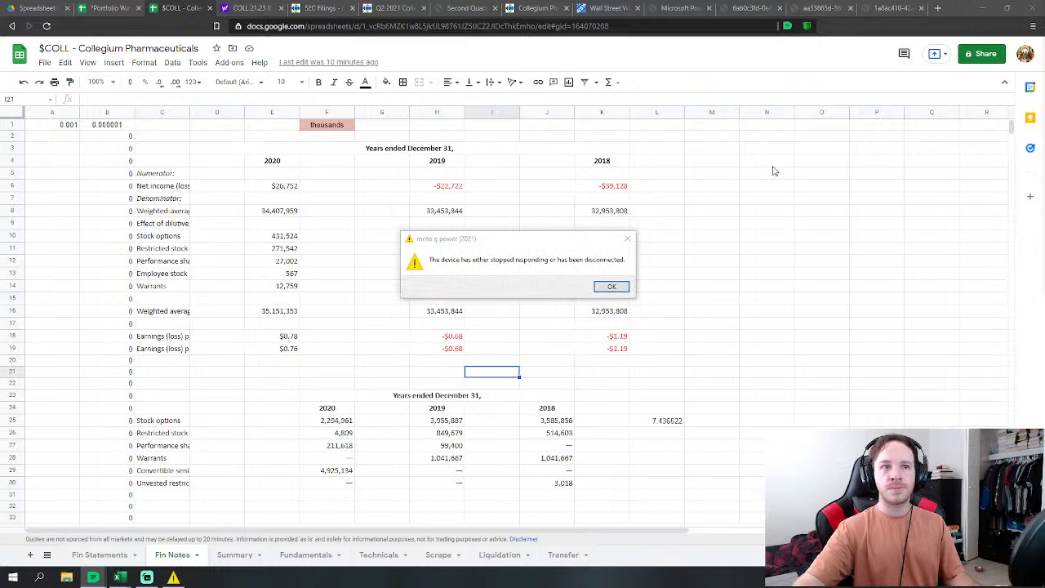
# Step: Dismiss the device disconnection warning and open Collegium's Q2 2021 Earnings Report presentation
pyautogui.click(612, 286)
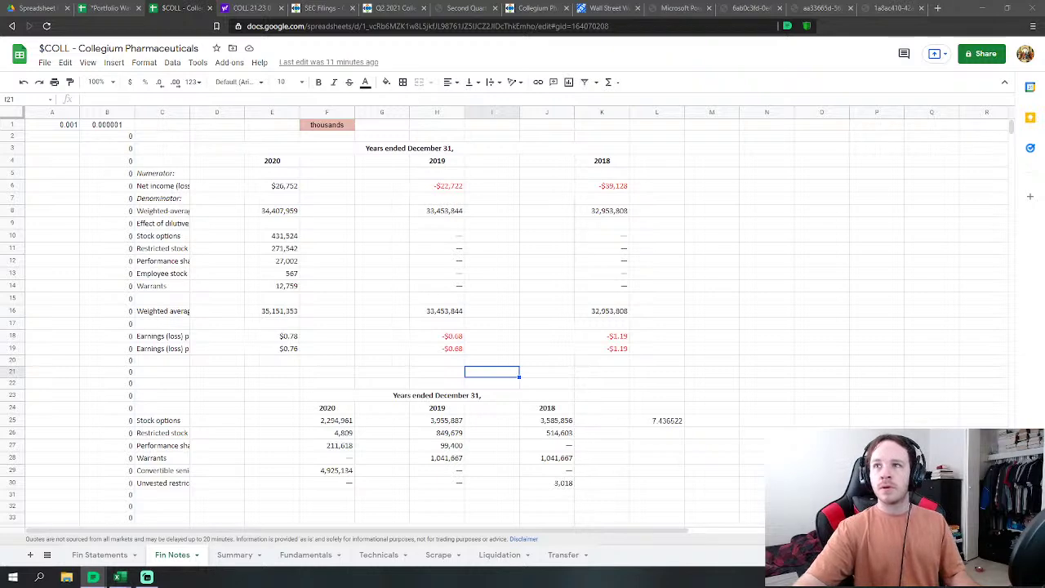
pyautogui.click(788, 302)
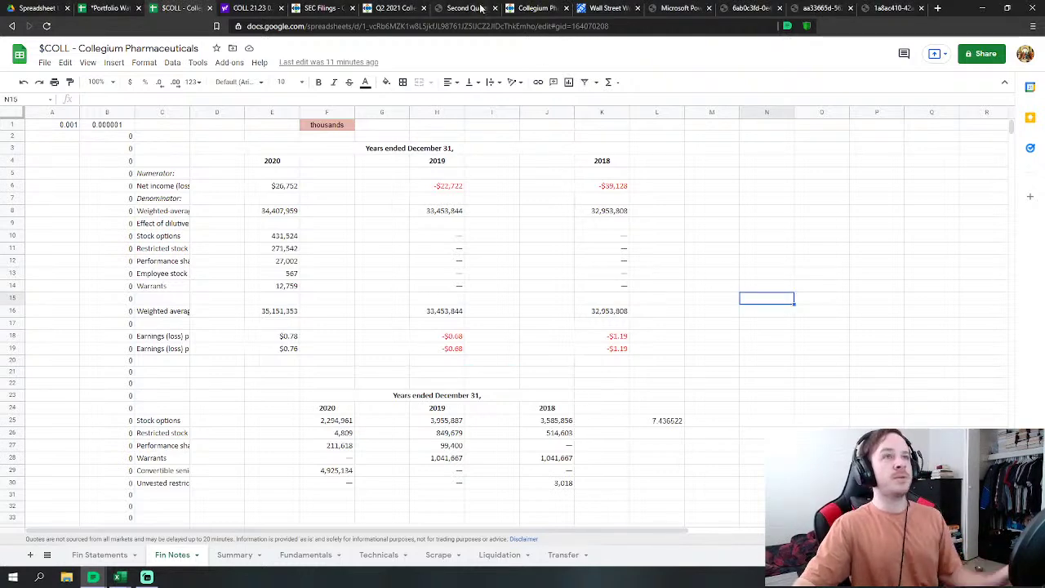
pyautogui.click(506, 10)
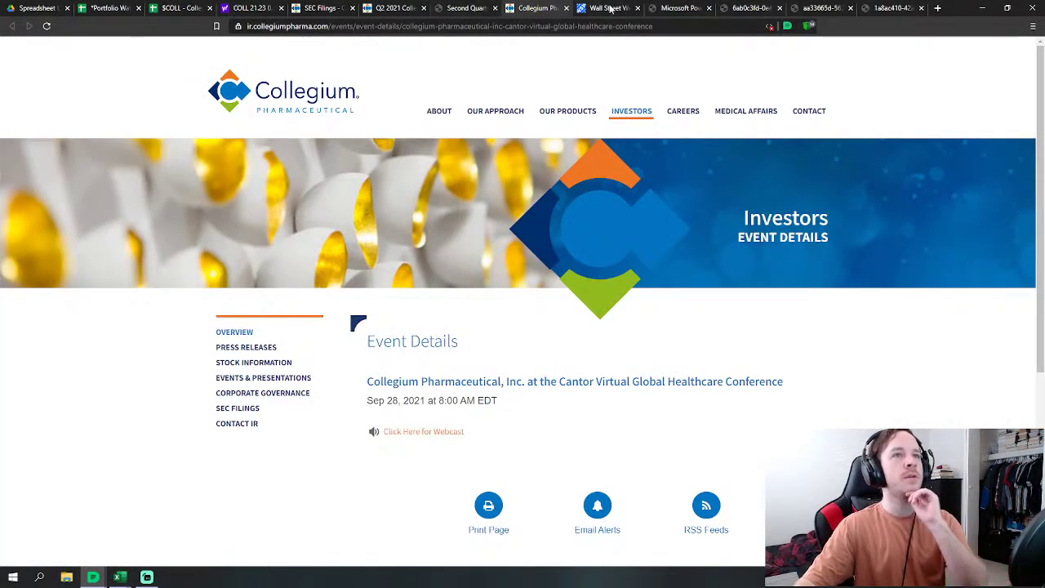
pyautogui.click(676, 8)
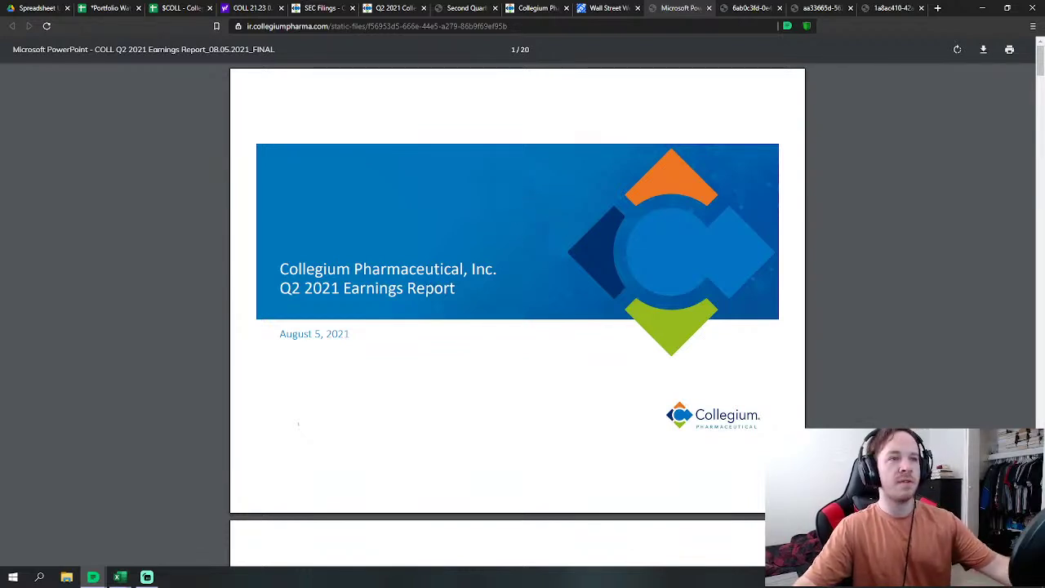
# Step: Examine the opening slides of the earnings report, including the Forward-Looking Statements and Non-GAAP Financial Measures slide
pyautogui.scroll(-2, 411, 287)
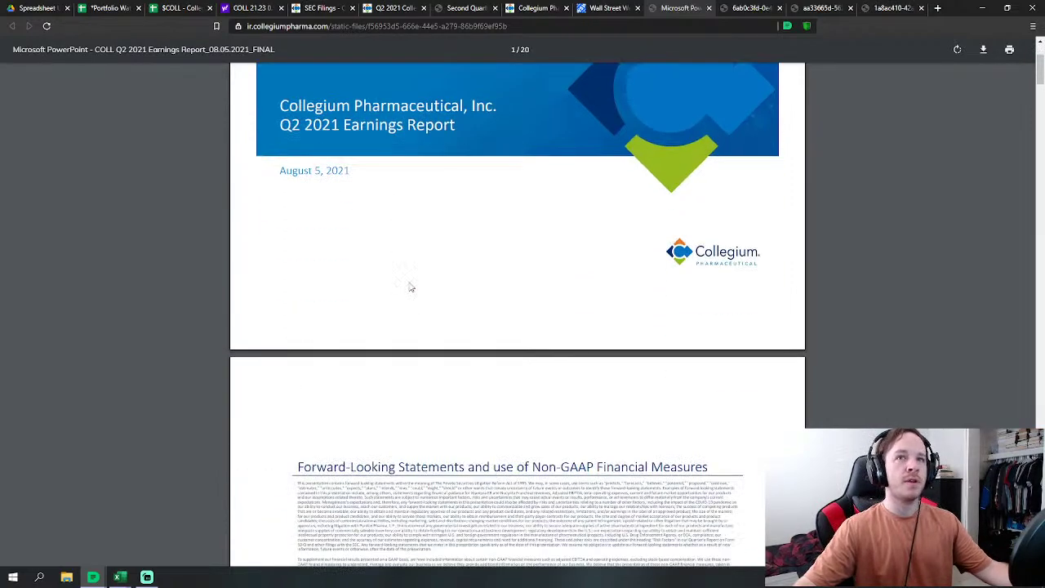
pyautogui.scroll(-2, 412, 287)
pyautogui.scroll(3, 412, 287)
pyautogui.scroll(-3, 412, 287)
pyautogui.scroll(-6, 413, 286)
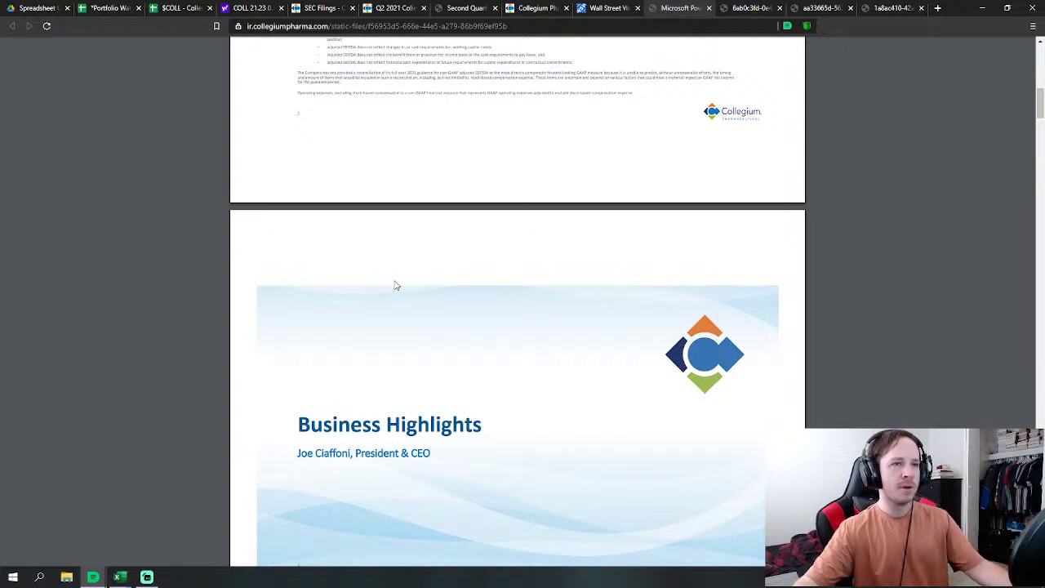
pyautogui.scroll(-6, 394, 285)
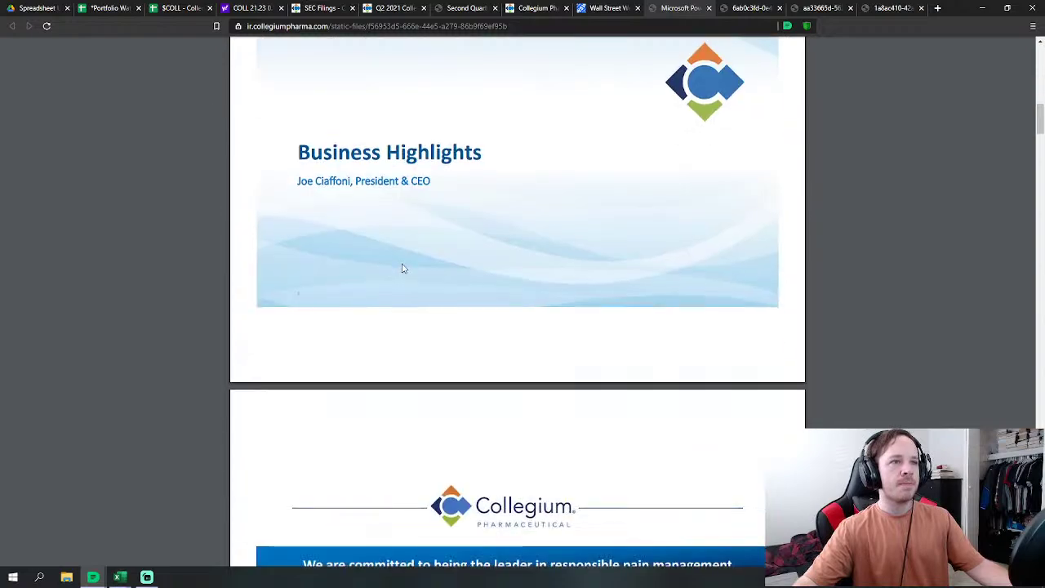
pyautogui.scroll(13, 401, 269)
pyautogui.scroll(-4, 406, 263)
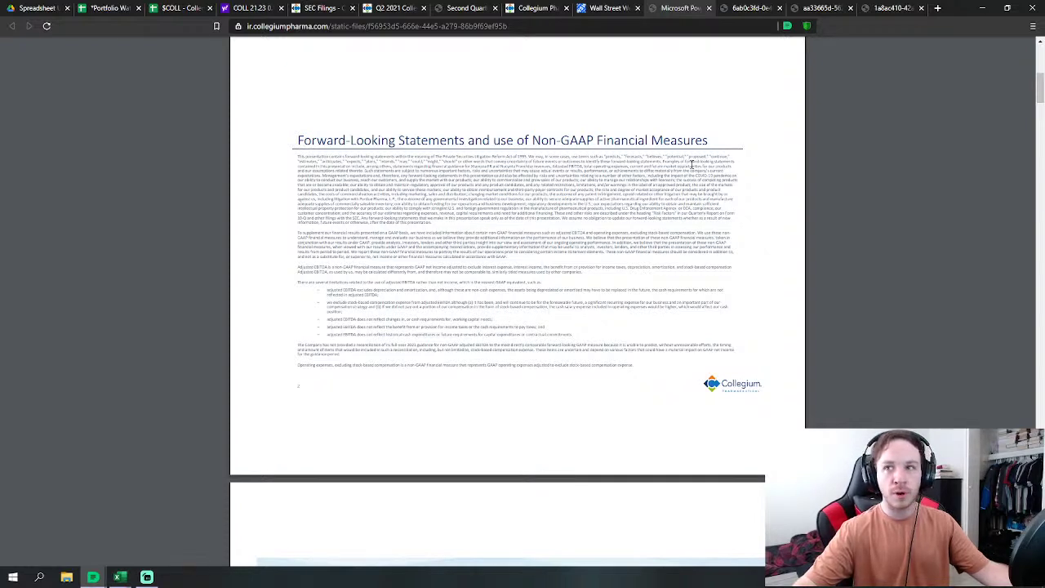
pyautogui.moveTo(977, 81)
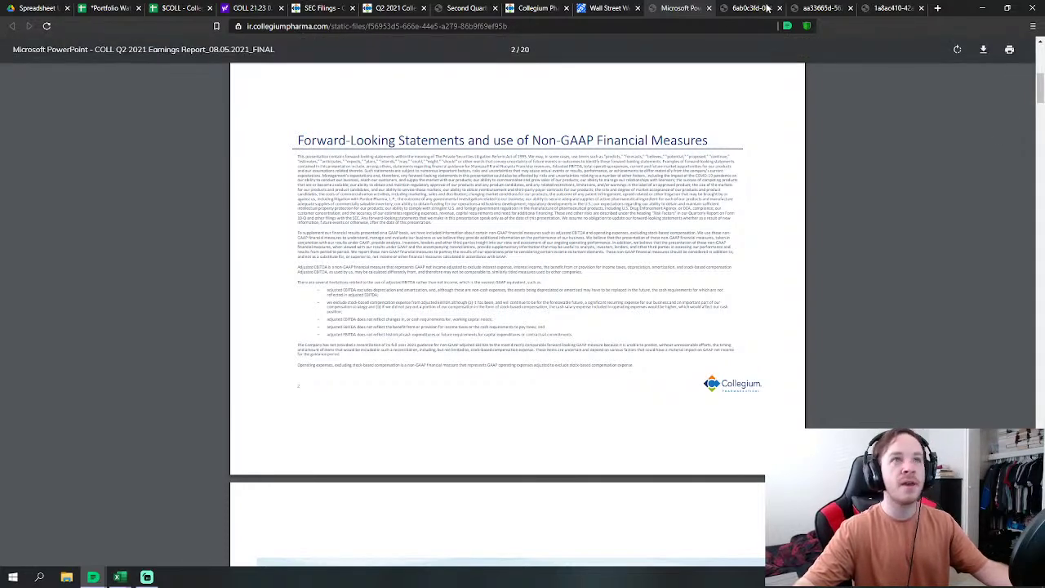
# Step: Return to the Collegium valuation spreadsheet and review its Fundamentals and Summary sheets
pyautogui.click(176, 8)
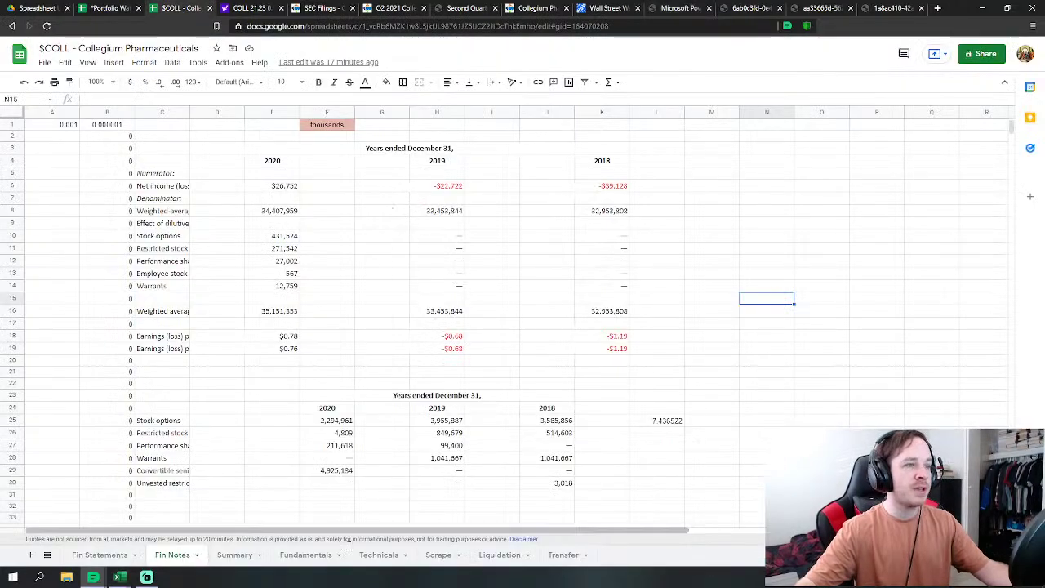
pyautogui.click(306, 555)
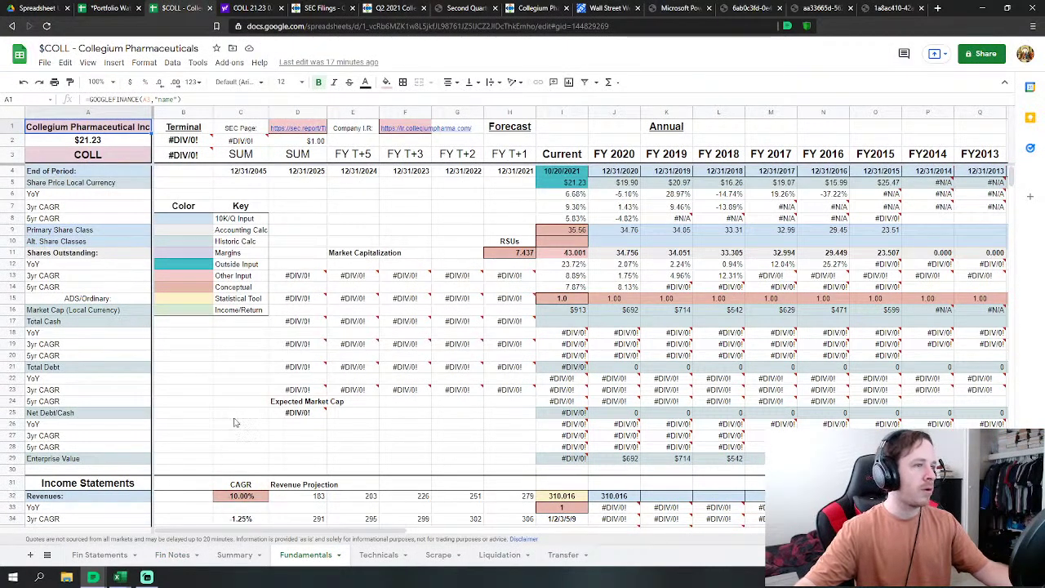
pyautogui.scroll(-3, 223, 513)
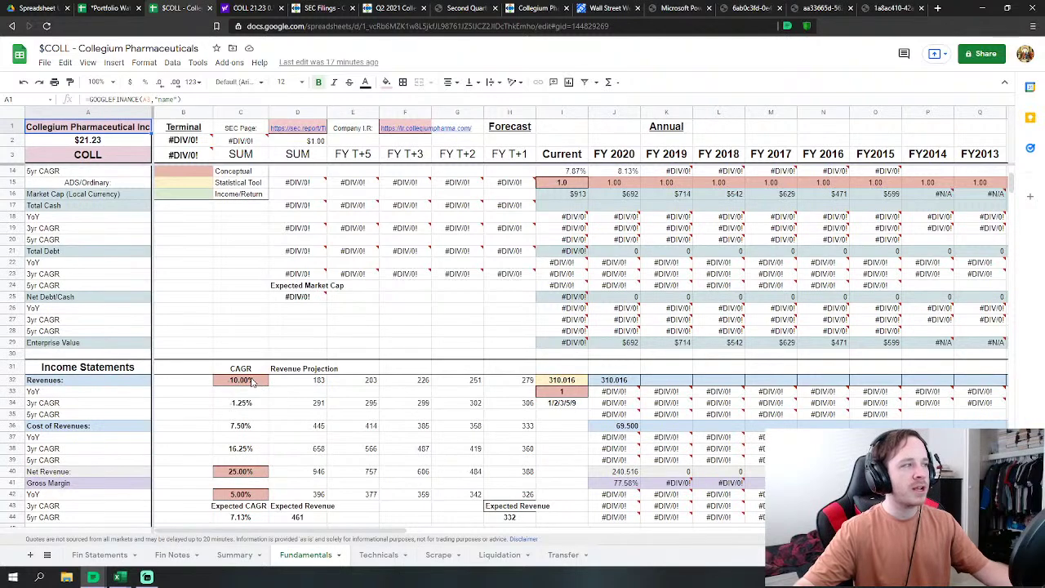
pyautogui.scroll(3, 251, 392)
pyautogui.click(232, 558)
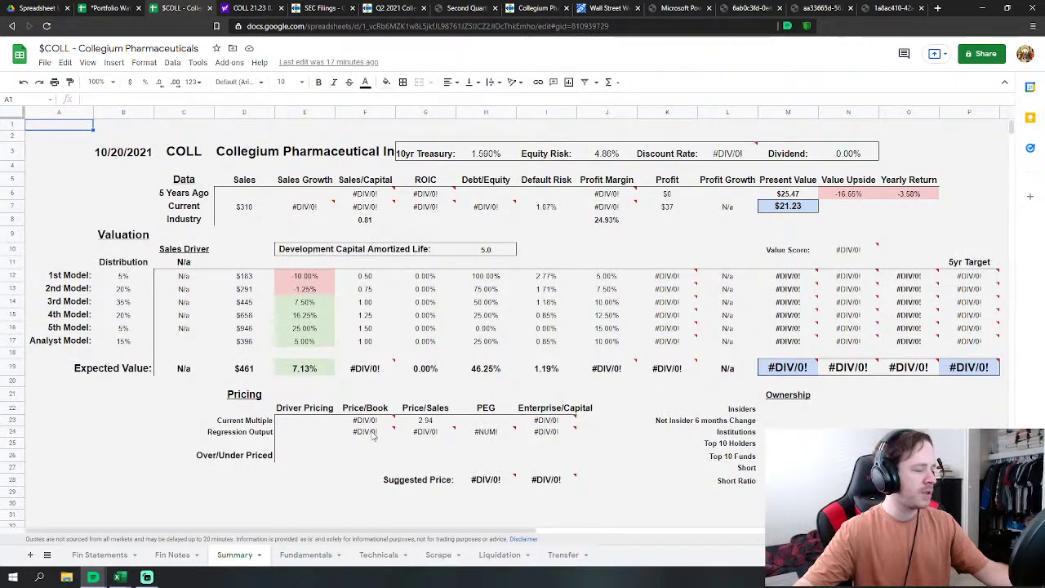
pyautogui.moveTo(369, 436)
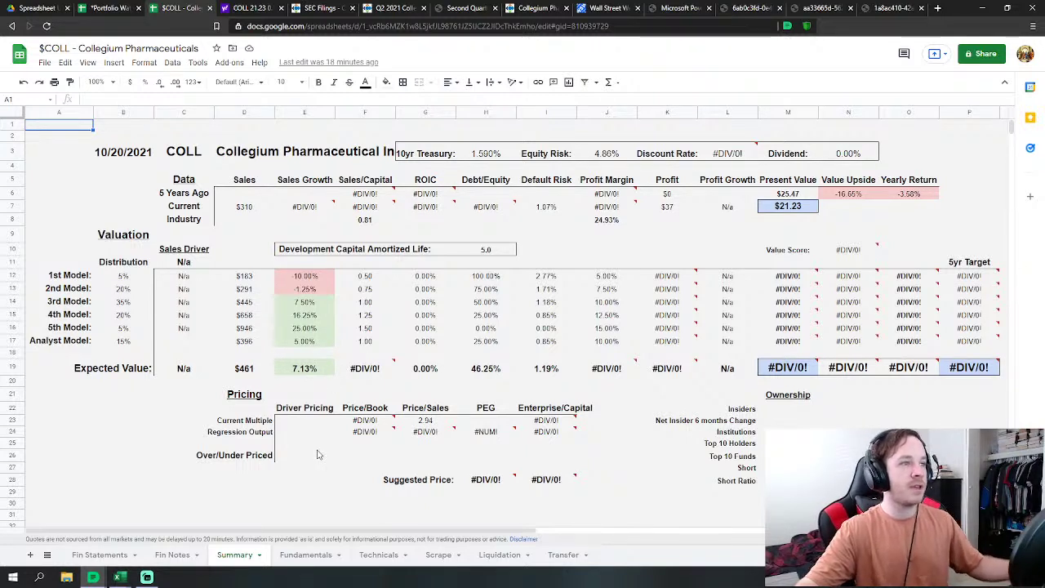
# Step: Examine the Revenue Projection scenarios and the Model Distribution weights on the Fundamentals sheet
pyautogui.click(305, 554)
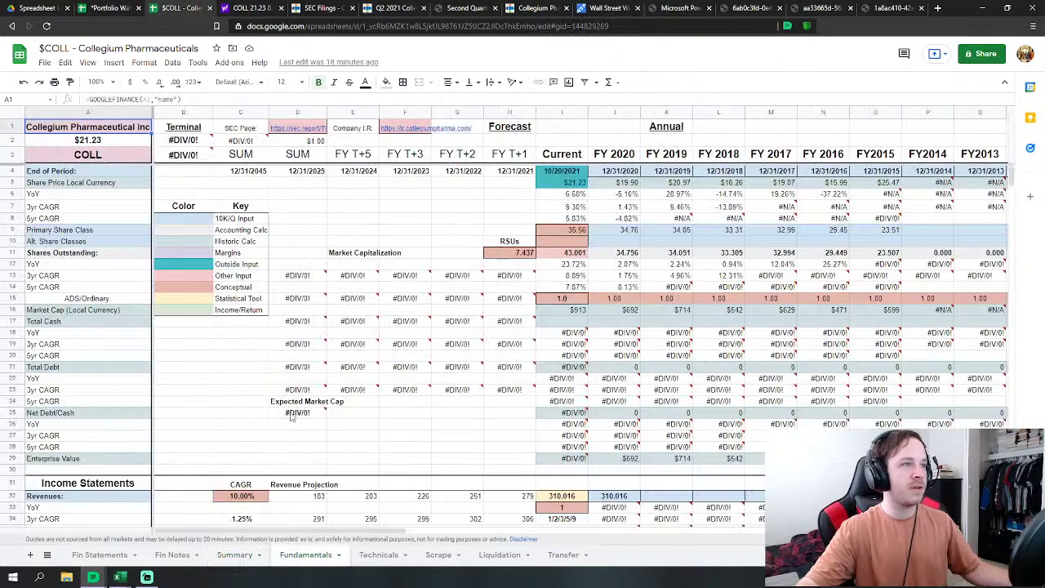
pyautogui.scroll(-3, 275, 342)
pyautogui.scroll(-3, 274, 341)
pyautogui.scroll(-1, 238, 357)
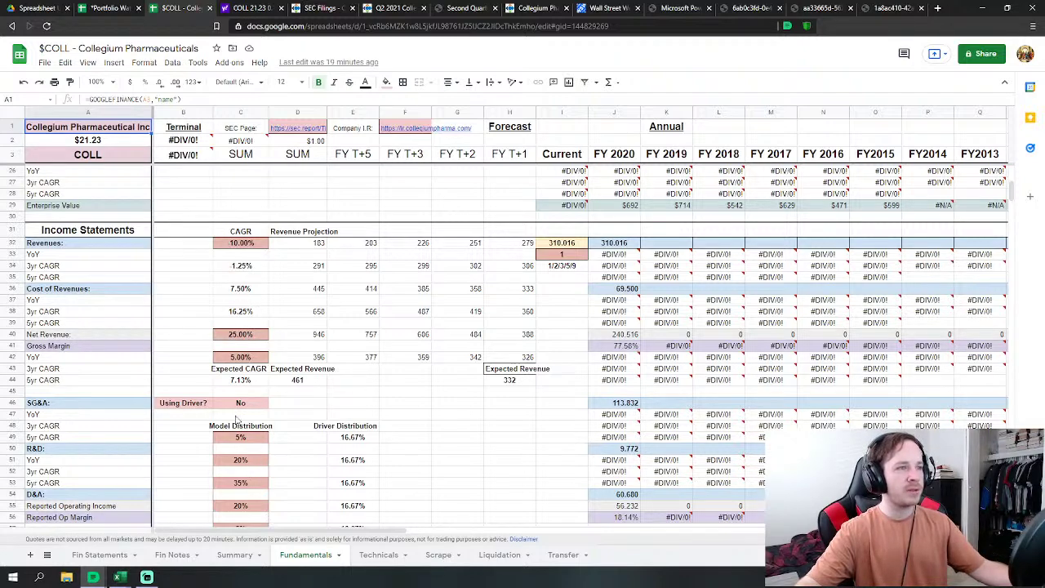
pyautogui.scroll(-2, 237, 437)
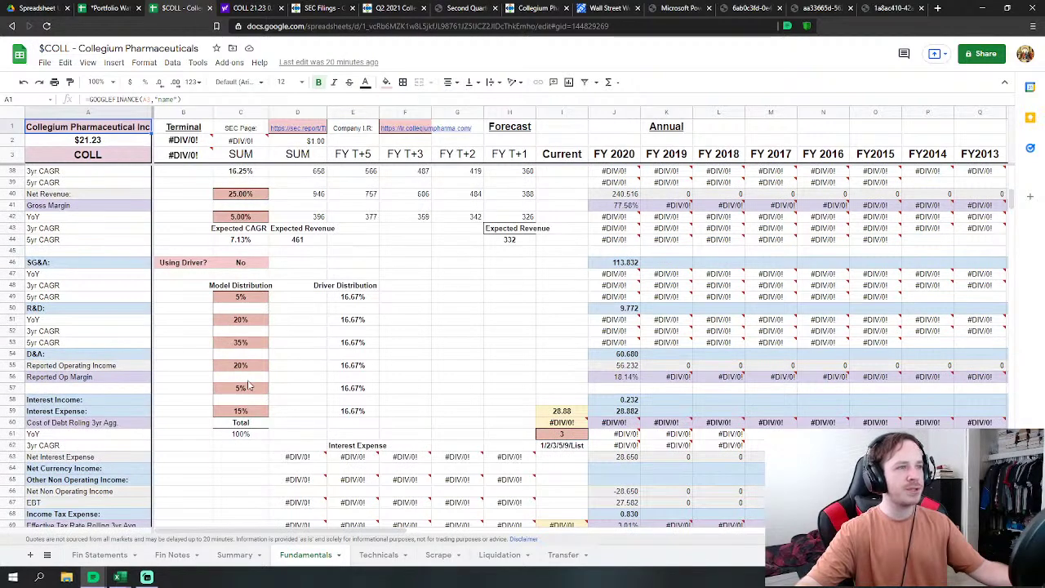
pyautogui.scroll(3, 241, 367)
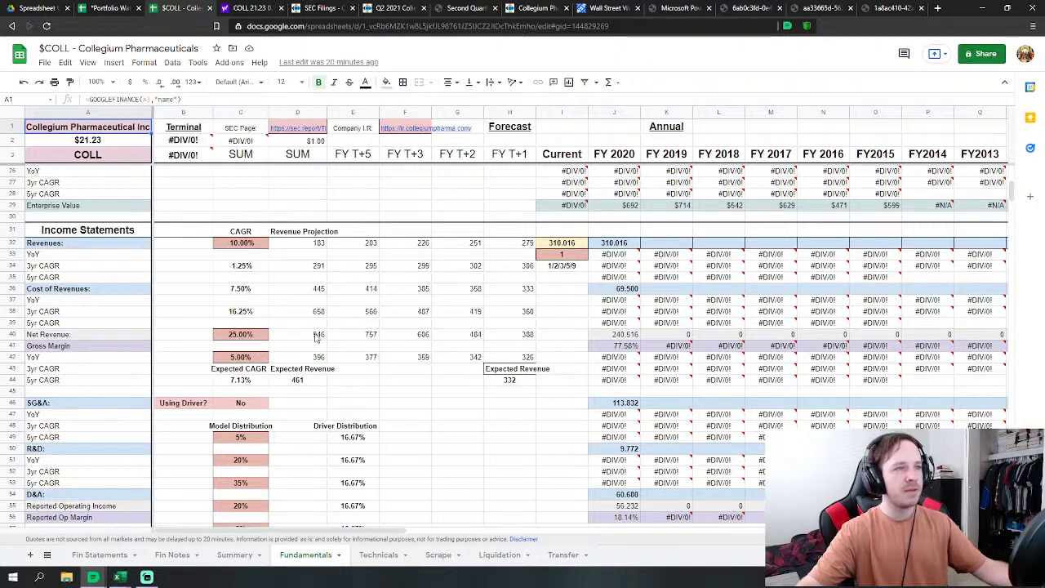
pyautogui.scroll(-3, 318, 338)
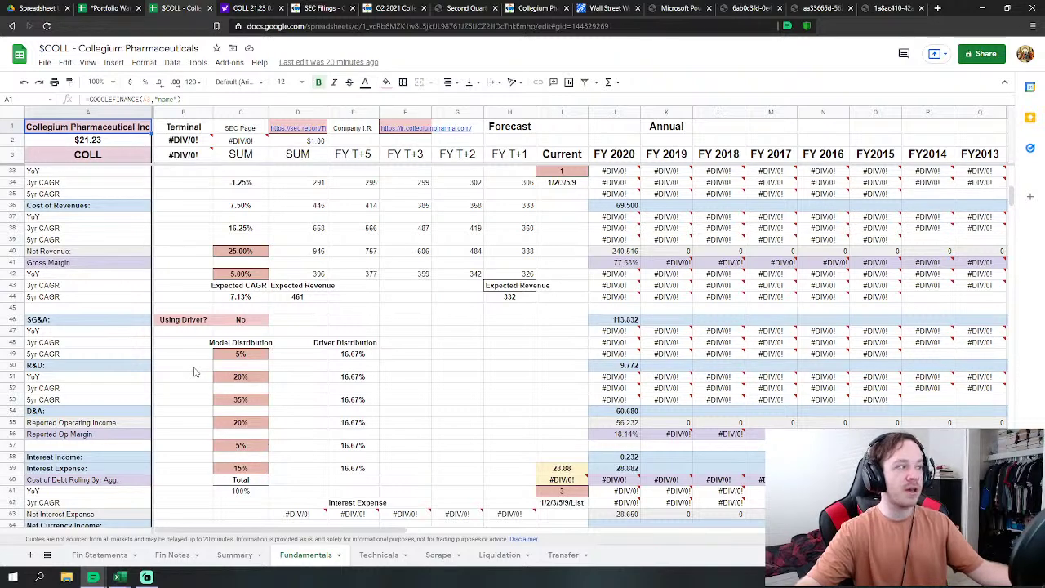
pyautogui.scroll(2, 200, 363)
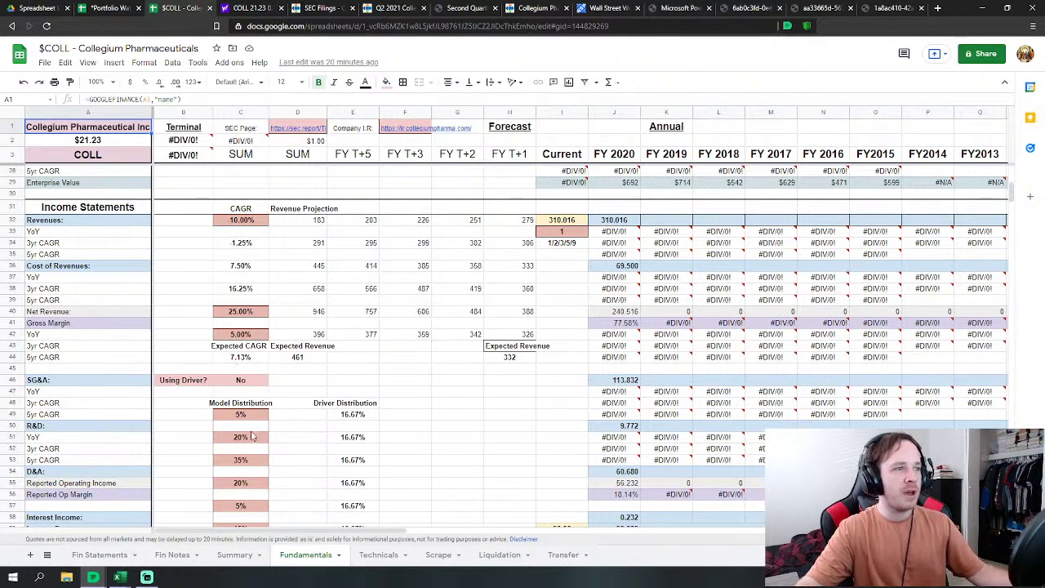
pyautogui.scroll(-2, 245, 400)
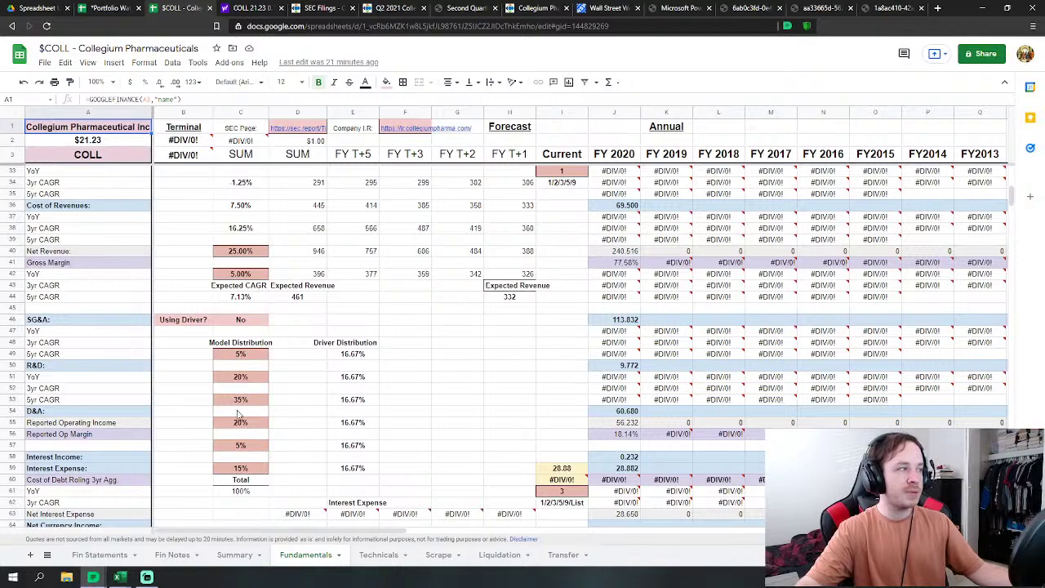
pyautogui.click(546, 8)
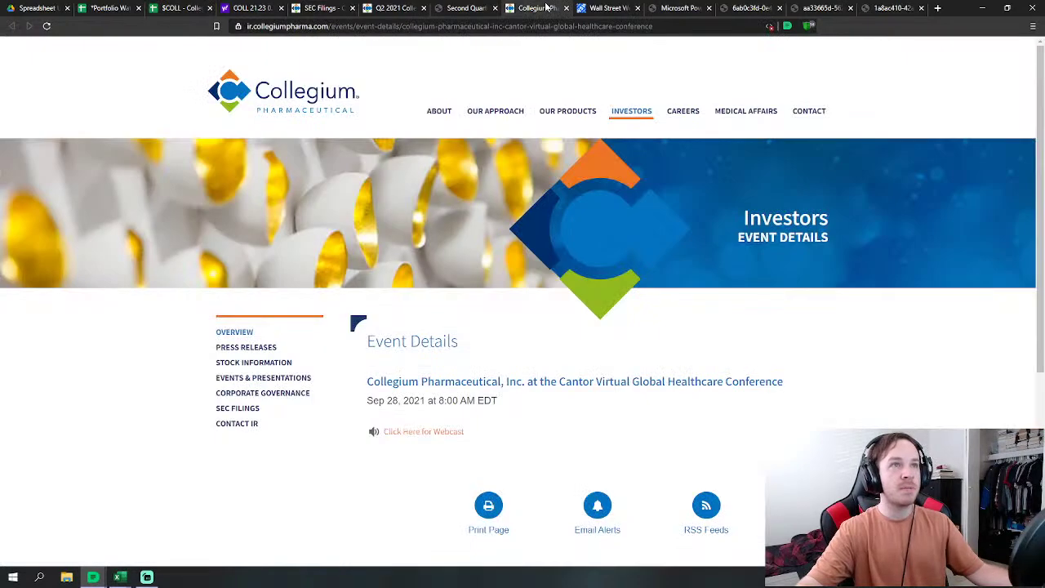
pyautogui.click(605, 8)
pyautogui.click(388, 8)
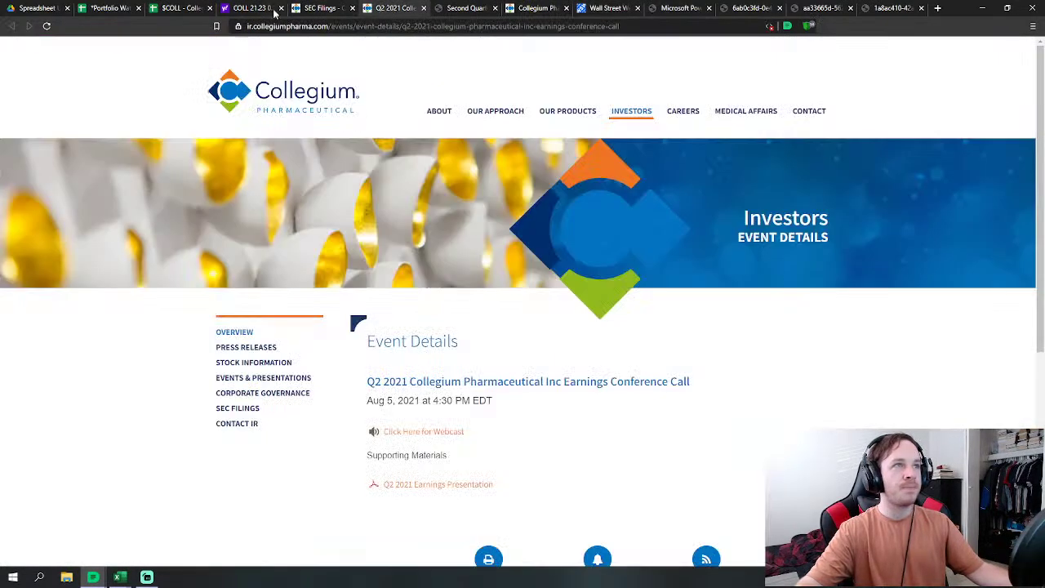
pyautogui.click(187, 8)
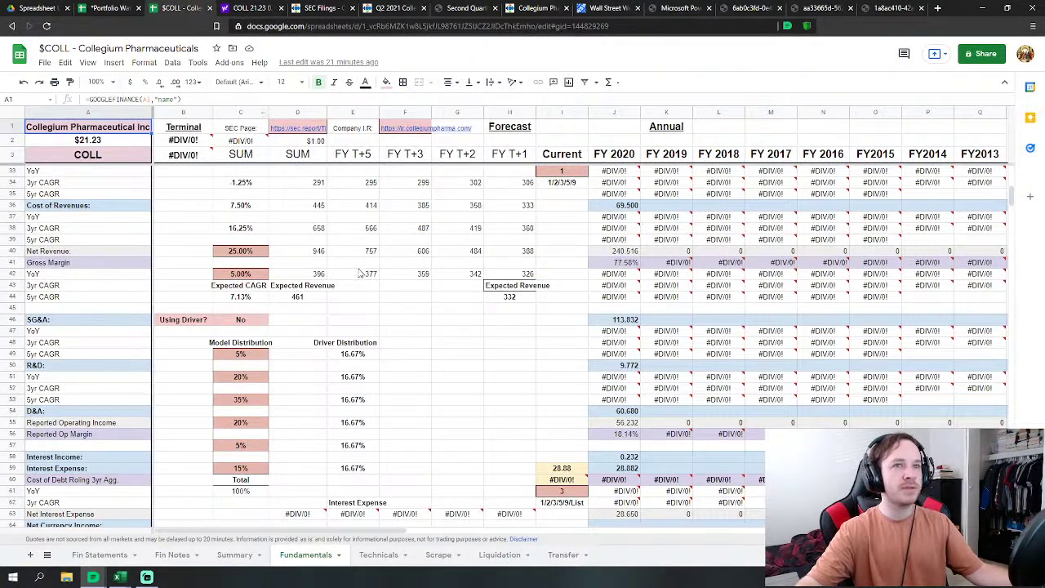
# Step: Inspect the annual income statement columns and the projected CAGR cells beside Revenues and Cost of Revenues
pyautogui.scroll(3, 359, 272)
pyautogui.scroll(-2, 732, 357)
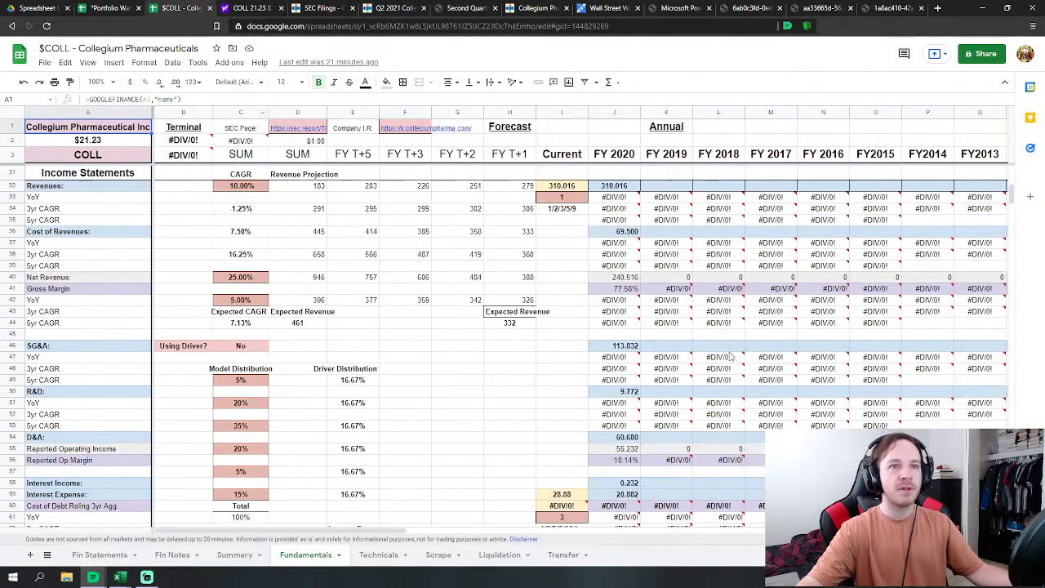
pyautogui.scroll(-1, 733, 357)
pyautogui.scroll(2, 739, 352)
pyautogui.moveTo(628, 210); pyautogui.dragTo(825, 470)
pyautogui.click(231, 253)
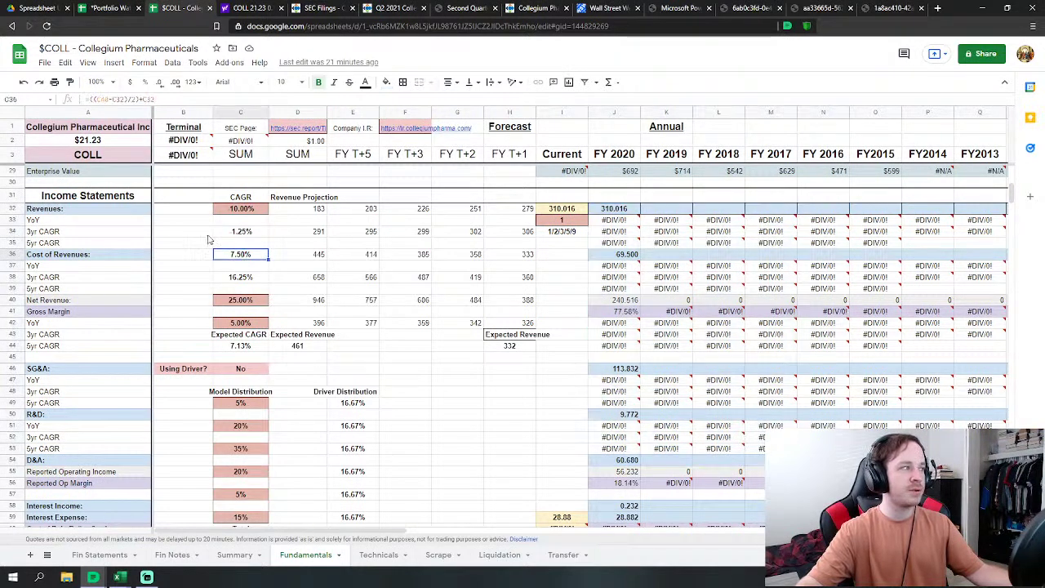
pyautogui.click(186, 210)
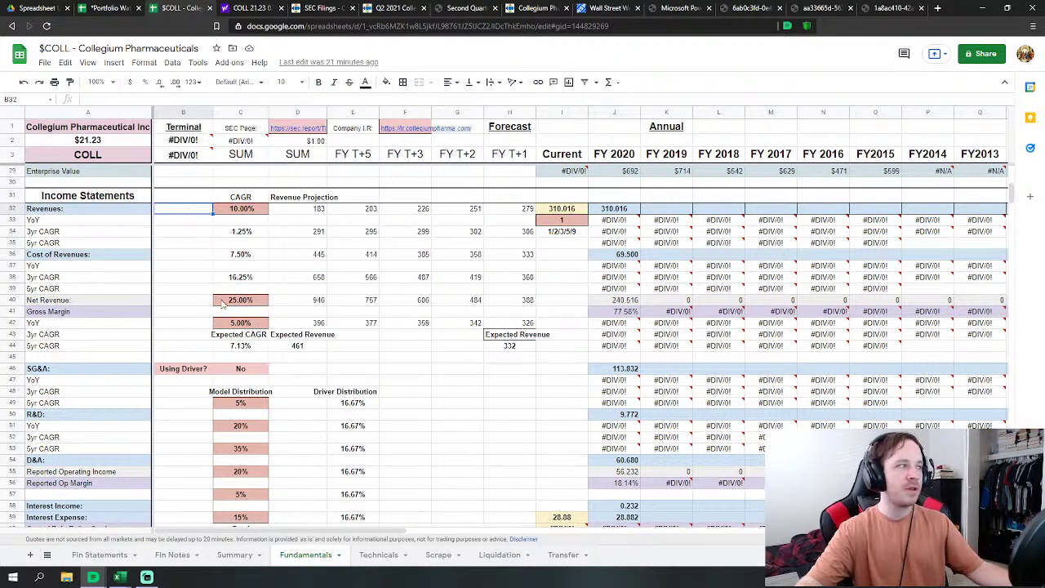
# Step: Set the fourth Model Distribution weight, cell C55, to 5%
pyautogui.scroll(-2, 299, 373)
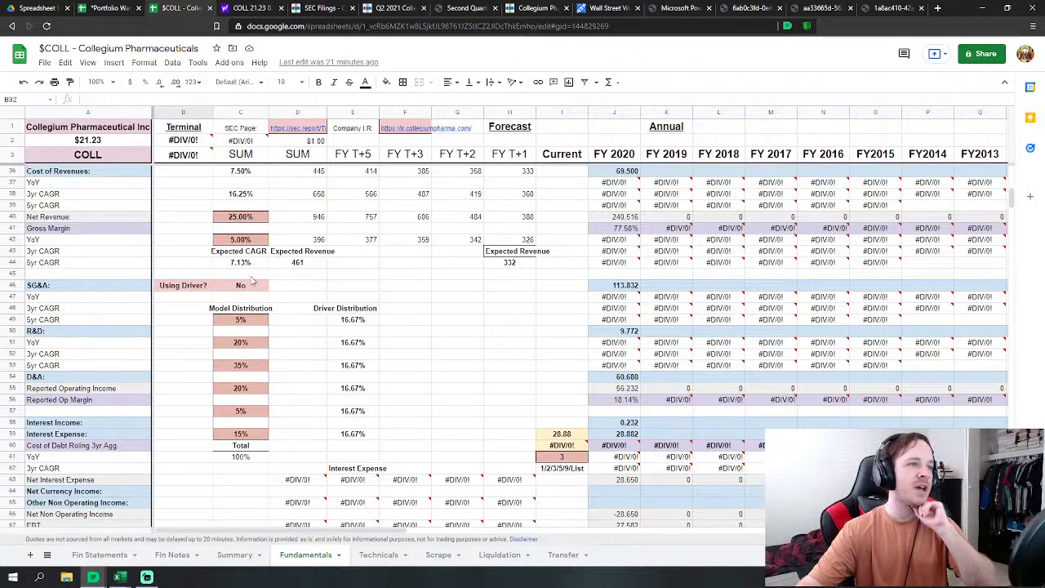
pyautogui.click(242, 391)
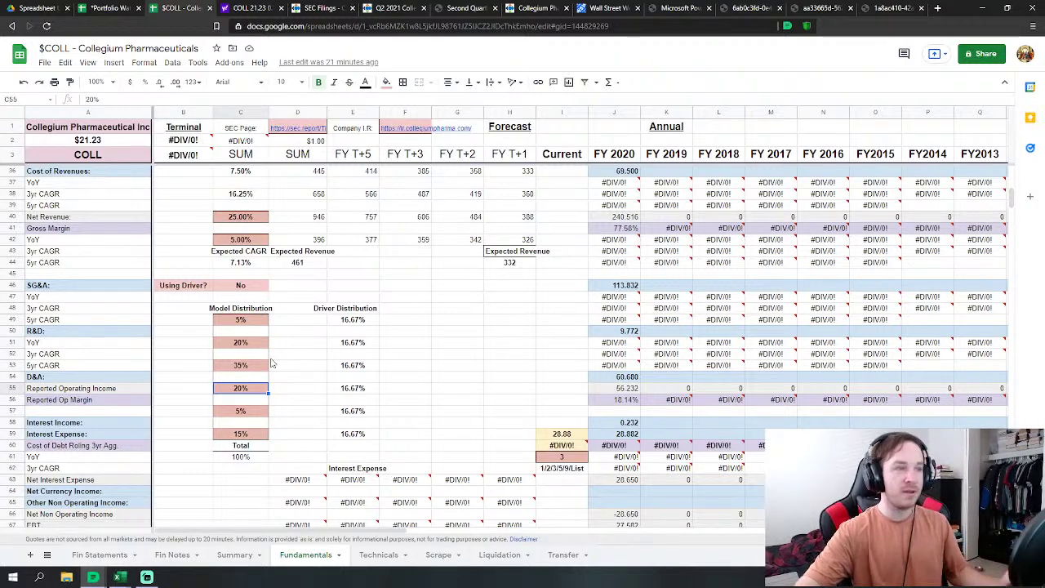
pyautogui.write('5')
pyautogui.press('Up')
# Step: Set the third Model Distribution weight, cell C53, to 10% and the second, cell C51, to 50%
pyautogui.press('Up')
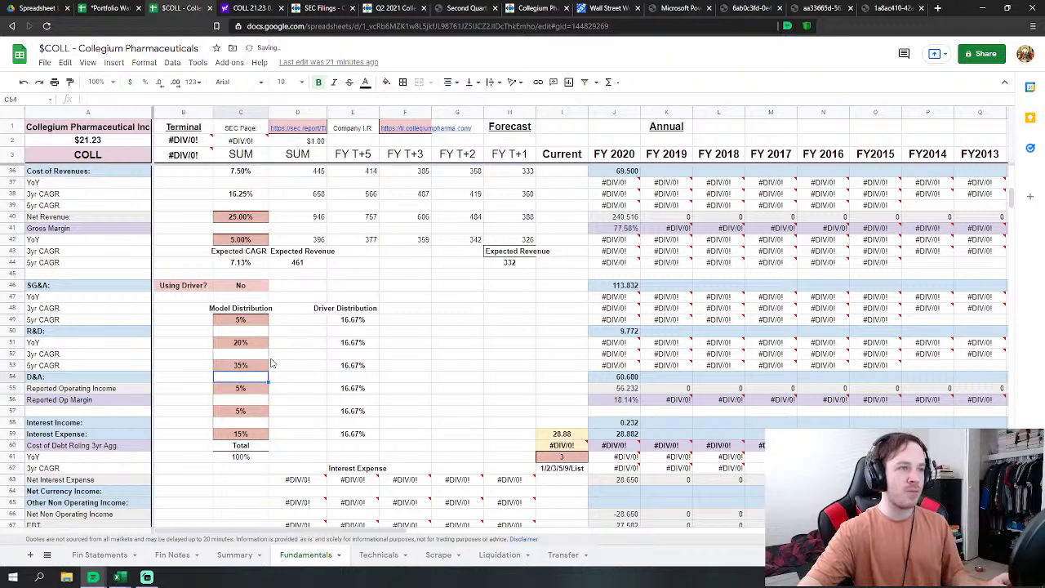
pyautogui.write('10')
pyautogui.press('Up')
pyautogui.press('Up')
pyautogui.write('50')
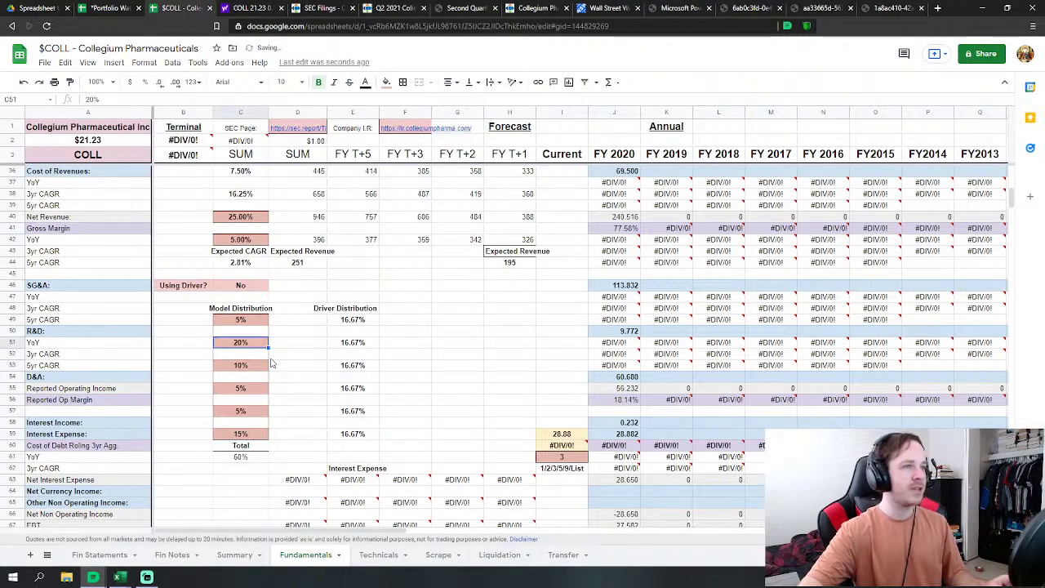
pyautogui.press('Up')
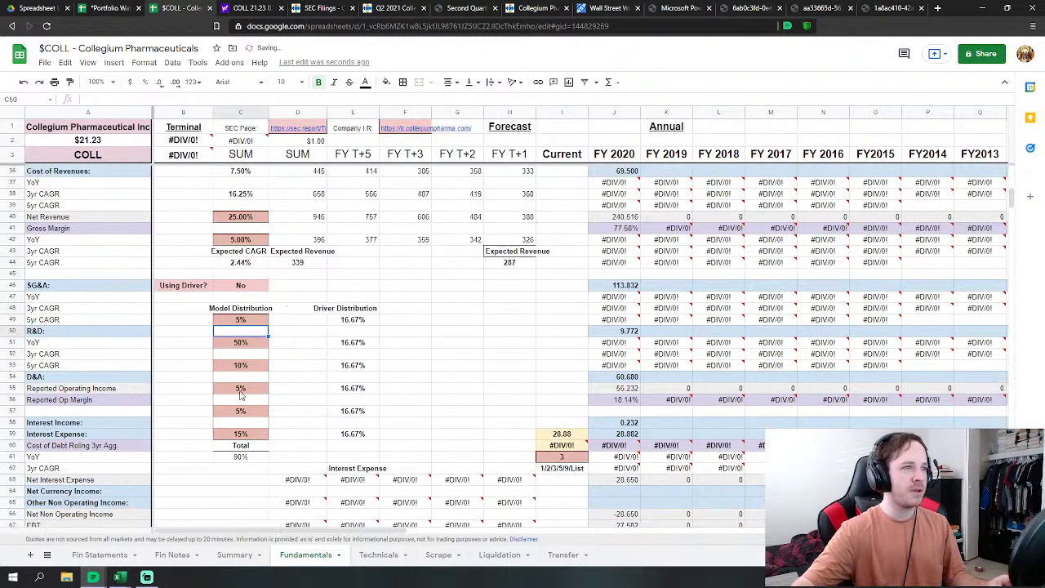
# Step: Set the second Model Distribution weight, cell C51, to 40% and the third, cell C53, to 20%
pyautogui.scroll(1, 241, 392)
pyautogui.click(242, 368)
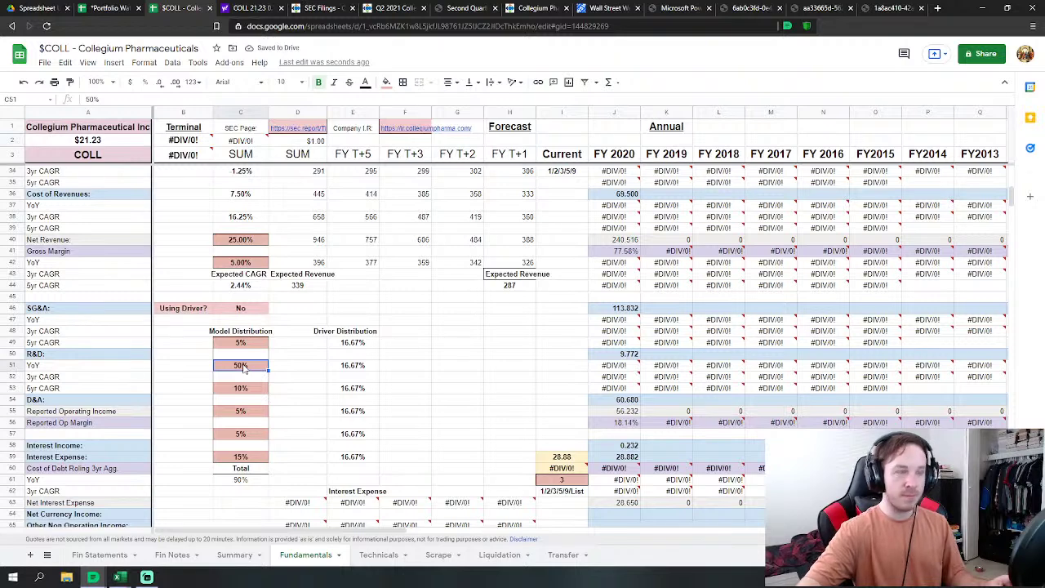
pyautogui.write('40')
pyautogui.press('Return')
pyautogui.press('Return')
pyautogui.write('20')
pyautogui.press('Return')
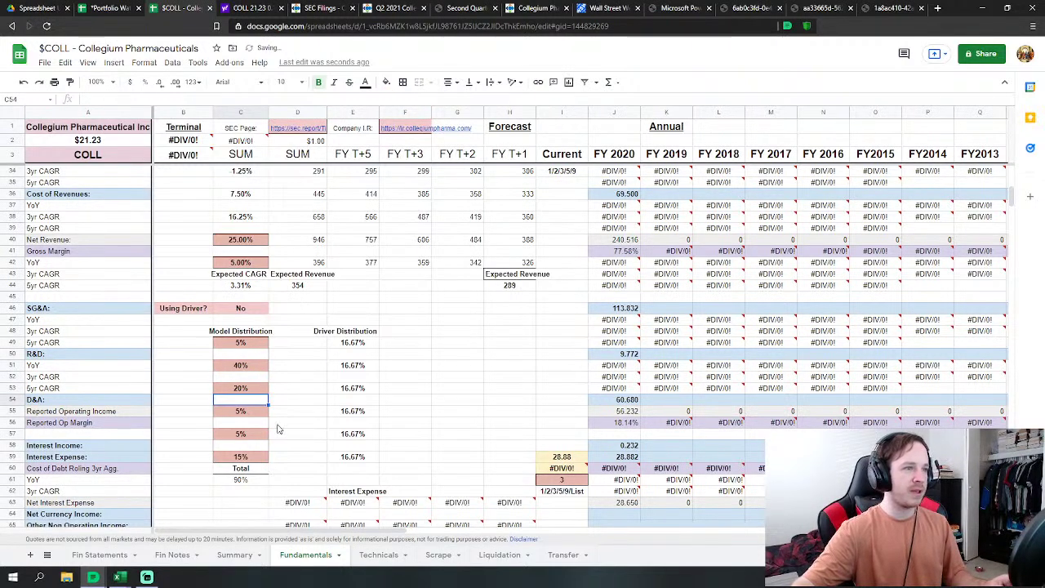
# Step: Set the third Model Distribution weight, cell C53, to 30%
pyautogui.click(248, 369)
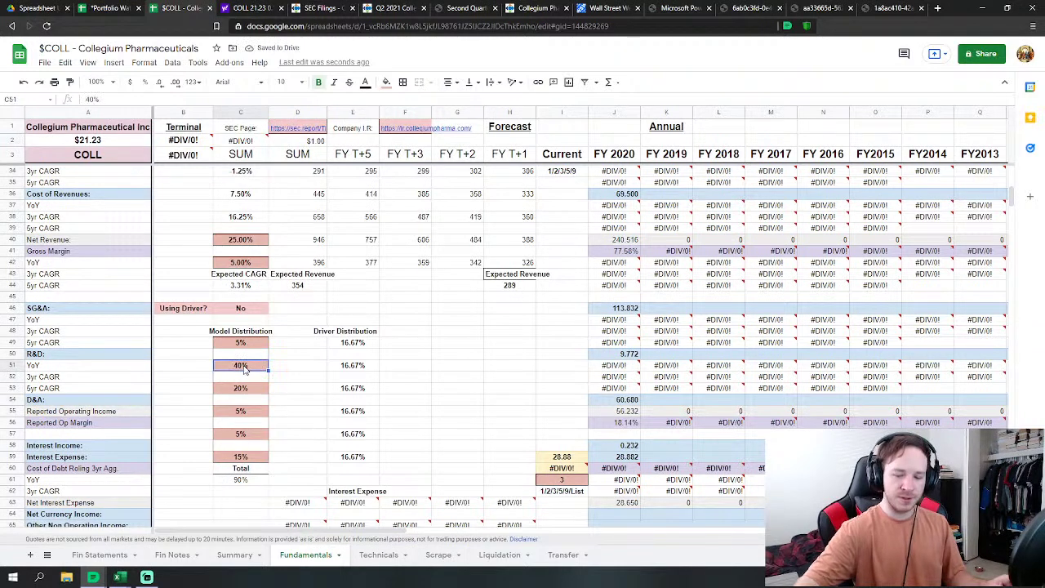
pyautogui.press('Down')
pyautogui.press('Down')
pyautogui.write('30')
pyautogui.press('Return')
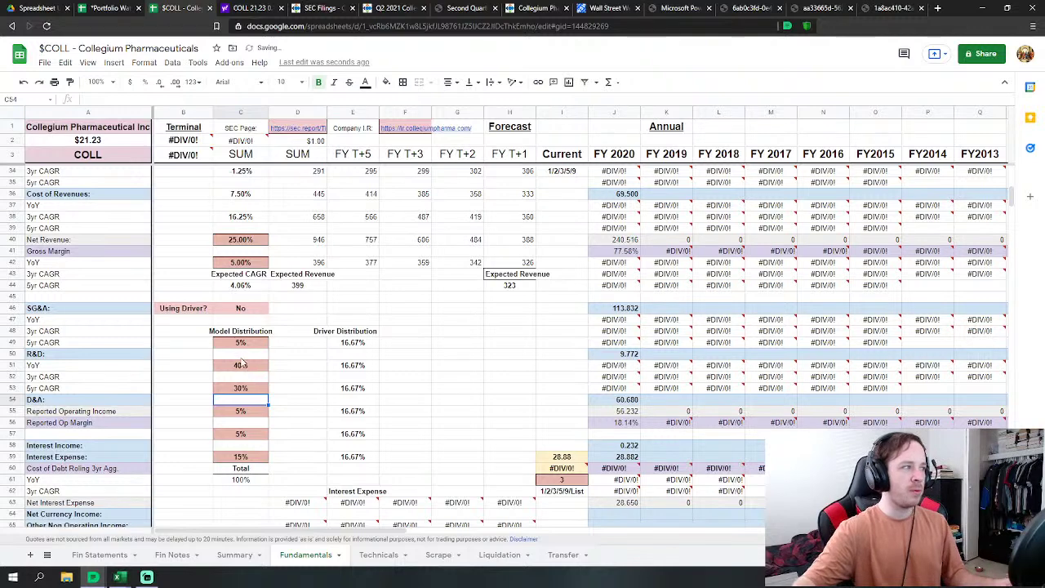
# Step: Compare the Model Distribution weights with the CAGR scenarios and revenue projections in the Income Statements section
pyautogui.scroll(-1, 233, 392)
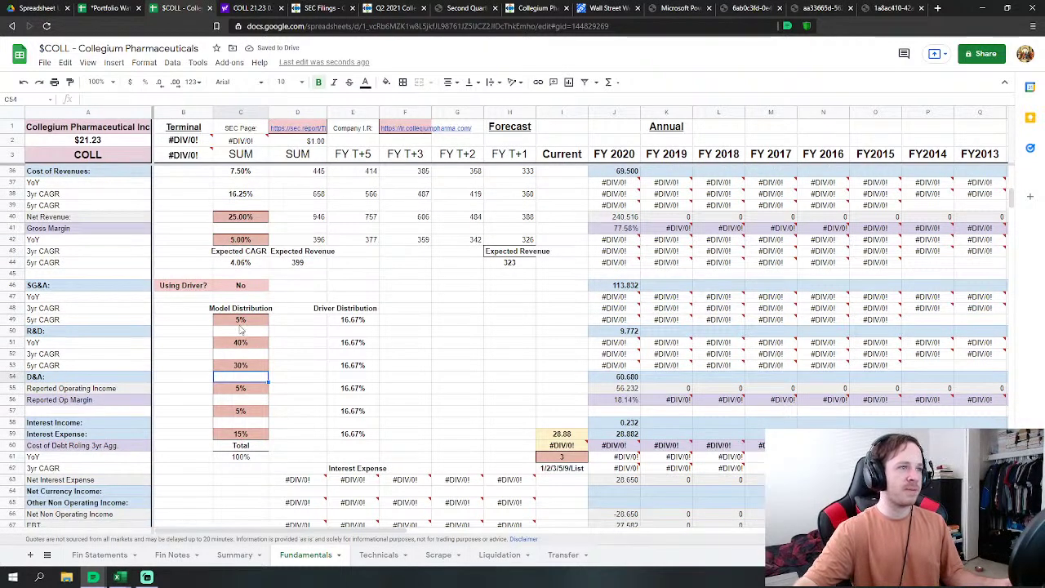
pyautogui.click(280, 424)
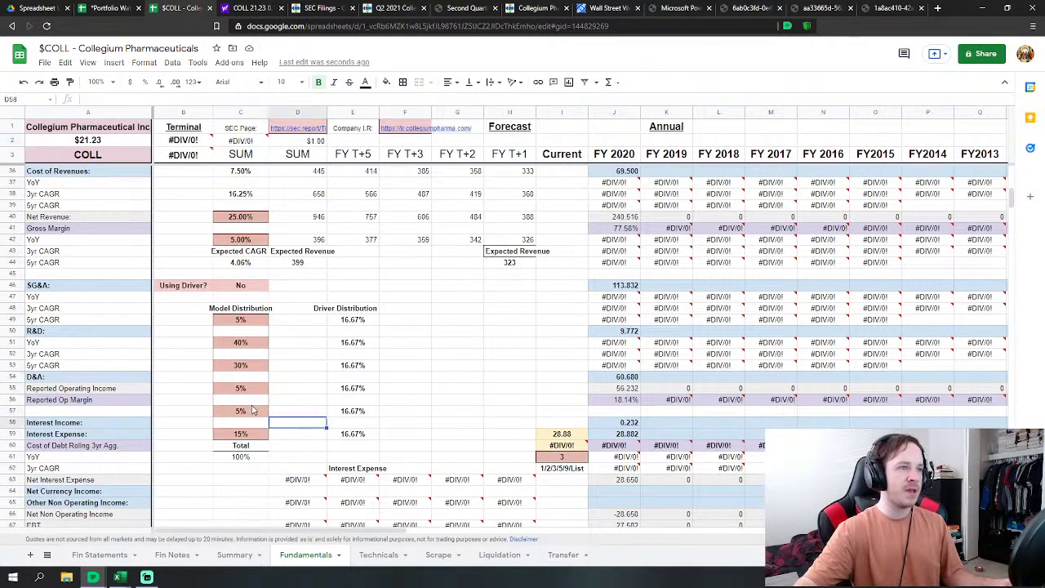
pyautogui.scroll(4, 240, 416)
pyautogui.scroll(-3, 259, 396)
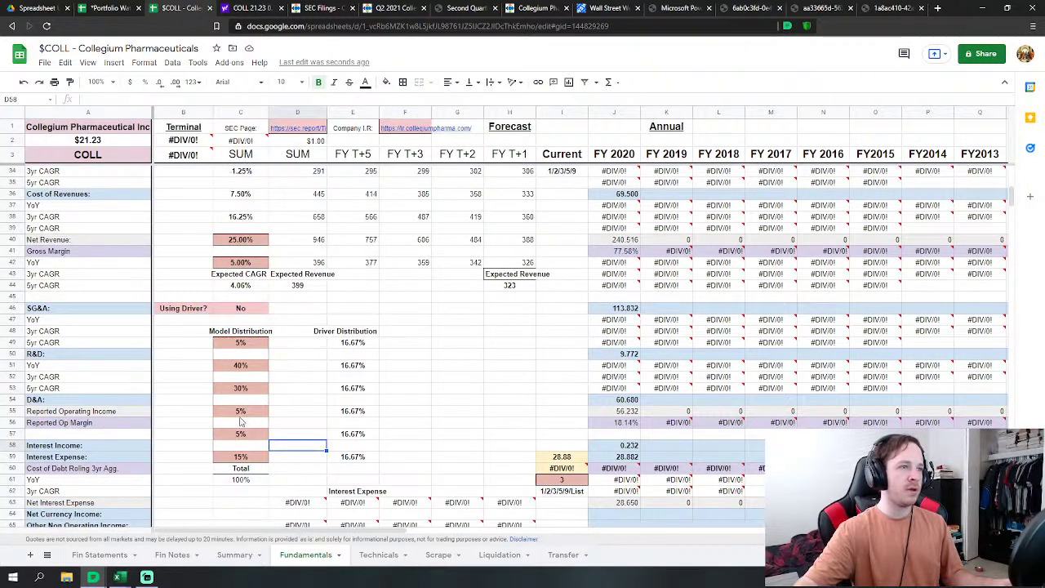
pyautogui.scroll(2, 241, 420)
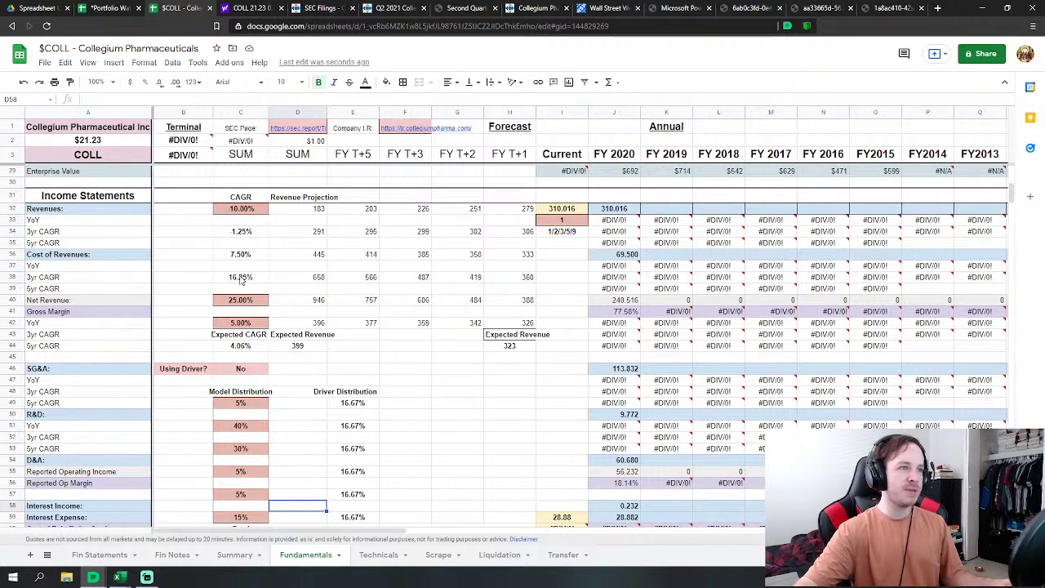
pyautogui.scroll(-2, 244, 276)
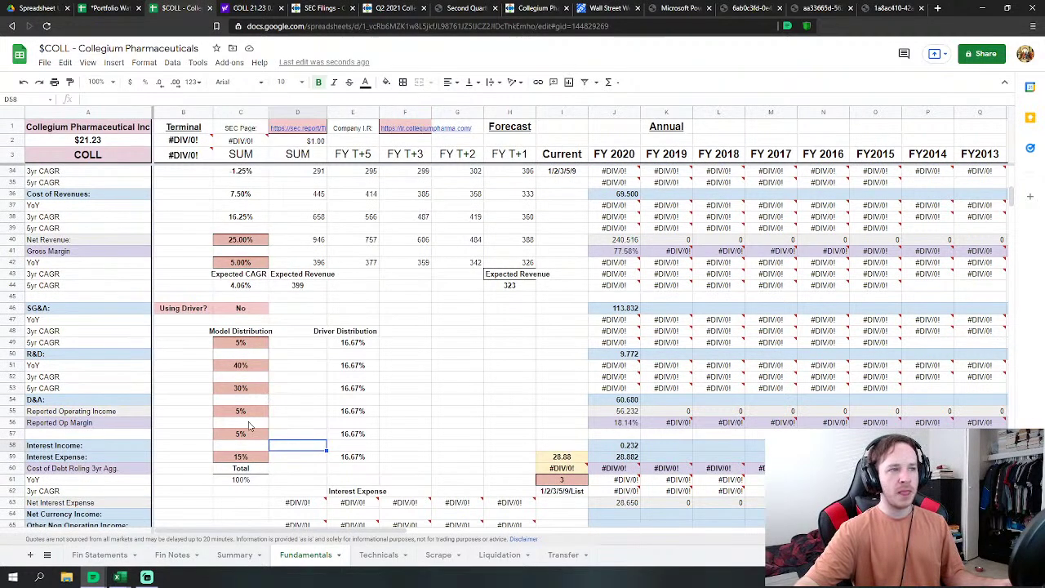
pyautogui.scroll(4, 242, 422)
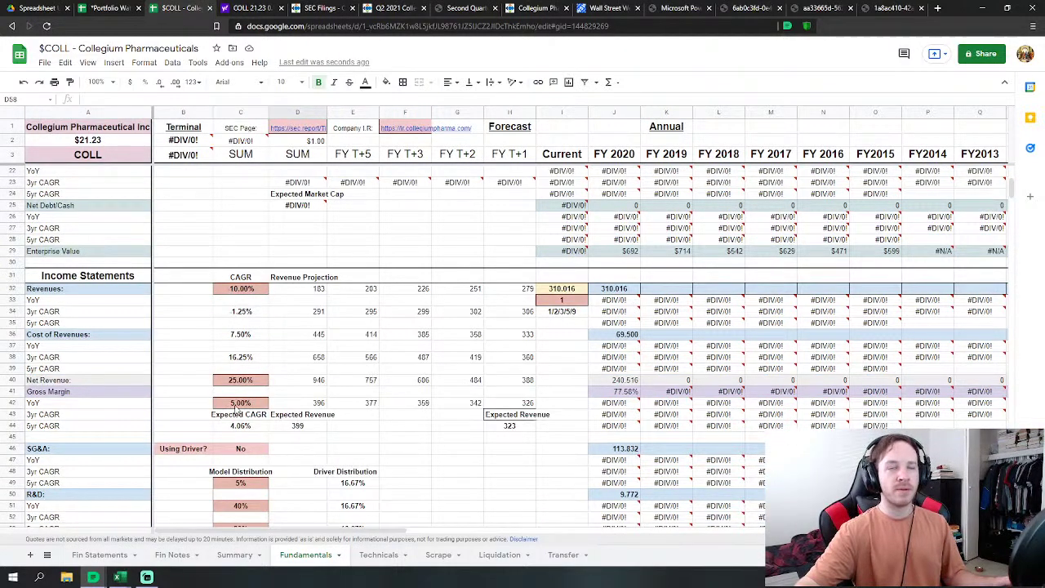
pyautogui.scroll(-2, 230, 341)
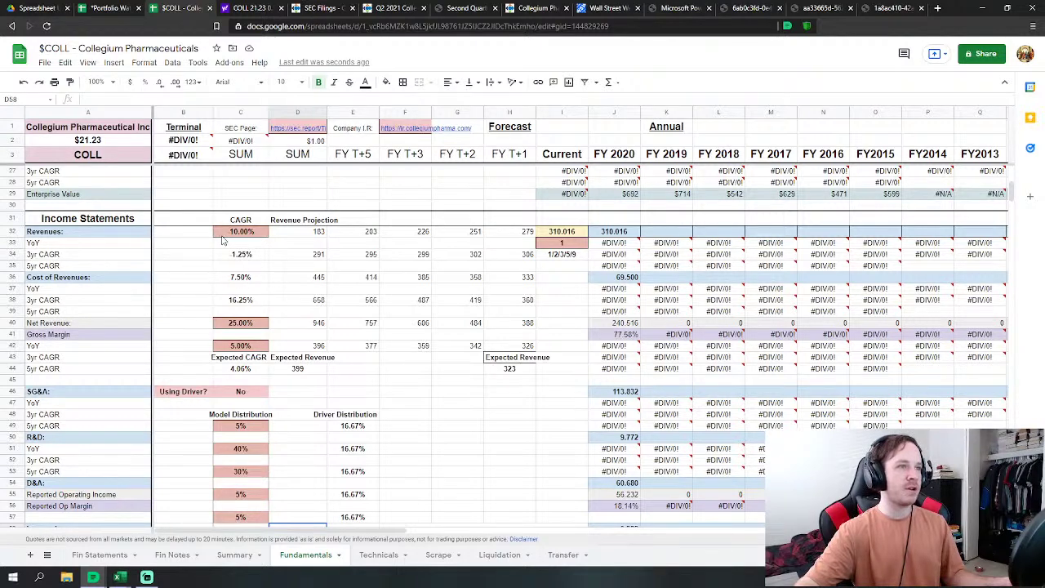
pyautogui.scroll(-4, 235, 343)
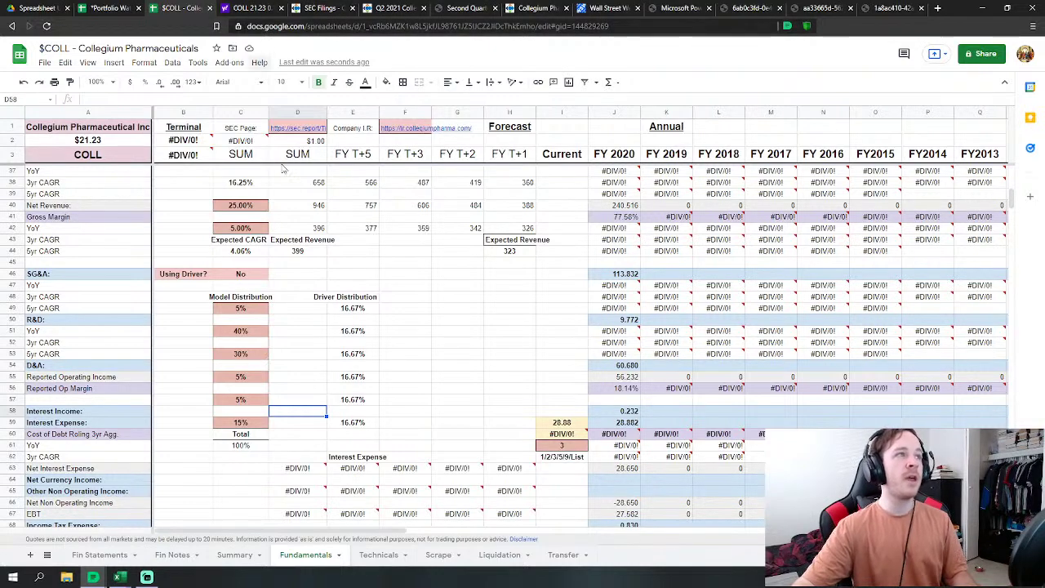
# Step: Survey the Fundamentals sheet from the income statement down to the Discount Rate section, and the annual columns back to FY 2011
pyautogui.click(483, 333)
pyautogui.scroll(-10, 490, 327)
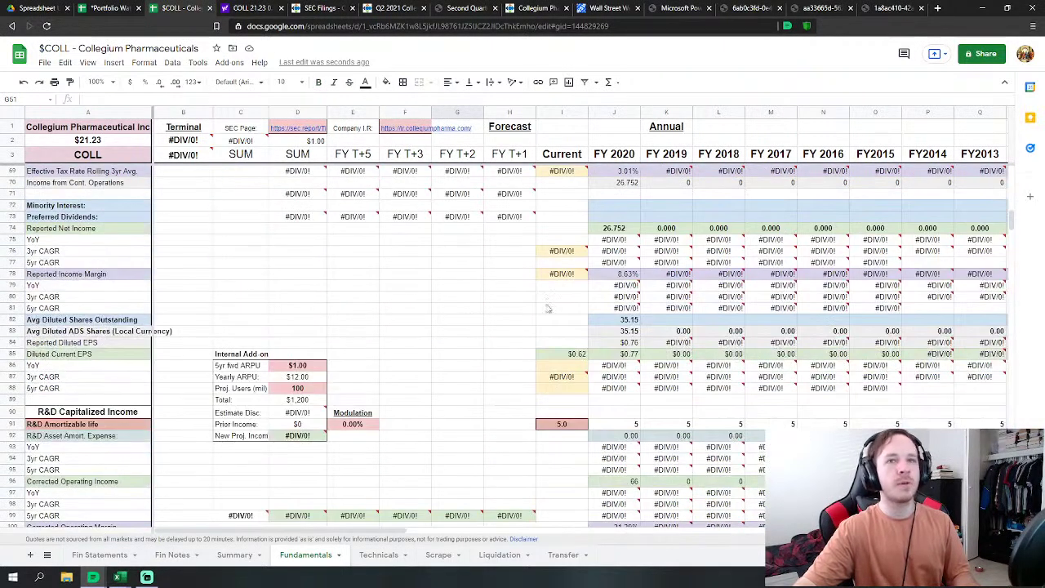
pyautogui.scroll(6, 667, 347)
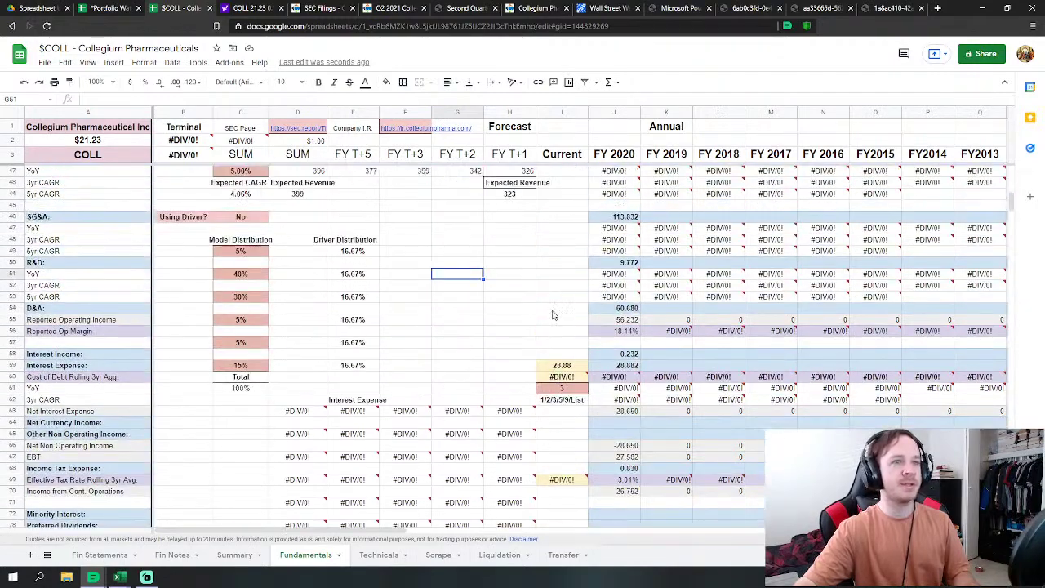
pyautogui.scroll(-15, 551, 315)
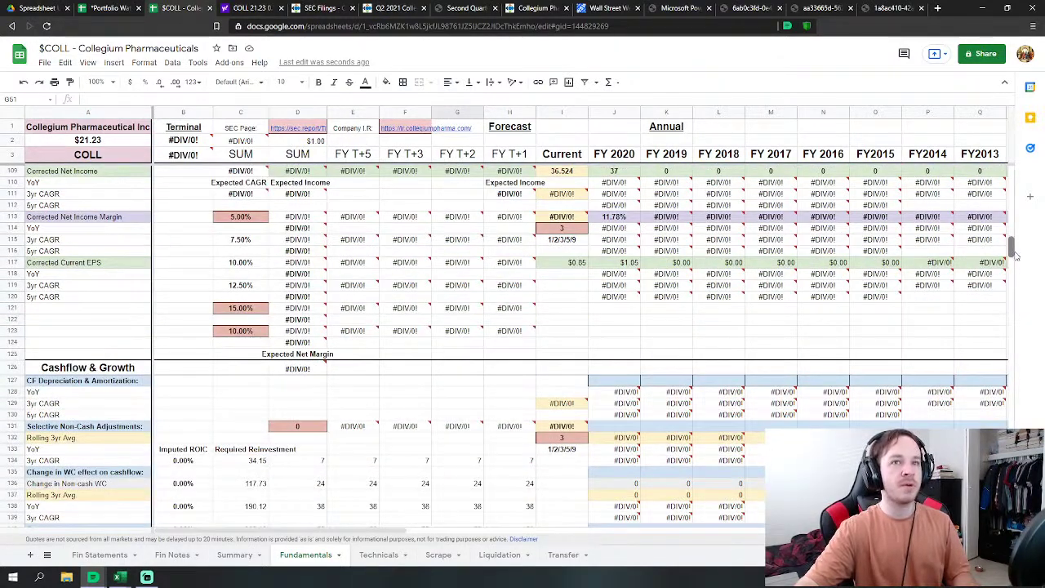
pyautogui.scroll(-20, 986, 307)
pyautogui.scroll(-20, 985, 307)
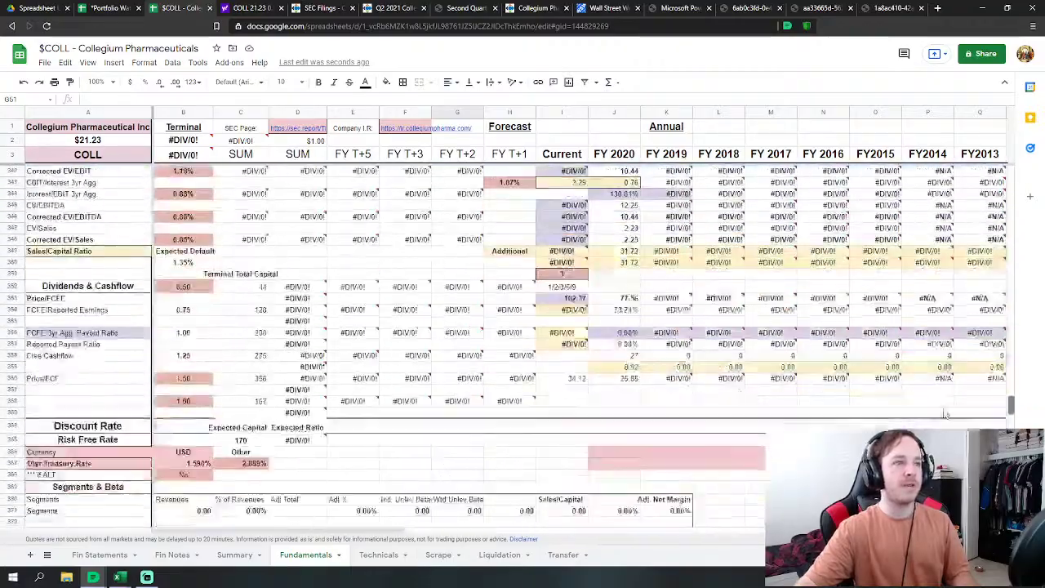
pyautogui.moveTo(945, 426); pyautogui.dragTo(1009, 166)
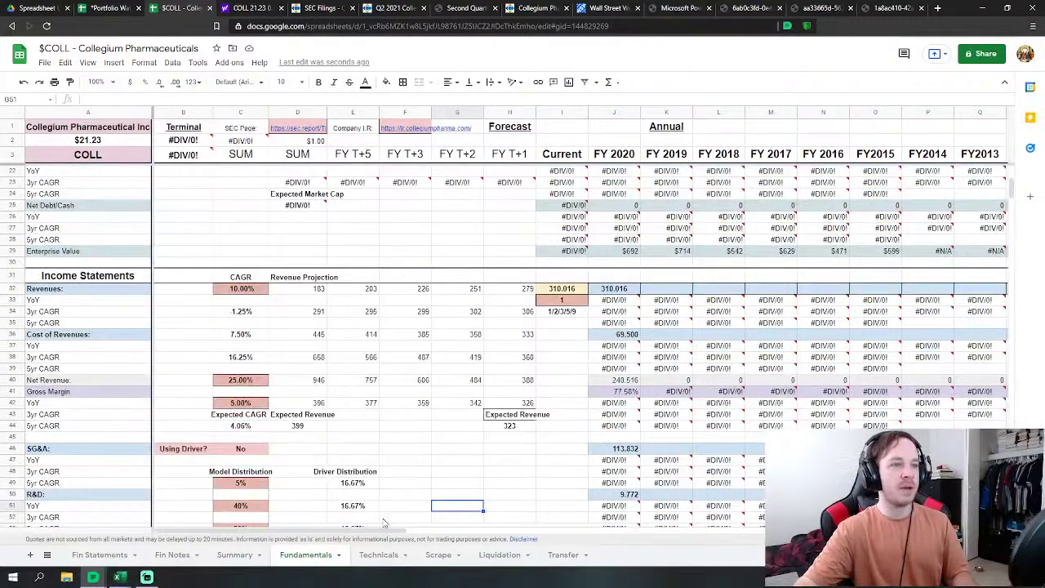
pyautogui.moveTo(383, 533); pyautogui.dragTo(490, 533)
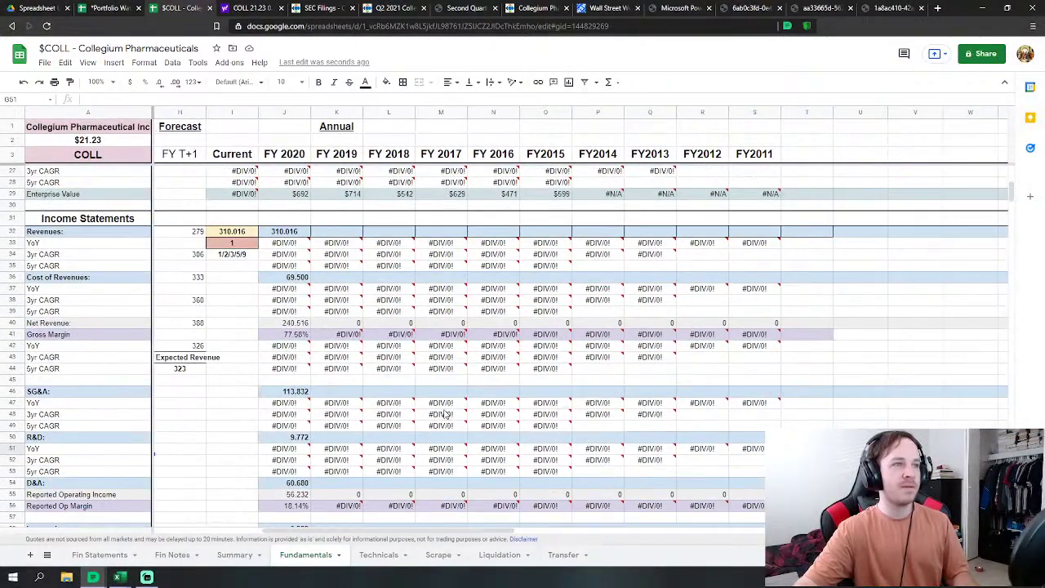
pyautogui.scroll(-3, 276, 481)
# Step: Review the income statement, cash flow and balance sheet data on the Fin Statements sheet
pyautogui.click(100, 554)
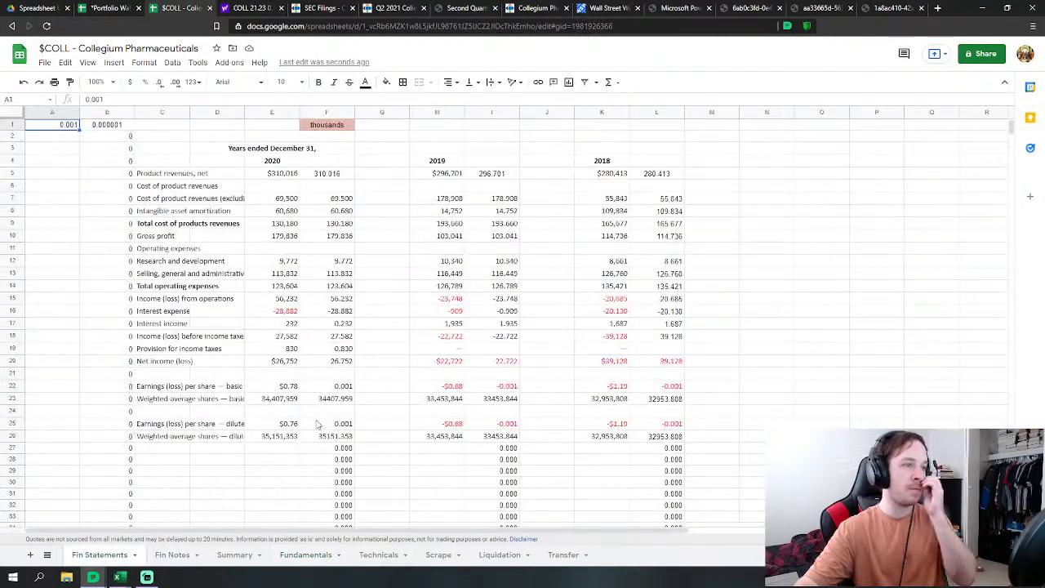
pyautogui.click(824, 300)
pyautogui.scroll(-10, 809, 304)
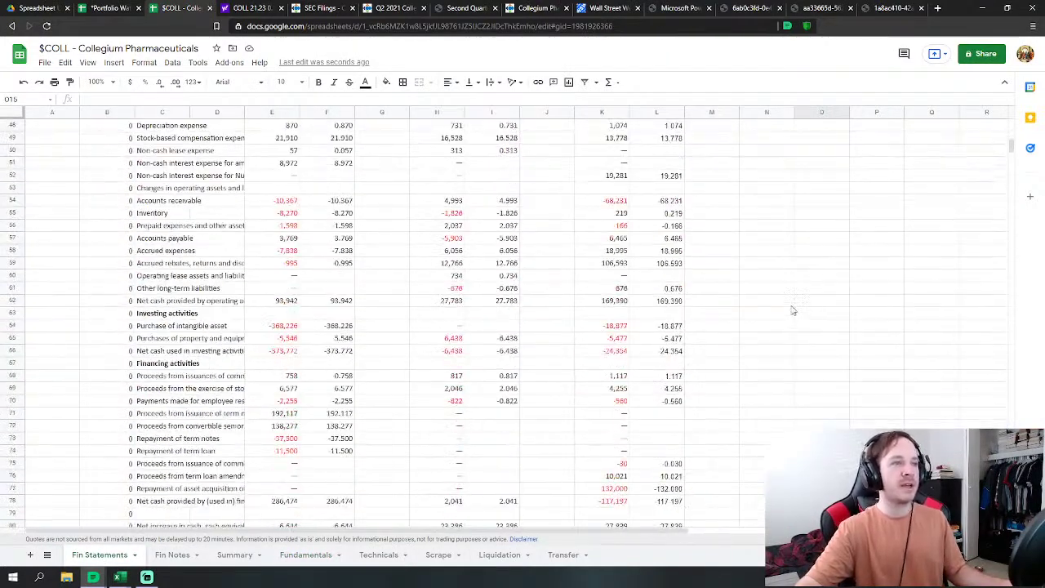
pyautogui.scroll(-6, 792, 311)
pyautogui.scroll(8, 790, 311)
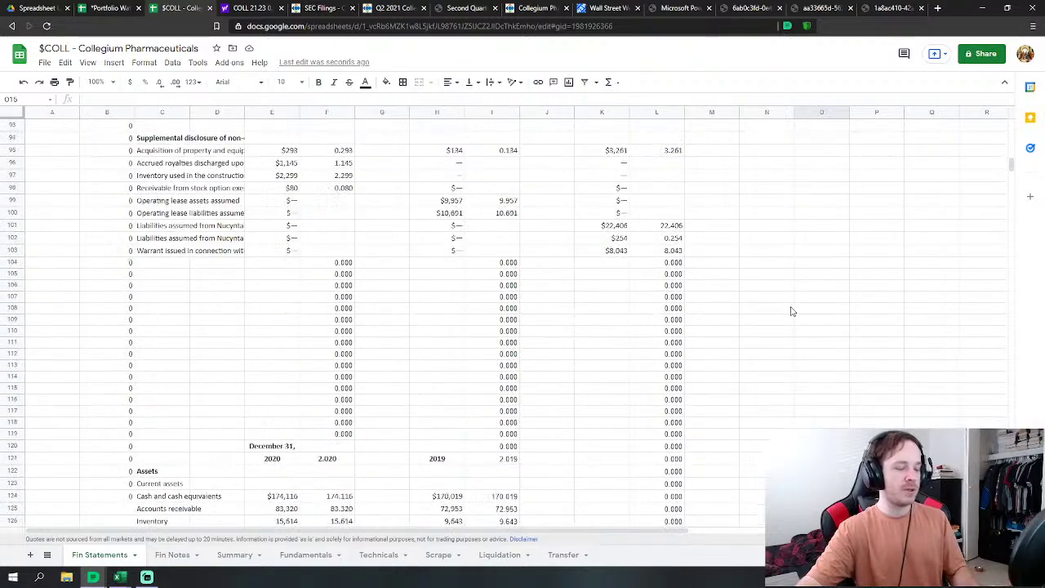
pyautogui.scroll(4, 790, 311)
# Step: Examine the Fundamentals sheet's annual share and market data, selecting the End of Period dates from FY 2020 to FY 2015
pyautogui.click(302, 554)
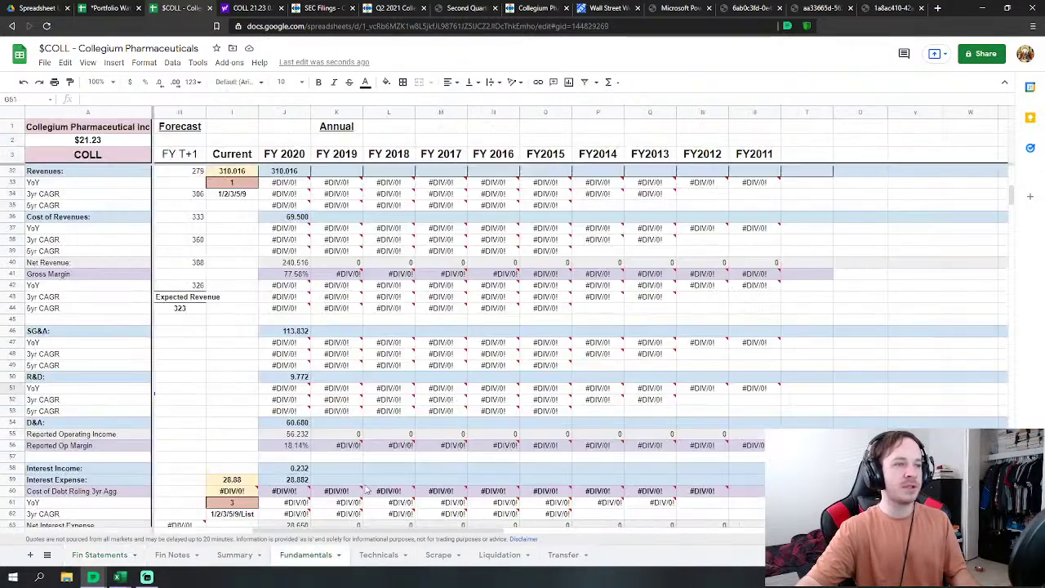
pyautogui.scroll(5, 390, 502)
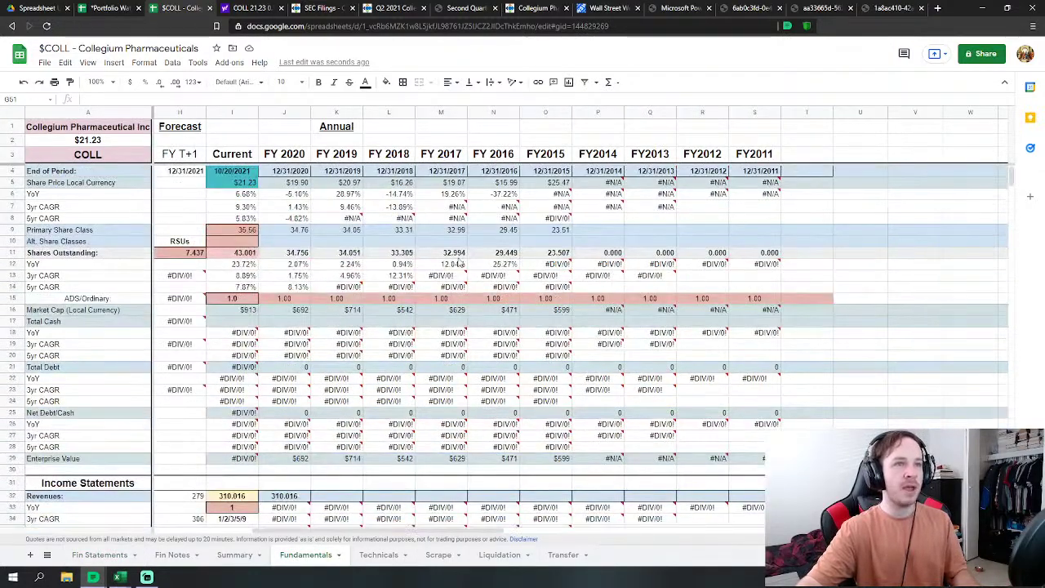
pyautogui.moveTo(294, 173); pyautogui.dragTo(549, 173)
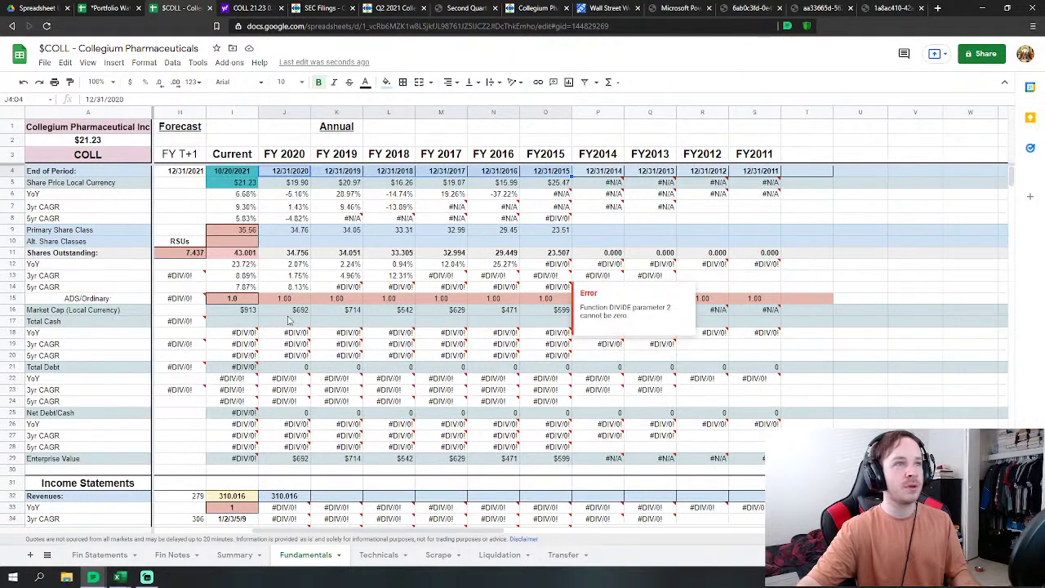
pyautogui.scroll(-4, 539, 321)
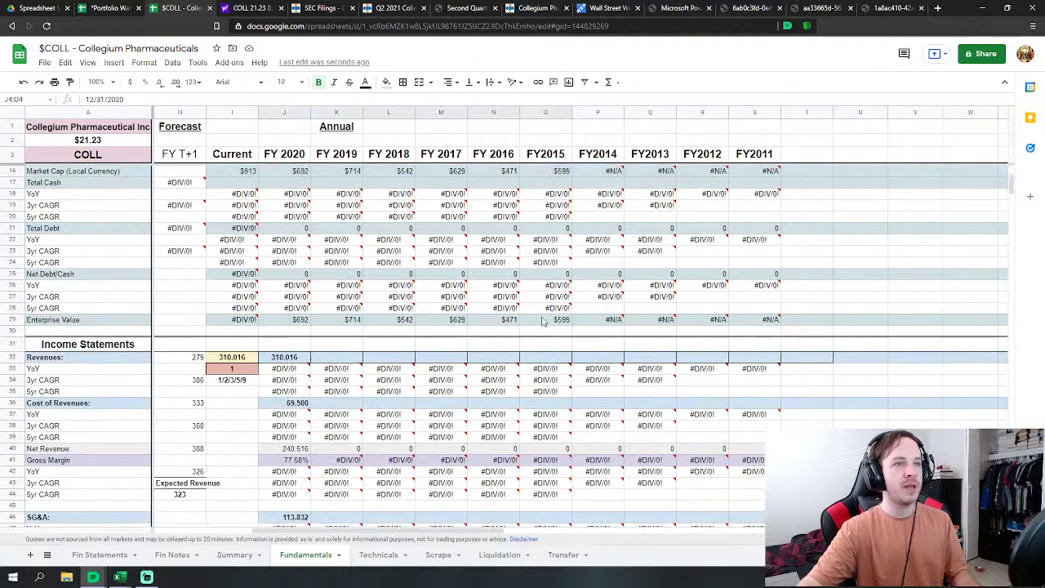
pyautogui.scroll(4, 539, 321)
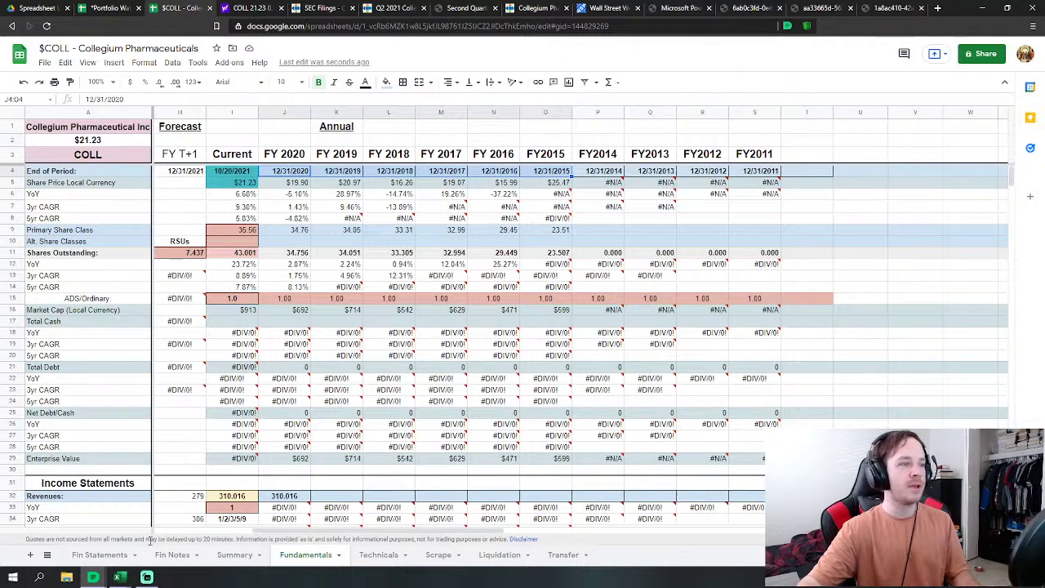
# Step: Check the 2020, 2019 and 2018 income statement columns on the Fin Statements sheet
pyautogui.click(100, 555)
pyautogui.scroll(-8, 285, 439)
pyautogui.scroll(11, 302, 444)
pyautogui.scroll(15, 302, 444)
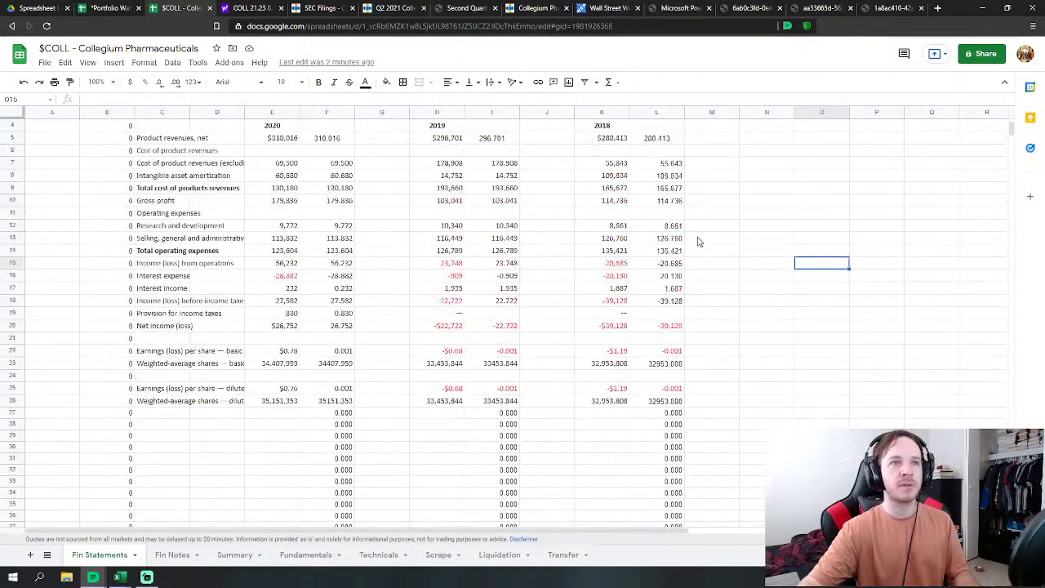
# Step: Look through the open Collegium pages: SEC Filings, Q2 2021 earnings call and webcast, and the Cantor healthcare conference event and webcast
pyautogui.click(321, 8)
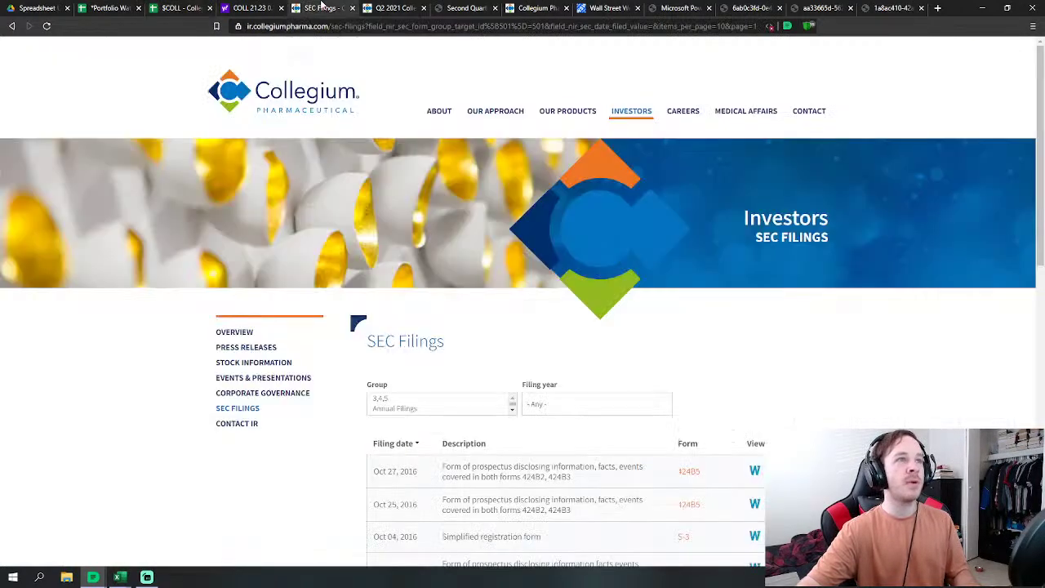
pyautogui.click(393, 8)
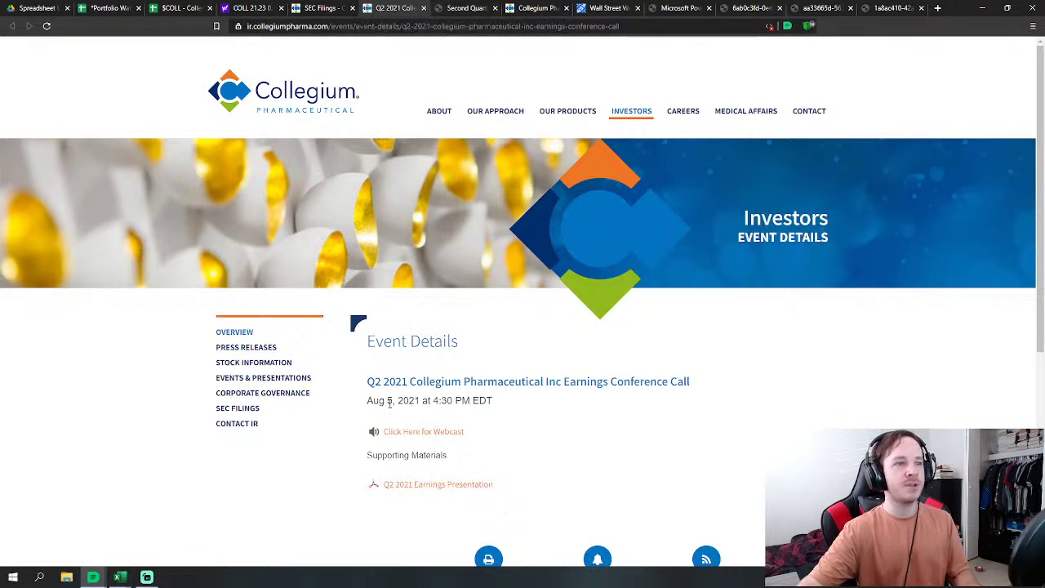
pyautogui.click(468, 8)
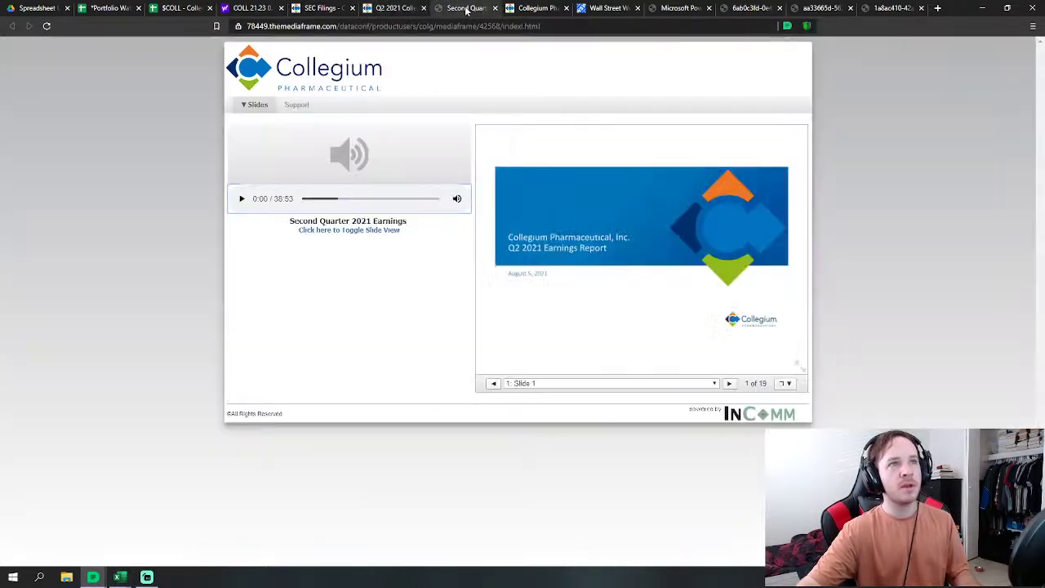
pyautogui.click(536, 8)
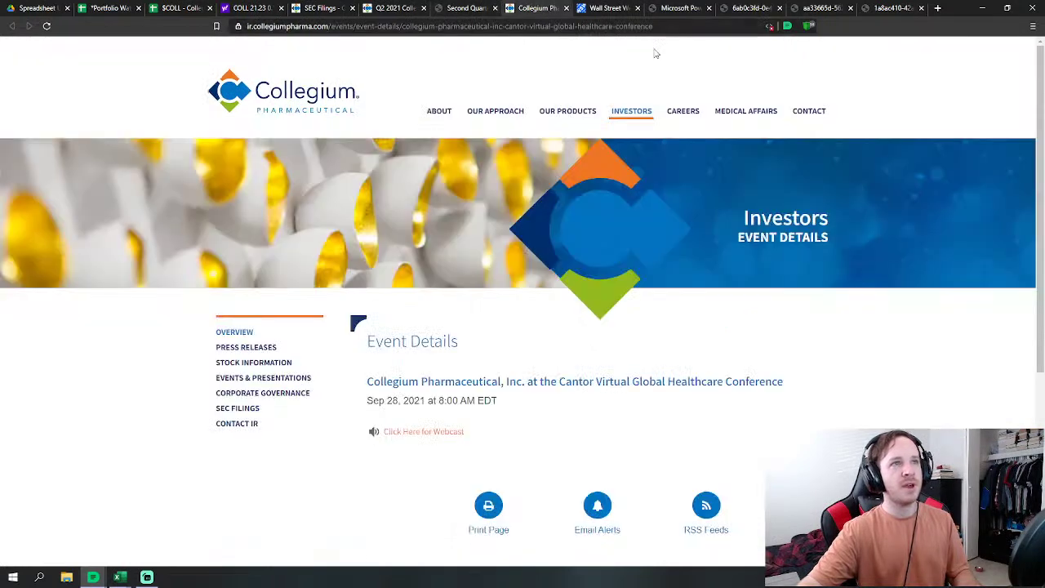
pyautogui.click(397, 8)
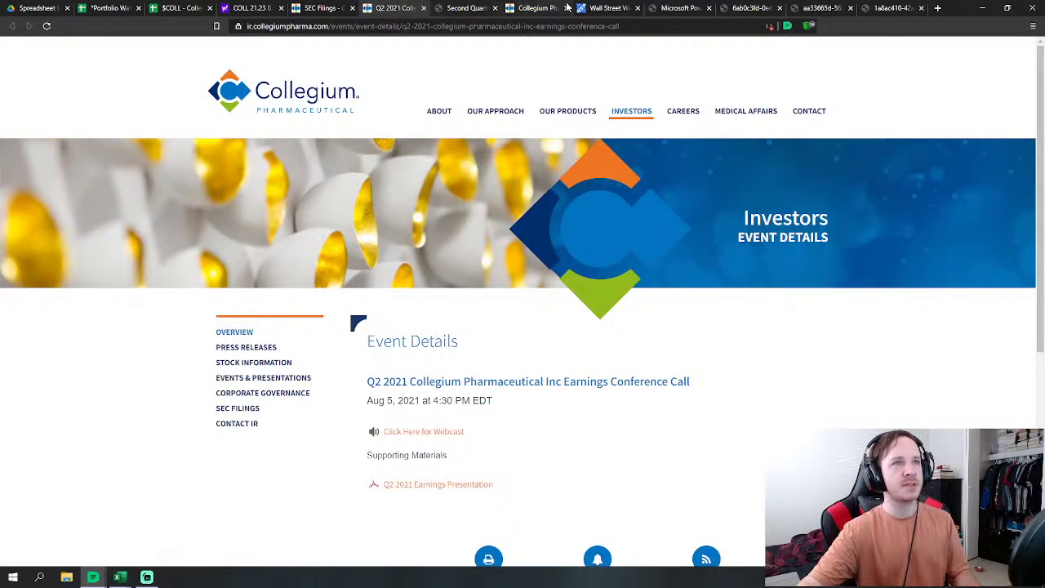
pyautogui.click(452, 10)
pyautogui.click(544, 8)
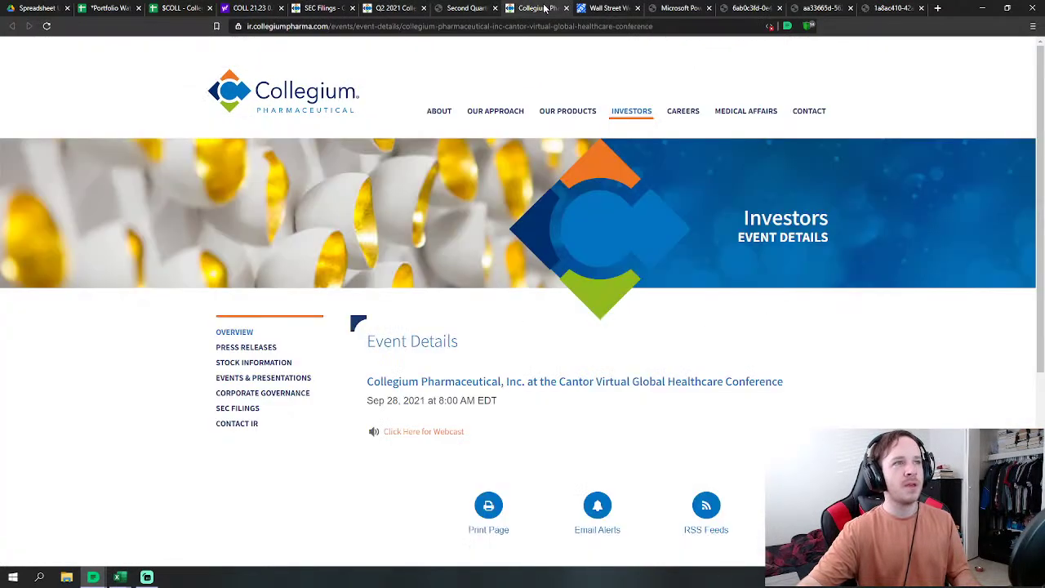
pyautogui.click(590, 7)
pyautogui.scroll(-1, 368, 351)
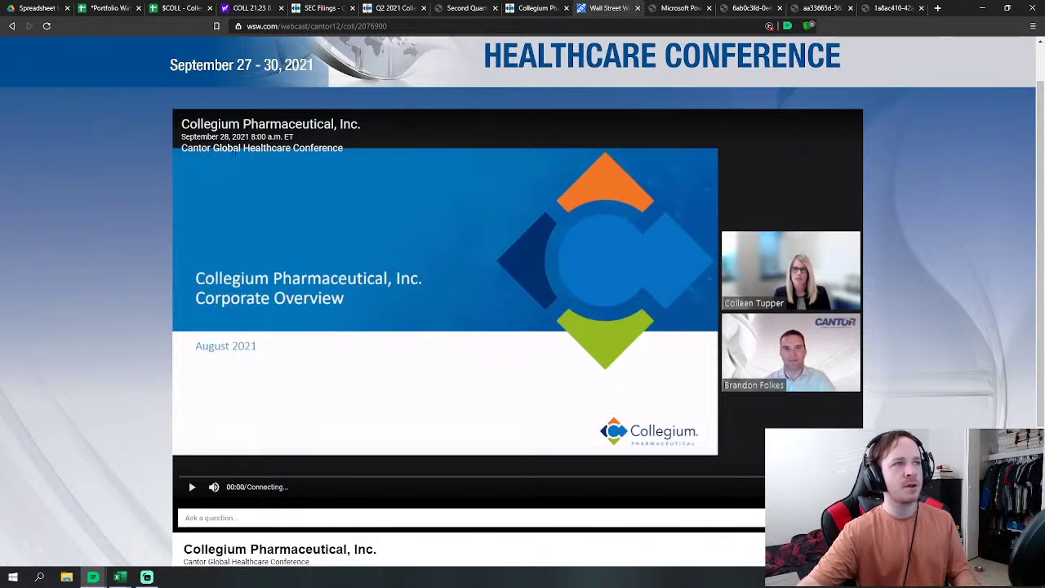
# Step: Go back through the Collegium investor pages to the Fin Statements sheet of the $COLL spreadsheet
pyautogui.click(531, 8)
pyautogui.click(465, 7)
pyautogui.click(392, 8)
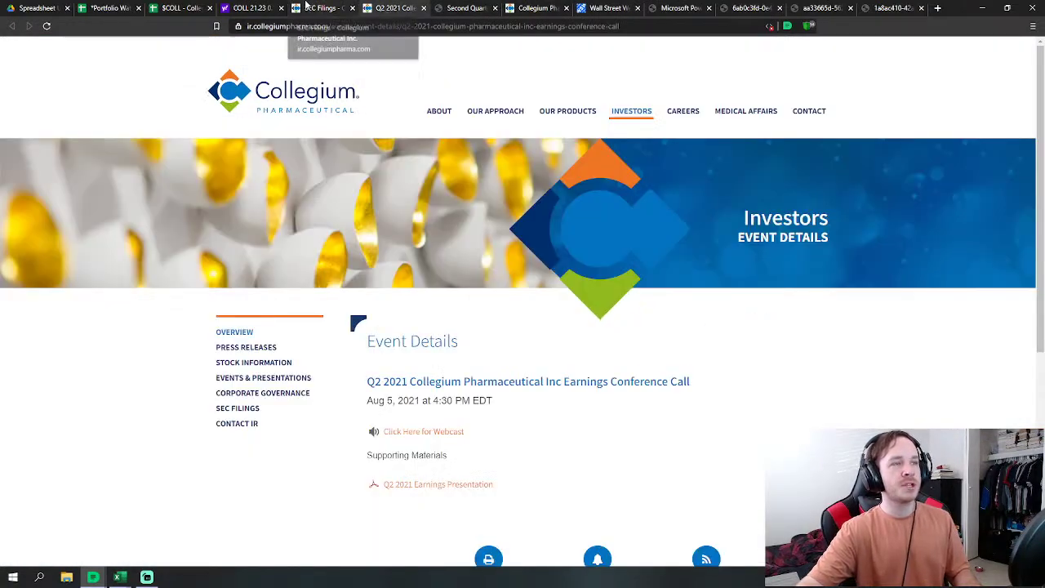
pyautogui.click(325, 8)
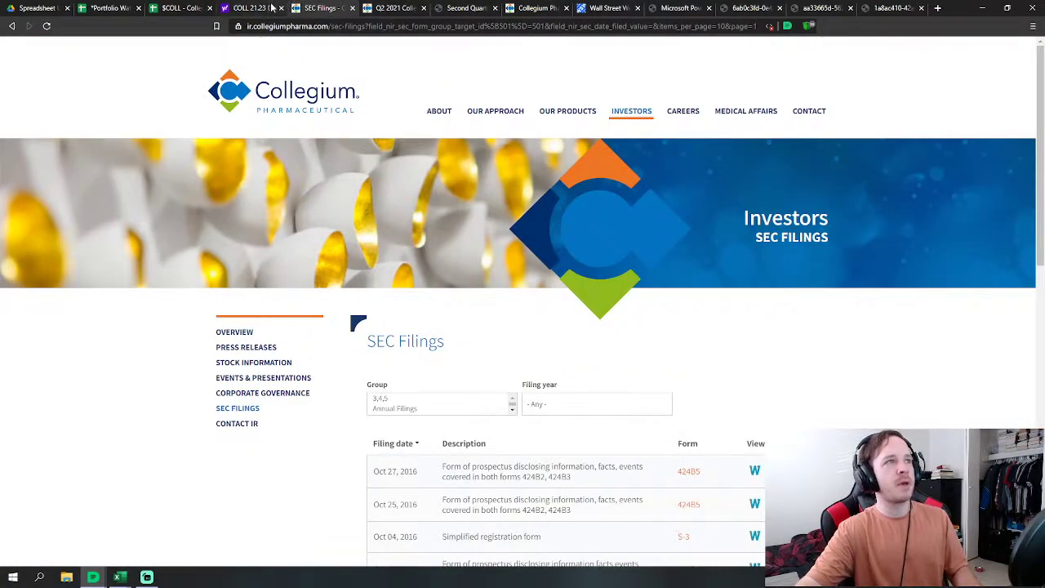
pyautogui.click(181, 7)
pyautogui.click(748, 336)
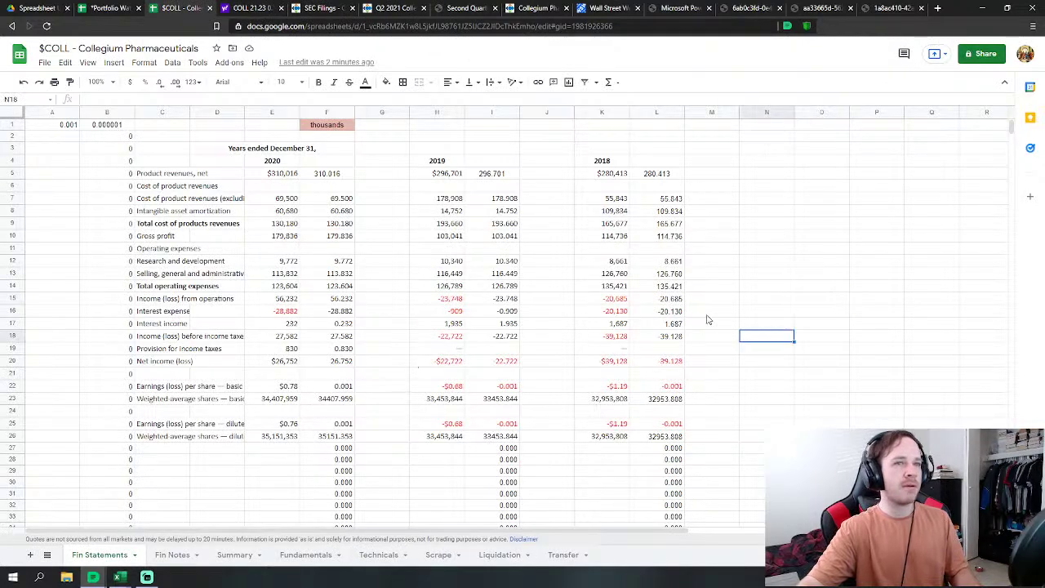
pyautogui.scroll(-6, 691, 320)
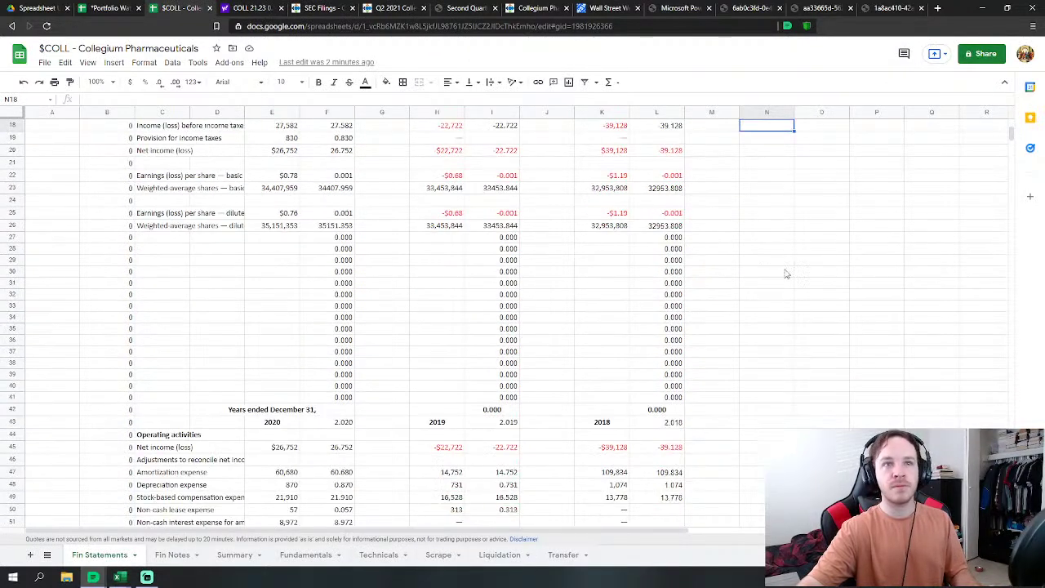
pyautogui.scroll(6, 759, 286)
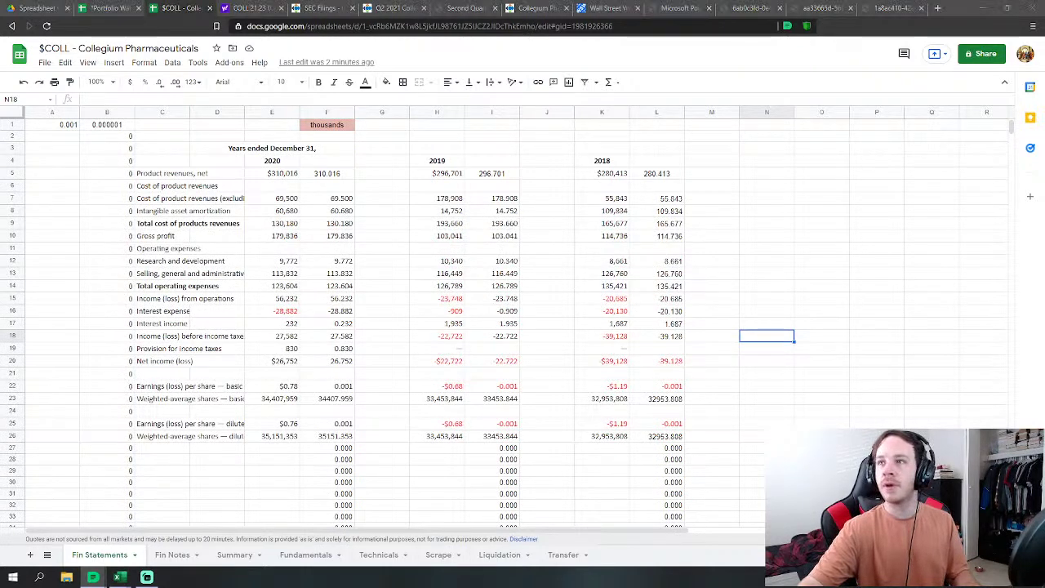
# Step: Start playing the Second Quarter 2021 Earnings webcast audio
pyautogui.click(393, 8)
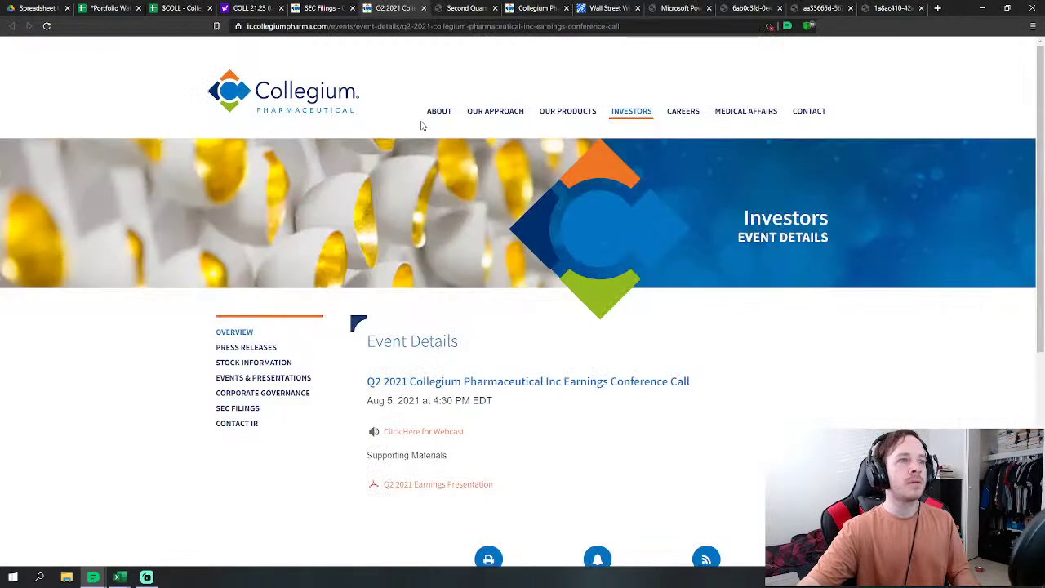
pyautogui.click(467, 7)
pyautogui.click(243, 200)
pyautogui.moveTo(458, 202)
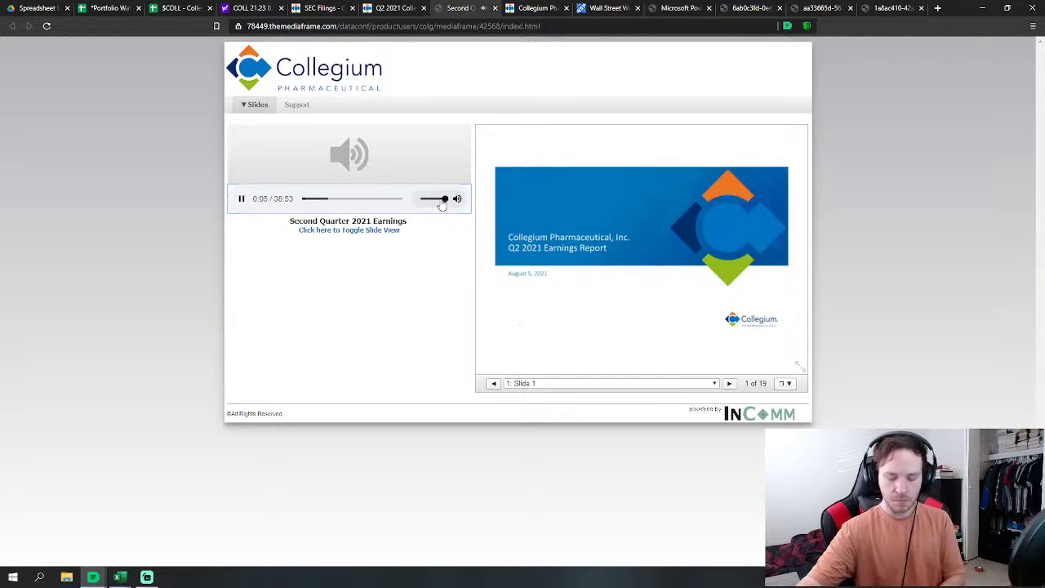
# Step: Return to the Fin Statements sheet and look through its income statement and balance sheet sections
pyautogui.click(176, 8)
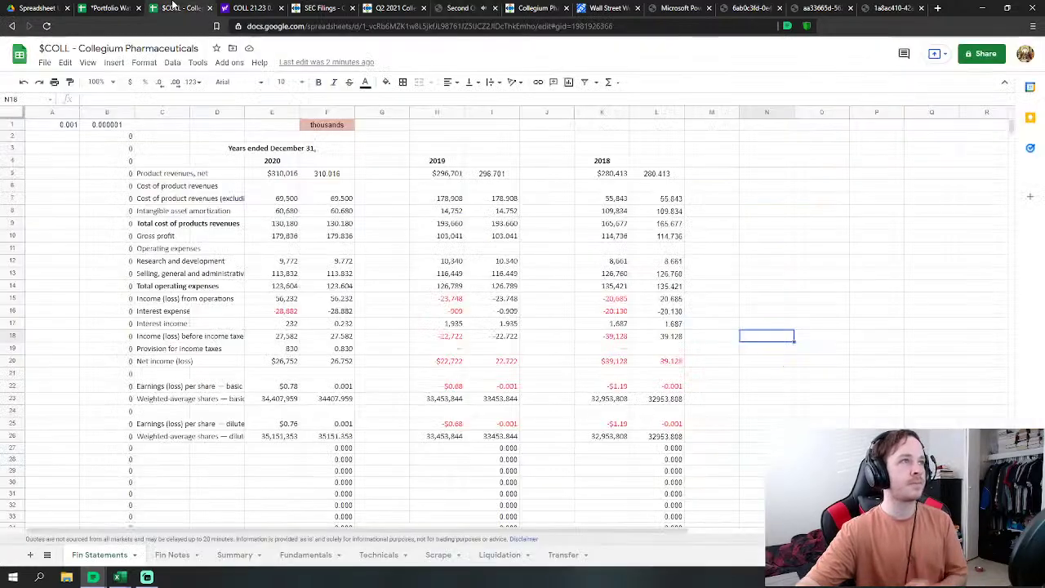
pyautogui.scroll(-1, 299, 439)
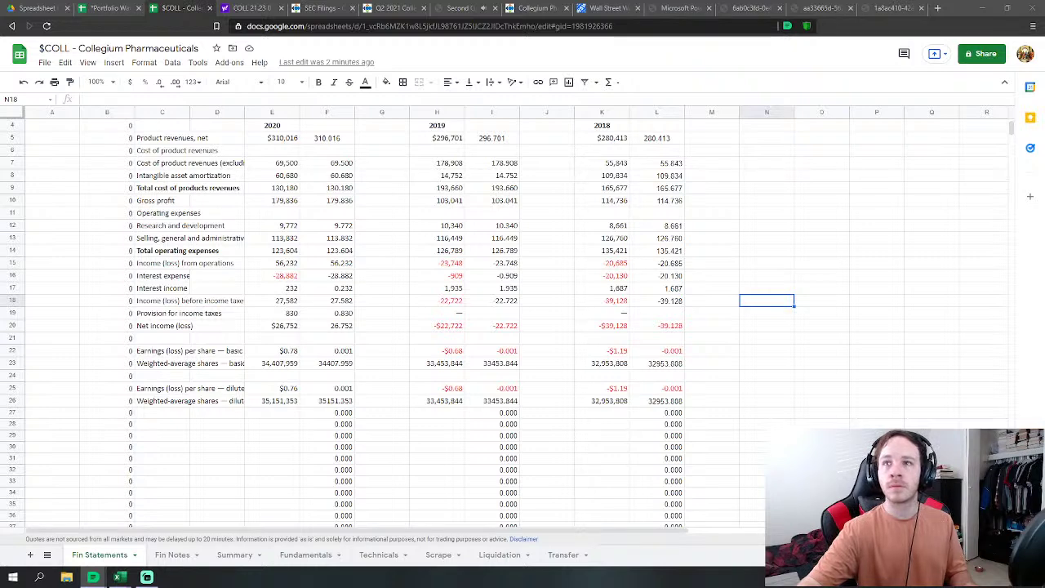
pyautogui.moveTo(118, 577)
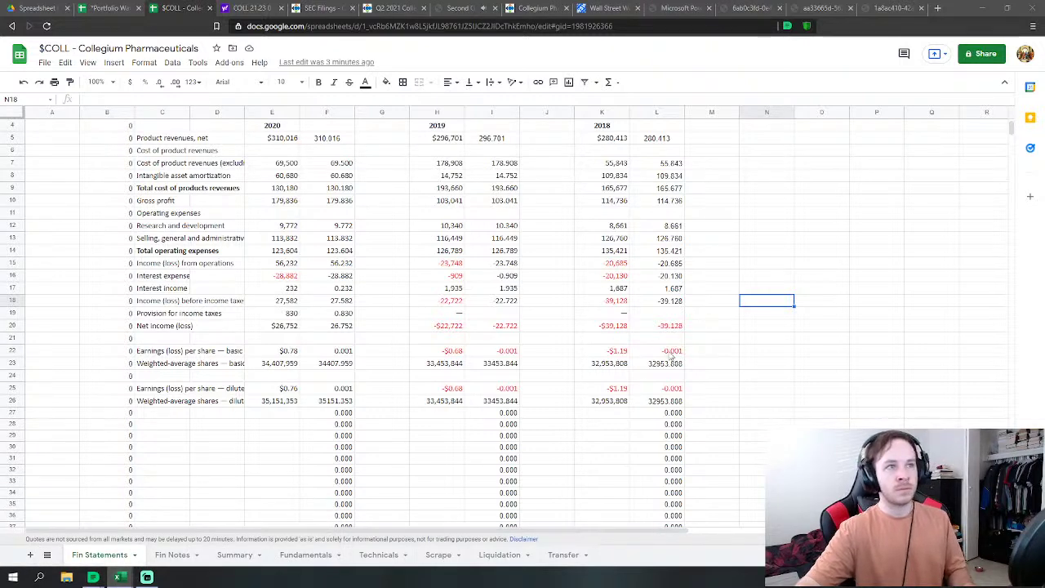
pyautogui.scroll(1, 686, 355)
pyautogui.scroll(-2, 686, 355)
pyautogui.scroll(2, 686, 356)
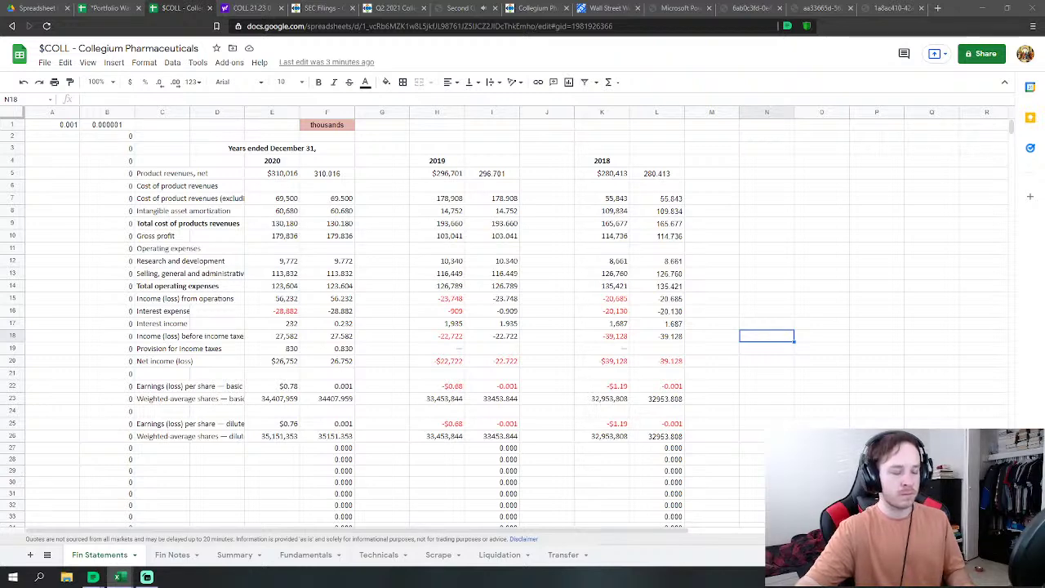
pyautogui.moveTo(1013, 130); pyautogui.dragTo(1008, 181)
pyautogui.scroll(-6, 803, 175)
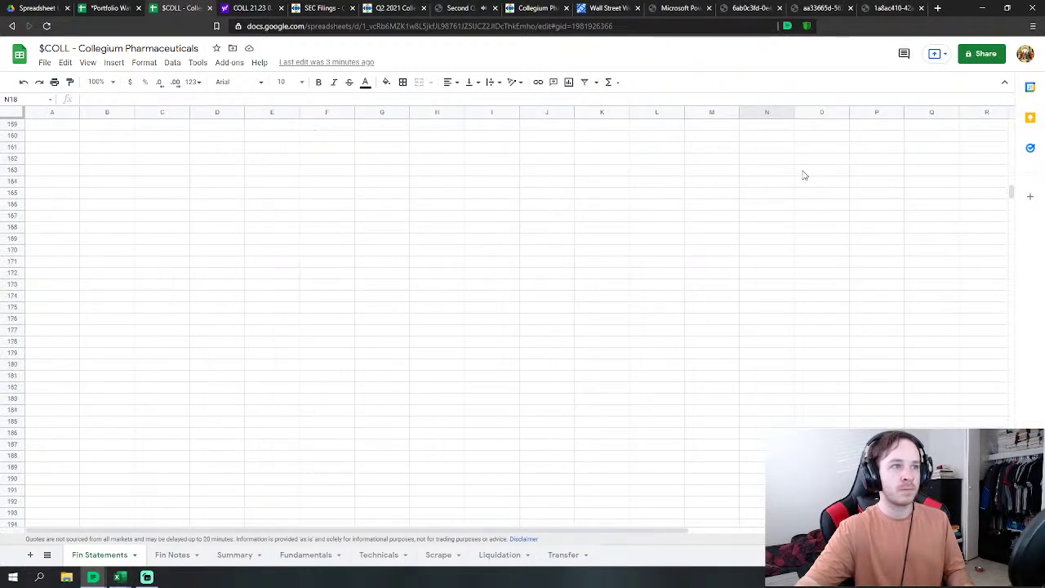
pyautogui.scroll(3, 799, 173)
pyautogui.scroll(5, 849, 171)
pyautogui.scroll(4, 939, 169)
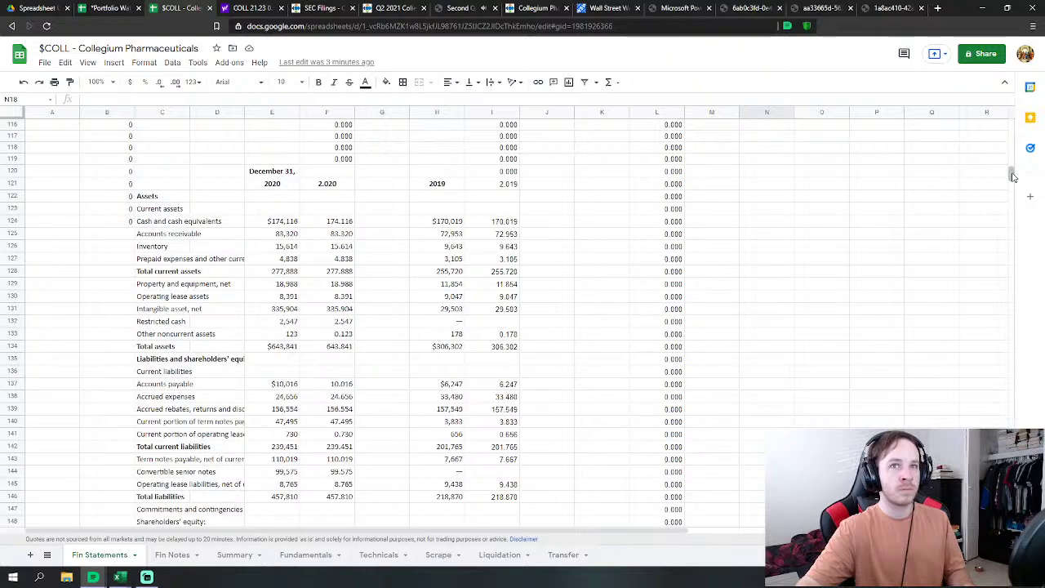
pyautogui.moveTo(1013, 173); pyautogui.dragTo(1003, 117)
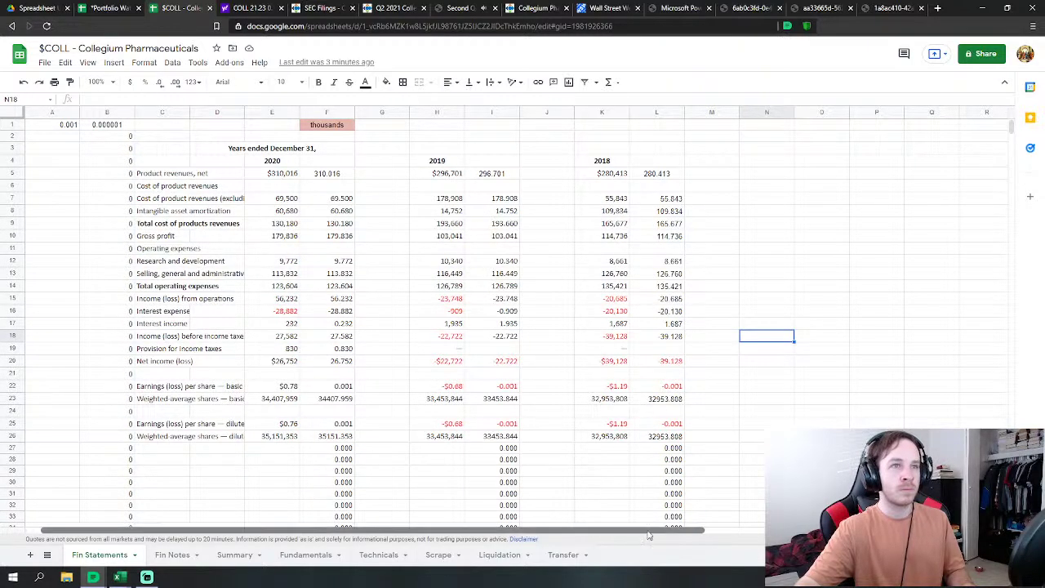
pyautogui.moveTo(614, 531); pyautogui.dragTo(645, 531)
pyautogui.click(549, 160)
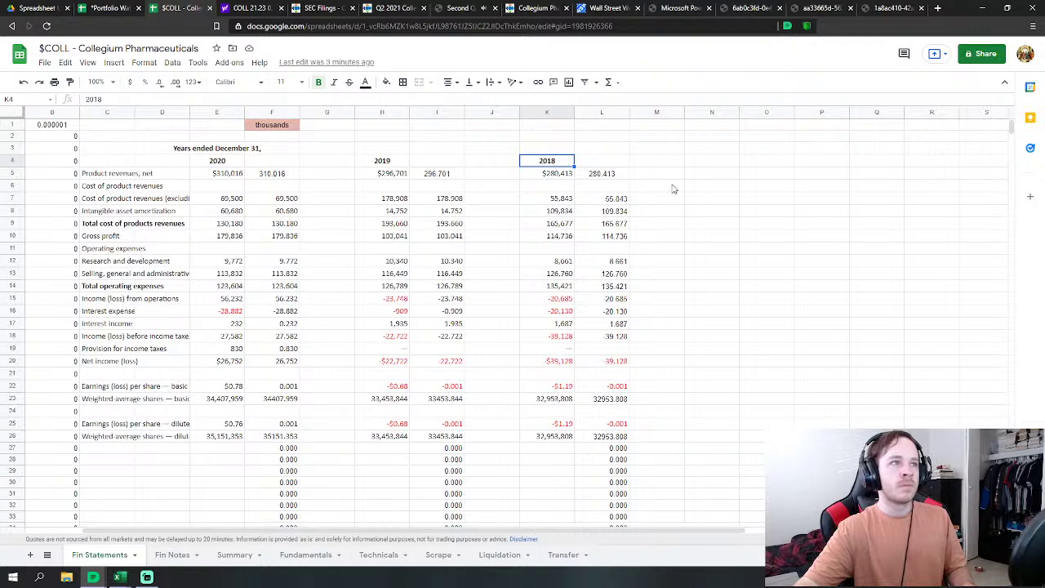
pyautogui.hotkey('ctrl', 'v')
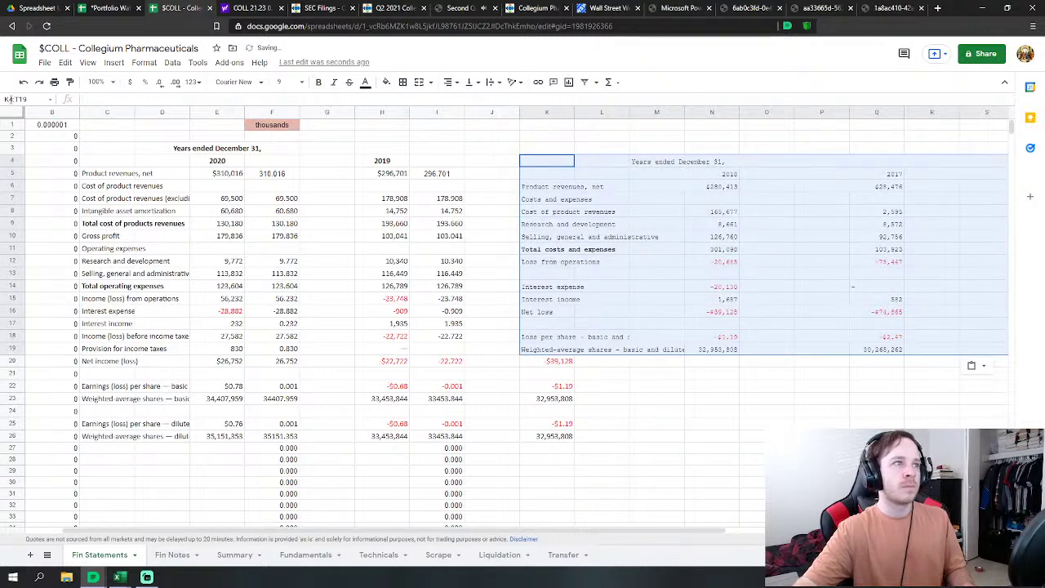
pyautogui.click(24, 82)
# Step: Paste the copied 2018, 2017 and 2016 income statement at K5 and clear the leftover values in K21:K26
pyautogui.click(547, 178)
pyautogui.hotkey('ctrl', 'v')
pyautogui.scroll(-2, 560, 313)
pyautogui.moveTo(558, 292); pyautogui.dragTo(565, 350)
pyautogui.press('Delete')
pyautogui.scroll(-4, 596, 351)
pyautogui.scroll(2, 653, 350)
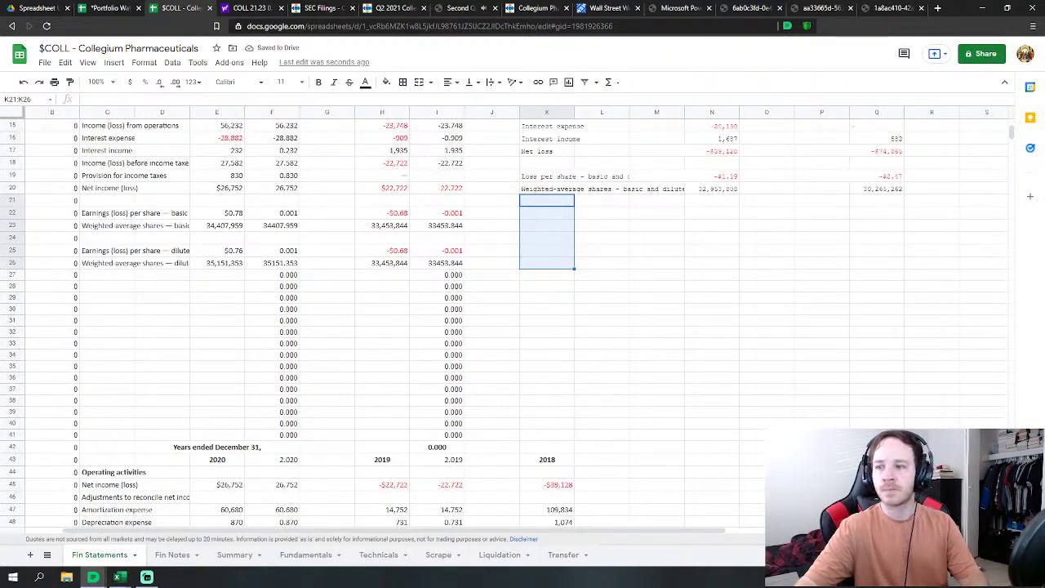
# Step: Paste the 2018, 2017 and 2016 cash flow statement at K42, beside the existing cash flow section
pyautogui.hotkey('alt', 'Tab')
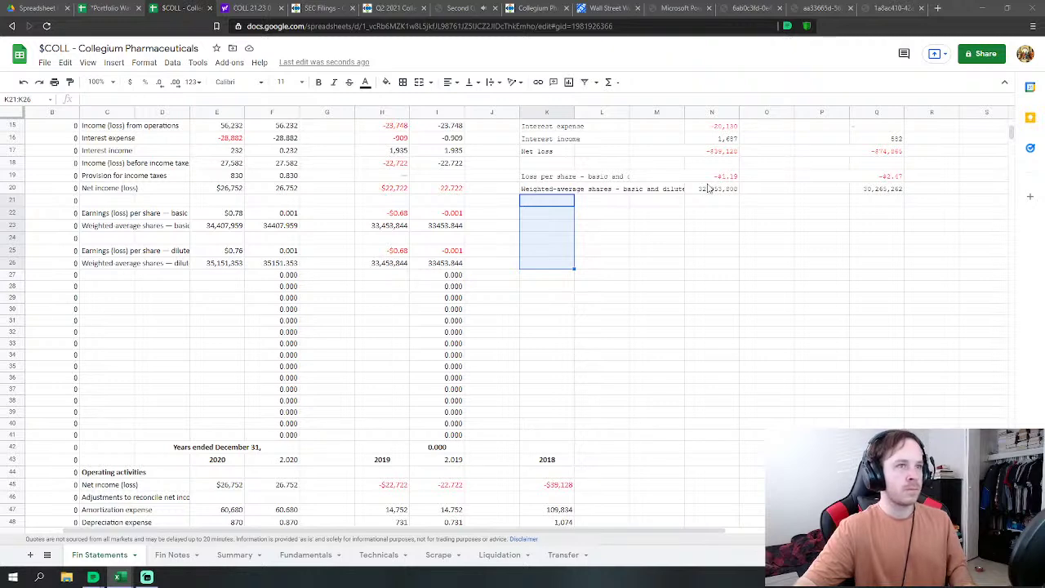
pyautogui.scroll(-4, 608, 299)
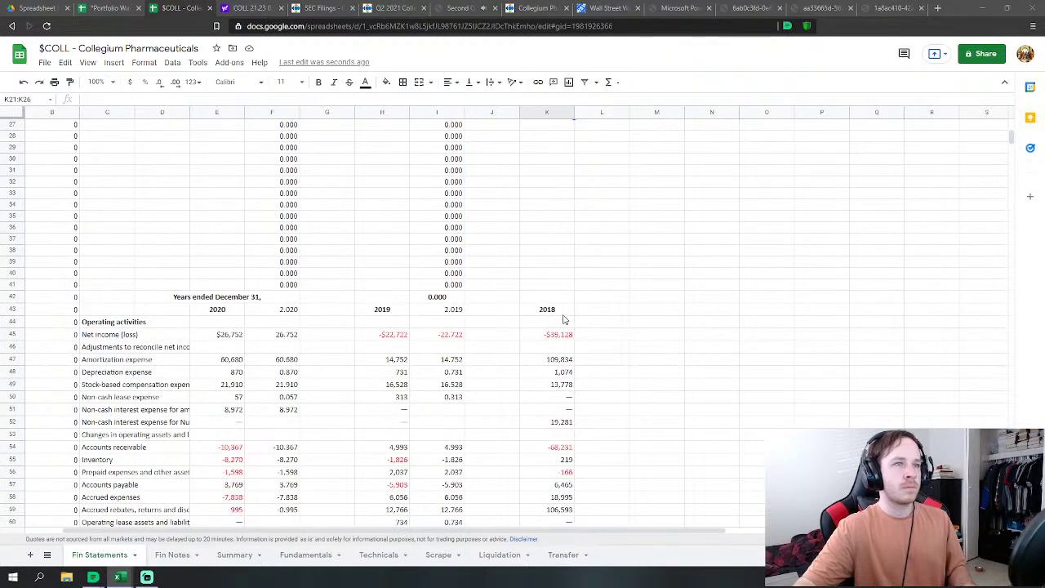
pyautogui.click(555, 298)
pyautogui.scroll(-2, 694, 286)
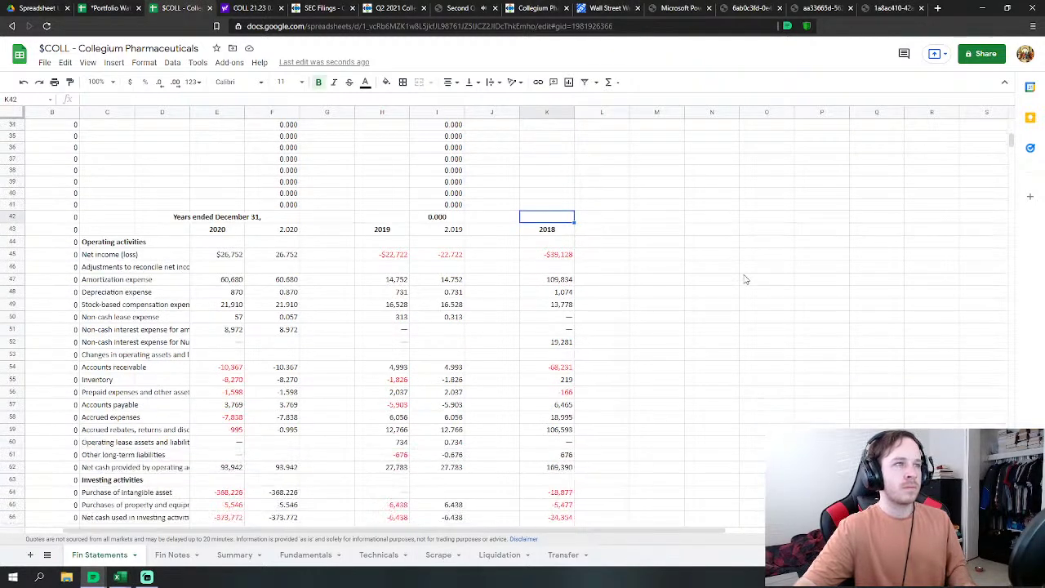
pyautogui.hotkey('ctrl', 'v')
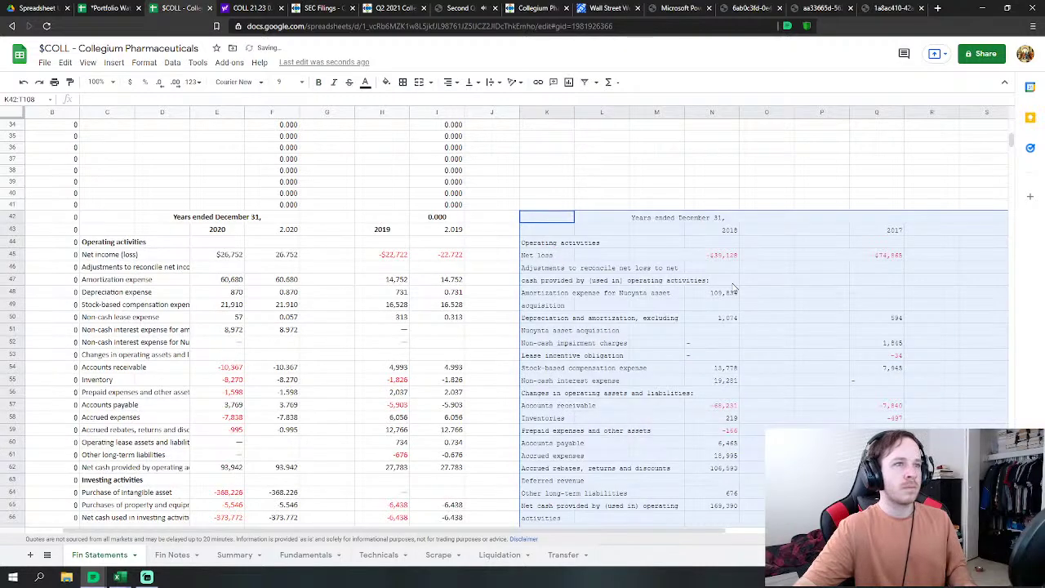
pyautogui.scroll(-17, 800, 323)
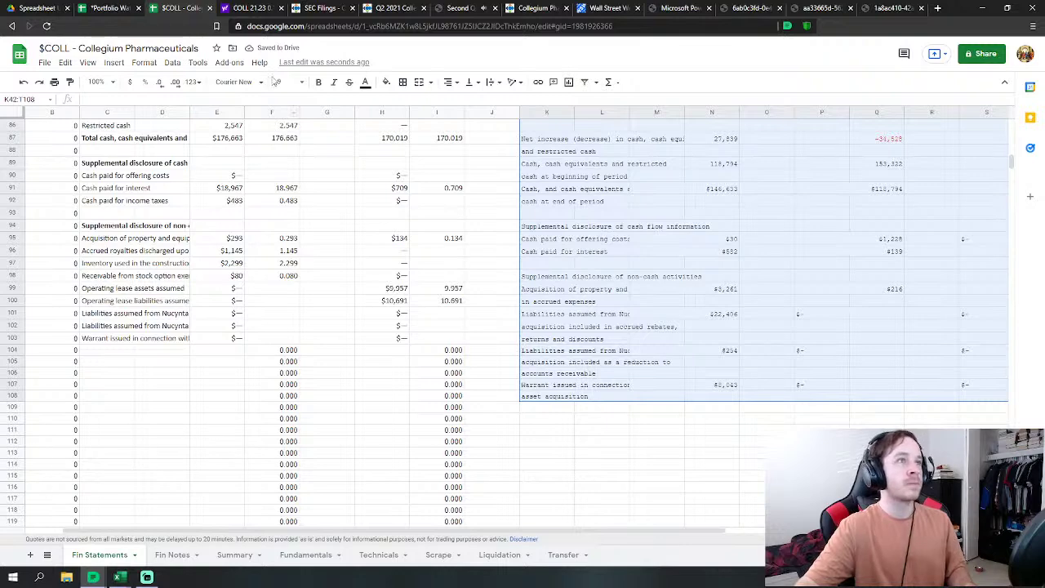
# Step: Lower the volume of the Second Quarter 2021 Earnings webcast and return to the $COLL spreadsheet
pyautogui.click(459, 8)
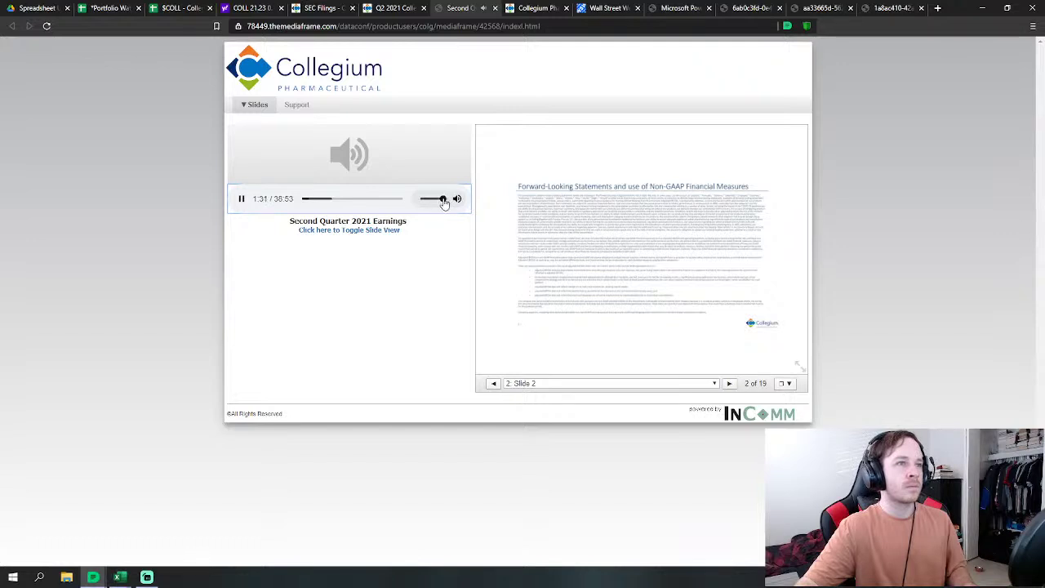
pyautogui.moveTo(442, 201); pyautogui.dragTo(436, 201)
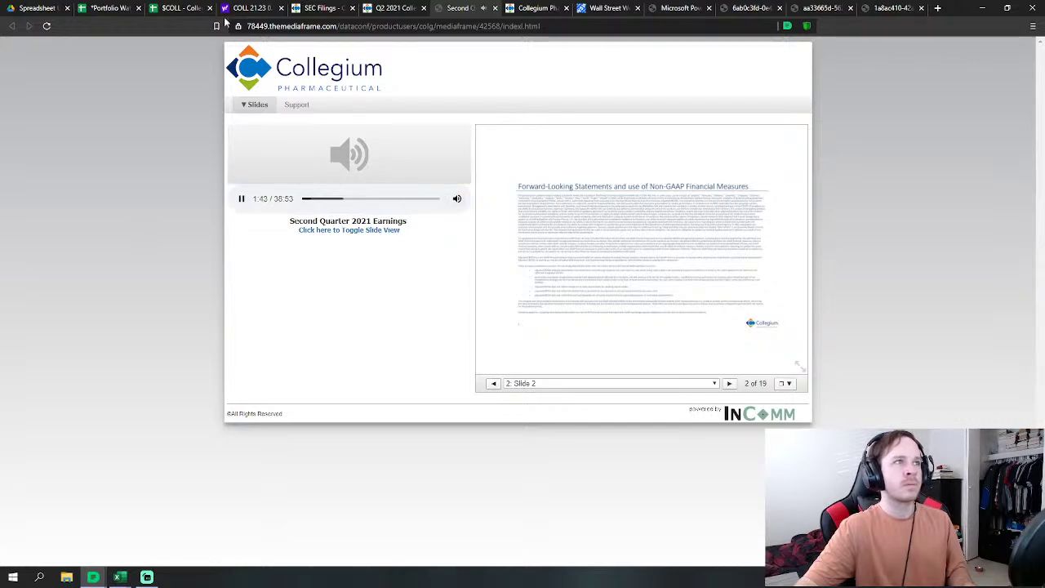
pyautogui.click(180, 8)
pyautogui.scroll(-5, 597, 405)
pyautogui.scroll(-1, 598, 405)
pyautogui.click(656, 390)
pyautogui.scroll(-1, 808, 319)
pyautogui.scroll(1, 804, 317)
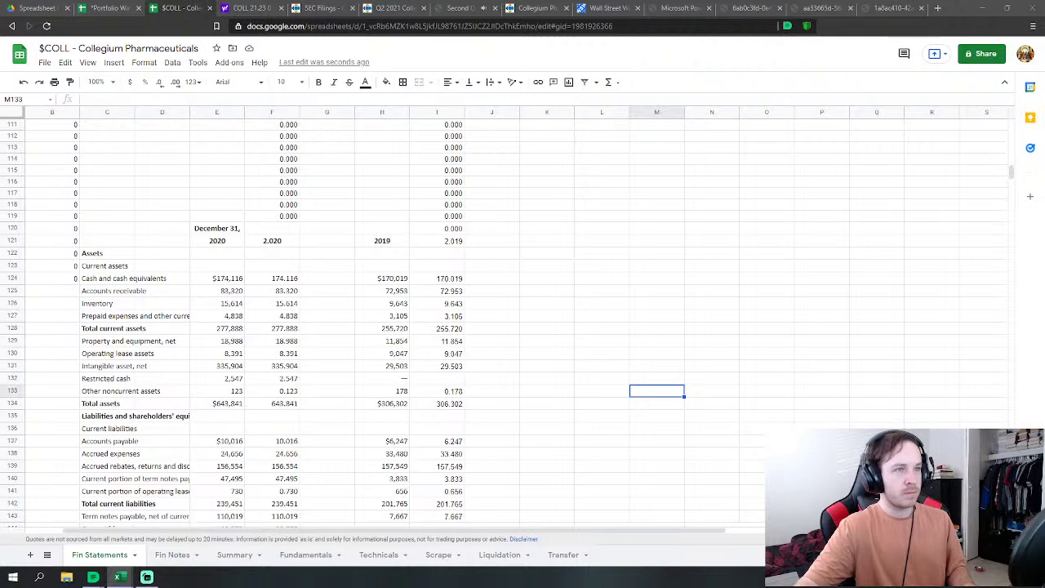
pyautogui.click(505, 243)
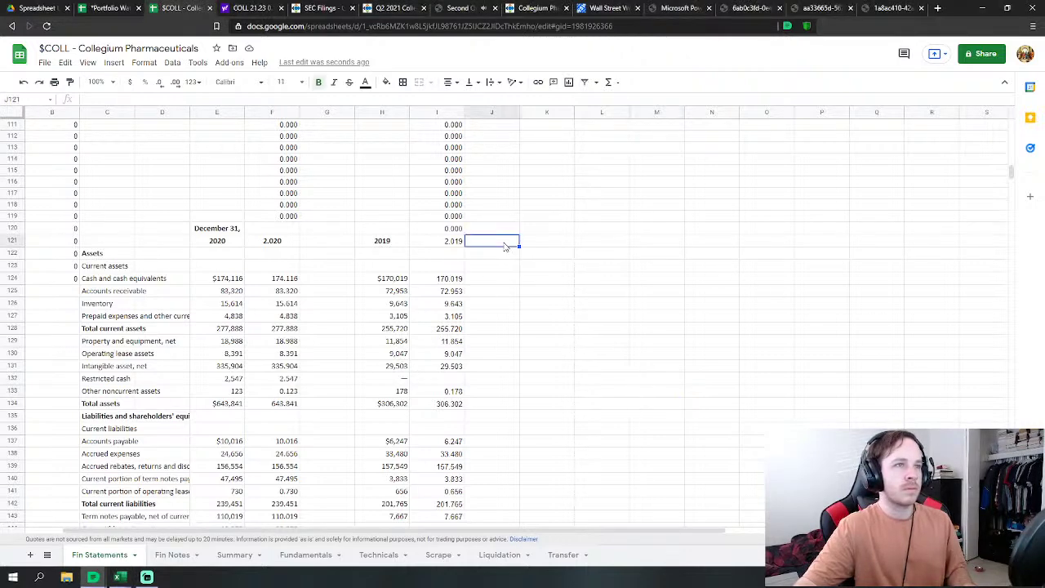
pyautogui.hotkey('ctrl', 'v')
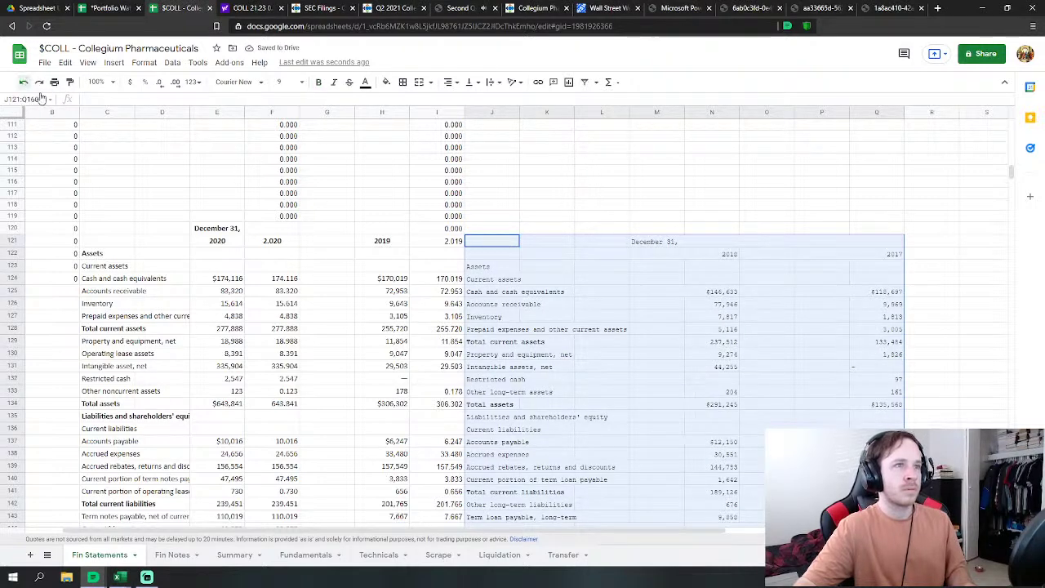
pyautogui.click(24, 81)
pyautogui.click(497, 229)
pyautogui.hotkey('ctrl', 'v')
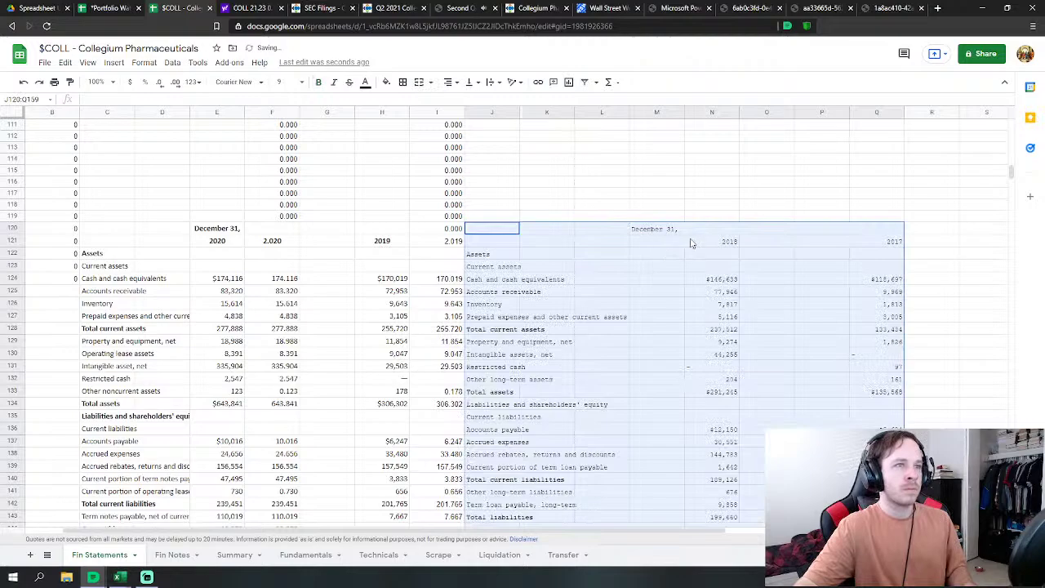
pyautogui.scroll(6, 657, 214)
pyautogui.scroll(-4, 386, 232)
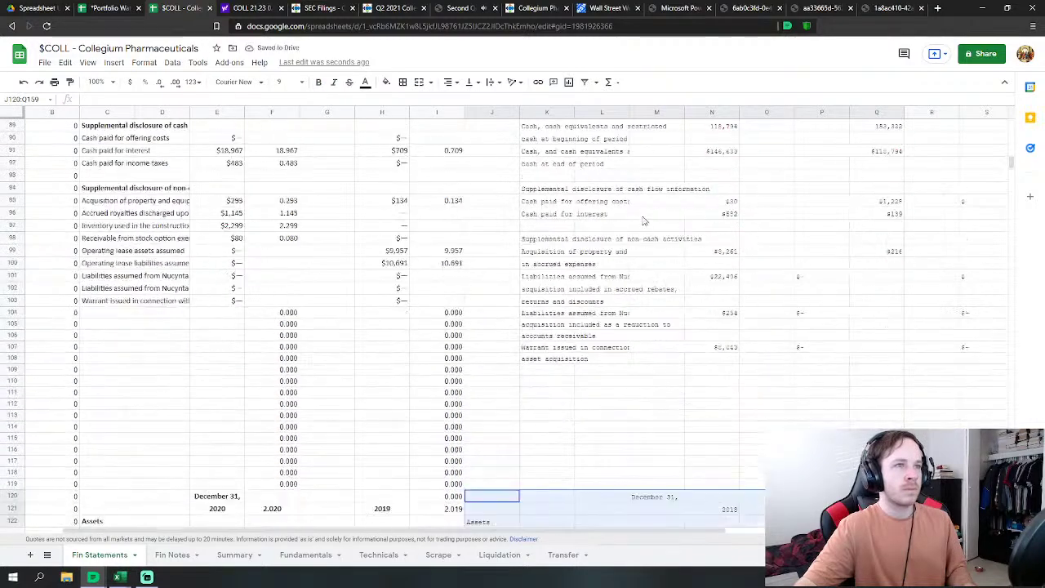
pyautogui.click(25, 82)
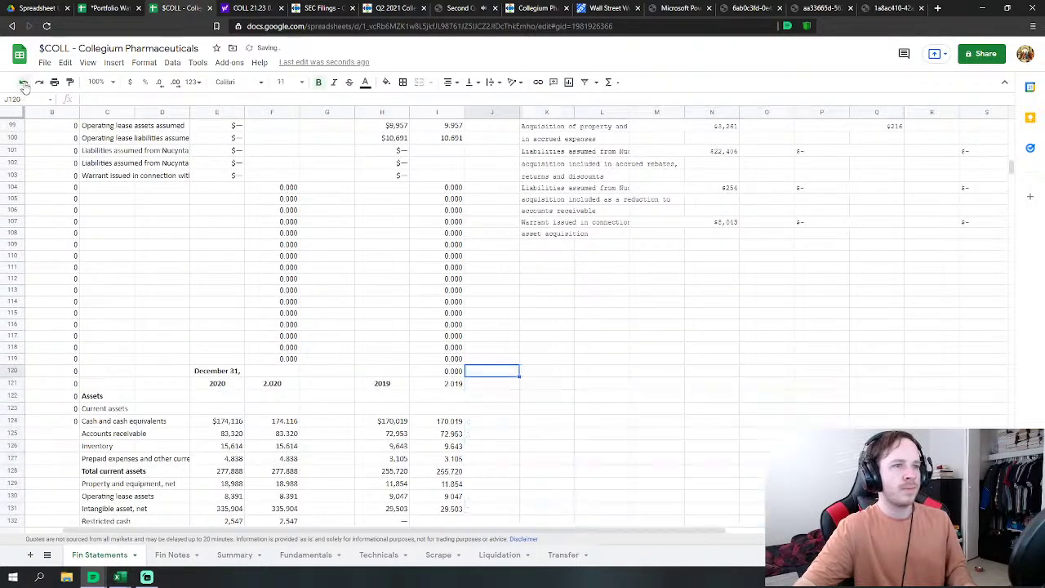
# Step: Paste the December 31, 2018 and 2017 balance sheet at K120, beside the existing balance sheet
pyautogui.click(547, 371)
pyautogui.hotkey('ctrl', 'v')
pyautogui.scroll(-1, 576, 298)
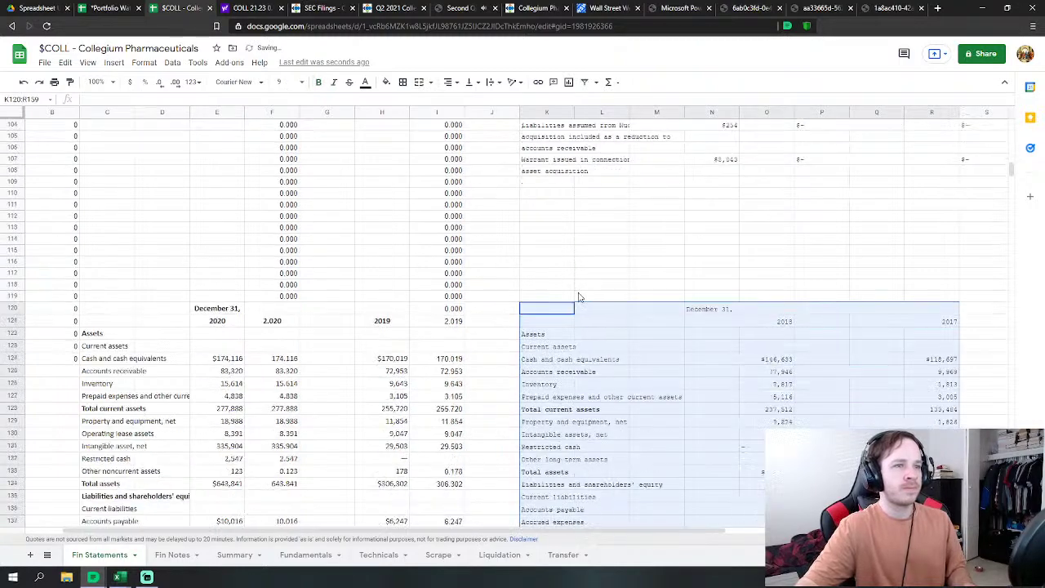
pyautogui.scroll(-2, 575, 298)
# Step: Unmerge all cells in K4:T159, covering the three pasted statements
pyautogui.moveTo(495, 532); pyautogui.dragTo(613, 532)
pyautogui.scroll(-10, 660, 392)
pyautogui.click(825, 392)
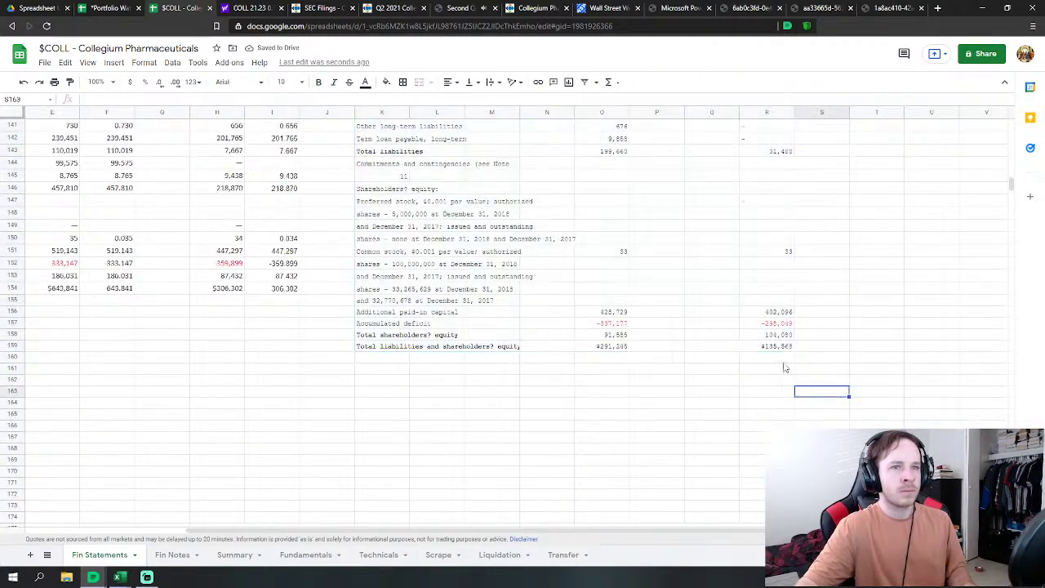
pyautogui.moveTo(780, 346); pyautogui.dragTo(490, 6)
pyautogui.moveTo(432, 121); pyautogui.dragTo(388, 166)
pyautogui.click(432, 82)
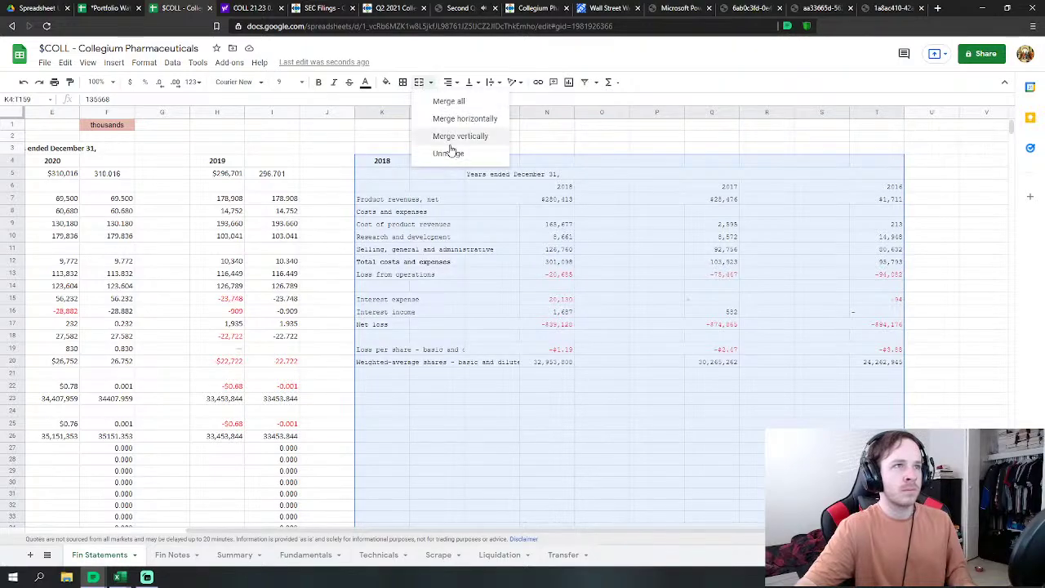
pyautogui.click(451, 154)
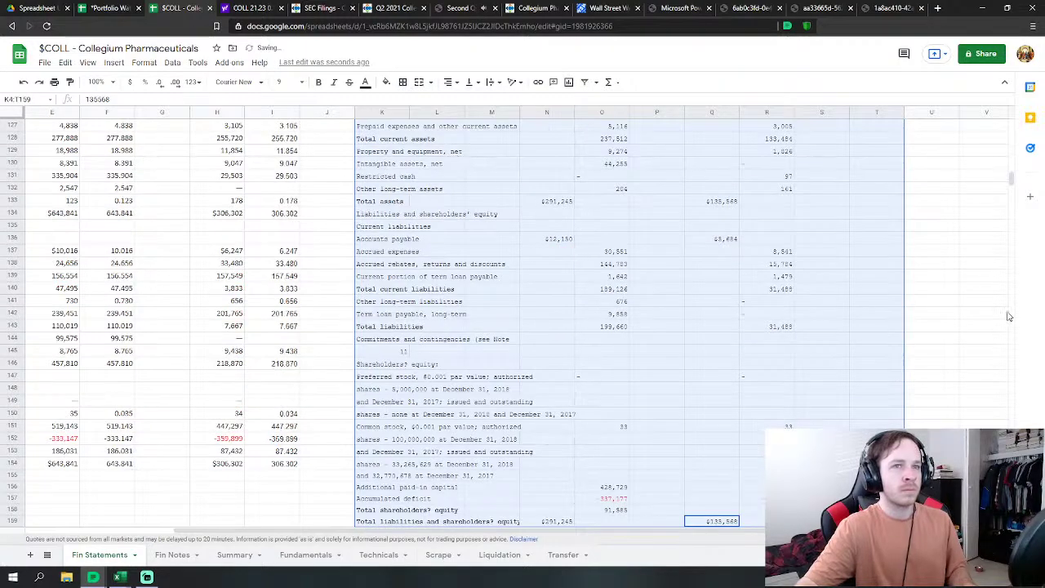
pyautogui.click(954, 301)
# Step: Move the cash flow statement's net loss values in row 45 one column over so they start at N45
pyautogui.scroll(15, 933, 294)
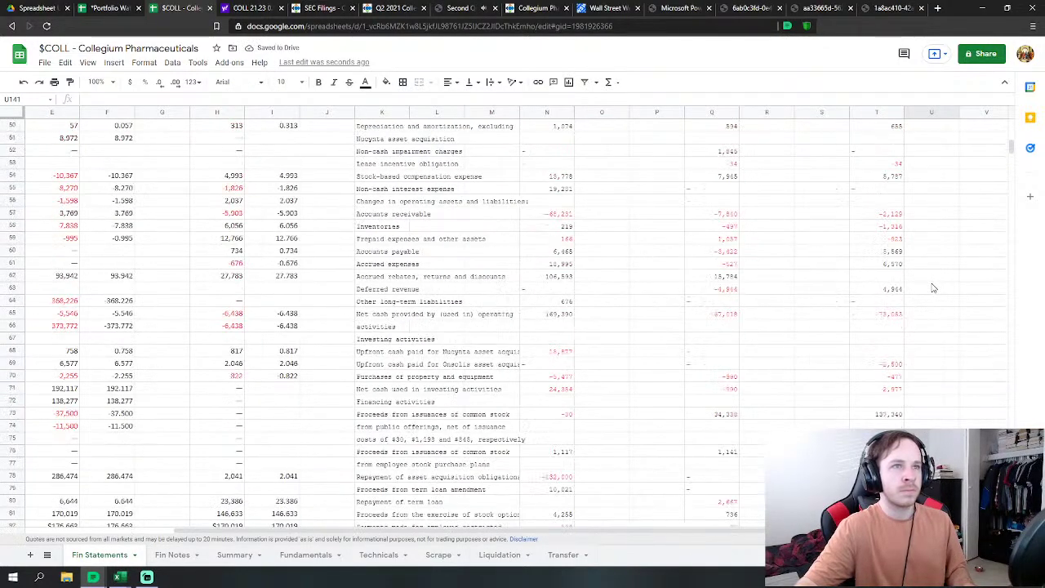
pyautogui.scroll(3, 934, 288)
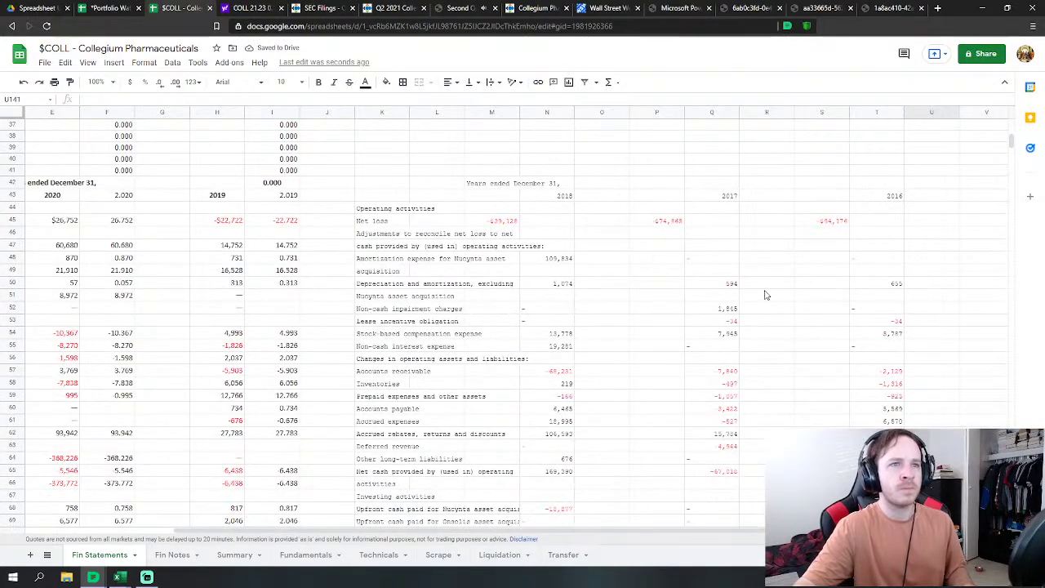
pyautogui.moveTo(502, 222); pyautogui.dragTo(864, 220)
pyautogui.scroll(-5, 742, 256)
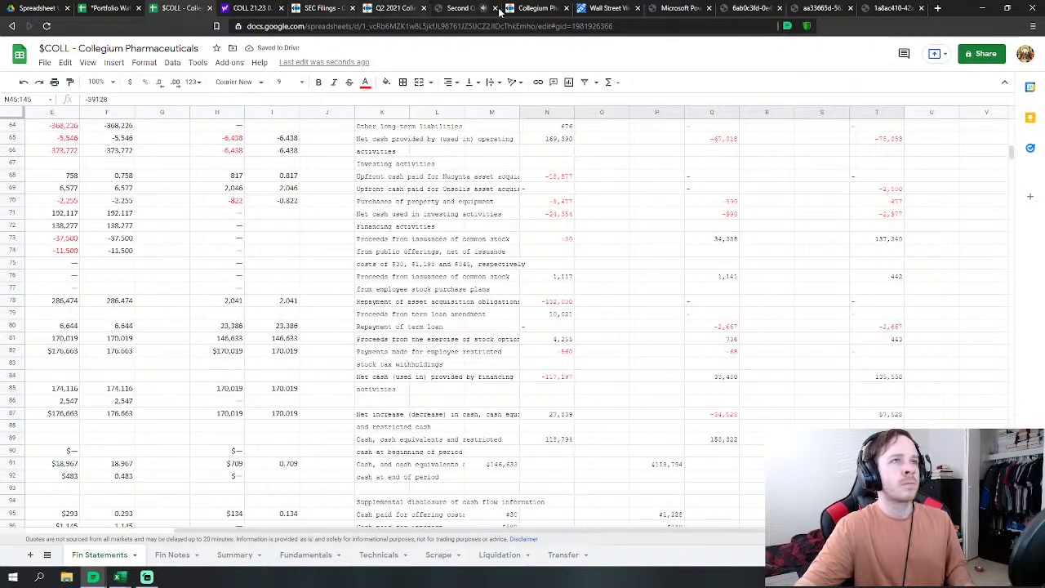
# Step: Check the earnings webcast, return to the $COLL spreadsheet, and move row 91's end-of-period cash values one column over to start at N91
pyautogui.click(465, 10)
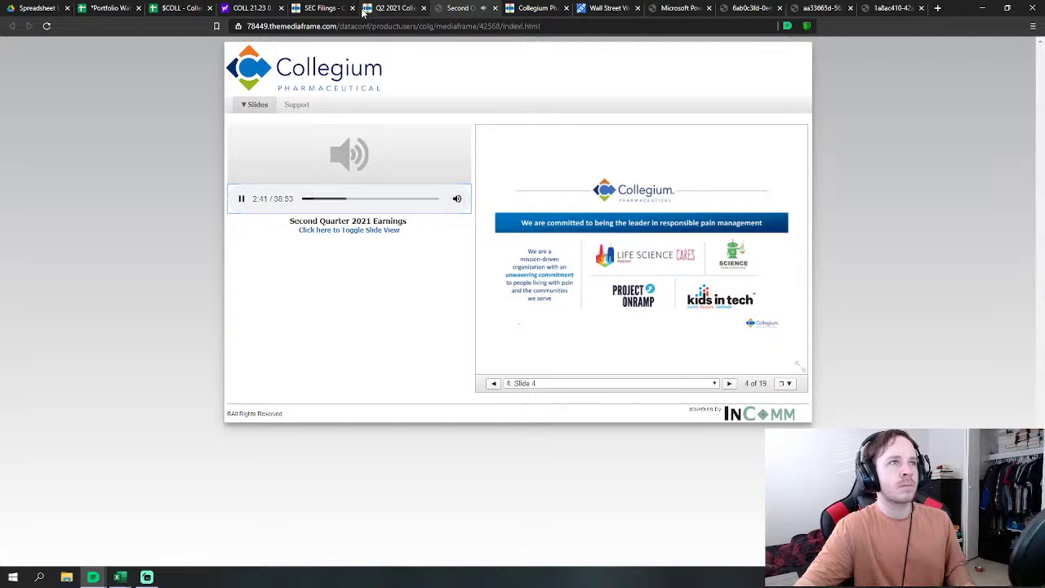
pyautogui.click(179, 8)
pyautogui.scroll(-3, 666, 307)
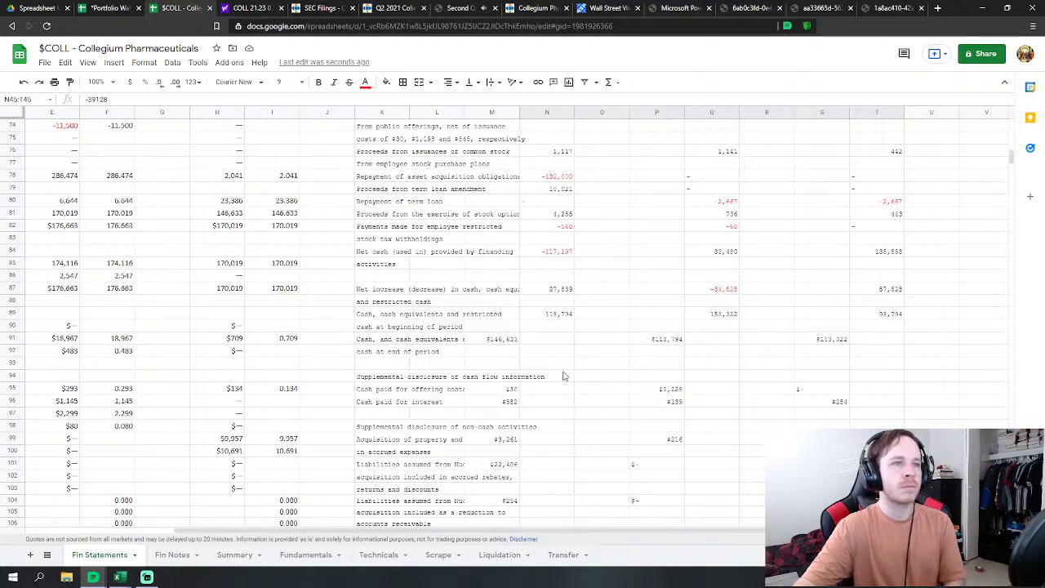
pyautogui.moveTo(506, 343); pyautogui.dragTo(904, 340)
pyautogui.hotkey('ctrl', 'c')
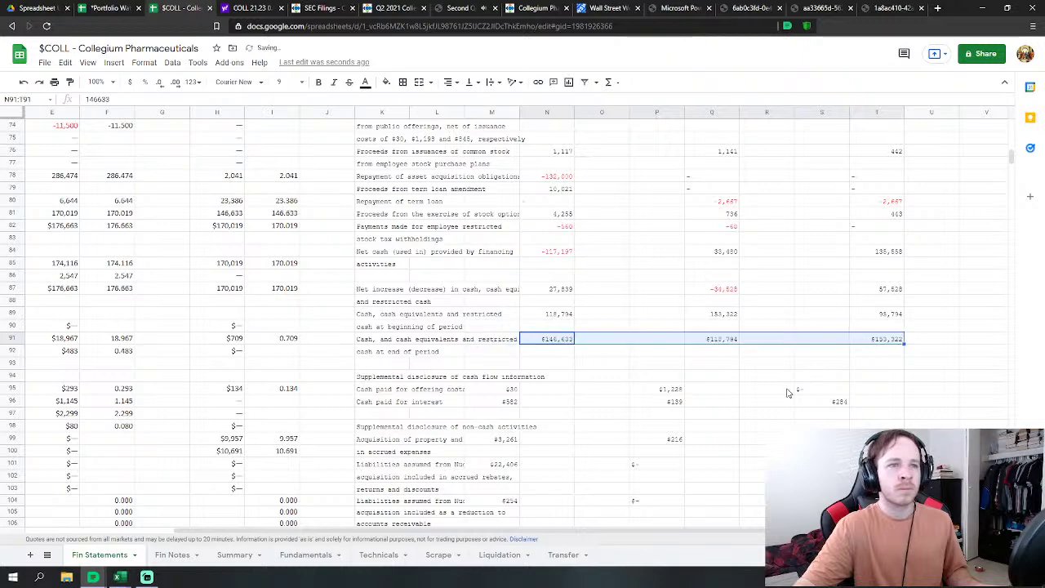
# Step: Move the supplemental cash flow disclosure values in M95:S99 and M101:S107 one column over so they start in column N
pyautogui.scroll(-2, 799, 390)
pyautogui.moveTo(511, 329); pyautogui.dragTo(844, 382)
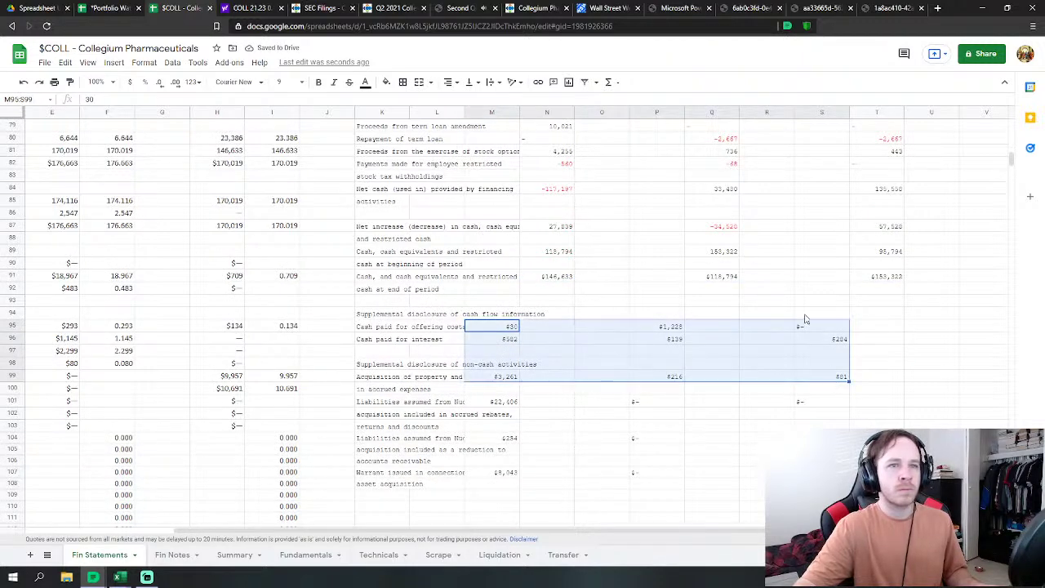
pyautogui.moveTo(821, 321); pyautogui.dragTo(875, 322)
pyautogui.moveTo(492, 402); pyautogui.dragTo(821, 472)
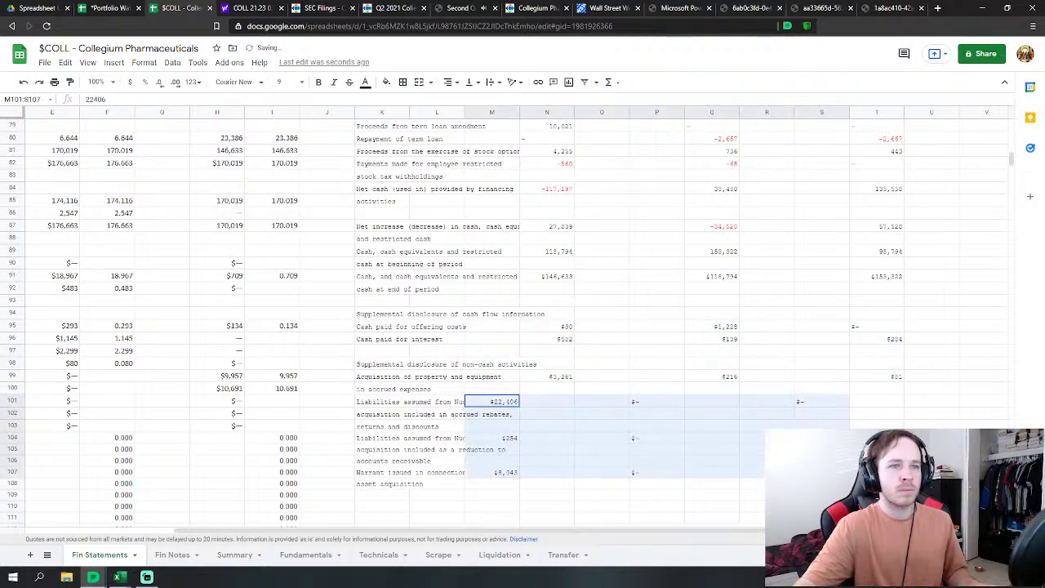
pyautogui.moveTo(792, 400); pyautogui.dragTo(849, 400)
# Step: Move the balance sheet asset values in O125:R132 one column back so they start at N125
pyautogui.scroll(-5, 838, 333)
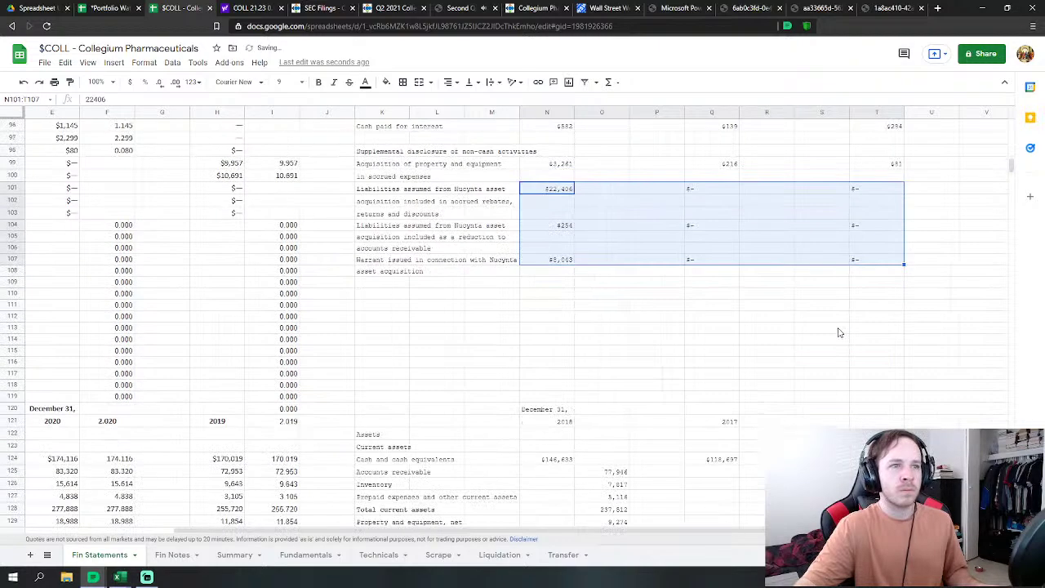
pyautogui.scroll(2, 839, 332)
pyautogui.scroll(-2, 839, 333)
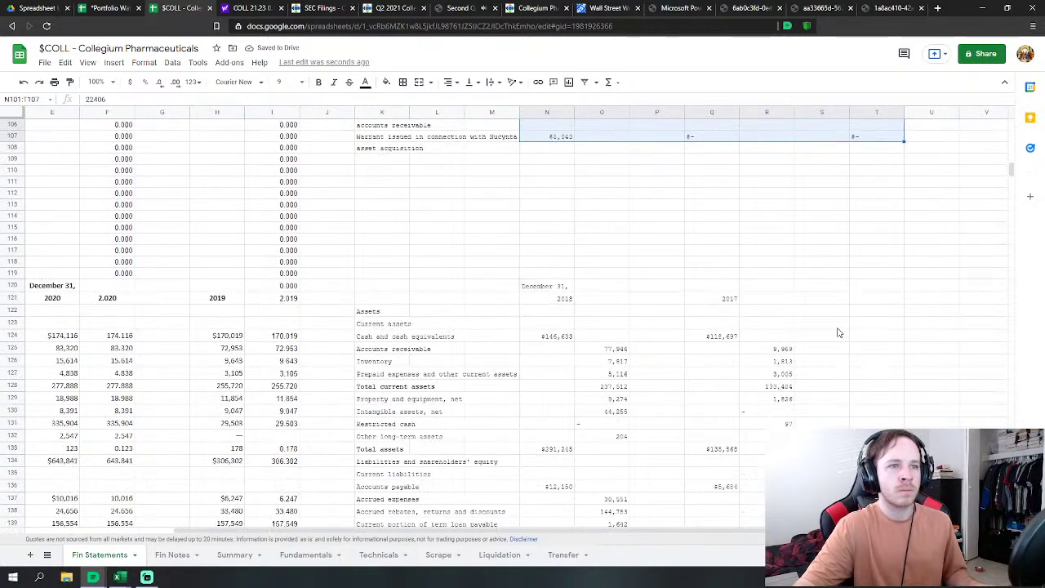
pyautogui.moveTo(598, 348); pyautogui.dragTo(772, 436)
pyautogui.moveTo(781, 339); pyautogui.dragTo(737, 353)
# Step: Move the balance sheet liability values in O137:R143 one column back so they start at N137
pyautogui.scroll(-3, 737, 356)
pyautogui.scroll(-2, 738, 356)
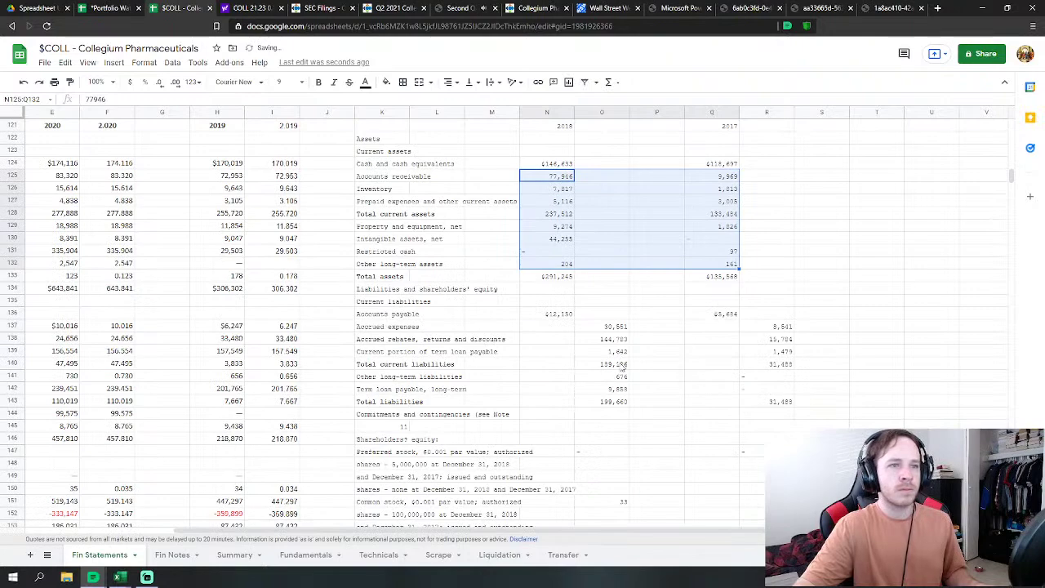
pyautogui.moveTo(619, 329); pyautogui.dragTo(780, 402)
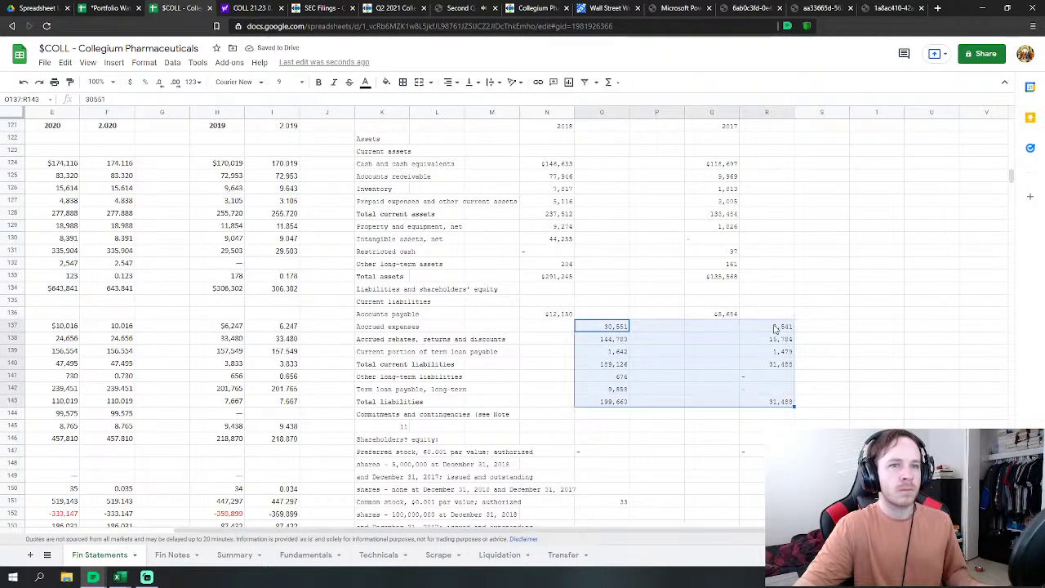
pyautogui.moveTo(773, 318); pyautogui.dragTo(719, 333)
# Step: Move the shareholders' equity values in O147:R158 one column back so they start at N147
pyautogui.scroll(-4, 646, 359)
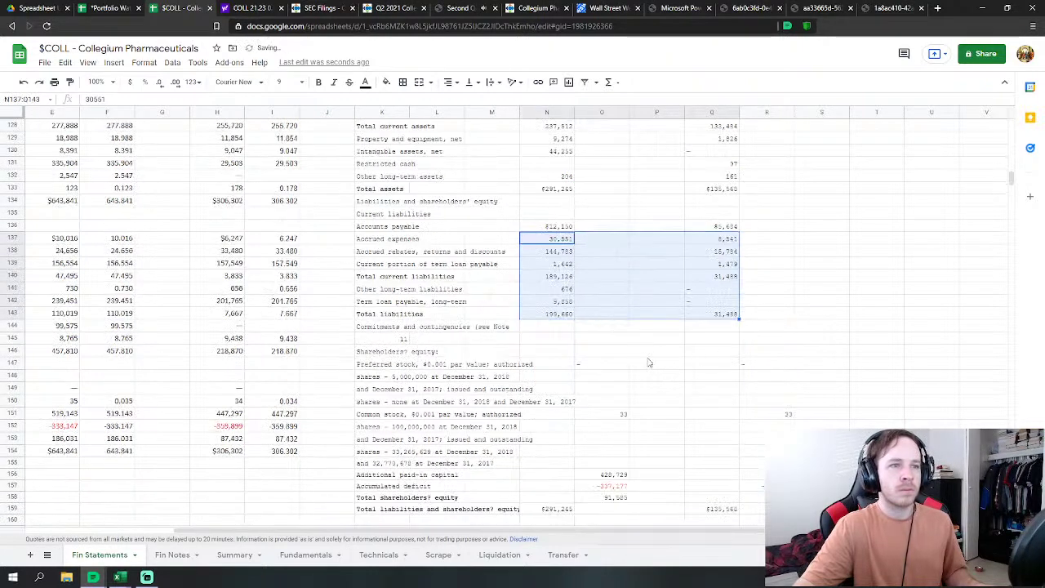
pyautogui.scroll(20, 631, 363)
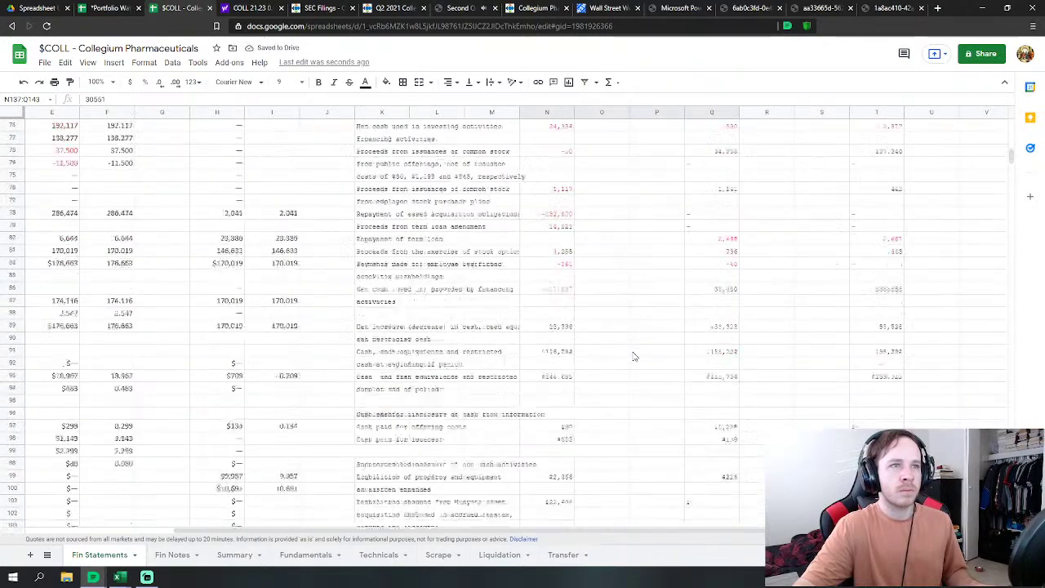
pyautogui.scroll(-20, 634, 357)
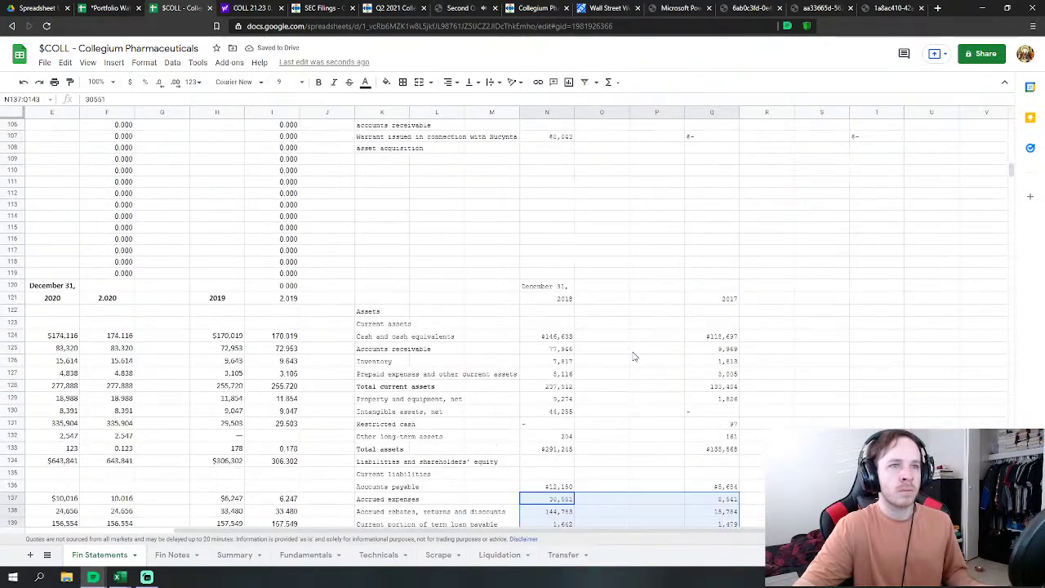
pyautogui.scroll(-8, 635, 357)
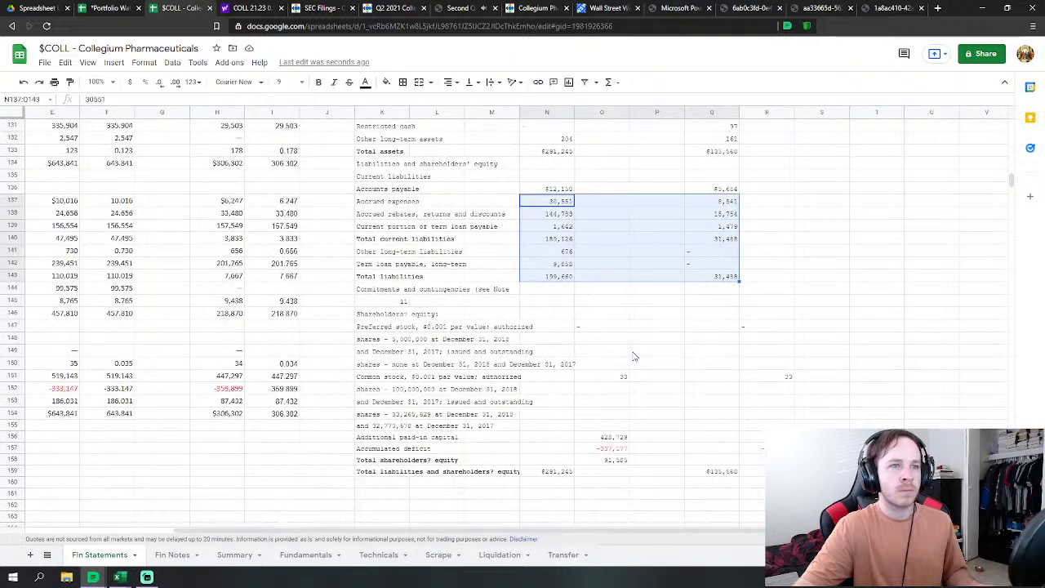
pyautogui.moveTo(602, 326); pyautogui.dragTo(780, 464)
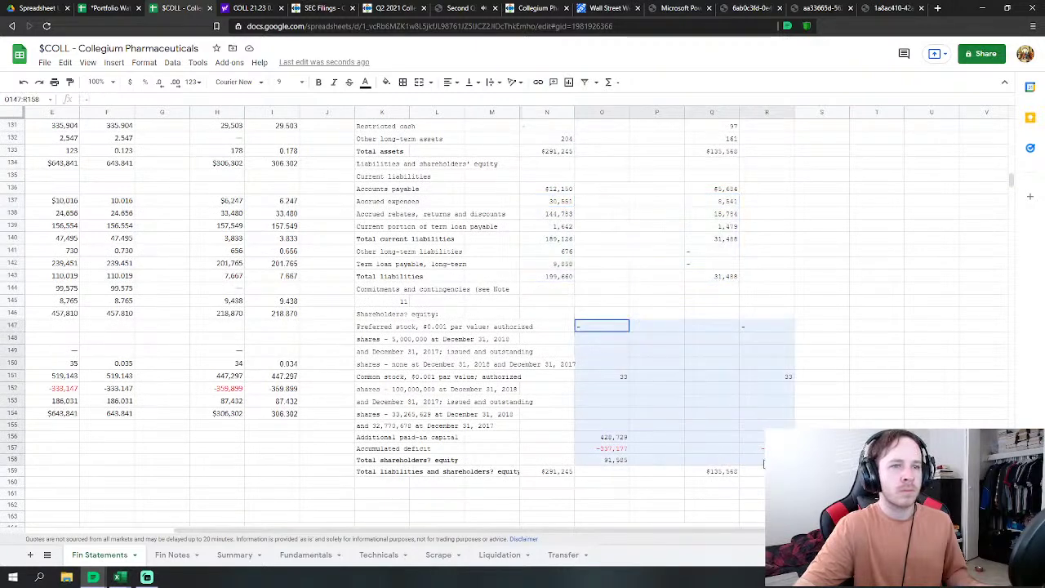
pyautogui.moveTo(753, 320); pyautogui.dragTo(730, 320)
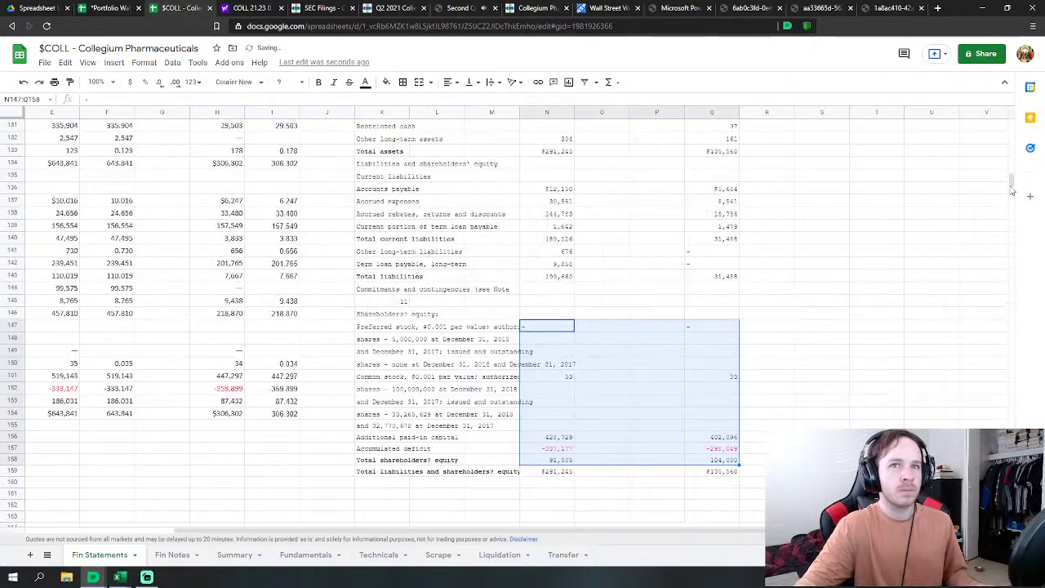
# Step: Copy the thousands conversion formula from I5 into O6, beside the 2018 values
pyautogui.moveTo(1012, 186); pyautogui.dragTo(1015, 116)
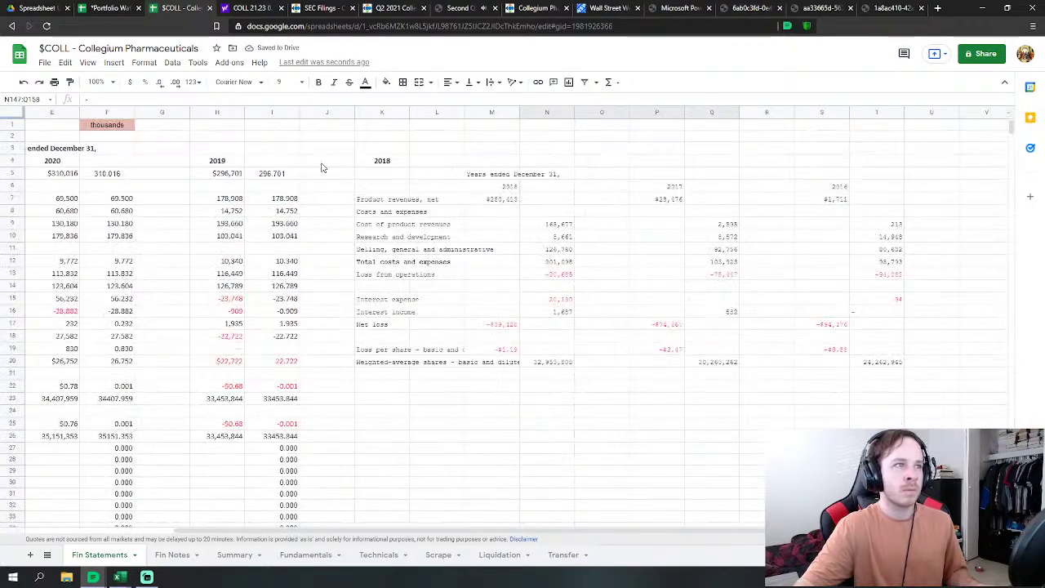
pyautogui.click(281, 173)
pyautogui.hotkey('ctrl', 'c')
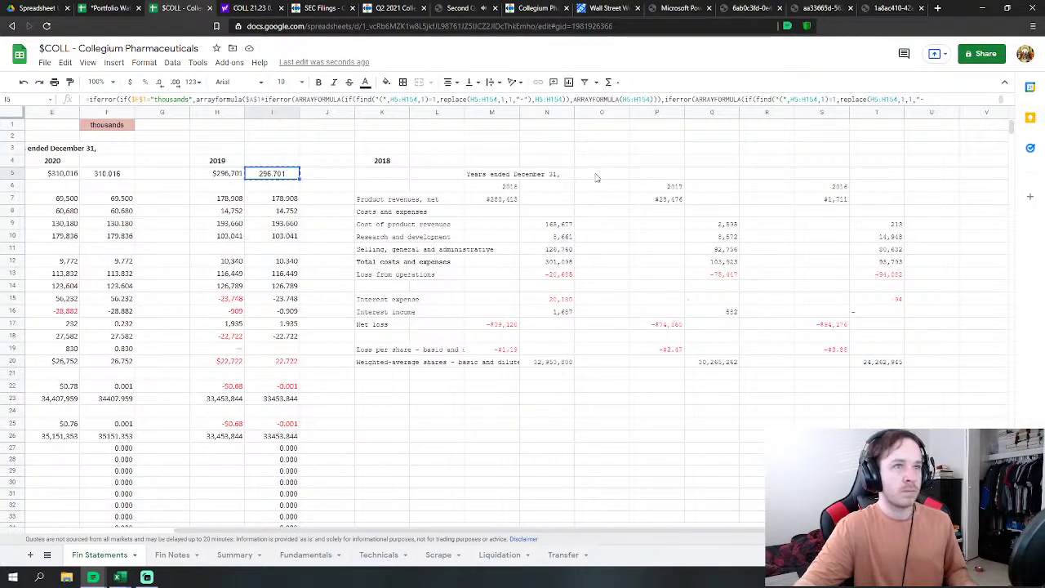
pyautogui.click(604, 186)
pyautogui.hotkey('ctrl', 'v')
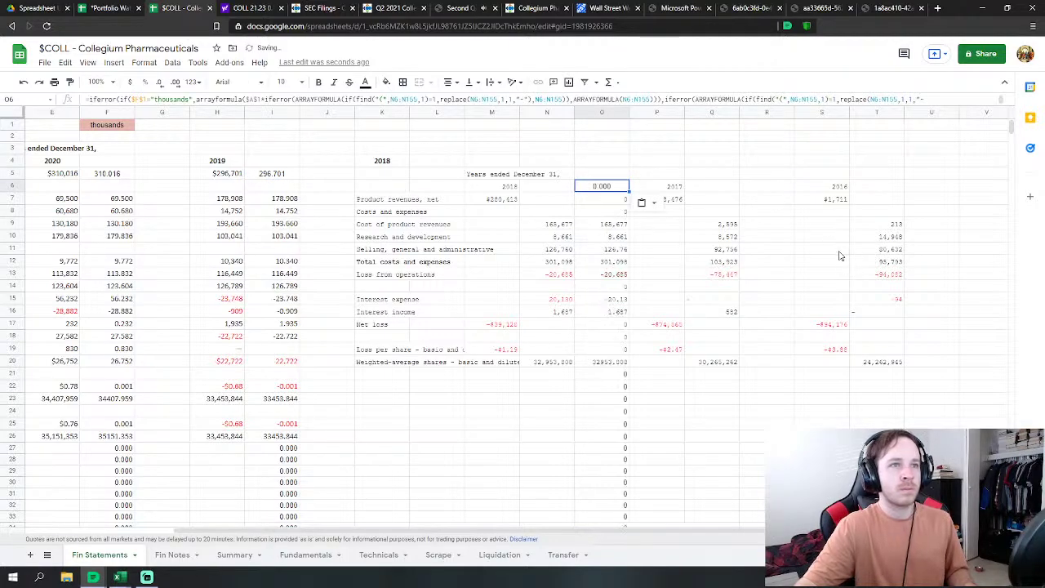
# Step: Check how far the pasted statements extend, and change the four N6:N155 references in the first branch of O6's formula to N6:N159
pyautogui.scroll(-5, 841, 254)
pyautogui.scroll(-10, 844, 256)
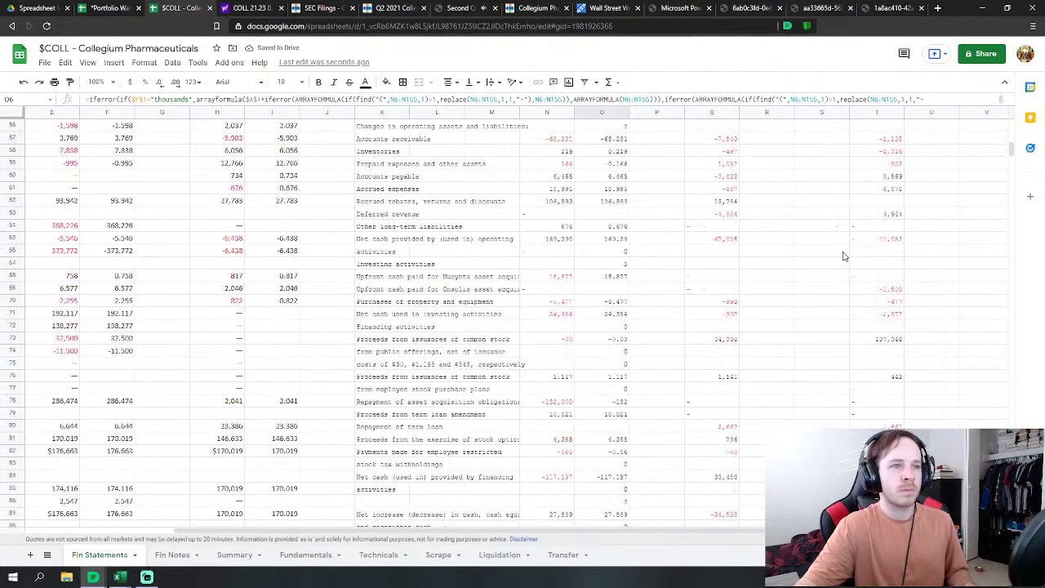
pyautogui.scroll(-10, 844, 256)
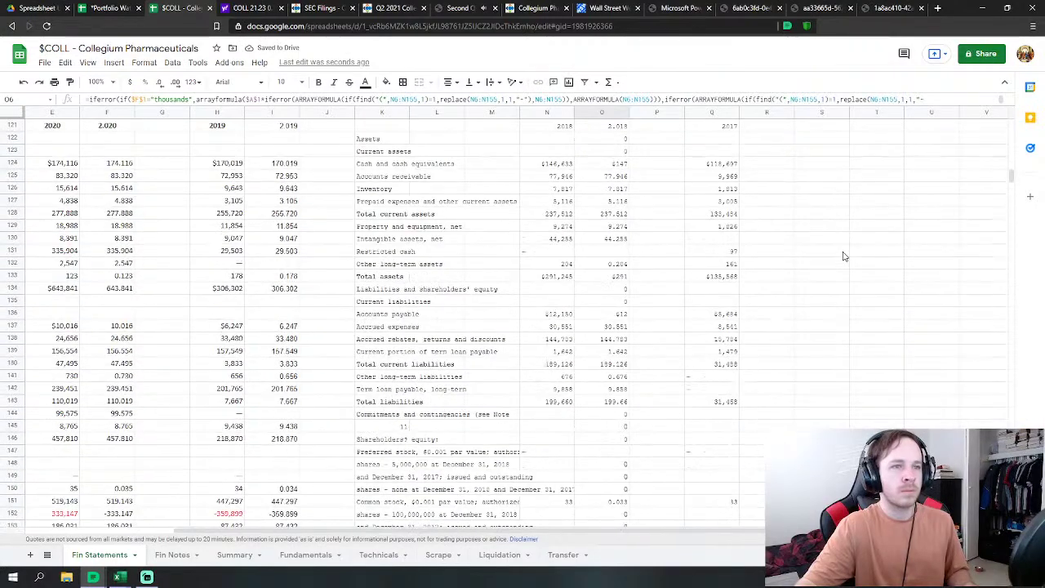
pyautogui.scroll(2, 683, 327)
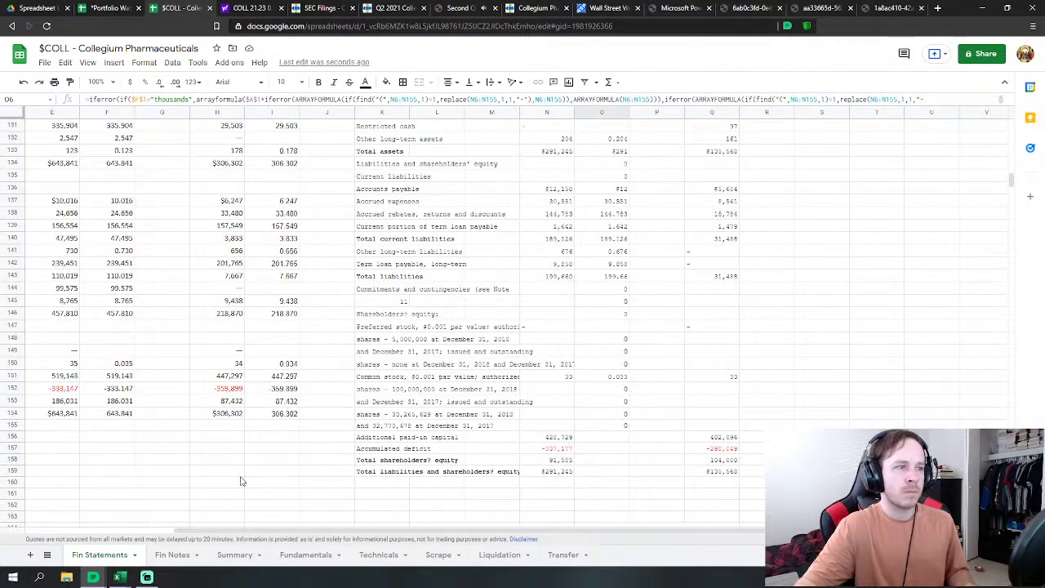
pyautogui.scroll(20, 551, 460)
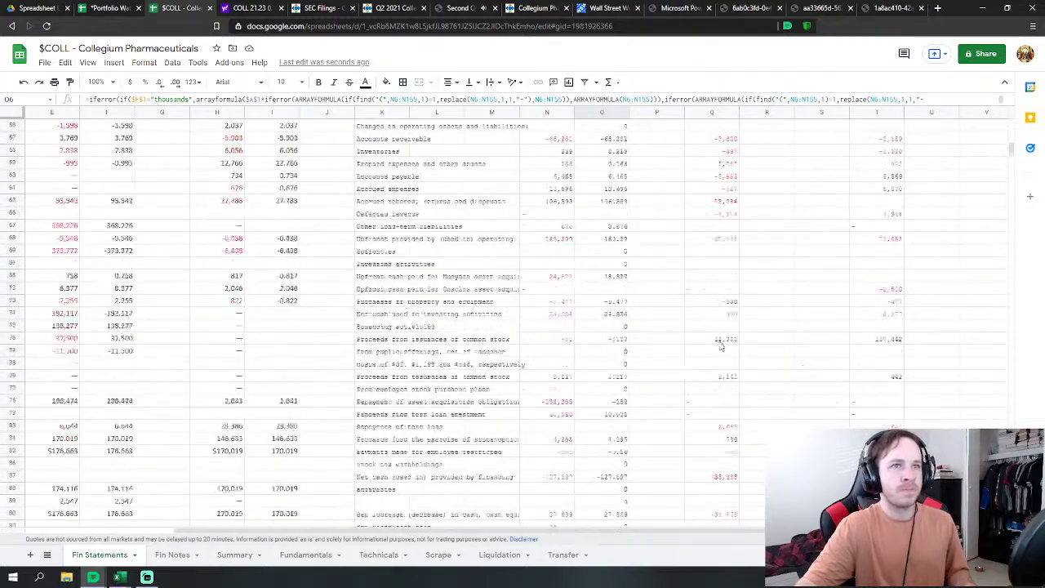
pyautogui.scroll(8, 619, 260)
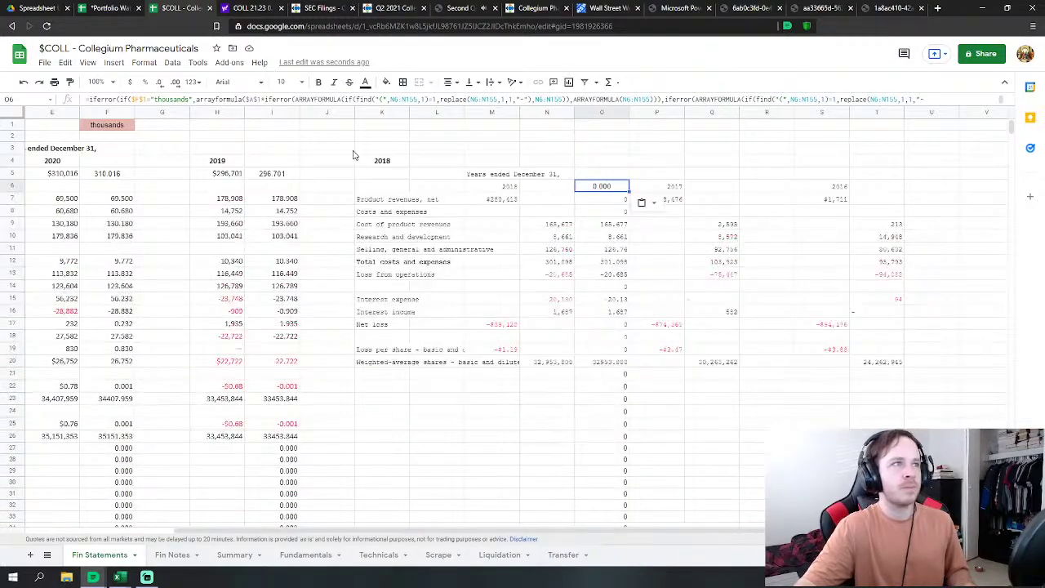
pyautogui.moveTo(348, 107); pyautogui.dragTo(364, 127)
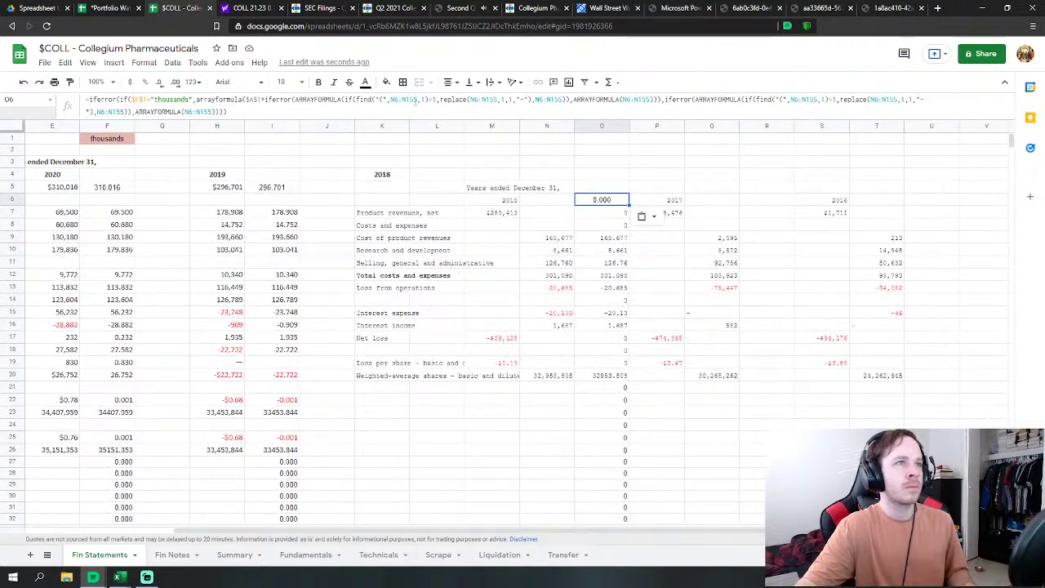
pyautogui.click(418, 99)
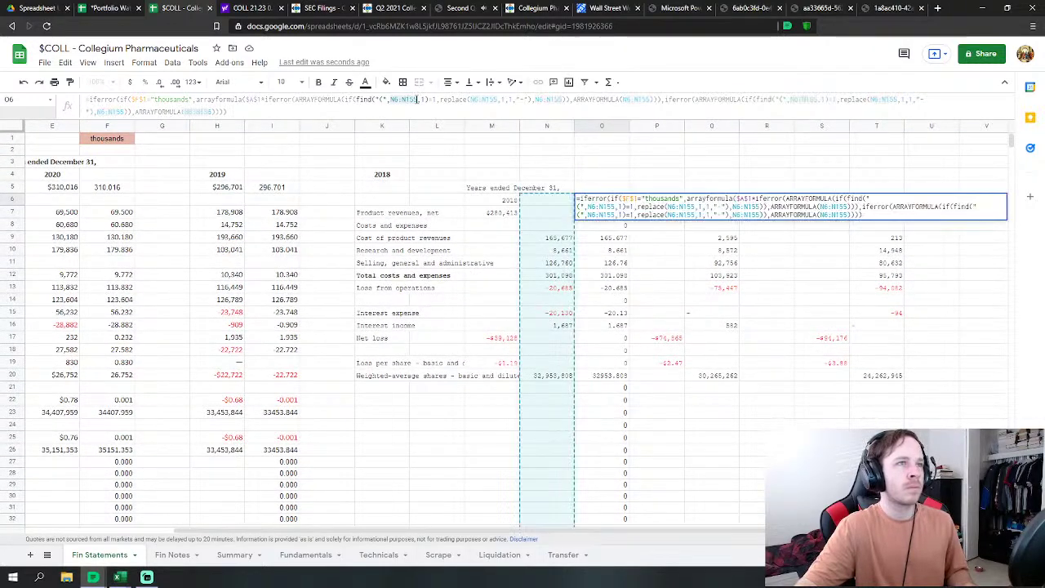
pyautogui.write('9')
pyautogui.moveTo(492, 99); pyautogui.dragTo(498, 99)
pyautogui.write('9')
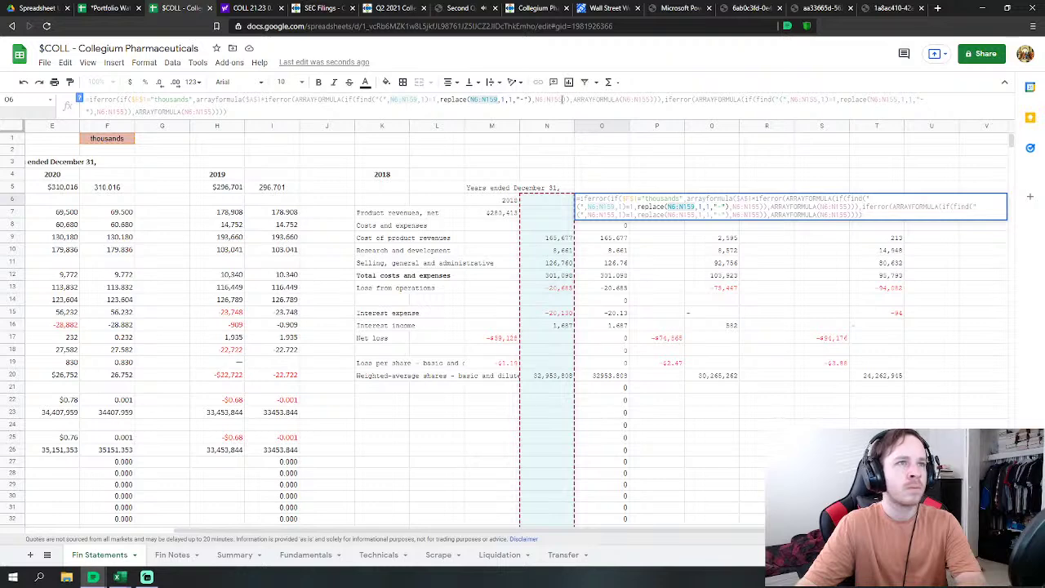
pyautogui.write('9')
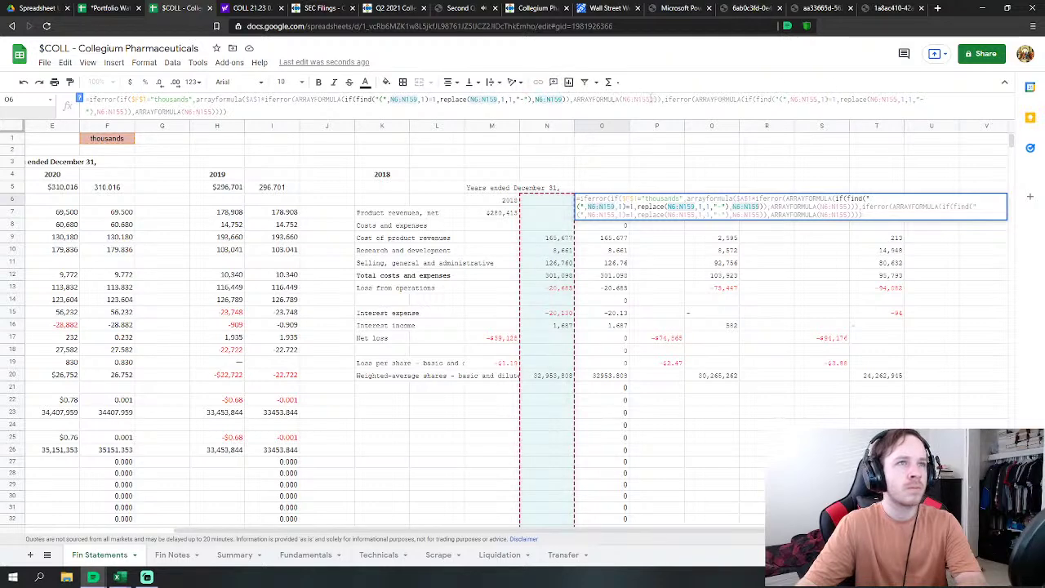
pyautogui.write('9')
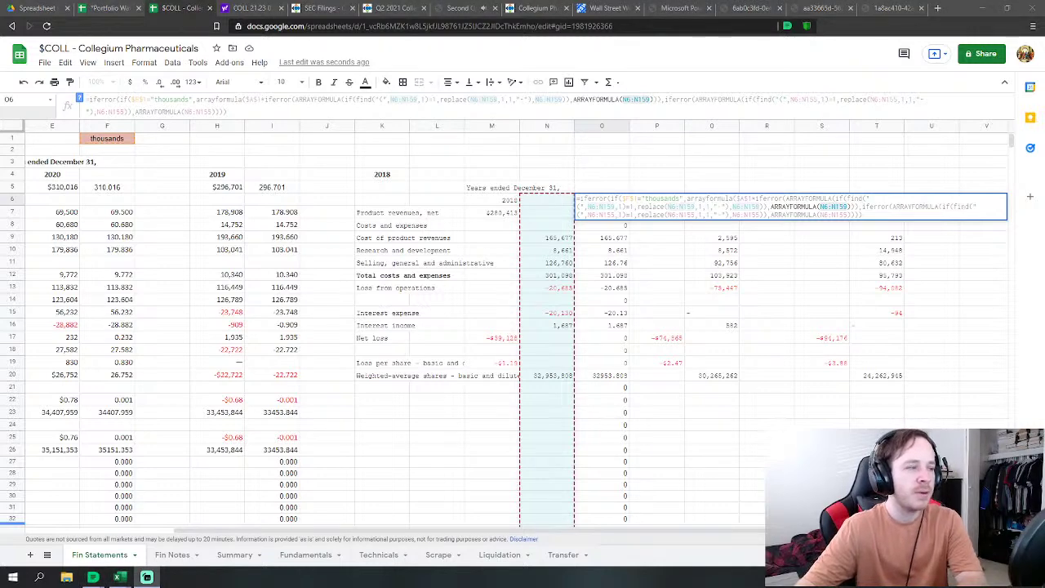
# Step: Change the four remaining N6:N155 references in the second branch of O6's formula to N6:N159 and commit the formula
pyautogui.click(818, 100)
pyautogui.press('BackSpace')
pyautogui.write('9')
pyautogui.click(895, 100)
pyautogui.press('BackSpace')
pyautogui.write('9')
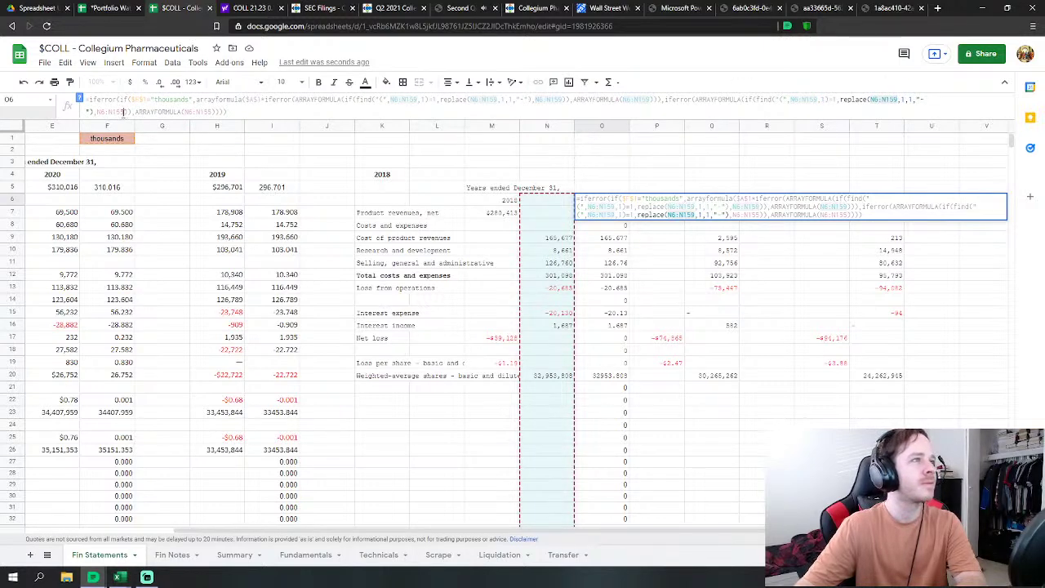
pyautogui.click(123, 113)
pyautogui.press('BackSpace')
pyautogui.write('9')
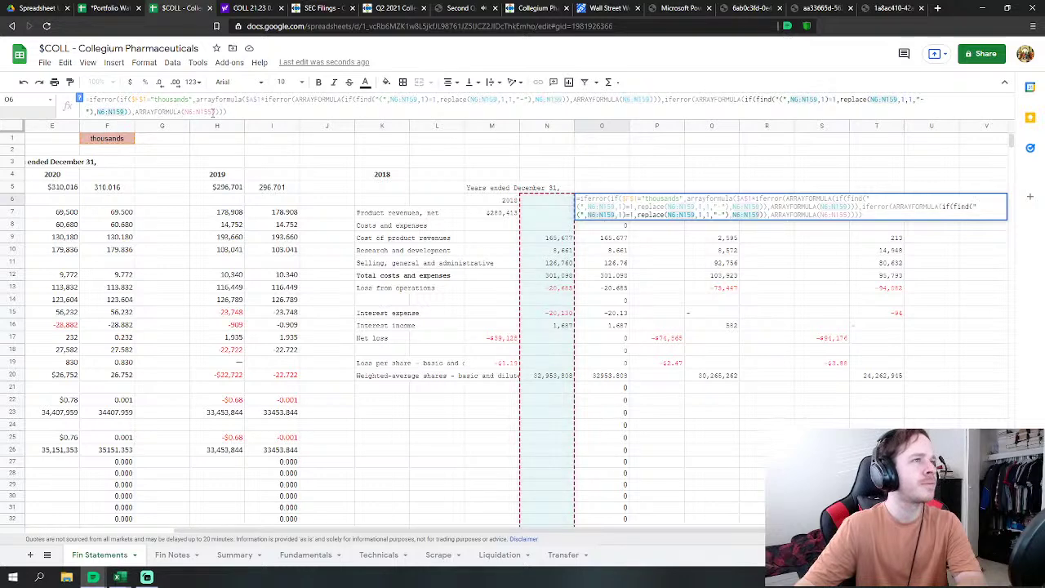
pyautogui.click(210, 112)
pyautogui.press('BackSpace')
pyautogui.write('9')
pyautogui.press('Return')
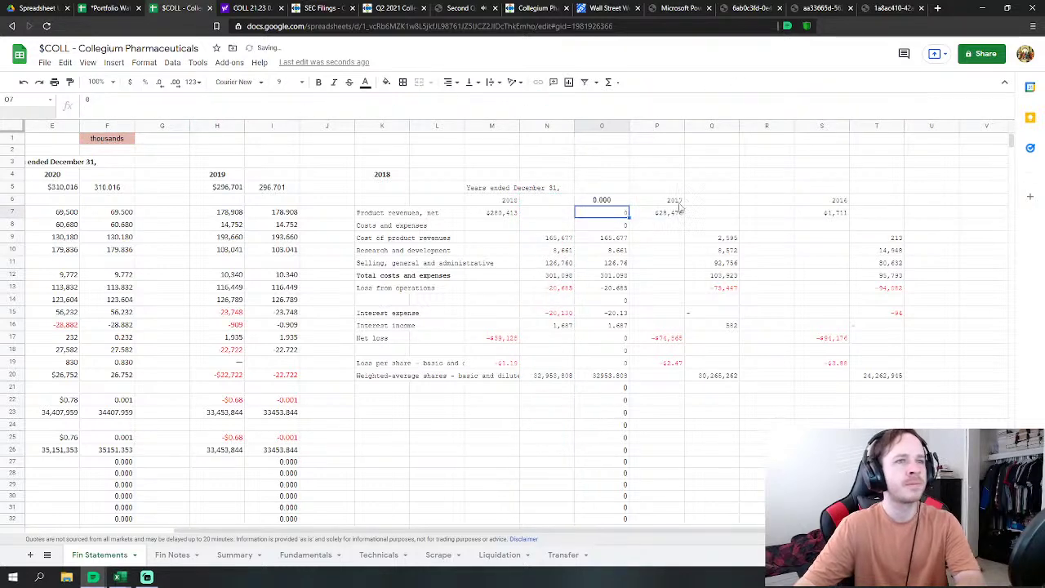
# Step: Copy the extended conversion formula from O6 into R6, beside the 2017 values
pyautogui.click(604, 203)
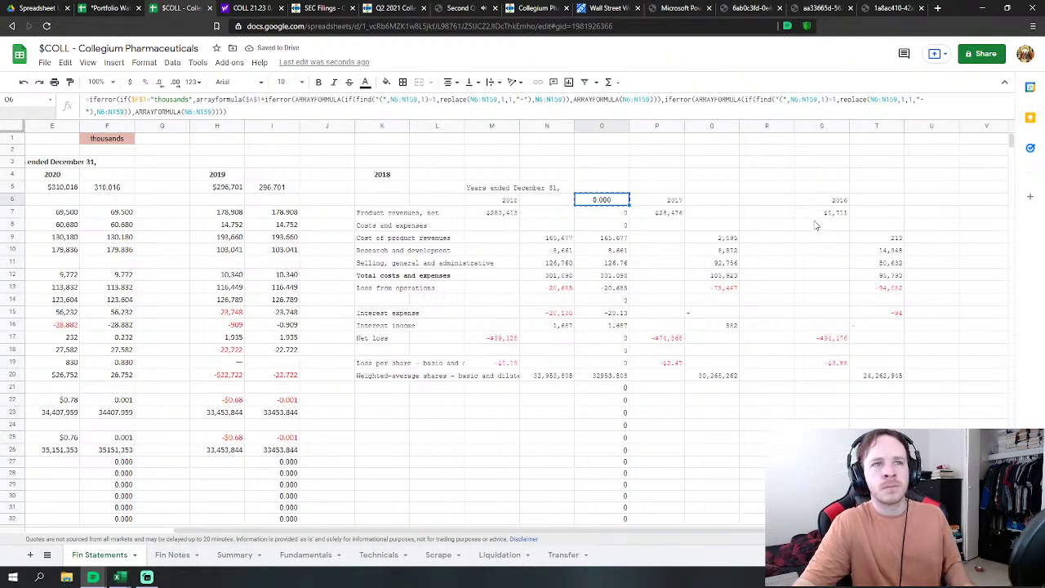
pyautogui.click(767, 201)
pyautogui.hotkey('ctrl', 'v')
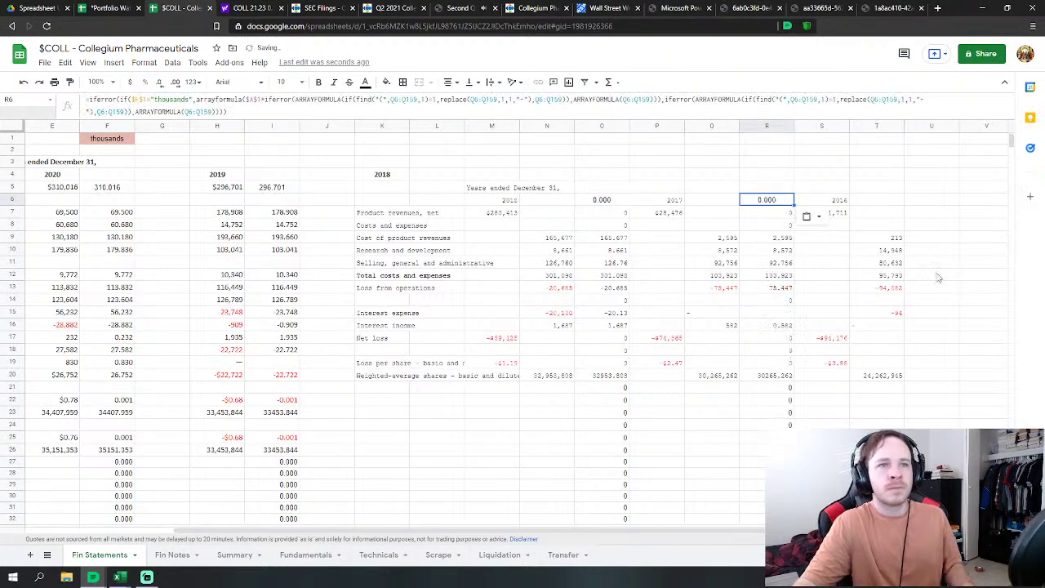
pyautogui.click(623, 201)
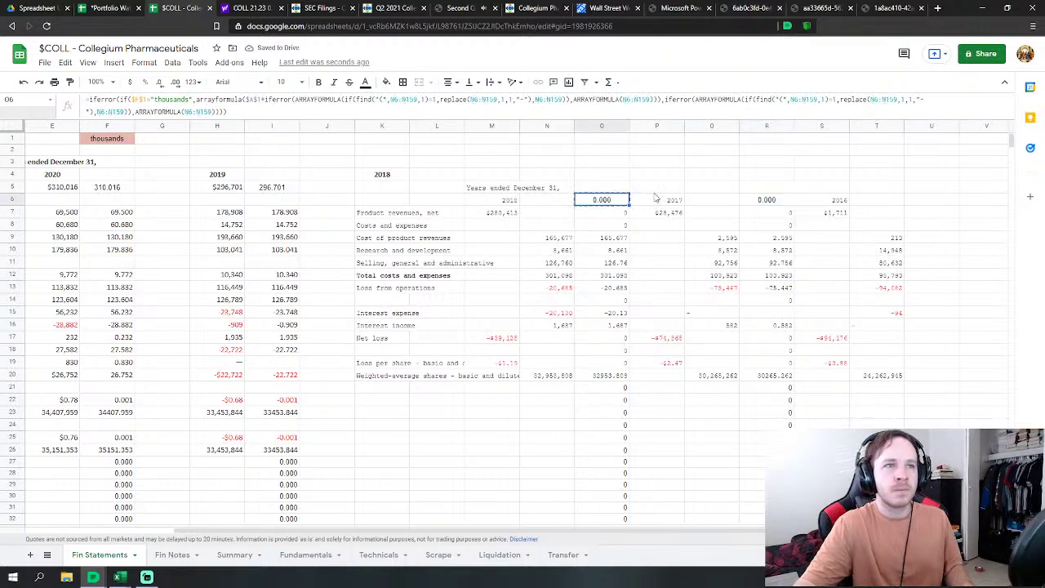
pyautogui.click(791, 201)
pyautogui.hotkey('ctrl', 'v')
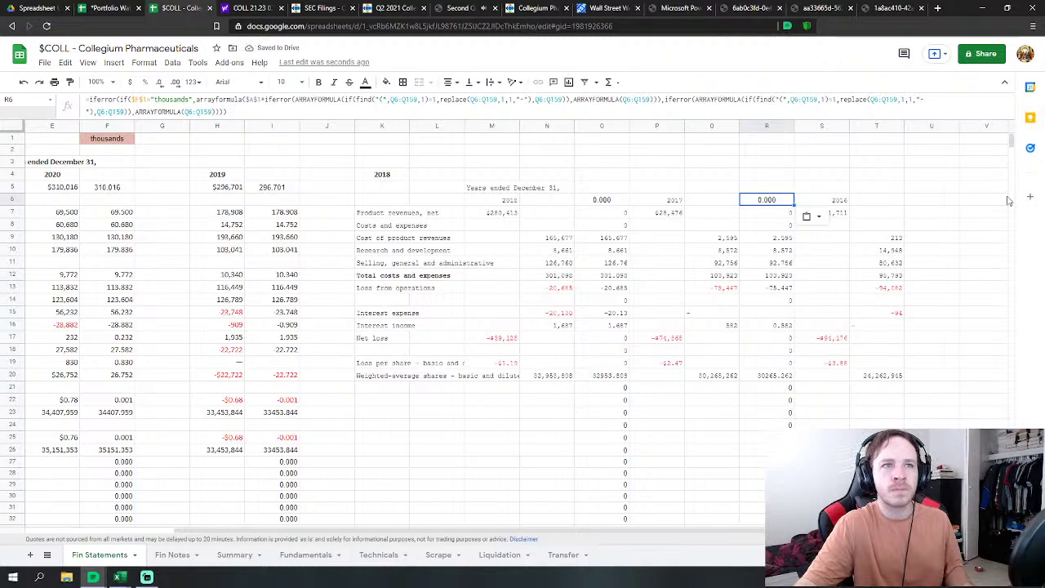
# Step: Move the net loss and loss-per-share values from M17:S19 one column over to N17:T19, in line with the other figures
pyautogui.scroll(-10, 898, 237)
pyautogui.scroll(8, 898, 237)
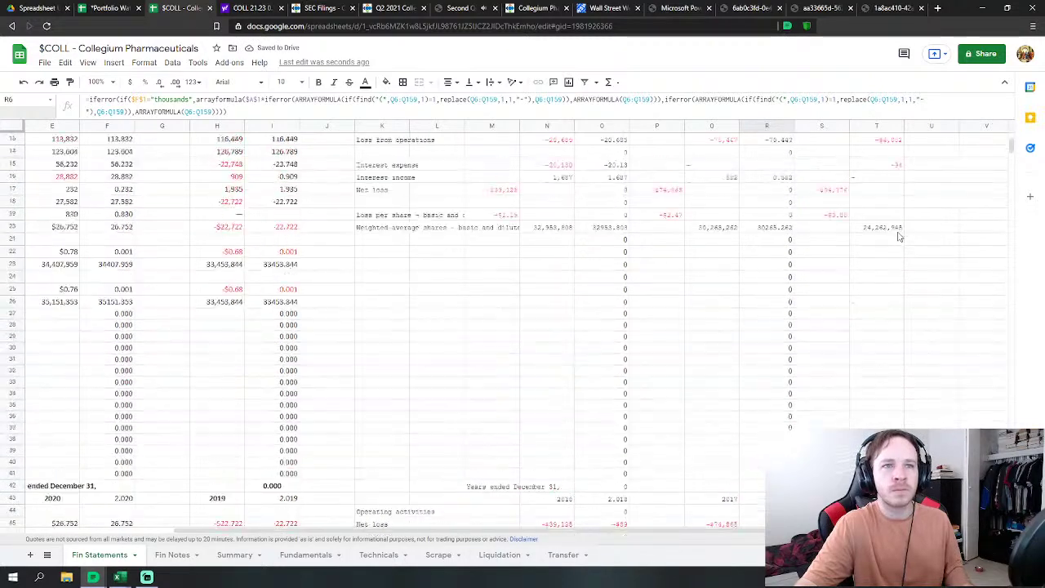
pyautogui.scroll(2, 898, 237)
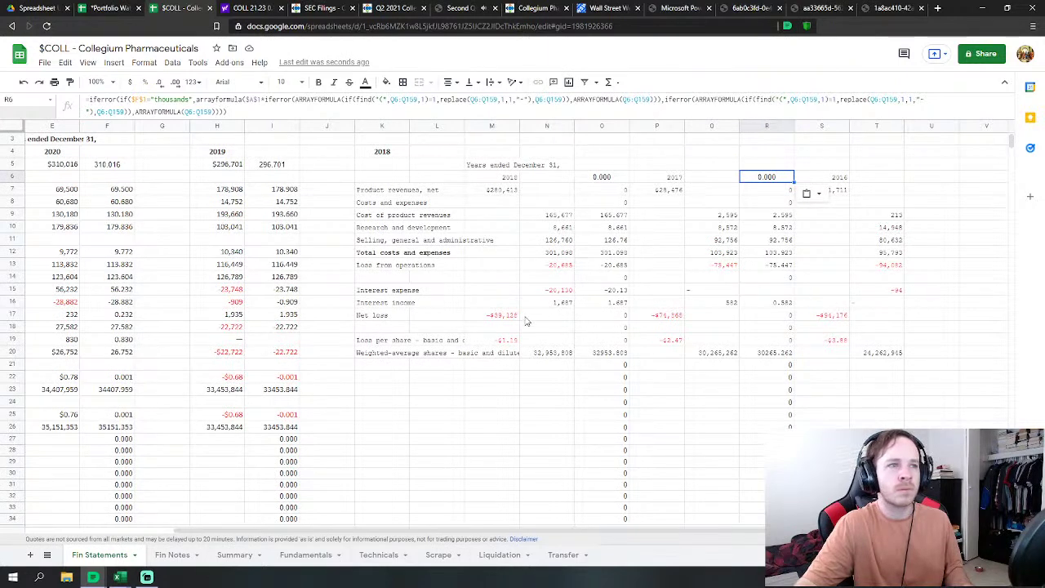
pyautogui.moveTo(502, 319); pyautogui.dragTo(837, 343)
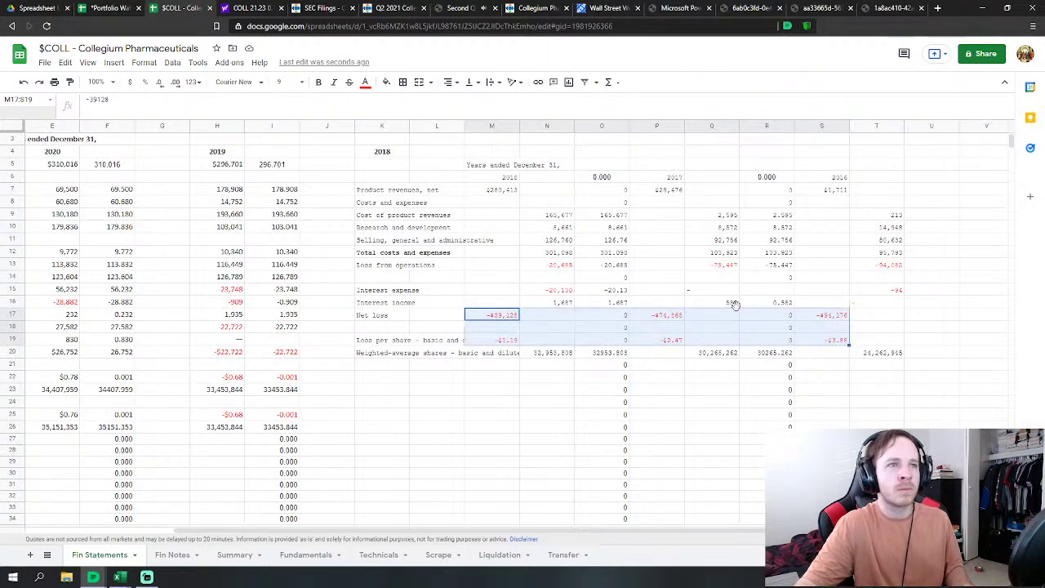
pyautogui.moveTo(717, 306); pyautogui.dragTo(739, 324)
pyautogui.scroll(-7, 717, 330)
pyautogui.scroll(6, 719, 332)
pyautogui.scroll(2, 717, 330)
pyautogui.moveTo(699, 310); pyautogui.dragTo(751, 319)
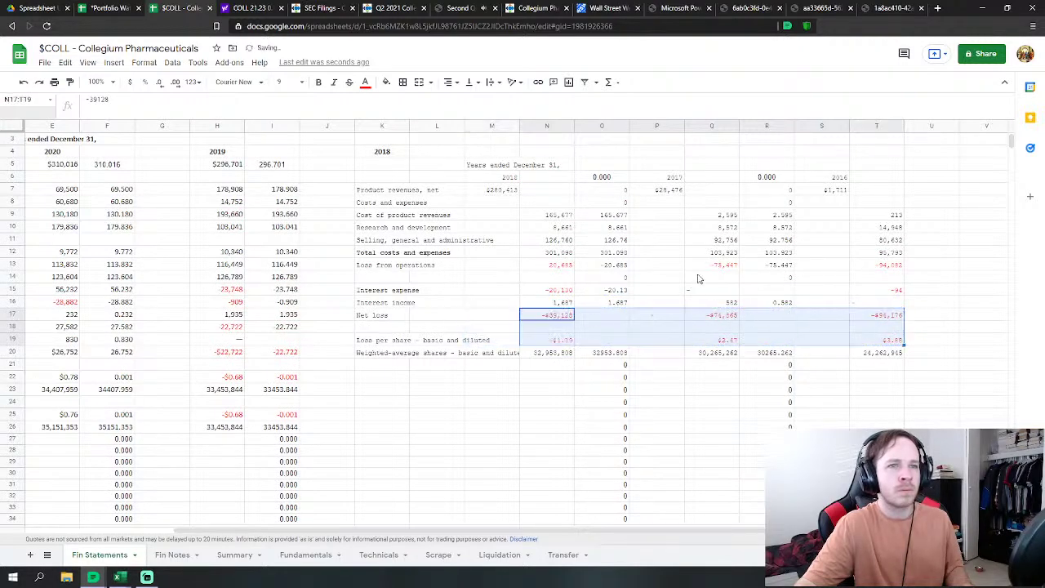
# Step: Move the product revenue values in M7:S7 one column over to N7:T7
pyautogui.click(515, 190)
pyautogui.moveTo(515, 190); pyautogui.dragTo(646, 200)
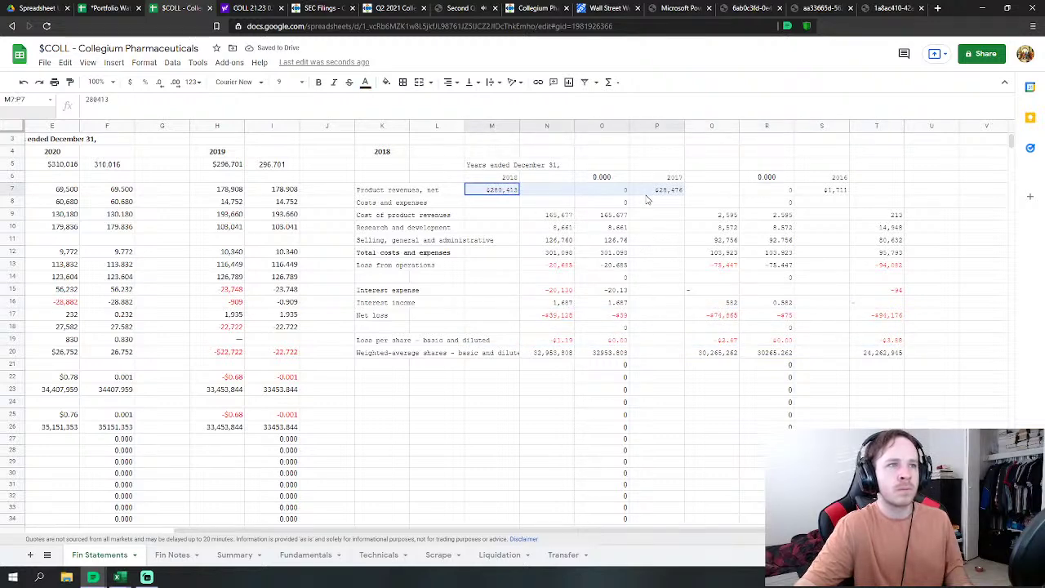
pyautogui.moveTo(660, 201); pyautogui.dragTo(880, 196)
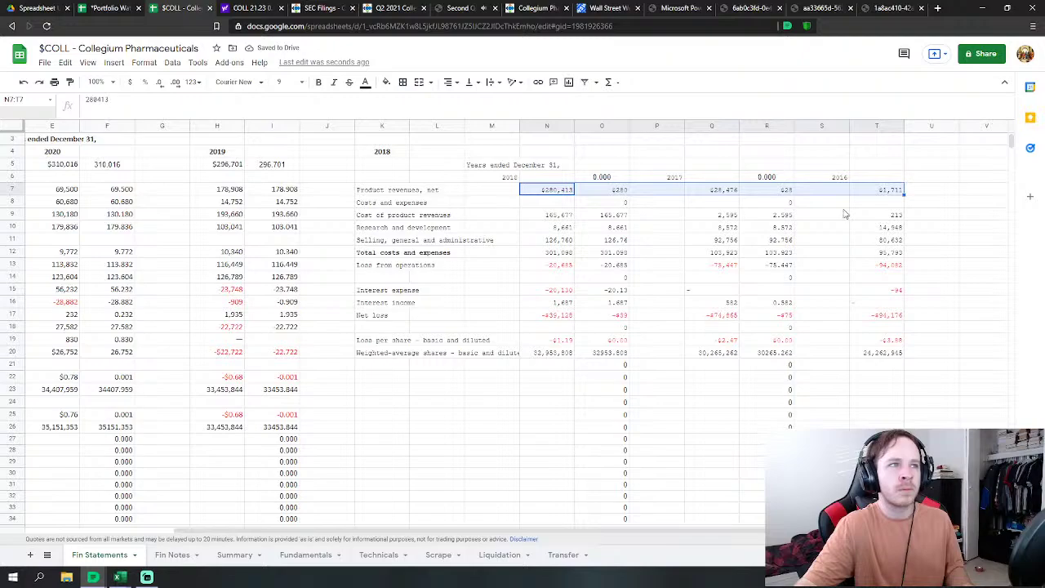
# Step: Check the converted 2018 and 2017 columns down through the cash flow statement and balance sheet
pyautogui.scroll(-5, 844, 214)
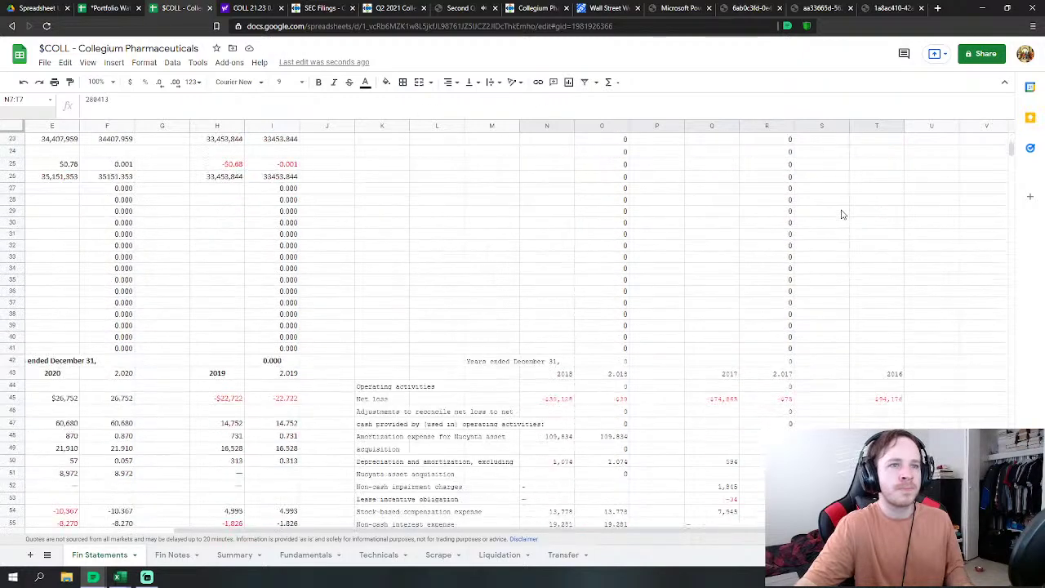
pyautogui.scroll(-15, 844, 214)
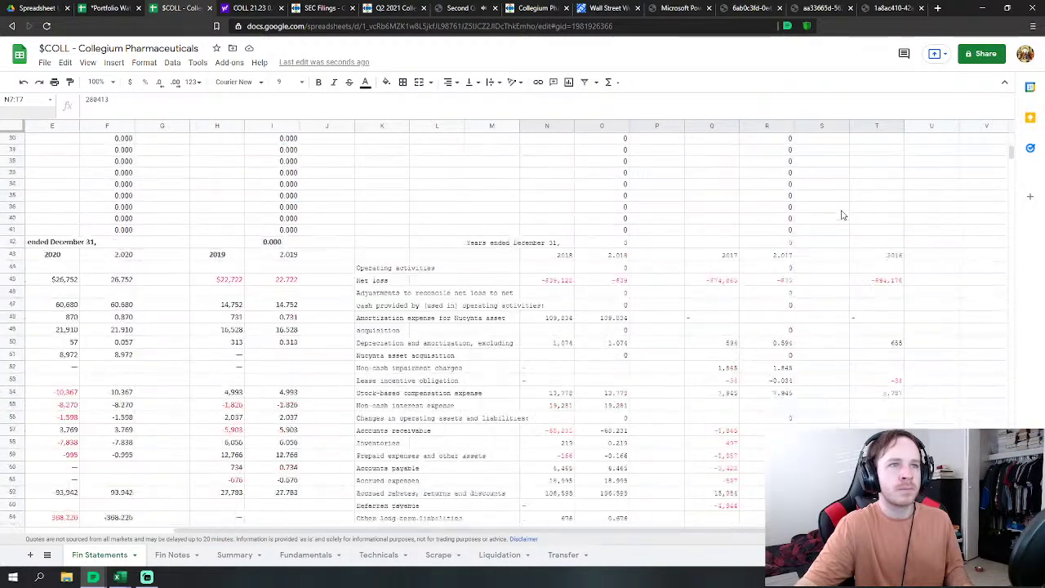
pyautogui.scroll(-18, 844, 214)
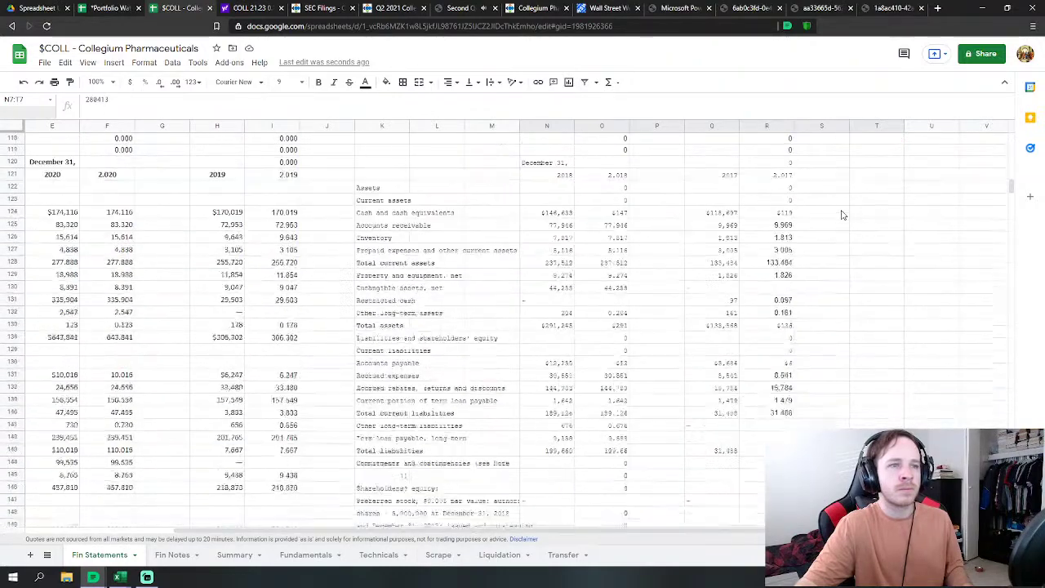
pyautogui.scroll(-3, 844, 214)
pyautogui.scroll(3, 843, 215)
pyautogui.moveTo(1012, 193); pyautogui.dragTo(1010, 137)
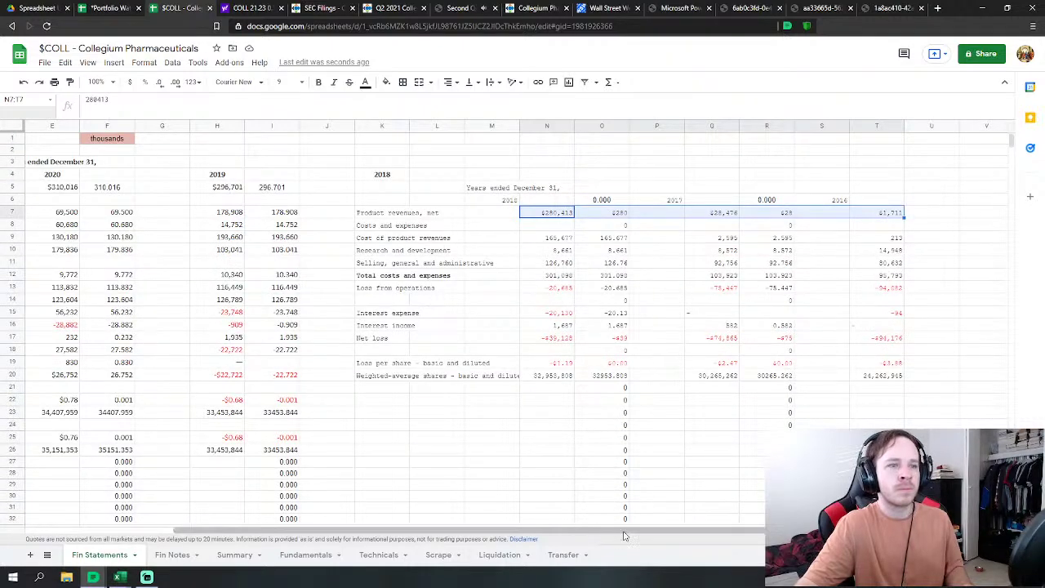
# Step: Switch to Excel, copy the 2016–2014 income statement, and return to the Fin Statements columns beside the 2017 figures
pyautogui.moveTo(622, 532); pyautogui.dragTo(723, 531)
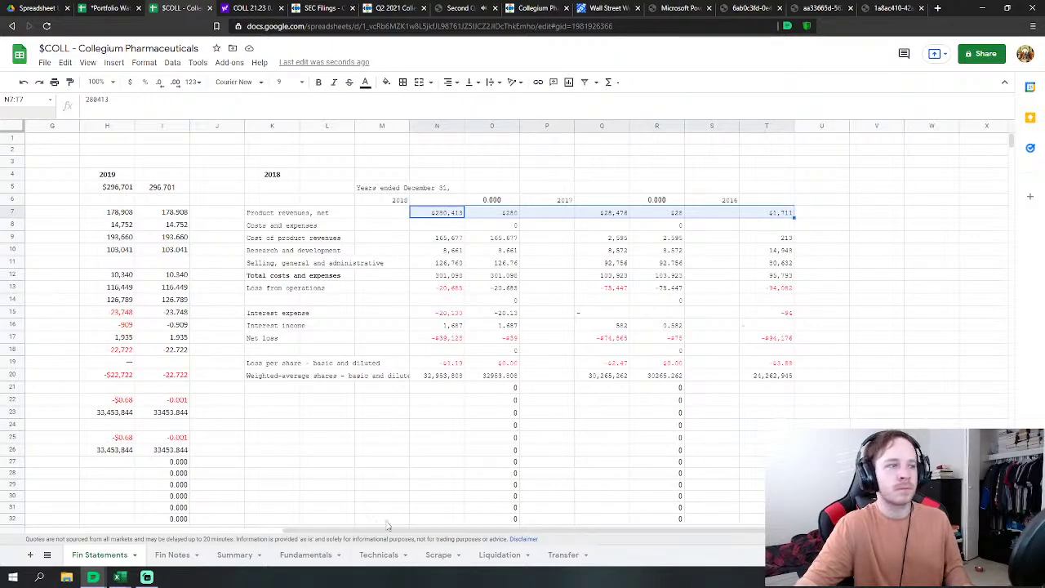
pyautogui.click(122, 578)
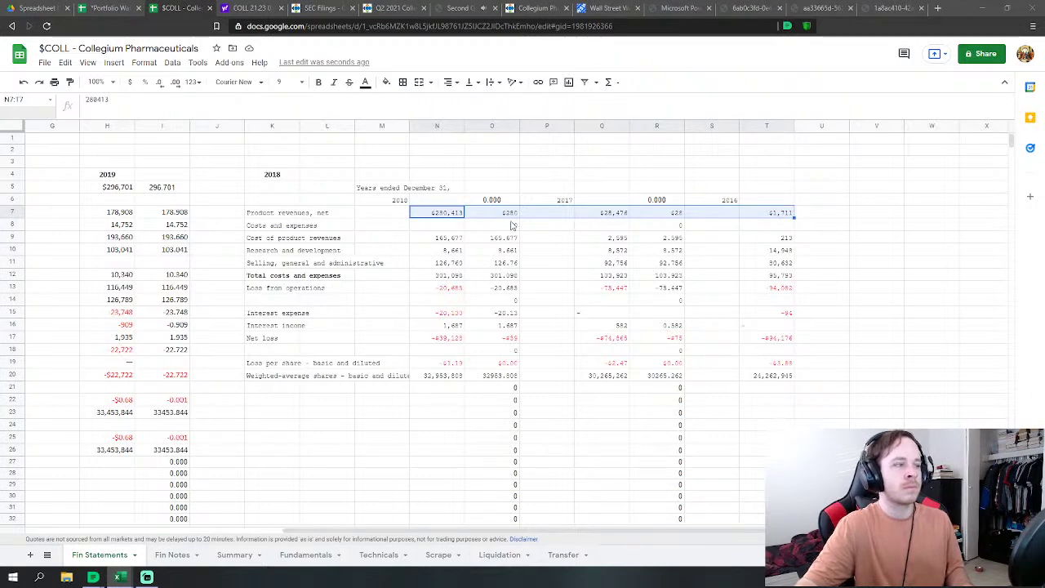
pyautogui.scroll(-2, 520, 267)
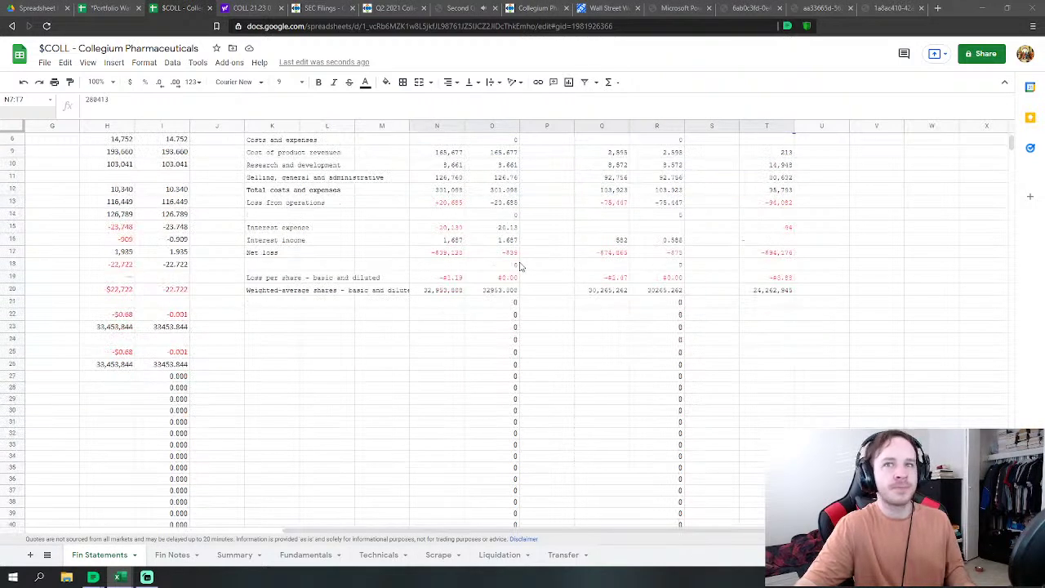
pyautogui.scroll(2, 572, 307)
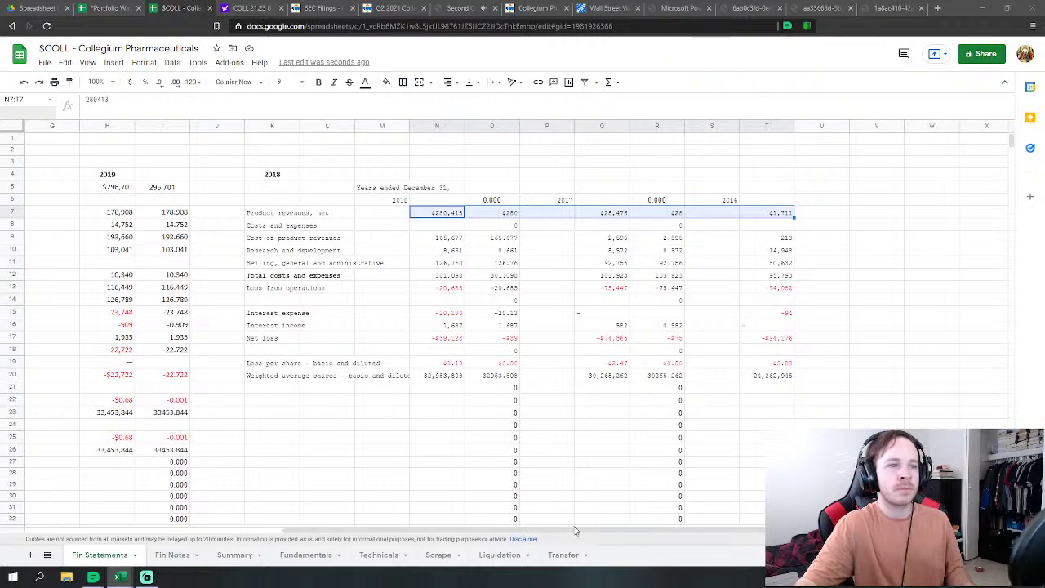
pyautogui.moveTo(580, 531); pyautogui.dragTo(656, 524)
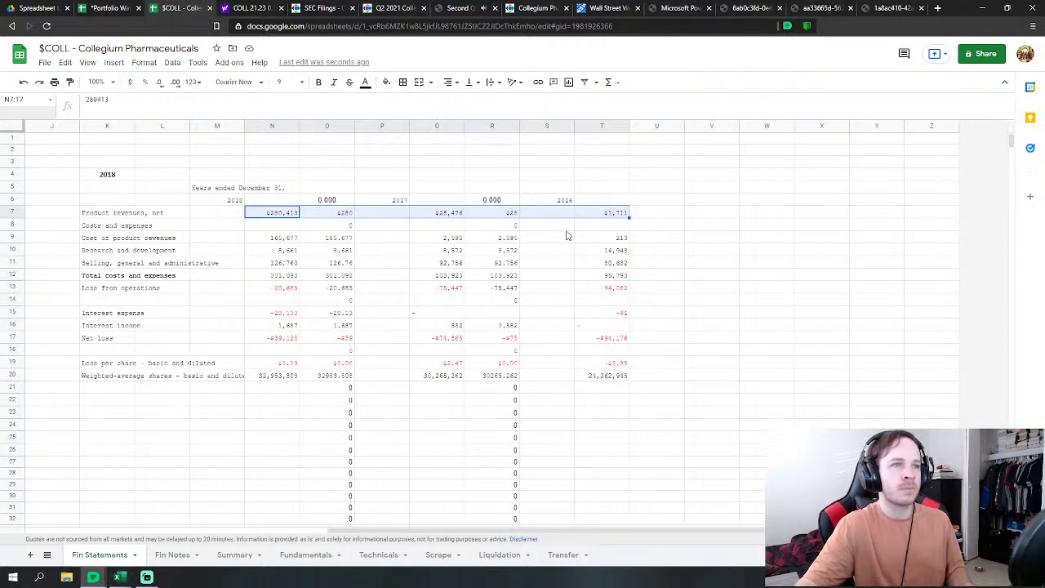
pyautogui.click(653, 212)
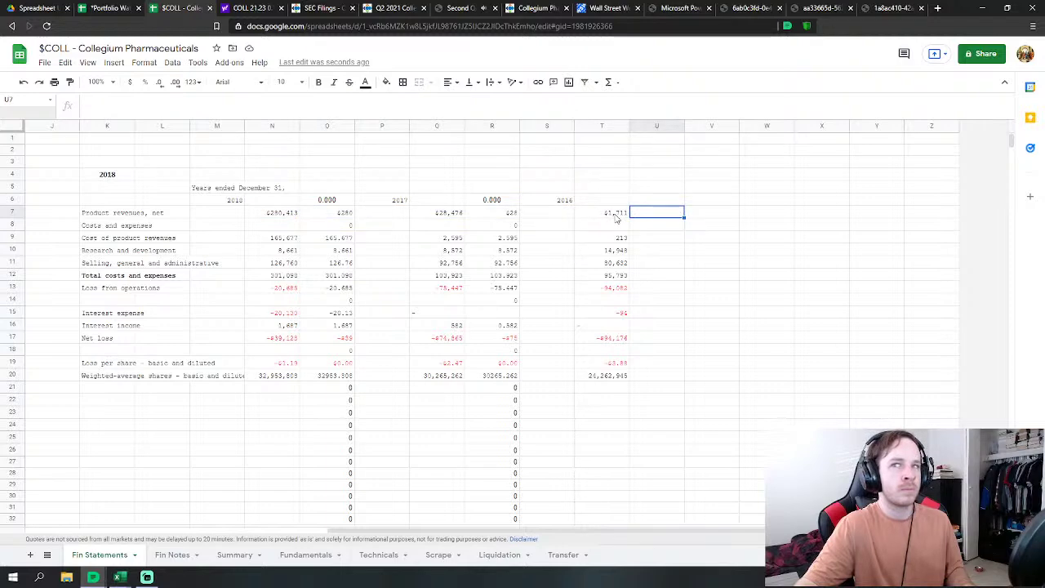
pyautogui.click(613, 201)
pyautogui.hotkey('ctrl', 'v')
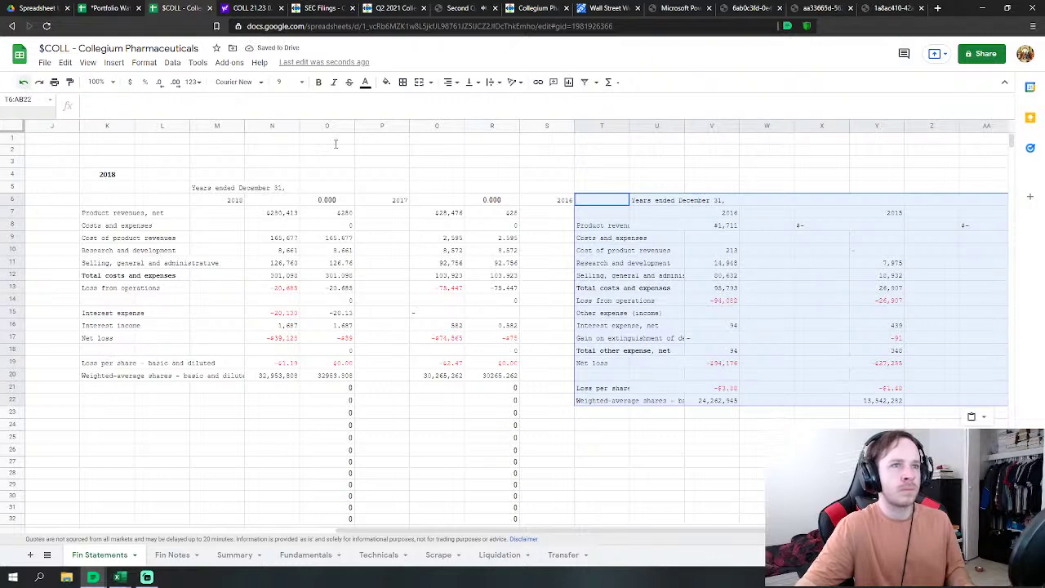
pyautogui.click(24, 82)
# Step: Paste the copied 2016–2014 income statement at T5 and delete the leftover 2016 heading in S6
pyautogui.click(595, 190)
pyautogui.hotkey('ctrl', 'v')
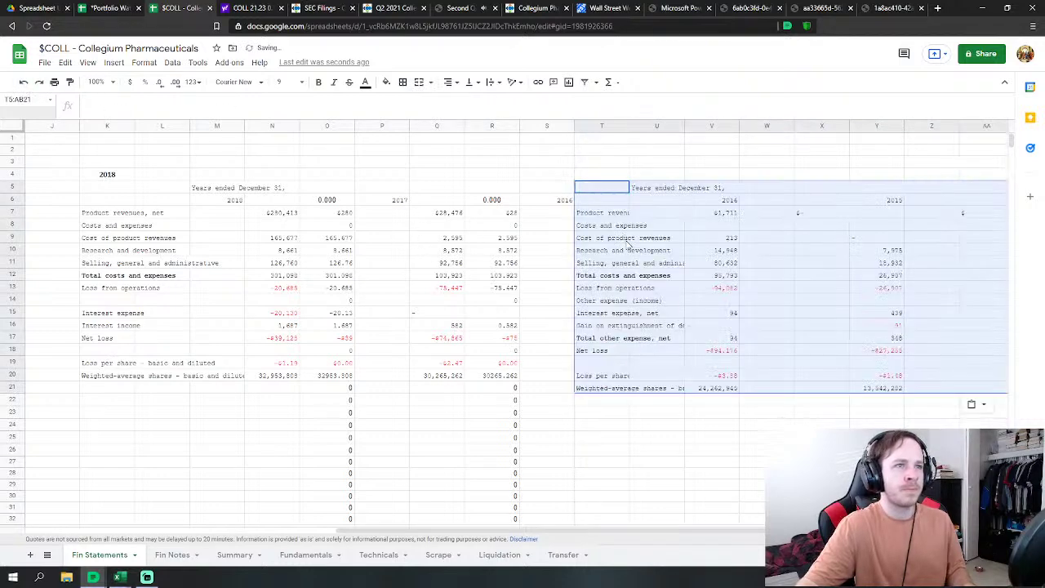
pyautogui.click(569, 203)
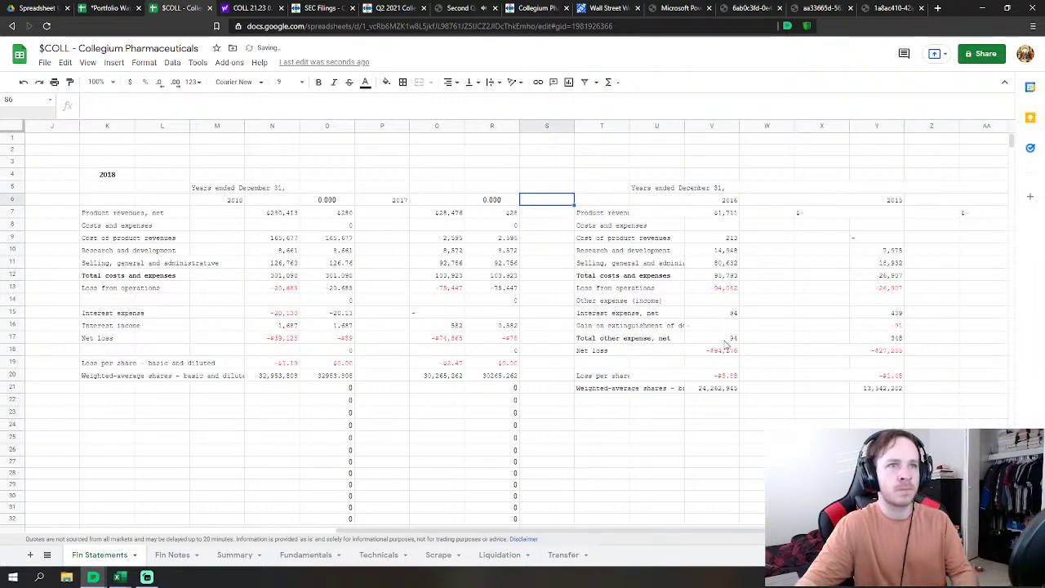
# Step: Delete the bold 2018 heading in K4 above the pasted 2018 statement
pyautogui.moveTo(630, 531); pyautogui.dragTo(414, 536)
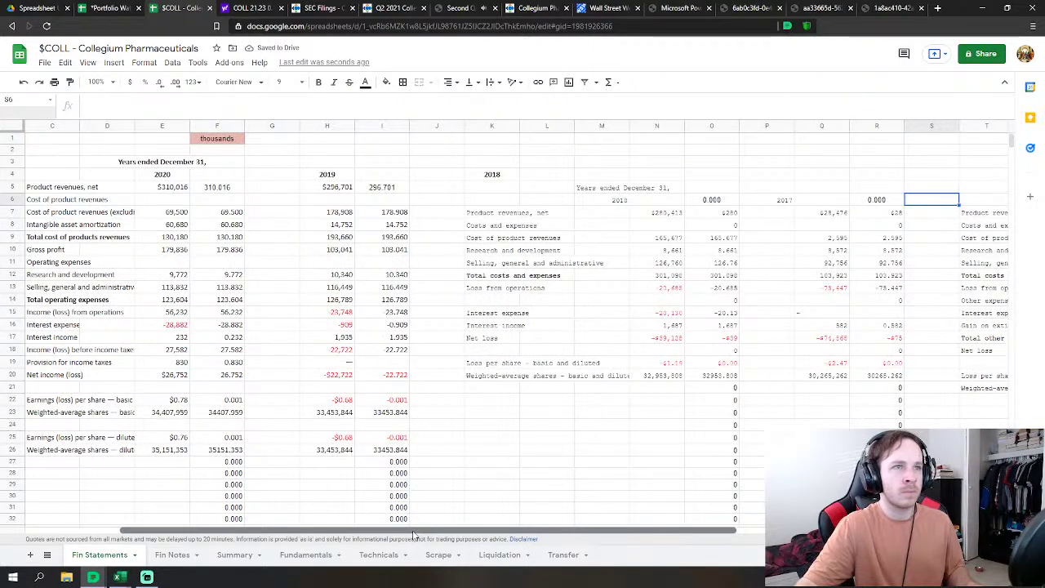
pyautogui.click(496, 182)
pyautogui.press('Delete')
# Step: Switch to Excel, copy the 2016 cash flow statement, and return to the cash flow rows of Fin Statements
pyautogui.moveTo(499, 532); pyautogui.dragTo(796, 533)
pyautogui.scroll(-1, 827, 387)
pyautogui.scroll(2, 826, 387)
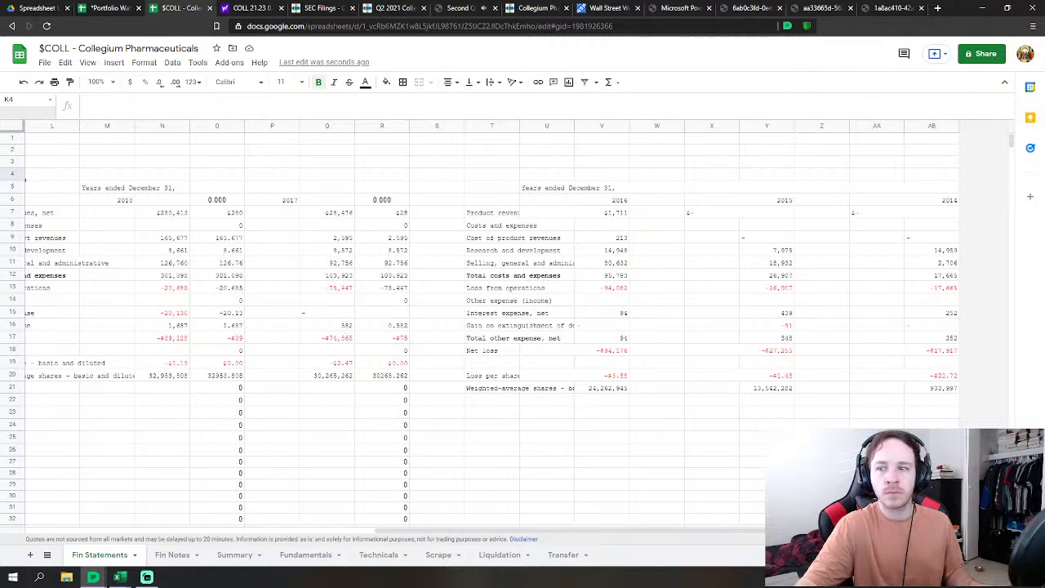
pyautogui.click(118, 577)
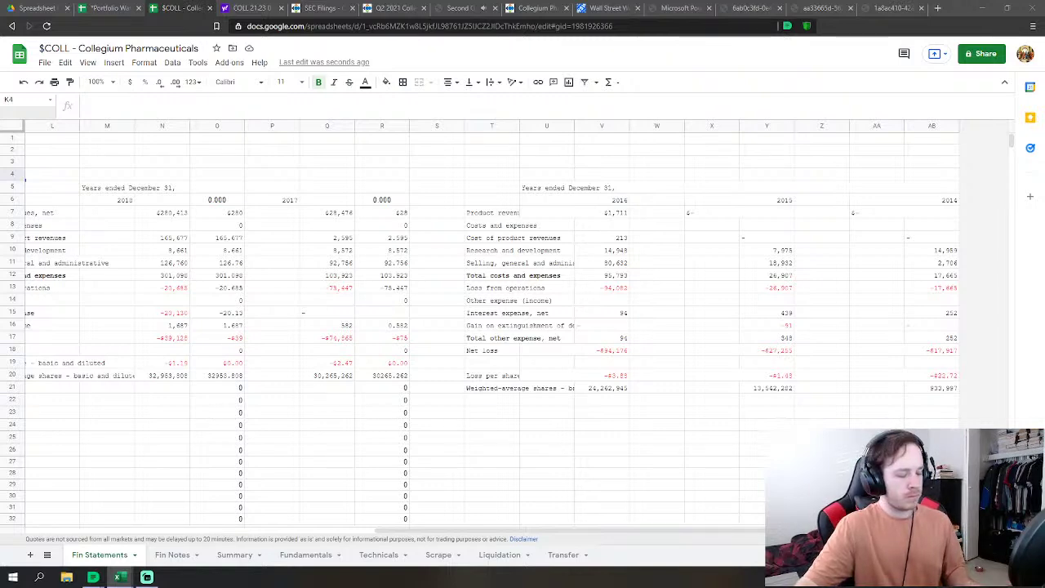
pyautogui.scroll(-5, 738, 317)
pyautogui.scroll(2, 530, 364)
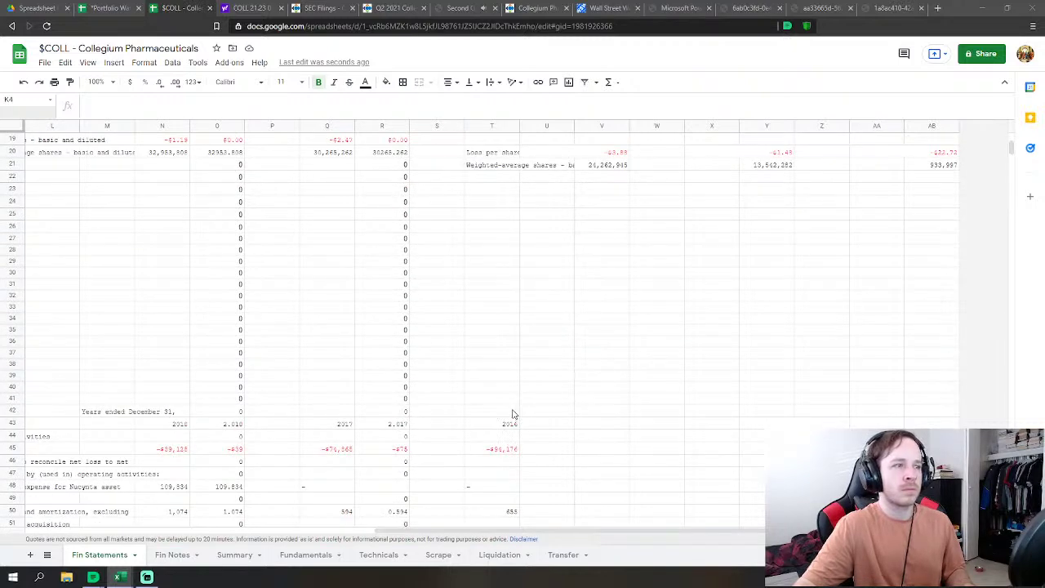
pyautogui.click(514, 412)
pyautogui.hotkey('ctrl', 'v')
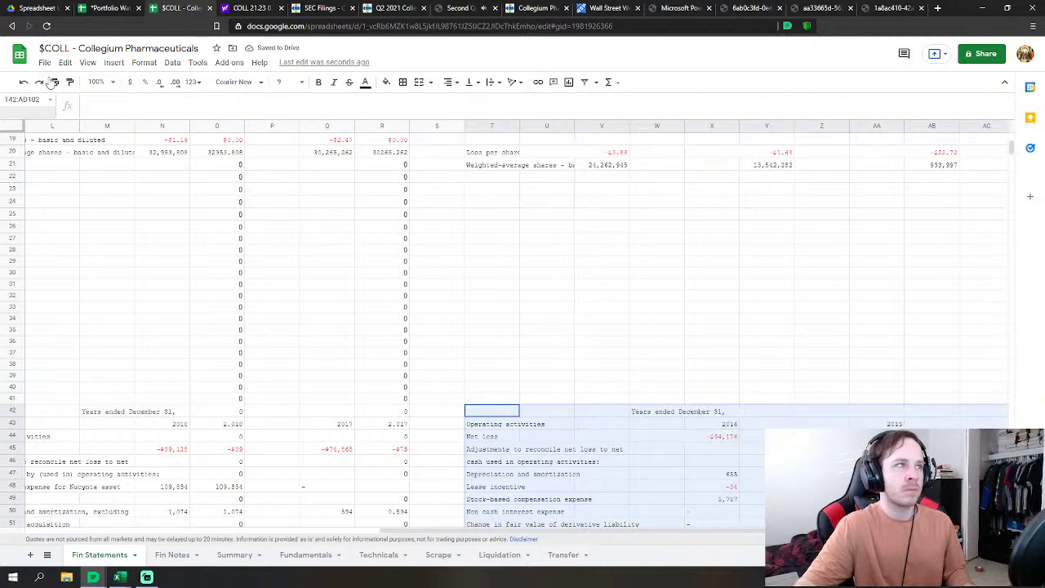
pyautogui.click(24, 81)
# Step: Paste the copied cash flow statement at T43 and clear the leftover entries below it in T104:T107
pyautogui.click(487, 428)
pyautogui.hotkey('ctrl', 'v')
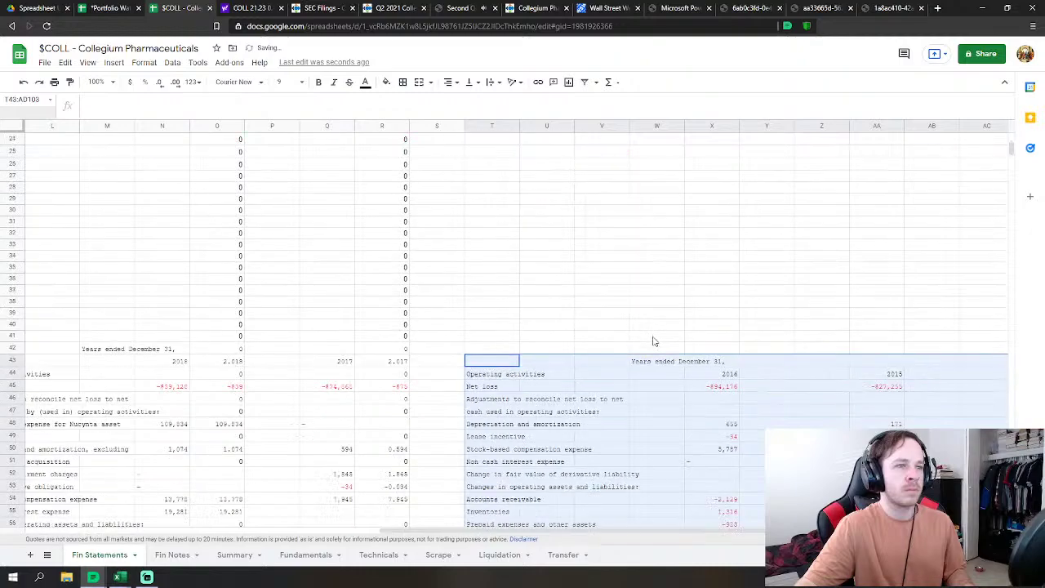
pyautogui.scroll(1, 654, 341)
pyautogui.scroll(-10, 653, 340)
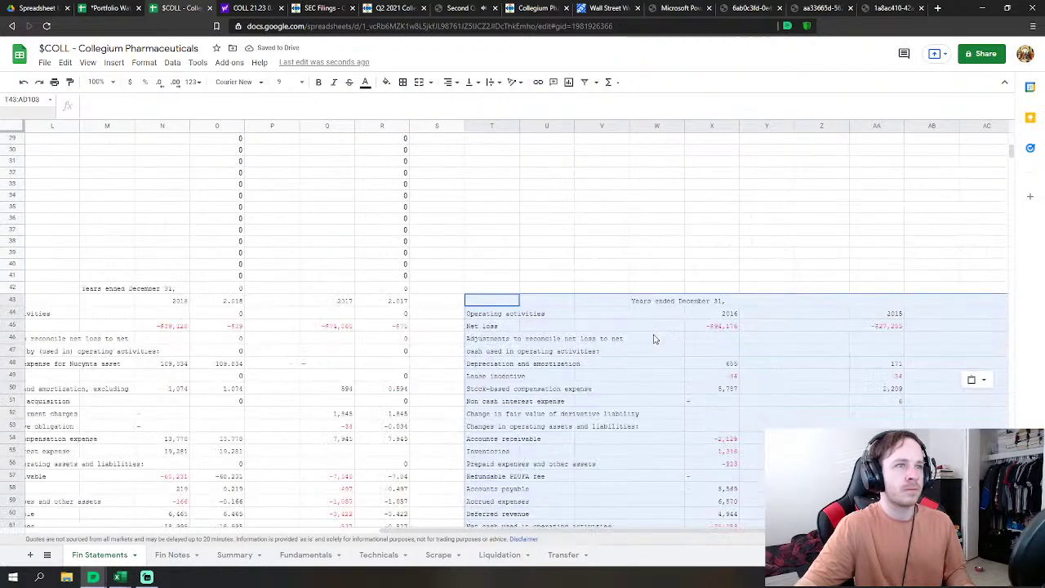
pyautogui.scroll(-5, 653, 338)
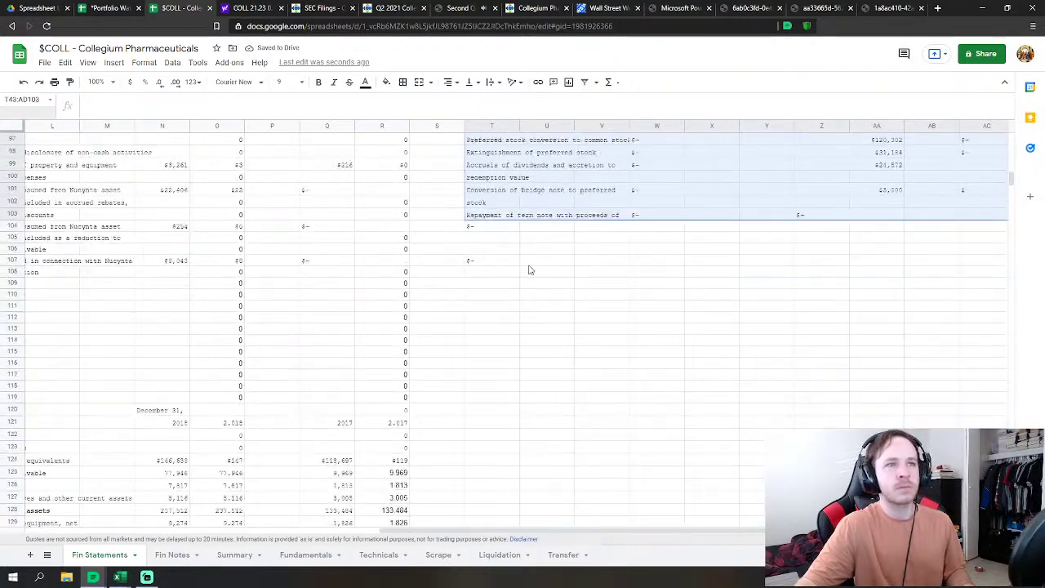
pyautogui.moveTo(500, 230); pyautogui.dragTo(501, 263)
pyautogui.press('Delete')
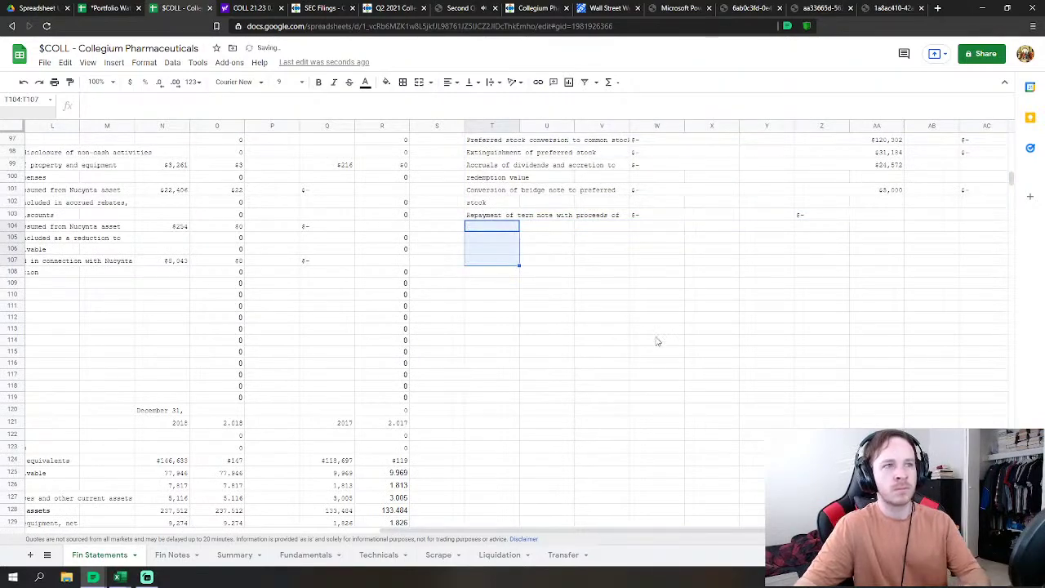
# Step: Paste the 2016–2015 balance sheet from the Excel workbook at T120 and check how its rows line up
pyautogui.scroll(10, 655, 346)
pyautogui.scroll(5, 653, 341)
pyautogui.scroll(-12, 652, 335)
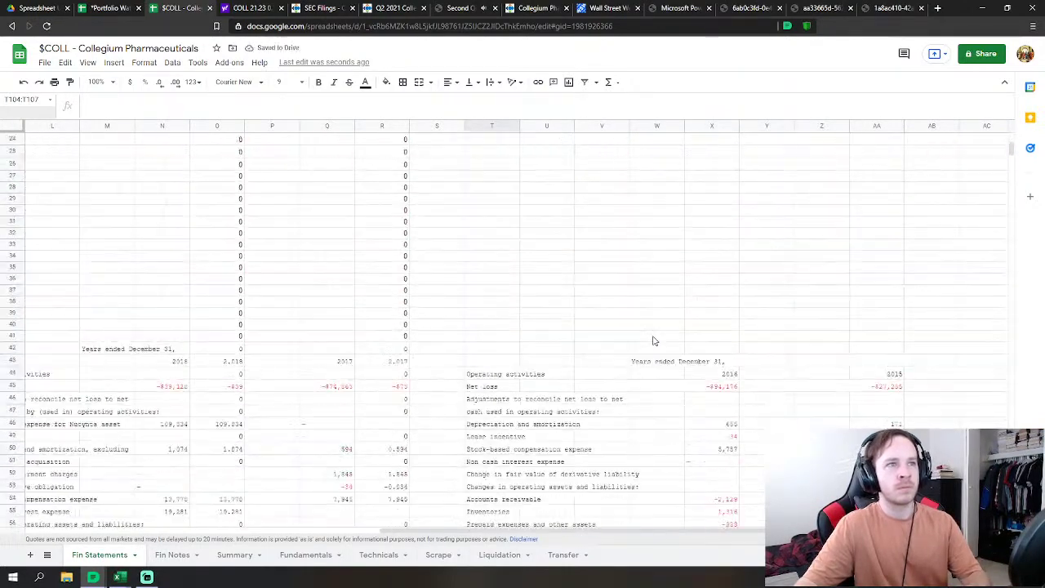
pyautogui.scroll(-5, 649, 331)
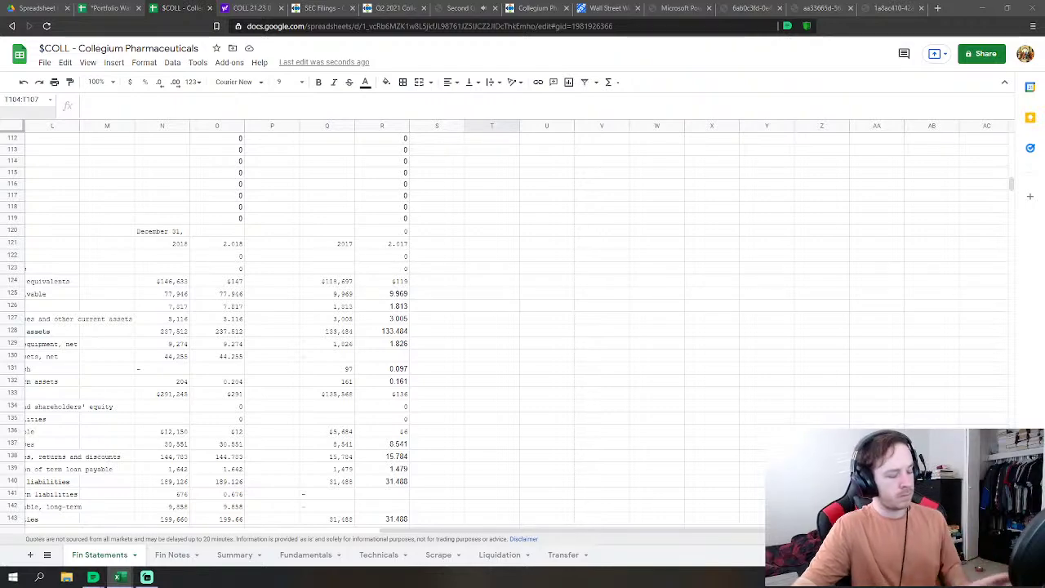
pyautogui.scroll(3, 614, 360)
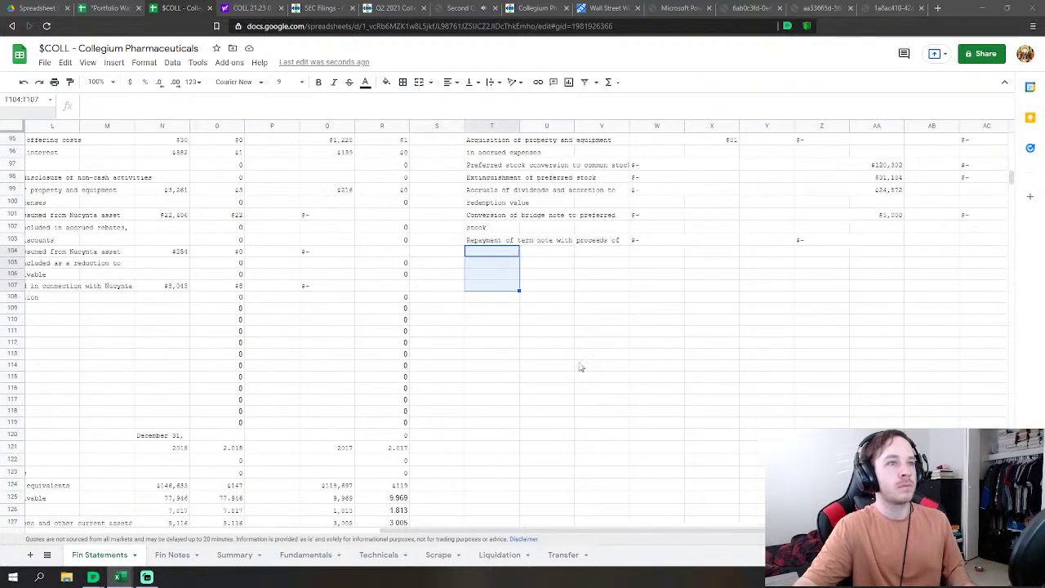
pyautogui.click(502, 446)
pyautogui.scroll(-2, 501, 445)
pyautogui.hotkey('ctrl', 'v')
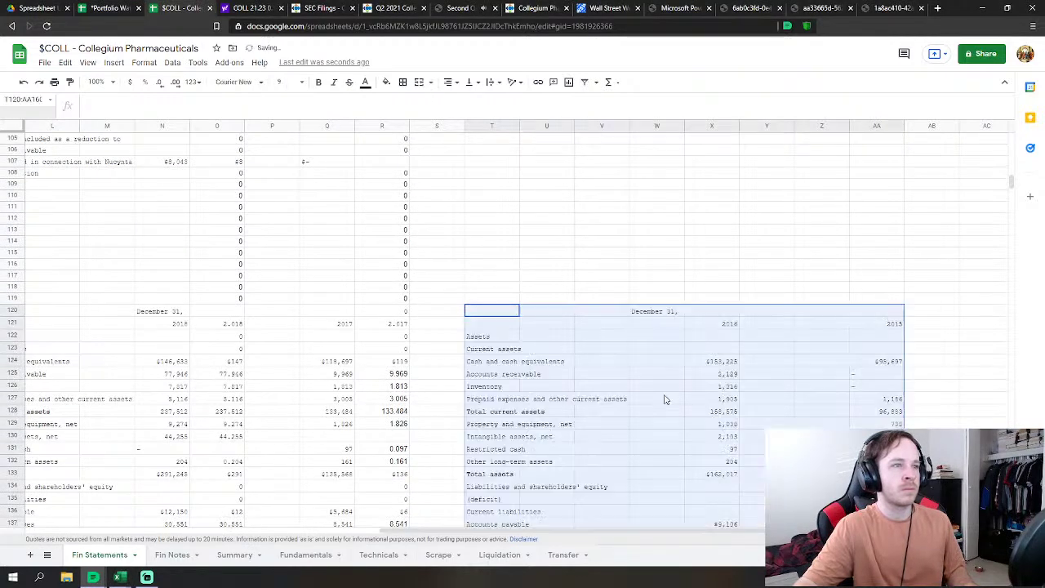
pyautogui.scroll(-2, 665, 398)
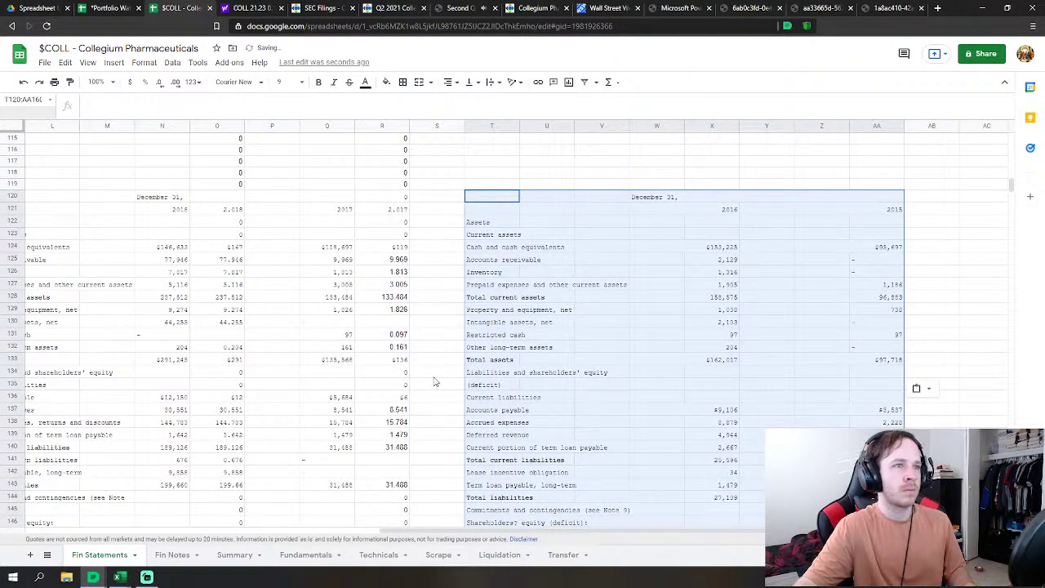
pyautogui.scroll(-5, 789, 313)
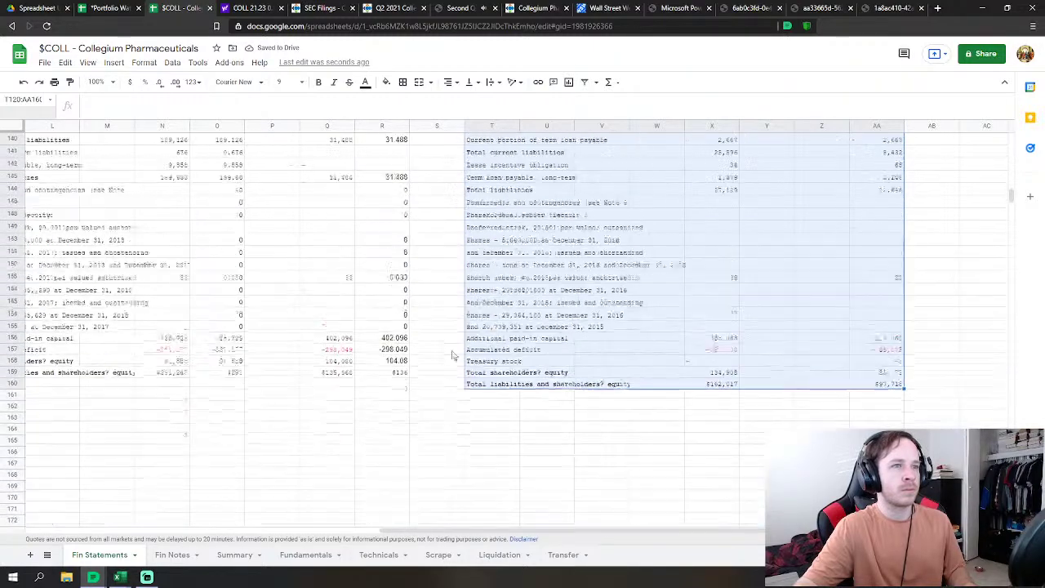
pyautogui.scroll(20, 693, 338)
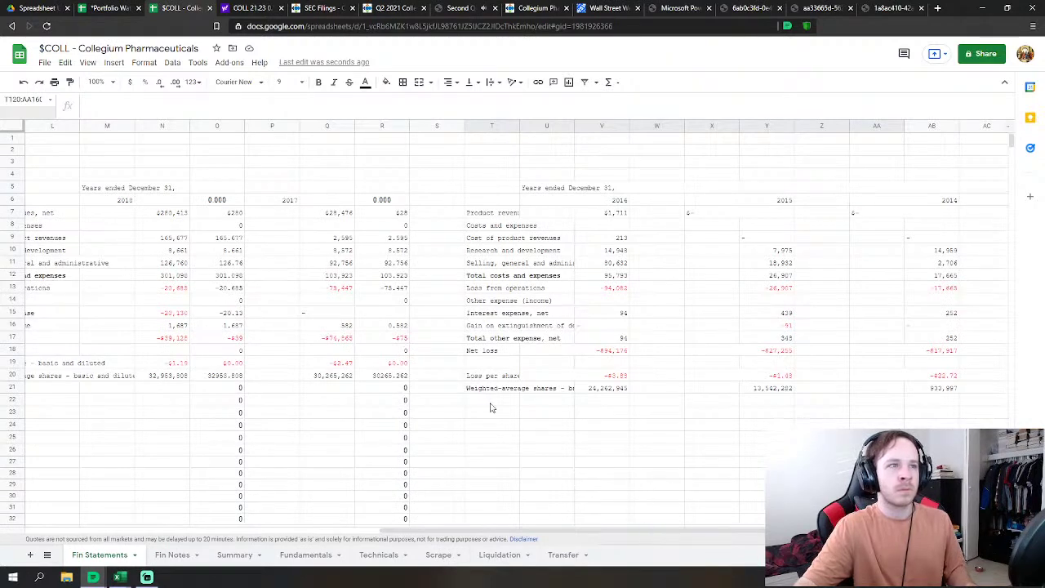
pyautogui.click(382, 199)
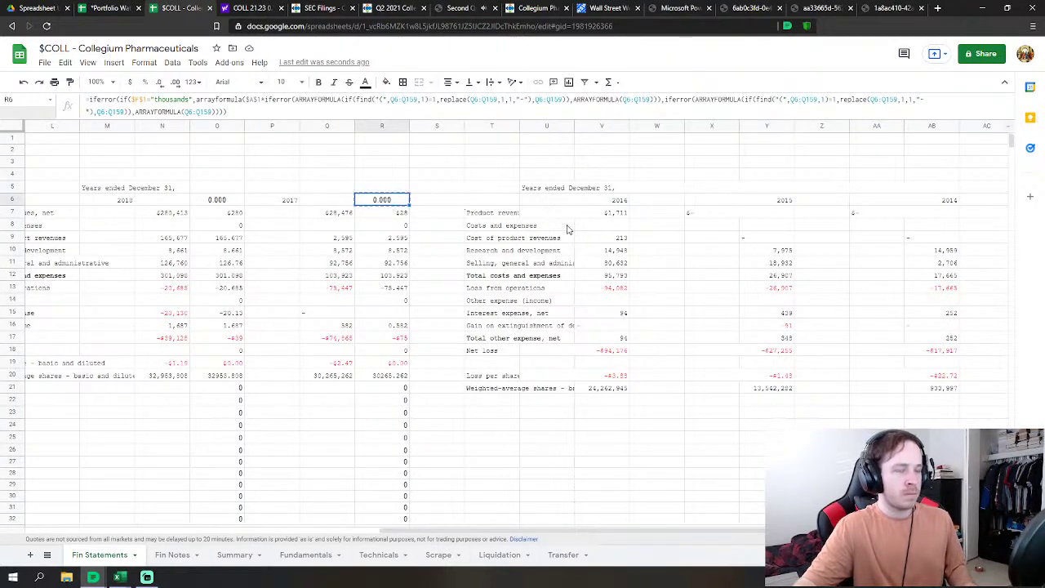
pyautogui.click(664, 216)
pyautogui.scroll(-7, 770, 265)
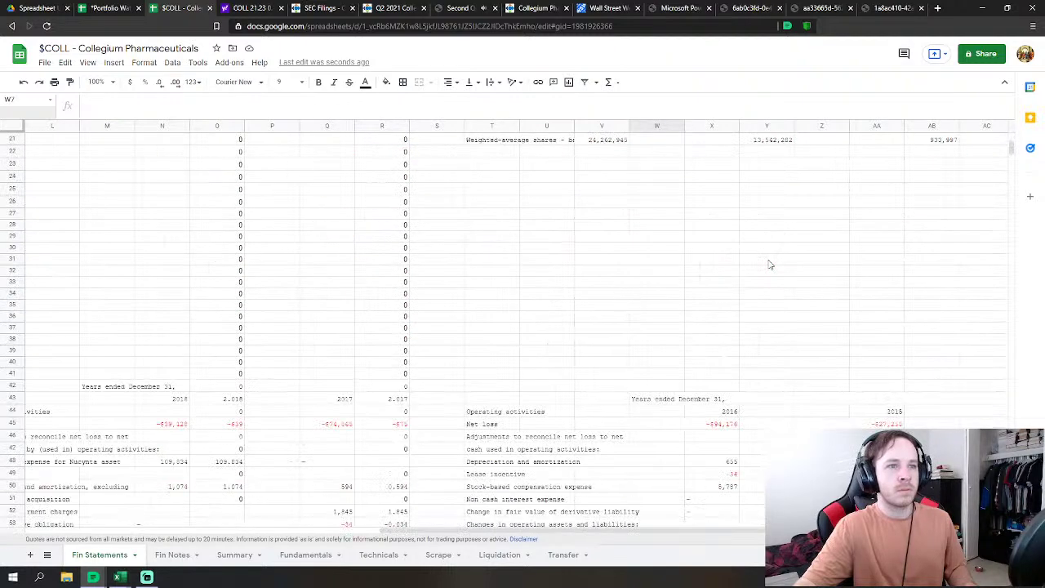
pyautogui.scroll(7, 770, 264)
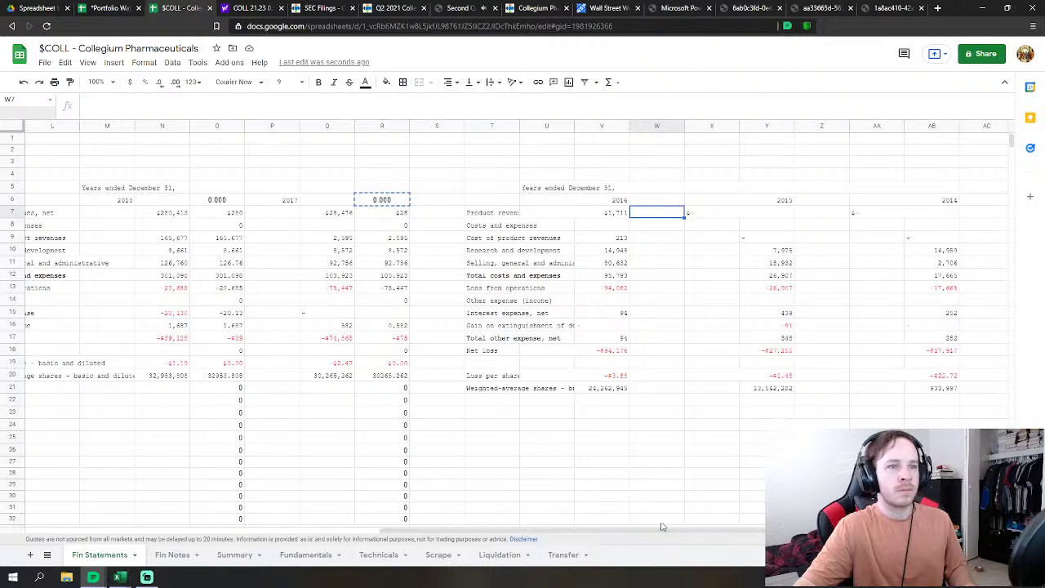
pyautogui.moveTo(697, 533); pyautogui.dragTo(732, 540)
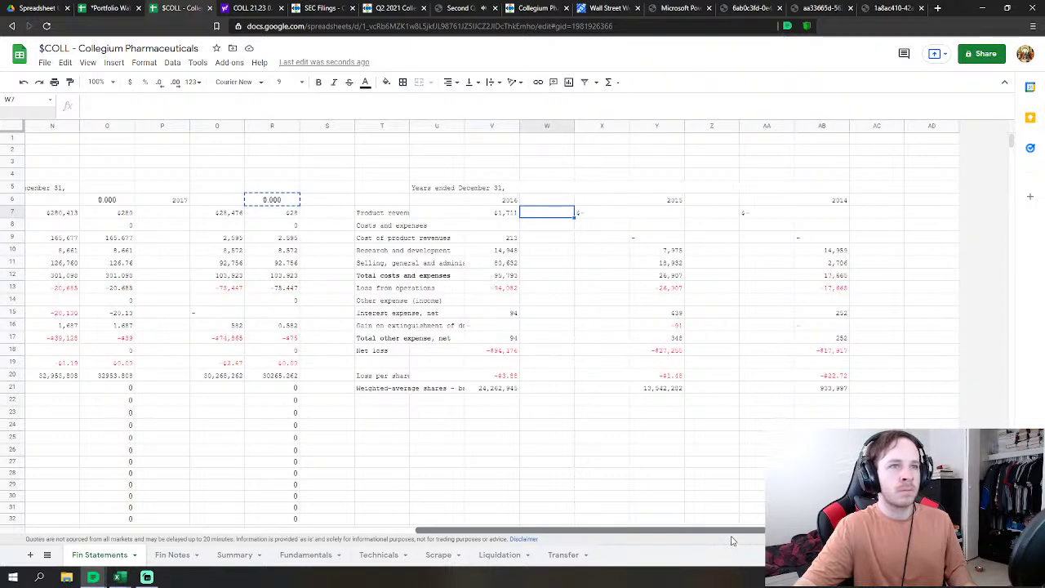
pyautogui.write('=iferror(if($B$1="thousands",arrayformula($A$1*iferror(ARRAYFORMULA(if(find("(",V7:V160,1)=1,replace(V7:V160,1,1,"-"),V7:V160)),ARRAYFORMULA(V7:V160))),iferror(ARRAYFORMULA(if(find("(",V7:V160,1)=1,replace(V7:V160,1,1,"-"),V7:V160)),ARRAYFORMULA(V7:V160))))')
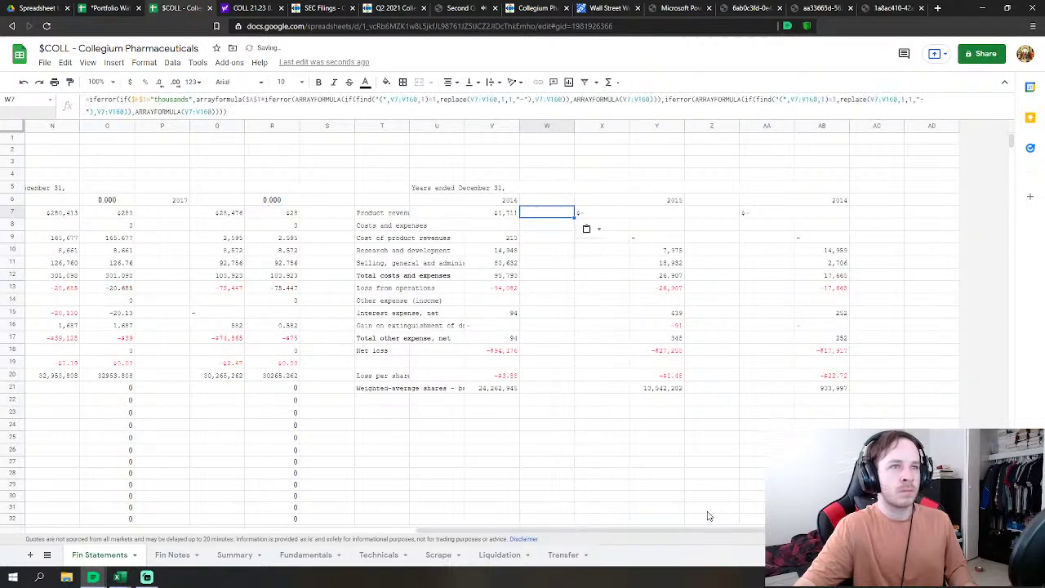
pyautogui.click(24, 82)
# Step: Unmerge all cells of the pasted 2016–2014 statements in T5:AD160
pyautogui.moveTo(1011, 143); pyautogui.dragTo(1012, 194)
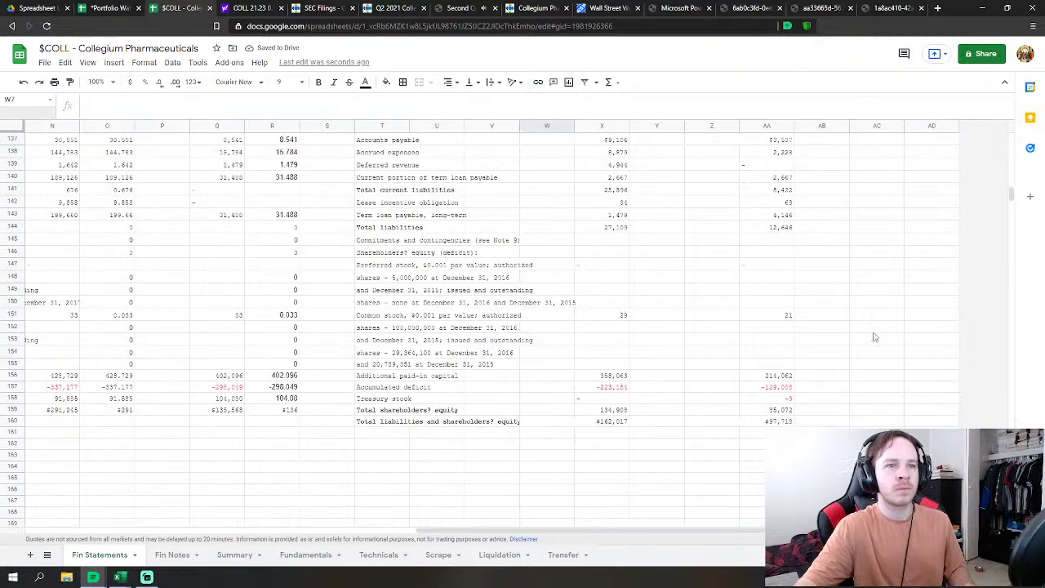
pyautogui.moveTo(782, 422)
pyautogui.mouseDown()
pyautogui.moveTo(633, 214)
pyautogui.moveTo(522, 106)
pyautogui.moveTo(410, 102)
pyautogui.moveTo(478, 148)
pyautogui.moveTo(445, 214)
pyautogui.moveTo(392, 194)
pyautogui.mouseUp()
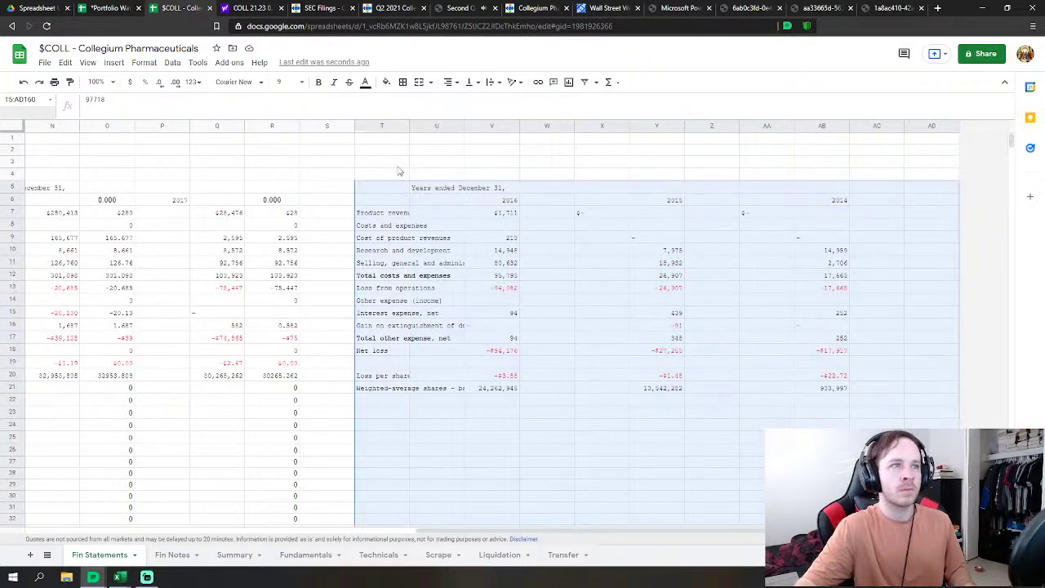
pyautogui.click(432, 83)
pyautogui.click(439, 155)
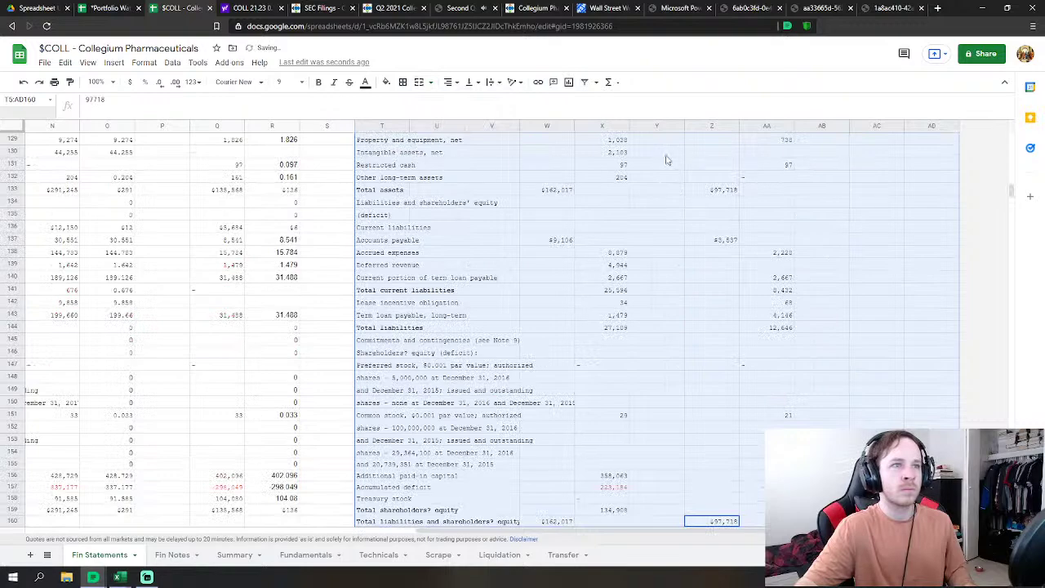
pyautogui.click(350, 277)
pyautogui.scroll(-5, 707, 233)
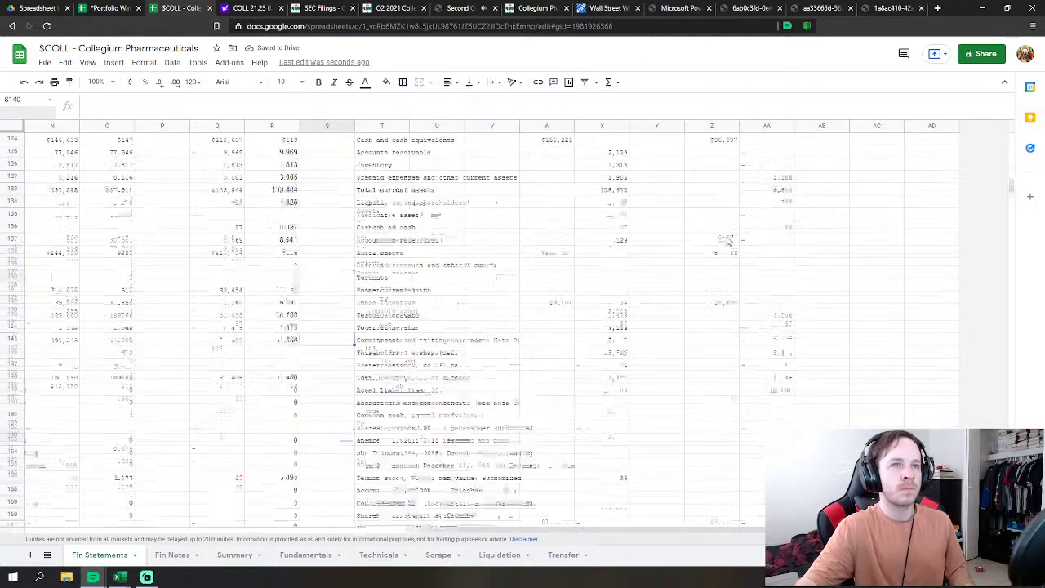
pyautogui.scroll(2, 637, 342)
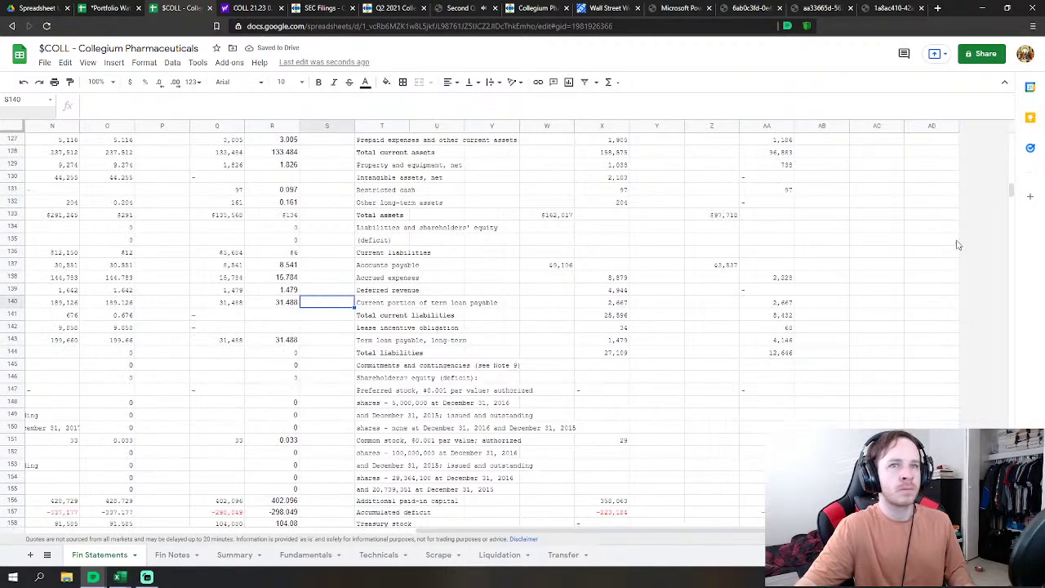
# Step: Move the income statement's year headings and product revenue values one column right, into V6:AB7
pyautogui.moveTo(1011, 193); pyautogui.dragTo(1007, 100)
pyautogui.scroll(-3, 741, 236)
pyautogui.scroll(3, 582, 236)
pyautogui.moveTo(445, 213); pyautogui.dragTo(679, 213)
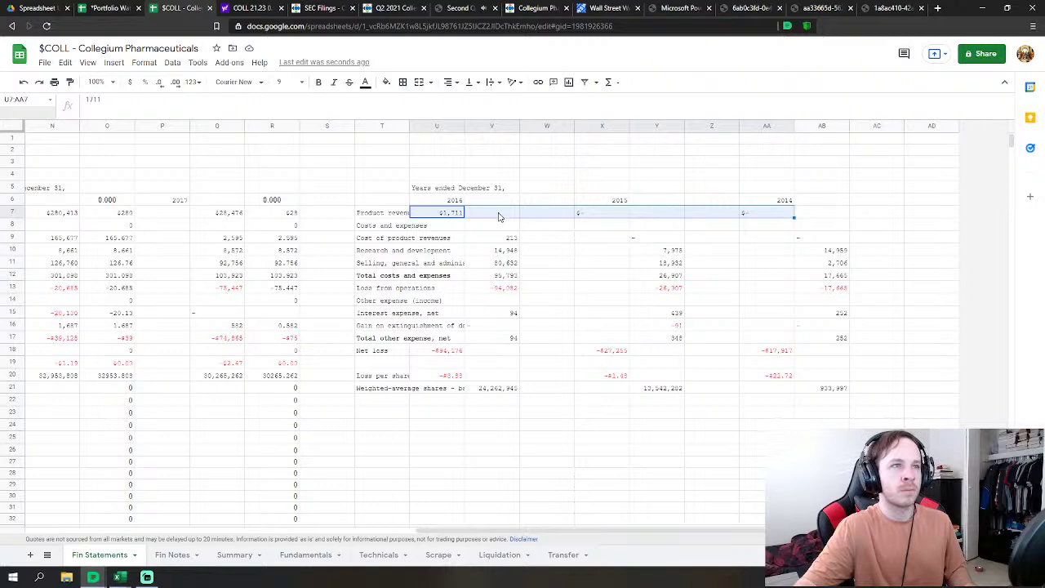
pyautogui.moveTo(453, 204); pyautogui.dragTo(773, 196)
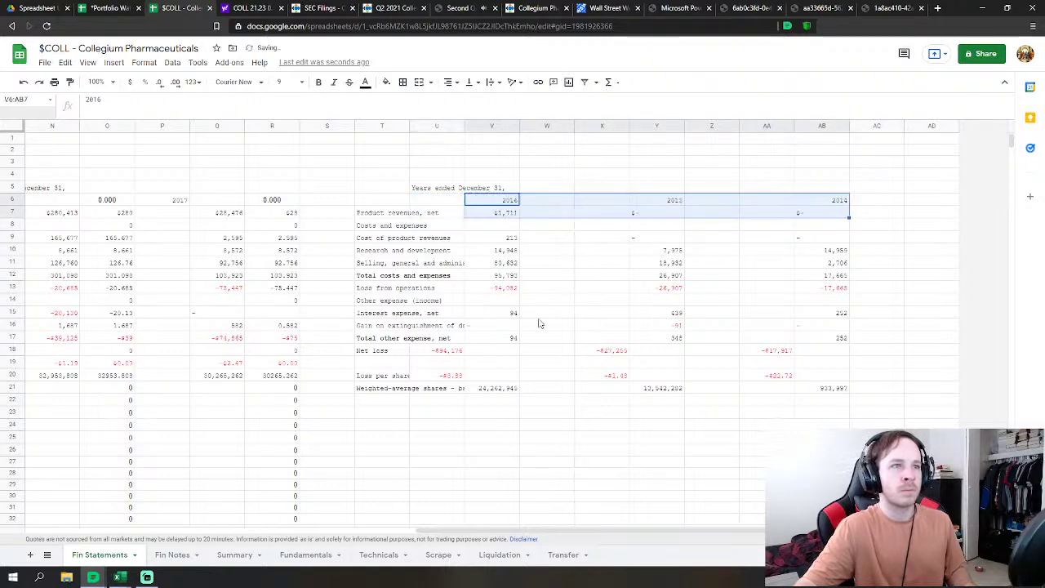
# Step: Move the net loss and loss per share values in U18:AA20 one column right to V18:AB20
pyautogui.moveTo(453, 353); pyautogui.dragTo(784, 374)
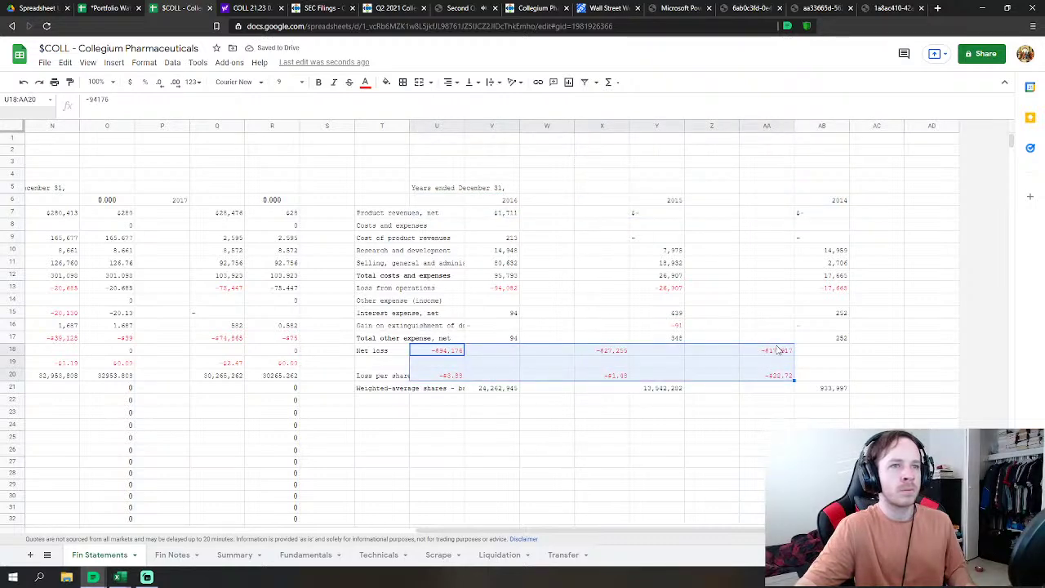
pyautogui.moveTo(775, 349); pyautogui.dragTo(819, 356)
pyautogui.scroll(-2, 690, 315)
pyautogui.scroll(2, 690, 314)
# Step: Copy the conversion formula from R6 into W7 and Z7, beside the 2016 and 2015 income statement columns
pyautogui.click(283, 202)
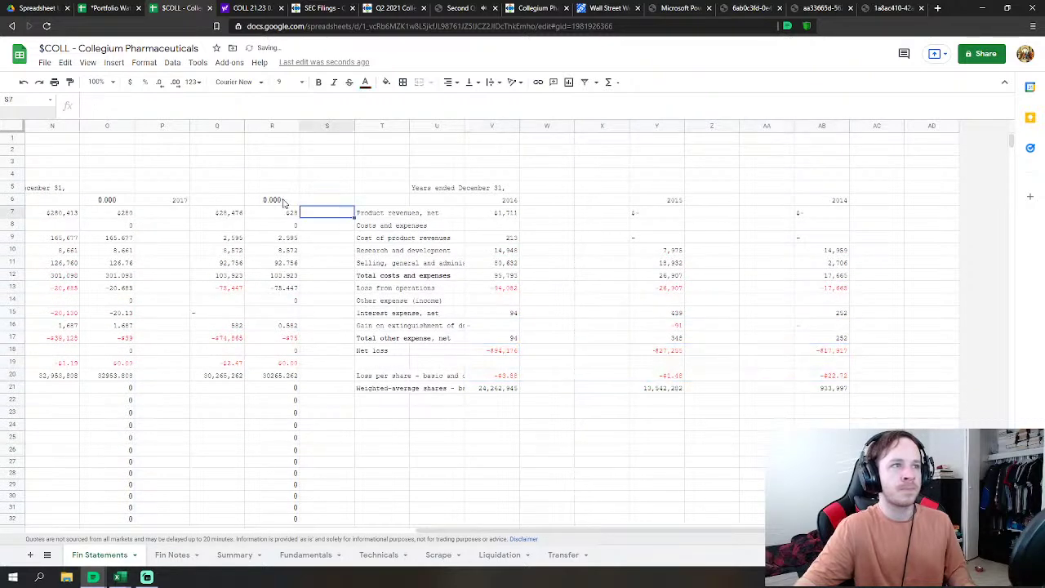
pyautogui.hotkey('ctrl', 'c')
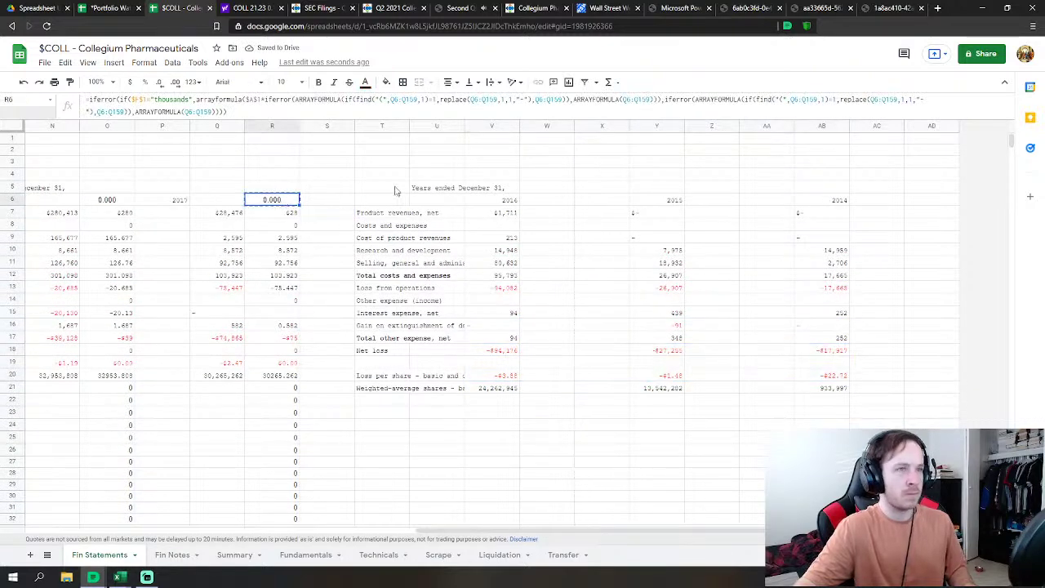
pyautogui.click(551, 216)
pyautogui.hotkey('ctrl', 'v')
pyautogui.click(726, 216)
pyautogui.hotkey('ctrl', 'v')
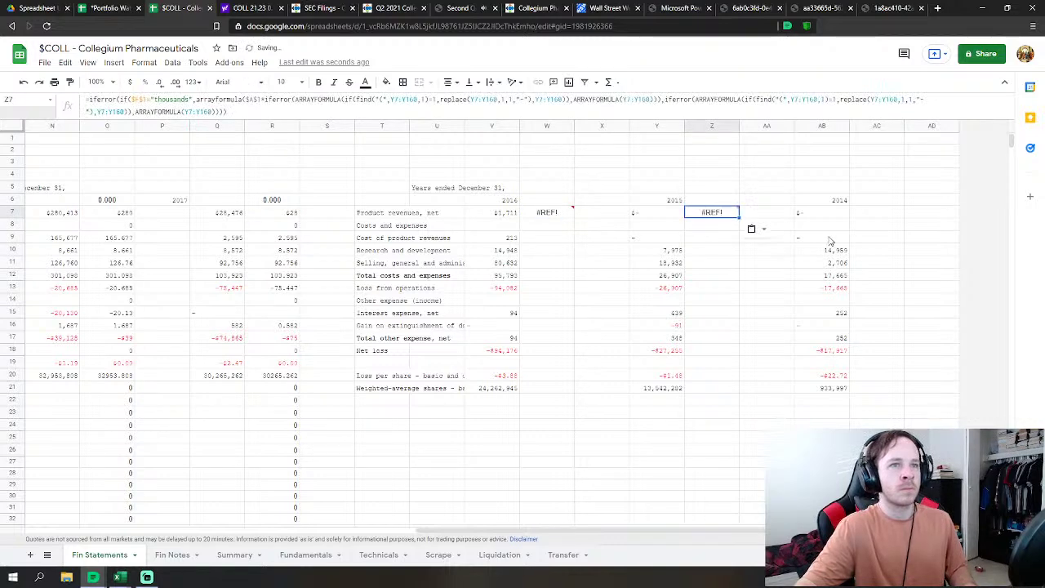
# Step: Move the cash flow statement's date heading, year headings and net loss values left so the years align in columns V, Y and AB
pyautogui.scroll(-1, 826, 237)
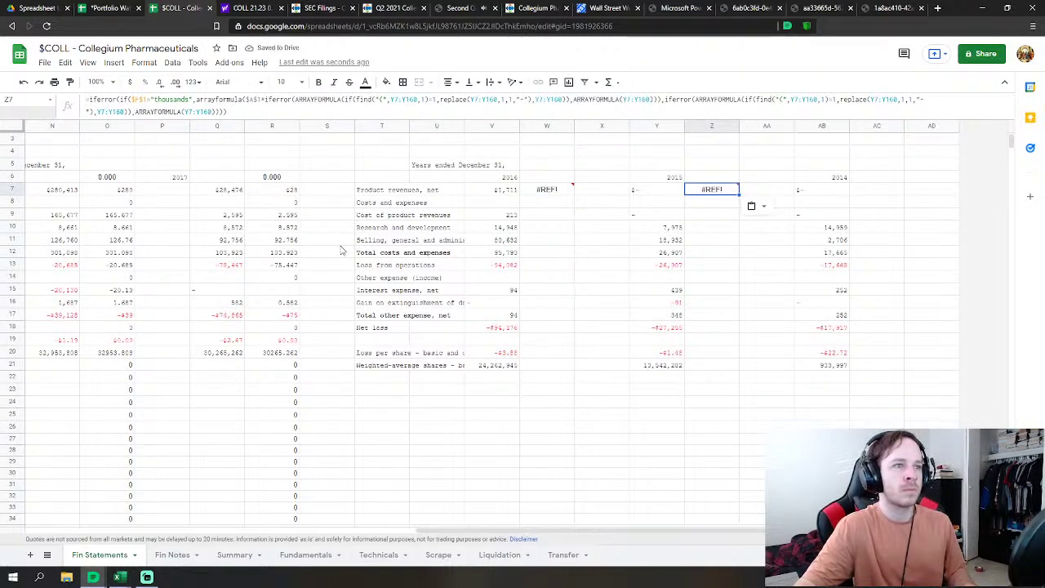
pyautogui.scroll(-9, 524, 327)
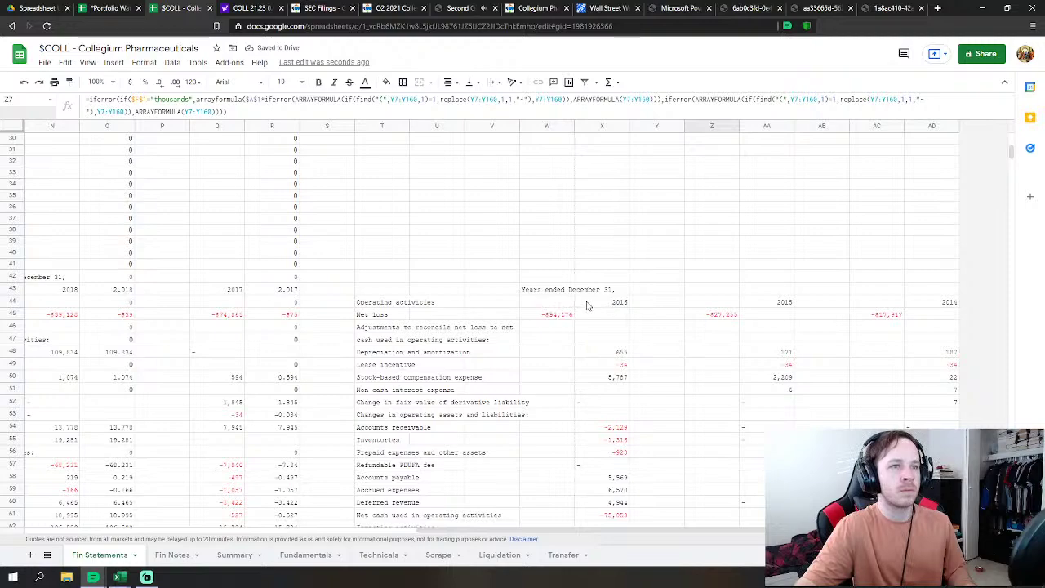
pyautogui.scroll(9, 560, 307)
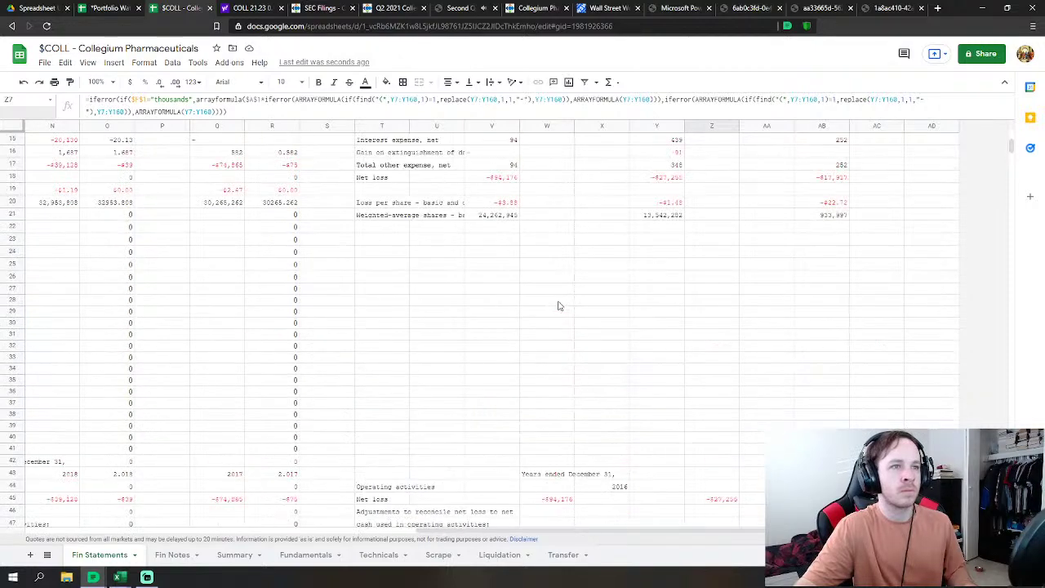
pyautogui.scroll(-9, 560, 306)
pyautogui.moveTo(555, 291); pyautogui.dragTo(918, 320)
pyautogui.moveTo(717, 283); pyautogui.dragTo(662, 286)
pyautogui.click(694, 253)
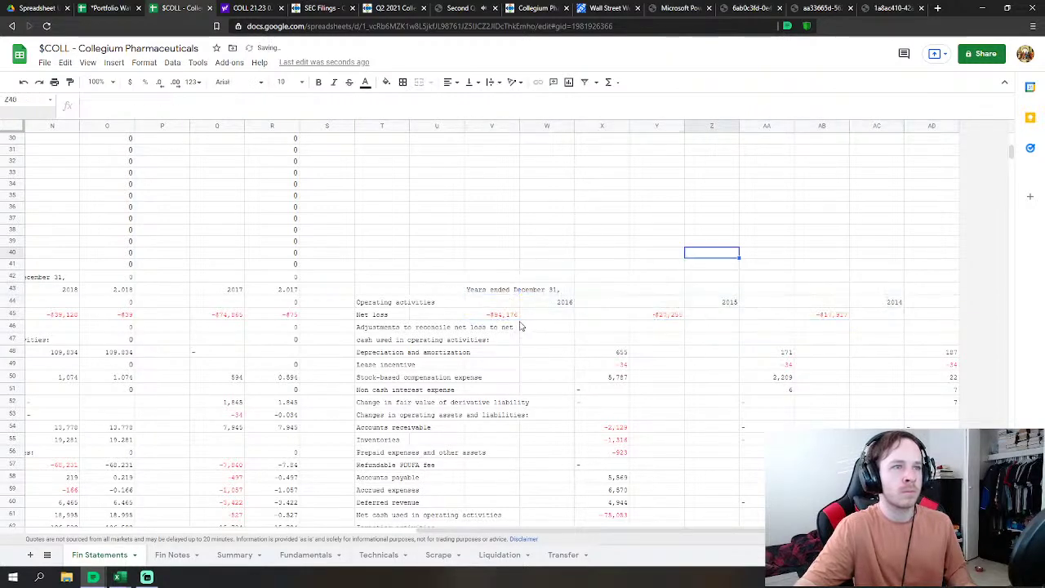
pyautogui.moveTo(550, 304); pyautogui.dragTo(841, 304)
pyautogui.hotkey('ctrl', 'c')
# Step: Move the cash flow values in X48:AD87 two columns left to V48:AB87
pyautogui.moveTo(620, 359); pyautogui.dragTo(915, 504)
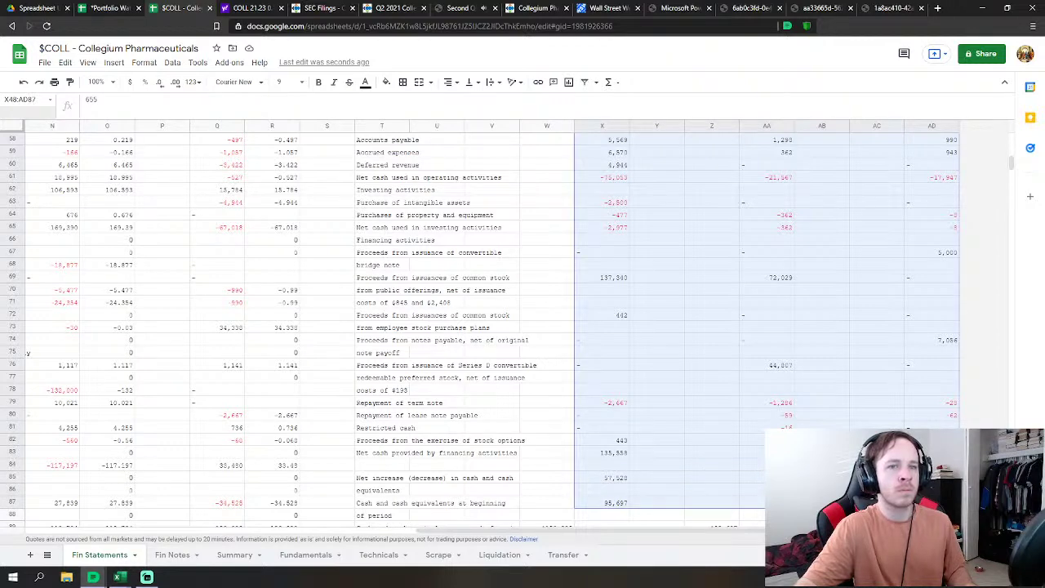
pyautogui.scroll(3, 685, 388)
pyautogui.hotkey('ctrl', 'c')
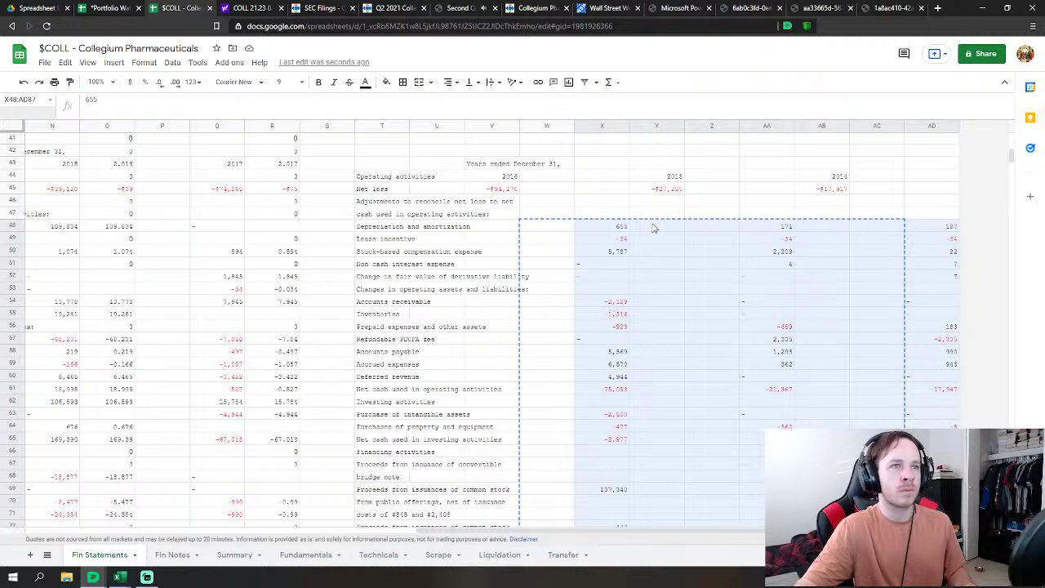
pyautogui.press('Left')
pyautogui.press('Left')
pyautogui.hotkey('ctrl', 'v')
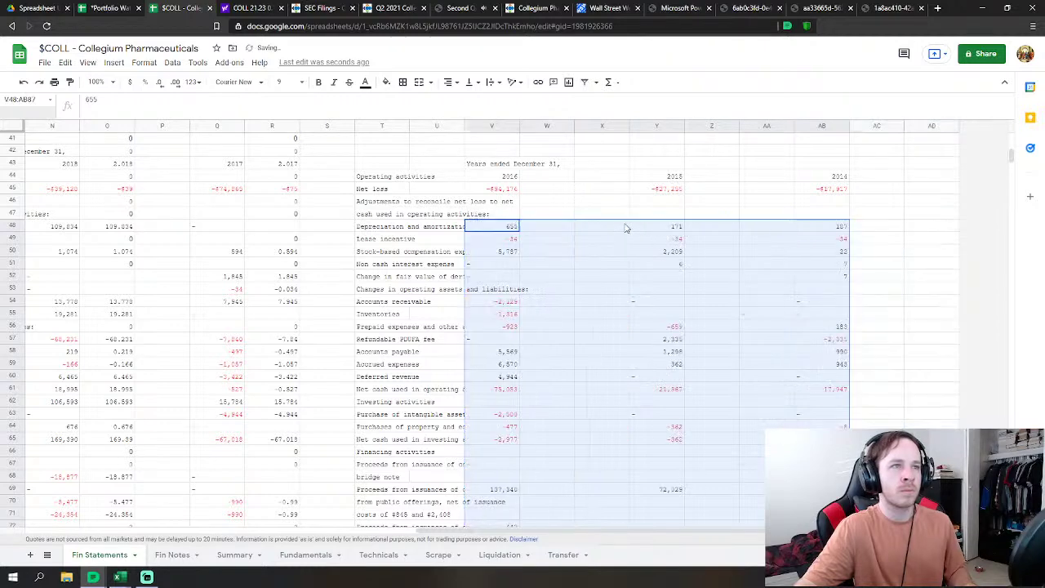
pyautogui.click(914, 254)
# Step: Move the ending cash and supplemental disclosure values in W89:AC103 one column left to V89:AB103
pyautogui.scroll(-10, 911, 252)
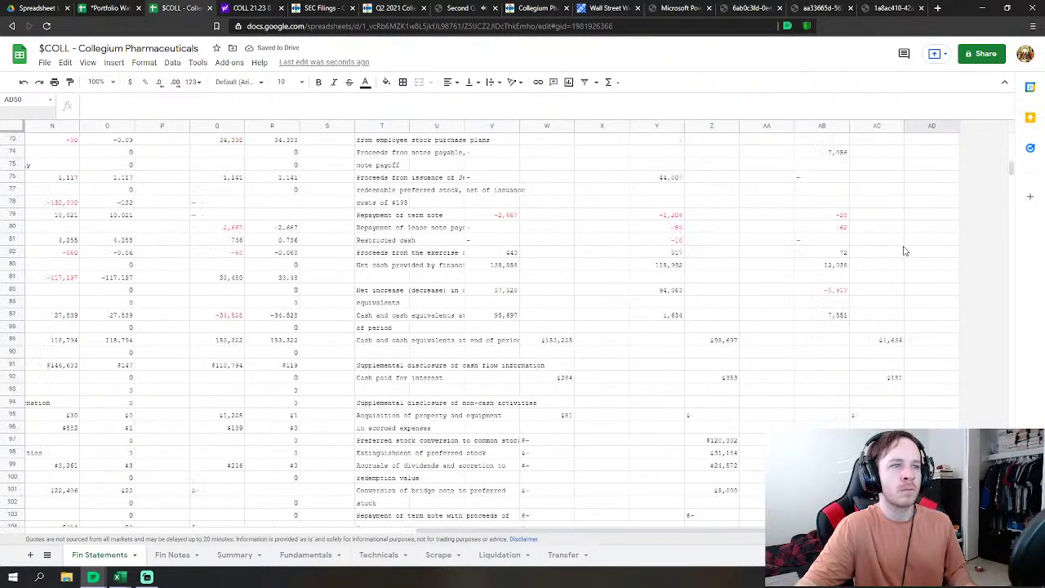
pyautogui.scroll(-2, 904, 251)
pyautogui.click(554, 280)
pyautogui.moveTo(700, 330); pyautogui.dragTo(874, 454)
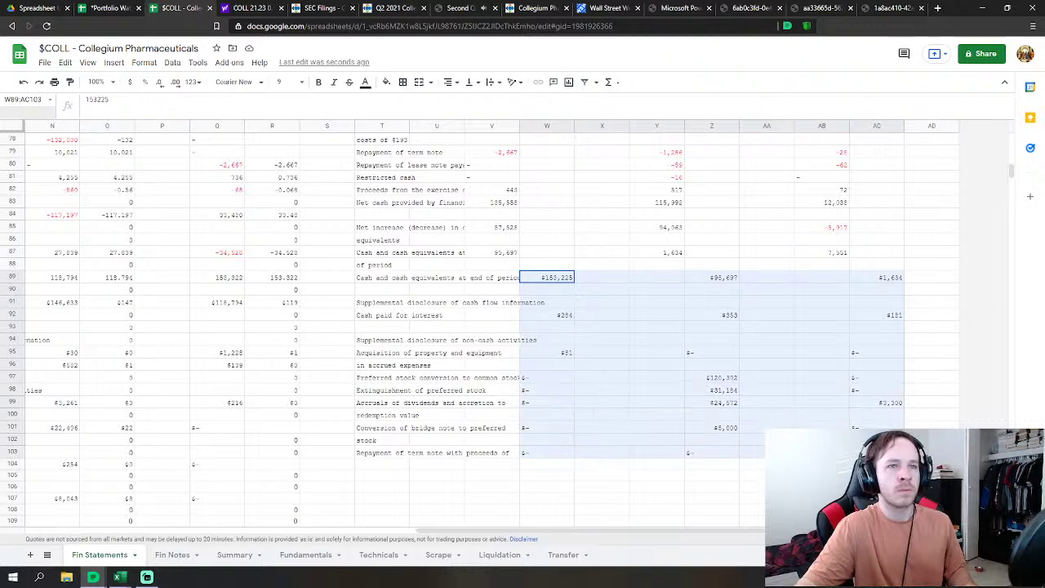
pyautogui.hotkey('ctrl', 'c')
pyautogui.moveTo(857, 281); pyautogui.dragTo(842, 281)
# Step: Move the balance sheet's headings and cash values in W120:Z124 one column left to V120:Y124
pyautogui.scroll(-2, 853, 306)
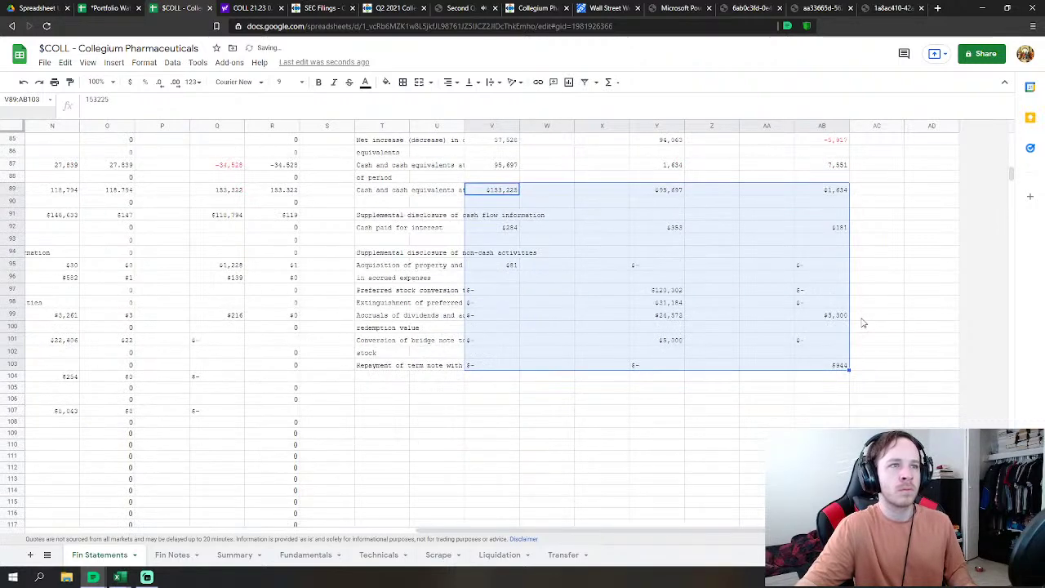
pyautogui.scroll(-5, 623, 431)
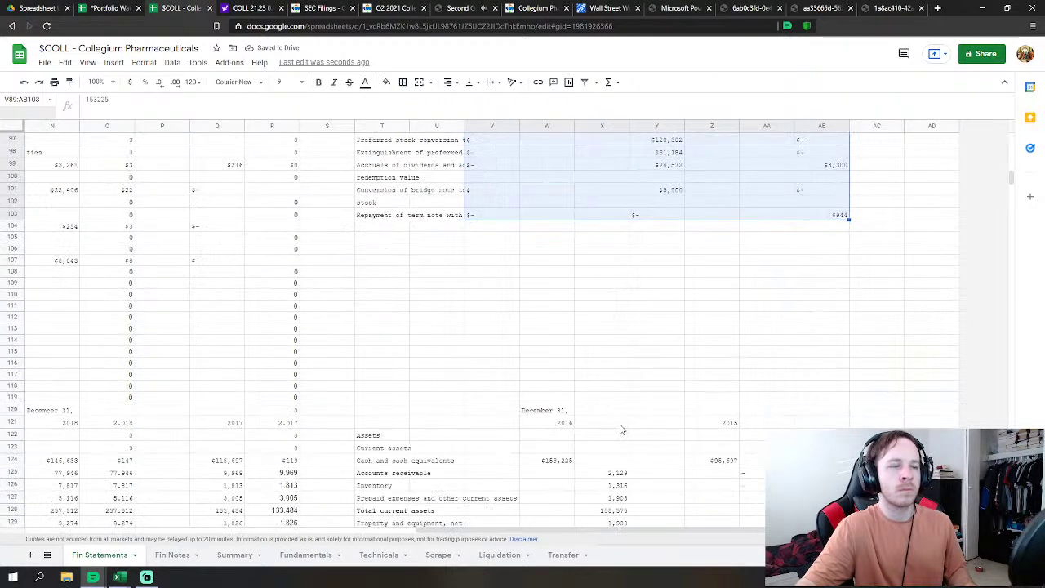
pyautogui.scroll(3, 559, 359)
pyautogui.scroll(-2, 583, 362)
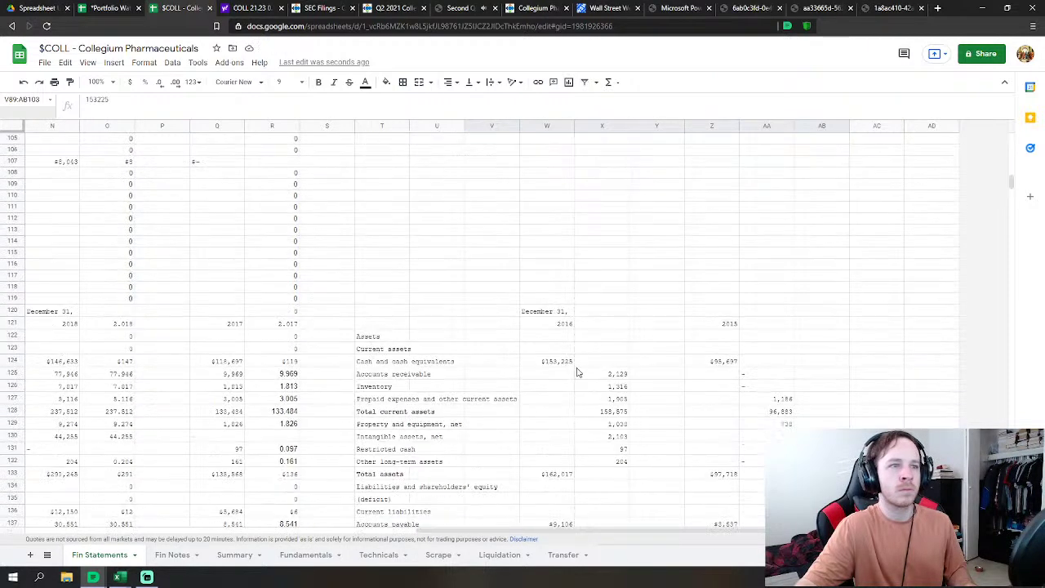
pyautogui.click(549, 312)
pyautogui.keyDown('shift'); pyautogui.click(735, 362); pyautogui.keyUp('shift')
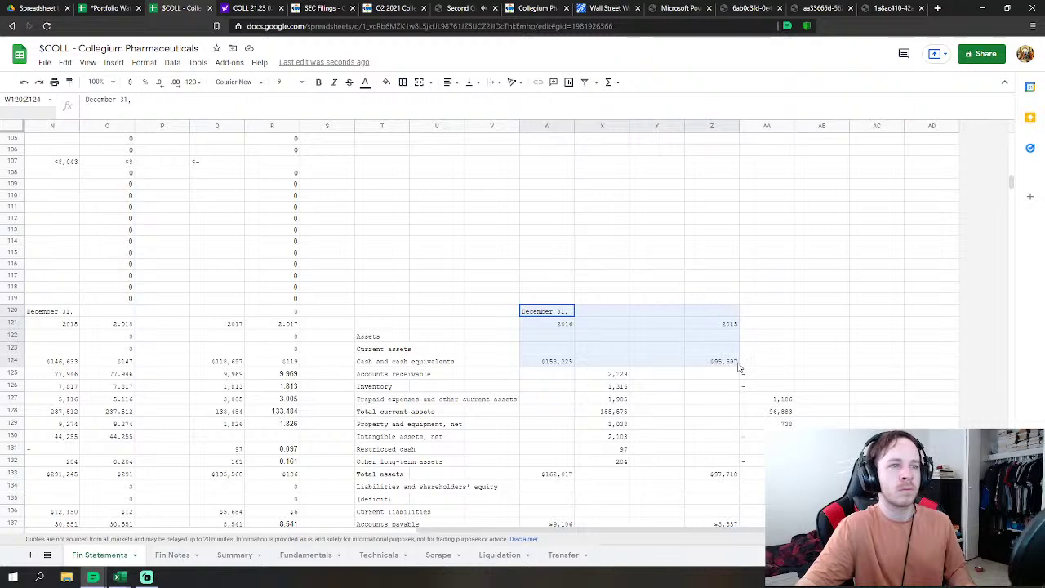
pyautogui.hotkey('ctrl', 'c')
pyautogui.press('Left')
pyautogui.hotkey('ctrl', 'v')
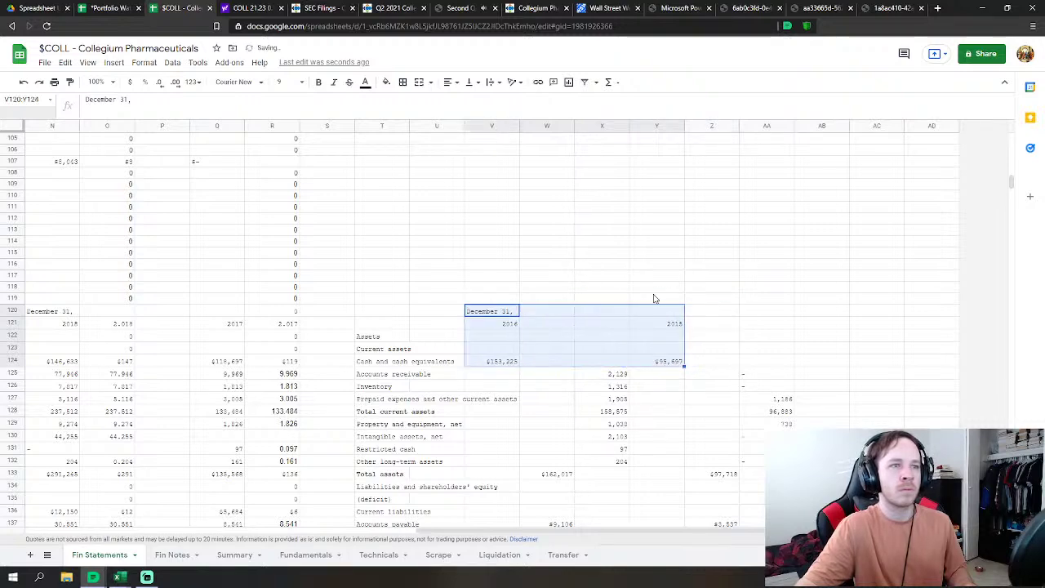
# Step: Move the asset values from accounts receivable through other long-term assets two columns left to V125:Y132
pyautogui.scroll(3, 693, 284)
pyautogui.scroll(-5, 693, 283)
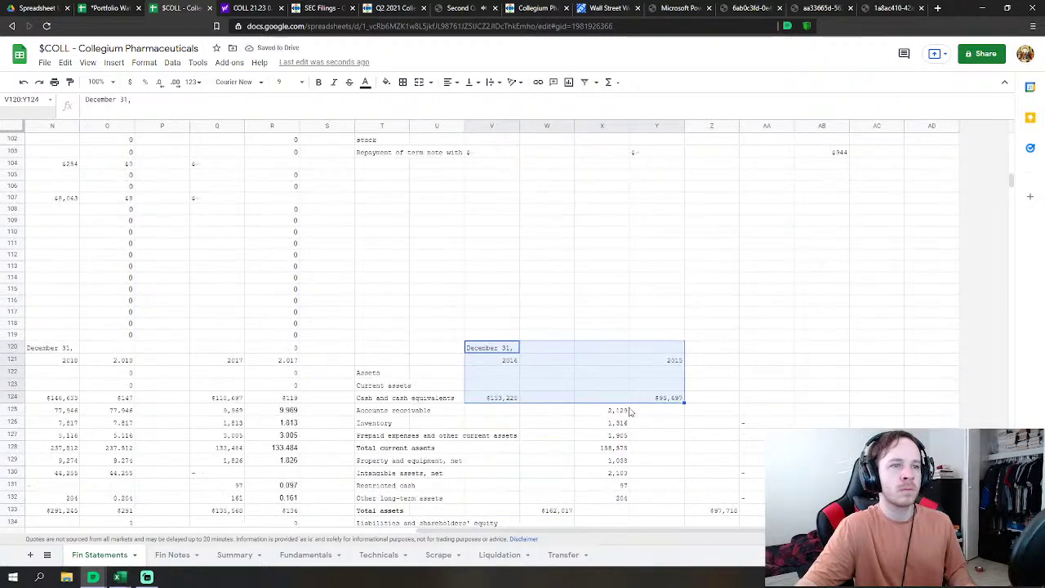
pyautogui.moveTo(619, 319); pyautogui.dragTo(770, 406)
pyautogui.moveTo(751, 315); pyautogui.dragTo(681, 321)
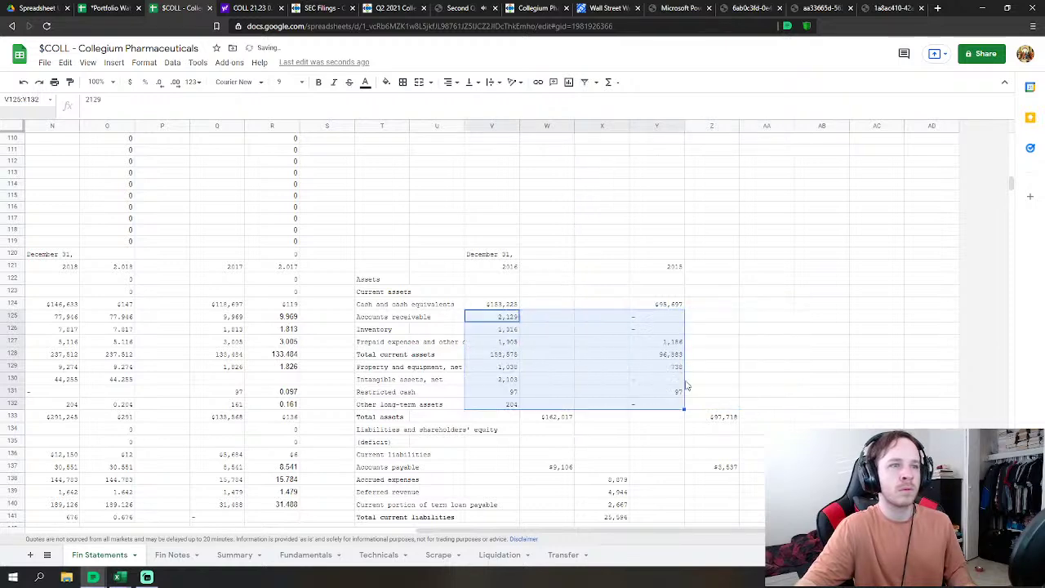
# Step: Shift the total assets and accounts payable values into columns V and Y, and move the remaining liability values to V138:Y144
pyautogui.scroll(-2, 621, 376)
pyautogui.moveTo(555, 360); pyautogui.dragTo(685, 360)
pyautogui.moveTo(556, 409); pyautogui.dragTo(767, 498)
pyautogui.moveTo(760, 415); pyautogui.dragTo(671, 427)
# Step: Move the common stock through total shareholders' equity values two columns left to V151:Y159
pyautogui.scroll(-5, 726, 394)
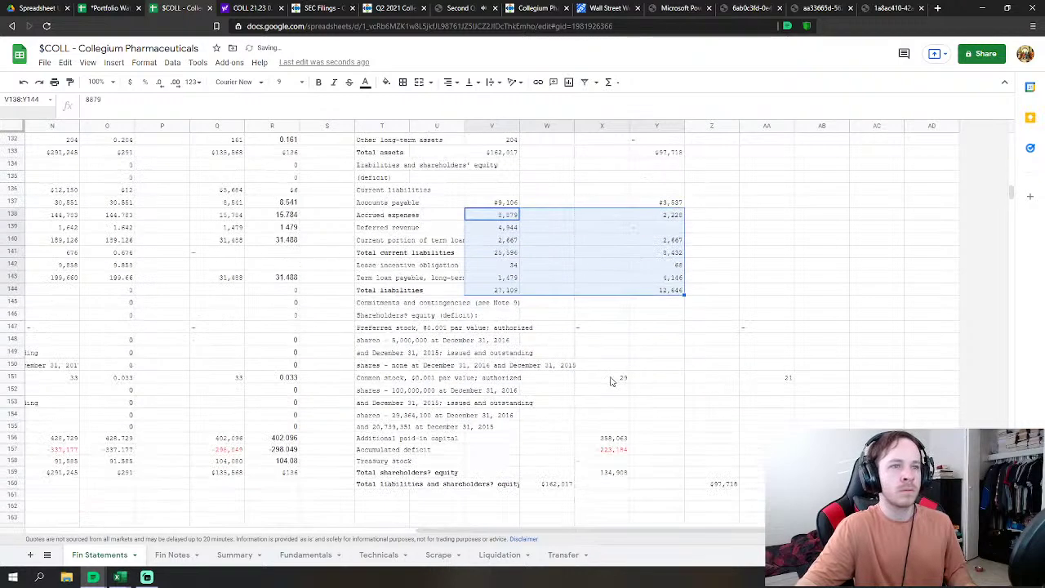
pyautogui.moveTo(611, 381); pyautogui.dragTo(658, 390)
pyautogui.moveTo(707, 439); pyautogui.dragTo(780, 475)
pyautogui.moveTo(776, 372); pyautogui.dragTo(675, 384)
# Step: Clear the preferred stock dashes in X147:AA147 and move the total liabilities and shareholders' equity values from W160:Z160 to V160:Y160
pyautogui.moveTo(590, 329); pyautogui.dragTo(764, 335)
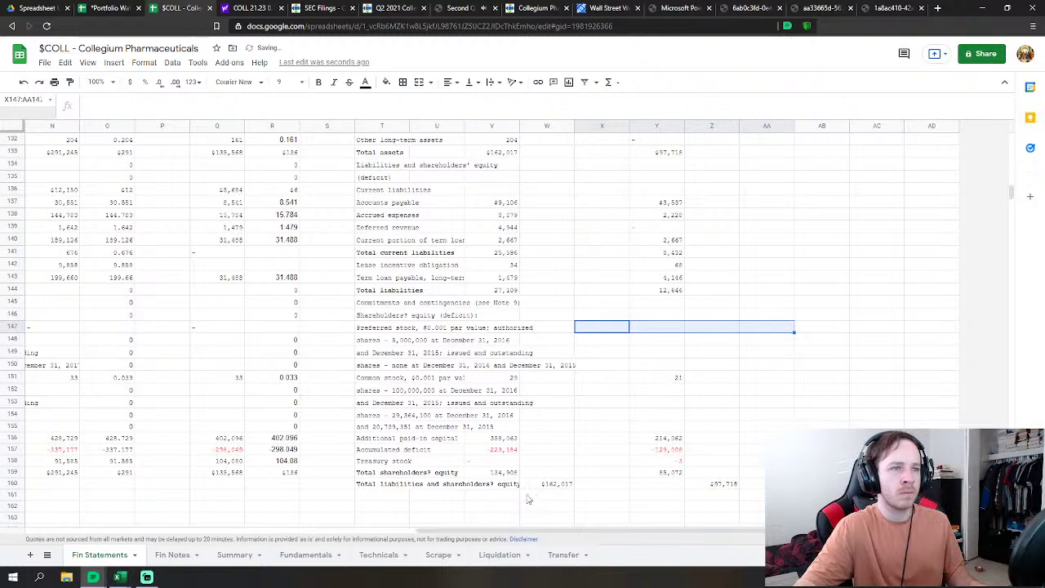
pyautogui.click(549, 487)
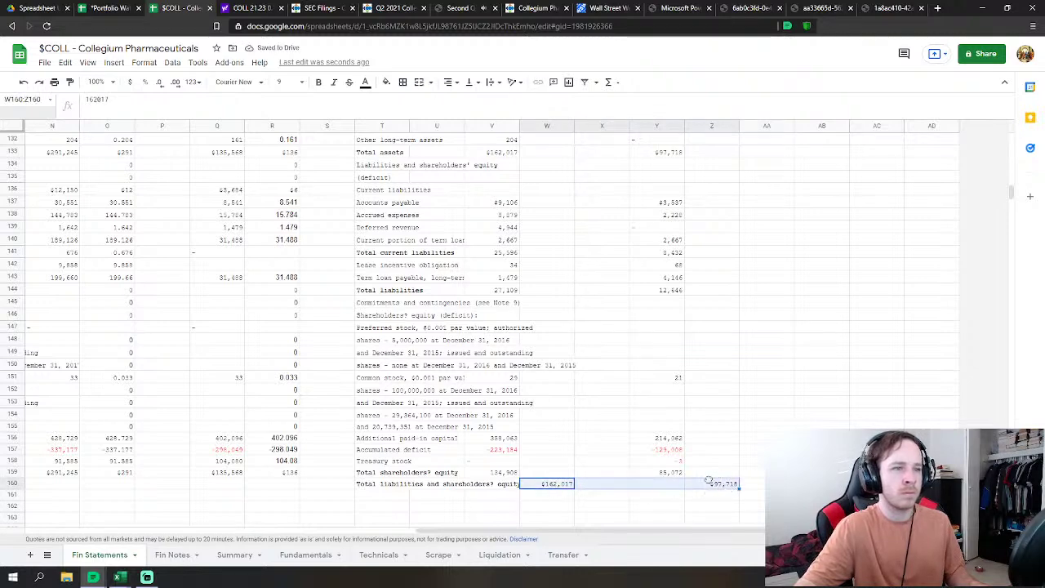
pyautogui.moveTo(682, 485); pyautogui.dragTo(681, 486)
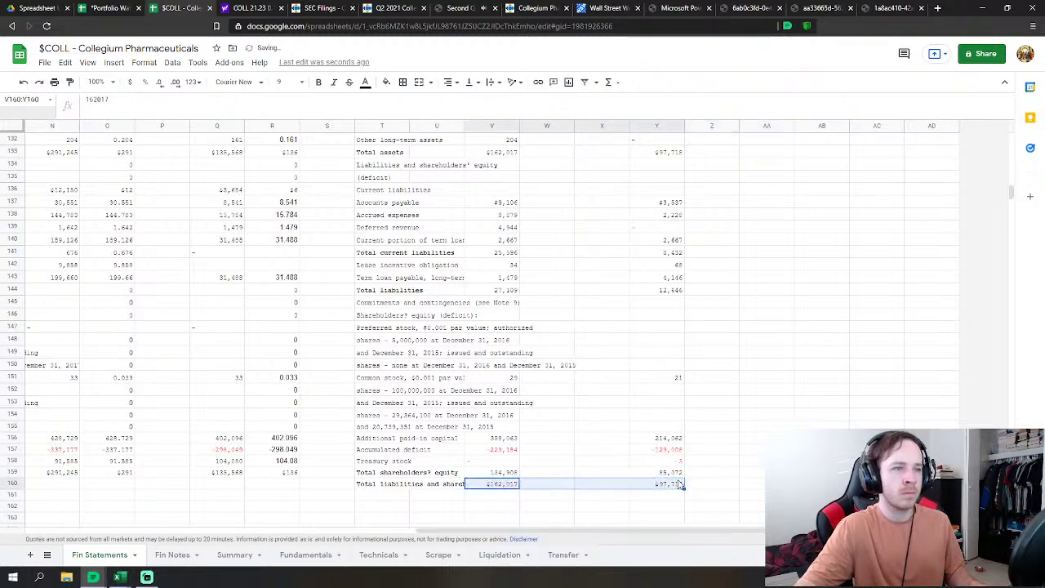
pyautogui.click(853, 403)
# Step: Clear the contents of column AB on the Fin Statements sheet from row 6 through row 162
pyautogui.moveTo(1013, 195); pyautogui.dragTo(1022, 103)
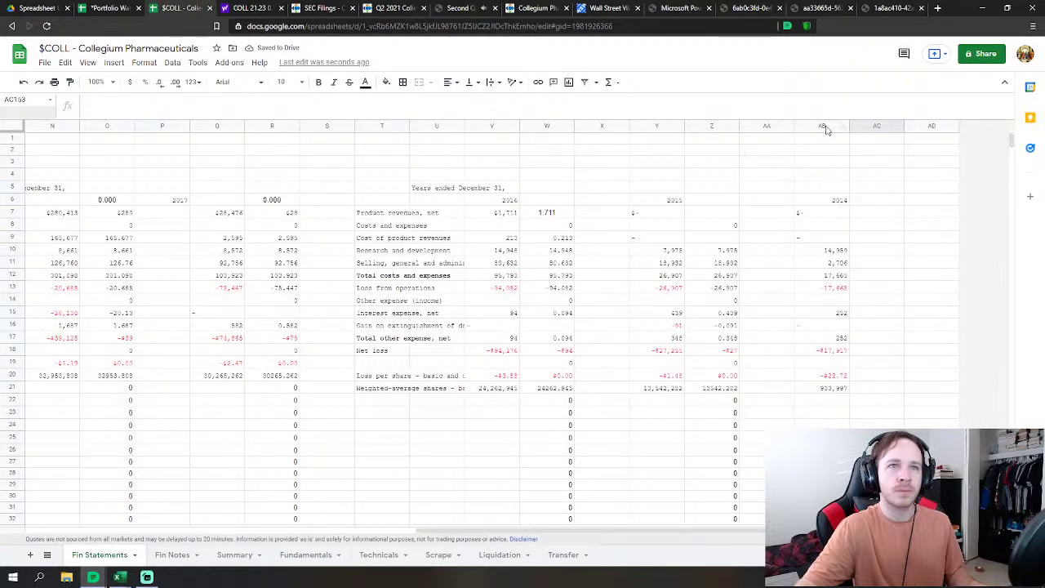
pyautogui.moveTo(837, 200); pyautogui.dragTo(823, 531)
pyautogui.press('Delete')
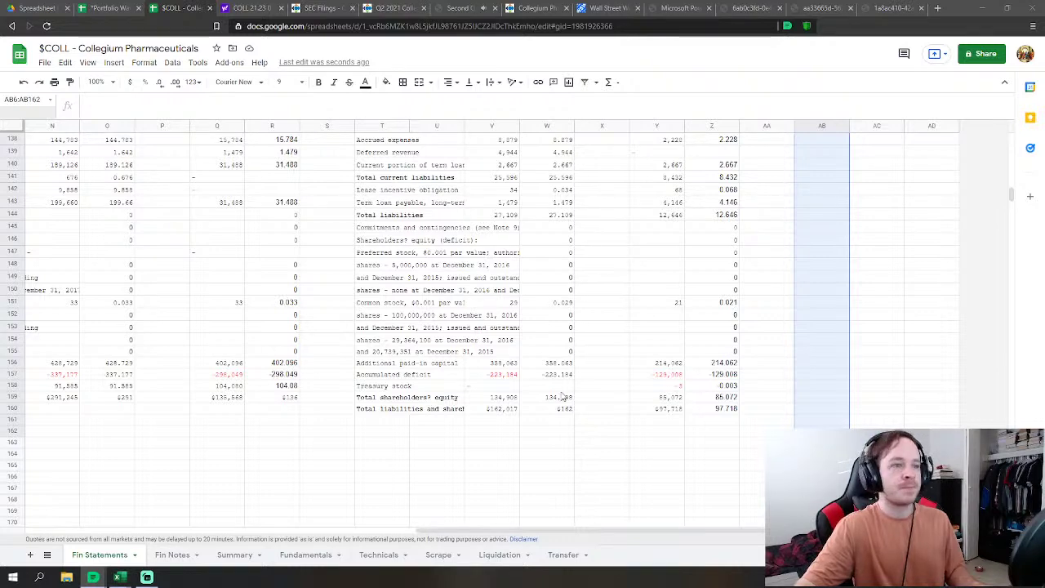
pyautogui.click(531, 431)
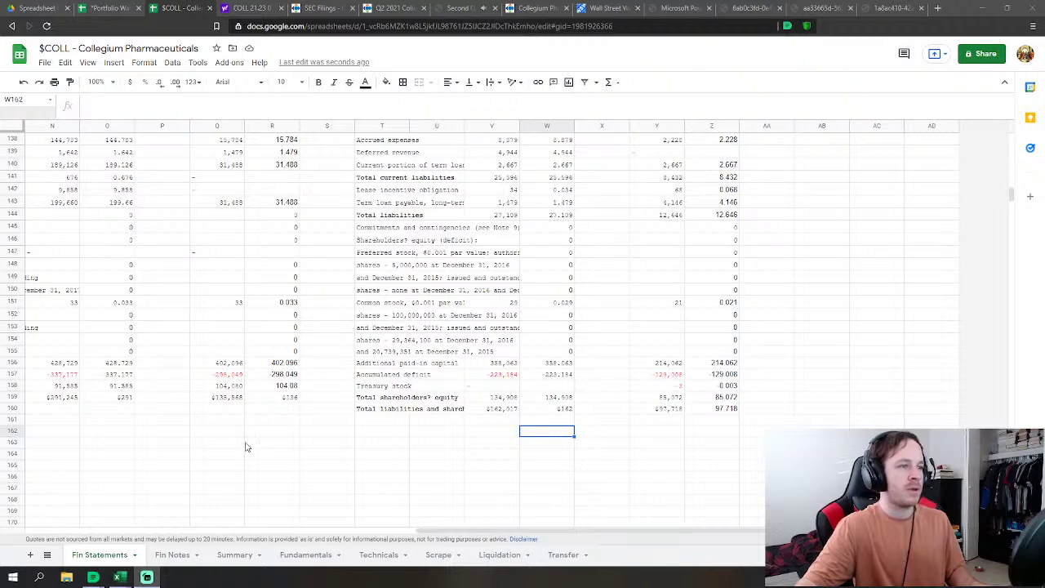
# Step: Look over the Fundamentals sheet's valuation and income statement rows across the fiscal years, including the Expected Revenue formula in H44
pyautogui.click(312, 555)
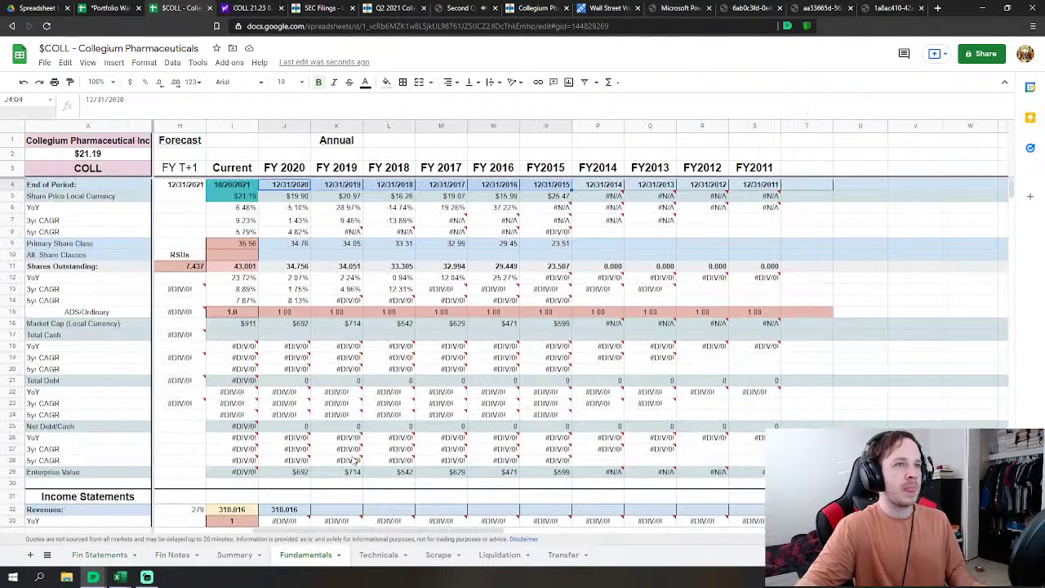
pyautogui.hscroll(1, 319, 474)
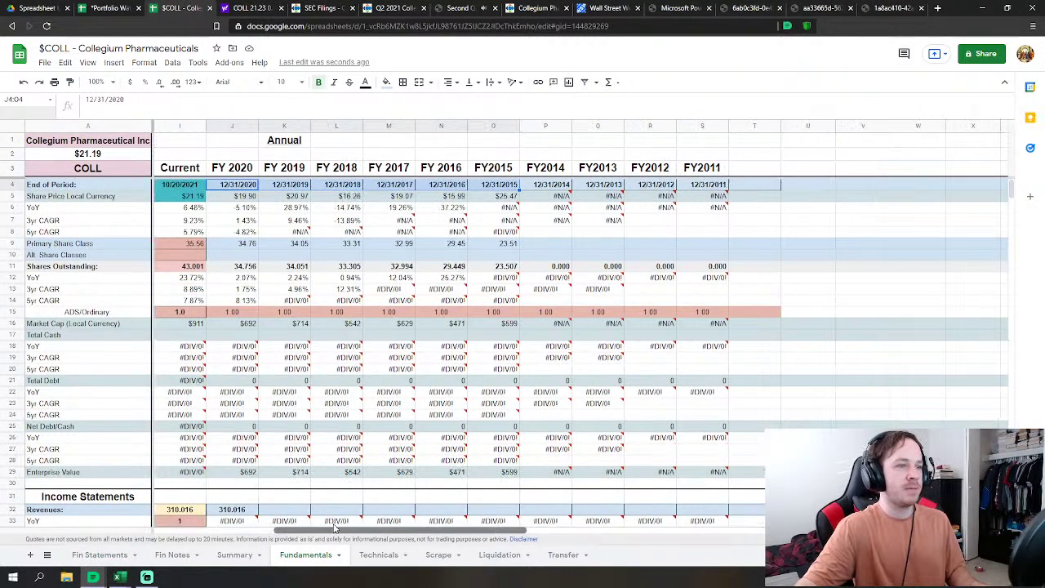
pyautogui.scroll(-2, 323, 470)
pyautogui.scroll(-5, 323, 470)
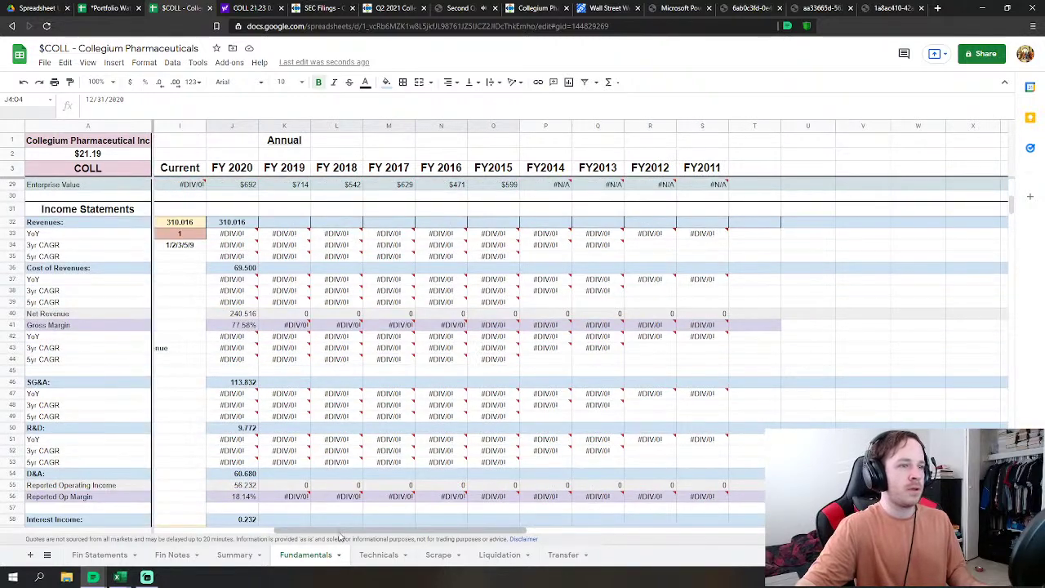
pyautogui.hscroll(-1, 320, 537)
pyautogui.hscroll(-1, 320, 537)
pyautogui.scroll(1, 398, 442)
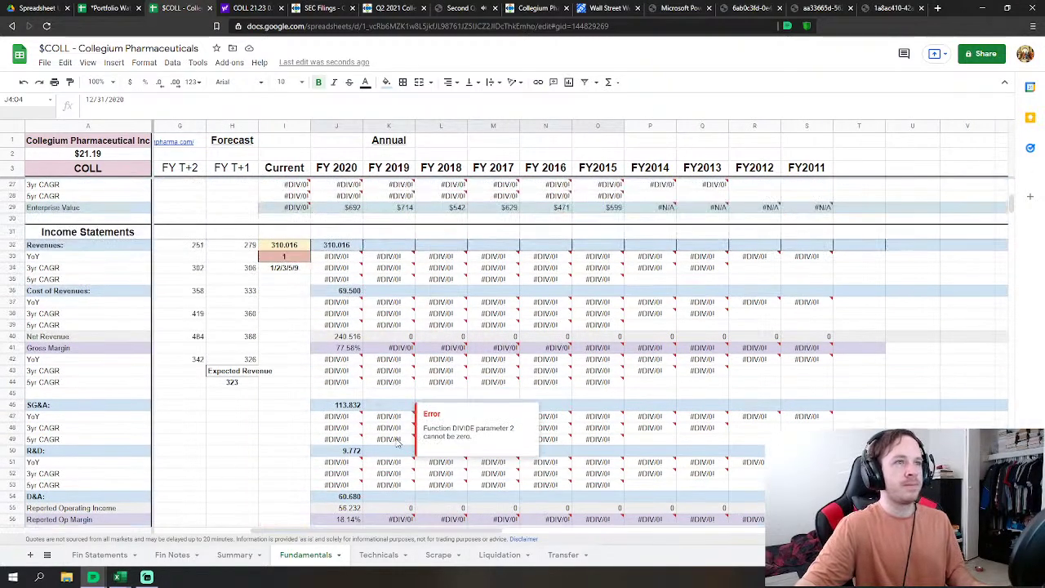
pyautogui.click(386, 235)
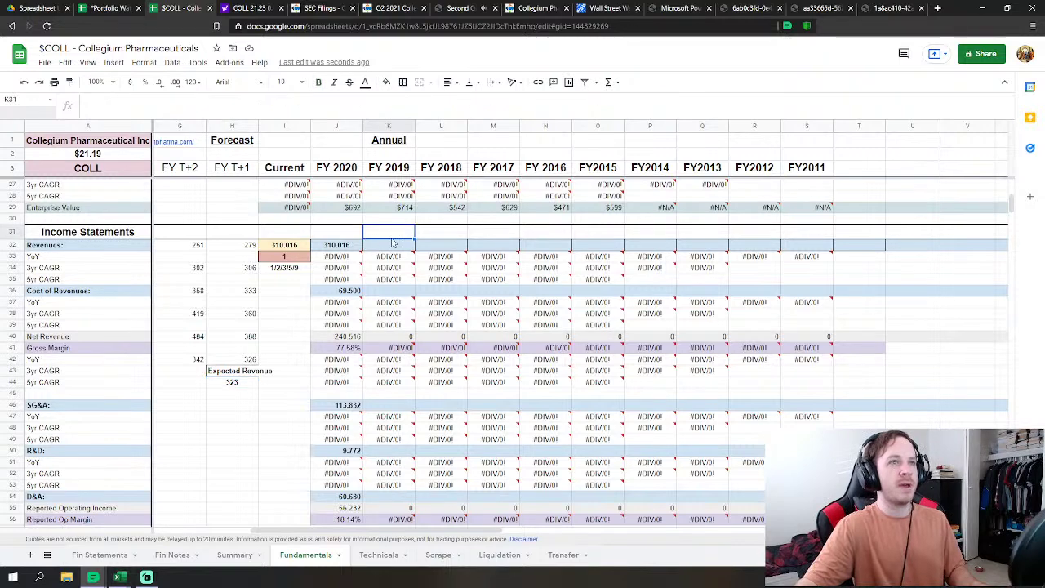
pyautogui.scroll(-2, 438, 275)
pyautogui.scroll(3, 439, 275)
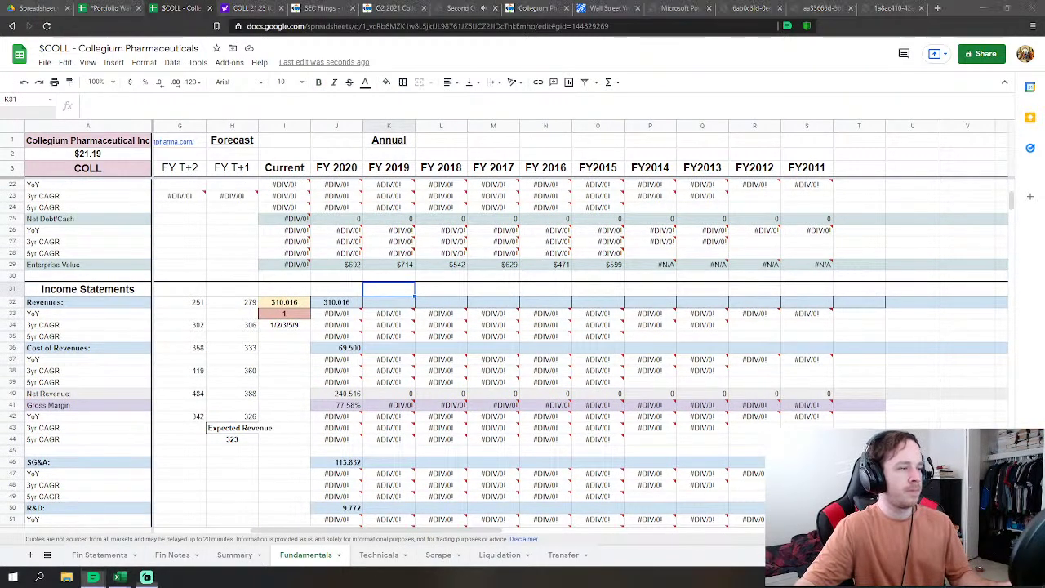
pyautogui.click(223, 441)
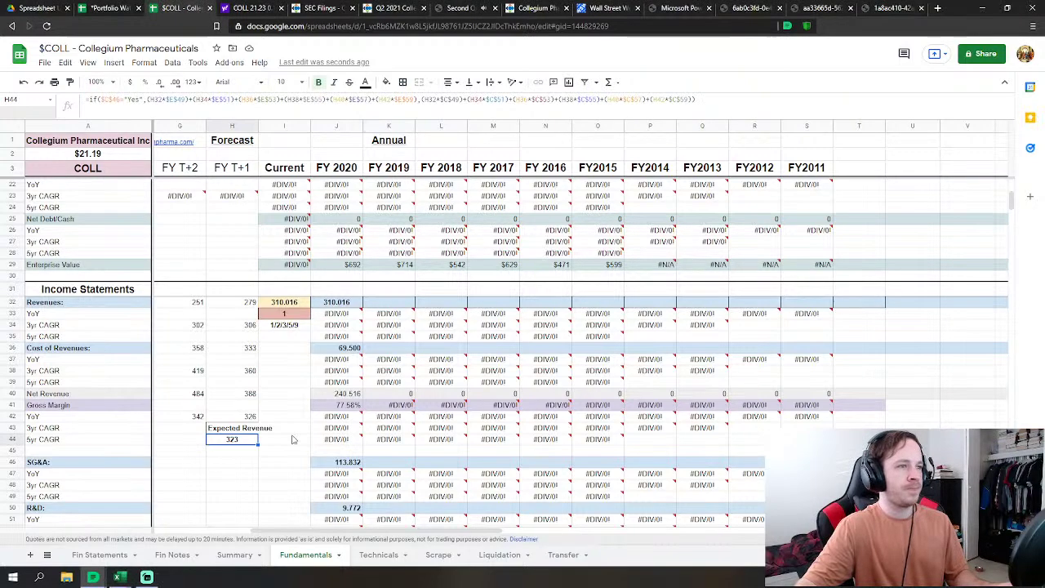
pyautogui.click(303, 486)
pyautogui.click(408, 305)
# Step: Set FY 2020 CF Depreciation & Amortization in J127 to the sum of Fin Statements cells F47 (amortization) and F48 (depreciation)
pyautogui.scroll(-10, 408, 306)
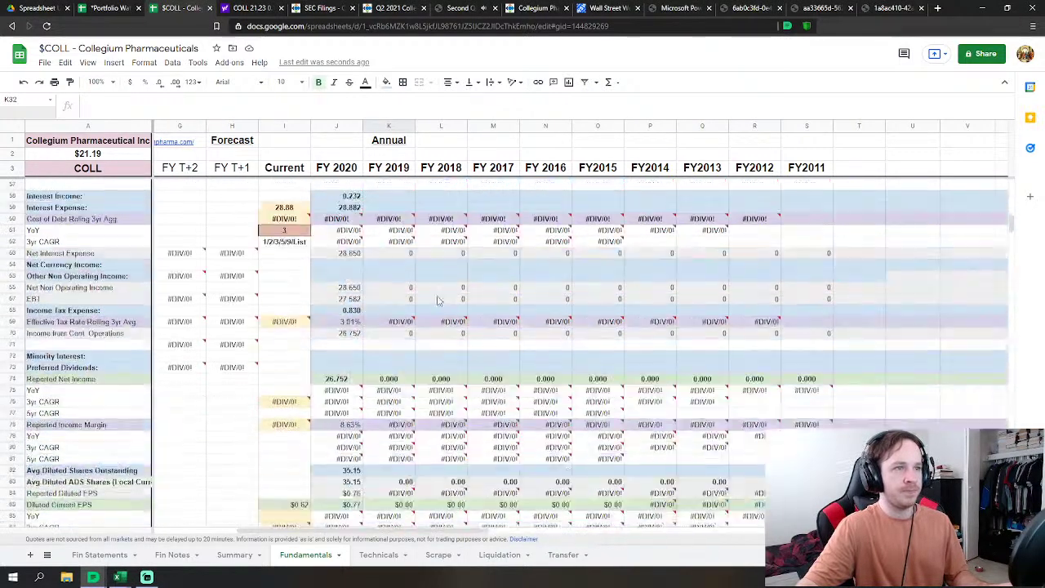
pyautogui.scroll(-12, 352, 335)
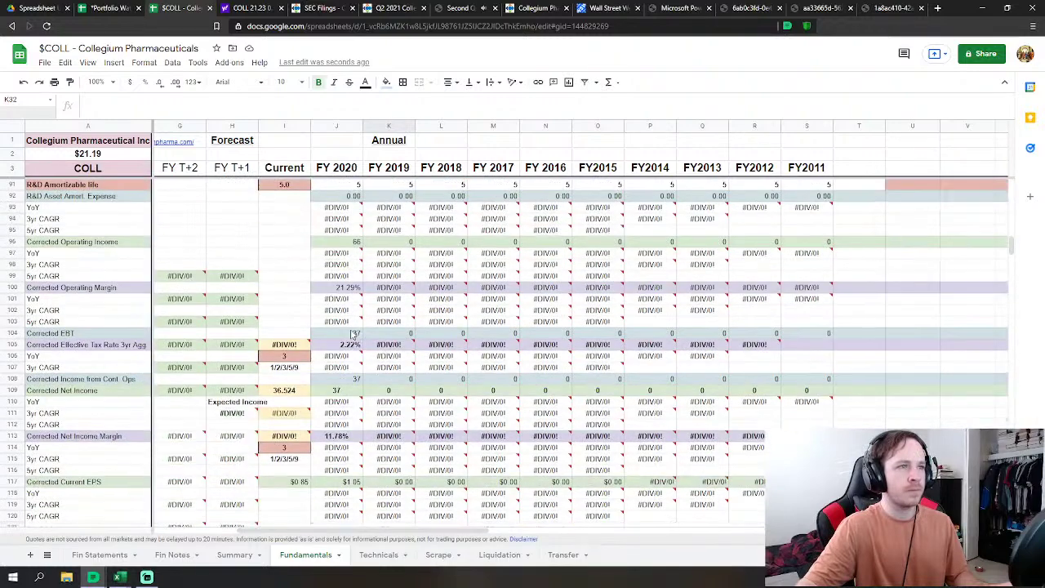
pyautogui.scroll(-1, 351, 335)
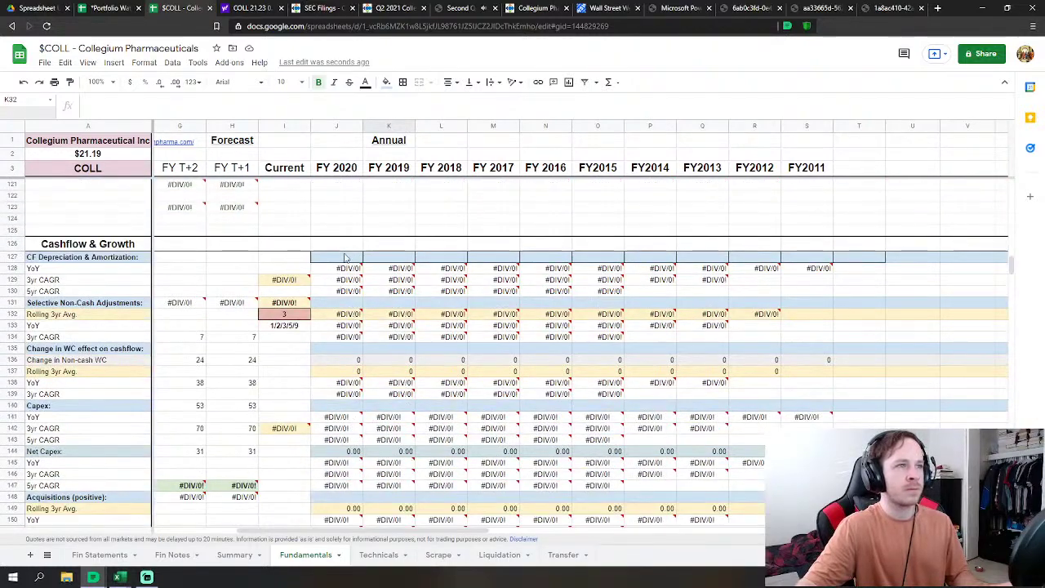
pyautogui.click(345, 258)
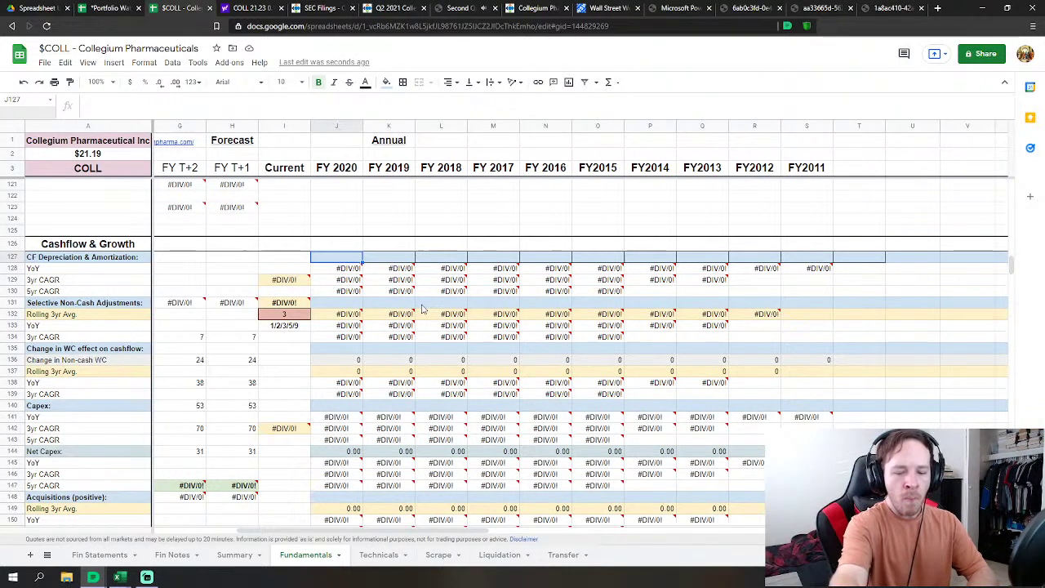
pyautogui.write('=')
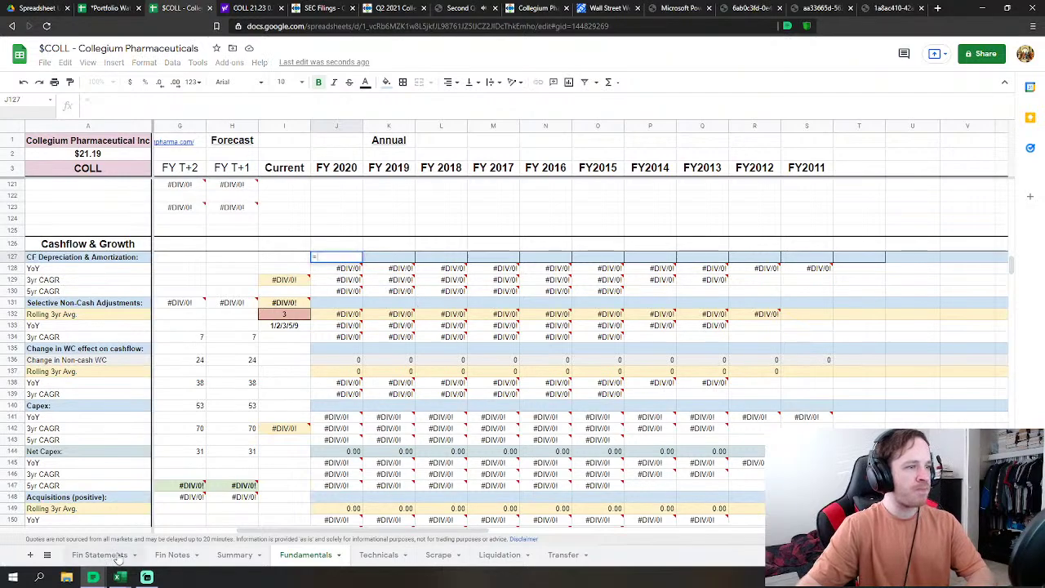
pyautogui.click(114, 556)
pyautogui.hscroll(-10, 316, 490)
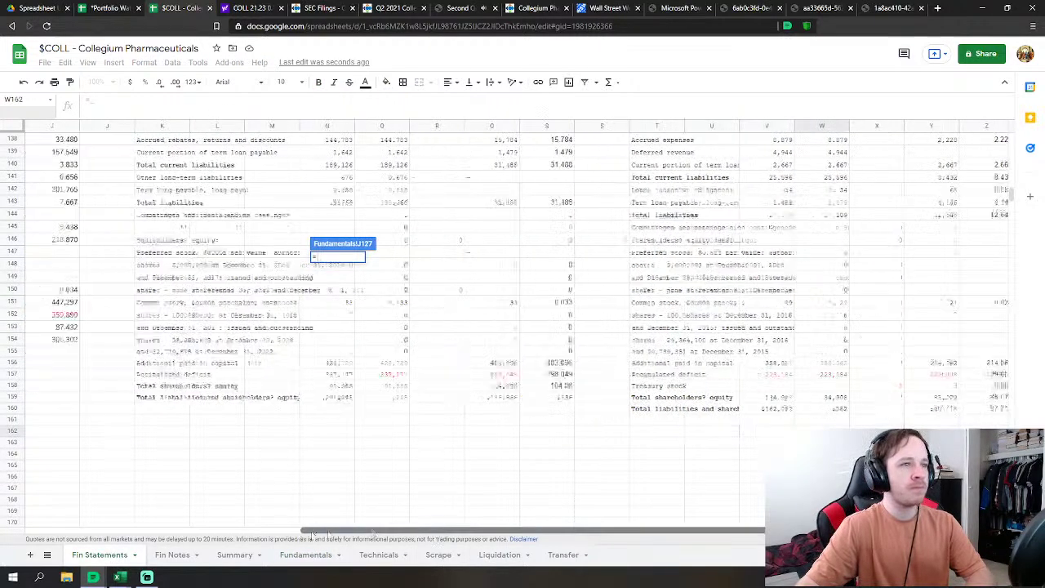
pyautogui.scroll(15, 206, 427)
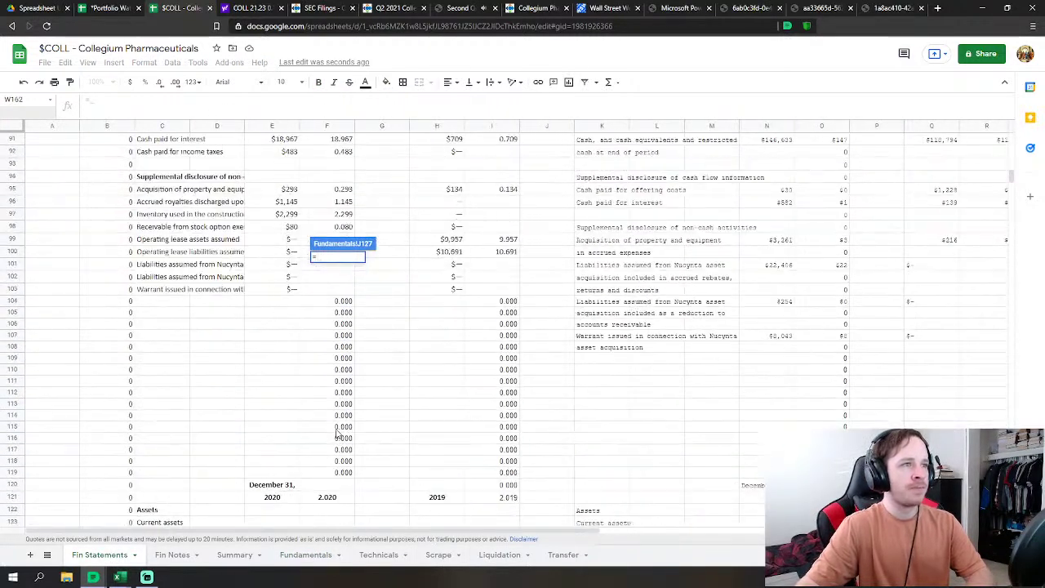
pyautogui.scroll(7, 337, 434)
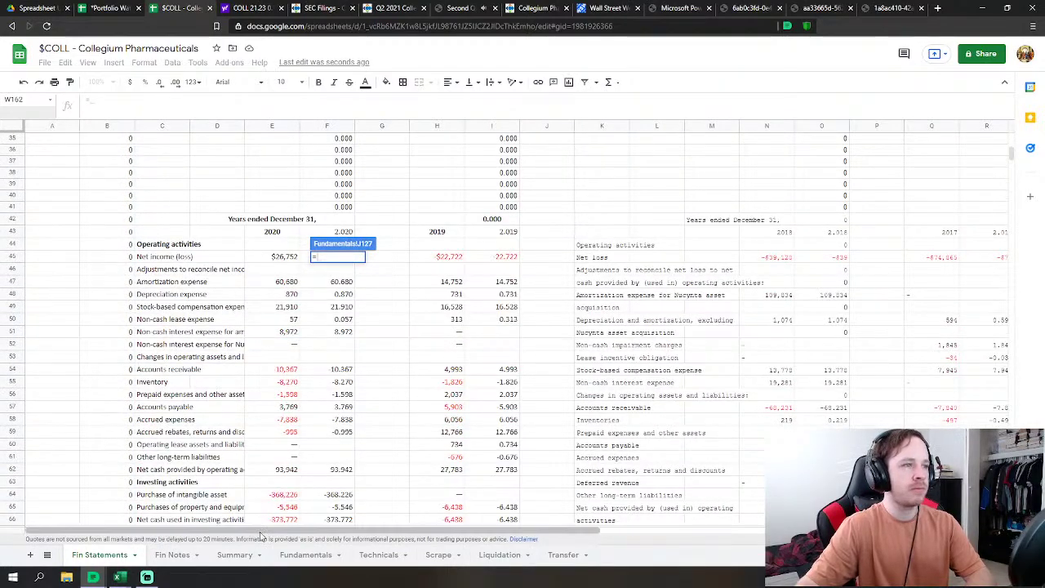
pyautogui.moveTo(289, 534); pyautogui.dragTo(338, 534)
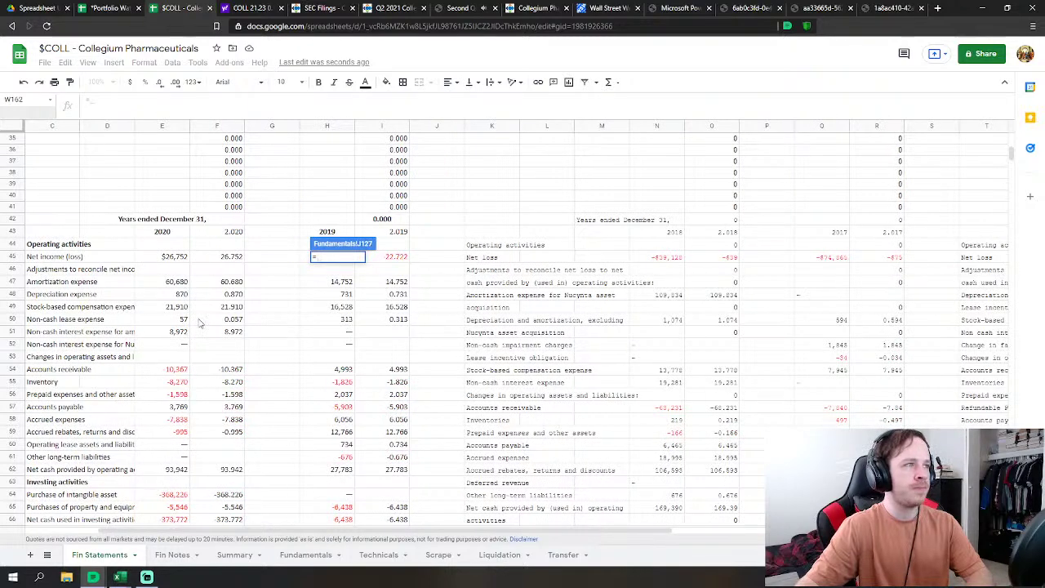
pyautogui.click(231, 282)
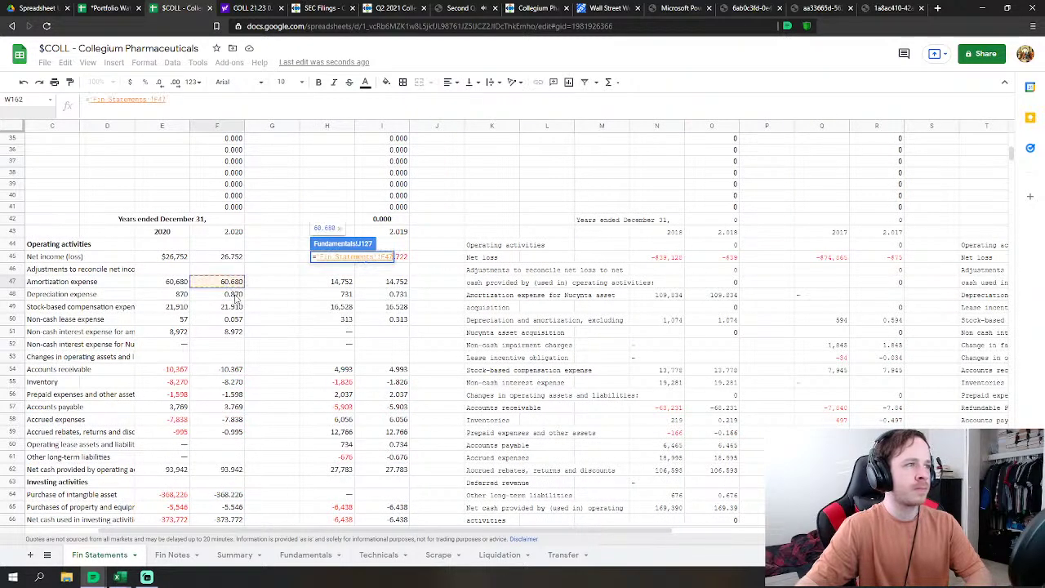
pyautogui.write('+')
pyautogui.click(236, 295)
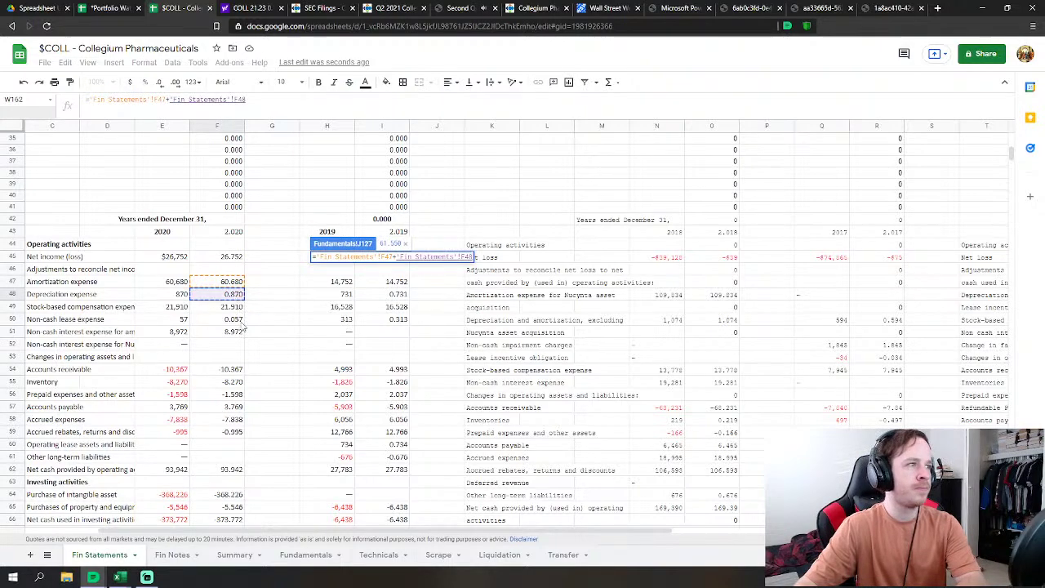
pyautogui.press('Return')
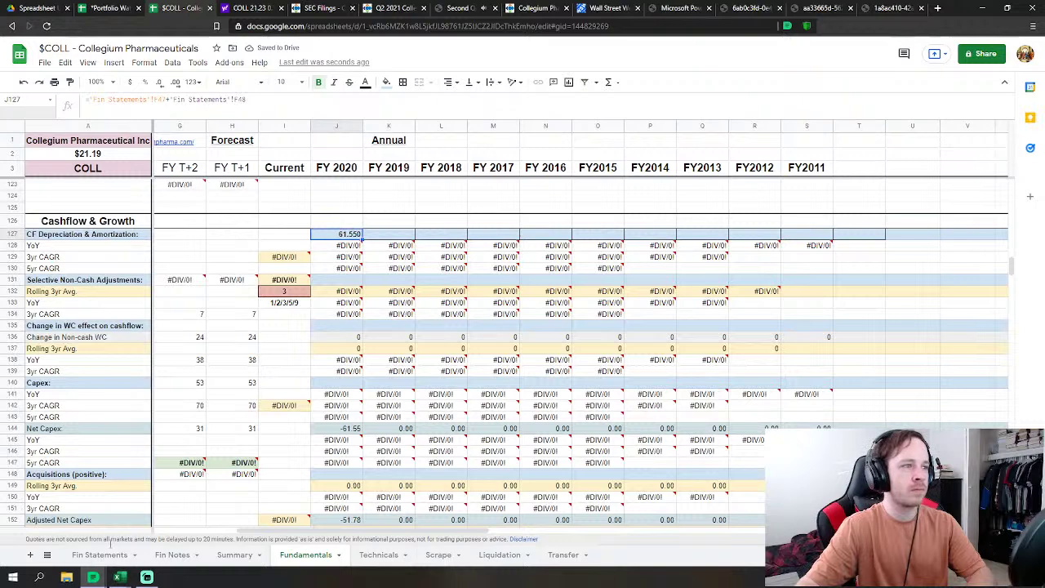
# Step: Check the non-cash expense labels in Fin Statements C50:C52 and set FY 2020 Selective Non-Cash Adjustments in Fundamentals J131 to 0
pyautogui.click(102, 559)
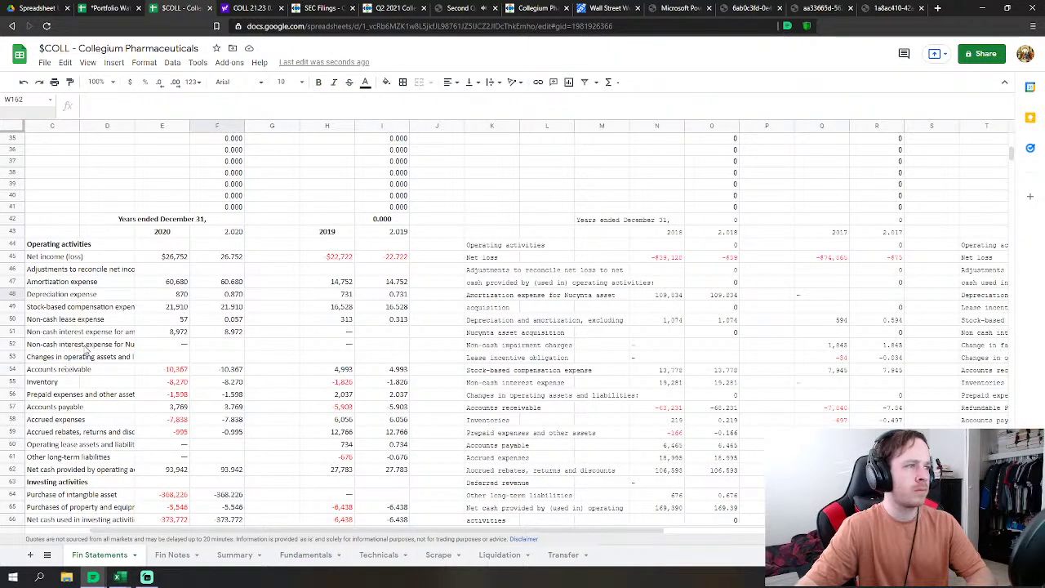
pyautogui.click(64, 345)
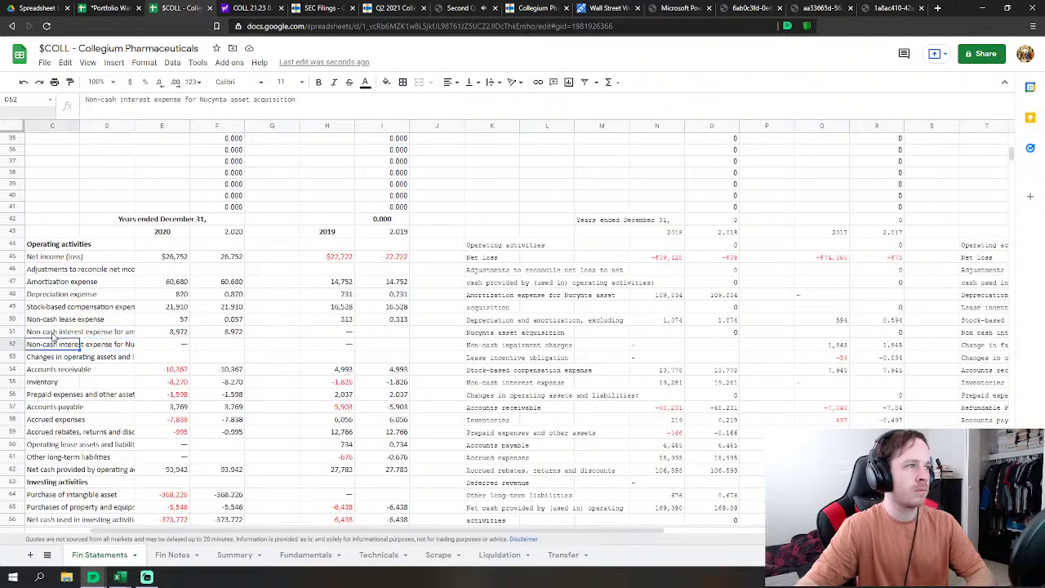
pyautogui.click(54, 332)
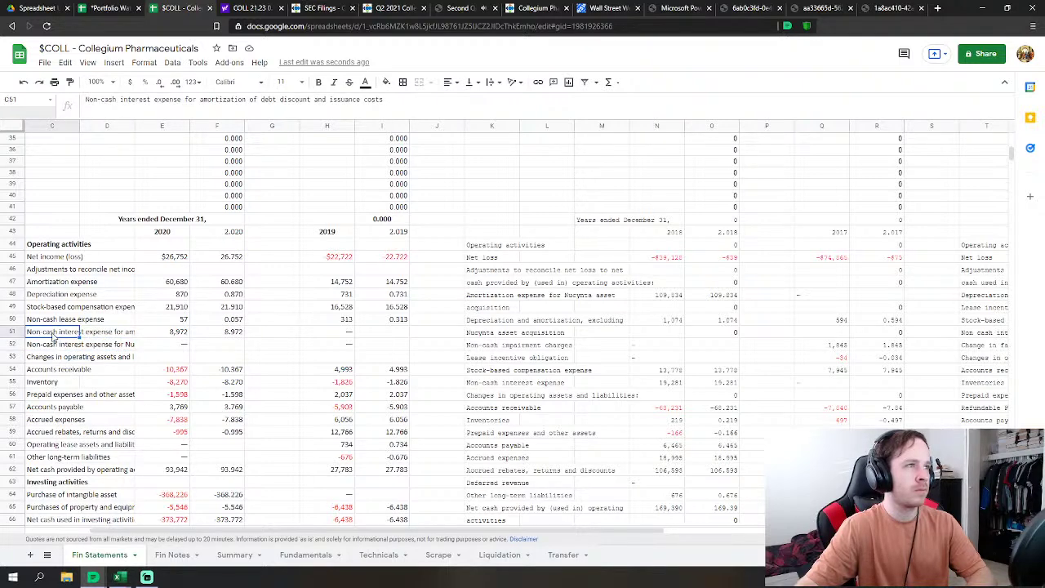
pyautogui.click(53, 320)
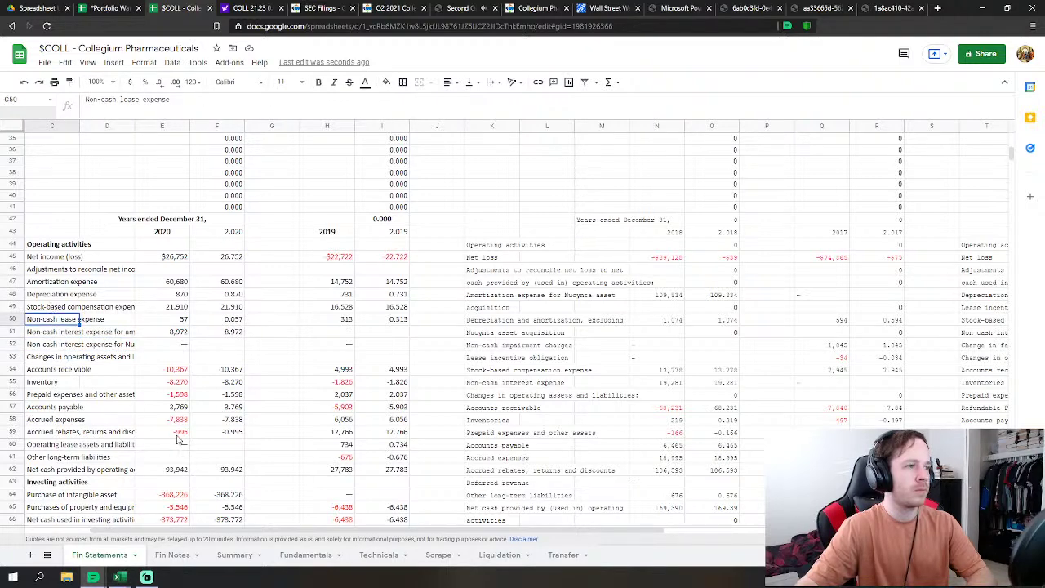
pyautogui.click(298, 556)
pyautogui.click(356, 281)
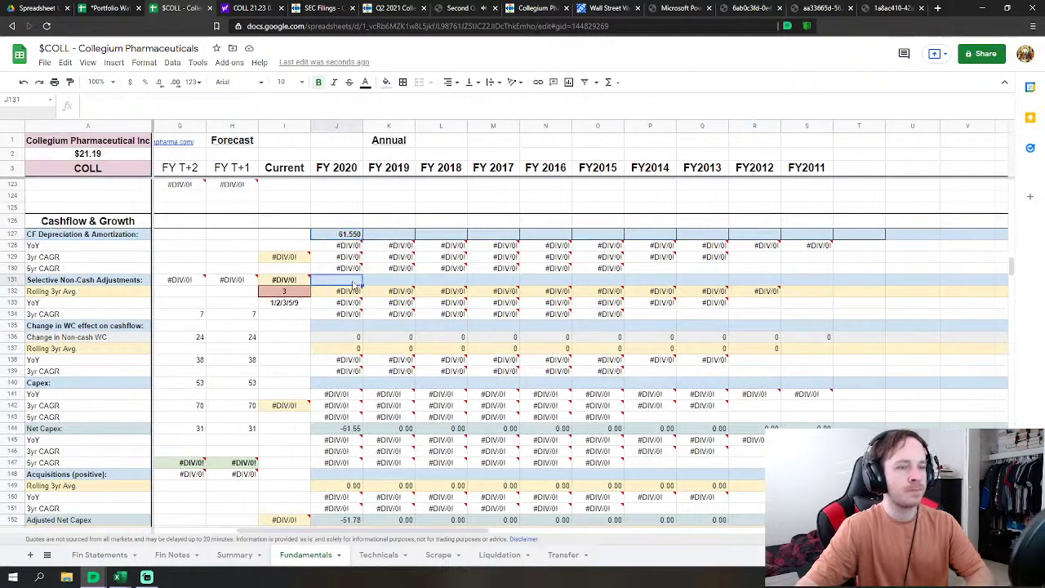
pyautogui.write('0')
pyautogui.press('Return')
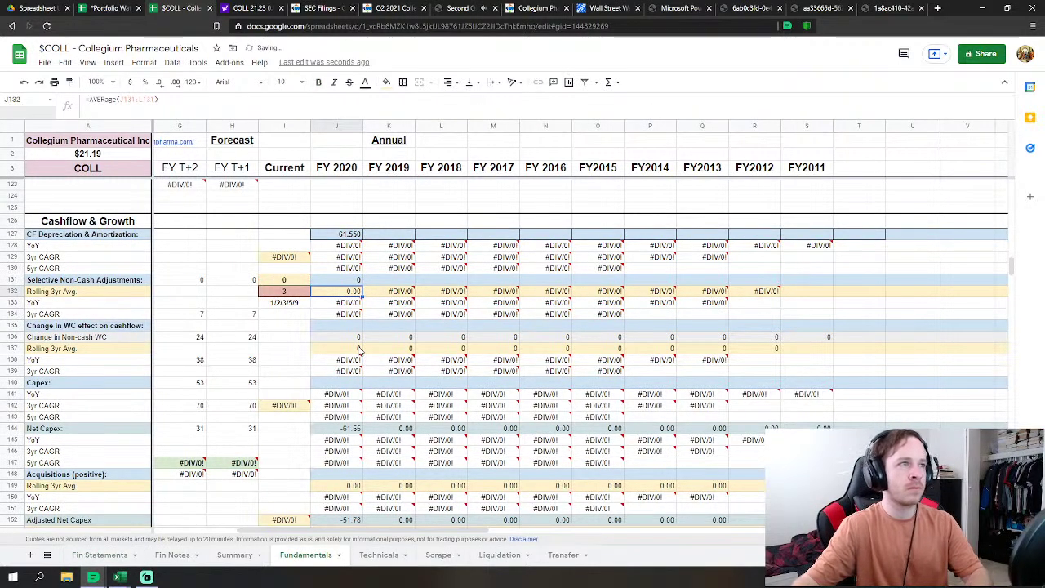
# Step: Set FY 2020 Change in WC effect on cashflow in J135 to the SUM of Fin Statements F54:F59
pyautogui.press('Down')
pyautogui.press('Down')
pyautogui.press('Down')
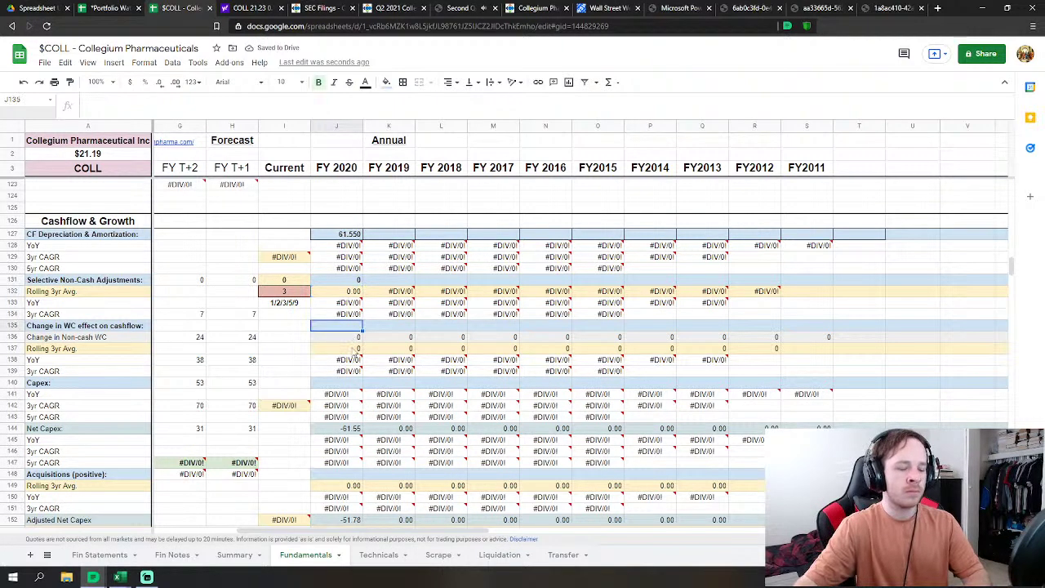
pyautogui.write('=SUM(')
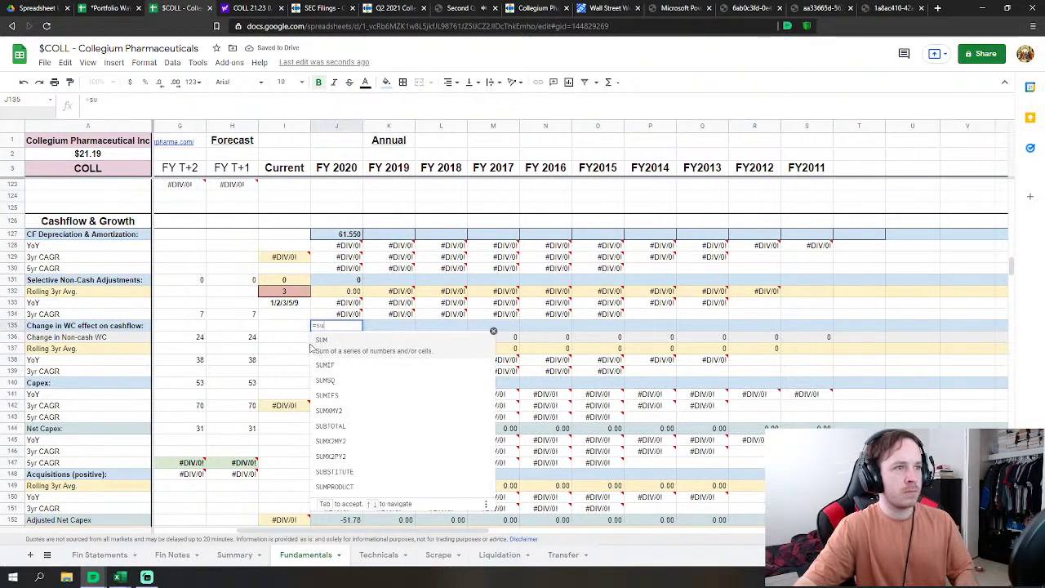
pyautogui.click(102, 555)
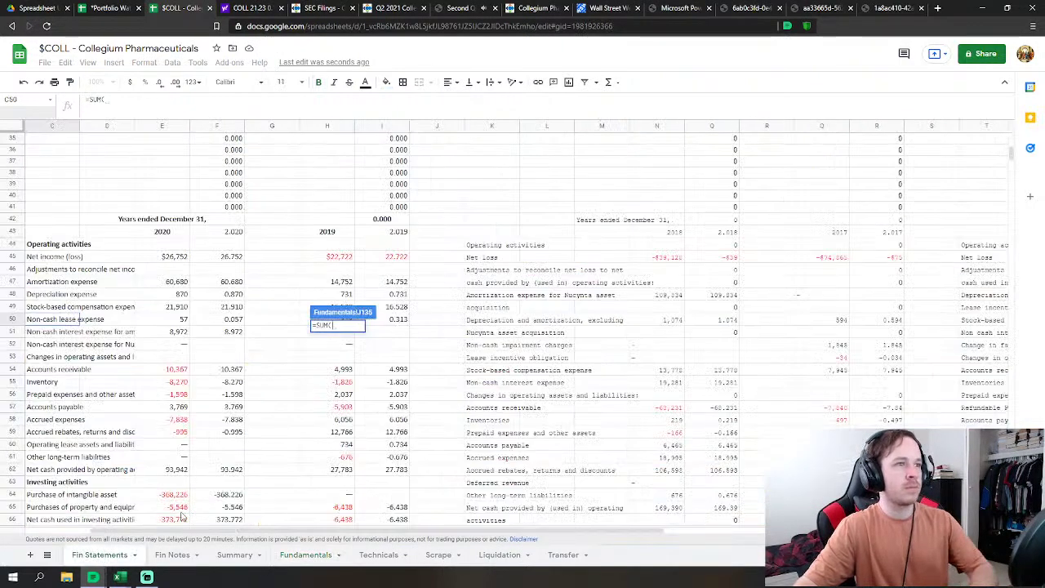
pyautogui.moveTo(221, 372); pyautogui.dragTo(234, 433)
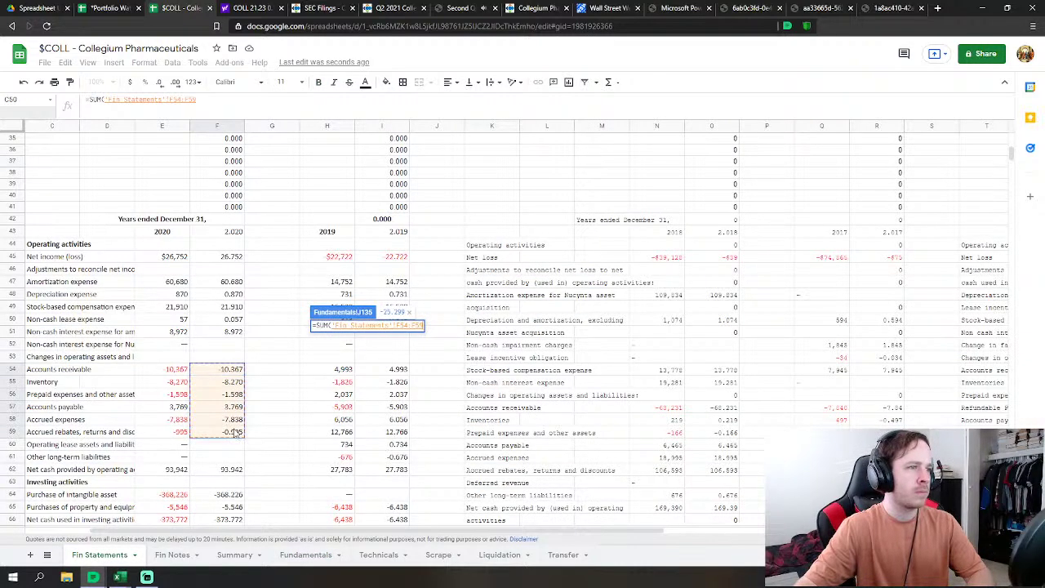
pyautogui.press('Return')
# Step: Set FY 2020 Capex in J140 to the negated purchases of intangible assets and property, minus Fin Statements F64 minus F65
pyautogui.scroll(-3, 349, 298)
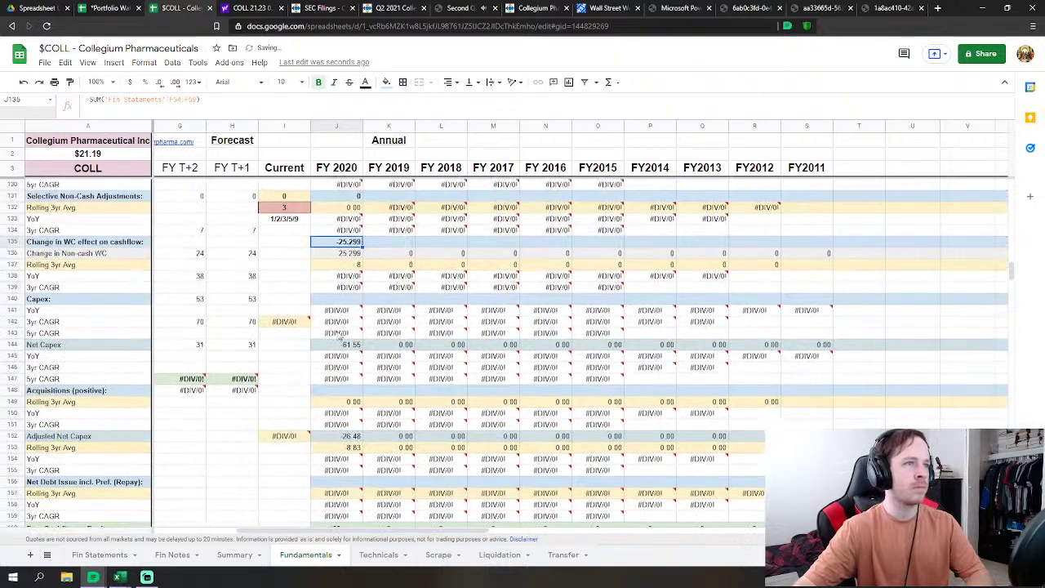
pyautogui.click(348, 298)
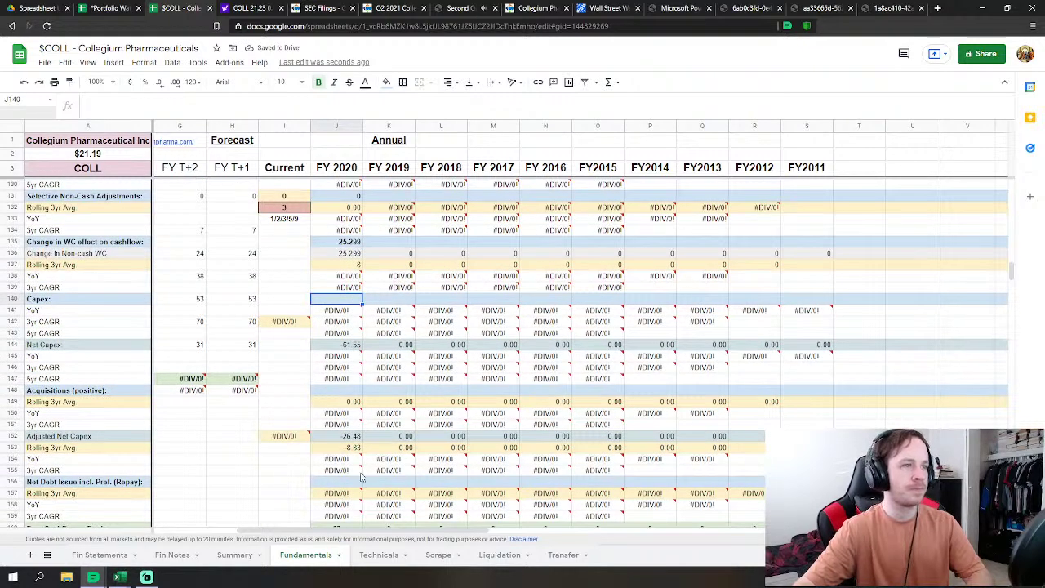
pyautogui.write('=')
pyautogui.click(99, 555)
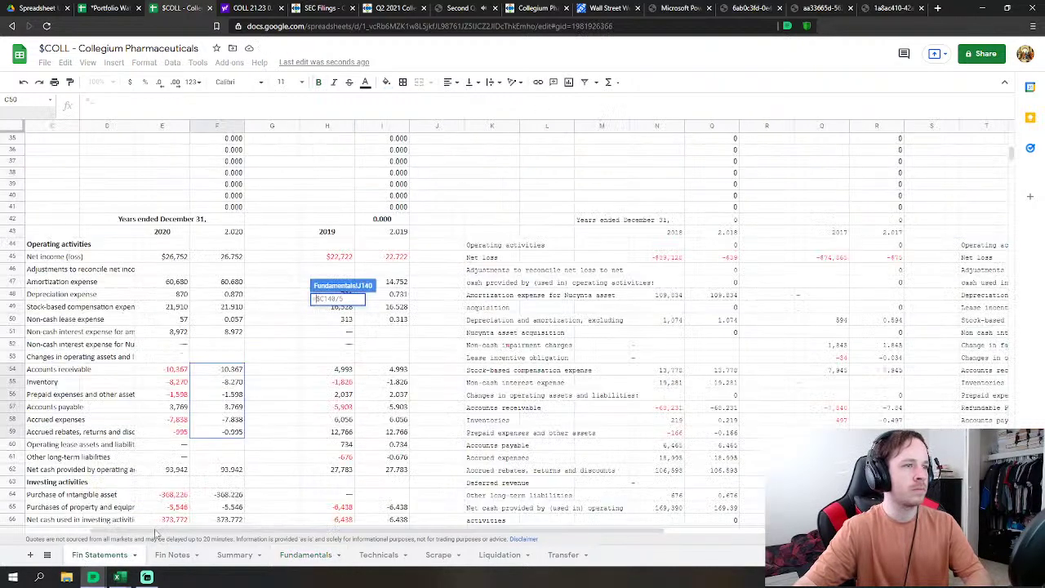
pyautogui.scroll(-3, 242, 431)
pyautogui.click(229, 415)
pyautogui.write('-')
pyautogui.click(234, 427)
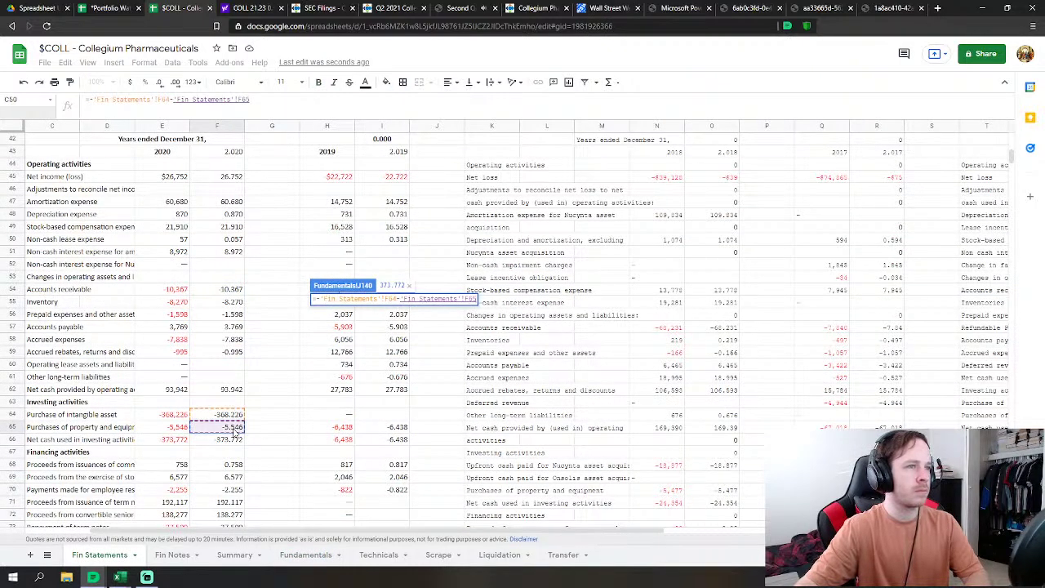
pyautogui.press('Return')
# Step: Set FY 2020 Net Debt Issue in J156 to the sum of Fin Statements cells F68, F69, F71, F72, F73 and F74
pyautogui.scroll(-1, 350, 384)
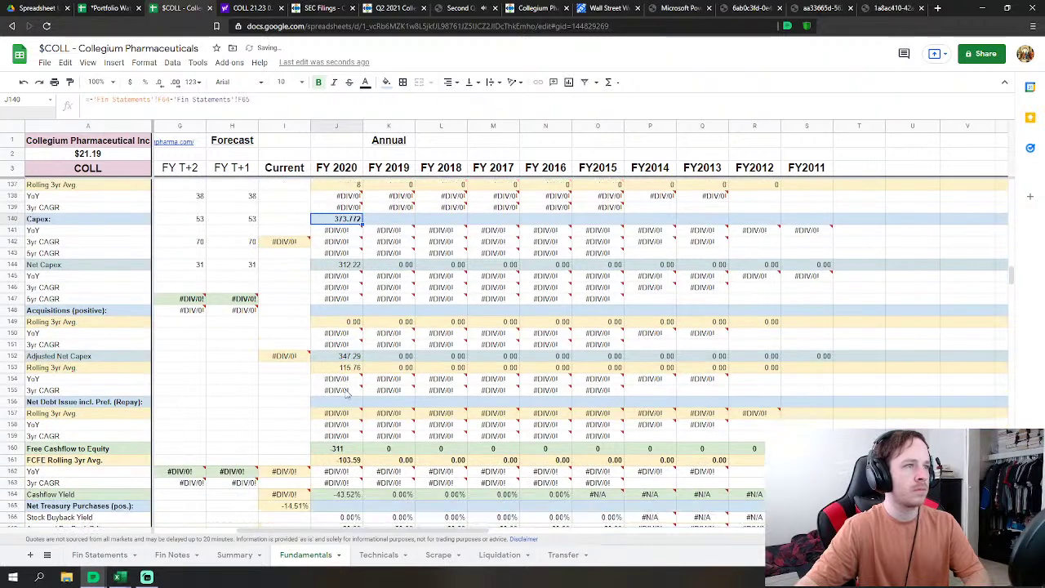
pyautogui.click(251, 369)
pyautogui.scroll(-2, 390, 338)
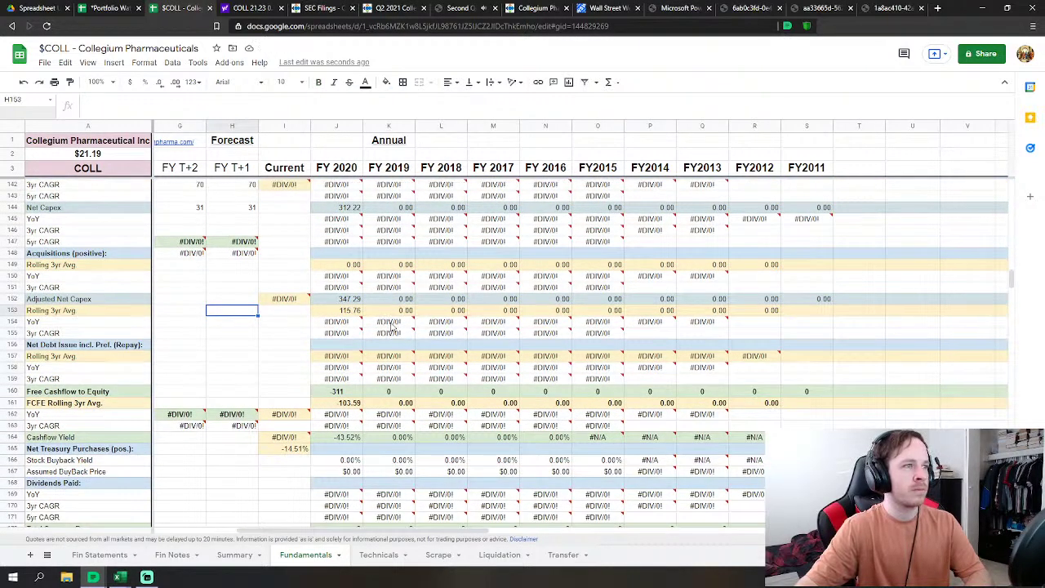
pyautogui.click(356, 344)
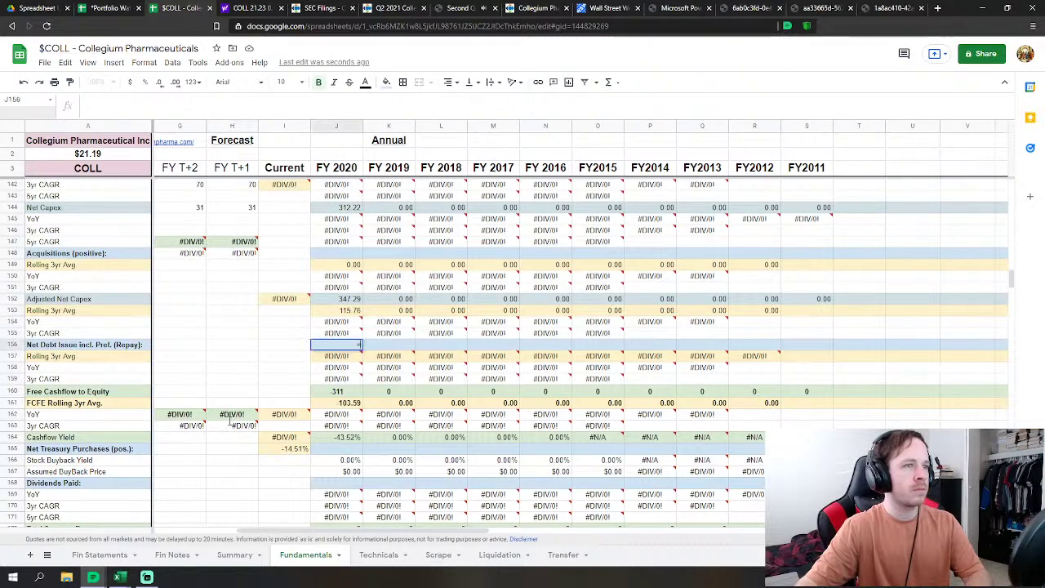
pyautogui.write('=')
pyautogui.click(99, 555)
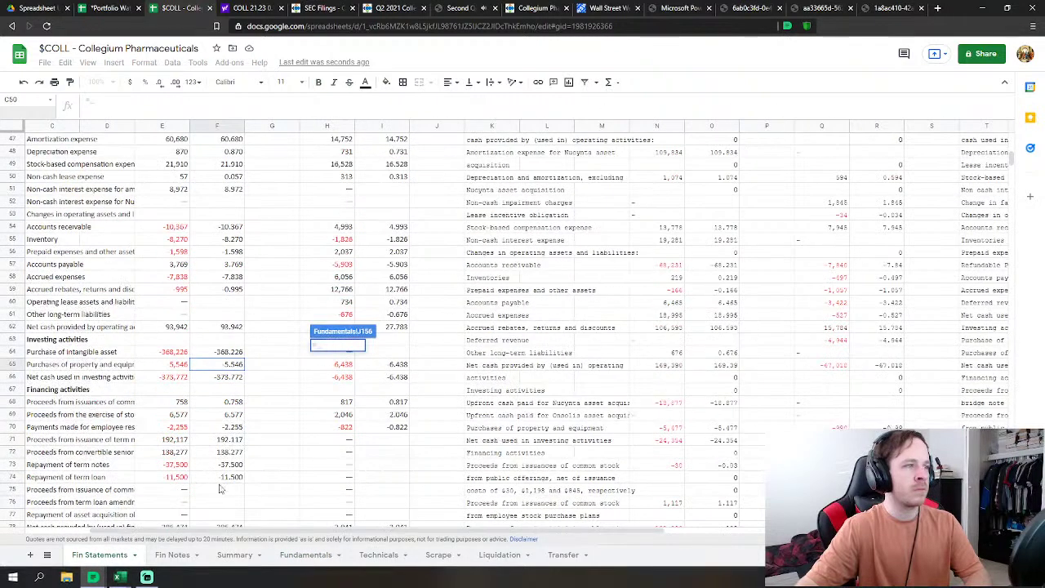
pyautogui.click(221, 403)
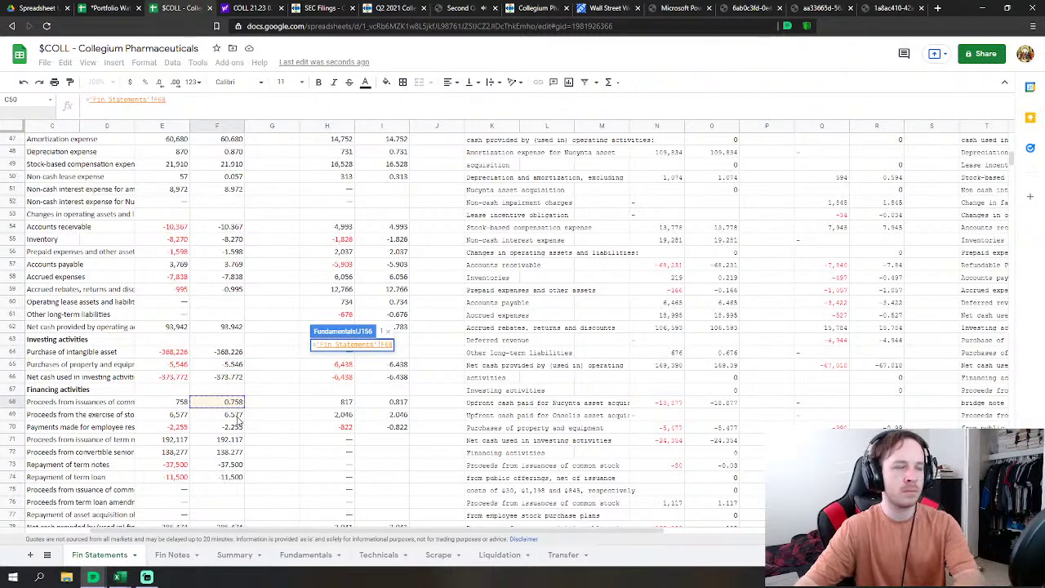
pyautogui.write('+')
pyautogui.click(241, 416)
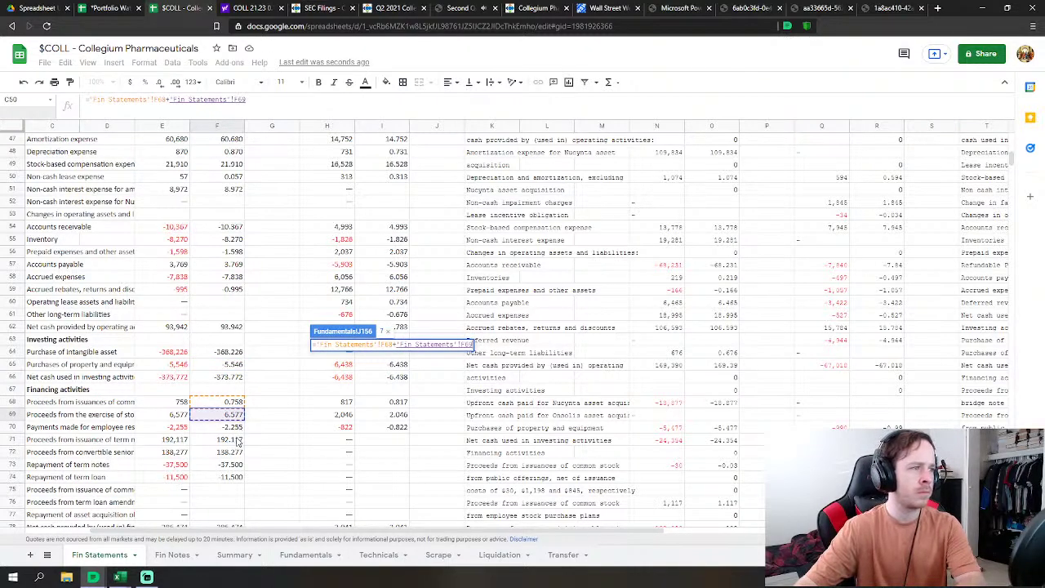
pyautogui.write('+')
pyautogui.click(238, 441)
pyautogui.write("+'Fin Statements'!F71")
pyautogui.click(234, 452)
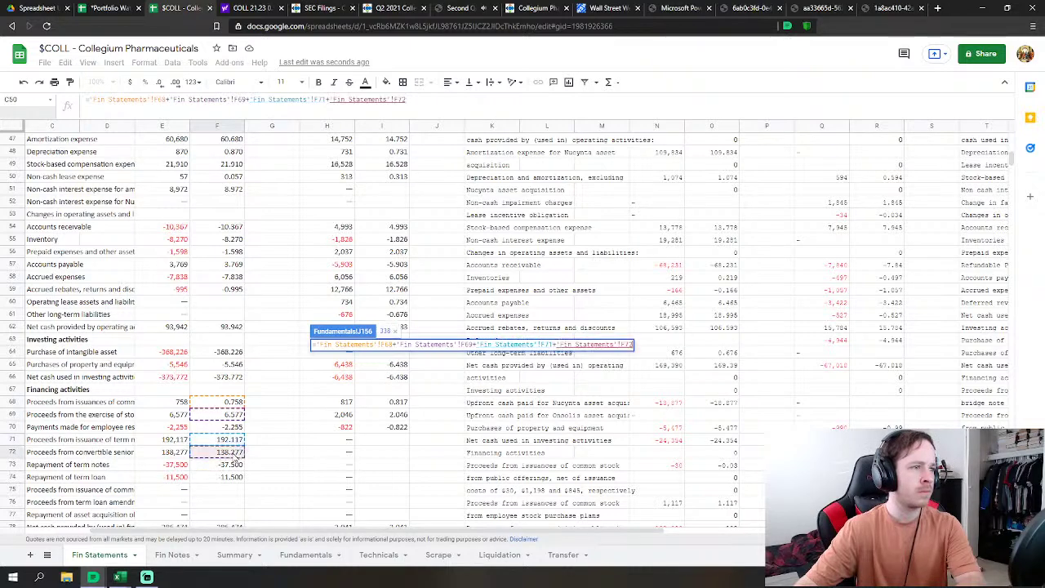
pyautogui.write('+')
pyautogui.click(240, 465)
pyautogui.write("+'Fin Statements'!F73")
pyautogui.click(232, 478)
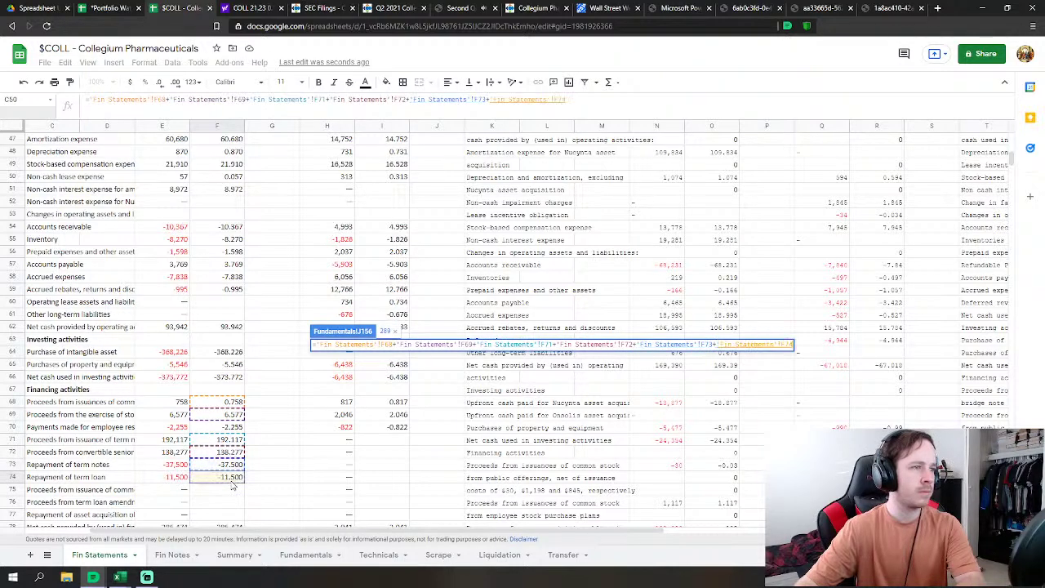
pyautogui.scroll(-2, 243, 451)
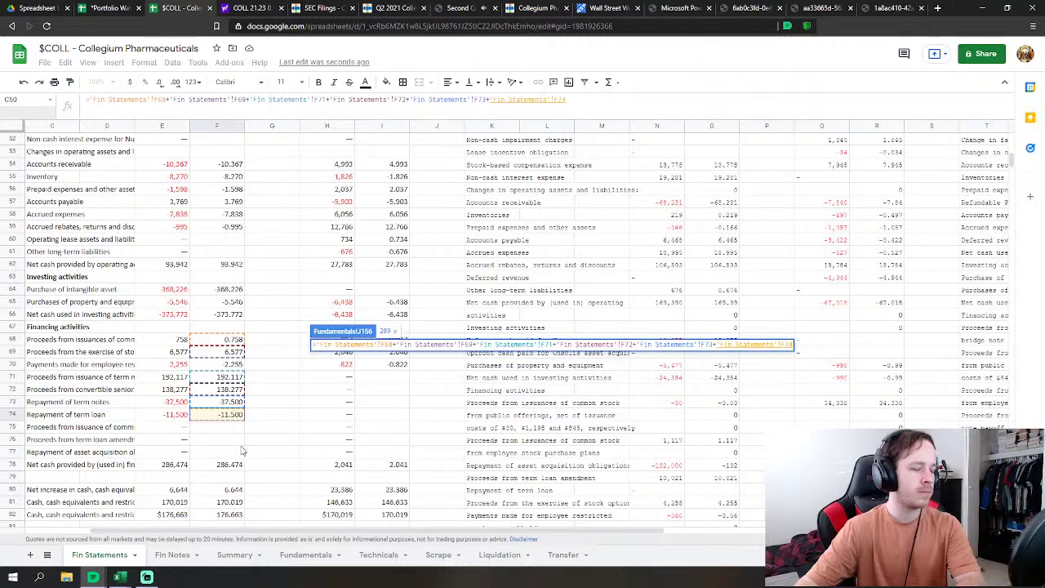
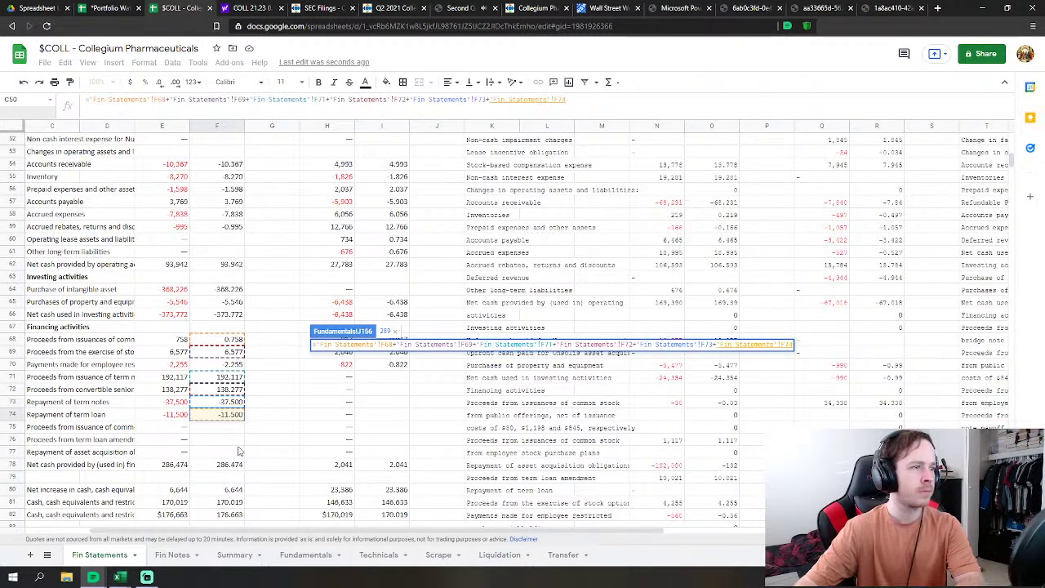
pyautogui.press('Return')
pyautogui.scroll(-2, 335, 402)
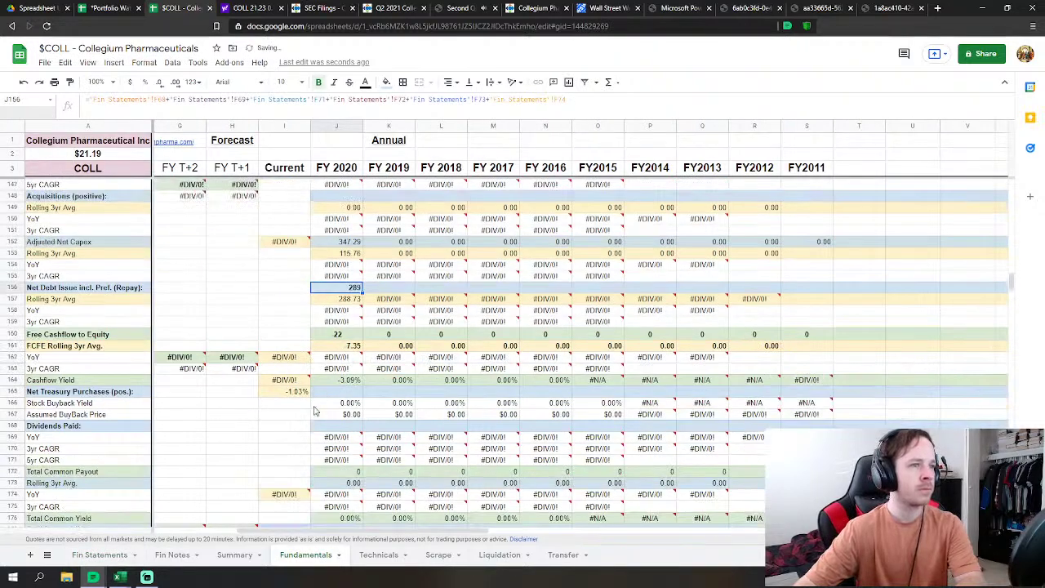
pyautogui.click(347, 394)
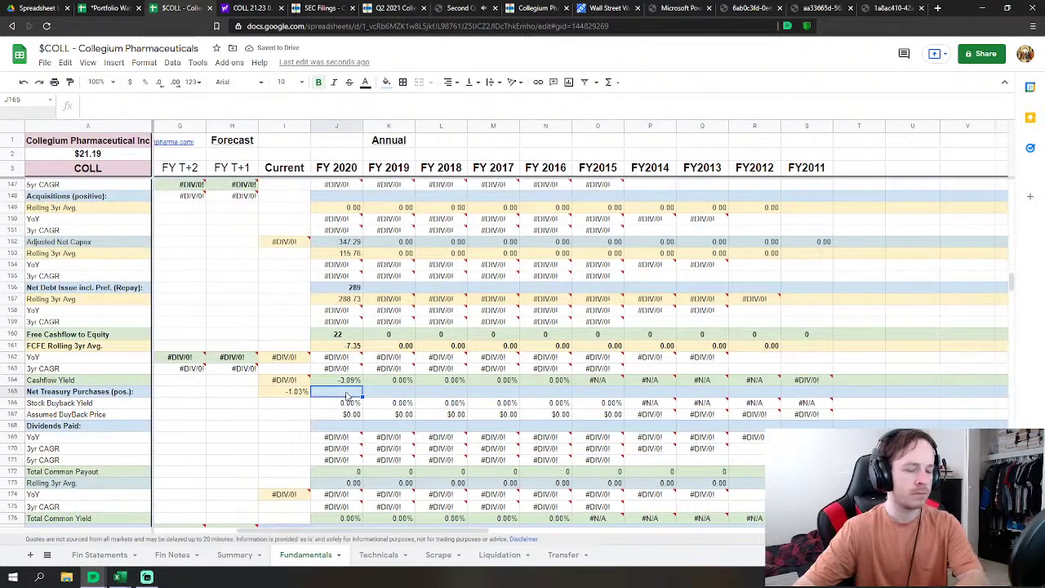
pyautogui.write('=AVERAGE(K164:M164')
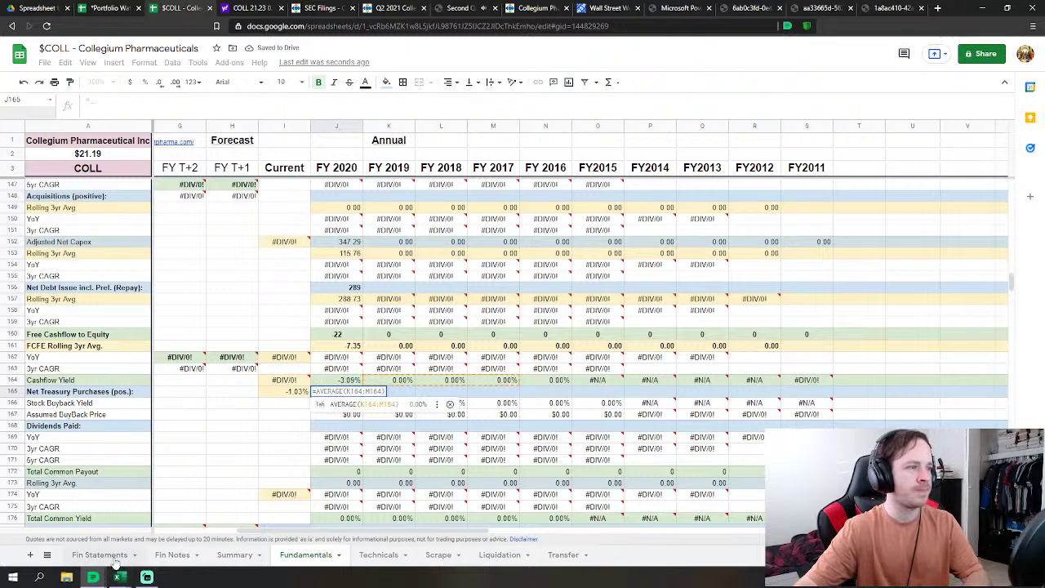
pyautogui.click(106, 556)
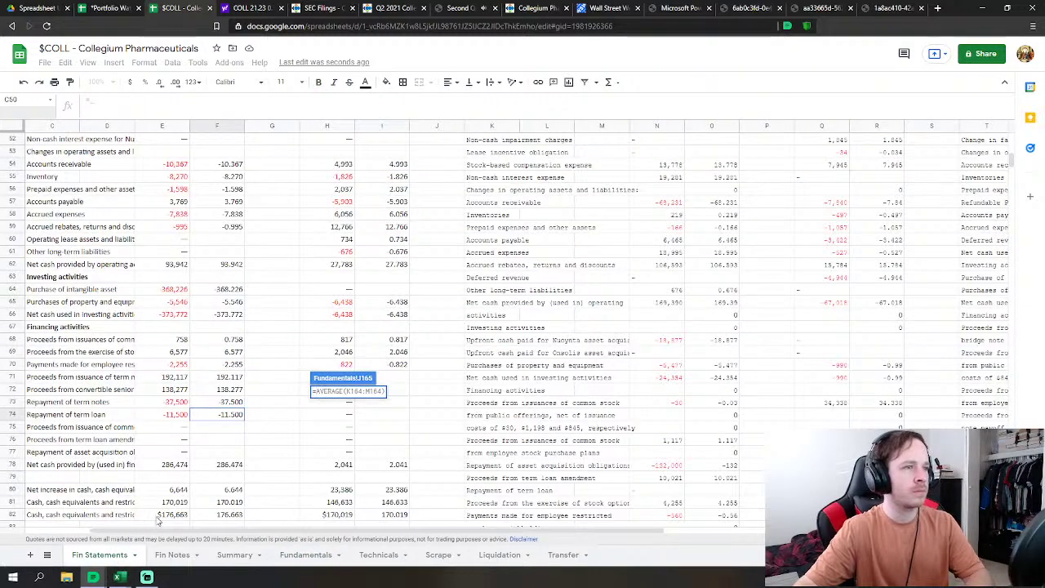
pyautogui.press('Escape')
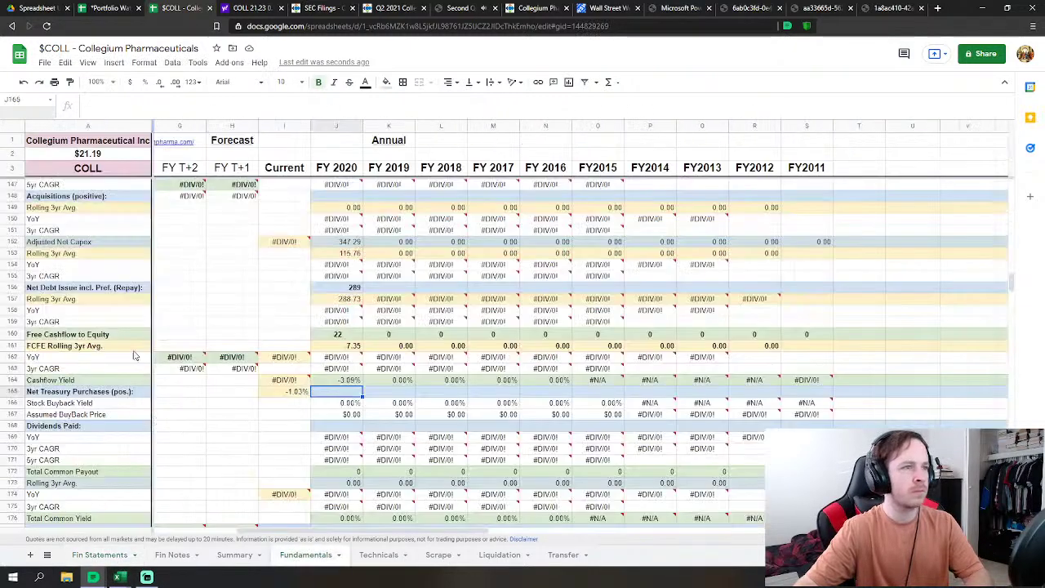
pyautogui.click(24, 84)
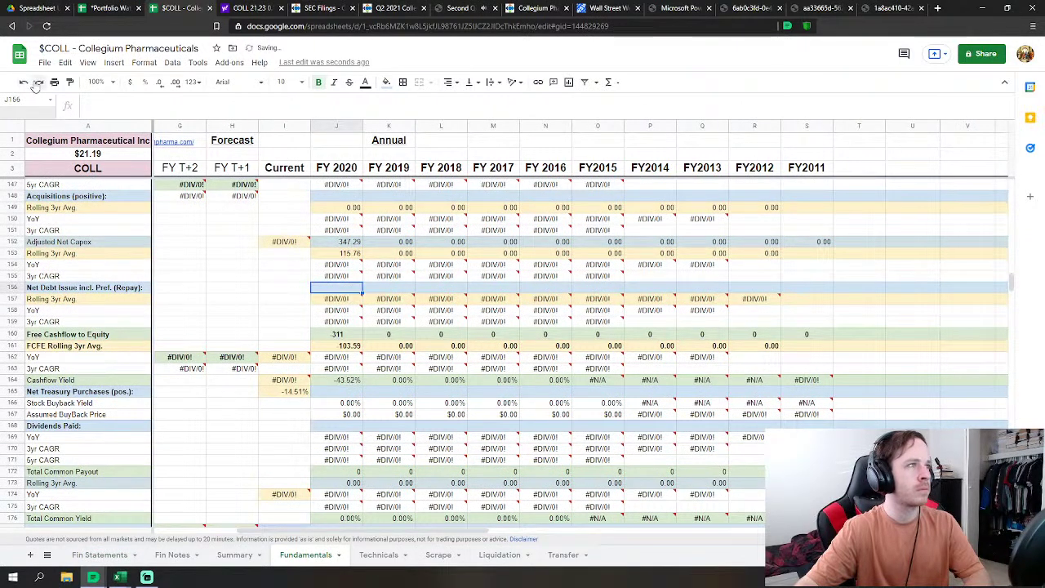
pyautogui.click(38, 84)
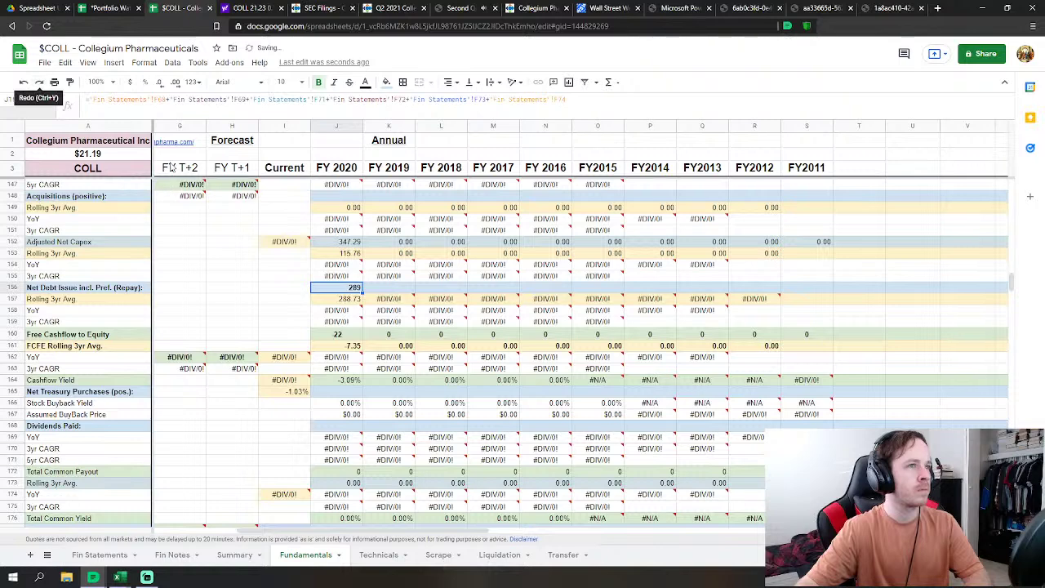
# Step: Set FY 2020 Net Treasury Purchases in J165 to the negated stock proceeds, minus Fin Statements F68 minus F69
pyautogui.click(358, 392)
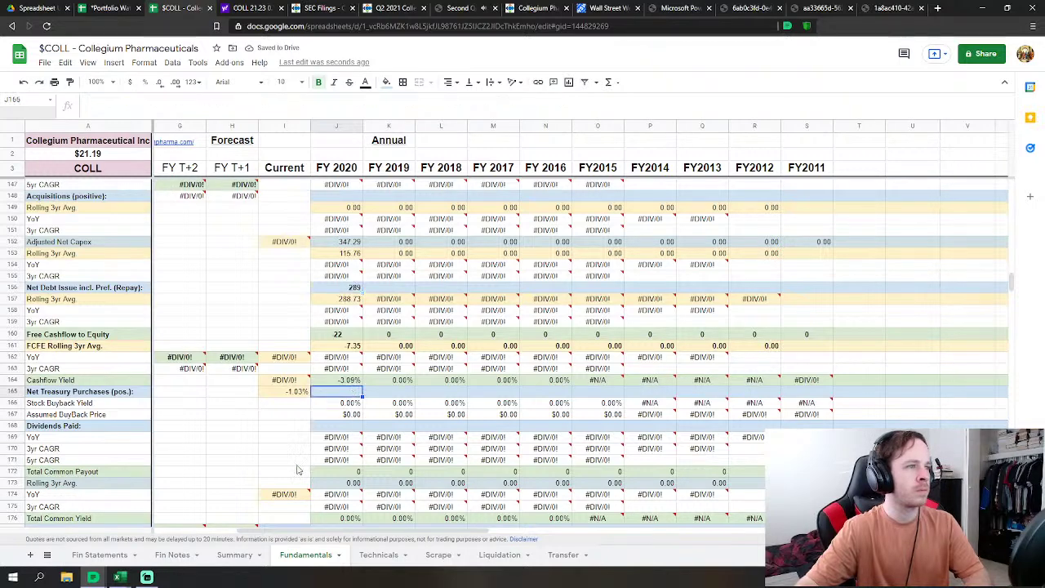
pyautogui.press('Return')
pyautogui.click(98, 555)
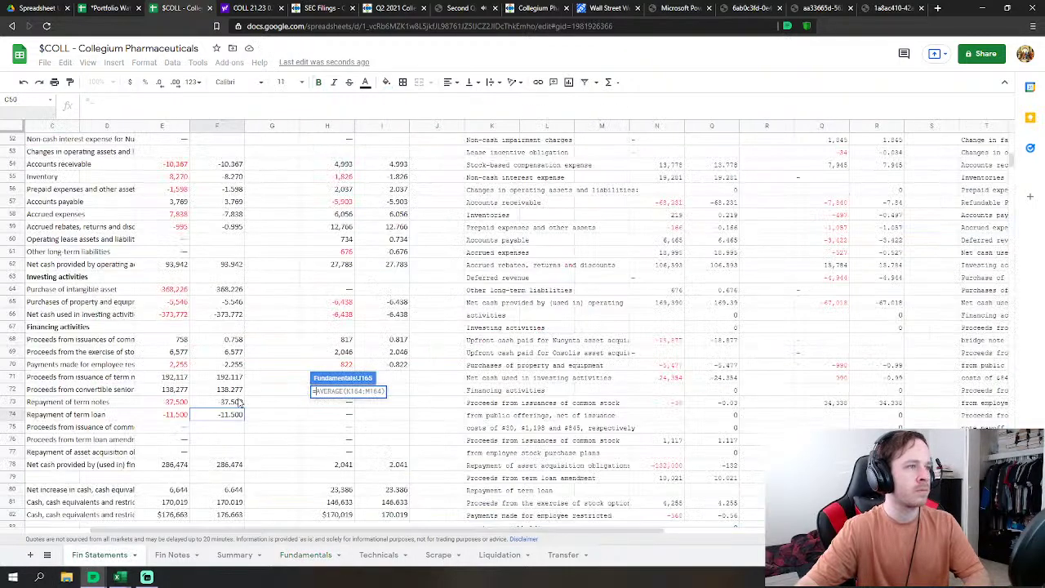
pyautogui.click(234, 340)
pyautogui.write("-'Fin Statements'!F68-")
pyautogui.click(237, 351)
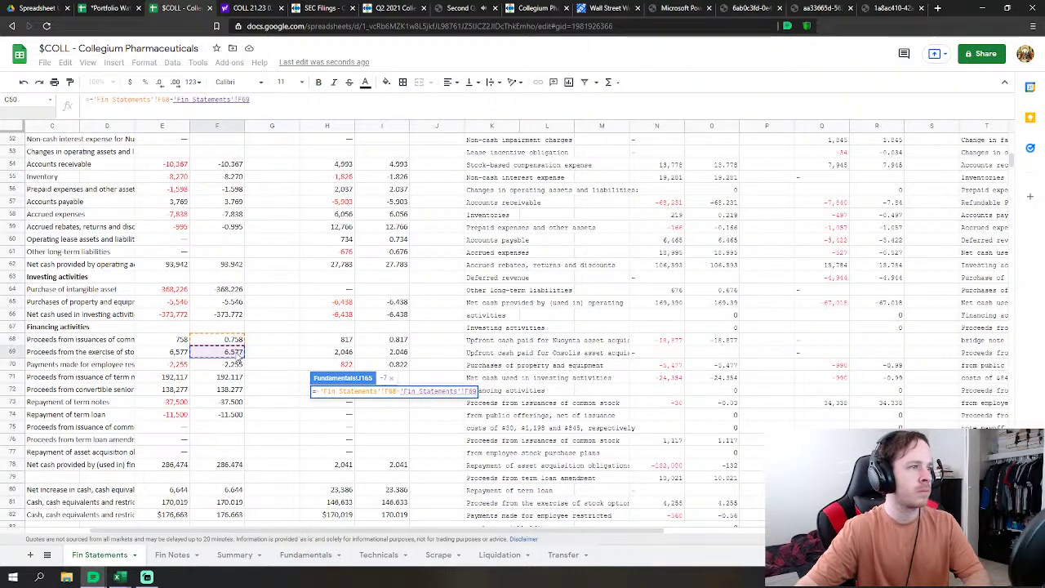
pyautogui.press('Return')
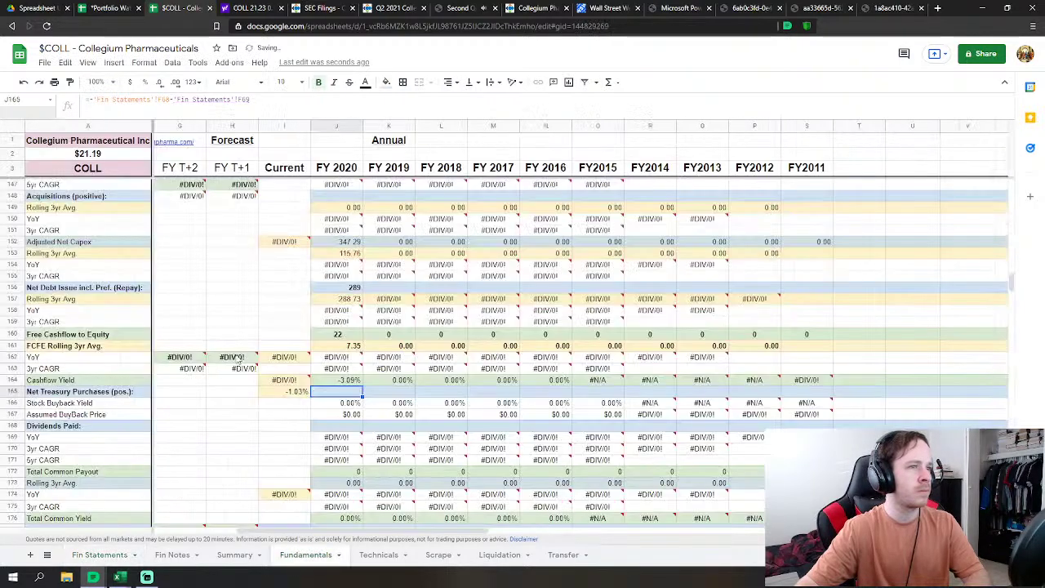
# Step: Link FY 2020 Cash & Equivalents in Fundamentals J226 to the cash and cash equivalents value in Fin Statements F124
pyautogui.scroll(-5, 378, 406)
pyautogui.scroll(-10, 378, 407)
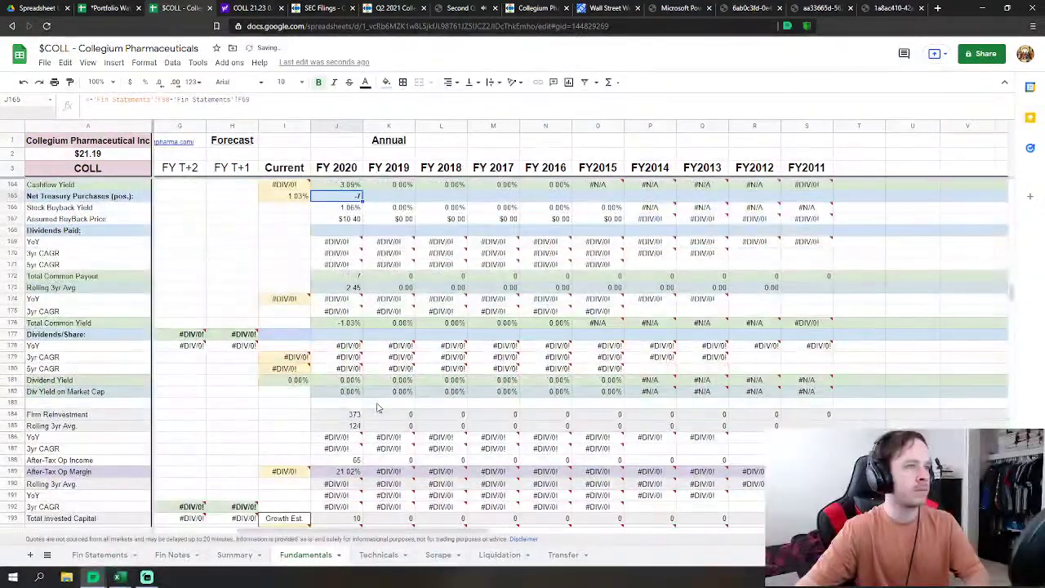
pyautogui.scroll(-5, 378, 403)
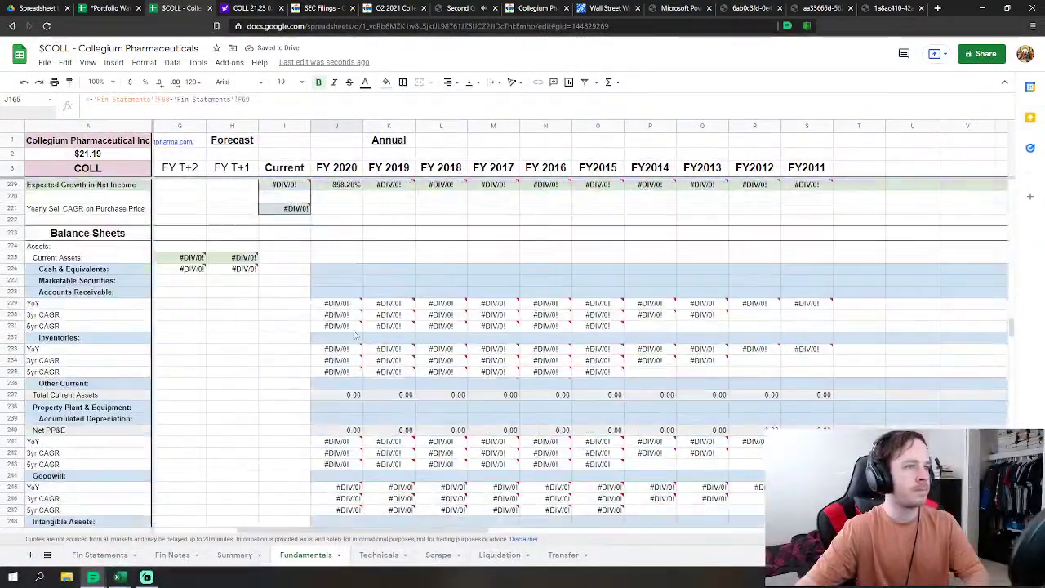
pyautogui.click(355, 269)
pyautogui.write('=')
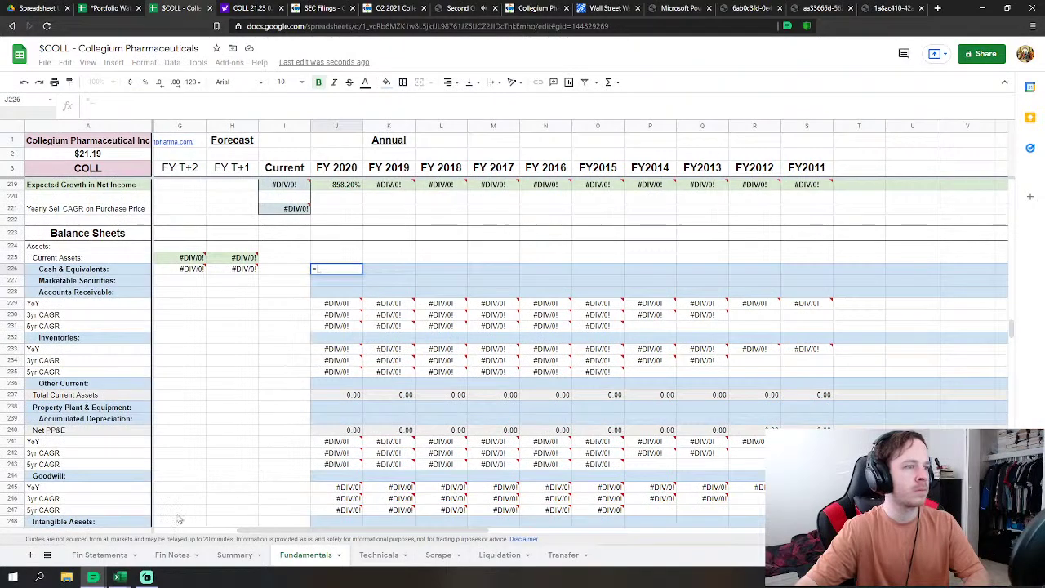
pyautogui.click(99, 555)
pyautogui.scroll(-5, 220, 414)
pyautogui.scroll(-9, 221, 414)
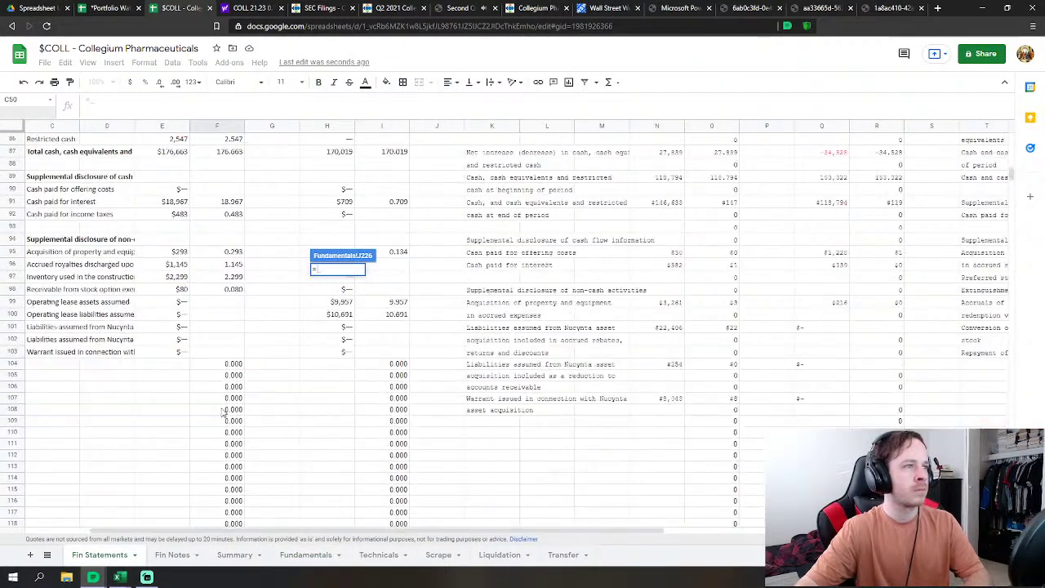
pyautogui.click(230, 327)
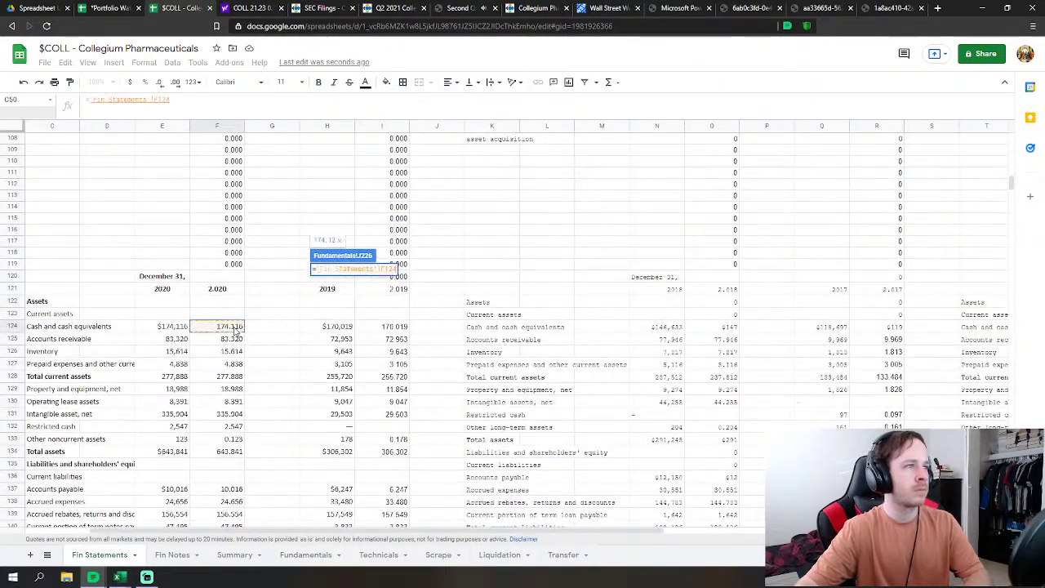
pyautogui.press('Return')
# Step: Link FY 2020 Accounts Receivable in Fundamentals J228 to the accounts receivable value in Fin Statements F125
pyautogui.click(345, 295)
pyautogui.write('=')
pyautogui.click(100, 554)
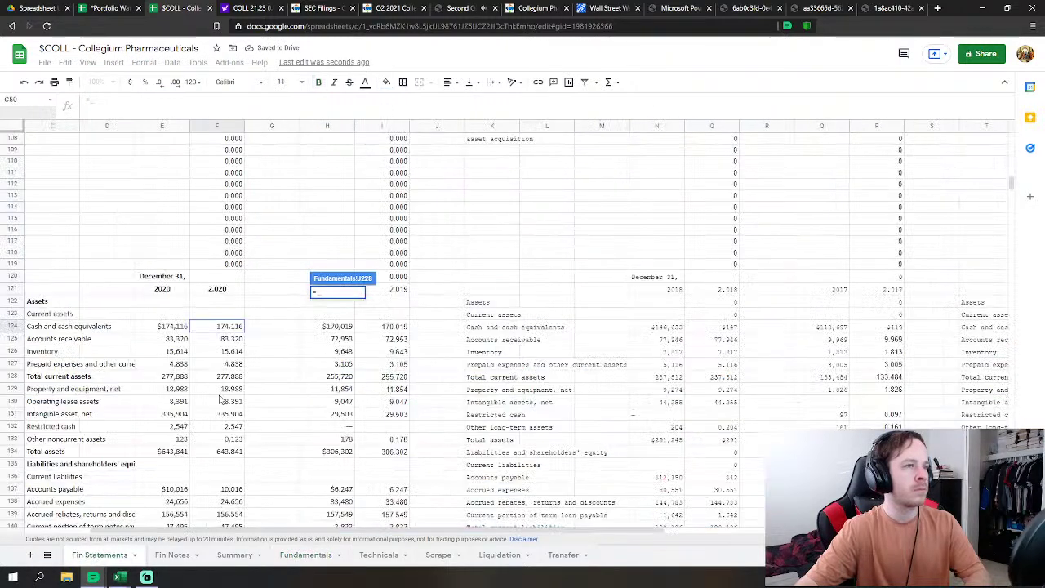
pyautogui.click(232, 339)
pyautogui.press('Return')
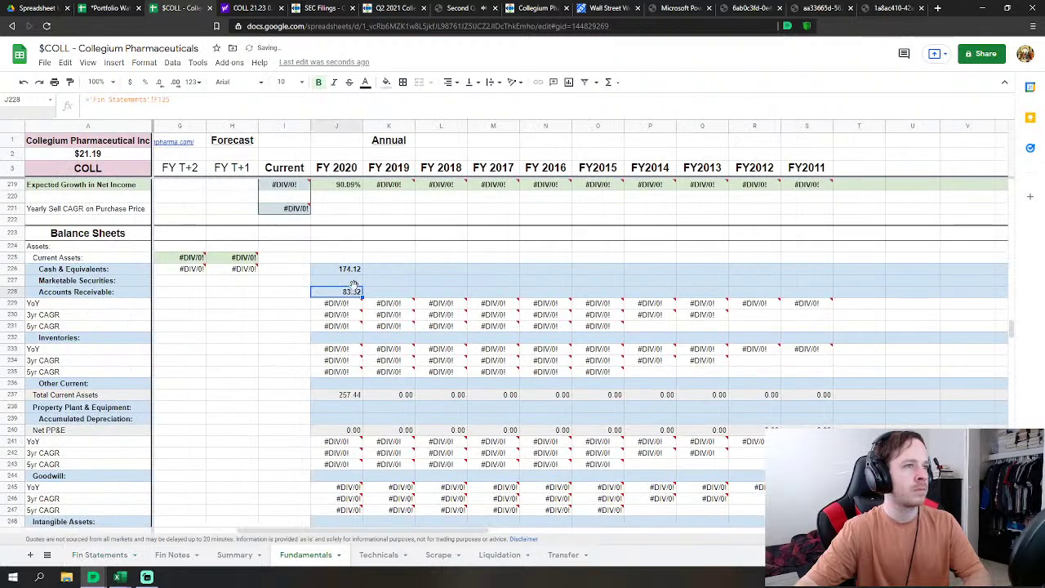
# Step: Link FY 2020 Inventories in Fundamentals J232 to the inventory value in Fin Statements F126
pyautogui.click(352, 338)
pyautogui.write('=')
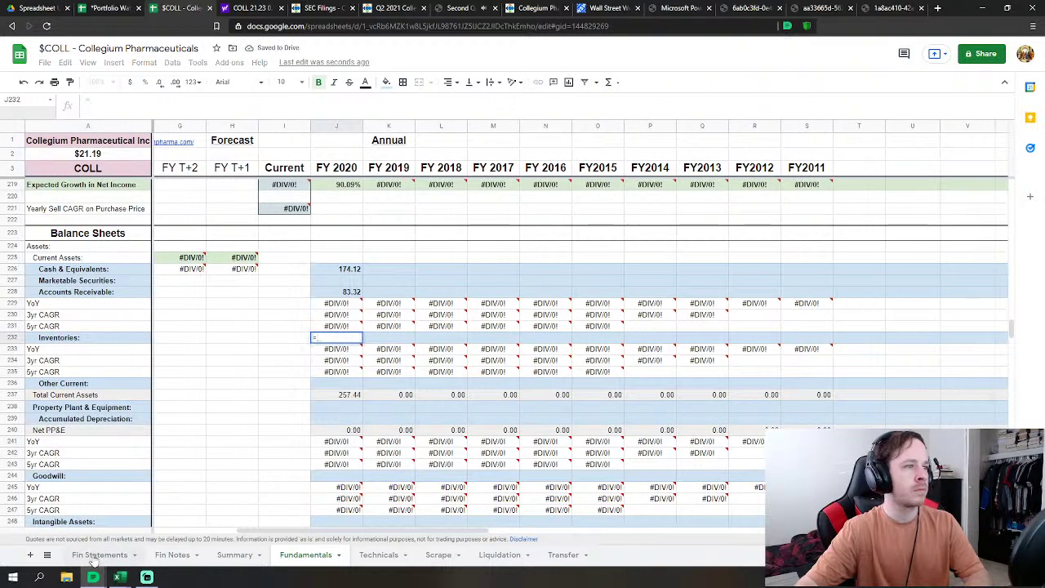
pyautogui.click(100, 555)
pyautogui.click(232, 352)
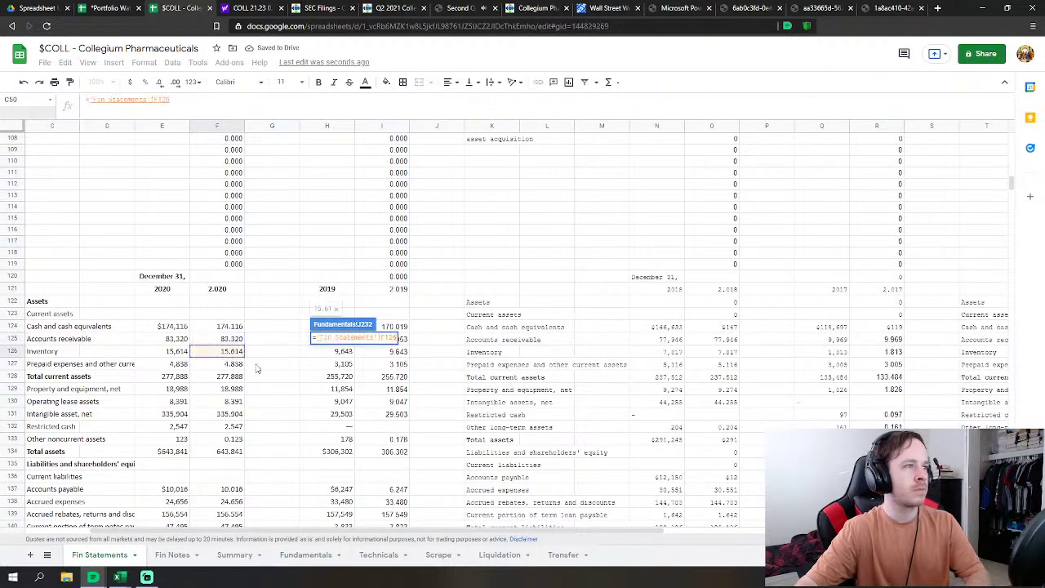
pyautogui.press('Return')
# Step: Link FY 2020 Other Current assets in Fundamentals J236 to the prepaid expenses and other current assets value in Fin Statements F127
pyautogui.click(336, 383)
pyautogui.write('=')
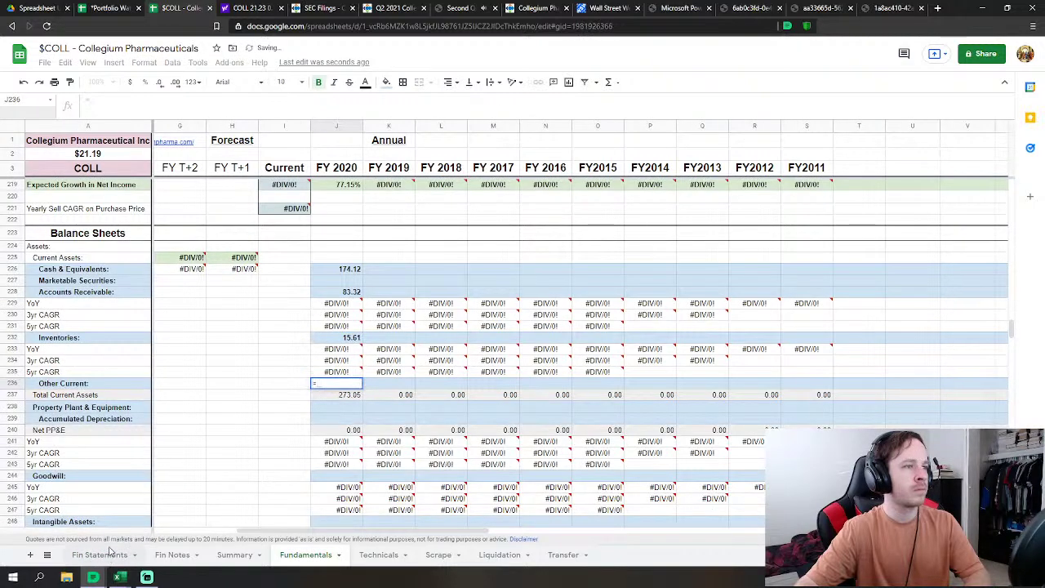
pyautogui.click(100, 555)
pyautogui.click(232, 365)
pyautogui.press('Return')
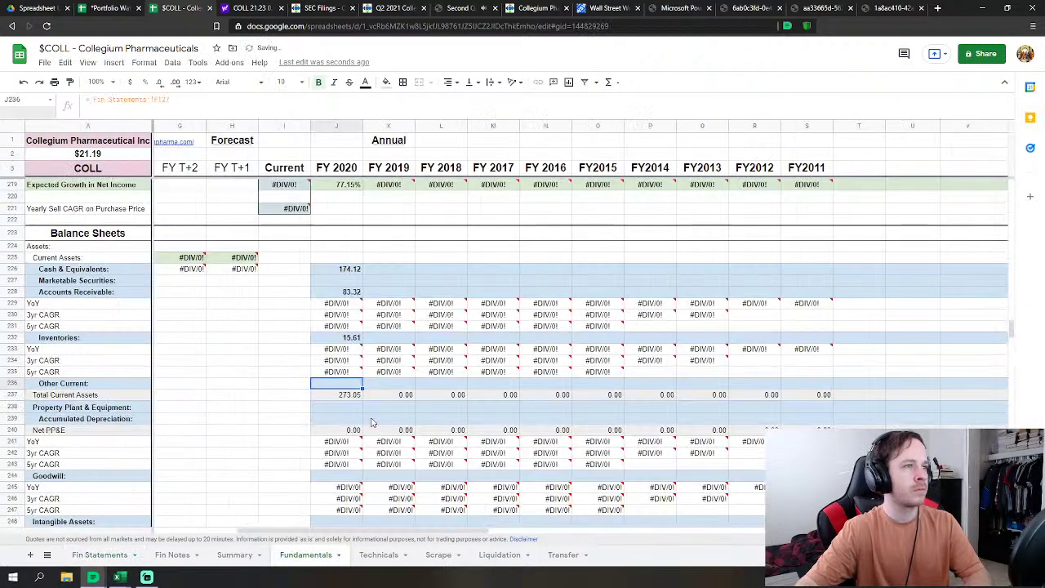
# Step: Link FY 2020 Property Plant & Equipment in Fundamentals J238 to the net property and equipment value in Fin Statements F129
pyautogui.click(354, 347)
pyautogui.write('=')
pyautogui.click(99, 555)
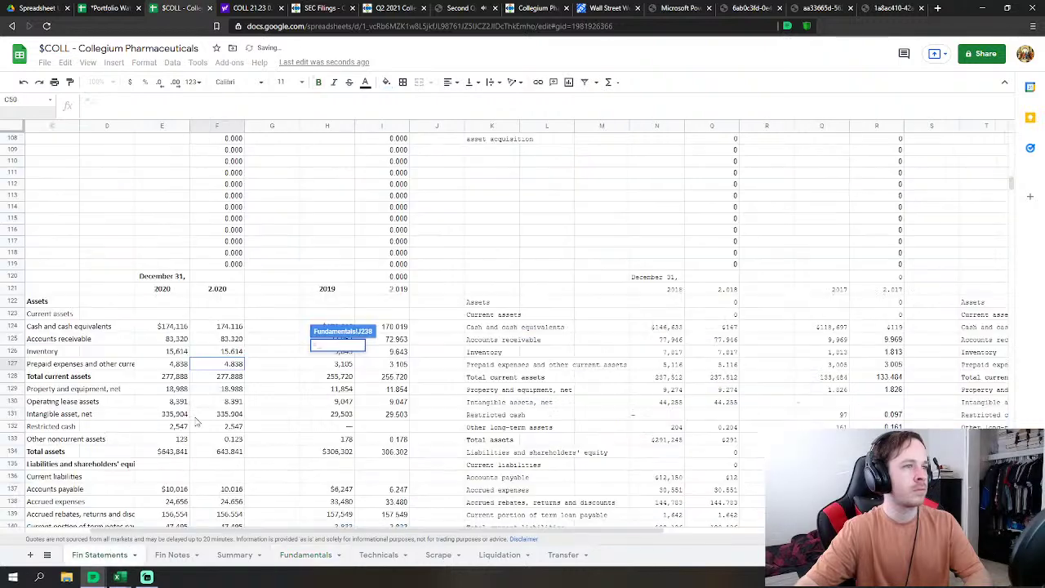
pyautogui.click(219, 392)
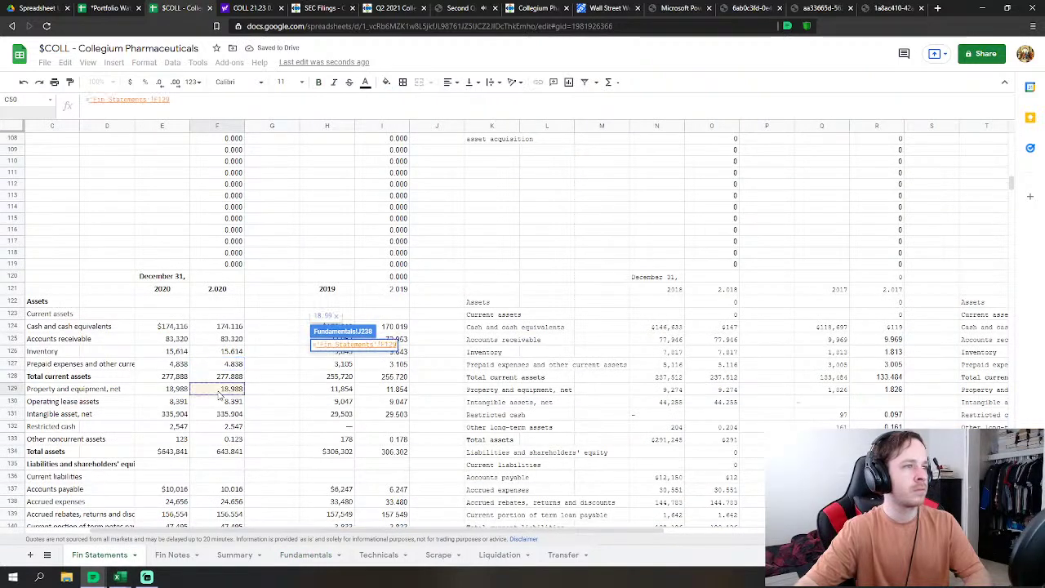
pyautogui.press('Return')
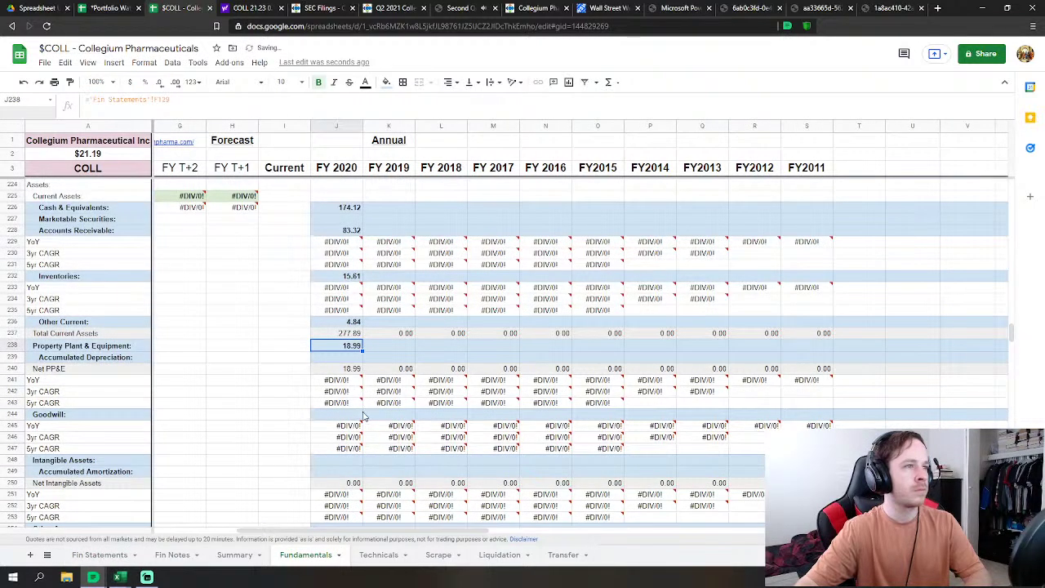
pyautogui.click(355, 415)
pyautogui.write('=')
pyautogui.click(113, 556)
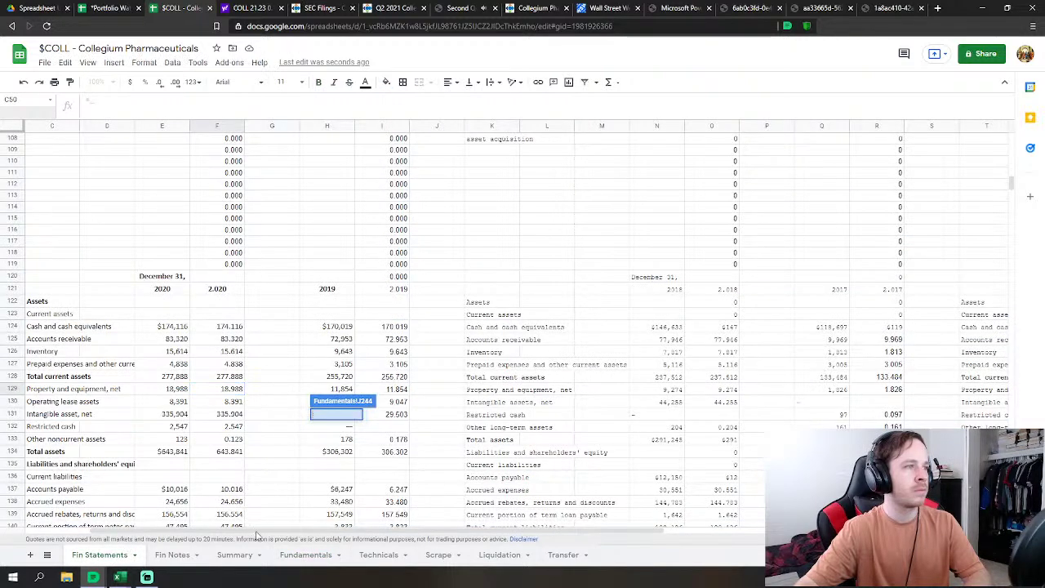
pyautogui.press('Escape')
# Step: Link FY 2020 Intangible Assets in Fundamentals J248 to the net intangible asset value in Fin Statements F131
pyautogui.click(352, 461)
pyautogui.write('=')
pyautogui.click(99, 554)
pyautogui.click(231, 415)
# Step: Set FY 2020 Other Assets in J254 to the sum of operating lease assets, restricted cash and other noncurrent assets, Fin Statements F130, F132 and F133
pyautogui.scroll(-2, 428, 391)
pyautogui.scroll(-5, 431, 397)
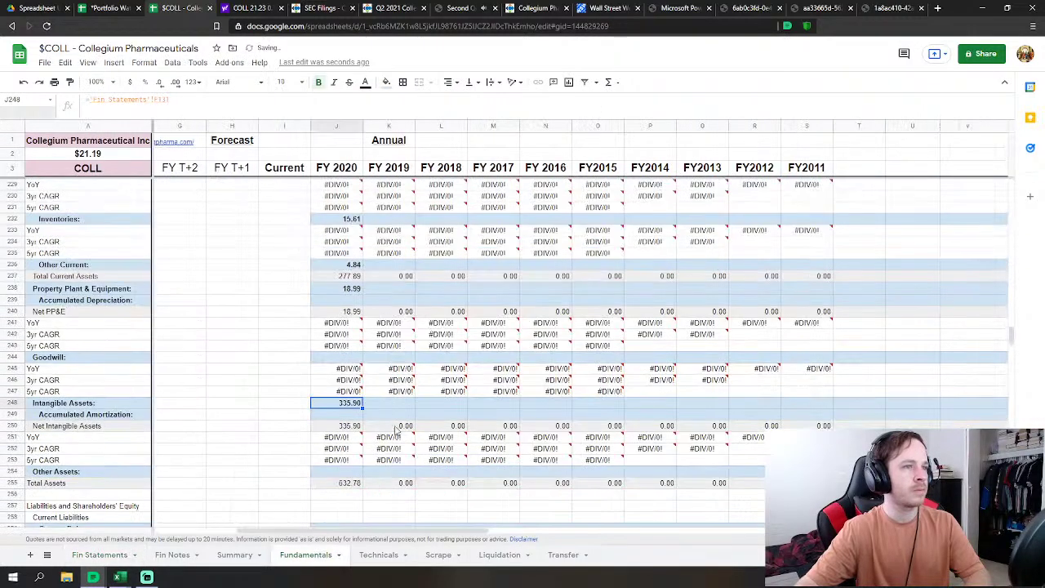
pyautogui.click(322, 394)
pyautogui.write('=')
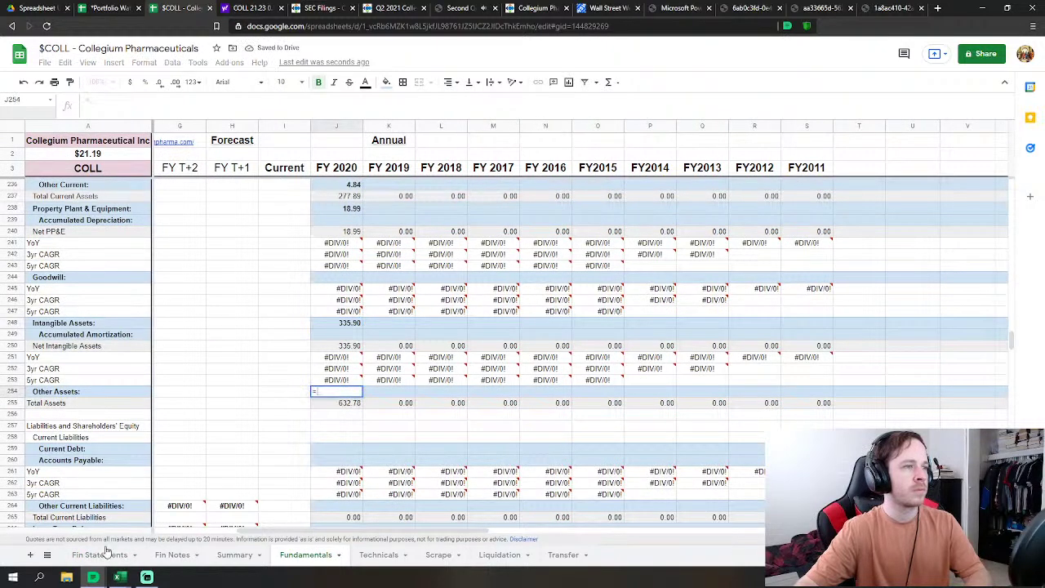
pyautogui.click(100, 554)
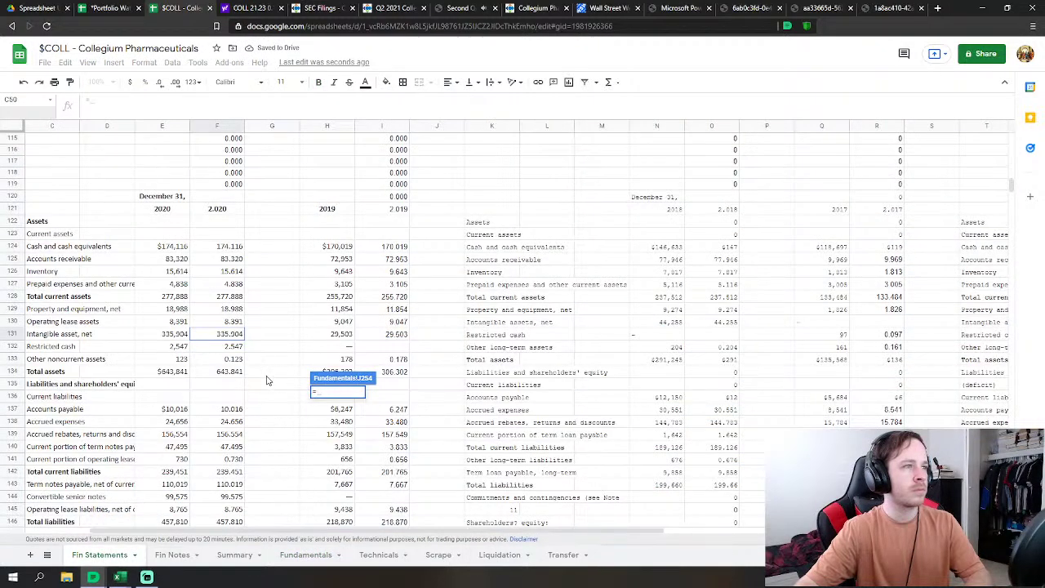
pyautogui.click(232, 322)
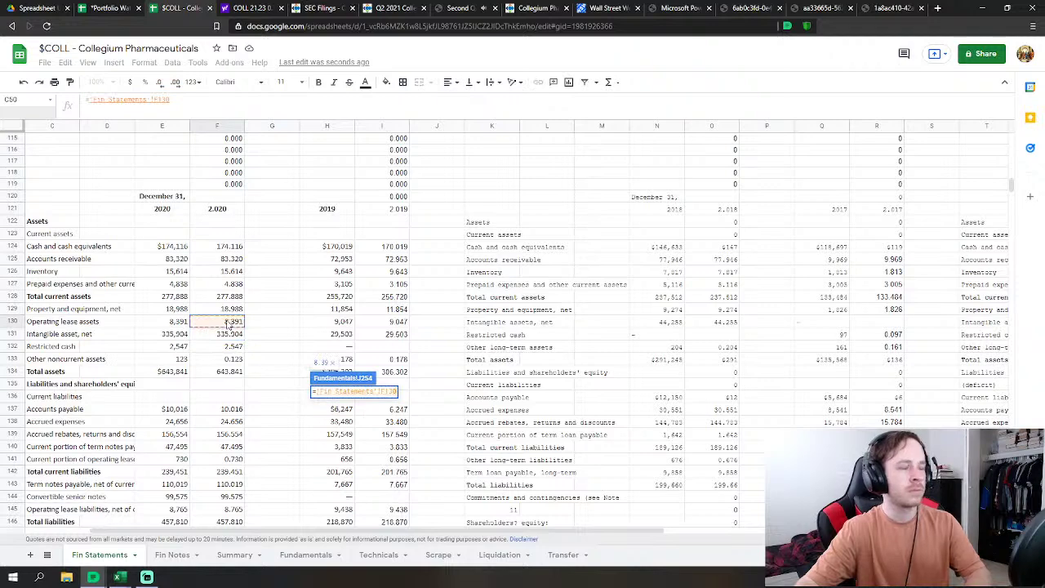
pyautogui.write('+')
pyautogui.click(237, 347)
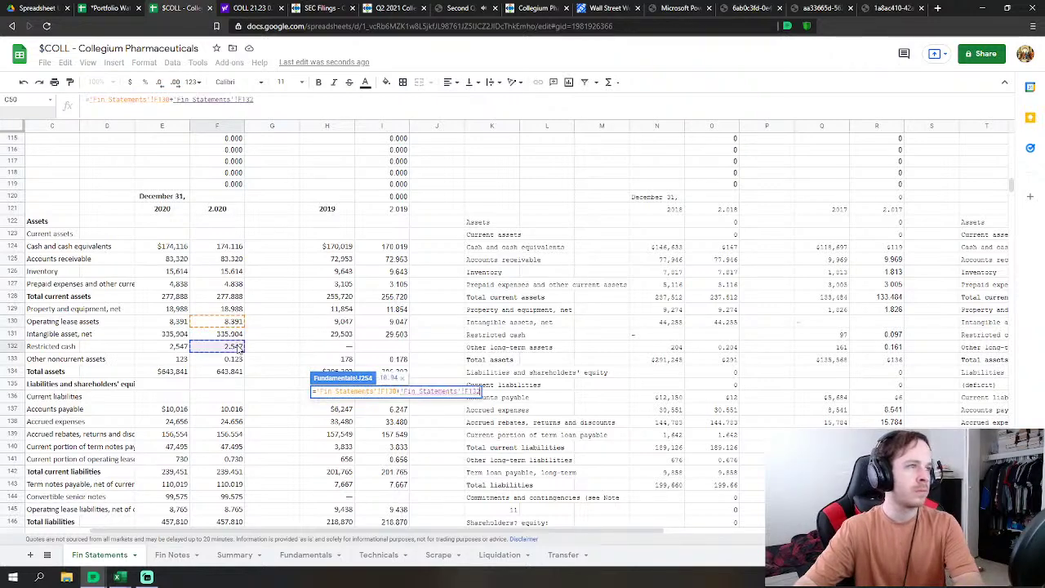
pyautogui.write('+')
pyautogui.click(242, 358)
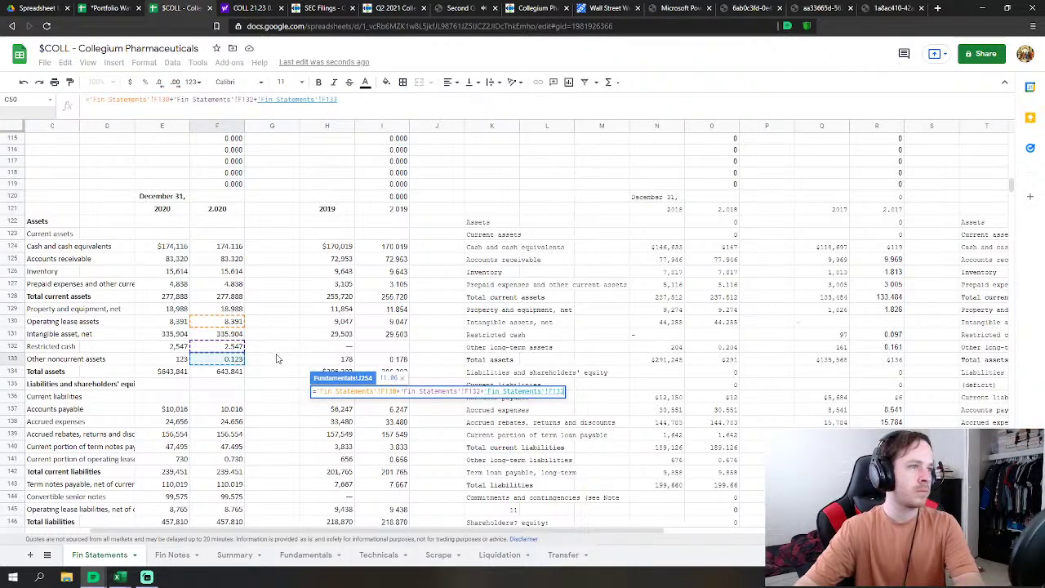
pyautogui.press('Return')
# Step: Show the Total Assets row 255 and the Total Current Assets row 237 with three decimal places
pyautogui.scroll(-2, 326, 330)
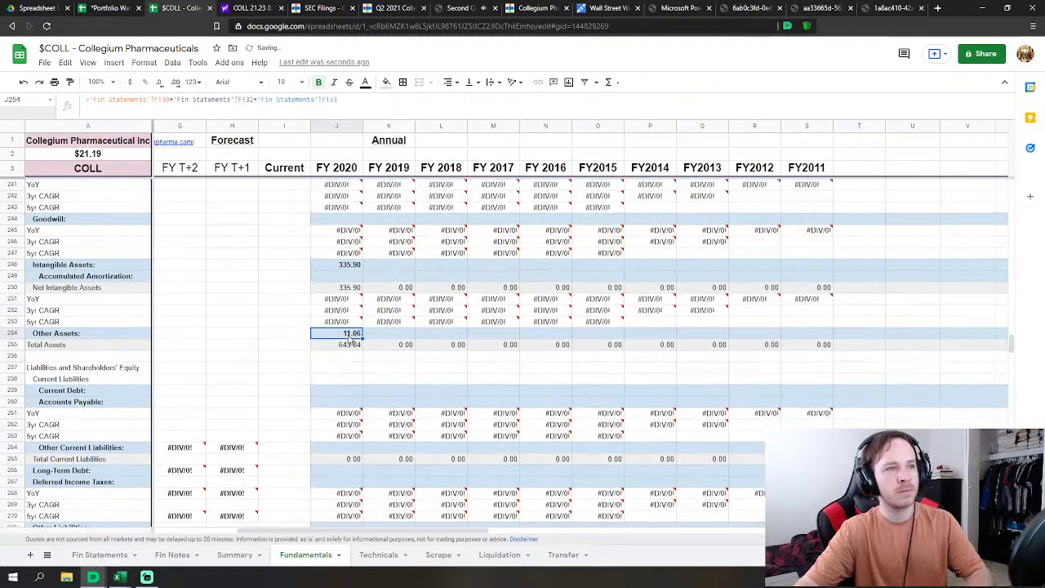
pyautogui.click(11, 344)
pyautogui.click(175, 83)
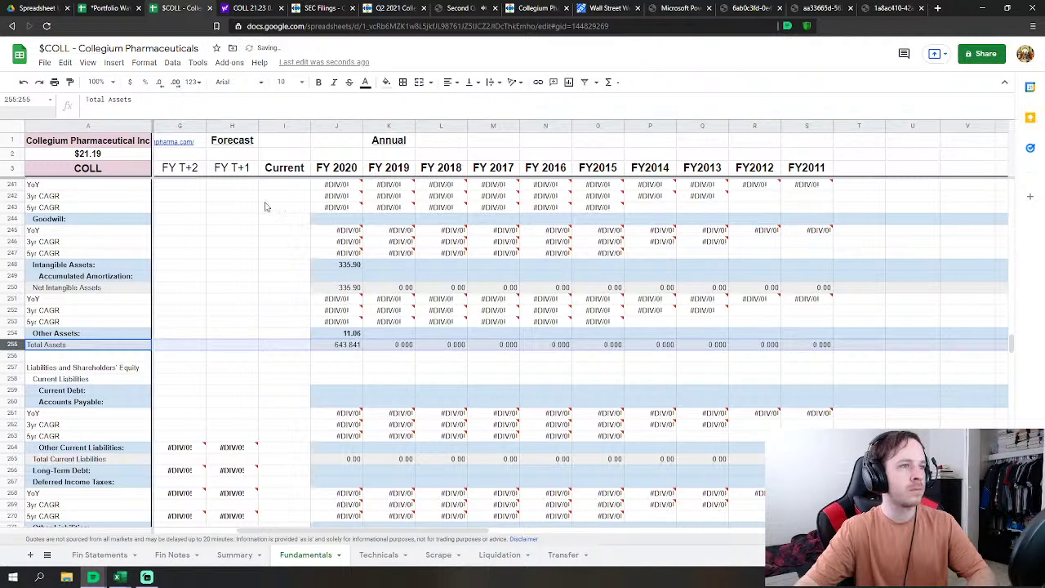
pyautogui.scroll(2, 347, 379)
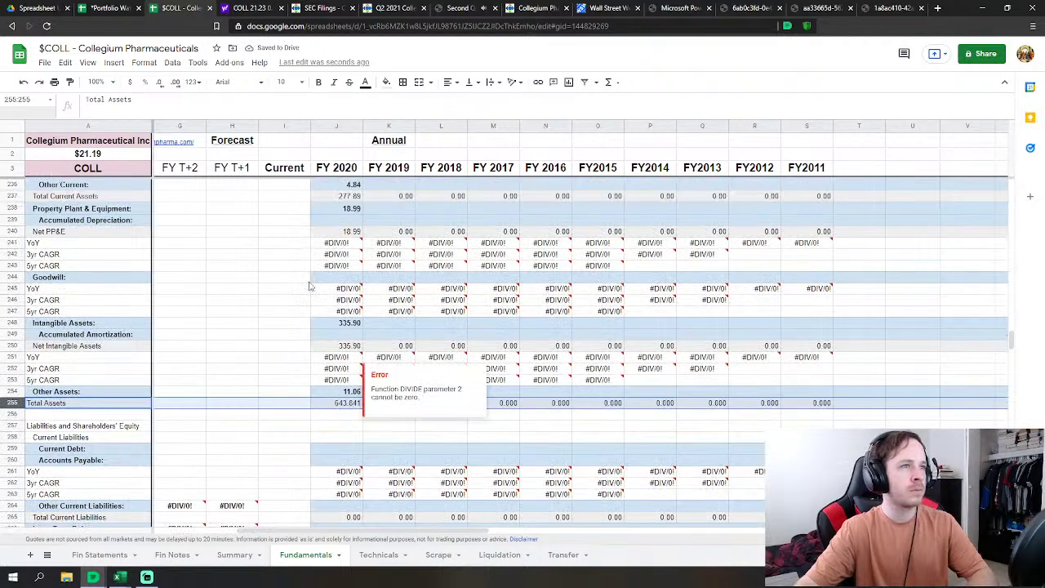
pyautogui.scroll(2, 55, 232)
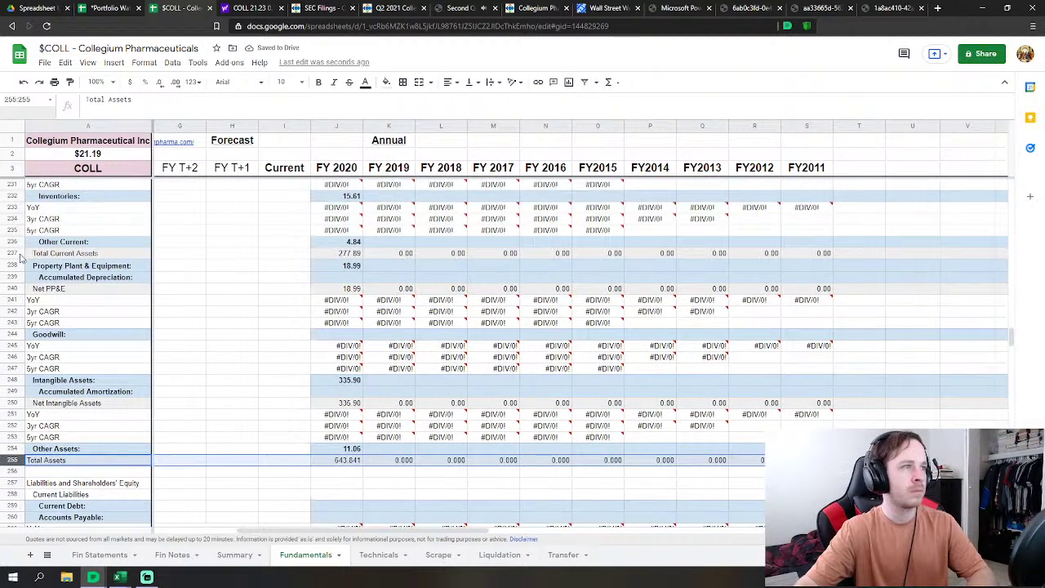
pyautogui.click(22, 255)
pyautogui.click(174, 83)
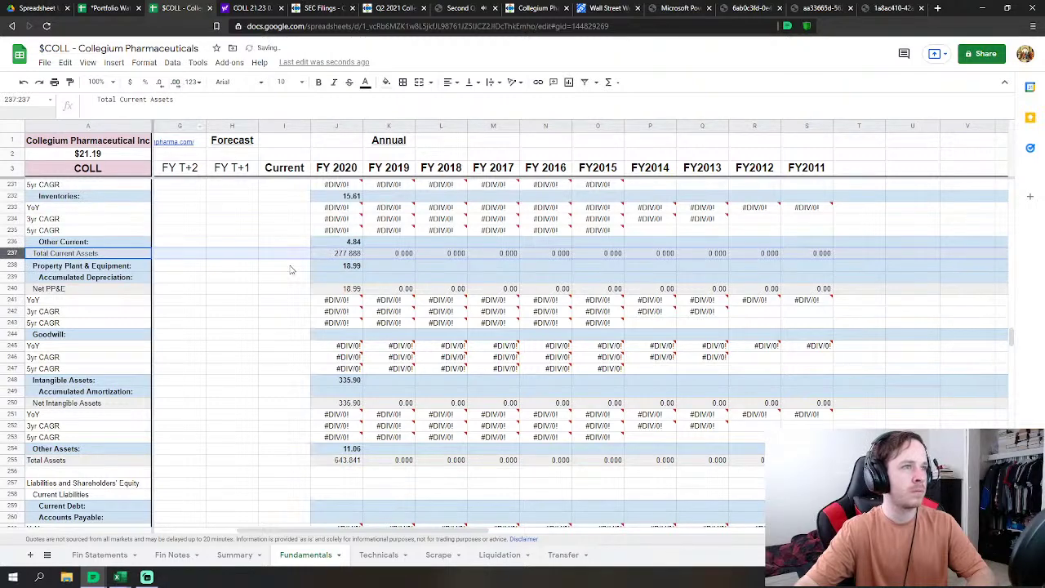
# Step: Set FY 2020 Current Debt in J259 to the current portions of term notes and operating leases, Fin Statements F140 plus F141
pyautogui.scroll(-5, 286, 256)
pyautogui.click(359, 366)
pyautogui.scroll(-1, 377, 456)
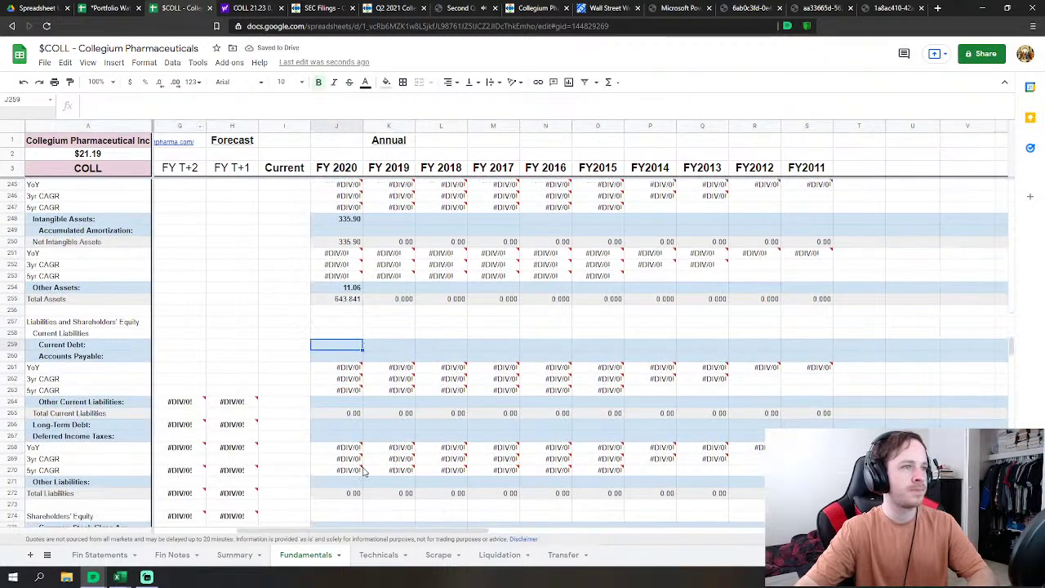
pyautogui.scroll(-2, 298, 490)
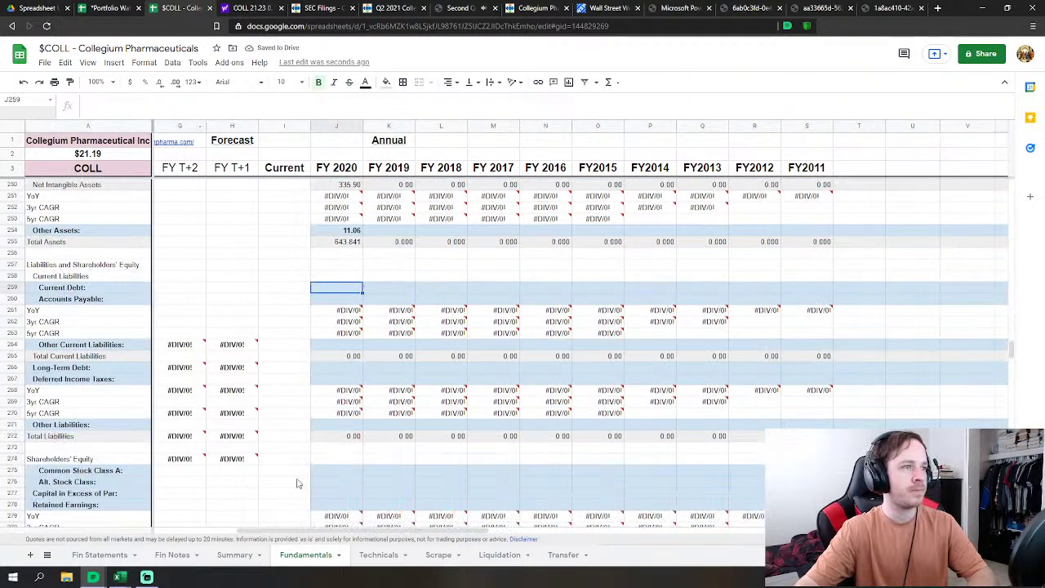
pyautogui.click(105, 559)
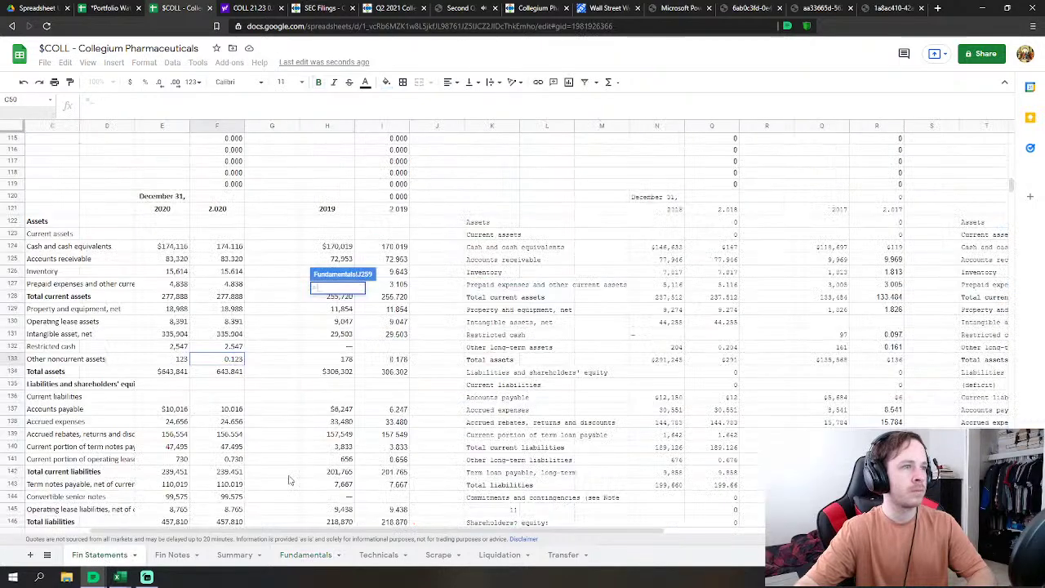
pyautogui.scroll(-2, 274, 403)
pyautogui.scroll(-1, 273, 392)
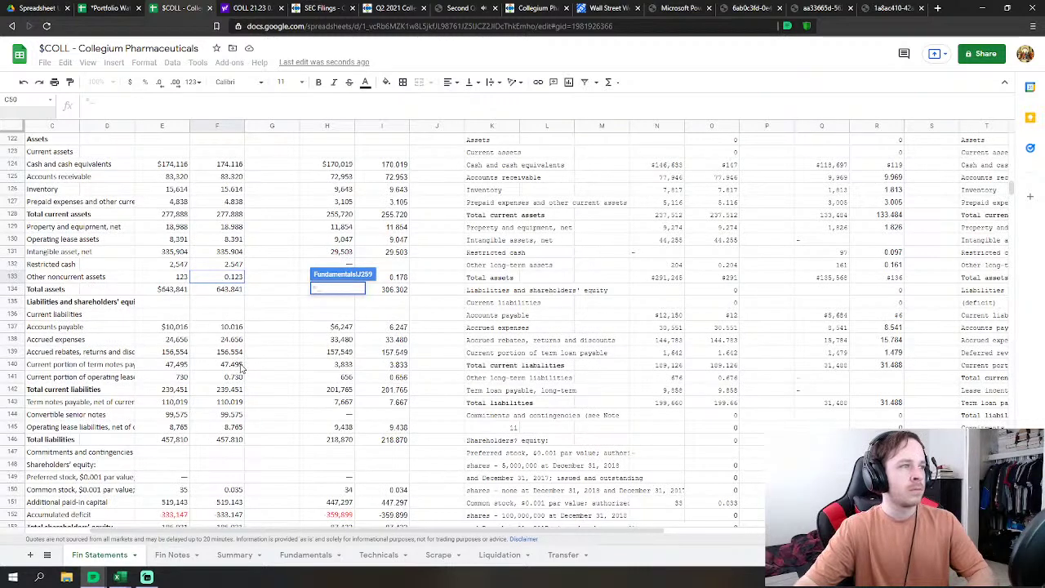
pyautogui.click(234, 369)
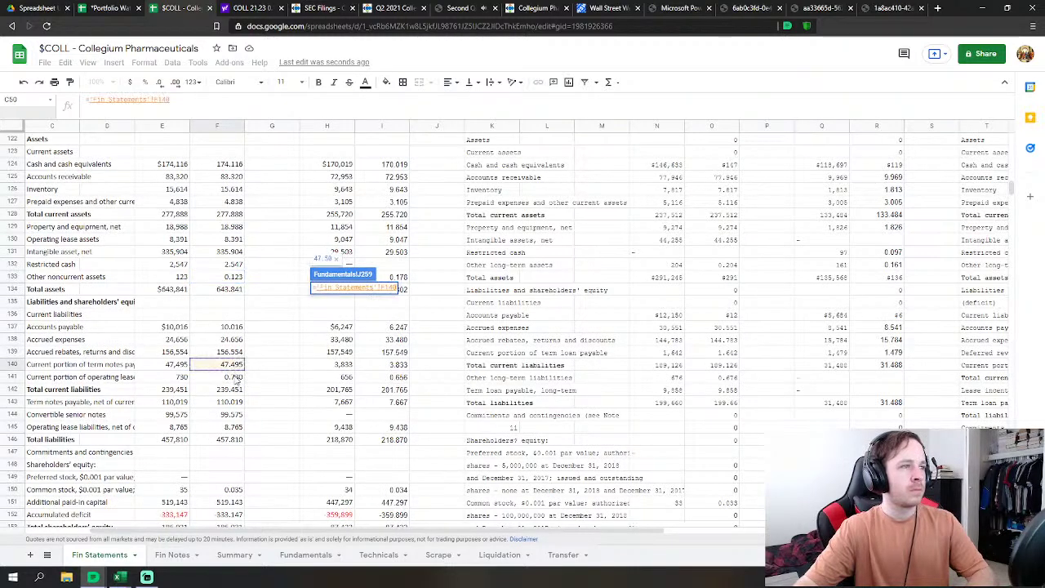
pyautogui.write('+')
pyautogui.click(236, 377)
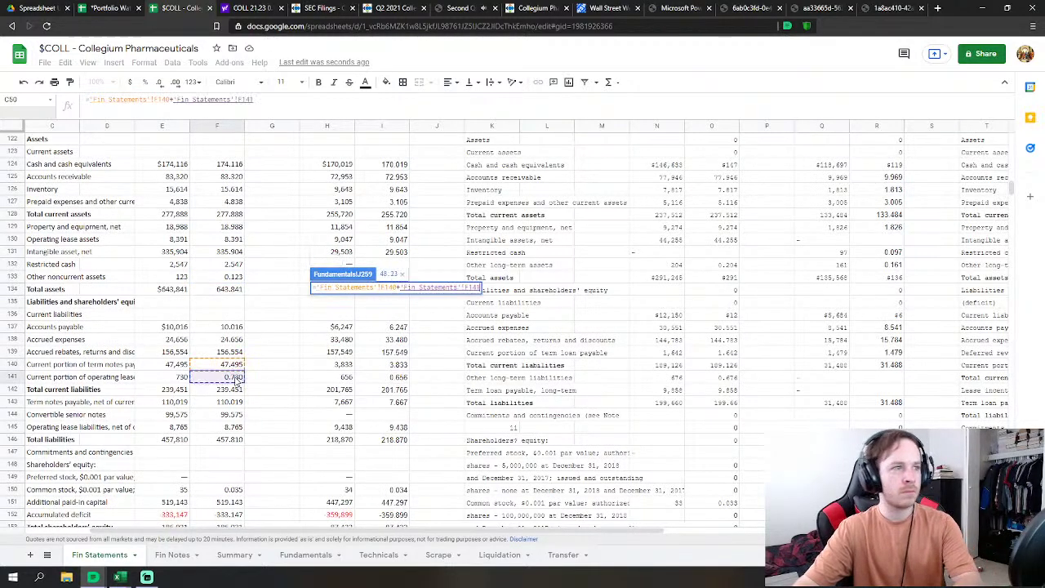
pyautogui.press('Return')
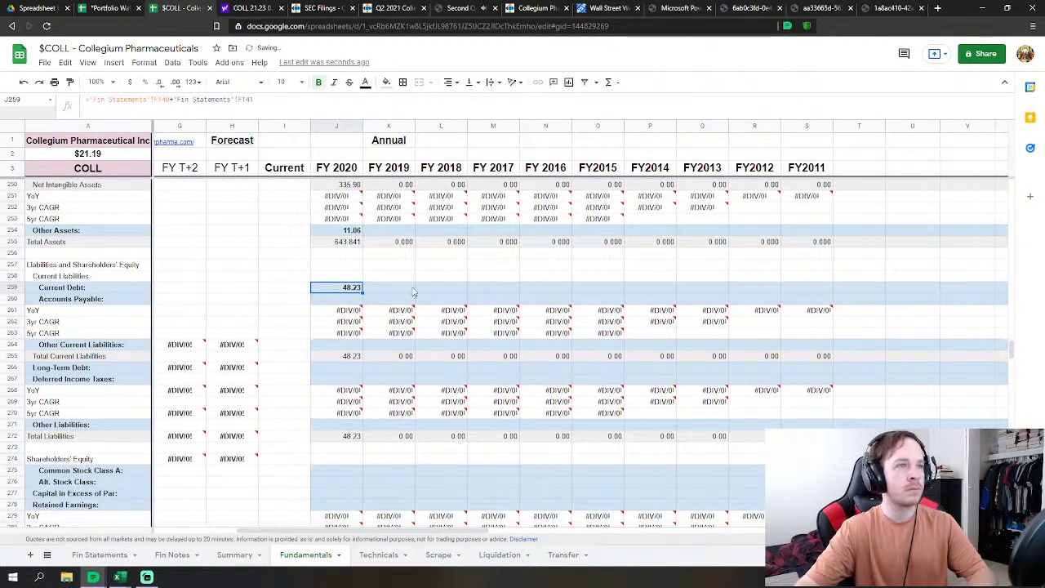
# Step: Link FY 2020 Accounts Payable in Fundamentals J260 to the accounts payable value in Fin Statements F137
pyautogui.click(343, 297)
pyautogui.write('=')
pyautogui.click(98, 555)
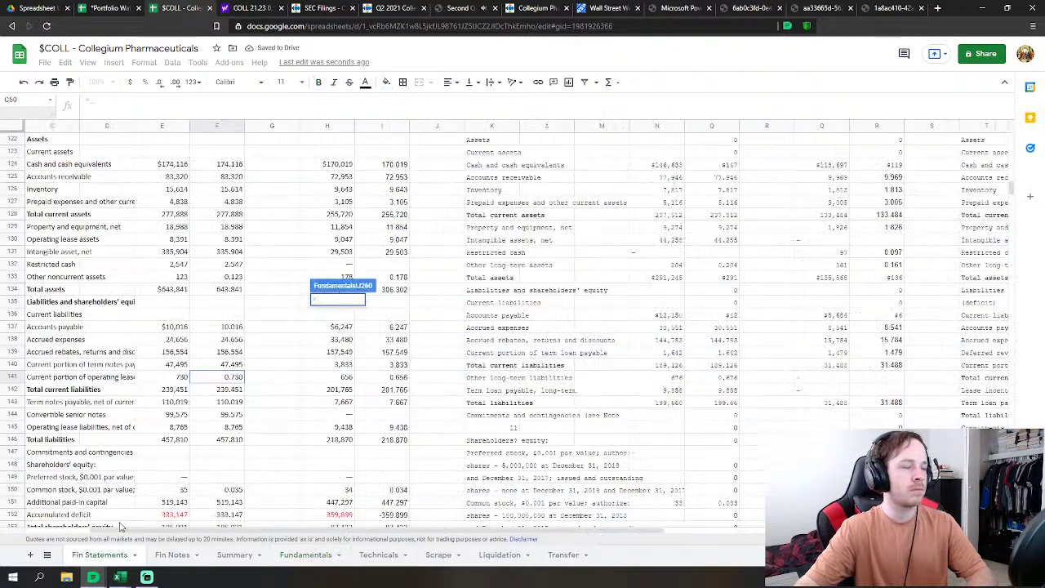
pyautogui.click(234, 328)
pyautogui.press('Return')
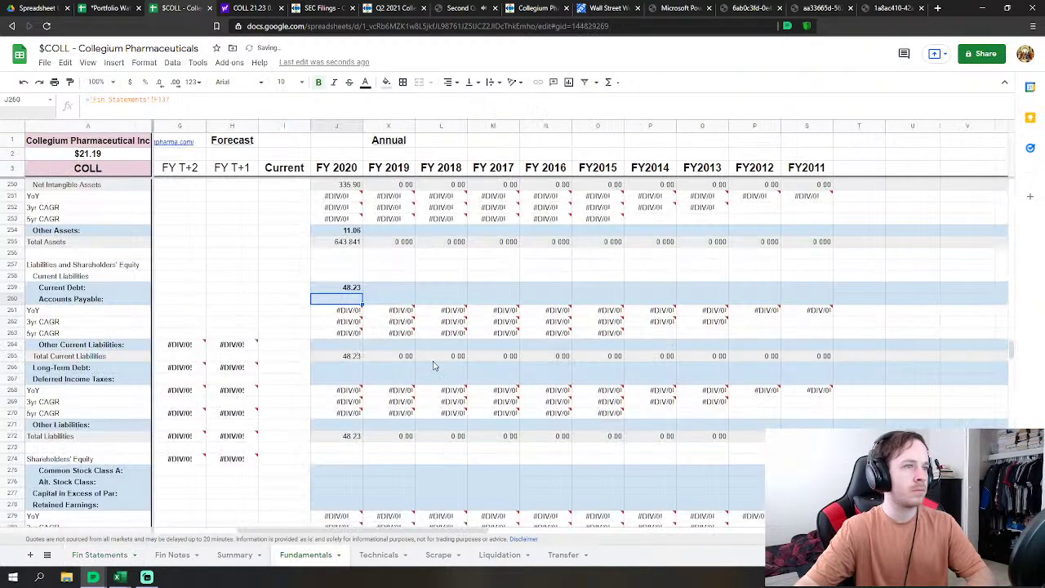
# Step: Set FY 2020 Other Current Liabilities in J264 to accrued expenses plus accrued rebates and returns, Fin Statements F138 plus F139
pyautogui.click(342, 347)
pyautogui.write('=')
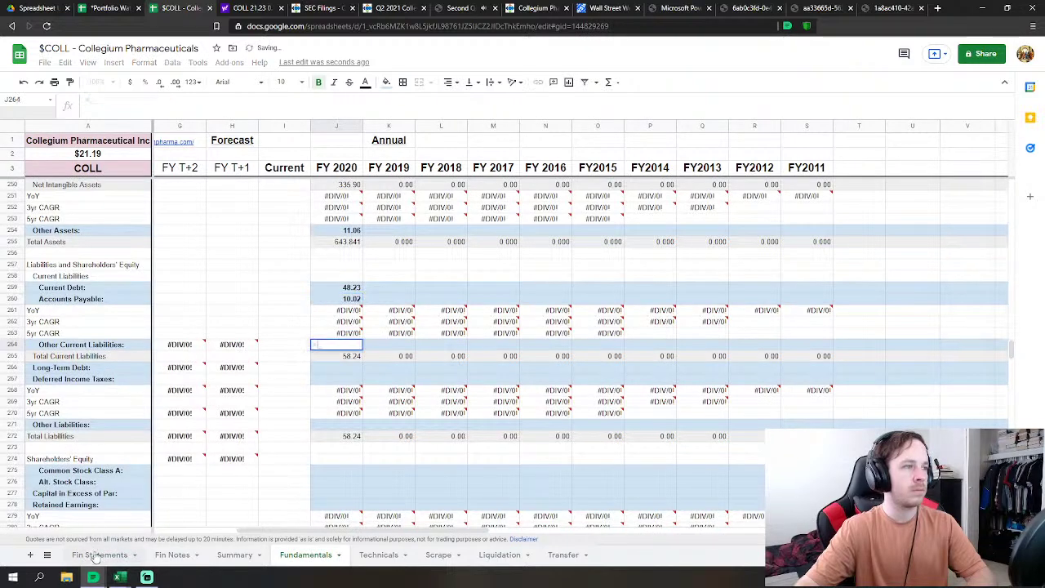
pyautogui.click(102, 555)
pyautogui.click(227, 341)
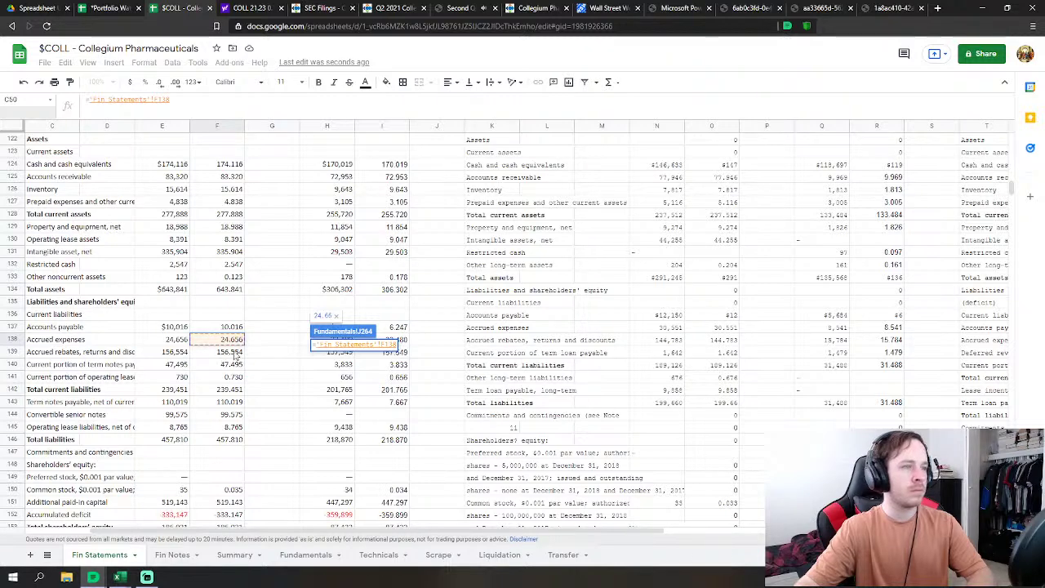
pyautogui.write('+')
pyautogui.click(236, 353)
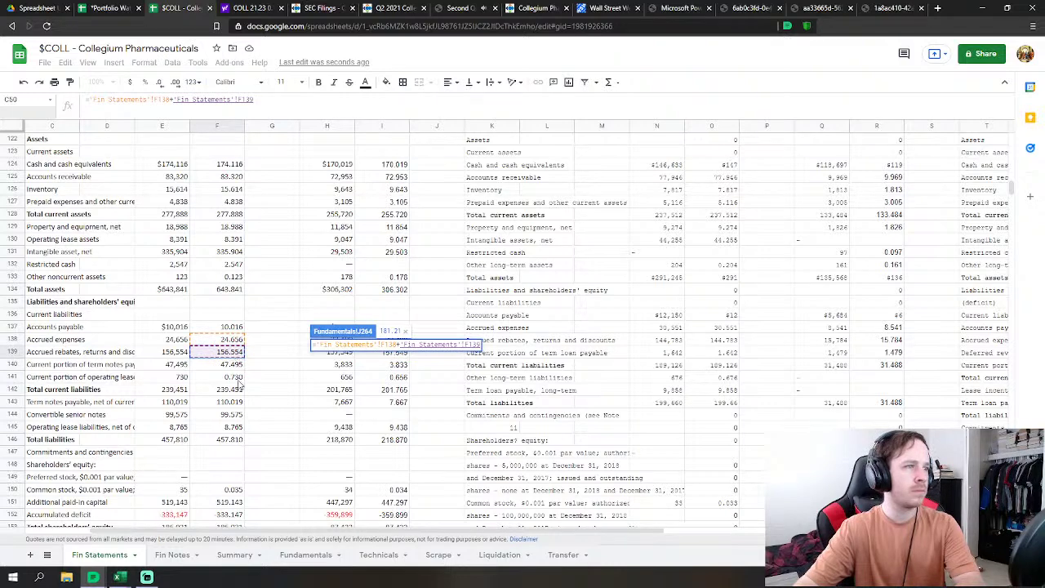
pyautogui.press('Return')
# Step: Show the Total Current Liabilities row 265 with three decimal places
pyautogui.click(345, 292)
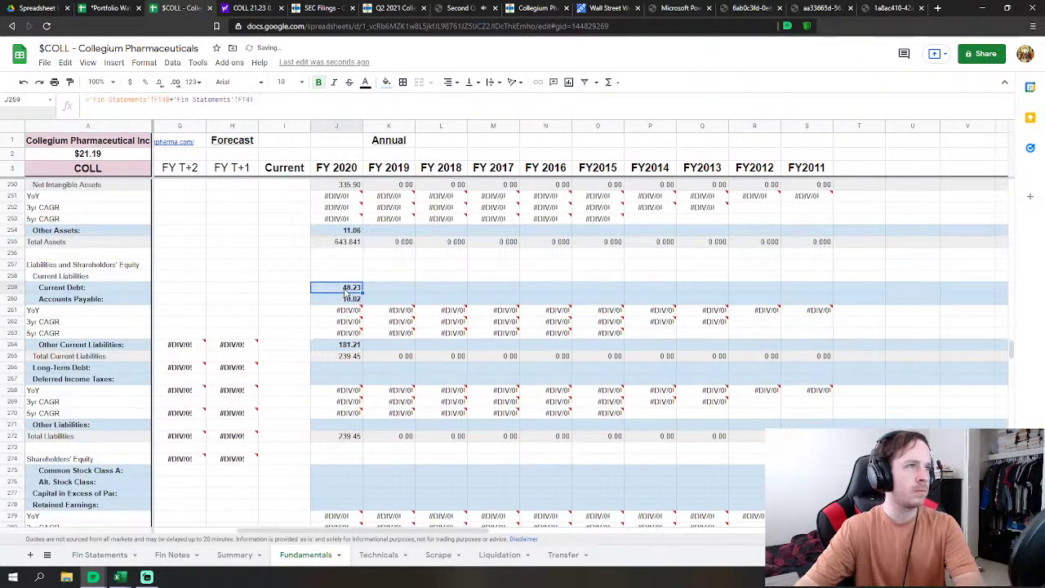
pyautogui.click(12, 356)
pyautogui.click(174, 82)
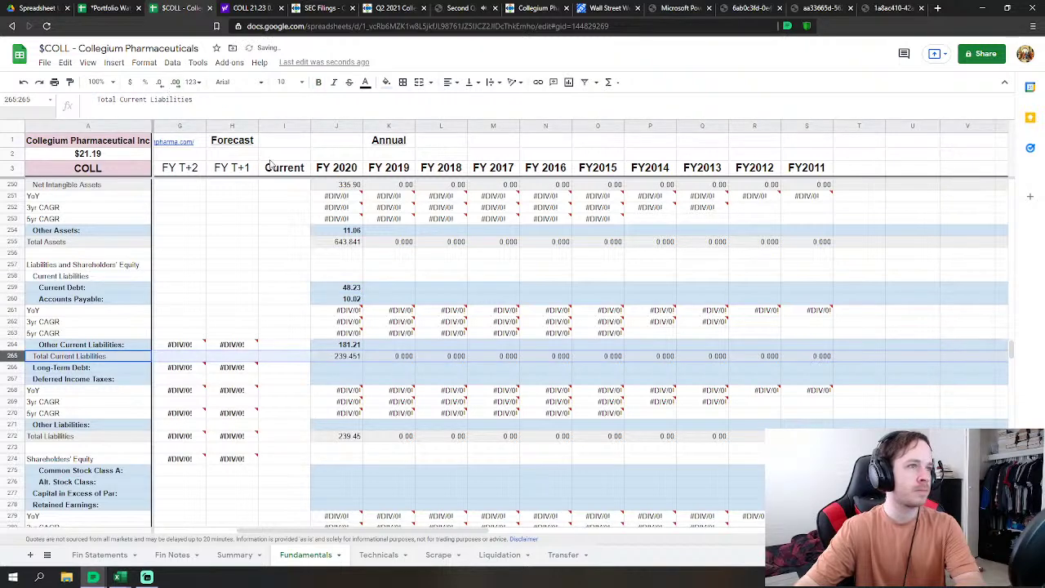
# Step: Set FY 2020 Long-Term Debt in J266 to term notes, convertible senior notes and operating lease liabilities, Fin Statements F143 plus F144 plus F145
pyautogui.click(344, 370)
pyautogui.write('=')
pyautogui.click(87, 556)
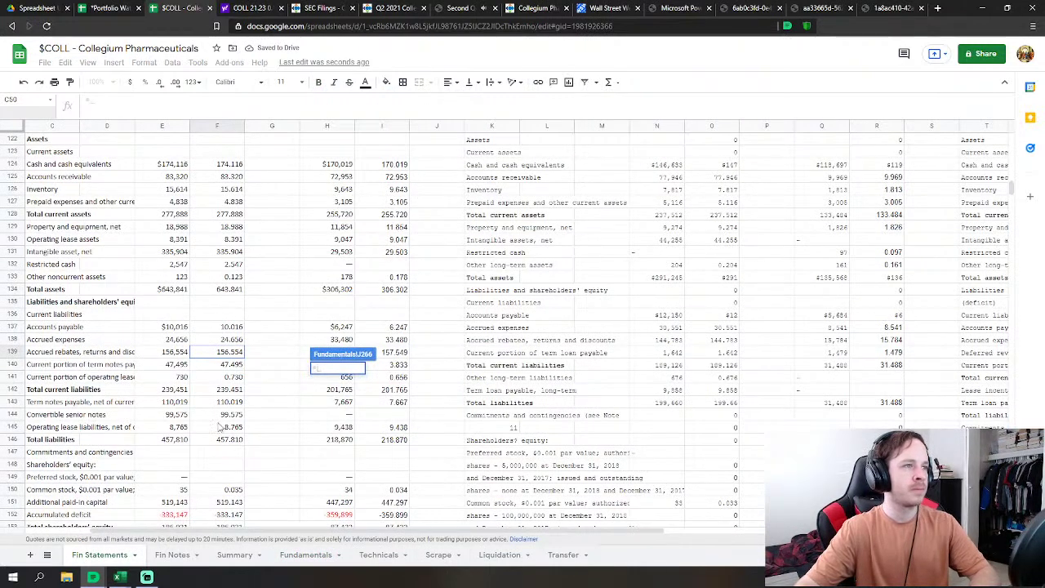
pyautogui.click(238, 403)
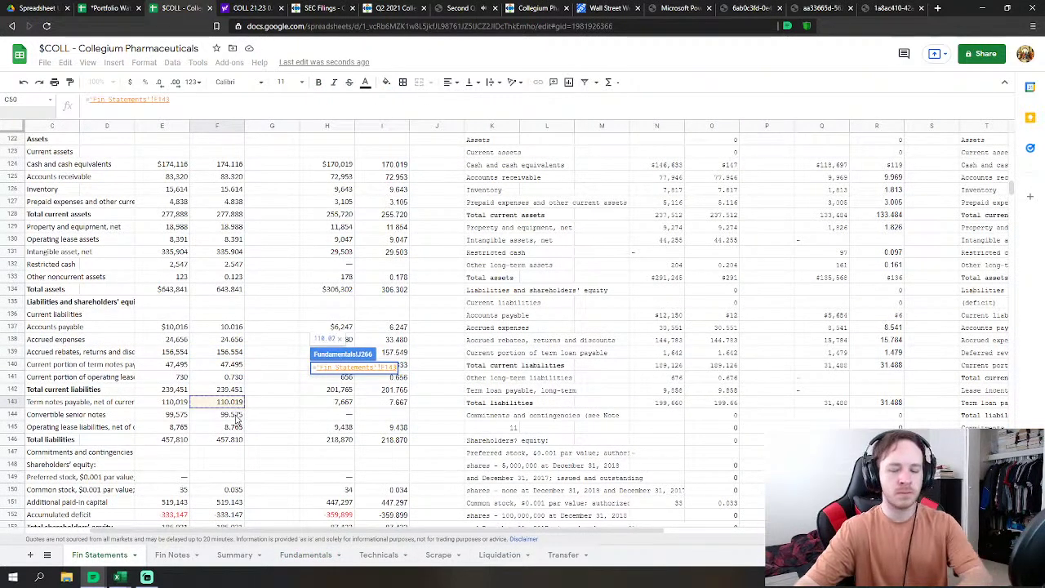
pyautogui.write('+')
pyautogui.click(238, 416)
pyautogui.write('+')
pyautogui.click(235, 427)
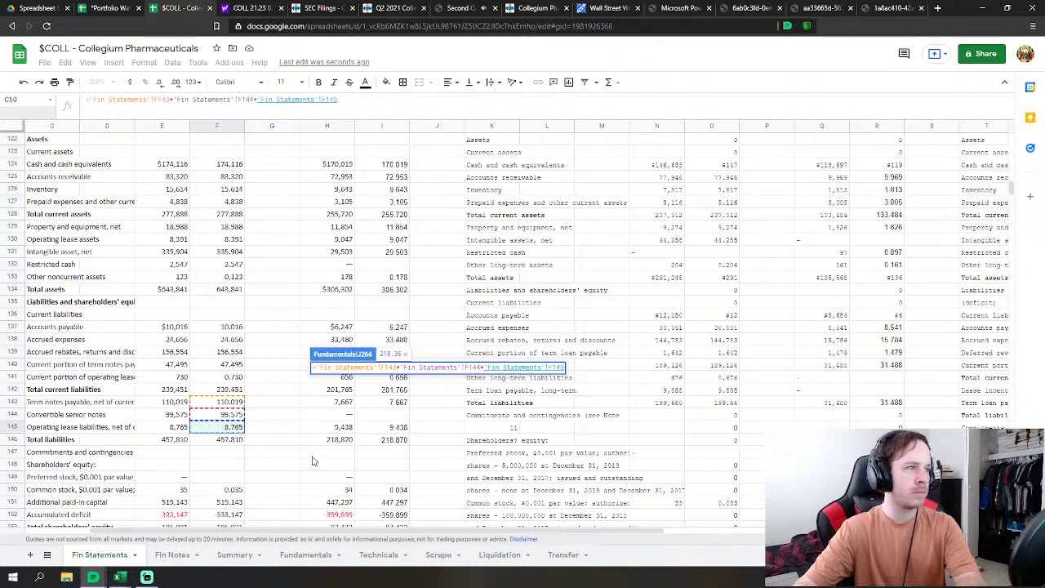
pyautogui.press('Return')
# Step: Link FY 2020 Common Stock Class A in Fundamentals J275 to the common stock value in Fin Statements F150
pyautogui.scroll(-2, 263, 439)
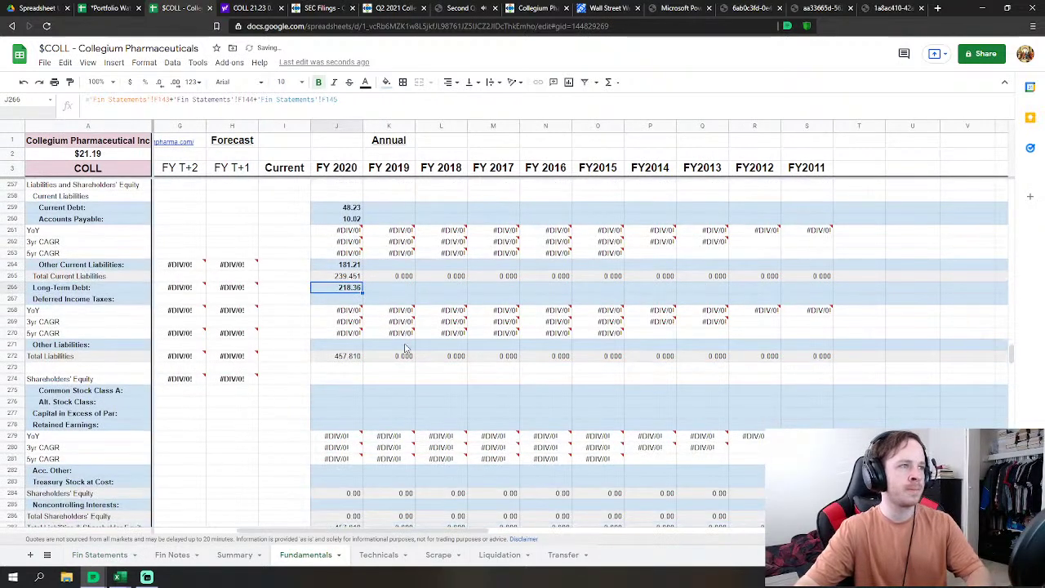
pyautogui.click(343, 350)
pyautogui.click(347, 390)
pyautogui.write('=')
pyautogui.click(98, 555)
pyautogui.click(232, 489)
pyautogui.scroll(-1, 242, 490)
pyautogui.press('Return')
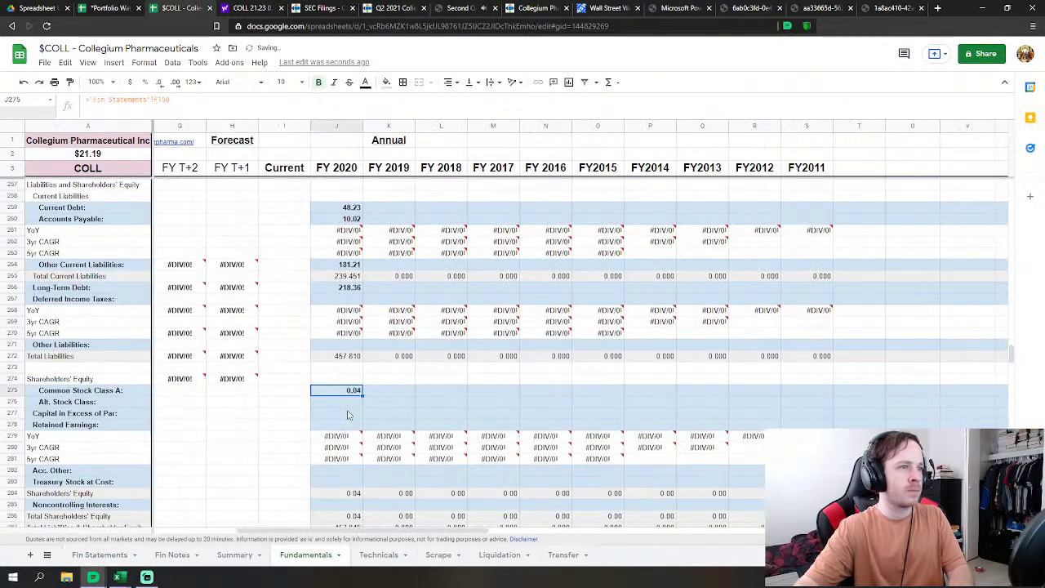
# Step: Link FY 2020 Capital in Excess of Par in Fundamentals J277 to additional paid-in capital in Fin Statements F151
pyautogui.click(359, 414)
pyautogui.write('=')
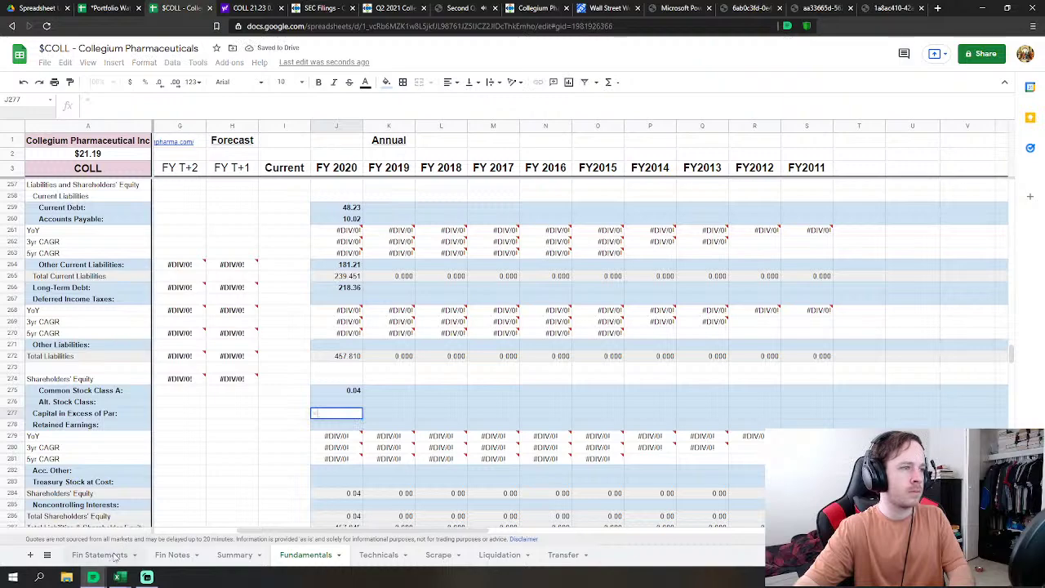
pyautogui.click(99, 555)
pyautogui.click(230, 377)
pyautogui.press('Return')
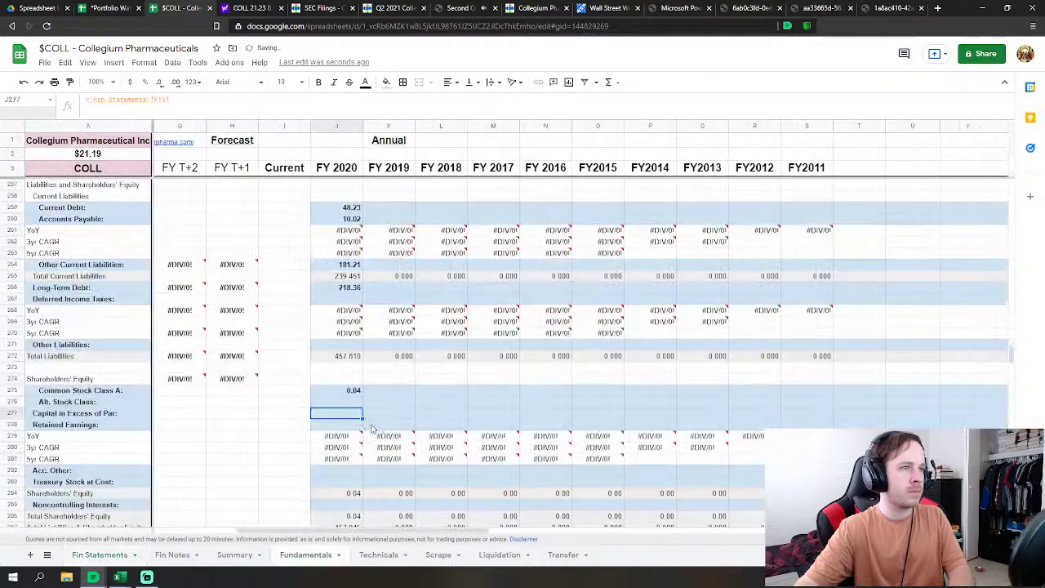
# Step: Link FY 2020 Retained Earnings in Fundamentals J278 to the accumulated deficit in Fin Statements F152
pyautogui.write('=')
pyautogui.click(99, 555)
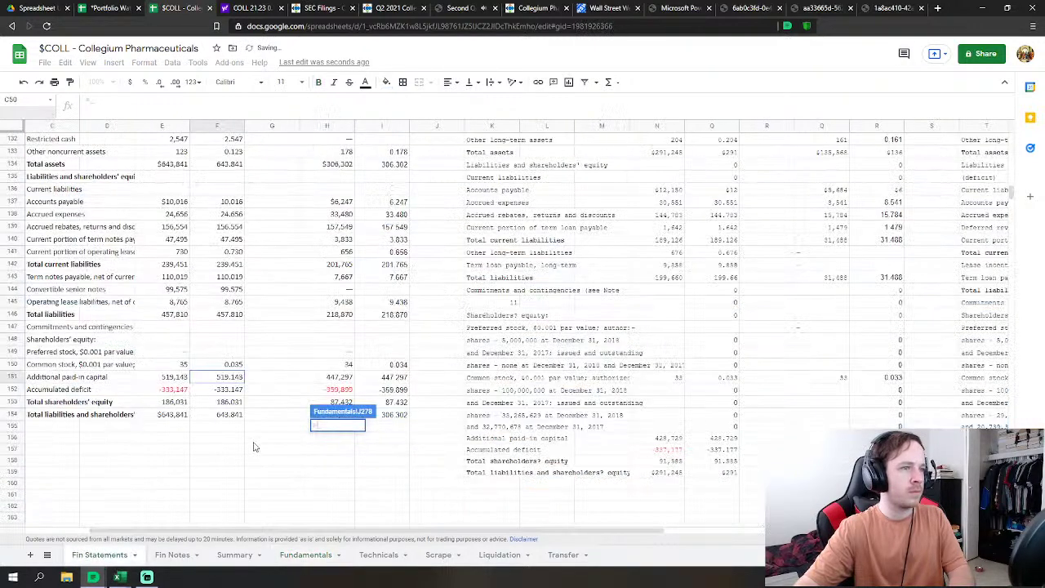
pyautogui.click(230, 390)
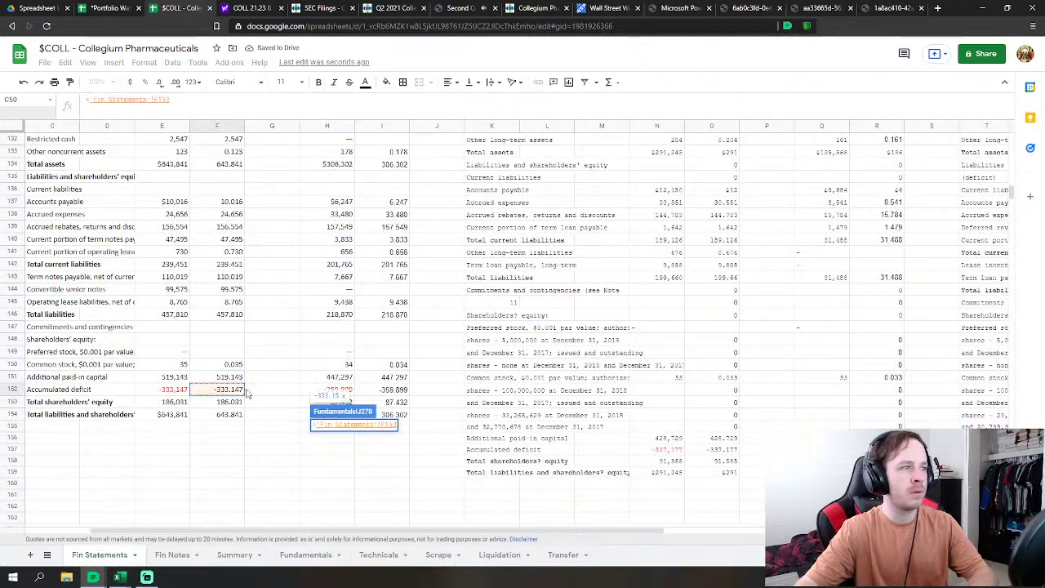
pyautogui.press('Return')
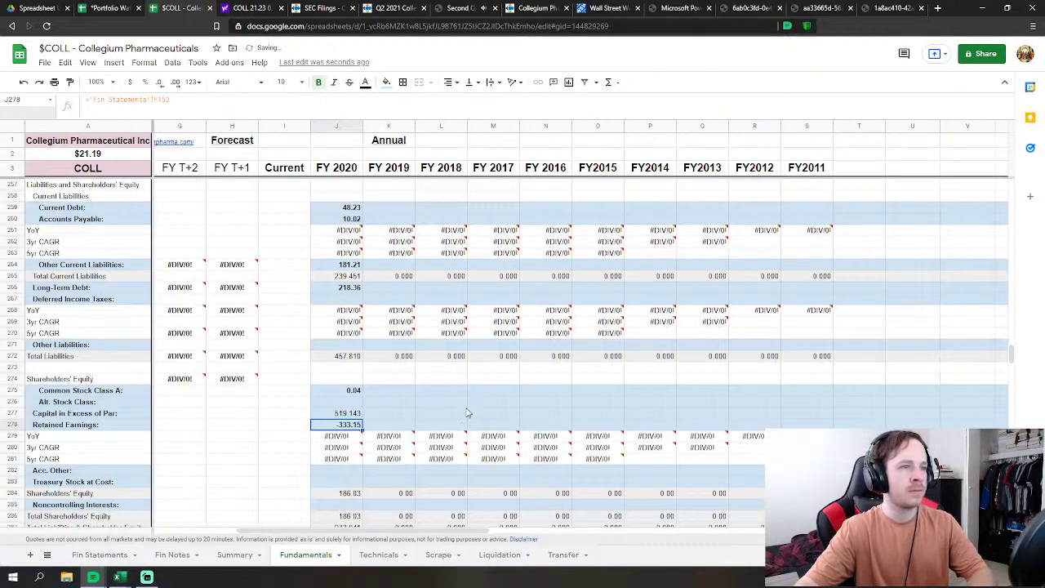
# Step: Show the Shareholders' Equity total rows with three decimal places and compare the FY 2020 totals with the Fin Statements sheet
pyautogui.scroll(-2, 467, 424)
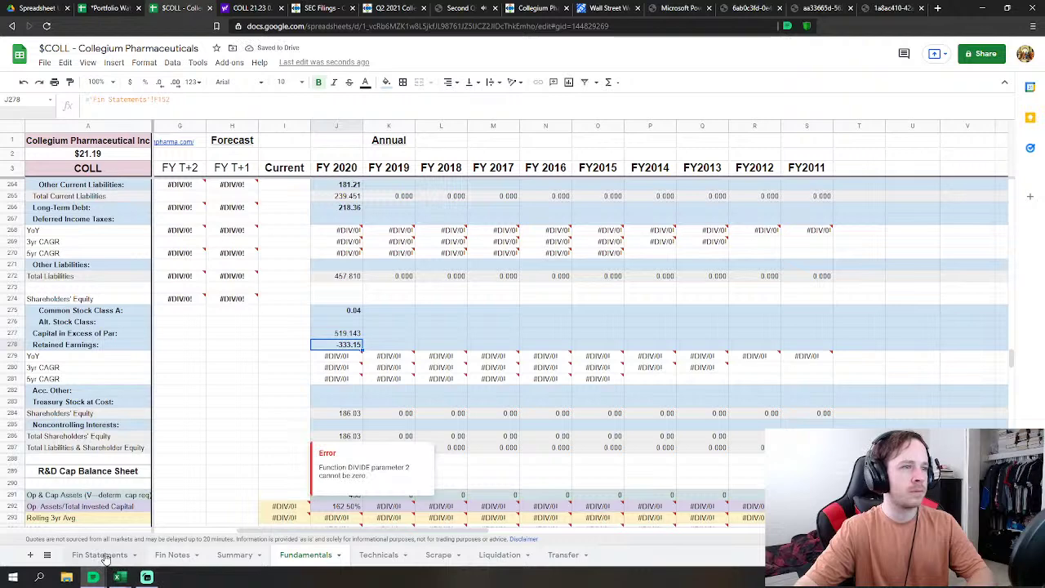
pyautogui.click(12, 414)
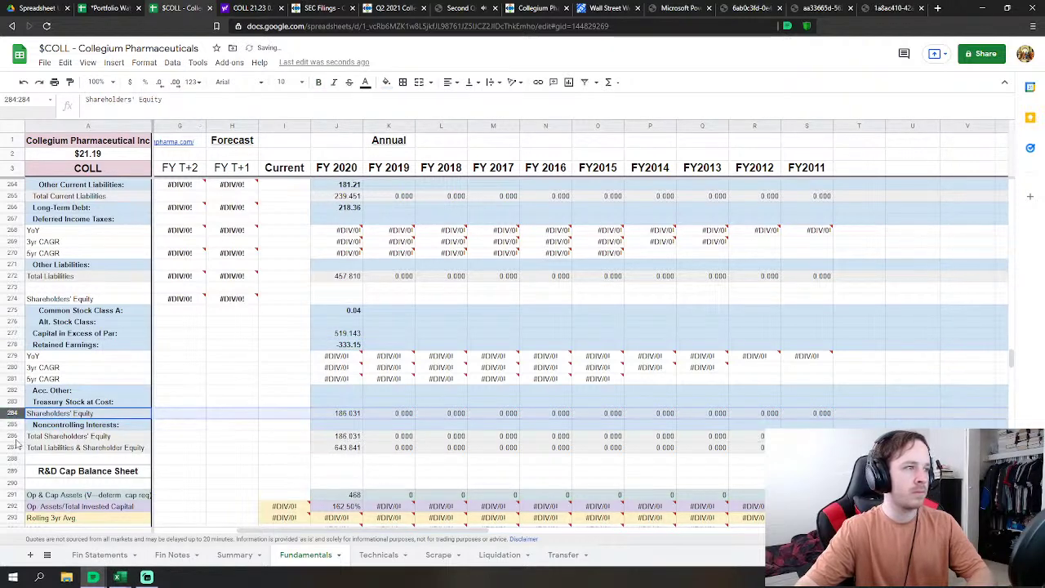
pyautogui.click(100, 554)
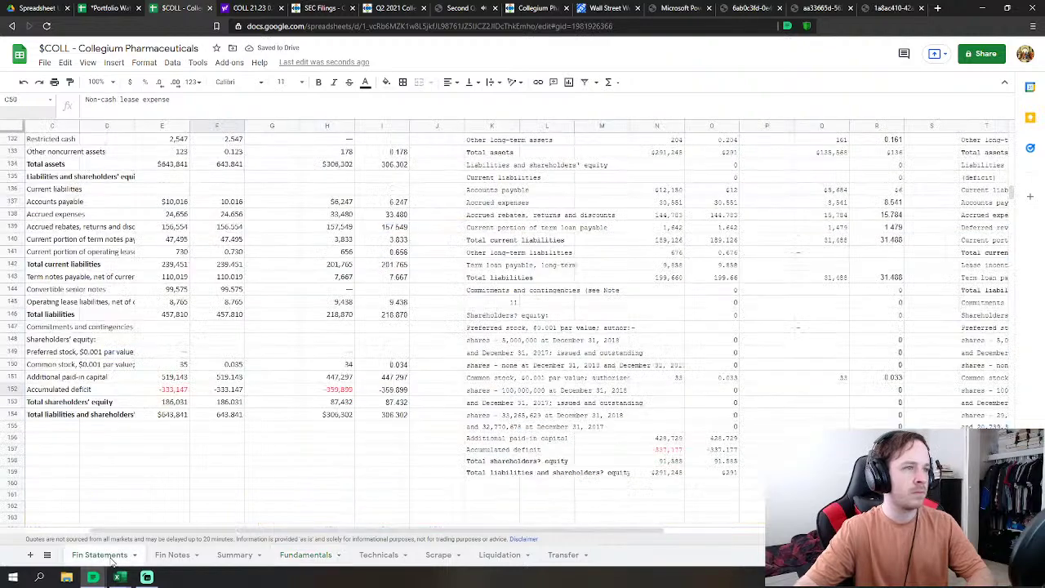
pyautogui.click(245, 559)
pyautogui.click(306, 558)
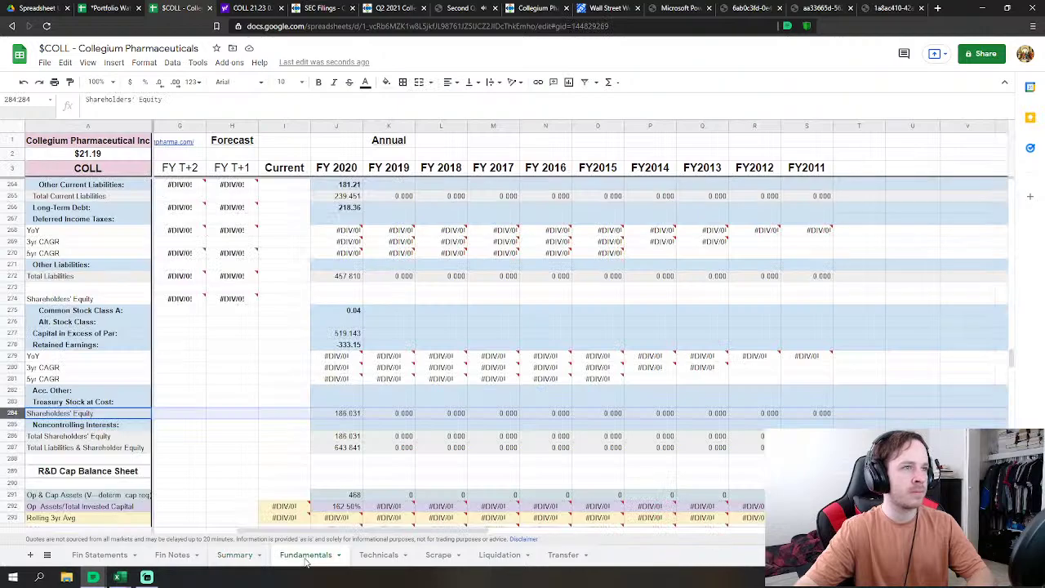
# Step: Select the FY 2019 Revenues cell K32 in the Income Statements section of the Fundamentals sheet
pyautogui.scroll(7, 780, 353)
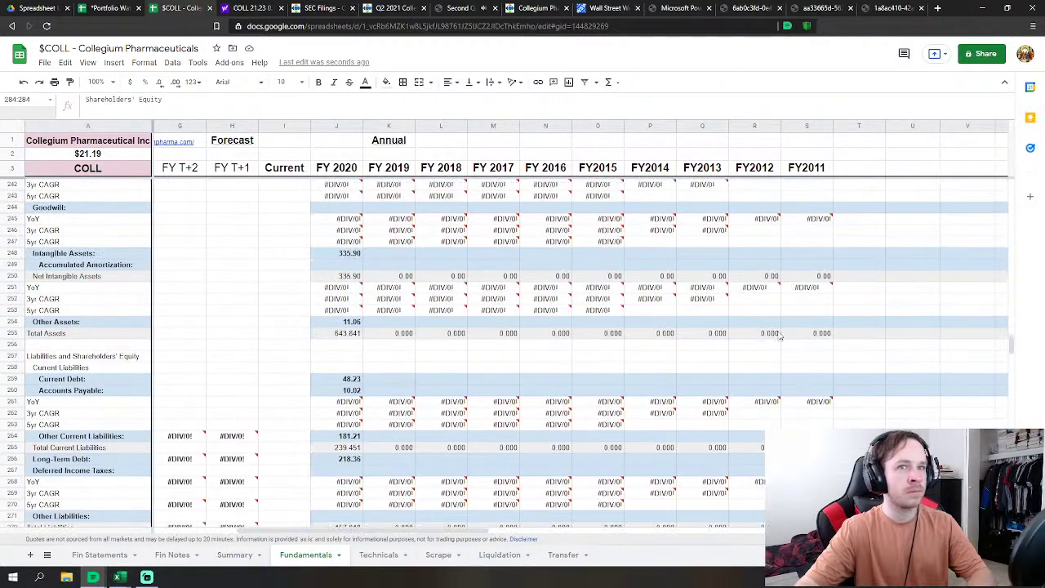
pyautogui.moveTo(1012, 345); pyautogui.dragTo(1010, 181)
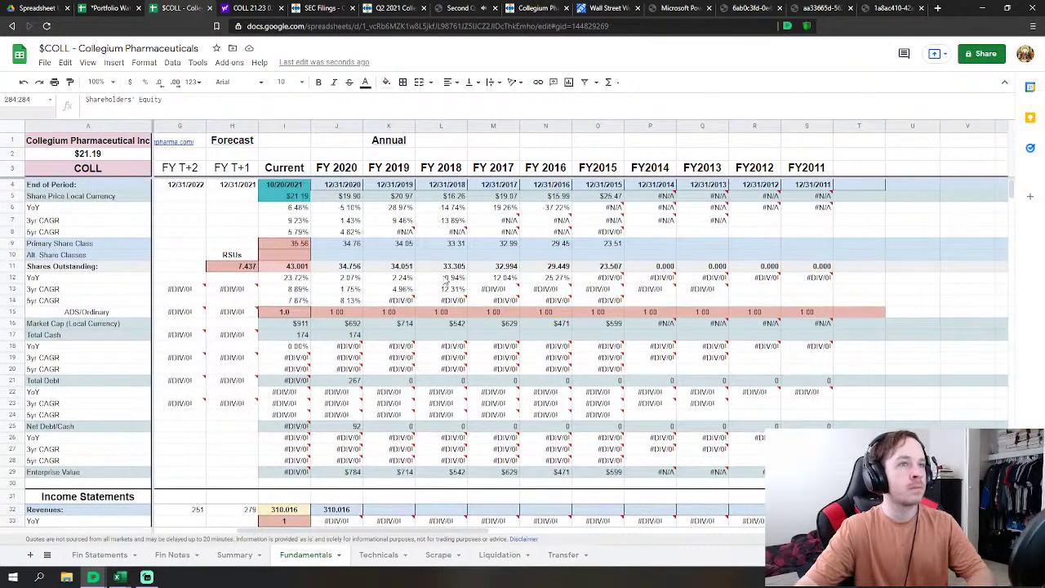
pyautogui.scroll(-3, 446, 280)
pyautogui.scroll(-4, 446, 280)
pyautogui.click(406, 318)
pyautogui.scroll(-2, 433, 315)
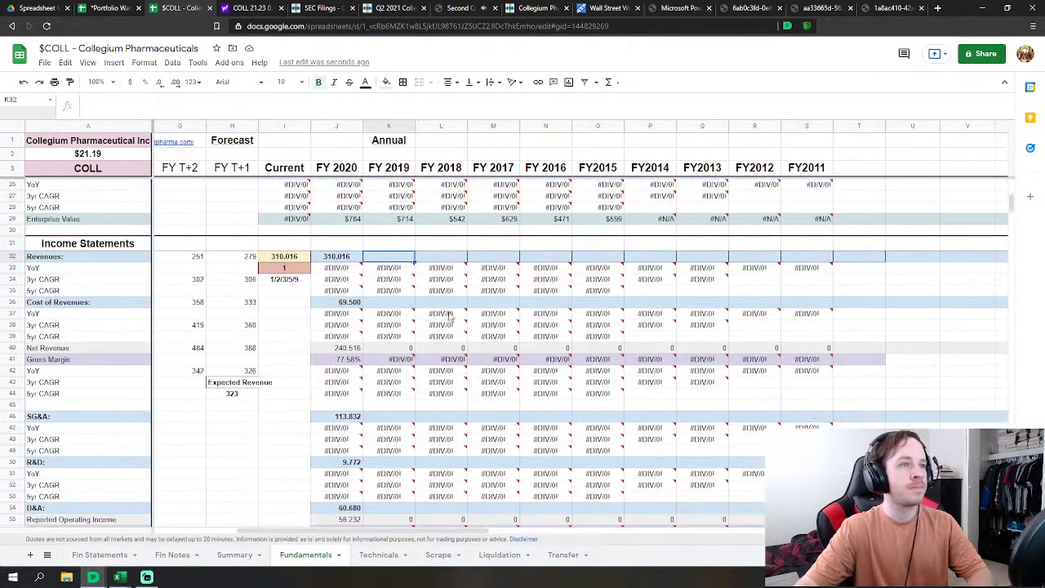
# Step: Link the FY 2019 Revenues cell K32 in Fundamentals to the 2019 net product revenues in Fin Statements I5
pyautogui.write('=')
pyautogui.click(99, 554)
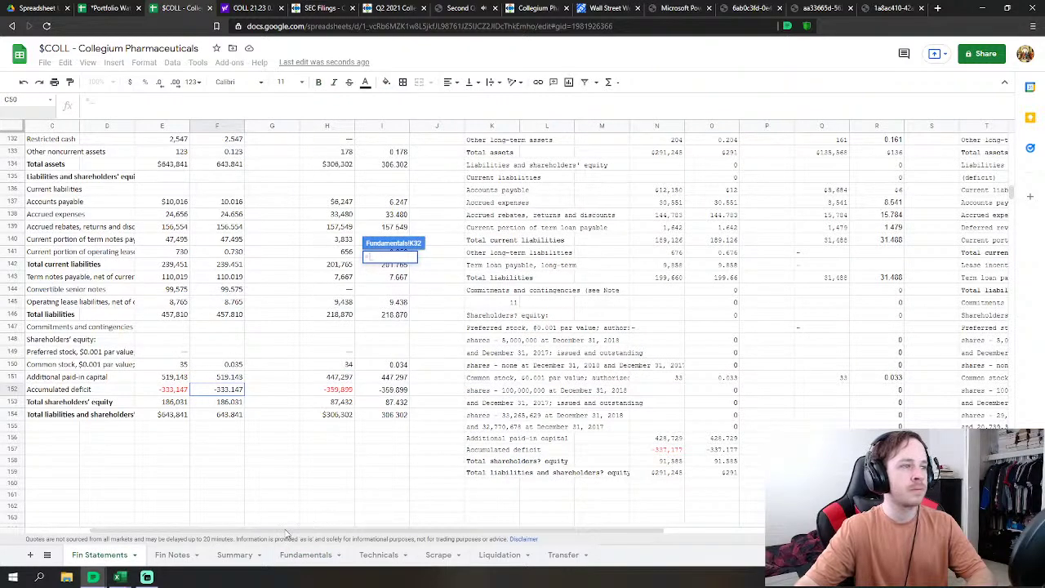
pyautogui.click(279, 554)
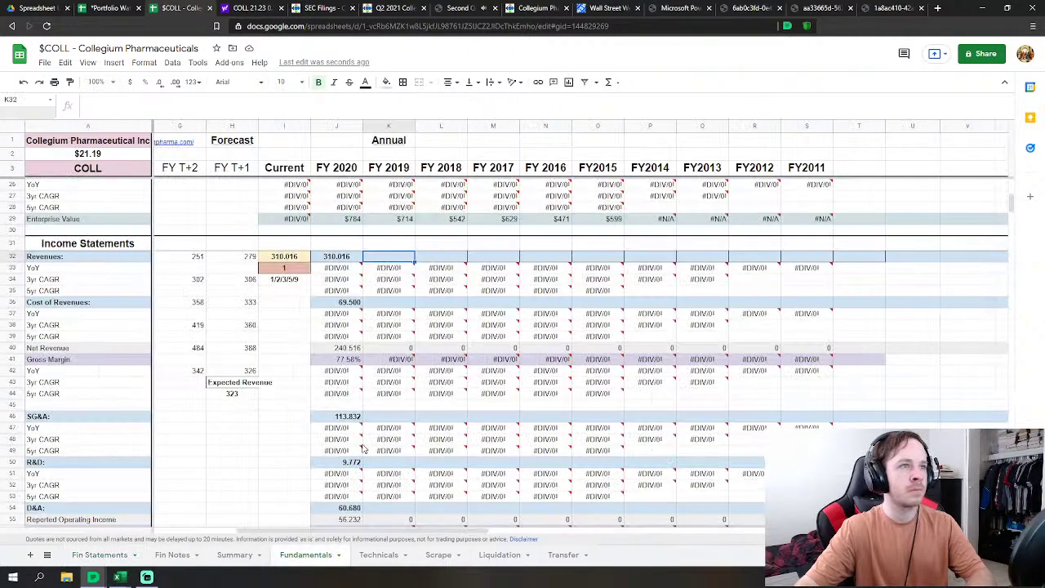
pyautogui.moveTo(356, 531); pyautogui.dragTo(350, 532)
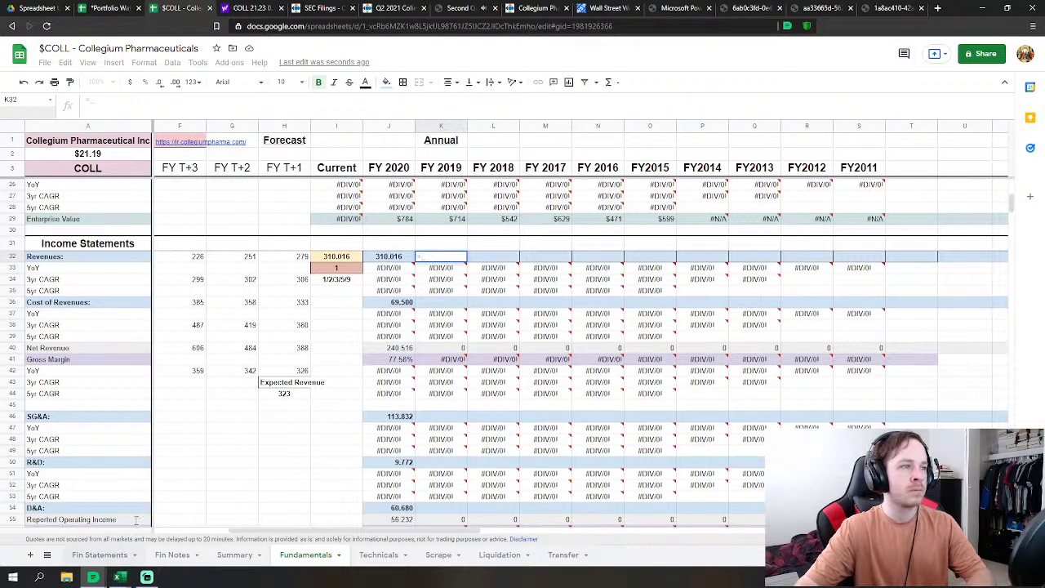
pyautogui.click(101, 554)
pyautogui.scroll(15, 468, 372)
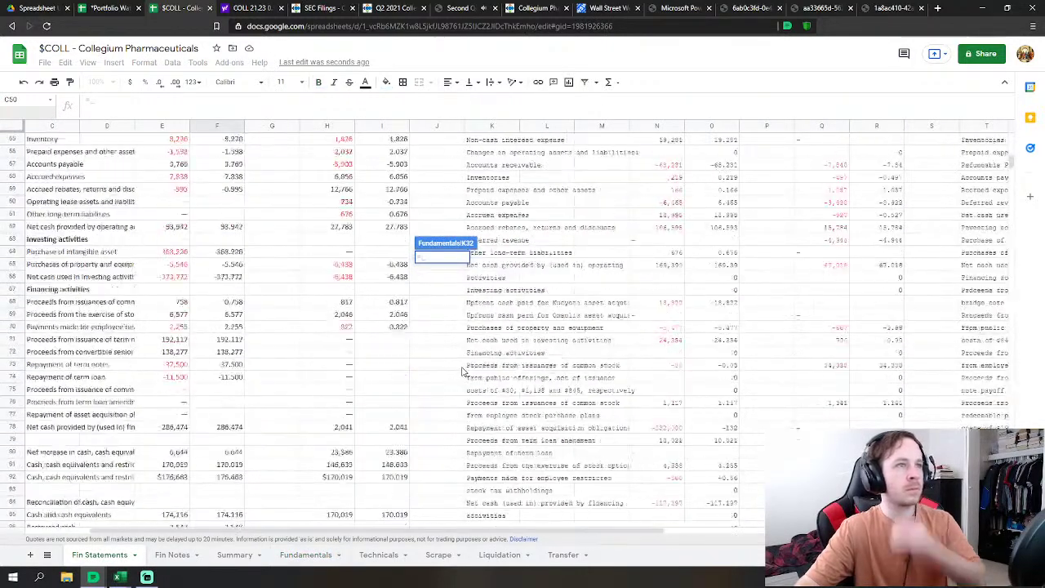
pyautogui.scroll(5, 460, 373)
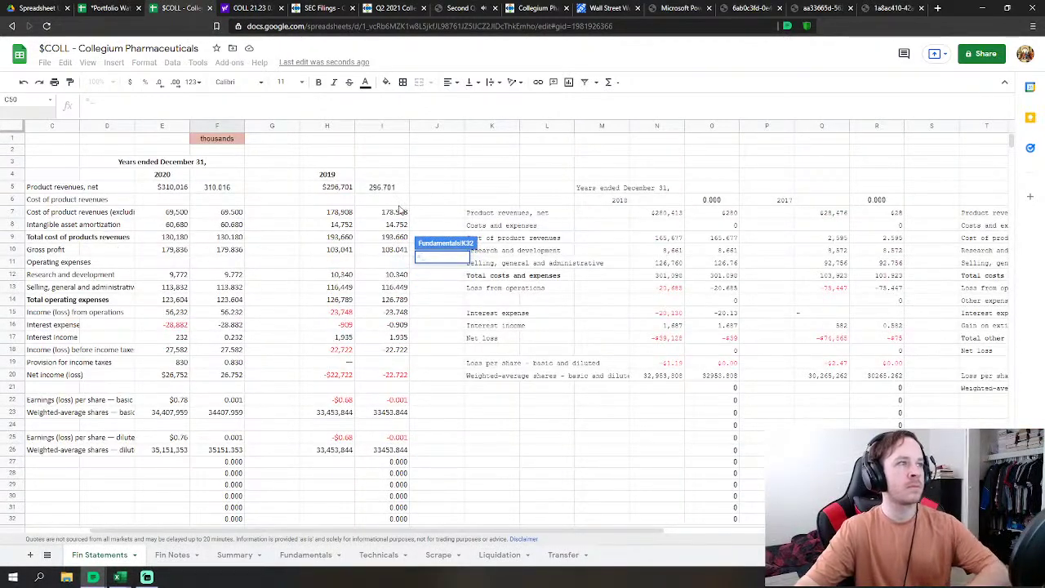
pyautogui.click(382, 187)
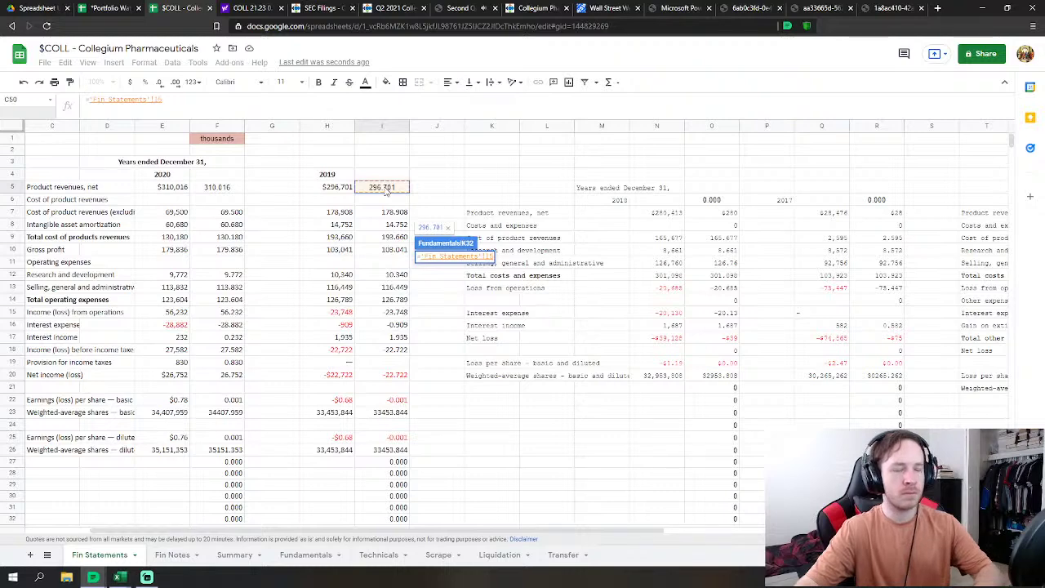
pyautogui.press('Return')
# Step: Link the FY 2019 Cost of Revenues cell K36 to the 2019 cost of product revenues in Fin Statements I7
pyautogui.click(453, 304)
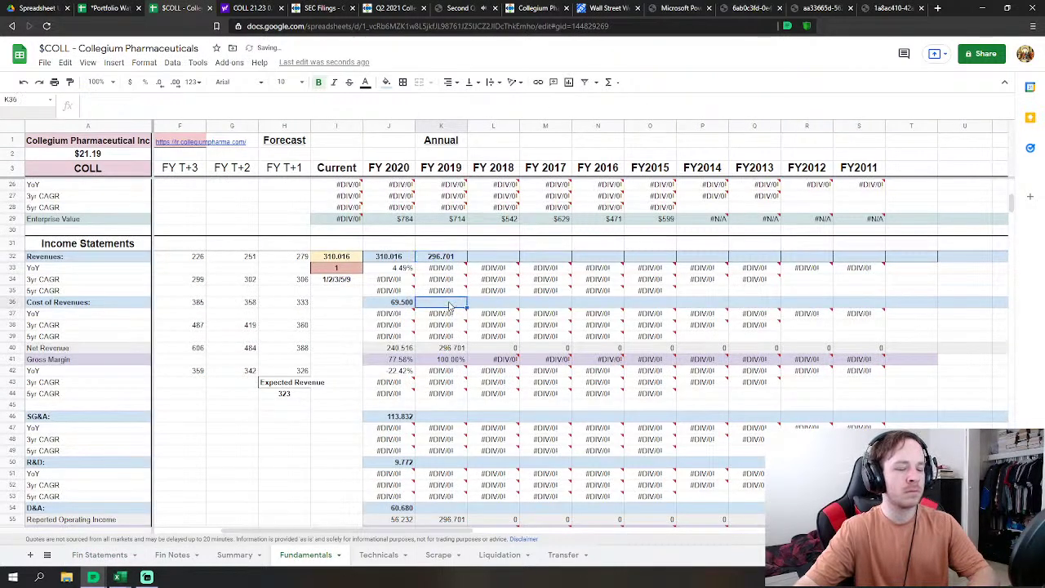
pyautogui.click(99, 557)
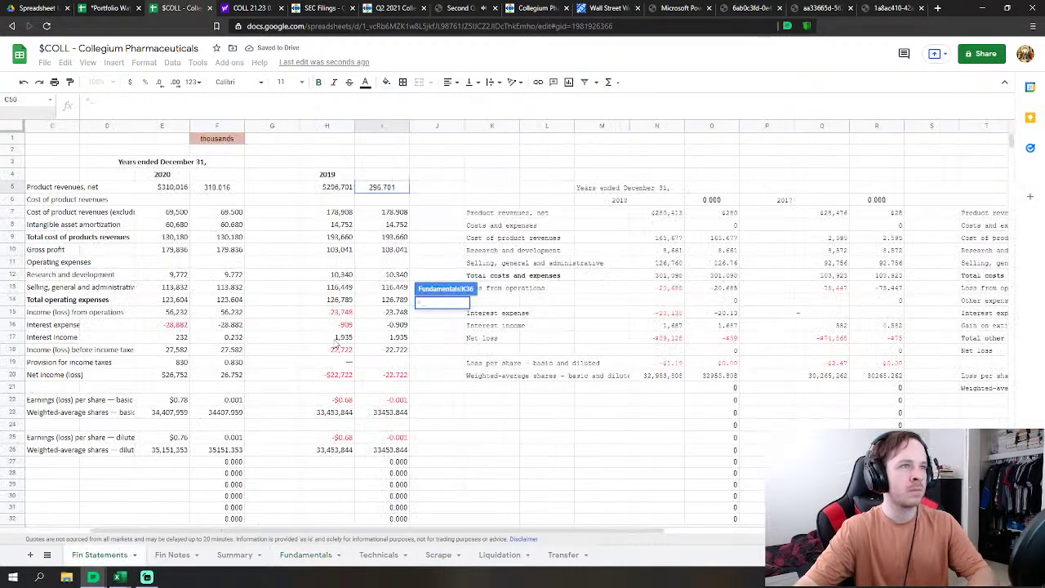
pyautogui.click(393, 212)
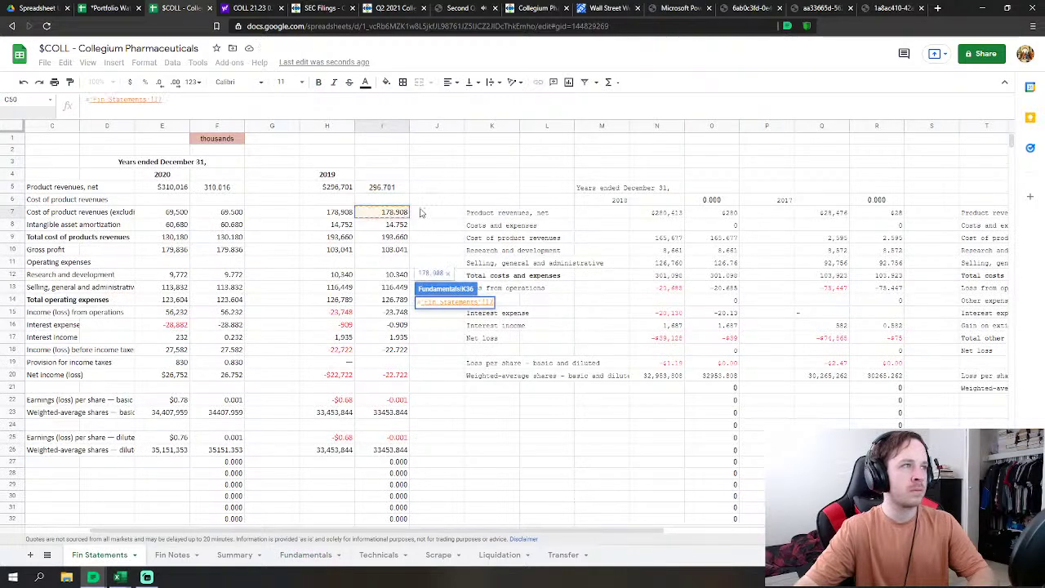
pyautogui.press('Return')
# Step: Link the FY 2019 SG&A cell K46 to the 2019 selling, general and administrative expense in Fin Statements I13
pyautogui.scroll(-2, 437, 398)
pyautogui.click(448, 360)
pyautogui.write('=')
pyautogui.click(99, 555)
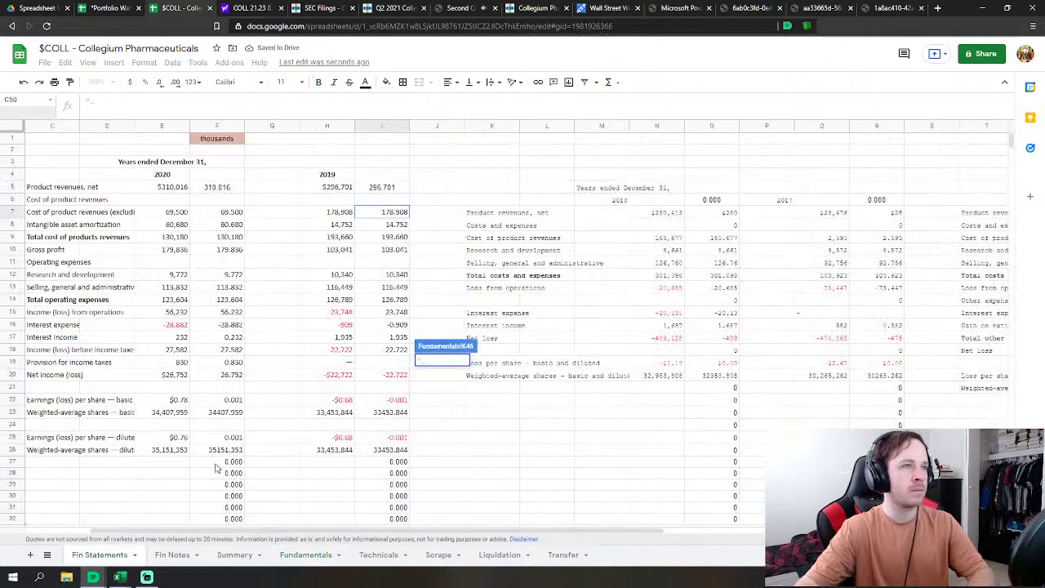
pyautogui.click(384, 286)
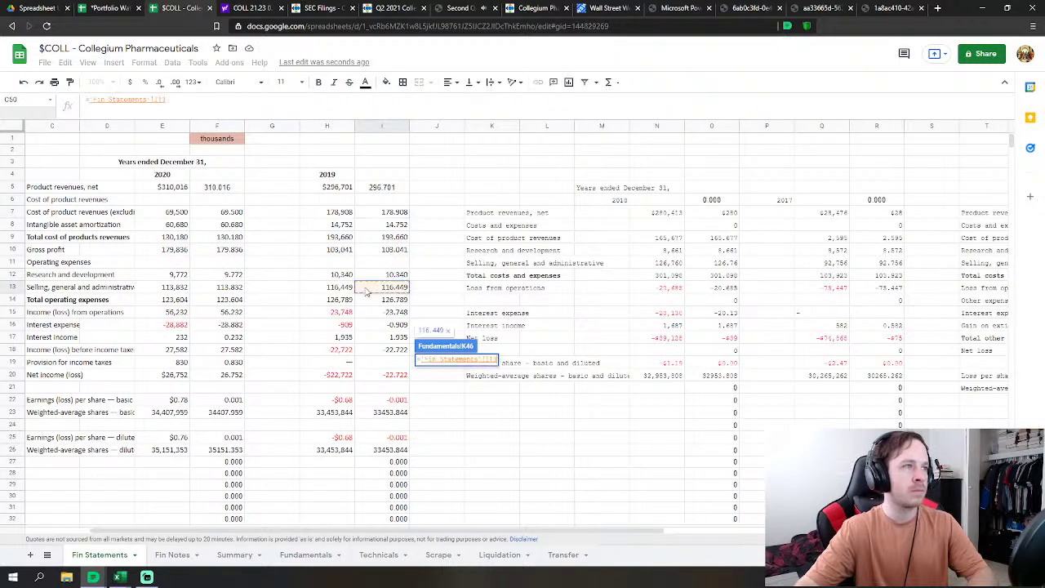
pyautogui.press('Return')
# Step: Link the FY 2019 R&D cell K50 to the 2019 research and development expense in Fin Statements I12
pyautogui.click(457, 406)
pyautogui.write('=')
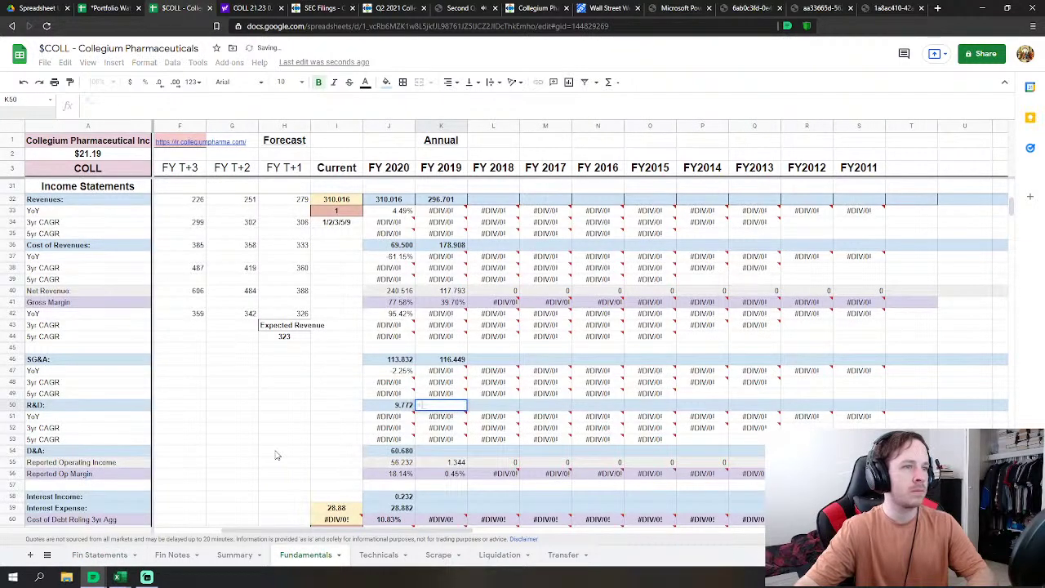
pyautogui.click(100, 555)
pyautogui.click(380, 275)
pyautogui.press('Return')
# Step: Link the FY 2019 D&A cell K54 to the 2019 intangible asset amortization in Fin Statements I8
pyautogui.press('Down')
pyautogui.press('Down')
pyautogui.press('Down')
pyautogui.write('=')
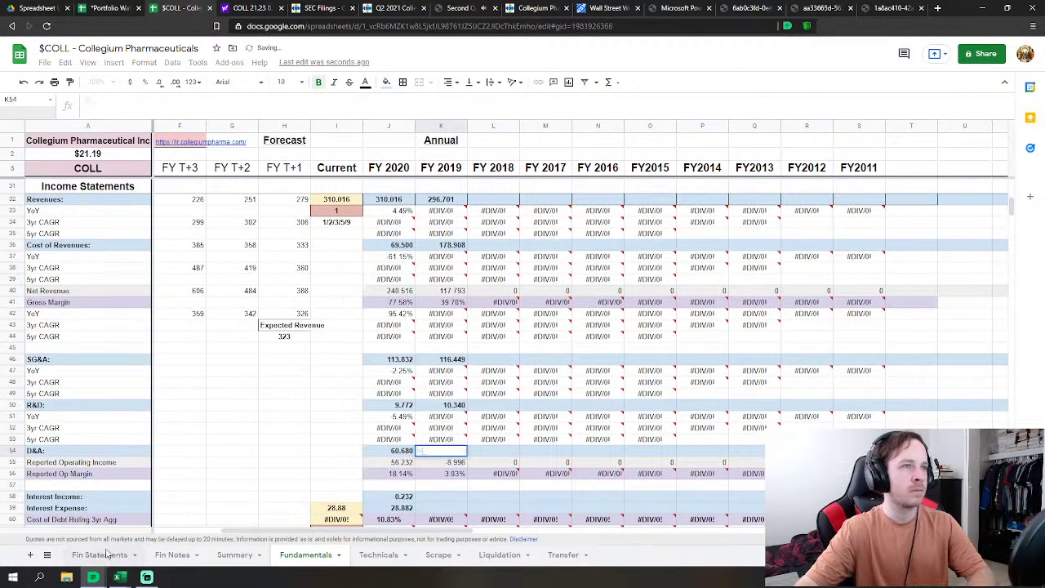
pyautogui.click(100, 554)
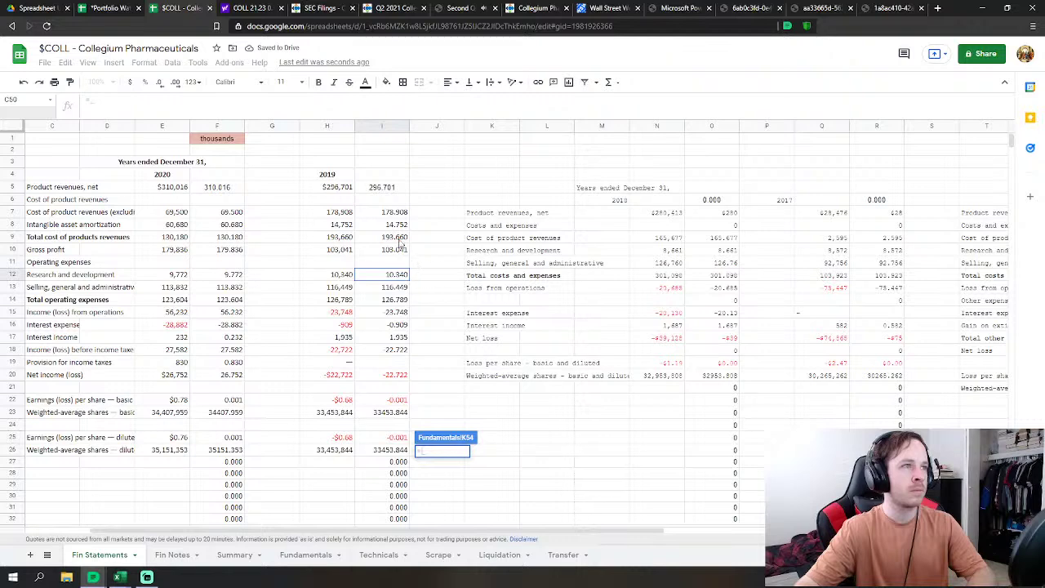
pyautogui.click(396, 225)
pyautogui.press('Return')
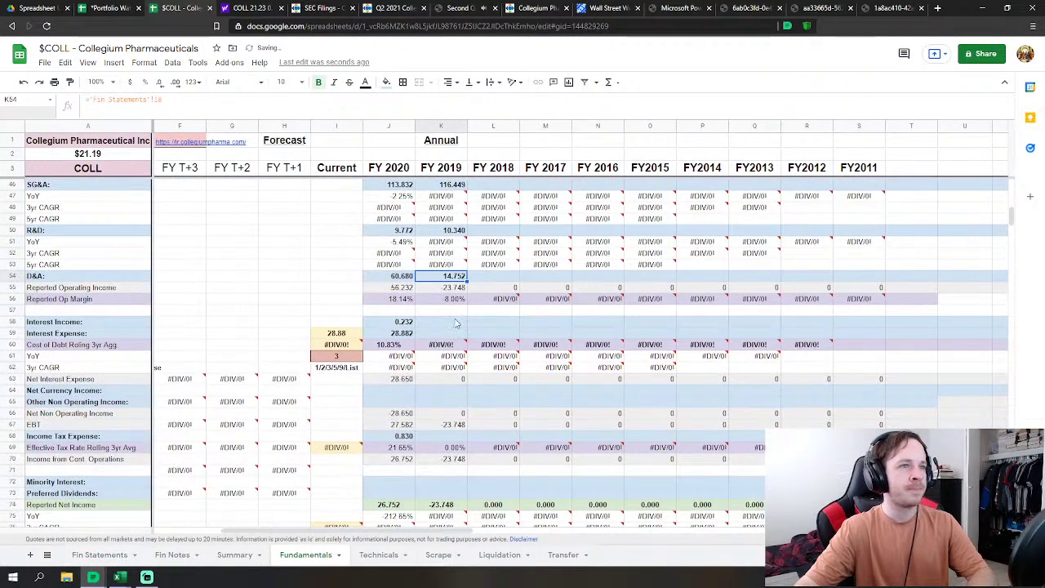
# Step: Link the FY 2019 Interest Income cell K58 to the 2019 interest income in Fin Statements I17
pyautogui.click(456, 324)
pyautogui.write('=')
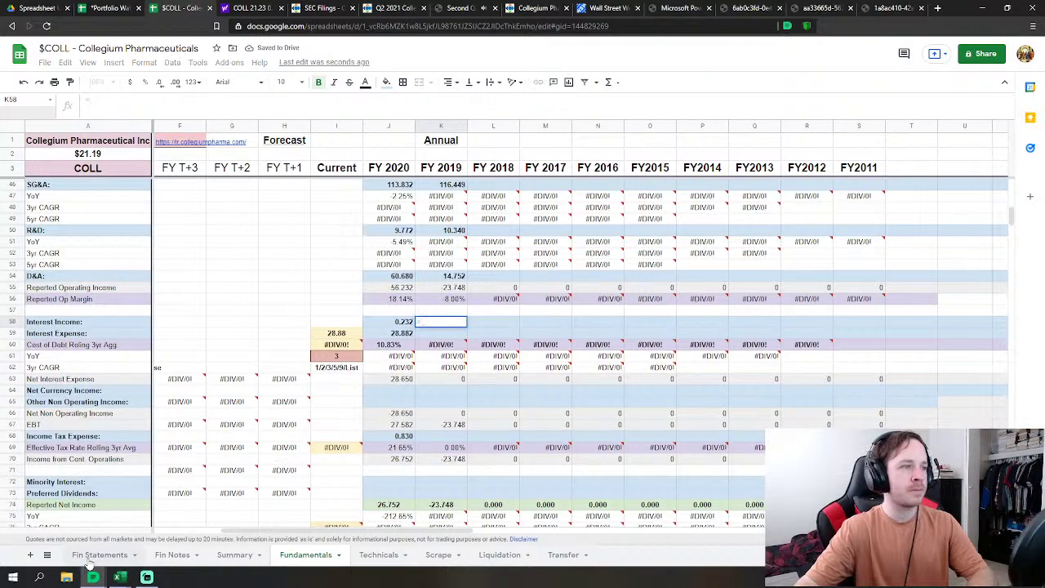
pyautogui.click(100, 554)
pyautogui.click(392, 338)
pyautogui.press('Return')
# Step: Set the FY 2019 Interest Expense cell K59 to the negated 2019 interest expense from Fin Statements I16
pyautogui.write('=')
pyautogui.click(99, 555)
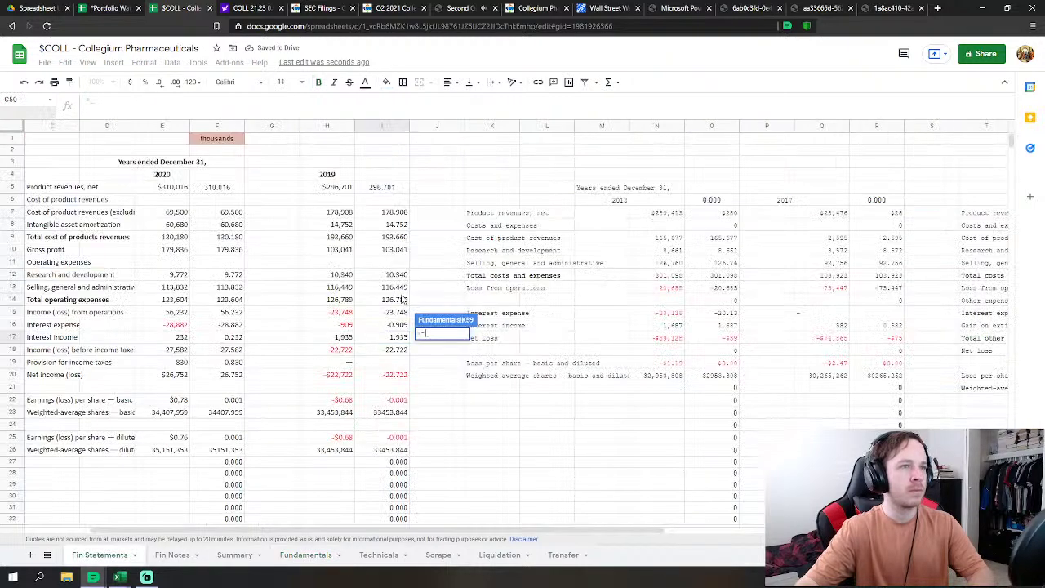
pyautogui.click(397, 325)
pyautogui.press('Return')
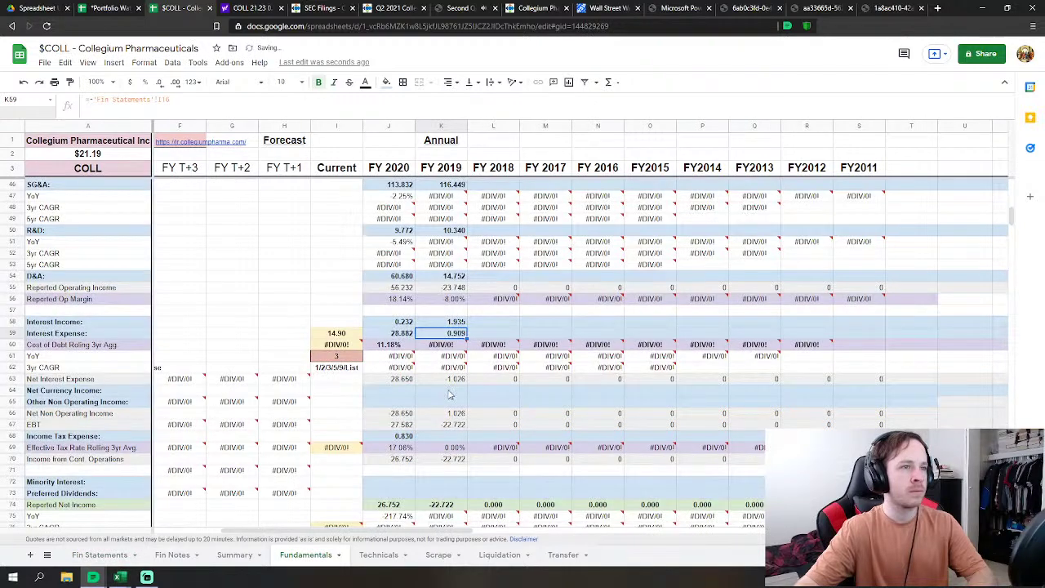
pyautogui.click(447, 440)
pyautogui.write('=')
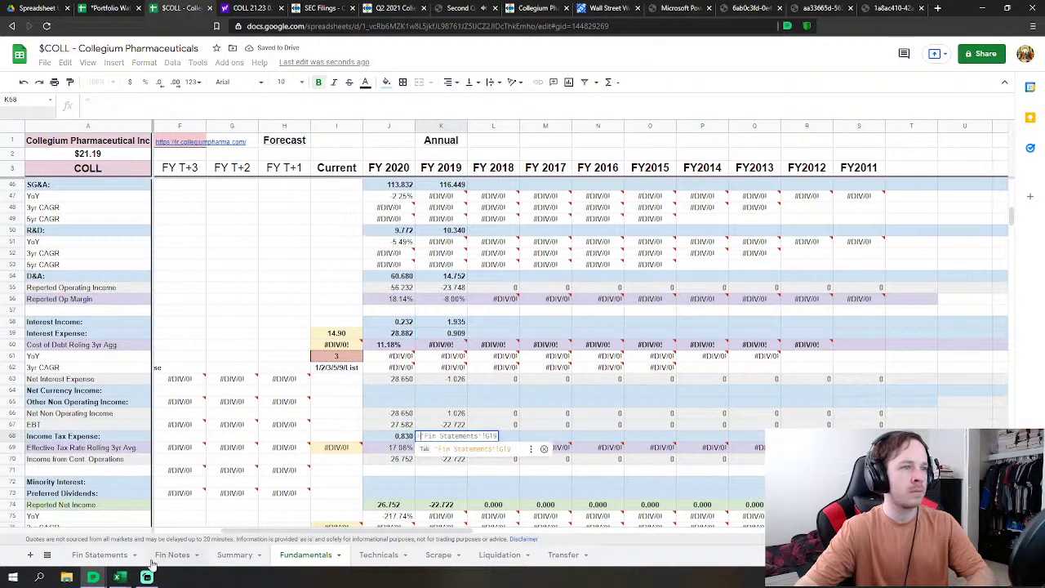
pyautogui.click(100, 555)
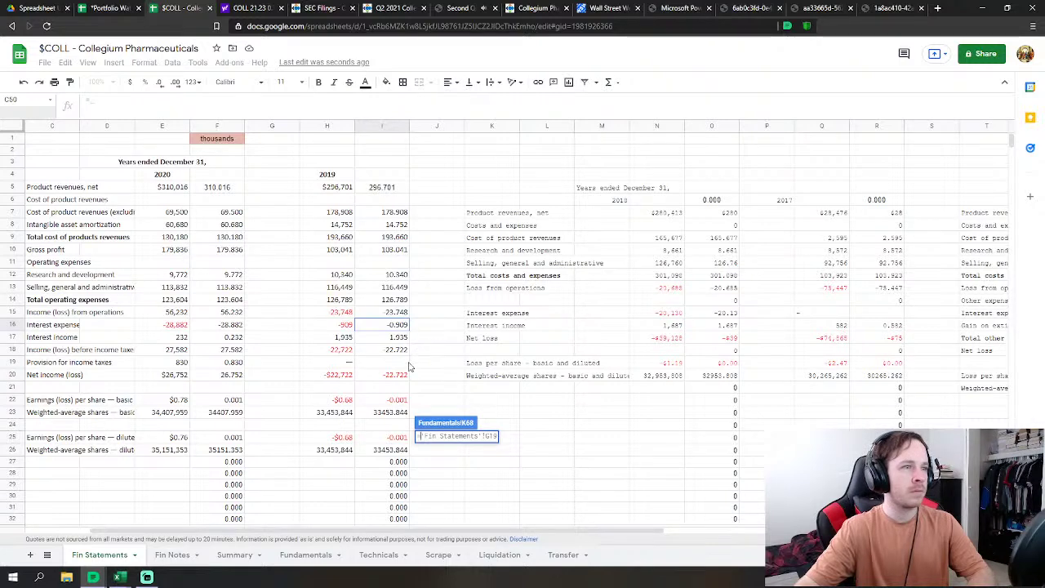
pyautogui.click(398, 378)
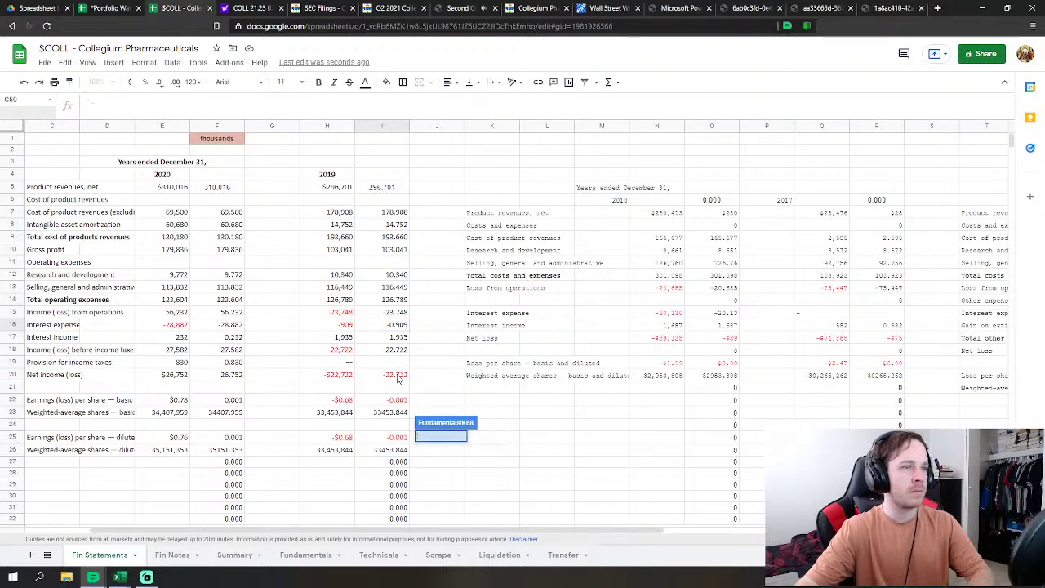
pyautogui.press('Escape')
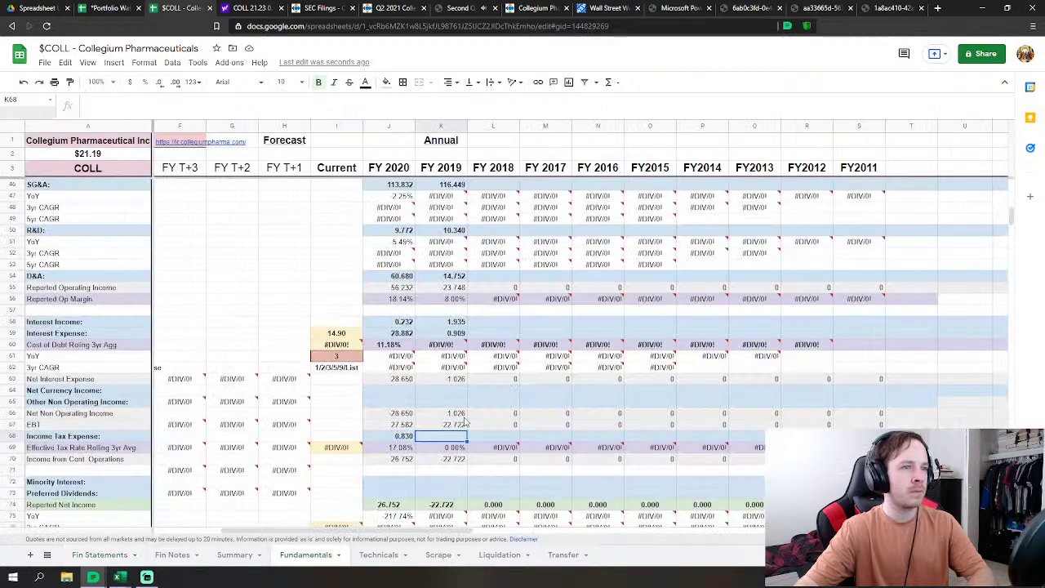
# Step: Set FY 2019 Avg Diluted Shares Outstanding in K82 to the 2019 diluted weighted-average shares in Fin Statements I26 divided by 1000
pyautogui.scroll(-1, 471, 455)
pyautogui.scroll(-2, 470, 455)
pyautogui.click(455, 426)
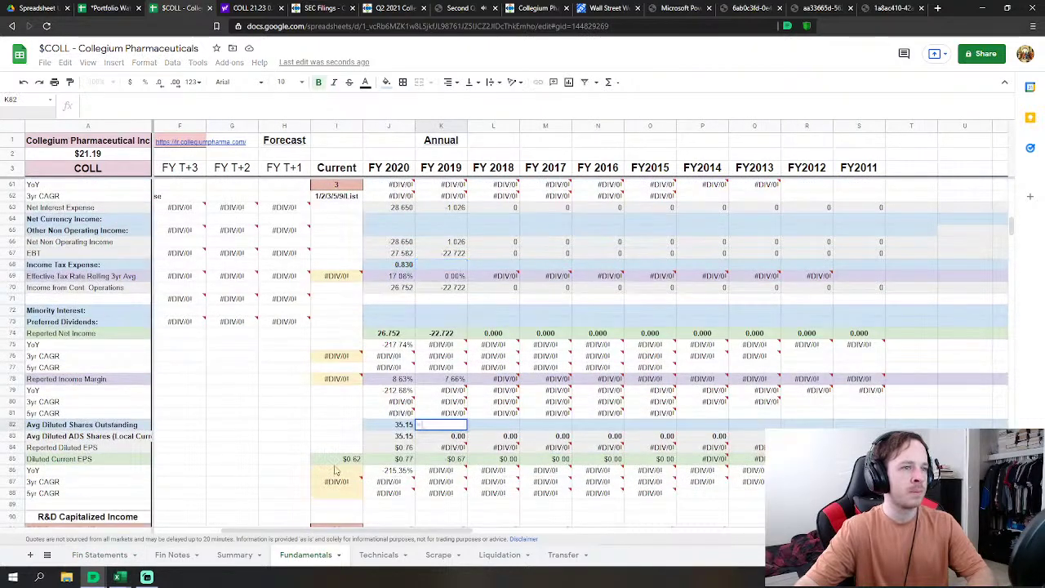
pyautogui.click(99, 556)
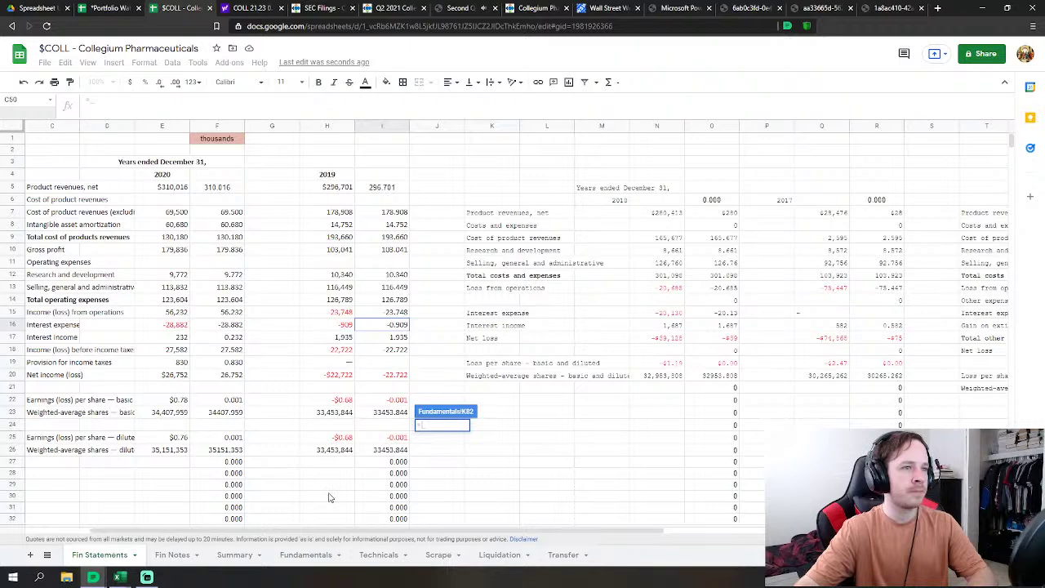
pyautogui.write('=')
pyautogui.click(392, 450)
pyautogui.write('/1000')
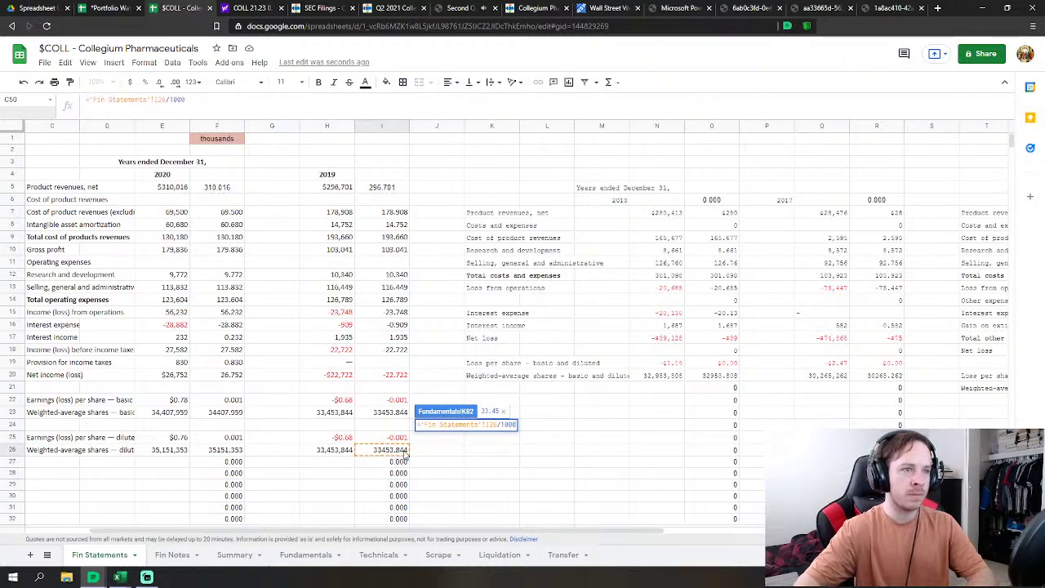
pyautogui.press('Return')
# Step: Set FY 2019 CF Depreciation & Amortization in K127 to the sum of Fin Statements I48 (depreciation) and I47 (amortization)
pyautogui.scroll(-5, 466, 429)
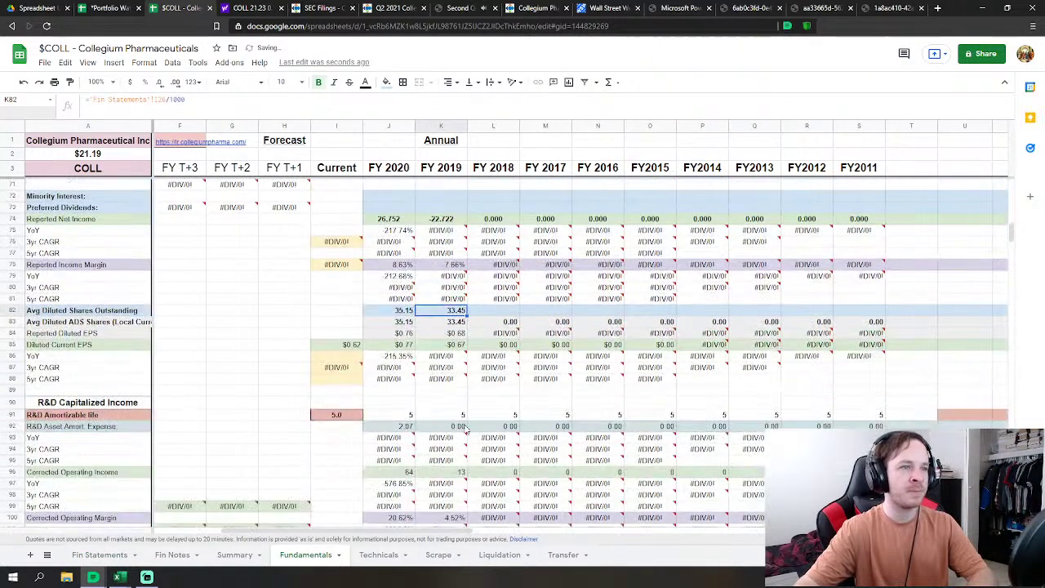
pyautogui.scroll(-10, 465, 429)
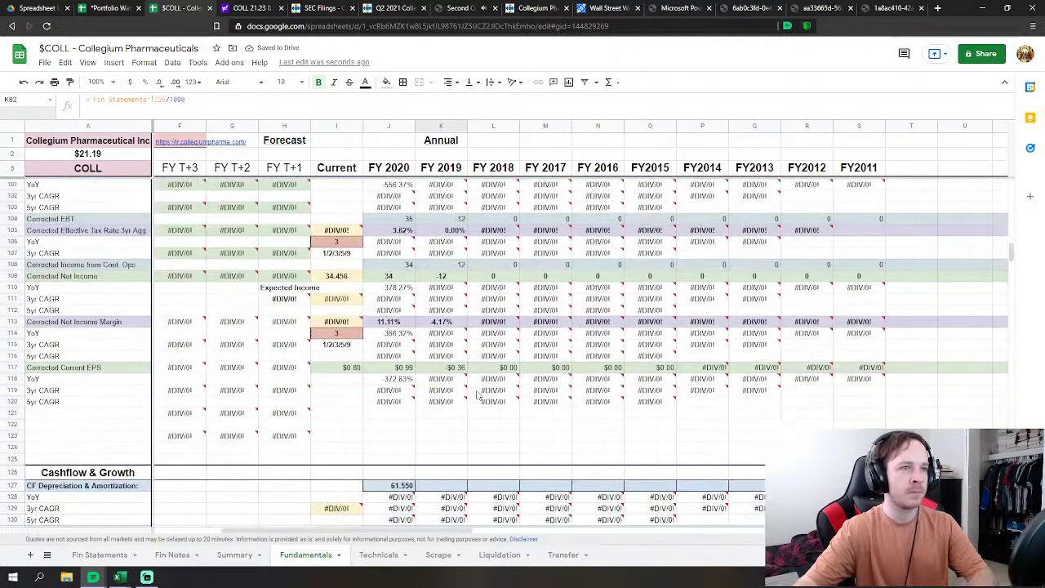
pyautogui.scroll(-4, 478, 395)
pyautogui.click(445, 348)
pyautogui.scroll(-4, 445, 348)
pyautogui.press('Return')
pyautogui.click(131, 555)
pyautogui.scroll(4, 378, 413)
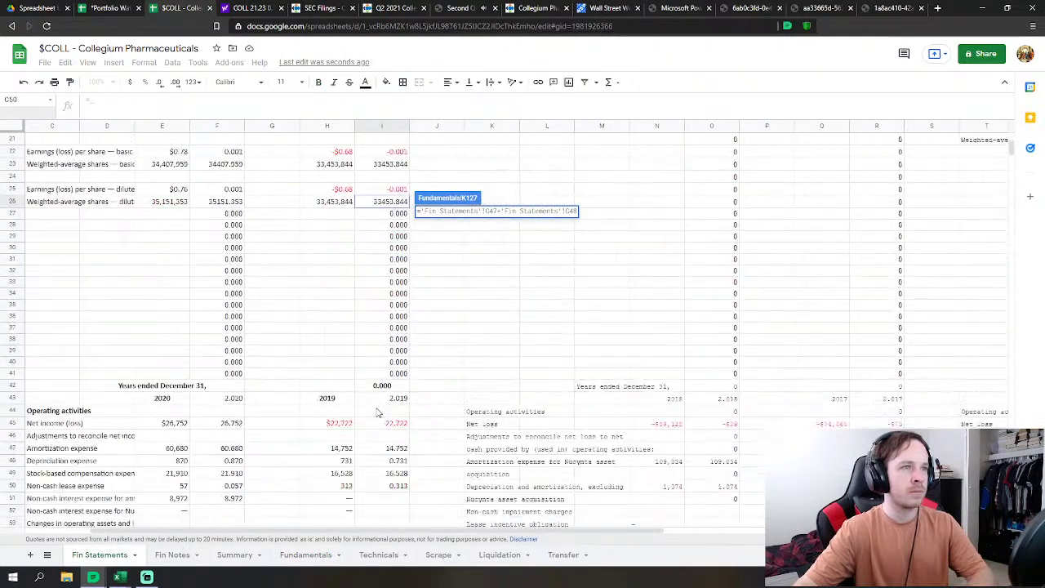
pyautogui.scroll(-2, 379, 413)
pyautogui.click(398, 342)
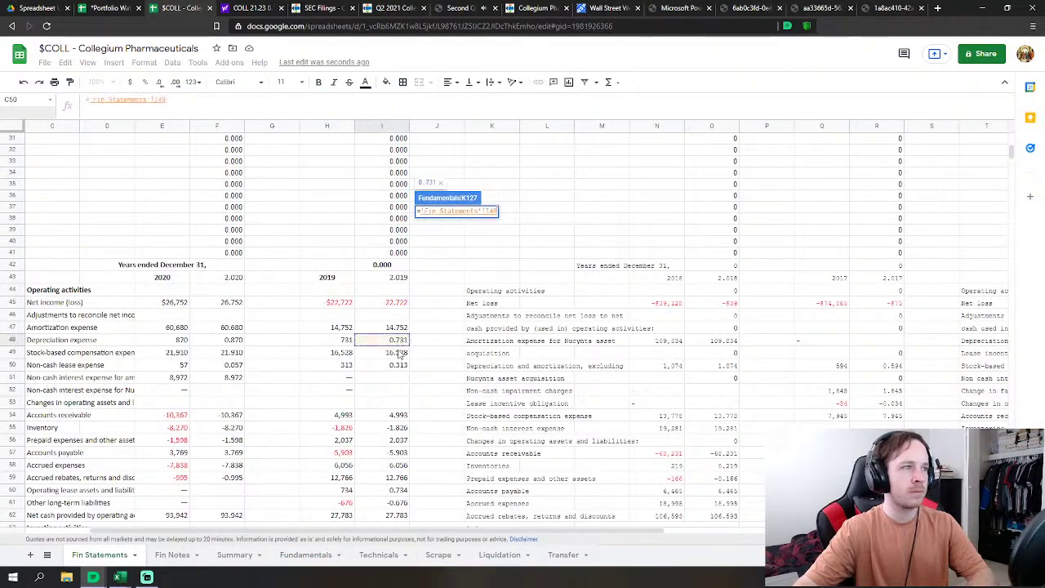
pyautogui.write('+')
pyautogui.click(400, 327)
pyautogui.press('Return')
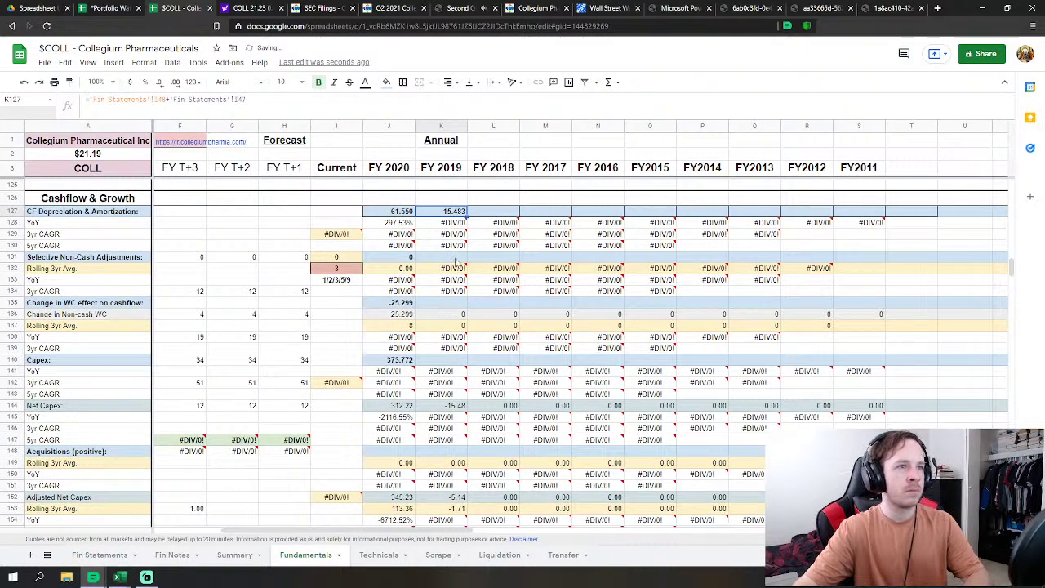
# Step: Set FY 2019 Change in WC effect on cashflow in K135 to the SUM of Fin Statements I54:I61
pyautogui.click(452, 304)
pyautogui.write('=sum')
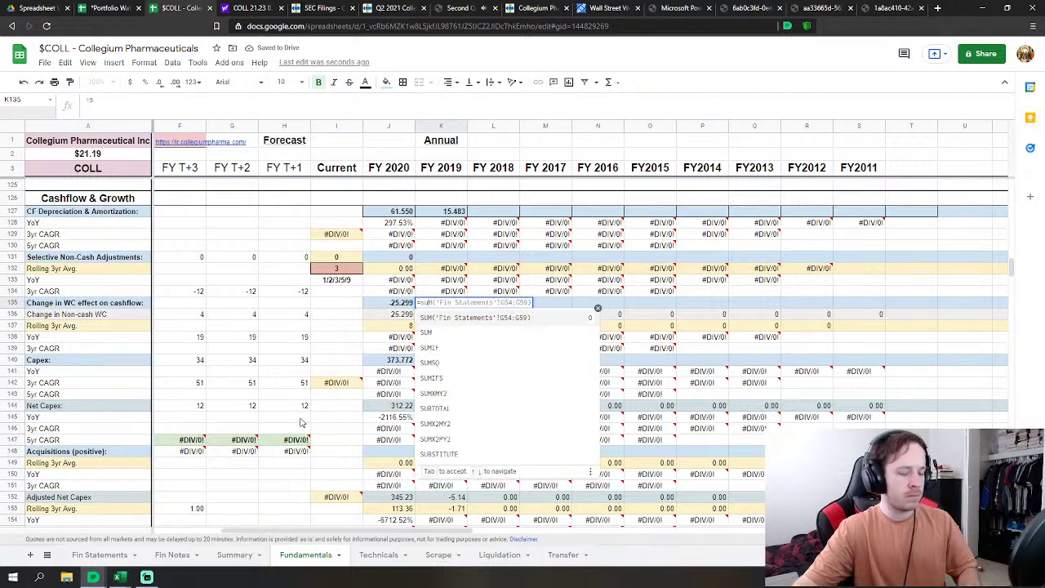
pyautogui.write('(')
pyautogui.click(100, 555)
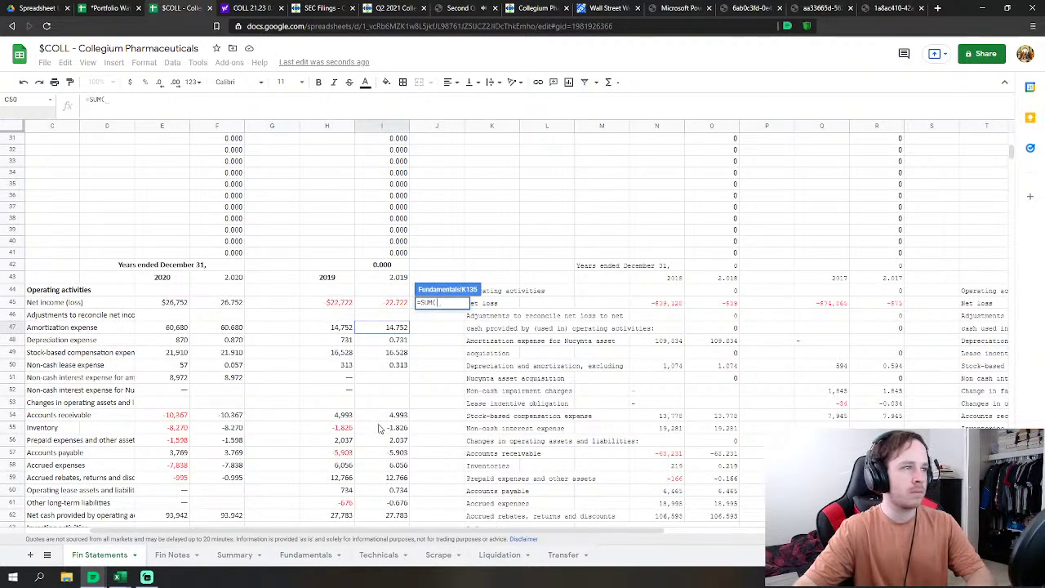
pyautogui.moveTo(396, 420); pyautogui.dragTo(394, 502)
pyautogui.scroll(-3, 448, 459)
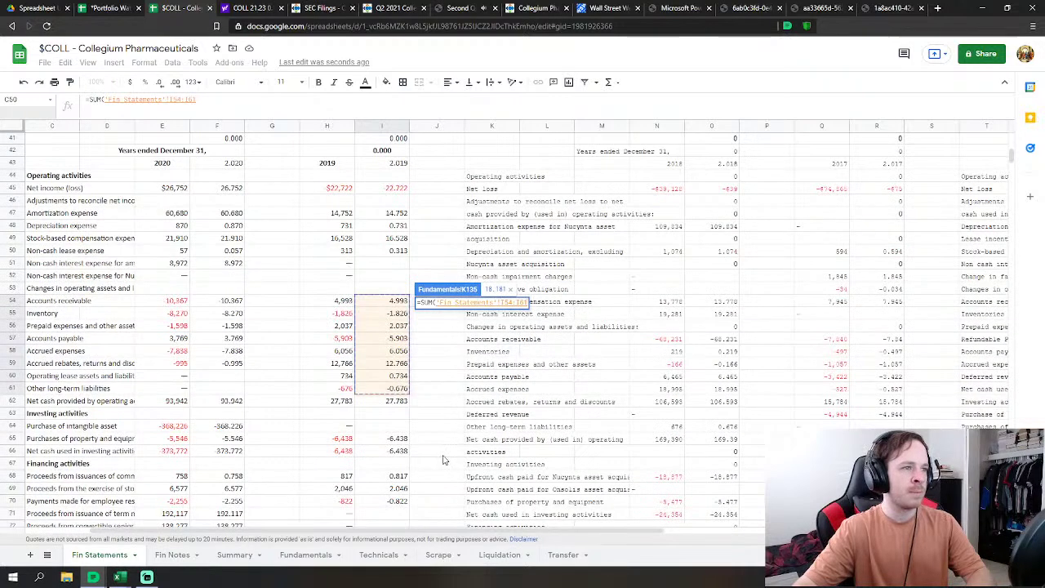
pyautogui.press('Return')
# Step: Set the FY 2019 Capex cell K140 to the negated 2019 purchases of property and equipment from Fin Statements I65
pyautogui.click(451, 360)
pyautogui.write('=')
pyautogui.click(100, 554)
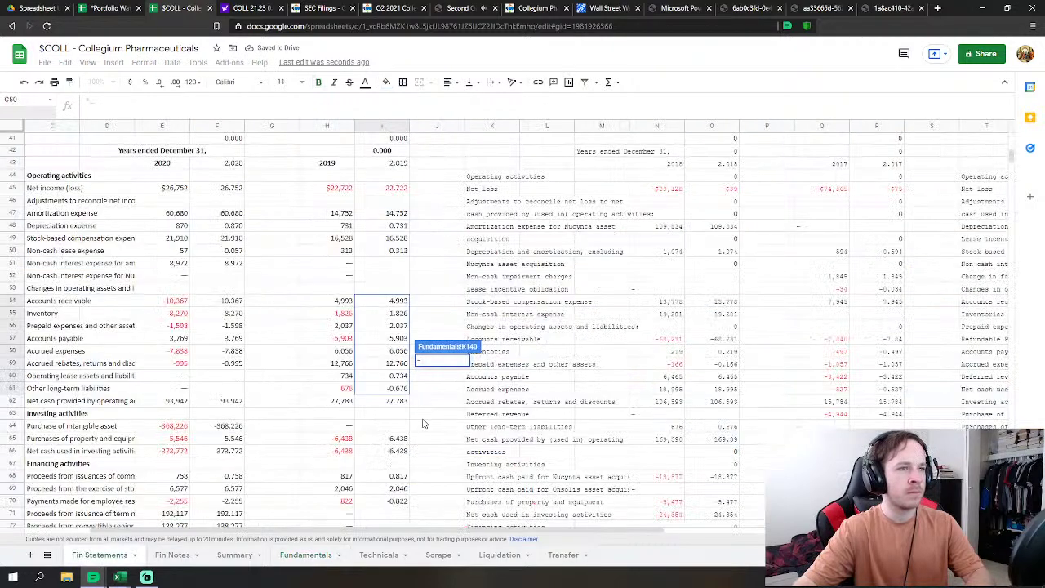
pyautogui.click(395, 443)
pyautogui.press('Return')
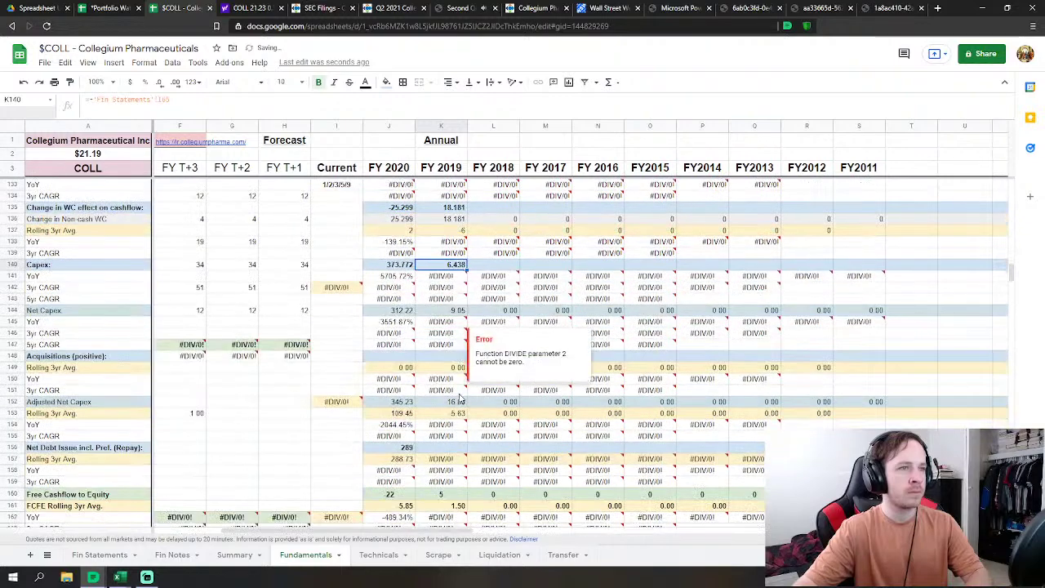
# Step: Set FY 2019 Net Debt Issue in K156 to the sum of Fin Statements I68 (common stock issuances) and I69 (stock option exercises)
pyautogui.scroll(-2, 490, 400)
pyautogui.click(456, 369)
pyautogui.scroll(-2, 523, 367)
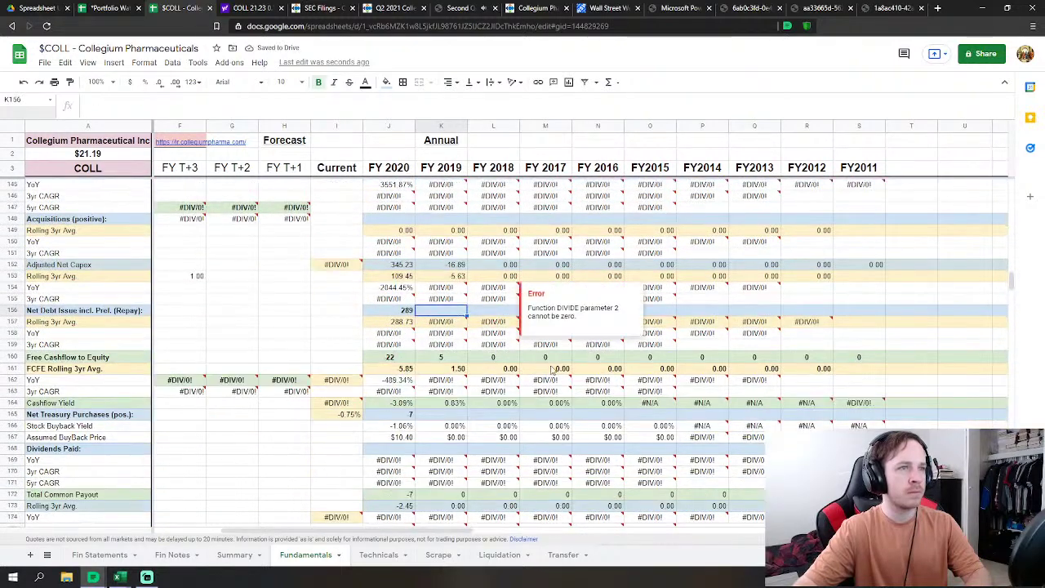
pyautogui.scroll(-1, 554, 367)
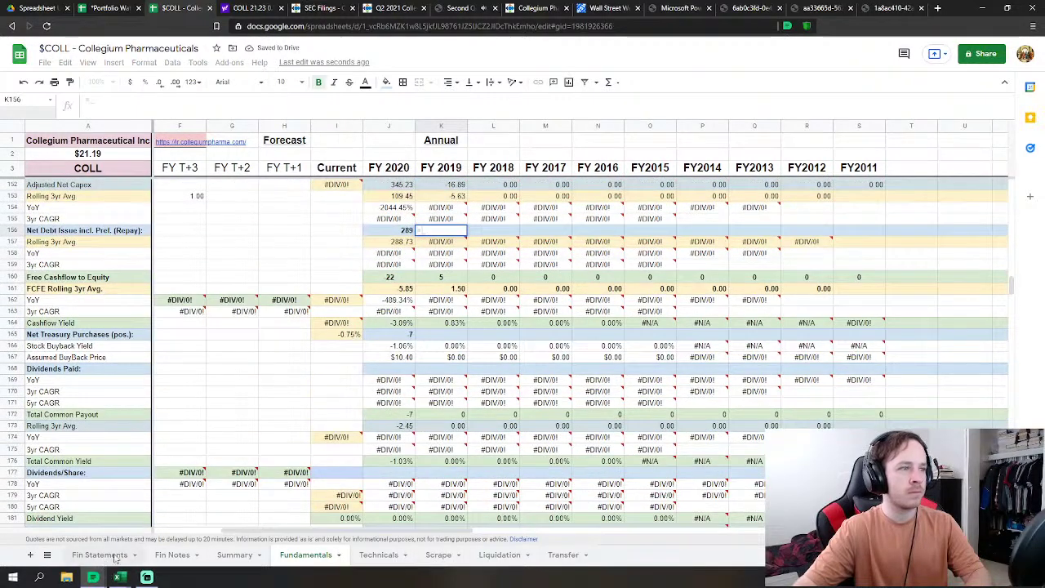
pyautogui.click(105, 557)
pyautogui.scroll(-1, 446, 436)
pyautogui.click(403, 391)
pyautogui.write('+')
pyautogui.click(404, 404)
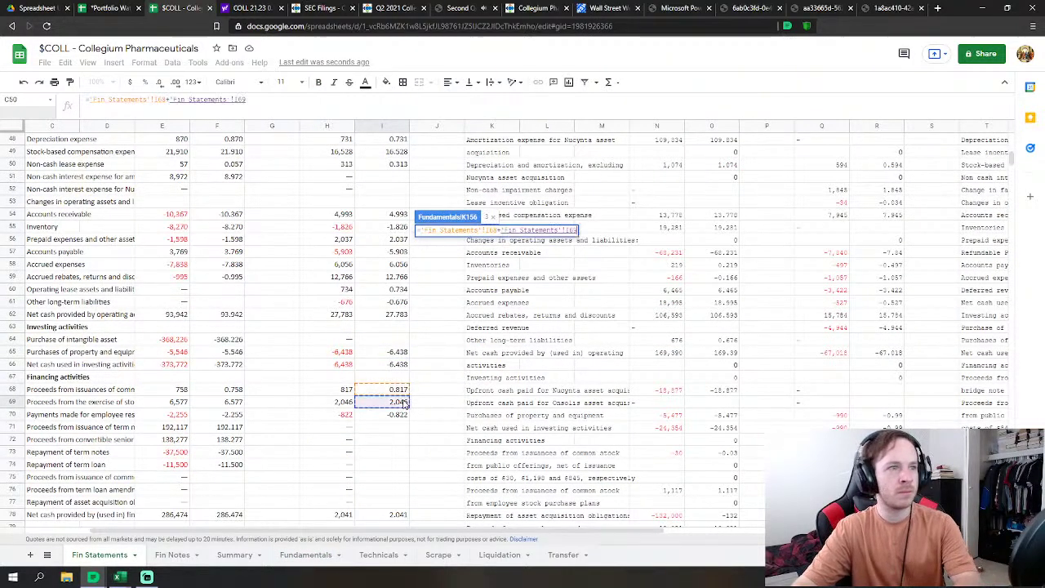
pyautogui.scroll(-1, 438, 397)
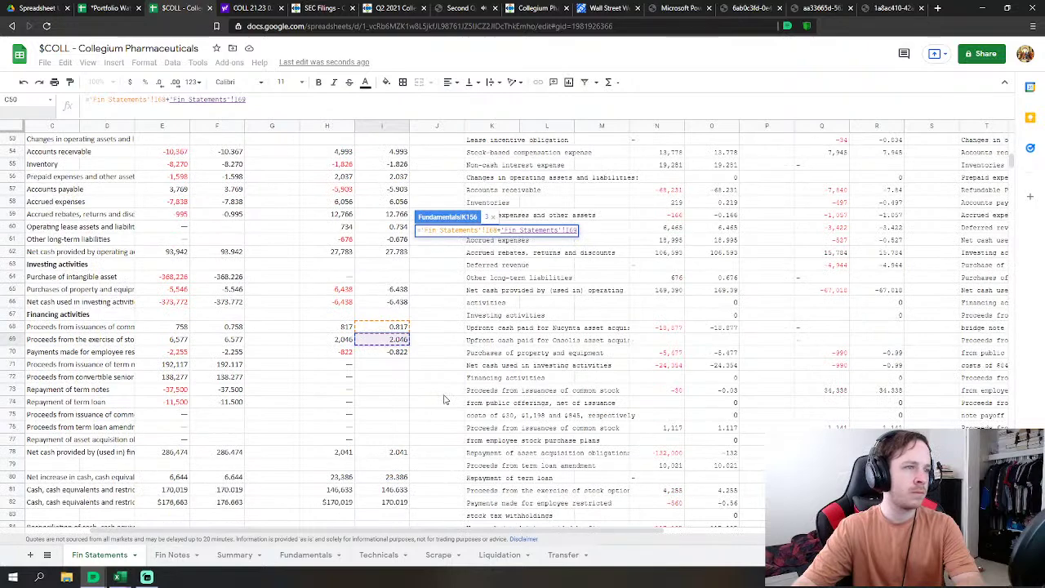
pyautogui.press('Return')
# Step: Set FY 2019 Net Treasury Purchases in K165 to the negated Fin Statements I68 minus I69
pyautogui.click(454, 337)
pyautogui.write('=')
pyautogui.click(109, 557)
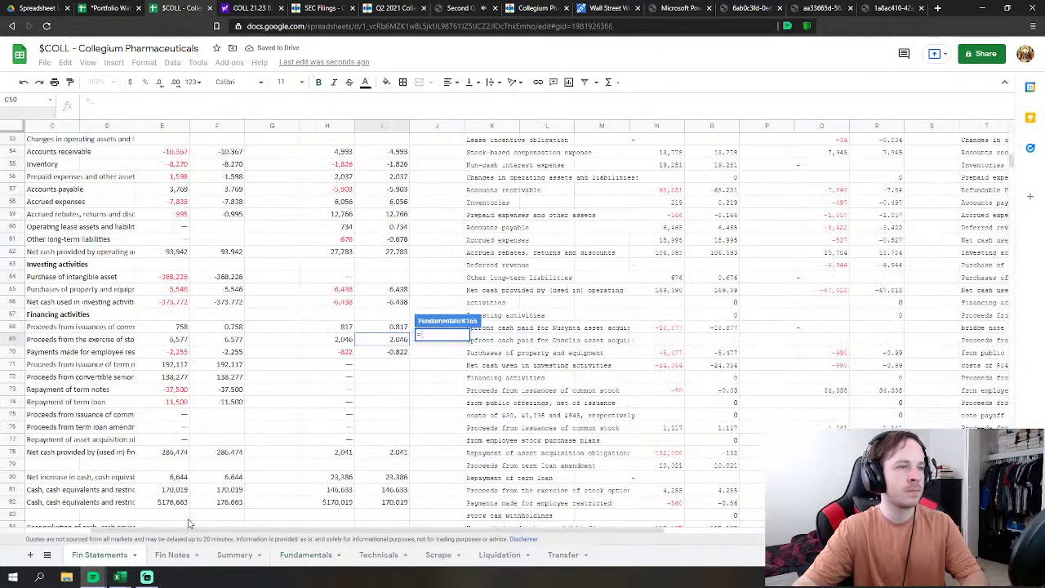
pyautogui.click(397, 326)
pyautogui.write("-'Fin Statements'!I68")
pyautogui.click(396, 340)
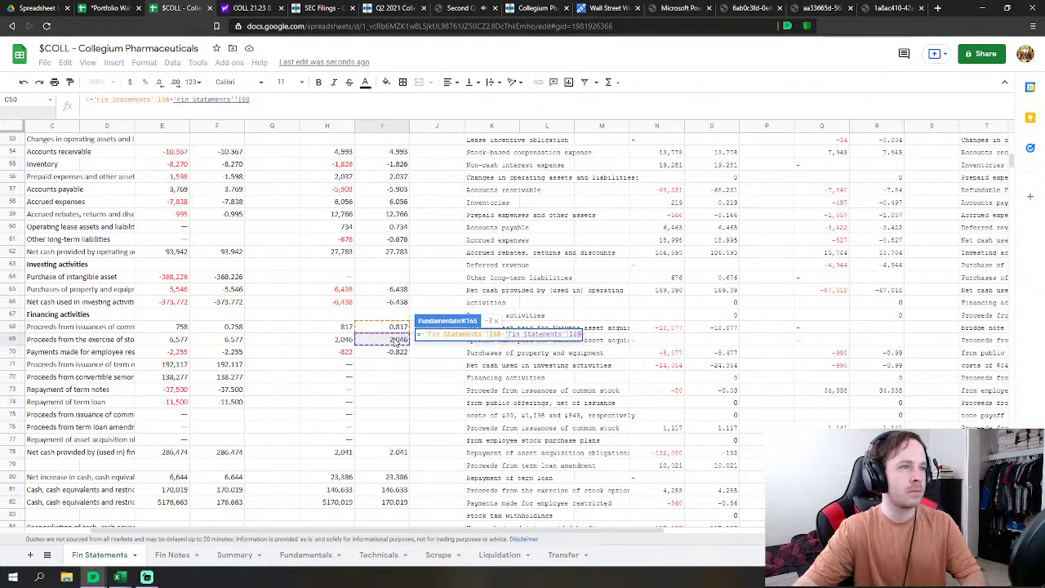
pyautogui.press('Return')
# Step: Link FY 2019 Cash & Equivalents in K226 to the 2019 cash and cash equivalents in Fin Statements I124
pyautogui.scroll(-5, 476, 397)
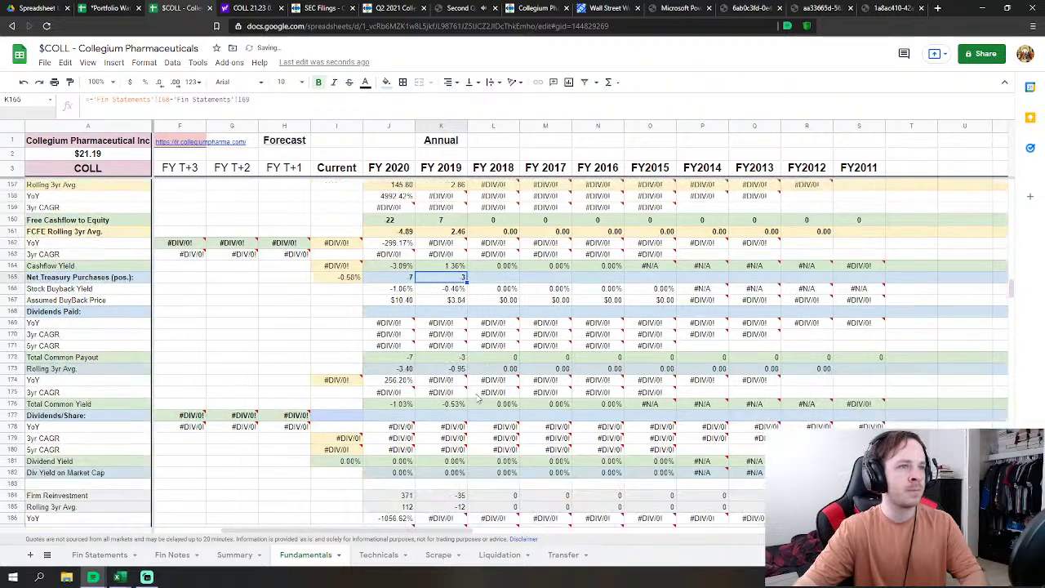
pyautogui.scroll(-8, 476, 397)
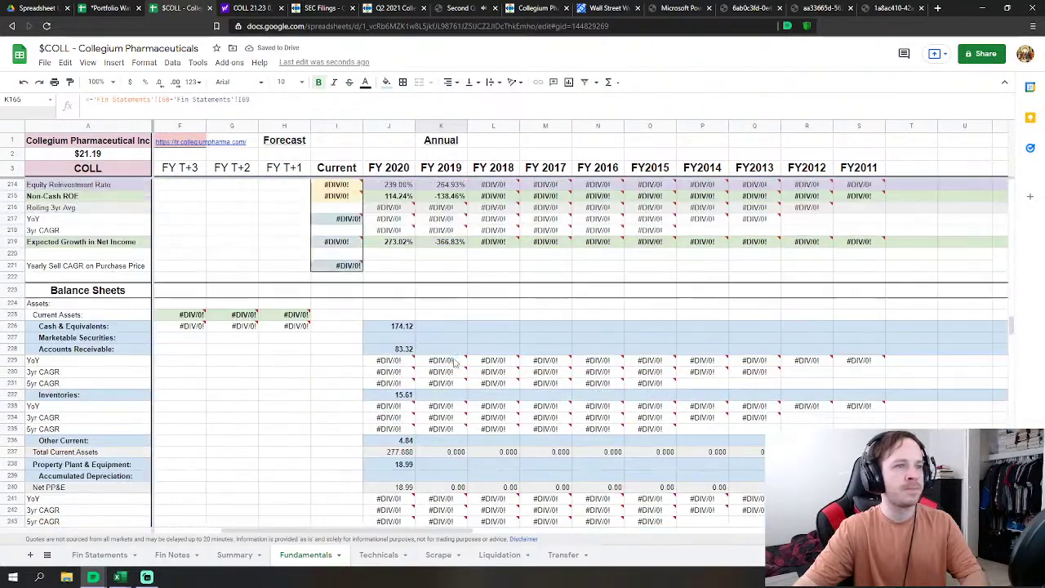
pyautogui.click(454, 329)
pyautogui.scroll(-1, 453, 330)
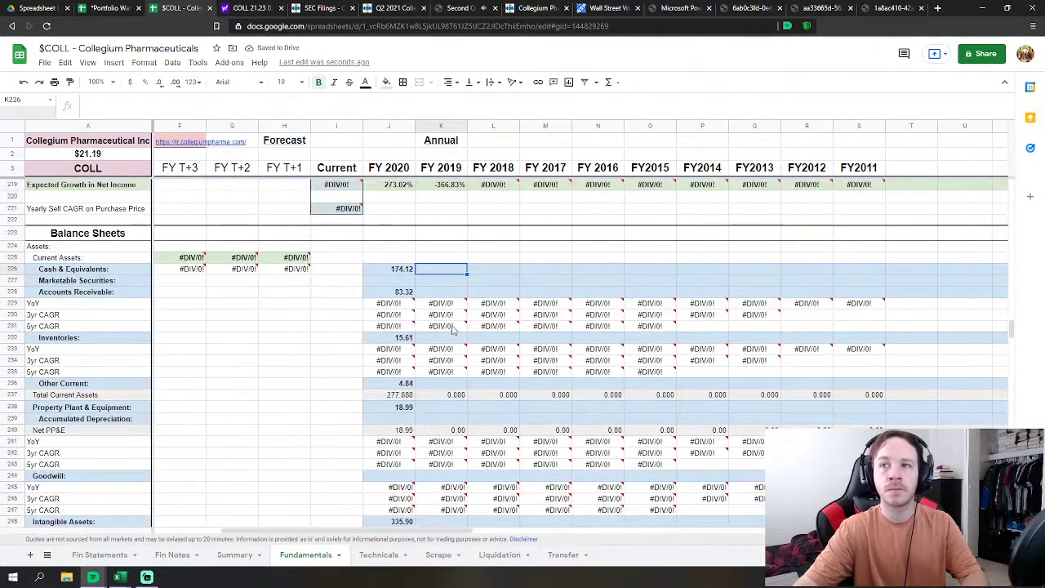
pyautogui.write('=')
pyautogui.click(99, 555)
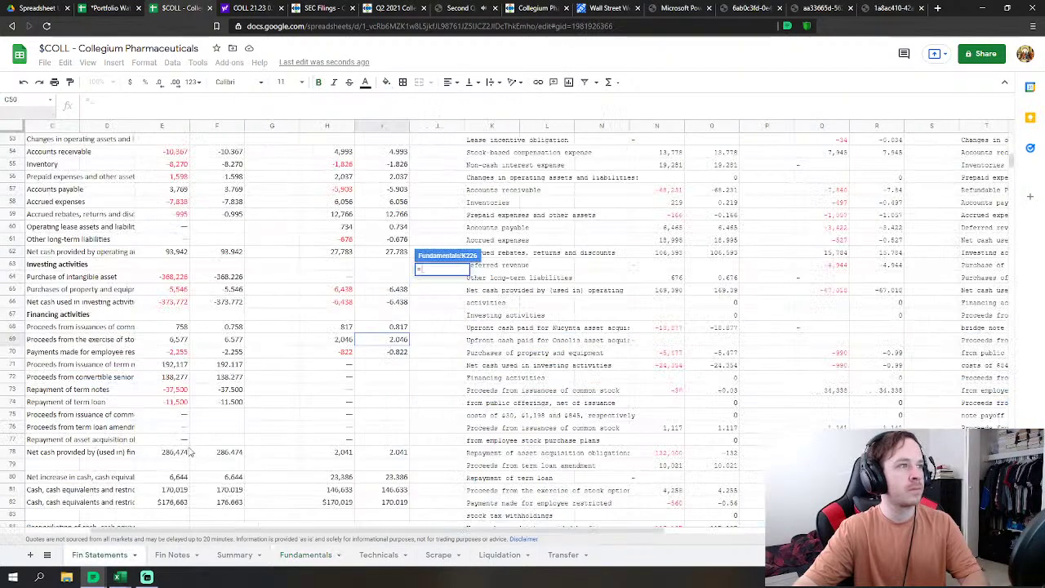
pyautogui.scroll(-7, 334, 364)
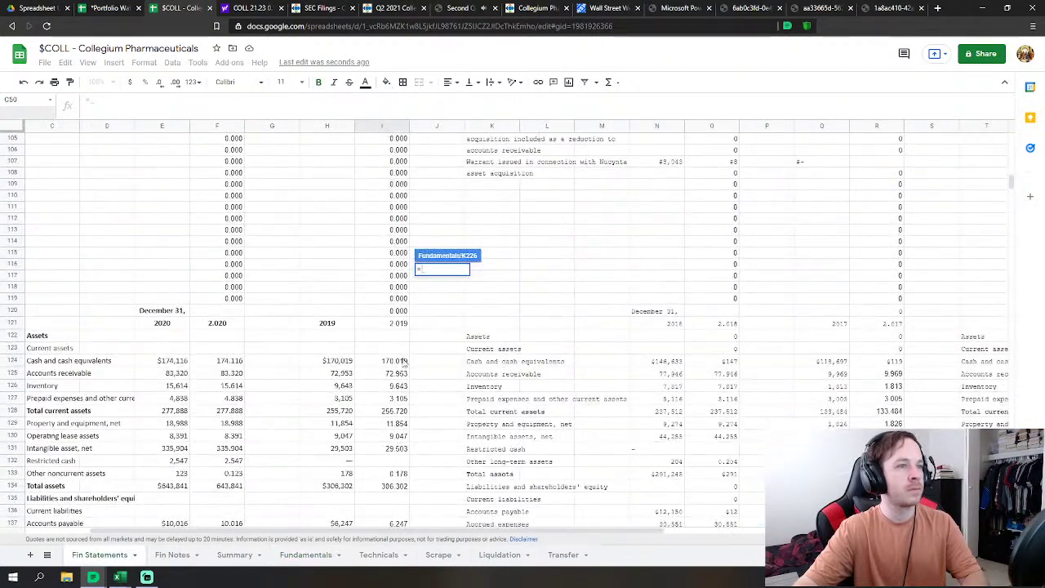
pyautogui.click(400, 361)
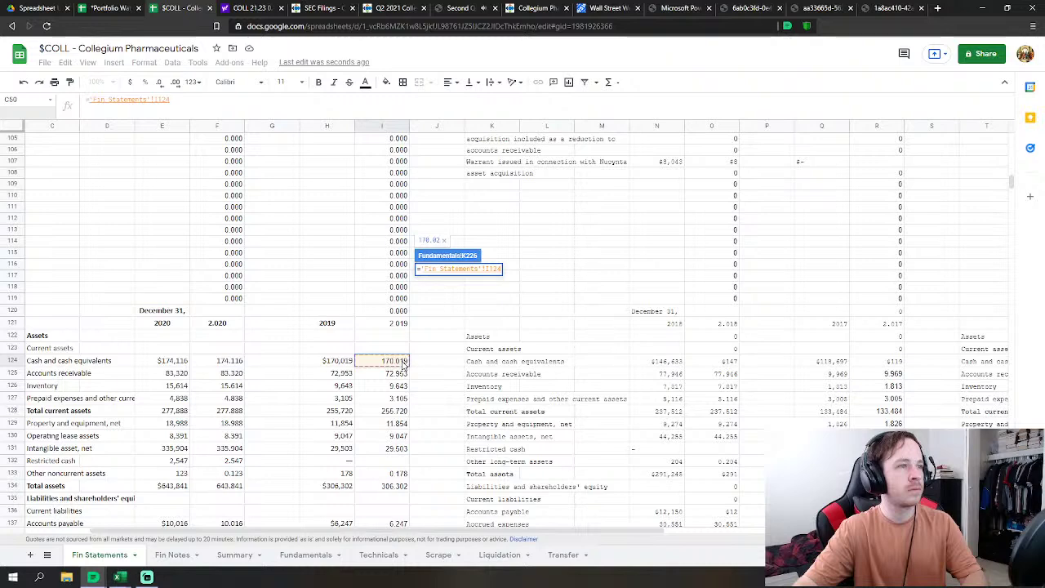
pyautogui.press('Return')
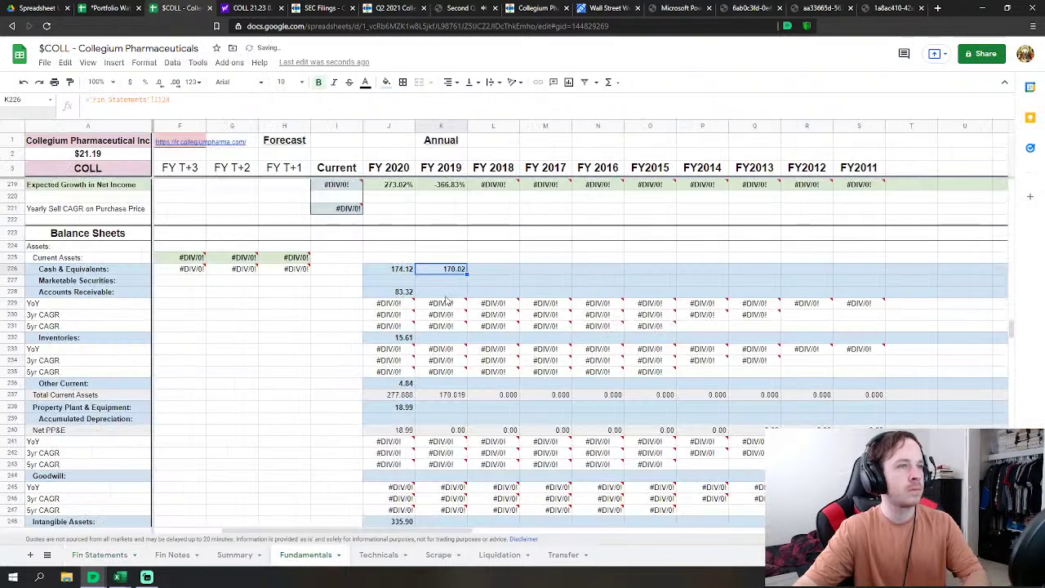
# Step: Link FY 2019 Accounts Receivable in K228 to the 2019 accounts receivable in Fin Statements I125
pyautogui.click(454, 293)
pyautogui.write('=')
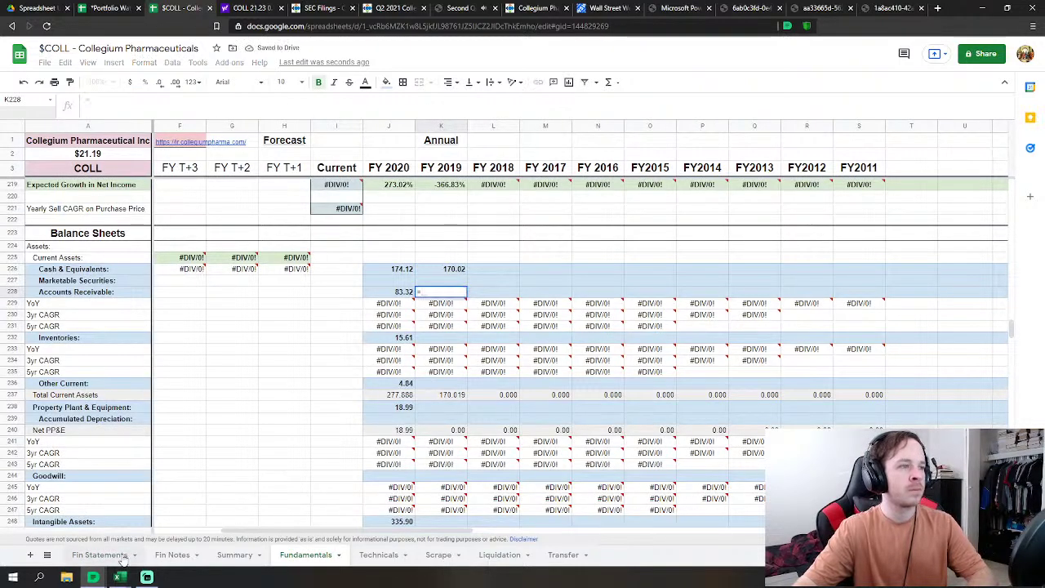
pyautogui.click(98, 555)
pyautogui.click(388, 374)
pyautogui.press('Return')
# Step: Link FY 2019 Inventories in K232 to the 2019 inventory in Fin Statements I126
pyautogui.click(441, 338)
pyautogui.write('=')
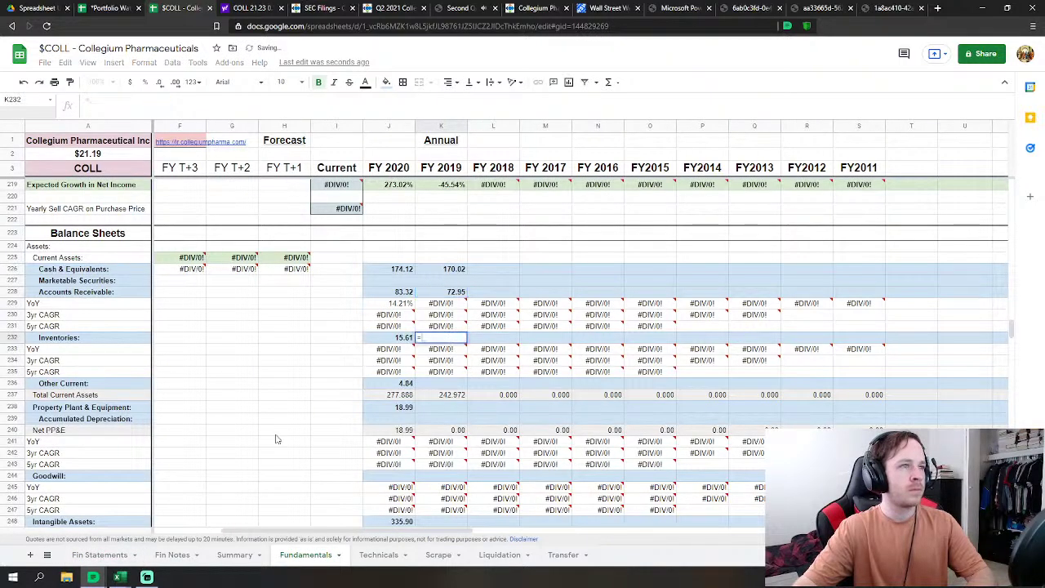
pyautogui.click(123, 554)
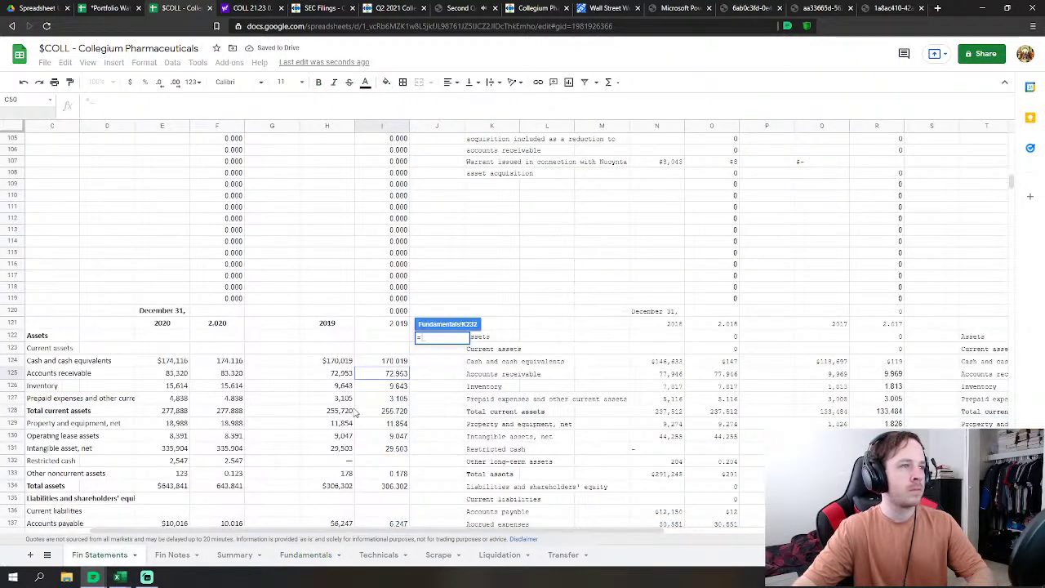
pyautogui.click(390, 386)
pyautogui.press('Return')
# Step: Link FY 2019 Other Current assets in K236 to the 2019 prepaid expenses in Fin Statements I127
pyautogui.click(441, 383)
pyautogui.write('=')
pyautogui.click(100, 555)
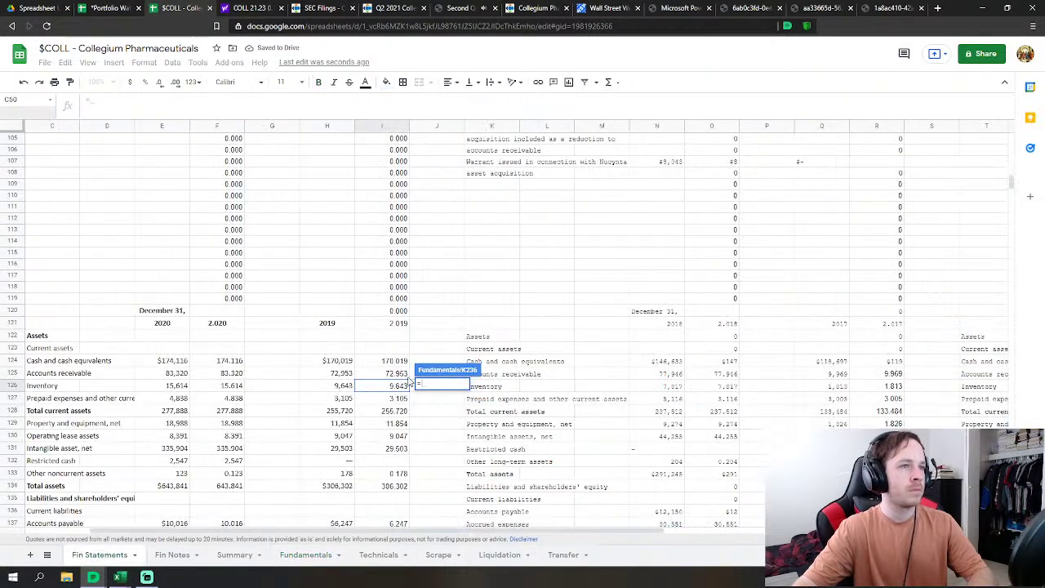
pyautogui.click(397, 398)
pyautogui.press('Return')
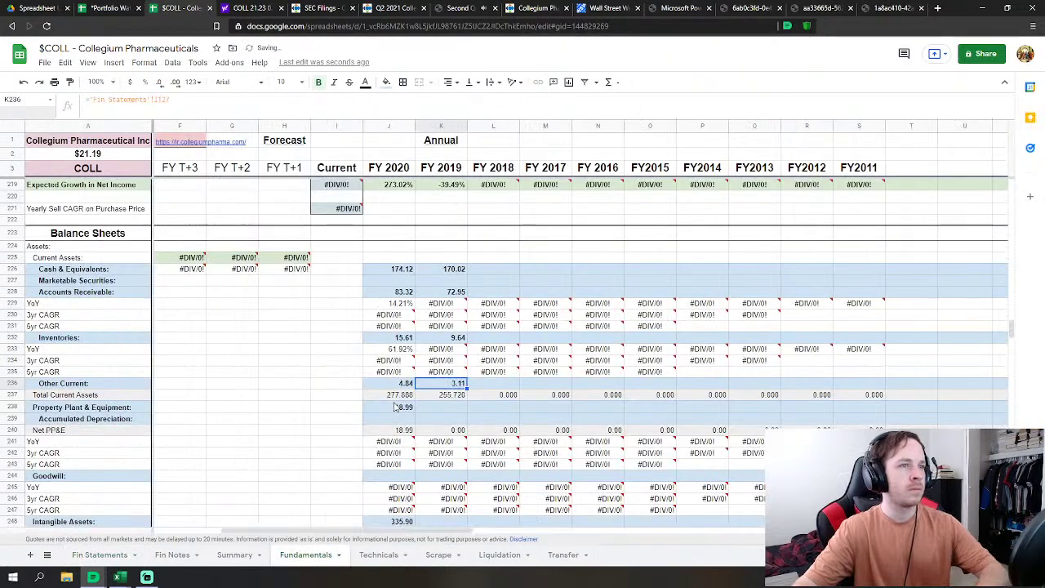
# Step: Link FY 2019 Property Plant & Equipment in K238 to the 2019 net property and equipment in Fin Statements I129
pyautogui.press('Down')
pyautogui.write('=')
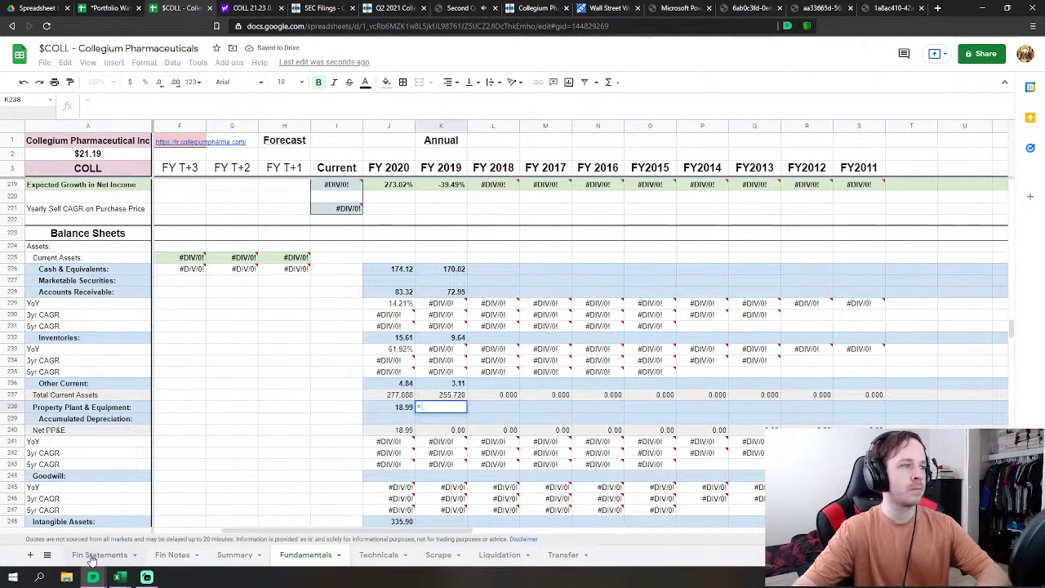
pyautogui.click(100, 555)
pyautogui.click(399, 424)
pyautogui.press('Return')
# Step: Link FY 2019 Intangible Assets in K248 to the 2019 net intangible asset in Fin Statements I131
pyautogui.scroll(-1, 430, 424)
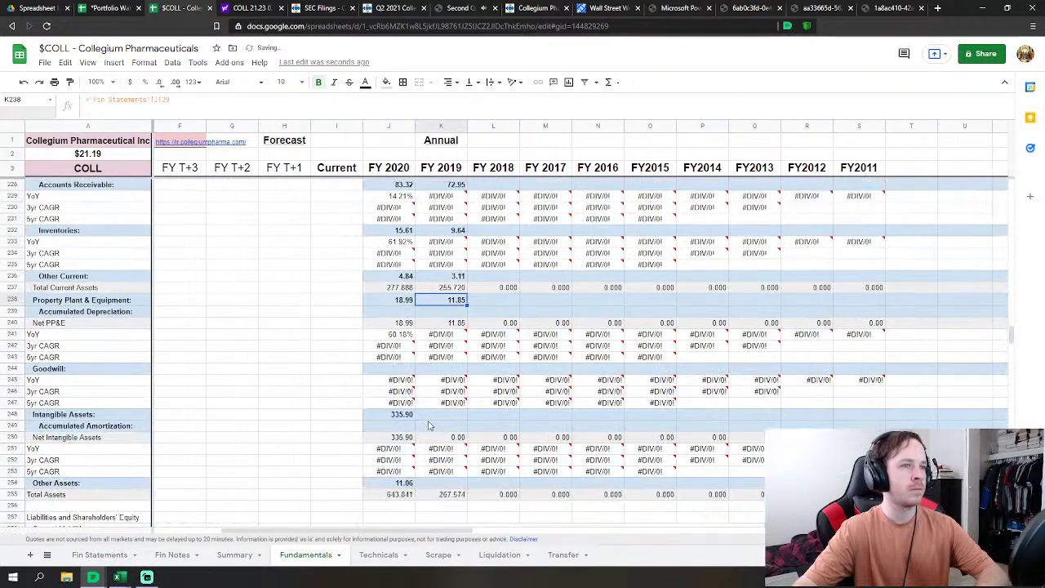
pyautogui.click(445, 414)
pyautogui.write('=')
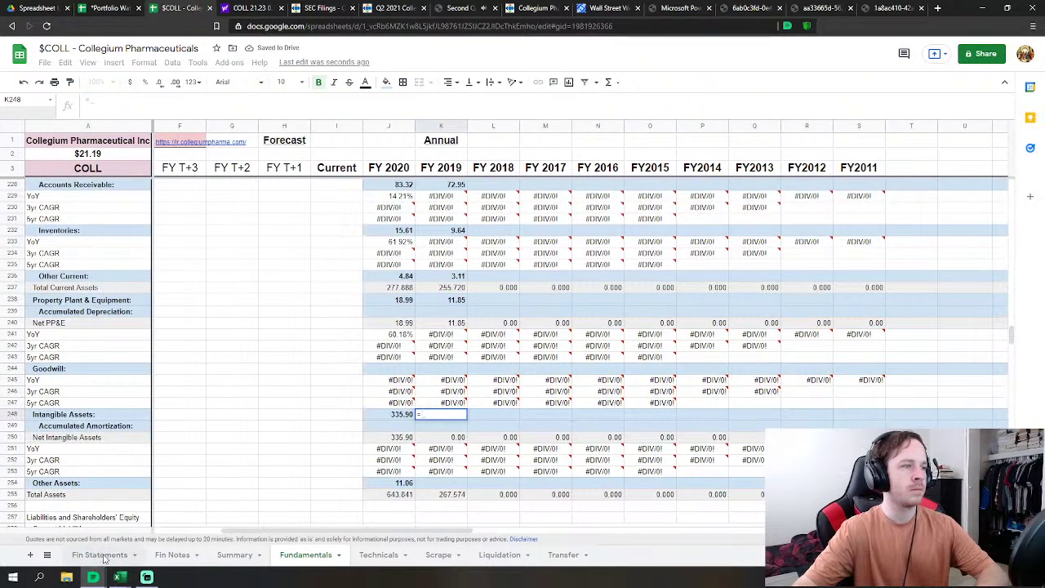
pyautogui.click(100, 554)
pyautogui.click(394, 448)
pyautogui.press('Return')
# Step: Try setting FY 2019 Other Assets in K254 to the sum of Fin Statements I133, I130 and I131
pyautogui.click(448, 426)
pyautogui.write('=')
pyautogui.click(100, 555)
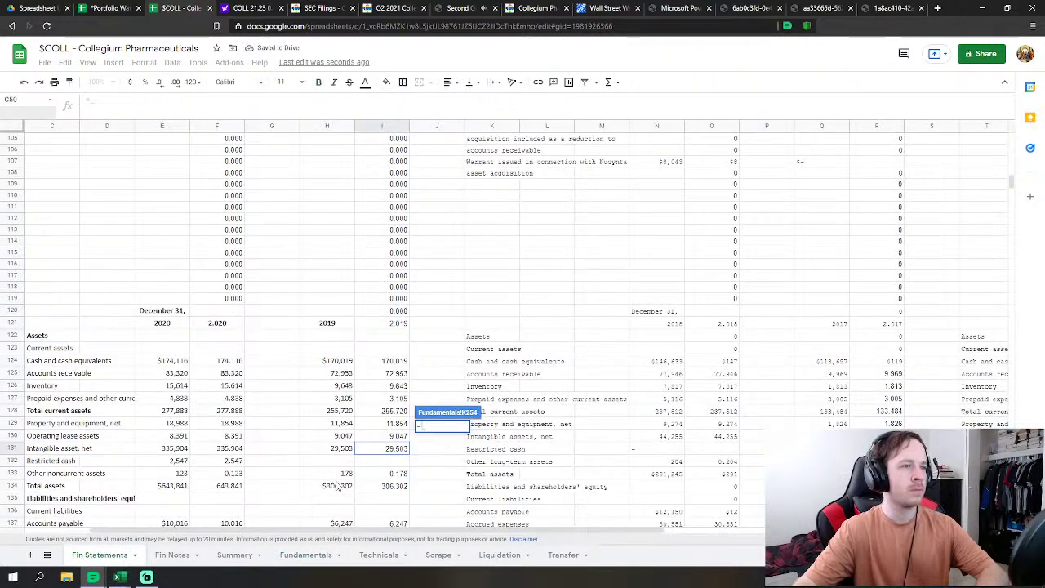
pyautogui.click(398, 474)
pyautogui.write('+')
pyautogui.click(397, 436)
pyautogui.write('+')
pyautogui.click(398, 449)
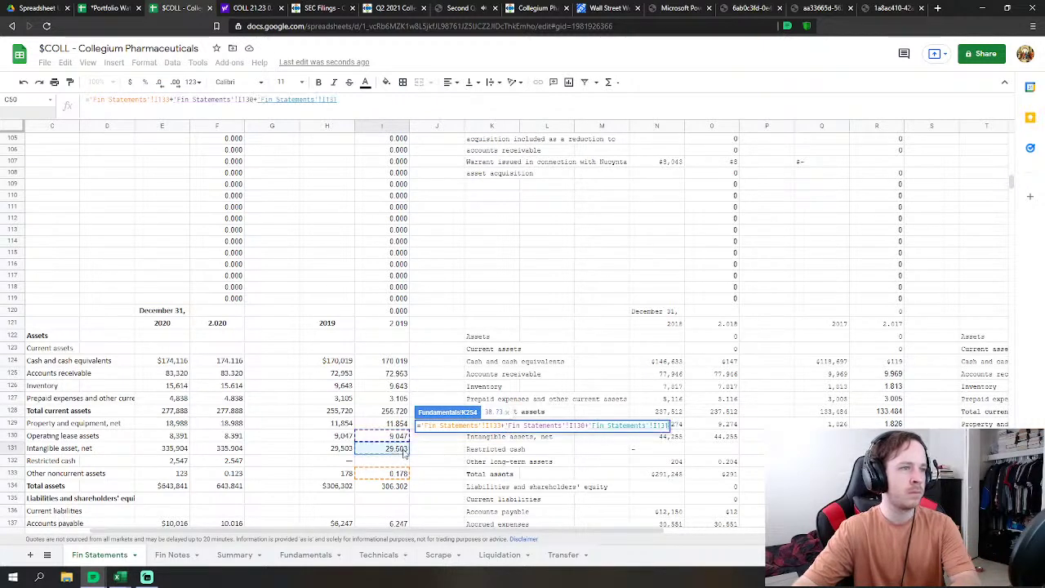
pyautogui.press('Return')
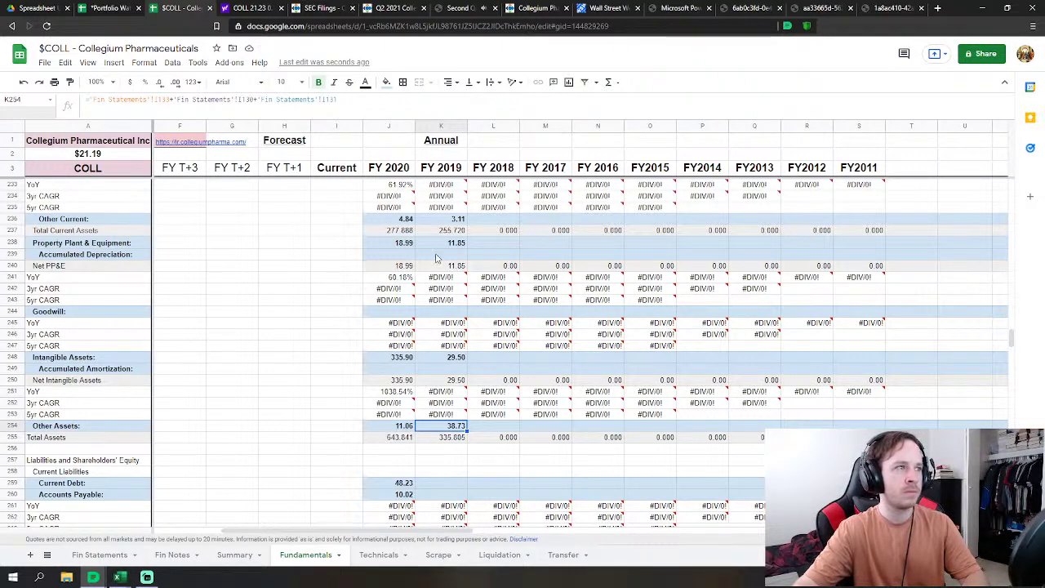
# Step: Replace the FY 2019 Other Assets formula in K254 with Fin Statements I130 (operating lease assets) plus I133 (other noncurrent assets)
pyautogui.click(441, 360)
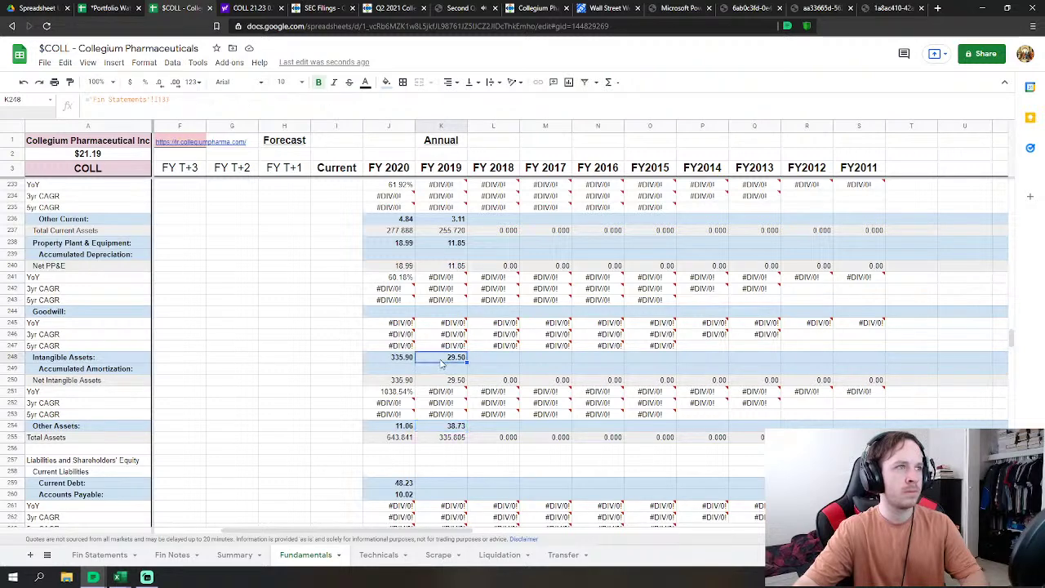
pyautogui.click(448, 243)
pyautogui.click(458, 426)
pyautogui.press('Return')
pyautogui.click(103, 555)
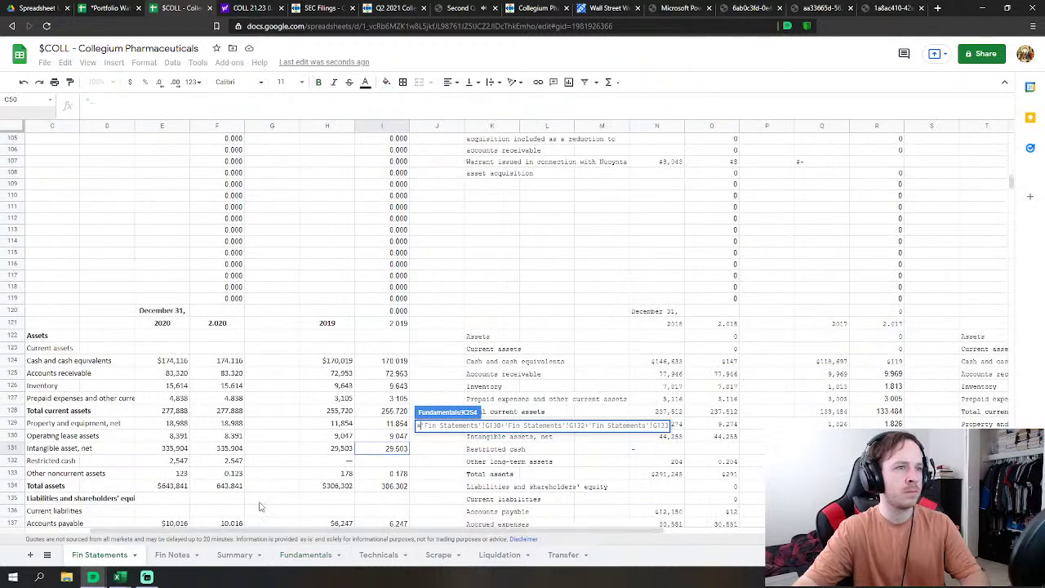
pyautogui.click(399, 439)
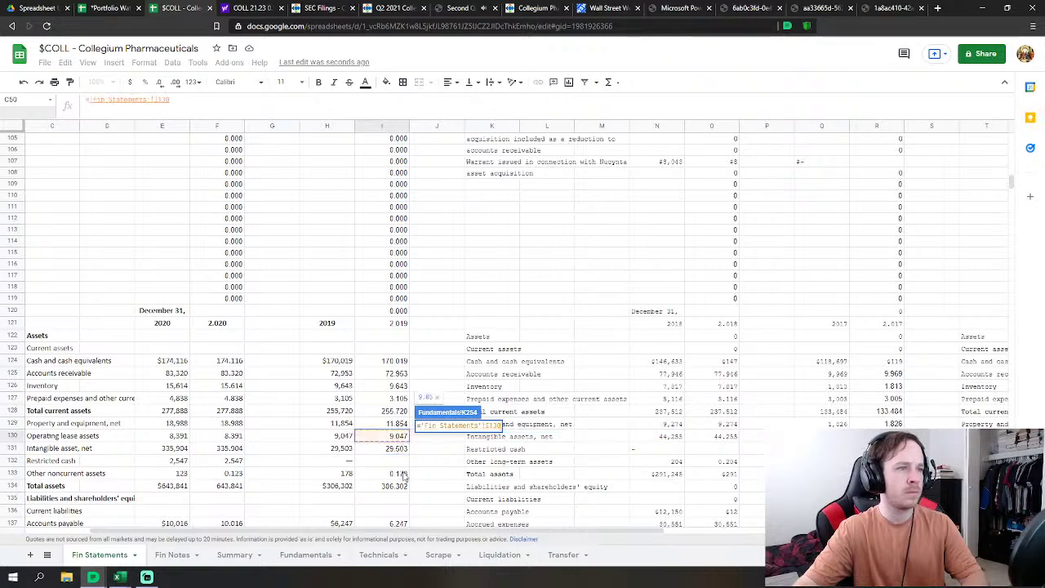
pyautogui.write('+')
pyautogui.click(400, 473)
pyautogui.press('Return')
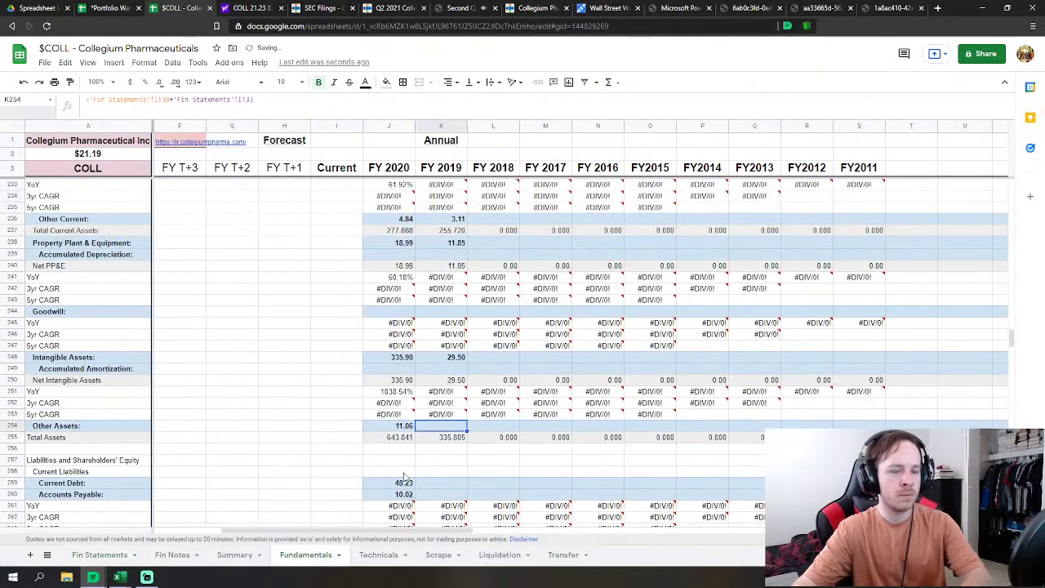
# Step: Set FY 2019 Current Debt in K259 to Fin Statements I140 (current term notes) plus I141 (current operating lease liabilities)
pyautogui.scroll(-5, 395, 467)
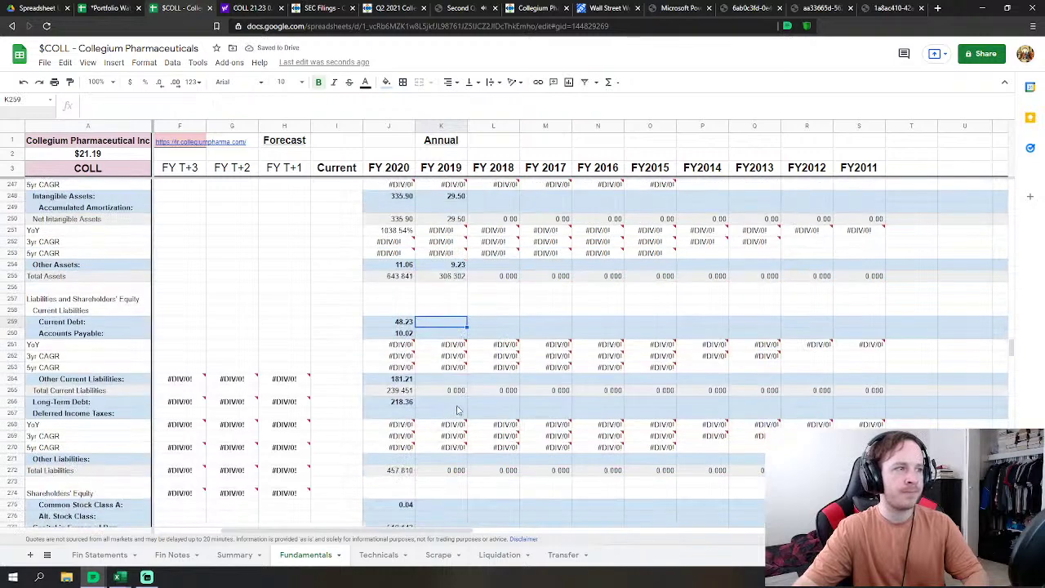
pyautogui.click(441, 321)
pyautogui.write('=')
pyautogui.click(100, 554)
pyautogui.scroll(-3, 402, 422)
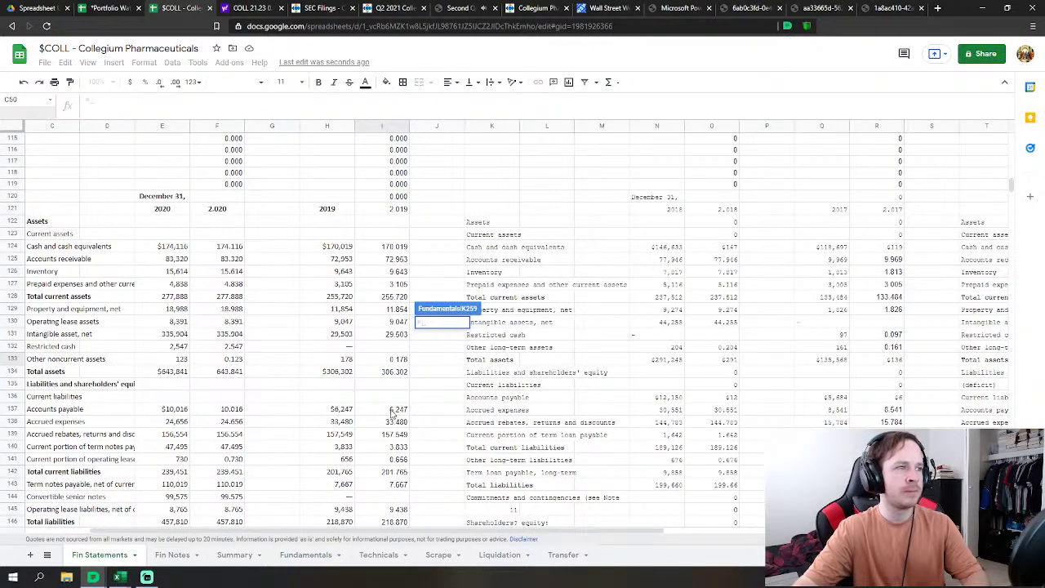
pyautogui.click(399, 446)
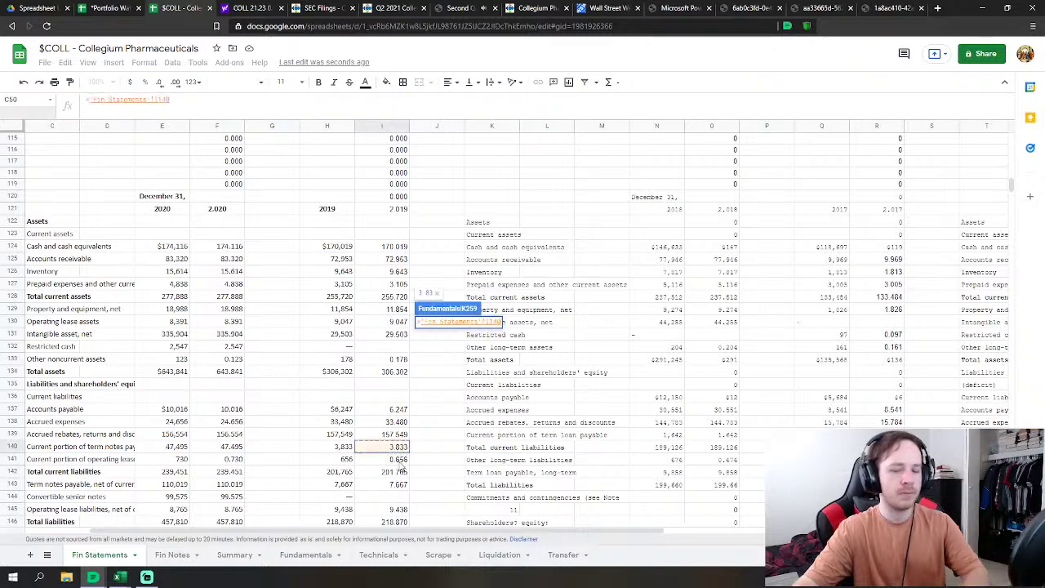
pyautogui.write('+')
pyautogui.click(401, 461)
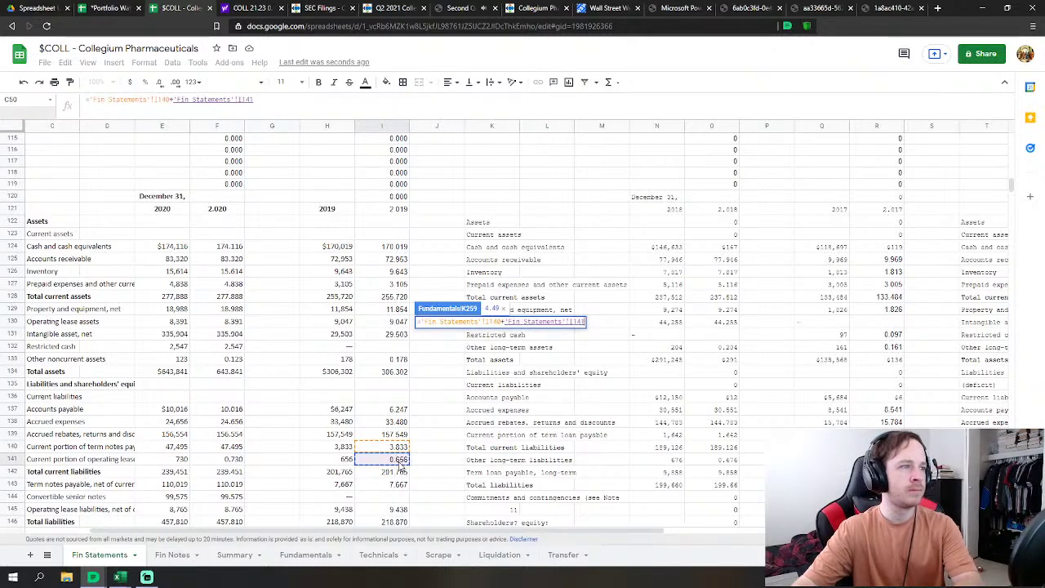
pyautogui.press('Return')
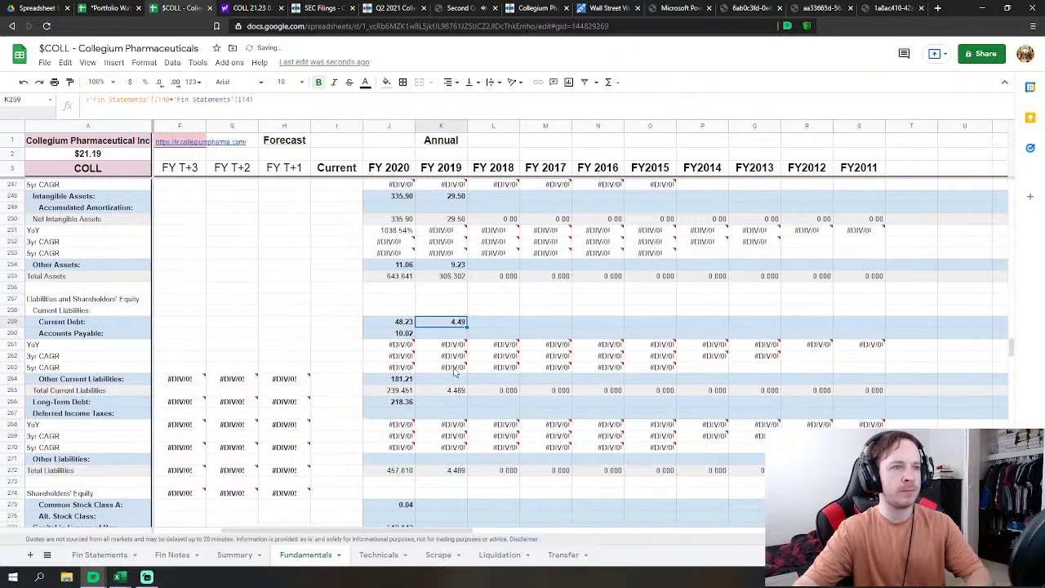
# Step: Link FY 2019 Accounts Payable in K260 to the 2019 accounts payable in Fin Statements I137
pyautogui.write('=')
pyautogui.click(99, 554)
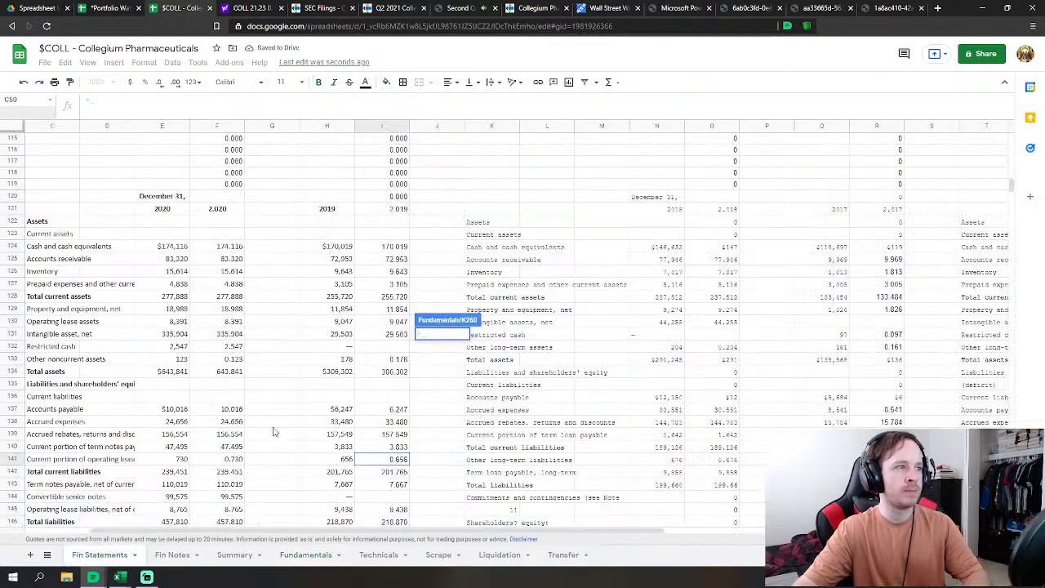
pyautogui.click(393, 409)
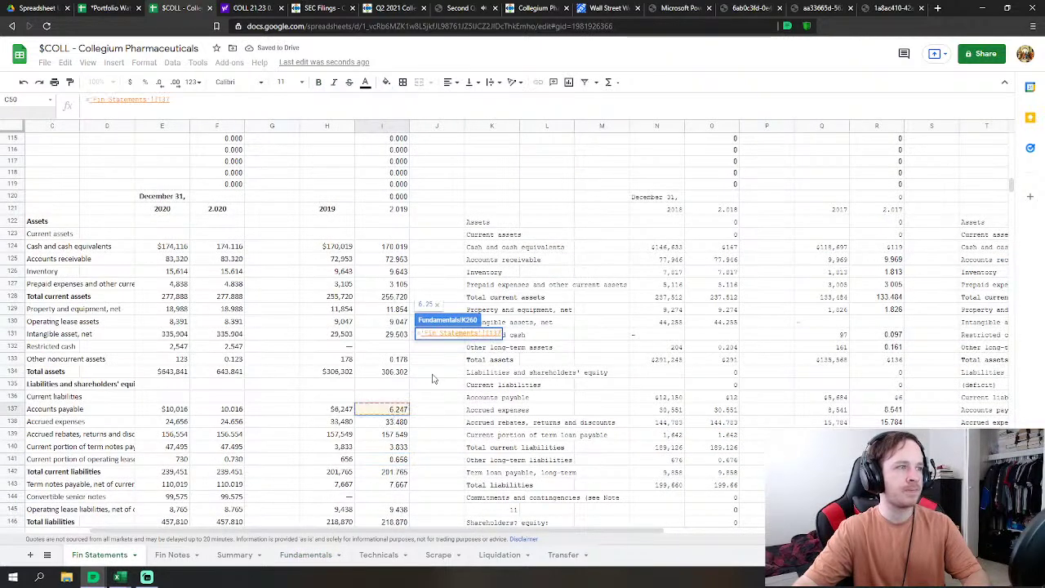
pyautogui.press('Return')
# Step: Set FY 2019 Other Current Liabilities in K264 to Fin Statements I138 (accrued expenses) plus I139 (accrued rebates, returns and discounts)
pyautogui.click(445, 356)
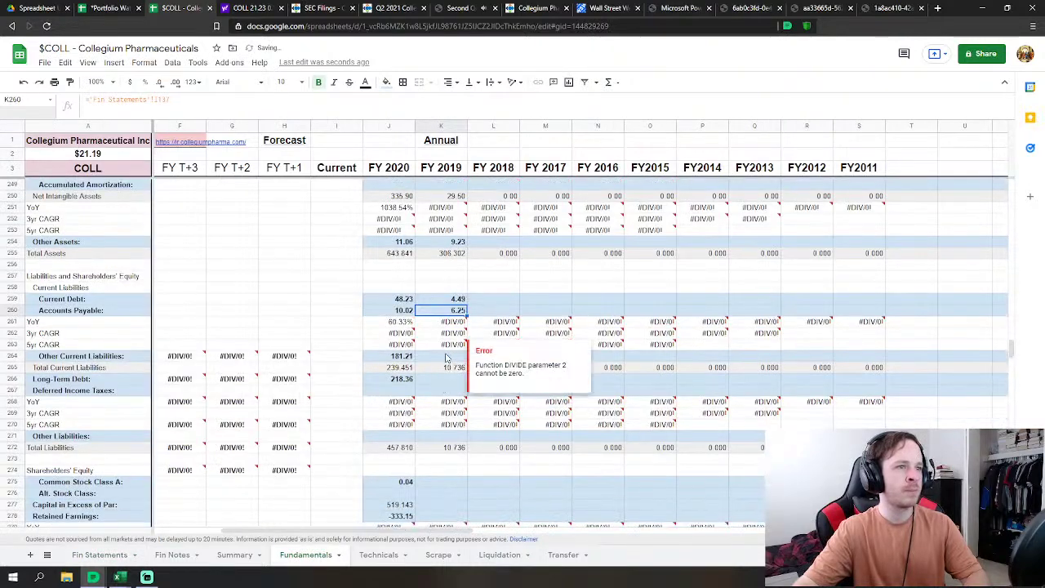
pyautogui.write('=')
pyautogui.click(121, 554)
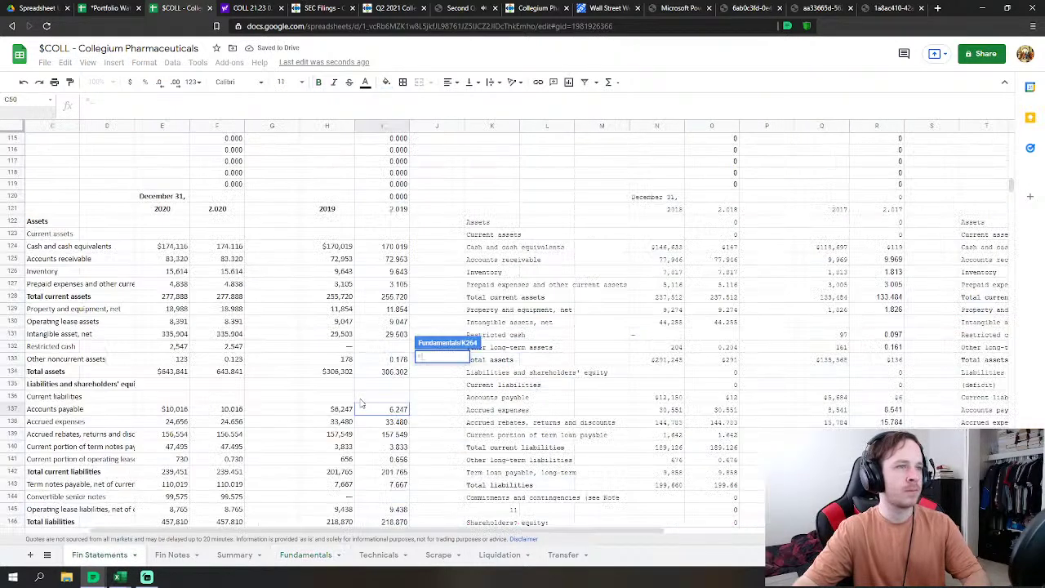
pyautogui.click(388, 423)
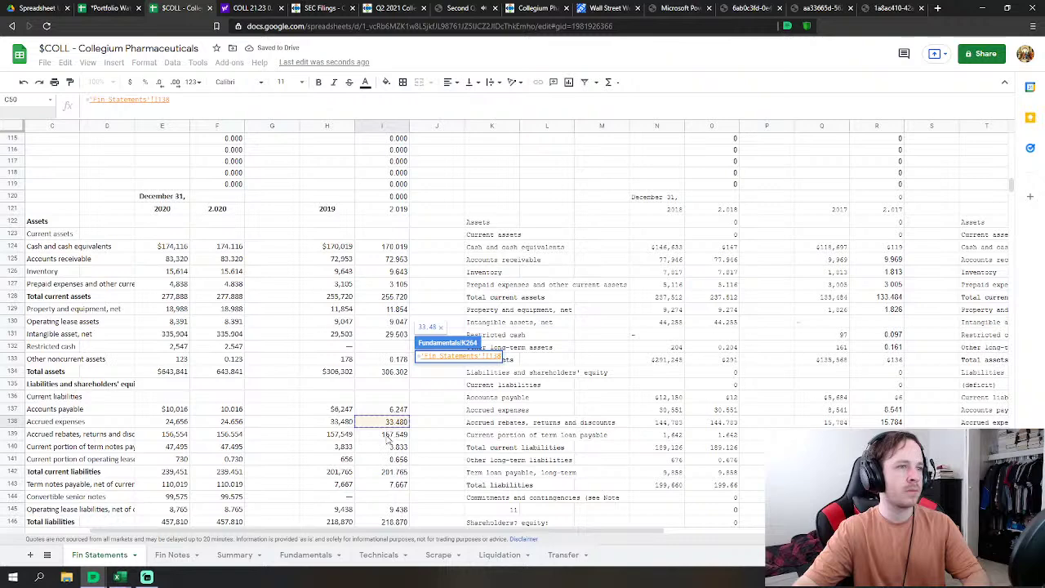
pyautogui.write('+')
pyautogui.click(388, 436)
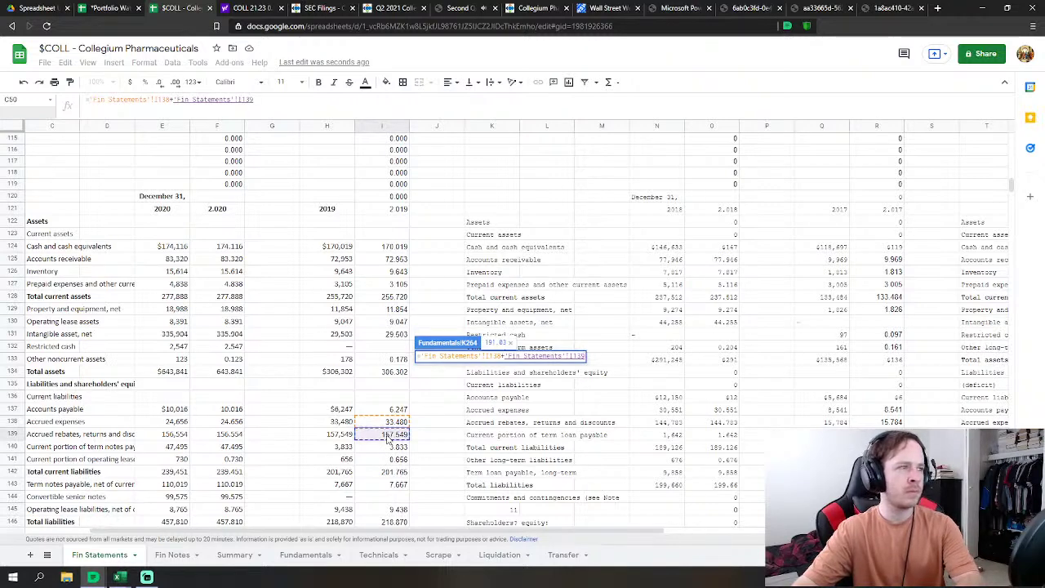
pyautogui.press('Return')
# Step: Set FY 2019 Long-Term Debt in K266 to Fin Statements I143 (term notes payable) plus I145 (operating lease liabilities)
pyautogui.scroll(-2, 484, 431)
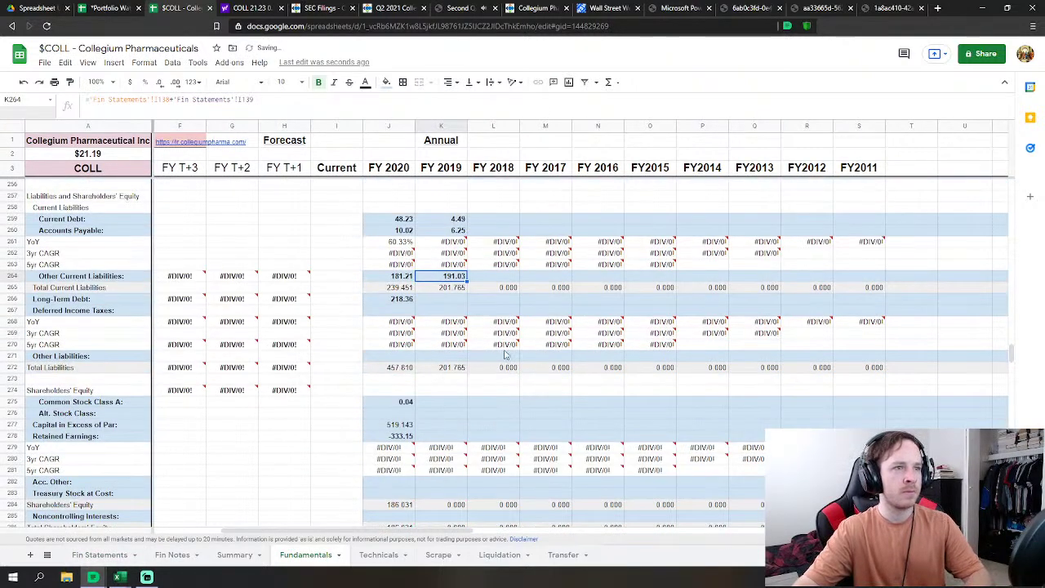
pyautogui.click(457, 304)
pyautogui.write('=')
pyautogui.click(99, 555)
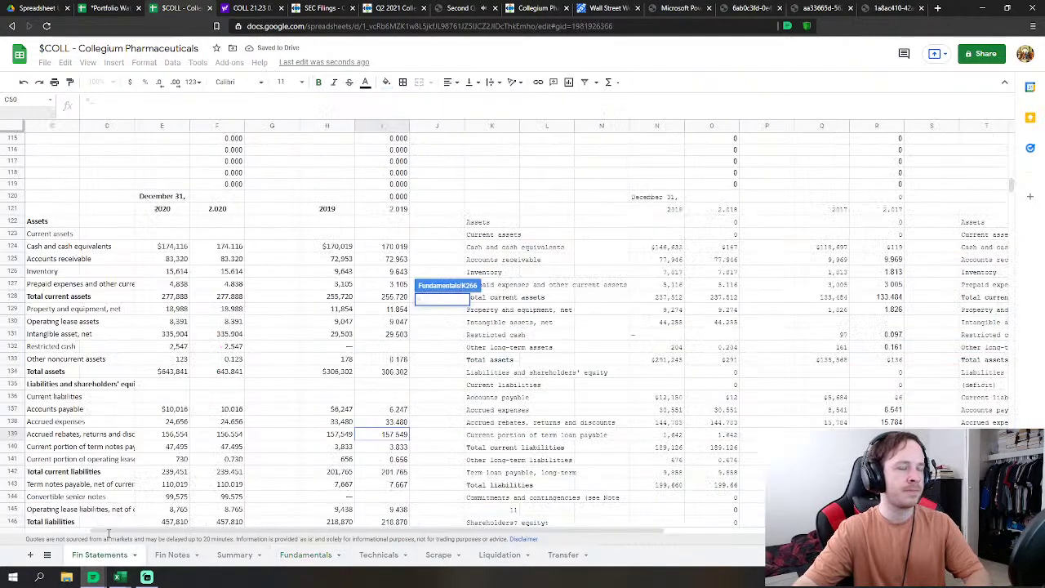
pyautogui.scroll(-2, 392, 425)
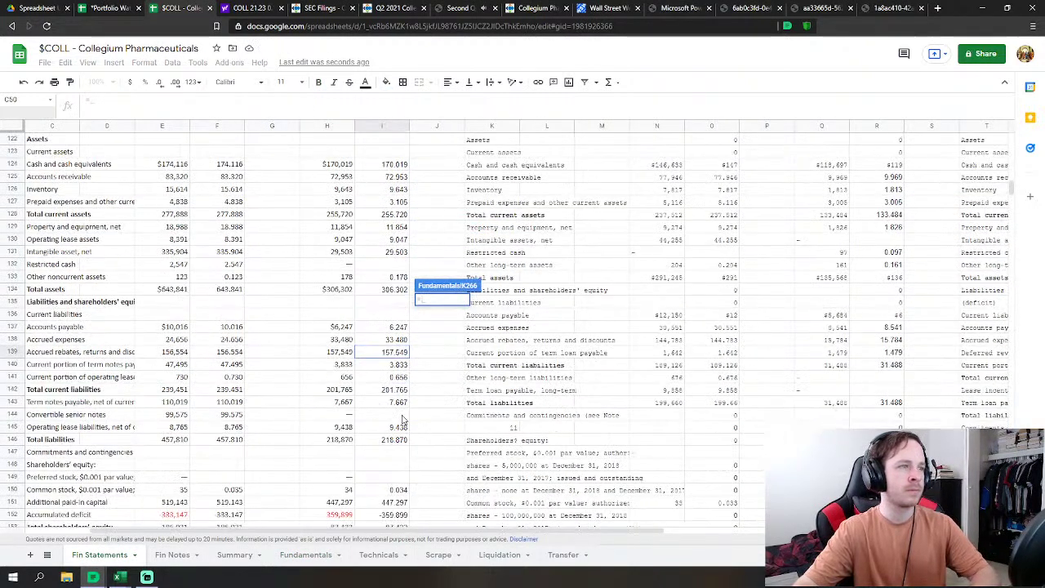
pyautogui.click(396, 403)
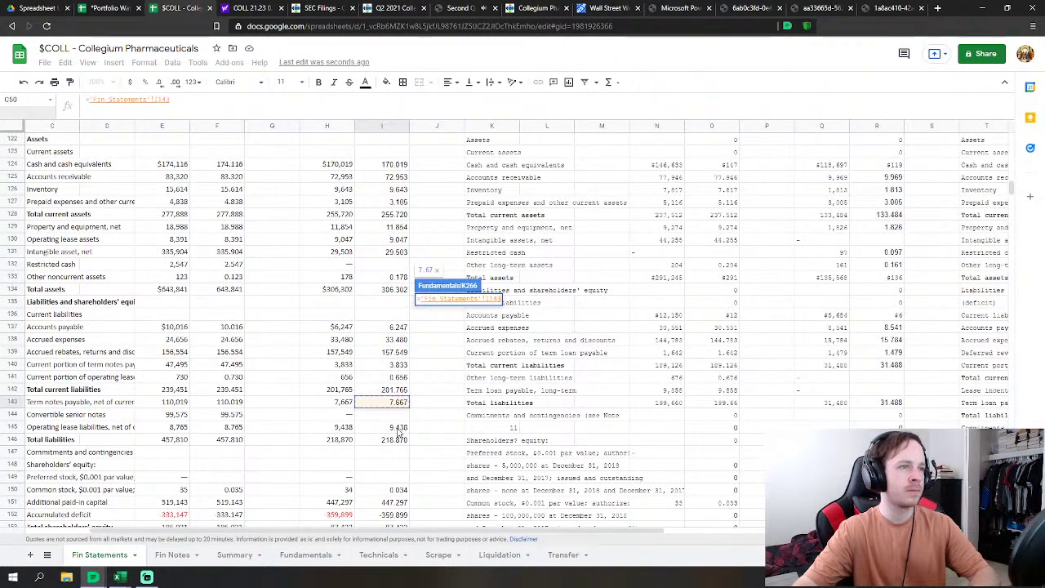
pyautogui.write('+')
pyautogui.click(398, 427)
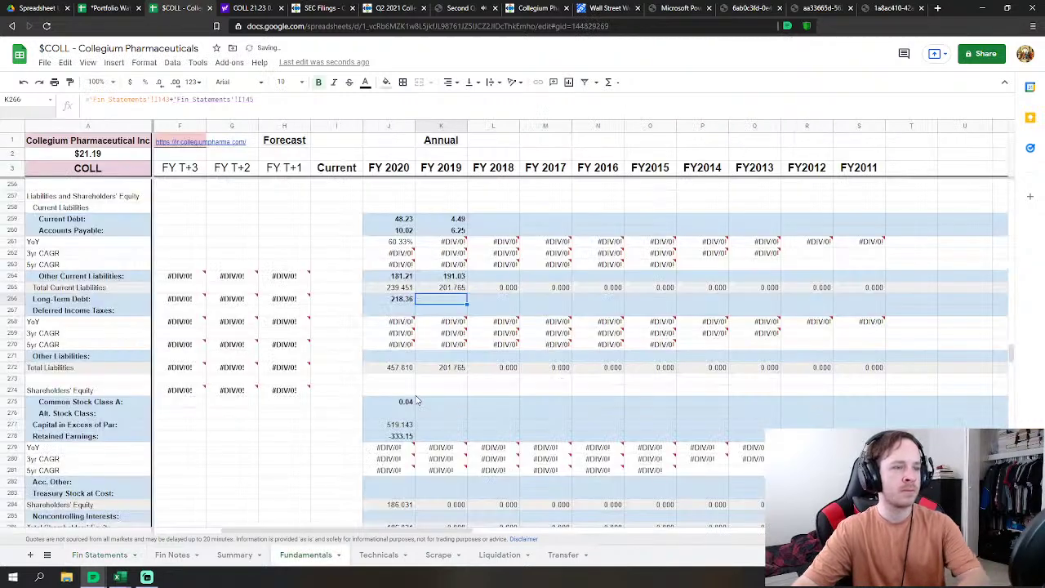
pyautogui.press('Return')
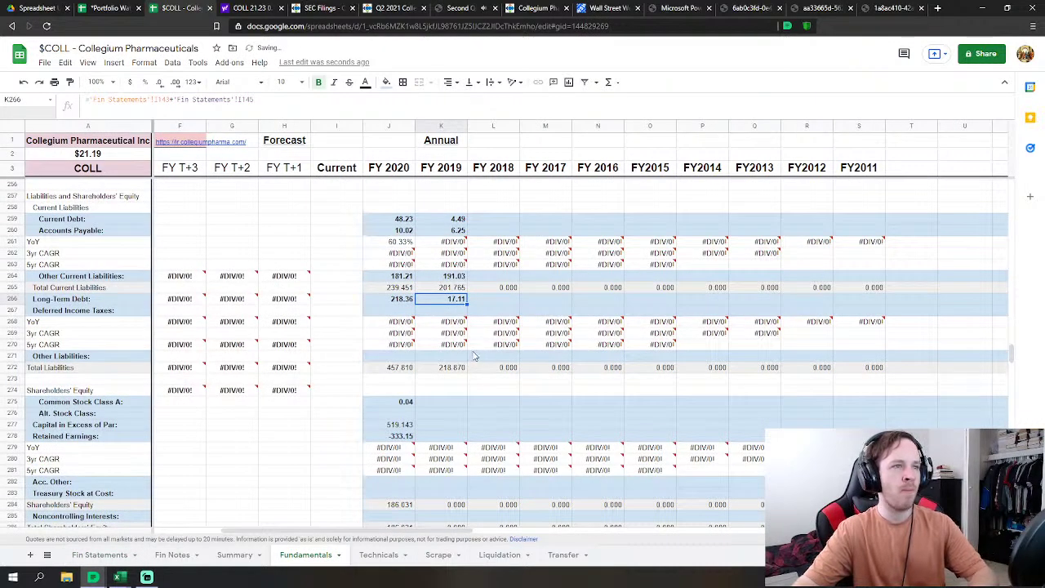
# Step: Link FY 2019 Common Stock Class A in K275 to the 2019 common stock value in Fin Statements I150
pyautogui.moveTo(469, 349)
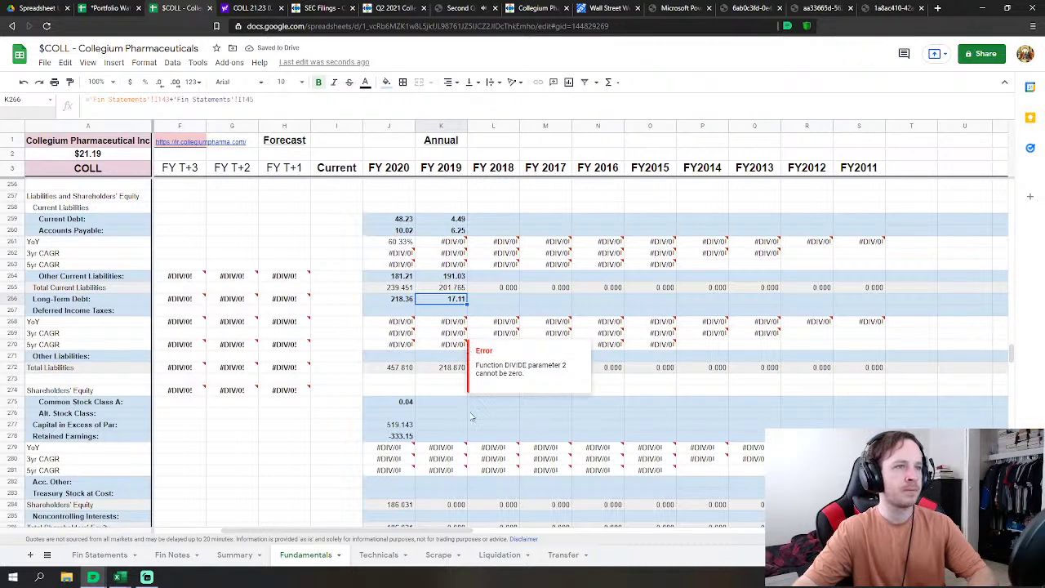
pyautogui.click(112, 559)
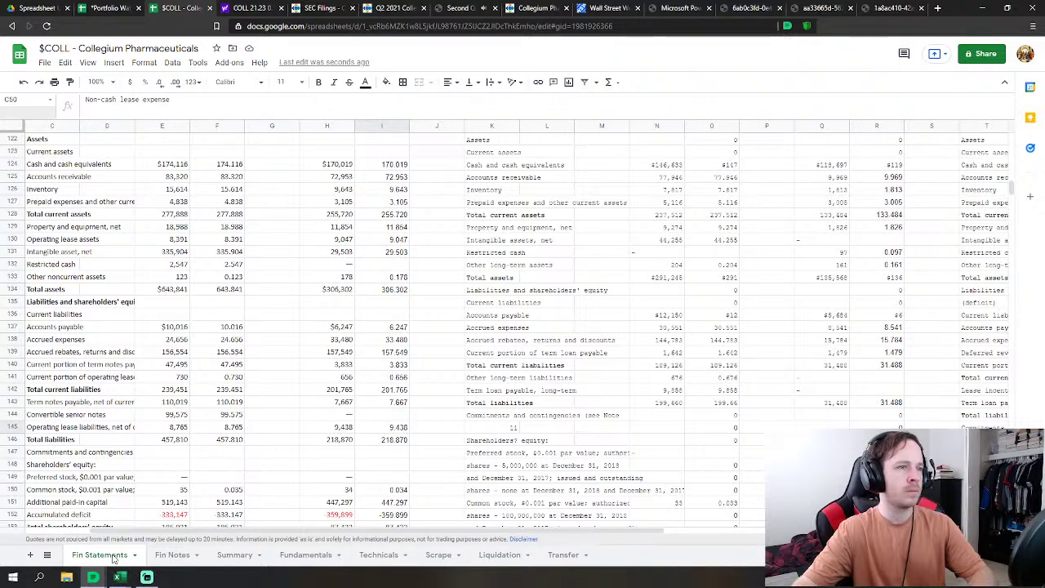
pyautogui.click(304, 555)
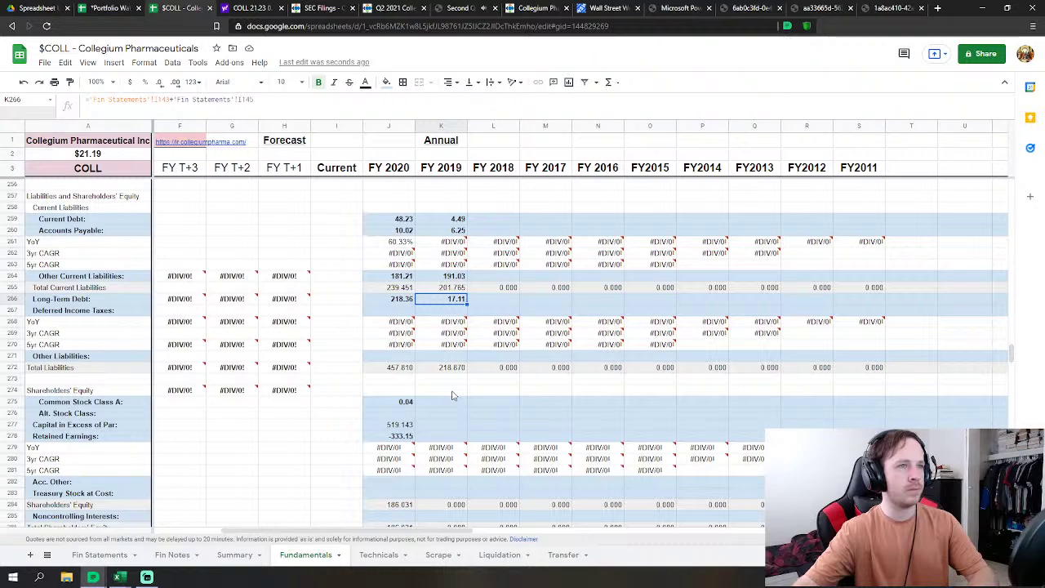
pyautogui.click(462, 406)
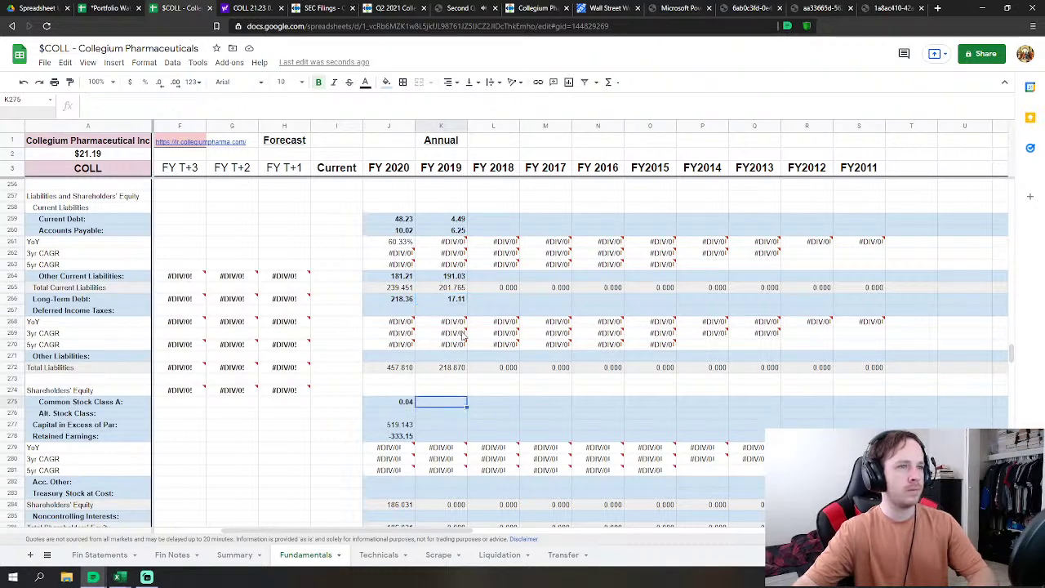
pyautogui.click(96, 555)
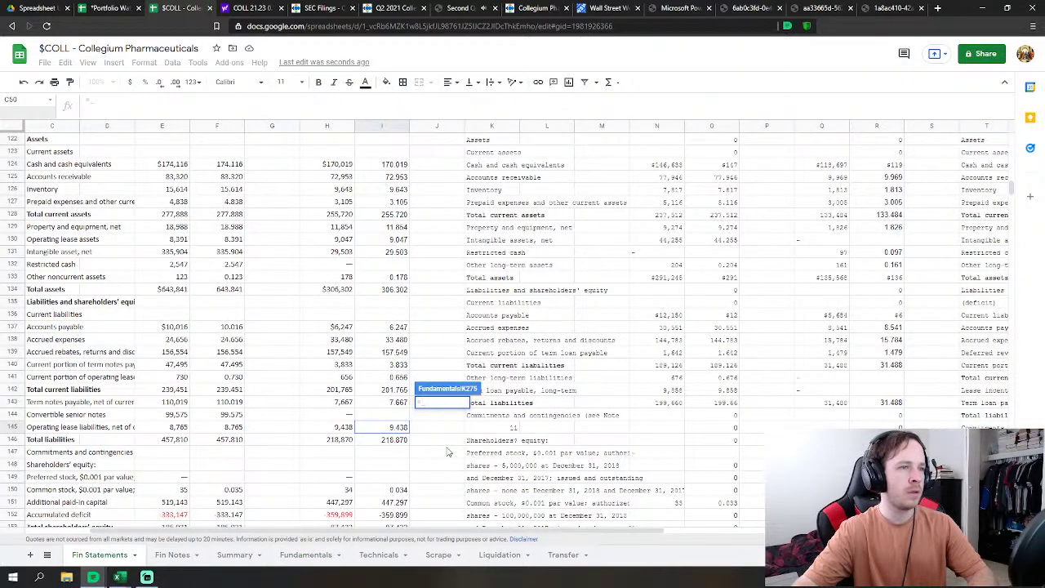
pyautogui.scroll(-1, 448, 451)
pyautogui.click(400, 465)
pyautogui.press('Return')
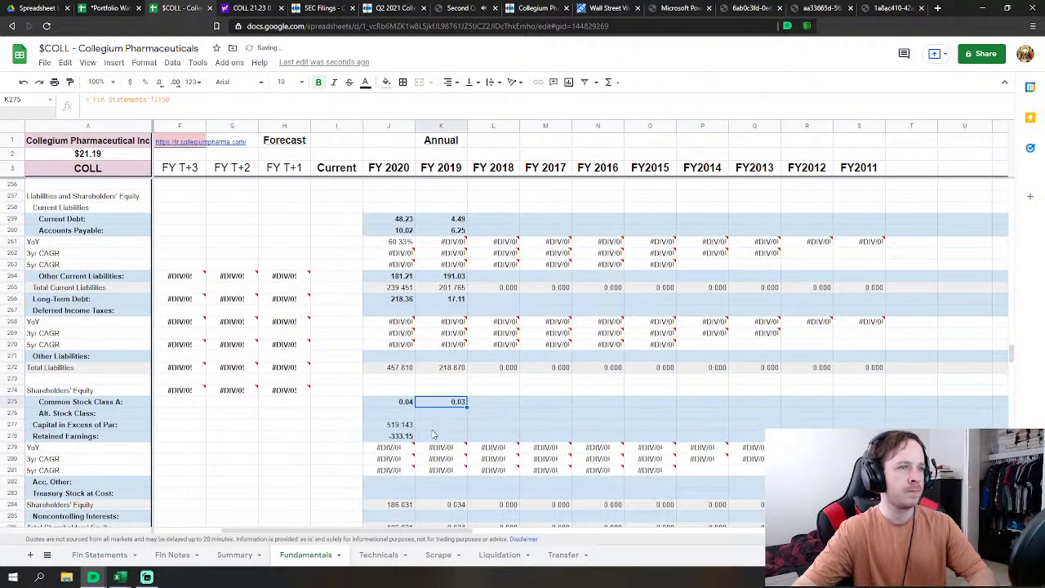
# Step: Link FY 2019 Capital in Excess of Par in K277 to the 2019 additional paid-in capital in Fin Statements I151
pyautogui.click(432, 431)
pyautogui.write('=')
pyautogui.click(101, 557)
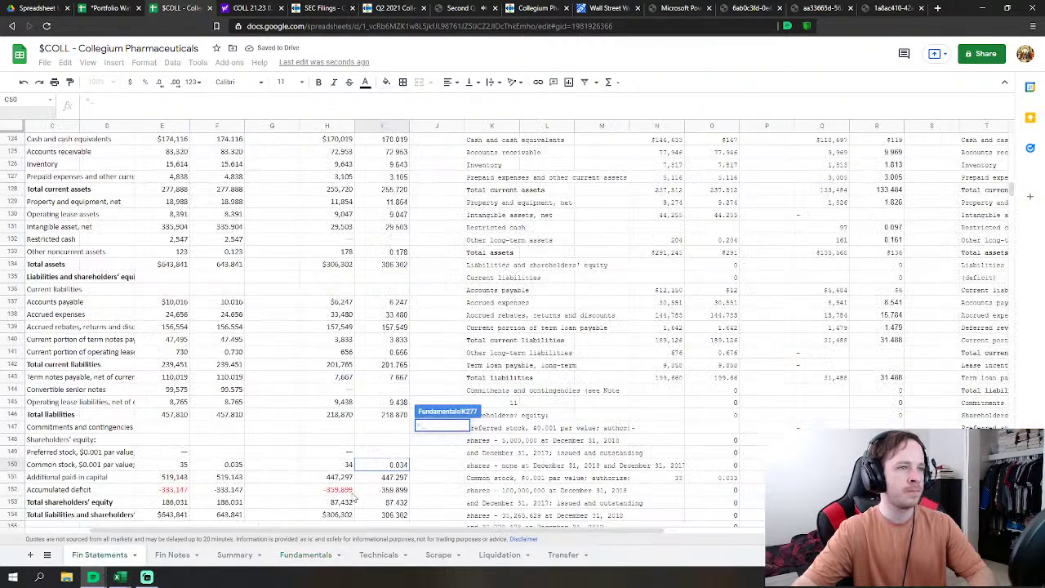
pyautogui.click(395, 478)
pyautogui.press('Return')
# Step: Link FY 2019 Retained Earnings in K278 to the accumulated deficit in Fin Statements I152 and check the equity totals against the statement
pyautogui.click(439, 436)
pyautogui.write('=')
pyautogui.click(100, 555)
pyautogui.click(397, 490)
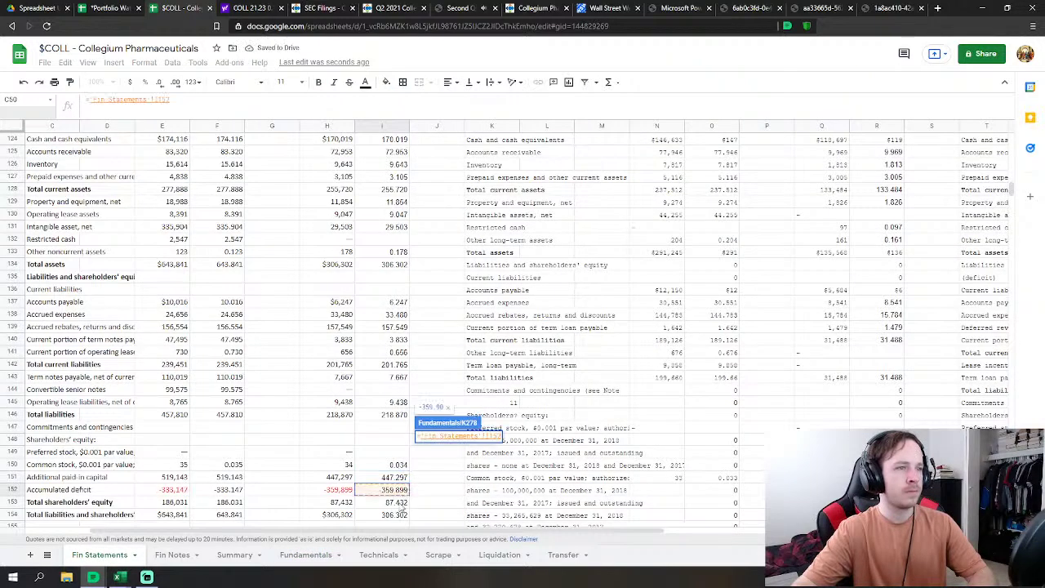
pyautogui.press('Return')
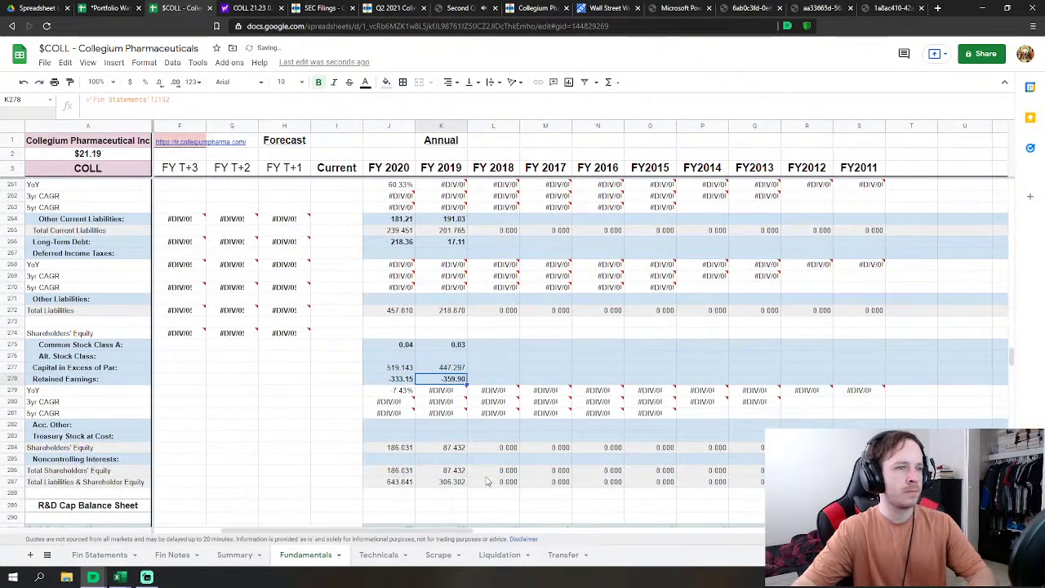
pyautogui.click(99, 554)
pyautogui.click(325, 556)
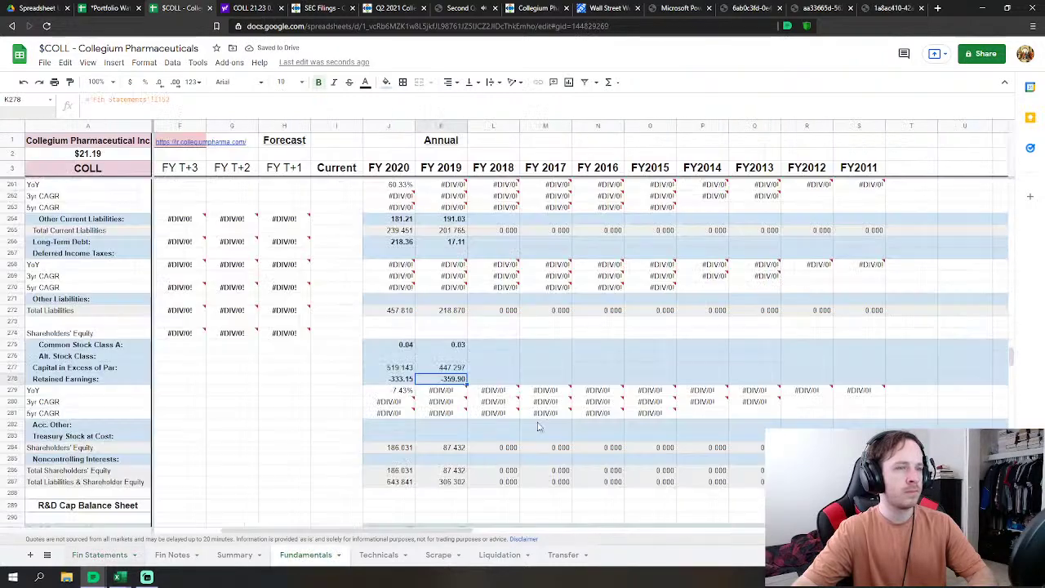
# Step: Link FY 2018 Revenues in L32 to the 2018 net product revenues in Fin Statements O7
pyautogui.scroll(5, 922, 308)
pyautogui.moveTo(1013, 343); pyautogui.dragTo(1001, 170)
pyautogui.scroll(-7, 536, 275)
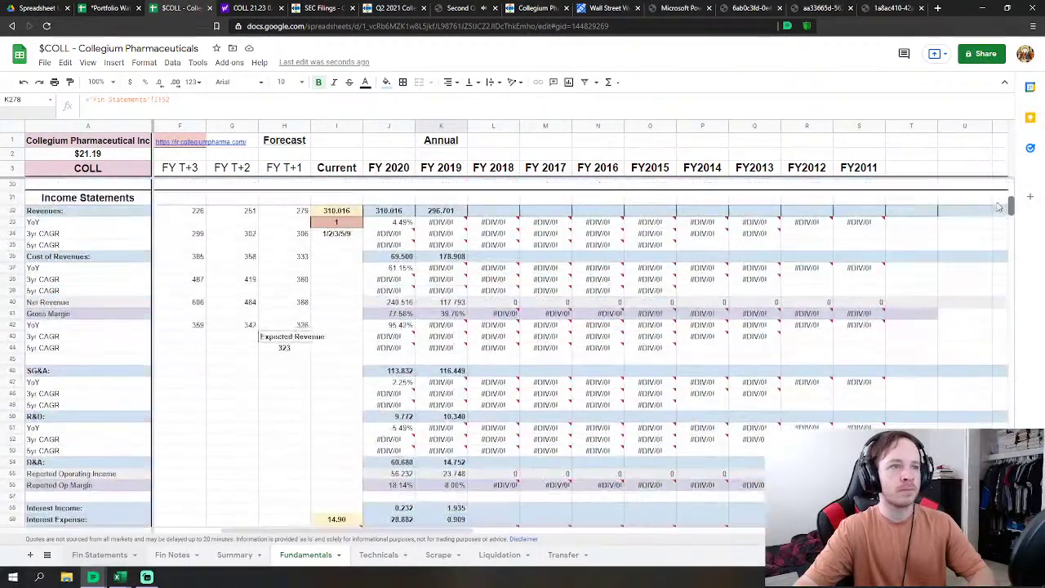
pyautogui.click(493, 268)
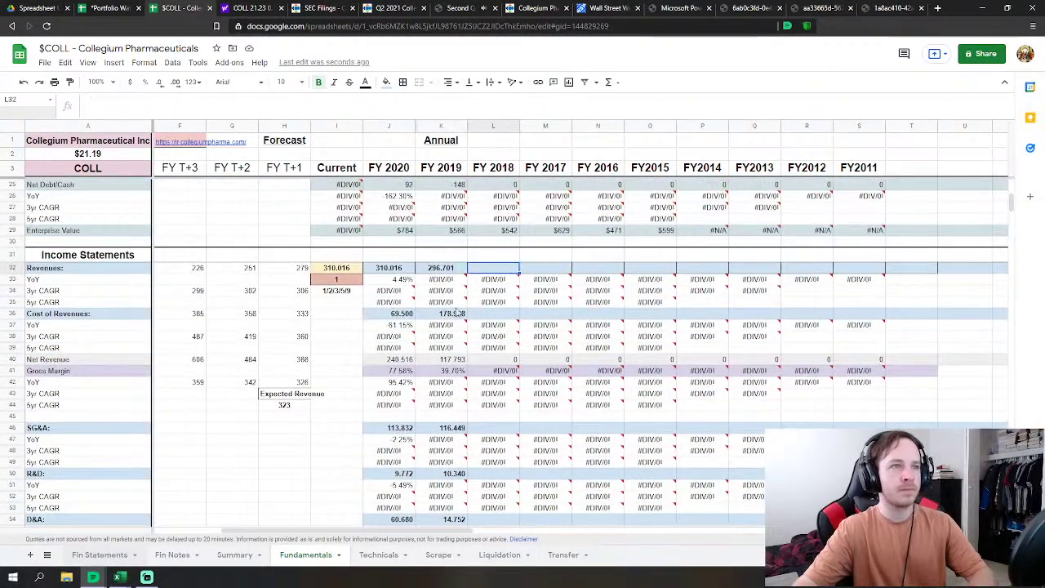
pyautogui.click(100, 554)
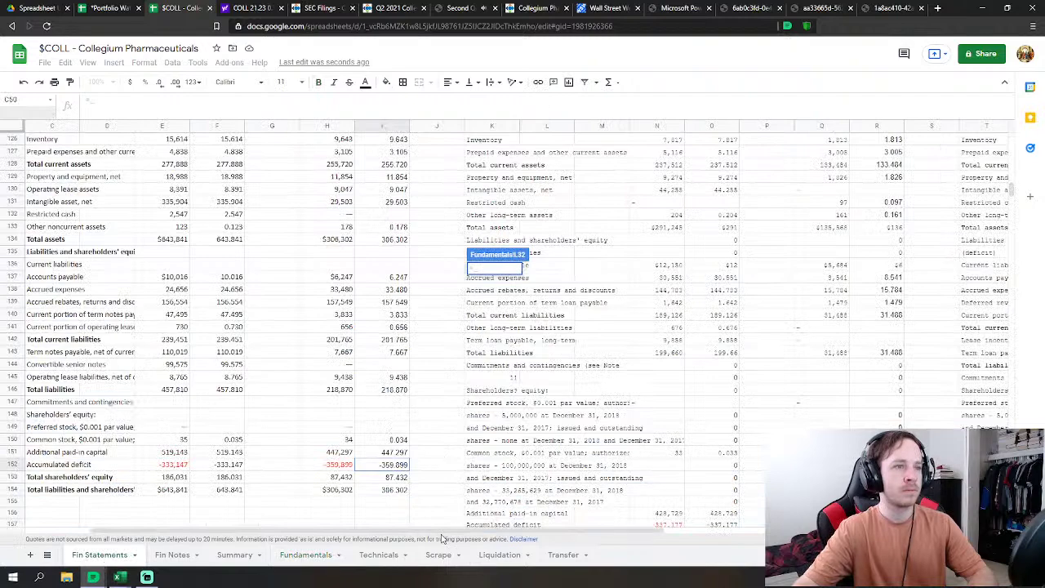
pyautogui.moveTo(449, 534); pyautogui.dragTo(684, 512)
pyautogui.moveTo(701, 502); pyautogui.dragTo(708, 501)
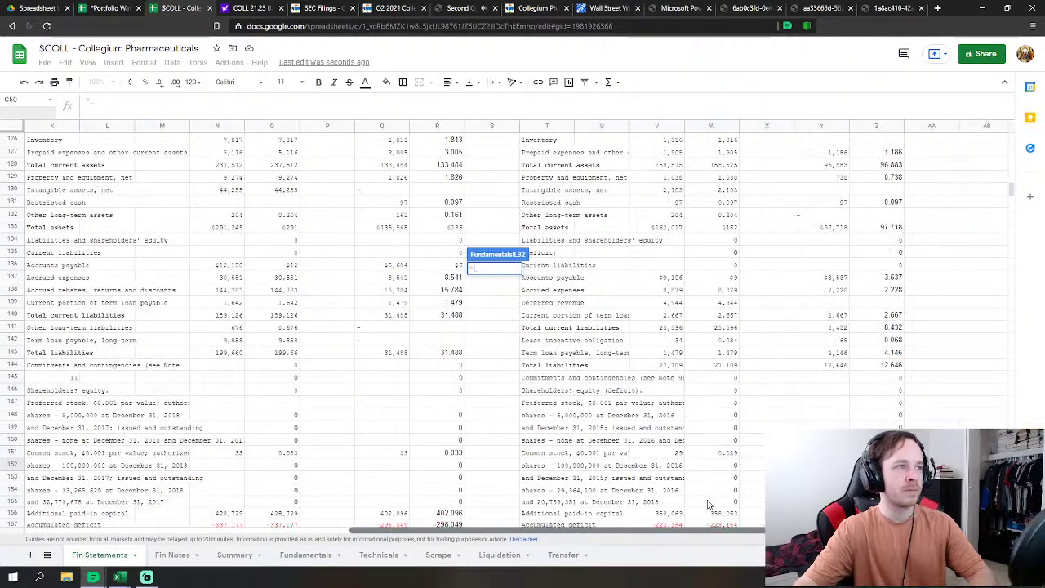
pyautogui.moveTo(1011, 194); pyautogui.dragTo(1013, 145)
pyautogui.scroll(-1, 276, 332)
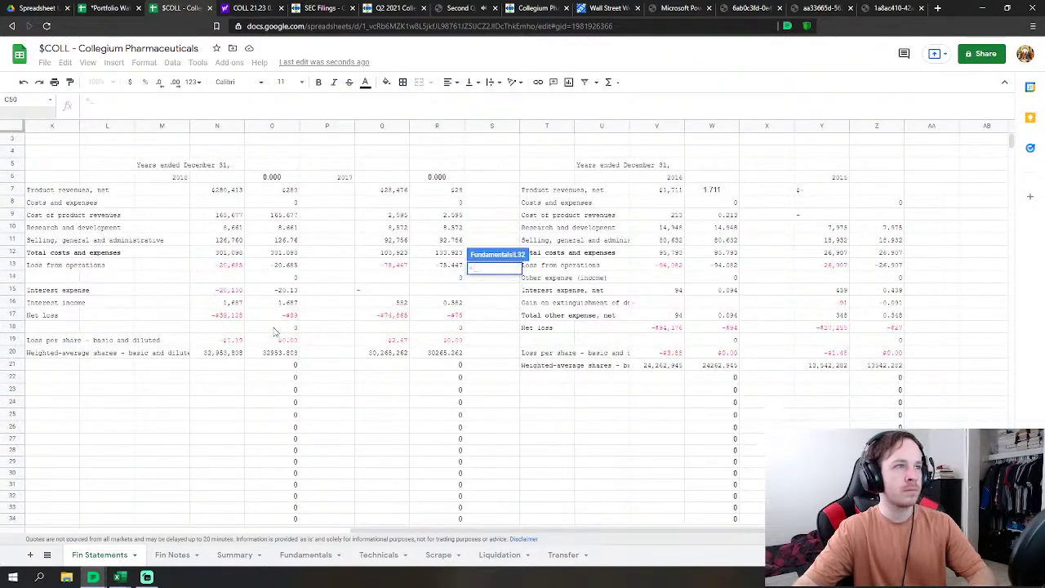
pyautogui.click(290, 192)
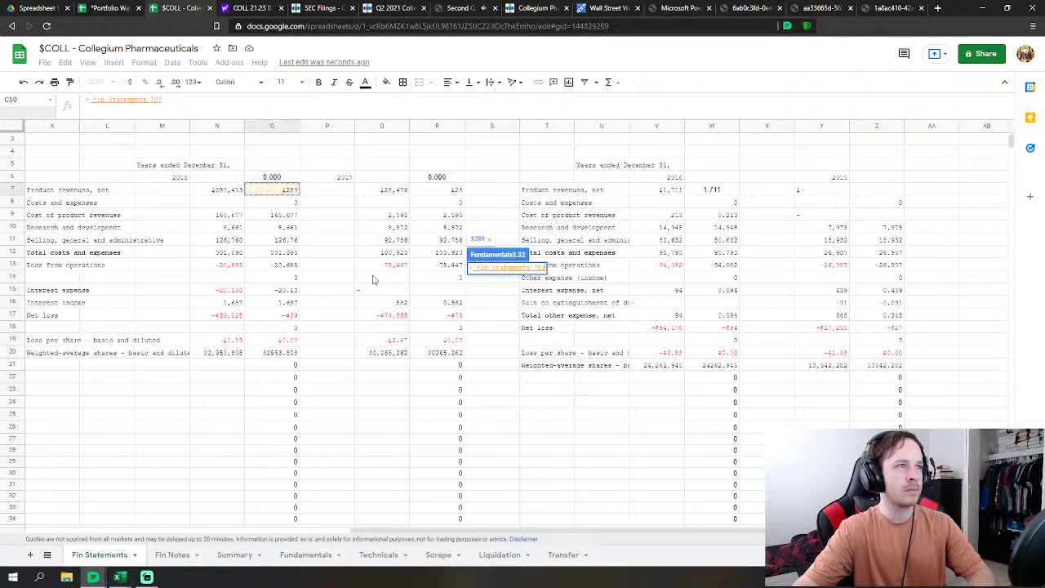
pyautogui.press('Return')
# Step: Link FY 2018 Cost of Revenues in L36 to the 2018 cost of product revenues in Fin Statements O9
pyautogui.write('=')
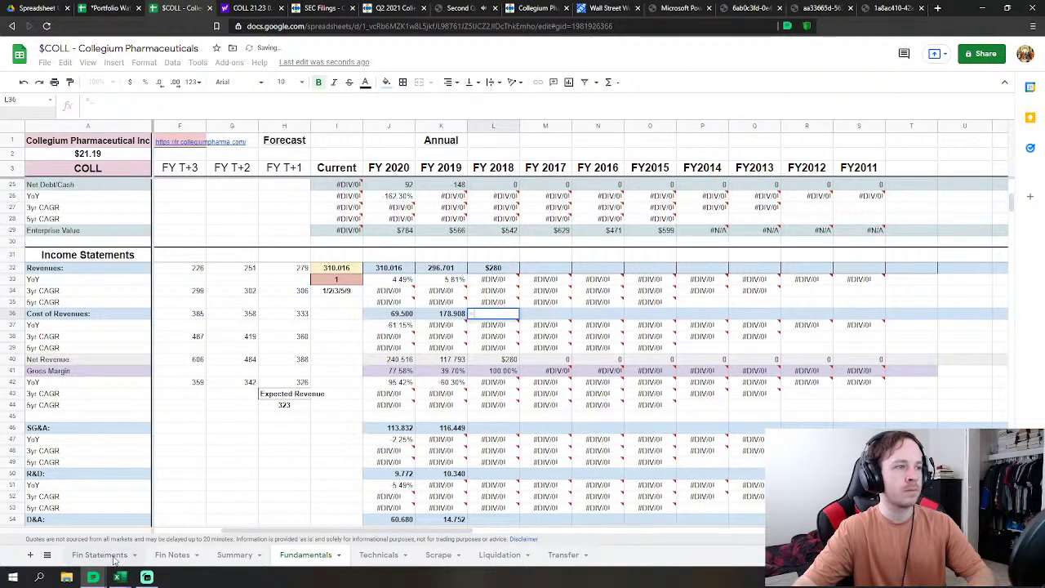
pyautogui.click(115, 557)
pyautogui.click(295, 218)
pyautogui.press('Return')
# Step: Link FY 2018 SG&A in L46 to the 2018 selling, general and administrative expense in Fin Statements O11
pyautogui.press('Down')
pyautogui.press('Down')
pyautogui.press('Down')
pyautogui.press('Down')
pyautogui.press('Down')
pyautogui.press('Down')
pyautogui.press('Down')
pyautogui.press('Down')
pyautogui.press('Down')
pyautogui.write('=')
pyautogui.click(114, 557)
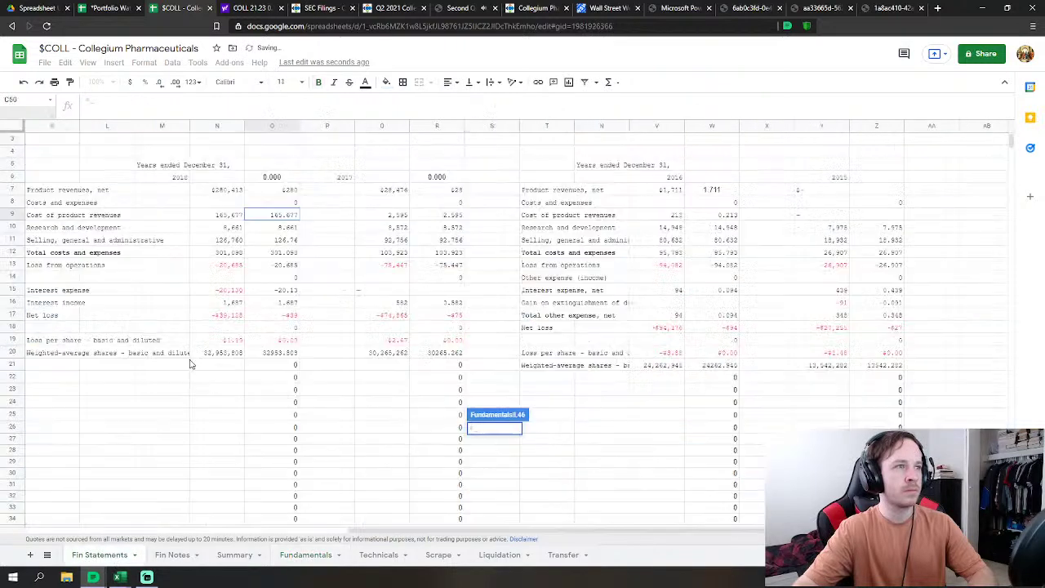
pyautogui.click(287, 240)
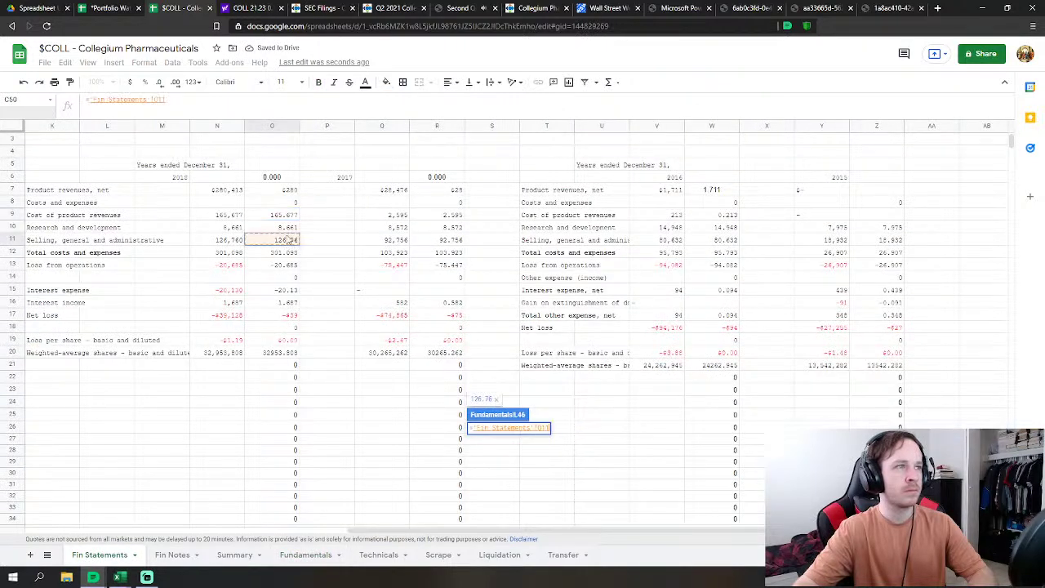
pyautogui.press('Return')
# Step: Link FY 2018 R&D in L50 to the 2018 research and development expense in Fin Statements O10
pyautogui.click(490, 477)
pyautogui.write('=')
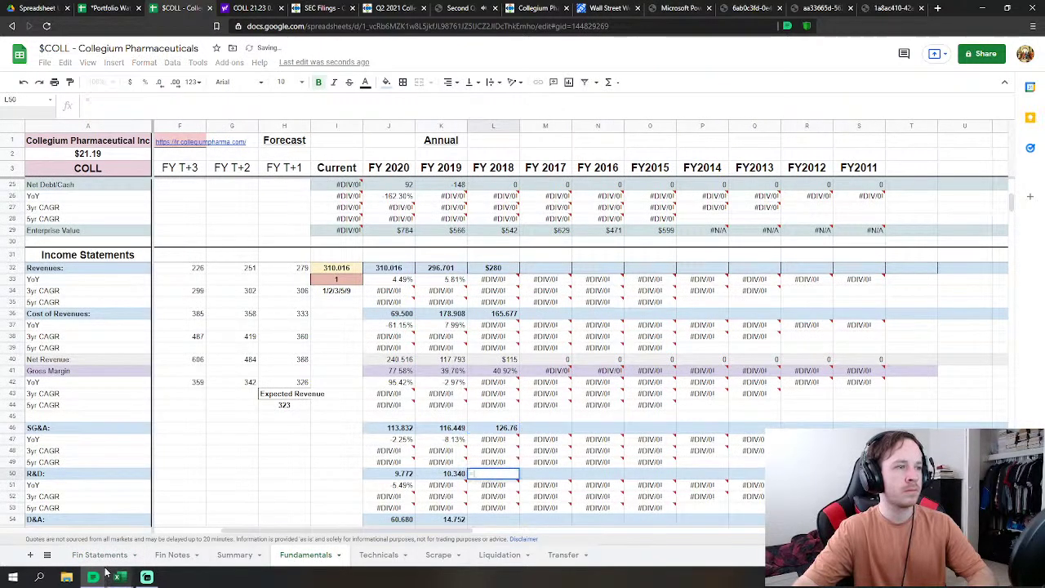
pyautogui.click(114, 555)
pyautogui.click(283, 228)
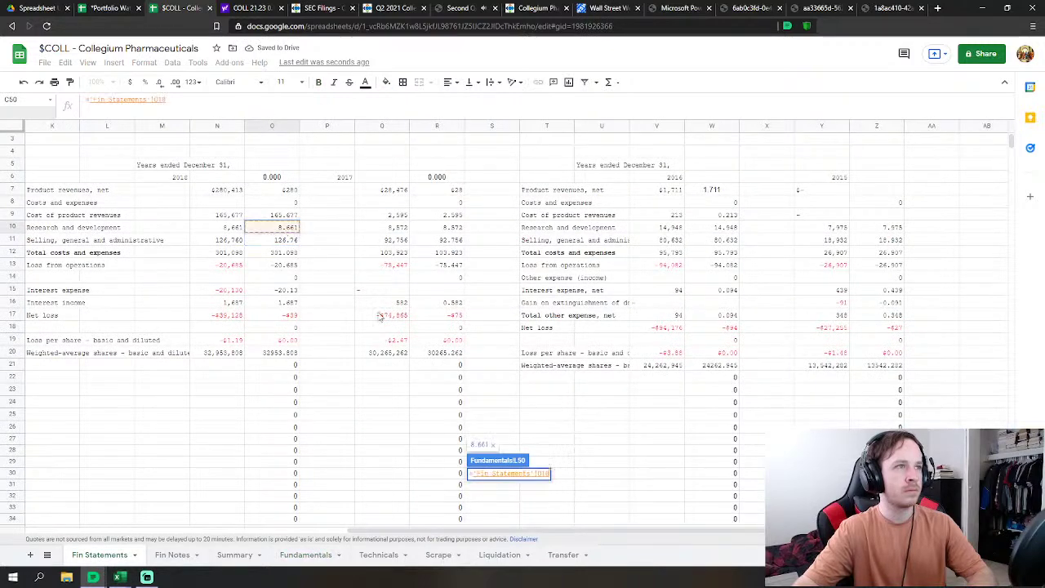
pyautogui.press('Return')
pyautogui.scroll(-5, 502, 352)
pyautogui.click(493, 401)
pyautogui.write('=')
pyautogui.click(98, 555)
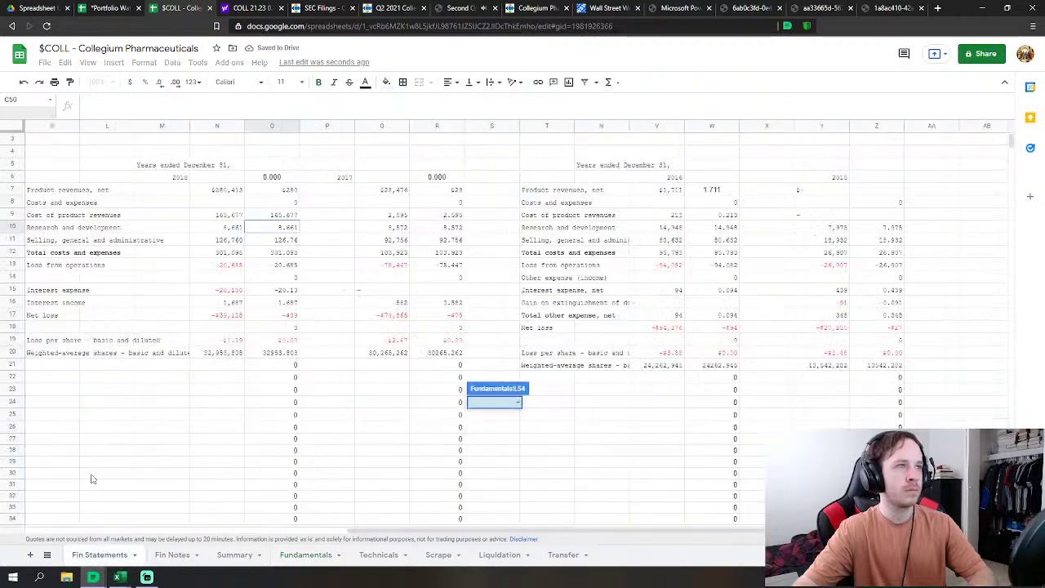
pyautogui.press('Escape')
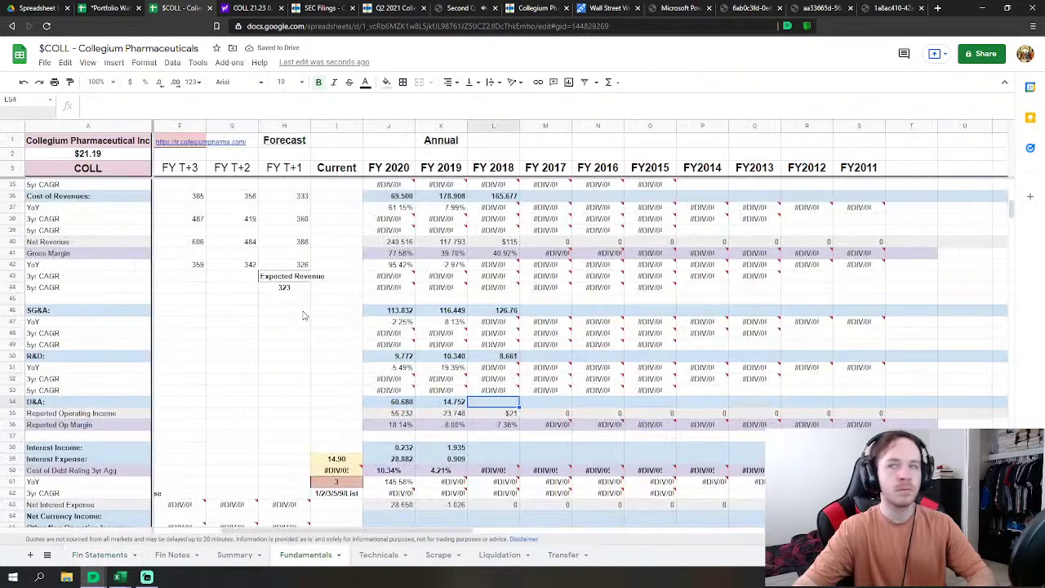
# Step: Link FY 2018 Interest Income in L58 to the 2018 interest income in Fin Statements O16
pyautogui.scroll(-1, 1008, 274)
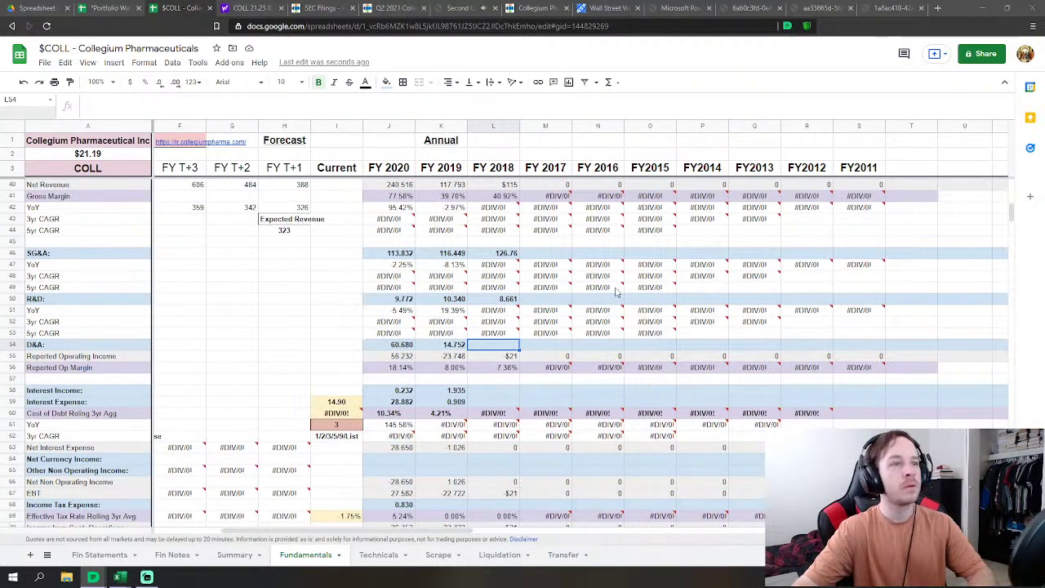
pyautogui.click(500, 413)
pyautogui.click(496, 392)
pyautogui.write('=')
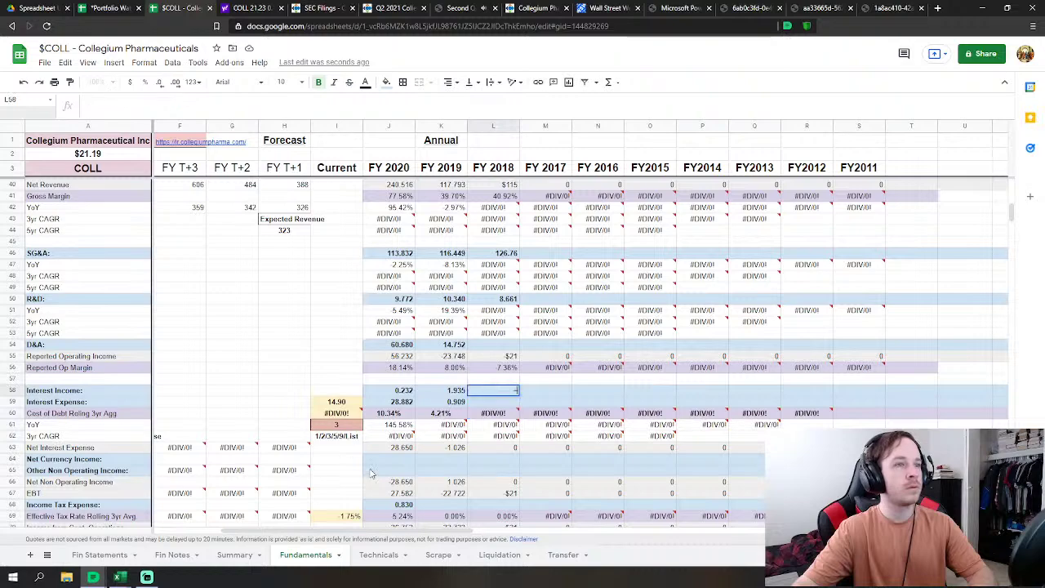
pyautogui.click(99, 554)
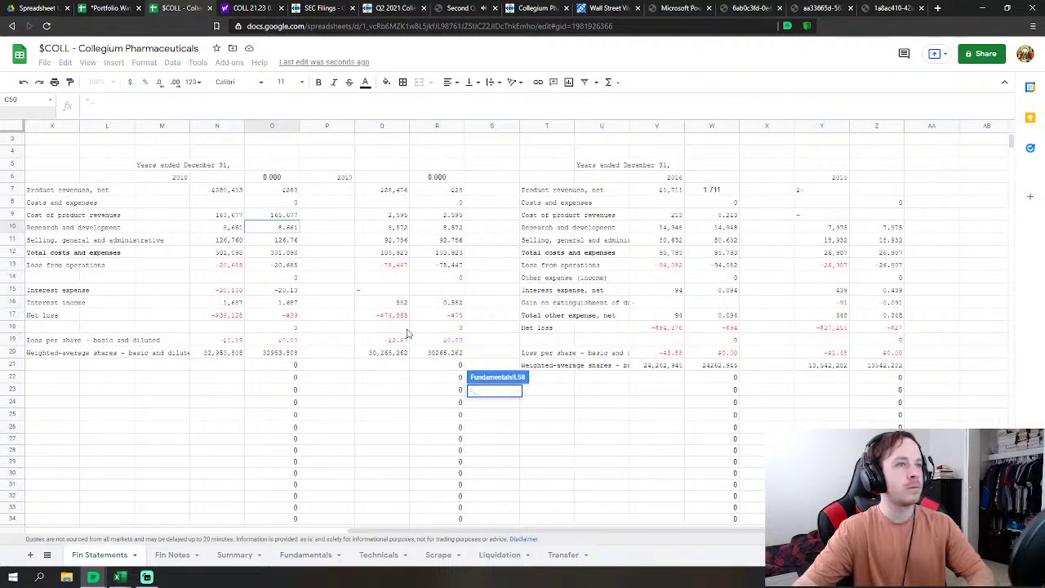
pyautogui.scroll(-10, 318, 367)
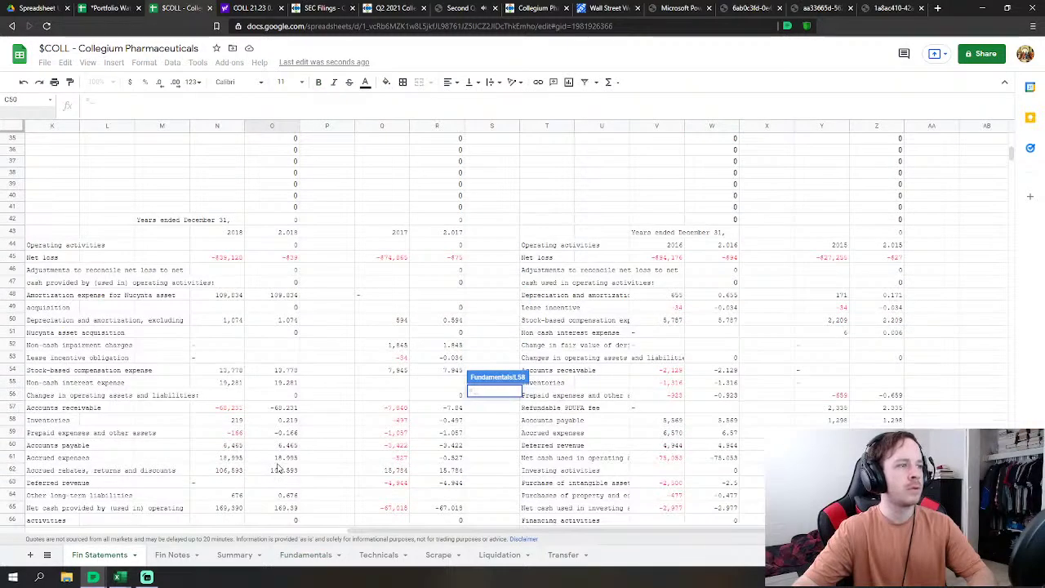
pyautogui.scroll(11, 279, 467)
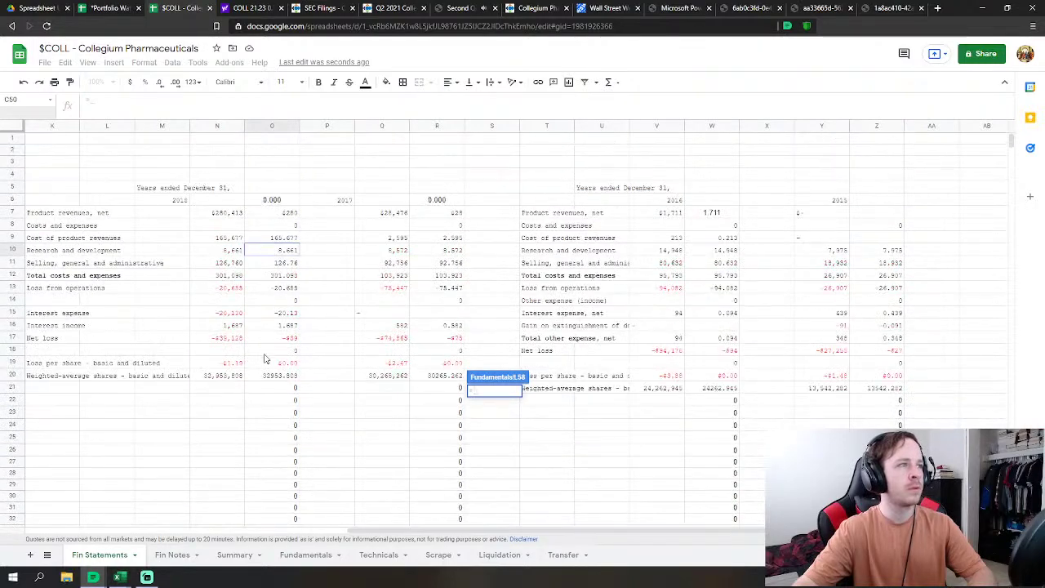
pyautogui.click(296, 326)
pyautogui.press('Return')
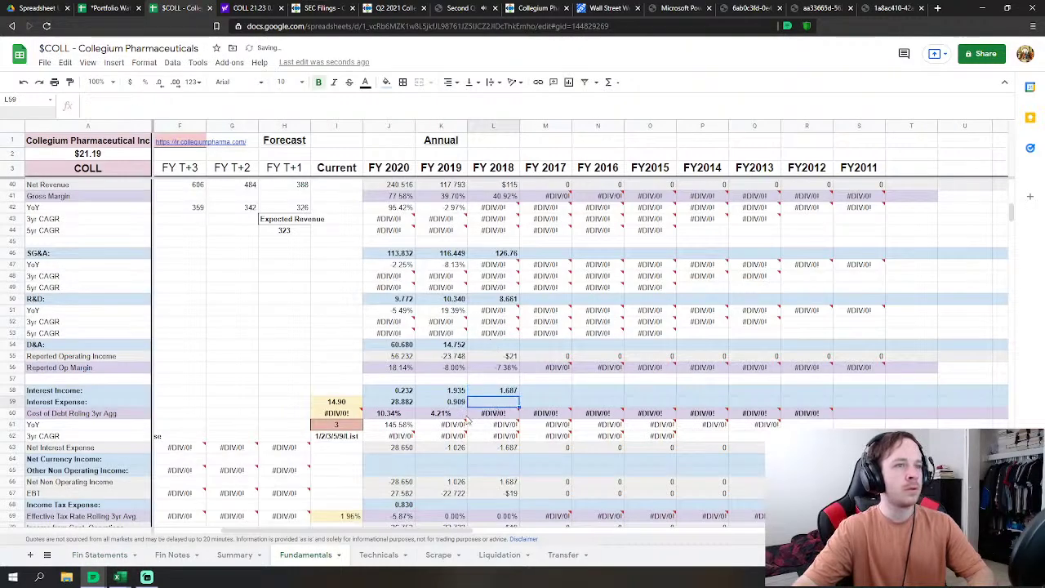
# Step: Link FY 2018 Interest Expense in L59 to the negated 2018 interest expense in Fin Statements O15
pyautogui.click(98, 555)
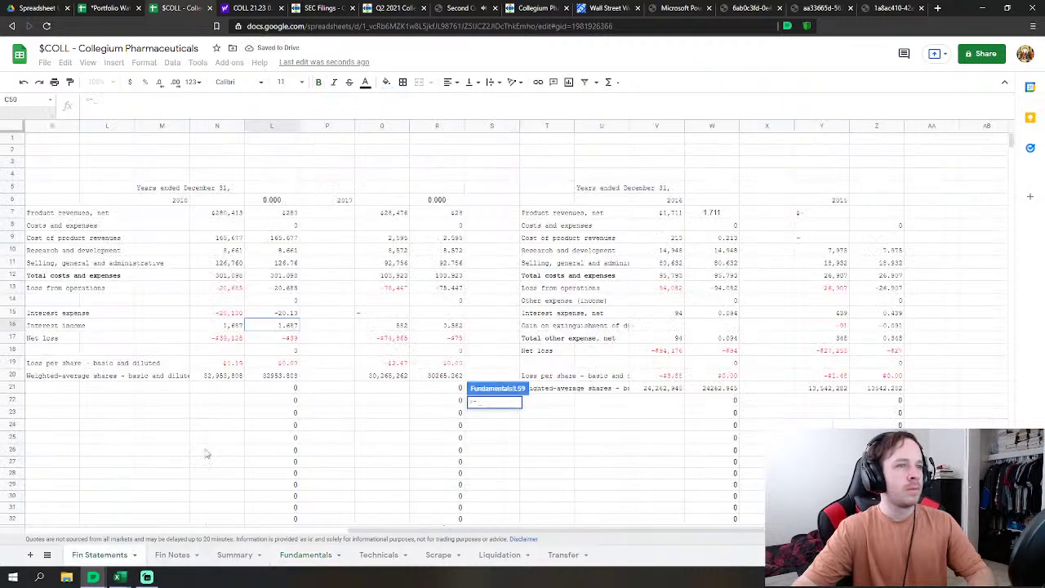
pyautogui.click(286, 315)
pyautogui.press('Return')
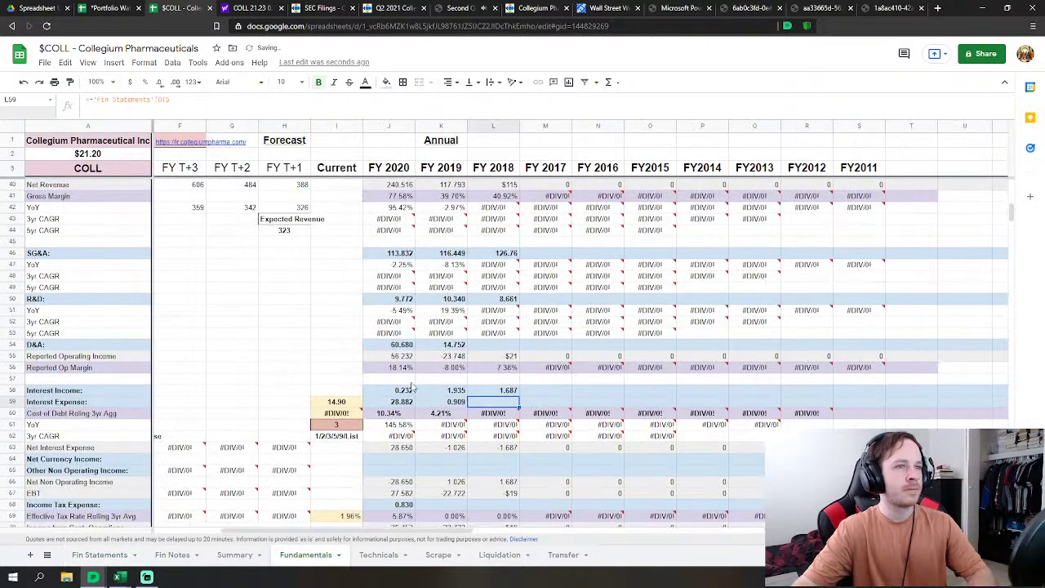
# Step: Set FY 2018 Avg Diluted Shares Outstanding in L82 to the 2018 weighted-average shares in Fin Statements O20 divided by 1000
pyautogui.scroll(-5, 526, 419)
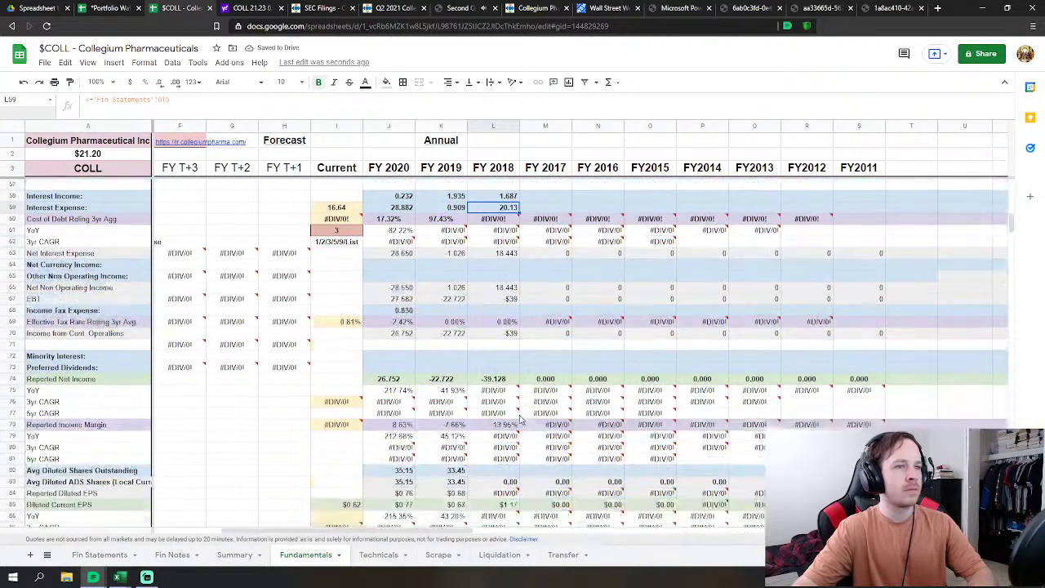
pyautogui.scroll(2, 506, 367)
pyautogui.click(495, 325)
pyautogui.write('=')
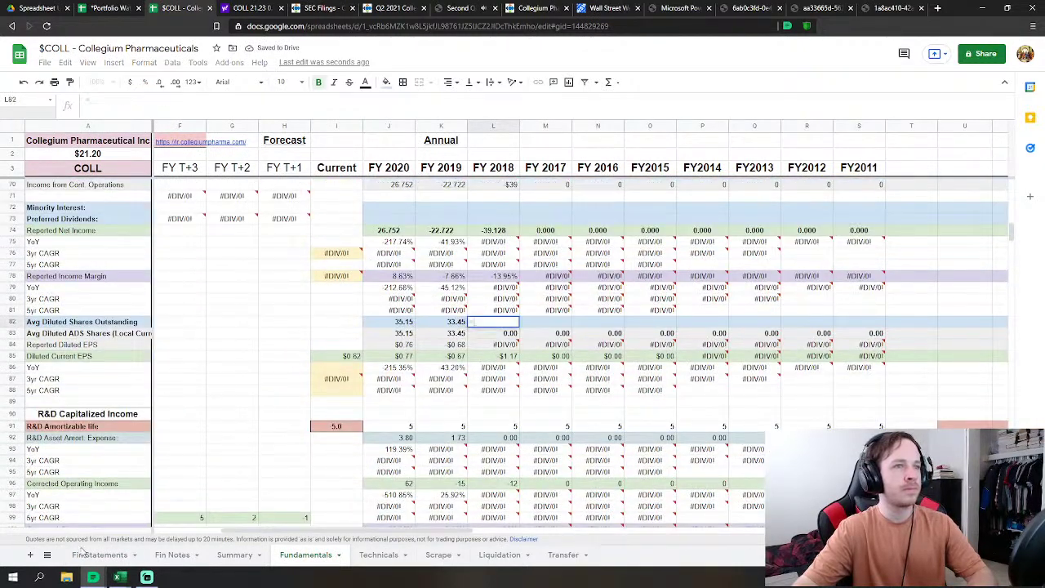
pyautogui.click(98, 555)
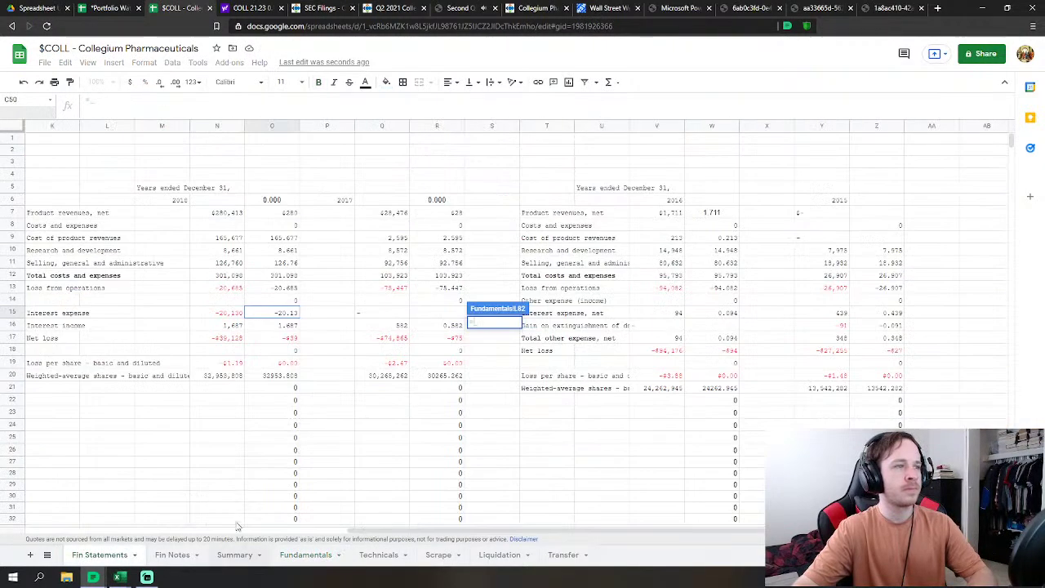
pyautogui.click(290, 377)
pyautogui.write('/1000')
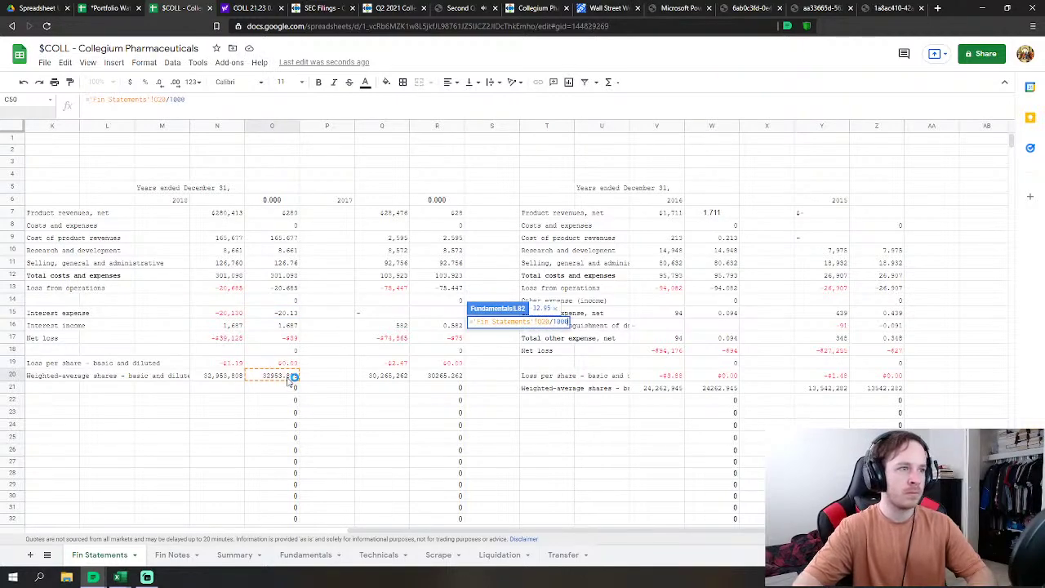
pyautogui.press('Return')
# Step: Set FY 2018 CF Depreciation & Amortization in L127 to the sum of Fin Statements O48 and O50
pyautogui.scroll(-6, 426, 360)
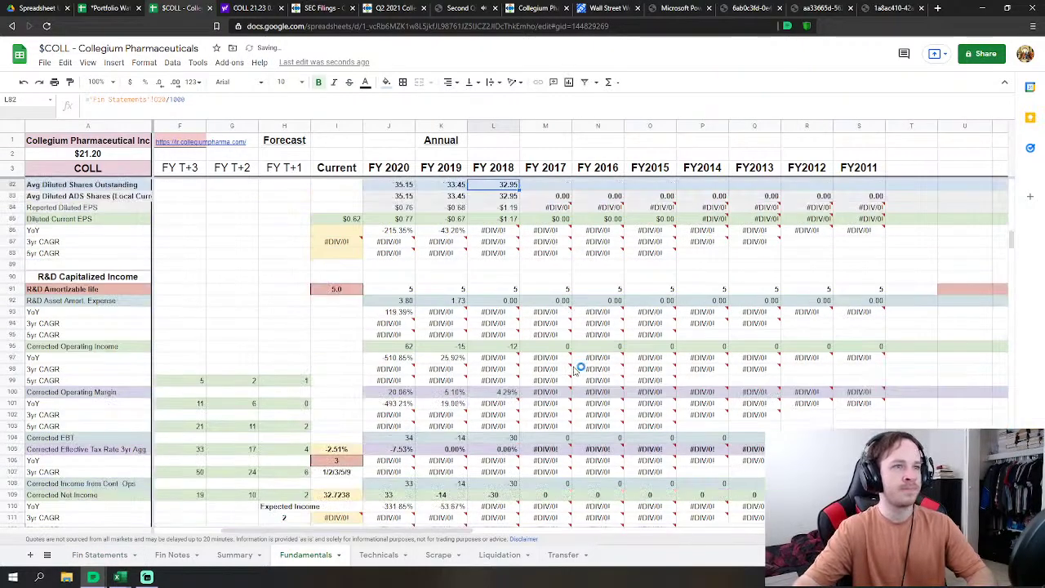
pyautogui.click(506, 359)
pyautogui.scroll(-1, 531, 319)
pyautogui.write('=')
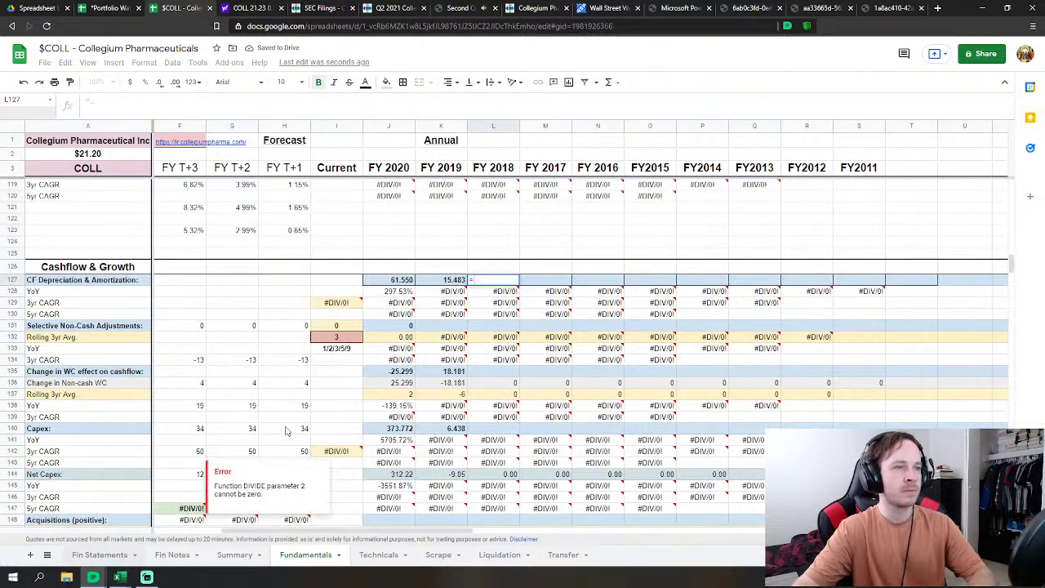
pyautogui.click(138, 554)
pyautogui.scroll(-3, 343, 373)
pyautogui.scroll(3, 329, 401)
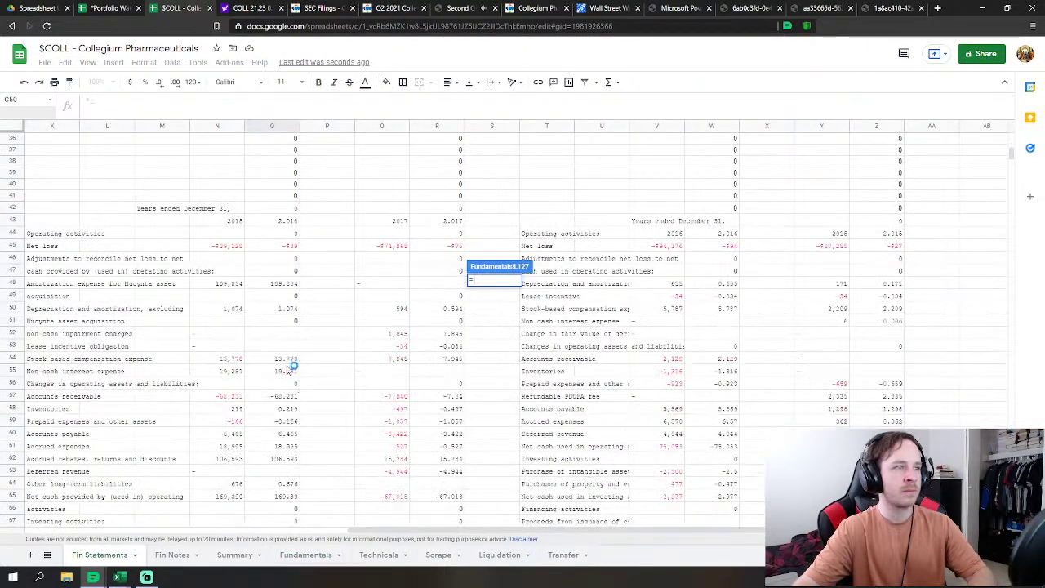
pyautogui.click(297, 283)
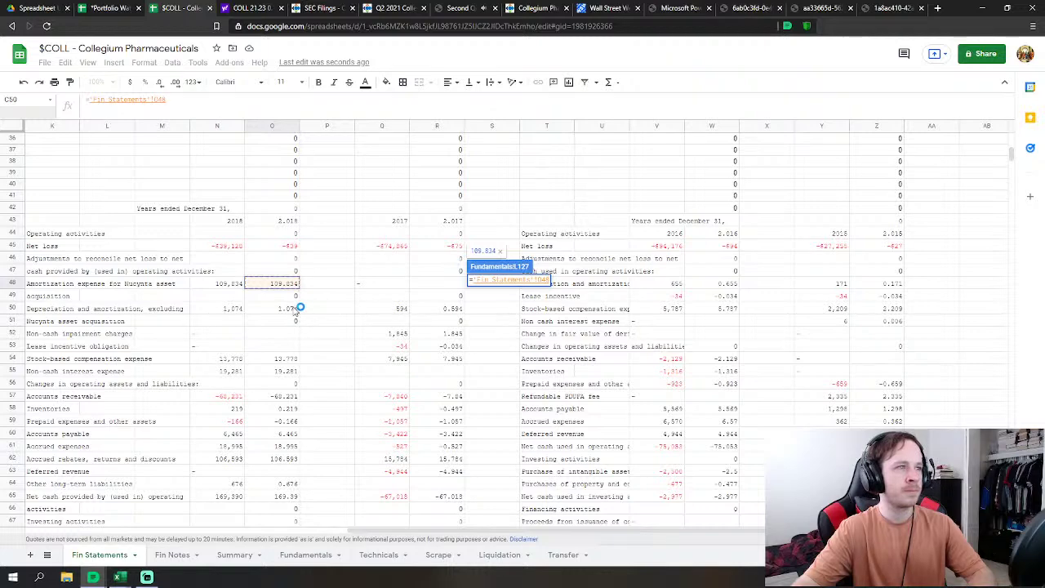
pyautogui.write('+')
pyautogui.click(295, 307)
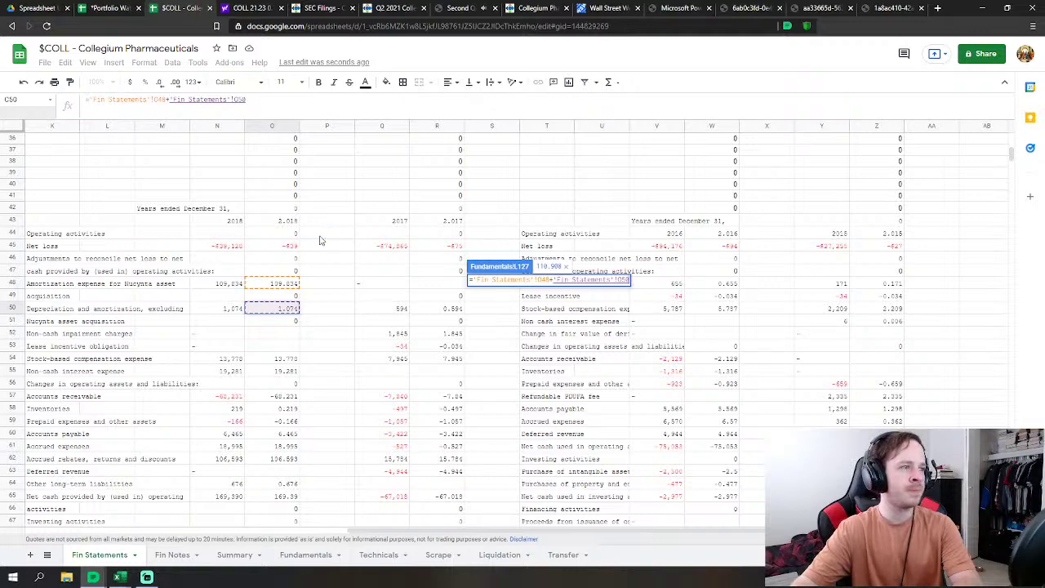
pyautogui.press('Return')
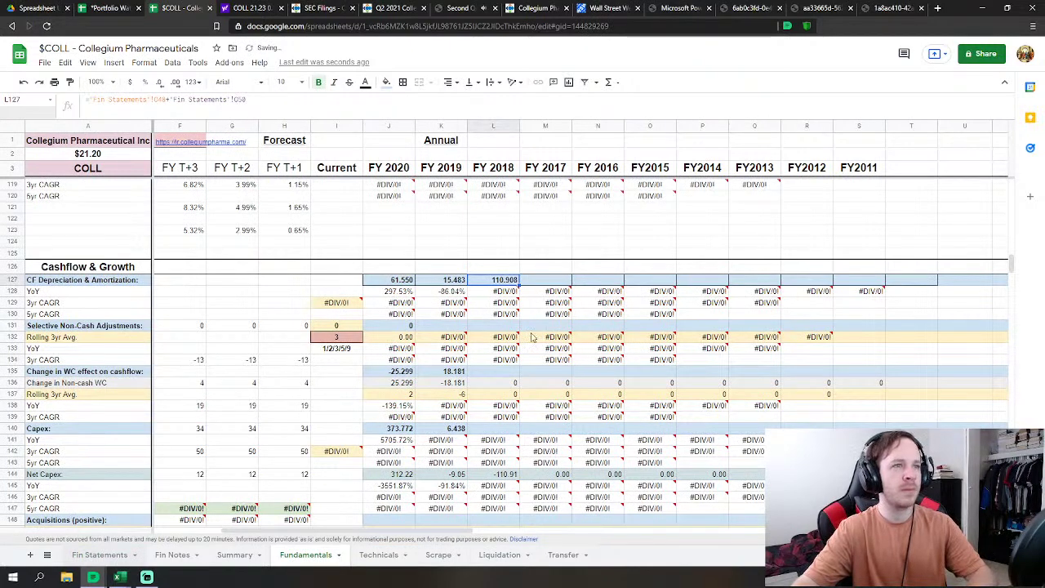
# Step: Set FY 2018 Change in WC effect on cashflow in L135 to the SUM of Fin Statements O57:O64
pyautogui.click(495, 374)
pyautogui.write('=')
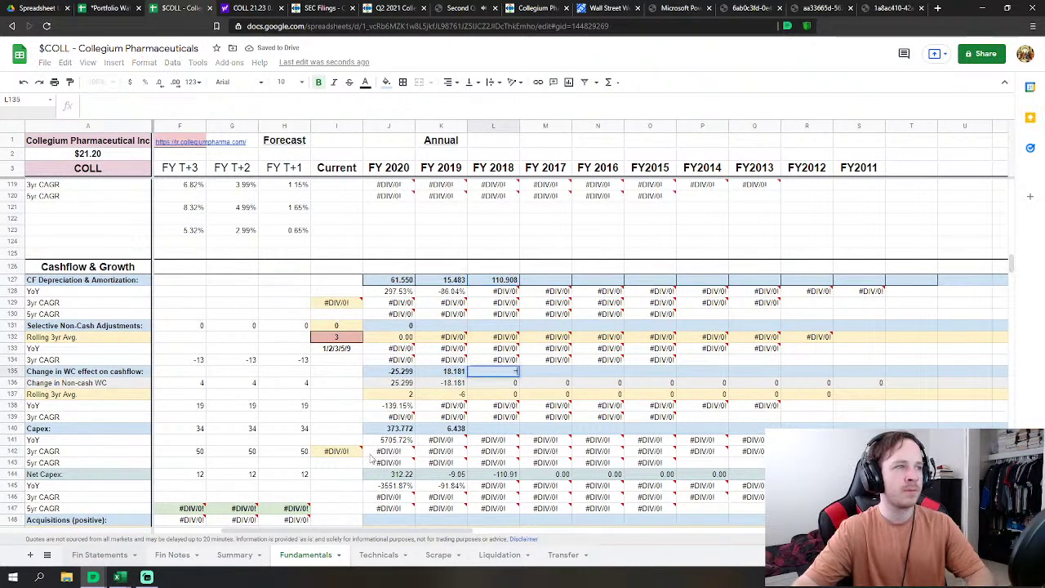
pyautogui.click(100, 554)
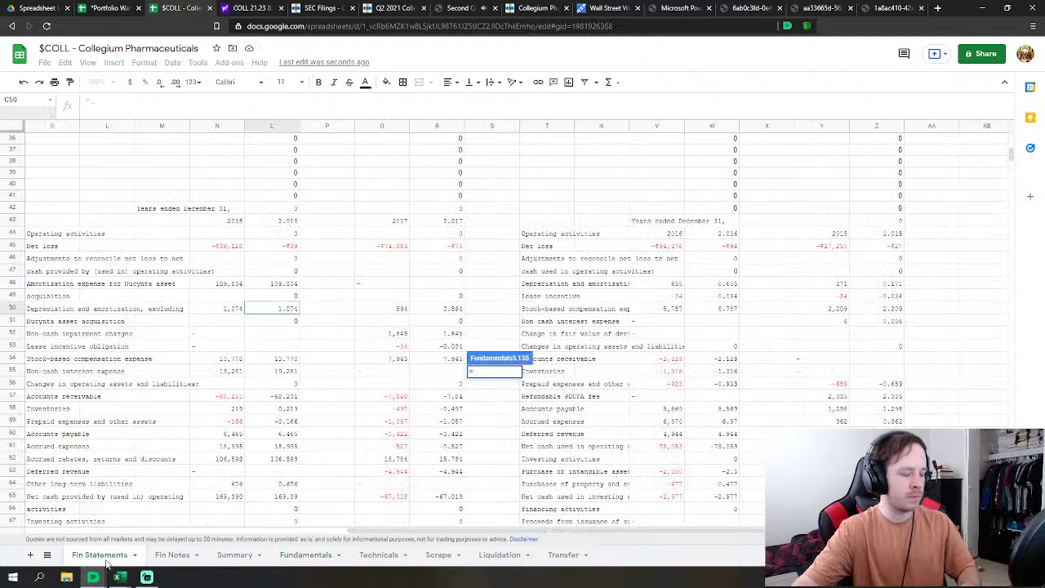
pyautogui.write('su')
pyautogui.press('Tab')
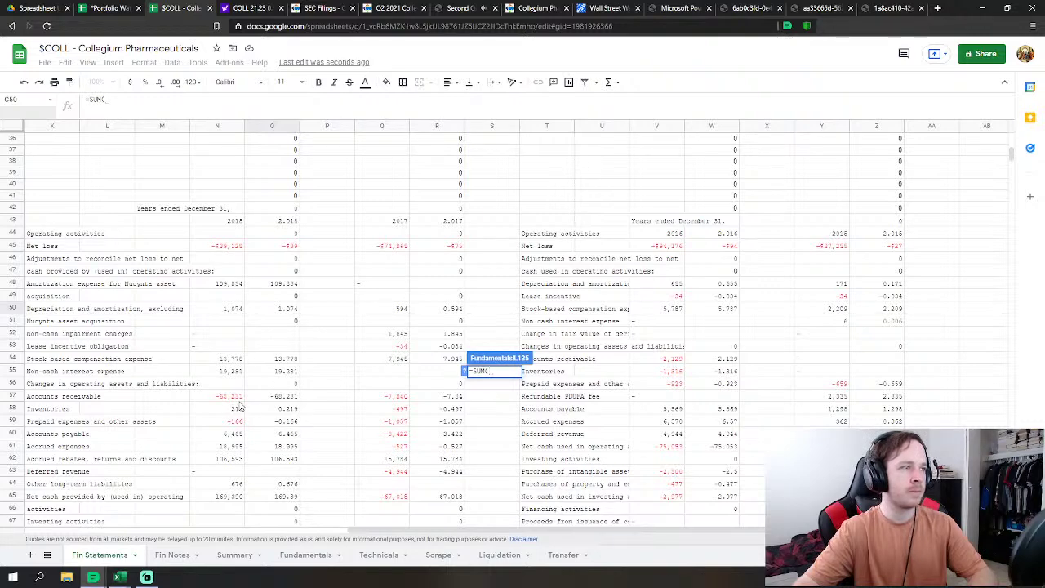
pyautogui.moveTo(269, 398); pyautogui.dragTo(313, 478)
pyautogui.scroll(-3, 381, 442)
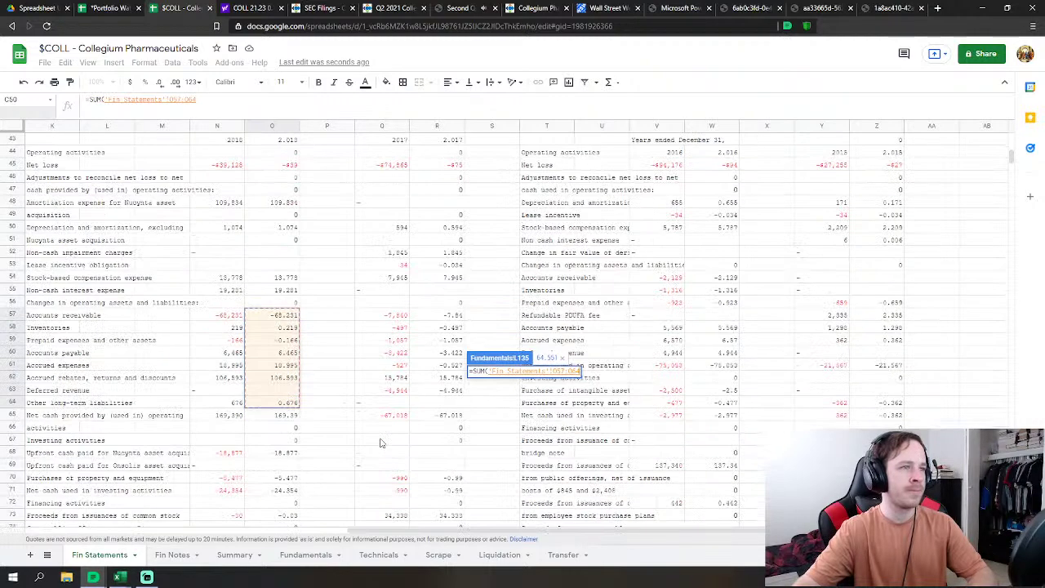
pyautogui.press('Return')
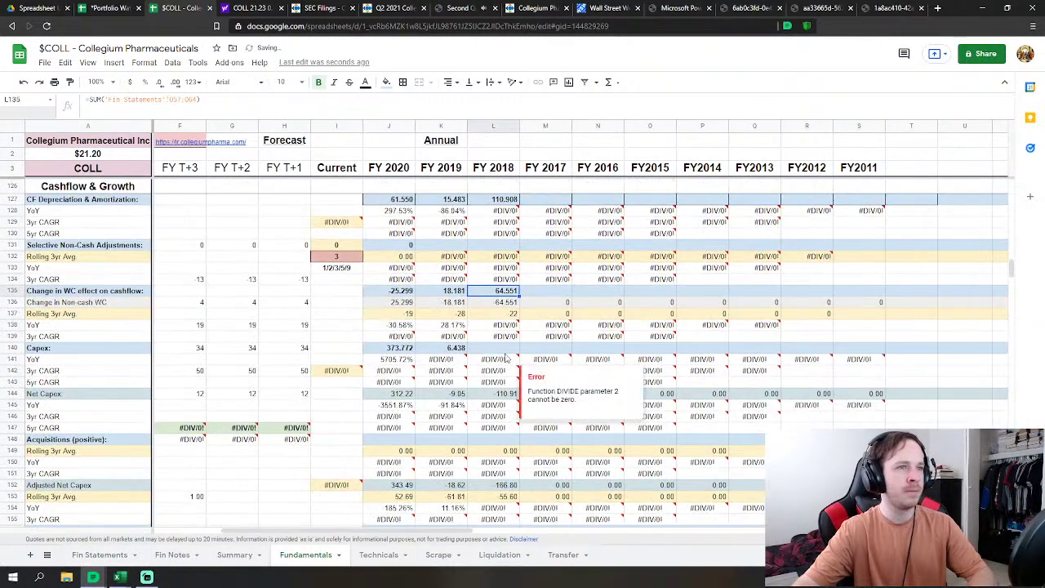
# Step: Link FY 2018 Capex in L140 to the negated 2018 purchases of property and equipment in Fin Statements O70
pyautogui.click(507, 349)
pyautogui.write('=')
pyautogui.click(100, 555)
pyautogui.scroll(-2, 304, 454)
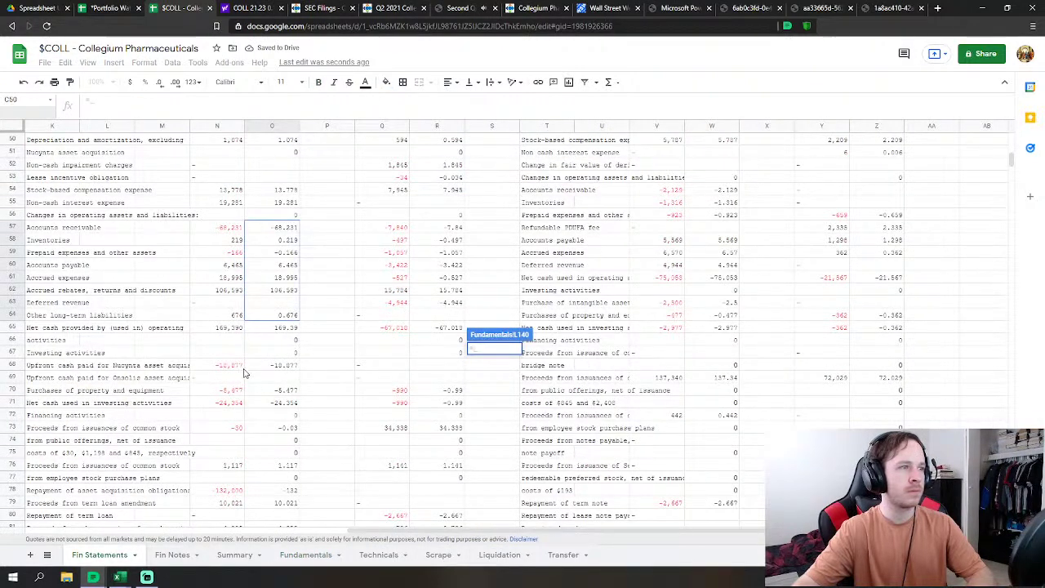
pyautogui.click(294, 390)
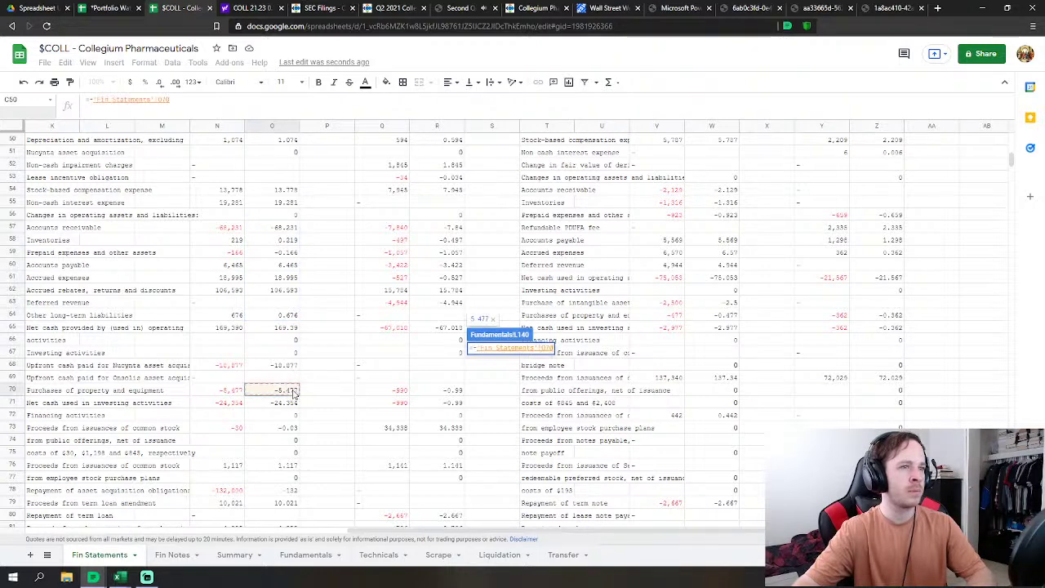
pyautogui.press('Return')
# Step: Link FY 2018 Acquisitions in L148 to the negated upfront cash paid for the Nucynta asset acquisition in Fin Statements O68
pyautogui.click(496, 440)
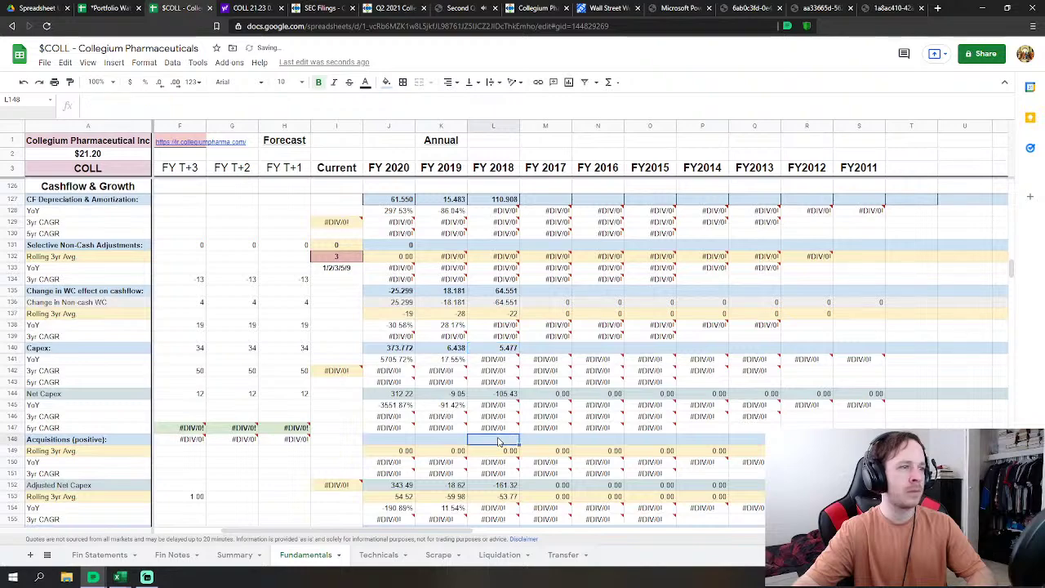
pyautogui.write('=-')
pyautogui.click(102, 556)
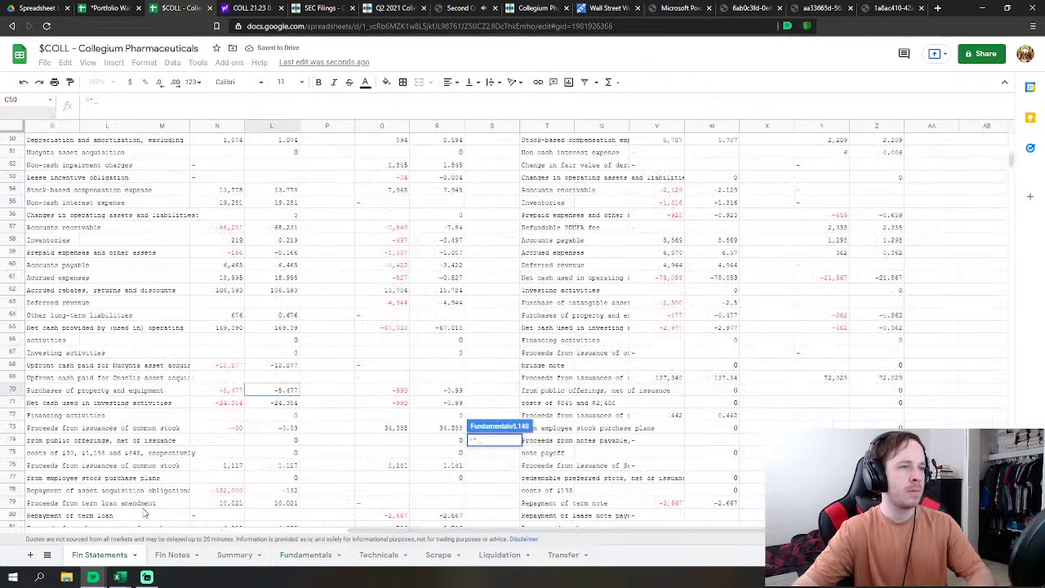
pyautogui.click(294, 367)
pyautogui.press('Return')
# Step: Set FY 2018 Net Debt Issue in L156 to the sum of Fin Statements O73, O76, O79 and O81
pyautogui.scroll(-3, 513, 382)
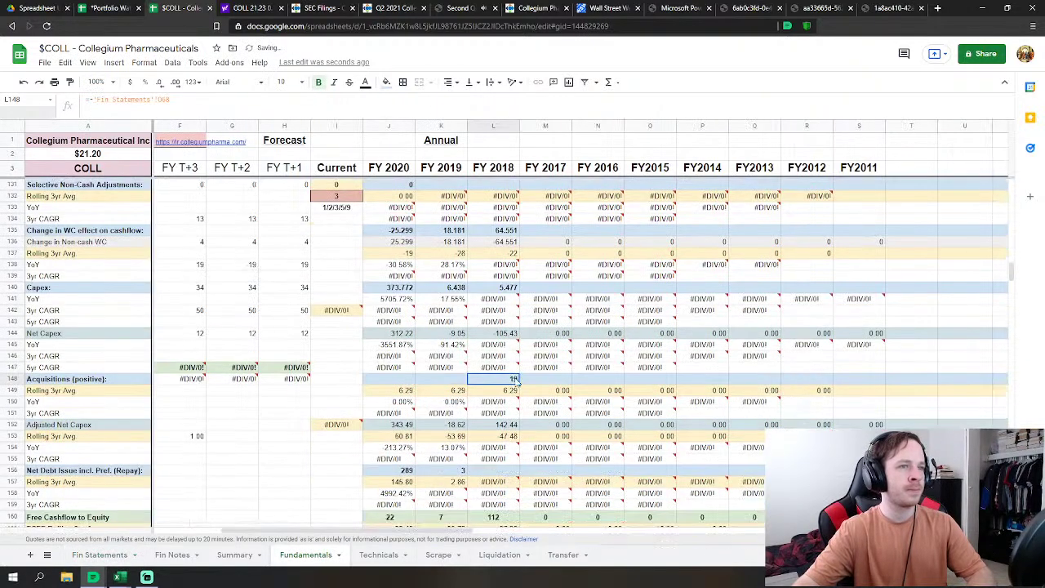
pyautogui.scroll(-3, 518, 381)
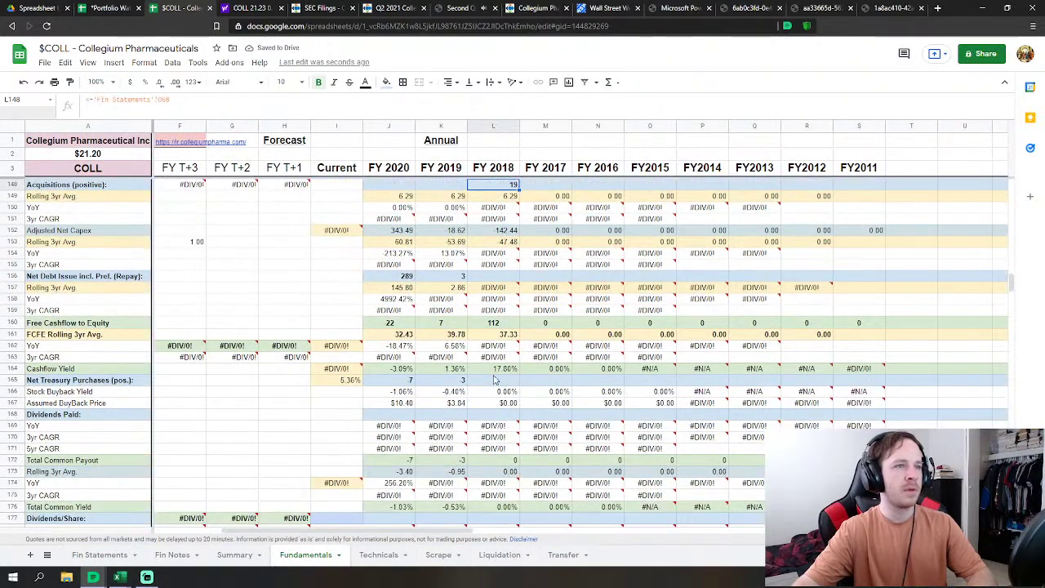
pyautogui.click(515, 381)
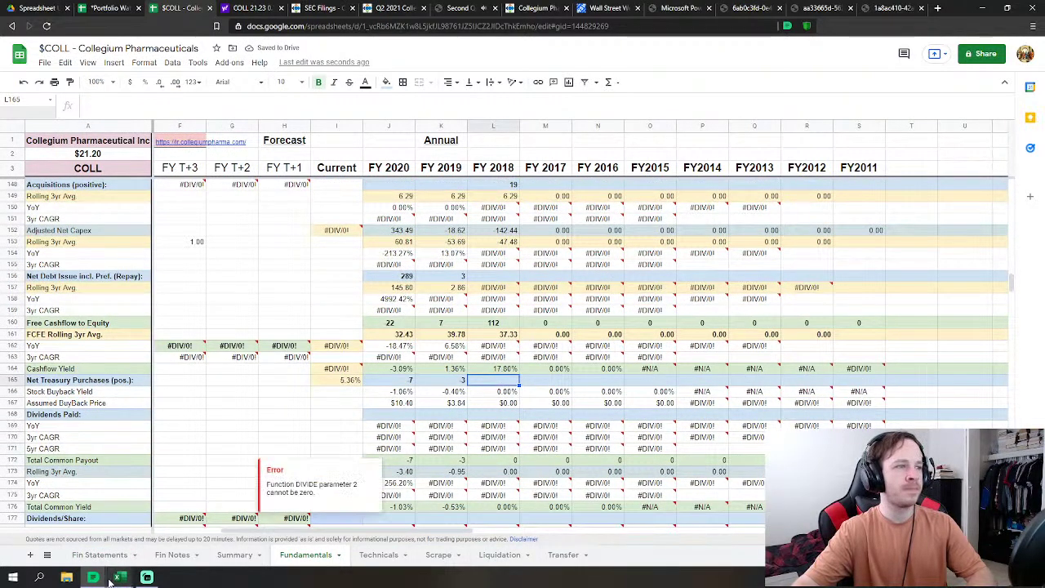
pyautogui.click(490, 280)
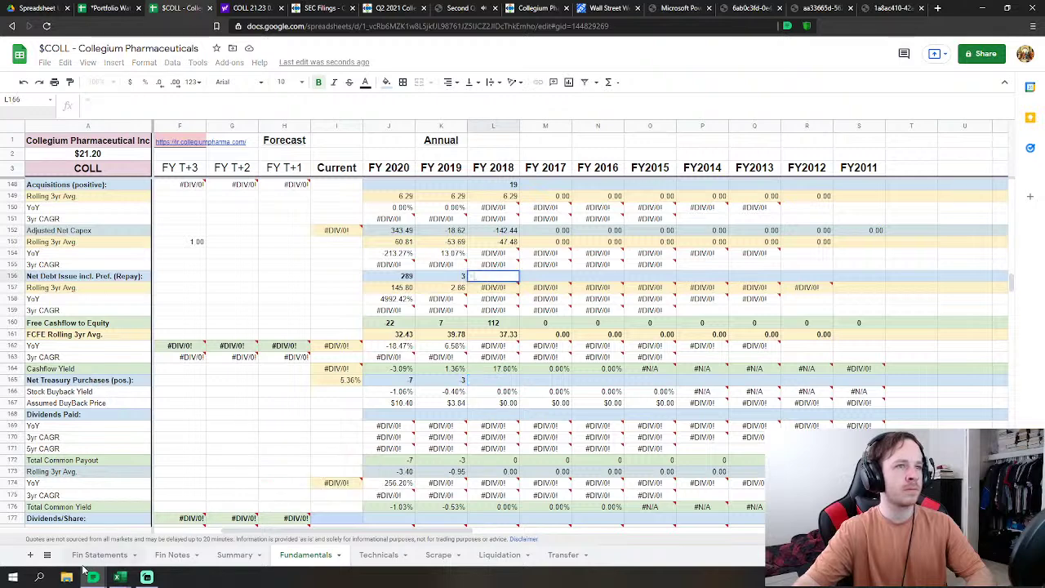
pyautogui.press('Return')
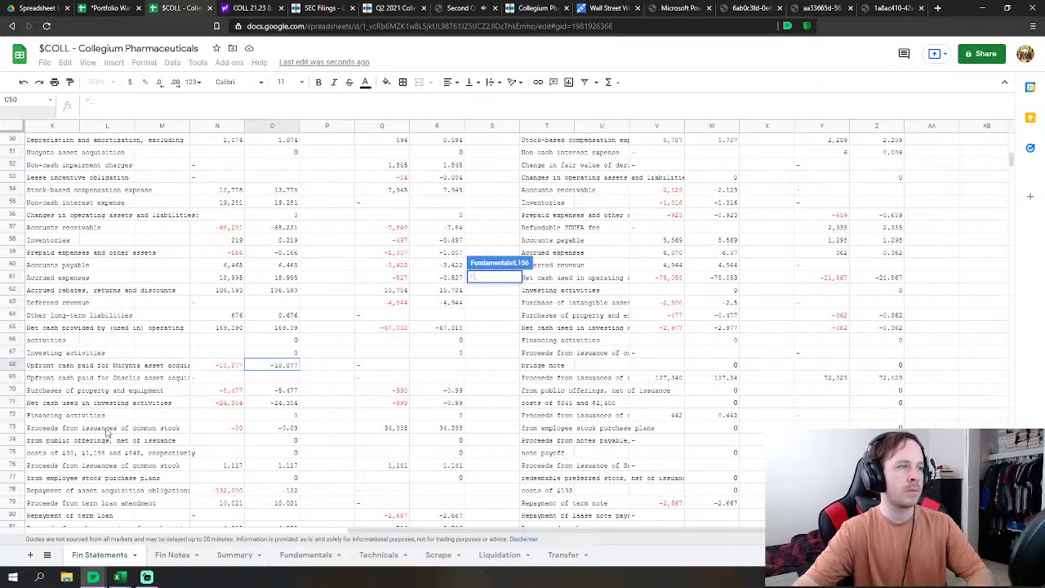
pyautogui.click(283, 431)
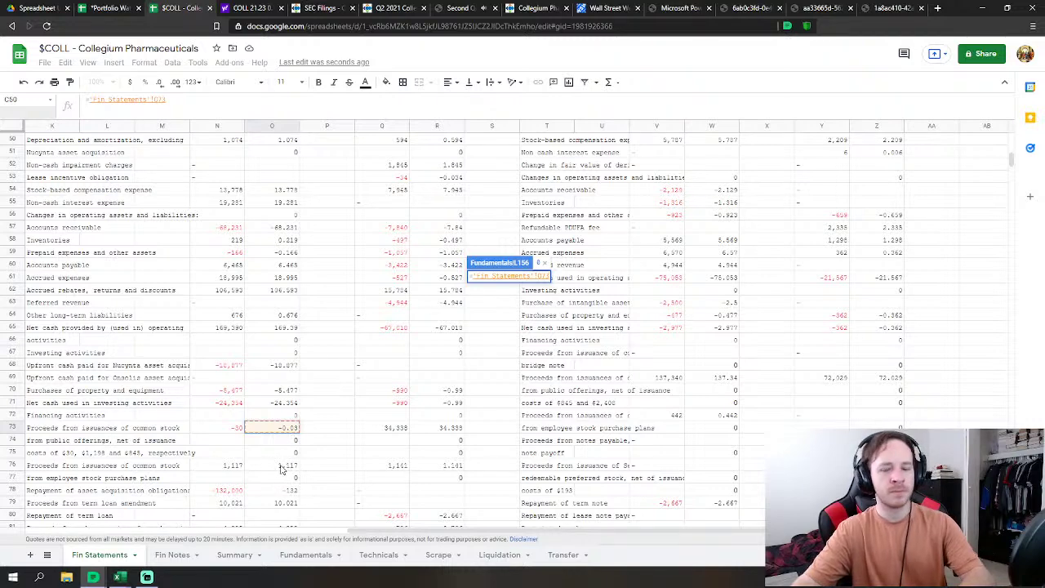
pyautogui.write('+')
pyautogui.click(286, 465)
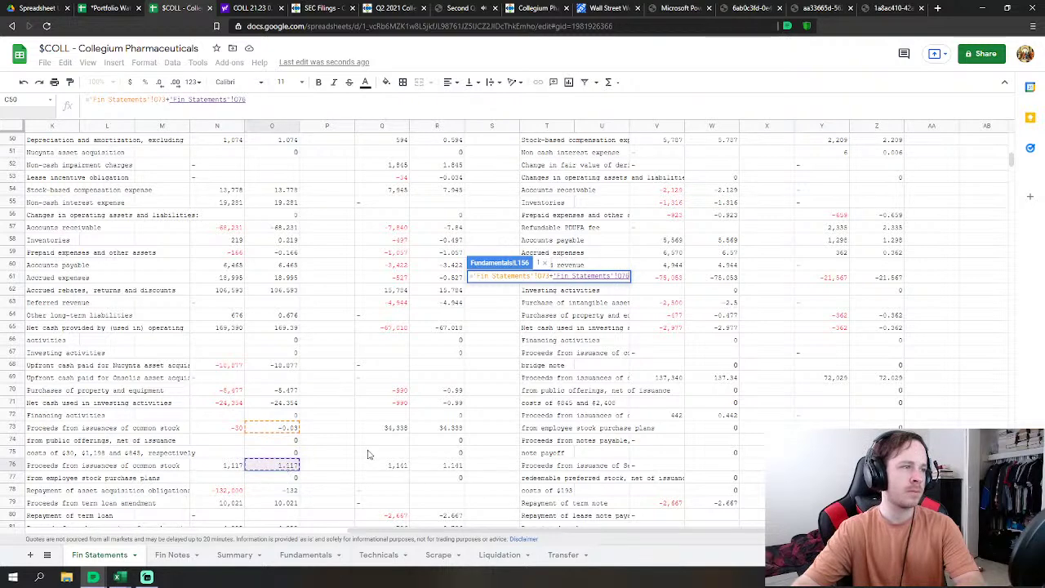
pyautogui.scroll(-1, 369, 454)
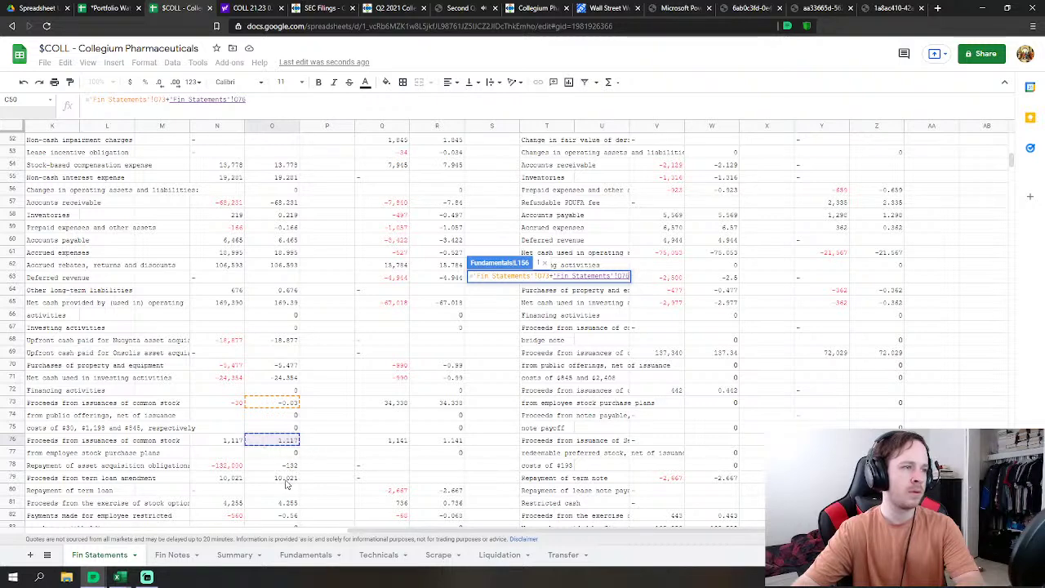
pyautogui.write('+')
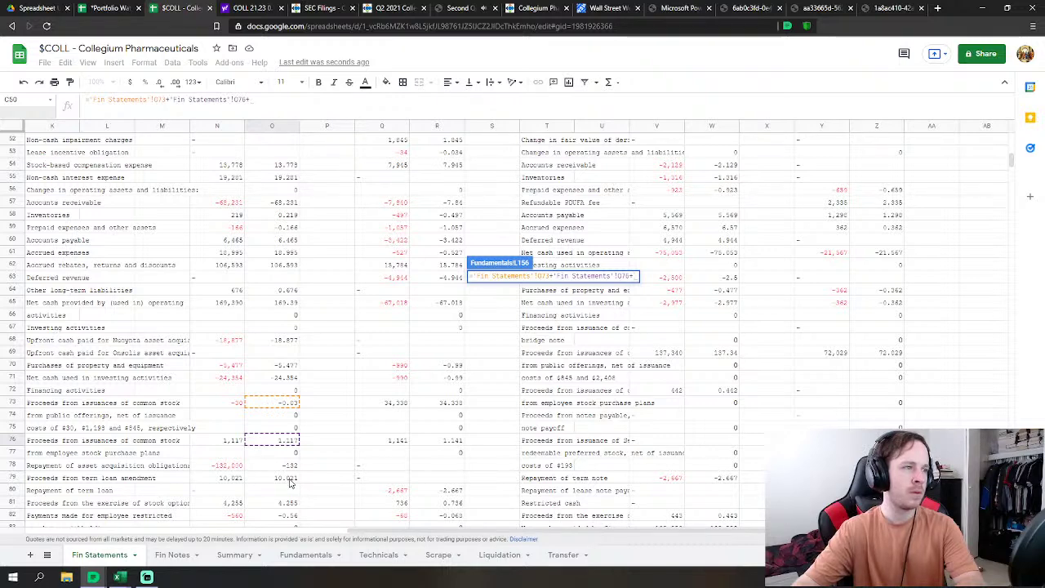
pyautogui.click(290, 481)
pyautogui.scroll(-2, 298, 471)
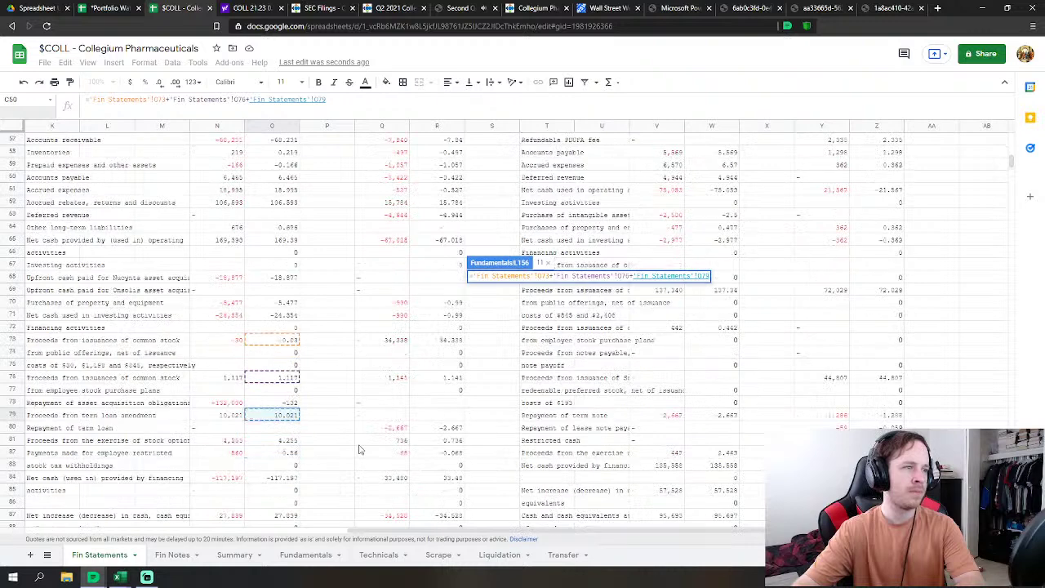
pyautogui.write('+')
pyautogui.click(298, 441)
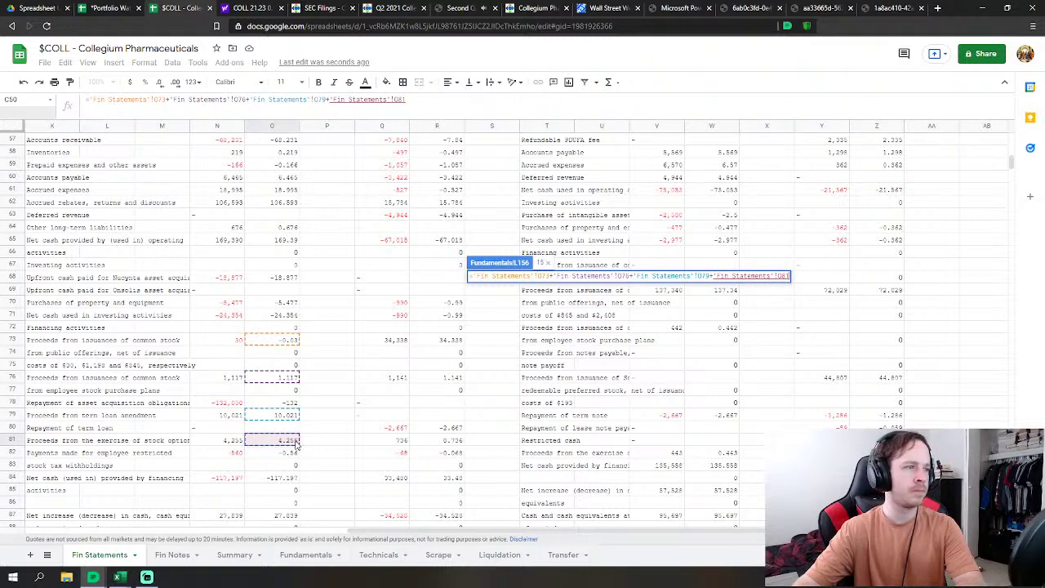
pyautogui.press('Return')
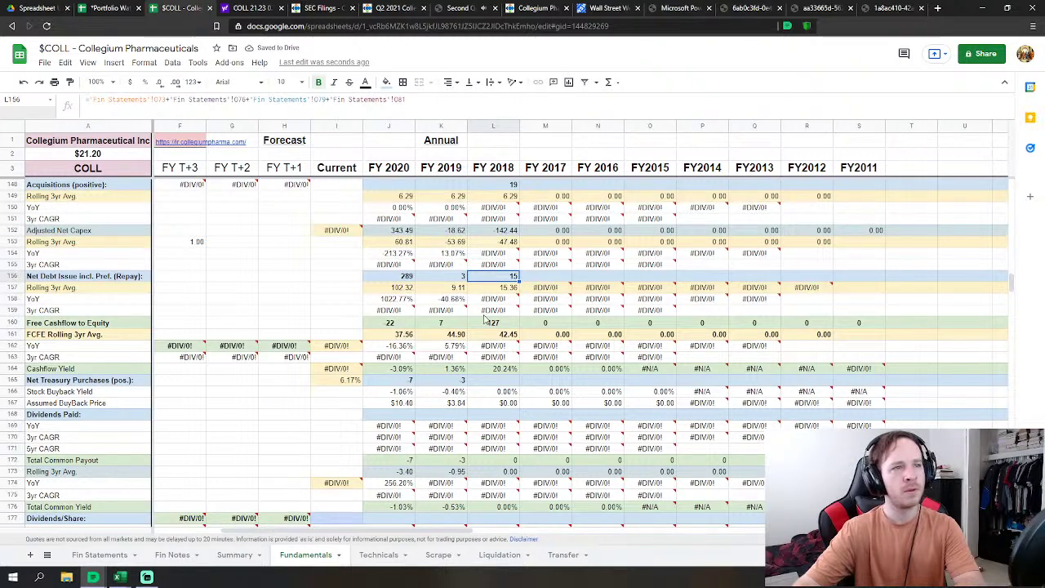
# Step: Link FY 2018 Net Treasury Purchases in L165 to the negated 2018 proceeds from issuances of common stock in Fin Statements O76
pyautogui.click(267, 323)
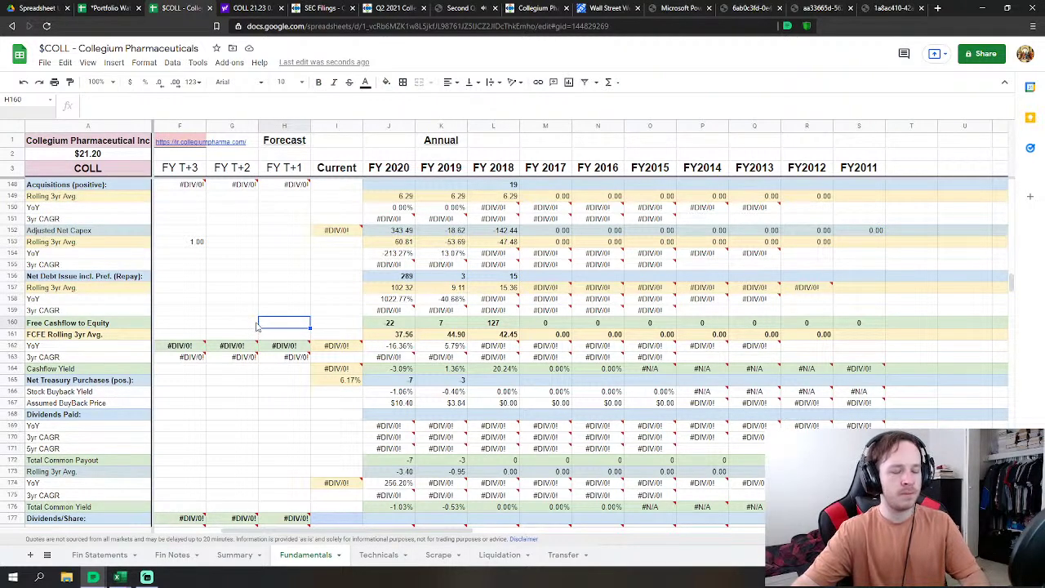
pyautogui.click(490, 380)
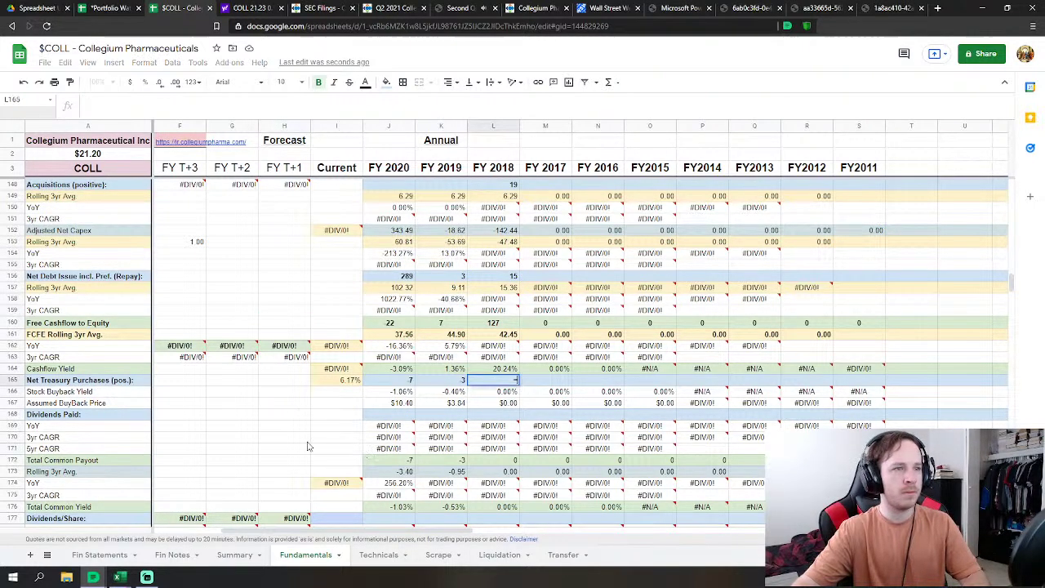
pyautogui.click(99, 554)
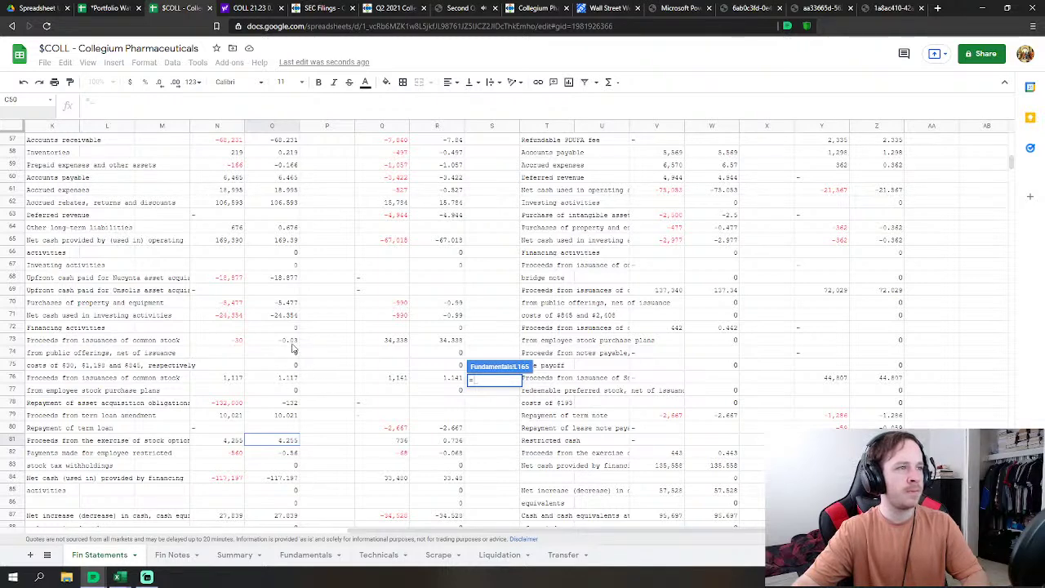
pyautogui.click(283, 381)
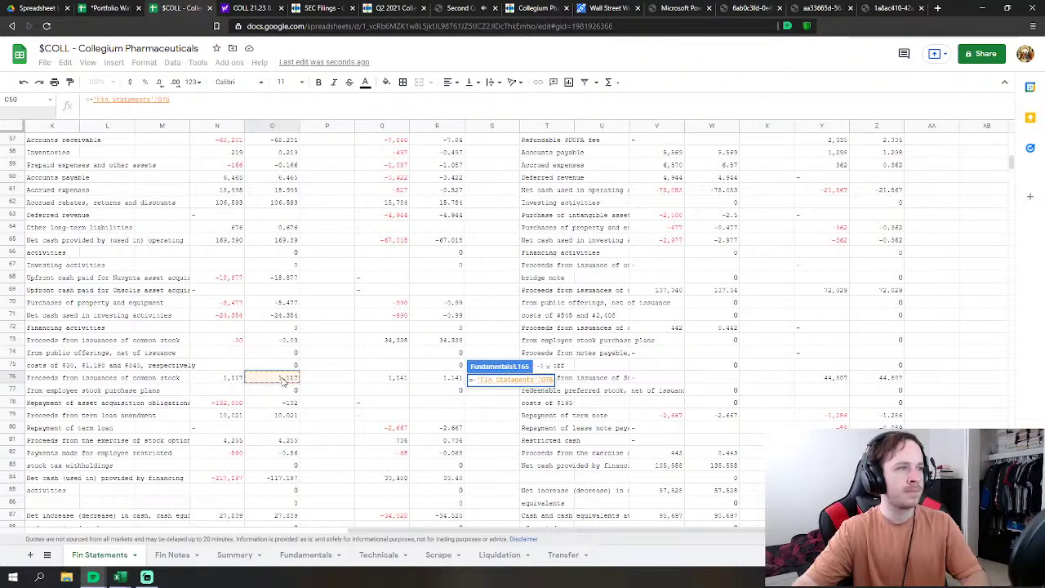
pyautogui.press('Return')
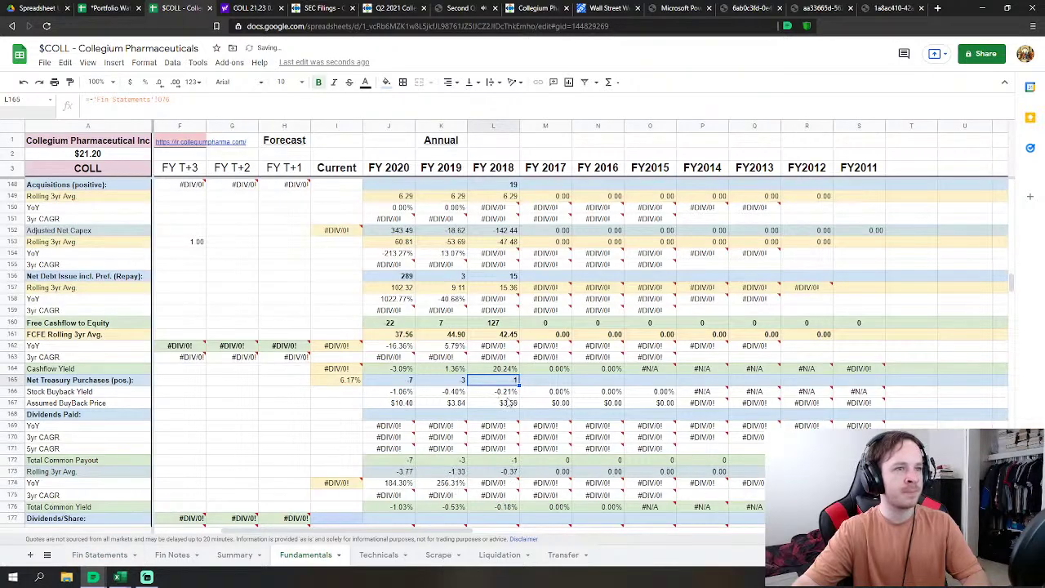
# Step: Link FY 2018 Cash & Equivalents in L226 to the 2018 cash and cash equivalents in Fin Statements O124
pyautogui.scroll(-10, 502, 396)
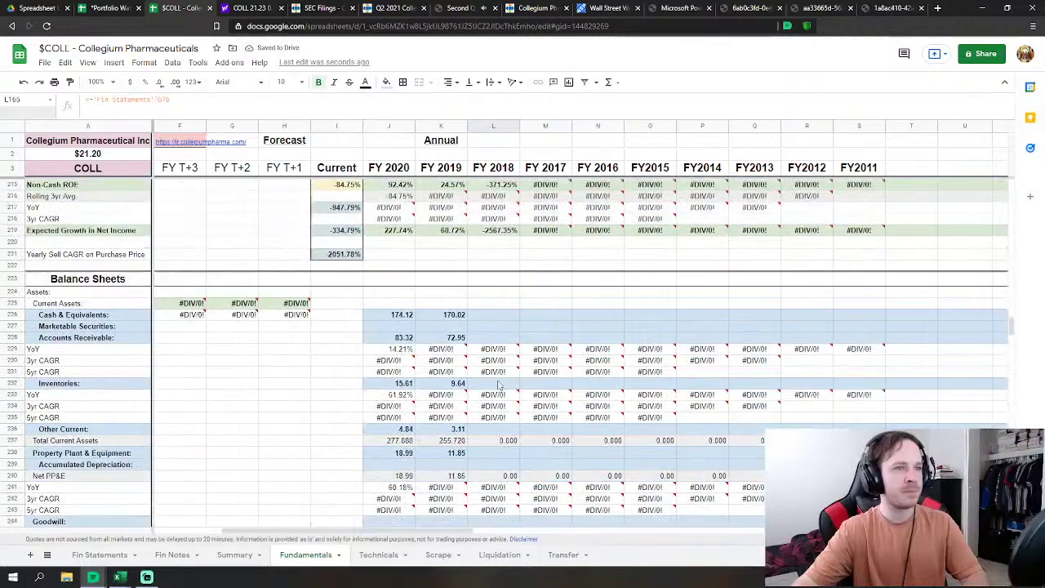
pyautogui.click(502, 314)
pyautogui.scroll(-1, 502, 313)
pyautogui.write('=')
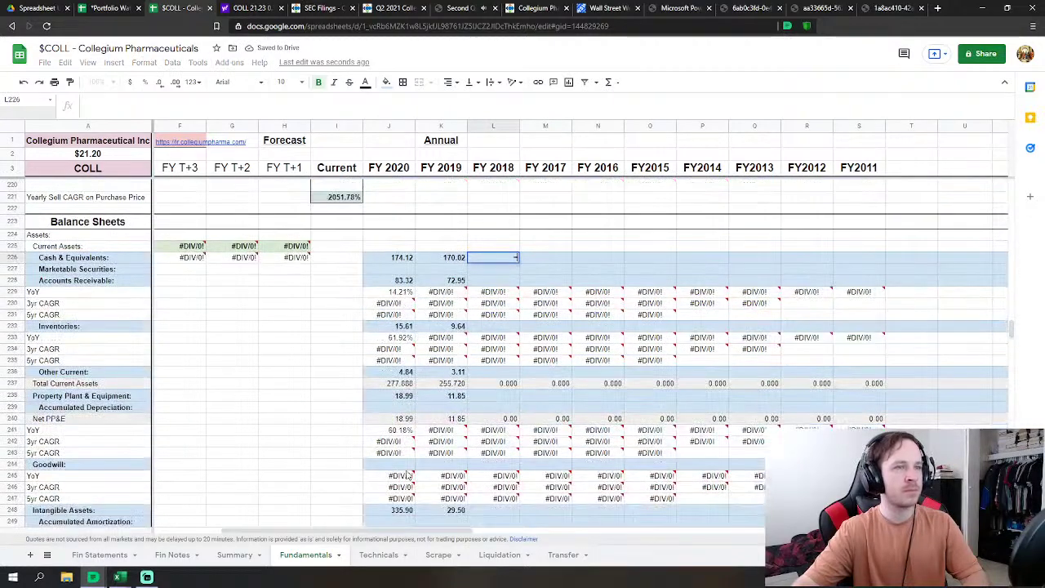
pyautogui.click(100, 555)
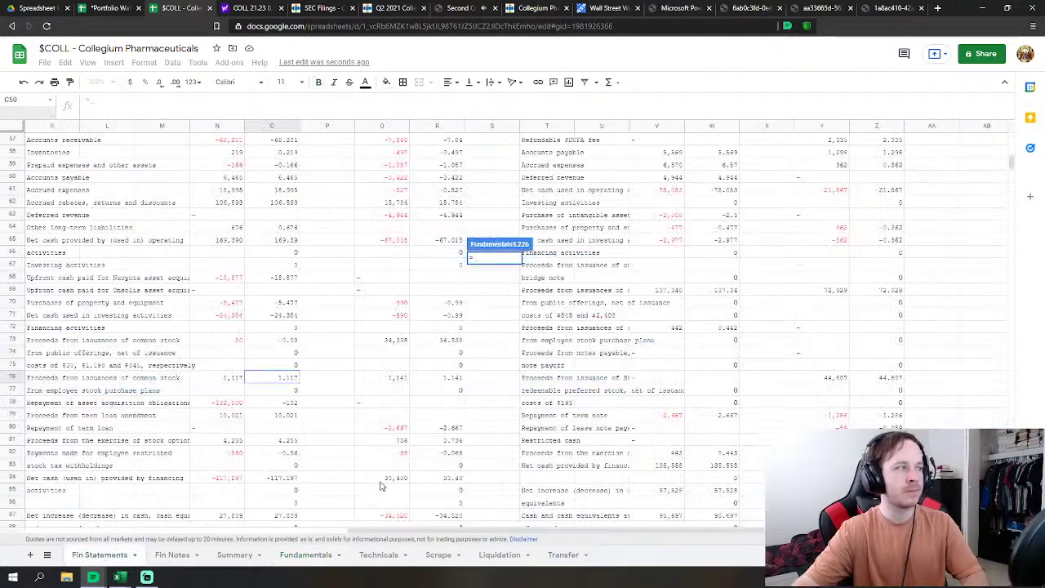
pyautogui.scroll(-2, 397, 456)
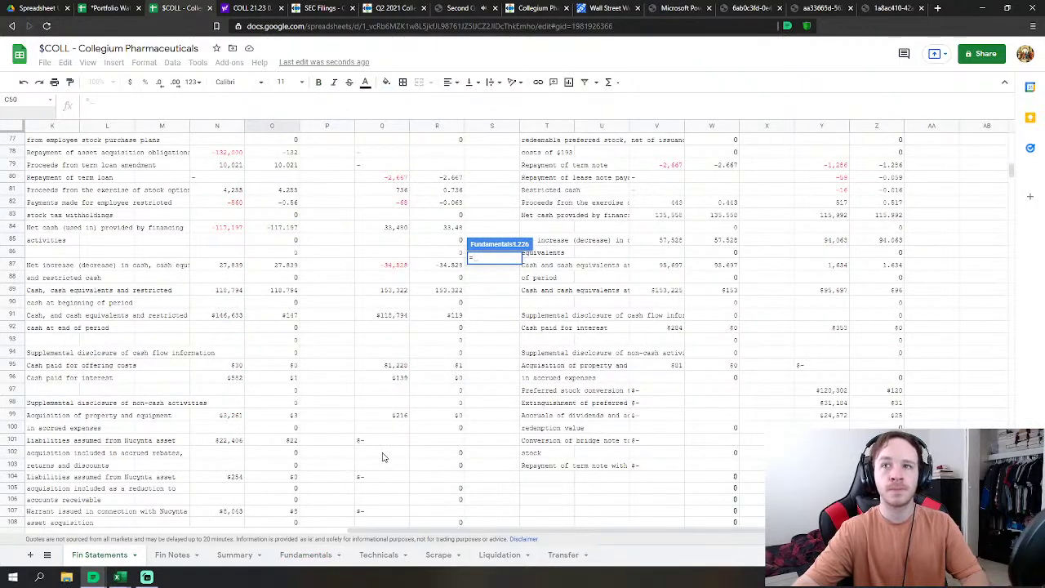
pyautogui.scroll(-7, 384, 457)
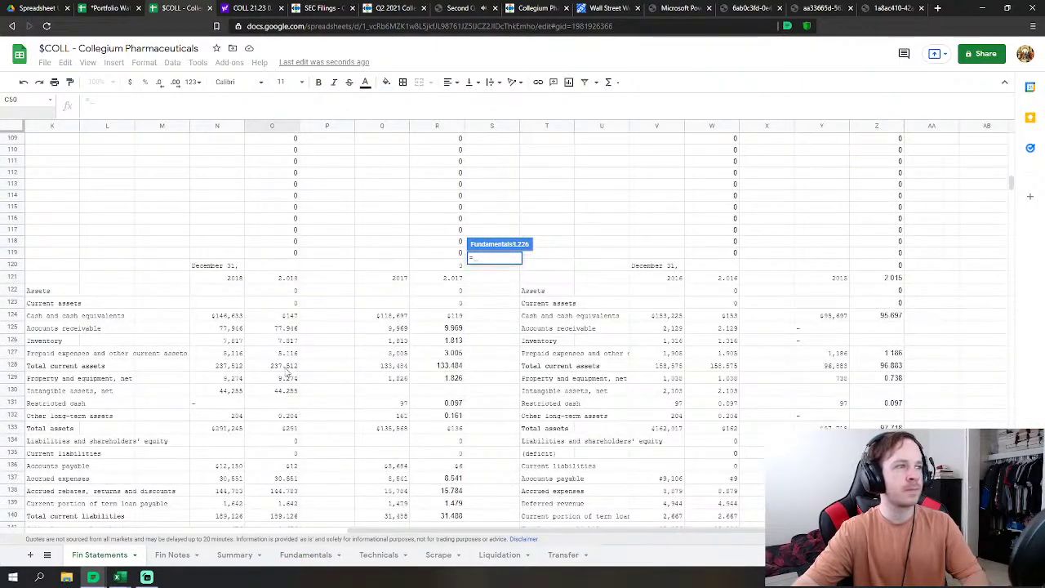
pyautogui.click(286, 317)
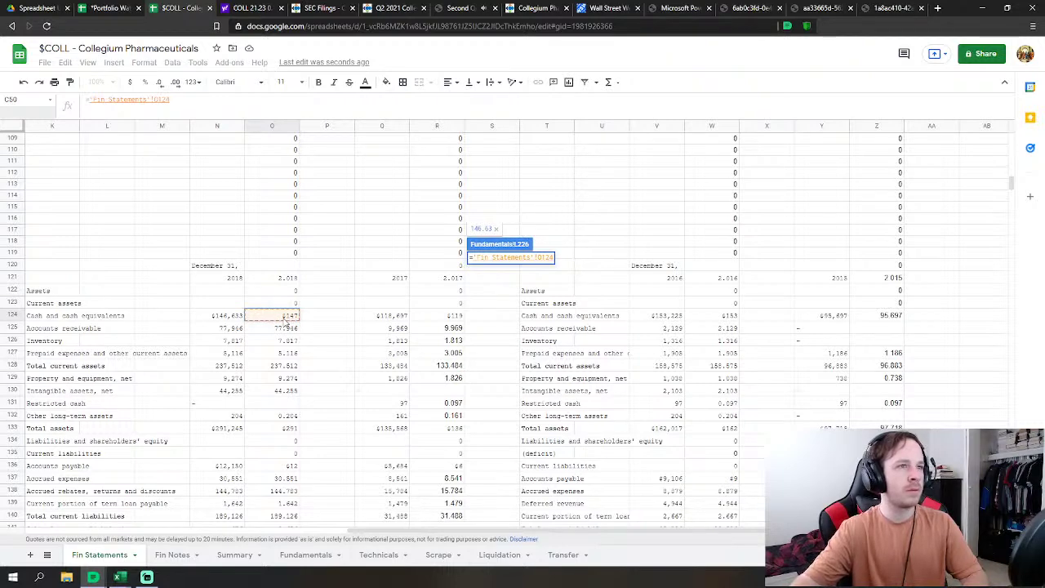
pyautogui.press('Return')
# Step: Link FY 2018 Accounts Receivable in L228 to the 2018 accounts receivable in Fin Statements O125
pyautogui.press('Down')
pyautogui.press('Down')
pyautogui.write('=')
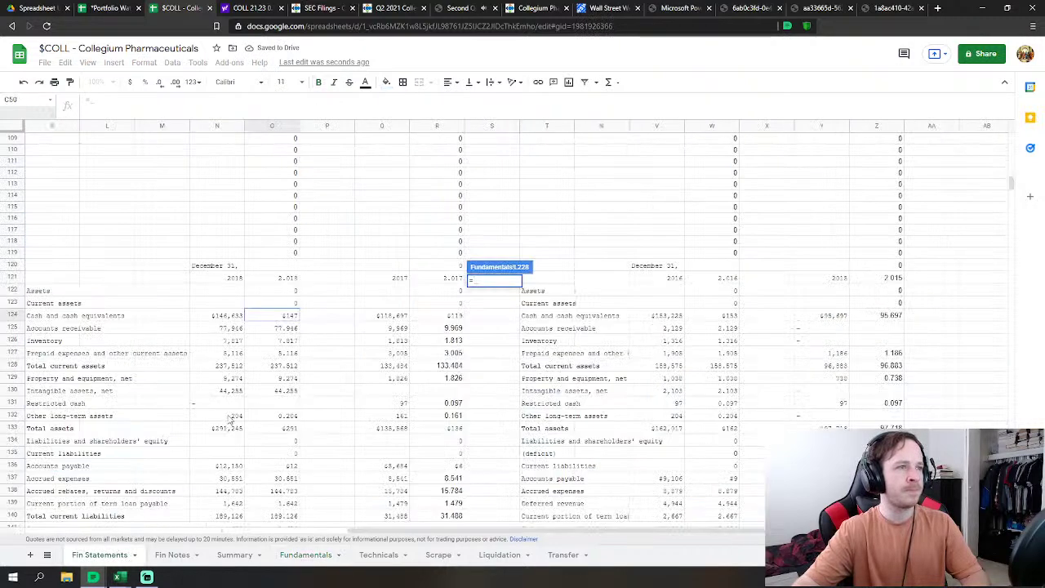
pyautogui.click(286, 330)
pyautogui.press('Return')
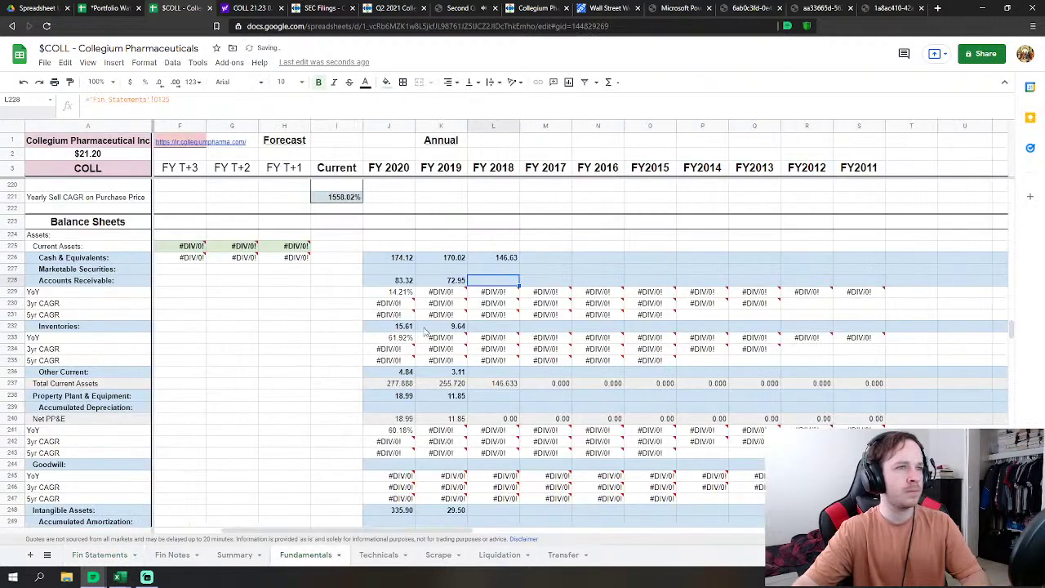
# Step: Link FY 2018 Inventories in L232 to the 2018 inventory in Fin Statements O126
pyautogui.click(493, 326)
pyautogui.write('=')
pyautogui.click(99, 554)
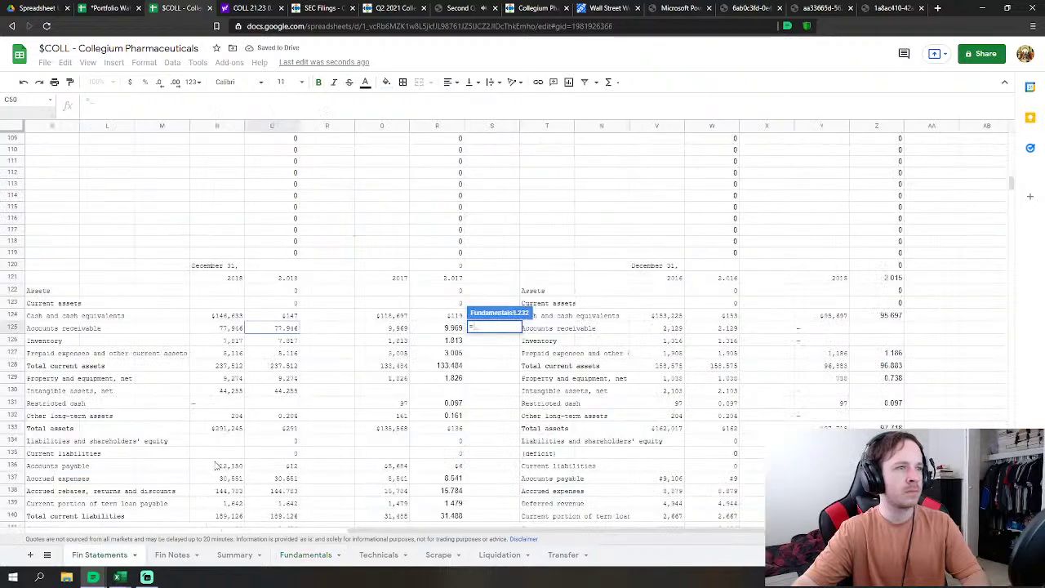
pyautogui.click(306, 555)
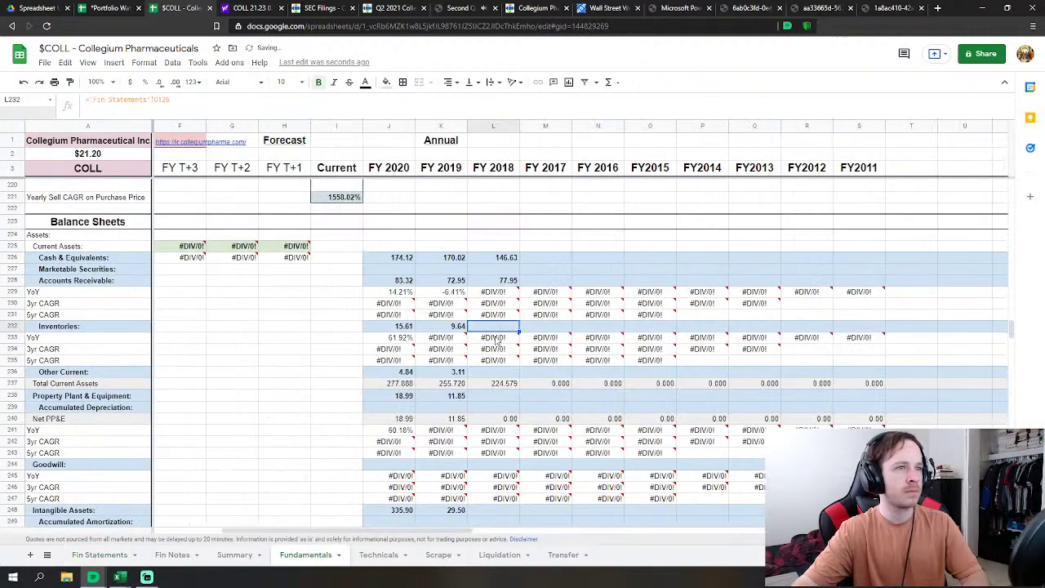
# Step: Link FY 2018 Other Current assets in L236 to the 2018 prepaid expenses and other current assets in Fin Statements O127
pyautogui.click(99, 555)
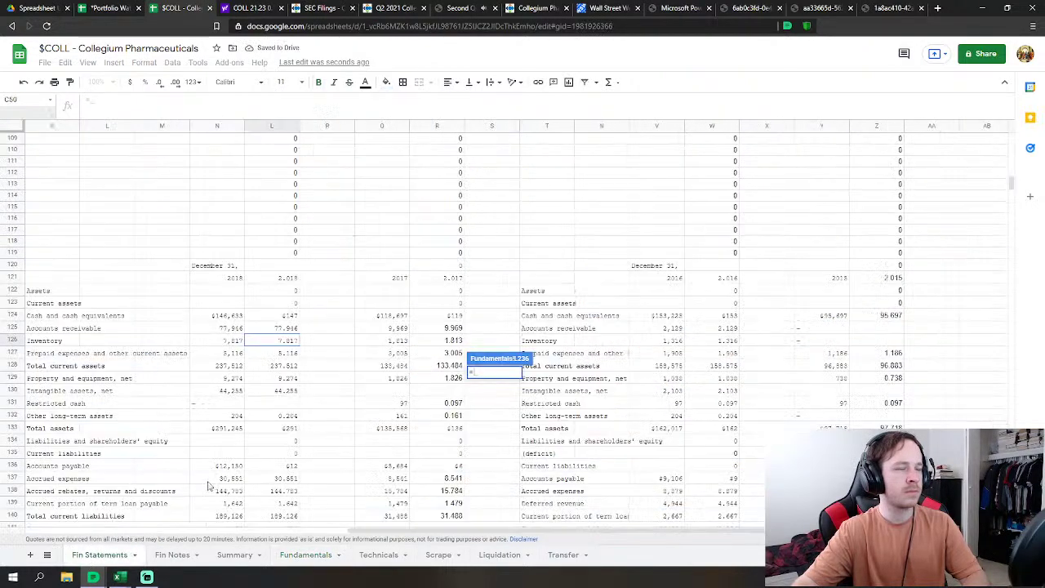
pyautogui.click(272, 353)
pyautogui.press('Return')
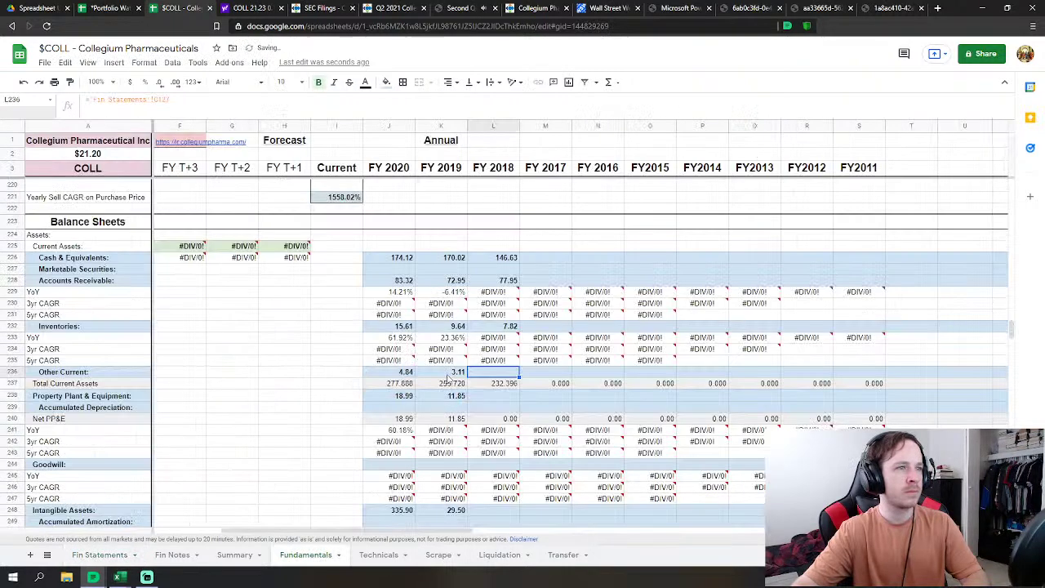
# Step: Link FY 2018 Property Plant & Equipment in L238 to the 2018 net property and equipment in Fin Statements O129
pyautogui.click(518, 397)
pyautogui.write('=')
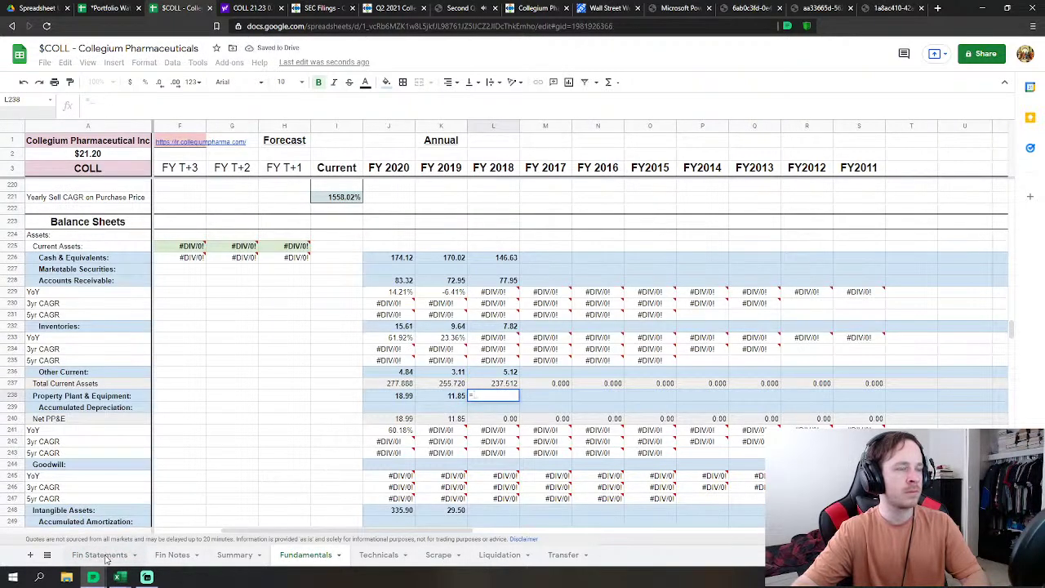
pyautogui.click(99, 554)
pyautogui.click(271, 378)
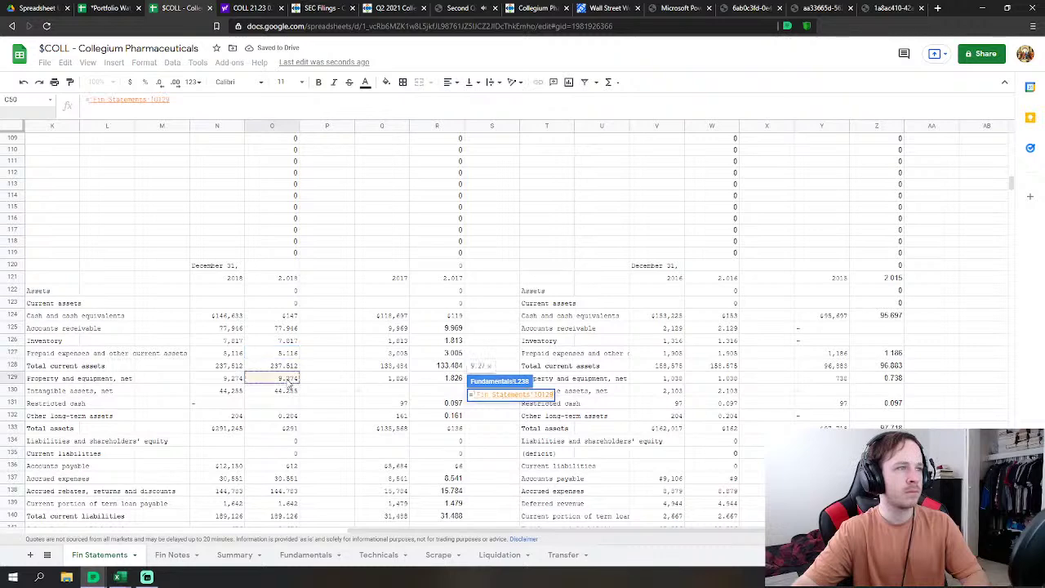
pyautogui.press('Return')
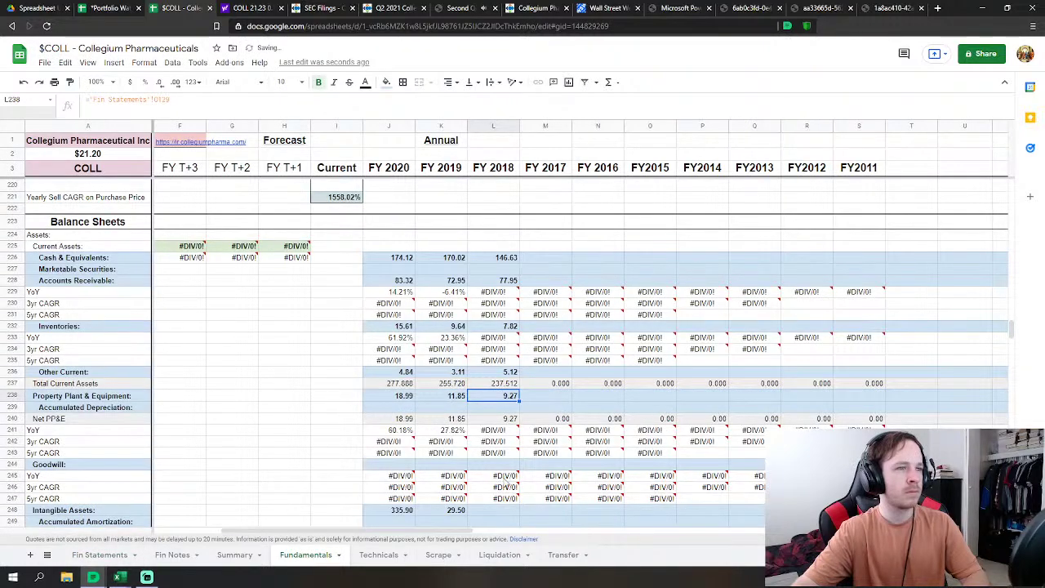
# Step: Link FY 2018 Intangible Assets in L248 to the 2018 net intangible assets in Fin Statements O130
pyautogui.click(493, 511)
pyautogui.write('=')
pyautogui.click(100, 555)
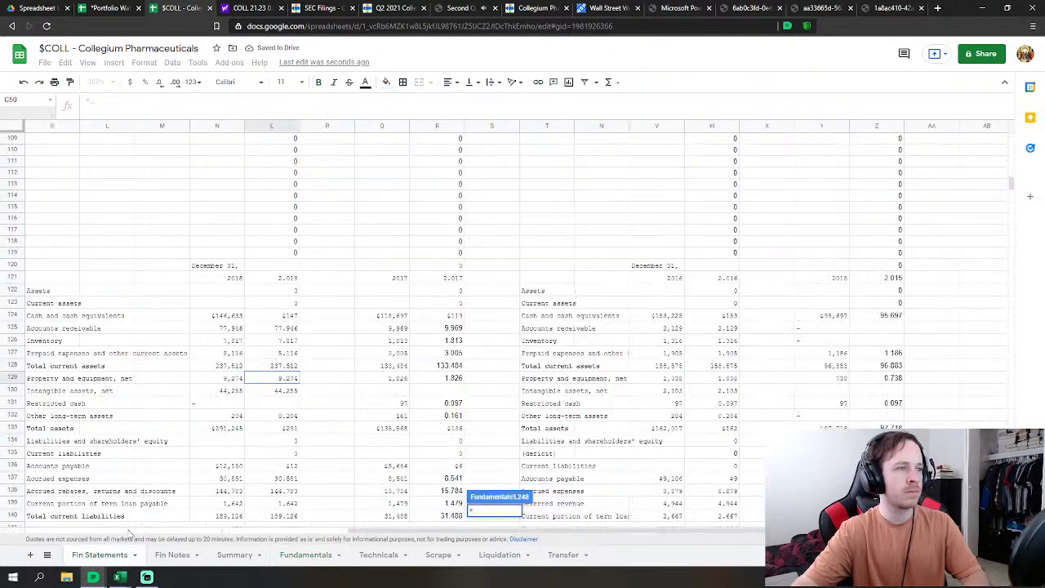
pyautogui.click(282, 393)
pyautogui.press('Return')
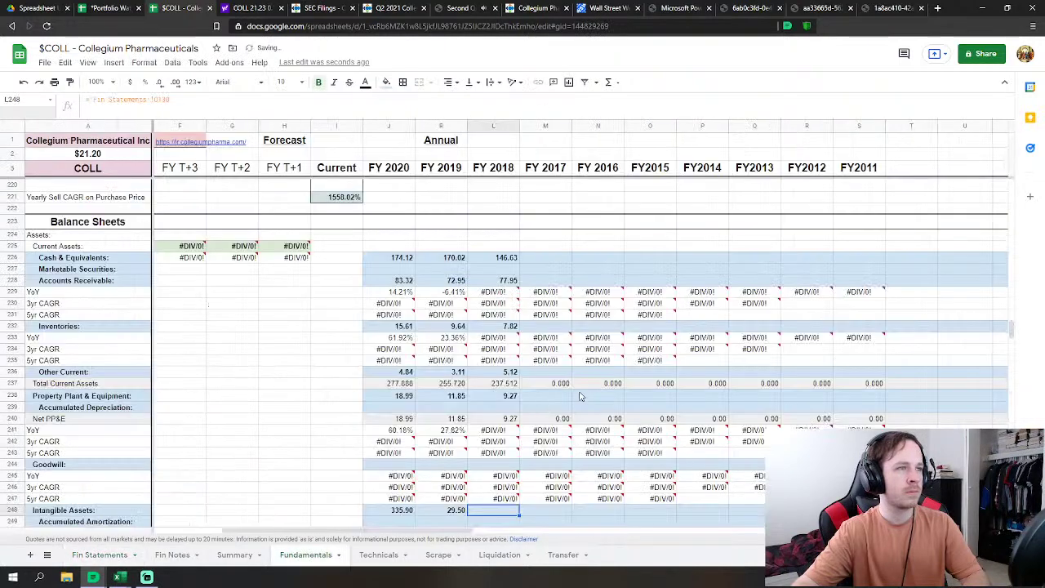
# Step: Link FY 2018 Other Assets in L254 to the 2018 other long-term assets in Fin Statements O132
pyautogui.scroll(-3, 633, 395)
pyautogui.click(493, 403)
pyautogui.write('=')
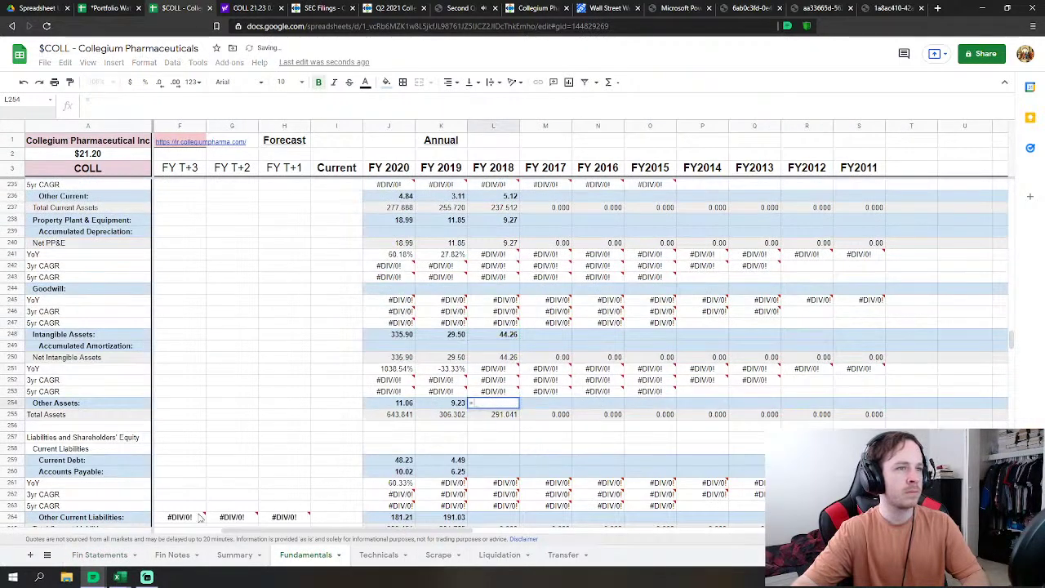
pyautogui.click(99, 554)
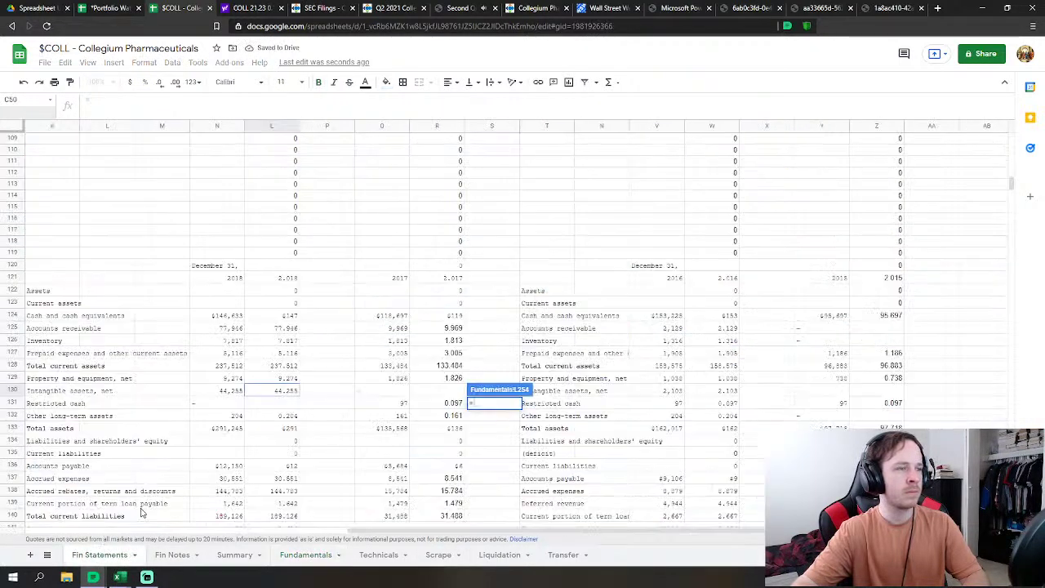
pyautogui.click(287, 416)
pyautogui.press('Return')
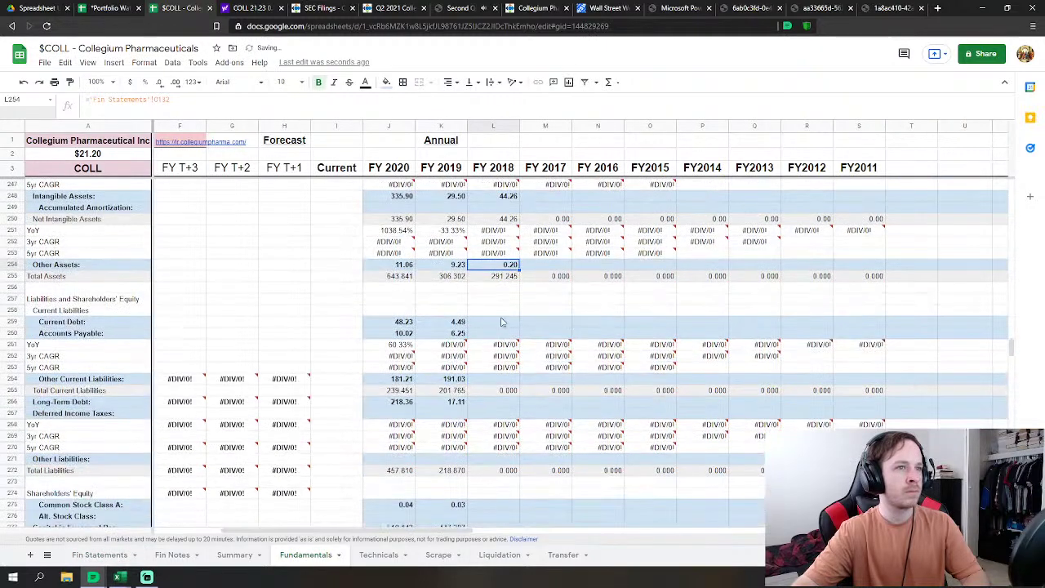
# Step: Link FY 2018 Current Debt in L259 to the 2018 current portion of term loan payable in Fin Statements O139
pyautogui.click(504, 323)
pyautogui.write('=')
pyautogui.click(100, 555)
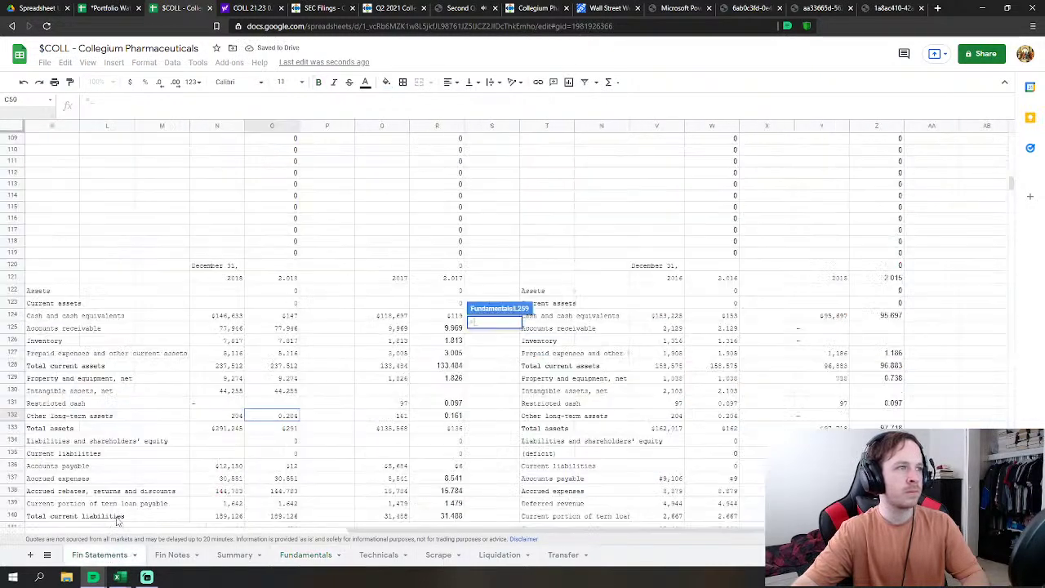
pyautogui.scroll(-3, 294, 417)
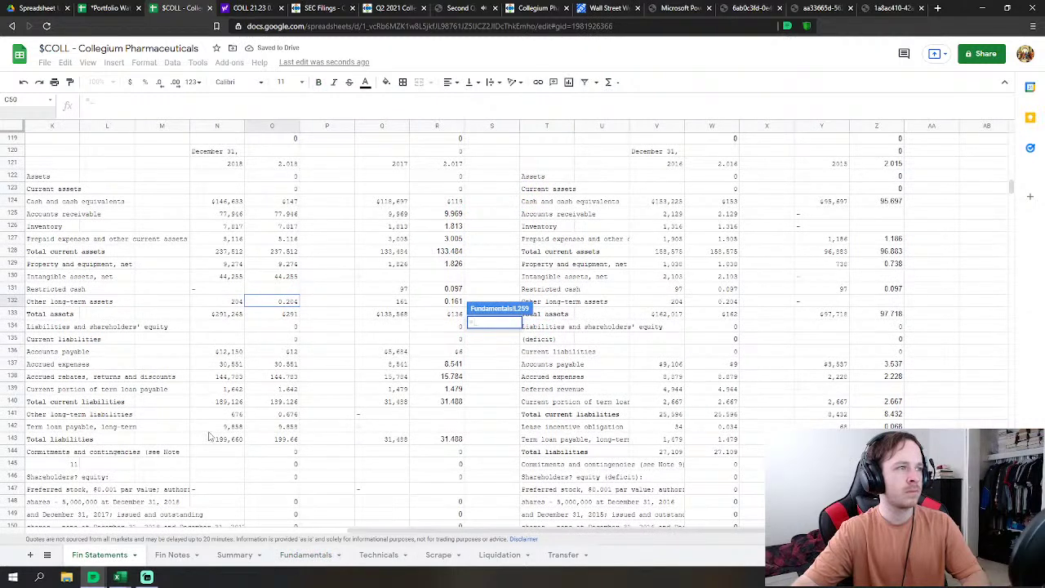
pyautogui.click(296, 391)
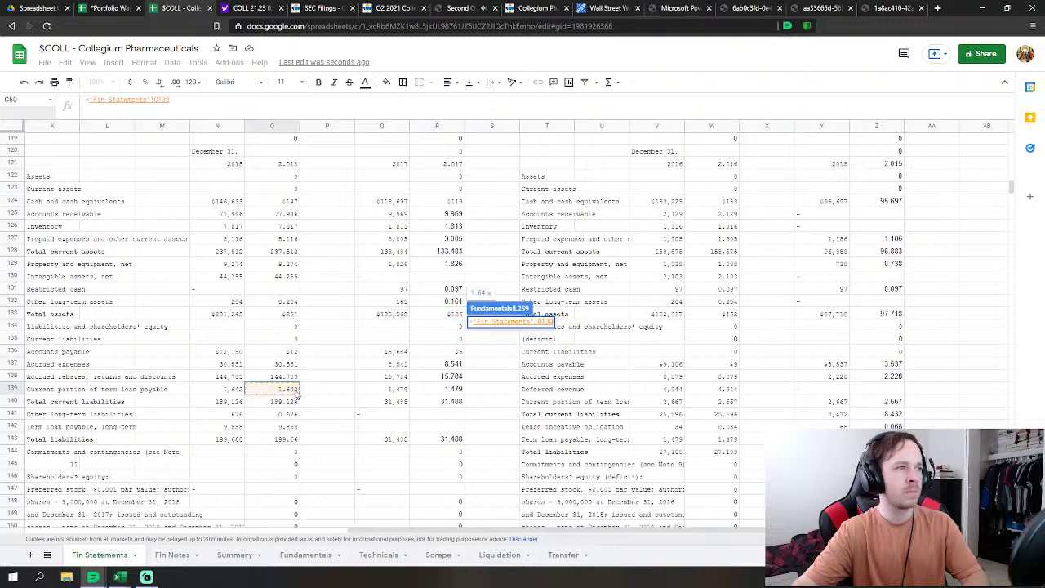
pyautogui.press('Return')
# Step: Link FY 2018 Accounts Payable in L260 to the 2018 accounts payable in Fin Statements O136
pyautogui.click(504, 334)
pyautogui.write('=')
pyautogui.click(99, 555)
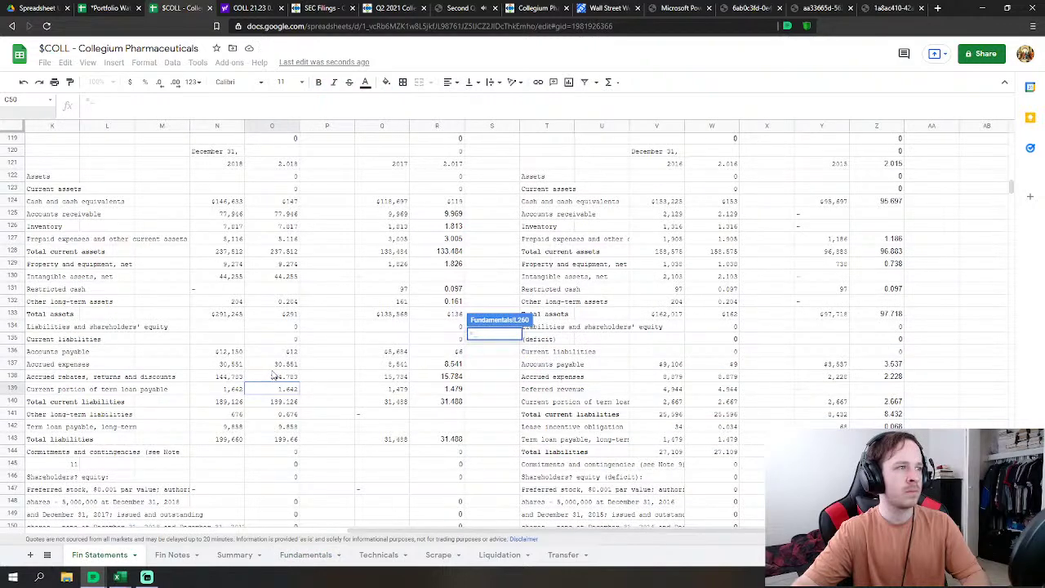
pyautogui.click(291, 352)
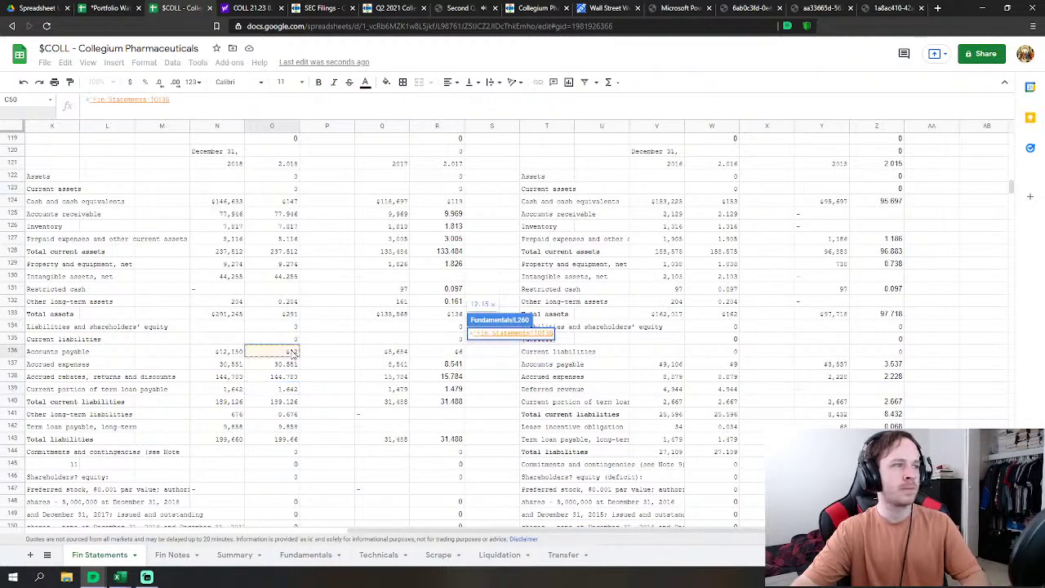
pyautogui.press('Return')
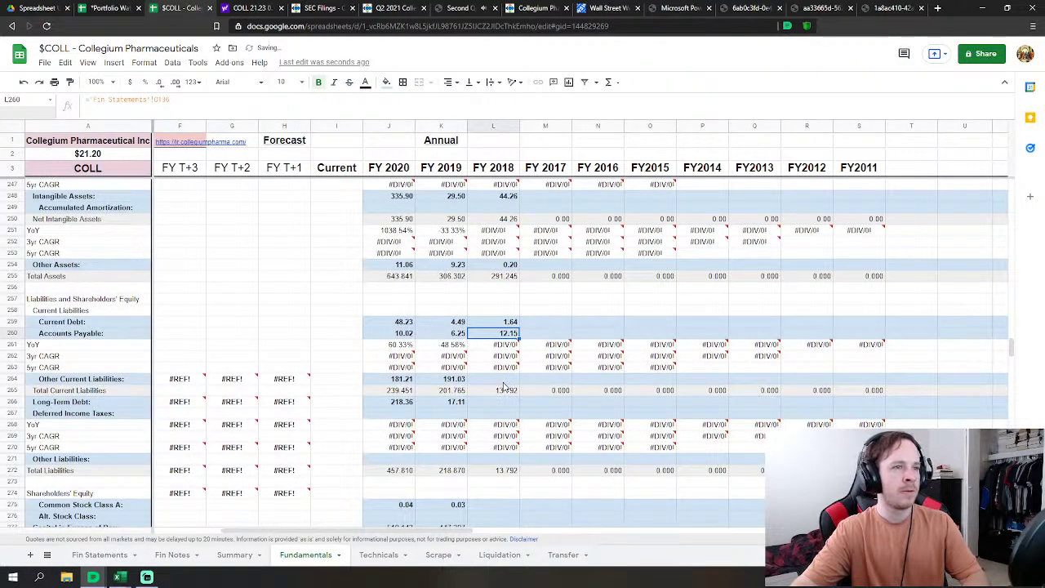
# Step: Set FY 2018 Other Current Liabilities in L264 to the sum of accrued expenses O137 and accrued rebates, returns and discounts O138 in Fin Statements
pyautogui.click(499, 380)
pyautogui.write('=')
pyautogui.click(102, 555)
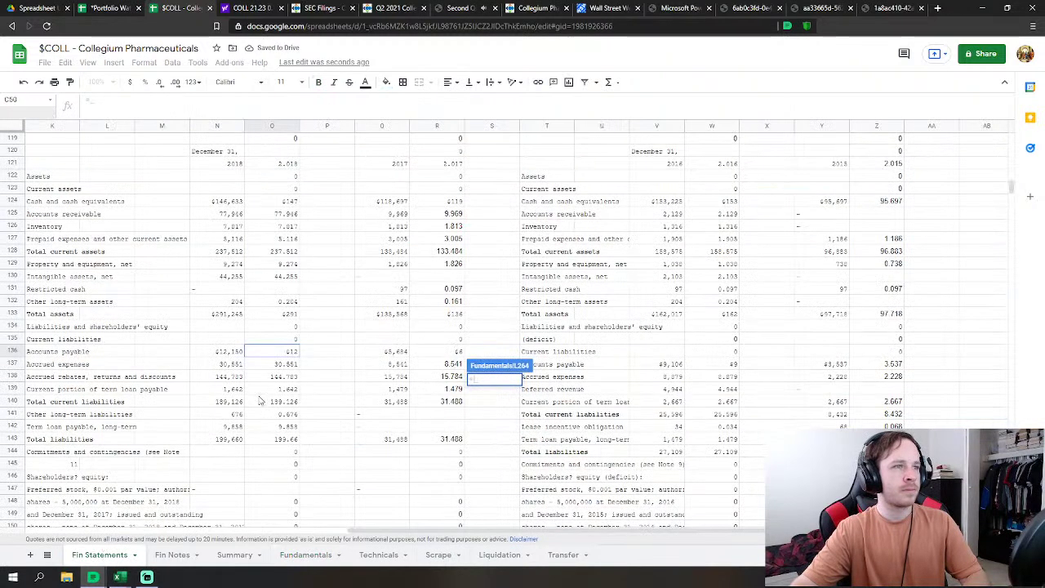
pyautogui.click(290, 368)
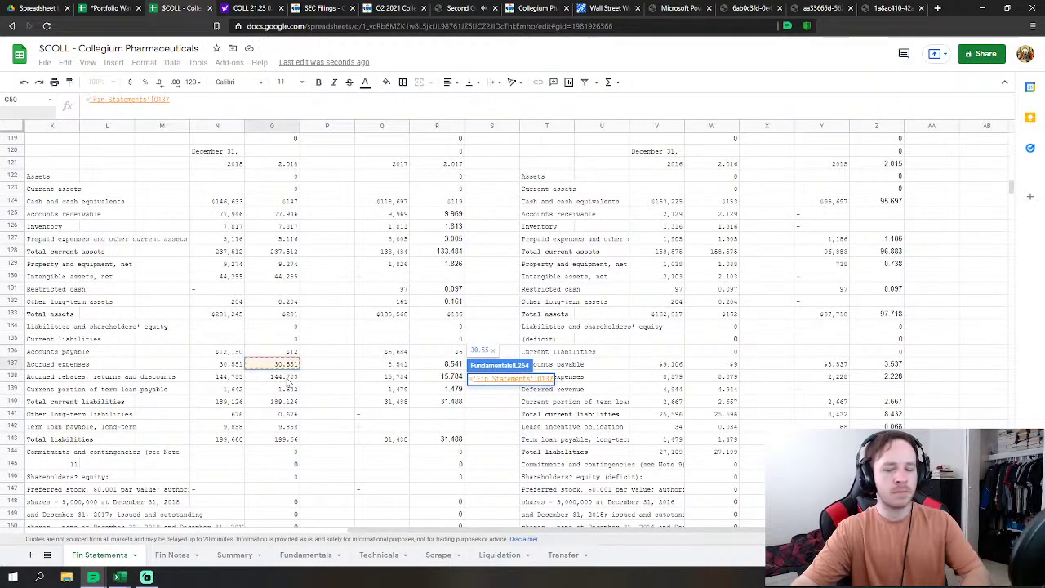
pyautogui.write('+')
pyautogui.click(287, 380)
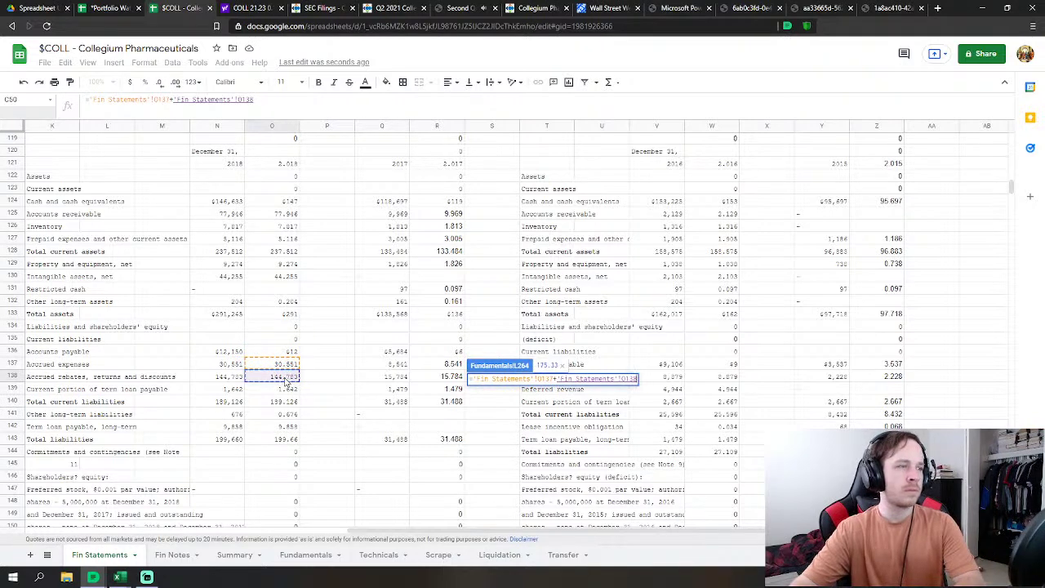
pyautogui.press('Return')
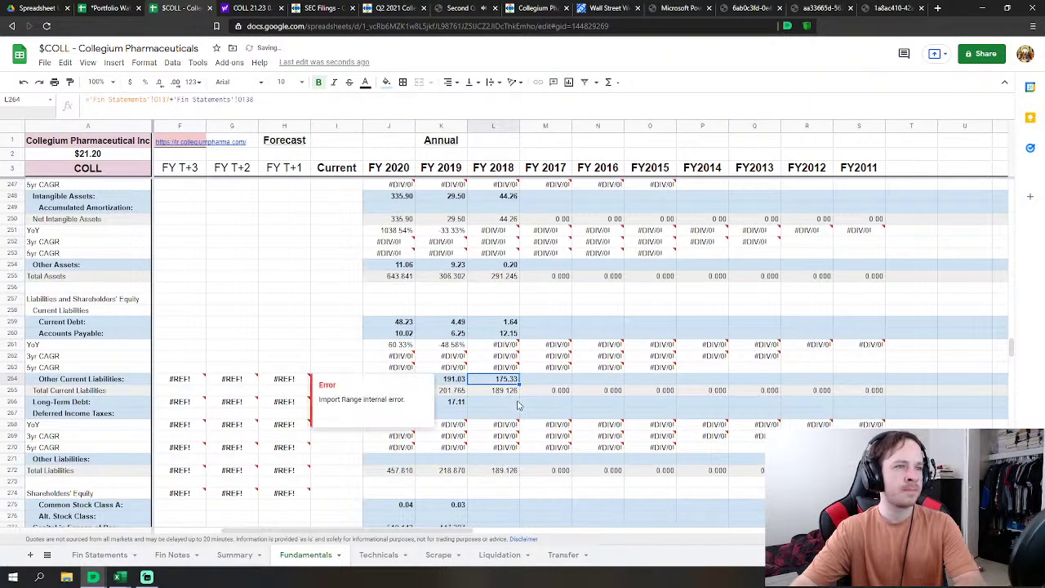
# Step: Link FY 2018 Long-Term Debt in L266 to the 2018 long-term term loan payable in Fin Statements O142
pyautogui.click(512, 405)
pyautogui.write('=')
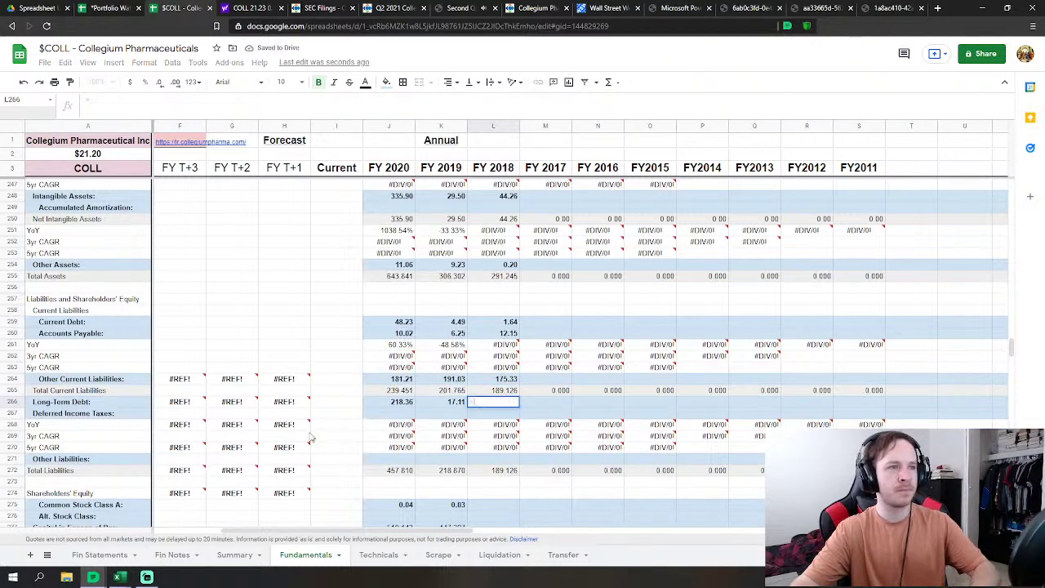
pyautogui.click(98, 555)
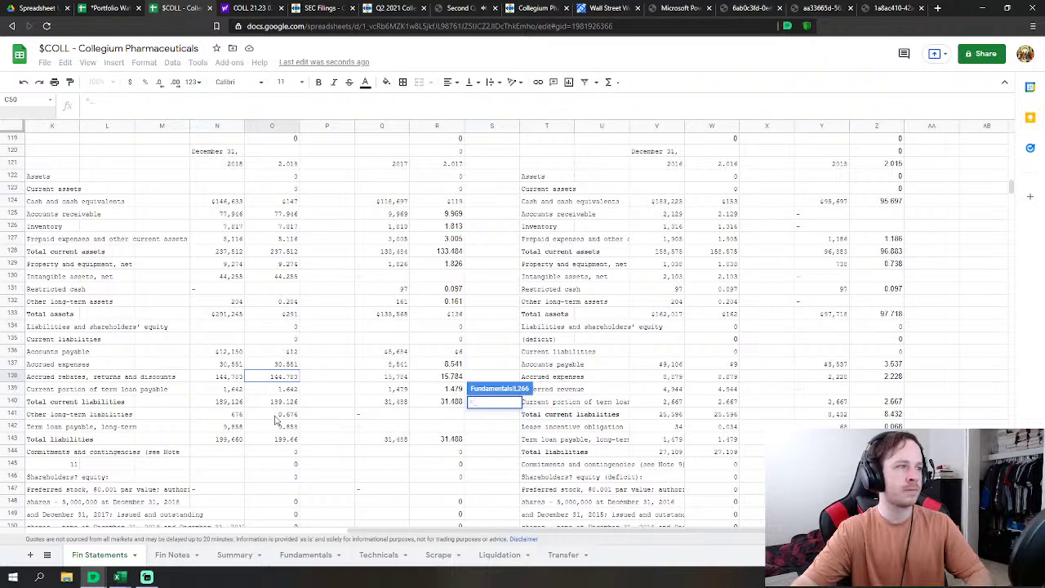
pyautogui.click(291, 428)
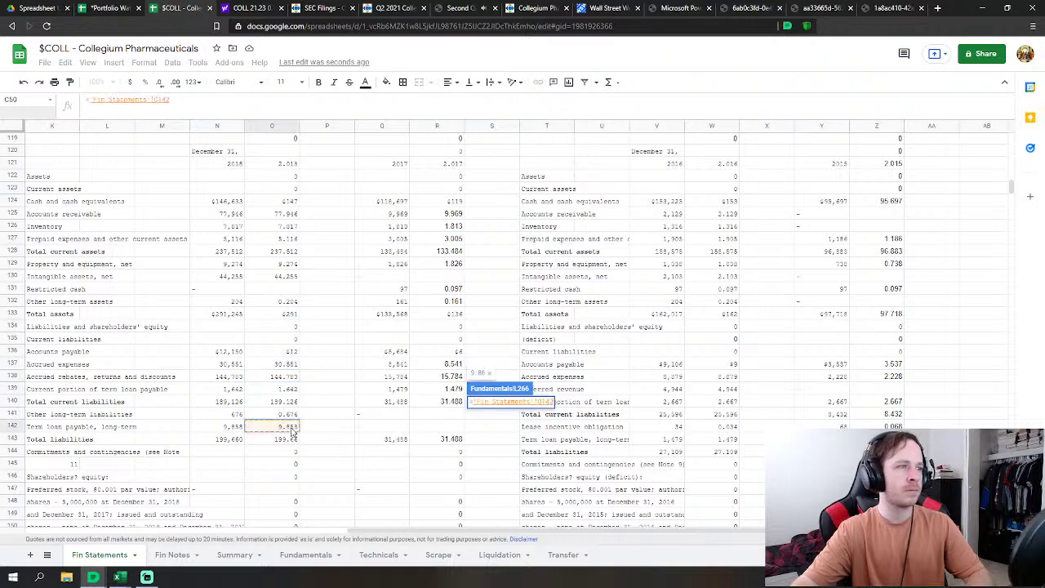
pyautogui.press('Return')
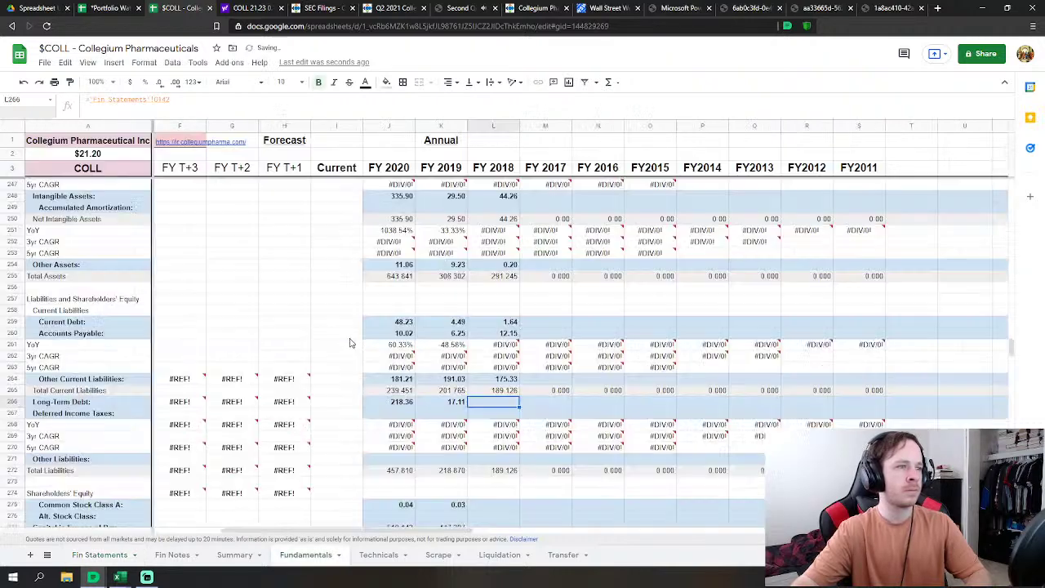
# Step: Link FY 2018 Other Liabilities in L271 to the 2018 other long-term liabilities in Fin Statements O141
pyautogui.press('Down')
pyautogui.press('Down')
pyautogui.press('Down')
pyautogui.press('Down')
pyautogui.write('=')
pyautogui.click(116, 556)
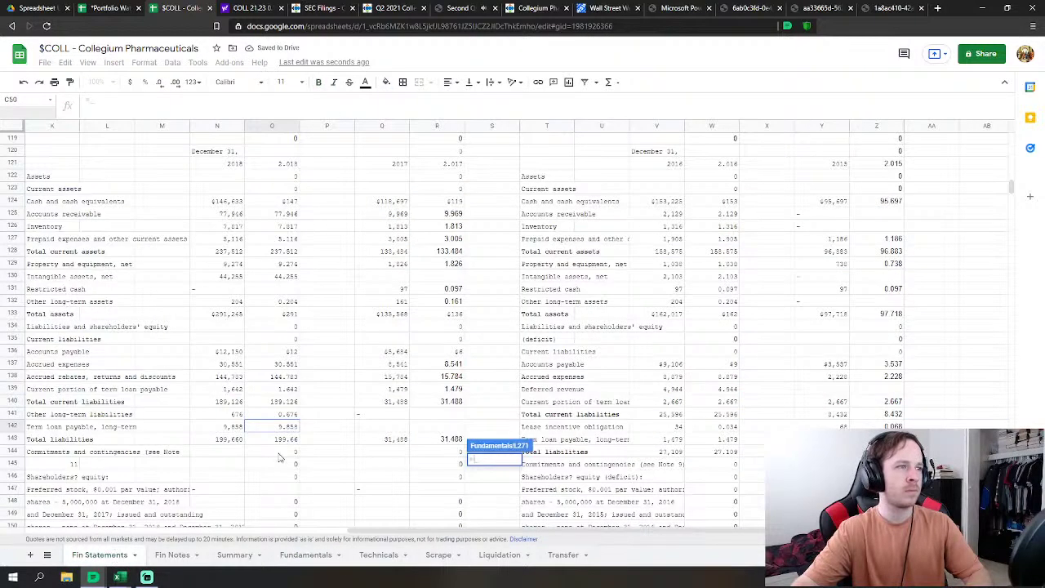
pyautogui.click(284, 415)
pyautogui.press('Return')
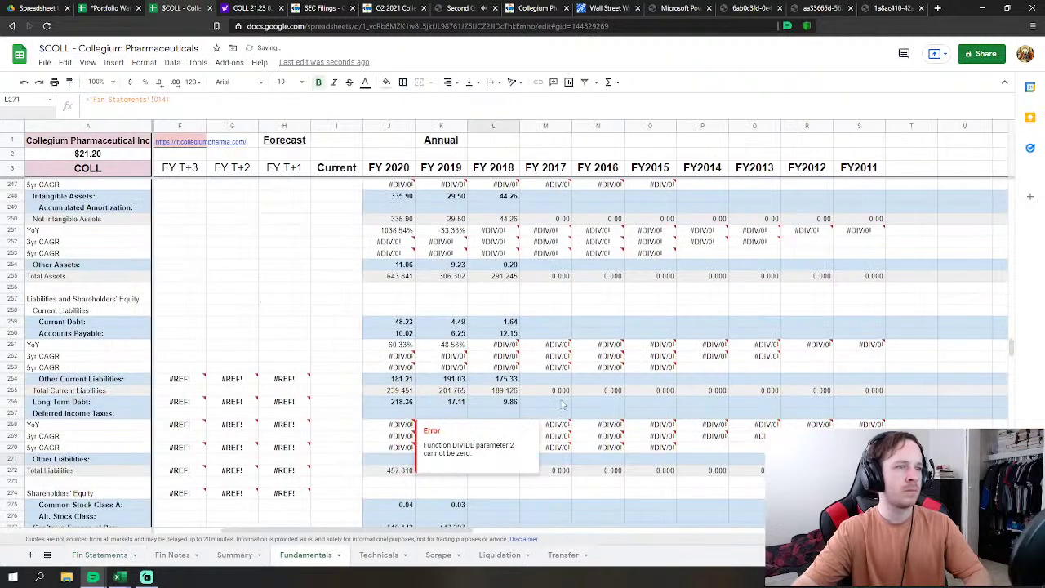
# Step: Link FY 2018 Common Stock Class A in L275 to the 2018 common stock value in Fin Statements O151
pyautogui.scroll(-2, 629, 390)
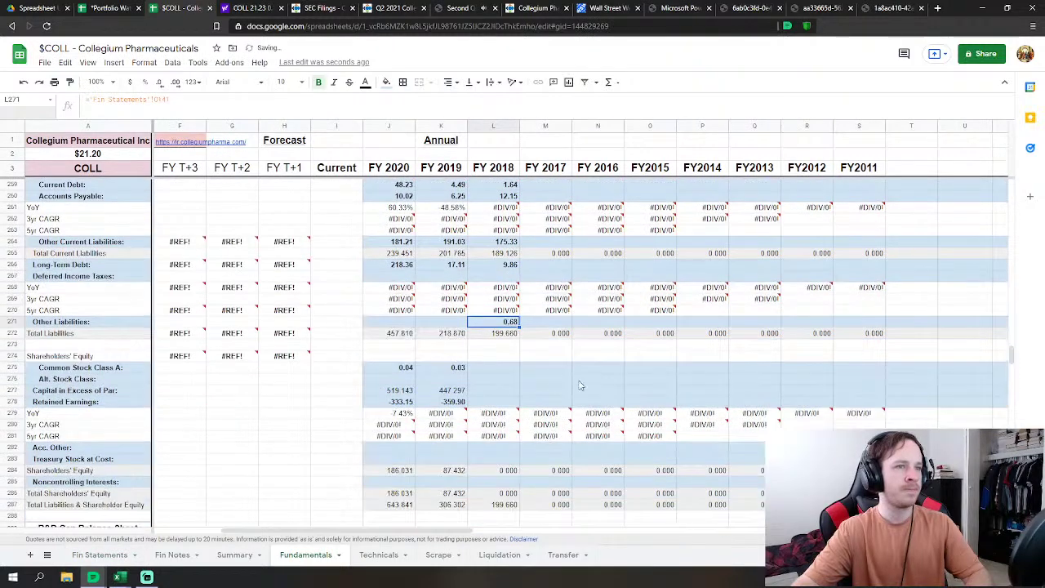
pyautogui.click(500, 373)
pyautogui.write('=')
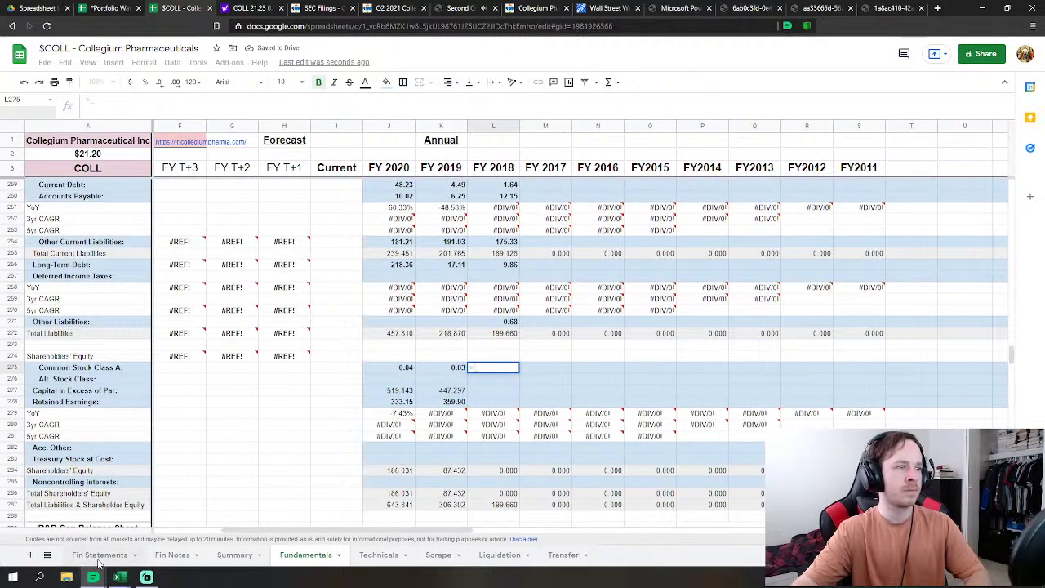
pyautogui.click(98, 556)
pyautogui.scroll(-3, 261, 455)
pyautogui.click(295, 456)
pyautogui.press('Return')
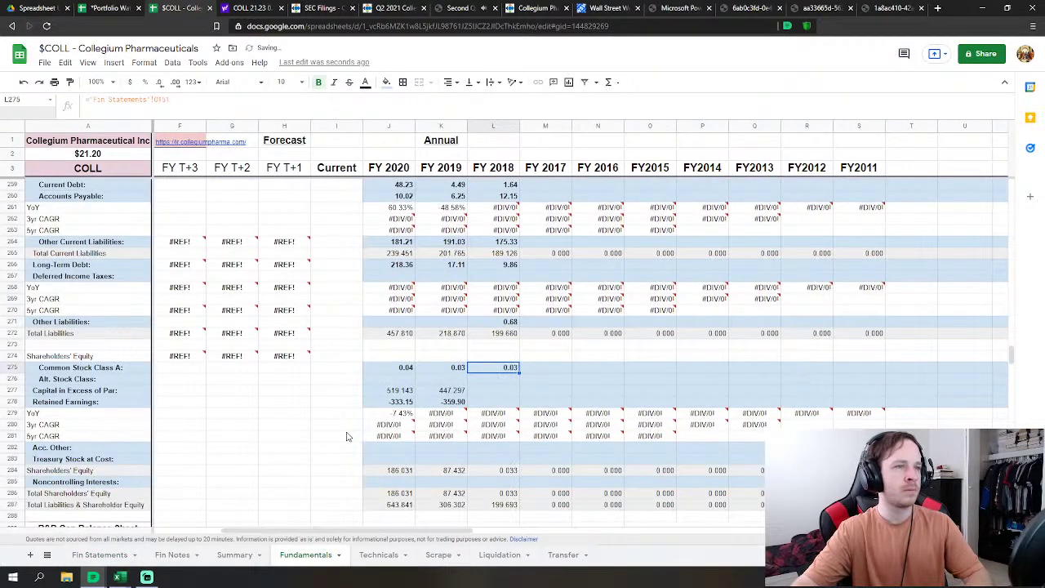
# Step: Link FY 2018 Capital in Excess of Par in L277 to the 2018 additional paid-in capital in Fin Statements O156
pyautogui.click(493, 392)
pyautogui.write('=')
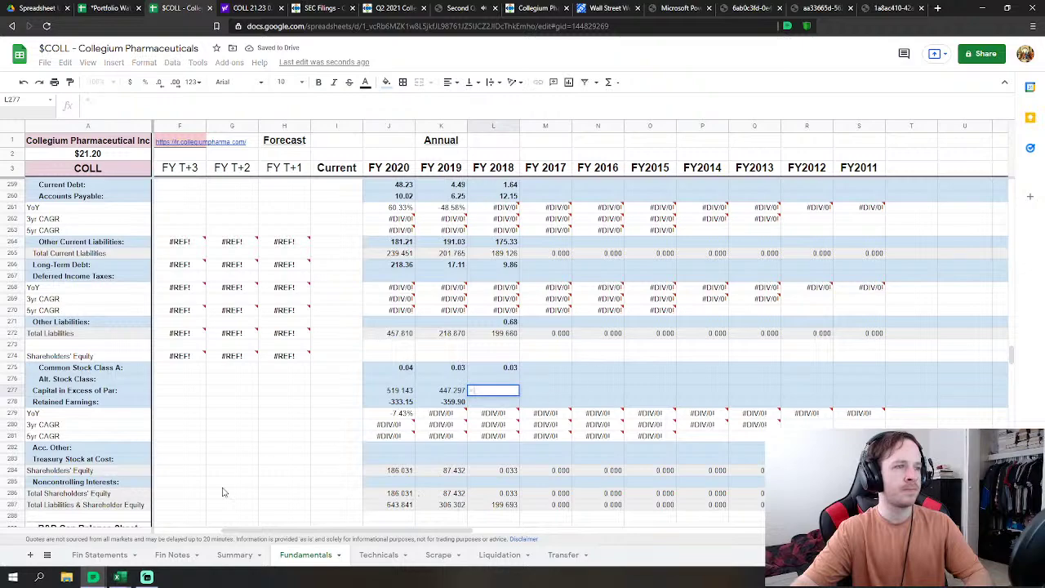
pyautogui.click(99, 556)
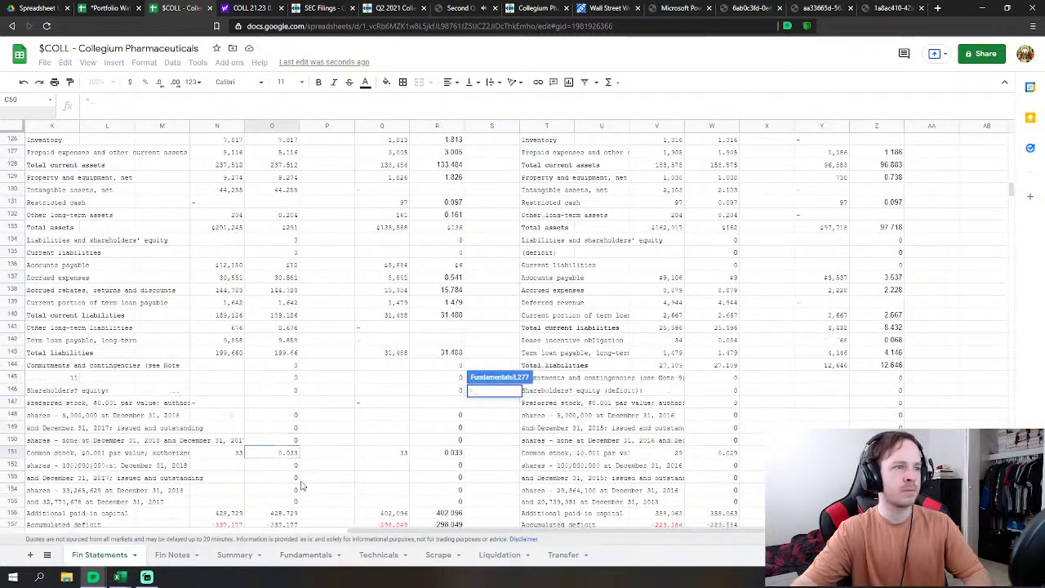
pyautogui.click(292, 452)
pyautogui.press('Return')
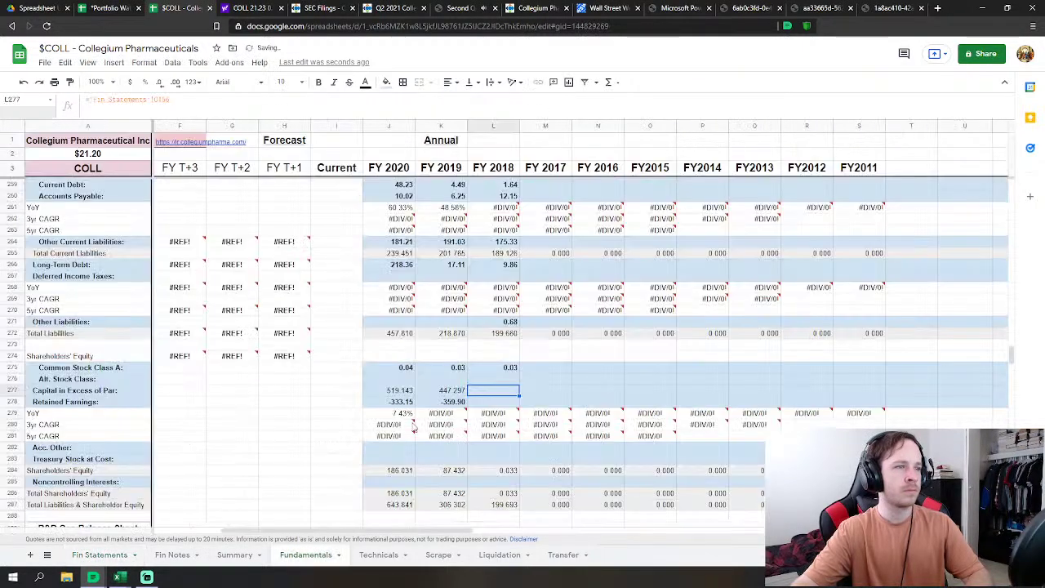
# Step: Link FY 2018 Retained Earnings in L278 to the 2018 accumulated deficit in Fin Statements O157
pyautogui.write('=')
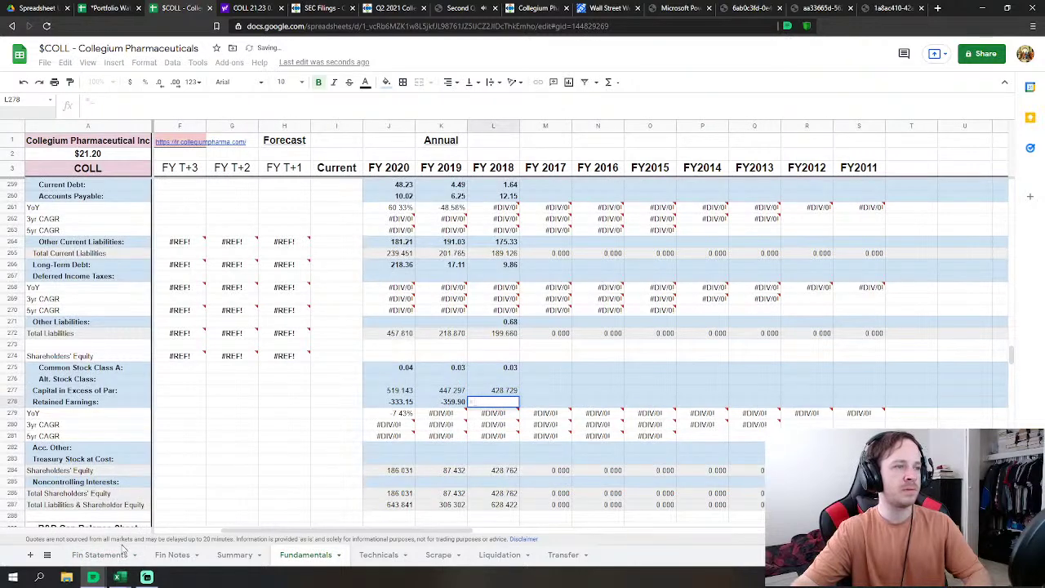
pyautogui.click(106, 555)
pyautogui.click(273, 464)
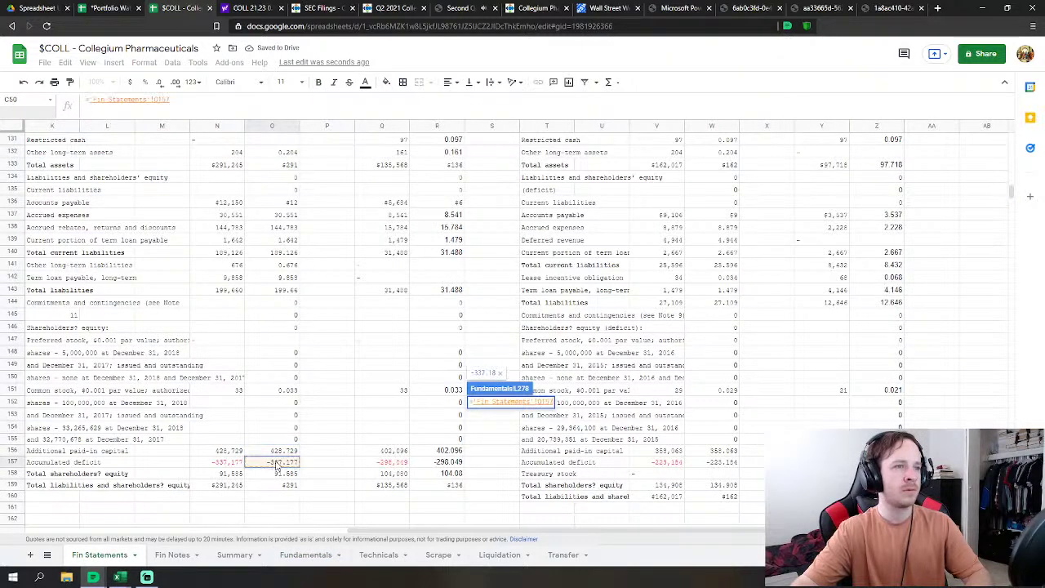
pyautogui.press('Return')
# Step: Check the volume control of the playing Second Quarter 2021 Earnings webcast and return to the Collegium Pharmaceuticals spreadsheet
pyautogui.click(464, 12)
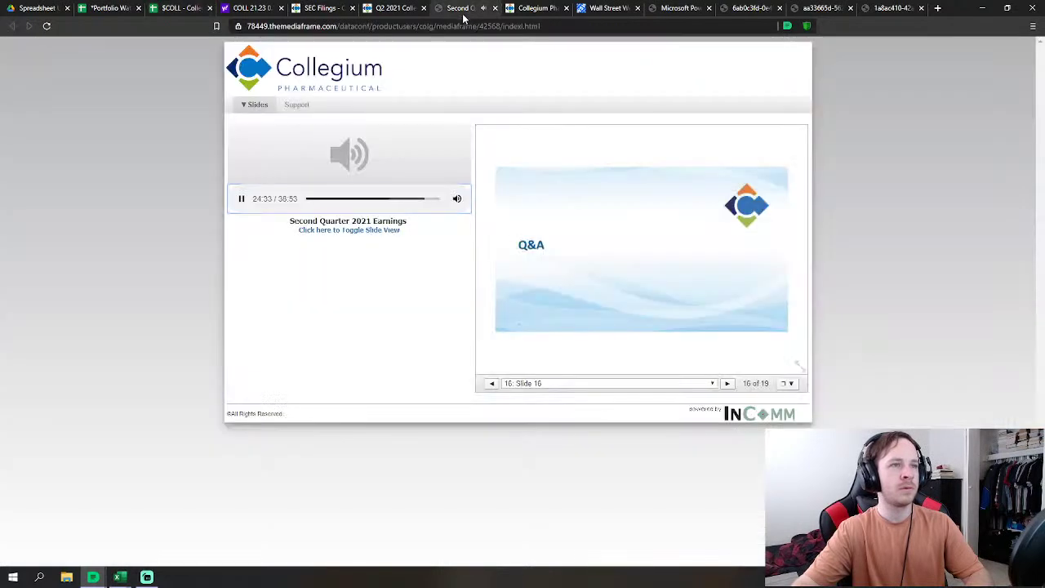
pyautogui.moveTo(457, 201)
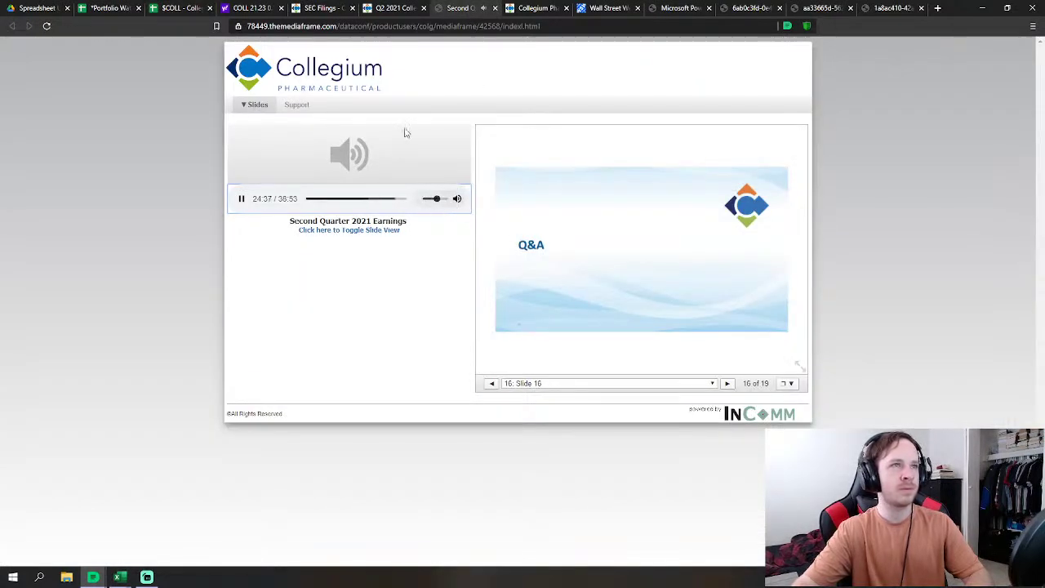
pyautogui.click(182, 8)
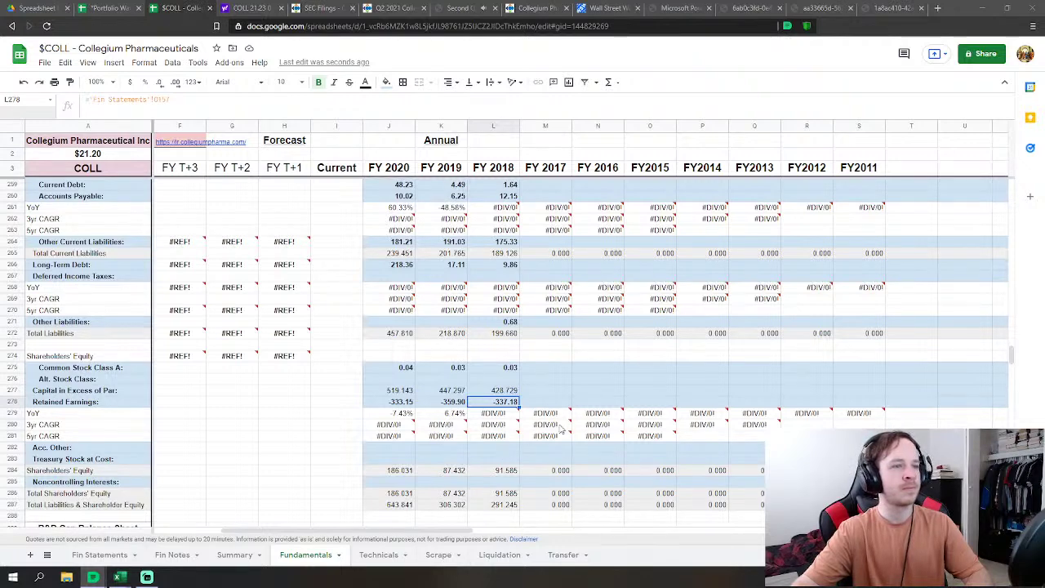
# Step: Link FY 2017 Revenues in M32 to the 2017 net product revenues in Fin Statements R7
pyautogui.click(100, 555)
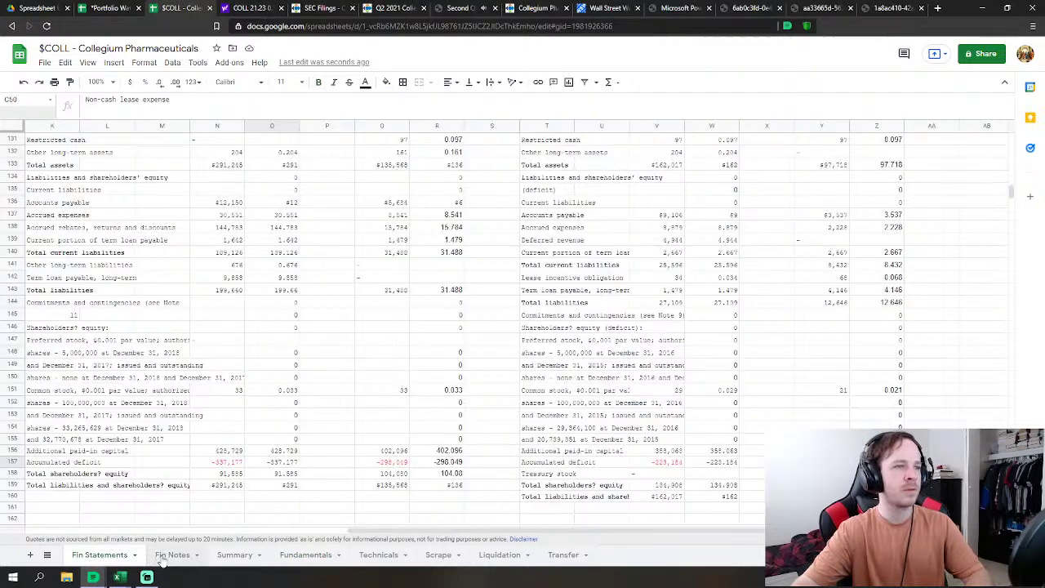
pyautogui.click(314, 557)
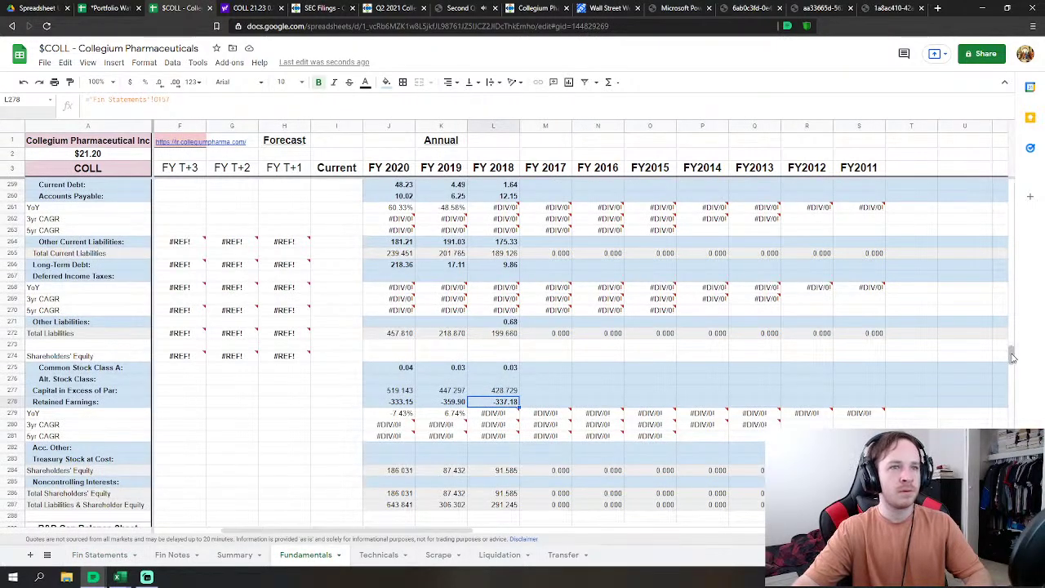
pyautogui.moveTo(1013, 355); pyautogui.dragTo(1017, 202)
pyautogui.click(546, 234)
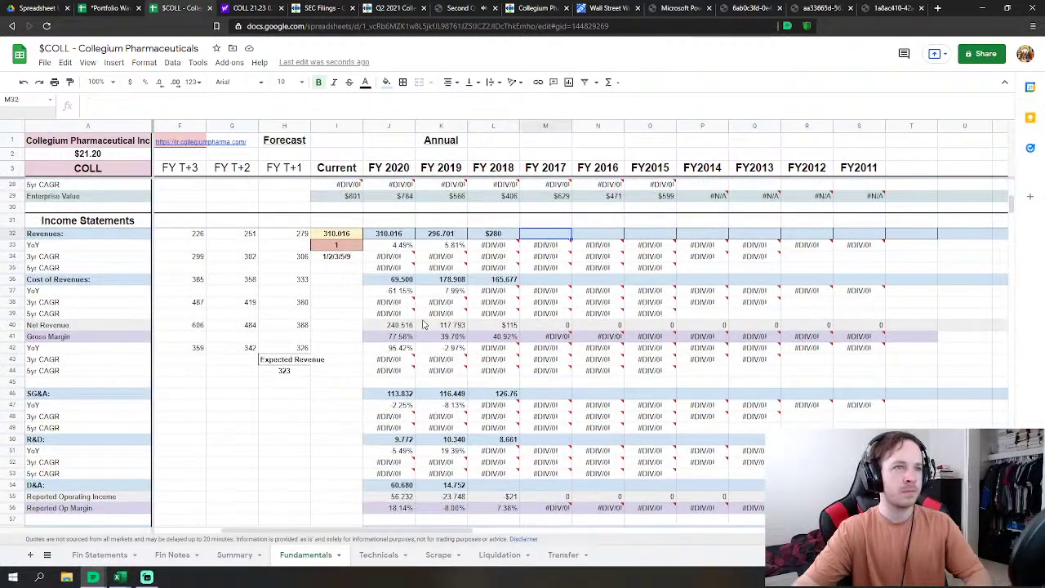
pyautogui.click(116, 555)
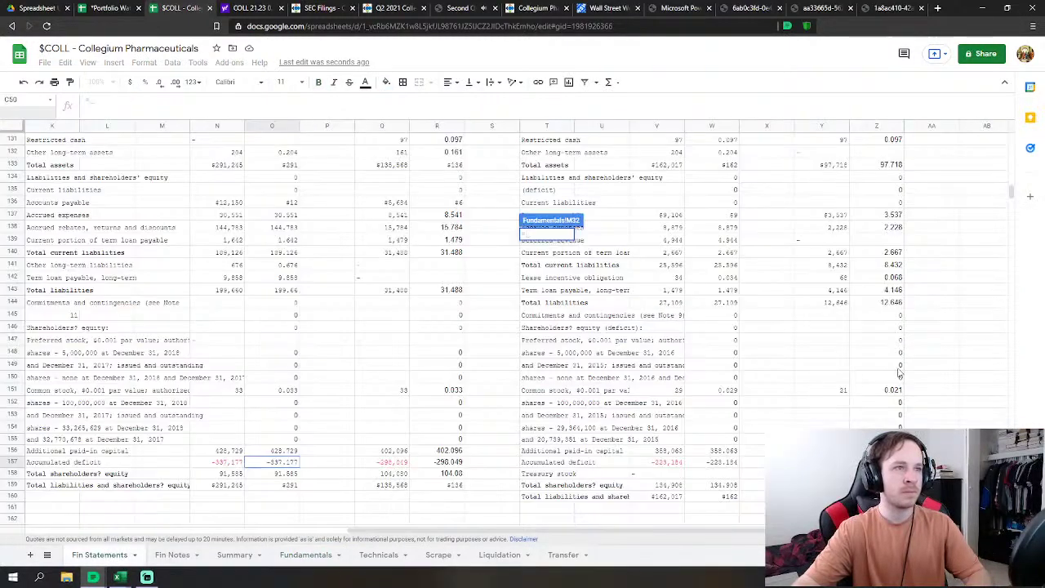
pyautogui.moveTo(1013, 192); pyautogui.dragTo(1012, 141)
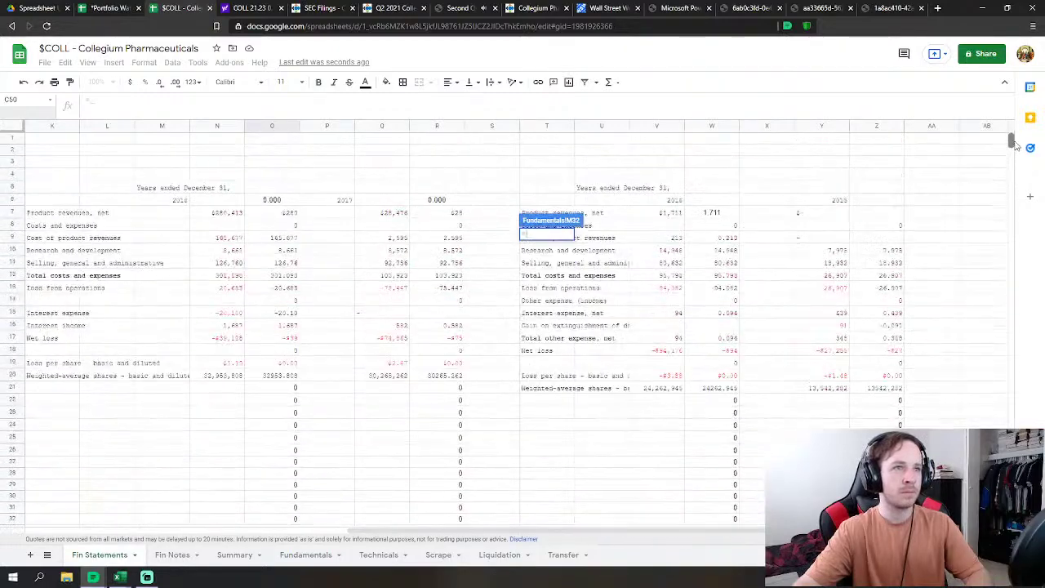
pyautogui.click(458, 214)
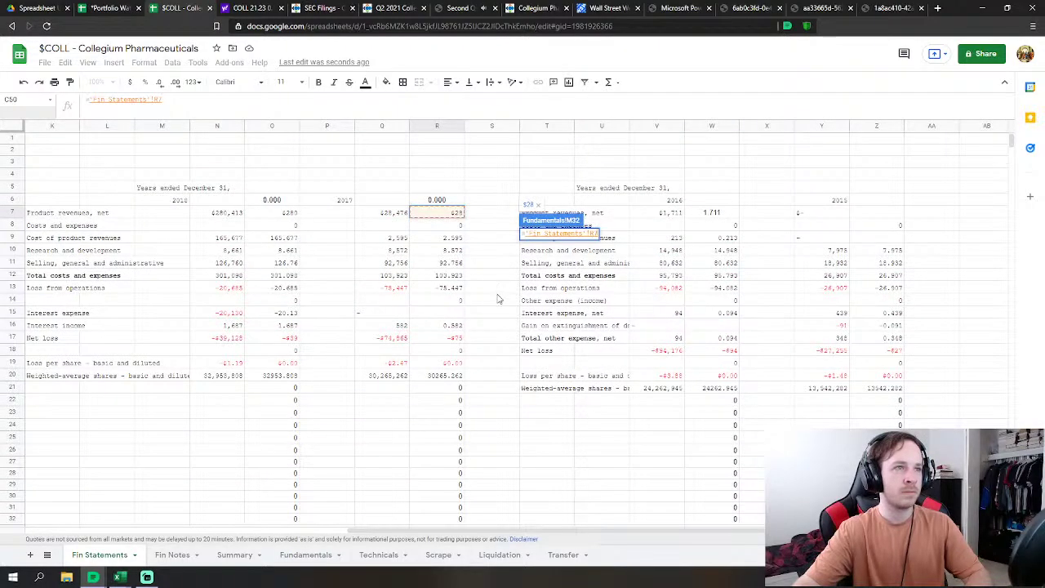
pyautogui.press('Return')
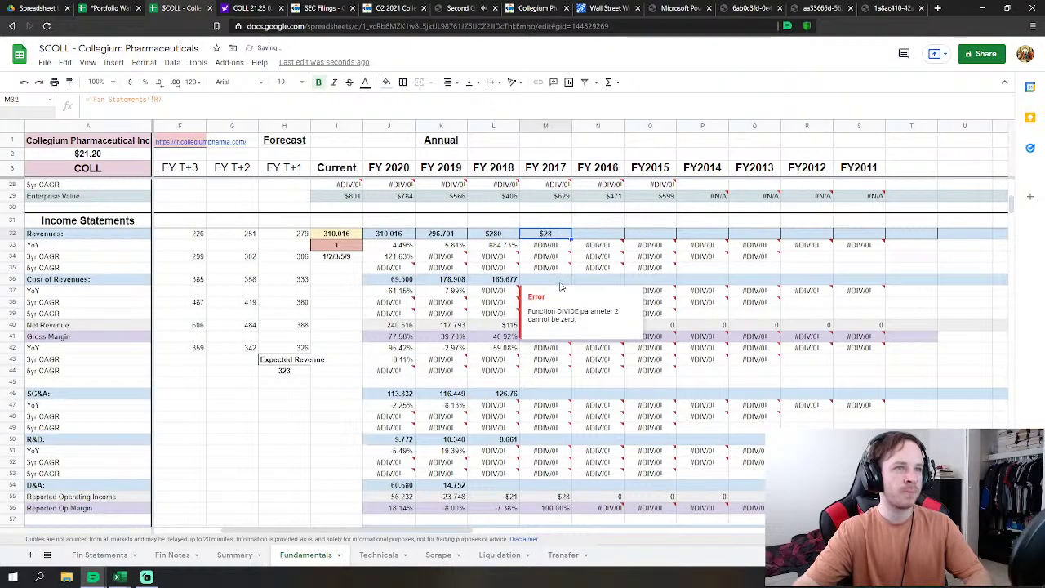
# Step: Link FY 2017 Cost of Revenues in M36 to the 2017 cost of product revenues in Fin Statements R9
pyautogui.click(561, 281)
pyautogui.scroll(-1, 661, 265)
pyautogui.write('=')
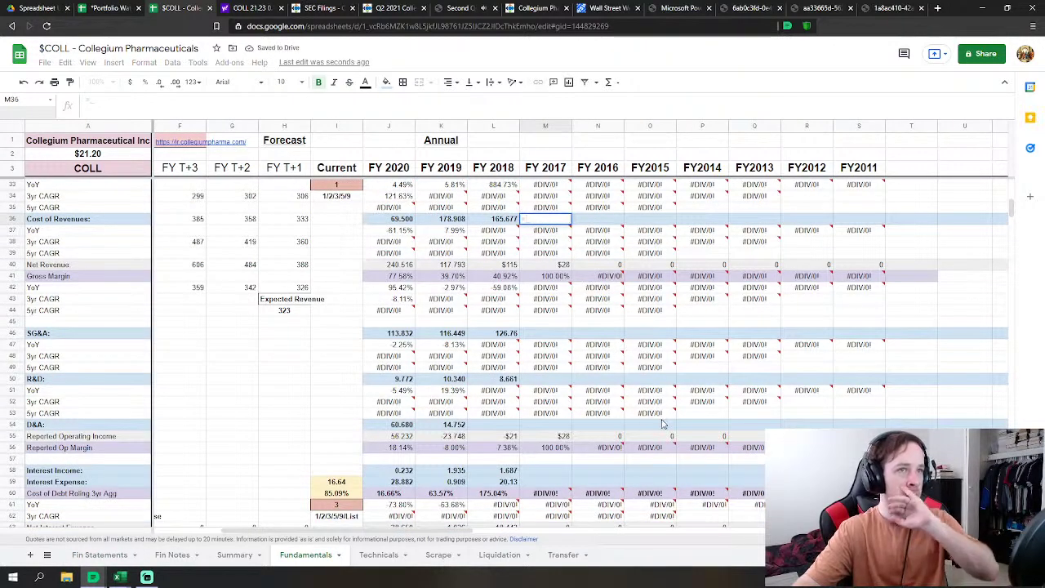
pyautogui.scroll(5, 663, 424)
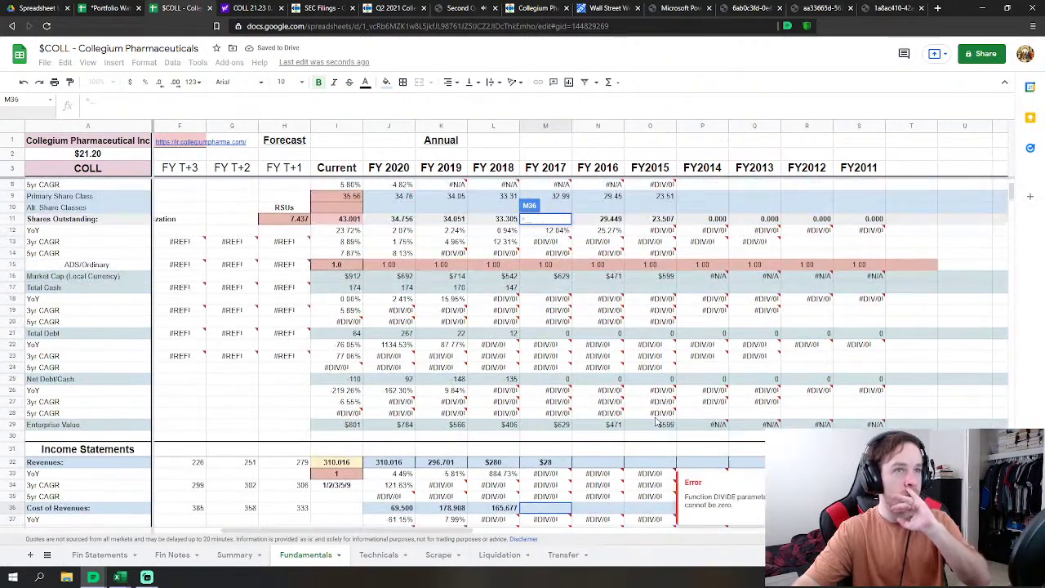
pyautogui.scroll(1, 655, 421)
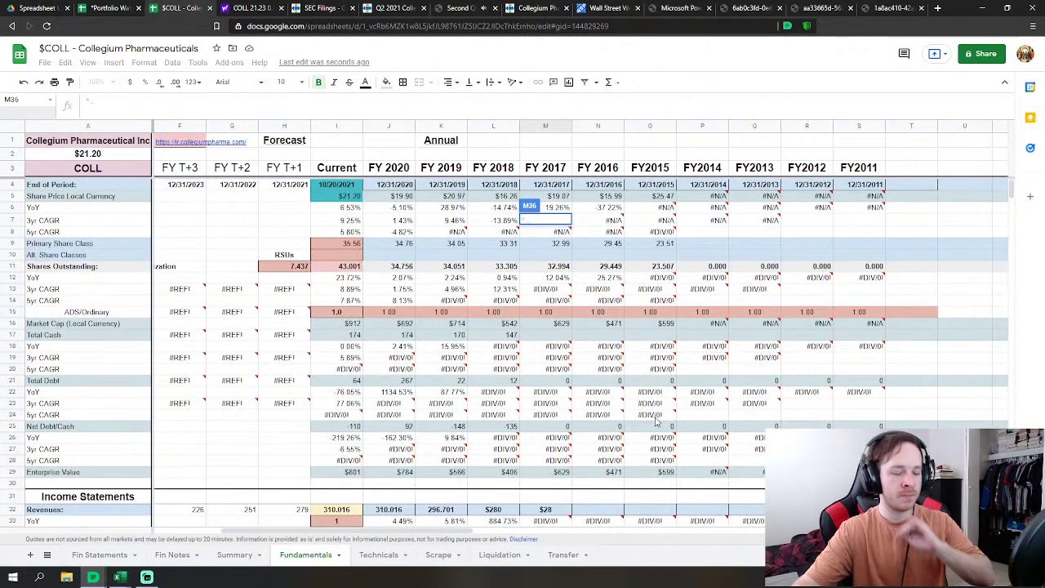
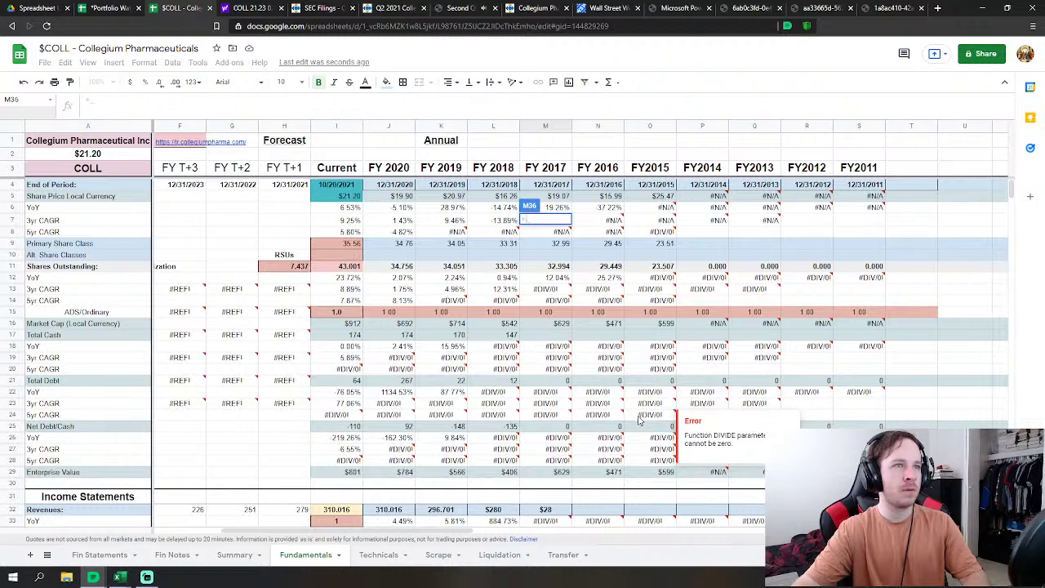
pyautogui.scroll(-4, 640, 420)
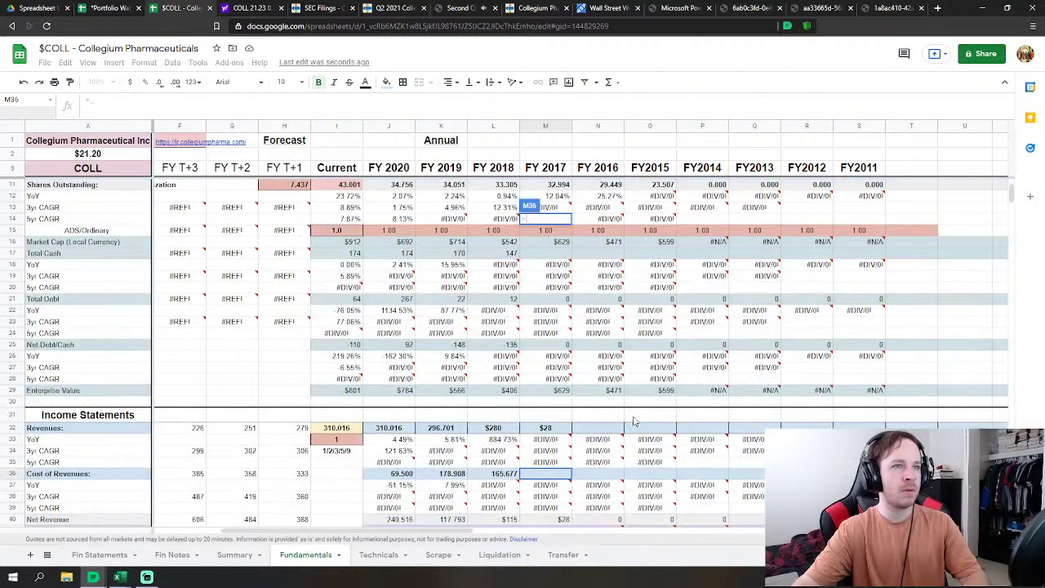
pyautogui.scroll(-3, 635, 422)
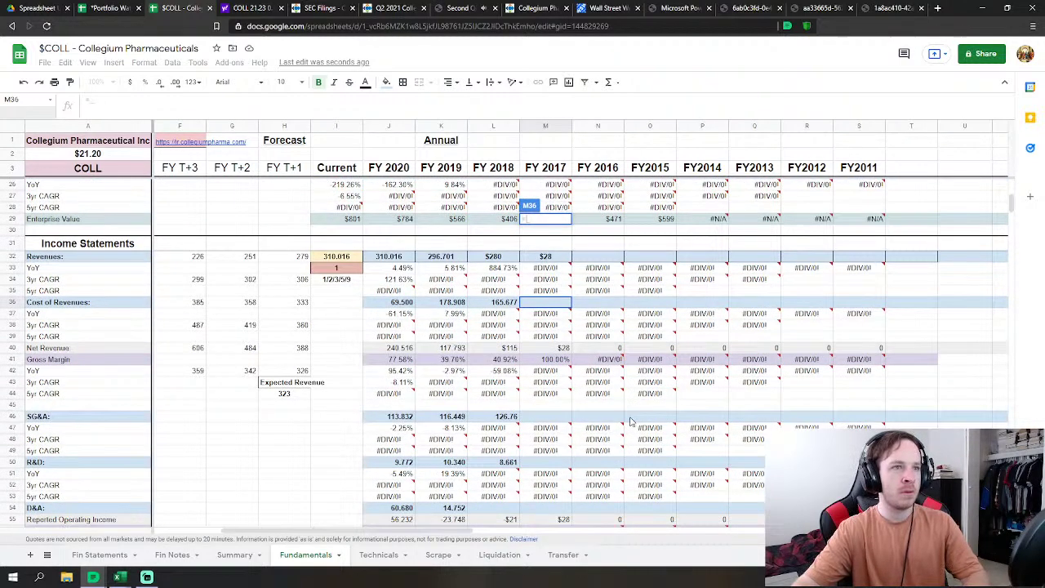
pyautogui.click(106, 554)
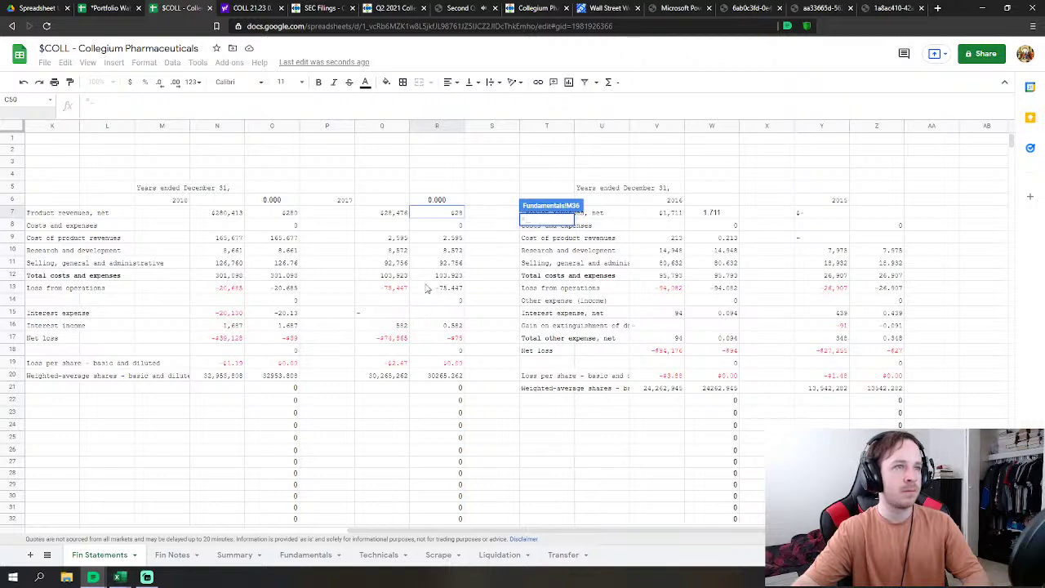
pyautogui.click(440, 238)
pyautogui.press('Return')
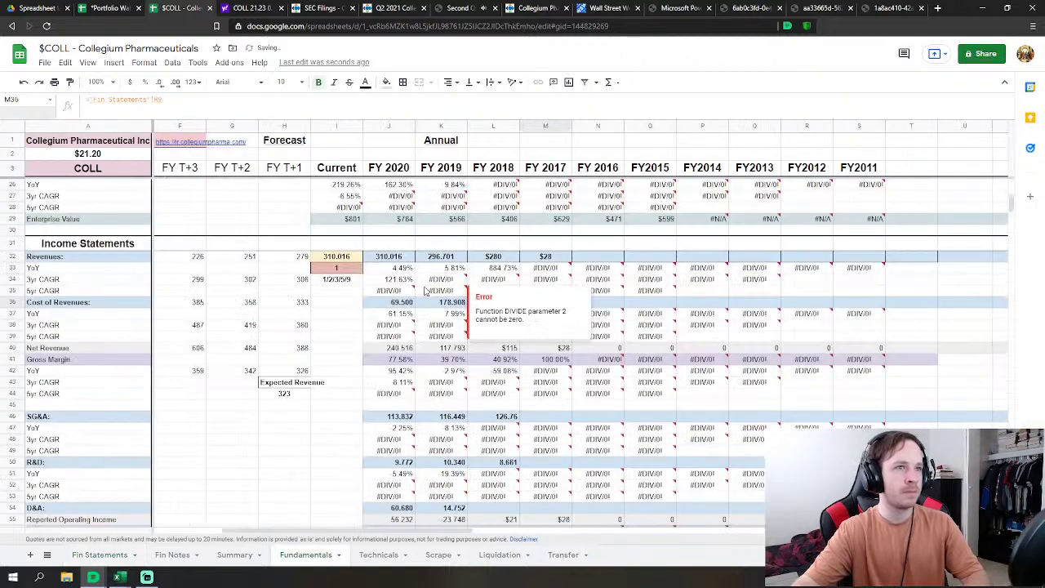
# Step: Link FY 2017 SG&A in M46 to the 2017 selling, general and administrative expense in Fin Statements R11
pyautogui.scroll(-1, 577, 333)
pyautogui.click(563, 312)
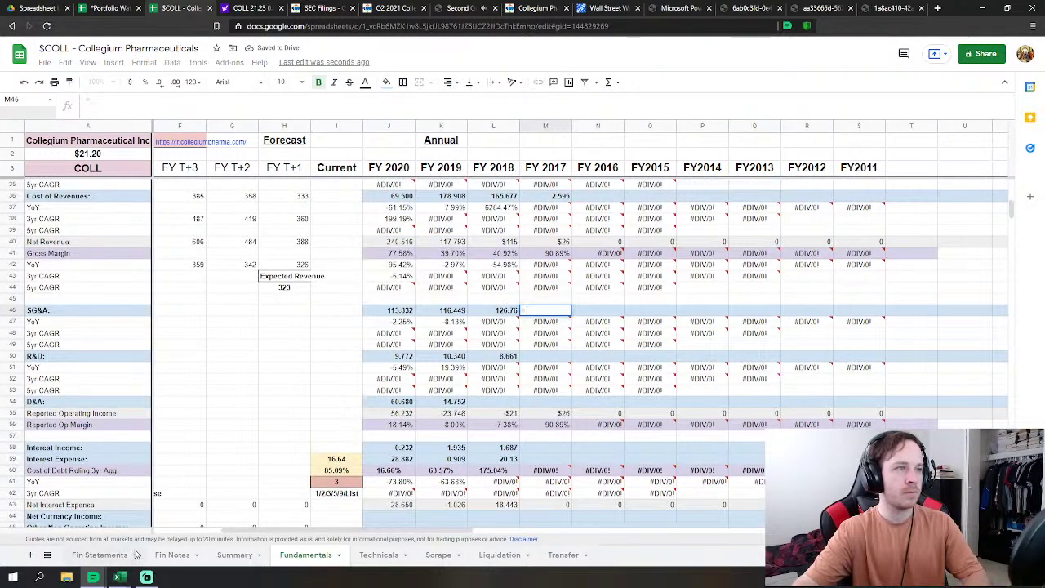
pyautogui.write('=')
pyautogui.click(99, 556)
pyautogui.click(441, 263)
pyautogui.press('Return')
# Step: Link FY 2017 R&D in M50 to the 2017 research and development expense in Fin Statements R10
pyautogui.click(554, 358)
pyautogui.write('=')
pyautogui.click(100, 557)
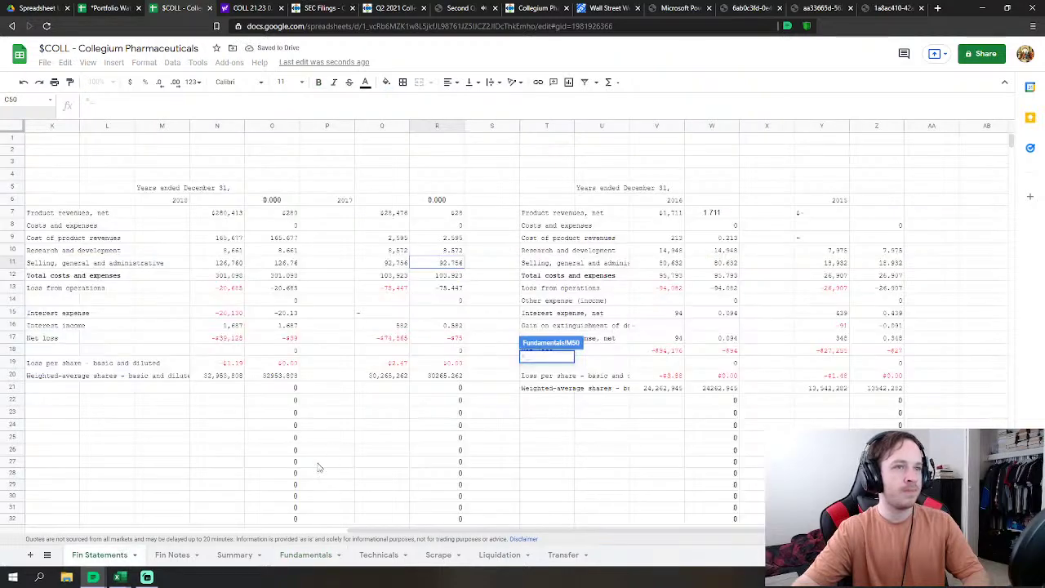
pyautogui.click(436, 256)
pyautogui.press('Return')
# Step: Link FY 2017 Interest Income in M58 to the 2017 interest income in Fin Statements R16
pyautogui.scroll(-2, 551, 368)
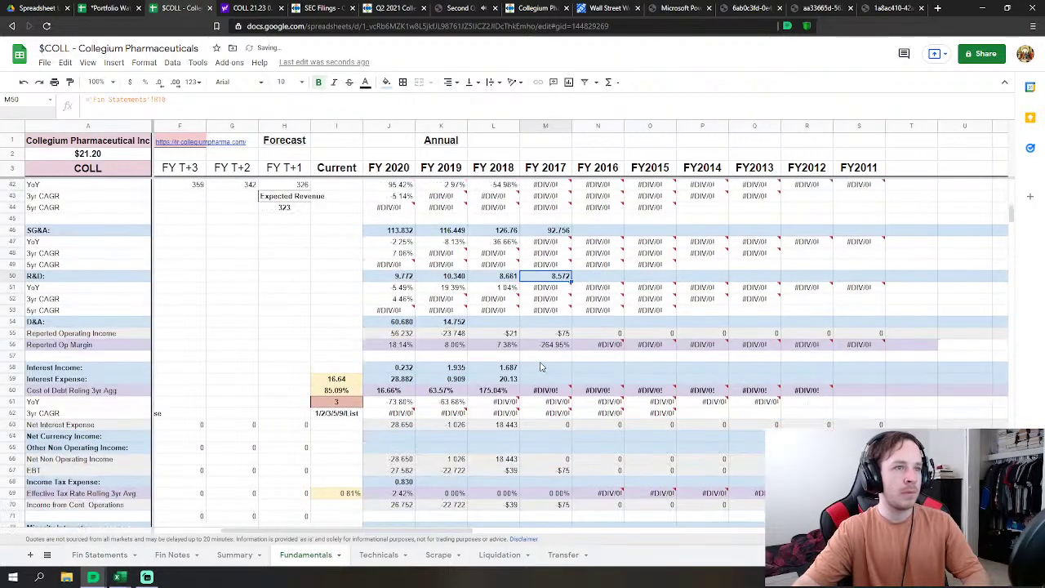
pyautogui.click(551, 369)
pyautogui.write('=')
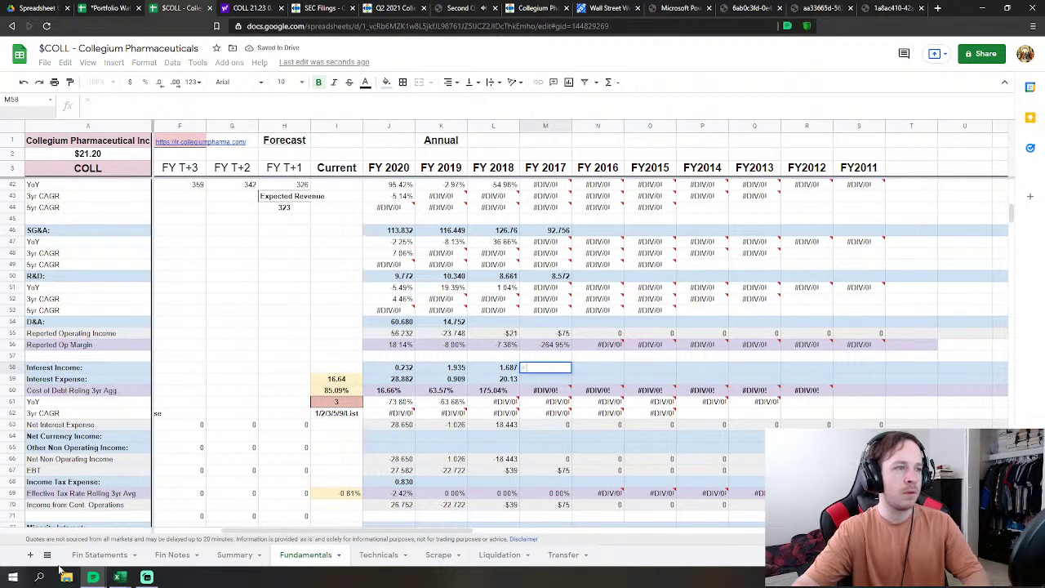
pyautogui.click(96, 556)
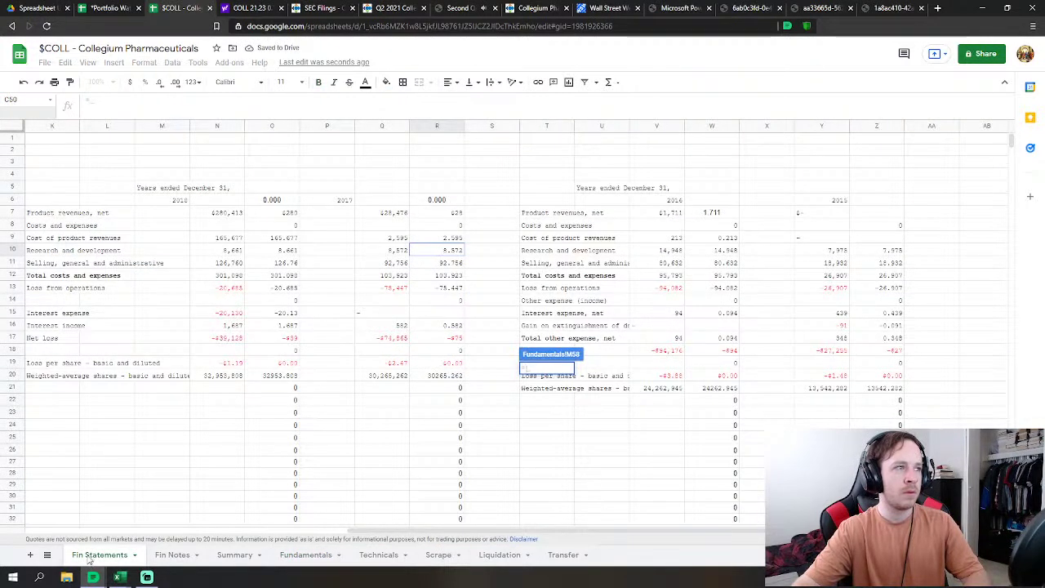
pyautogui.click(455, 327)
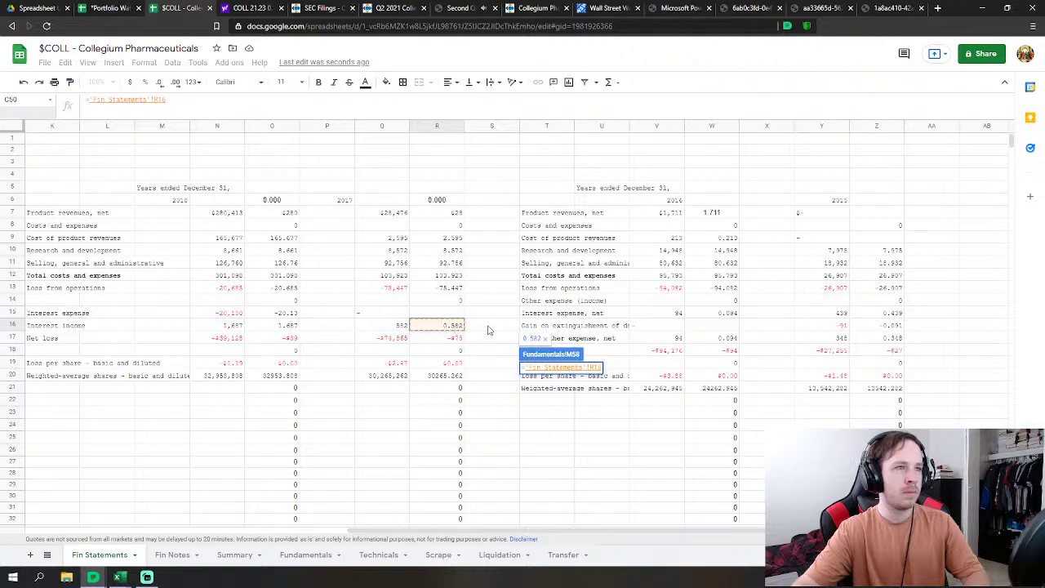
pyautogui.press('Return')
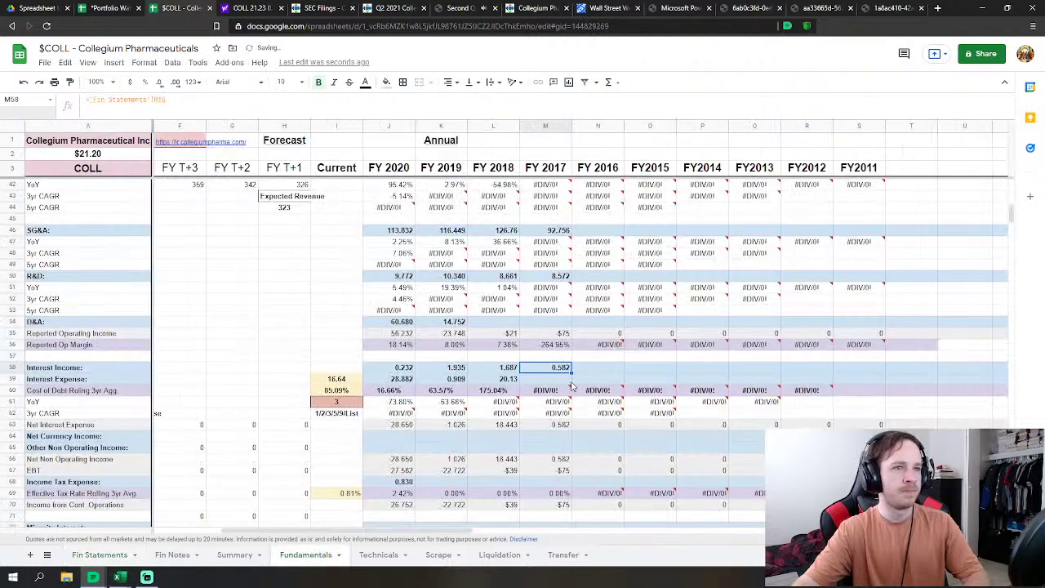
# Step: Set FY 2017 Avg Diluted Shares Outstanding in M82 to the 2017 weighted-average shares in Fin Statements R20 divided by 1000
pyautogui.scroll(-4, 574, 386)
pyautogui.scroll(-5, 575, 386)
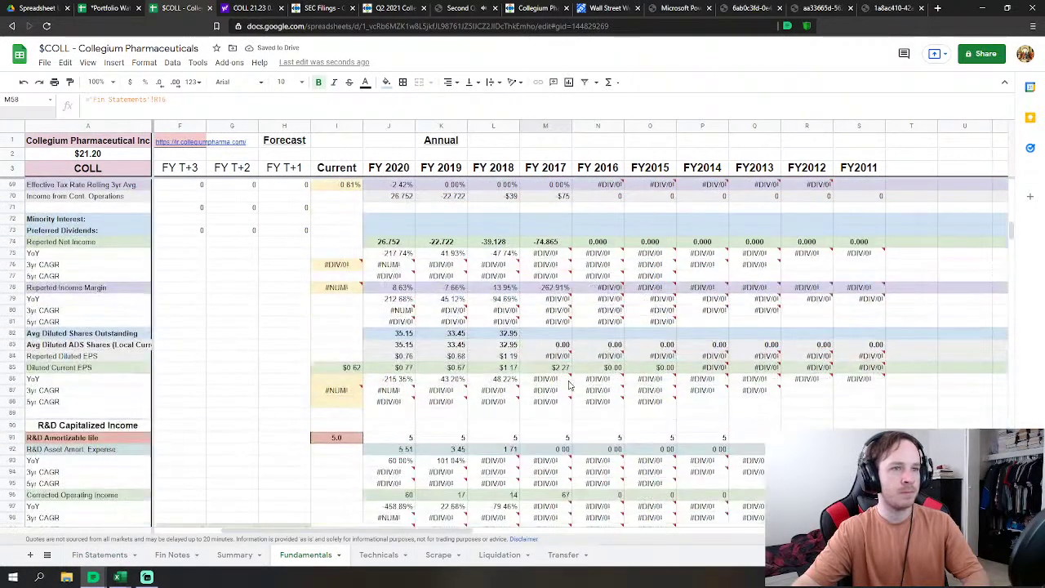
pyautogui.click(555, 336)
pyautogui.write('=')
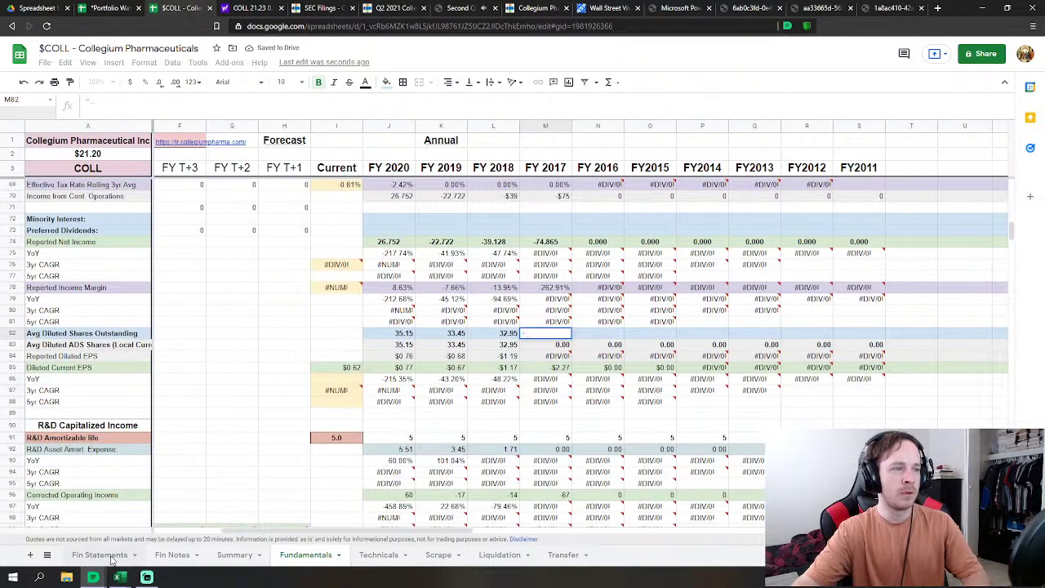
pyautogui.click(111, 556)
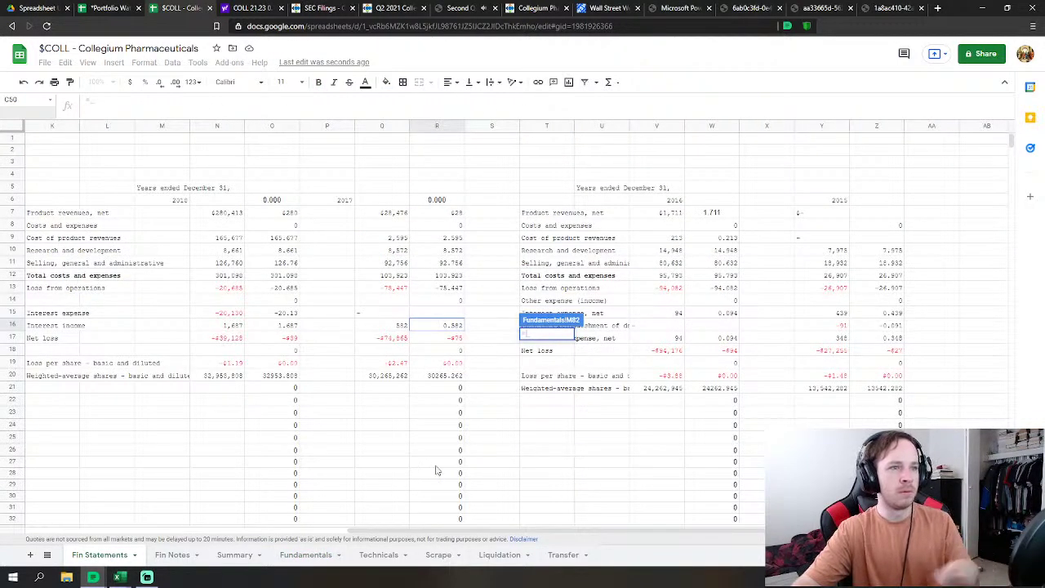
pyautogui.click(457, 377)
pyautogui.write('/1000')
pyautogui.press('Return')
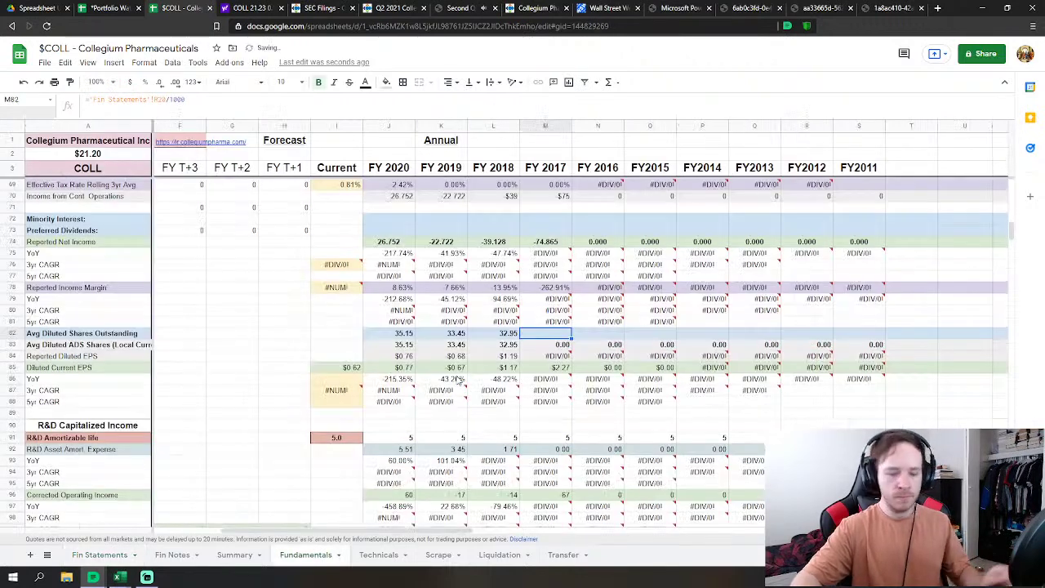
# Step: Link FY 2017 CF Depreciation & Amortization in M127 to the 2017 depreciation and amortization value in Fin Statements R50
pyautogui.scroll(-3, 490, 376)
pyautogui.scroll(-5, 549, 369)
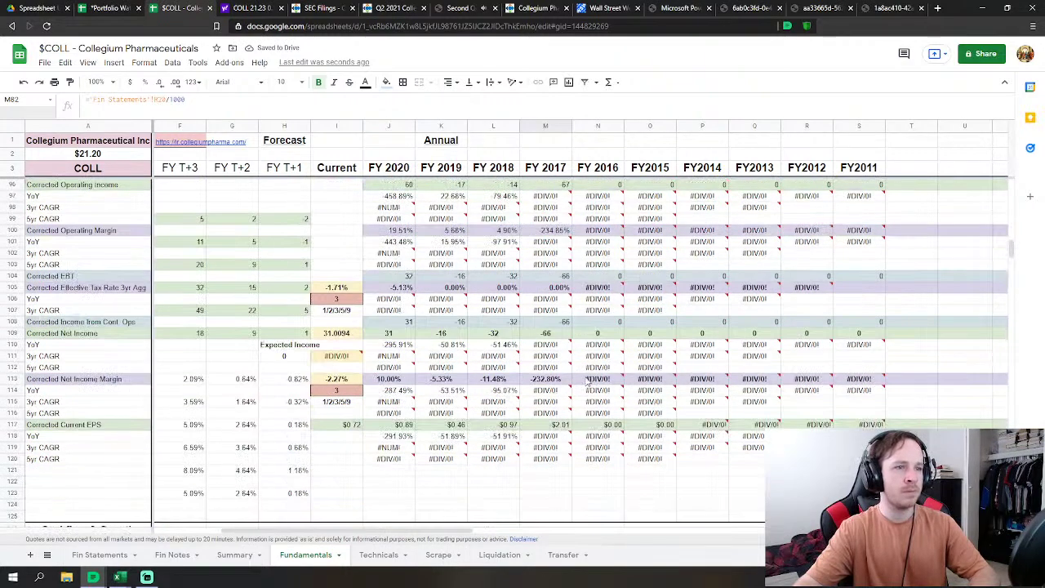
pyautogui.scroll(-4, 573, 372)
pyautogui.click(549, 314)
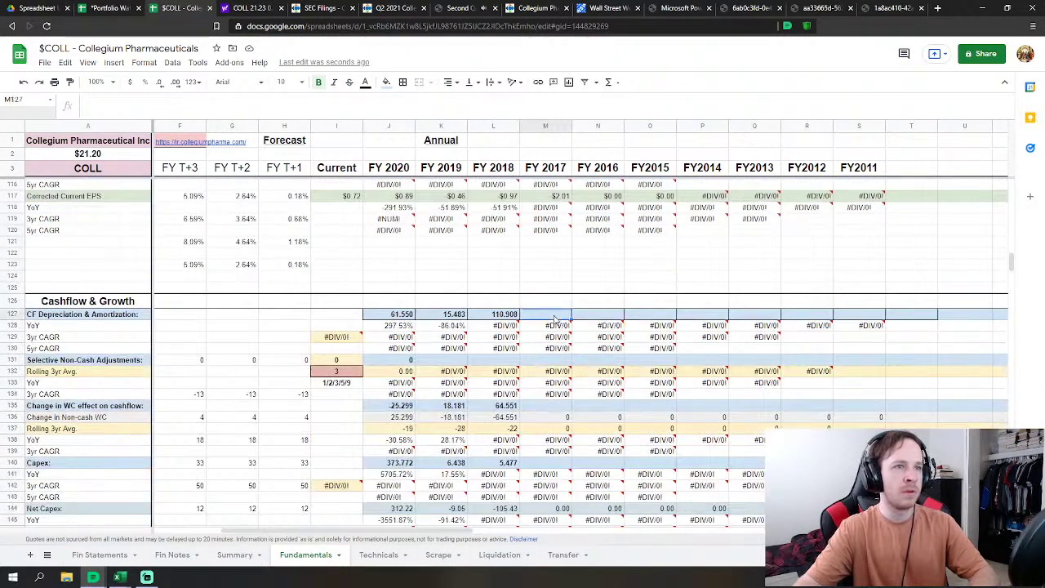
pyautogui.scroll(-1, 540, 331)
pyautogui.write('=')
pyautogui.click(100, 555)
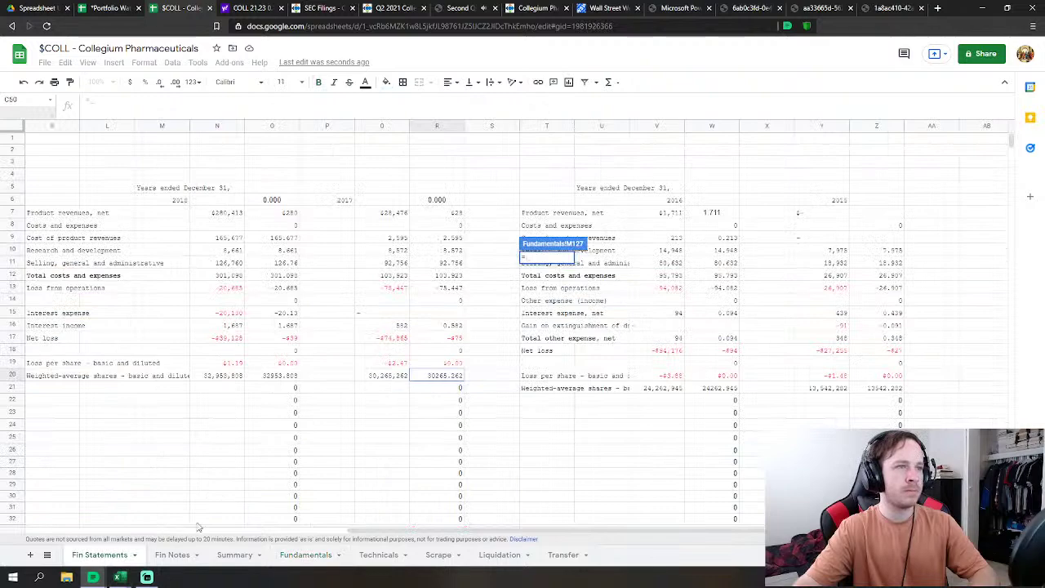
pyautogui.scroll(-8, 421, 412)
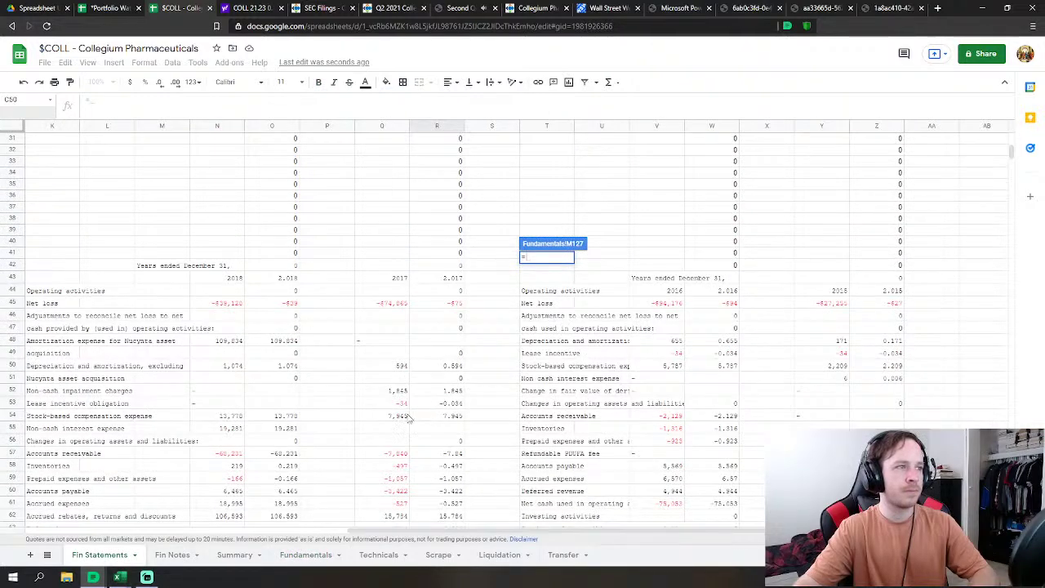
pyautogui.click(459, 368)
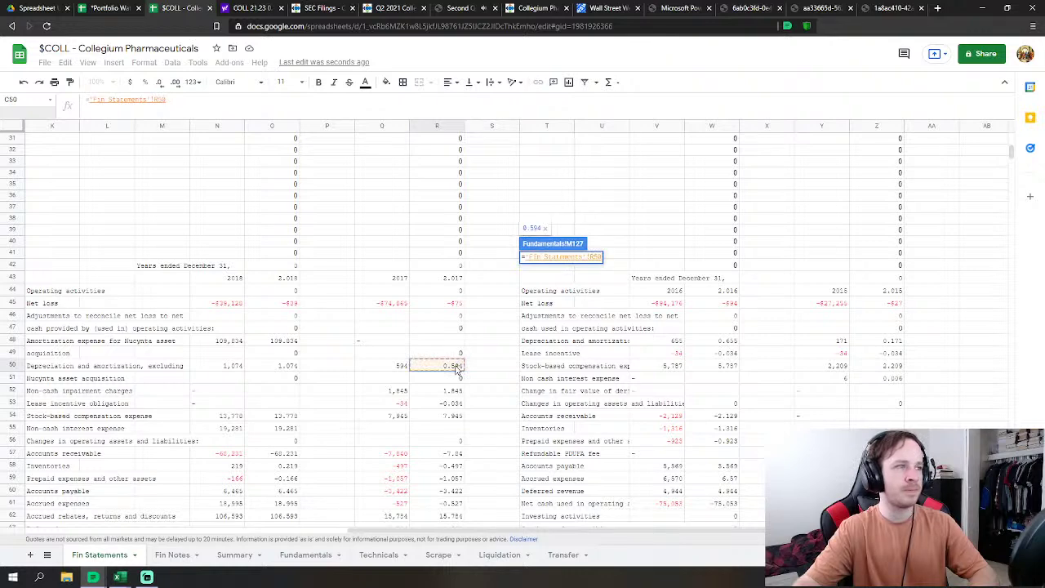
pyautogui.press('Return')
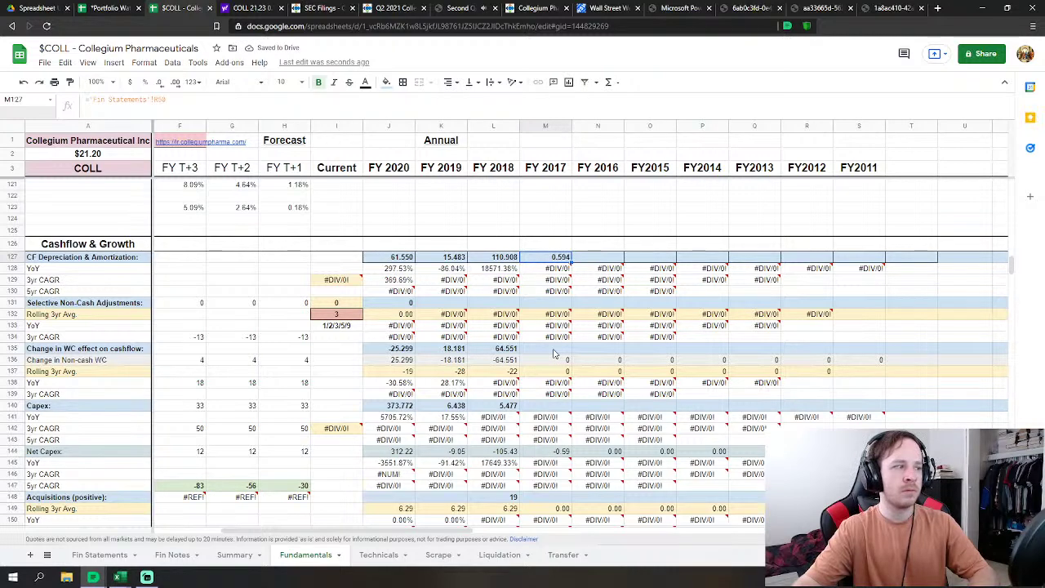
# Step: Set FY 2017 Change in WC effect on cashflow in M135 to the sum of Fin Statements R57:R63
pyautogui.click(554, 351)
pyautogui.write('=')
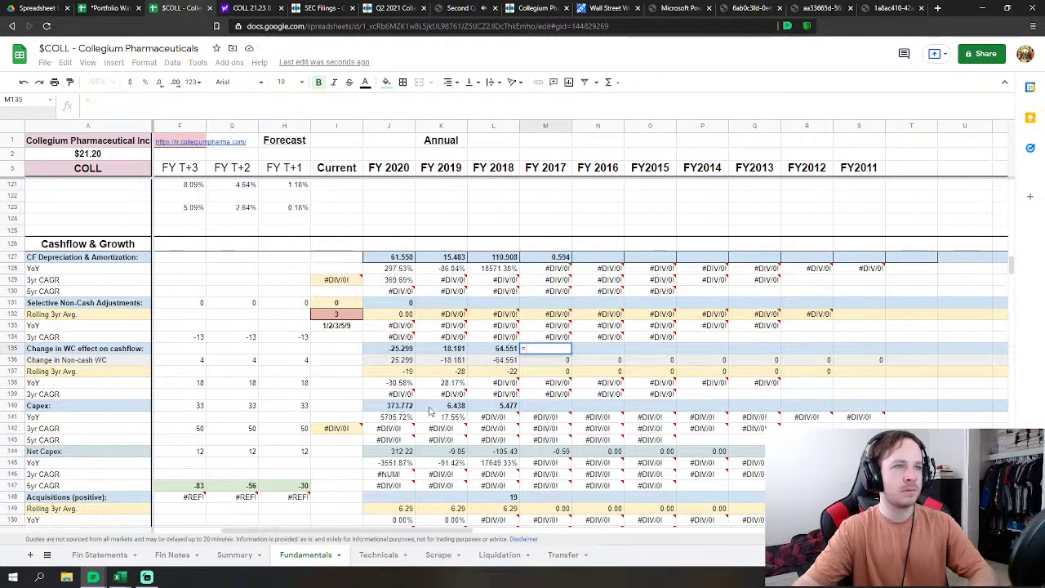
pyautogui.write('sum')
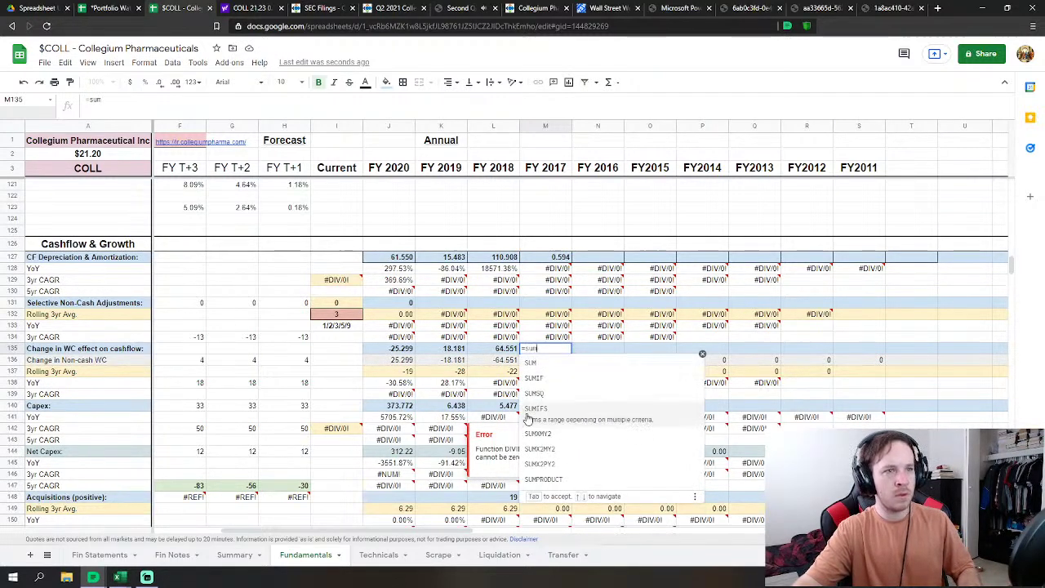
pyautogui.press('Tab')
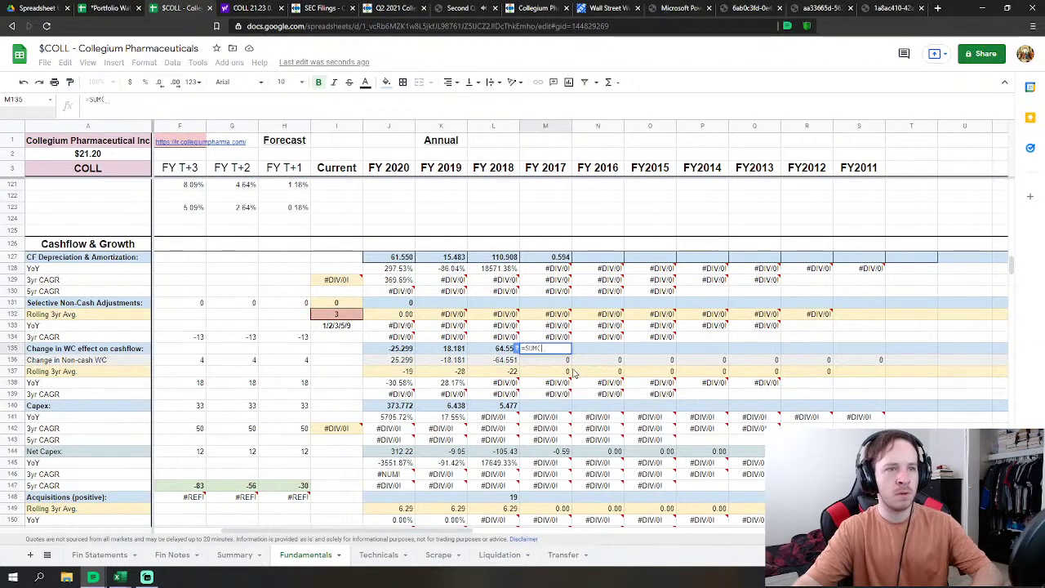
pyautogui.click(100, 555)
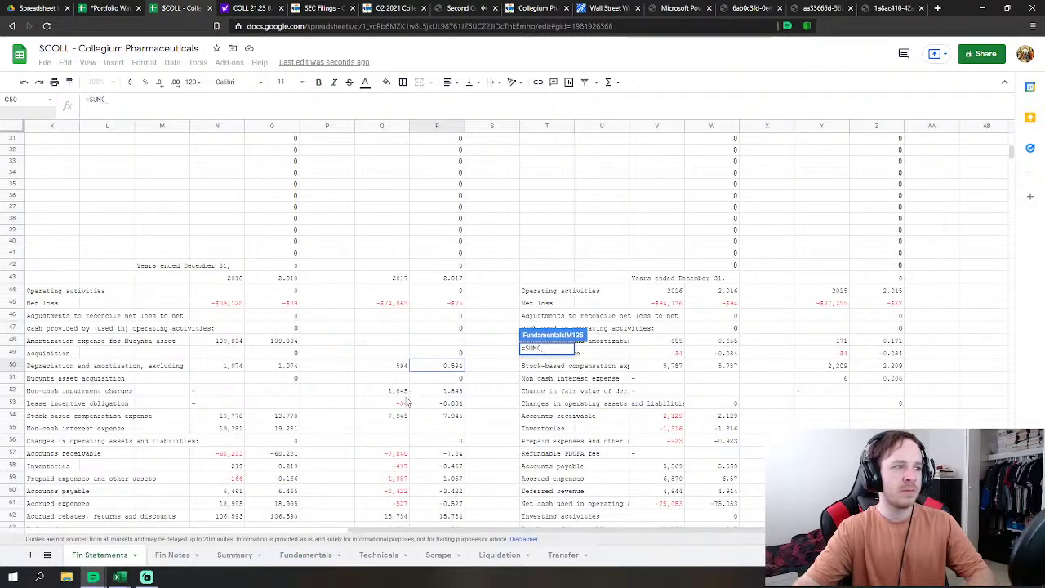
pyautogui.scroll(-1, 425, 448)
pyautogui.moveTo(437, 430)
pyautogui.mouseDown()
pyautogui.moveTo(449, 548)
pyautogui.moveTo(445, 406)
pyautogui.mouseUp()
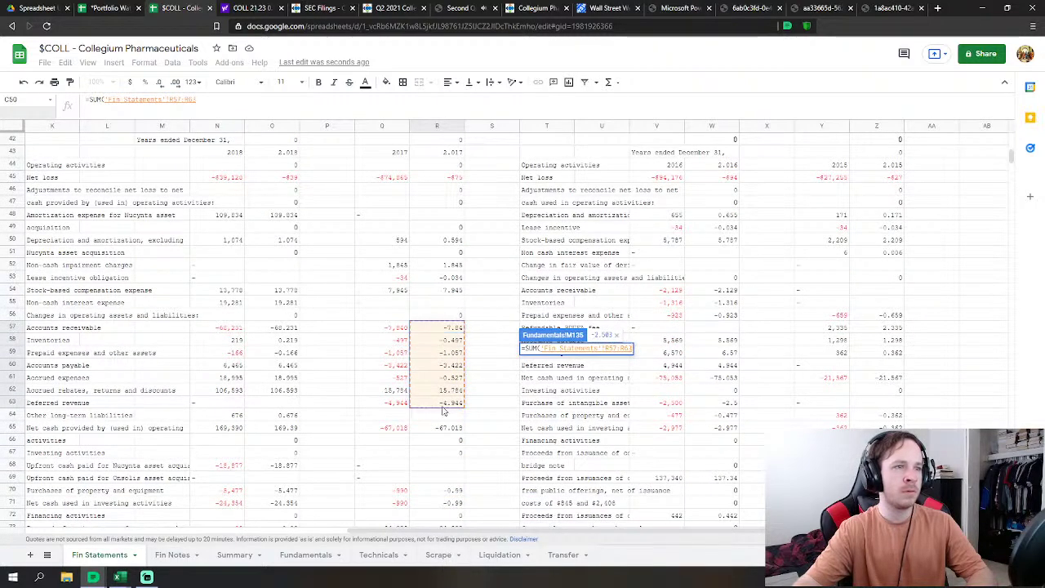
pyautogui.press('Return')
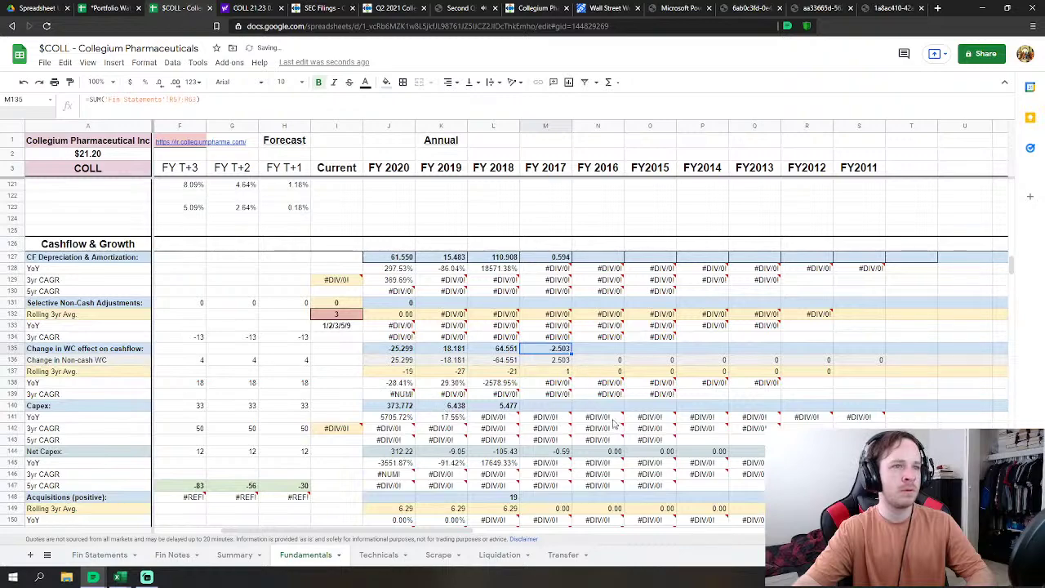
# Step: Set FY 2017 Capex in M140 to the negative of the 2017 purchases of property and equipment in Fin Statements R70
pyautogui.click(566, 408)
pyautogui.write('=')
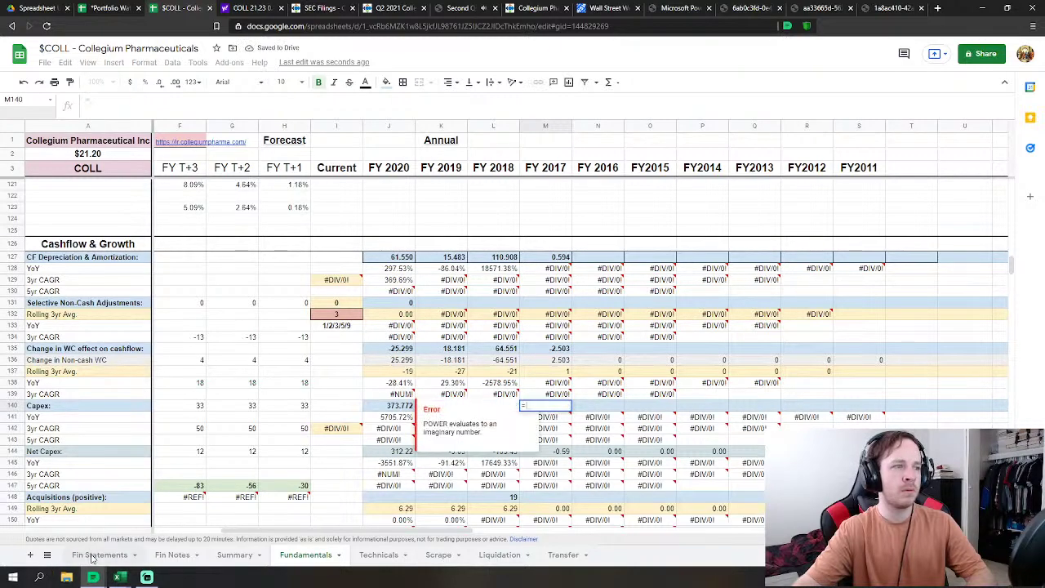
pyautogui.click(94, 556)
pyautogui.scroll(-1, 467, 422)
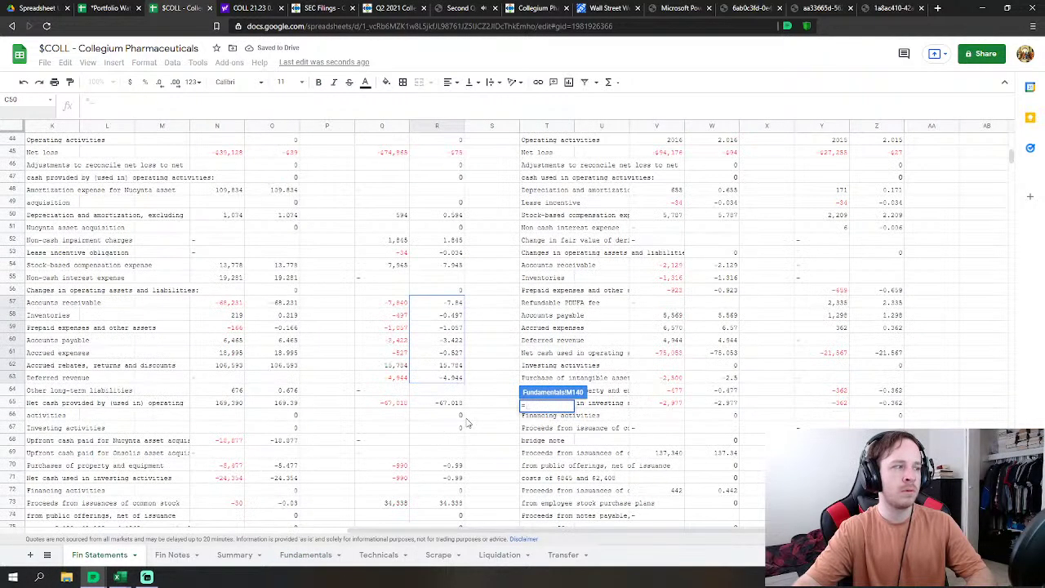
pyautogui.scroll(-2, 468, 422)
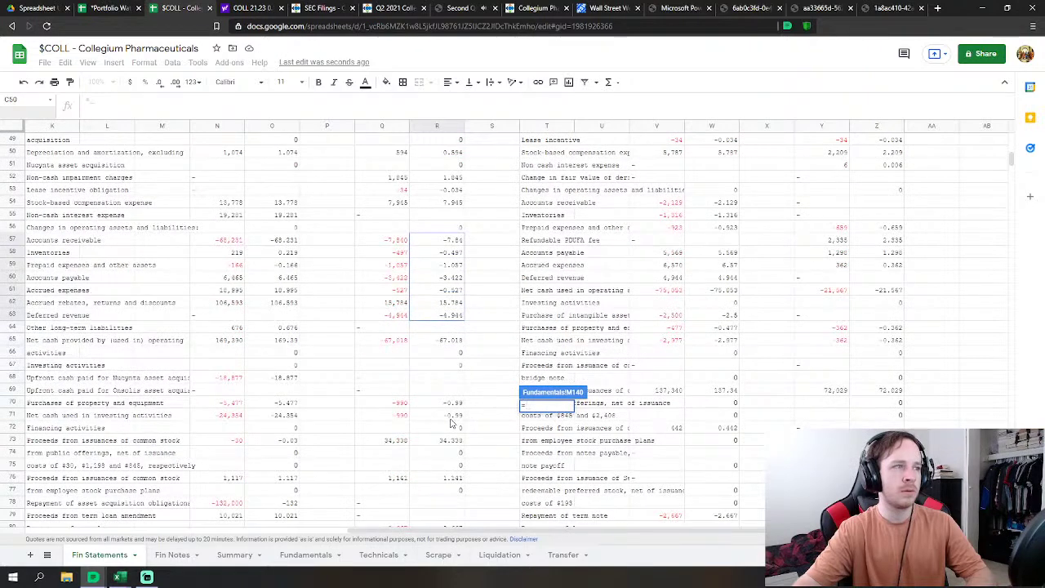
pyautogui.write('-')
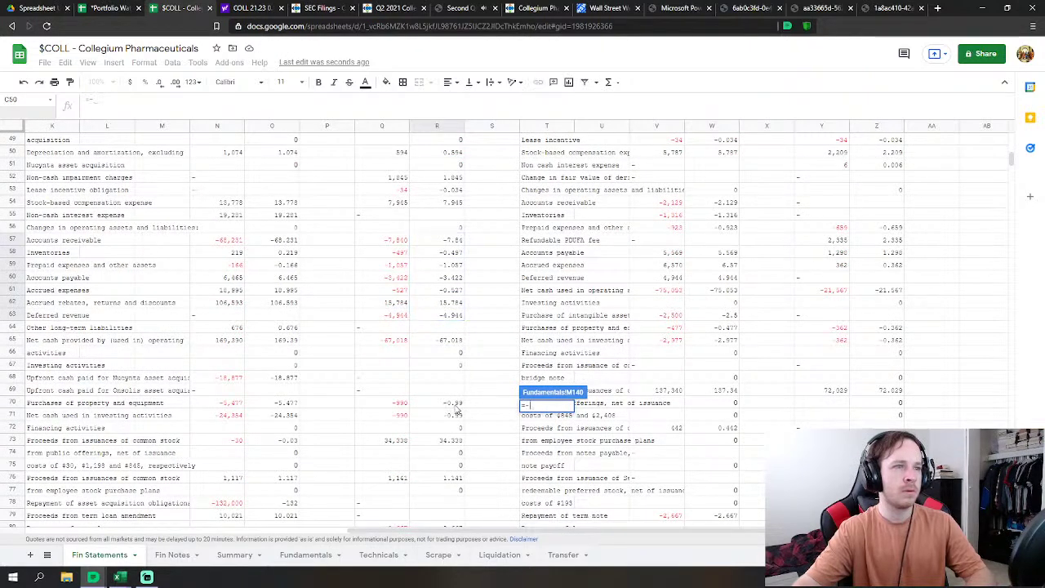
pyautogui.click(456, 405)
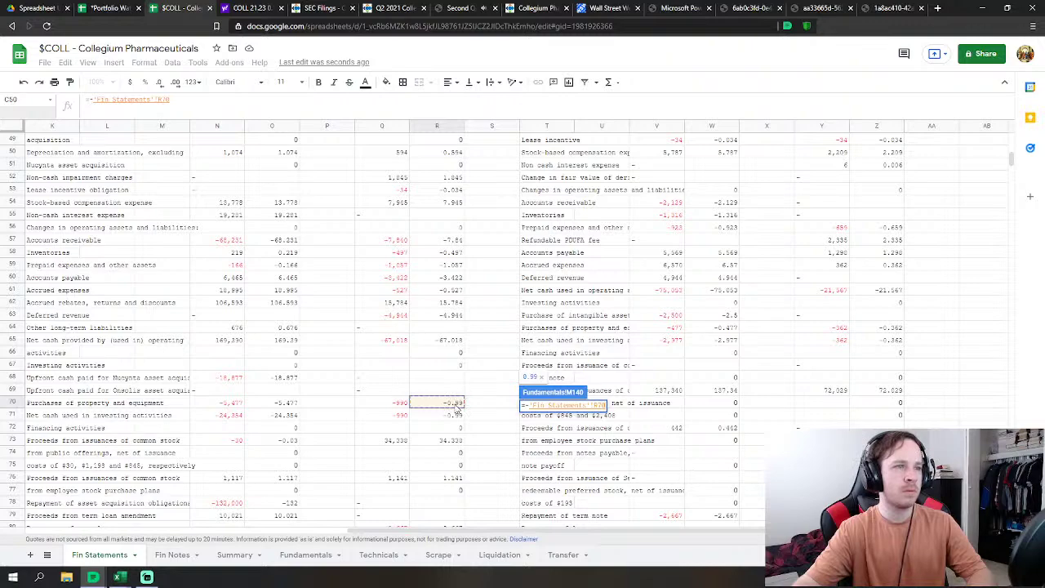
pyautogui.press('Return')
# Step: Set FY 2017 Net Debt Issue in M156 to the sum of Fin Statements cells R73, R80 and R81
pyautogui.scroll(-5, 606, 377)
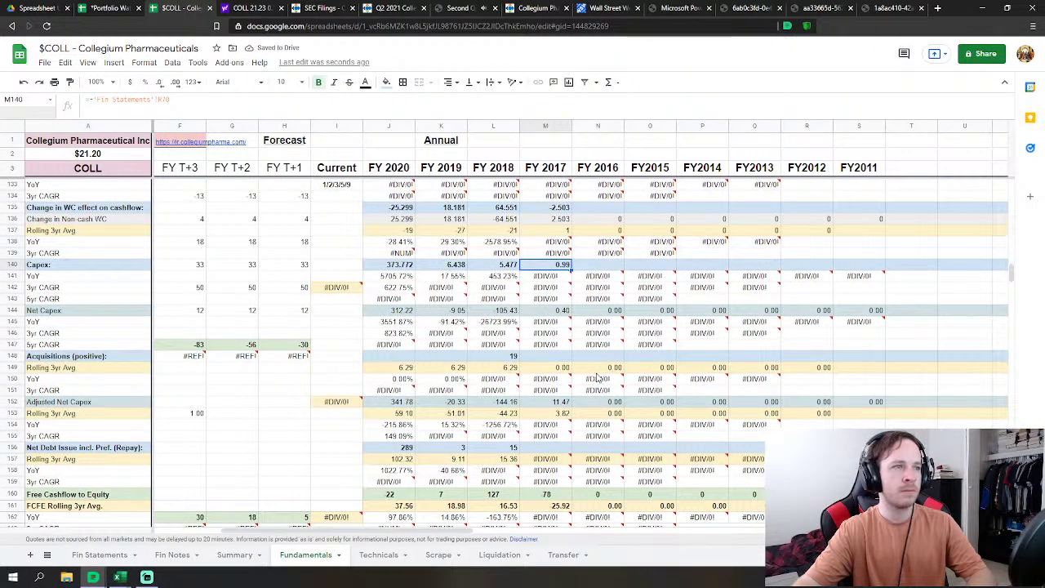
pyautogui.scroll(-1, 598, 378)
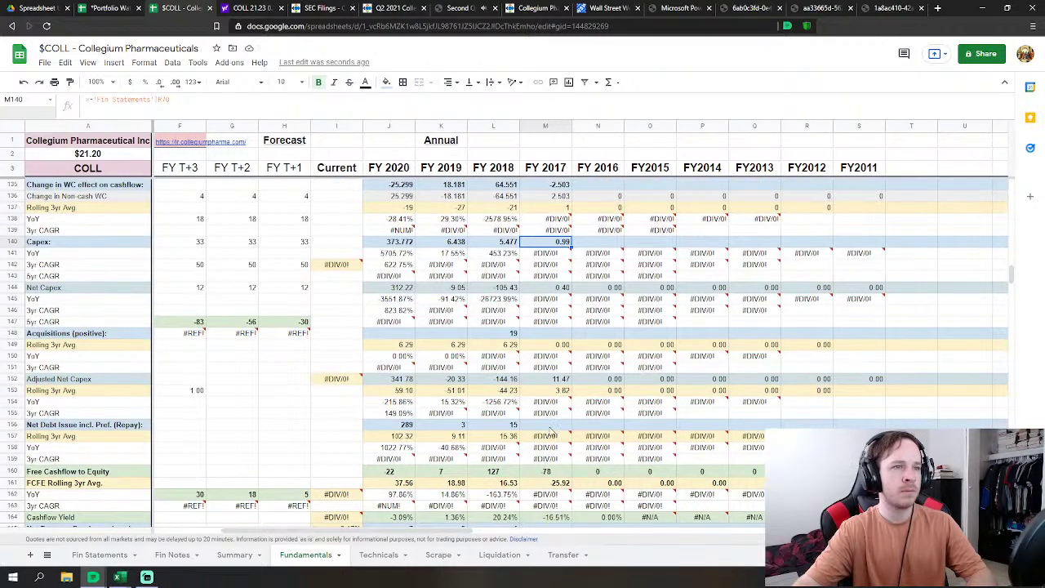
pyautogui.click(550, 427)
pyautogui.scroll(-1, 549, 426)
pyautogui.write('=-')
pyautogui.click(106, 556)
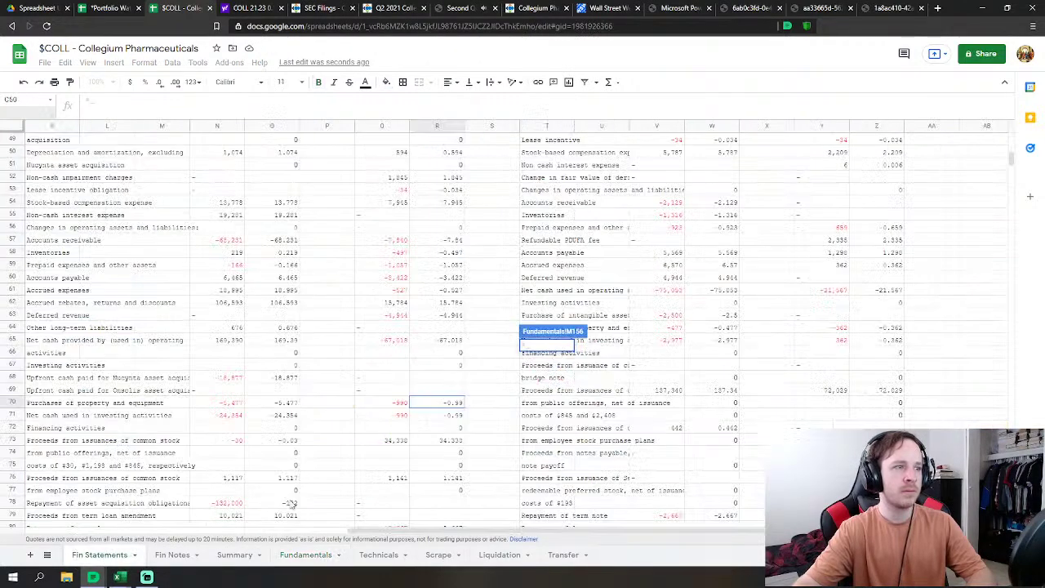
pyautogui.scroll(-4, 422, 422)
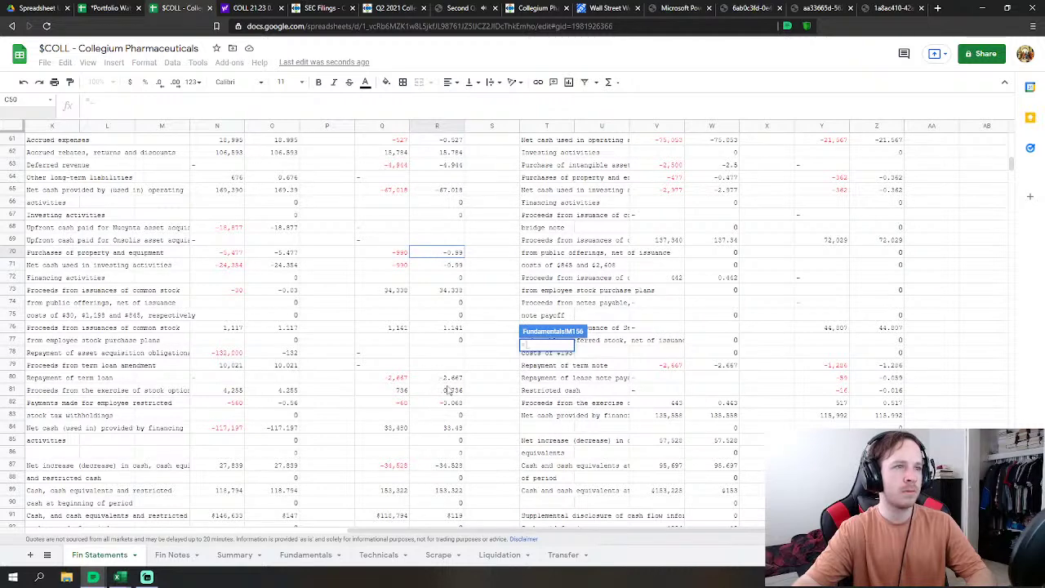
pyautogui.click(458, 296)
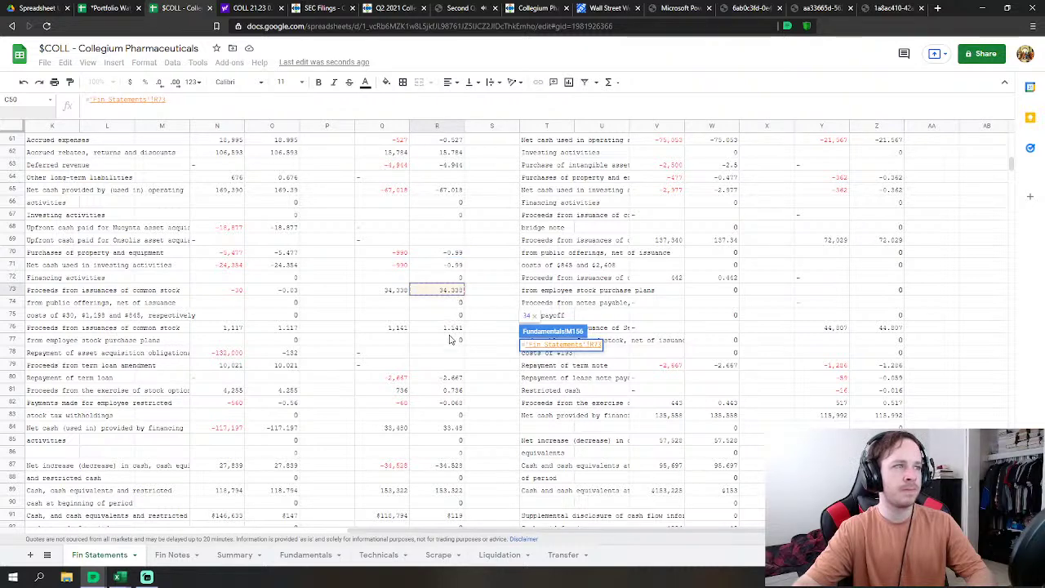
pyautogui.write('+')
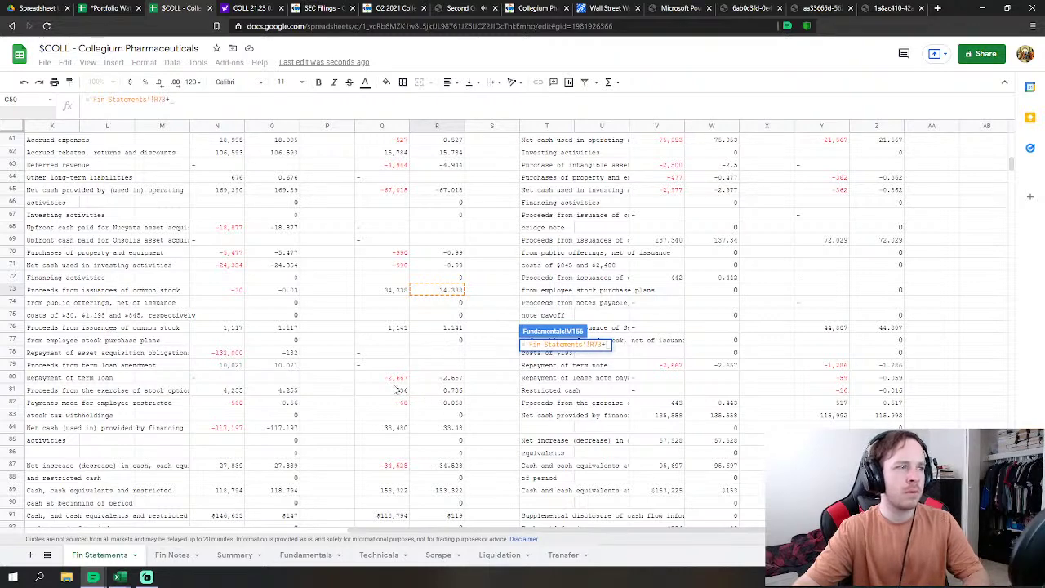
pyautogui.click(444, 379)
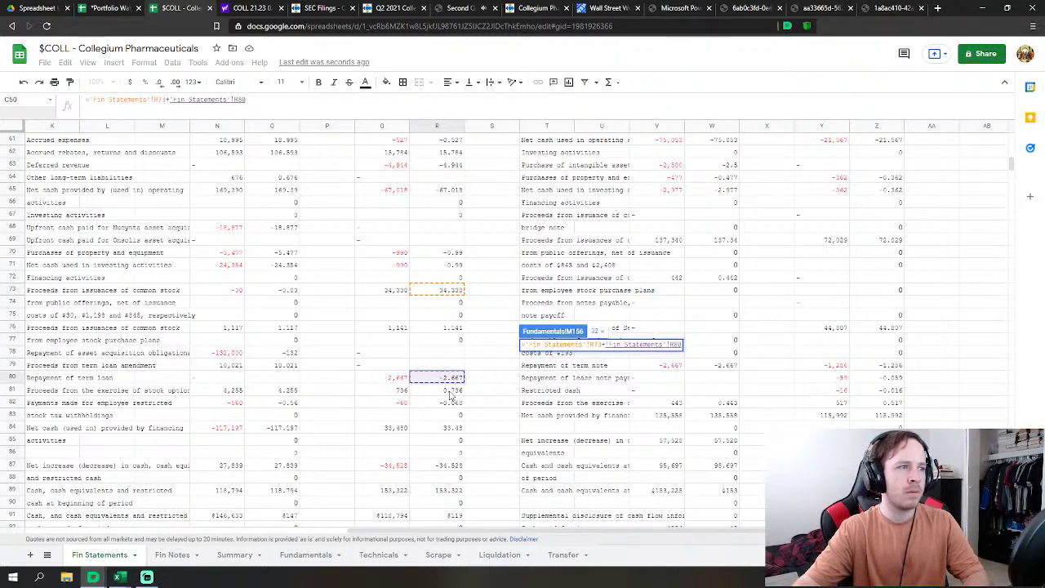
pyautogui.write('+')
pyautogui.click(451, 392)
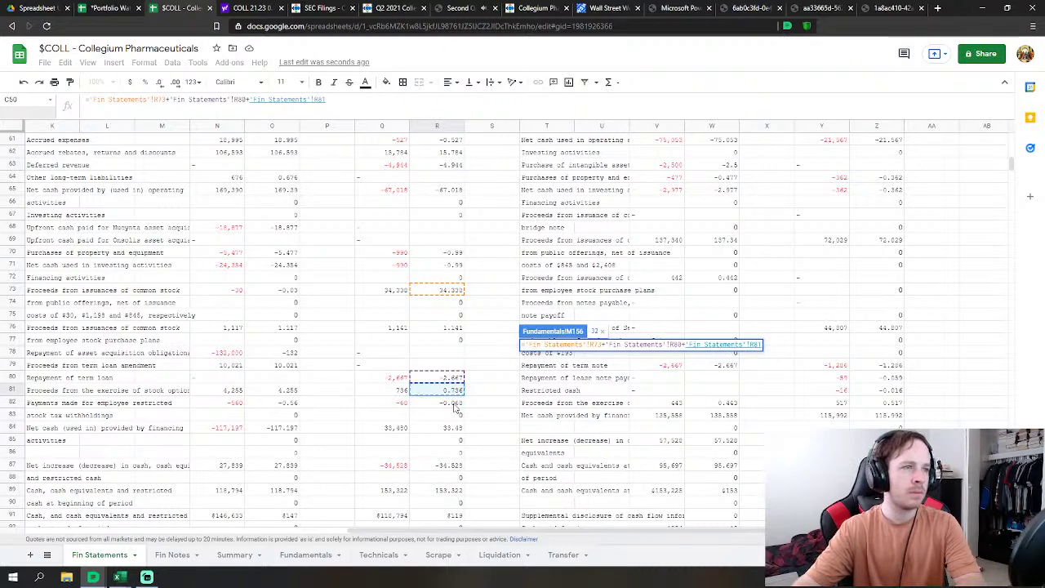
pyautogui.press('Return')
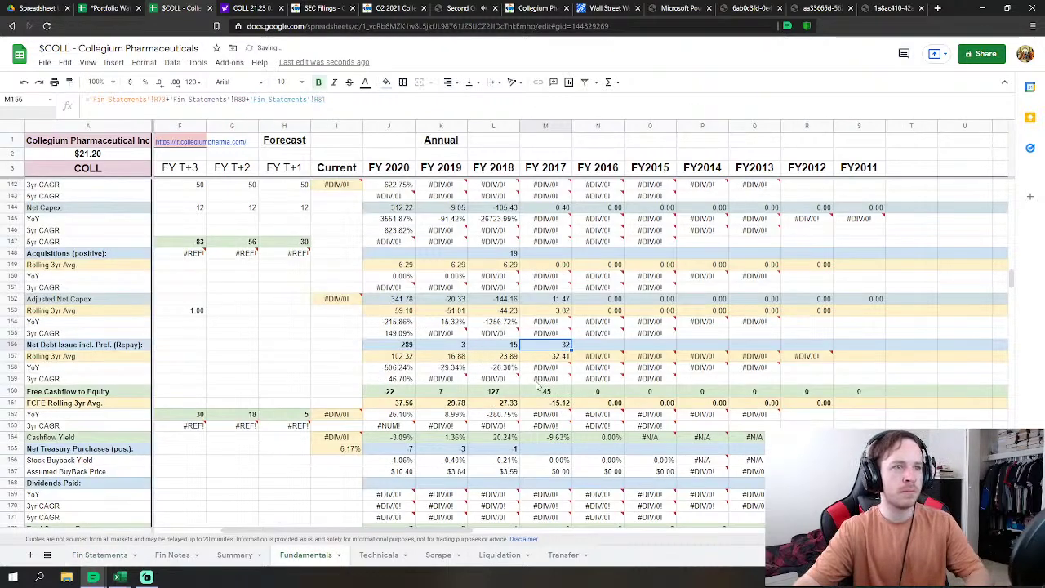
# Step: Set FY 2017 Net Treasury Purchases in M165 to the negative of the 2017 common stock issuance proceeds in Fin Statements R73
pyautogui.click(552, 393)
pyautogui.write('=')
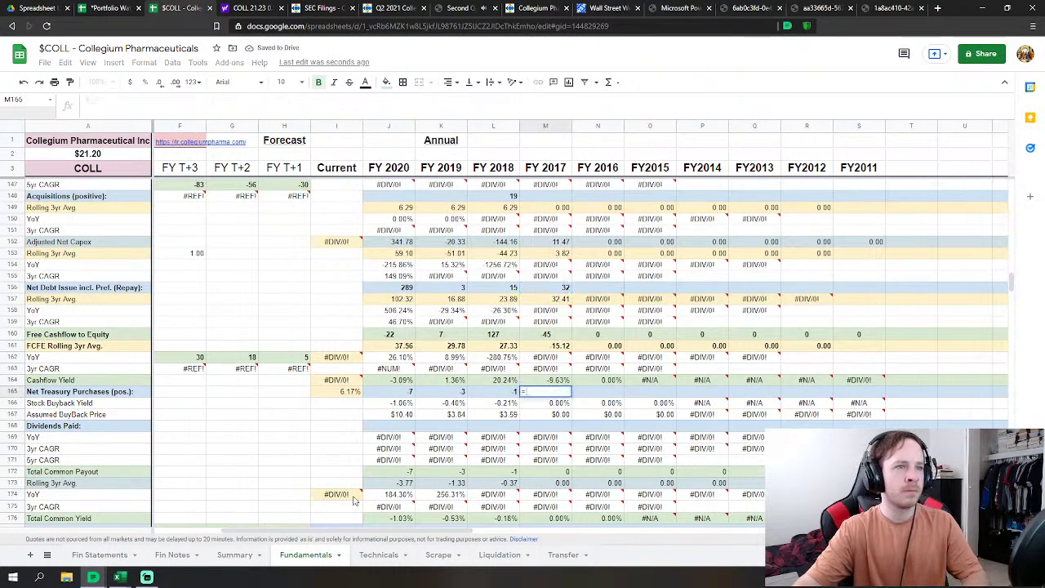
pyautogui.click(102, 555)
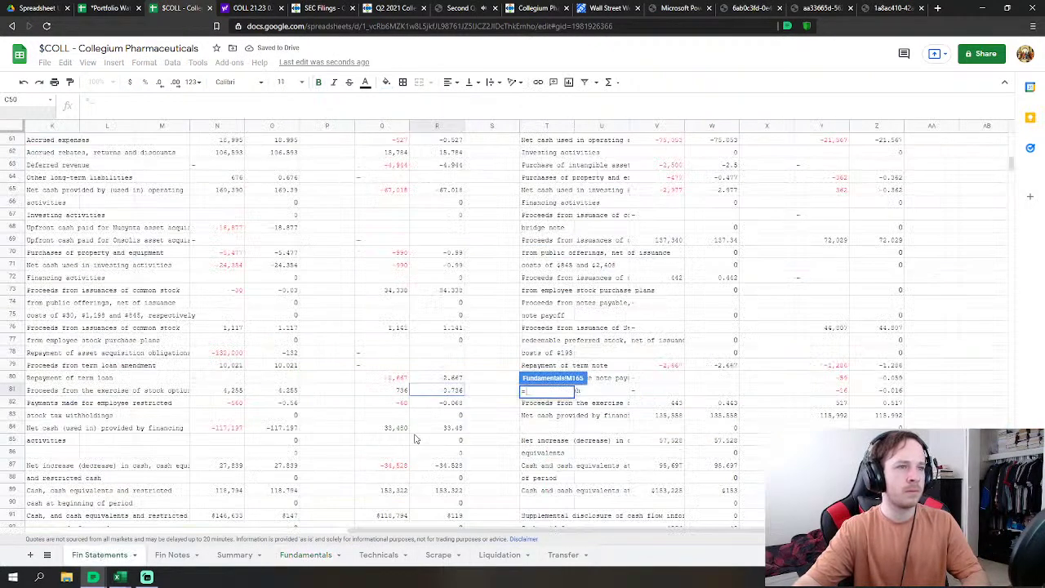
pyautogui.write('-')
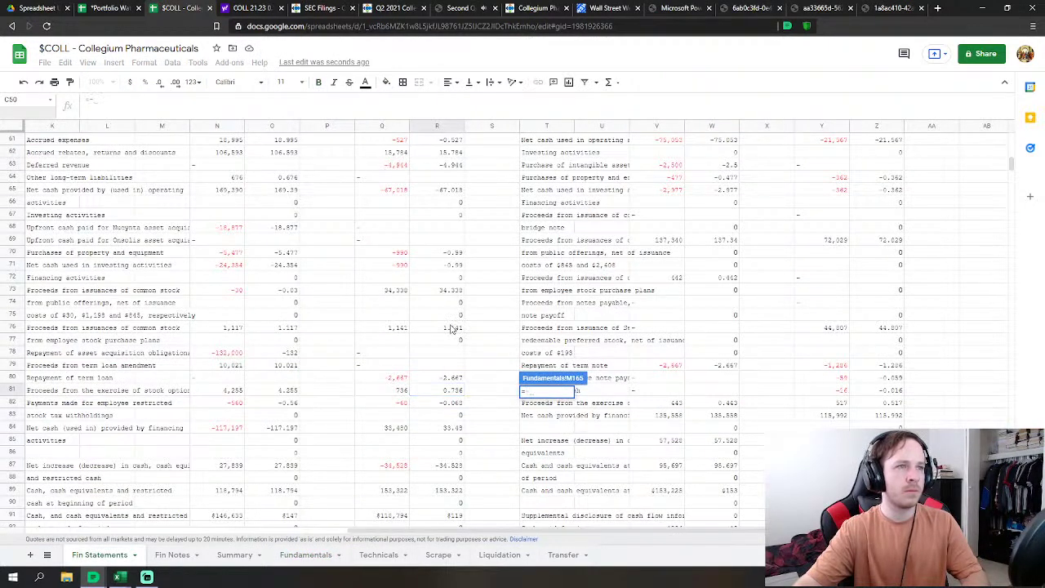
pyautogui.click(448, 330)
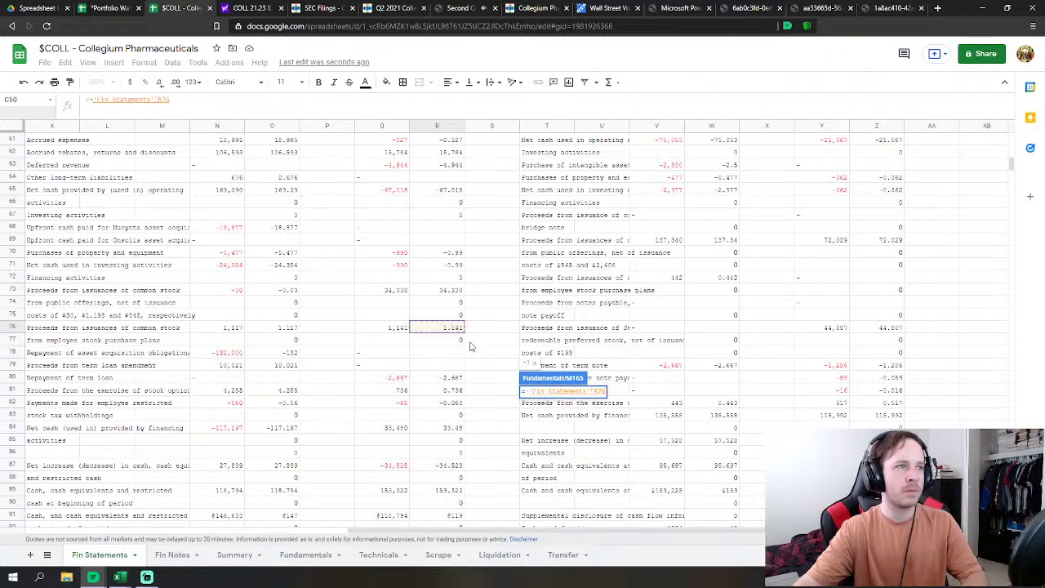
pyautogui.click(451, 291)
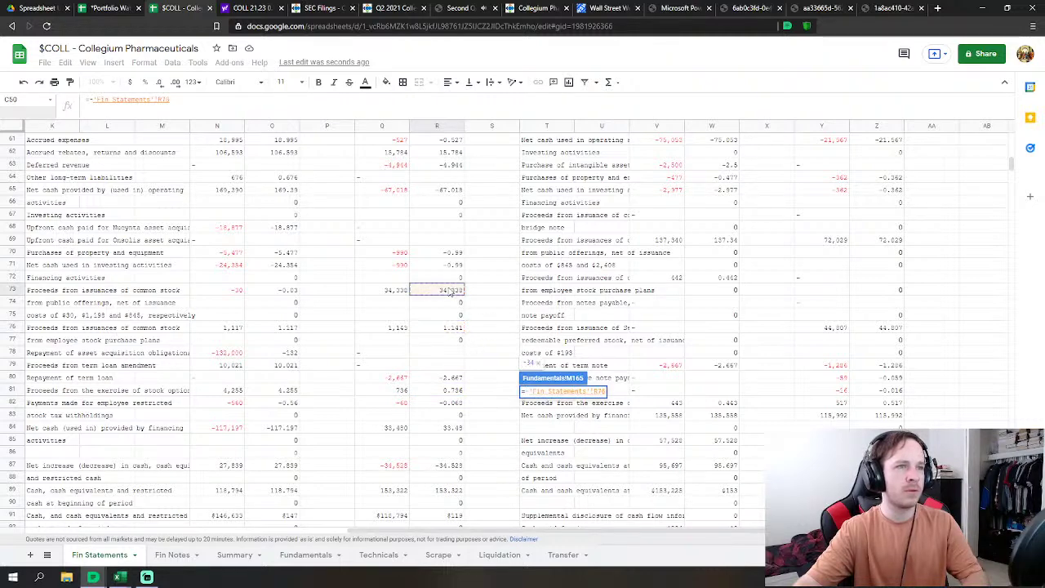
pyautogui.press('Return')
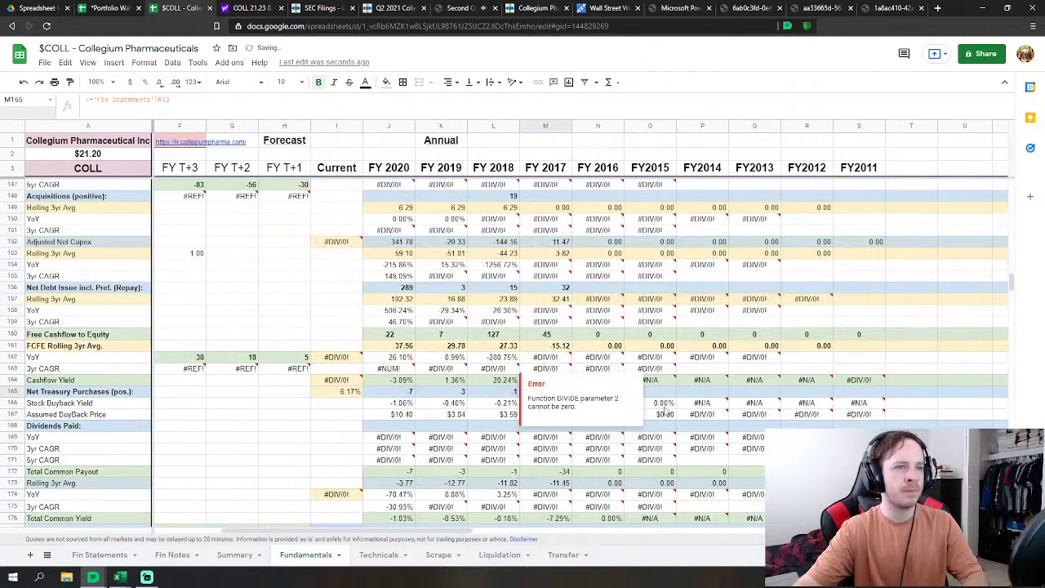
# Step: Link FY 2017 Cash & Equivalents in M226 to the 2017 cash and cash equivalents in Fin Statements R124
pyautogui.click(738, 384)
pyautogui.scroll(-8, 668, 402)
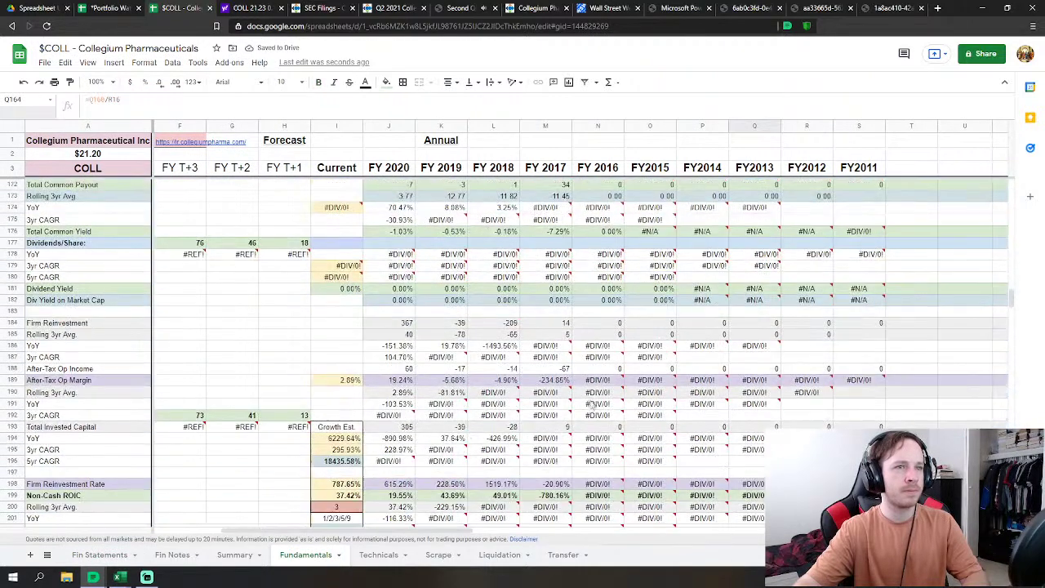
pyautogui.scroll(3, 590, 403)
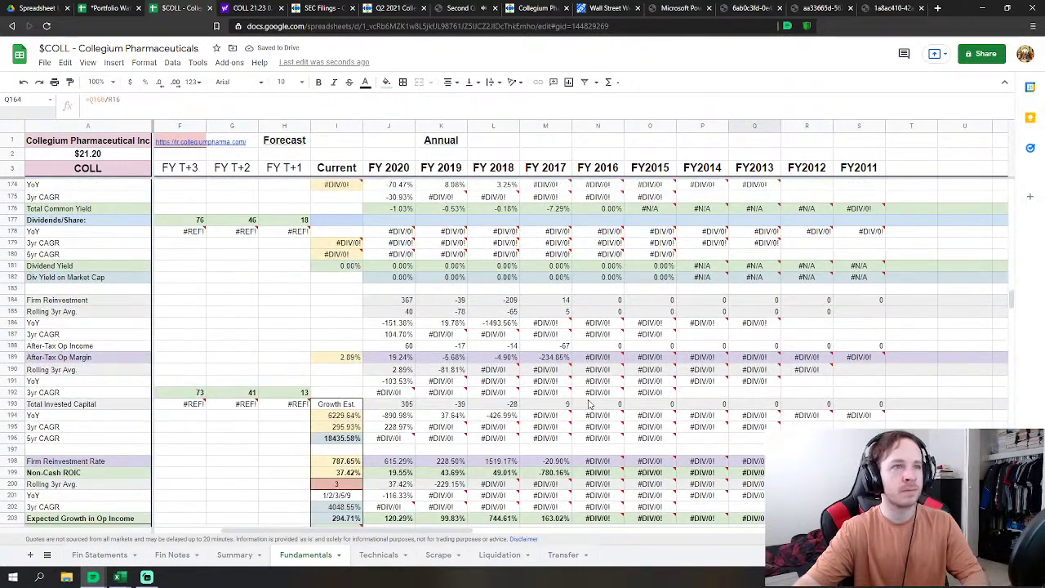
pyautogui.scroll(2, 589, 403)
pyautogui.scroll(-17, 588, 403)
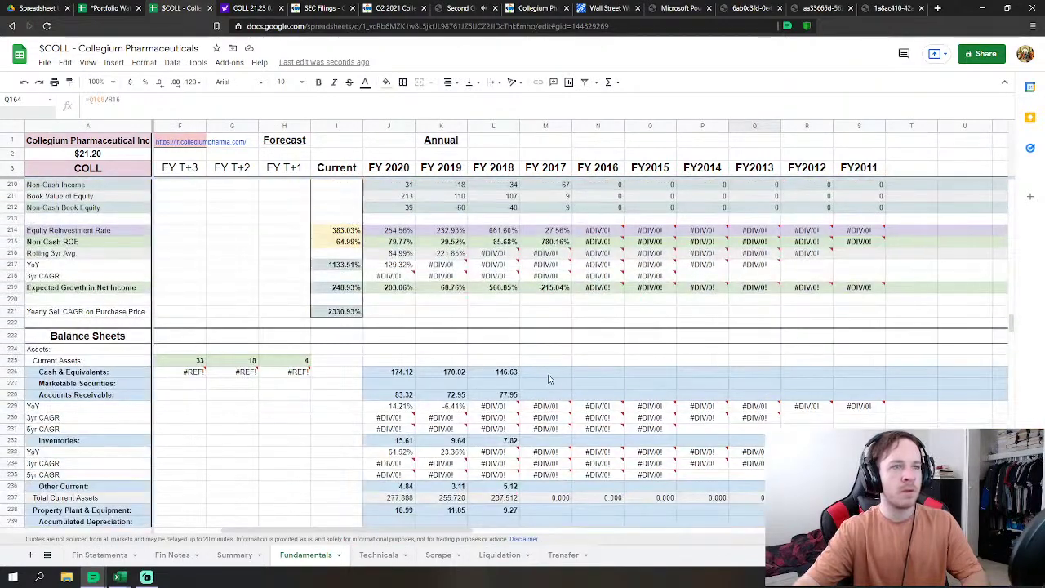
pyautogui.click(545, 372)
pyautogui.scroll(-3, 555, 335)
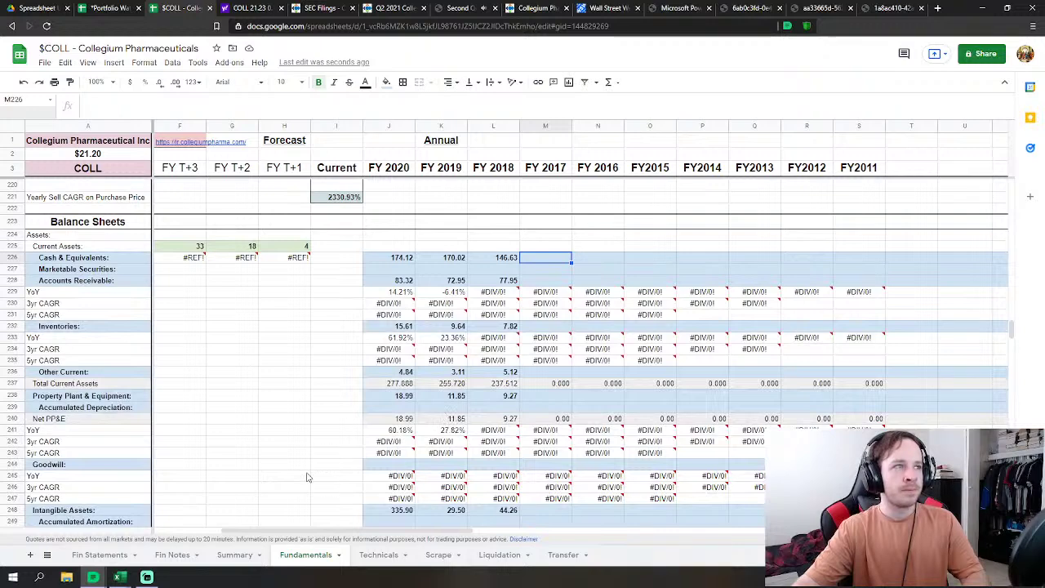
pyautogui.scroll(-1, 303, 477)
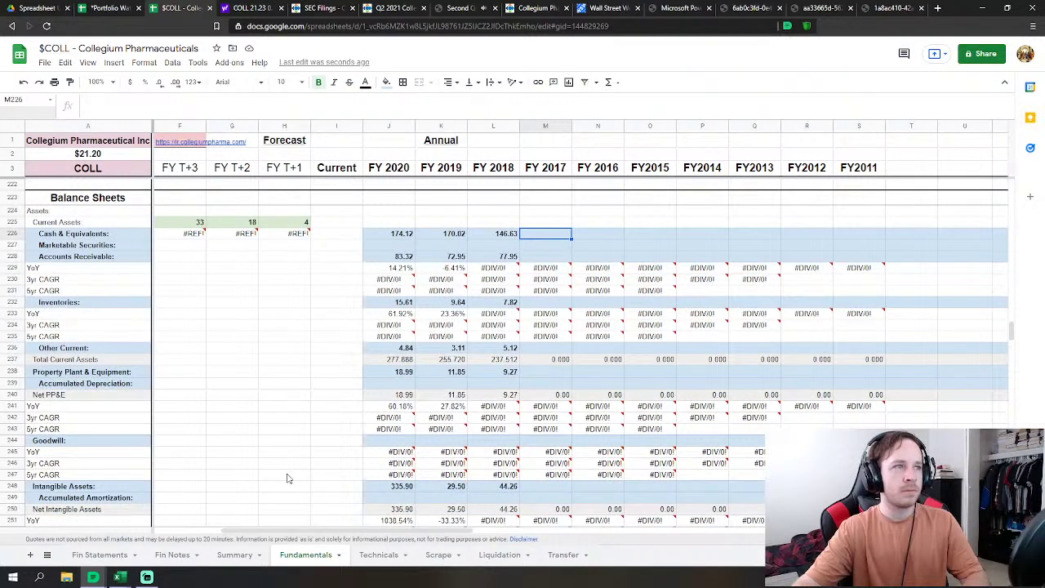
pyautogui.click(119, 558)
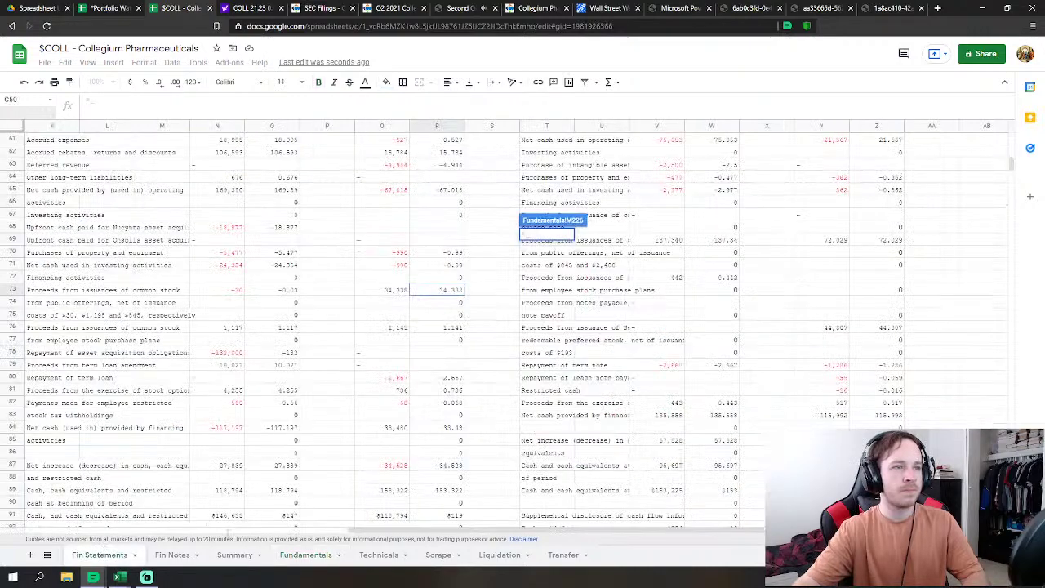
pyautogui.scroll(-5, 312, 475)
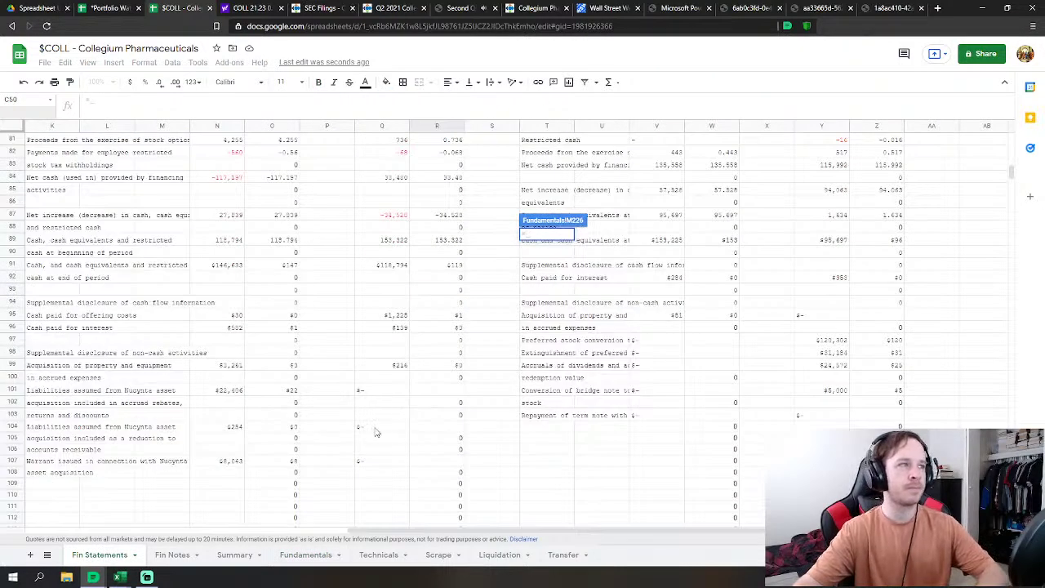
pyautogui.scroll(-3, 379, 408)
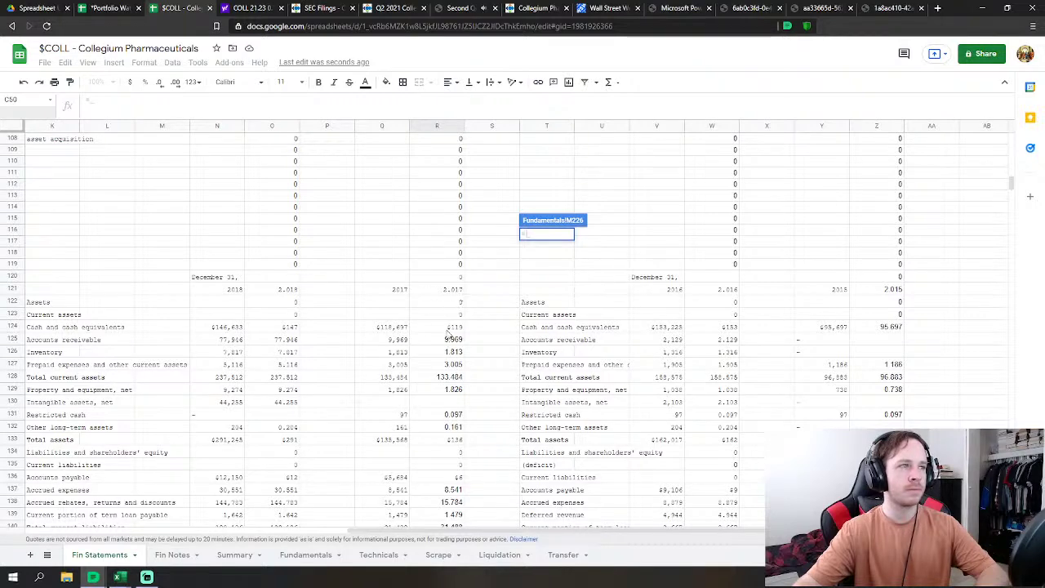
pyautogui.click(457, 328)
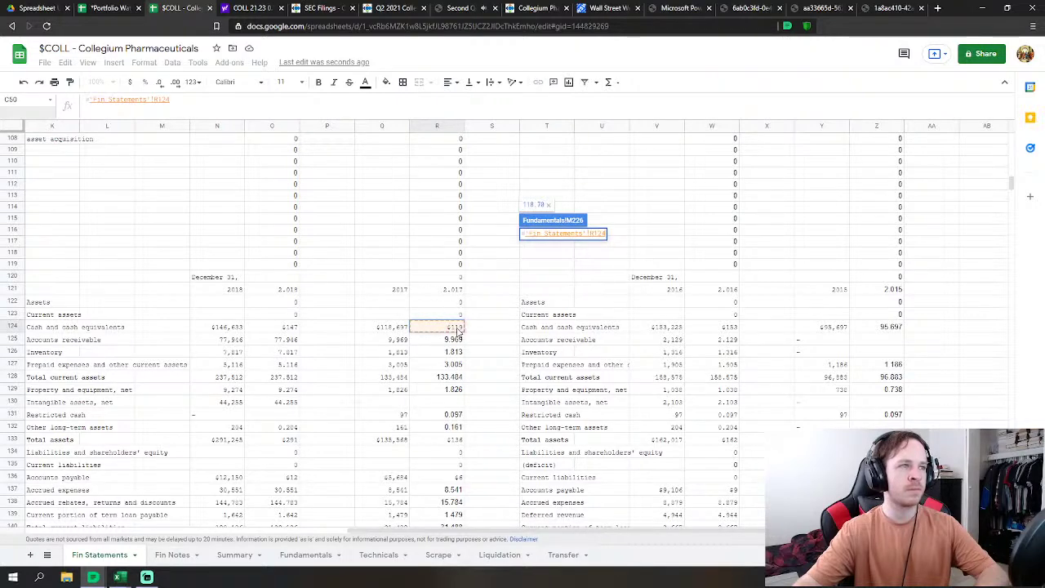
pyautogui.press('Return')
# Step: Link FY 2017 Accounts Receivable in M228 to the 2017 accounts receivable in Fin Statements R125
pyautogui.click(544, 257)
pyautogui.write('=')
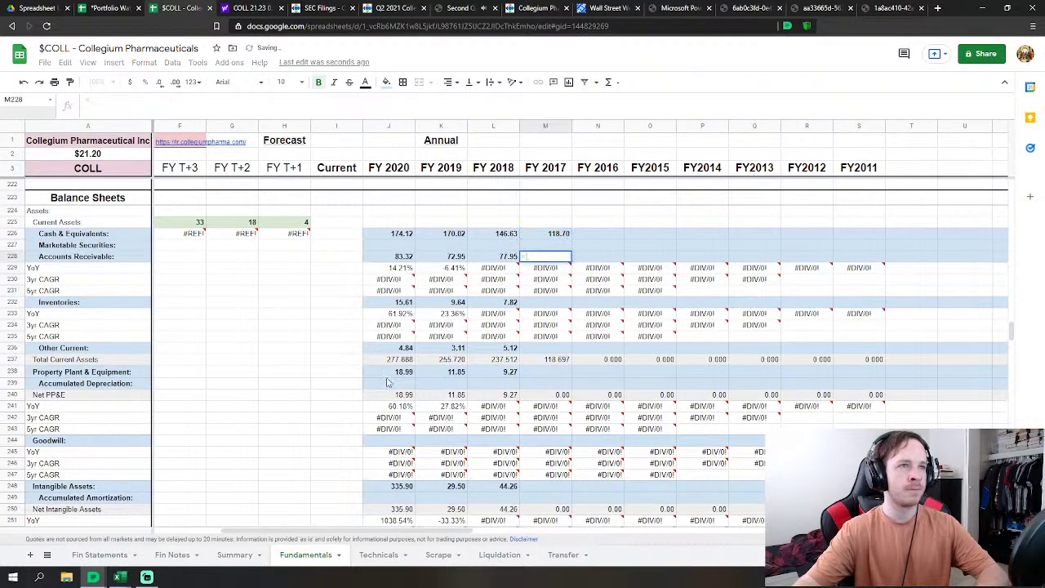
pyautogui.click(98, 555)
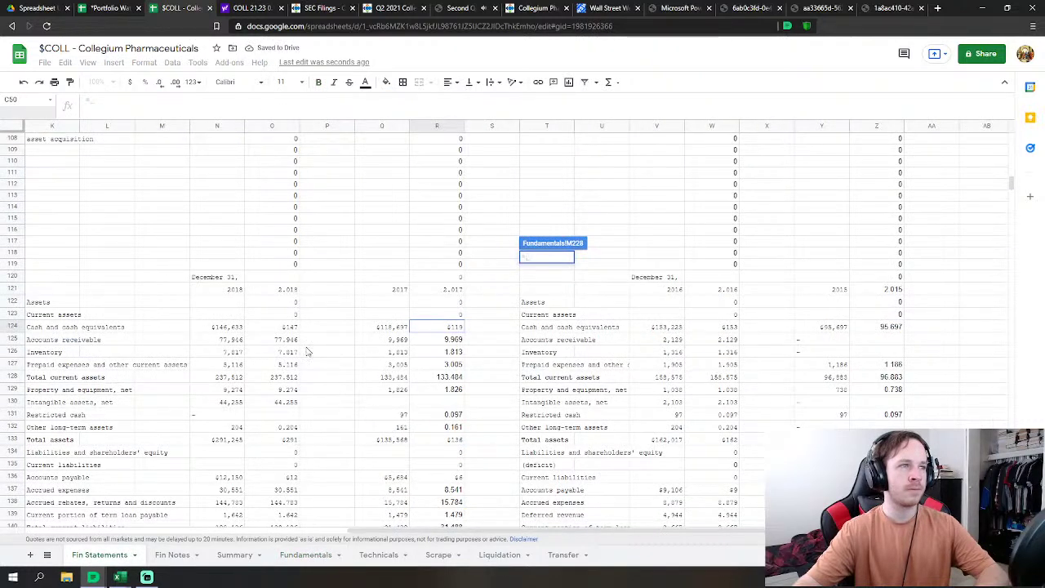
pyautogui.click(443, 340)
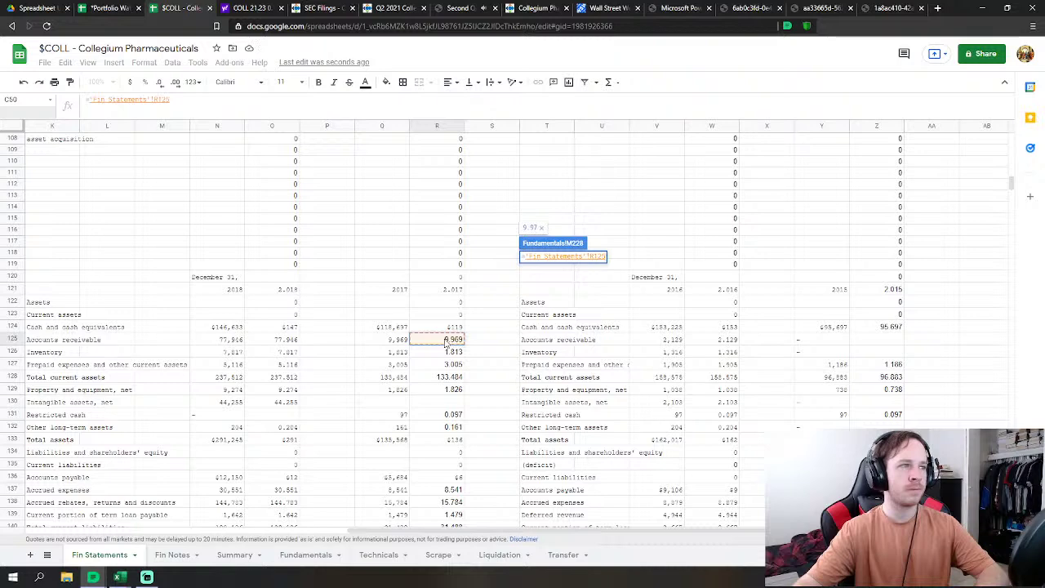
pyautogui.press('Return')
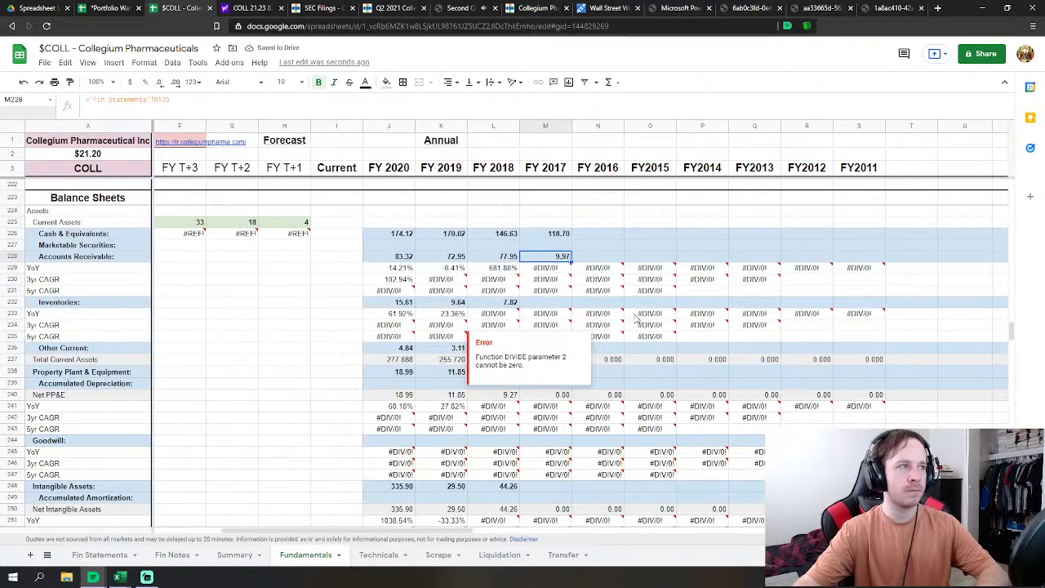
# Step: Link FY 2017 Inventories in M232 to the 2017 inventory in Fin Statements R126
pyautogui.click(562, 304)
pyautogui.write('=')
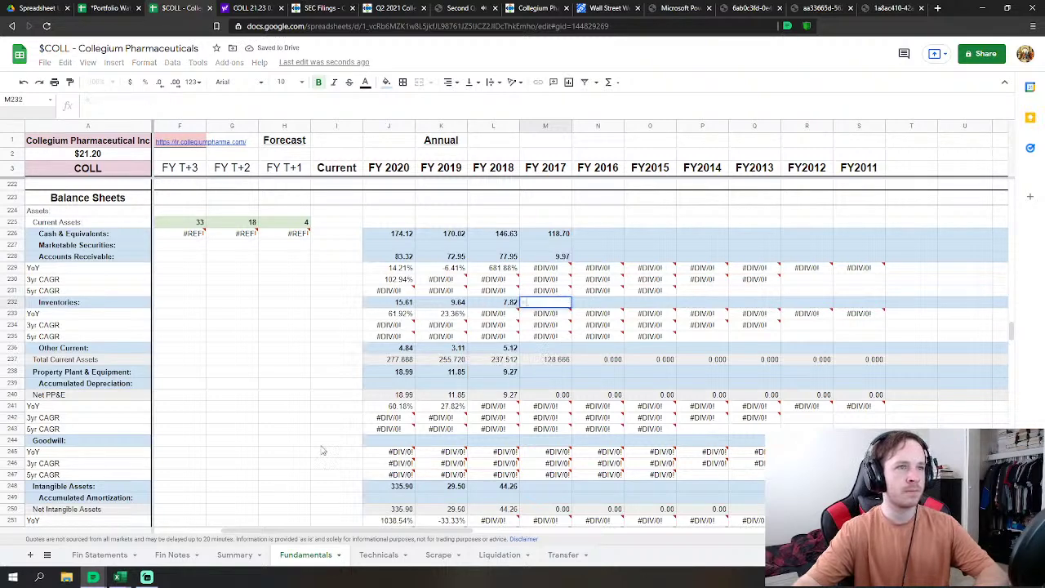
pyautogui.click(100, 554)
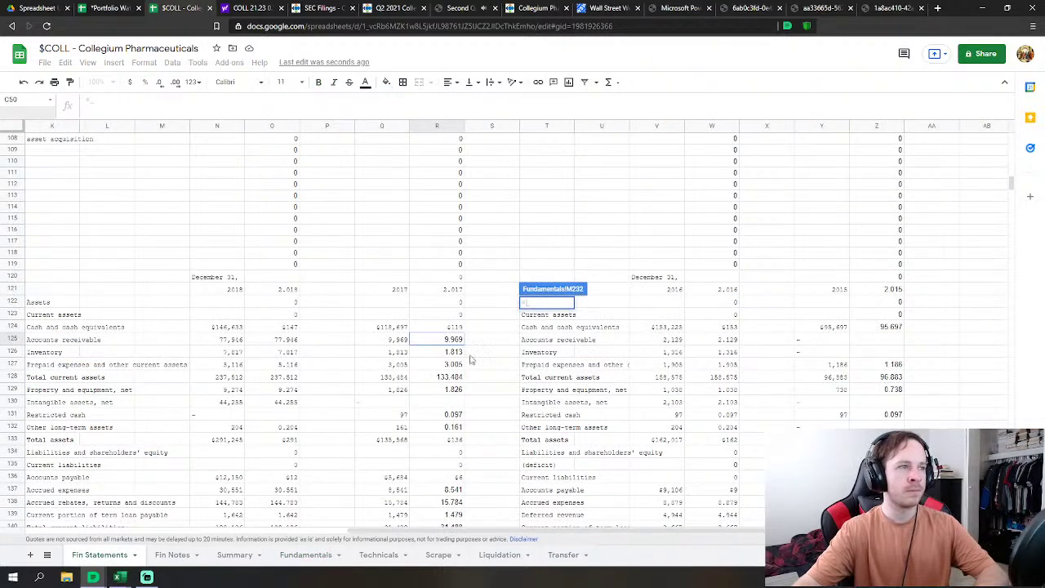
pyautogui.click(441, 352)
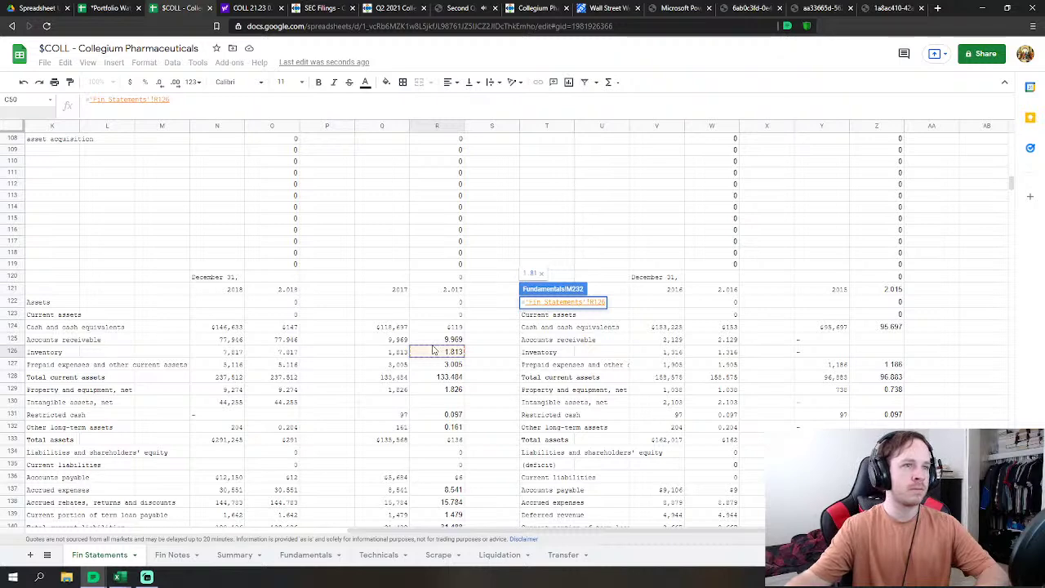
pyautogui.press('Return')
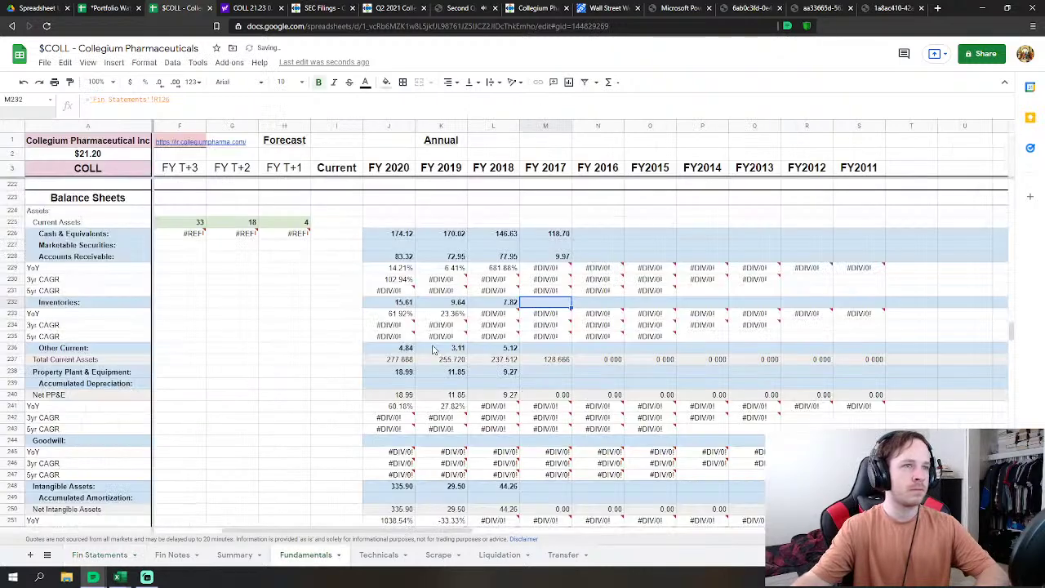
# Step: Link FY 2017 Other Current assets in M236 to the 2017 prepaid expenses and other current assets in Fin Statements R127
pyautogui.click(532, 348)
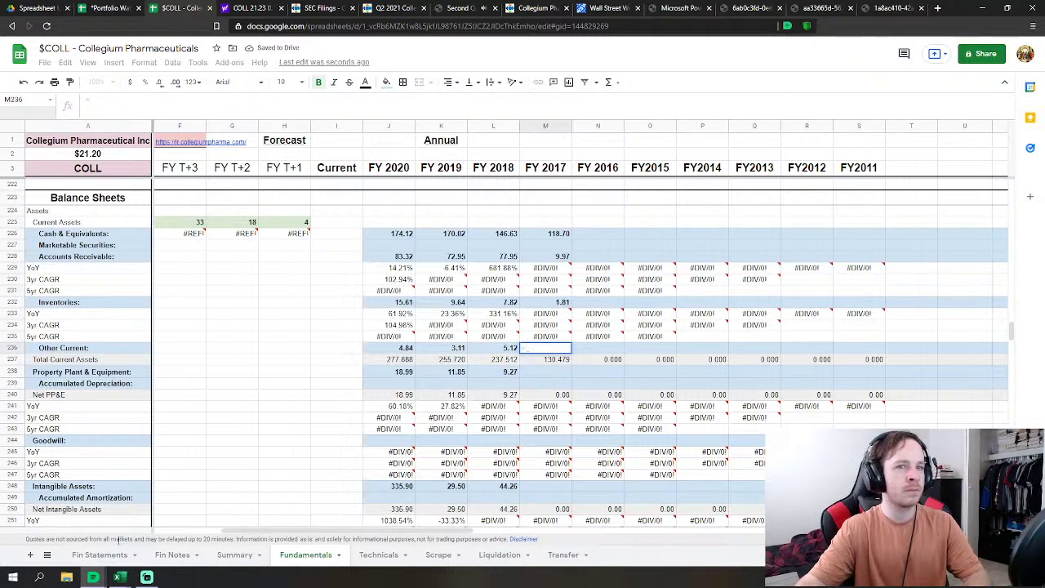
pyautogui.click(98, 555)
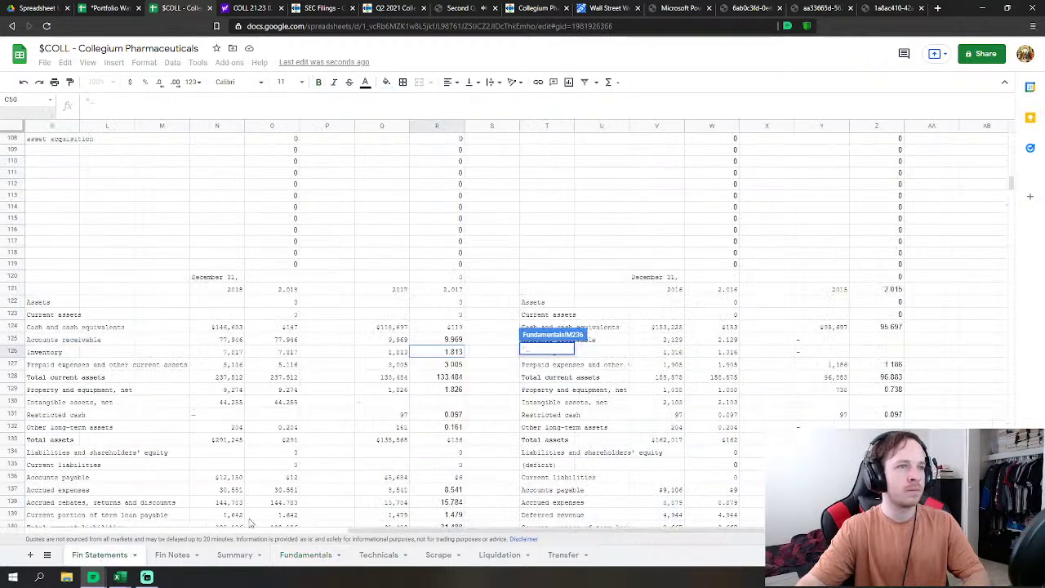
pyautogui.click(453, 365)
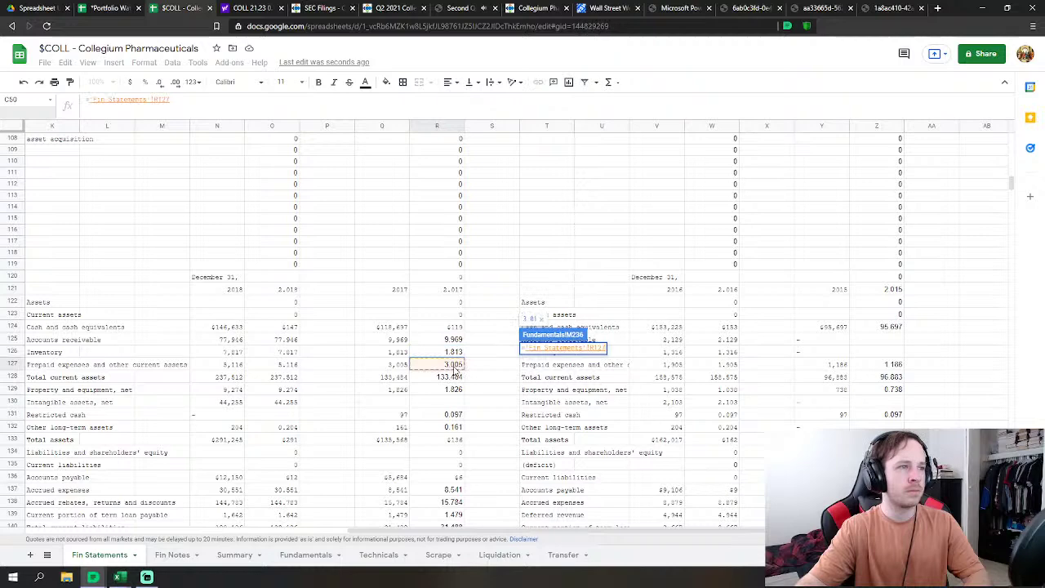
pyautogui.press('Return')
# Step: Link FY 2017 Property Plant & Equipment in M238 to the 2017 net property and equipment in Fin Statements R129
pyautogui.click(531, 374)
pyautogui.write('=')
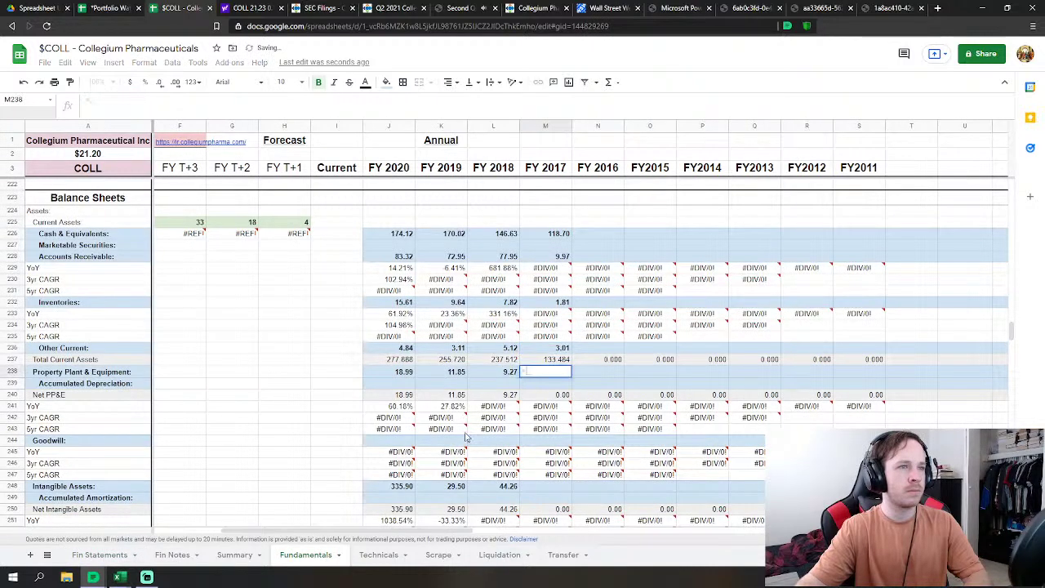
pyautogui.click(98, 554)
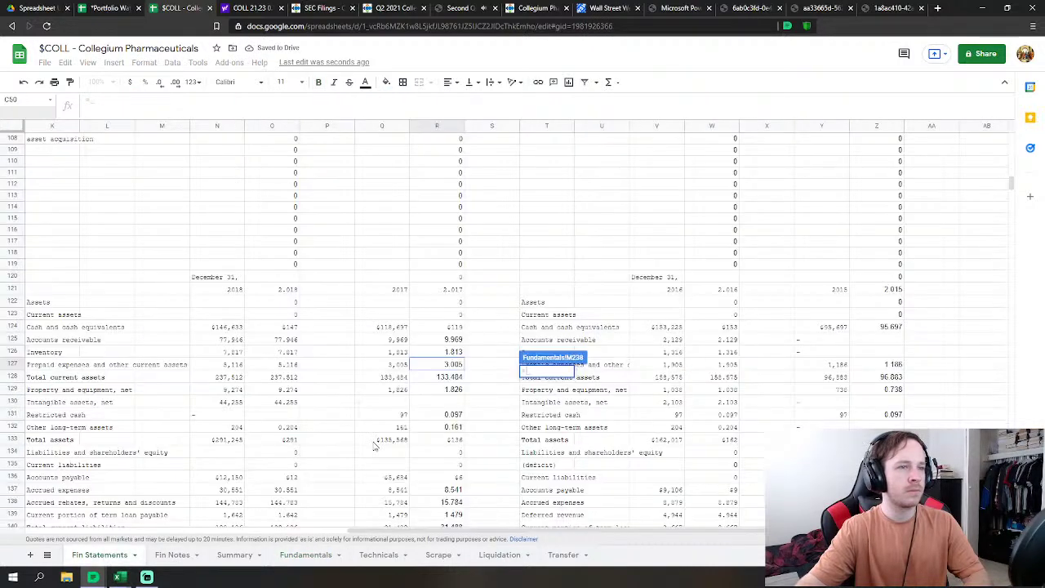
pyautogui.click(450, 390)
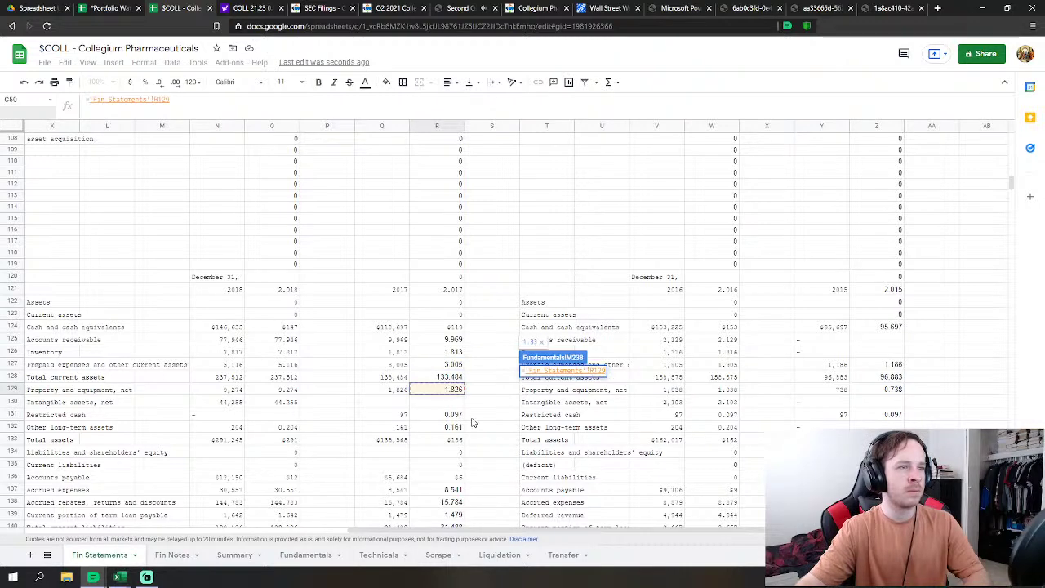
pyautogui.press('Return')
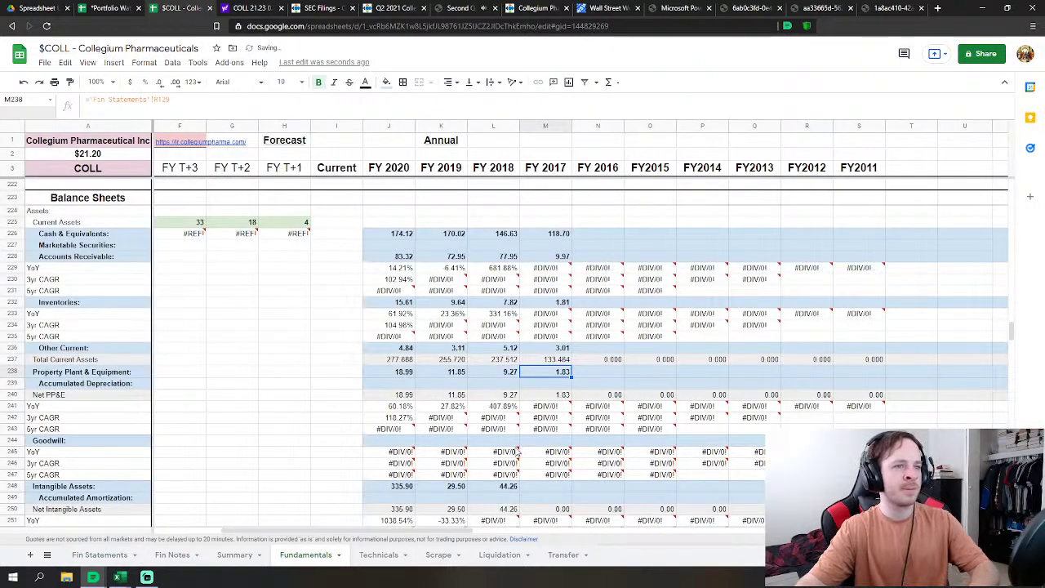
# Step: Set FY 2017 Other Assets in M254 to restricted cash plus other long-term assets, Fin Statements R131 and R132
pyautogui.scroll(-1, 586, 441)
pyautogui.scroll(-1, 587, 441)
pyautogui.click(544, 495)
pyautogui.write('=')
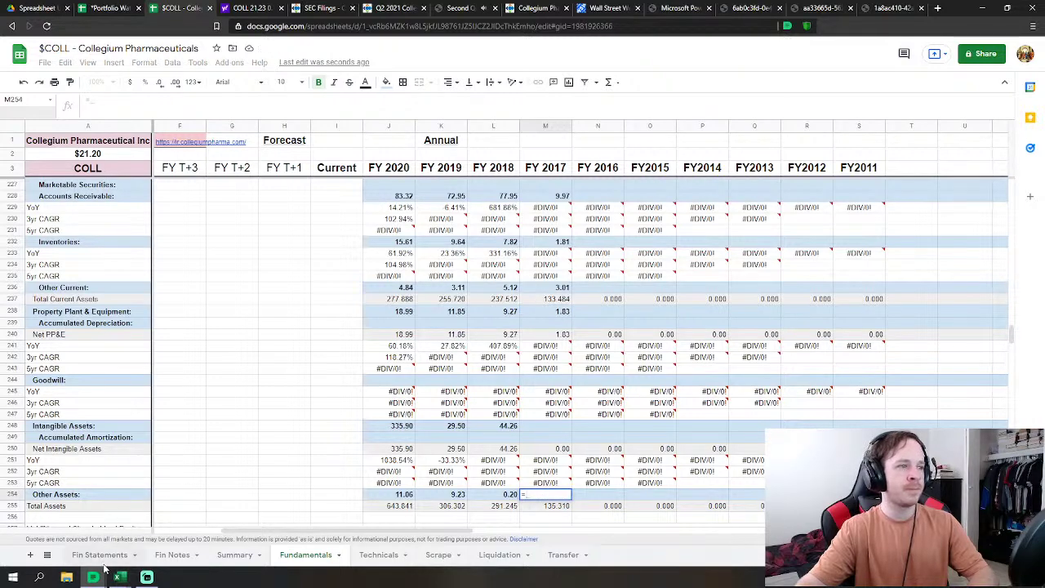
pyautogui.click(100, 554)
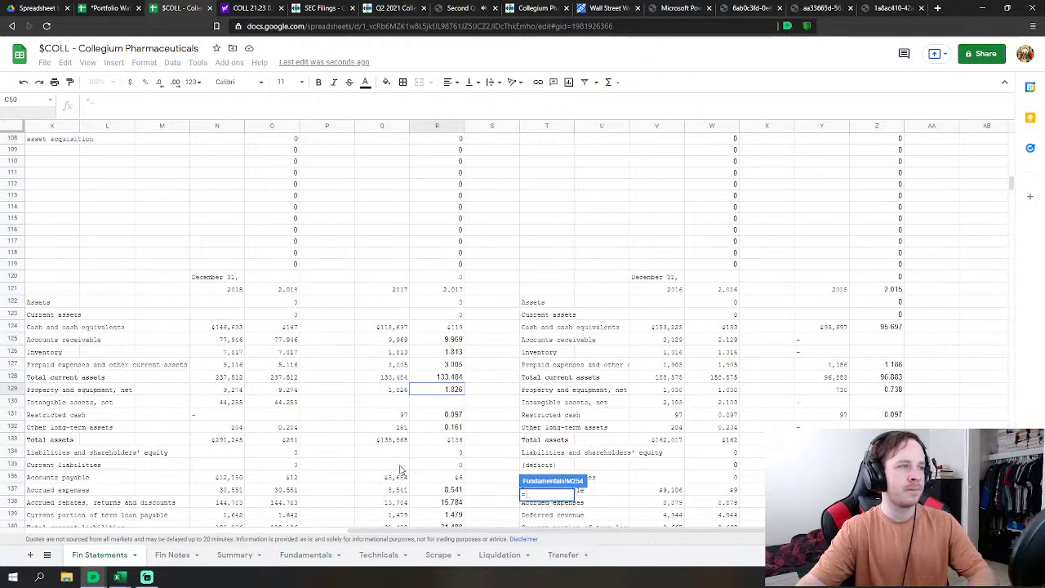
pyautogui.click(455, 415)
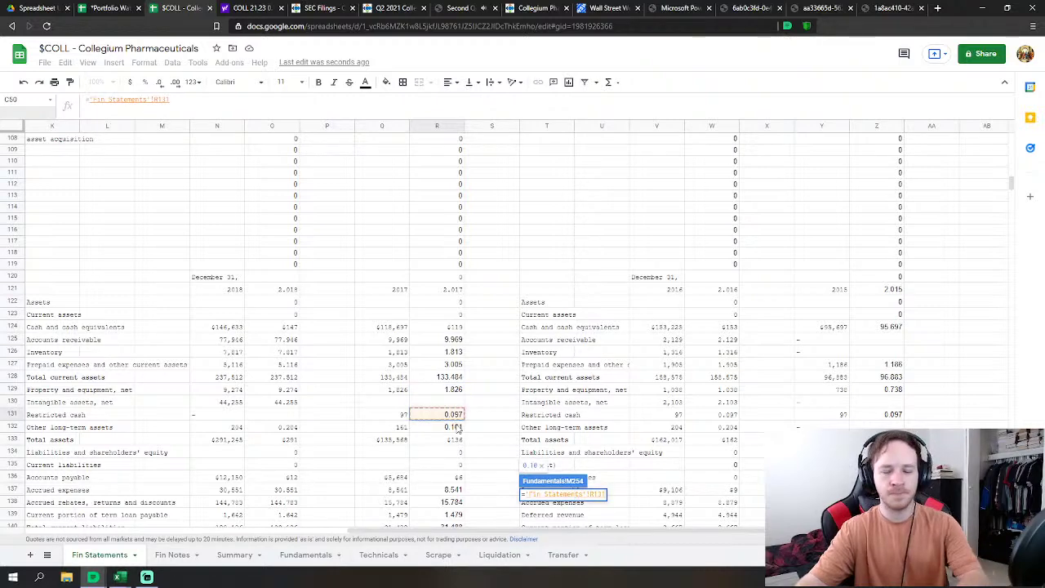
pyautogui.write('+')
pyautogui.click(456, 427)
pyautogui.press('Return')
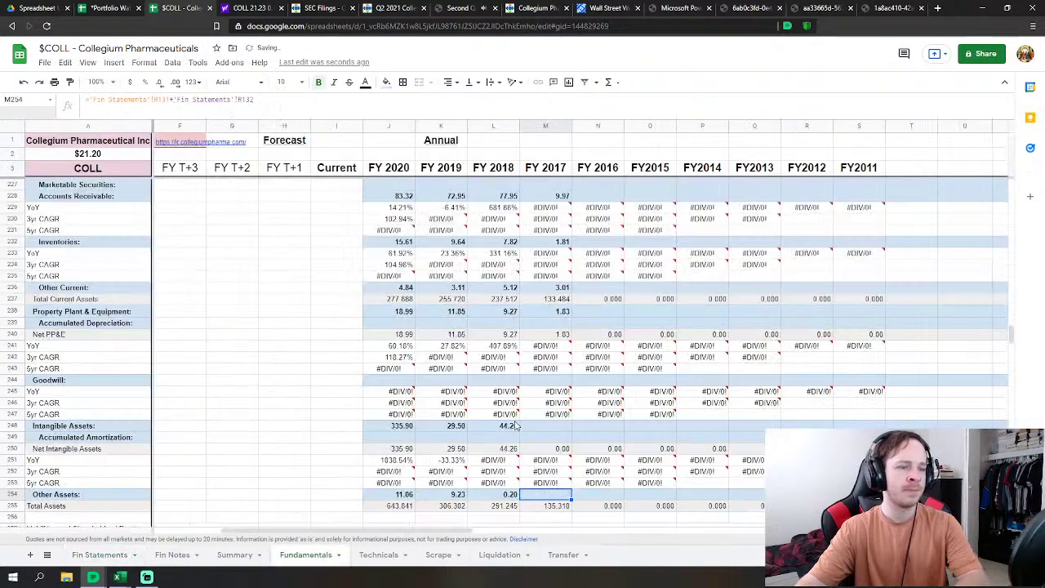
# Step: Link FY 2017 Current Debt in M259 to the 2017 current portion of term loan payable in Fin Statements R139
pyautogui.scroll(-5, 638, 364)
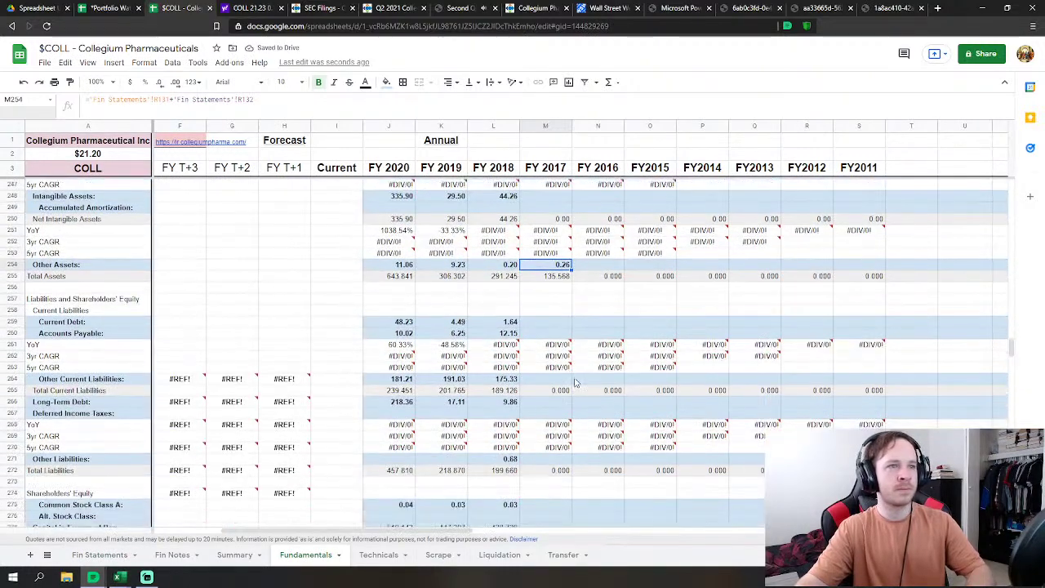
pyautogui.click(561, 323)
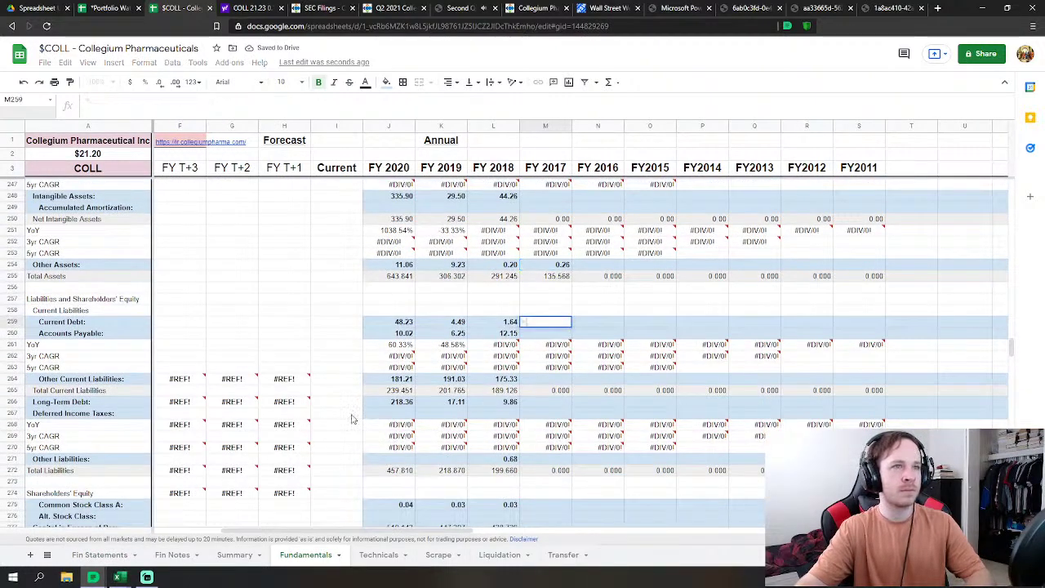
pyautogui.click(82, 560)
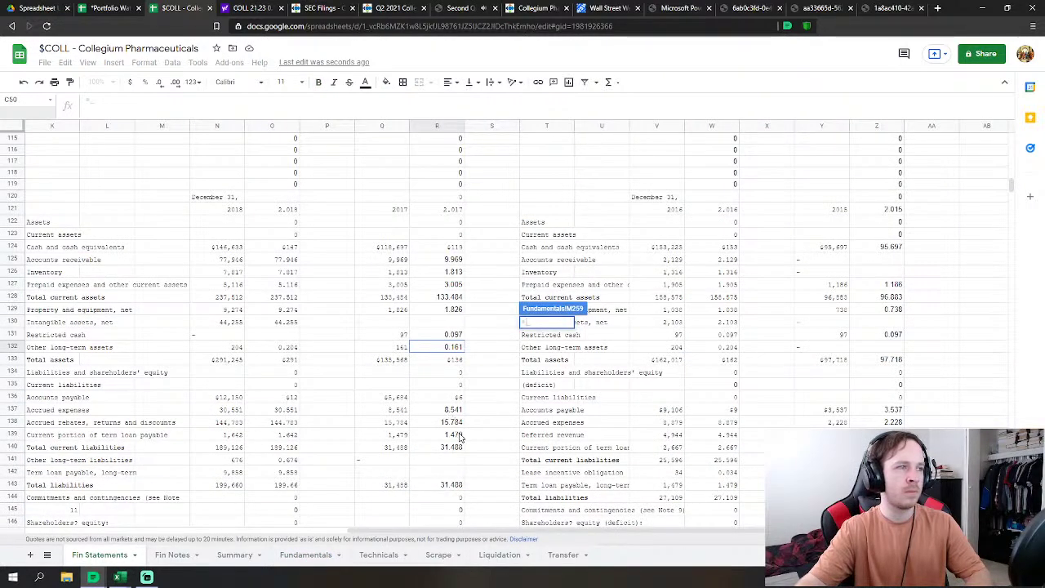
pyautogui.click(459, 436)
pyautogui.press('Return')
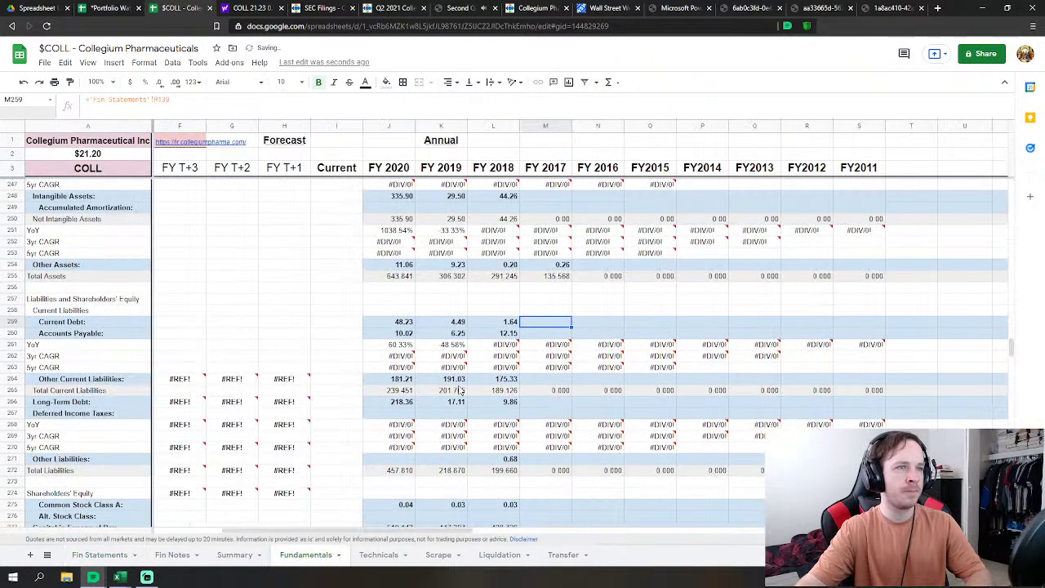
# Step: Link FY 2017 Accounts Payable in M260 to the 2017 accounts payable in Fin Statements R136
pyautogui.click(550, 336)
pyautogui.write('=')
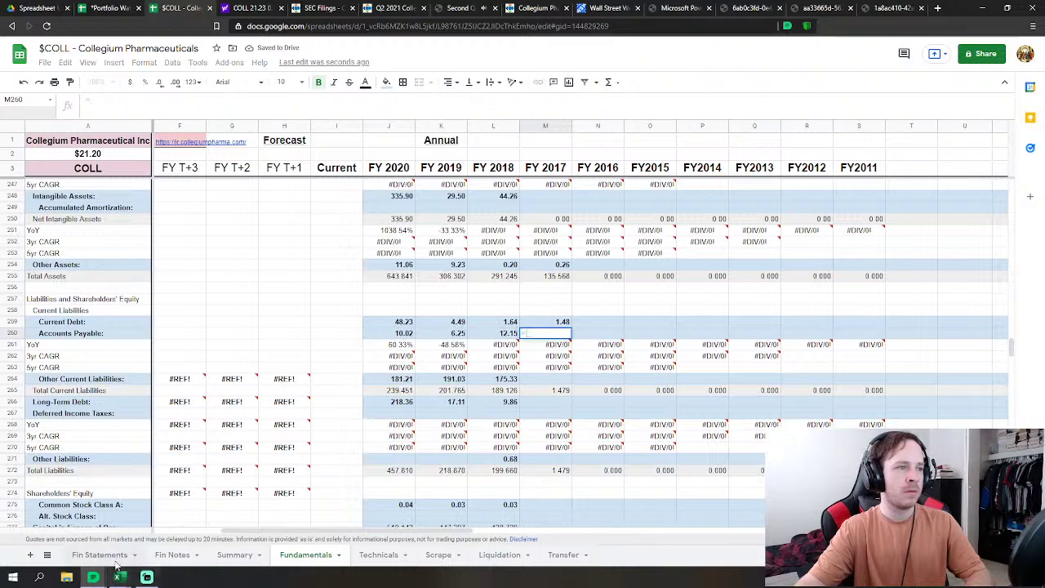
pyautogui.click(100, 555)
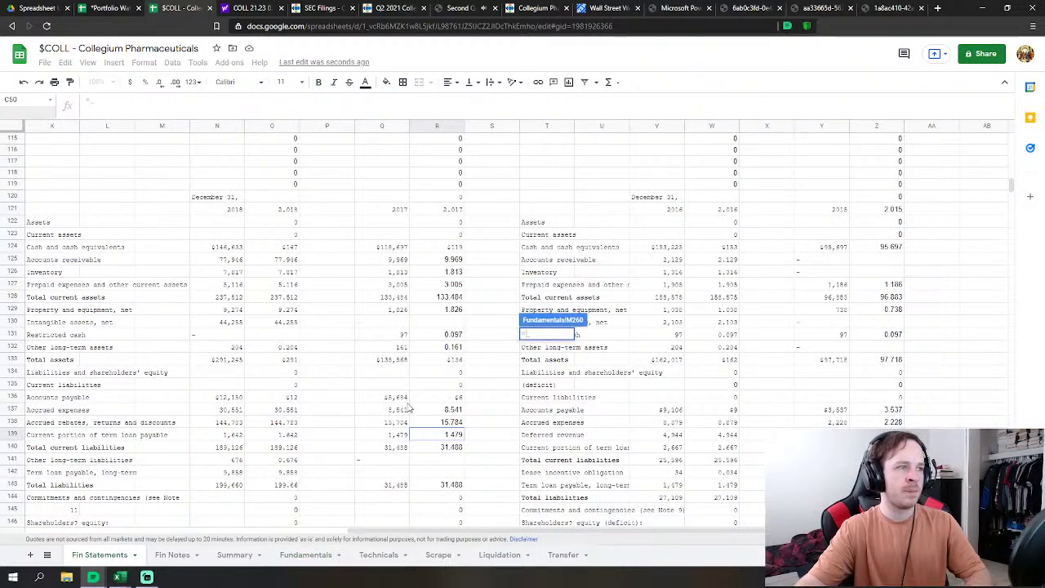
pyautogui.click(450, 400)
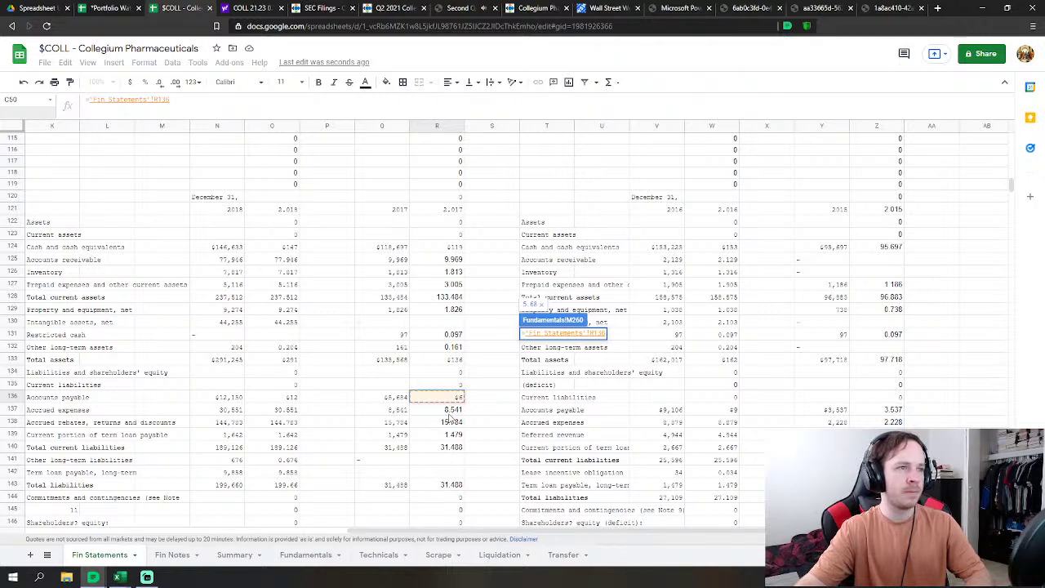
pyautogui.press('Return')
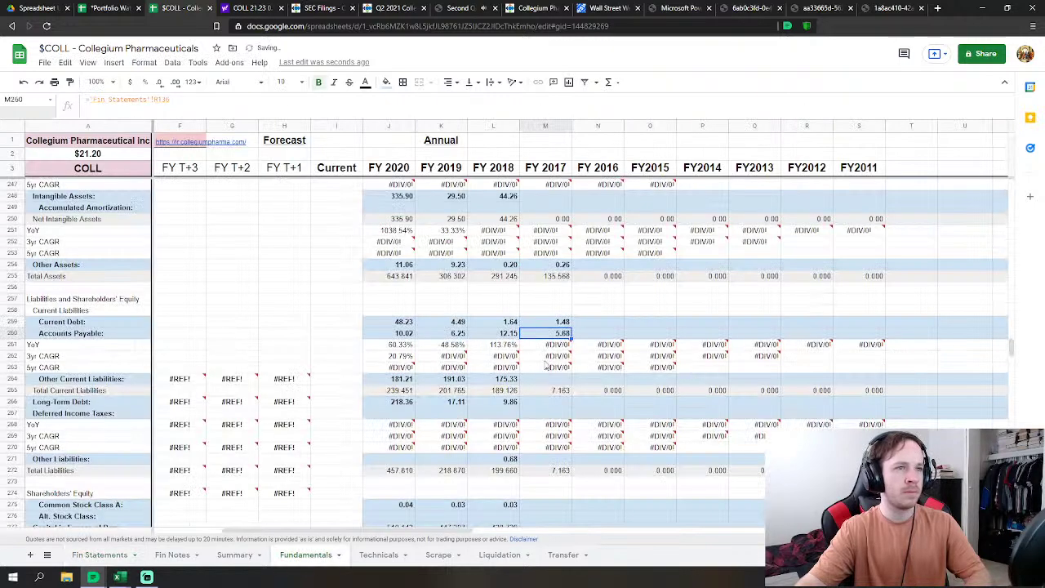
# Step: Set FY 2017 Other Current Liabilities in M264 to accrued expenses plus accrued rebates, returns and discounts, Fin Statements R137 and R138
pyautogui.click(100, 554)
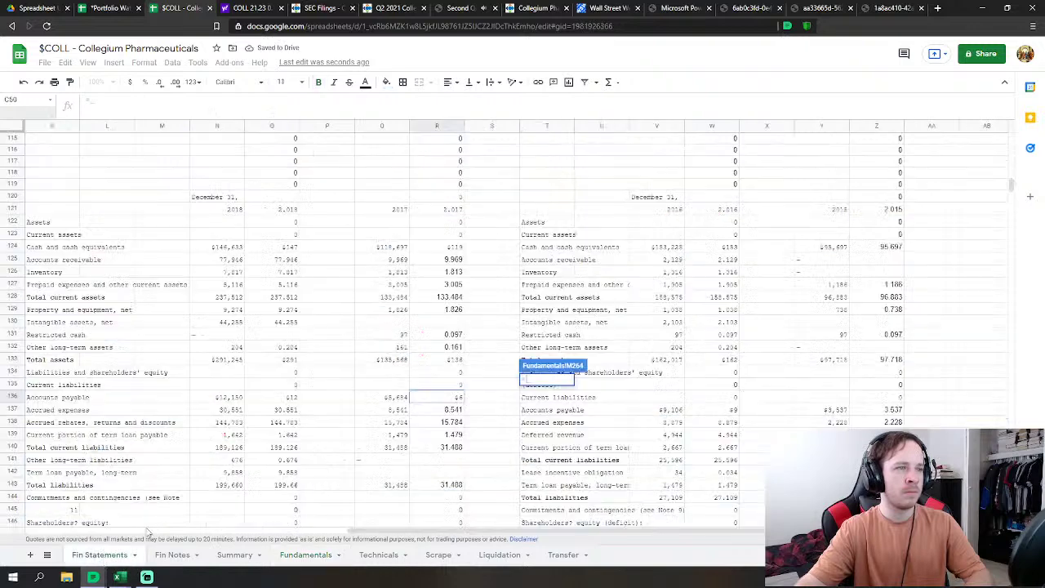
pyautogui.write('=')
pyautogui.click(453, 410)
pyautogui.write('+')
pyautogui.click(451, 422)
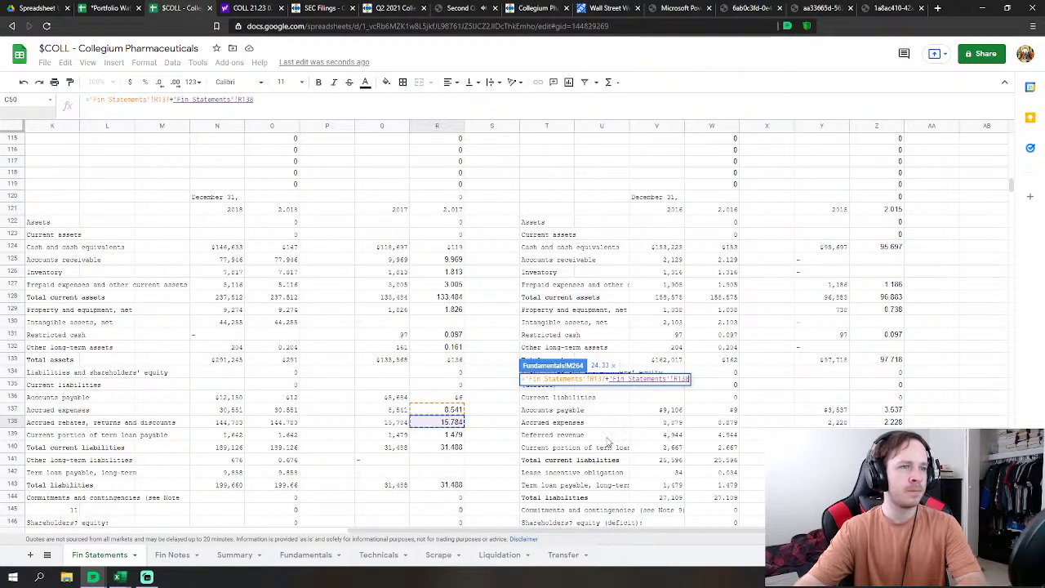
pyautogui.press('Return')
# Step: Link FY 2017 Common Stock Class A in M275 to the 2017 common stock in Fin Statements R151
pyautogui.scroll(-3, 675, 382)
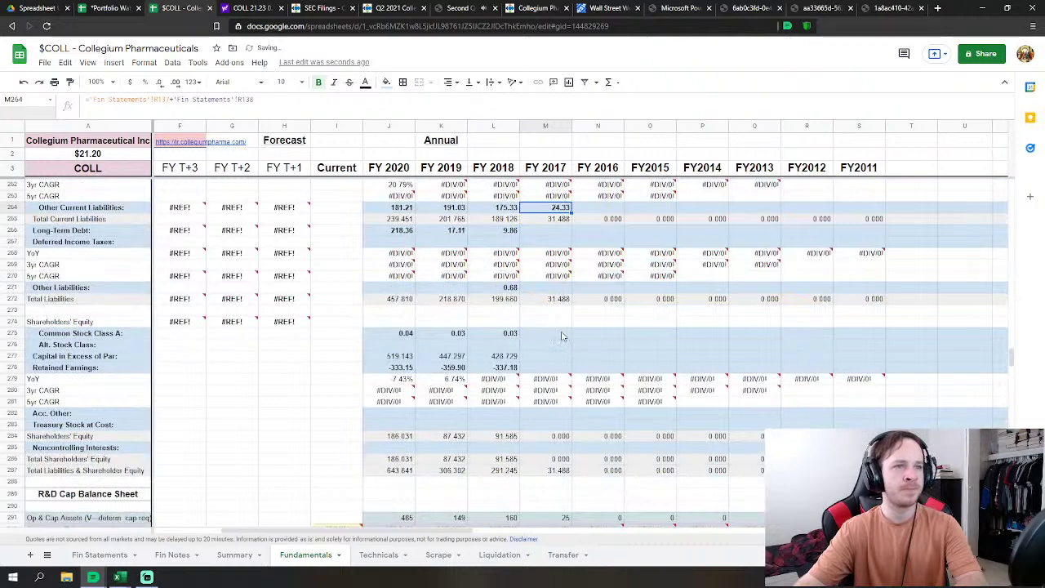
pyautogui.click(562, 333)
pyautogui.write('=')
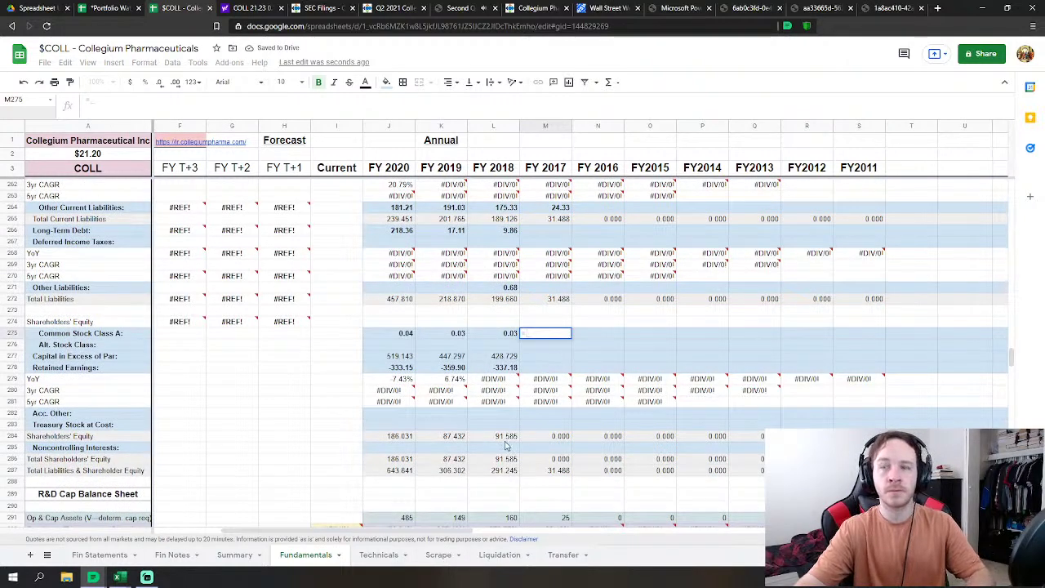
pyautogui.click(100, 555)
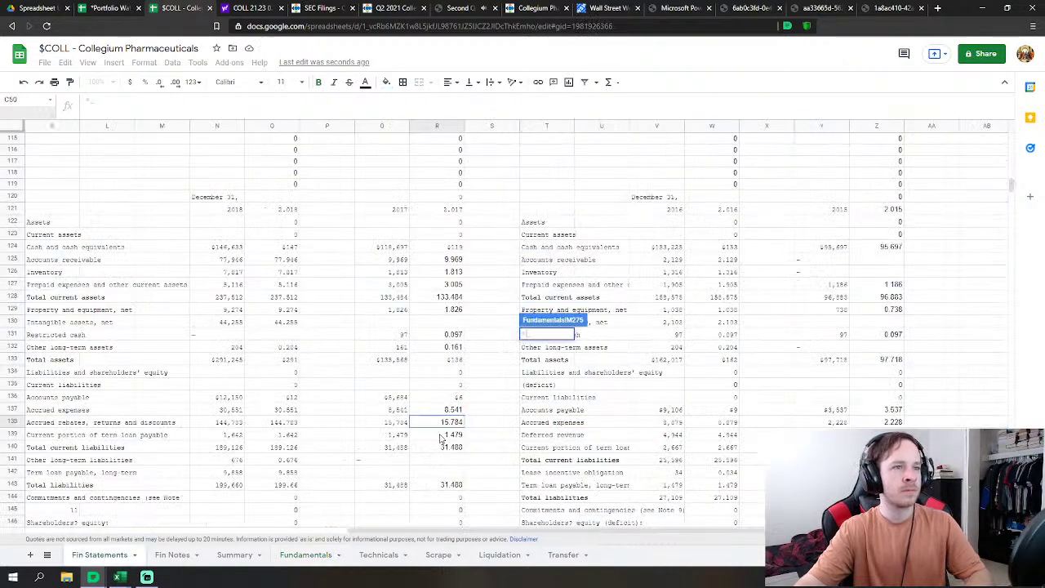
pyautogui.scroll(-1, 549, 420)
pyautogui.scroll(-3, 449, 458)
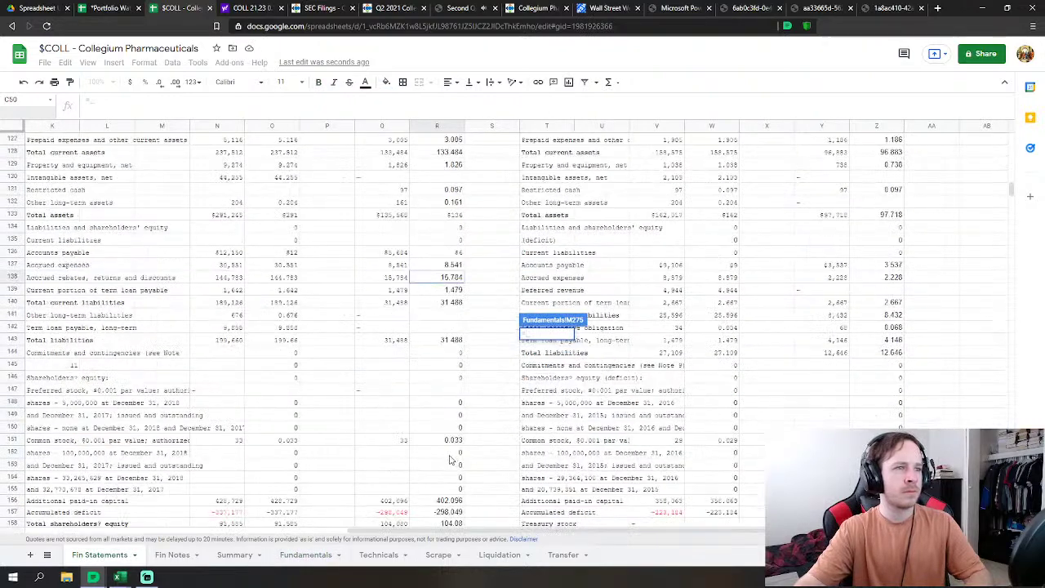
pyautogui.click(455, 443)
pyautogui.press('Return')
# Step: Link FY 2017 Capital in Excess of Par in M277 to the 2017 additional paid-in capital in Fin Statements R156
pyautogui.click(559, 358)
pyautogui.write('=')
pyautogui.click(123, 555)
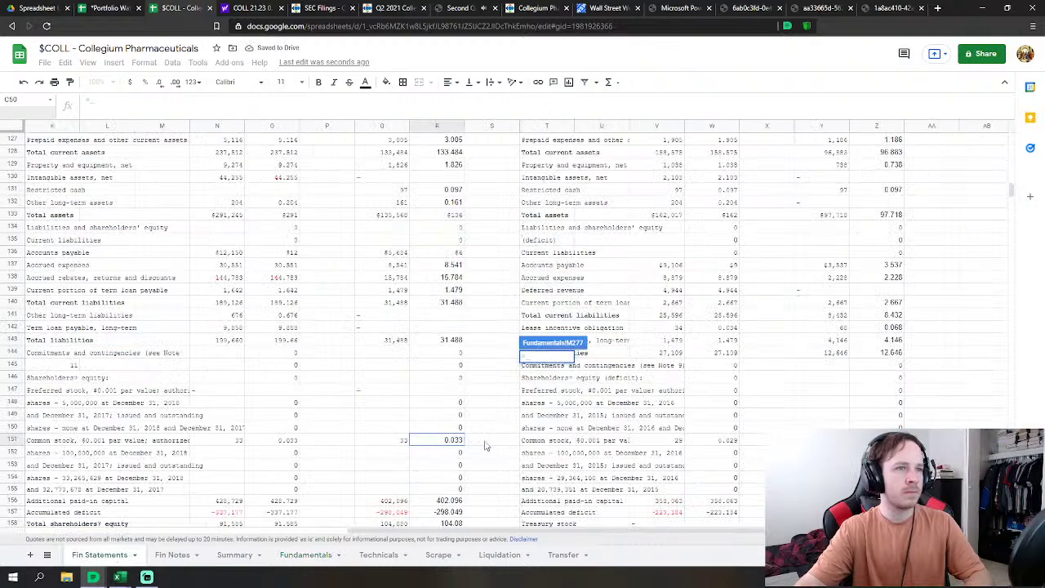
pyautogui.click(435, 500)
pyautogui.press('Return')
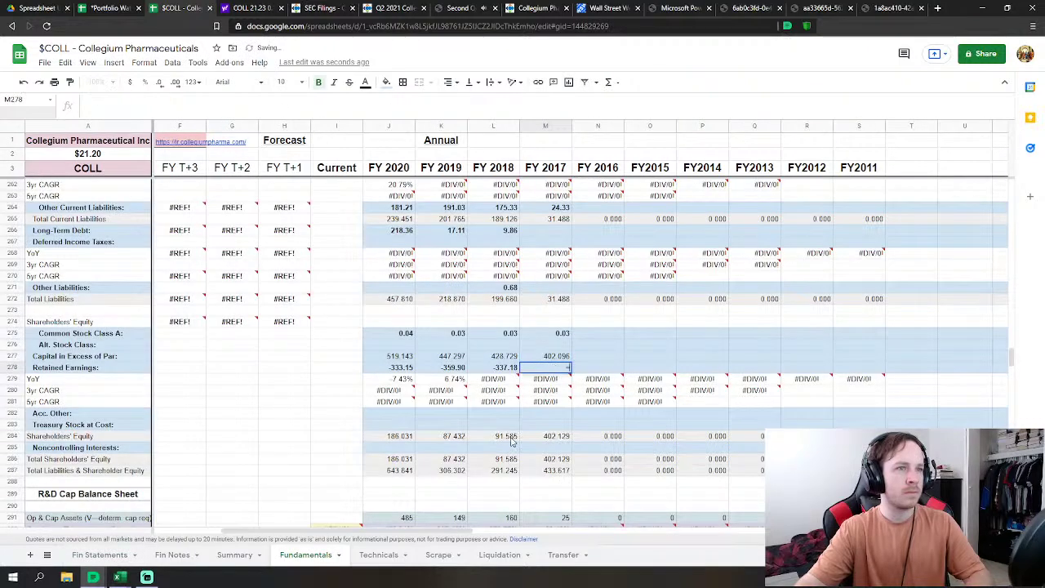
# Step: Link FY 2017 Retained Earnings in M278 to the 2017 accumulated deficit in Fin Statements R157
pyautogui.write('=')
pyautogui.click(99, 555)
pyautogui.click(426, 512)
pyautogui.press('Return')
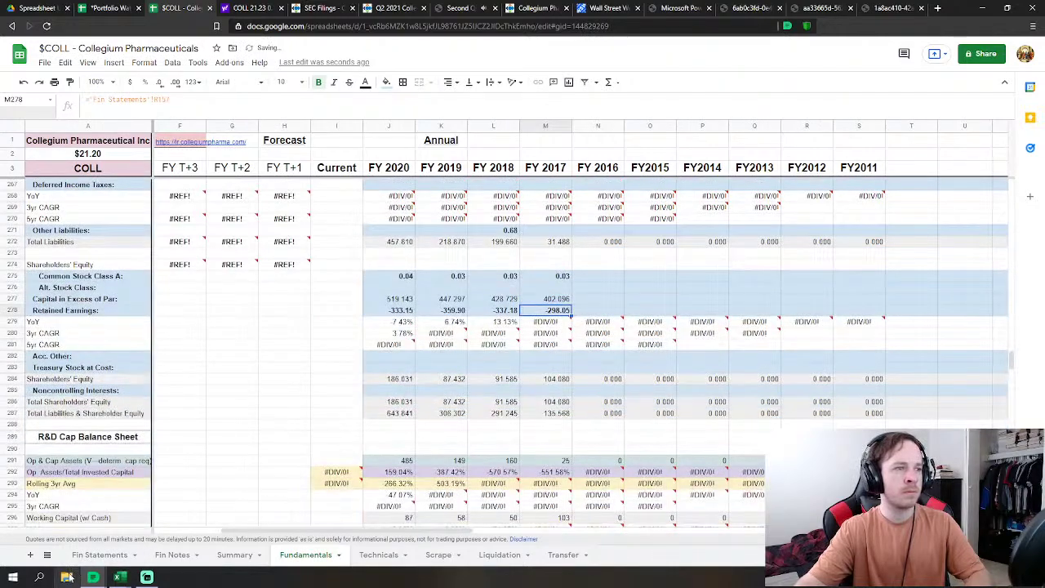
# Step: Link FY 2016 Revenues in N32 to the 2016 net product revenues in Fin Statements W7
pyautogui.moveTo(1012, 360); pyautogui.dragTo(1013, 207)
pyautogui.click(610, 307)
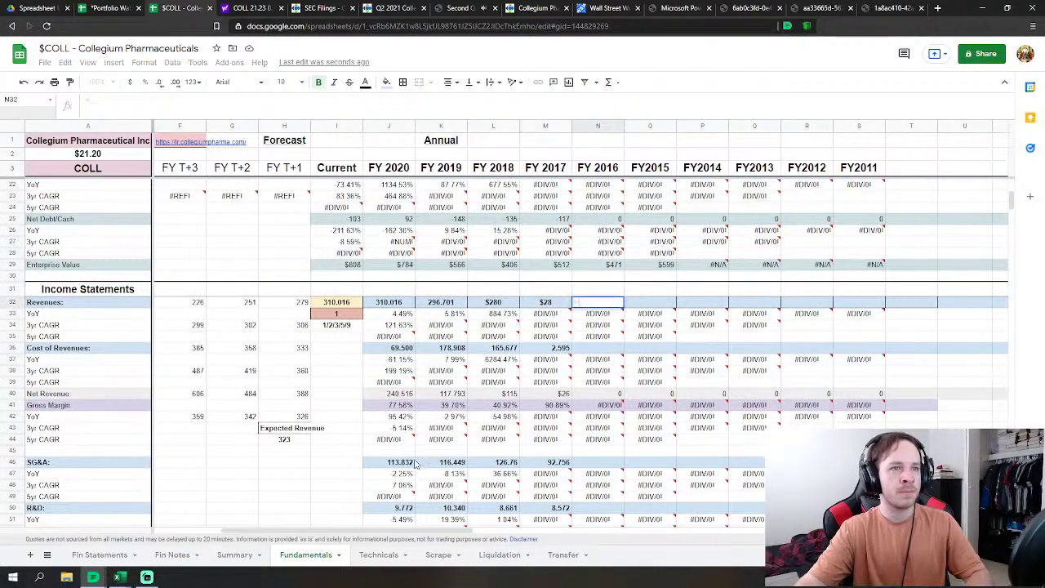
pyautogui.click(99, 555)
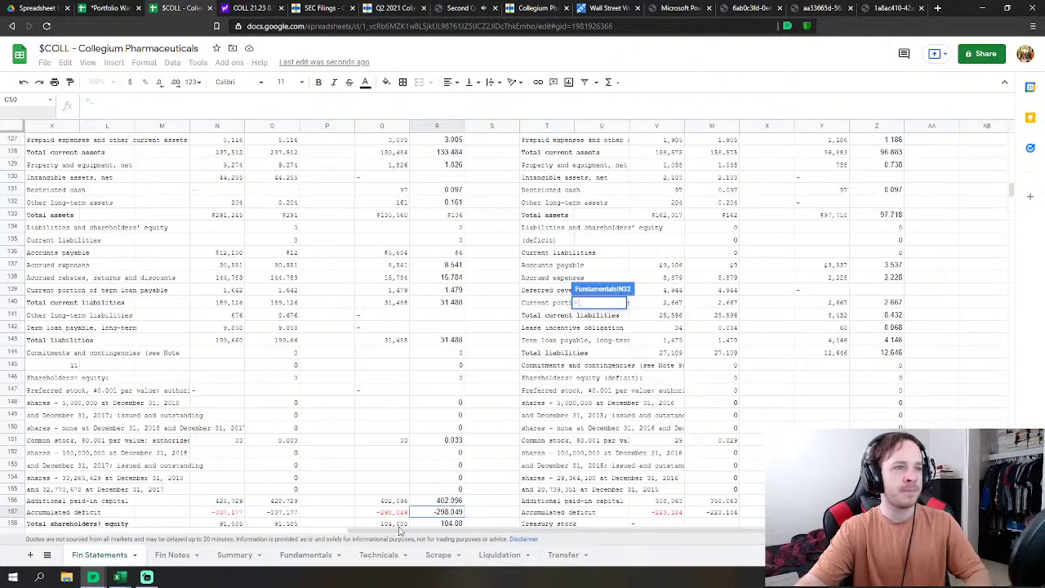
pyautogui.hscroll(3, 401, 531)
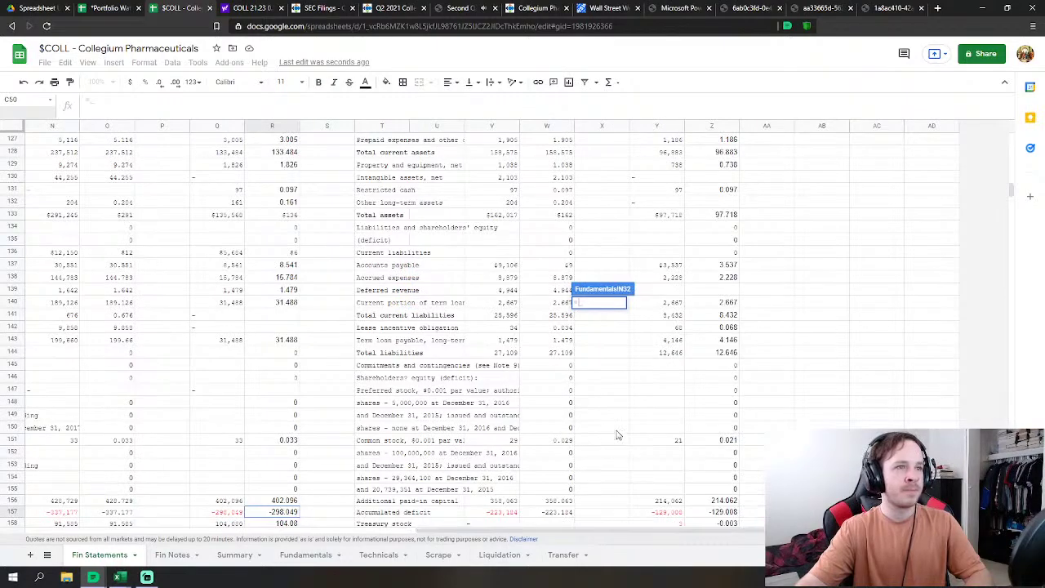
pyautogui.scroll(20, 613, 434)
pyautogui.scroll(6, 626, 438)
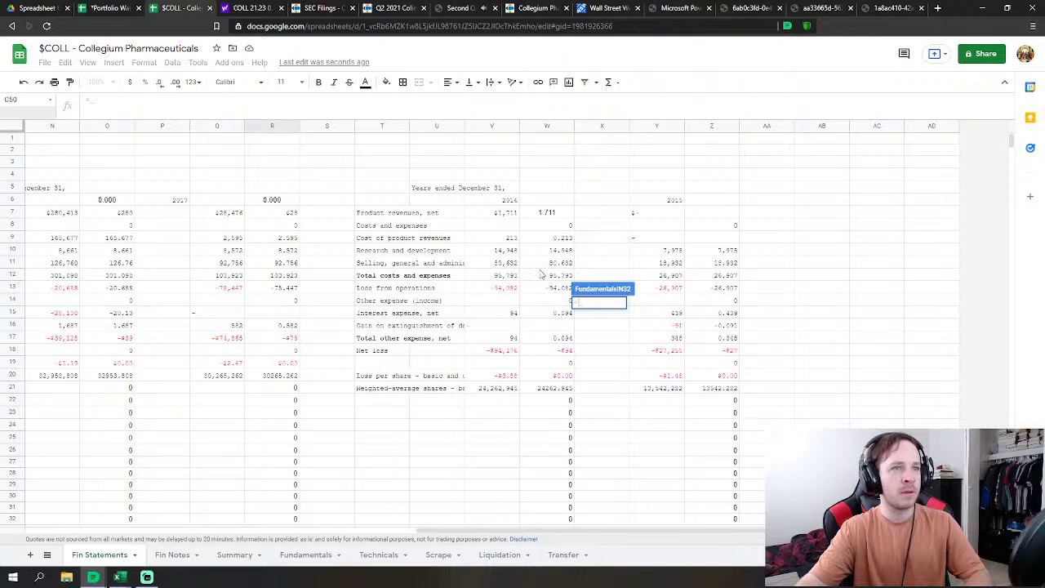
pyautogui.click(547, 213)
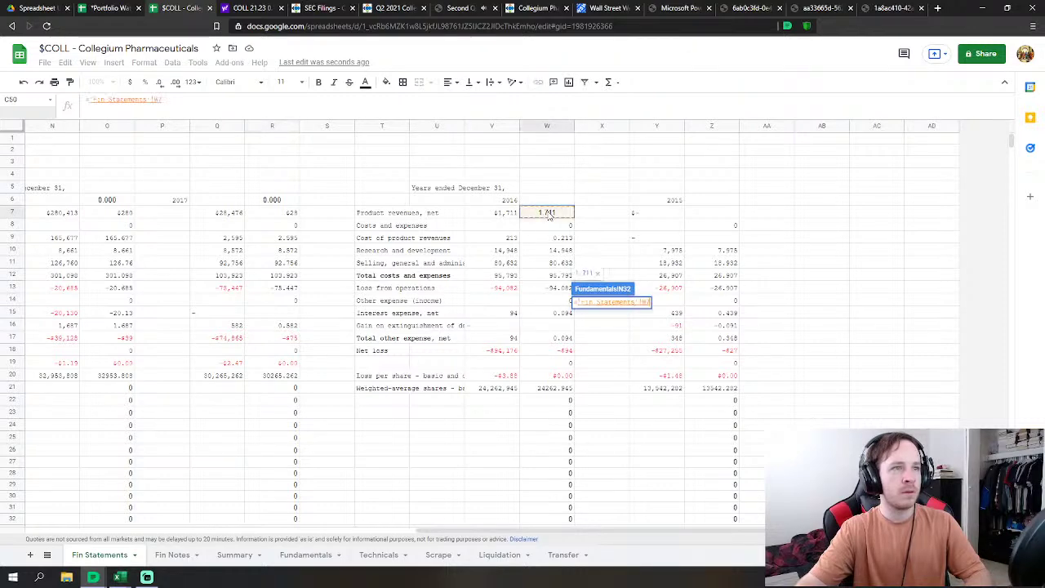
pyautogui.press('Return')
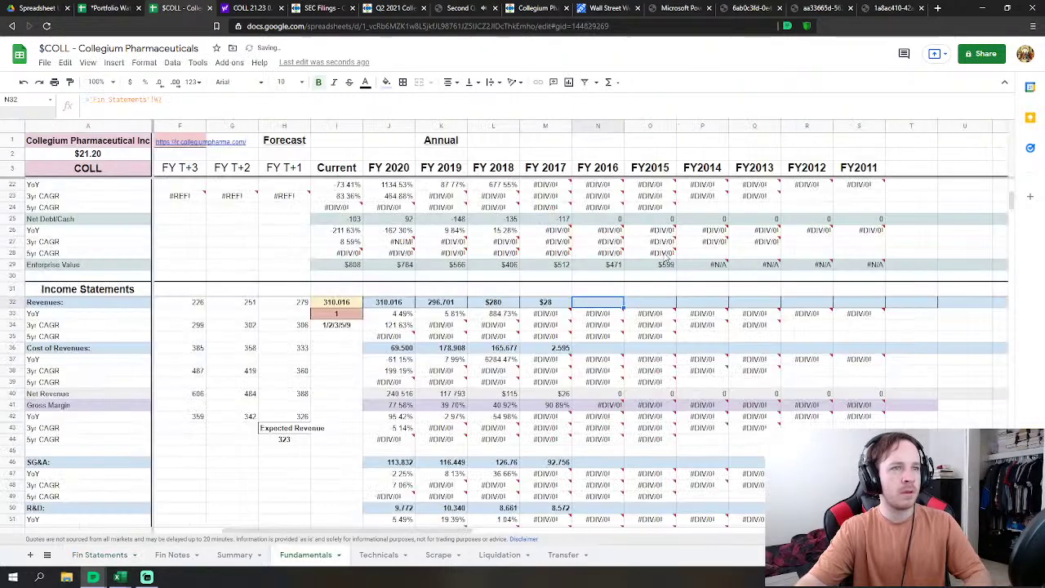
# Step: Link FY 2016 Cost of Revenues in N36 to the 2016 cost of product revenues in Fin Statements W9
pyautogui.hscroll(-2, 482, 532)
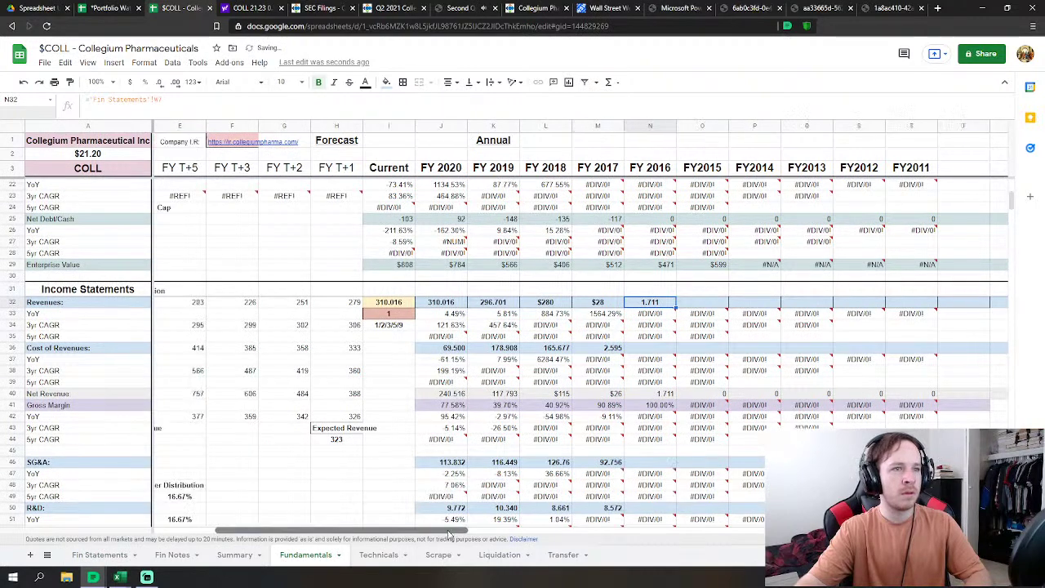
pyautogui.hscroll(-2, 439, 536)
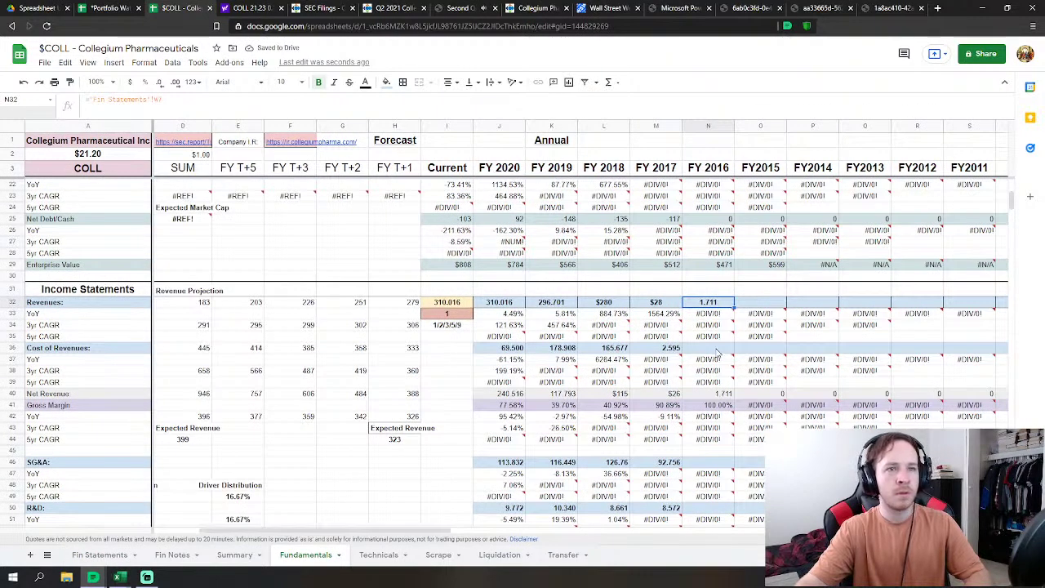
pyautogui.press('Down')
pyautogui.press('Down')
pyautogui.press('Down')
pyautogui.press('Down')
pyautogui.write('=')
pyautogui.click(100, 554)
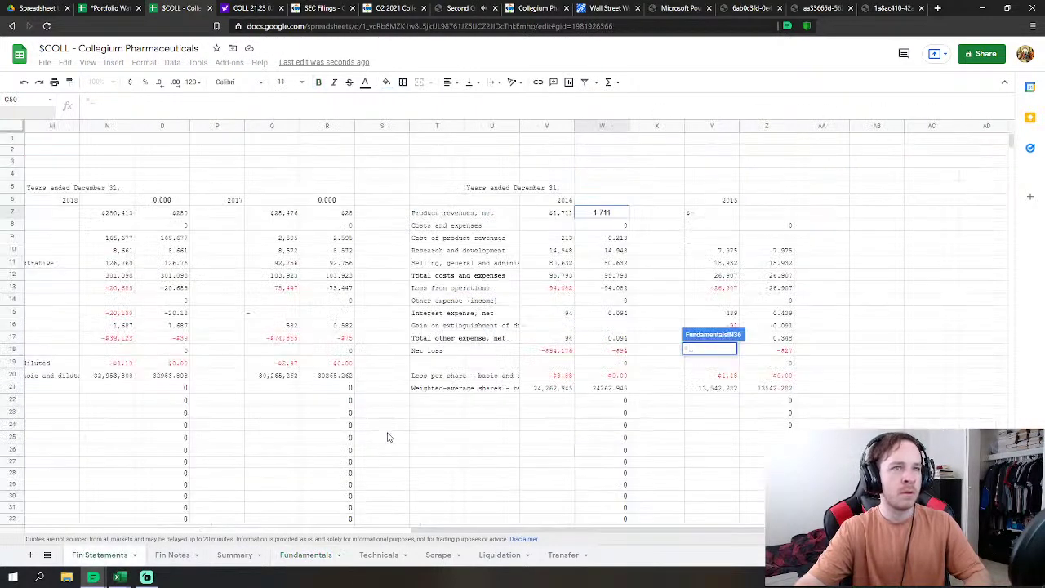
pyautogui.click(616, 238)
pyautogui.press('Return')
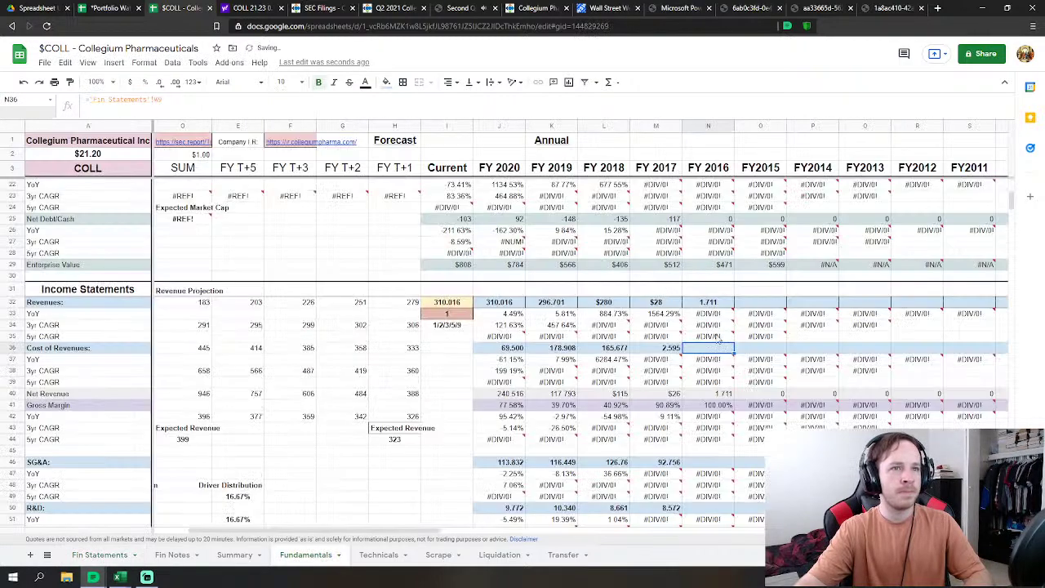
# Step: Link FY 2016 SG&A in N46 to the 2016 selling, general and administrative expense in Fin Statements W11
pyautogui.click(708, 321)
pyautogui.write('=')
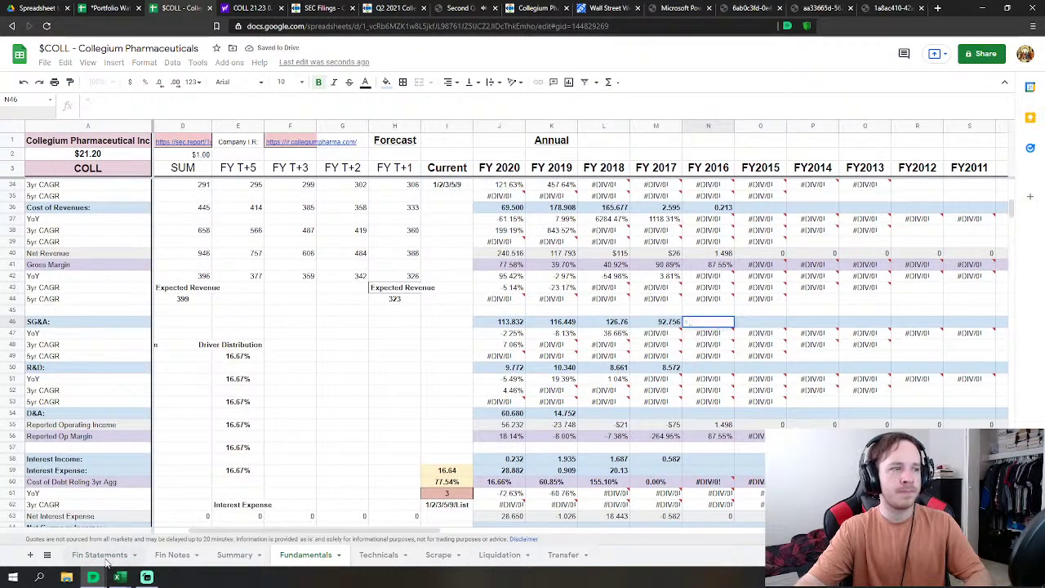
pyautogui.click(99, 555)
pyautogui.click(616, 262)
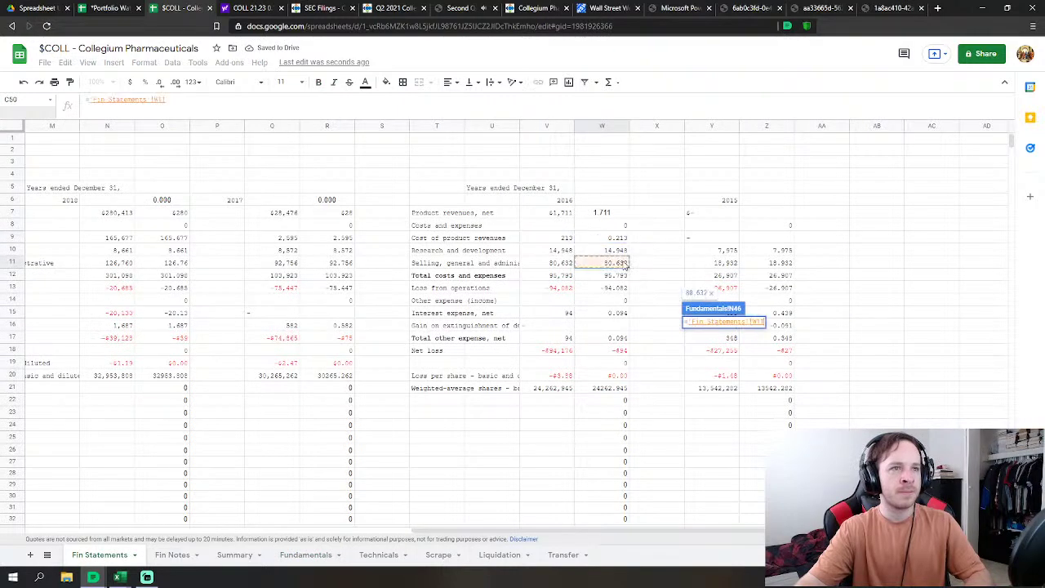
pyautogui.press('Return')
# Step: Link FY 2016 R&D in N50 to the 2016 research and development expense in Fin Statements W10
pyautogui.click(708, 367)
pyautogui.write('=')
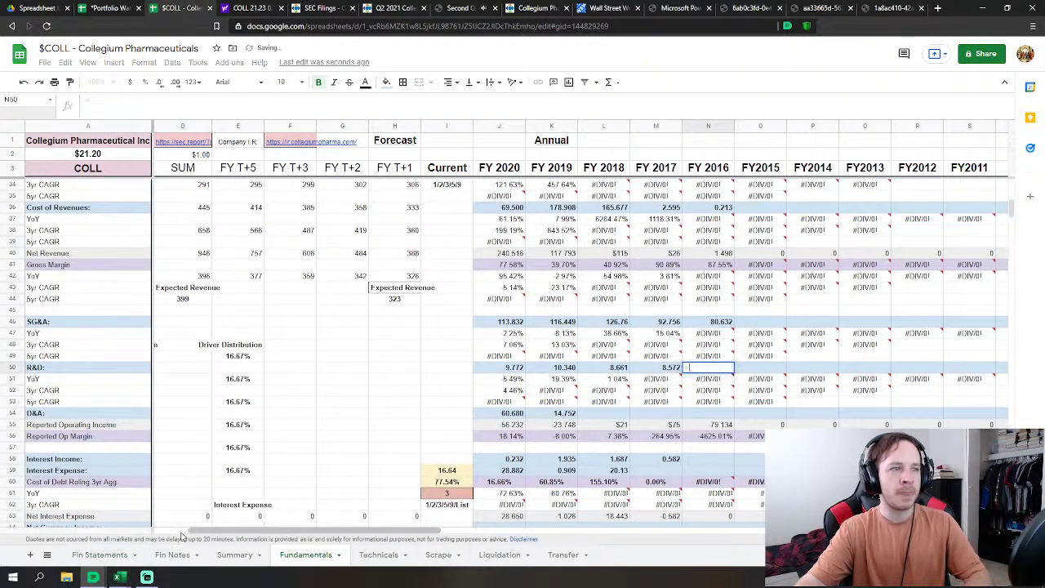
pyautogui.click(100, 554)
pyautogui.click(616, 250)
pyautogui.press('Return')
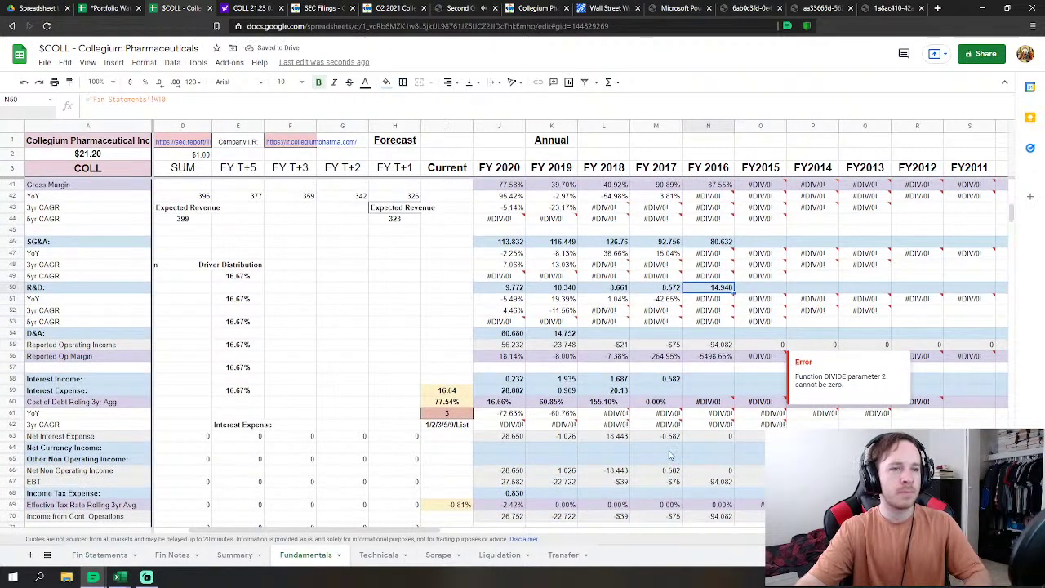
# Step: Set FY 2016 Avg Diluted Shares Outstanding in N82 to the 2016 weighted-average shares in Fin Statements W21 divided by 1000
pyautogui.scroll(-4, 642, 459)
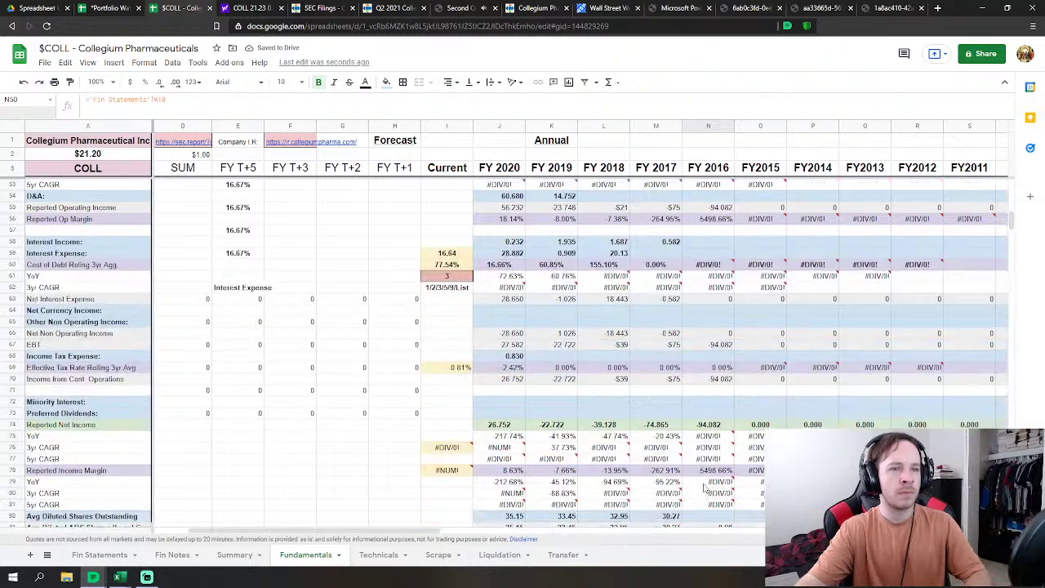
pyautogui.click(715, 521)
pyautogui.write('=')
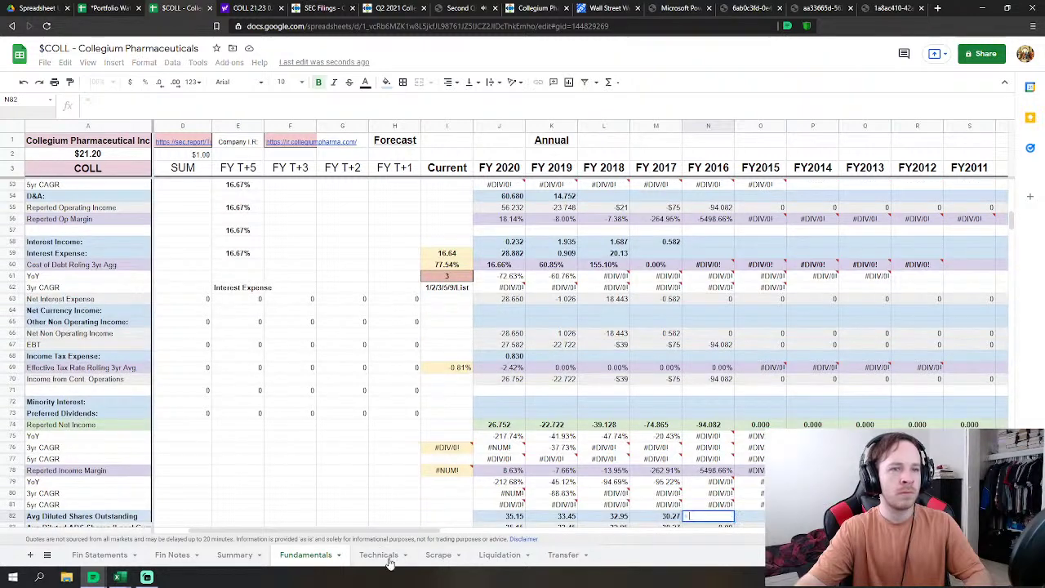
pyautogui.click(99, 555)
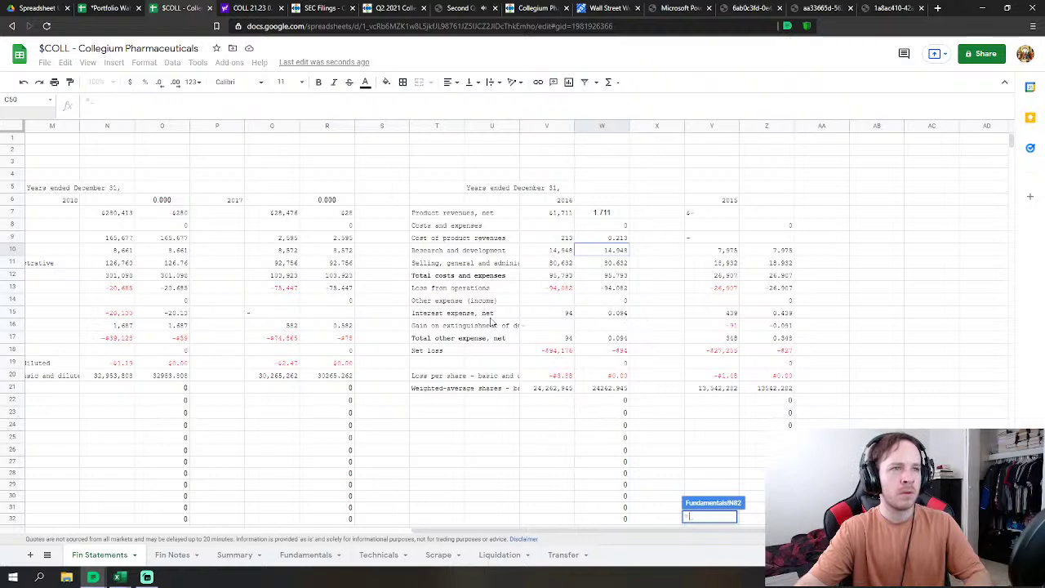
pyautogui.click(611, 388)
pyautogui.write('/1')
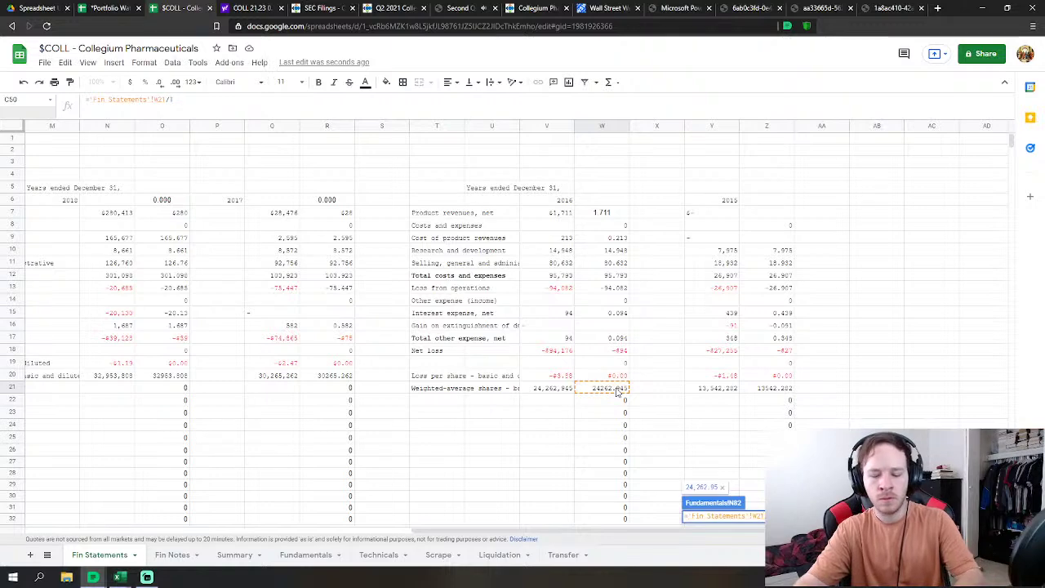
pyautogui.write('000')
pyautogui.press('Return')
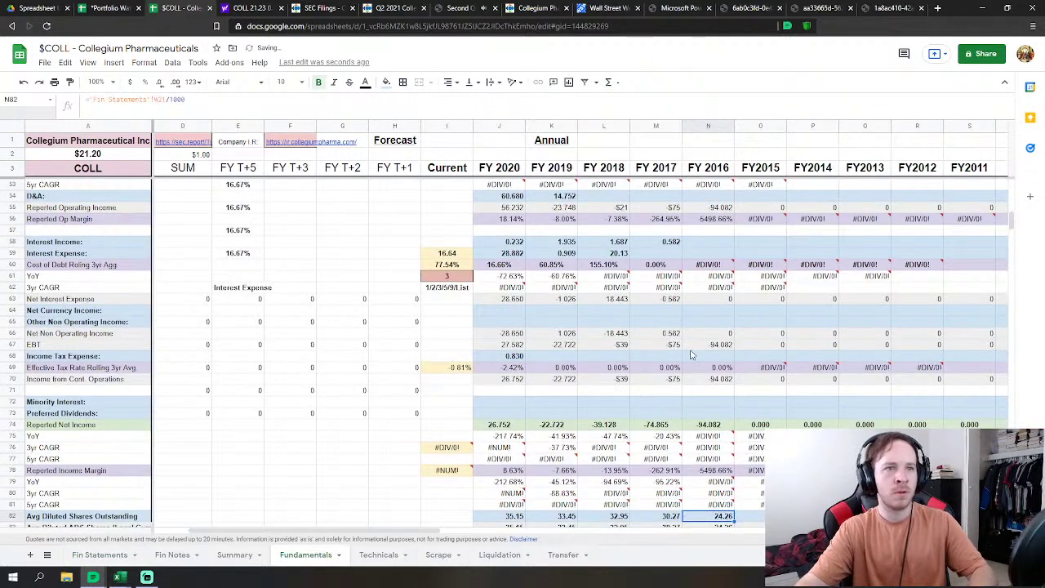
pyautogui.click(722, 257)
pyautogui.write('=')
pyautogui.click(100, 554)
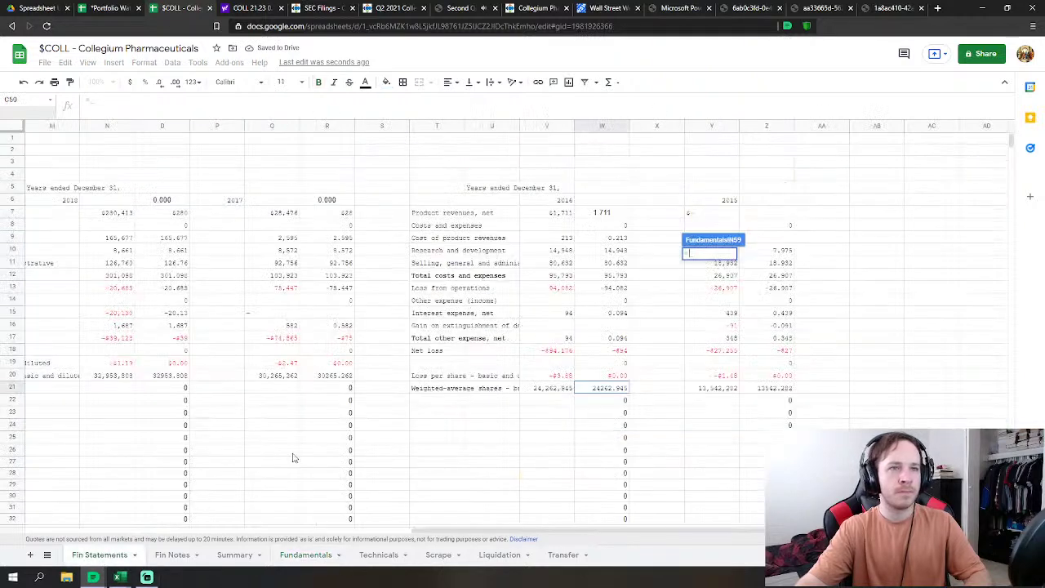
pyautogui.click(617, 318)
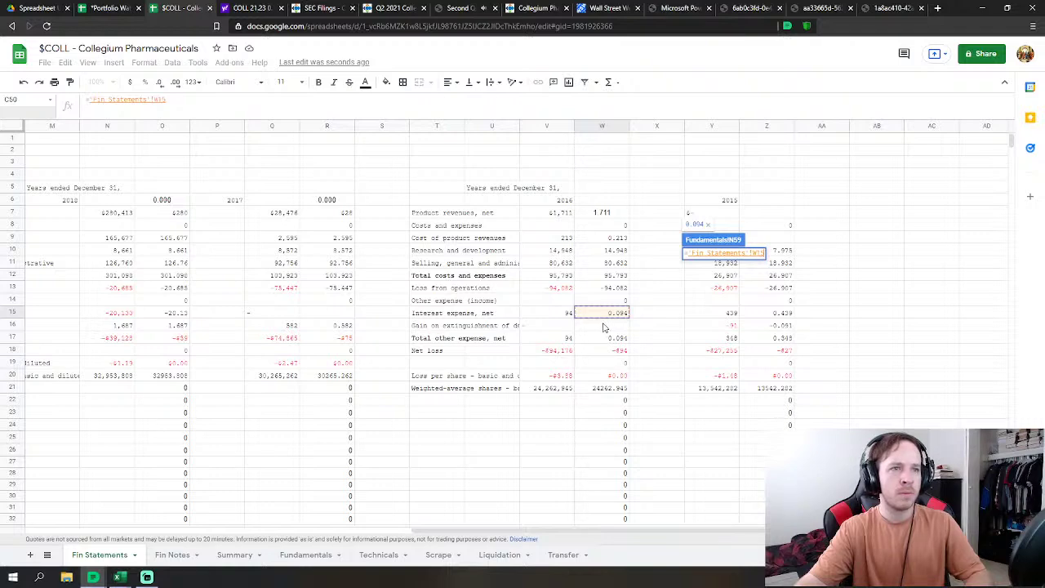
pyautogui.press('BackSpace')
pyautogui.press('BackSpace')
pyautogui.press('BackSpace')
pyautogui.press('BackSpace')
pyautogui.press('BackSpace')
pyautogui.press('BackSpace')
pyautogui.press('BackSpace')
pyautogui.press('BackSpace')
pyautogui.press('BackSpace')
pyautogui.press('BackSpace')
pyautogui.press('BackSpace')
pyautogui.press('BackSpace')
pyautogui.press('BackSpace')
pyautogui.press('BackSpace')
pyautogui.press('BackSpace')
pyautogui.press('BackSpace')
pyautogui.press('BackSpace')
pyautogui.press('BackSpace')
pyautogui.press('BackSpace')
pyautogui.press('BackSpace')
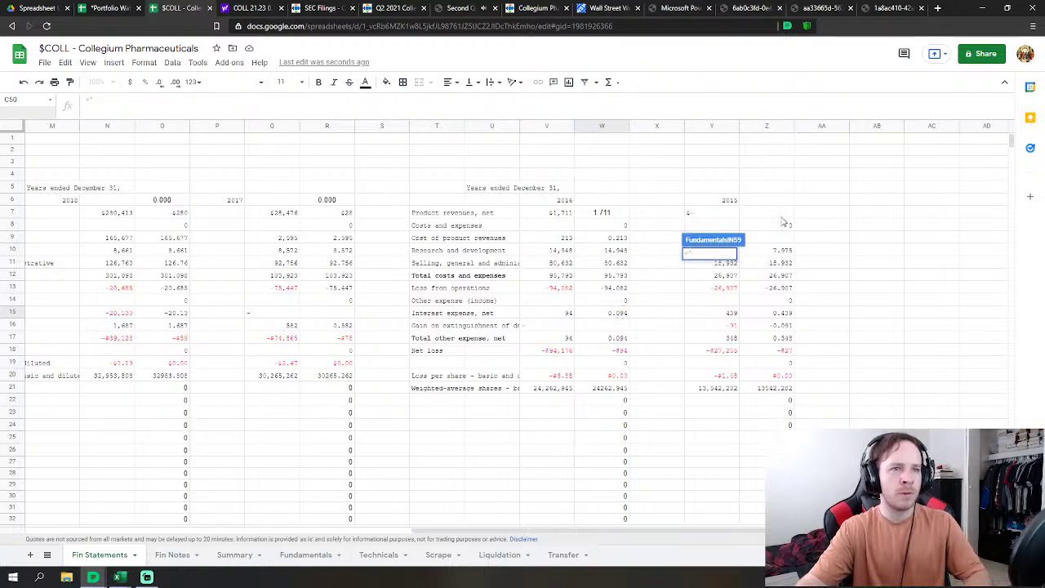
pyautogui.press('BackSpace')
pyautogui.press('Escape')
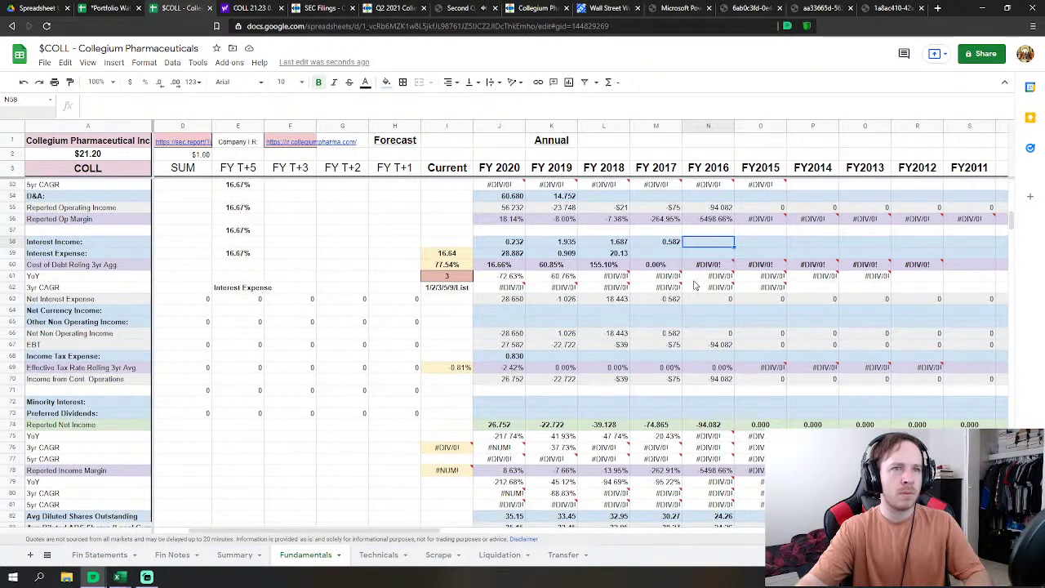
# Step: Link FY 2016 Interest Income in N58 to the 2016 net interest expense in Fin Statements W15 and return to the Fin Statements sheet
pyautogui.click(105, 554)
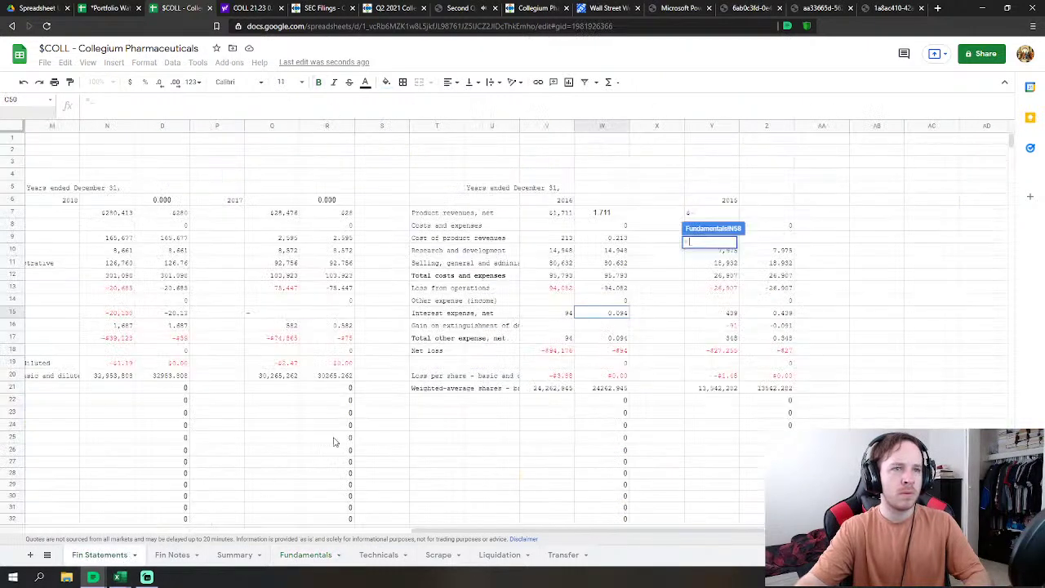
pyautogui.click(622, 313)
pyautogui.press('Return')
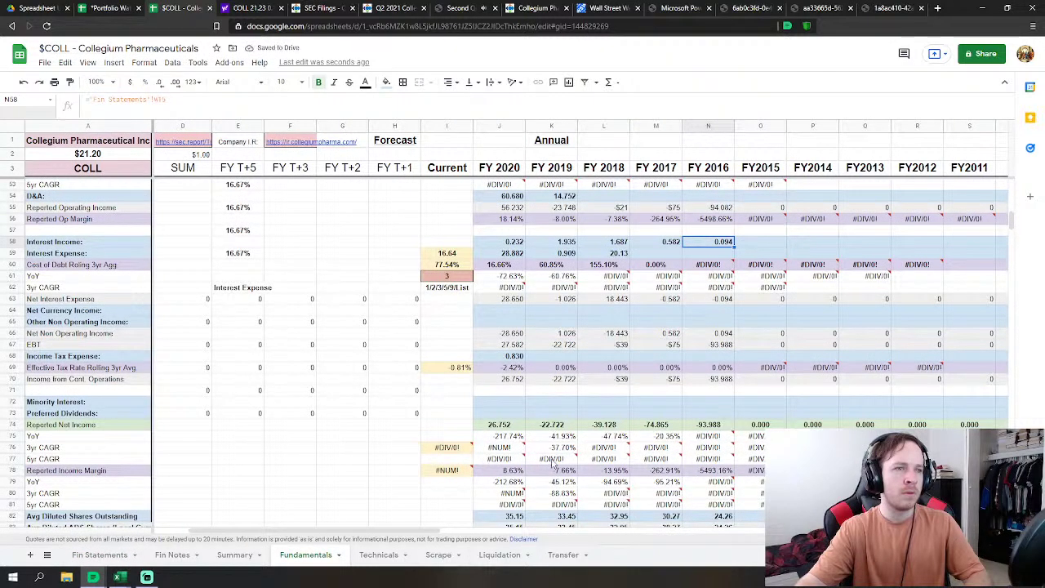
pyautogui.click(114, 555)
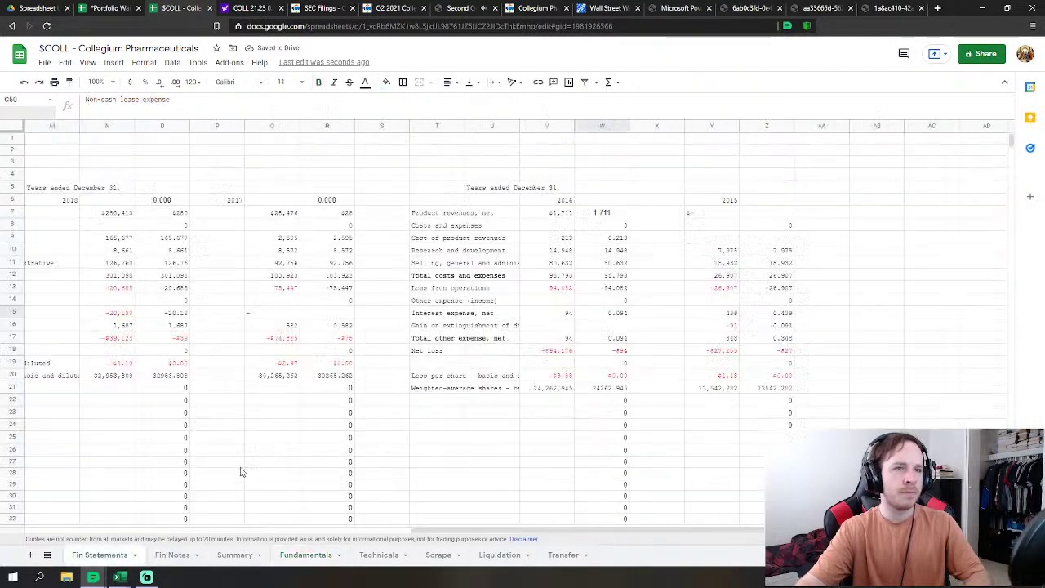
# Step: Show the 2016 net loss to three decimals, then link FY 2016 Interest Expense in Fundamentals to the negated statement value in W15
pyautogui.click(619, 351)
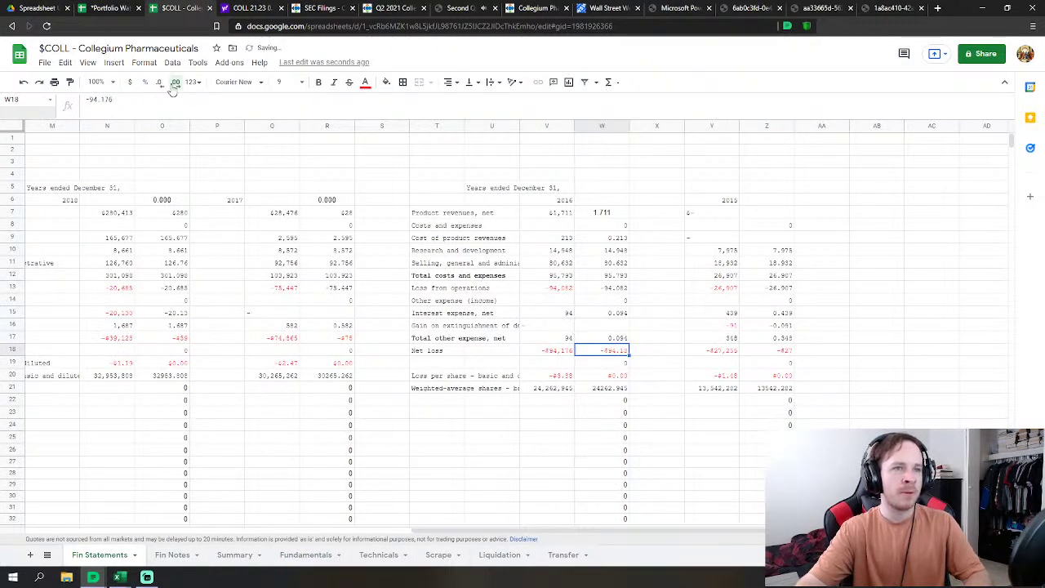
pyautogui.click(305, 555)
pyautogui.press('Delete')
pyautogui.click(724, 253)
pyautogui.write('=')
pyautogui.click(73, 556)
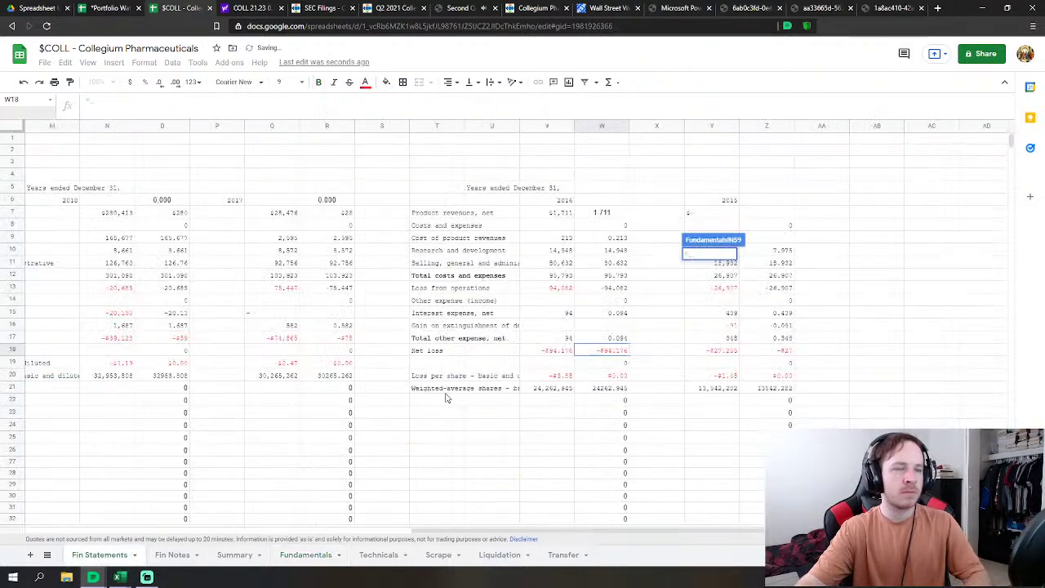
pyautogui.click(601, 312)
pyautogui.press('Return')
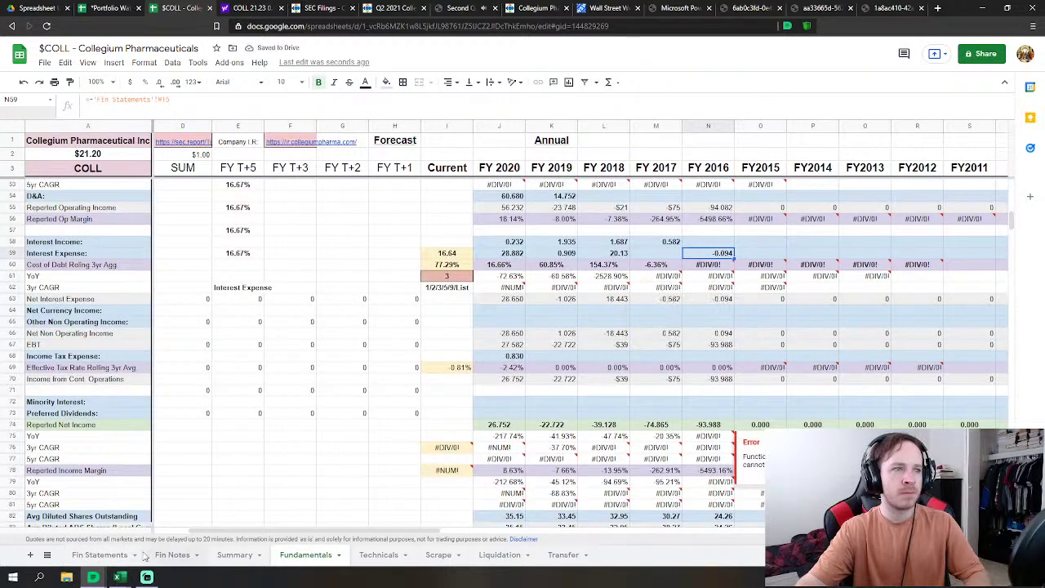
# Step: Remove the minus sign from the FY 2016 Interest Expense formula and compare the resulting net income with the statement's 2016 net loss
pyautogui.click(99, 555)
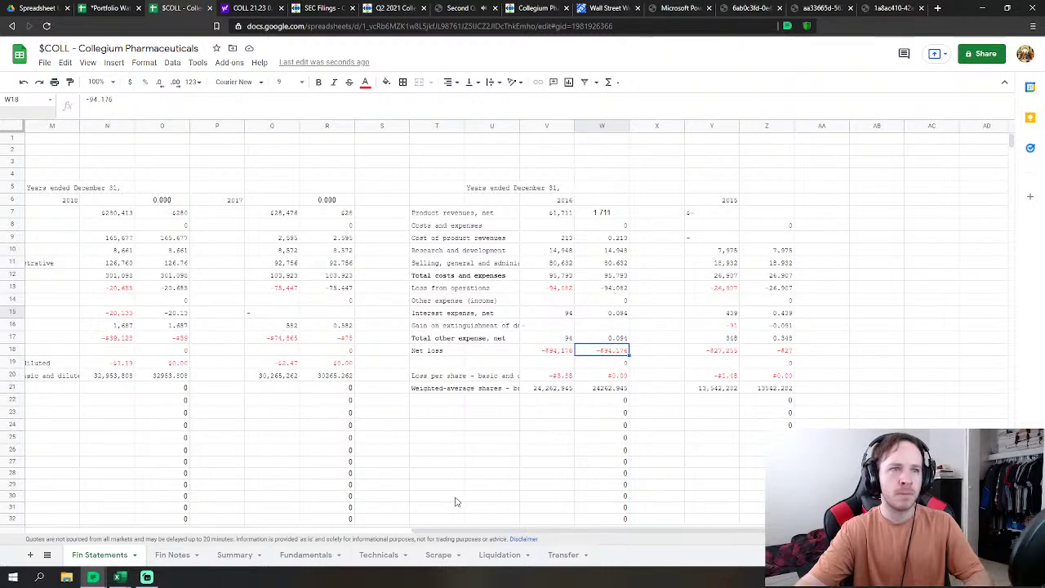
pyautogui.click(304, 556)
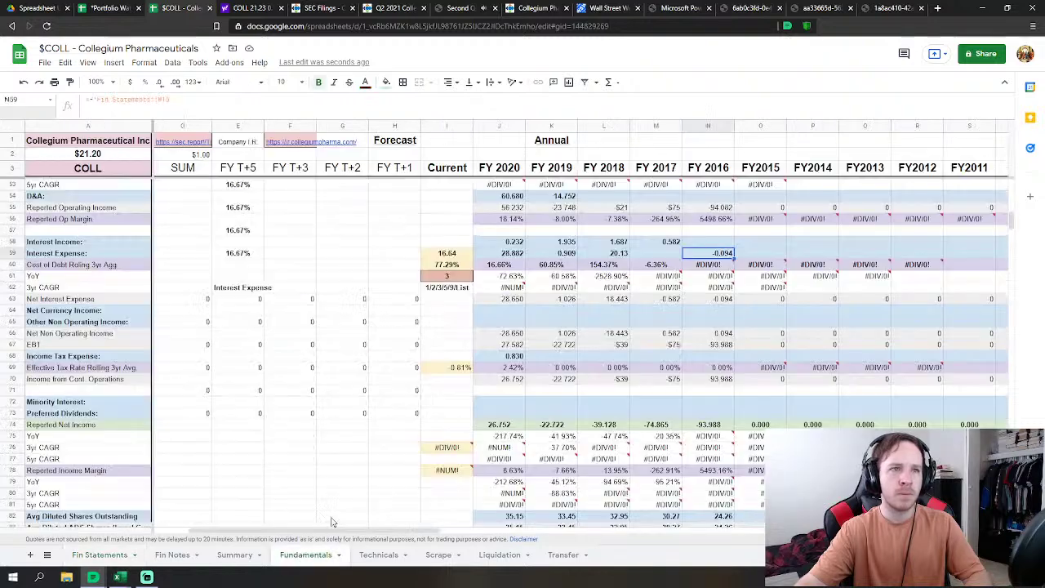
pyautogui.scroll(2, 711, 311)
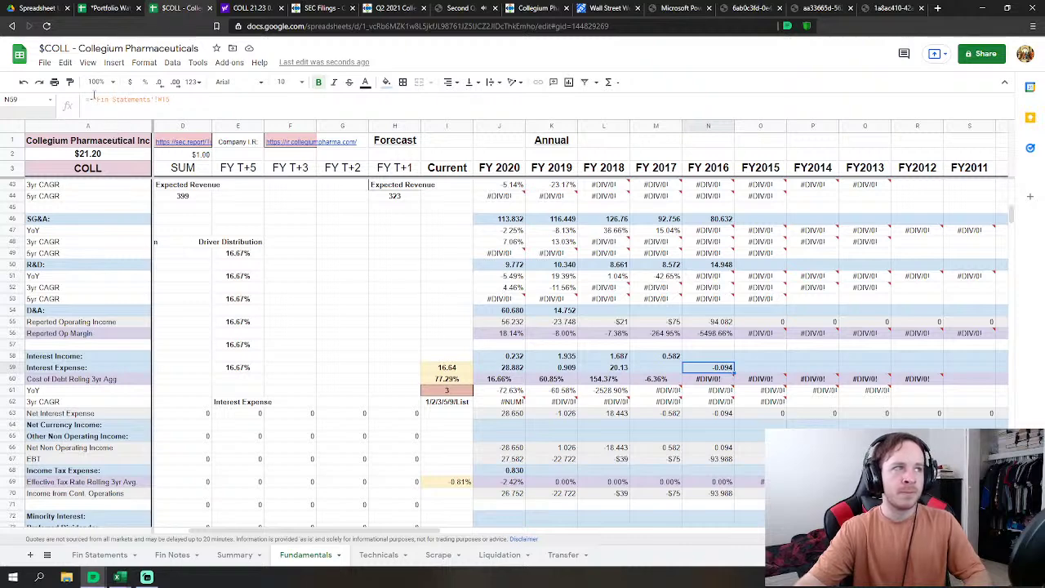
pyautogui.click(93, 99)
pyautogui.write('-')
pyautogui.press('Return')
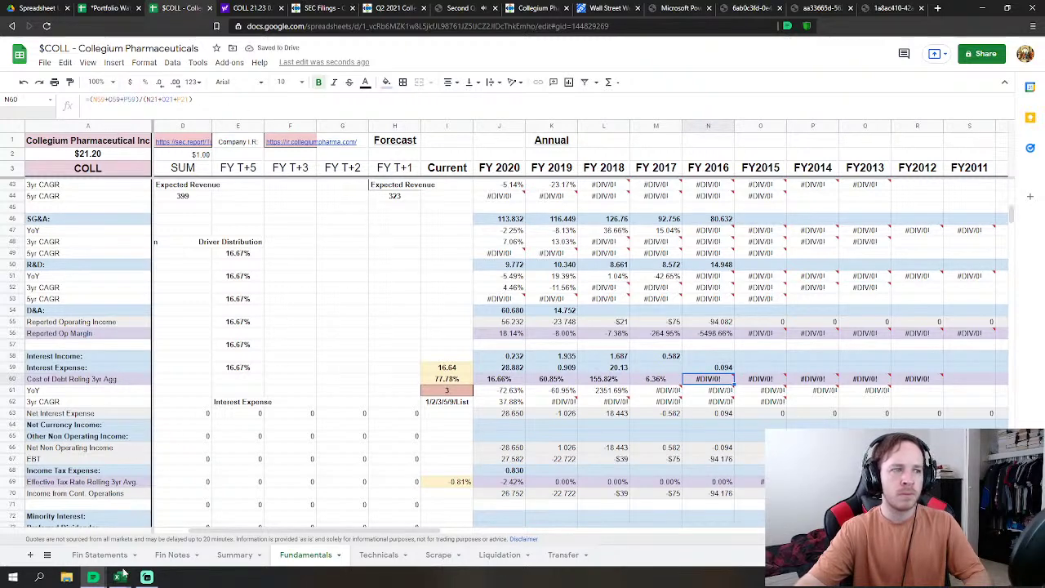
pyautogui.click(100, 556)
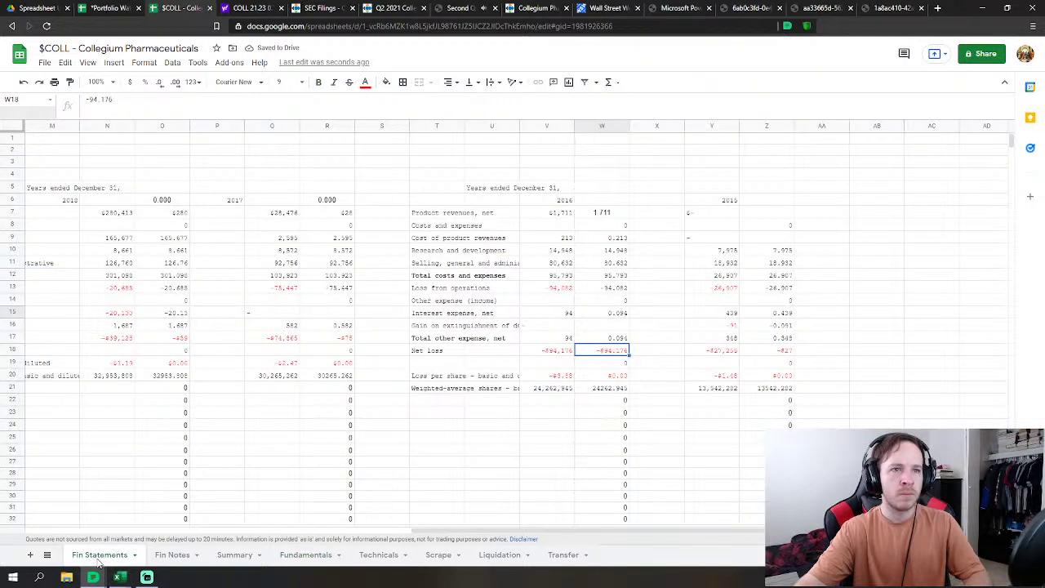
pyautogui.click(234, 556)
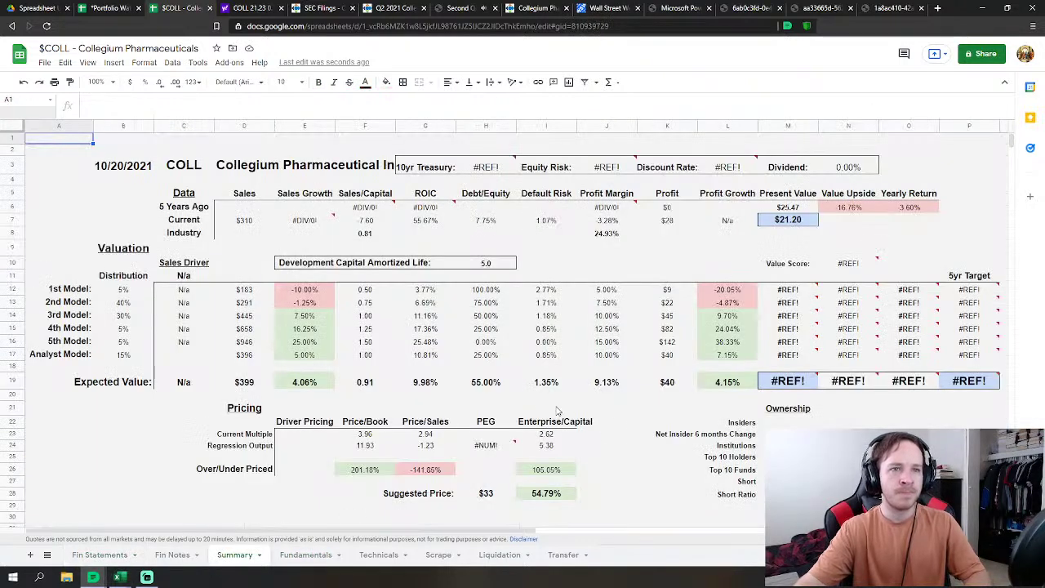
# Step: Link FY 2016 CF Depreciation & Amortization in Fundamentals to the 2016 depreciation and amortization value in Fin Statements W48
pyautogui.click(302, 556)
pyautogui.scroll(-5, 733, 369)
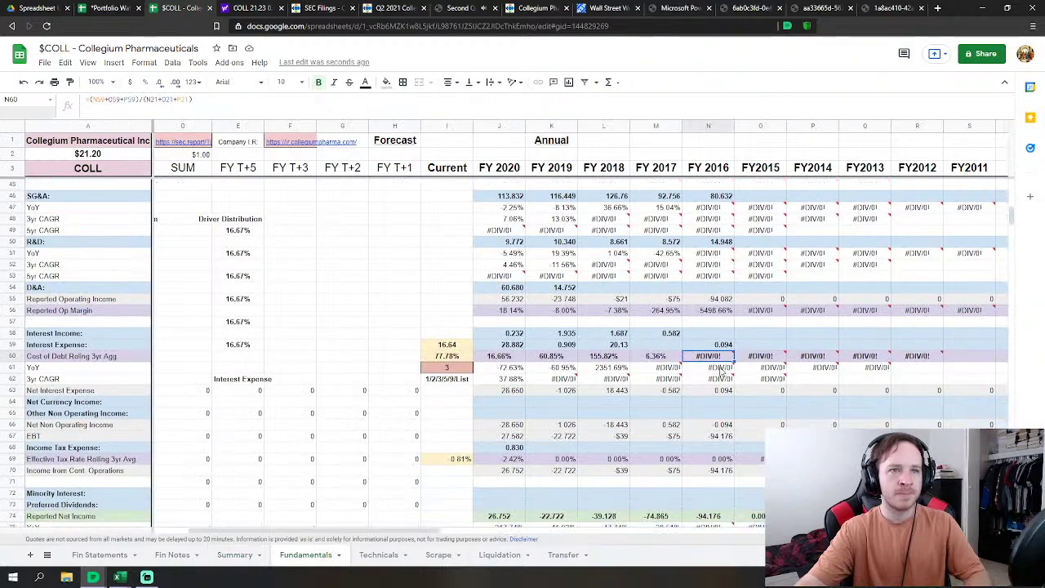
pyautogui.scroll(-10, 733, 369)
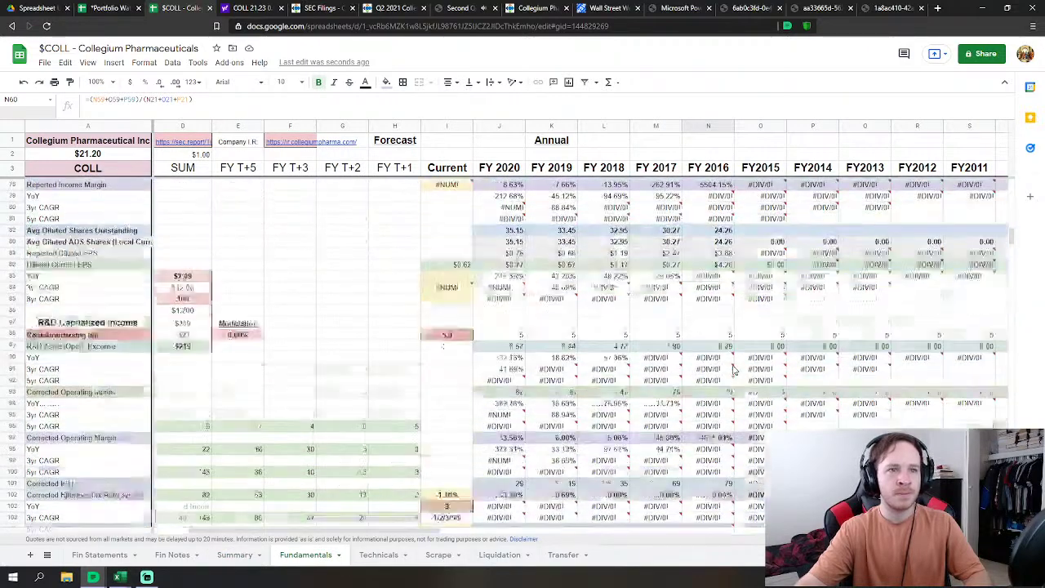
pyautogui.scroll(-2, 733, 369)
pyautogui.click(727, 270)
pyautogui.write('=')
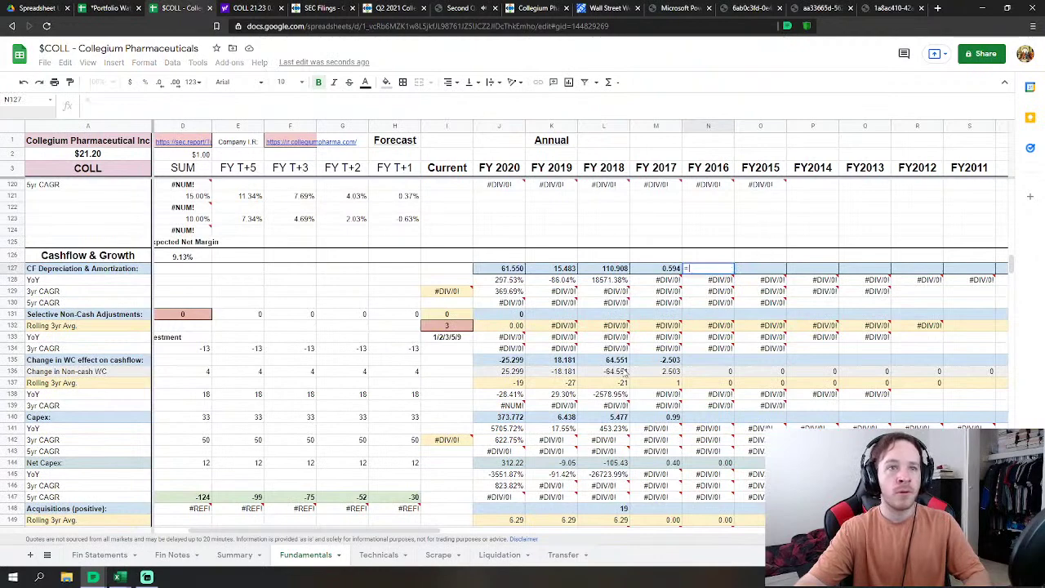
pyautogui.click(122, 554)
pyautogui.scroll(-10, 620, 384)
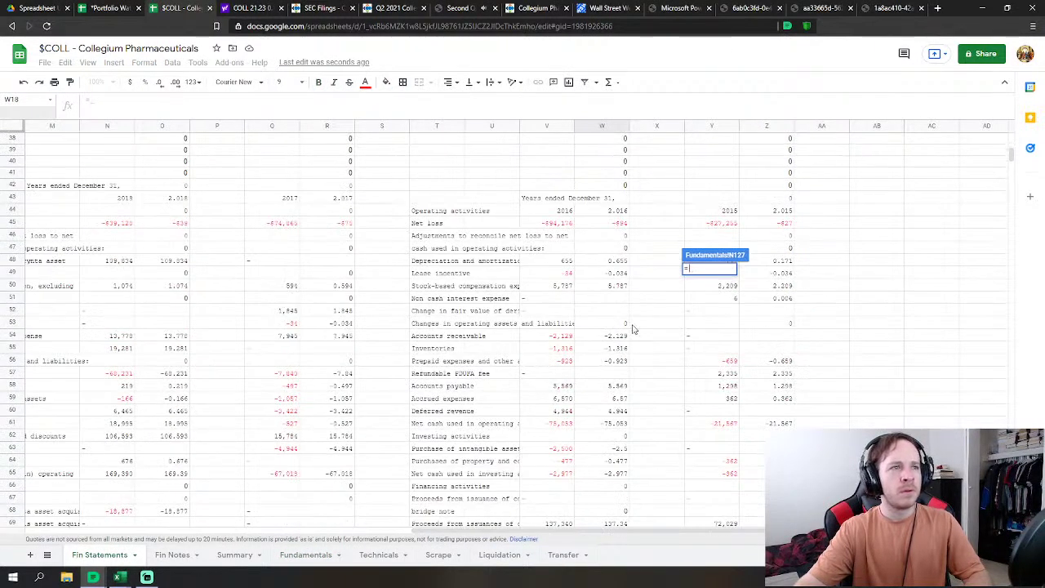
pyautogui.click(622, 261)
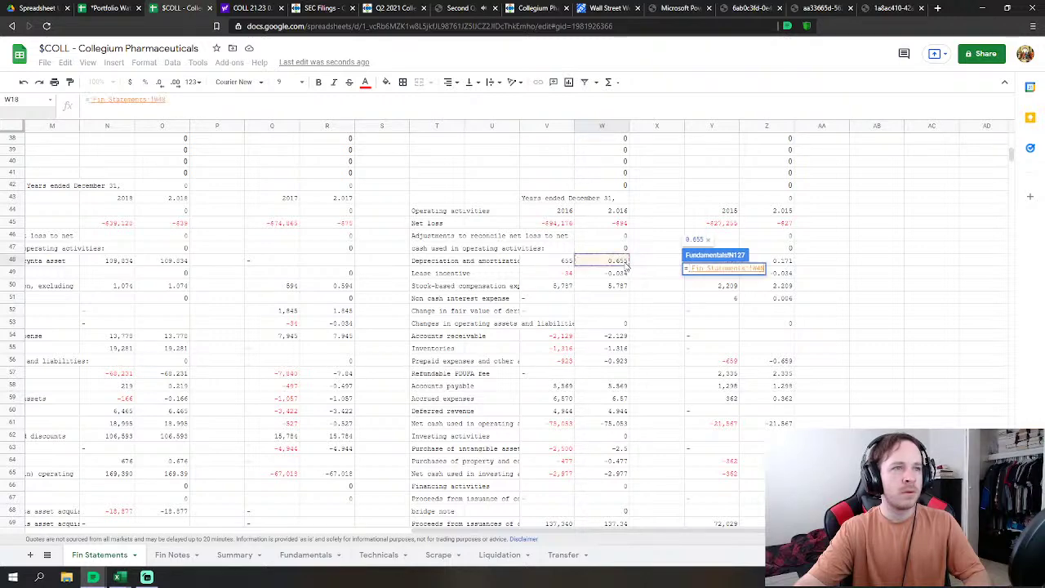
pyautogui.press('Return')
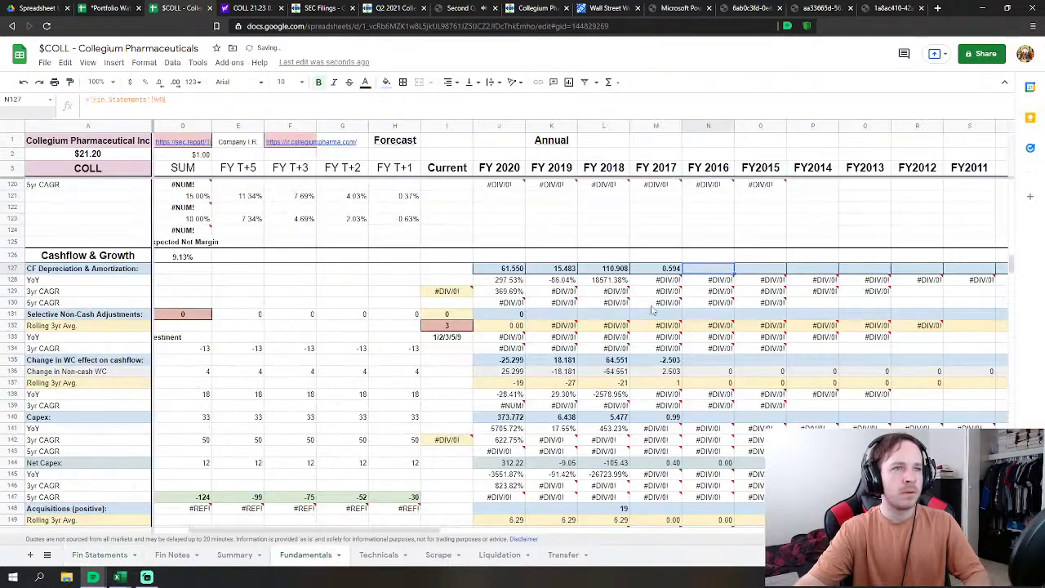
# Step: Set FY 2016 Change in WC effect on cashflow to the sum of Fin Statements W54:W60, accounts receivable through deferred revenue
pyautogui.click(709, 304)
pyautogui.write('=sum')
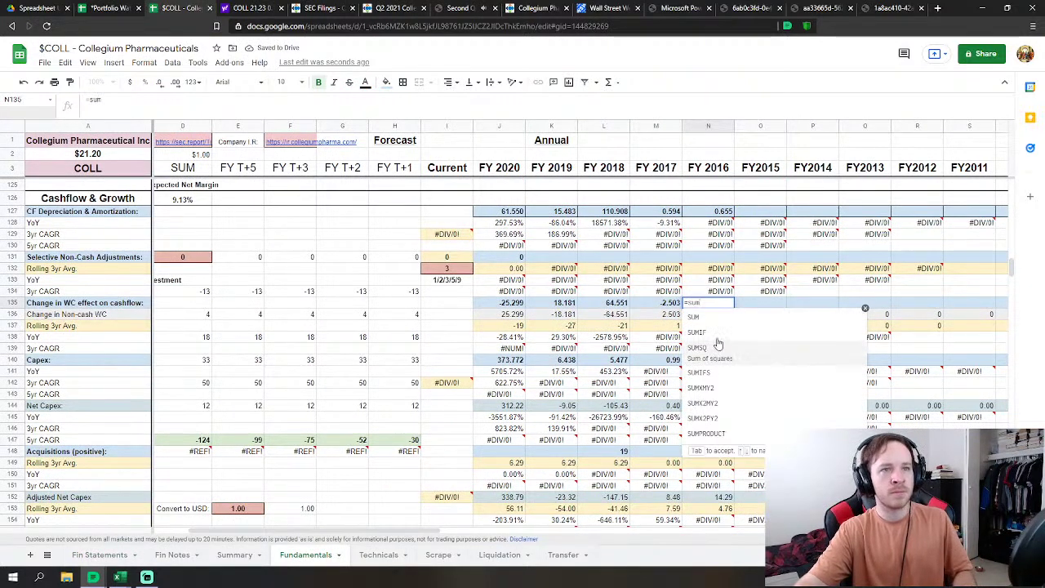
pyautogui.press('Tab')
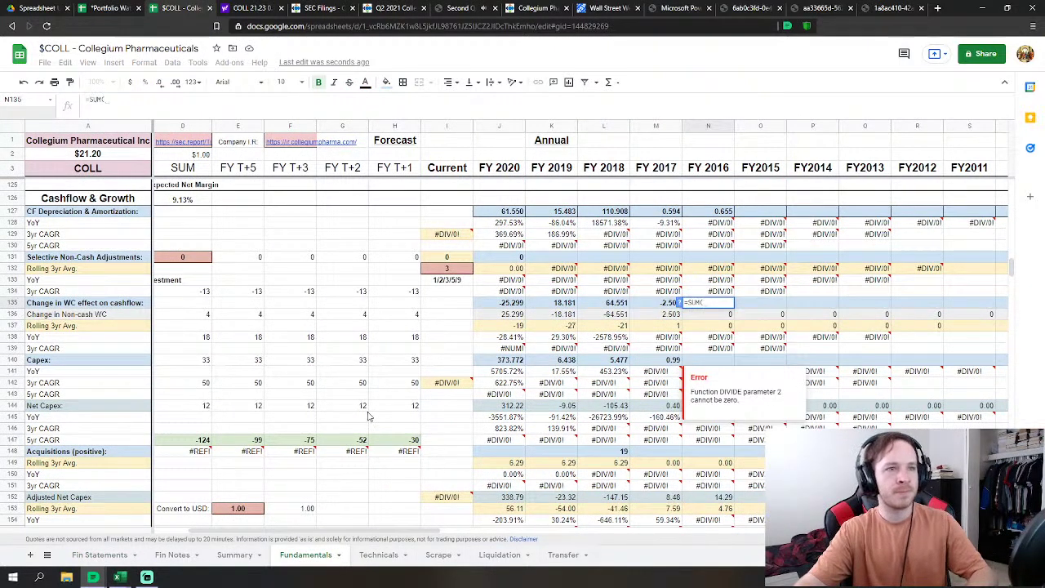
pyautogui.click(99, 555)
pyautogui.moveTo(617, 337); pyautogui.dragTo(615, 413)
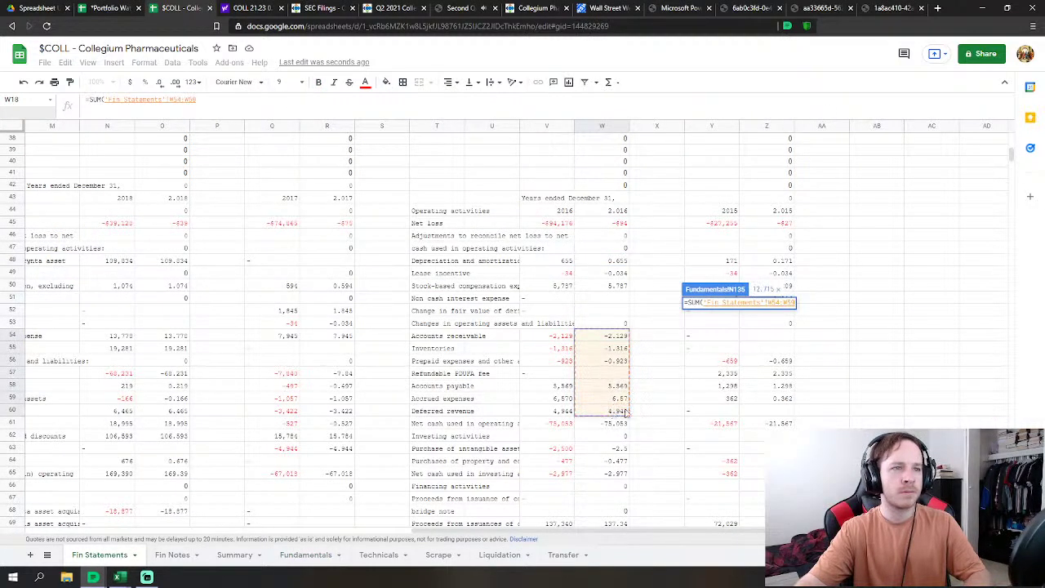
pyautogui.press('Return')
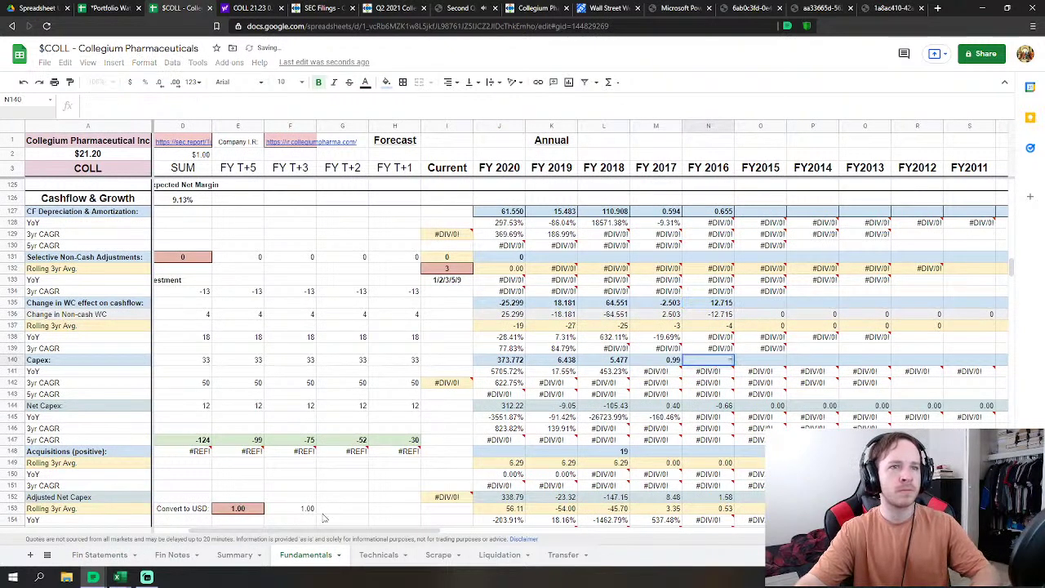
# Step: Set FY 2016 Capex to the negated 2016 purchases of property (W64) minus purchases of intangible assets (W63) from Fin Statements
pyautogui.write('=')
pyautogui.click(94, 559)
pyautogui.scroll(-1, 614, 412)
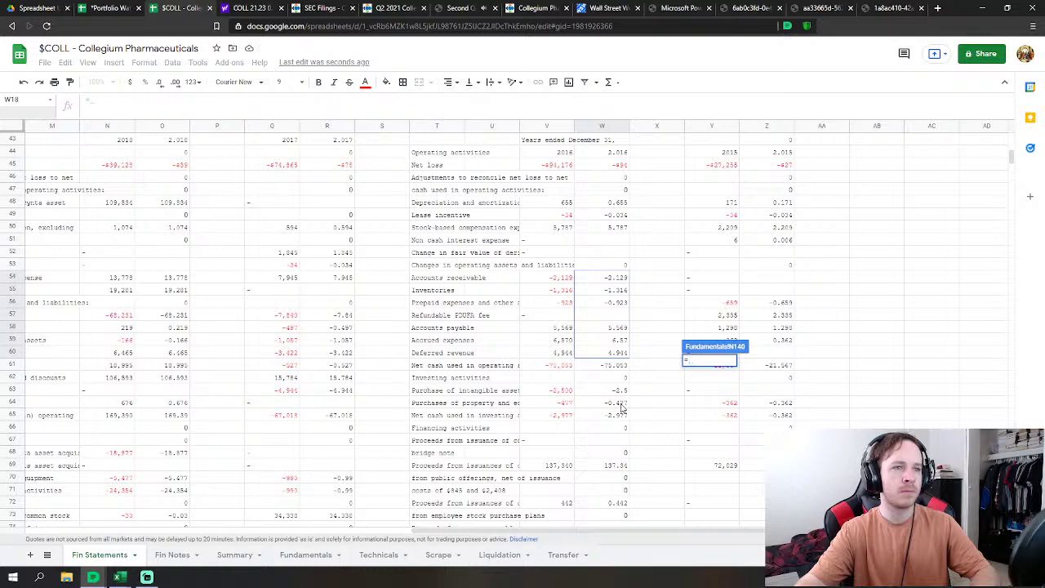
pyautogui.click(621, 404)
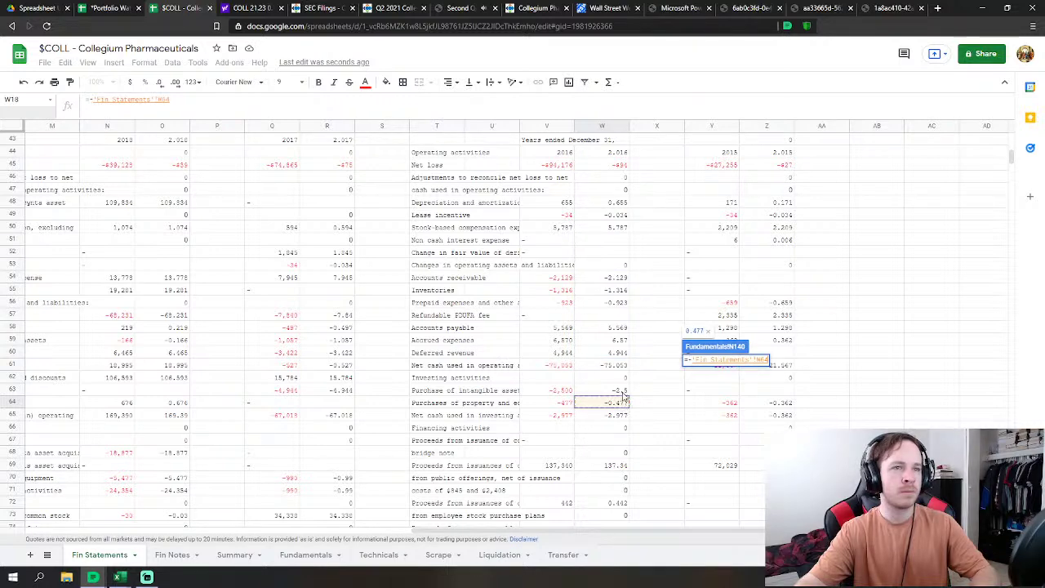
pyautogui.write('-')
pyautogui.click(625, 392)
pyautogui.press('Return')
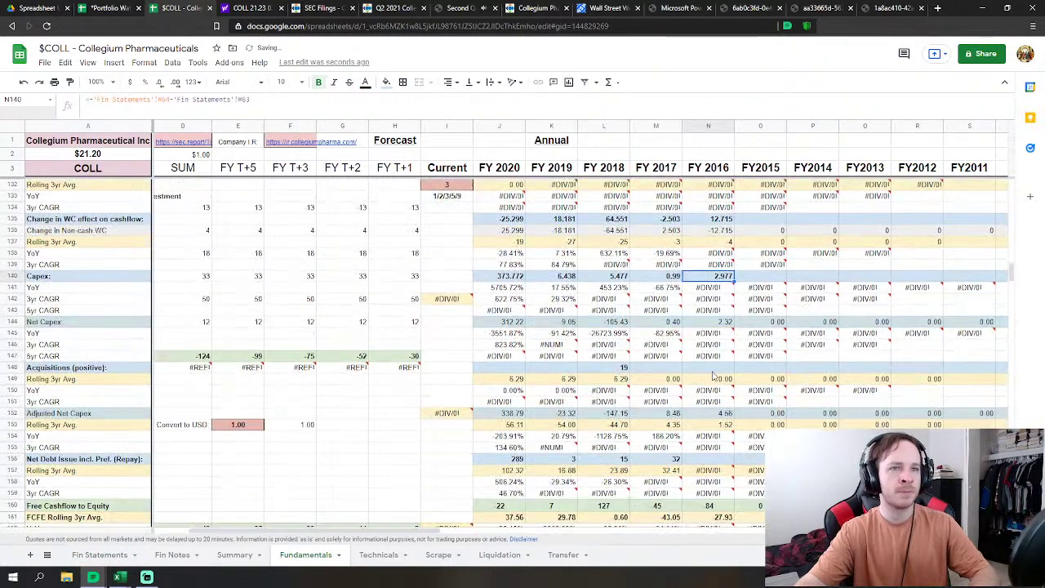
# Step: Set FY 2016 Net Debt Issue to the sum of Fin Statements W69, W79 and W82: issuance proceeds, term note repayment and exercise proceeds
pyautogui.scroll(-2, 712, 410)
pyautogui.click(723, 404)
pyautogui.write('=')
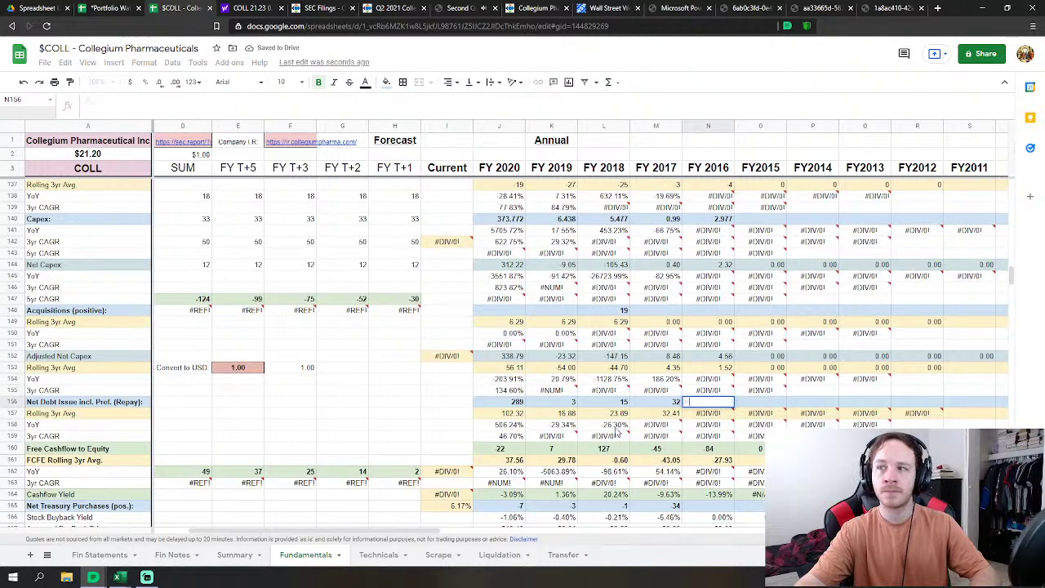
pyautogui.click(99, 554)
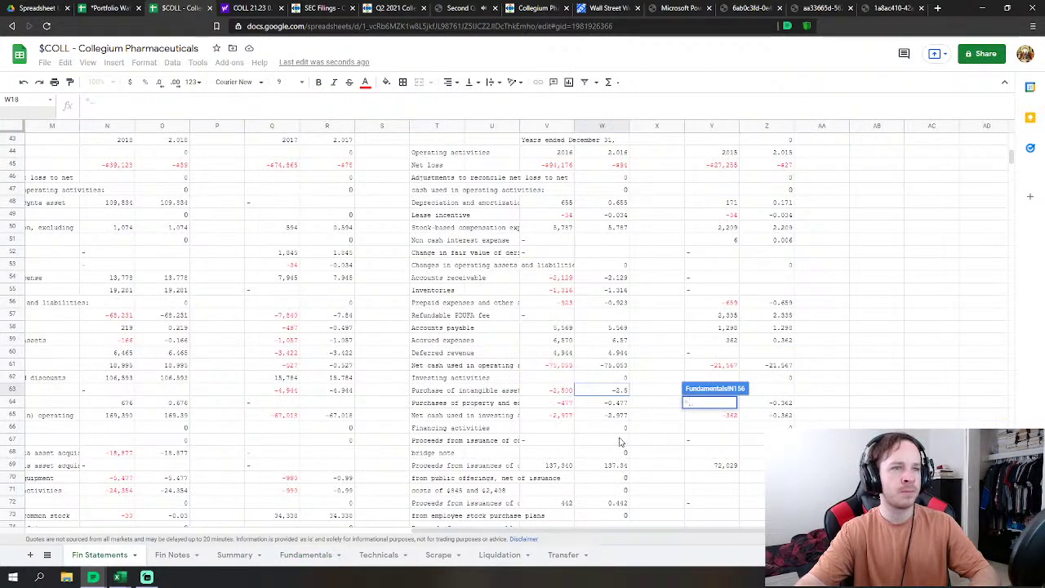
pyautogui.scroll(-2, 619, 435)
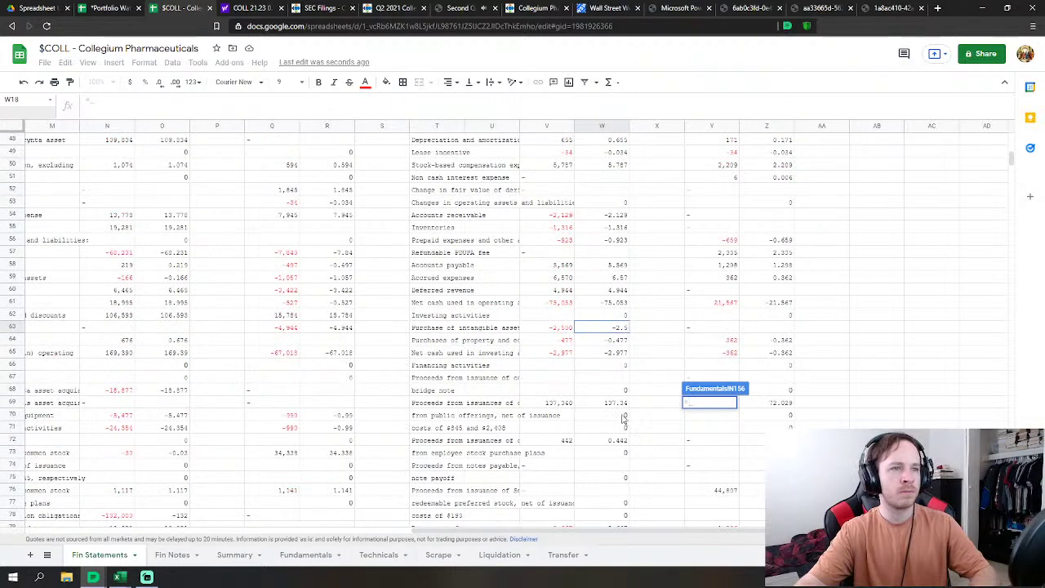
pyautogui.click(622, 409)
pyautogui.scroll(-2, 625, 413)
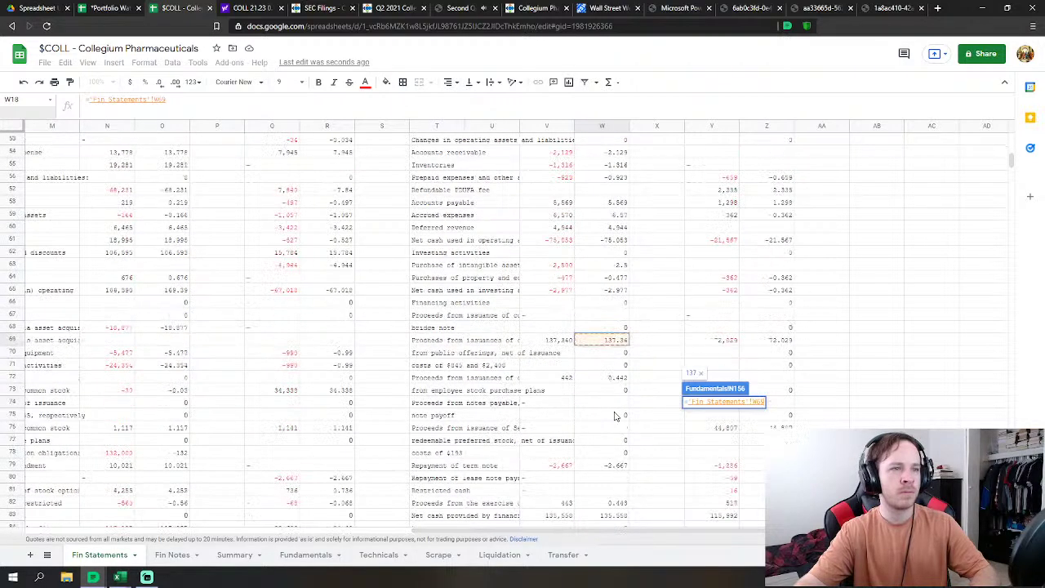
pyautogui.write('+')
pyautogui.click(618, 467)
pyautogui.scroll(-1, 653, 441)
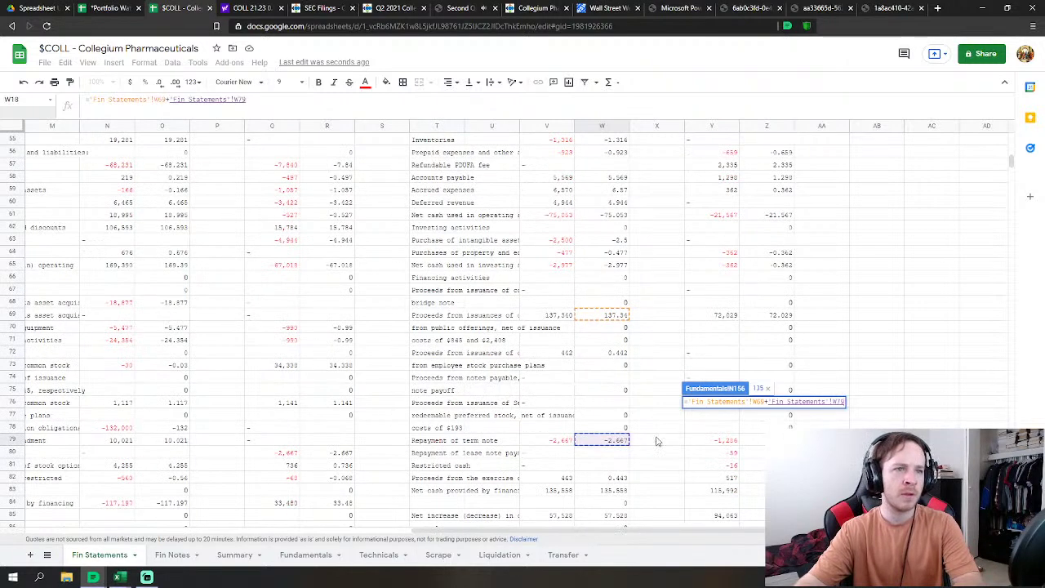
pyautogui.write('+')
pyautogui.click(618, 479)
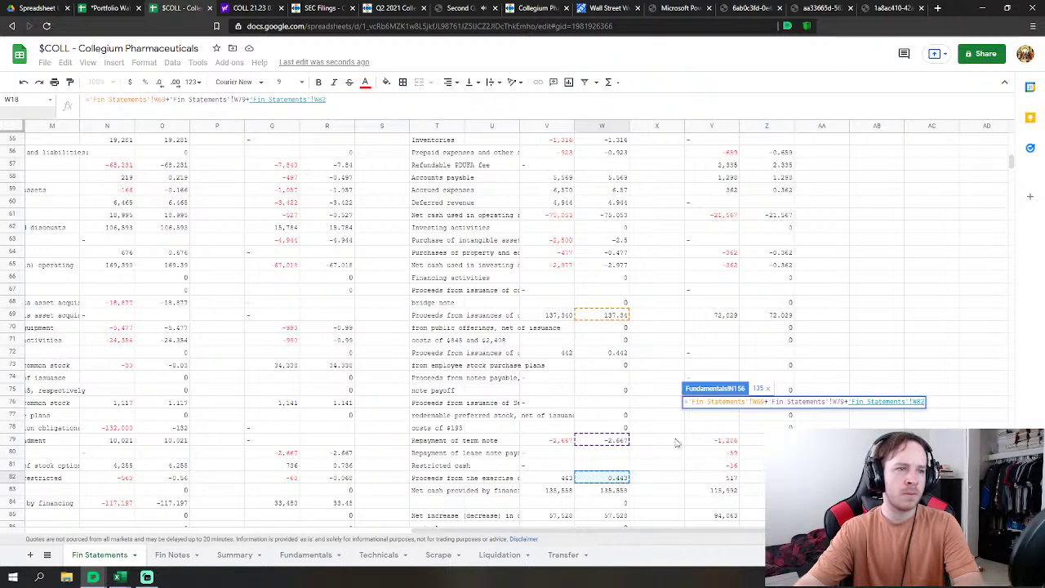
pyautogui.press('Return')
# Step: Set FY 2016 Net Treasury Purchases to the negated issuance proceeds in Fin Statements W69 minus the exercise proceeds in W82
pyautogui.scroll(-3, 710, 439)
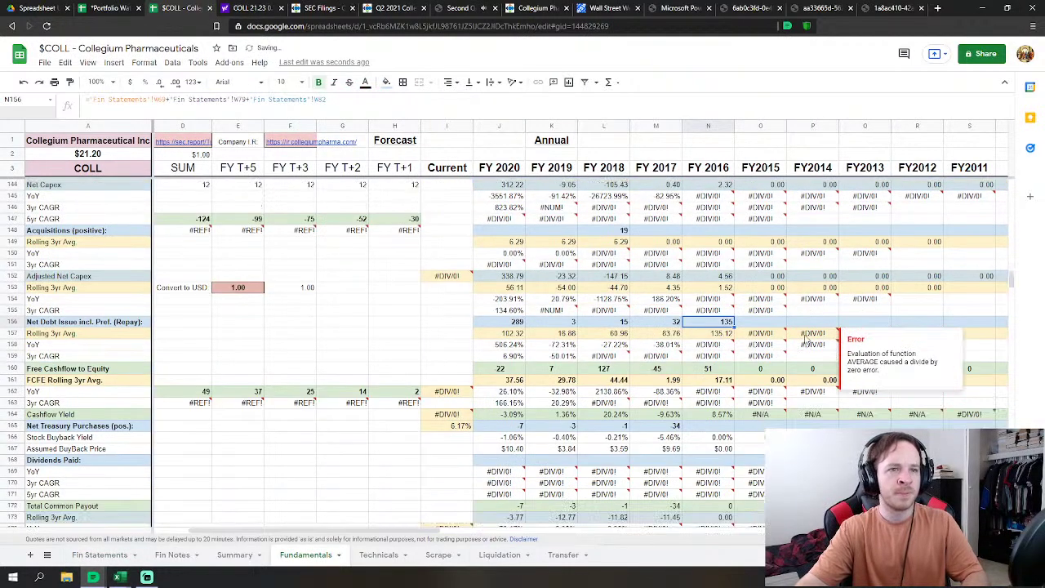
pyautogui.click(709, 426)
pyautogui.write('=')
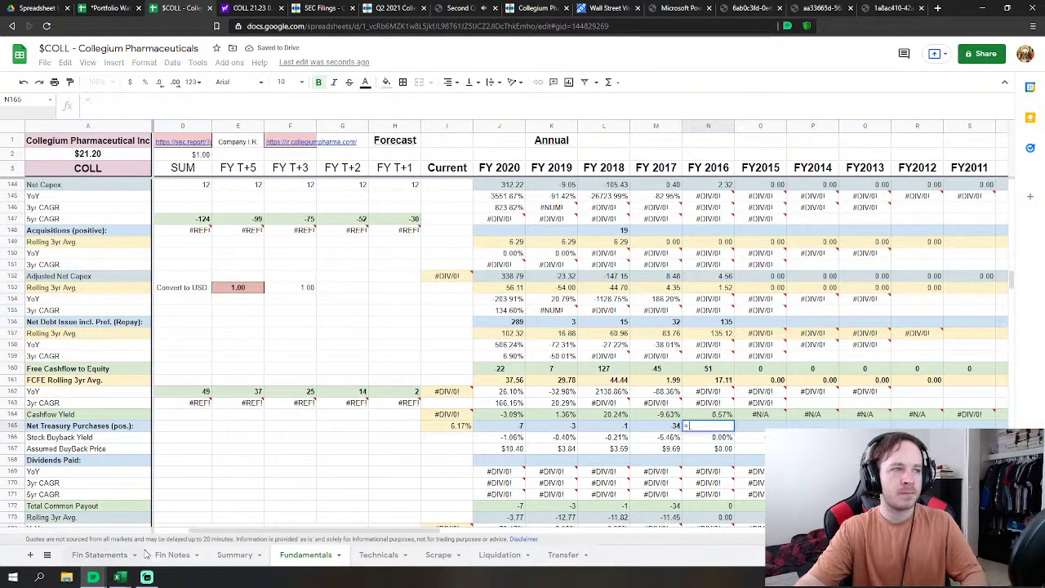
pyautogui.click(100, 554)
pyautogui.click(611, 316)
pyautogui.write('-')
pyautogui.click(613, 480)
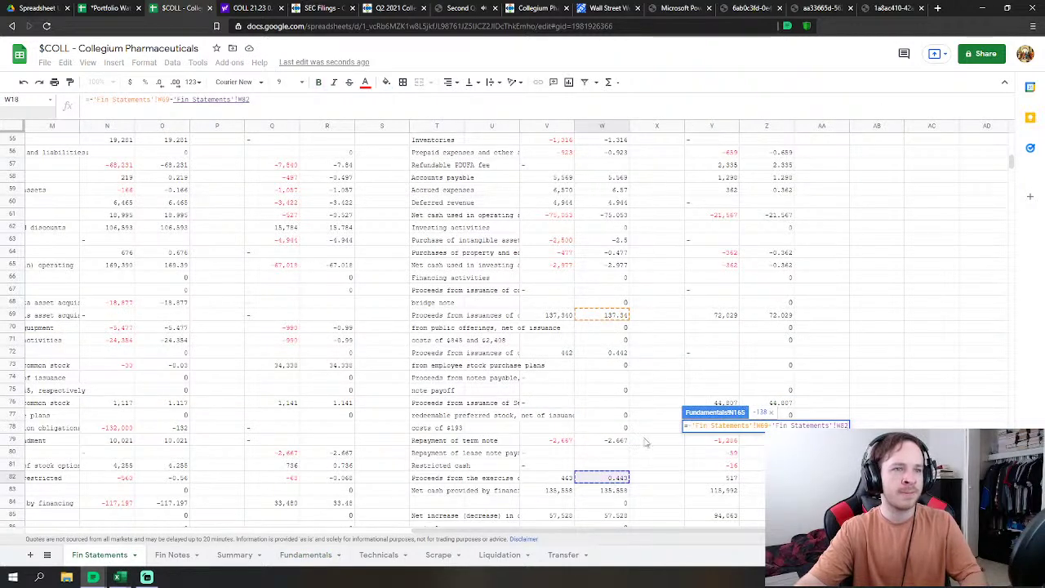
pyautogui.press('Return')
# Step: Link FY 2016 Cash & Equivalents in the Balance Sheets section to the 2016 cash value in Fin Statements W124
pyautogui.scroll(-10, 733, 350)
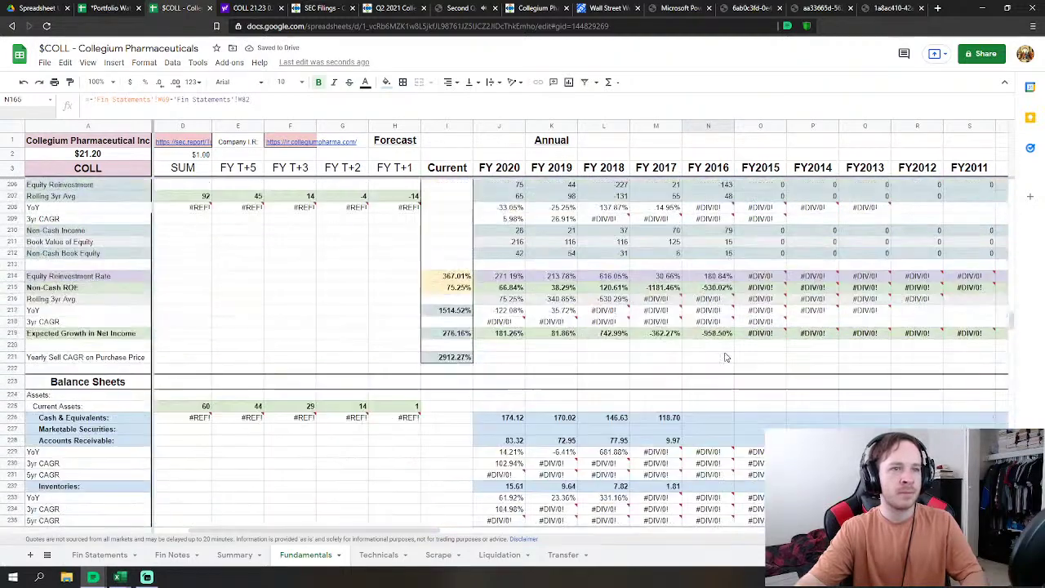
pyautogui.scroll(-2, 726, 357)
pyautogui.click(717, 327)
pyautogui.write('=')
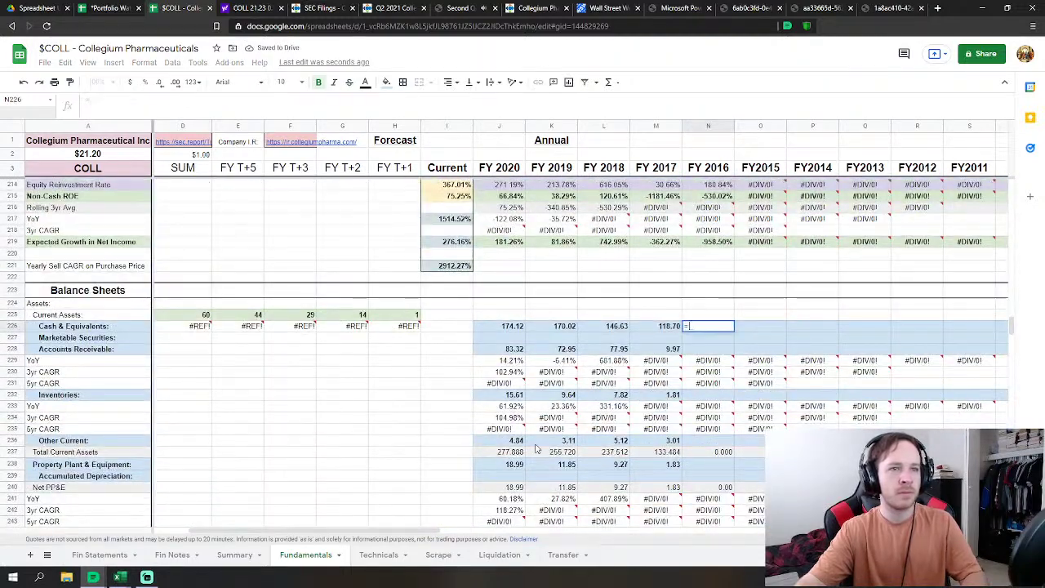
pyautogui.click(124, 556)
pyautogui.scroll(-10, 553, 380)
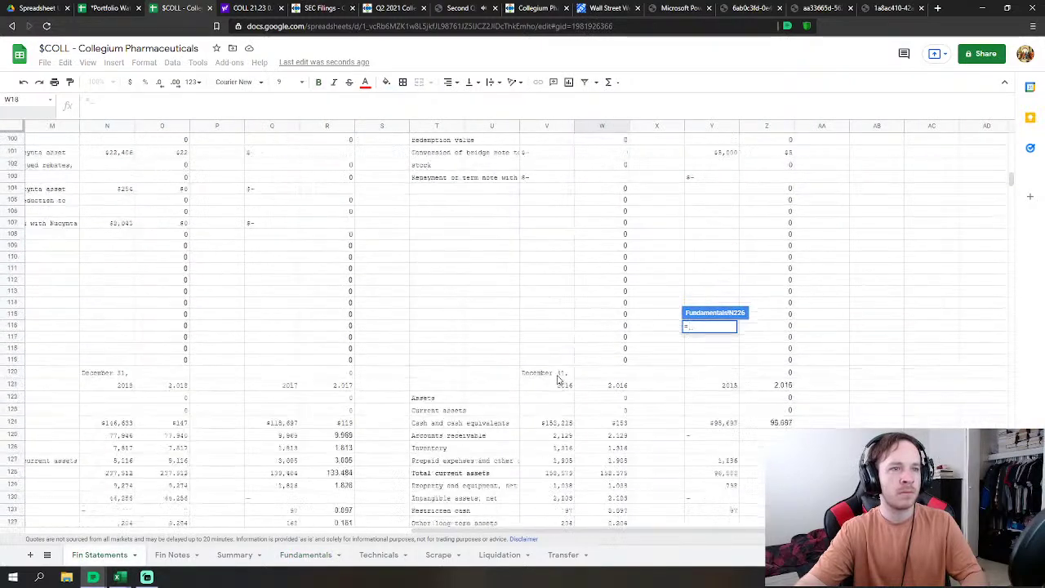
pyautogui.scroll(-2, 572, 380)
pyautogui.press('Return')
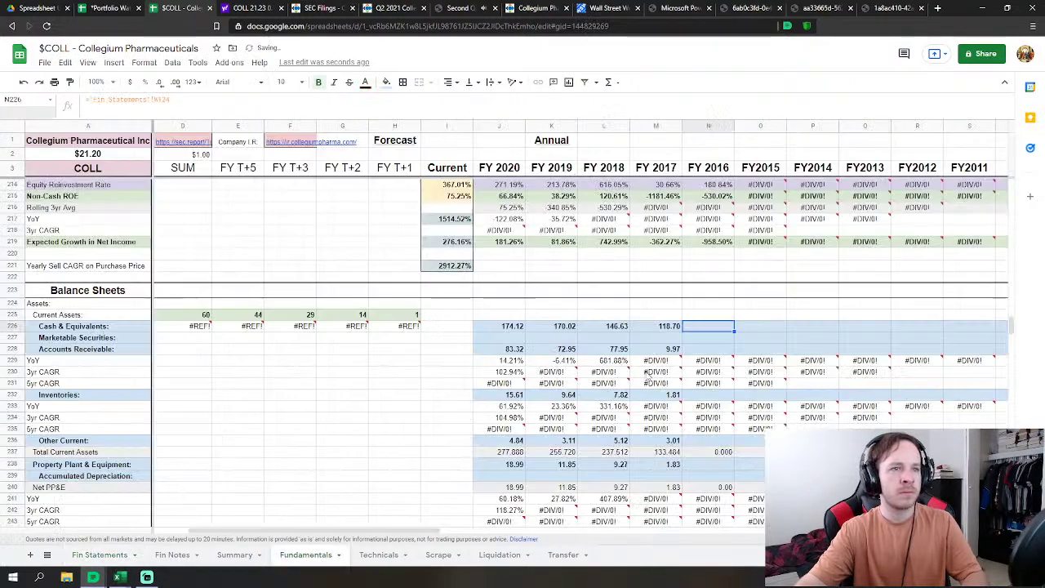
# Step: Link FY 2016 Accounts Receivable to the 2016 accounts receivable value in Fin Statements W125
pyautogui.click(712, 231)
pyautogui.write('=')
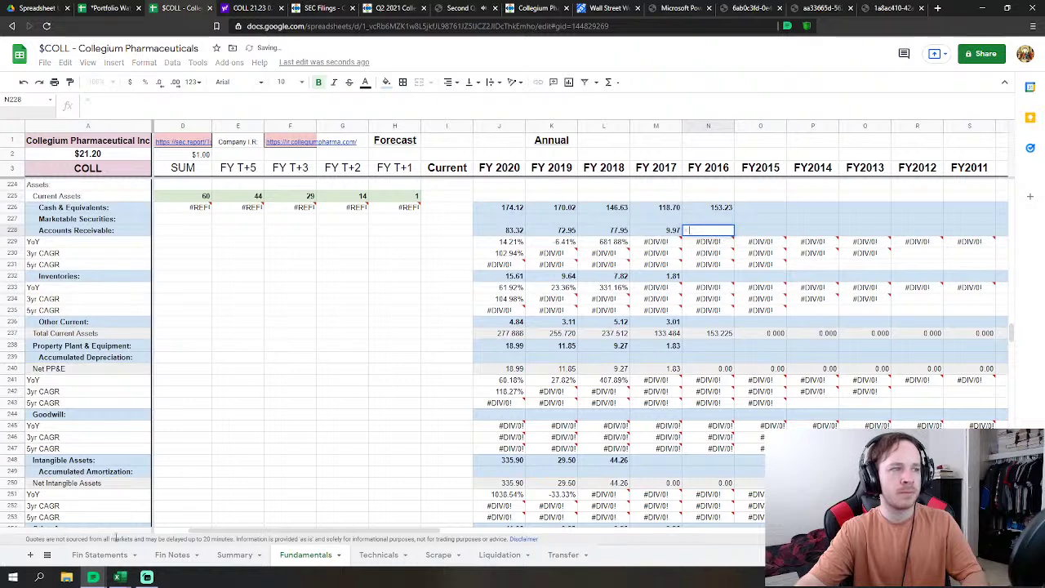
pyautogui.click(100, 554)
pyautogui.click(619, 410)
pyautogui.press('Return')
# Step: Link FY 2016 Inventories to the 2016 inventory value in Fin Statements W126
pyautogui.click(699, 277)
pyautogui.write('=')
pyautogui.click(99, 554)
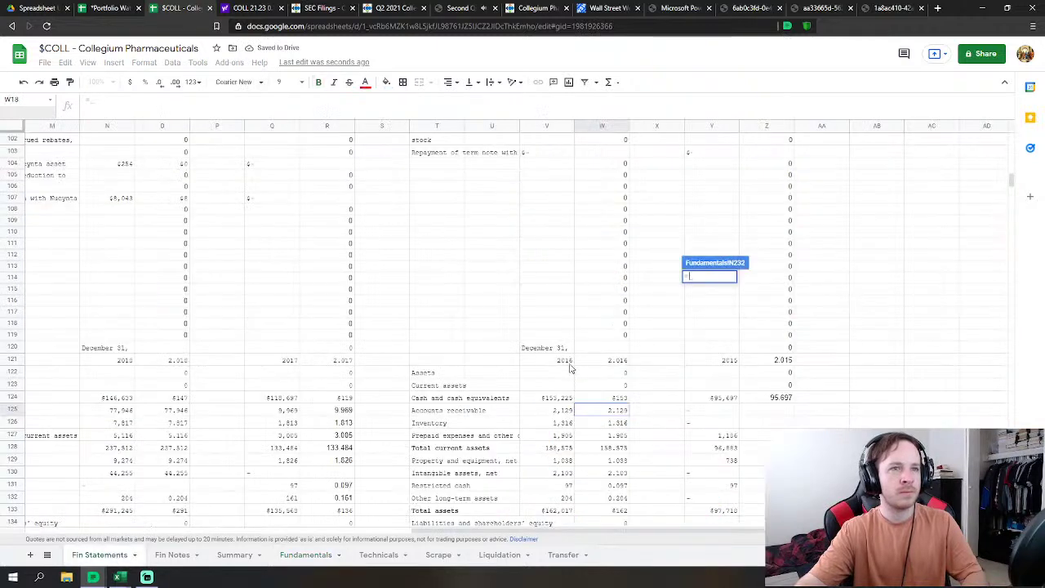
pyautogui.click(624, 425)
pyautogui.press('Return')
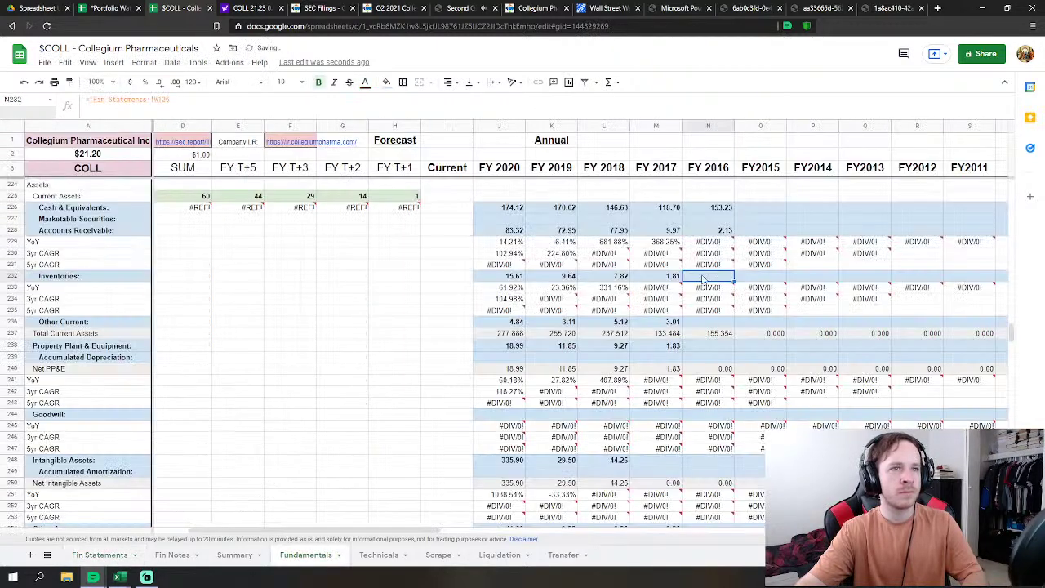
# Step: Link FY 2016 Other Current assets to the 2016 prepaid expenses value in Fin Statements W127
pyautogui.click(722, 320)
pyautogui.write('=')
pyautogui.click(100, 554)
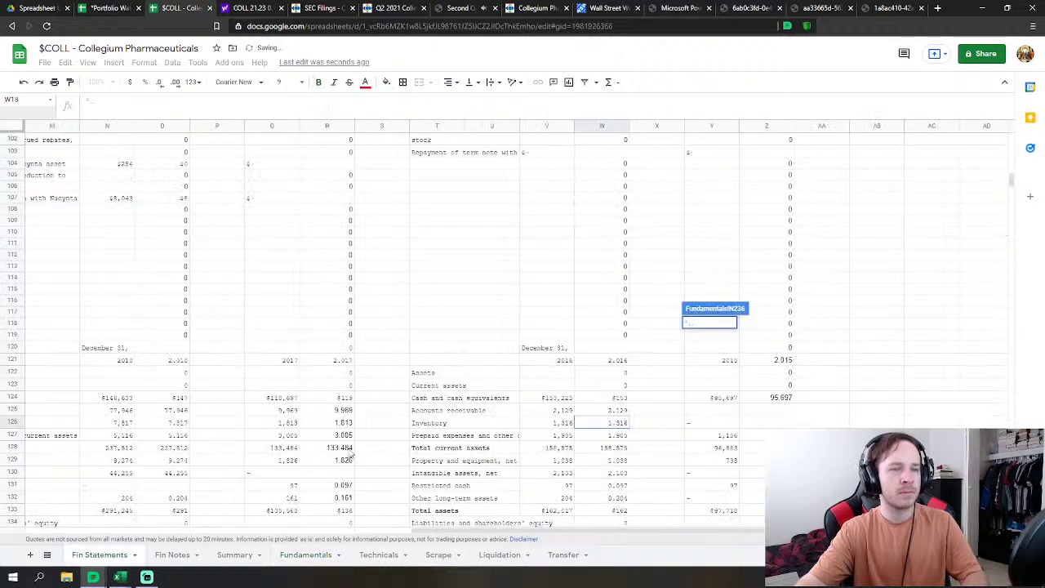
pyautogui.click(623, 437)
pyautogui.press('Return')
# Step: Link FY 2016 Property Plant & Equipment to the 2016 net property and equipment value in Fin Statements W129
pyautogui.click(708, 349)
pyautogui.write('=')
pyautogui.click(100, 555)
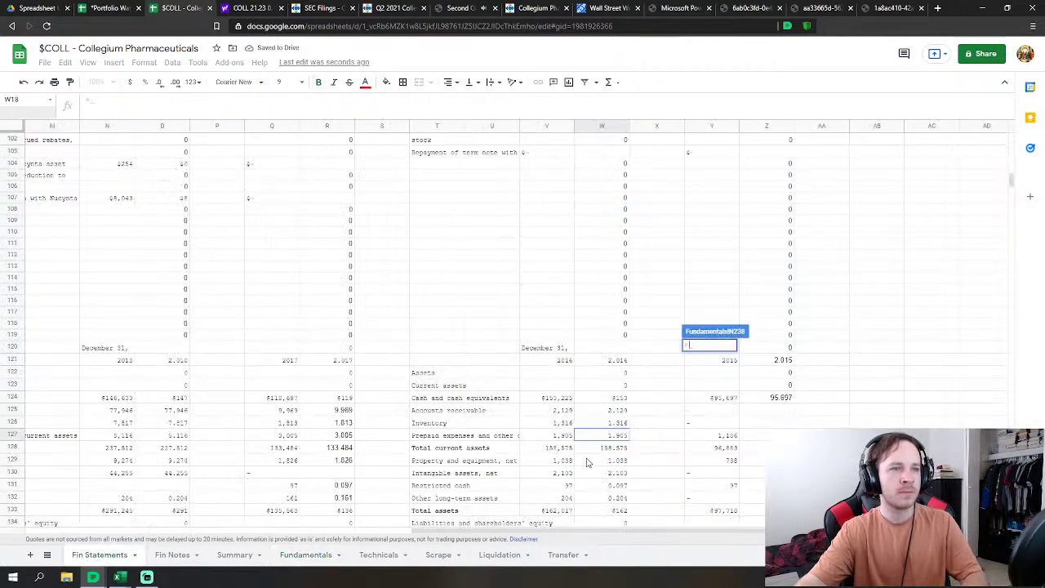
pyautogui.click(614, 460)
pyautogui.scroll(-2, 677, 422)
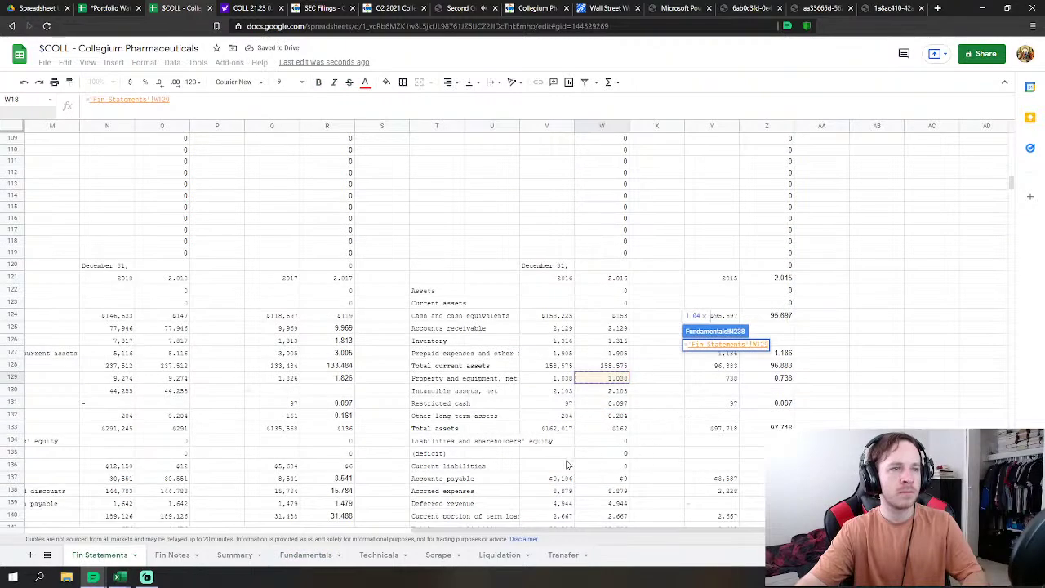
pyautogui.press('Return')
# Step: Link FY 2016 Intangible Assets to the 2016 net intangible assets value in Fin Statements W130
pyautogui.scroll(-2, 711, 385)
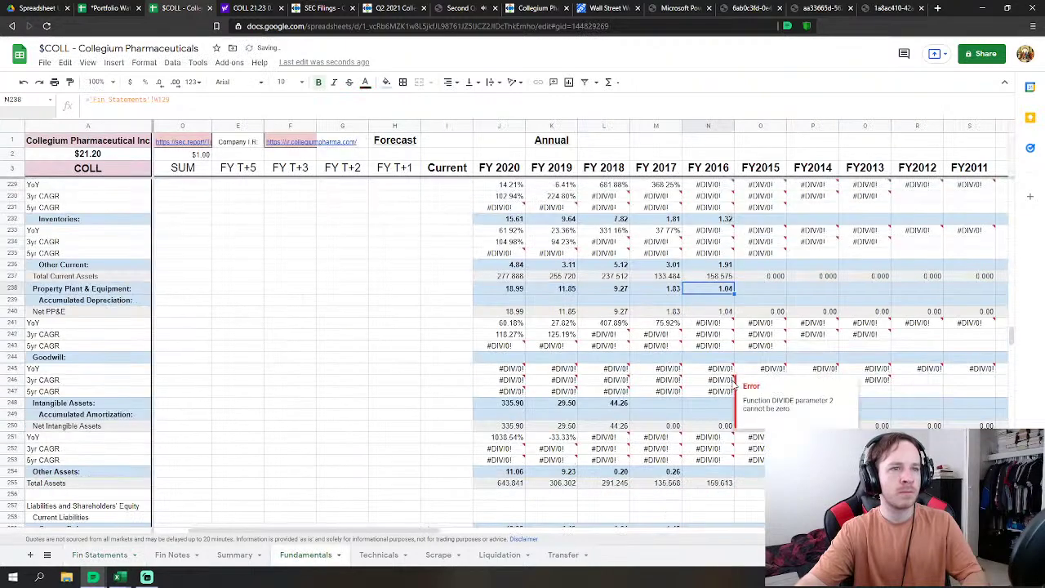
pyautogui.click(715, 406)
pyautogui.write('=')
pyautogui.click(100, 554)
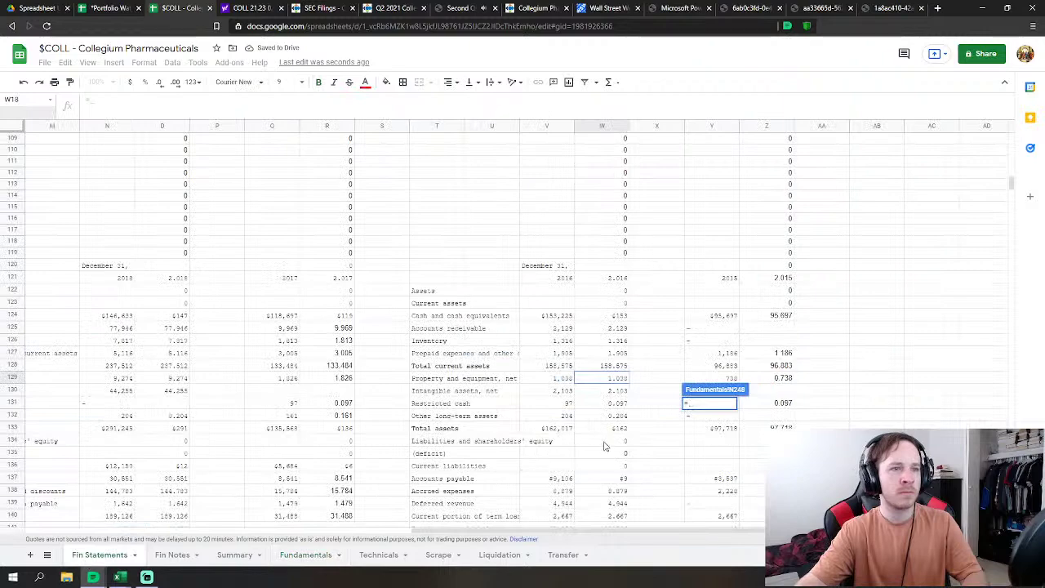
pyautogui.click(624, 394)
pyautogui.press('Return')
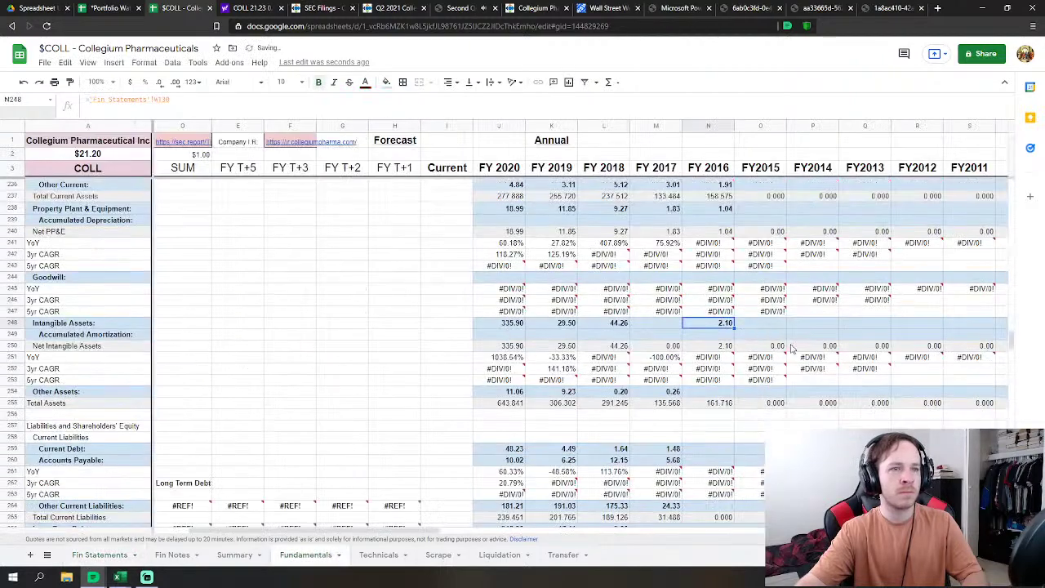
# Step: Set FY 2016 Other Assets to the sum of restricted cash (W131) and other long-term assets (W132) from Fin Statements
pyautogui.click(710, 392)
pyautogui.write('=')
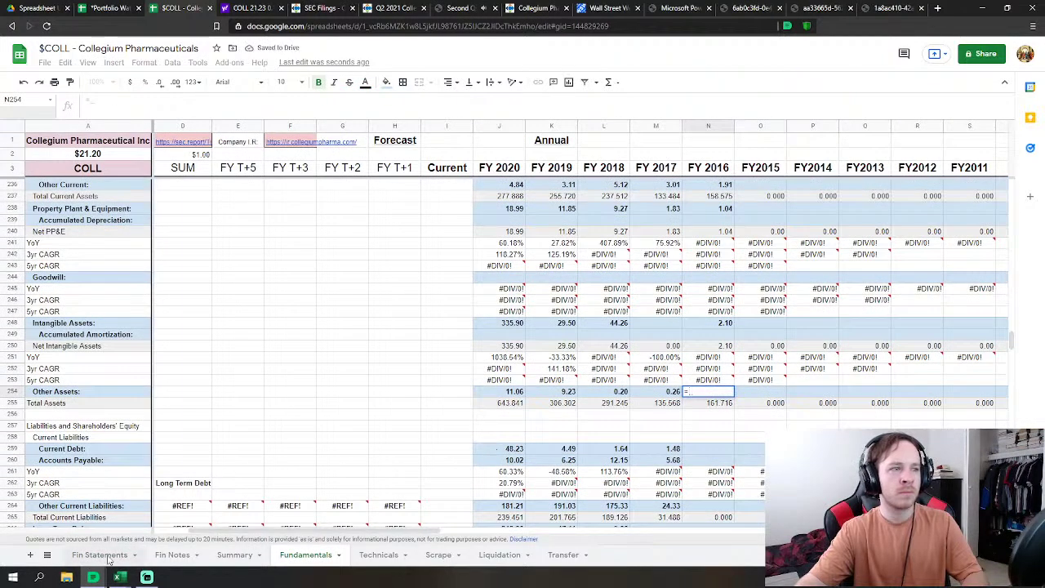
pyautogui.click(109, 558)
pyautogui.click(624, 404)
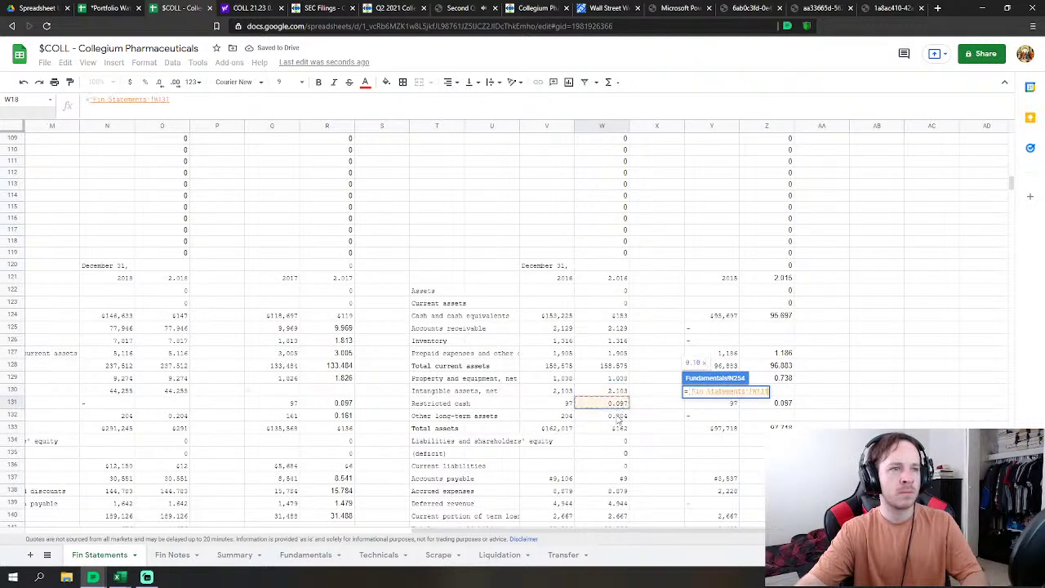
pyautogui.write('+')
pyautogui.click(619, 417)
pyautogui.press('Return')
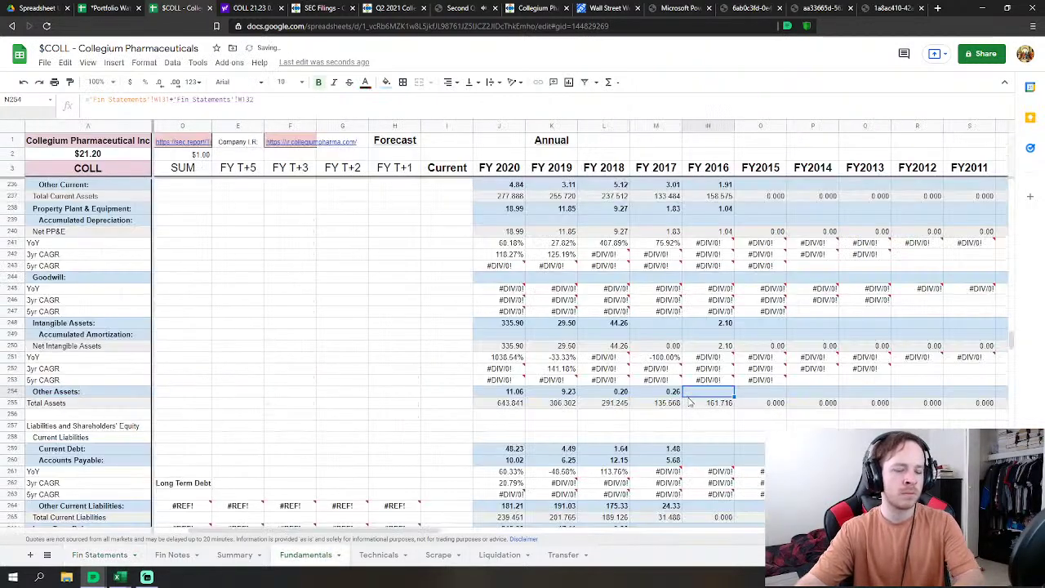
# Step: Link FY 2016 Current Debt to the 2016 current portion of the term loan in Fin Statements W140
pyautogui.click(727, 426)
pyautogui.scroll(-3, 727, 426)
pyautogui.write('=')
pyautogui.click(101, 555)
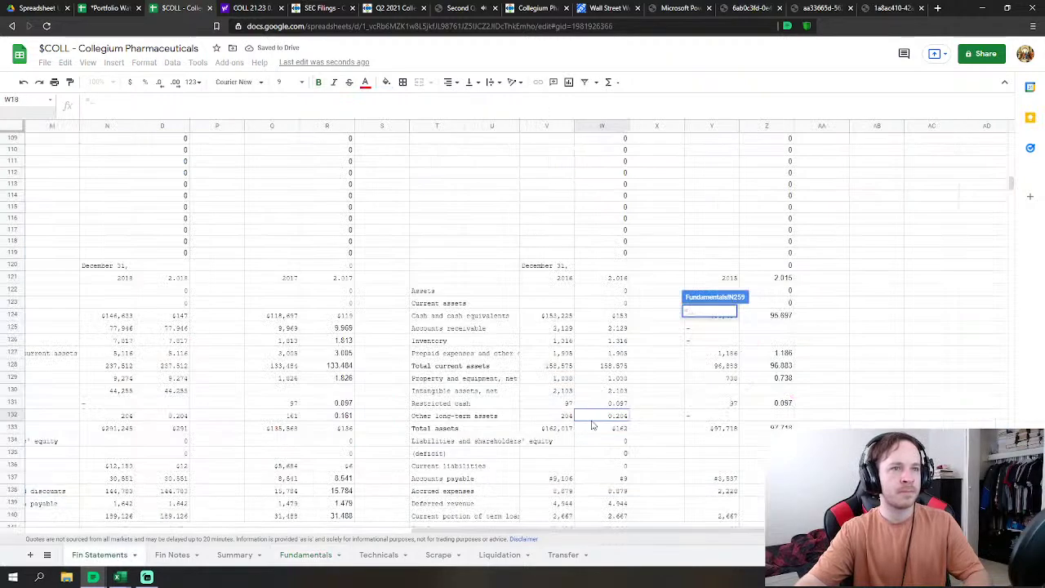
pyautogui.scroll(-2, 651, 425)
pyautogui.click(608, 441)
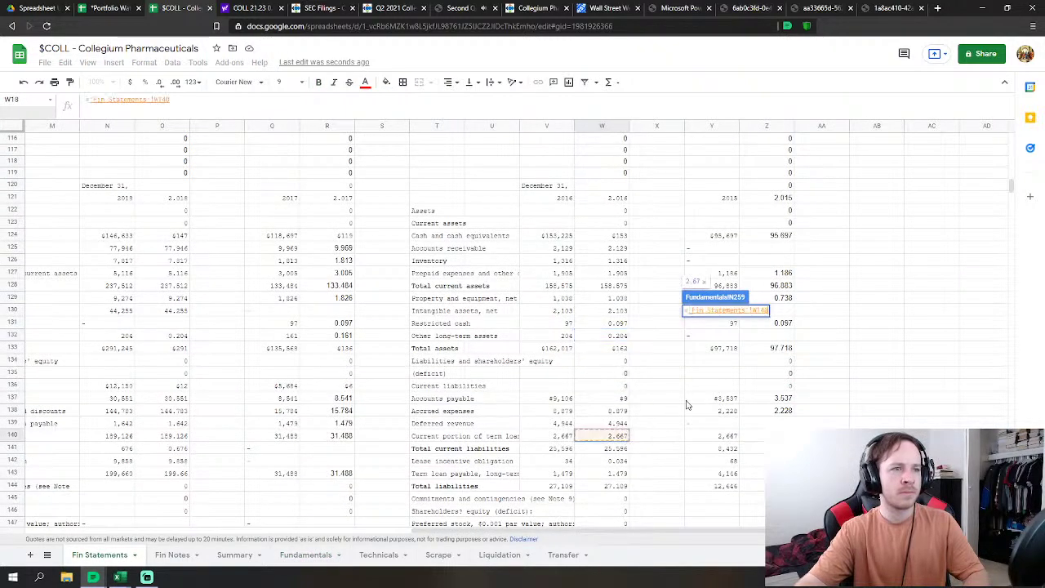
pyautogui.scroll(-3, 660, 404)
pyautogui.press('Return')
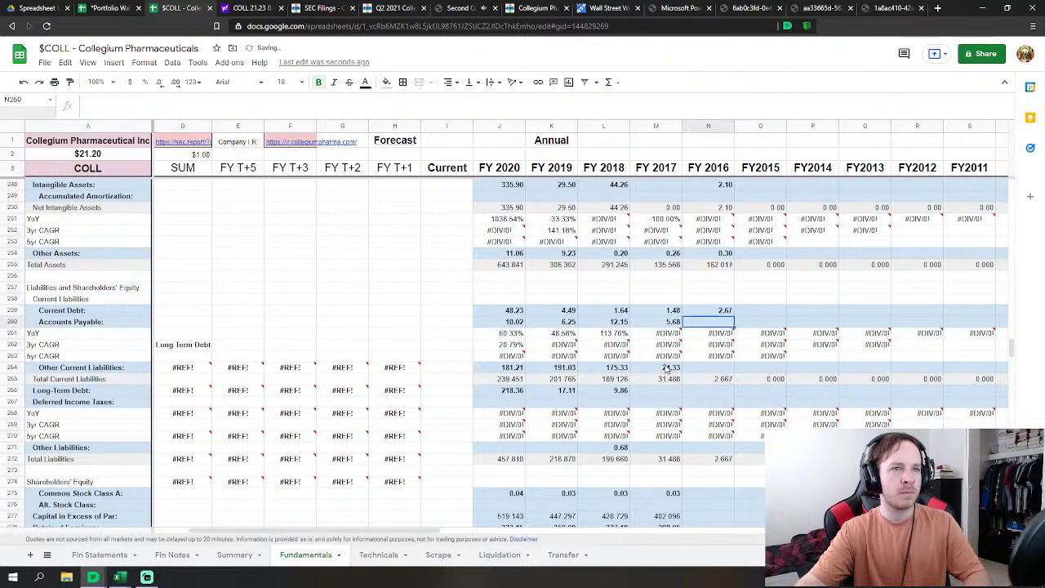
# Step: Link FY 2016 Accounts Payable to the 2016 accounts payable value in Fin Statements W137
pyautogui.click(100, 557)
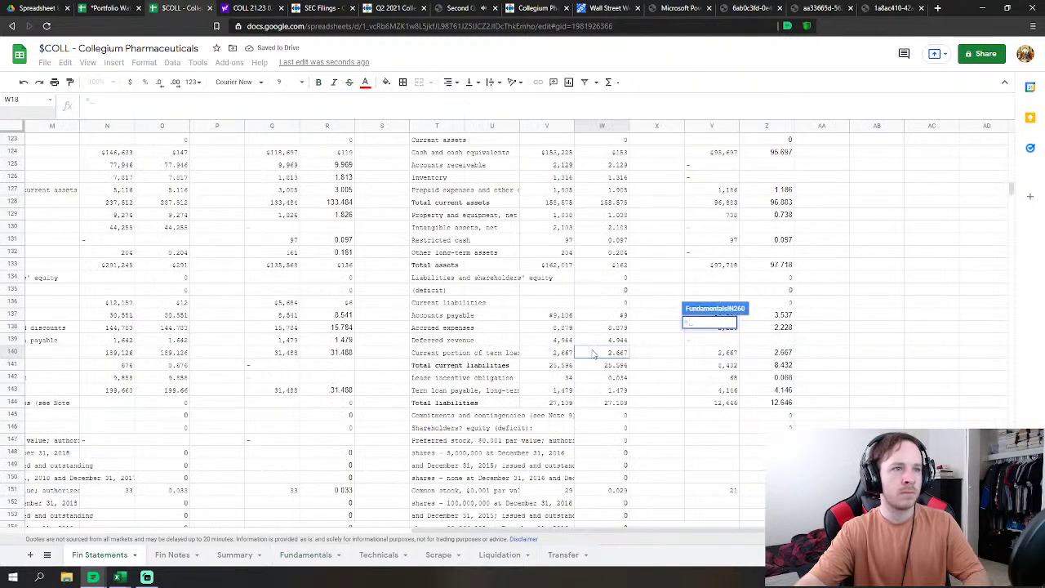
pyautogui.click(613, 317)
pyautogui.press('Return')
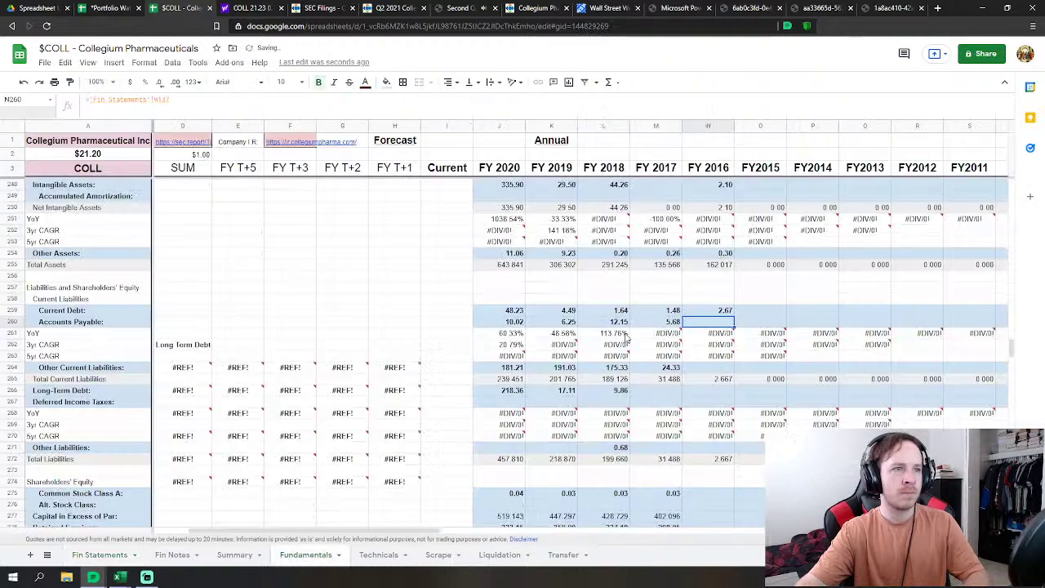
# Step: Set FY 2016 Other Current Liabilities to the sum of accrued expenses (W138) and deferred revenue (W139) from Fin Statements
pyautogui.press('Down')
pyautogui.press('Down')
pyautogui.press('Down')
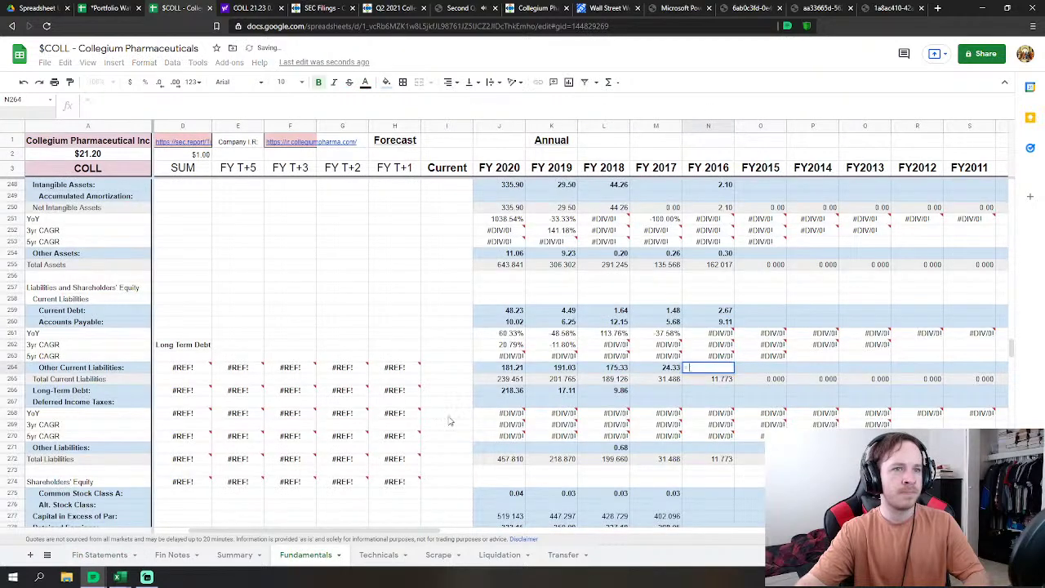
pyautogui.click(122, 555)
pyautogui.write("='Fin Statements'!W138+")
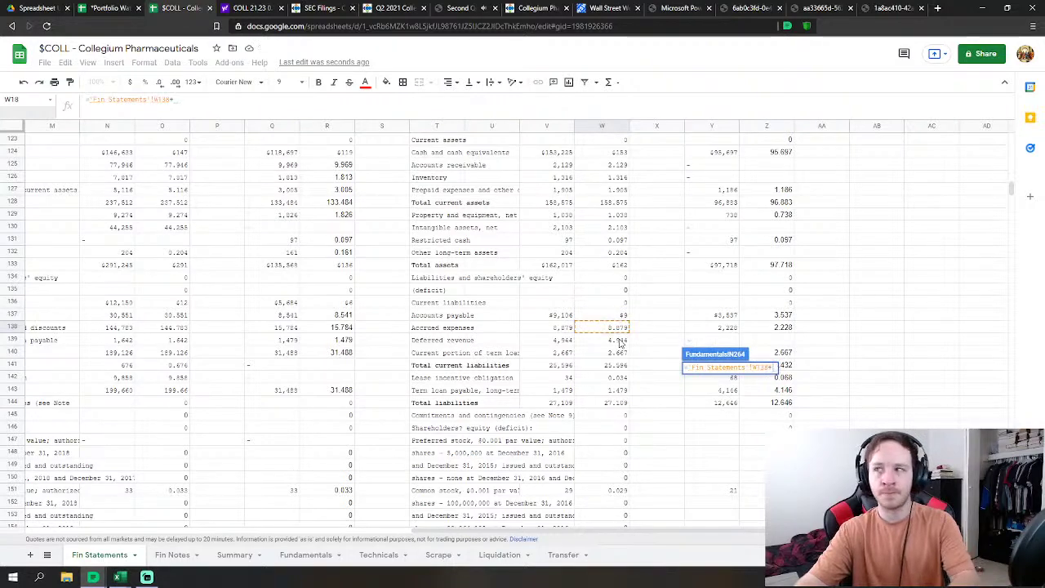
pyautogui.click(616, 328)
pyautogui.write('+')
pyautogui.click(620, 341)
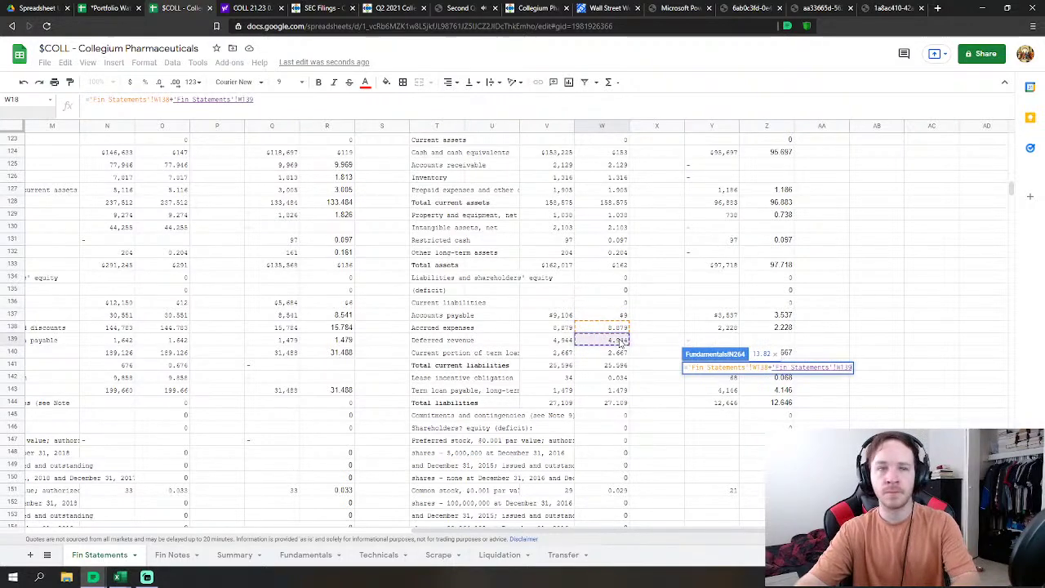
pyautogui.press('Return')
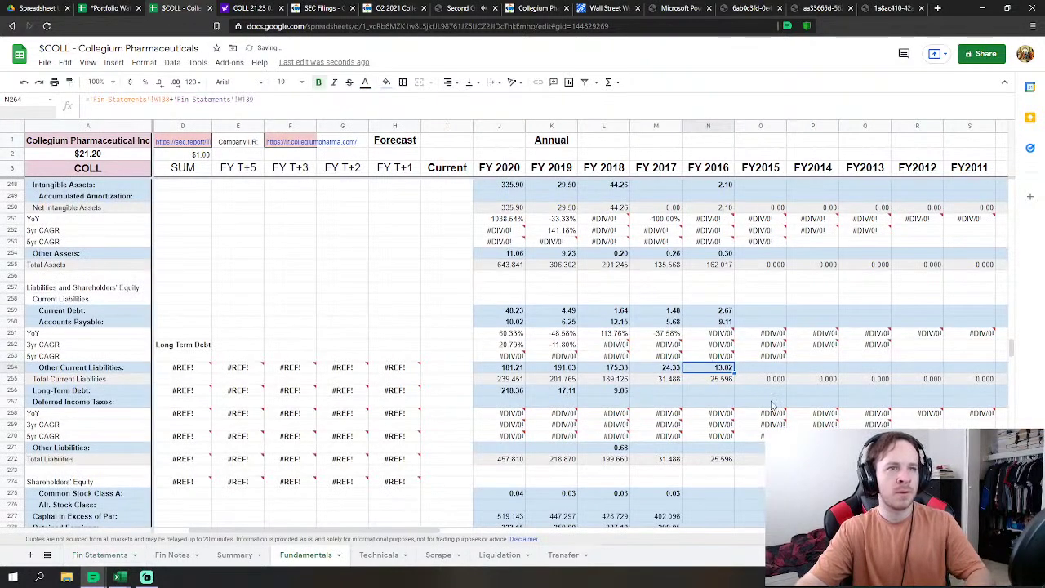
# Step: Set FY 2016 Long-Term Debt to the sum of the lease incentive obligation (W142) and long-term loan payable (W143) from Fin Statements
pyautogui.write('=')
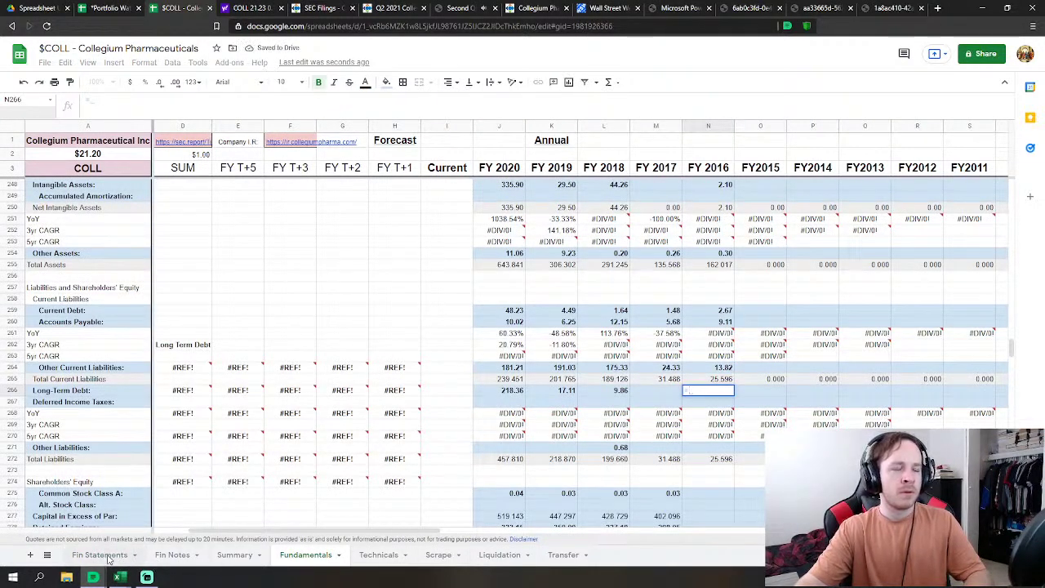
pyautogui.click(110, 557)
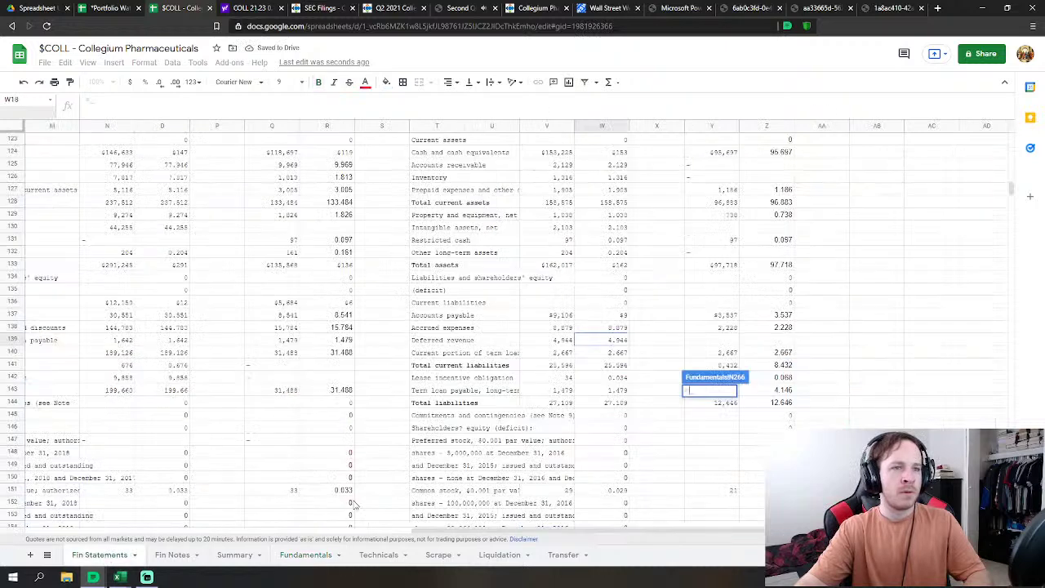
pyautogui.click(608, 380)
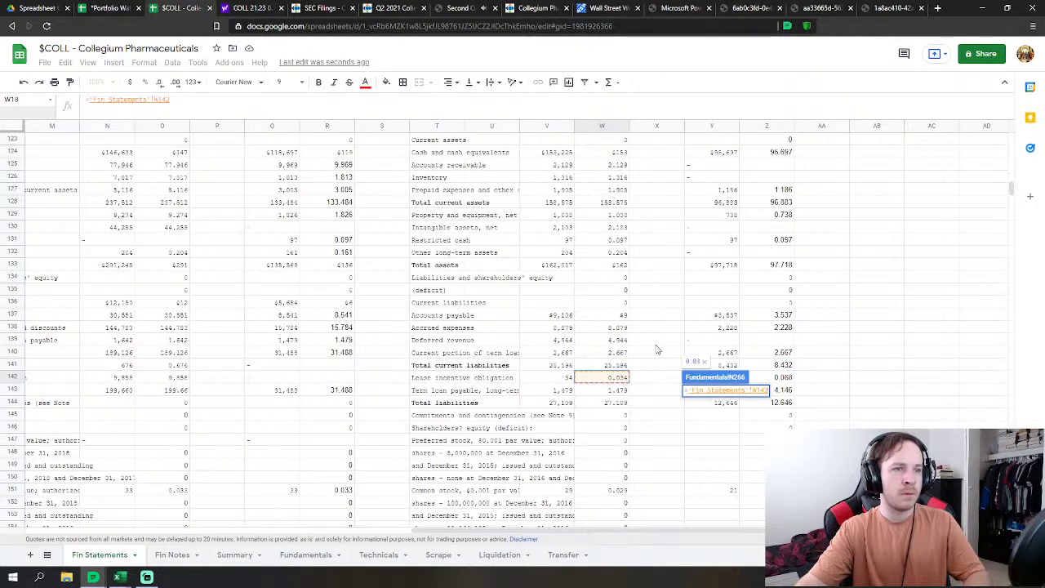
pyautogui.write('+')
pyautogui.click(611, 390)
pyautogui.press('Return')
# Step: Link FY 2016 Common Stock Class A to the 2016 common stock value in Fin Statements W151
pyautogui.write('=')
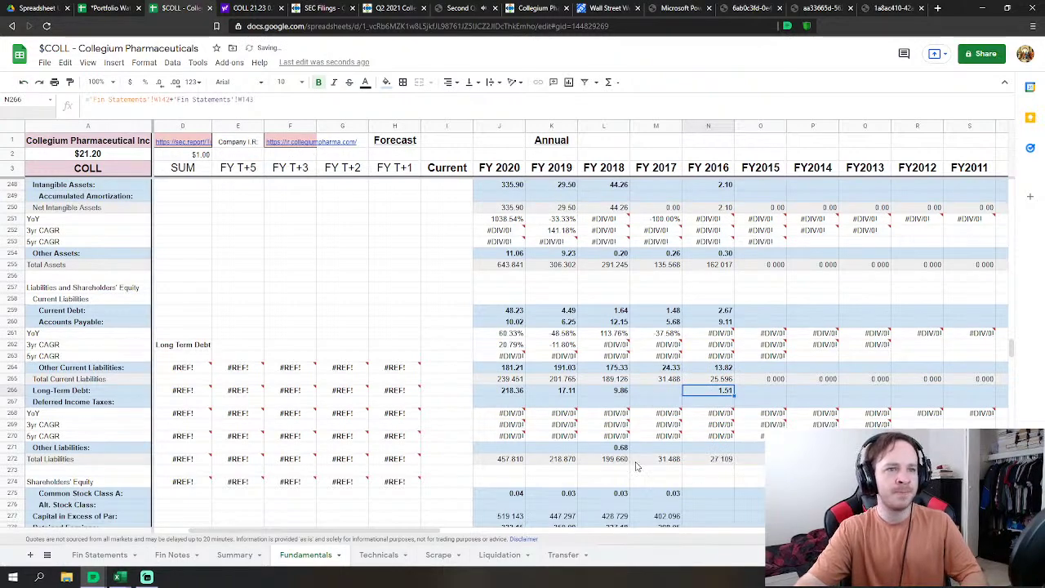
pyautogui.click(712, 503)
pyautogui.write('=')
pyautogui.click(114, 560)
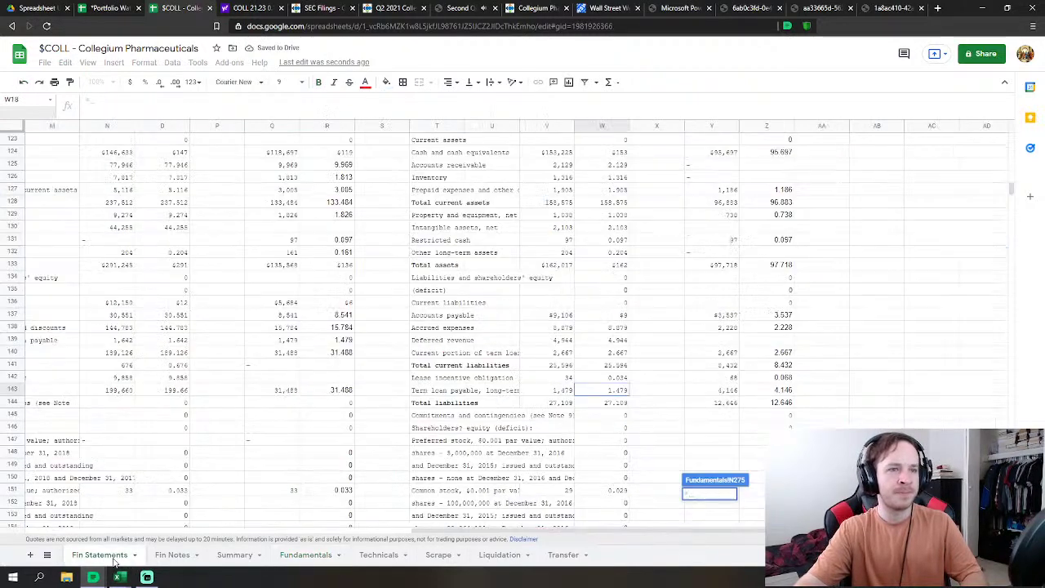
pyautogui.scroll(-3, 469, 480)
pyautogui.click(609, 364)
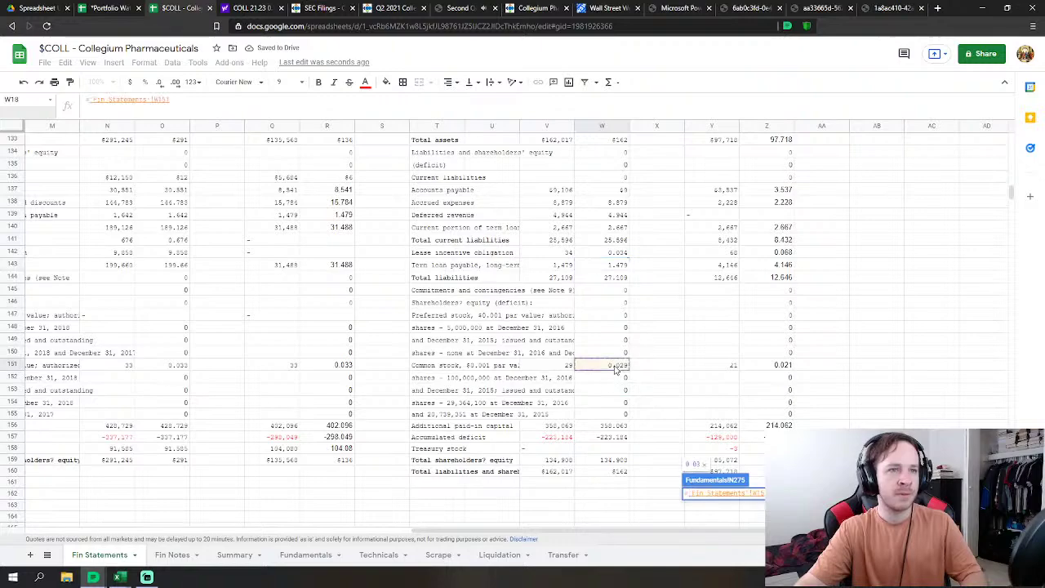
pyautogui.press('Return')
# Step: Link FY 2016 Capital in Excess of Par to the 2016 additional paid-in capital in Fin Statements W156
pyautogui.scroll(-2, 733, 398)
pyautogui.click(709, 459)
pyautogui.write('=')
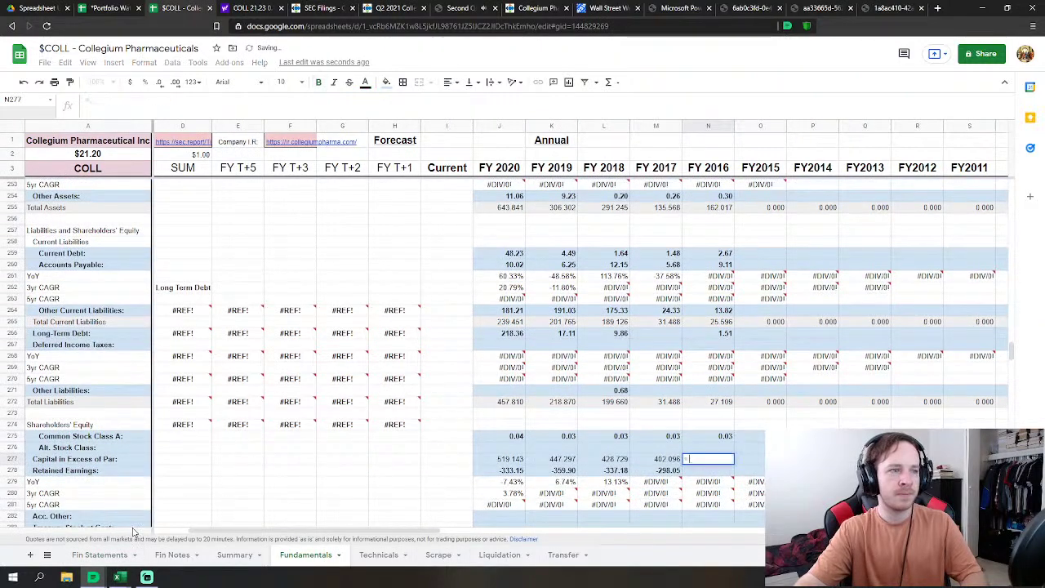
pyautogui.click(99, 555)
pyautogui.click(611, 430)
pyautogui.scroll(-1, 611, 432)
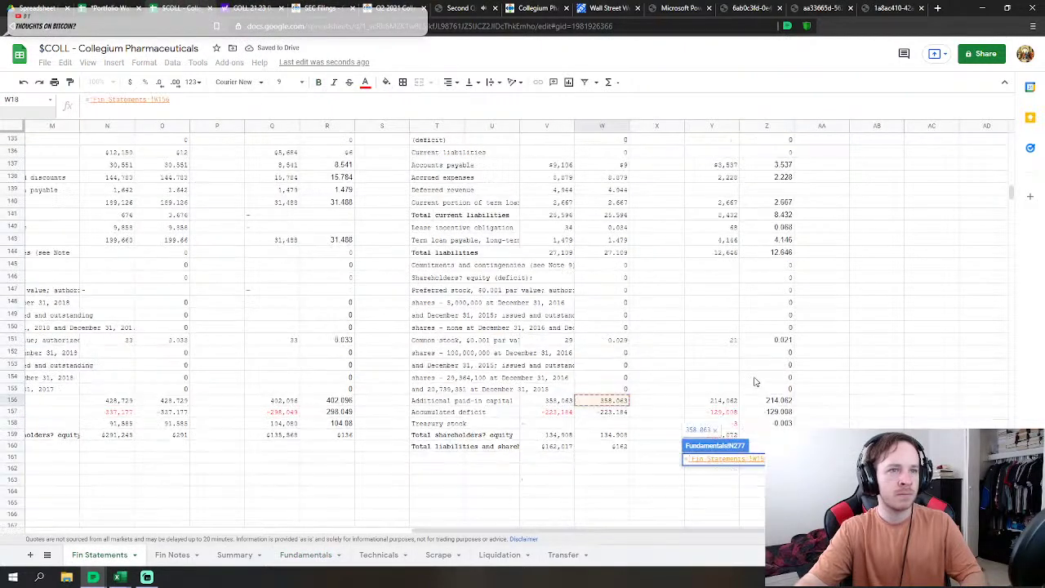
pyautogui.press('Return')
# Step: Link FY 2016 Retained Earnings to the 2016 accumulated deficit in Fin Statements W157
pyautogui.click(719, 336)
pyautogui.write('=')
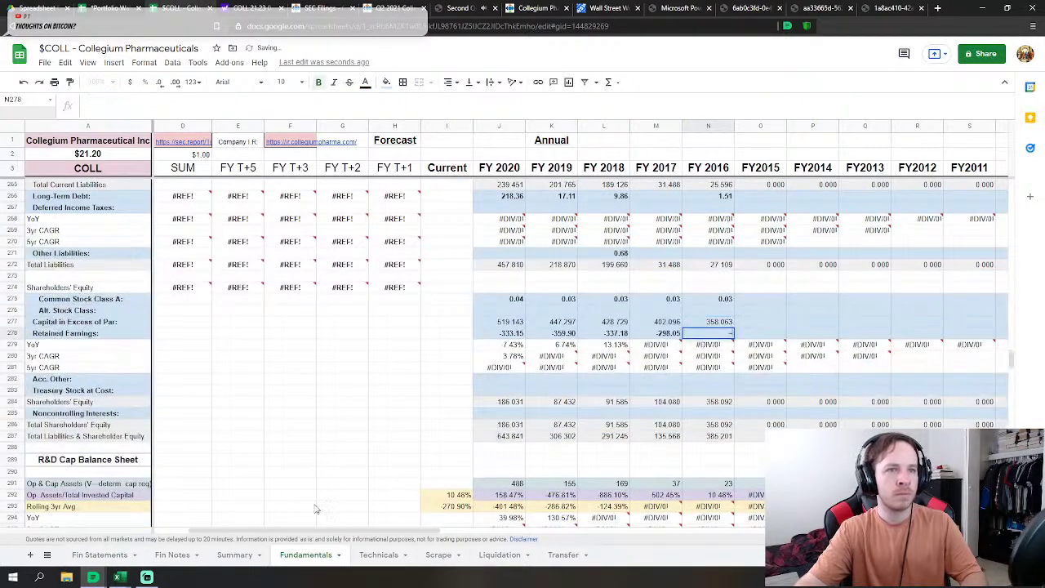
pyautogui.click(98, 555)
pyautogui.click(619, 412)
pyautogui.press('Return')
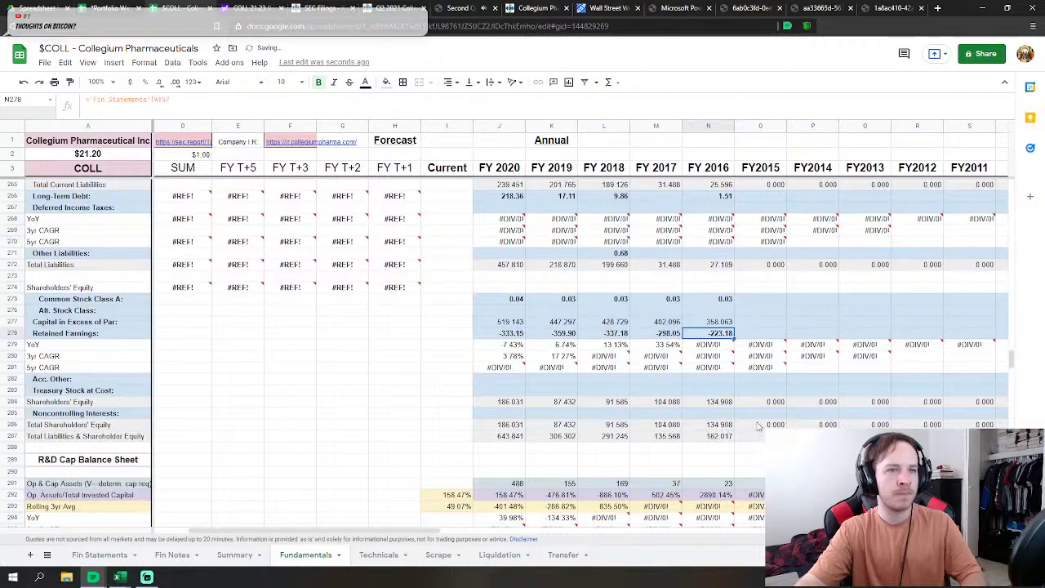
# Step: Link FY 2015 Revenues to cell Z8 in the 2015 income statement on Fin Statements
pyautogui.scroll(3, 826, 370)
pyautogui.moveTo(1011, 352); pyautogui.dragTo(1030, 195)
pyautogui.click(772, 282)
pyautogui.scroll(-1, 523, 394)
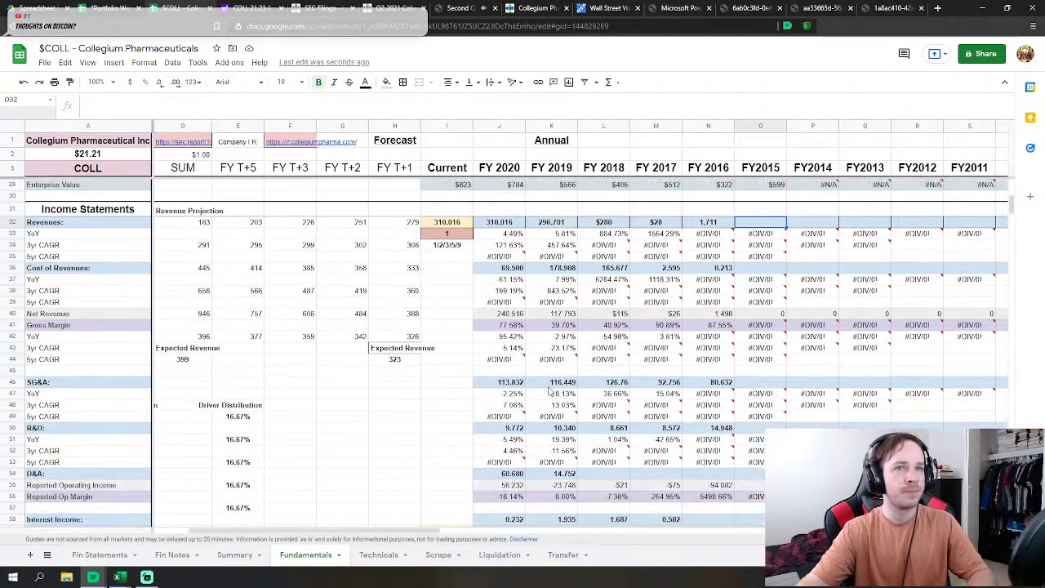
pyautogui.scroll(1, 750, 358)
pyautogui.write('=')
pyautogui.click(119, 556)
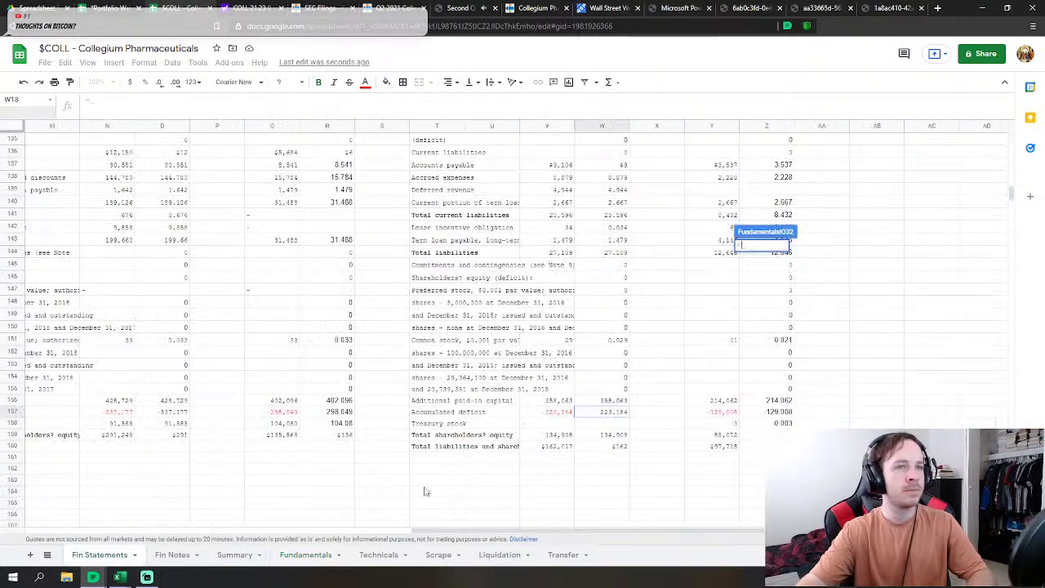
pyautogui.moveTo(1012, 194); pyautogui.dragTo(1021, 138)
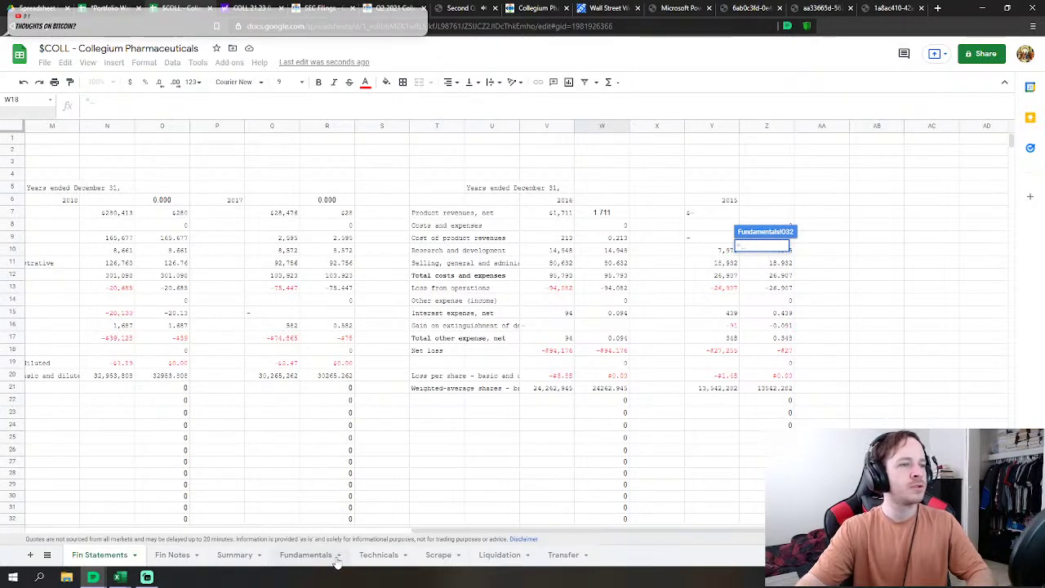
pyautogui.click(305, 559)
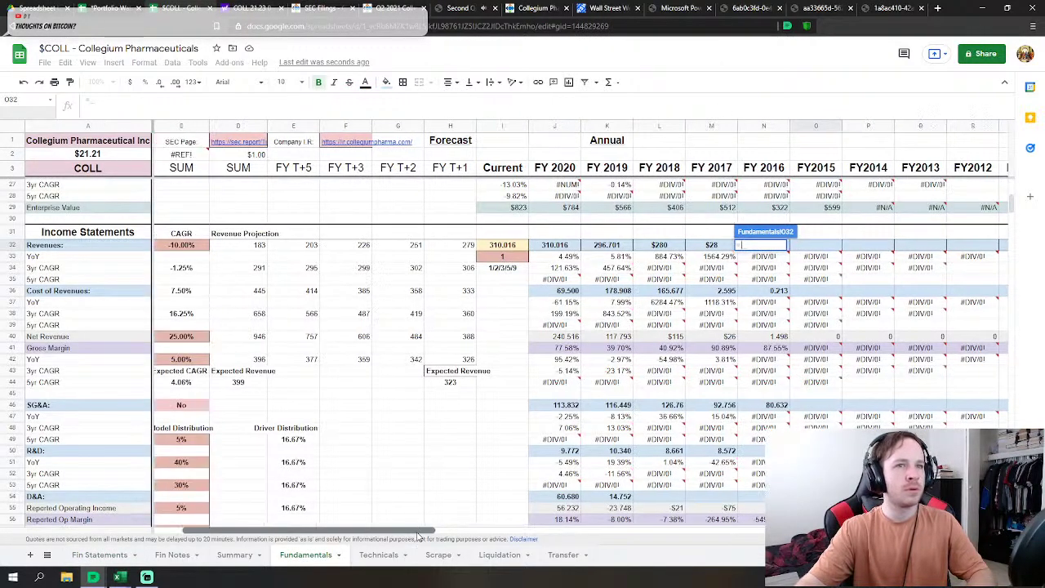
pyautogui.press('Return')
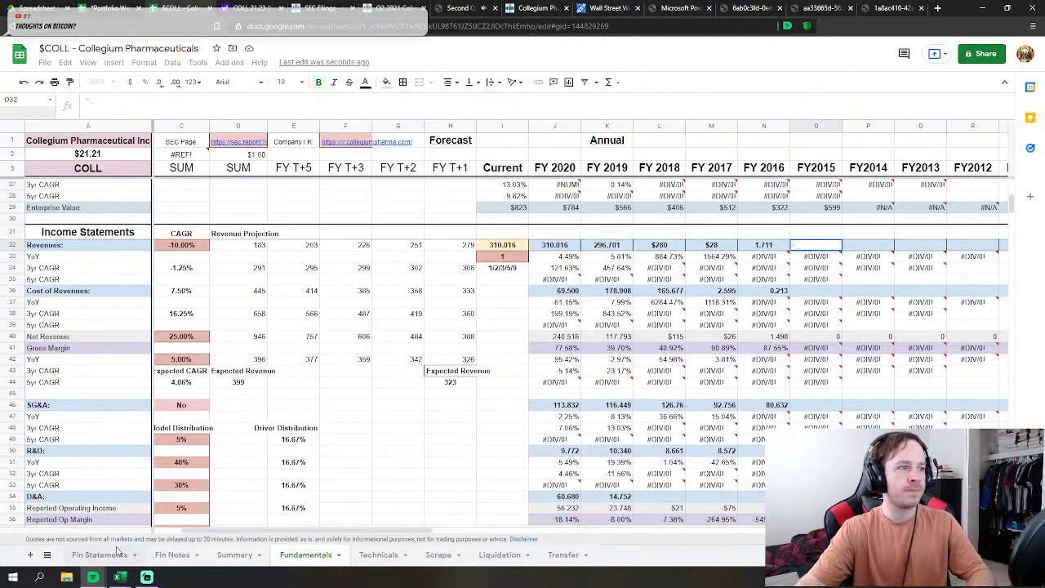
pyautogui.click(100, 556)
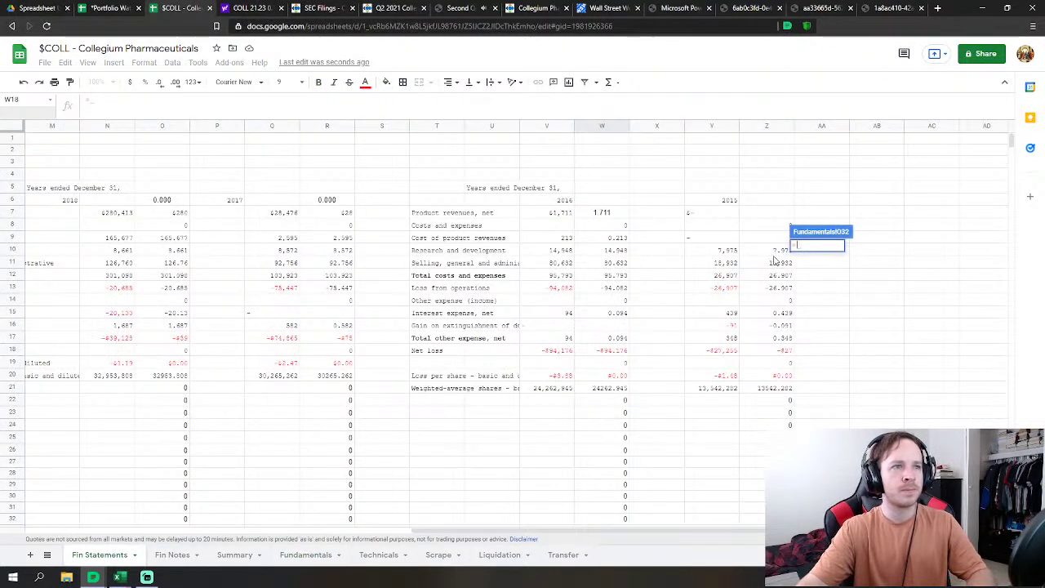
pyautogui.click(772, 225)
pyautogui.press('Return')
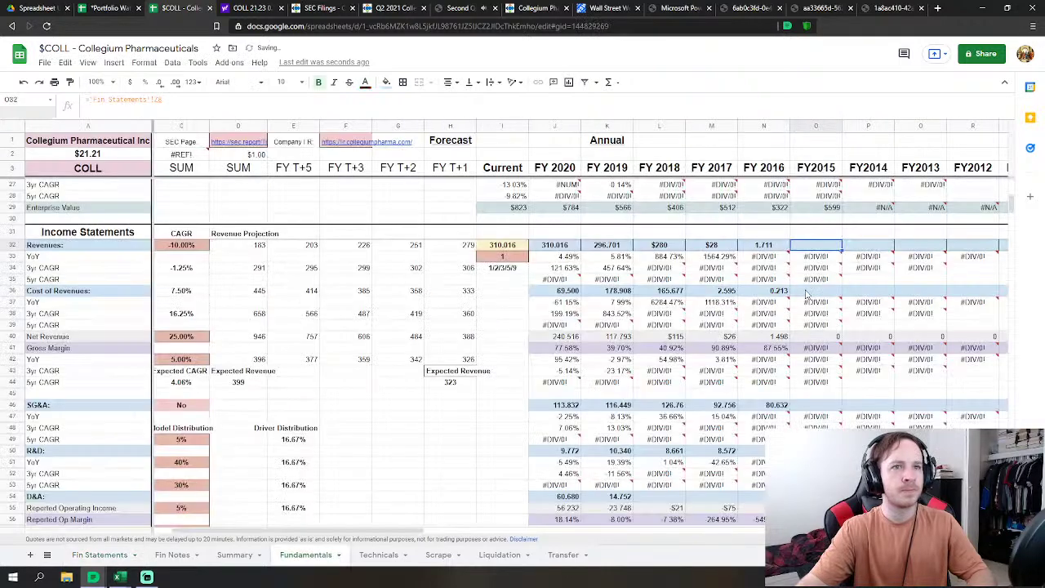
pyautogui.click(821, 292)
pyautogui.write('=')
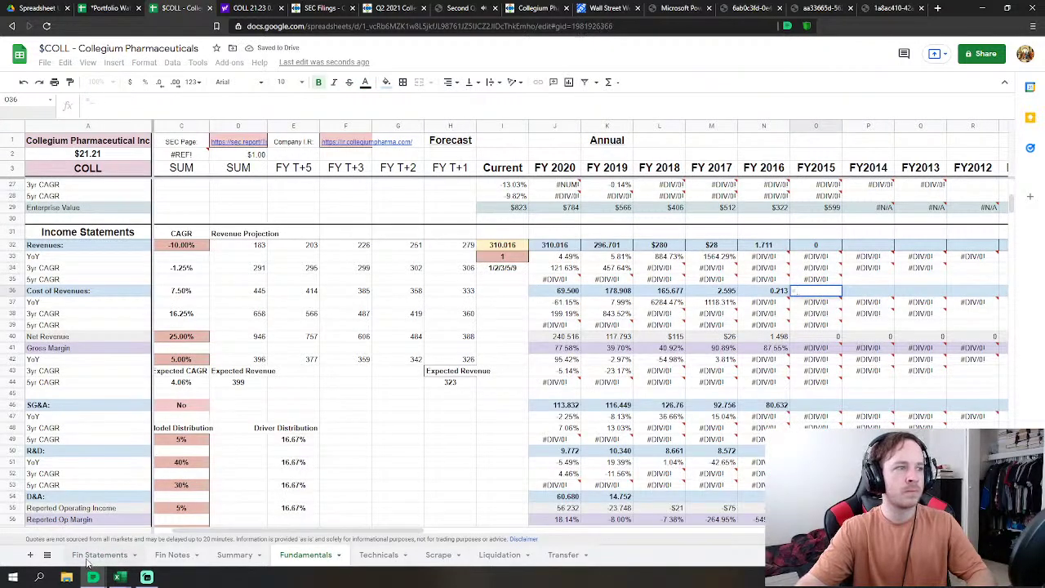
pyautogui.click(87, 559)
pyautogui.click(776, 252)
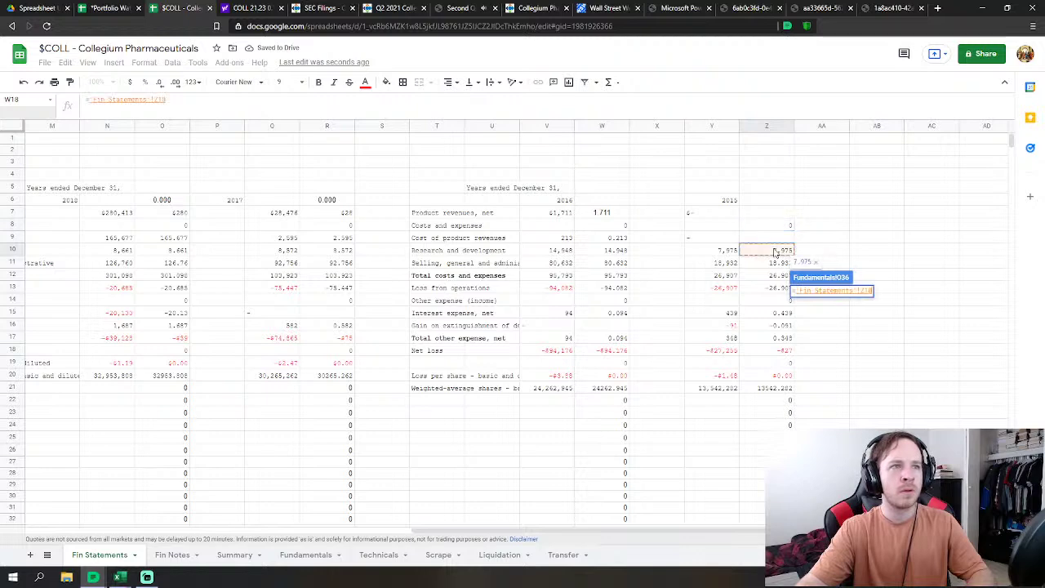
pyautogui.press('BackSpace')
pyautogui.press('BackSpace')
pyautogui.press('BackSpace')
pyautogui.press('BackSpace')
pyautogui.press('BackSpace')
pyautogui.press('BackSpace')
pyautogui.press('BackSpace')
pyautogui.press('BackSpace')
pyautogui.press('BackSpace')
pyautogui.press('BackSpace')
pyautogui.press('BackSpace')
pyautogui.press('BackSpace')
pyautogui.press('BackSpace')
pyautogui.press('BackSpace')
pyautogui.press('BackSpace')
pyautogui.press('BackSpace')
pyautogui.press('BackSpace')
pyautogui.press('BackSpace')
pyautogui.press('BackSpace')
pyautogui.press('BackSpace')
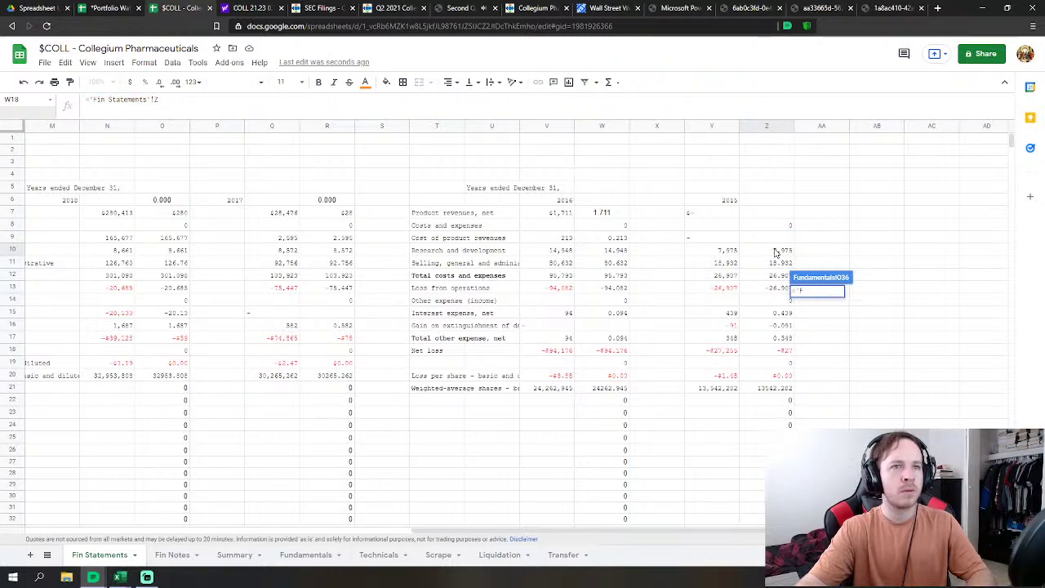
pyautogui.press('Escape')
# Step: Link FY 2015 SG&A to the 2015 selling, general and administrative expense in Fin Statements Z11
pyautogui.scroll(-2, 825, 347)
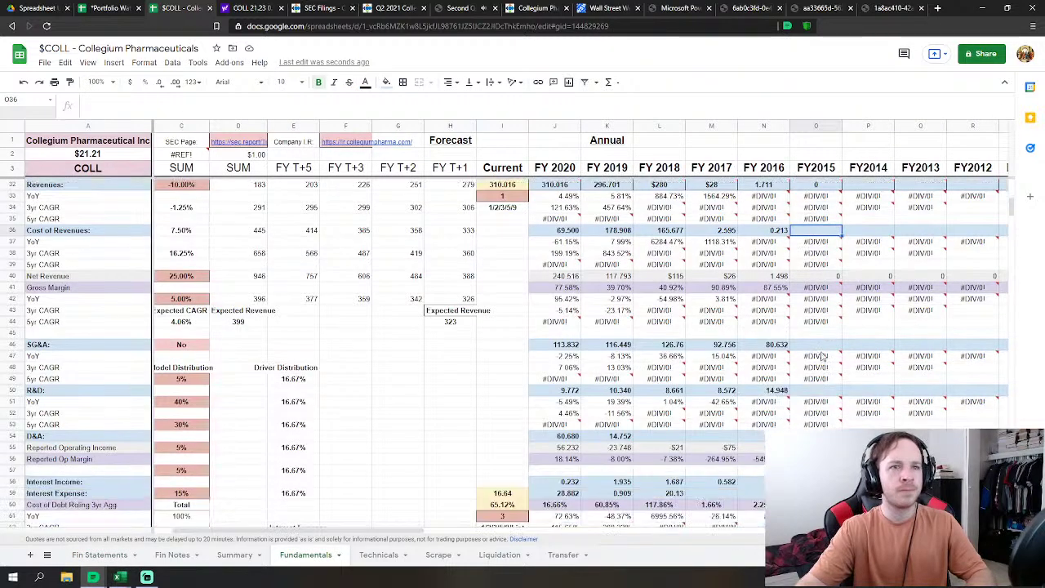
pyautogui.click(828, 350)
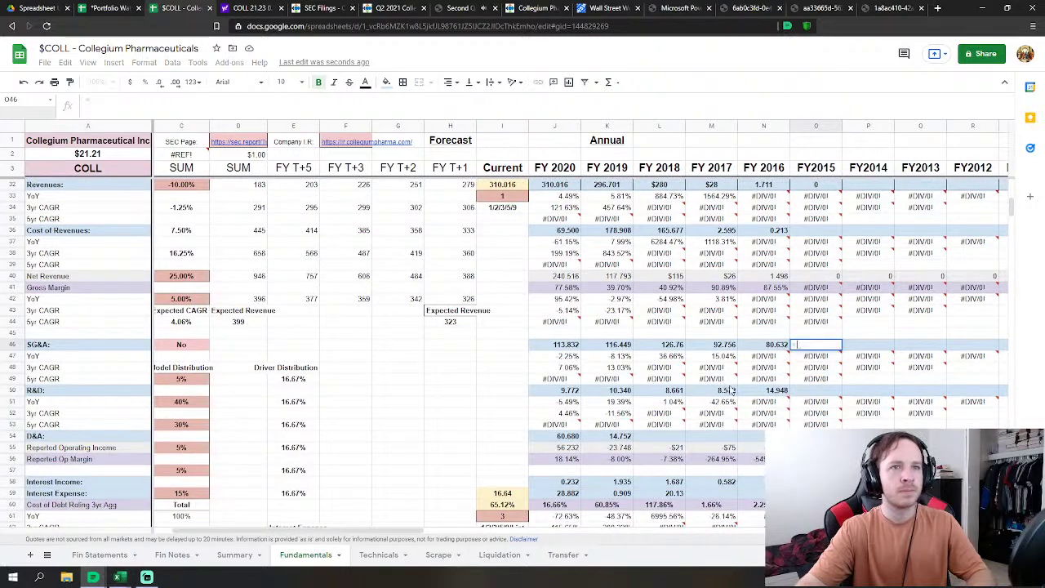
pyautogui.click(99, 555)
pyautogui.click(782, 263)
pyautogui.press('Return')
# Step: Link FY 2015 R&D to the 2015 research and development expense in Fin Statements Z10
pyautogui.click(816, 393)
pyautogui.write('=')
pyautogui.click(99, 554)
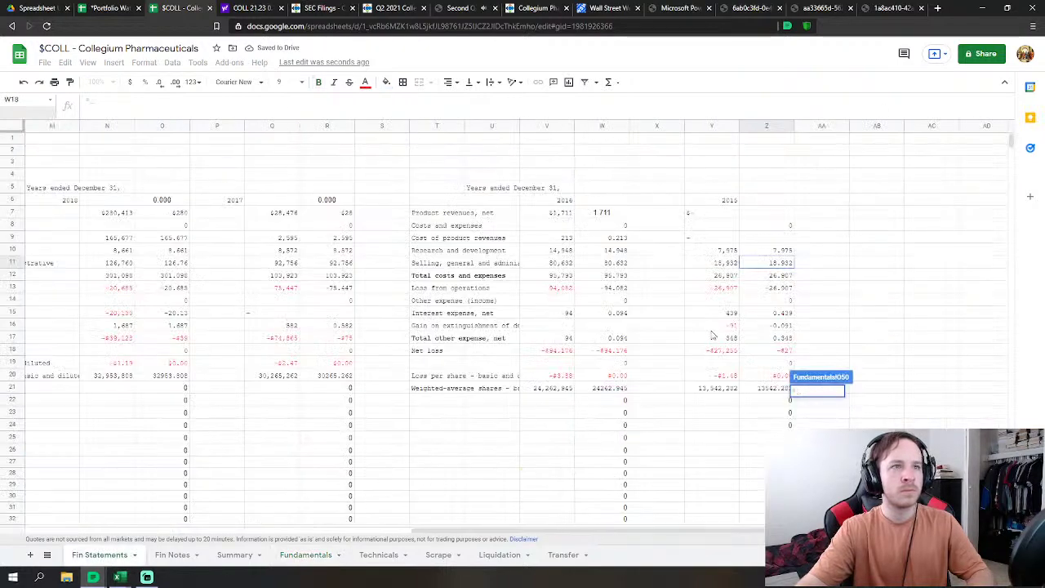
pyautogui.click(783, 250)
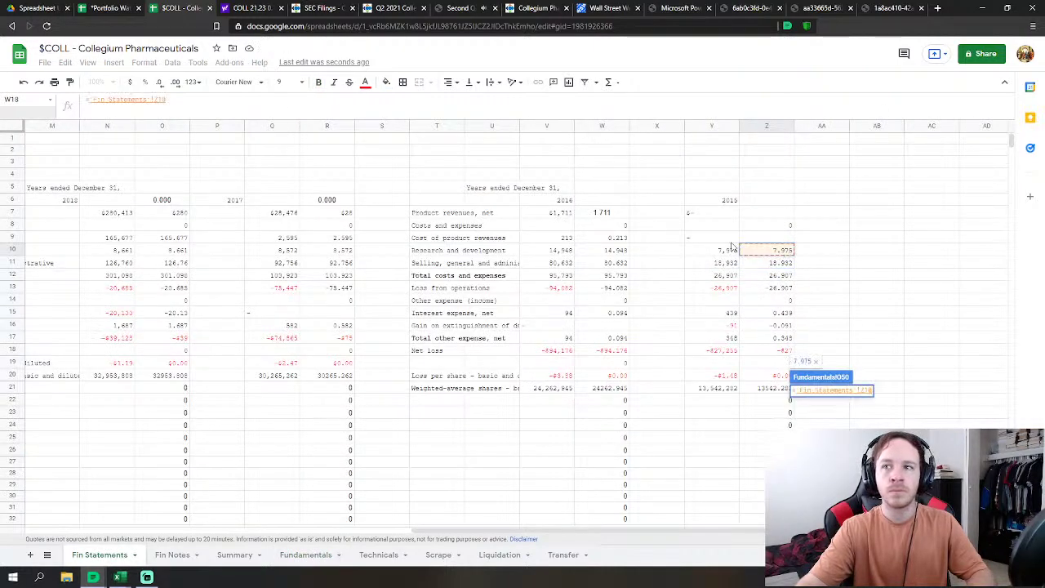
pyautogui.press('Return')
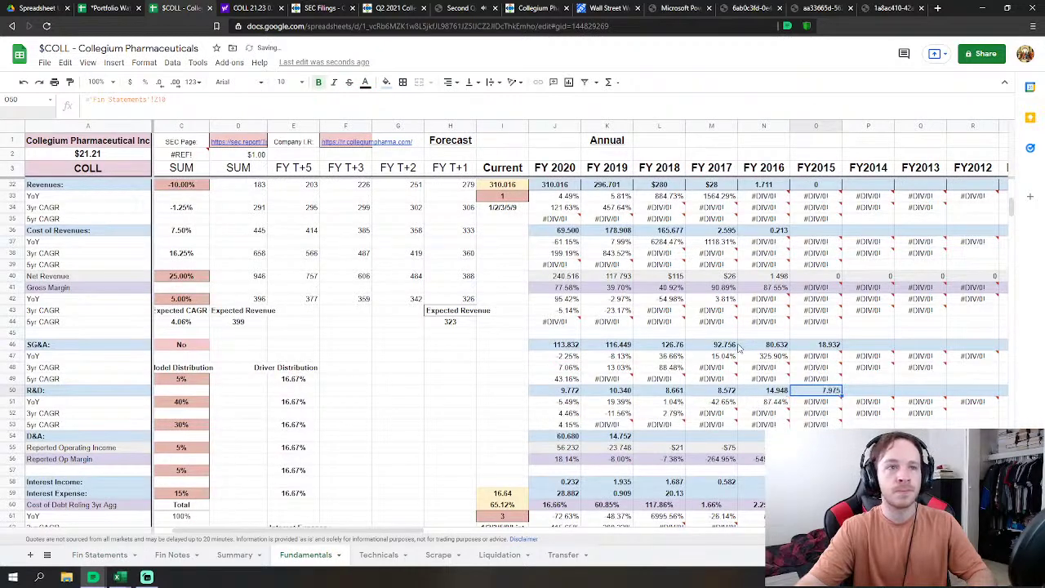
# Step: Review the D&A, operating income and operating margin rows around the FY 2015 column
pyautogui.scroll(-1, 727, 362)
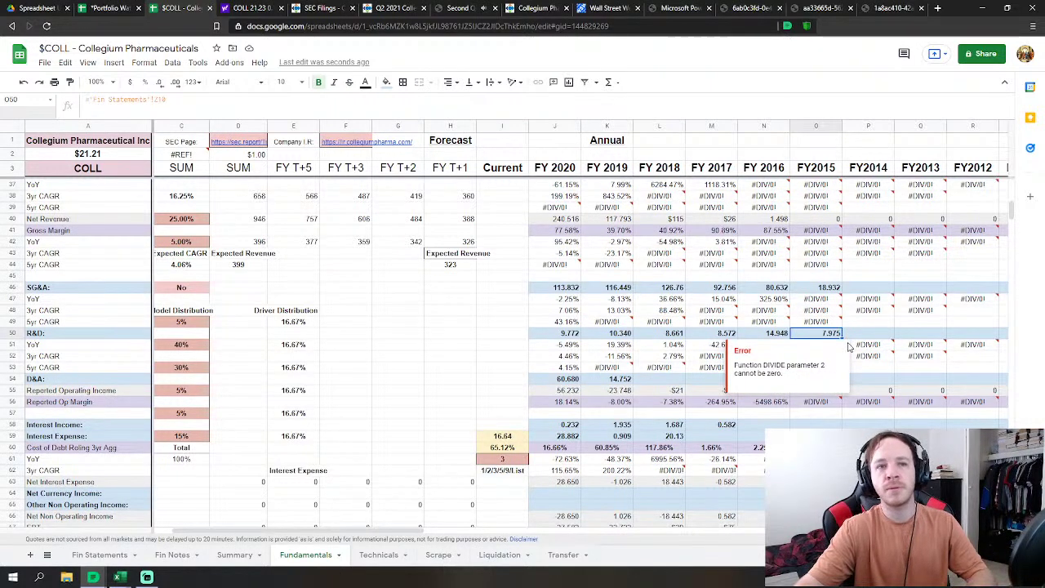
pyautogui.click(890, 382)
pyautogui.scroll(-2, 890, 383)
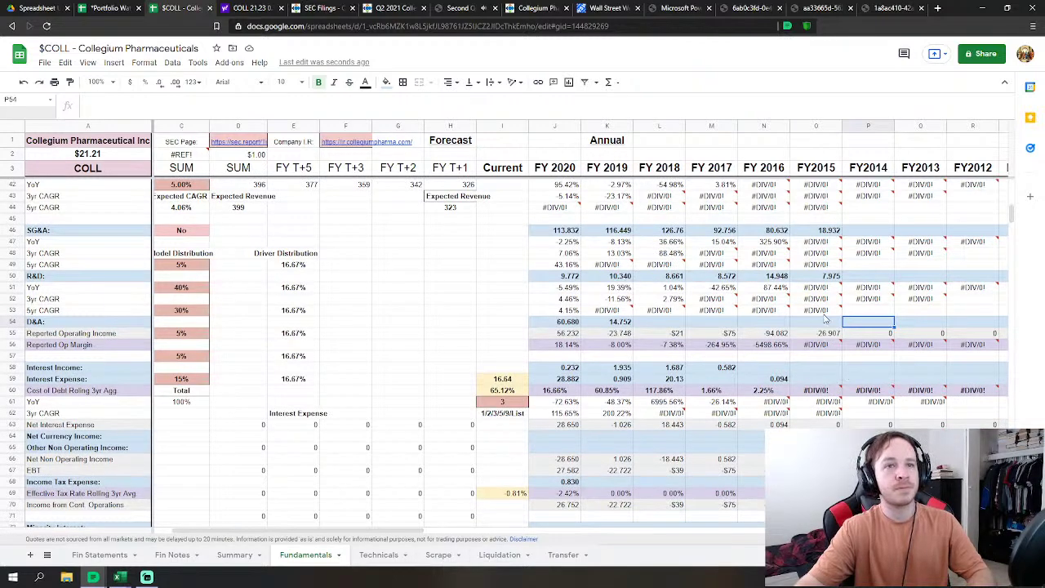
pyautogui.click(482, 342)
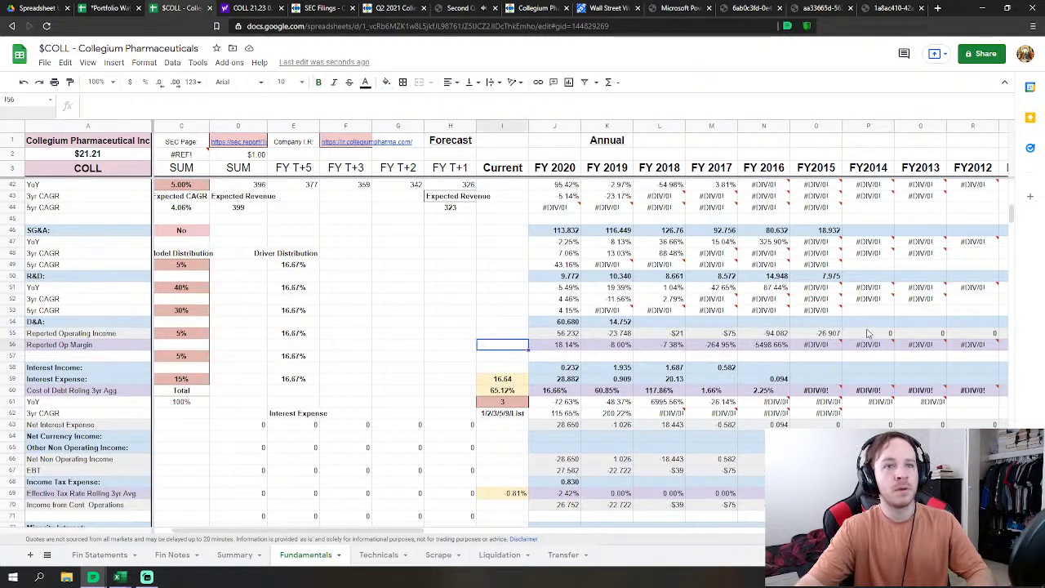
pyautogui.click(814, 323)
pyautogui.scroll(-2, 825, 330)
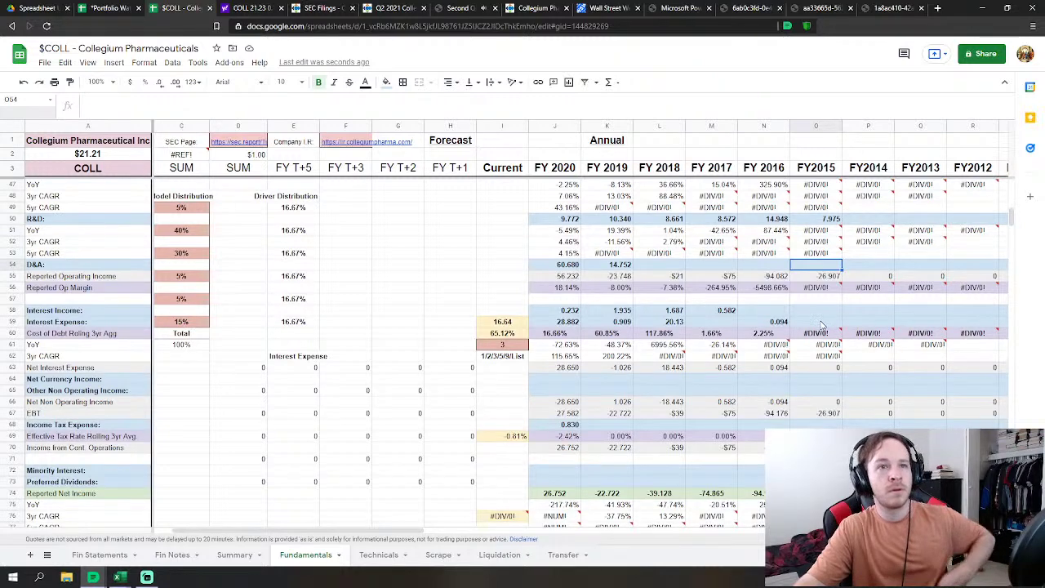
pyautogui.scroll(1, 837, 324)
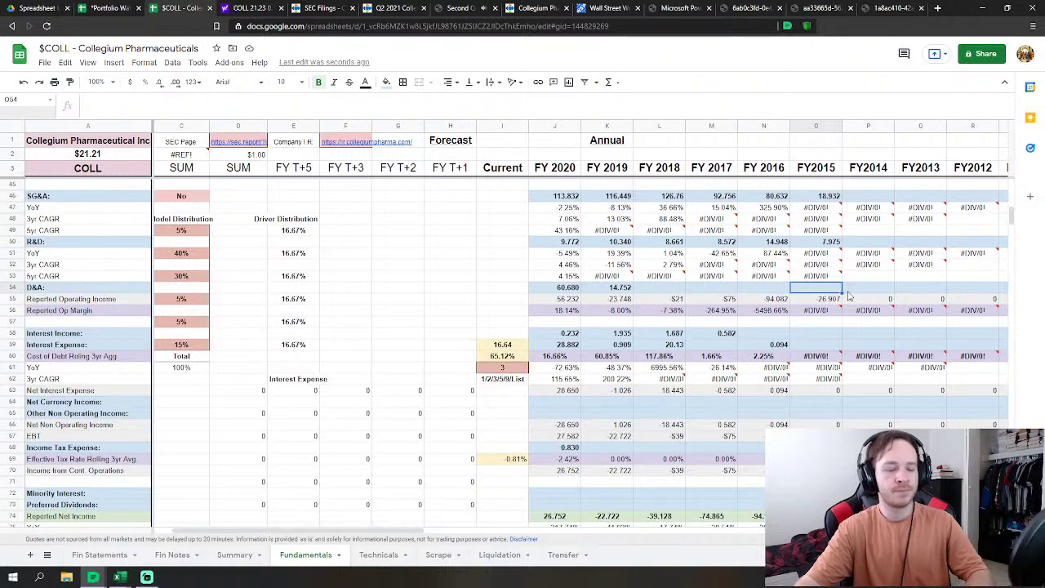
pyautogui.scroll(-1, 864, 343)
pyautogui.scroll(1, 835, 306)
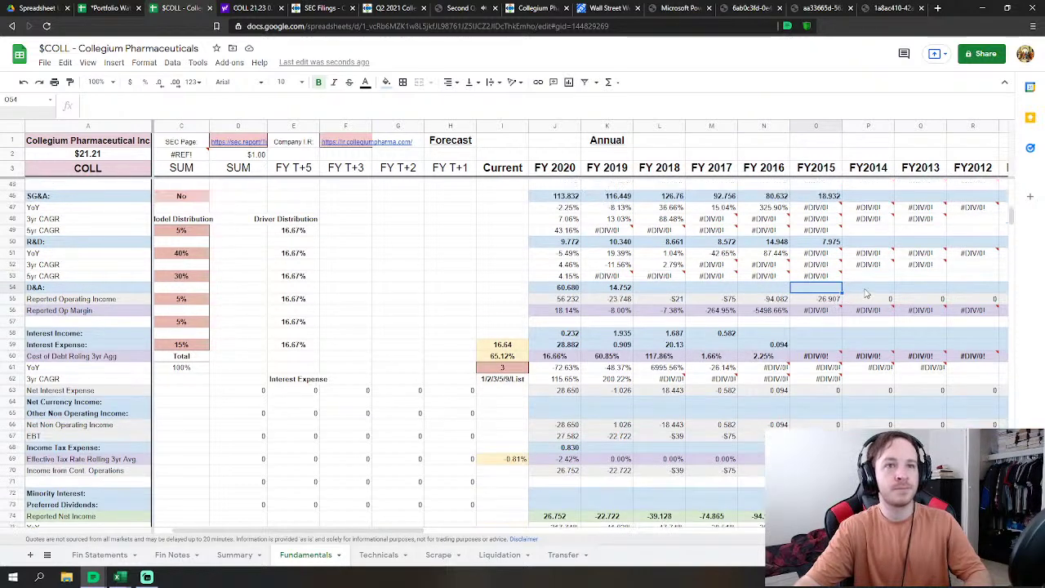
pyautogui.click(866, 290)
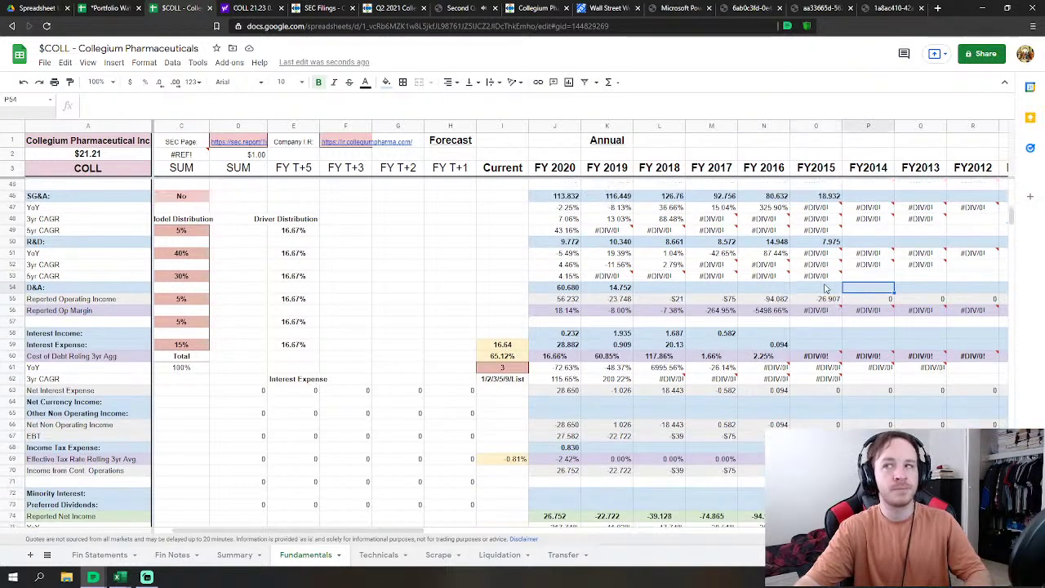
# Step: Link FY 2015 Interest Expense to the 2015 net interest expense in Fin Statements Z15
pyautogui.doubleClick(823, 342)
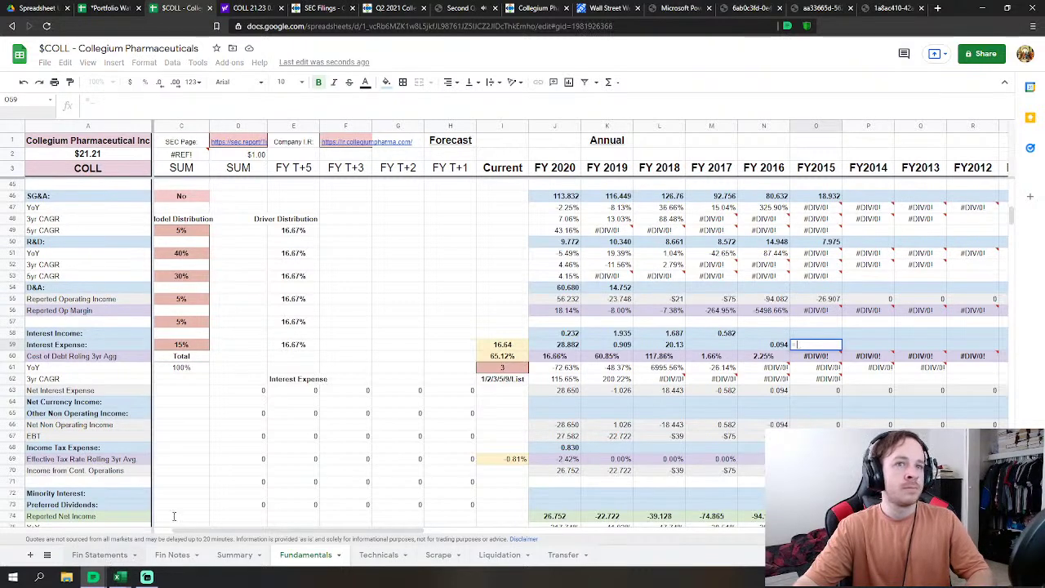
pyautogui.click(100, 554)
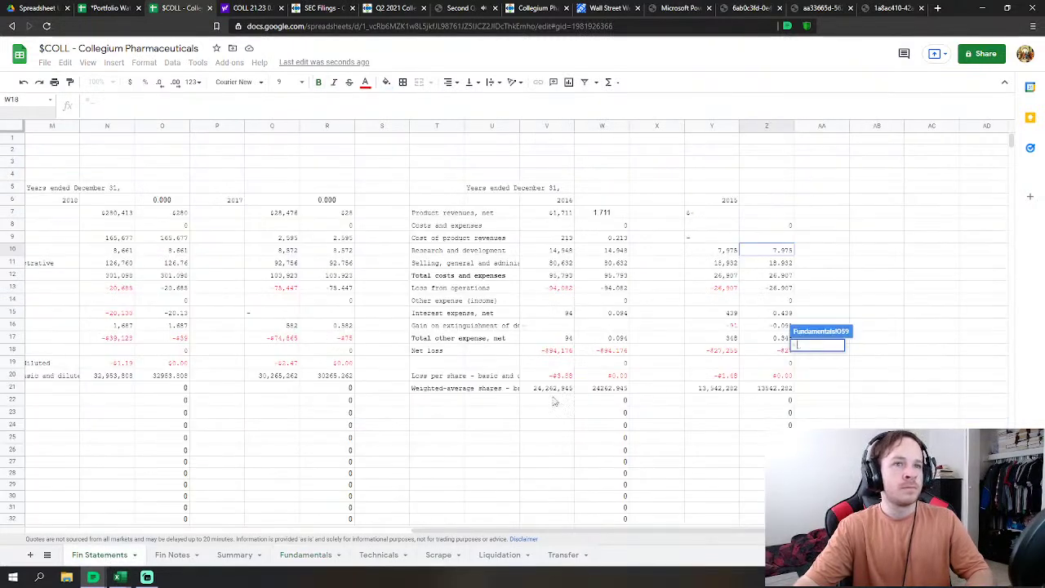
pyautogui.click(754, 317)
pyautogui.press('Return')
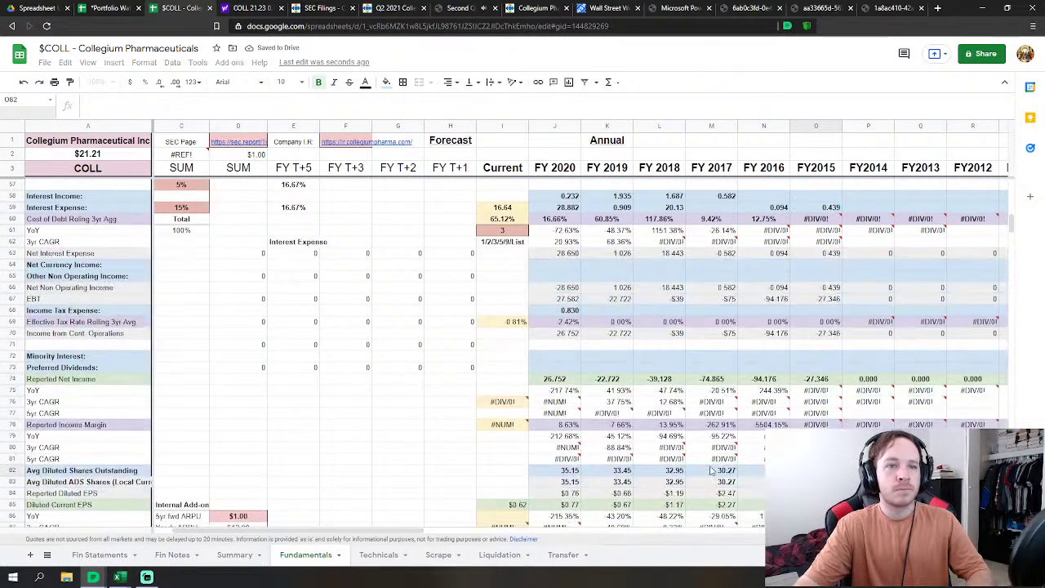
# Step: Set FY 2015 Avg Diluted Shares Outstanding to the 2015 weighted-average shares in Fin Statements Z21 divided by 1000
pyautogui.click(127, 554)
pyautogui.click(767, 389)
pyautogui.write('/1000')
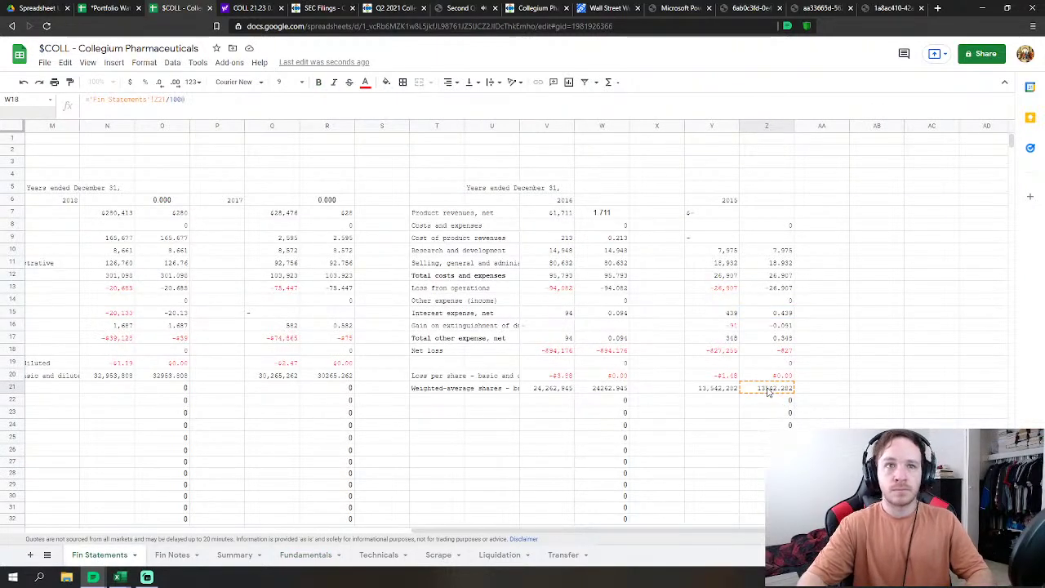
pyautogui.press('Return')
# Step: Link FY 2015 CF Depreciation & Amortization to the 2015 depreciation and amortization in Fin Statements Z48
pyautogui.scroll(-10, 768, 365)
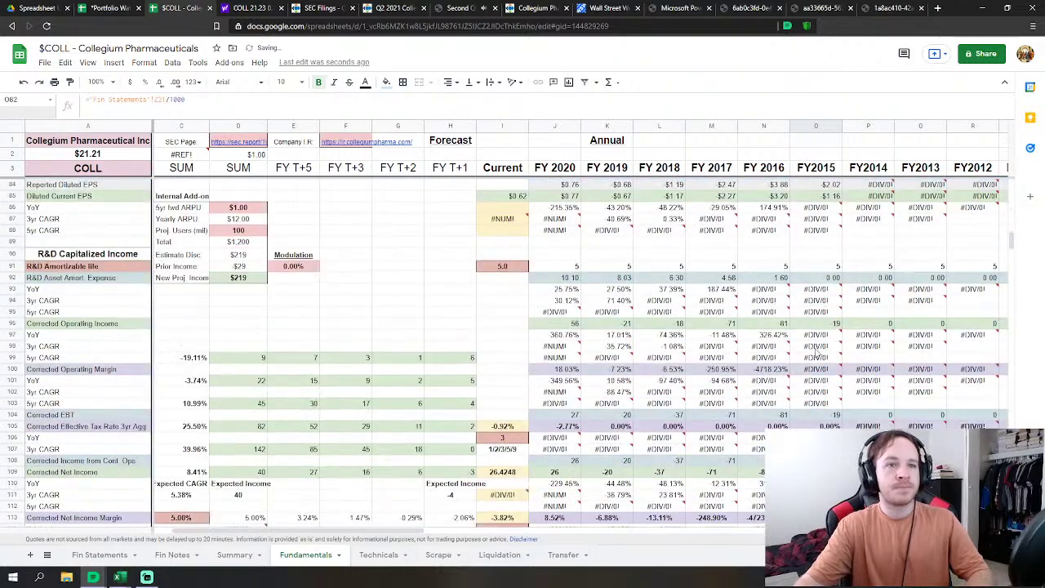
pyautogui.scroll(-2, 817, 373)
pyautogui.click(817, 336)
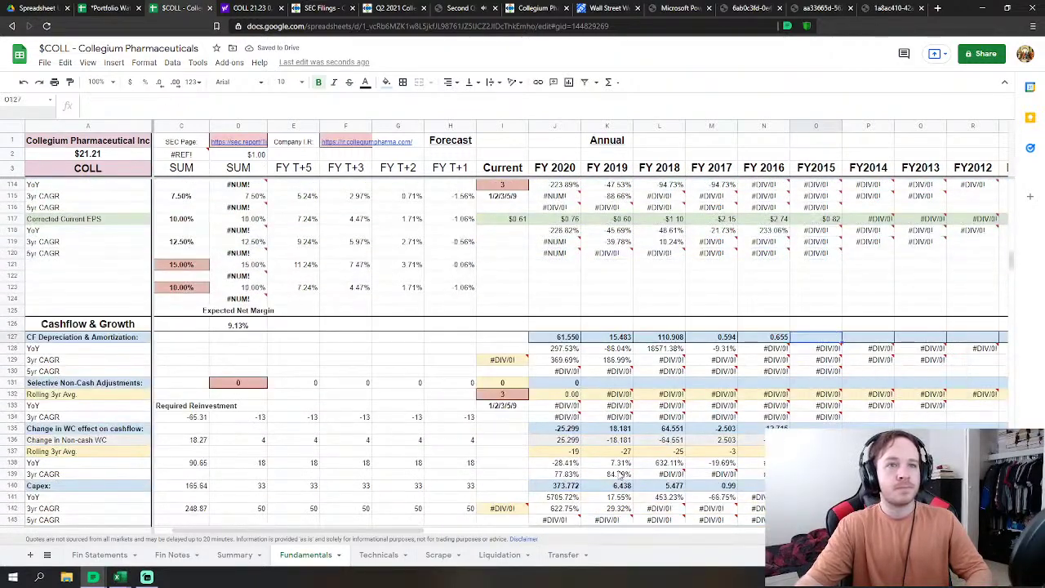
pyautogui.write('=')
pyautogui.click(104, 557)
pyautogui.scroll(3, 531, 397)
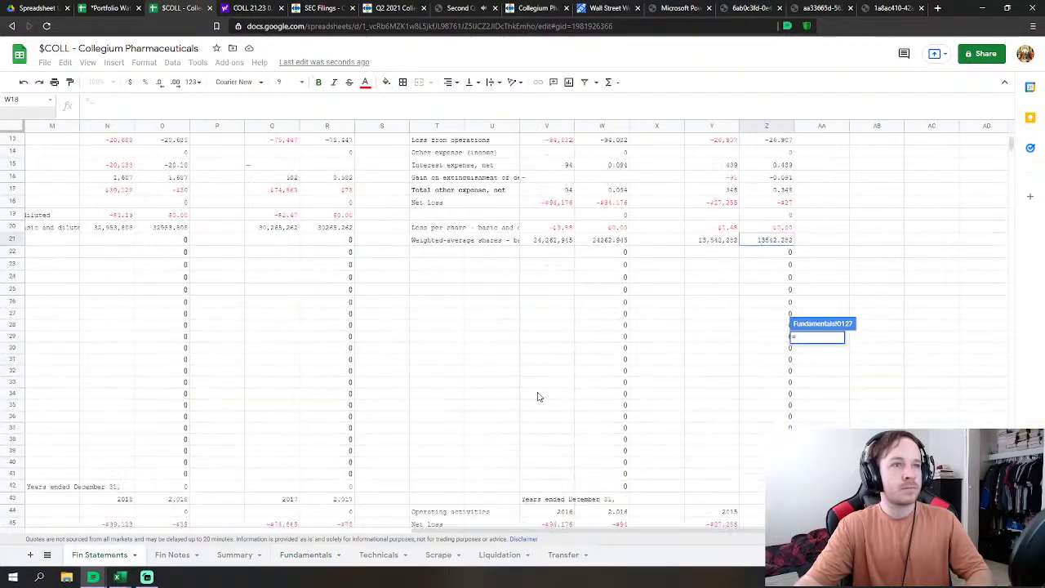
pyautogui.scroll(-2, 695, 361)
pyautogui.scroll(-2, 727, 361)
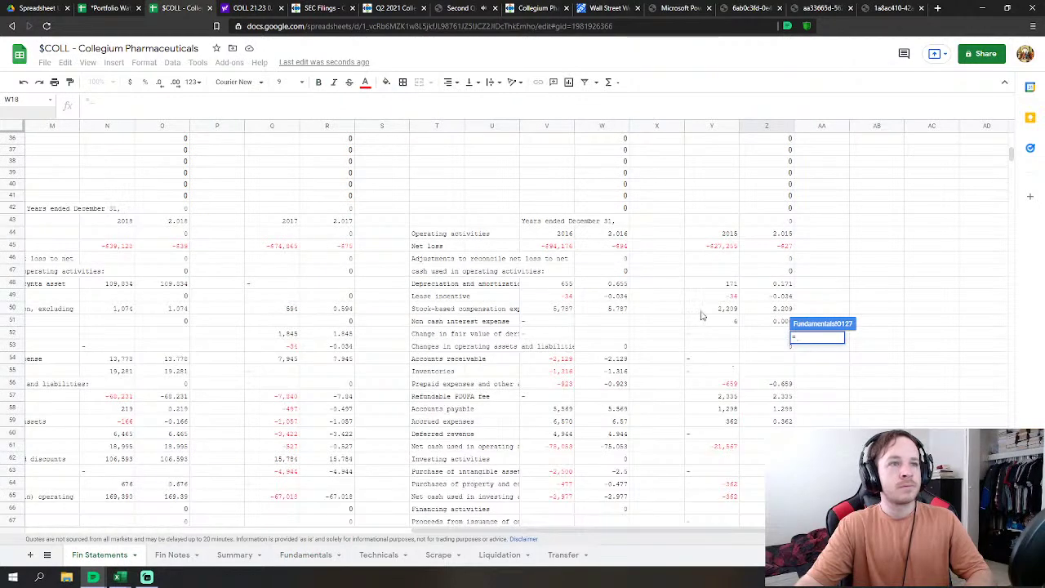
pyautogui.click(780, 284)
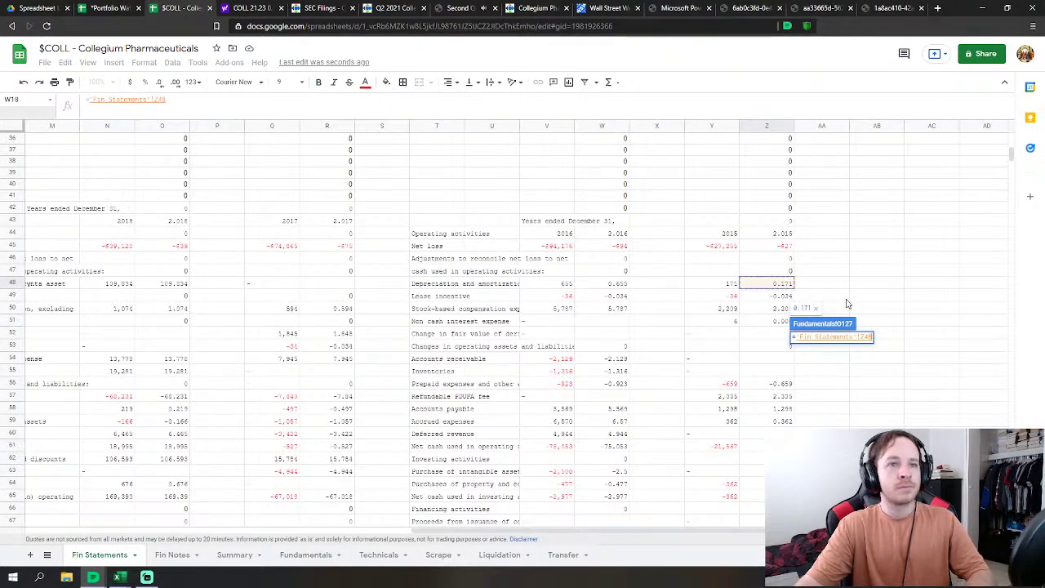
pyautogui.press('Return')
# Step: Set FY 2015 Change in WC effect on cashflow to the sum of the 2015 working capital lines in Fin Statements Z56:Z59
pyautogui.scroll(-2, 835, 384)
pyautogui.click(821, 371)
pyautogui.write('=')
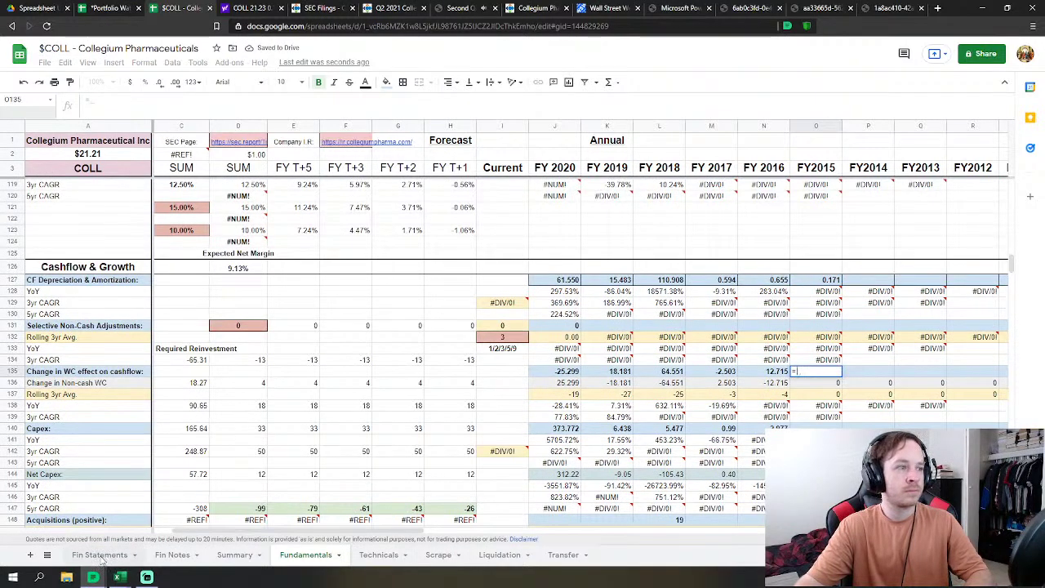
pyautogui.click(99, 555)
pyautogui.write('sum')
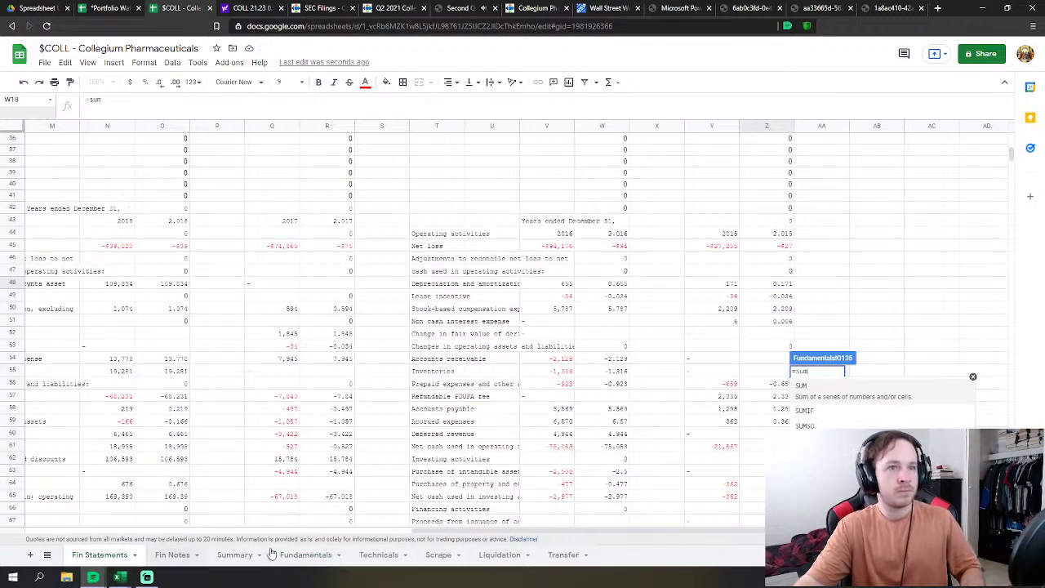
pyautogui.click(834, 396)
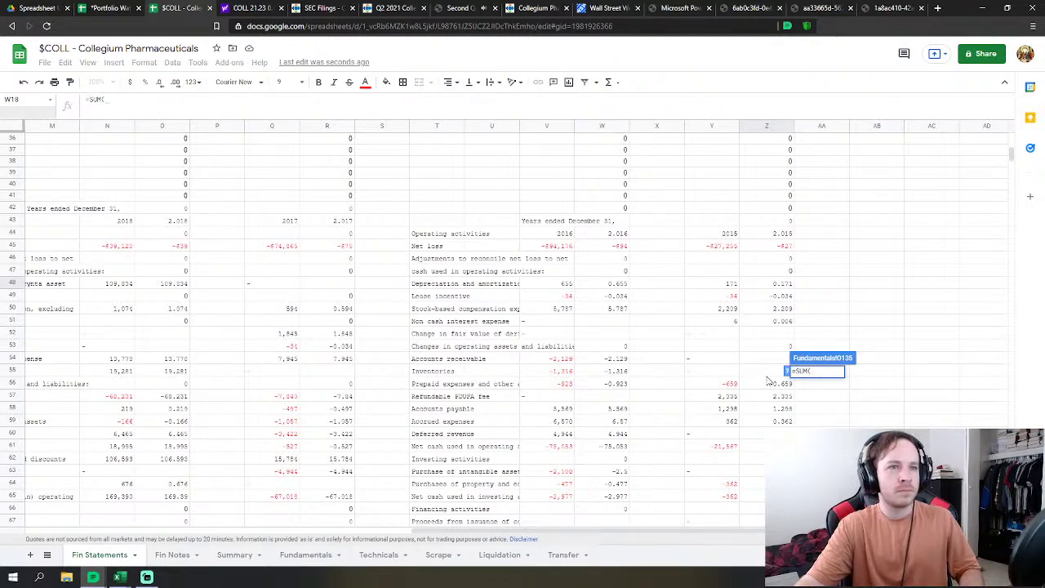
pyautogui.moveTo(776, 386); pyautogui.dragTo(778, 425)
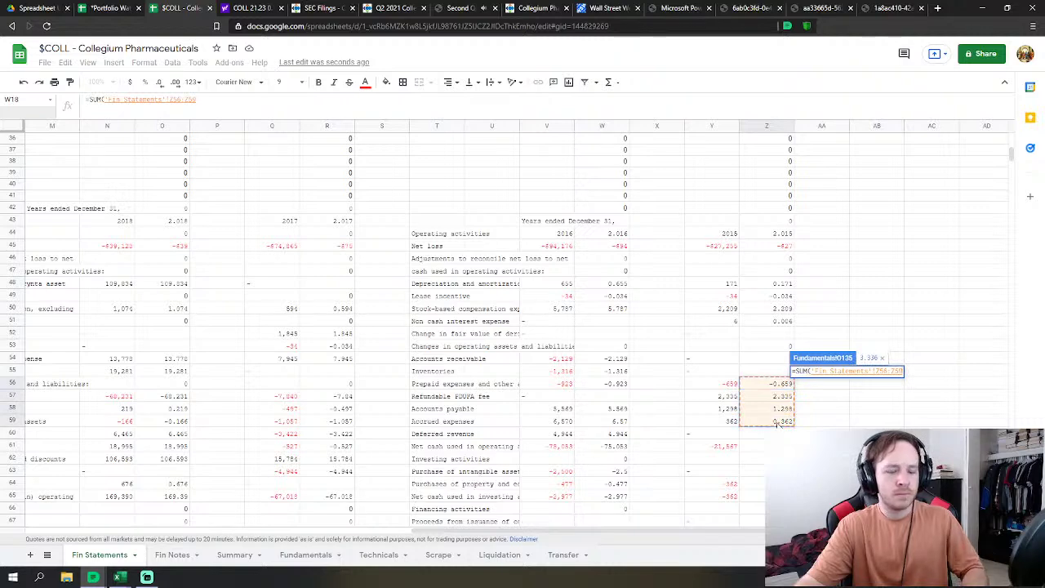
pyautogui.press('Return')
# Step: Set FY 2015 Capex to the negative of the 2015 purchases of property and equipment in Fin Statements Z64
pyautogui.scroll(-3, 880, 406)
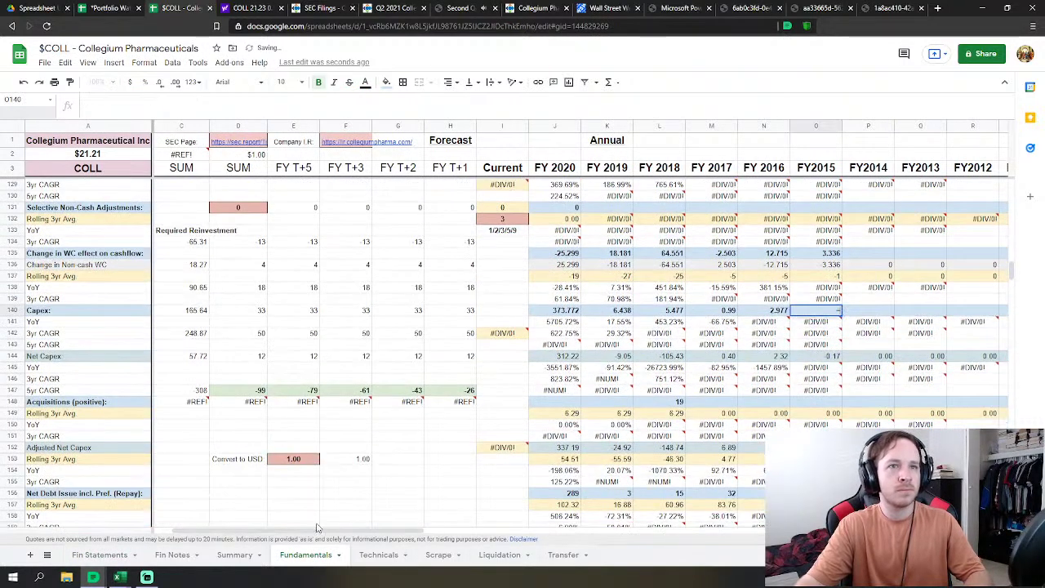
pyautogui.scroll(-3, 653, 409)
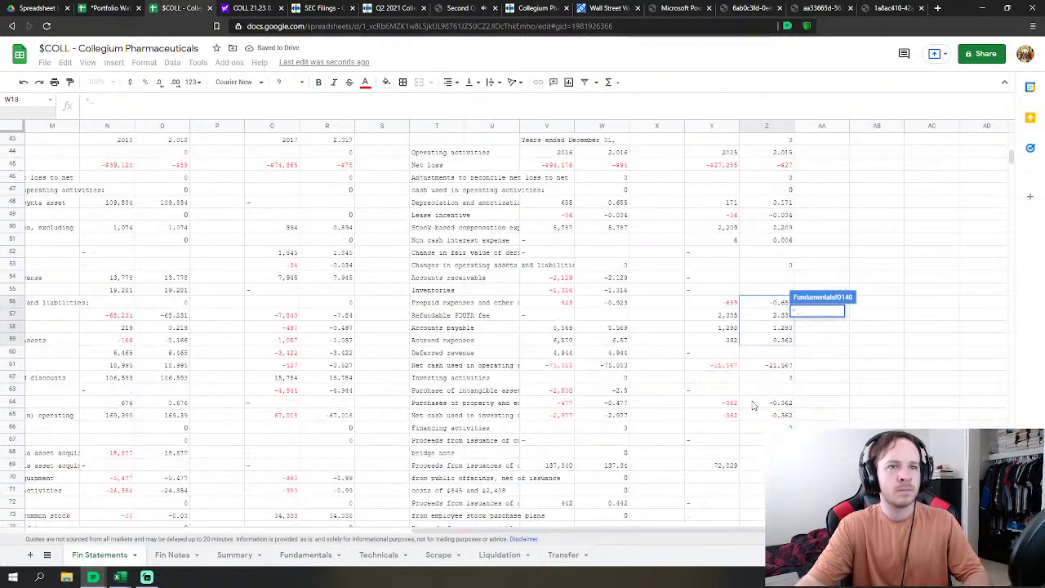
pyautogui.write('-')
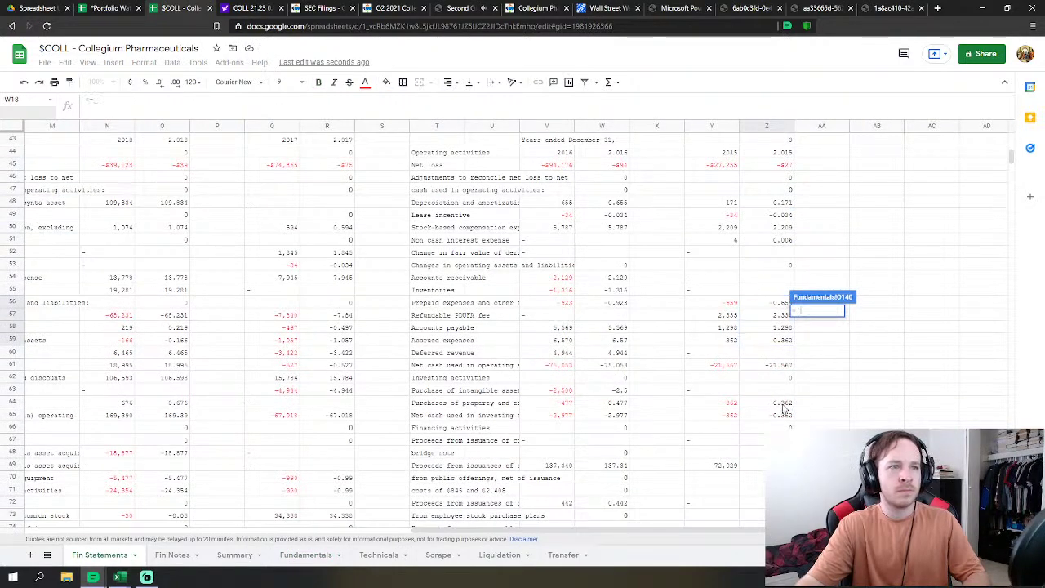
pyautogui.click(780, 402)
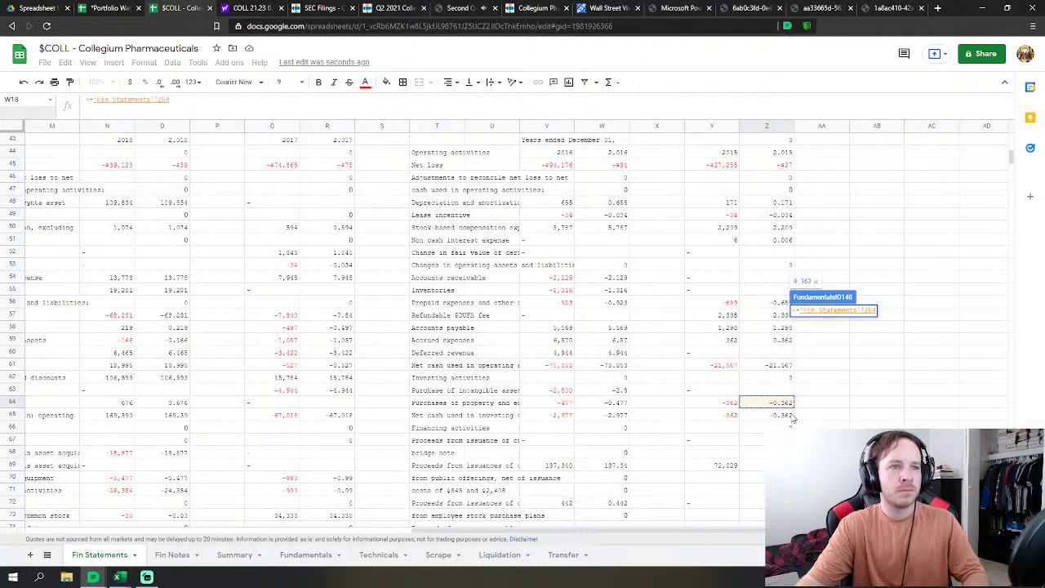
pyautogui.press('Return')
# Step: Enter a formula in FY 2015 Acquisitions adding the 2015 financing items in Fin Statements Z69, Z76, Z79, Z80 and Z82
pyautogui.click(831, 322)
pyautogui.write('=')
pyautogui.click(100, 555)
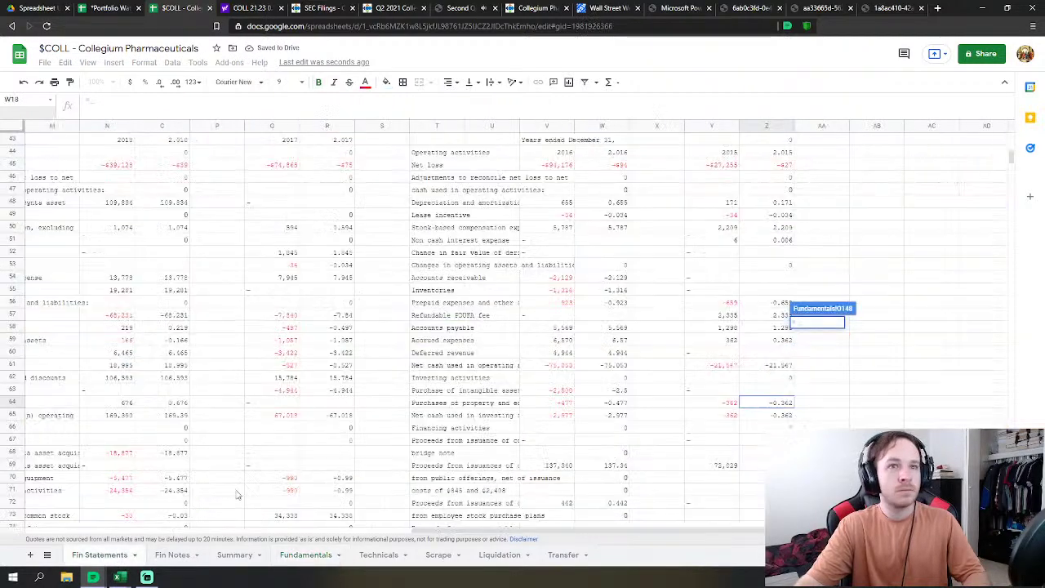
pyautogui.scroll(-1, 702, 400)
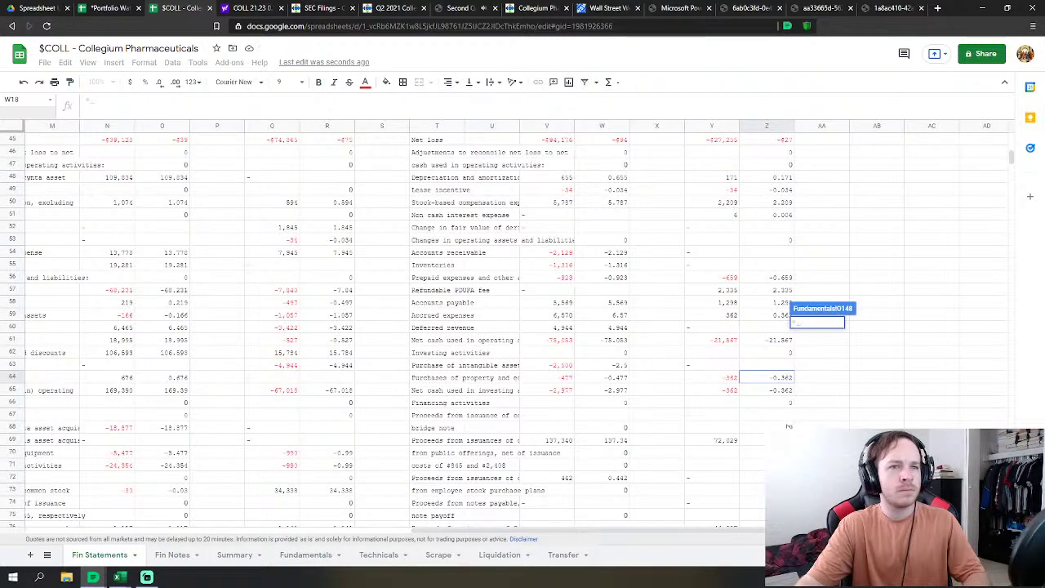
pyautogui.click(784, 438)
pyautogui.scroll(-5, 788, 426)
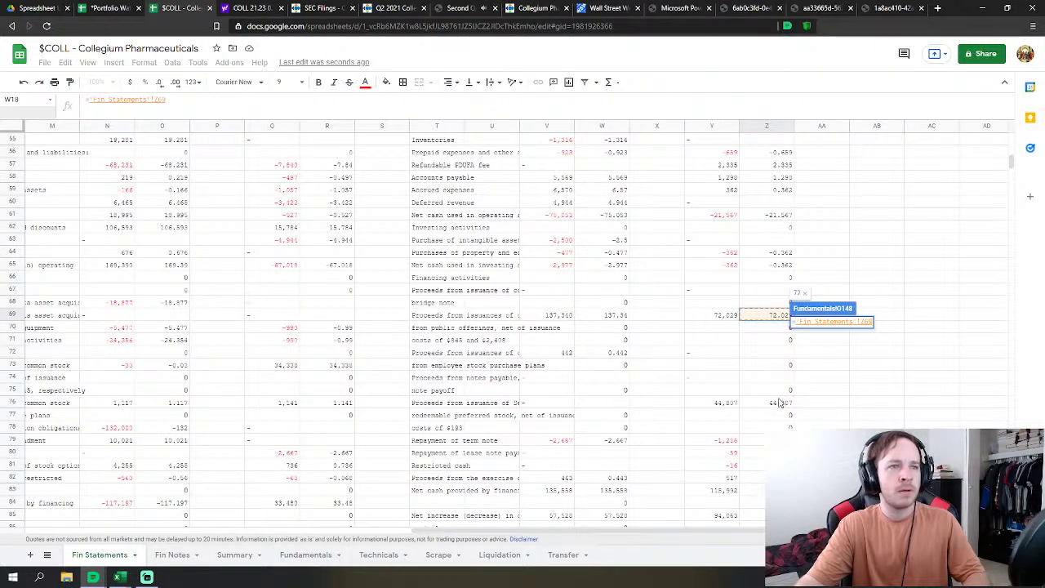
pyautogui.write('+')
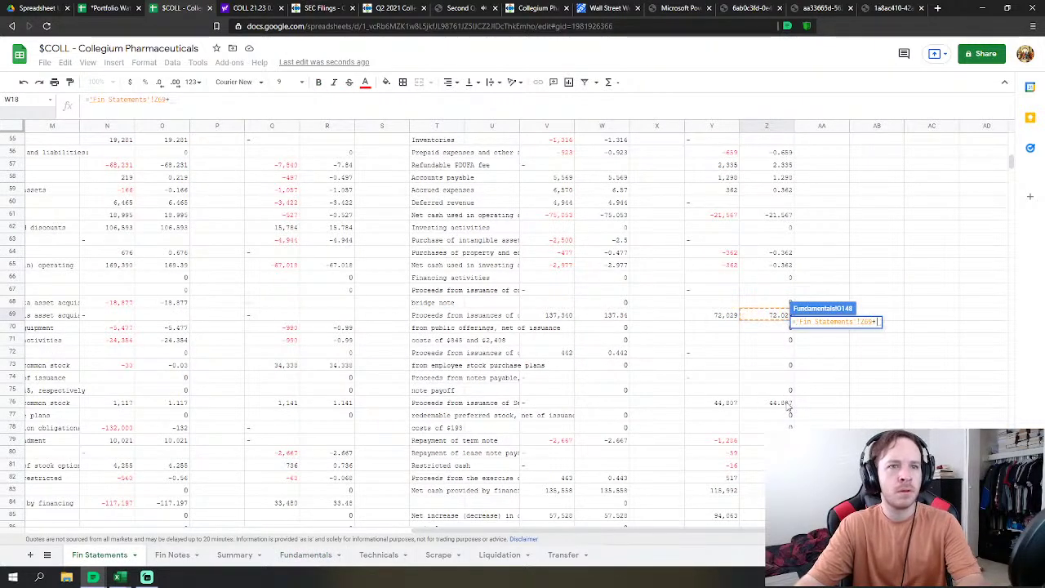
pyautogui.click(783, 403)
pyautogui.write('+')
pyautogui.click(780, 440)
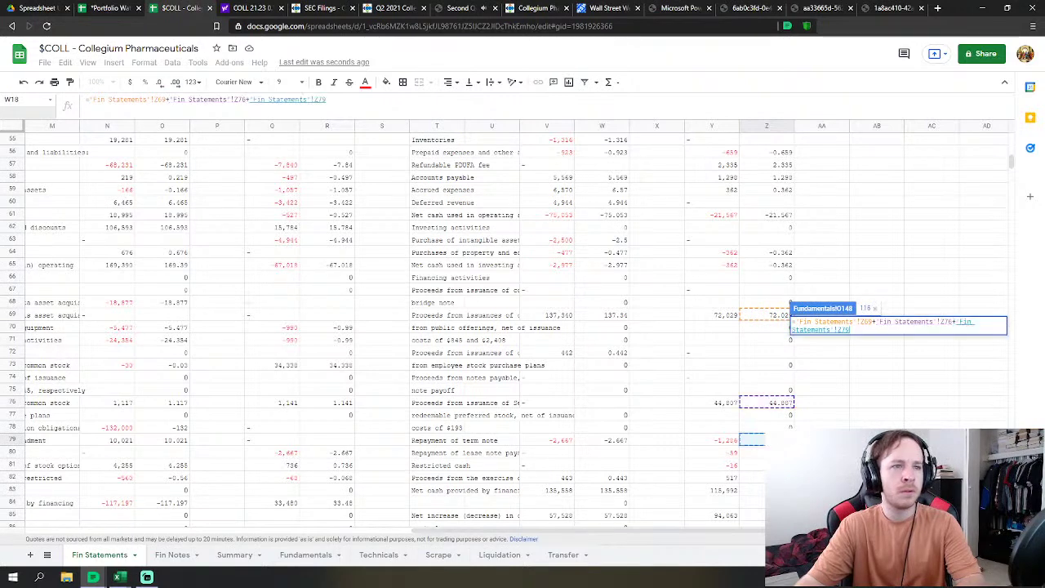
pyautogui.write('+')
pyautogui.click(780, 453)
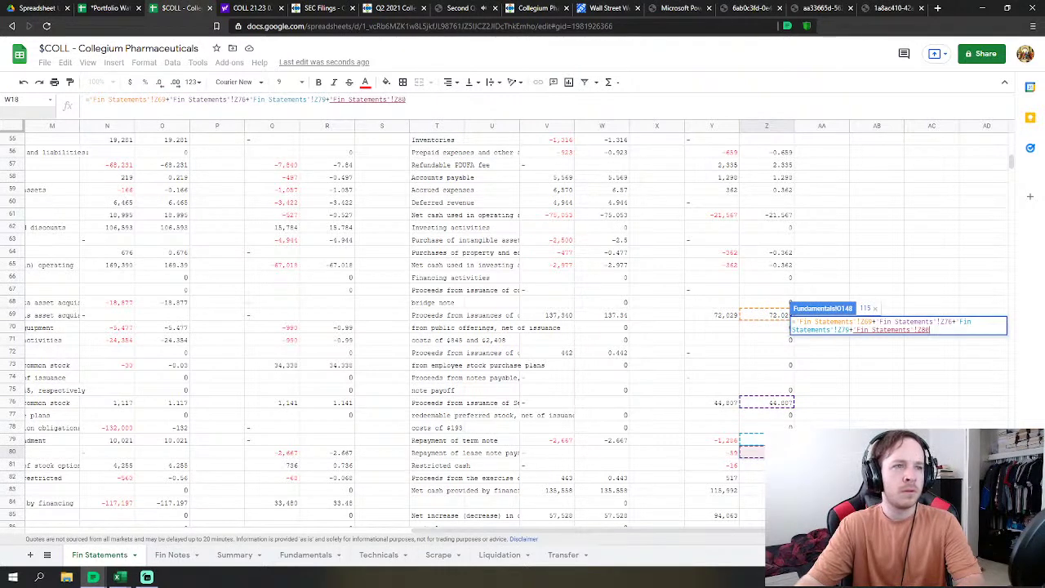
pyautogui.write('+')
pyautogui.click(780, 478)
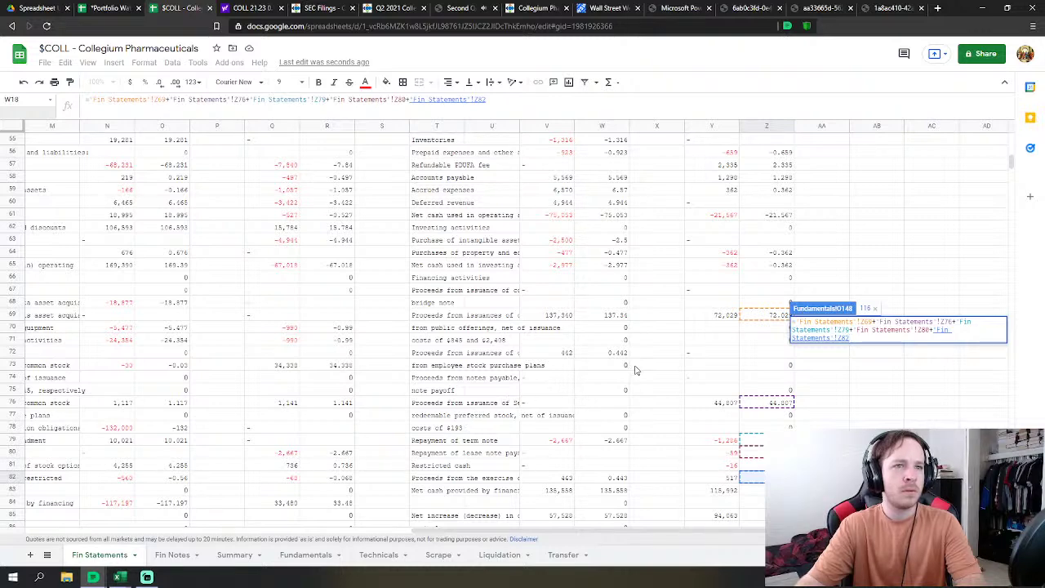
pyautogui.press('Return')
# Step: Check the stock issuance labels in Fin Statements, then move the financing formula from FY 2015 Acquisitions to FY 2015 Net Debt Issue
pyautogui.click(99, 554)
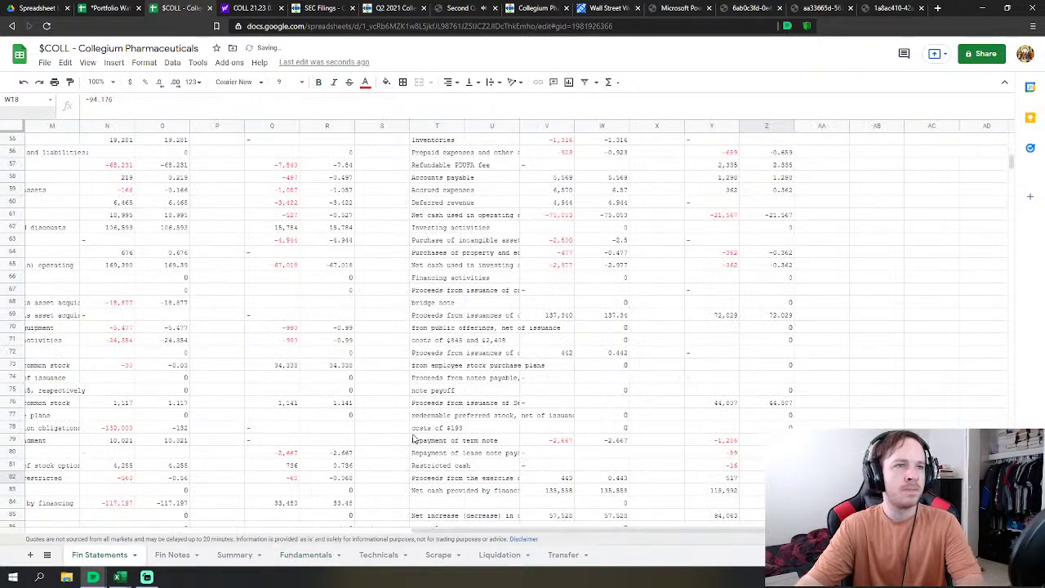
pyautogui.click(424, 318)
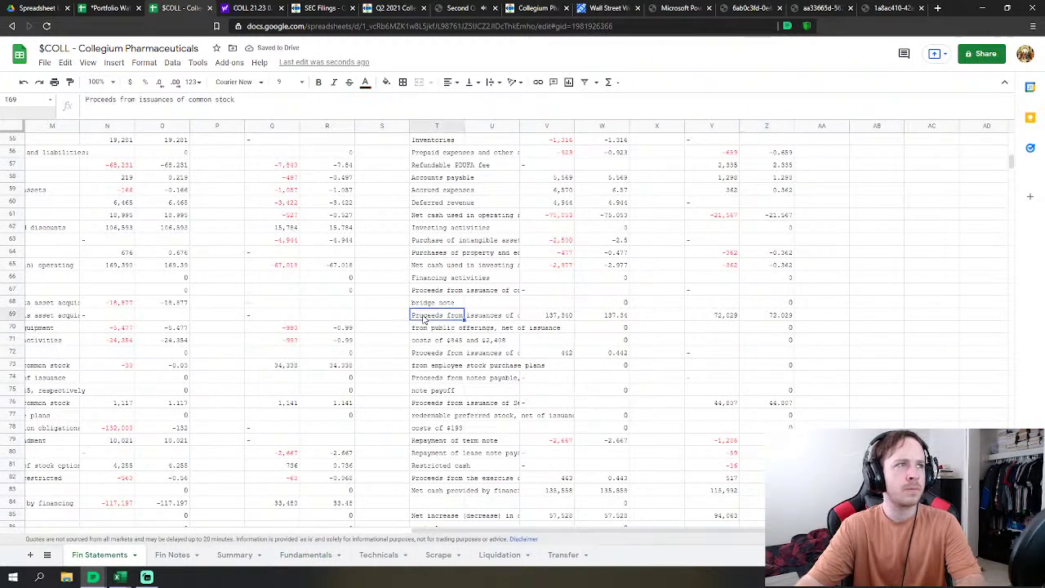
pyautogui.click(434, 404)
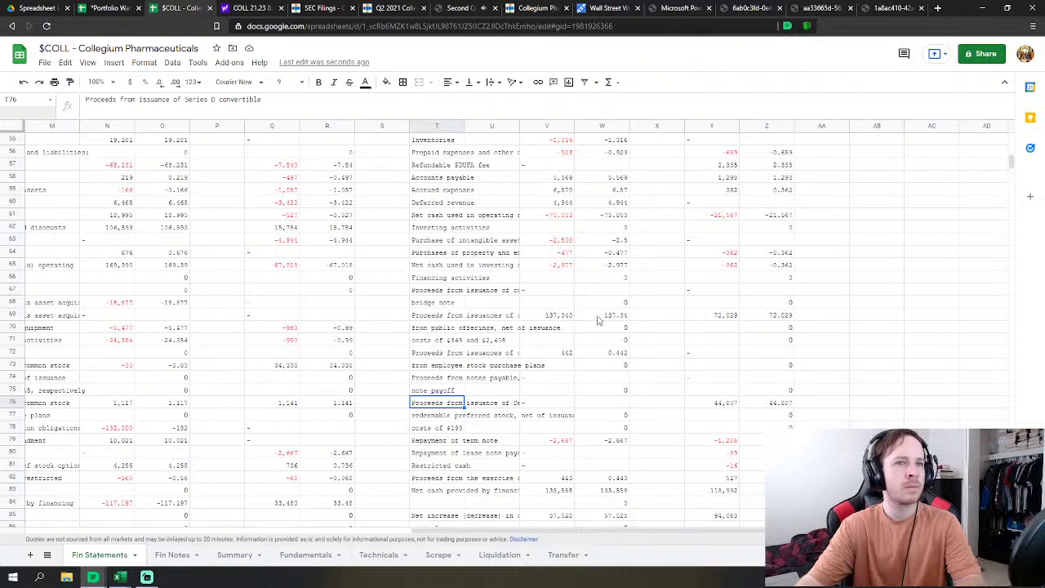
pyautogui.click(446, 319)
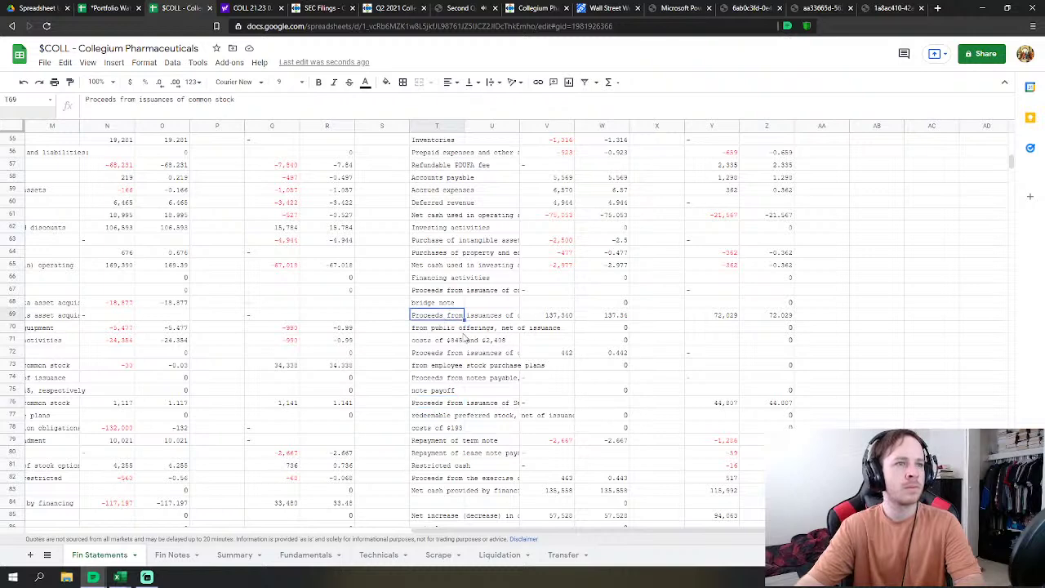
pyautogui.click(306, 555)
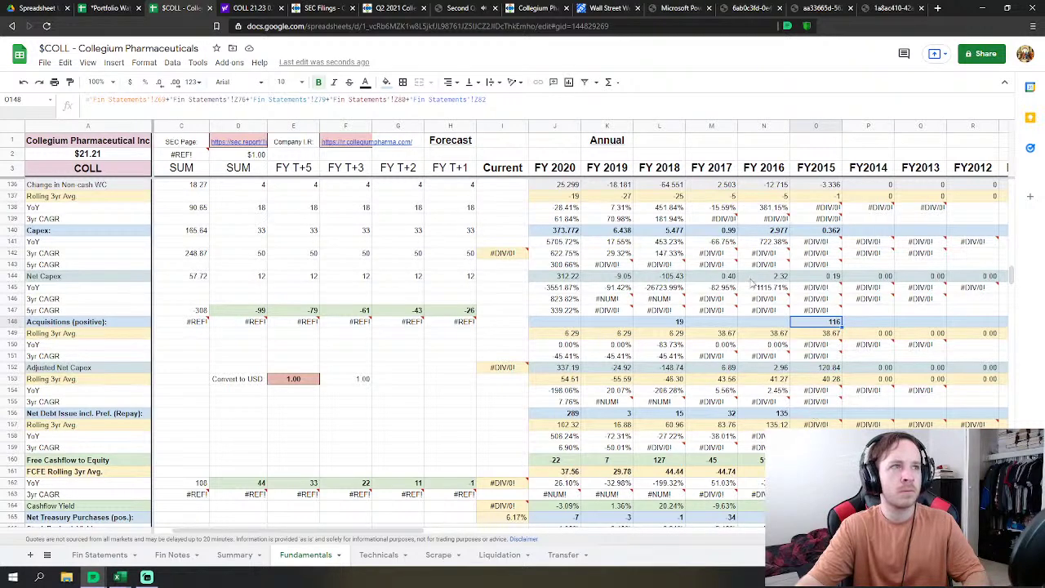
pyautogui.moveTo(502, 98); pyautogui.dragTo(73, 115)
pyautogui.hotkey('ctrl', 'c')
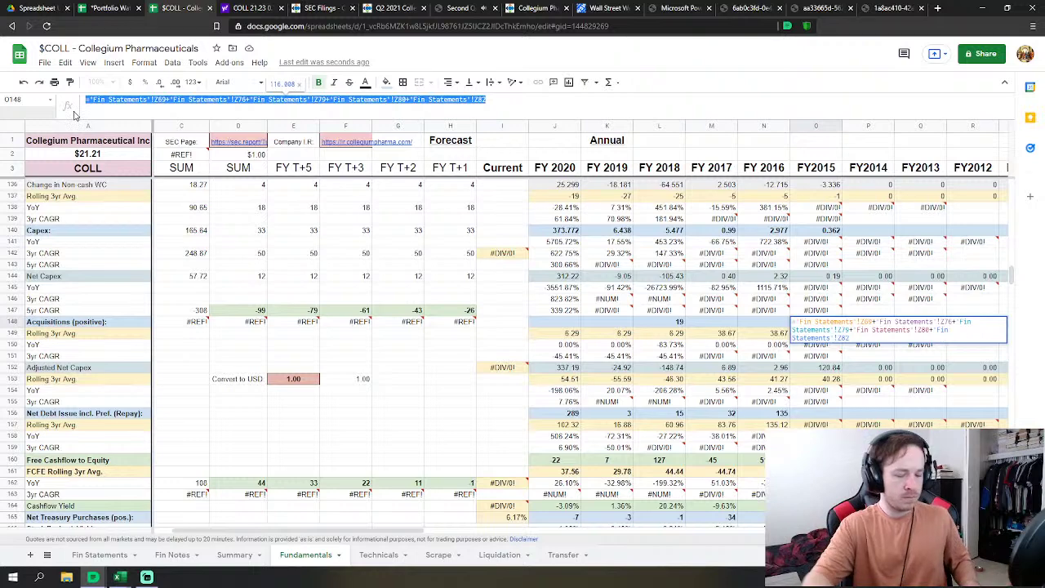
pyautogui.press('Return')
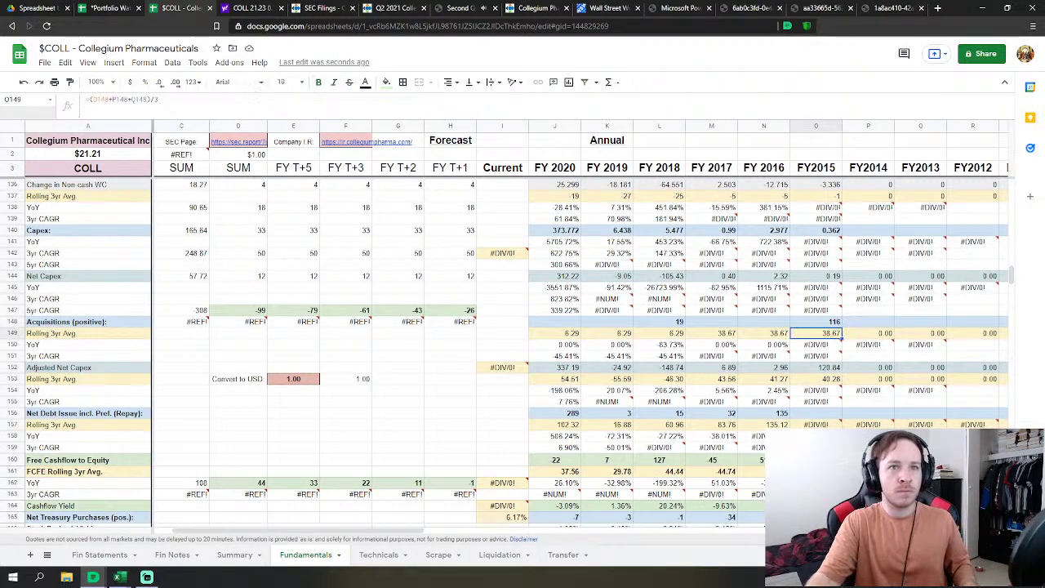
pyautogui.click(804, 412)
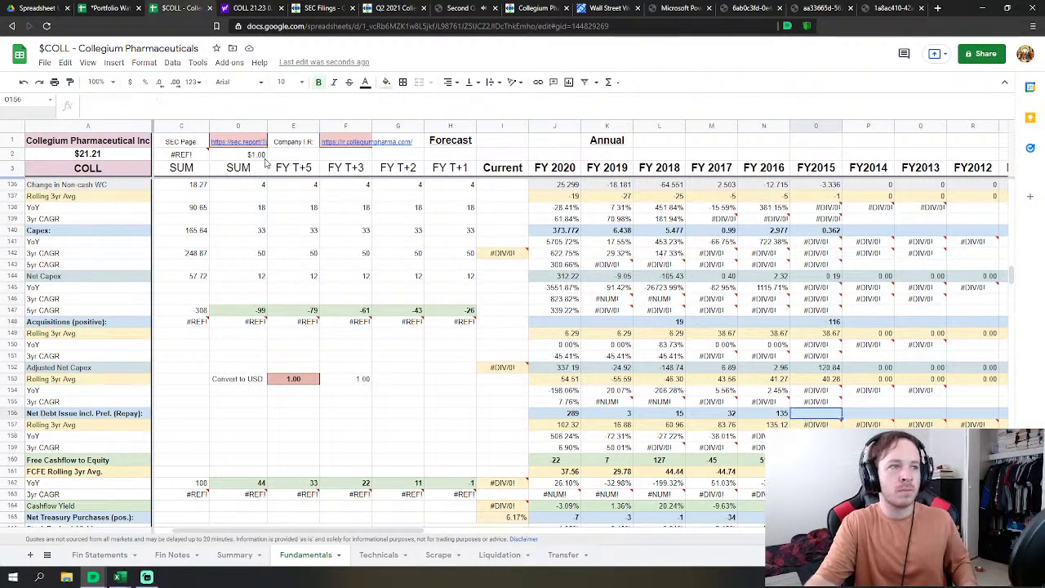
pyautogui.click(239, 101)
pyautogui.hotkey('ctrl', 'v')
pyautogui.press('Return')
pyautogui.click(832, 324)
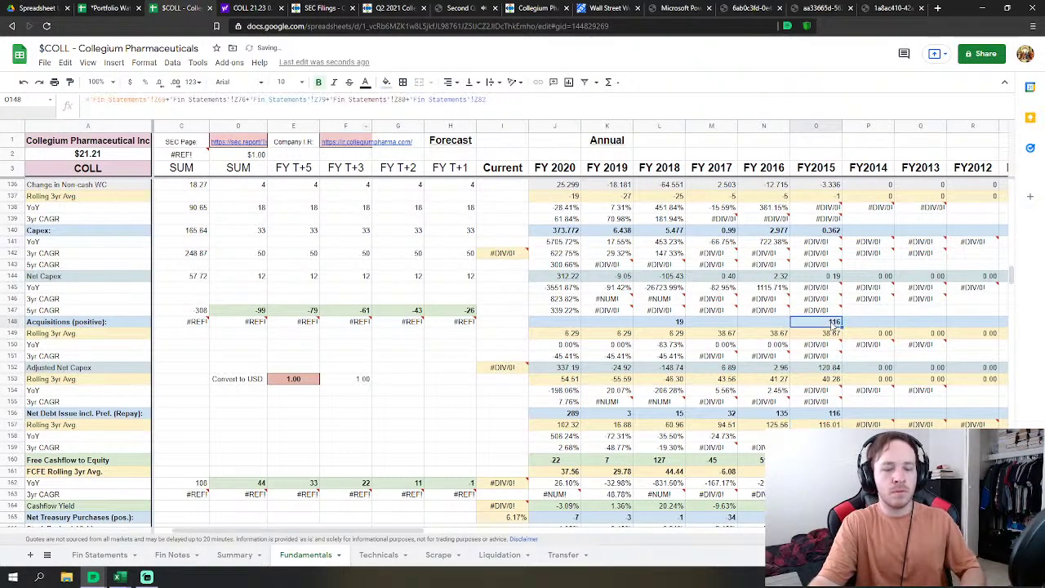
# Step: Set FY 2015 Net Treasury Purchases to the negated 2015 common stock issuance and exercise proceeds in Fin Statements Z69 and Z82
pyautogui.scroll(-3, 831, 351)
pyautogui.click(827, 403)
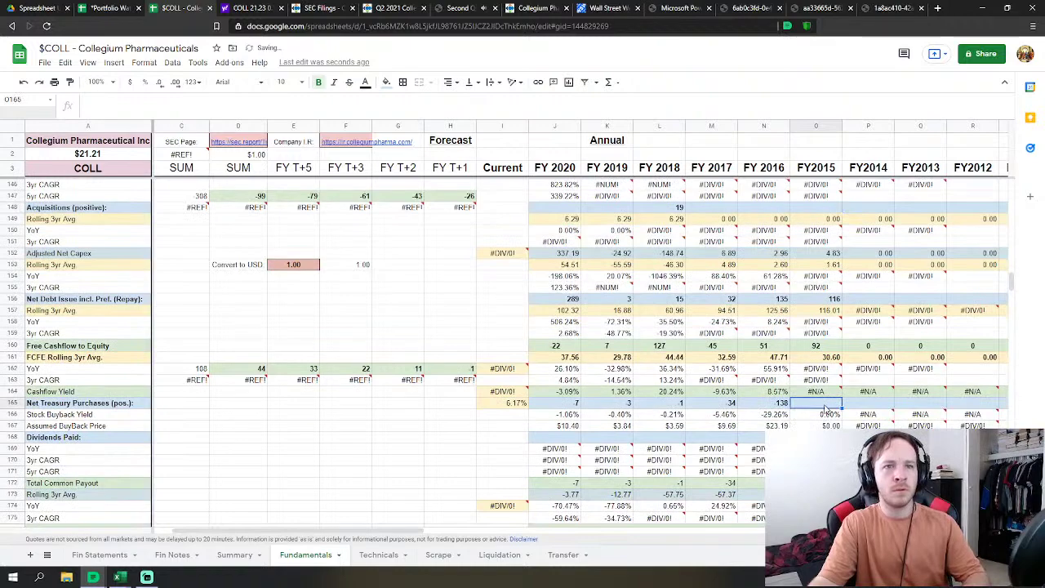
pyautogui.write('=')
pyautogui.click(99, 554)
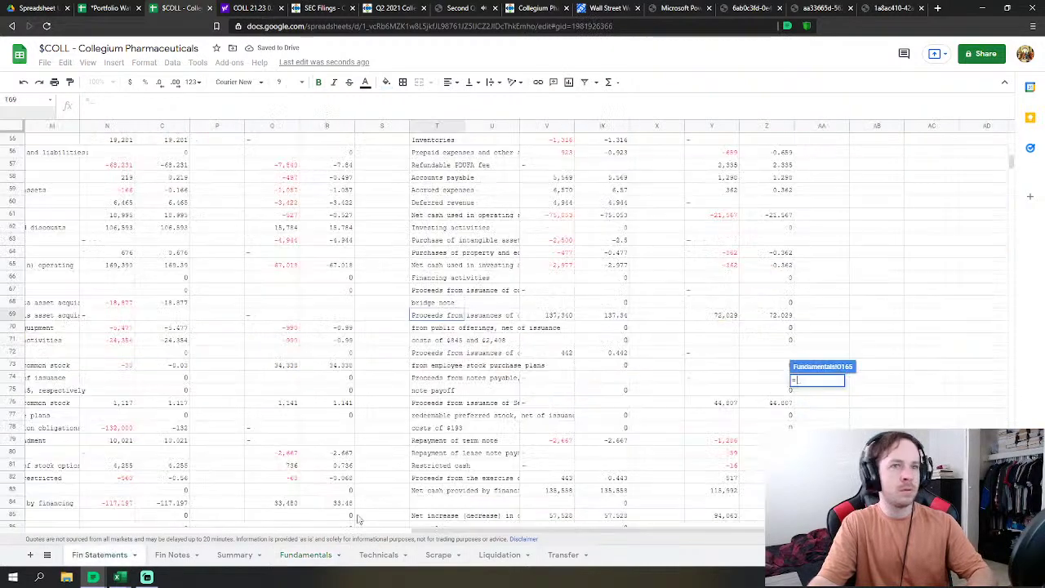
pyautogui.click(781, 315)
pyautogui.scroll(-2, 817, 408)
pyautogui.write('-')
pyautogui.click(786, 417)
pyautogui.press('Return')
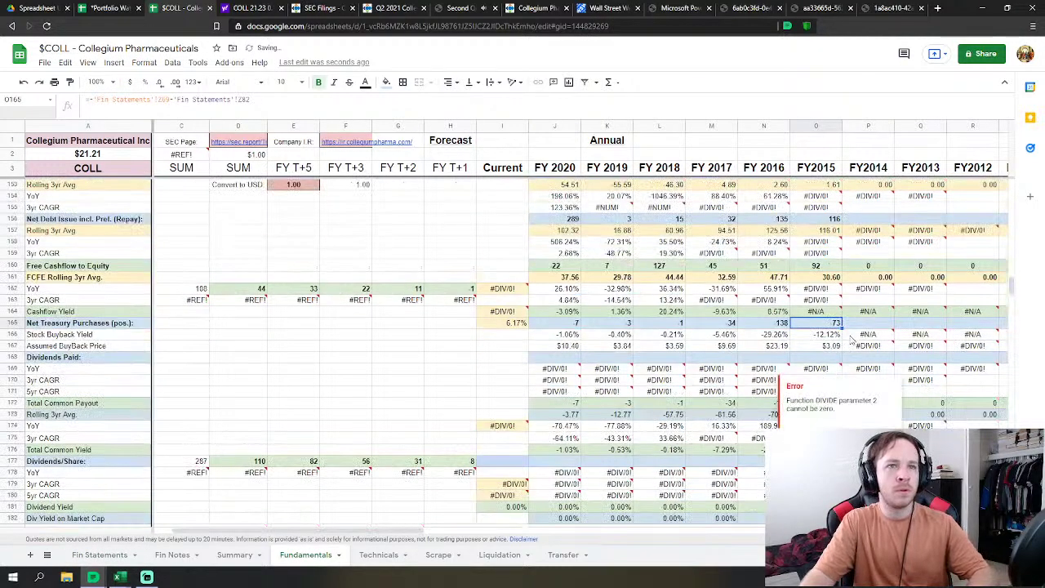
# Step: Link FY 2015 Cash & Equivalents in the Balance Sheets section to the 2015 cash and cash equivalents in Fin Statements Z124
pyautogui.scroll(-1, 865, 375)
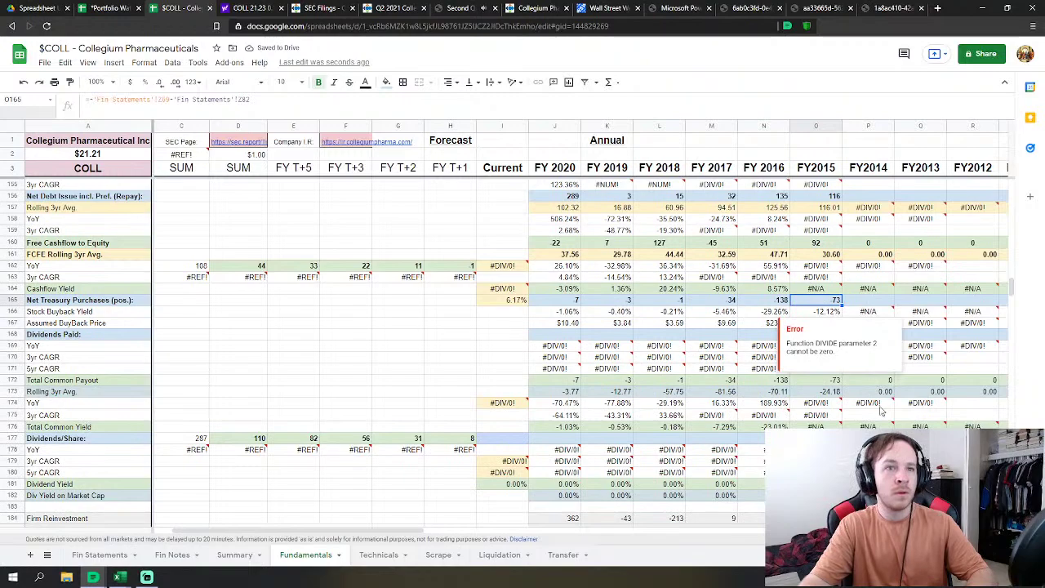
pyautogui.click(868, 437)
pyautogui.scroll(-5, 779, 400)
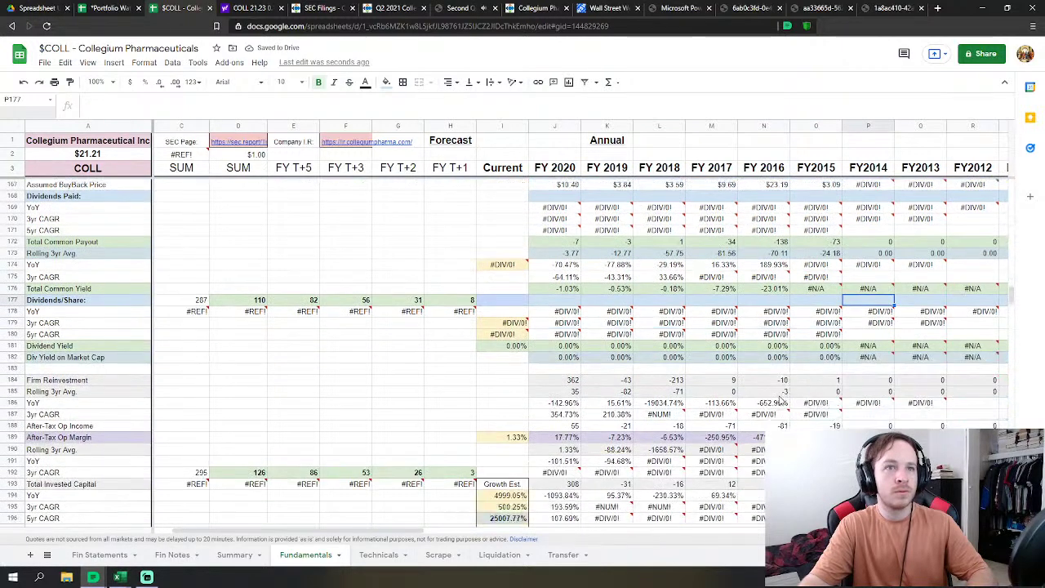
pyautogui.scroll(-15, 800, 376)
pyautogui.click(821, 348)
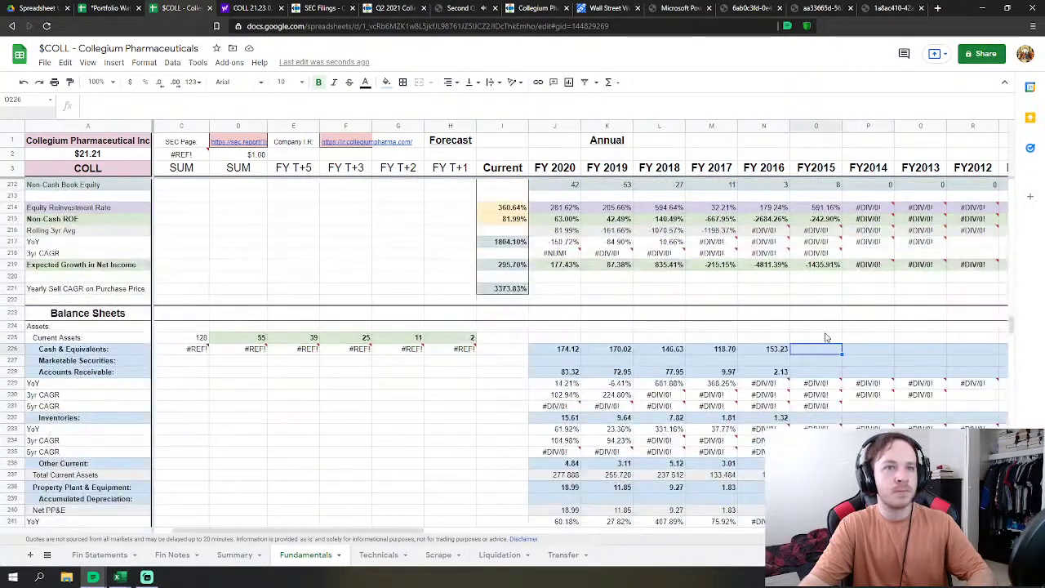
pyautogui.scroll(-2, 825, 339)
pyautogui.write('=')
pyautogui.click(100, 555)
pyautogui.scroll(-18, 586, 357)
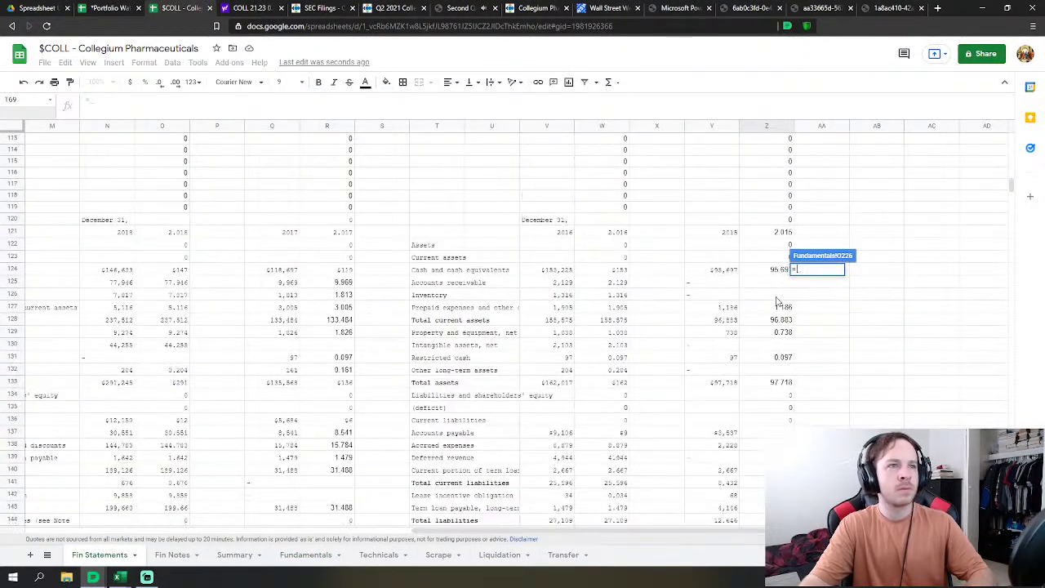
pyautogui.click(780, 272)
pyautogui.press('Return')
pyautogui.press('Down')
pyautogui.write('=')
pyautogui.click(100, 555)
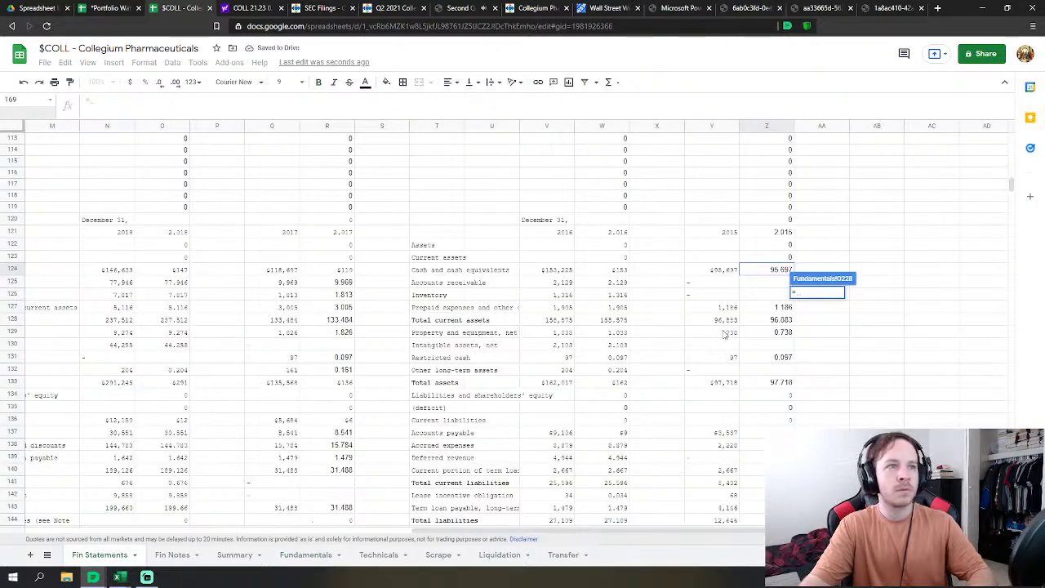
pyautogui.press('Escape')
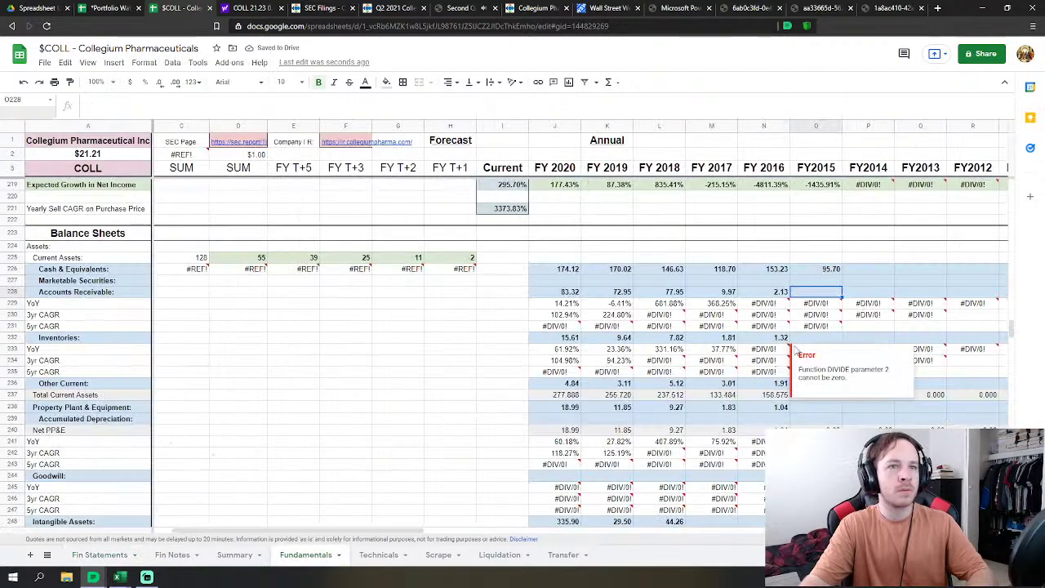
pyautogui.click(814, 338)
pyautogui.write('=')
pyautogui.click(100, 554)
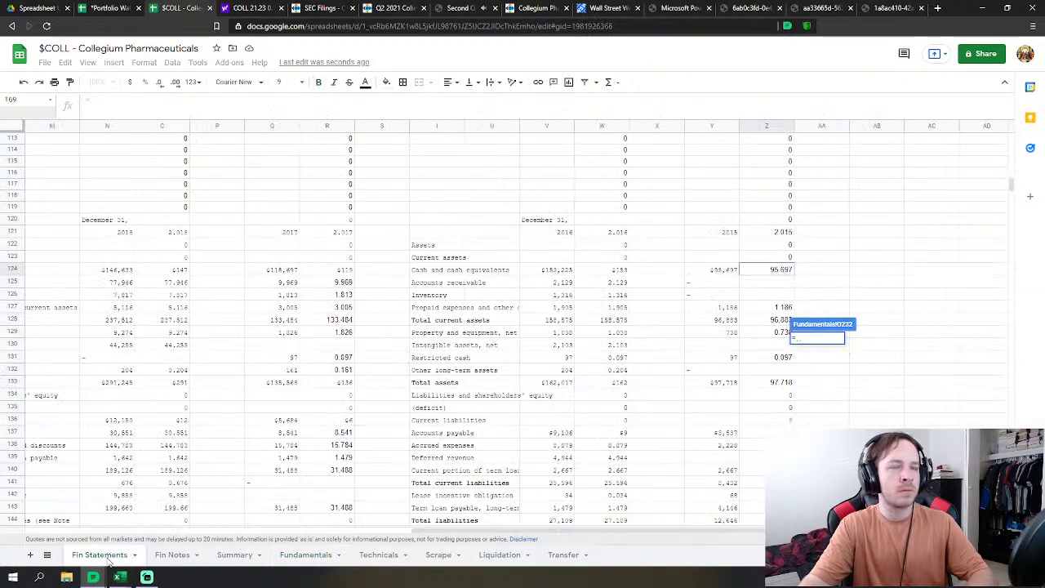
pyautogui.click(766, 326)
pyautogui.press('Return')
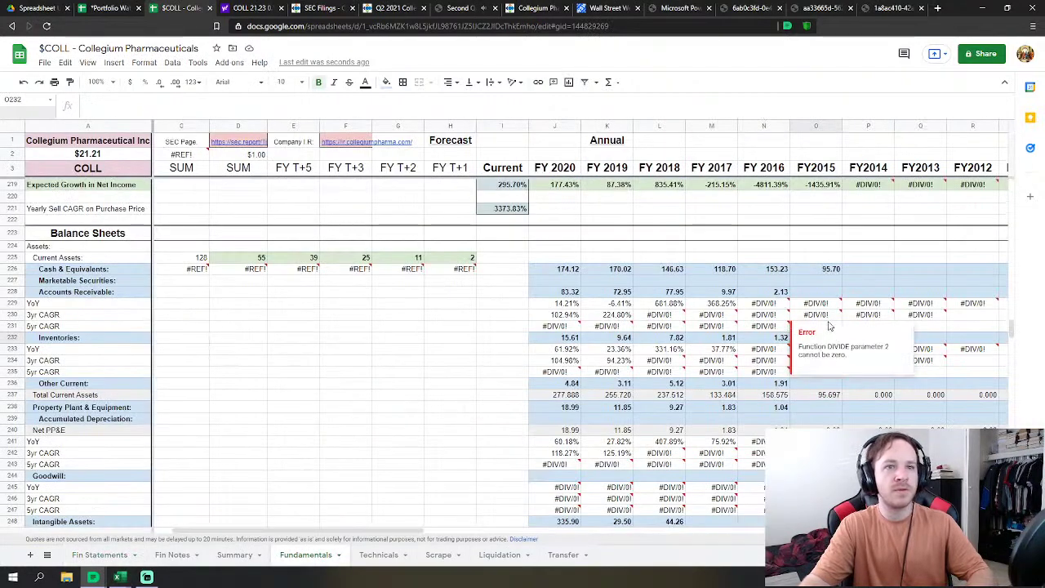
# Step: Link FY 2015 Other Current assets to the 2015 prepaid expenses and other current assets in Fin Statements Z127
pyautogui.click(774, 410)
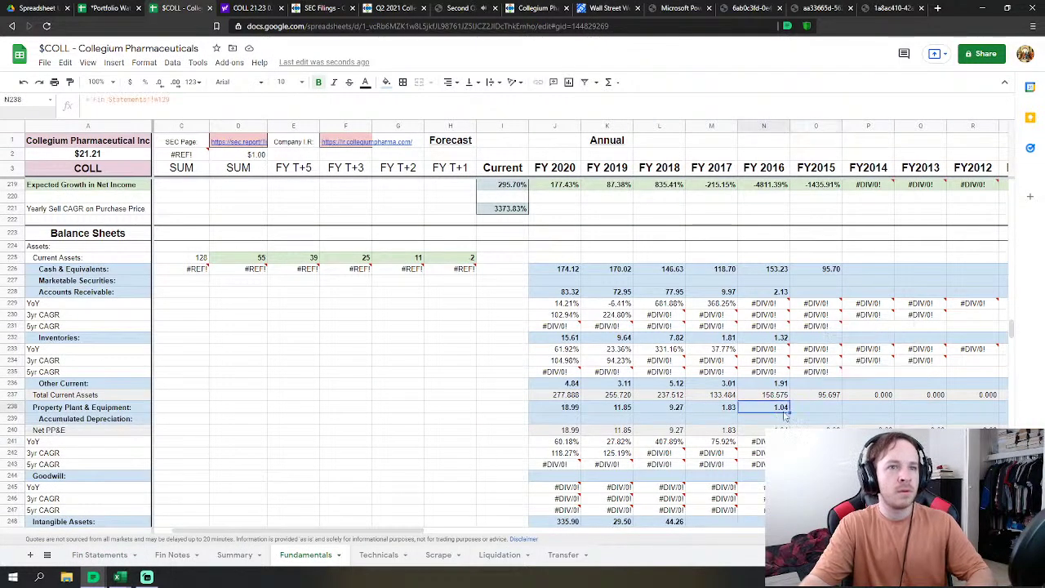
pyautogui.click(834, 381)
pyautogui.write('=')
pyautogui.click(100, 554)
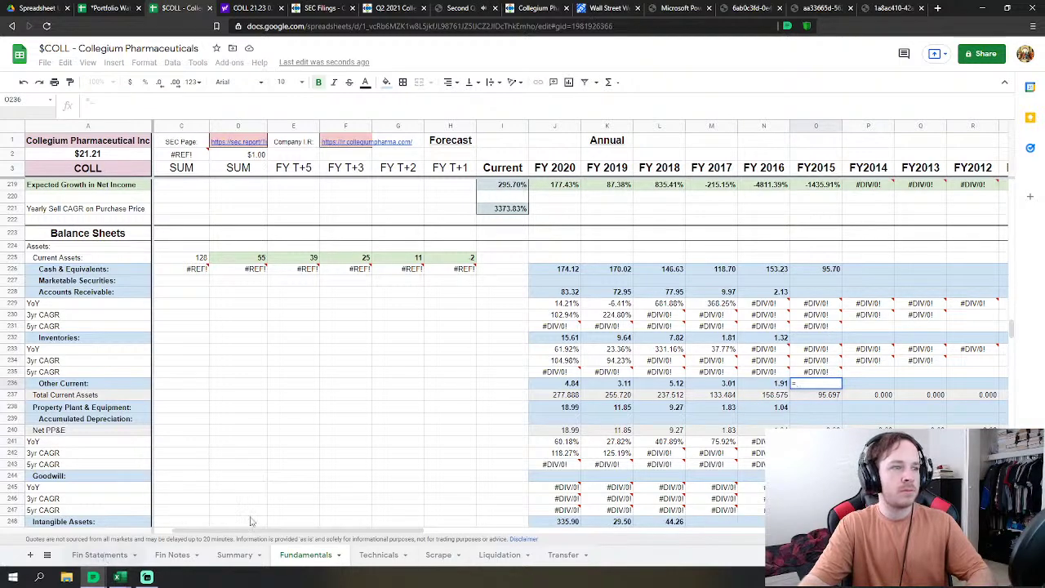
pyautogui.click(788, 309)
pyautogui.press('Return')
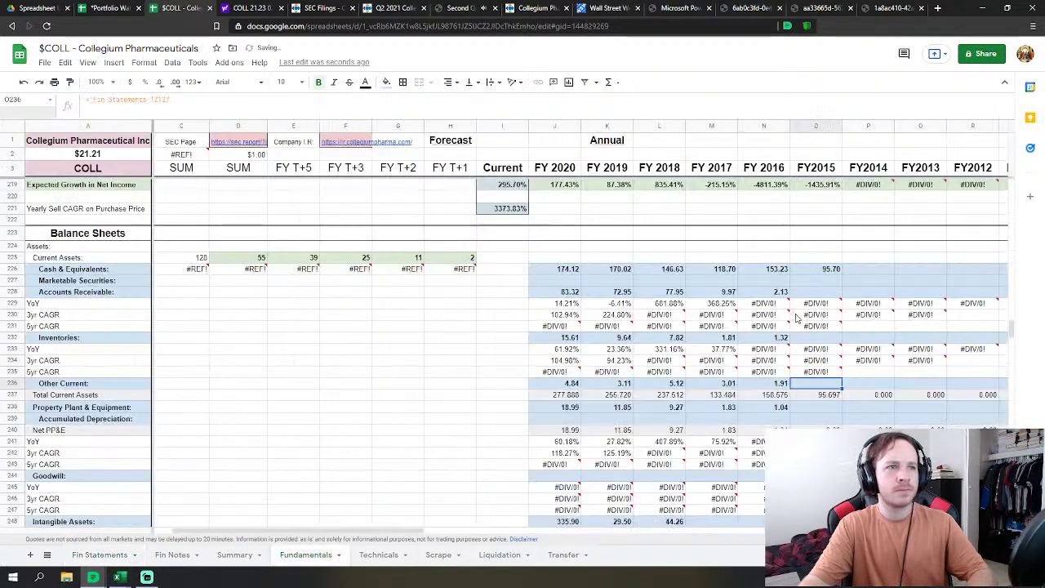
# Step: Link FY 2015 Property Plant & Equipment to the 2015 net property and equipment in Fin Statements Z129
pyautogui.doubleClick(818, 347)
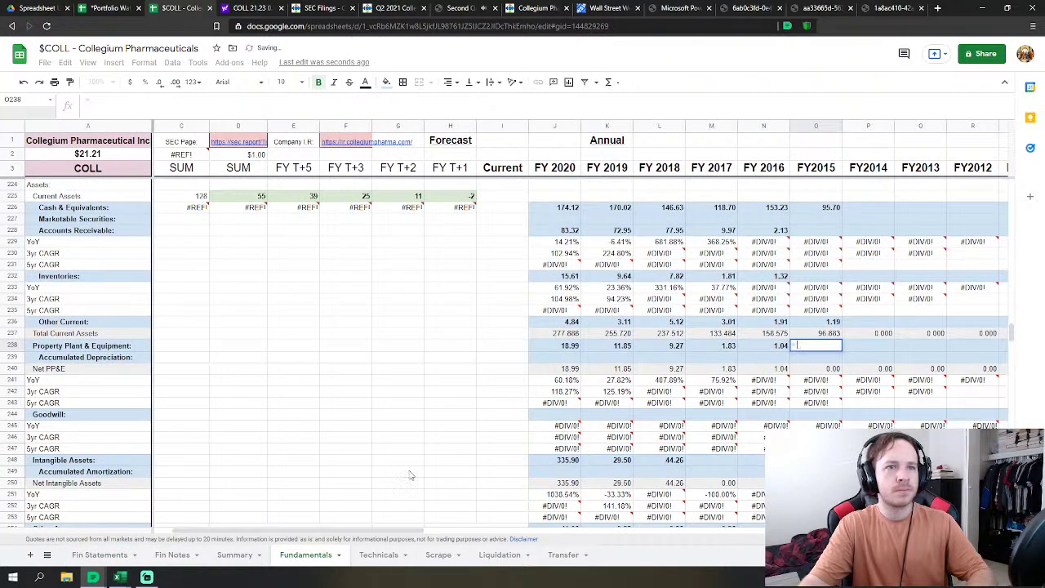
pyautogui.write('=')
pyautogui.click(114, 558)
pyautogui.click(771, 334)
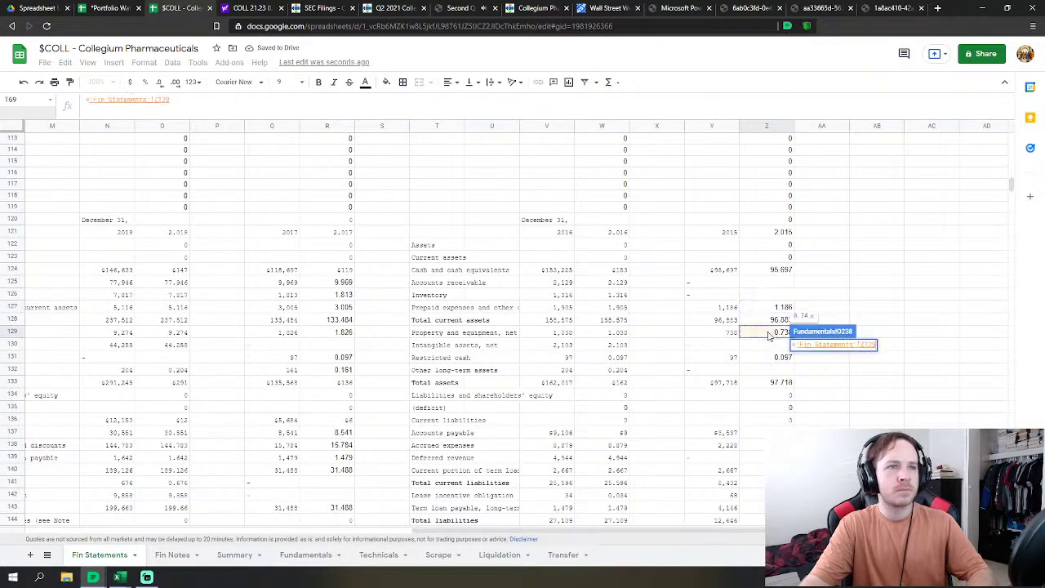
pyautogui.press('Return')
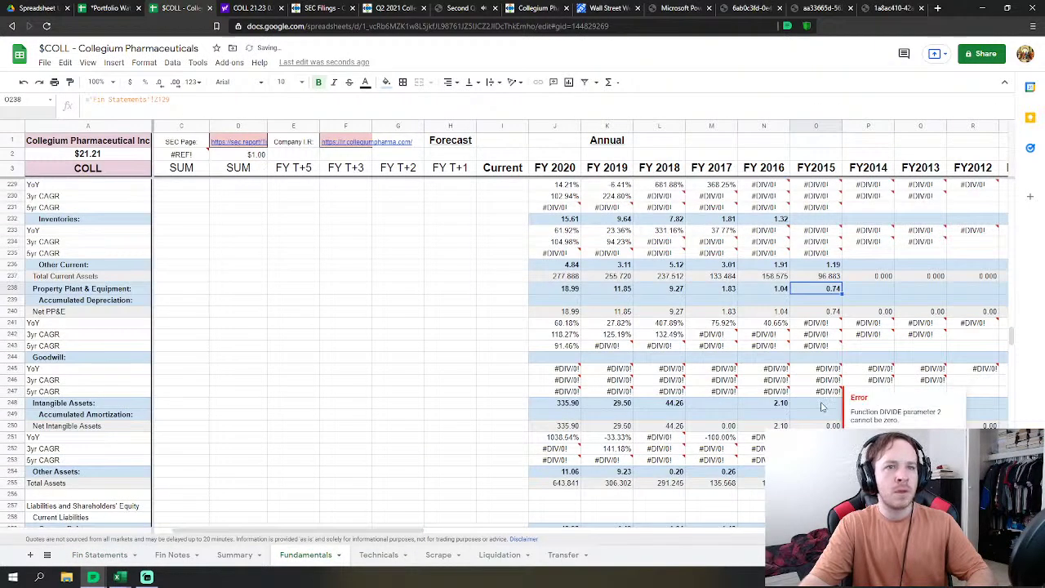
# Step: Link FY 2015 Other Assets to the 2015 restricted cash in Fin Statements Z131
pyautogui.scroll(-2, 822, 405)
pyautogui.click(819, 414)
pyautogui.write('=')
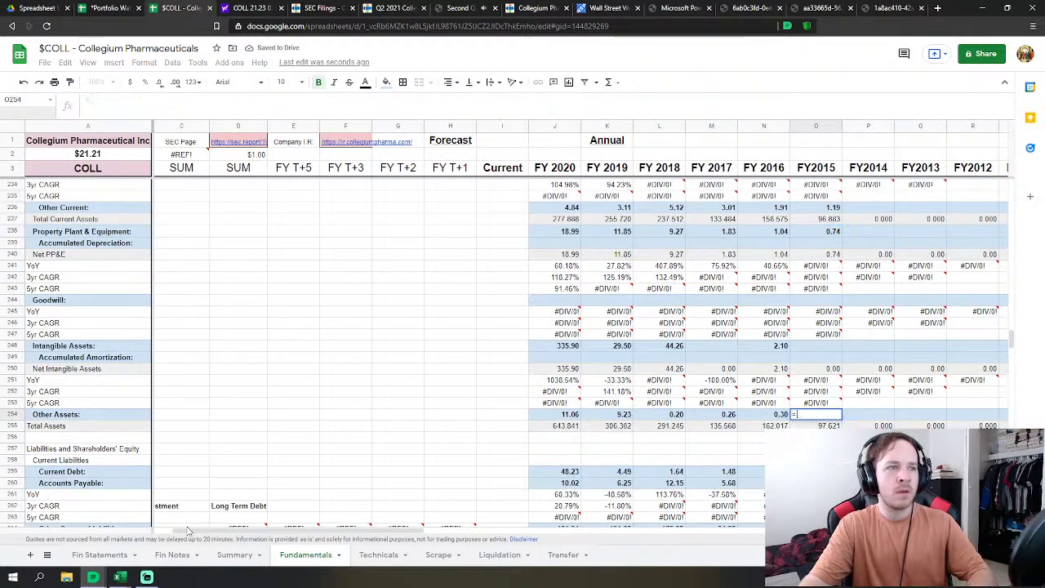
pyautogui.click(99, 554)
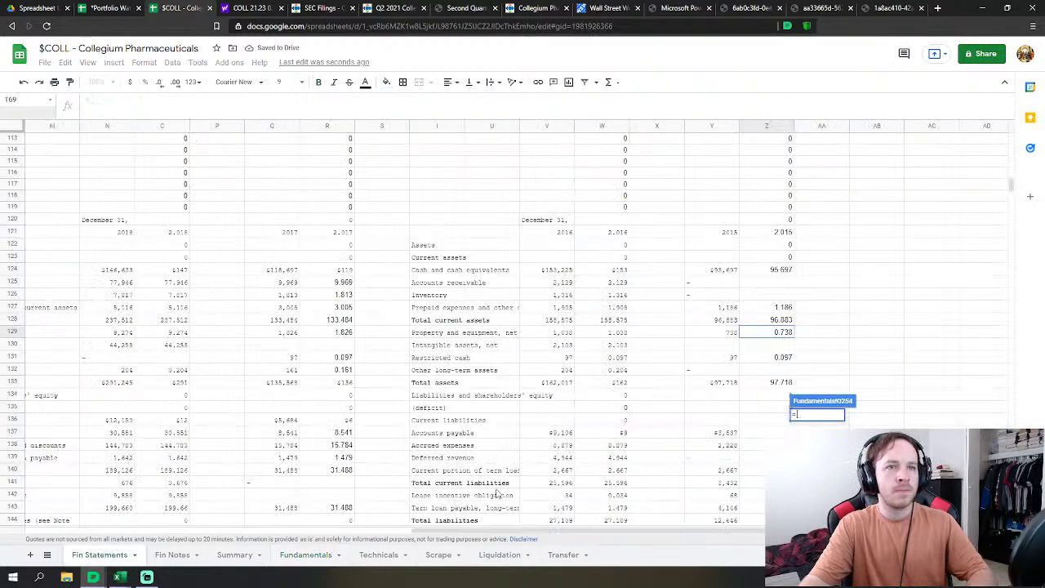
pyautogui.click(782, 357)
pyautogui.press('Return')
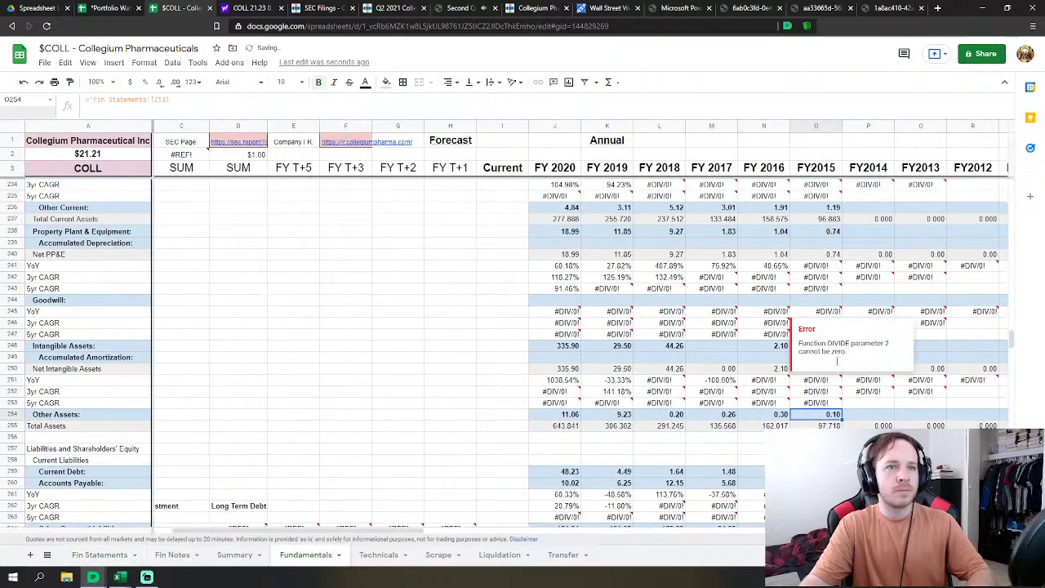
# Step: Link FY 2015 Current Debt to the 2015 current portion of the term loan in Fin Statements Z140
pyautogui.scroll(-2, 817, 392)
pyautogui.click(817, 412)
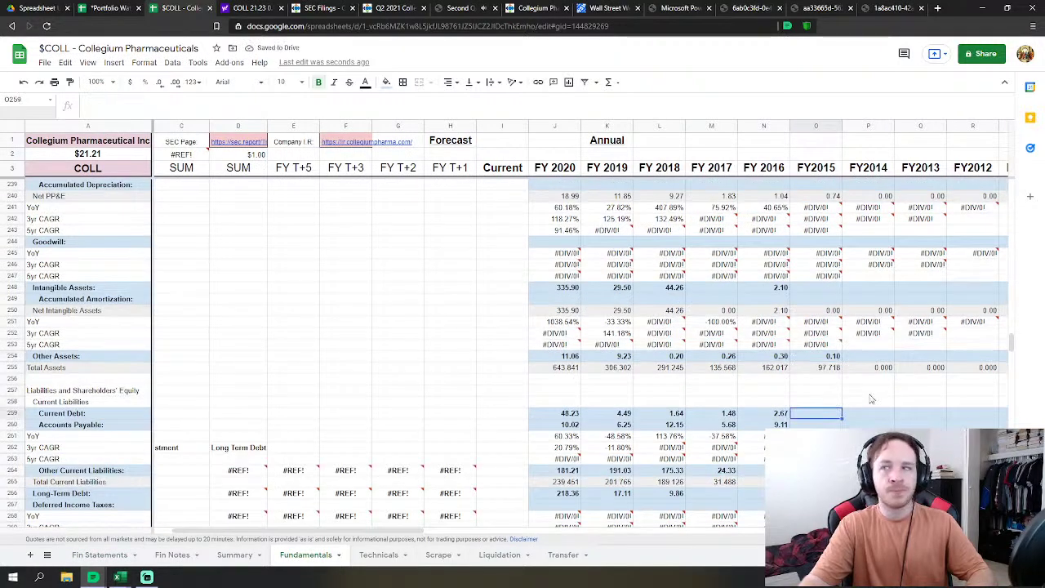
pyautogui.scroll(-1, 913, 381)
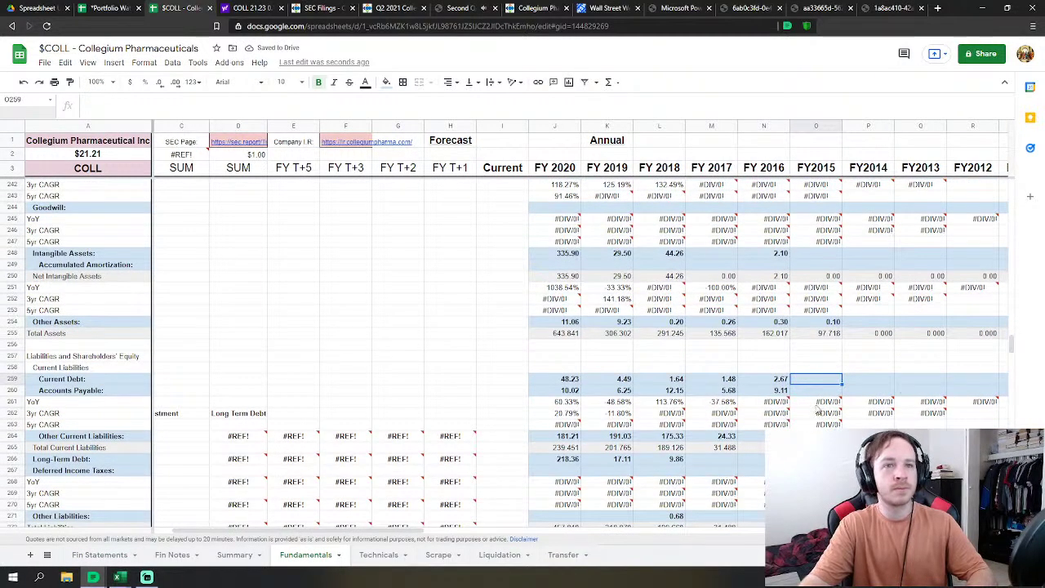
pyautogui.scroll(-2, 801, 418)
pyautogui.write('=')
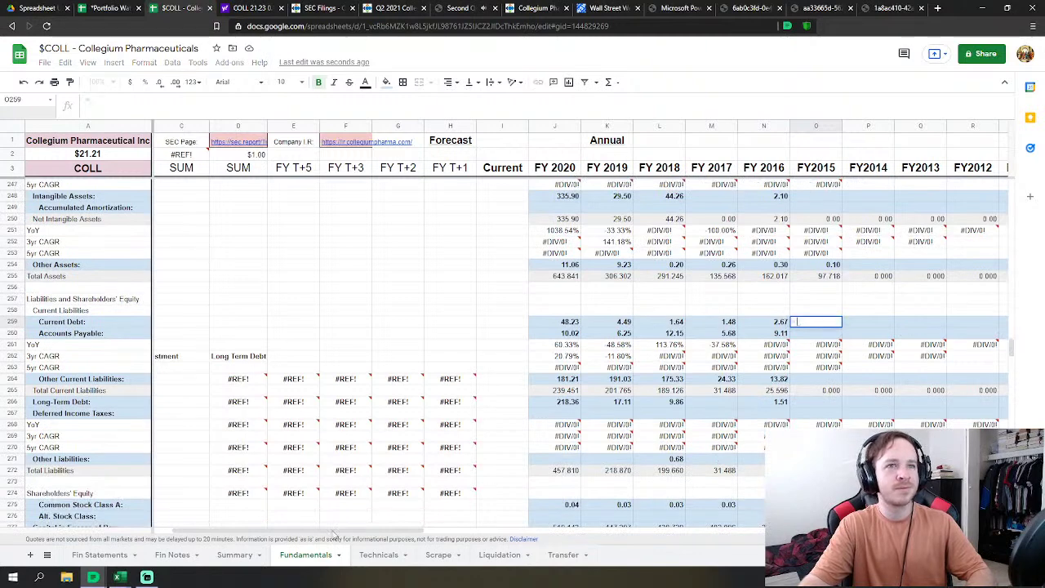
pyautogui.click(98, 555)
pyautogui.scroll(-1, 722, 417)
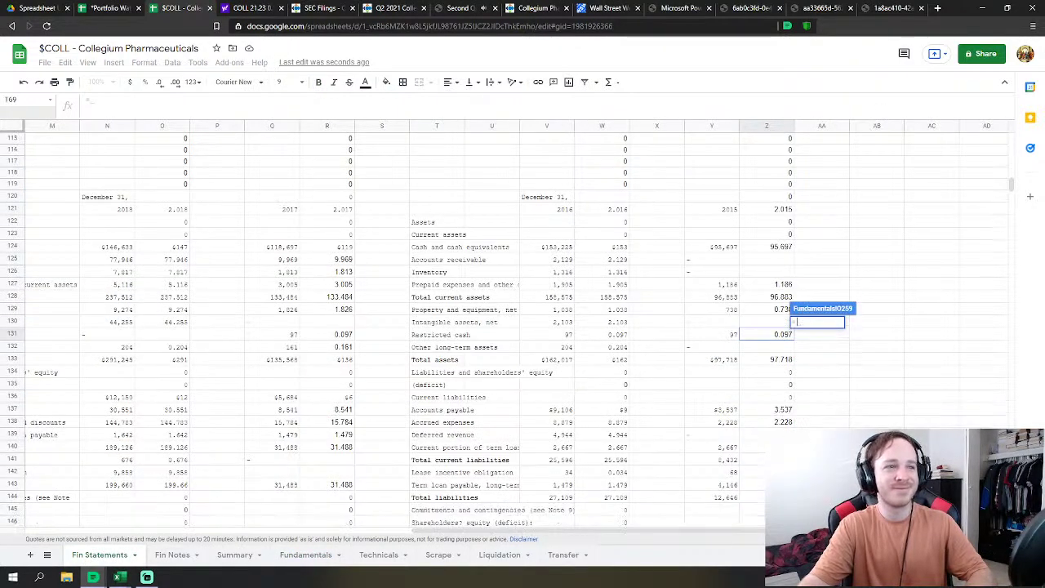
pyautogui.click(755, 448)
pyautogui.scroll(-1, 942, 387)
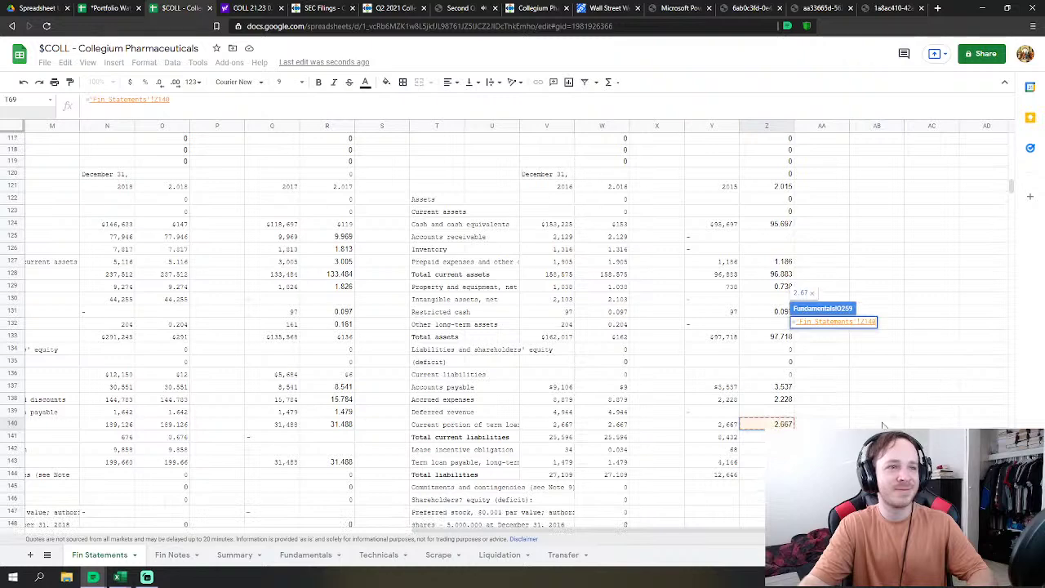
pyautogui.press('Return')
# Step: Link FY 2015 Accounts Payable to the 2015 accounts payable in Fin Statements Z137
pyautogui.write('=')
pyautogui.click(100, 555)
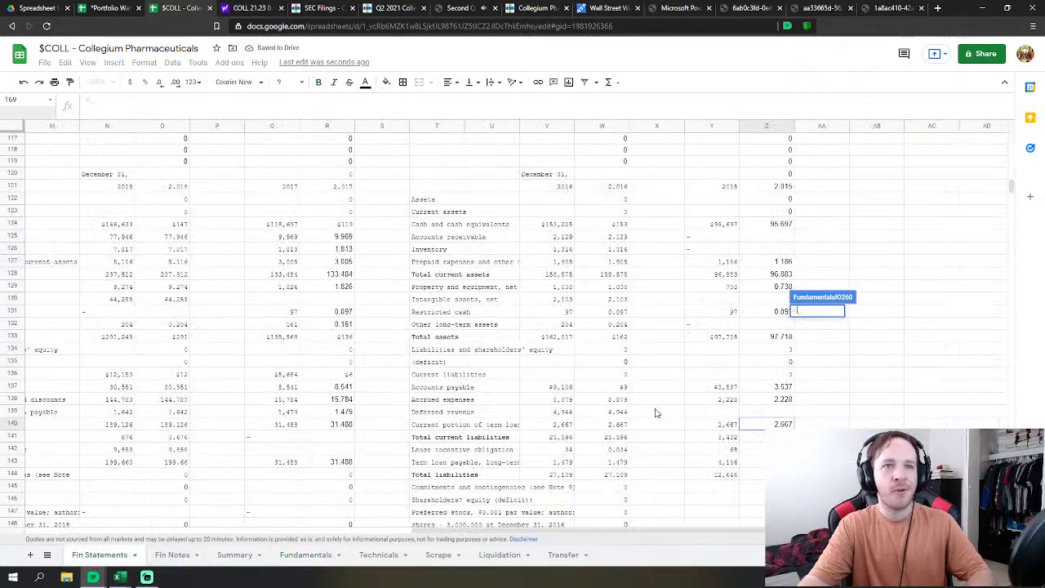
pyautogui.click(780, 387)
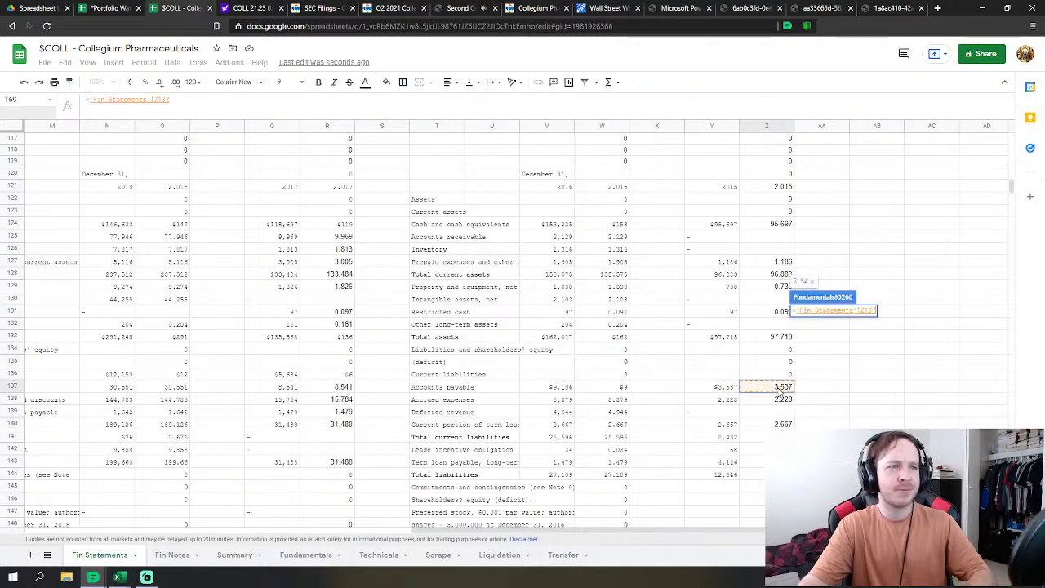
pyautogui.press('Return')
# Step: Link FY 2015 Other Current Liabilities to the 2015 accrued expenses in Fin Statements Z138
pyautogui.click(835, 357)
pyautogui.write('=')
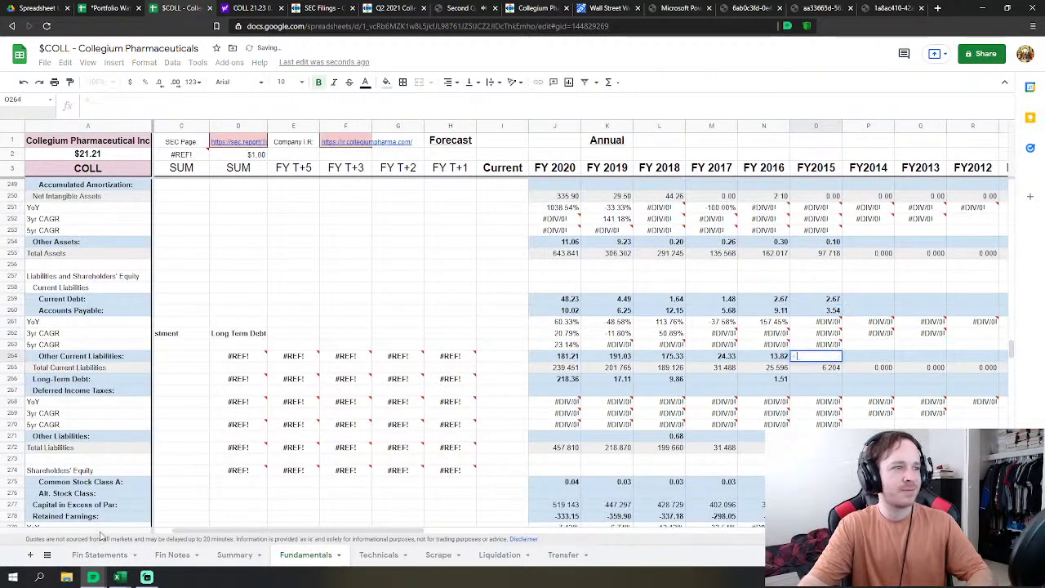
pyautogui.click(100, 554)
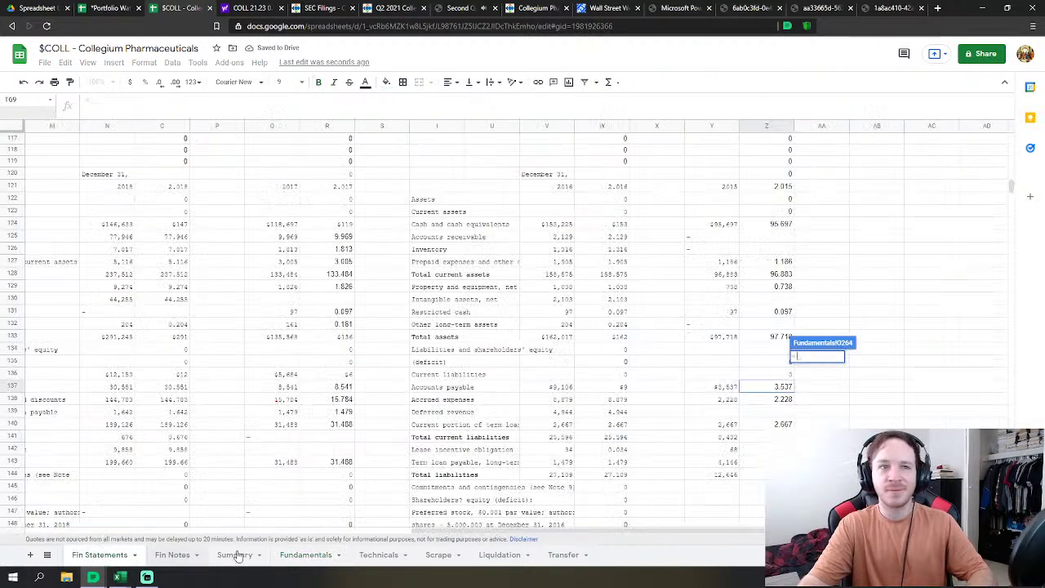
pyautogui.click(777, 400)
pyautogui.press('Return')
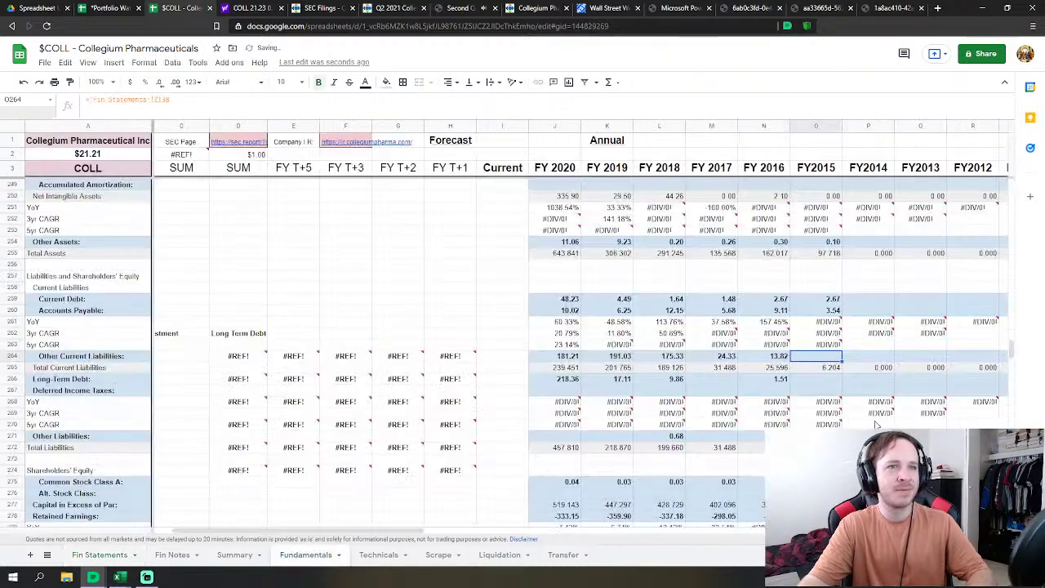
# Step: Set FY 2015 Long-Term Debt to the sum of the 2015 lease incentive obligation and long-term loan payable in Fin Statements Z142 and Z143
pyautogui.click(825, 325)
pyautogui.write('=')
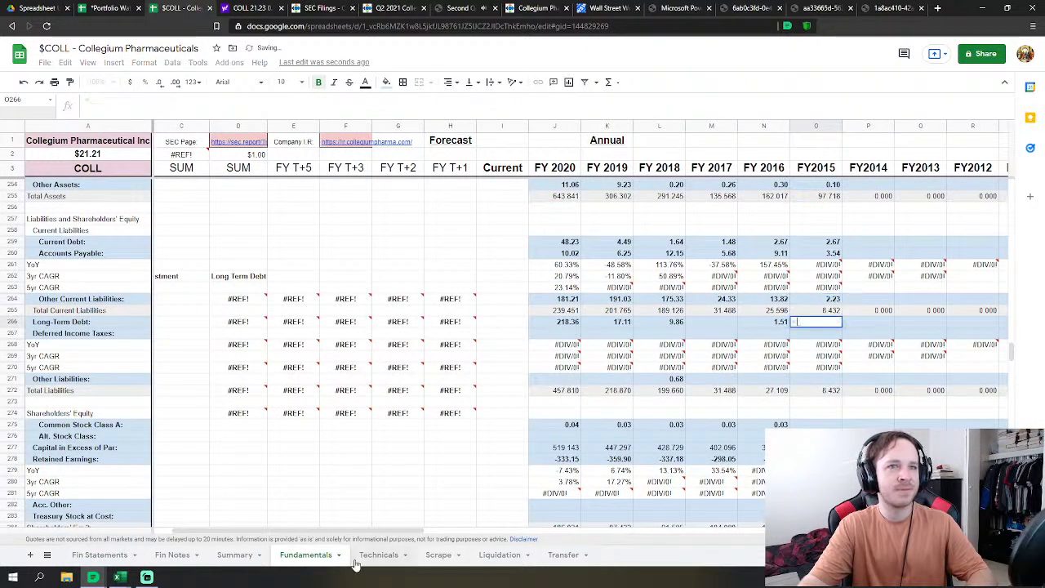
pyautogui.click(100, 554)
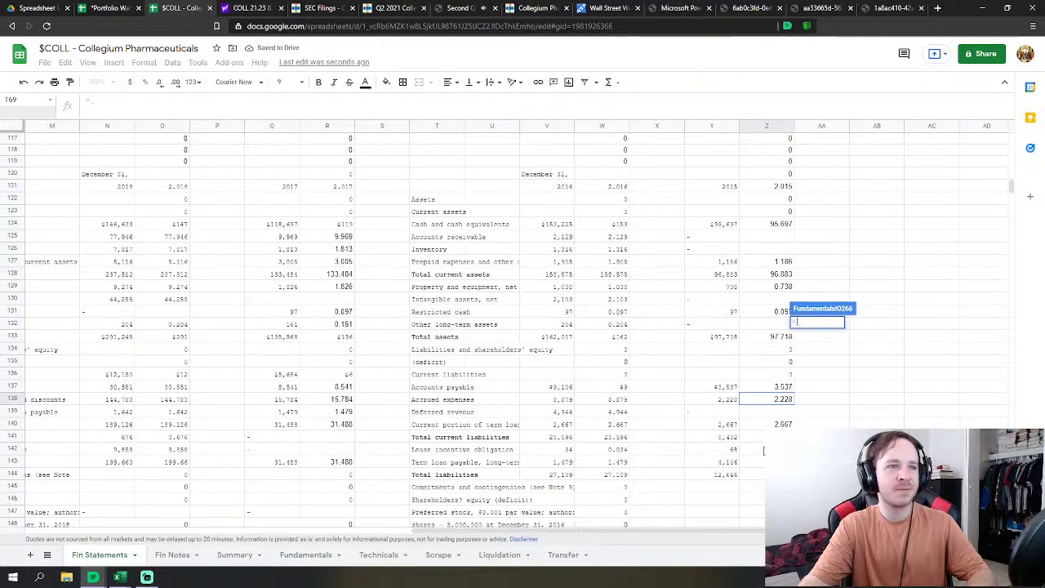
pyautogui.click(774, 450)
pyautogui.scroll(-1, 774, 450)
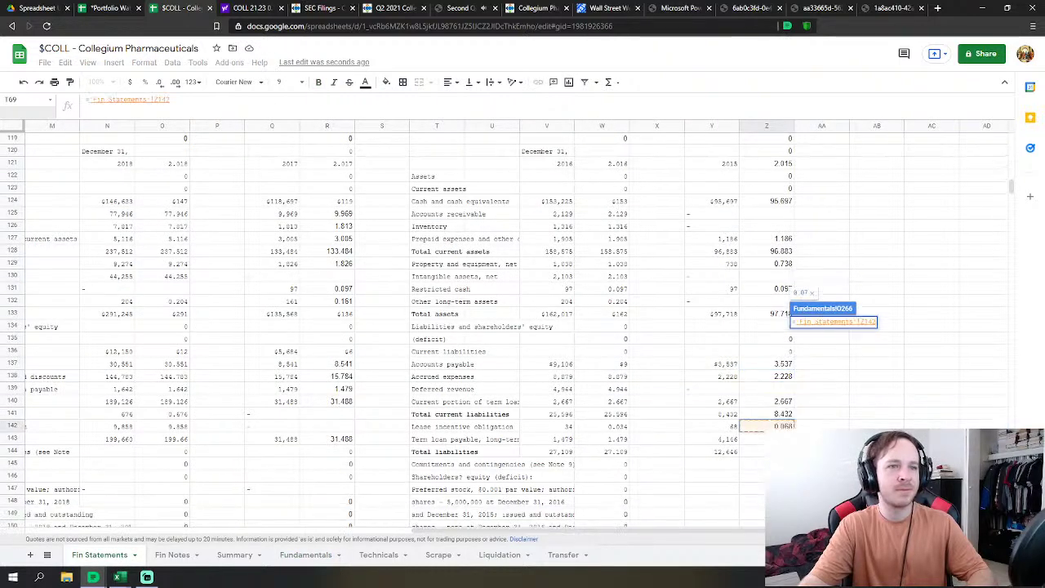
pyautogui.write('+')
pyautogui.click(756, 438)
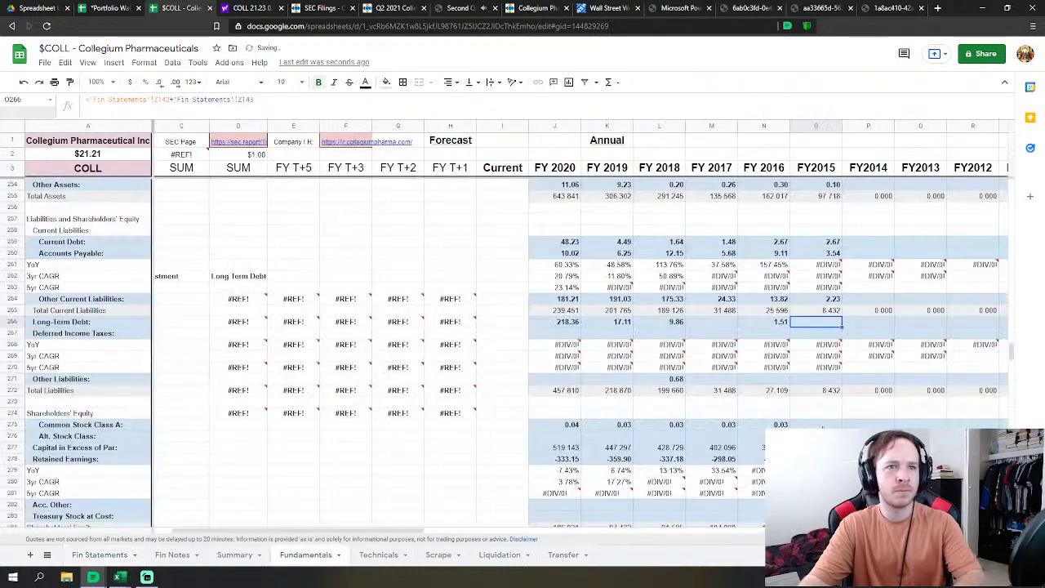
pyautogui.press('Return')
# Step: Link FY 2015 Common Stock Class A to the 2015 common stock value in Fin Statements Z151
pyautogui.scroll(-3, 820, 351)
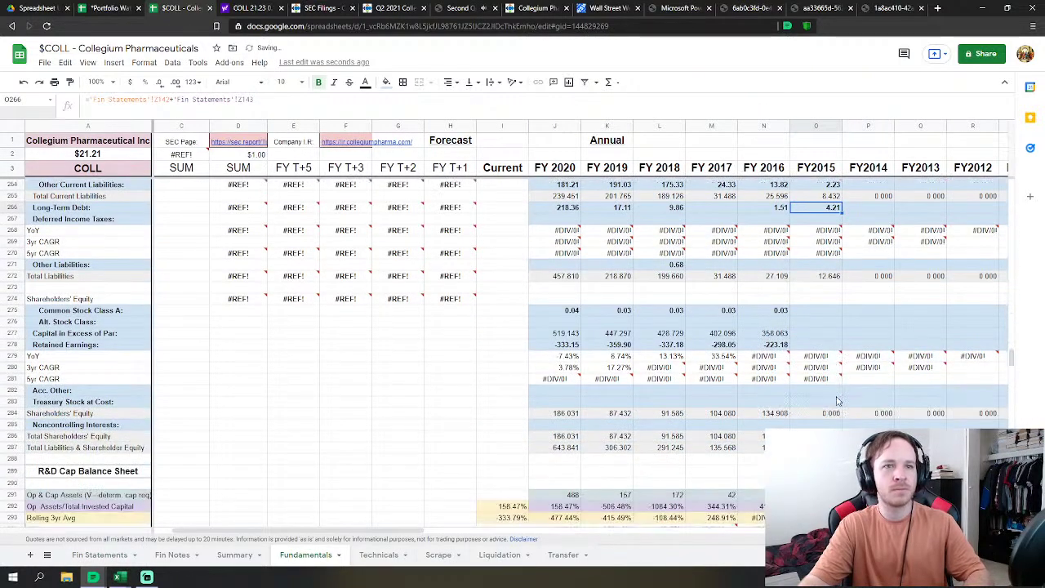
pyautogui.click(815, 312)
pyautogui.write('=')
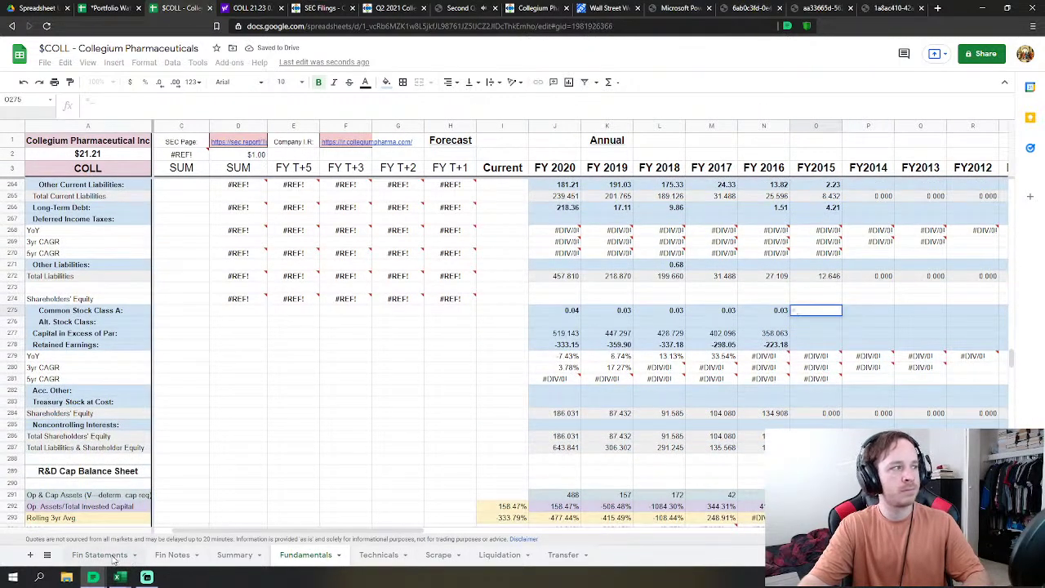
pyautogui.click(114, 560)
pyautogui.click(768, 415)
pyautogui.press('Return')
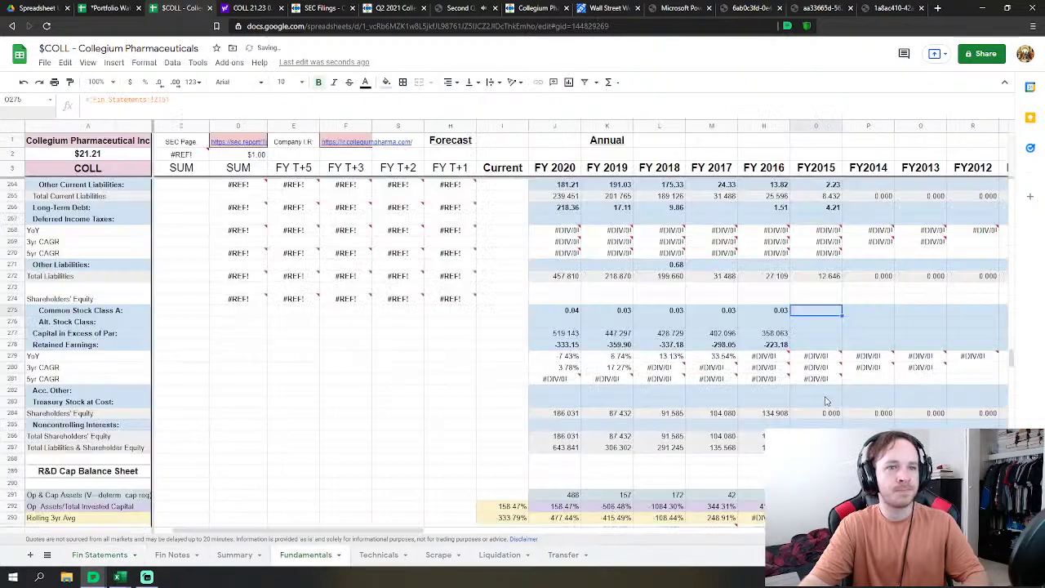
# Step: Link FY 2015 Capital in Excess of Par to the 2015 additional paid-in capital in Fin Statements Z156
pyautogui.click(831, 336)
pyautogui.write('=')
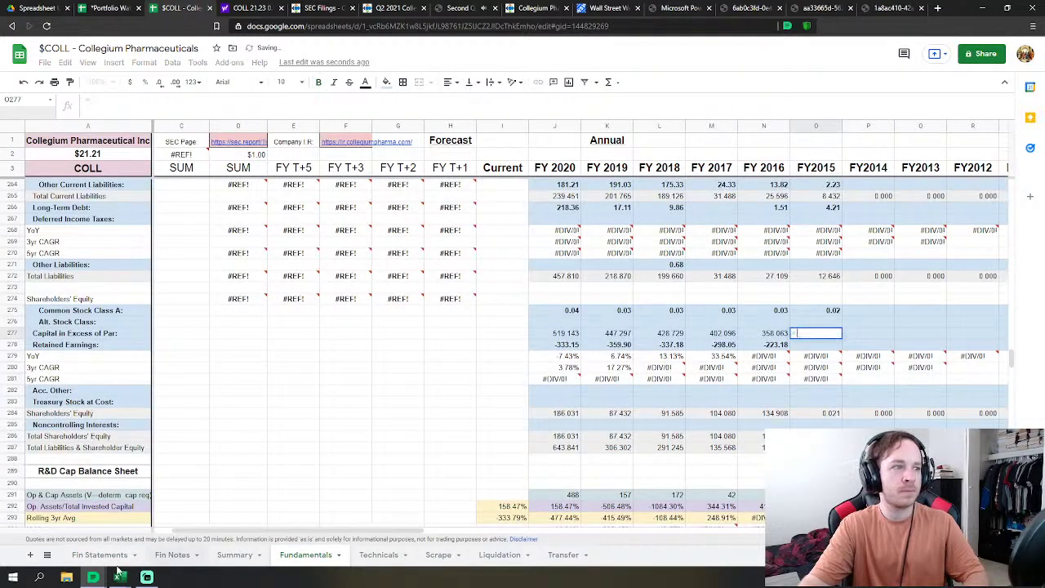
pyautogui.click(100, 554)
pyautogui.click(767, 475)
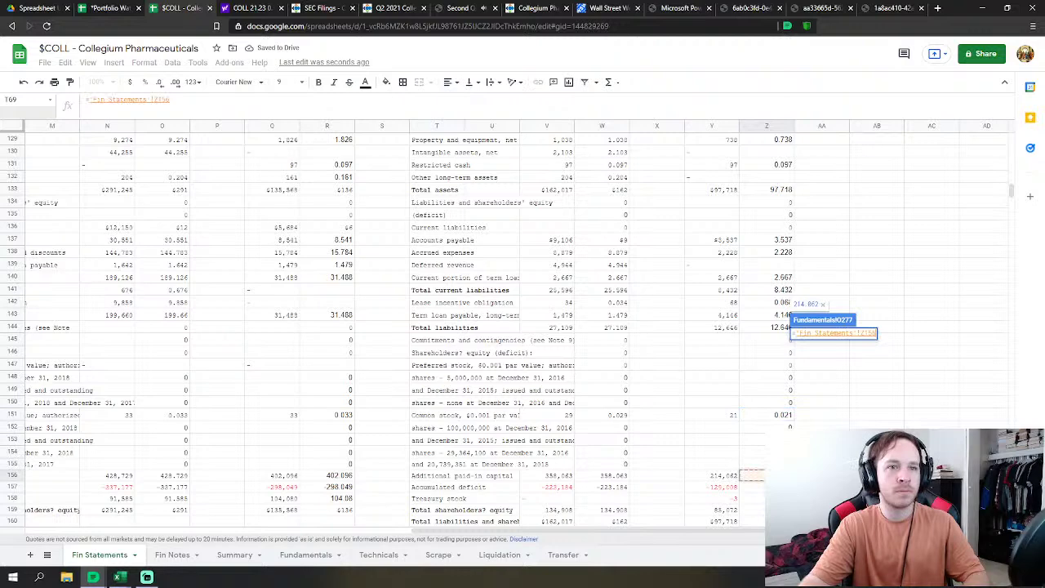
pyautogui.press('Return')
# Step: Link FY 2015 Retained Earnings to the 2015 accumulated deficit in Fin Statements Z157
pyautogui.click(833, 291)
pyautogui.write('=')
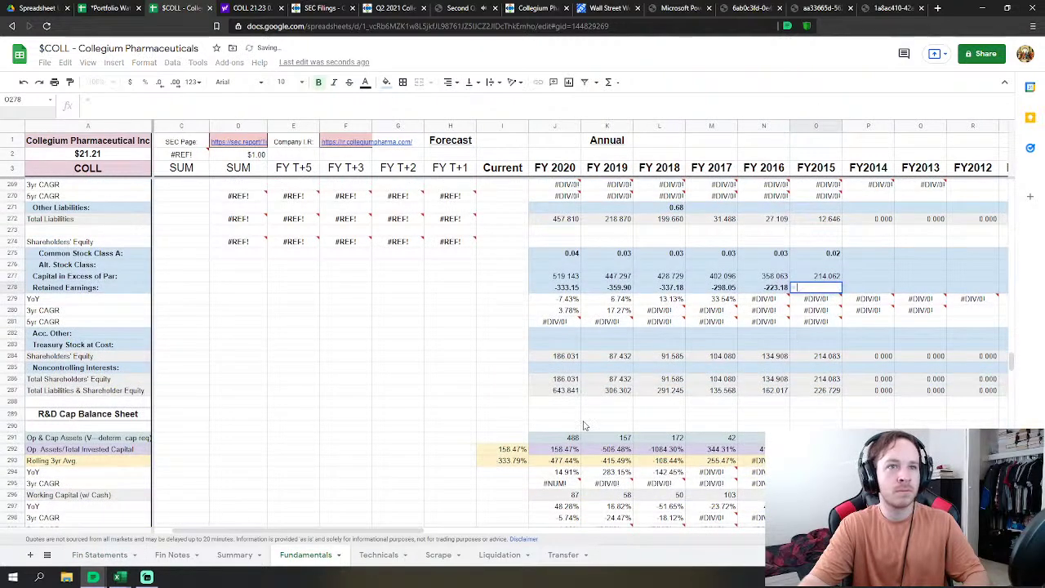
pyautogui.click(112, 558)
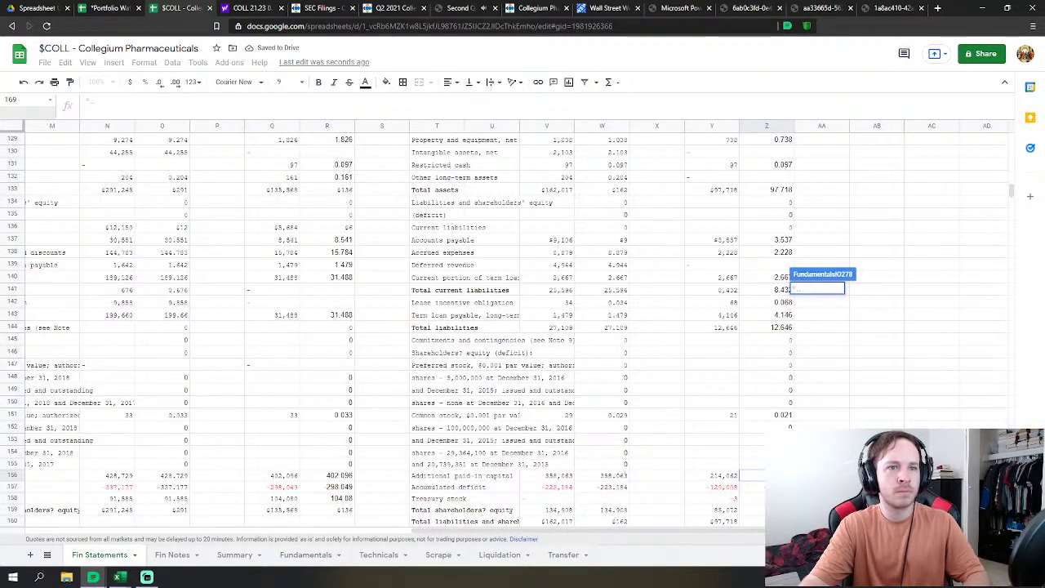
pyautogui.click(768, 488)
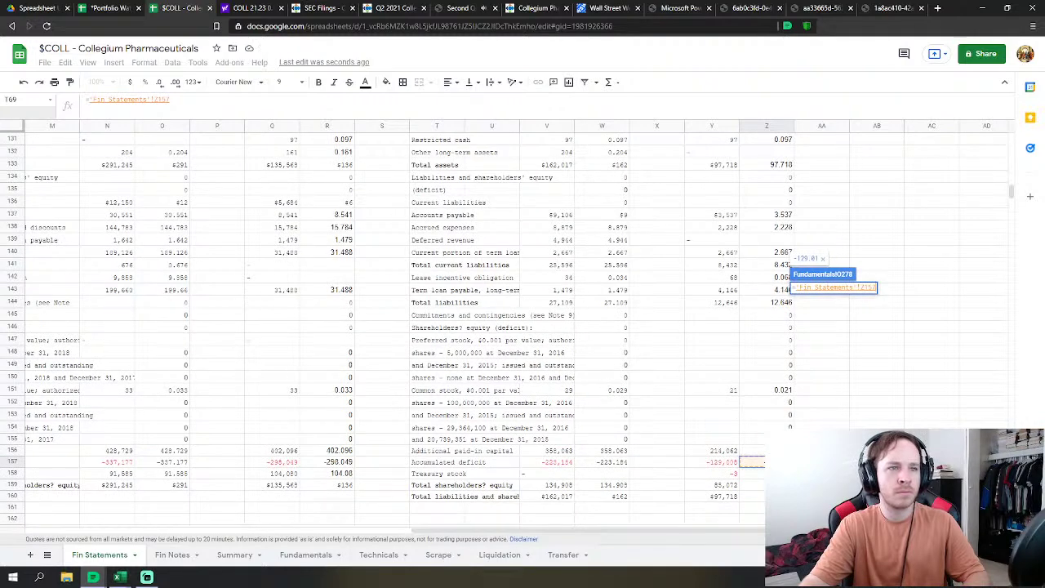
pyautogui.press('Return')
# Step: Link FY 2015 Treasury Stock at Cost to the 2015 treasury stock in Fin Statements Z158
pyautogui.click(821, 346)
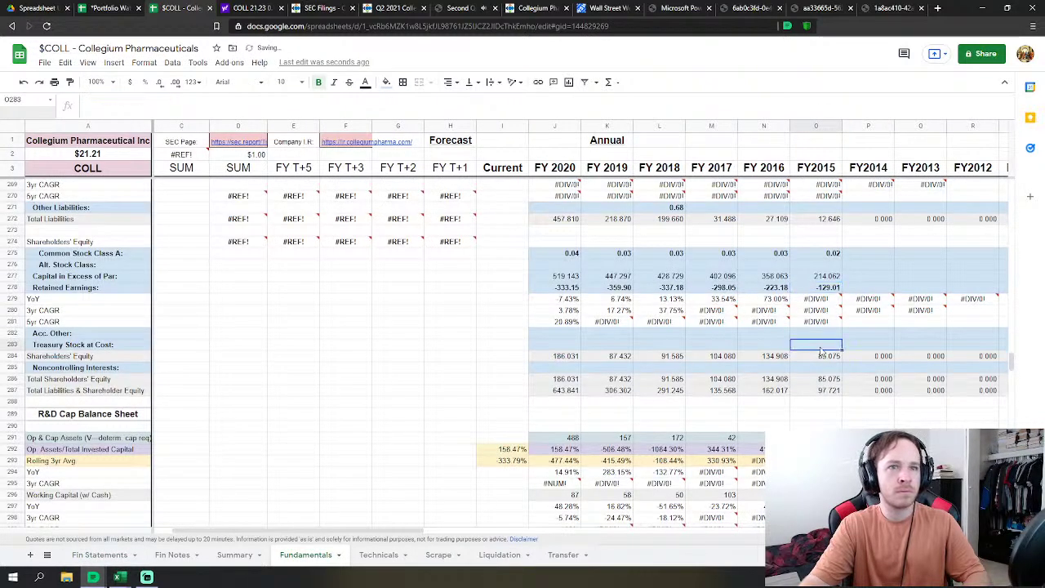
pyautogui.write('=')
pyautogui.click(100, 555)
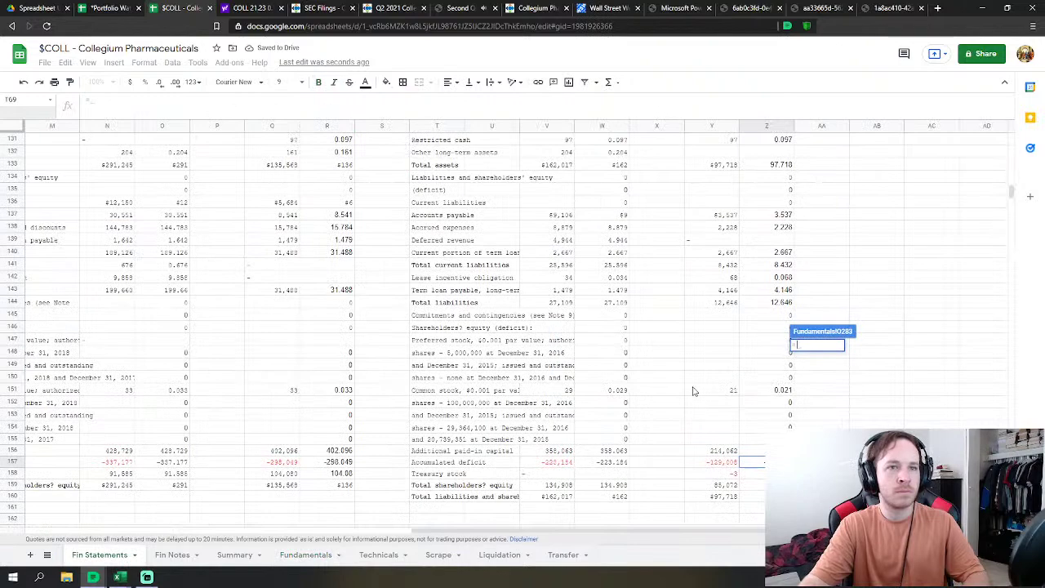
pyautogui.click(768, 474)
pyautogui.press('Return')
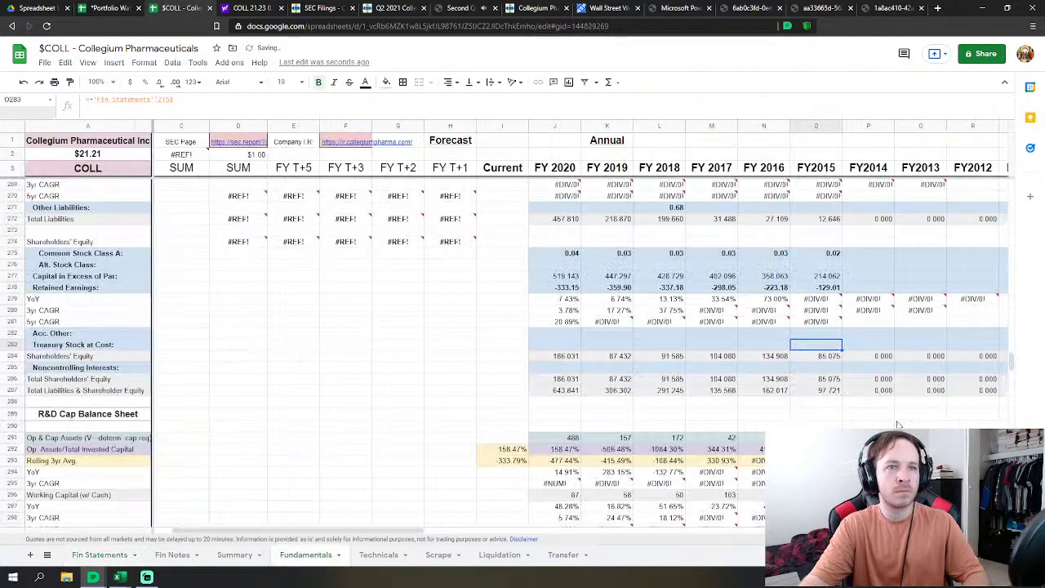
pyautogui.click(398, 401)
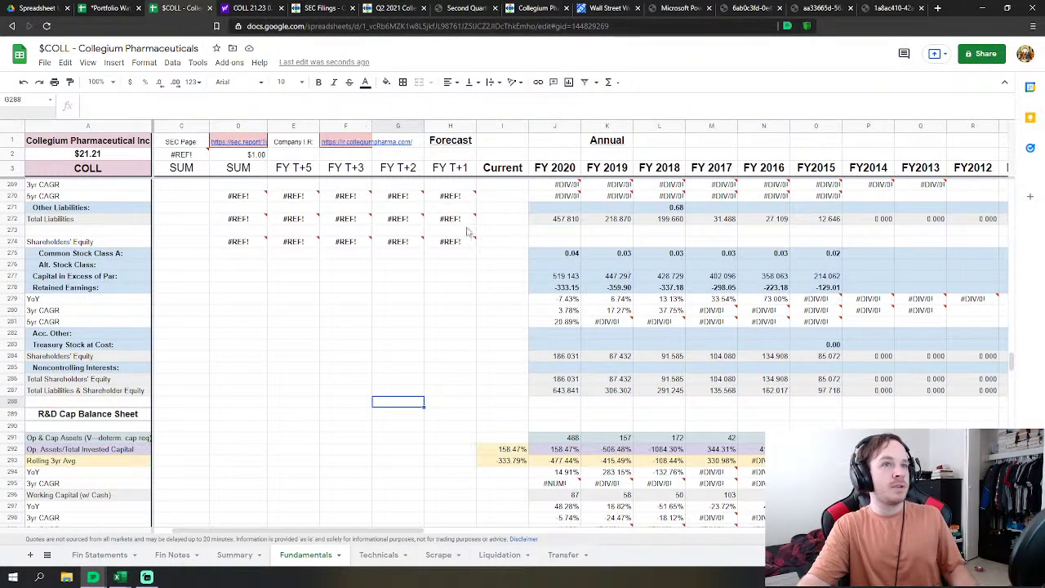
# Step: Close the earnings call, second-quarter webcast and healthcare conference pages, then return to the $COLL spreadsheet
pyautogui.scroll(3, 1000, 361)
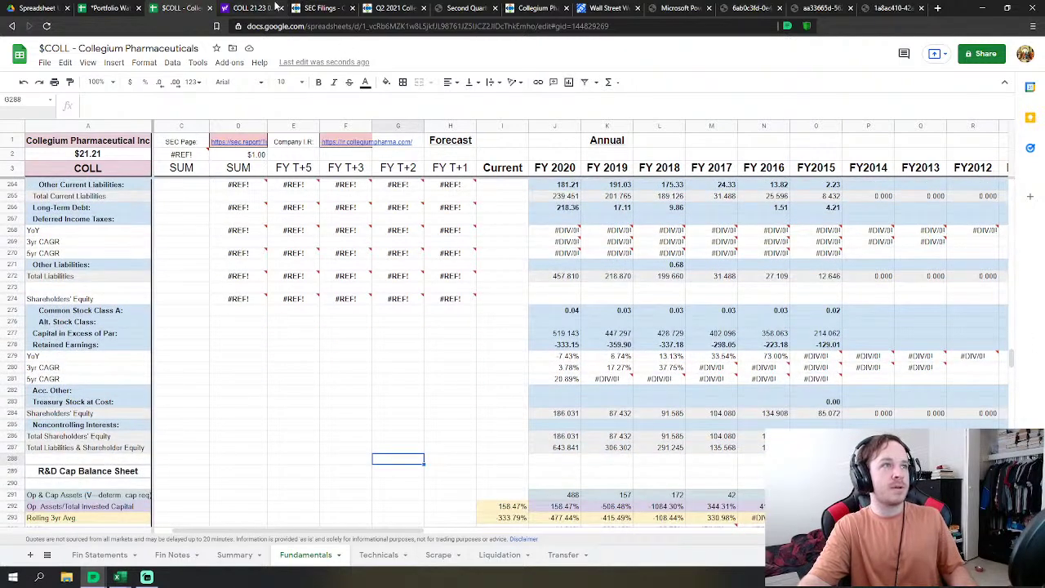
pyautogui.click(320, 9)
pyautogui.click(379, 8)
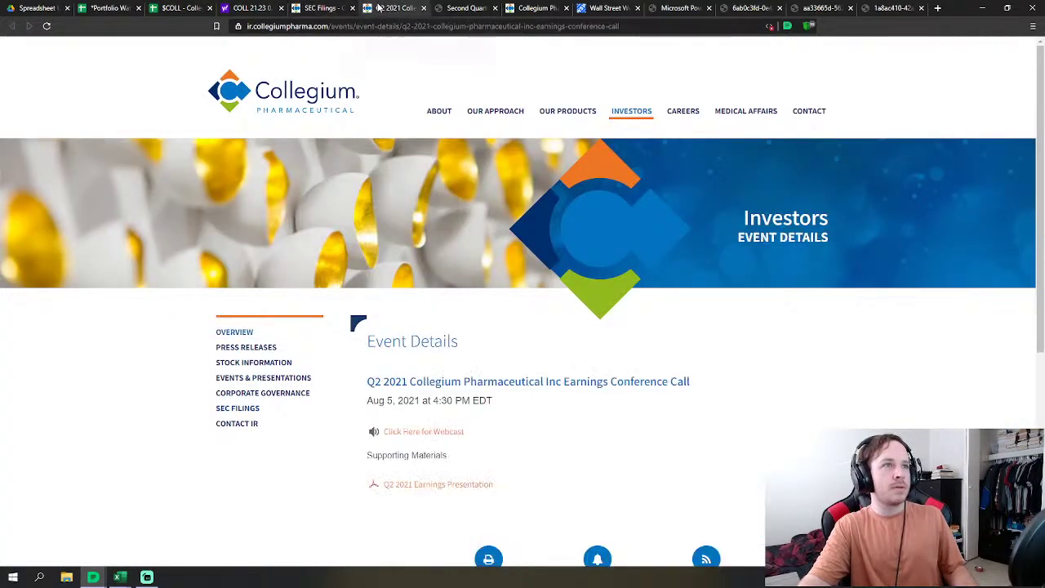
pyautogui.click(423, 8)
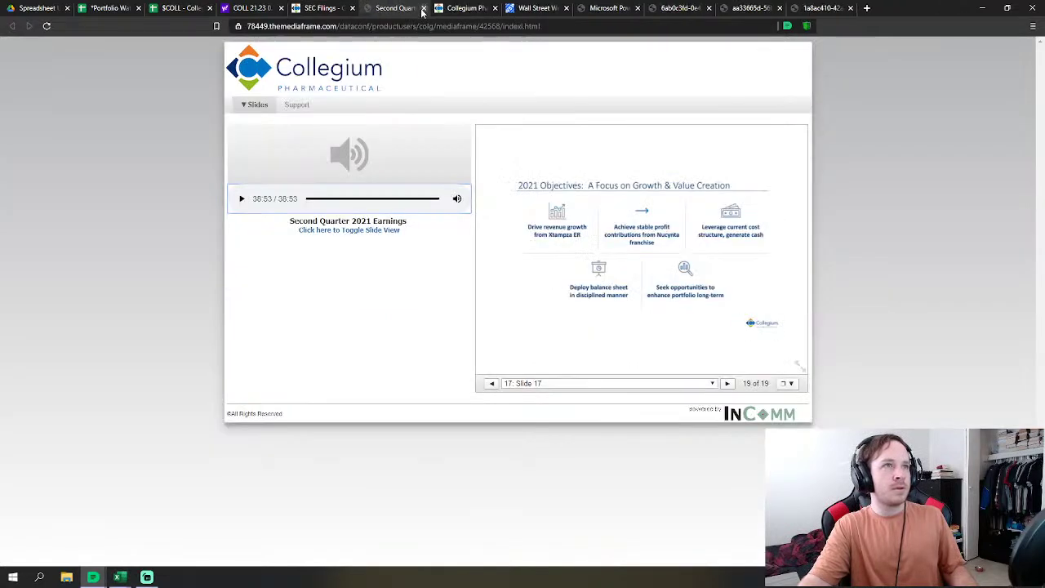
pyautogui.click(423, 8)
pyautogui.click(423, 8)
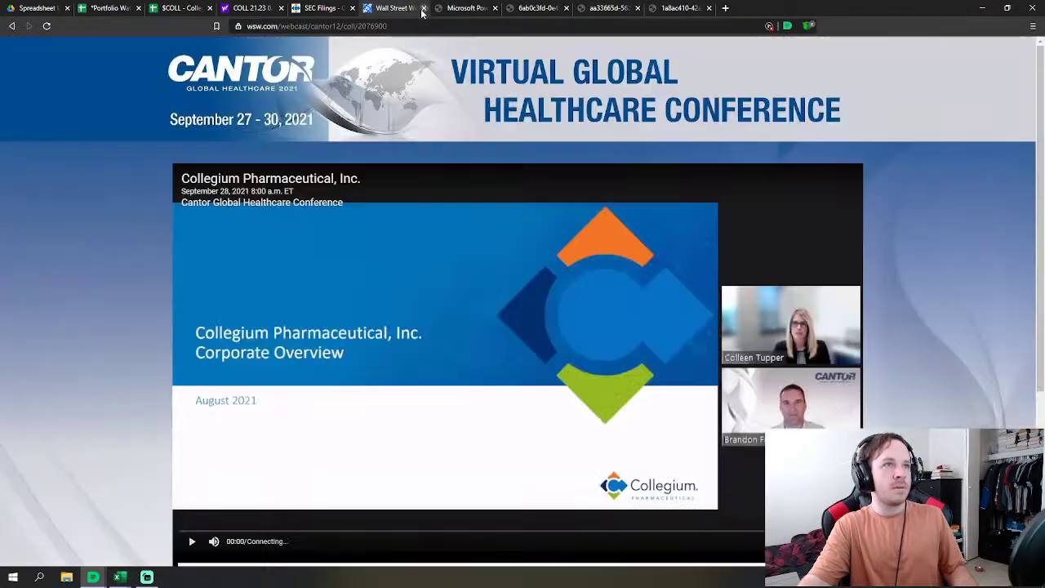
pyautogui.click(423, 9)
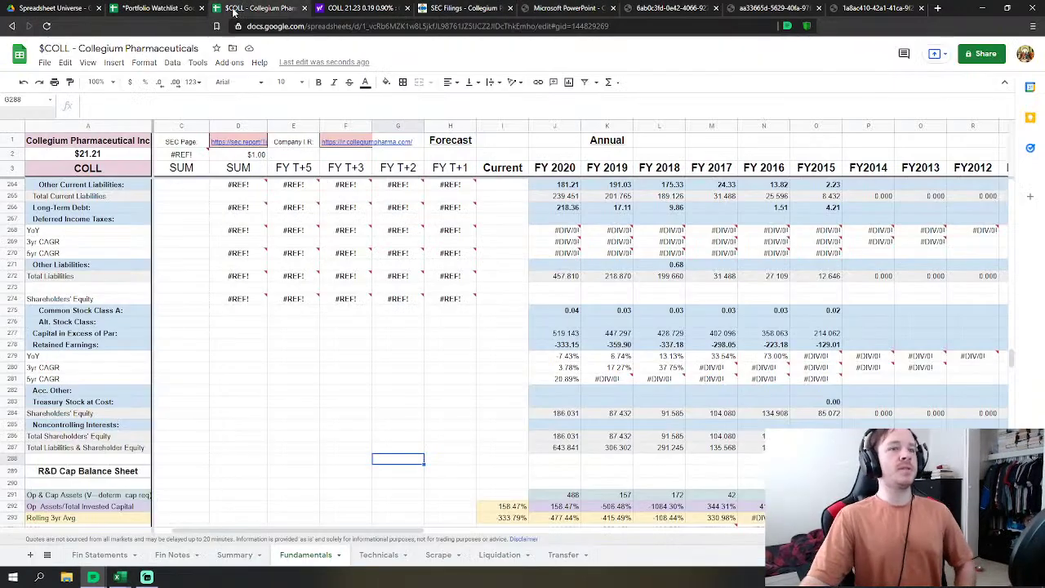
pyautogui.click(233, 10)
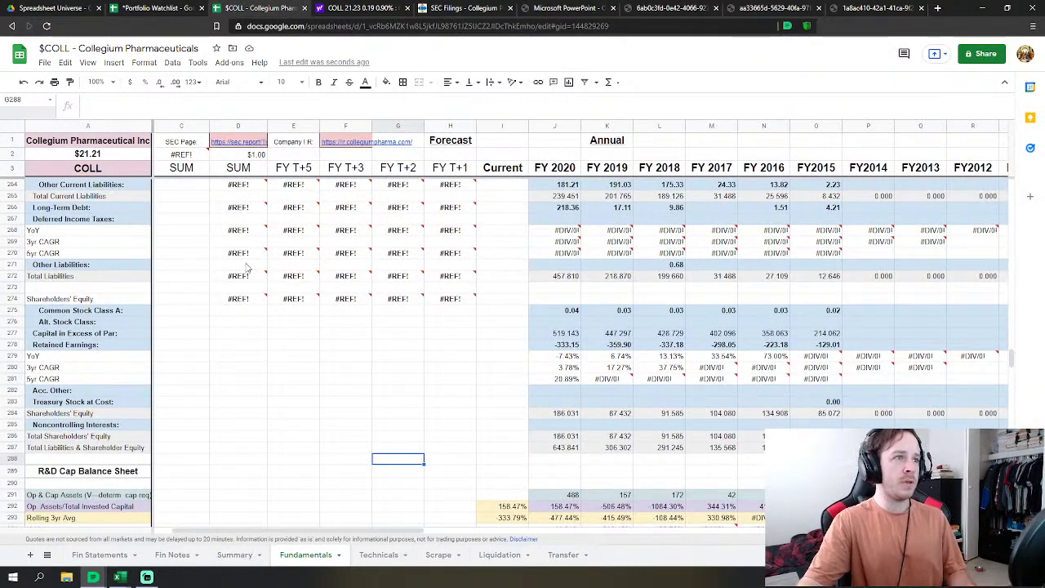
# Step: Reload the US 10yr and Mature ERP imports in Transfer B35:B36 by clearing them and undoing the deletion, then reopen Fundamentals
pyautogui.click(563, 554)
pyautogui.scroll(-4, 325, 411)
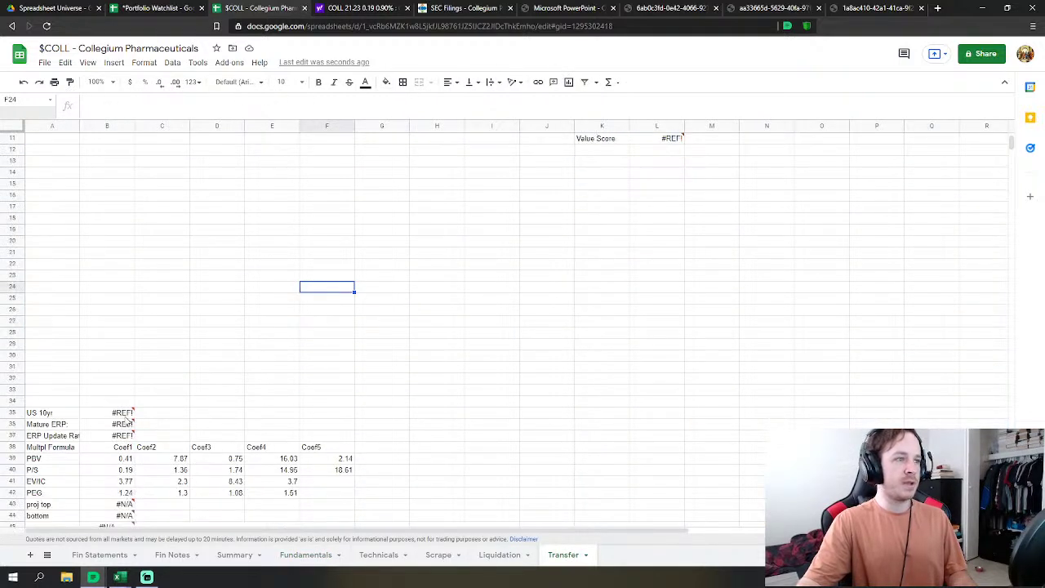
pyautogui.moveTo(124, 414); pyautogui.dragTo(122, 431)
pyautogui.press('Delete')
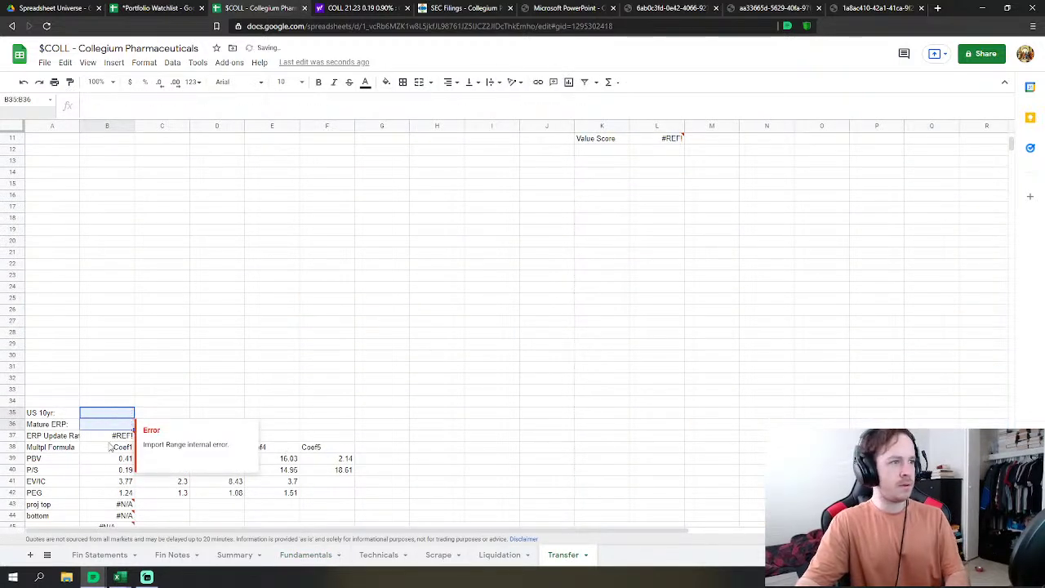
pyautogui.click(109, 438)
pyautogui.click(24, 81)
pyautogui.click(262, 331)
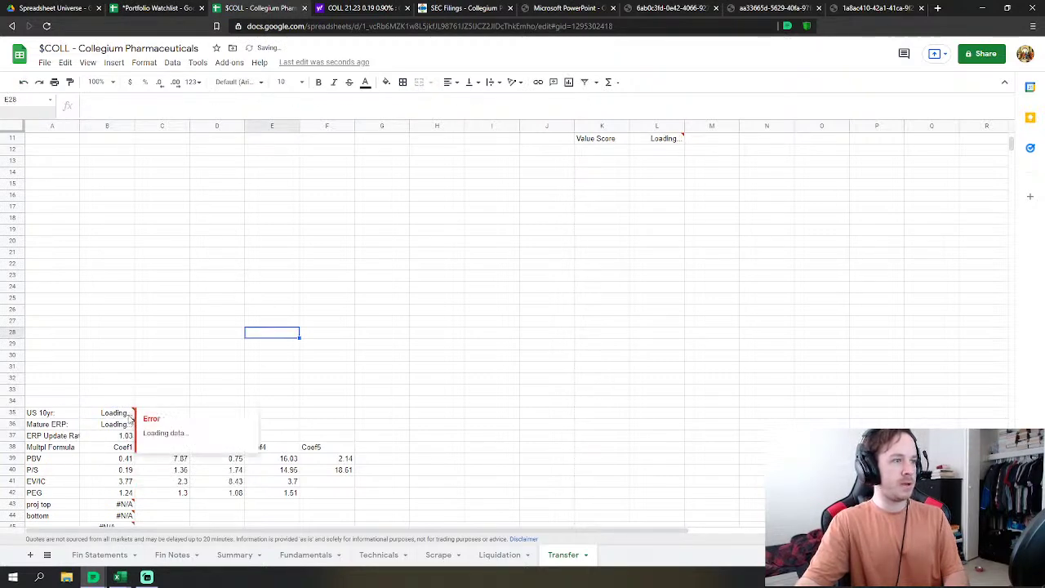
pyautogui.click(384, 392)
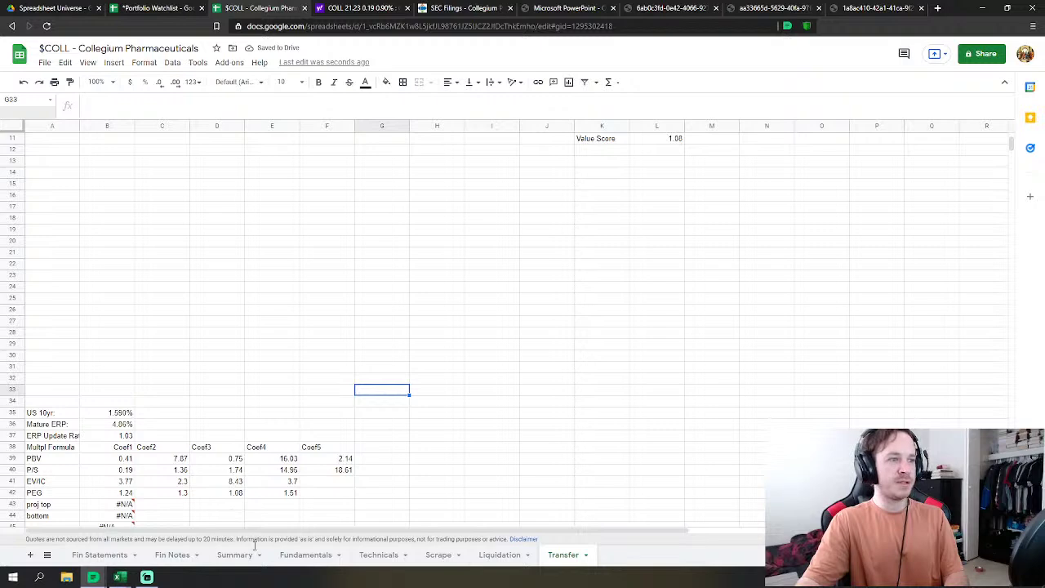
pyautogui.click(314, 556)
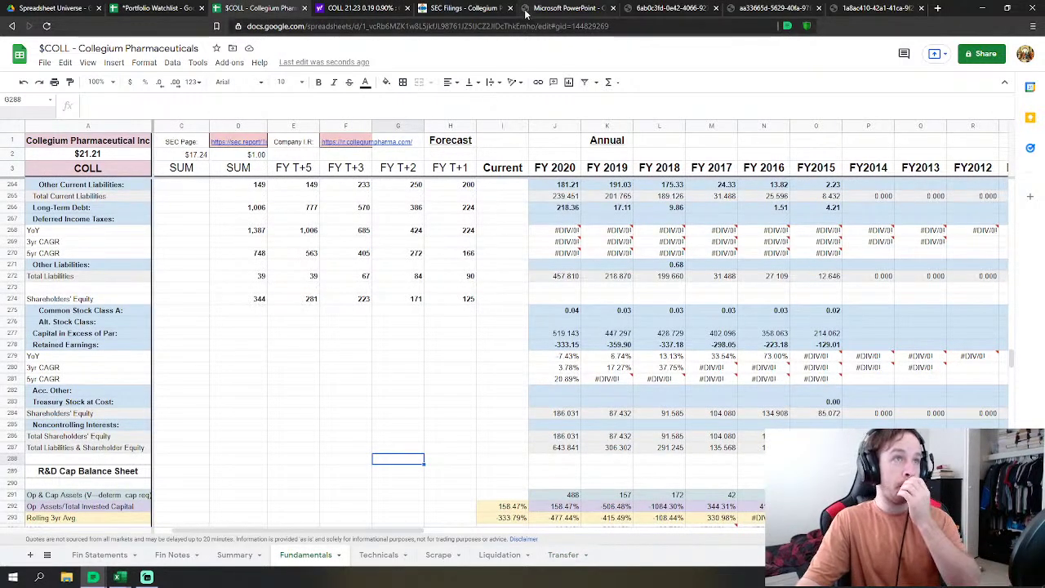
# Step: Examine the statements of operations in the quarterly filing and the First Half 2021 Key Business Highlights slide in the Q2 2021 earnings presentation
pyautogui.click(597, 7)
pyautogui.click(670, 11)
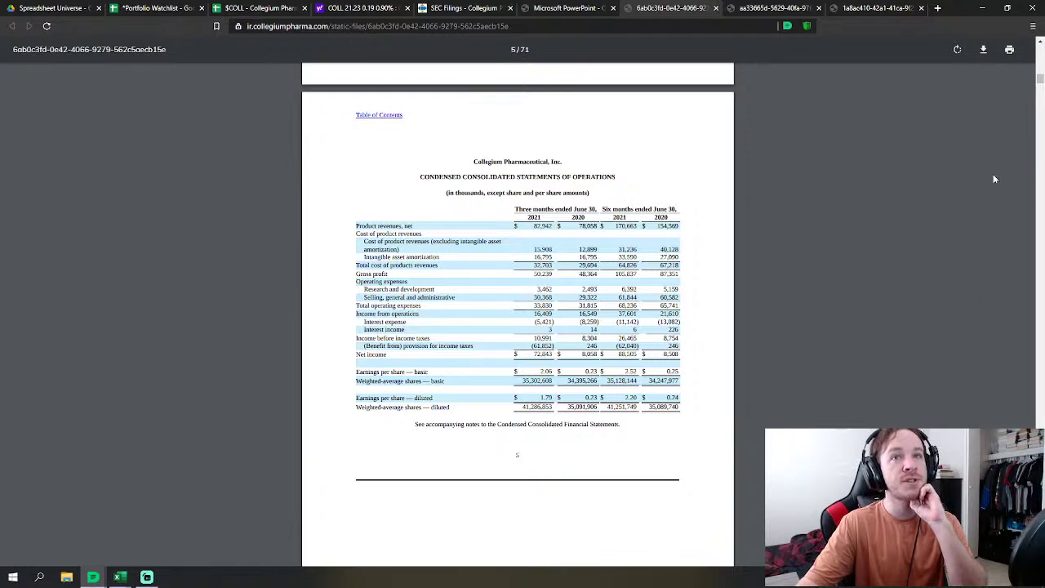
pyautogui.moveTo(1041, 81)
pyautogui.mouseDown()
pyautogui.moveTo(1041, 70)
pyautogui.moveTo(1040, 85)
pyautogui.mouseUp()
pyautogui.click(581, 8)
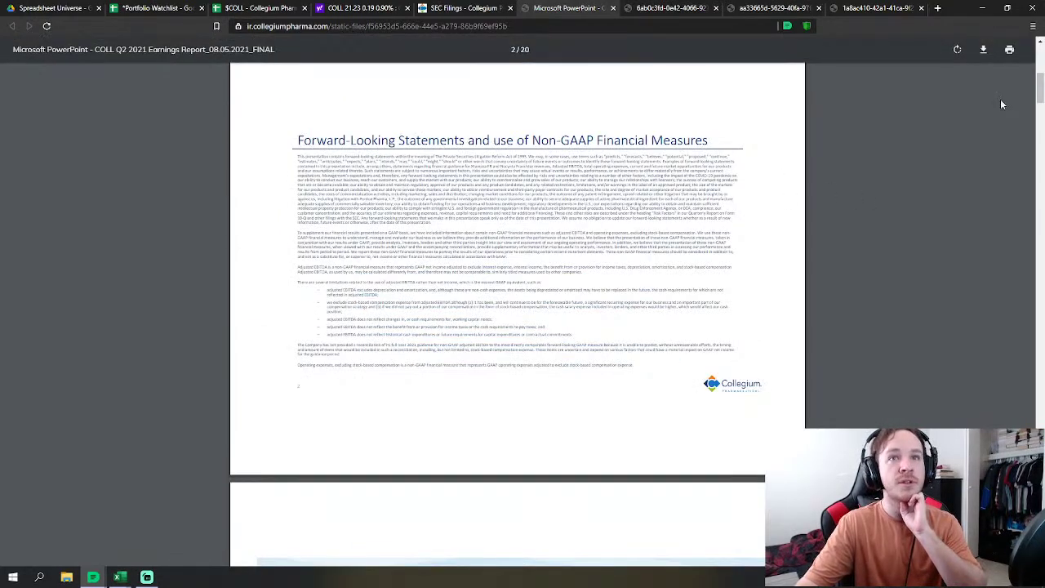
pyautogui.moveTo(1041, 94); pyautogui.dragTo(1028, 189)
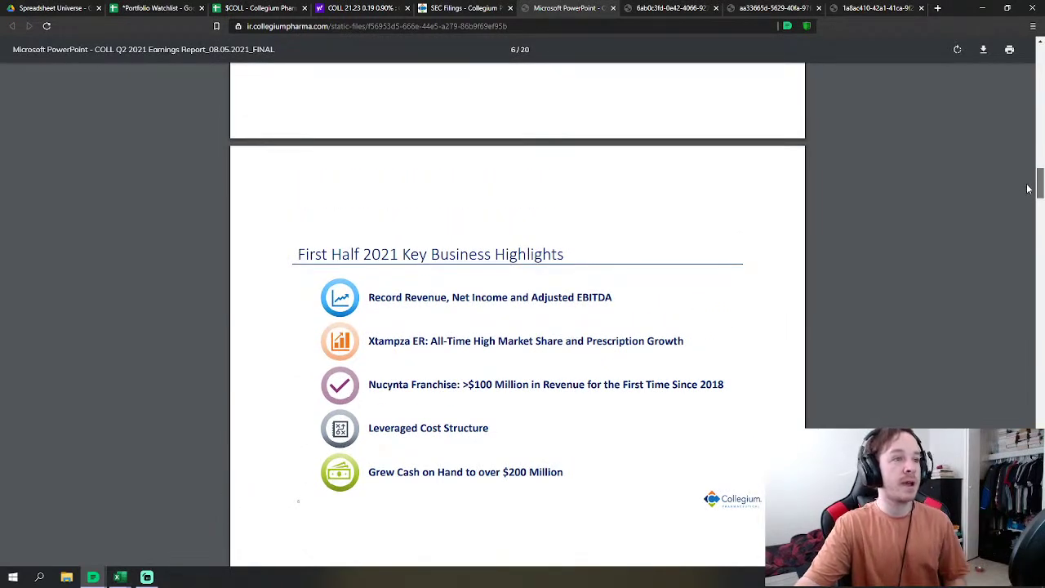
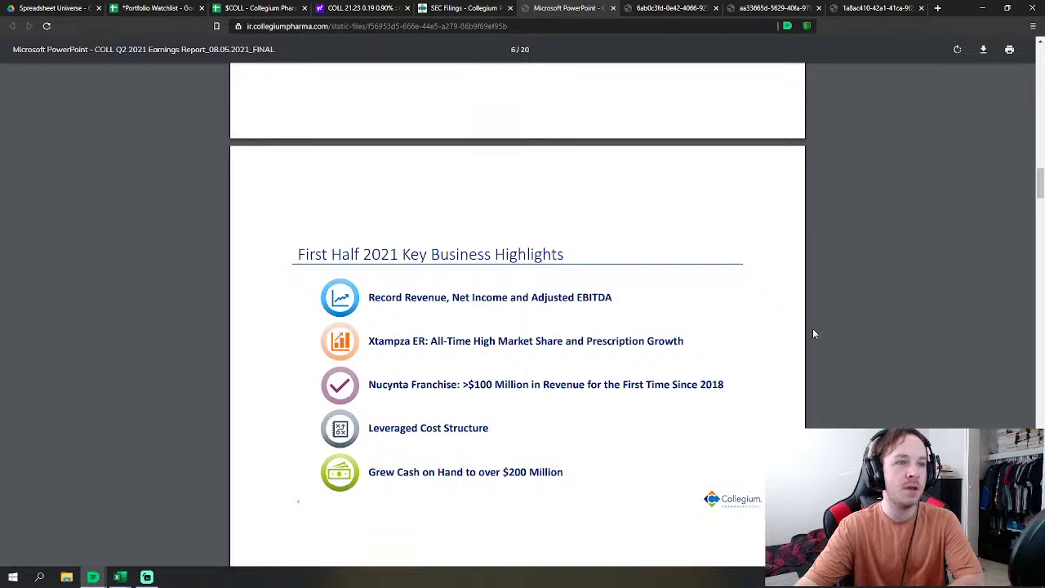
pyautogui.scroll(-1, 742, 362)
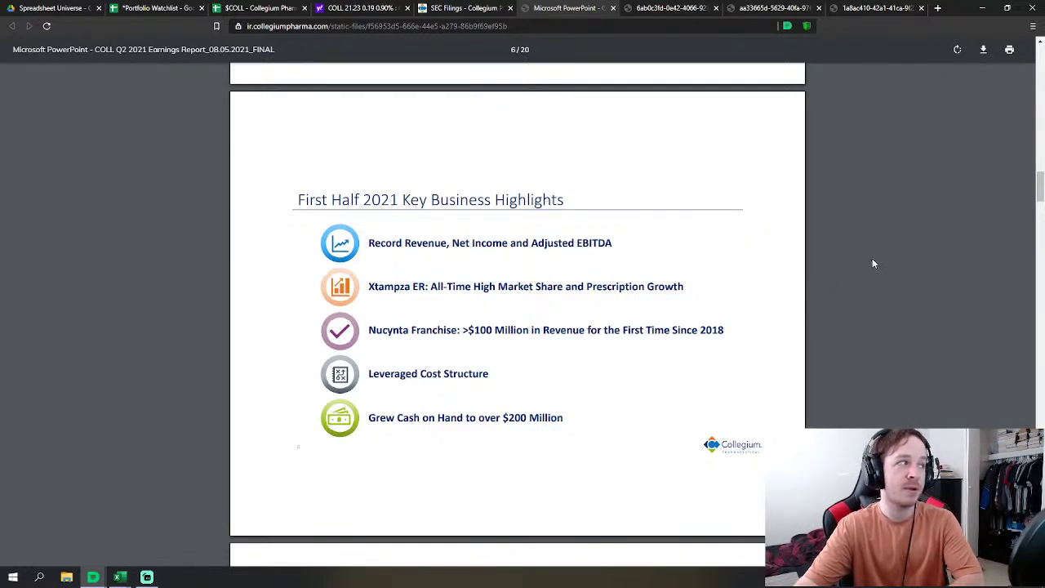
# Step: Review the annual columns in Fundamentals from interest expense and reported net income down through the R&D-capitalized income rows
pyautogui.click(249, 8)
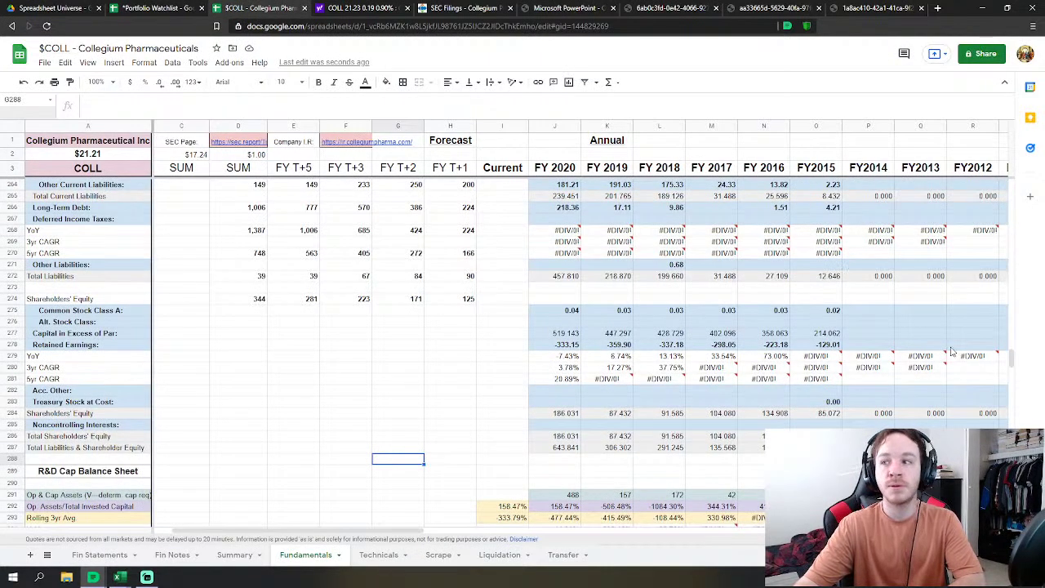
pyautogui.moveTo(1010, 356); pyautogui.dragTo(986, 229)
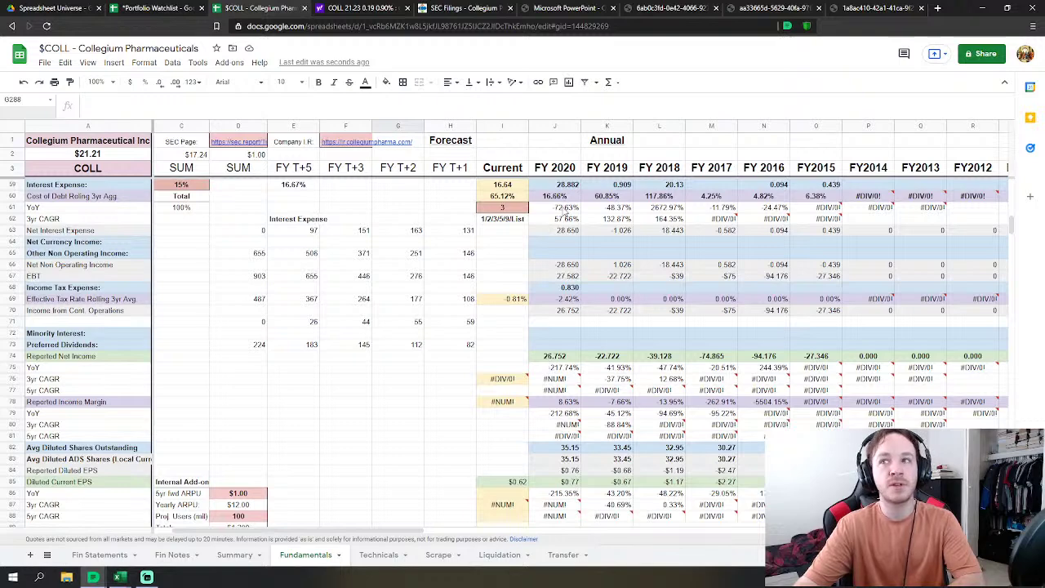
pyautogui.click(555, 128)
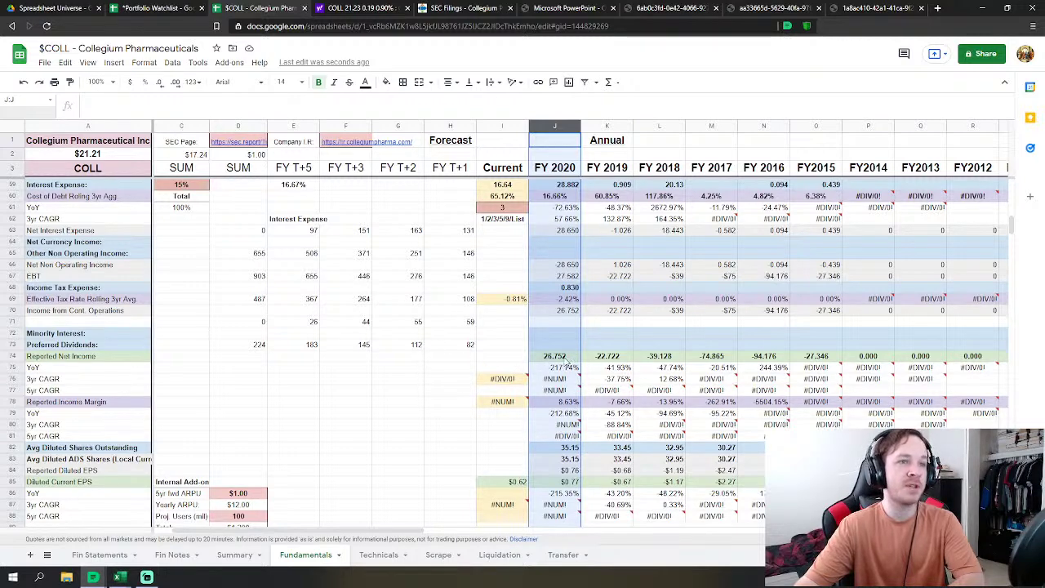
pyautogui.click(493, 361)
pyautogui.scroll(-5, 555, 335)
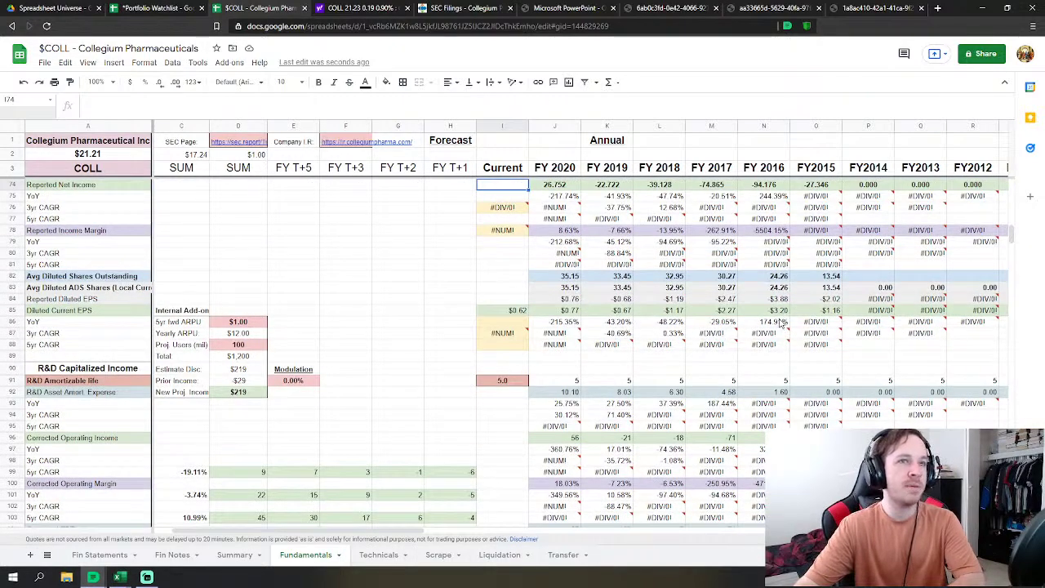
pyautogui.scroll(-5, 817, 335)
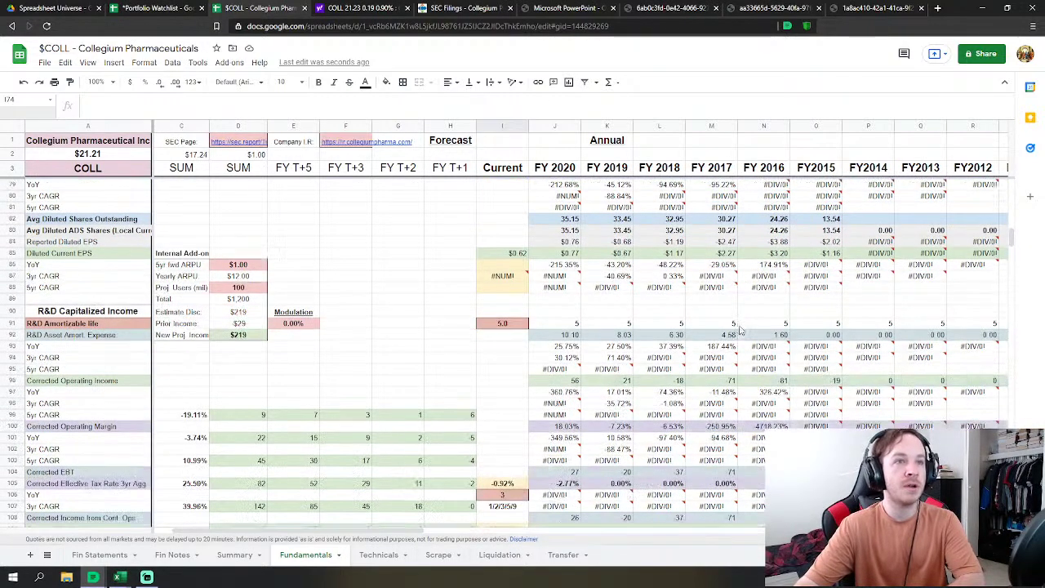
pyautogui.scroll(10, 732, 327)
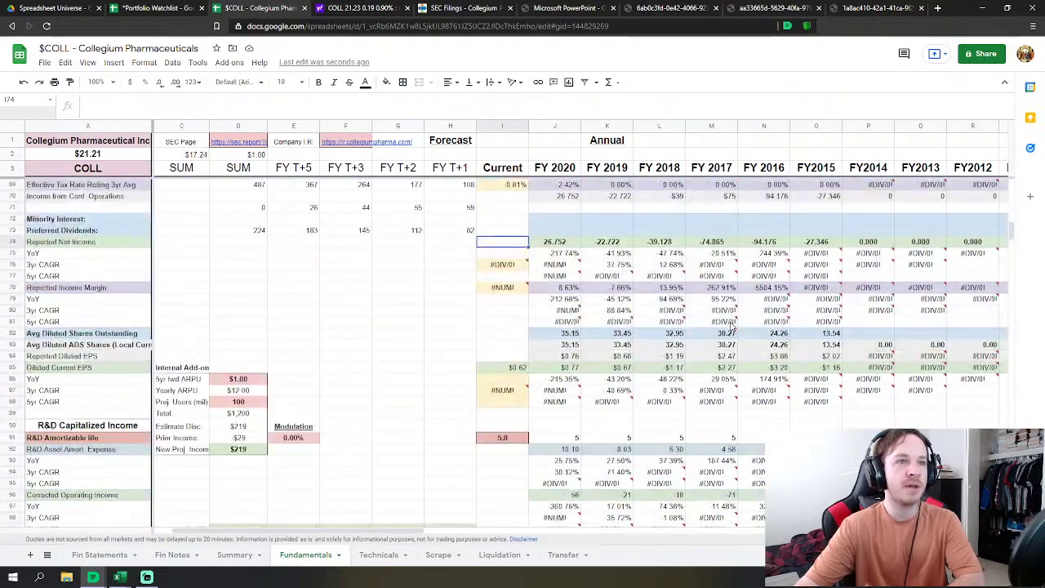
pyautogui.scroll(-7, 733, 326)
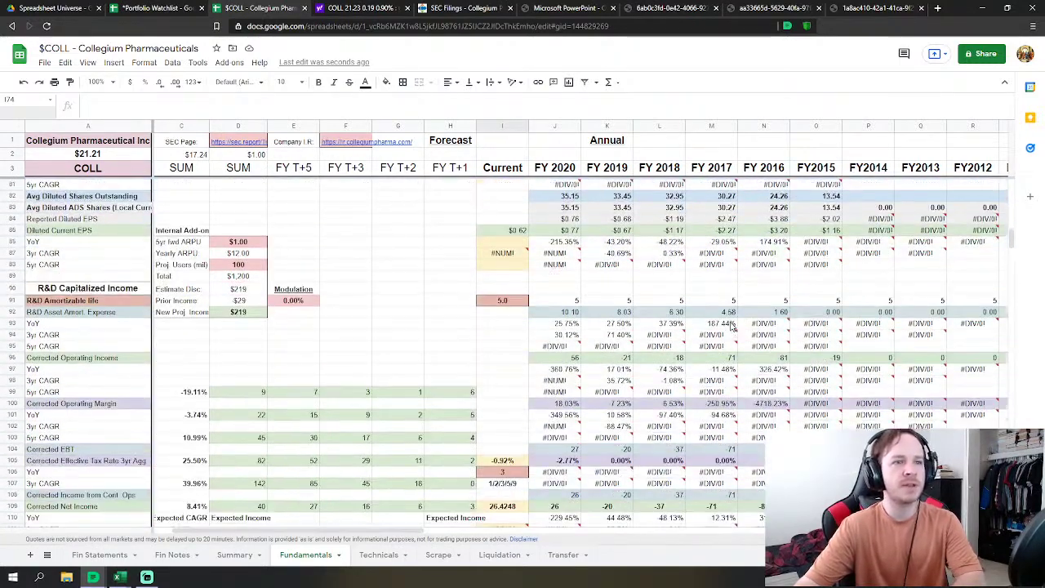
pyautogui.scroll(2, 732, 327)
pyautogui.scroll(-2, 710, 424)
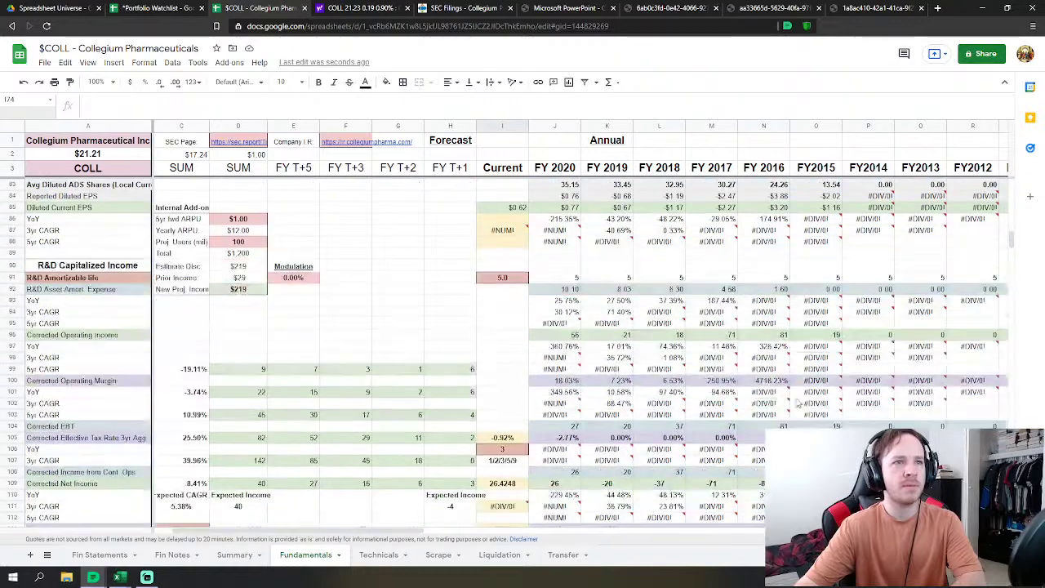
pyautogui.scroll(6, 778, 300)
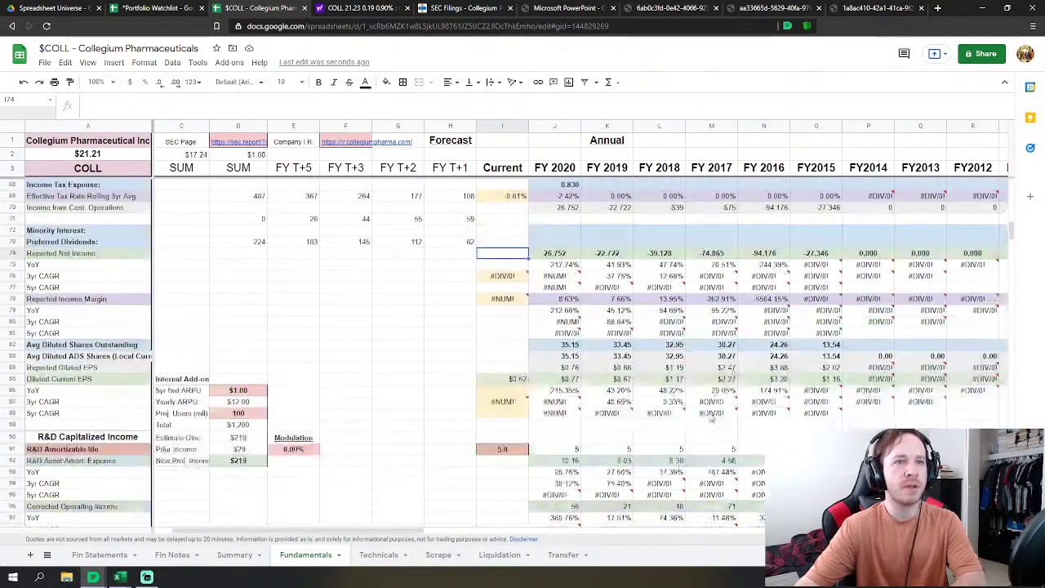
pyautogui.scroll(-8, 767, 335)
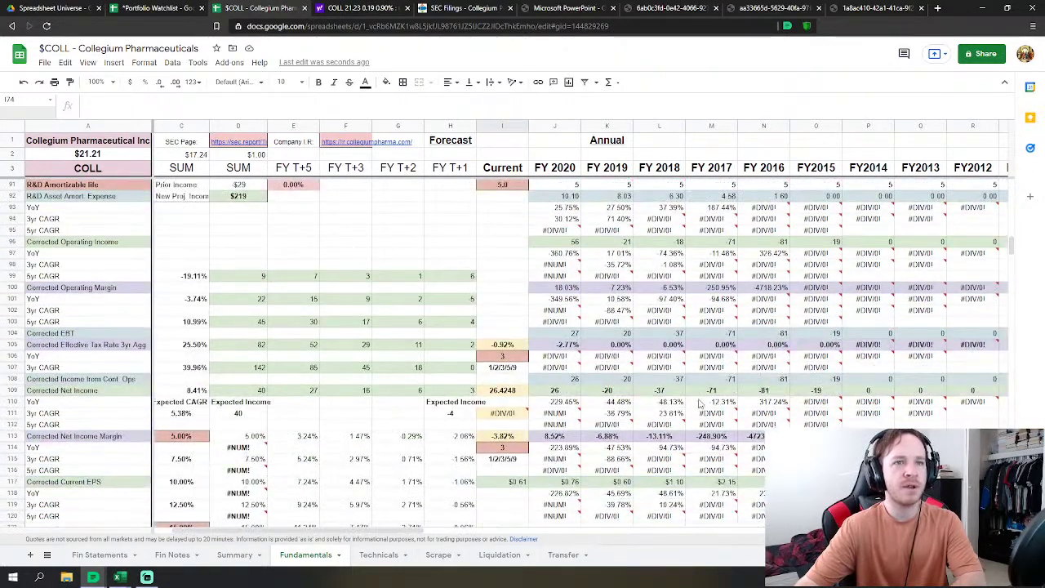
pyautogui.scroll(5, 552, 400)
pyautogui.scroll(-5, 556, 303)
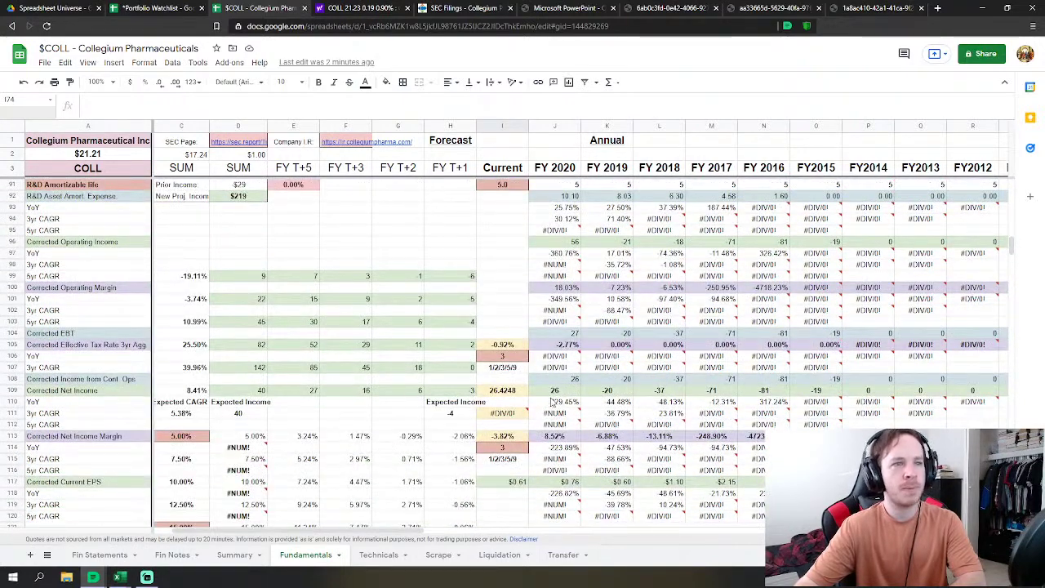
pyautogui.scroll(-2, 552, 401)
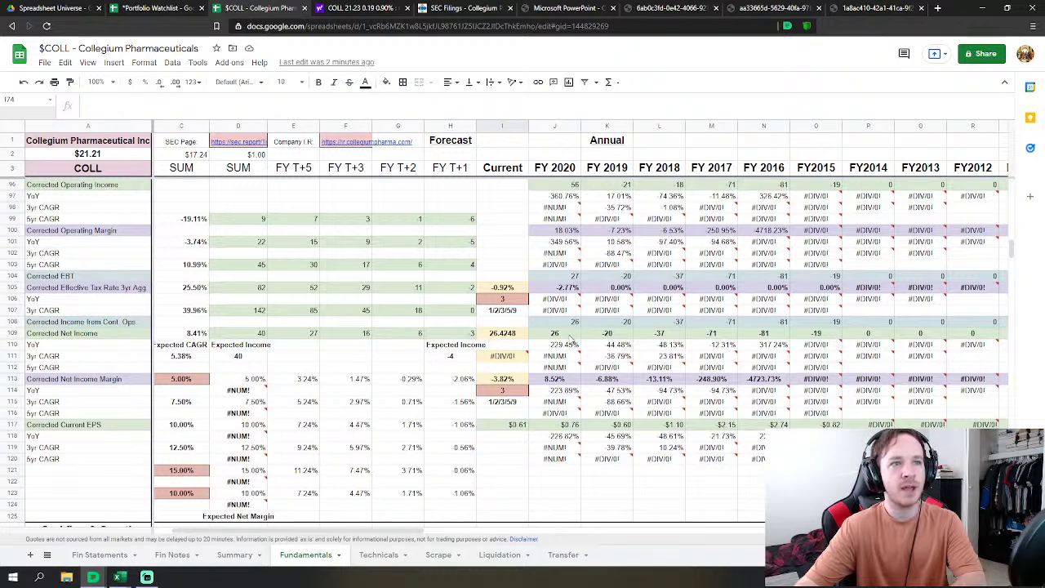
pyautogui.scroll(-3, 558, 343)
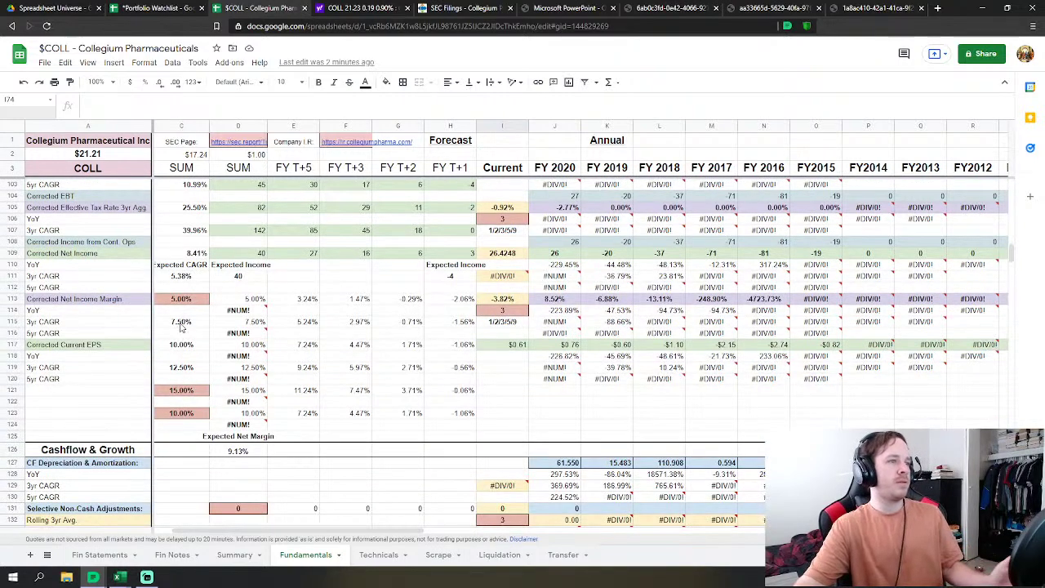
# Step: Examine the Terminal value in B2:B3, the net income margin scenarios in C113:C123 and the revenue CAGR scenarios in C32:C42
pyautogui.hscroll(-2, 238, 441)
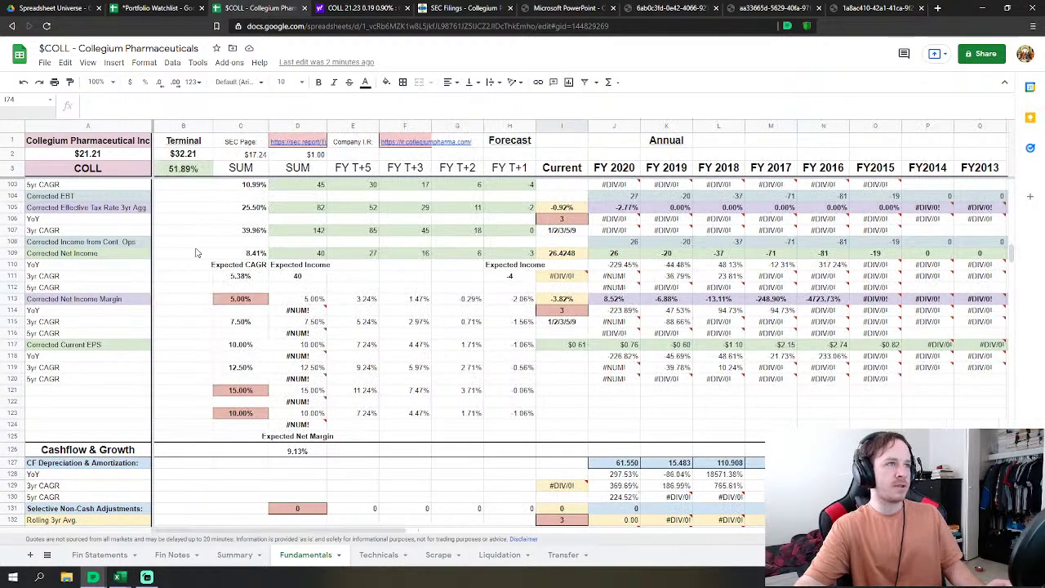
pyautogui.moveTo(183, 153); pyautogui.dragTo(184, 169)
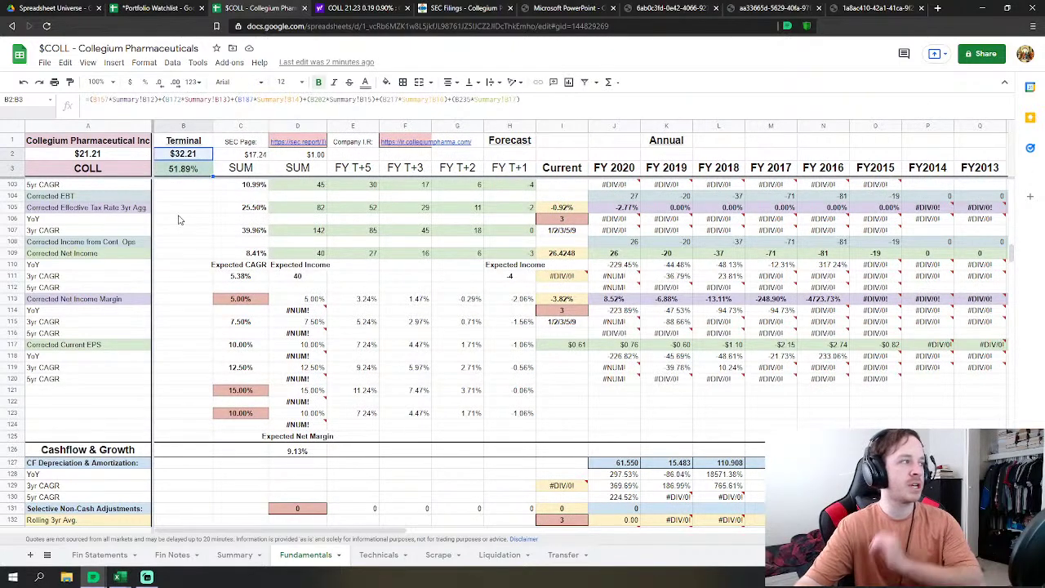
pyautogui.moveTo(347, 311); pyautogui.dragTo(347, 322)
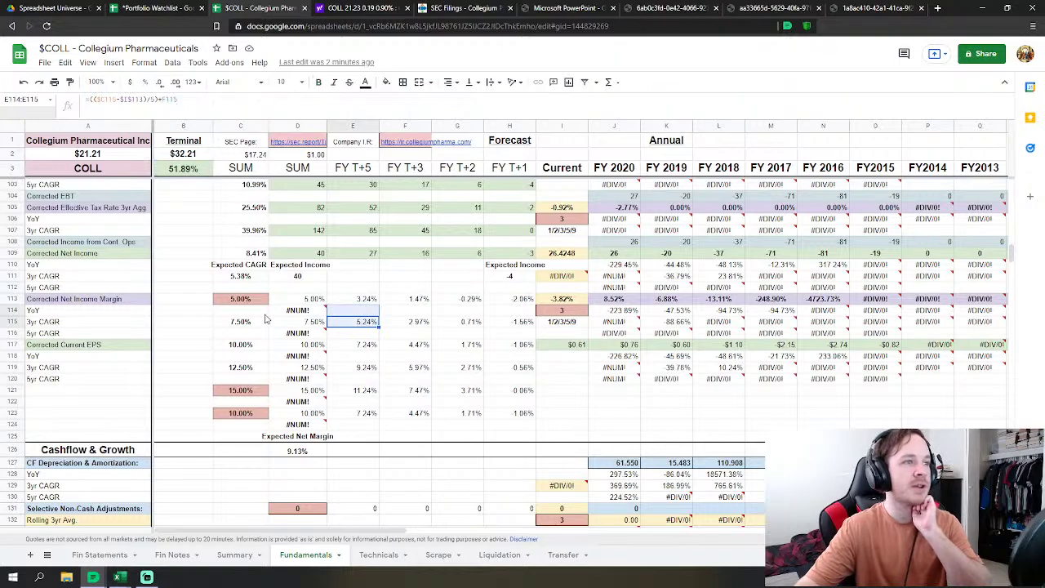
pyautogui.moveTo(242, 299); pyautogui.dragTo(242, 413)
pyautogui.scroll(10, 384, 325)
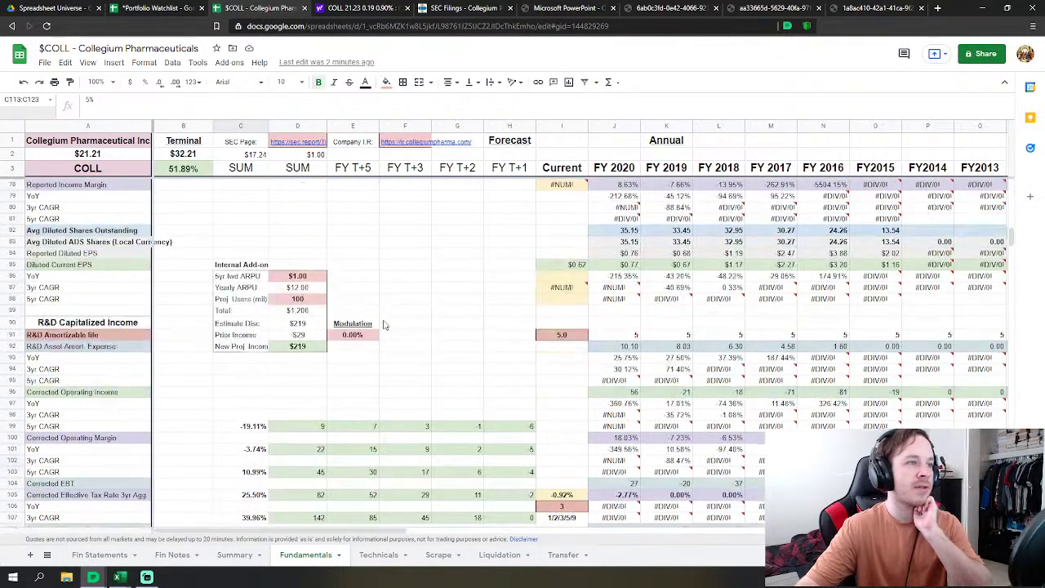
pyautogui.scroll(8, 384, 325)
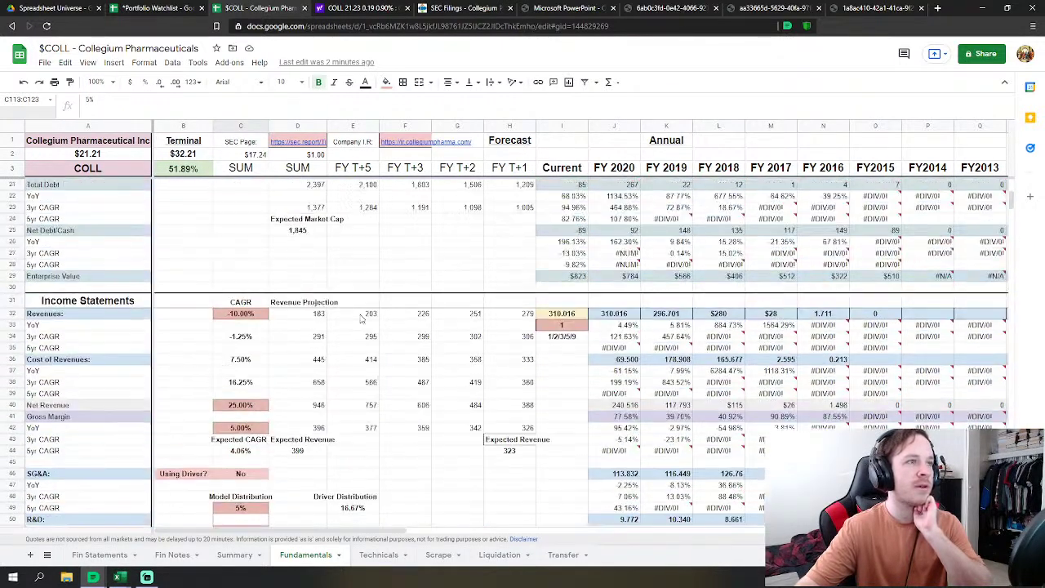
pyautogui.scroll(2, 327, 318)
pyautogui.click(243, 258)
pyautogui.moveTo(252, 303); pyautogui.dragTo(241, 372)
pyautogui.scroll(-3, 242, 372)
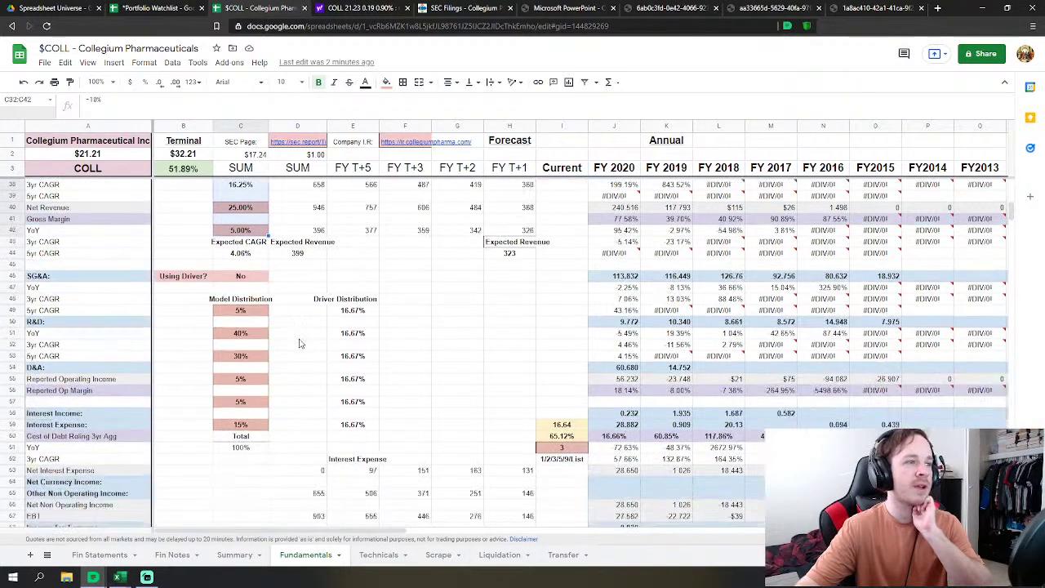
# Step: Set the Model Distribution weights in Fundamentals to 30% in C51 and 40% in C53
pyautogui.moveTo(219, 316); pyautogui.dragTo(243, 429)
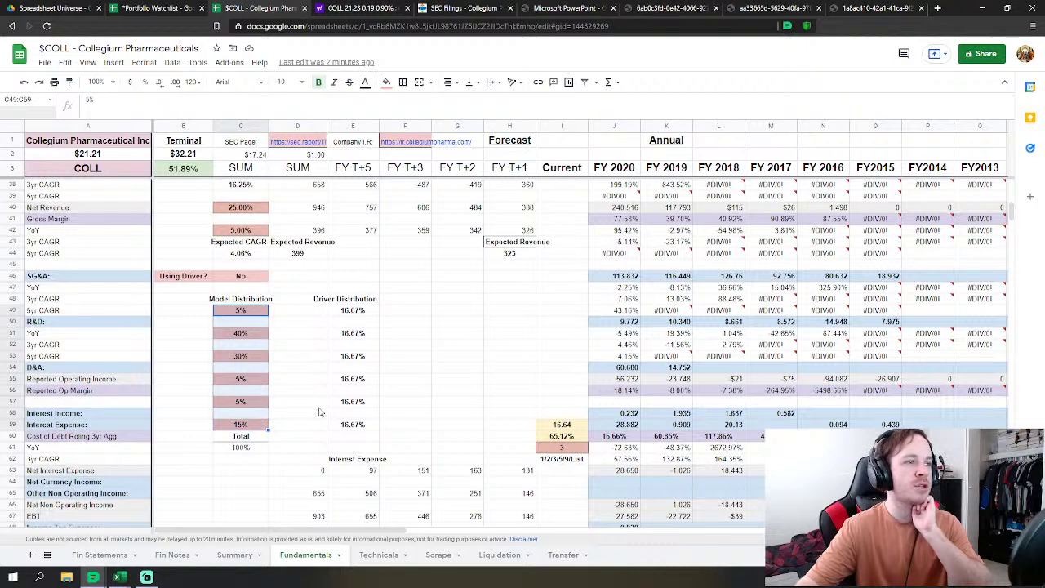
pyautogui.click(277, 399)
pyautogui.scroll(2, 250, 338)
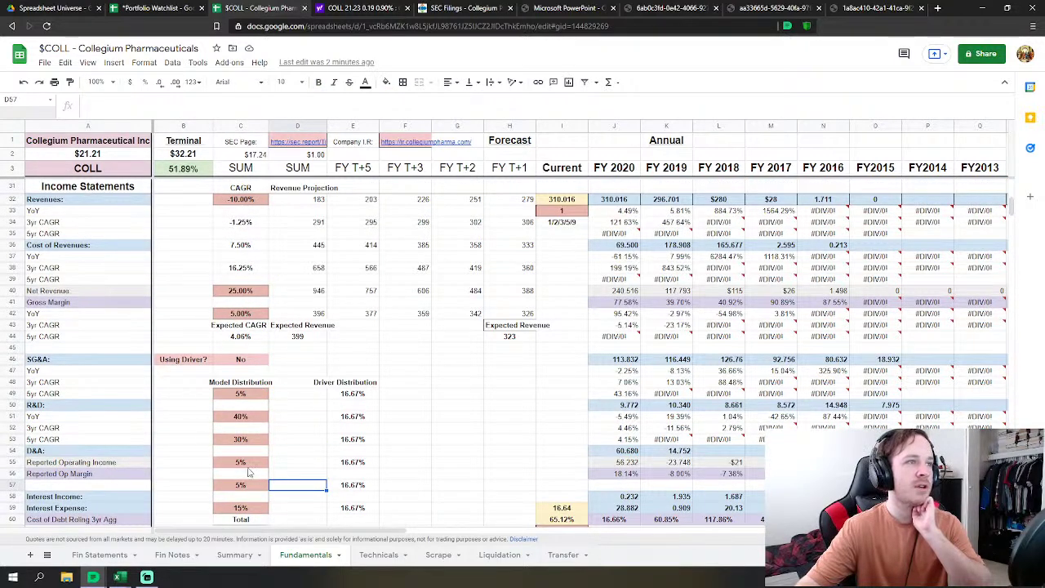
pyautogui.scroll(1, 281, 460)
pyautogui.scroll(-3, 253, 401)
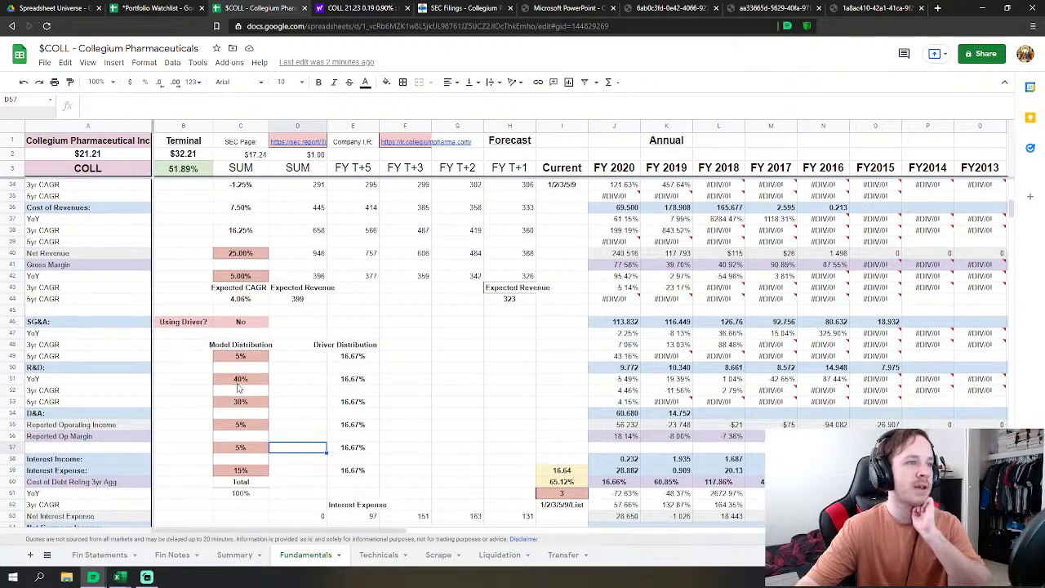
pyautogui.click(241, 381)
pyautogui.write('30')
pyautogui.press('Return')
pyautogui.press('Down')
pyautogui.write('40')
pyautogui.press('Return')
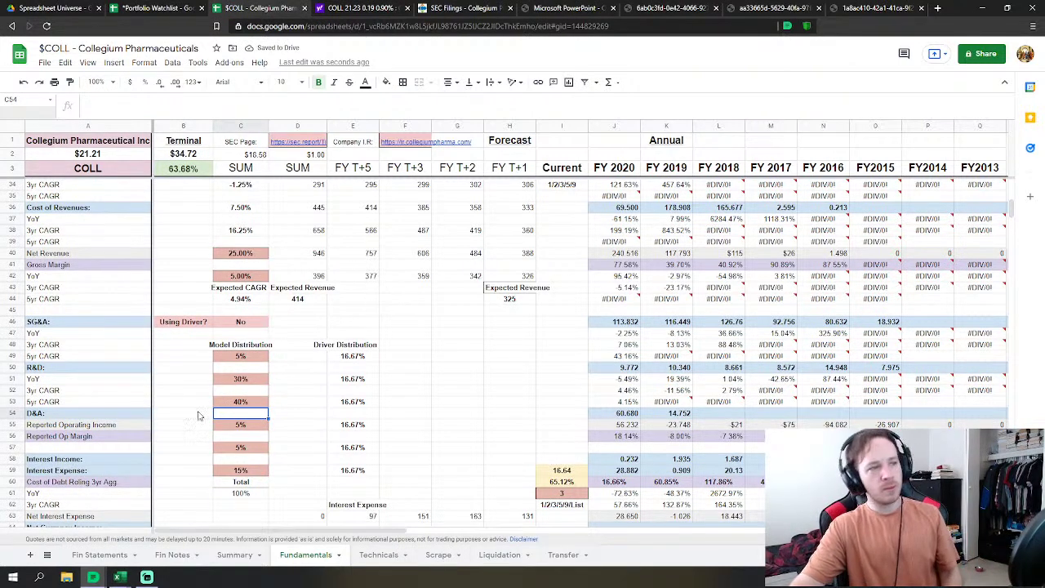
# Step: Examine the D/E Ratio, Cost of Equity and WACC rows and their scenario blocks in the Leverage & Discount section
pyautogui.scroll(-1, 232, 463)
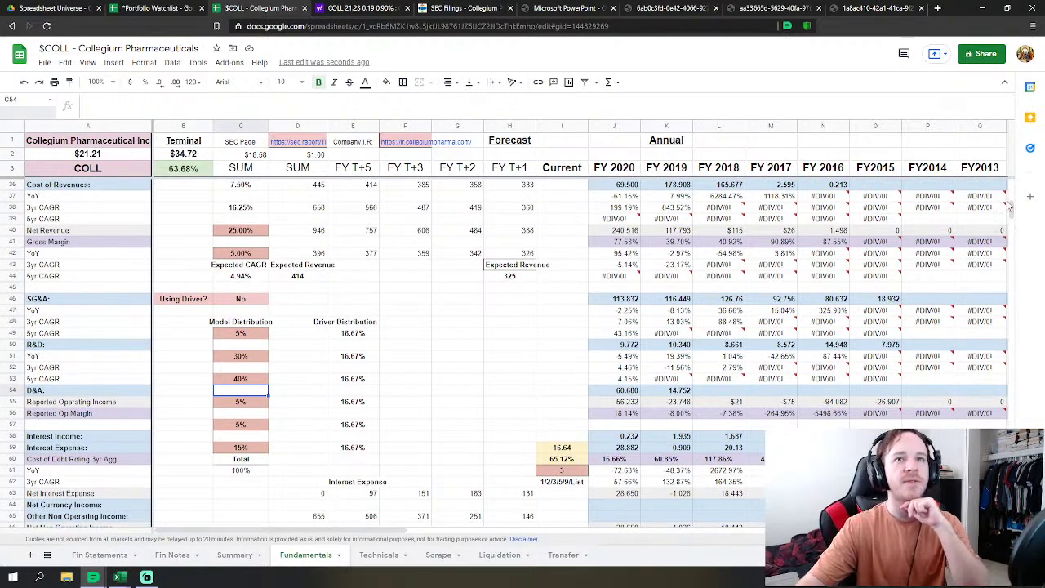
pyautogui.click(582, 346)
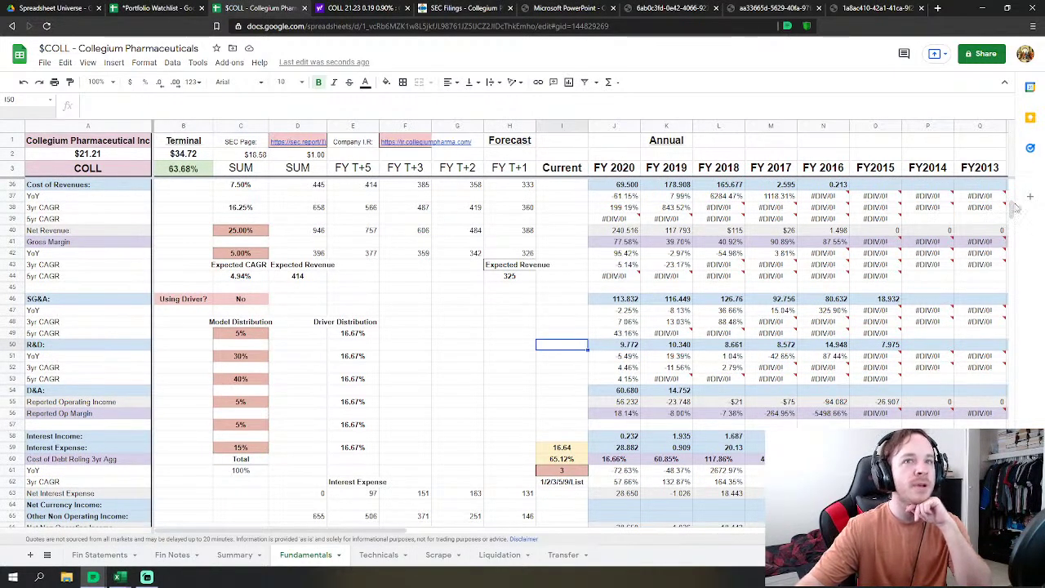
pyautogui.click(677, 303)
pyautogui.scroll(-1, 679, 303)
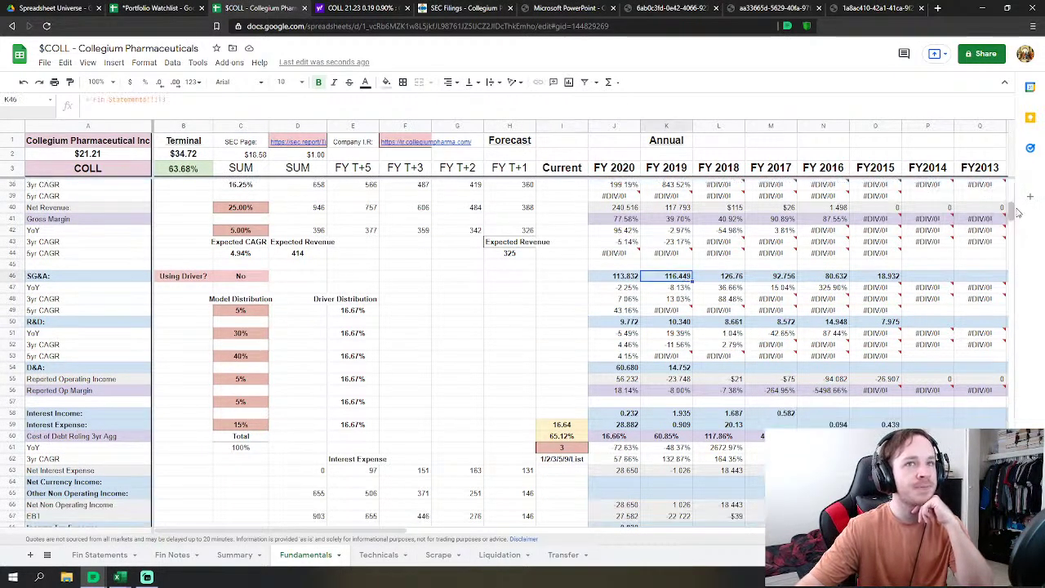
pyautogui.moveTo(1014, 214); pyautogui.dragTo(1014, 479)
pyautogui.scroll(-5, 752, 393)
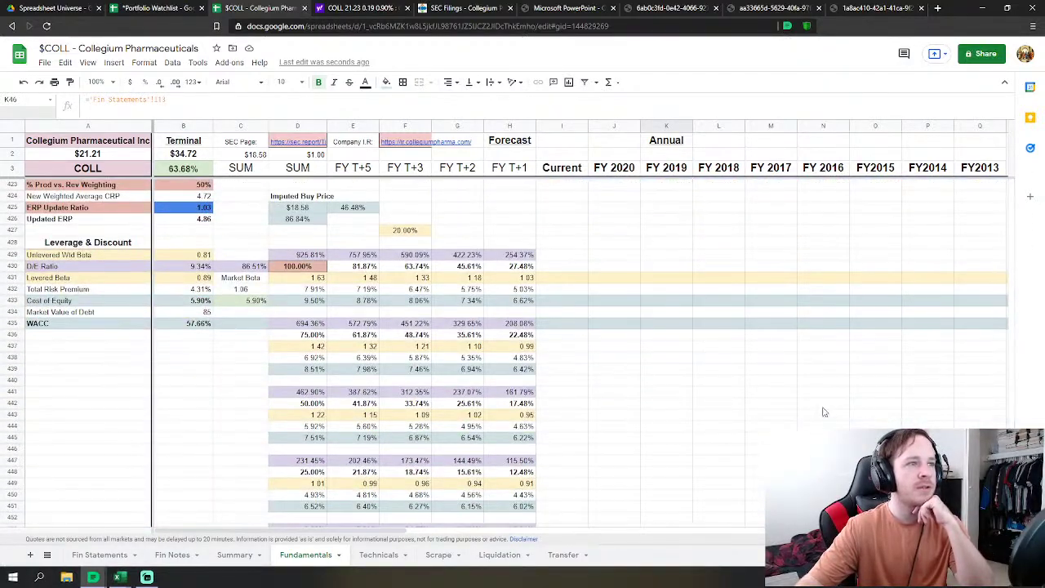
pyautogui.click(752, 393)
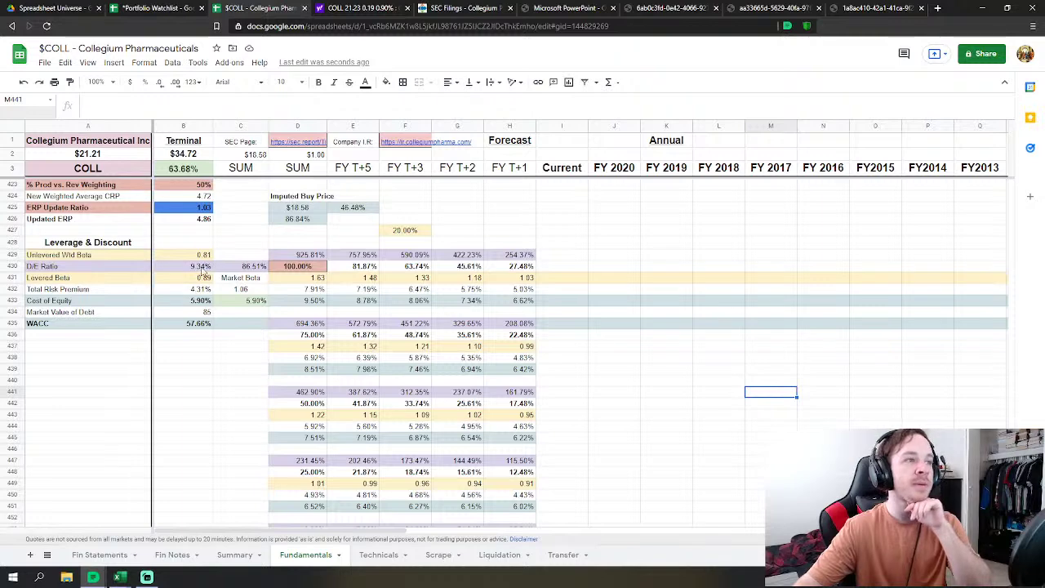
pyautogui.scroll(-4, 211, 304)
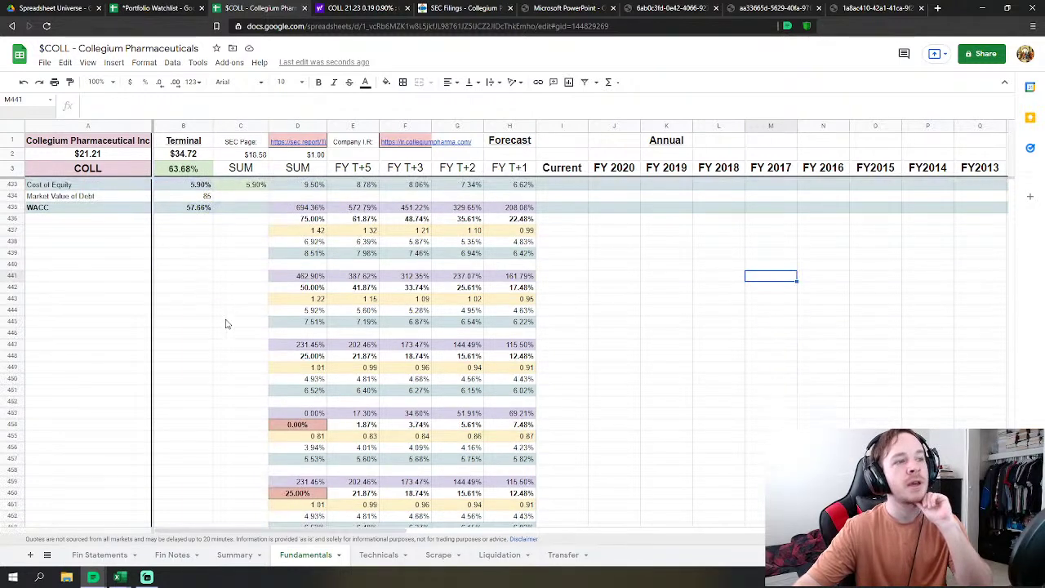
pyautogui.scroll(2, 287, 230)
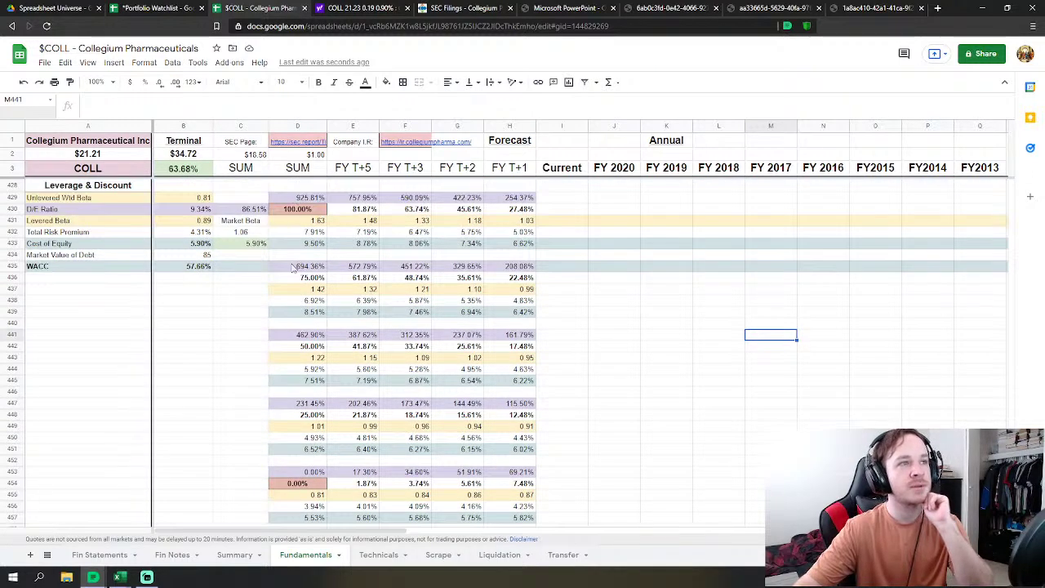
pyautogui.scroll(-5, 196, 479)
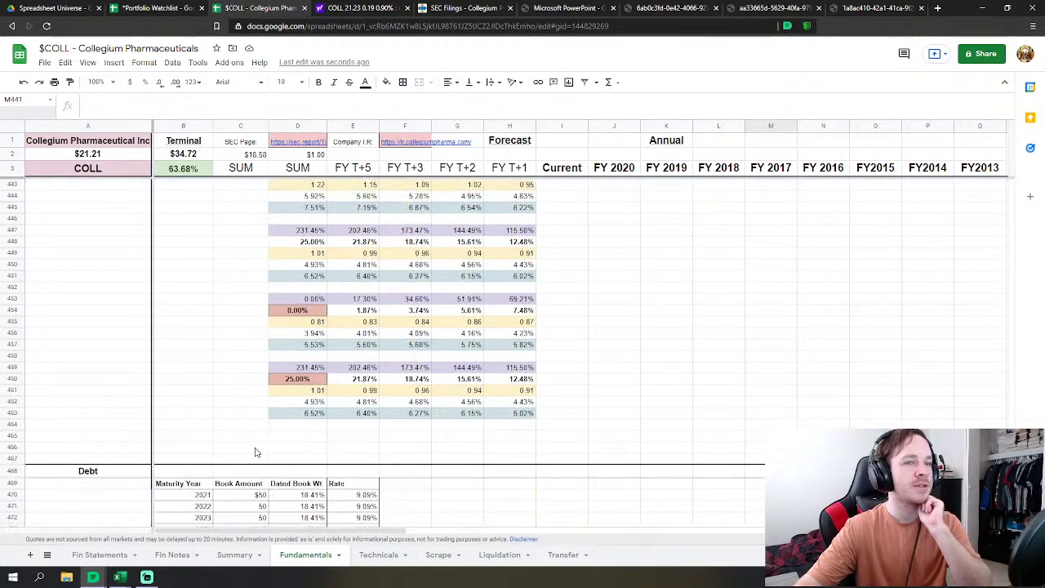
pyautogui.scroll(4, 255, 453)
pyautogui.click(568, 9)
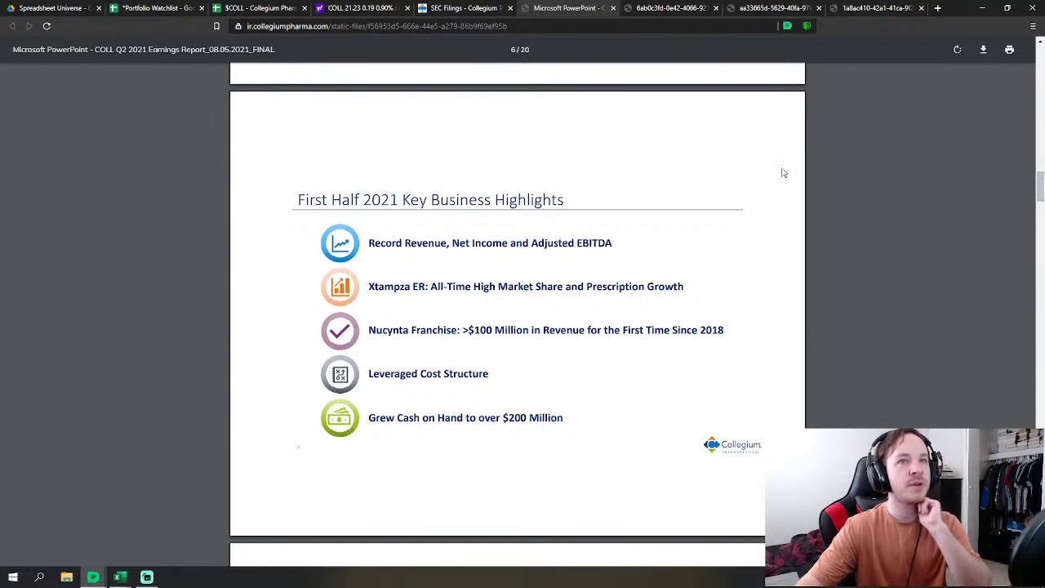
pyautogui.click(245, 8)
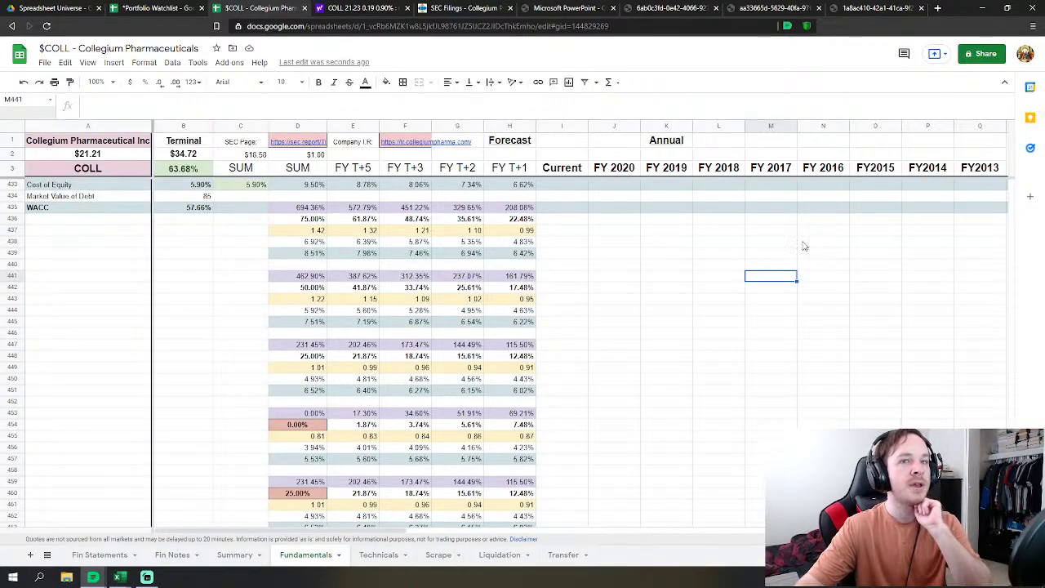
# Step: Examine the Net Treasury Purchases in J165:O165 and the neighbouring cashflow yield, net debt issue and capex rows
pyautogui.moveTo(1012, 471); pyautogui.dragTo(1021, 336)
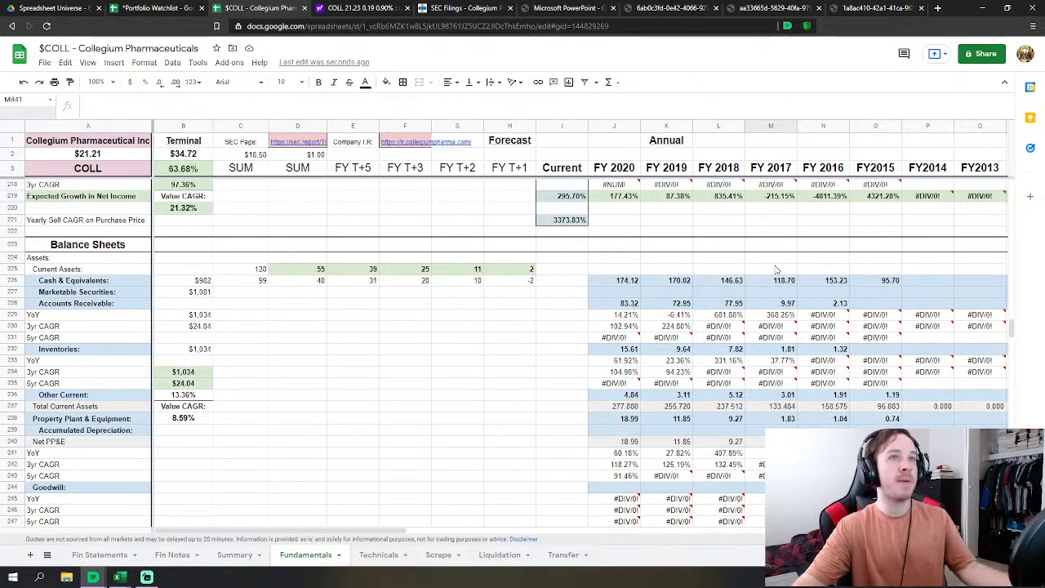
pyautogui.click(560, 7)
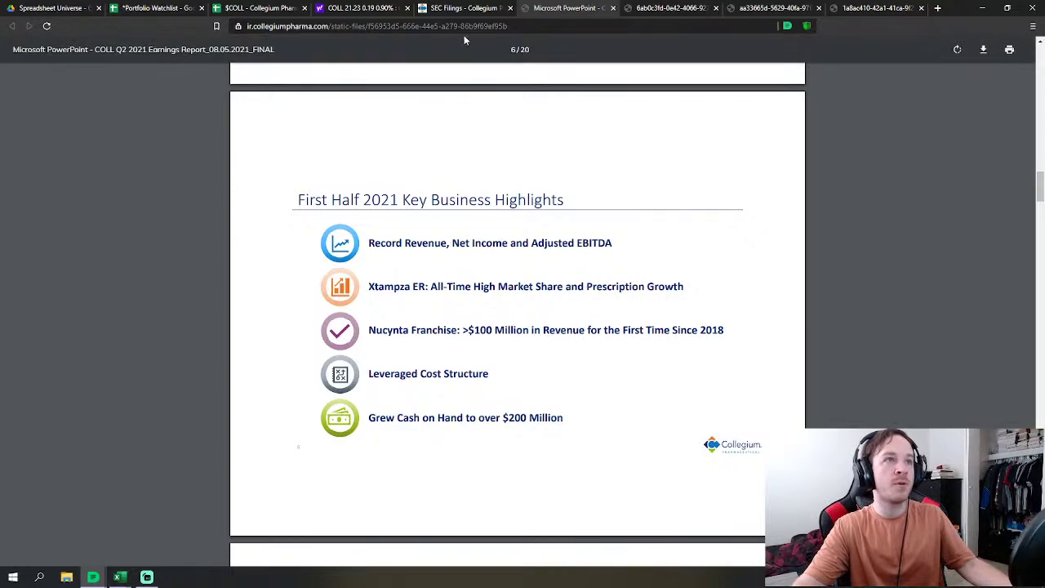
pyautogui.click(269, 8)
pyautogui.scroll(15, 770, 320)
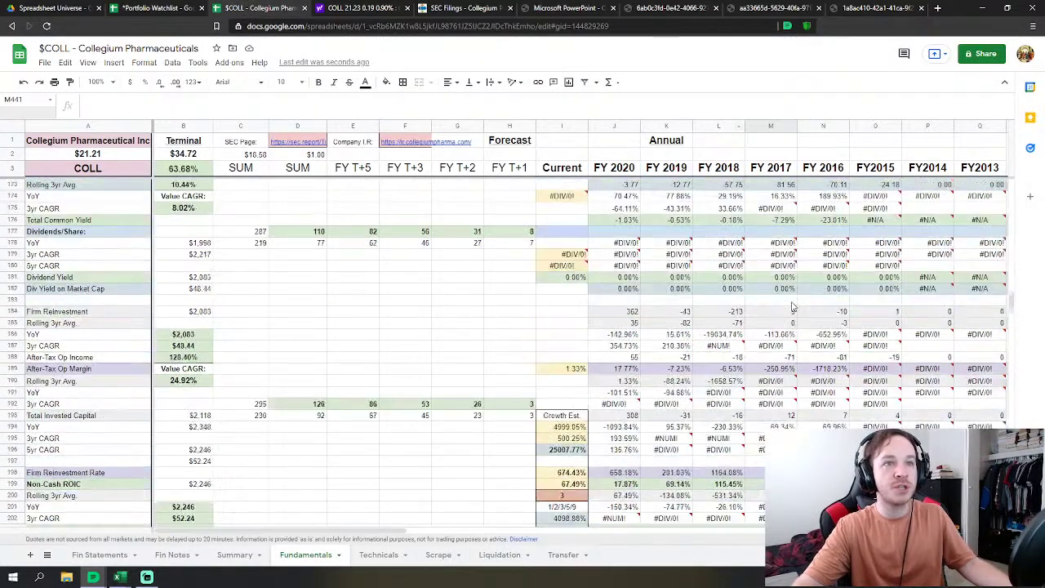
pyautogui.scroll(-2, 797, 372)
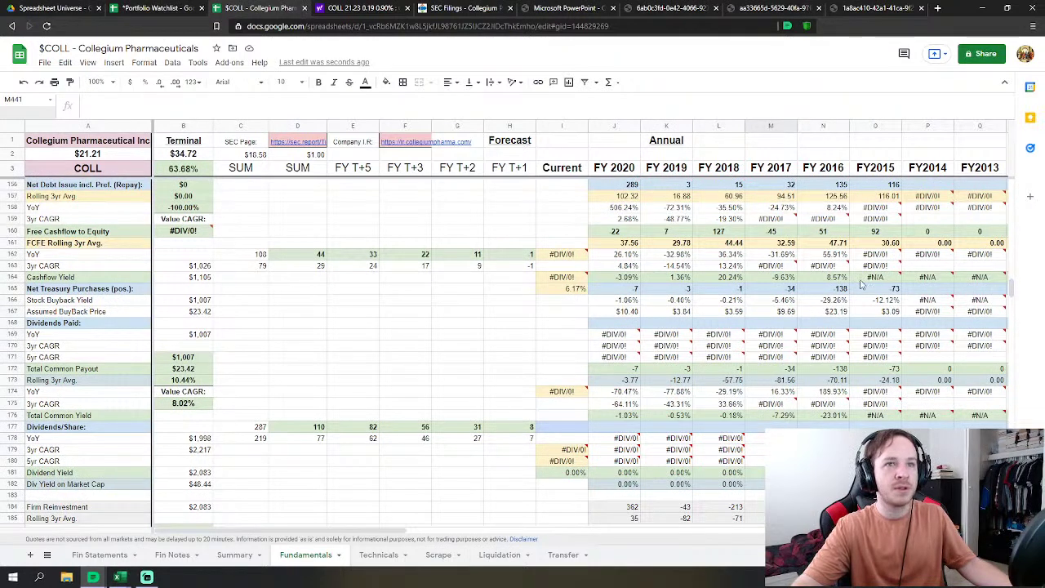
pyautogui.moveTo(895, 290); pyautogui.dragTo(620, 290)
pyautogui.moveTo(782, 291); pyautogui.dragTo(881, 296)
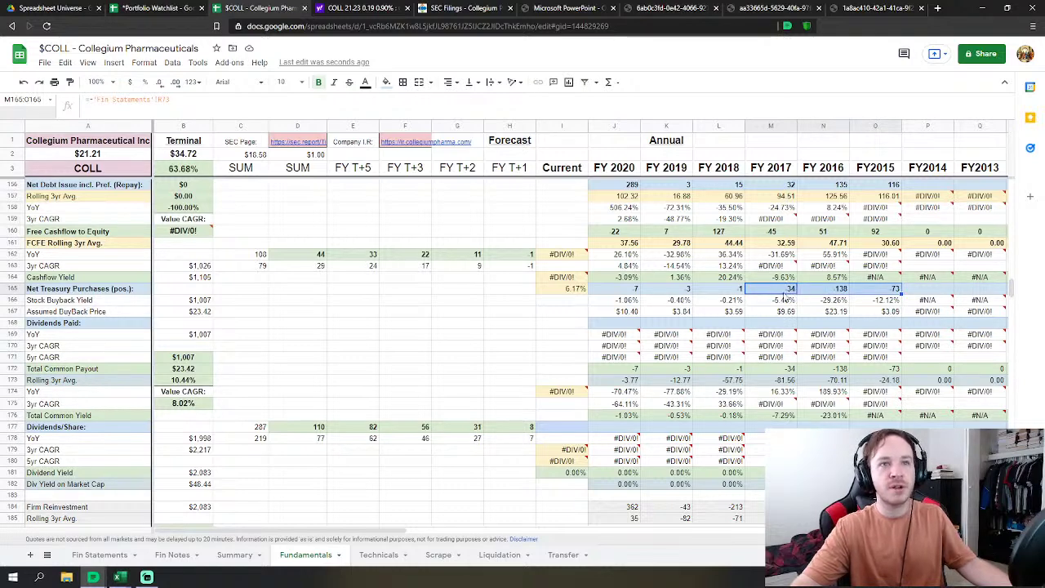
pyautogui.moveTo(608, 291); pyautogui.dragTo(737, 296)
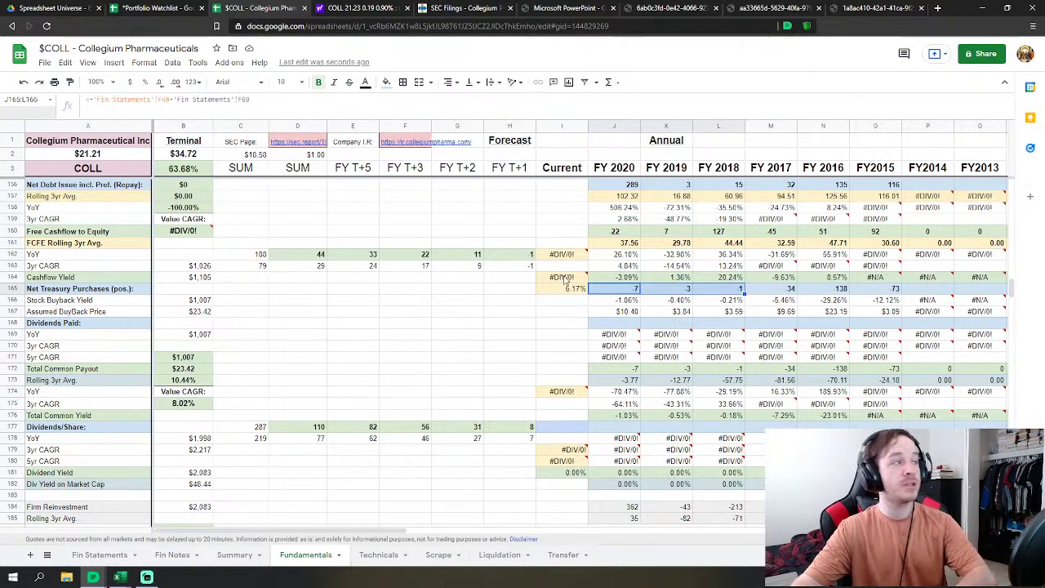
pyautogui.moveTo(565, 279)
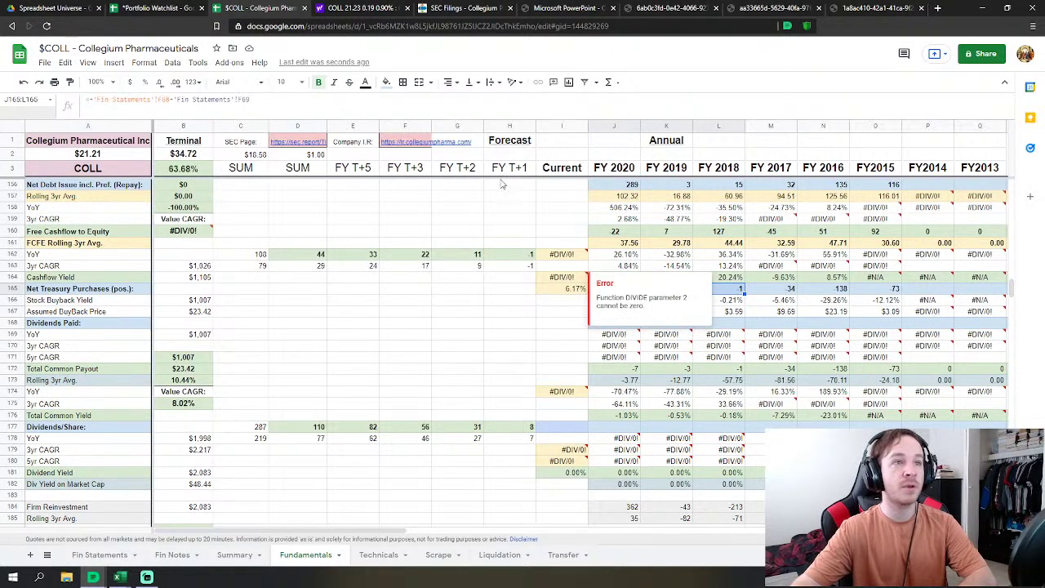
pyautogui.scroll(3, 538, 319)
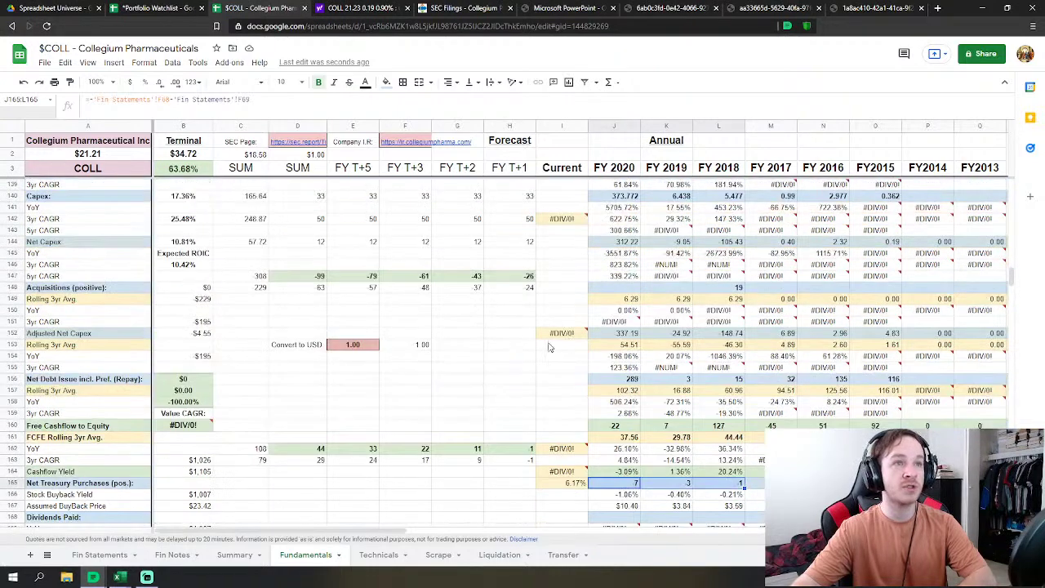
pyautogui.scroll(-2, 527, 370)
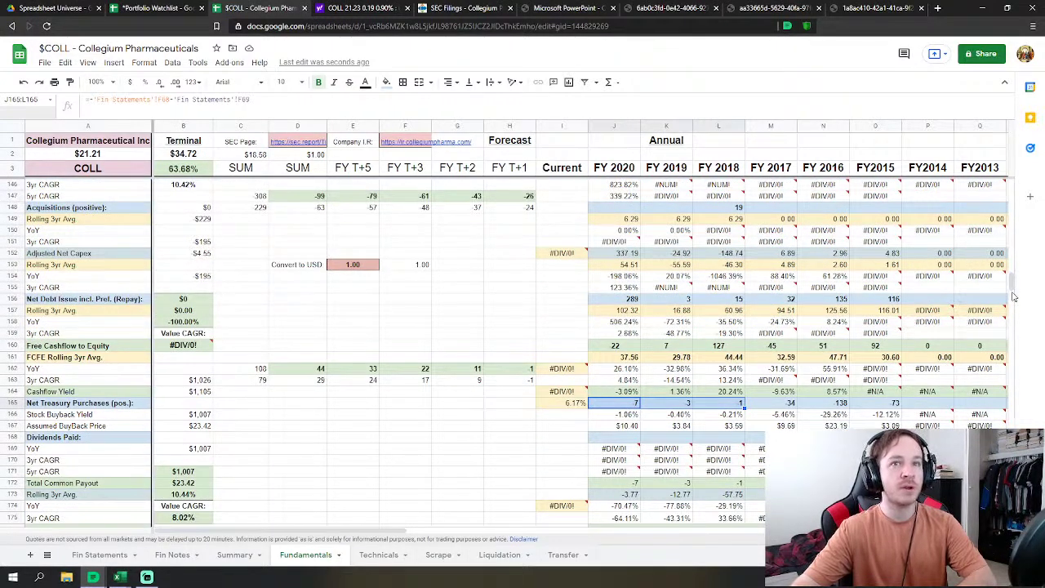
# Step: Review the RSUs in H11, the shares outstanding and the Market Capitalization forecast near the start of Fundamentals
pyautogui.moveTo(1013, 290); pyautogui.dragTo(1014, 184)
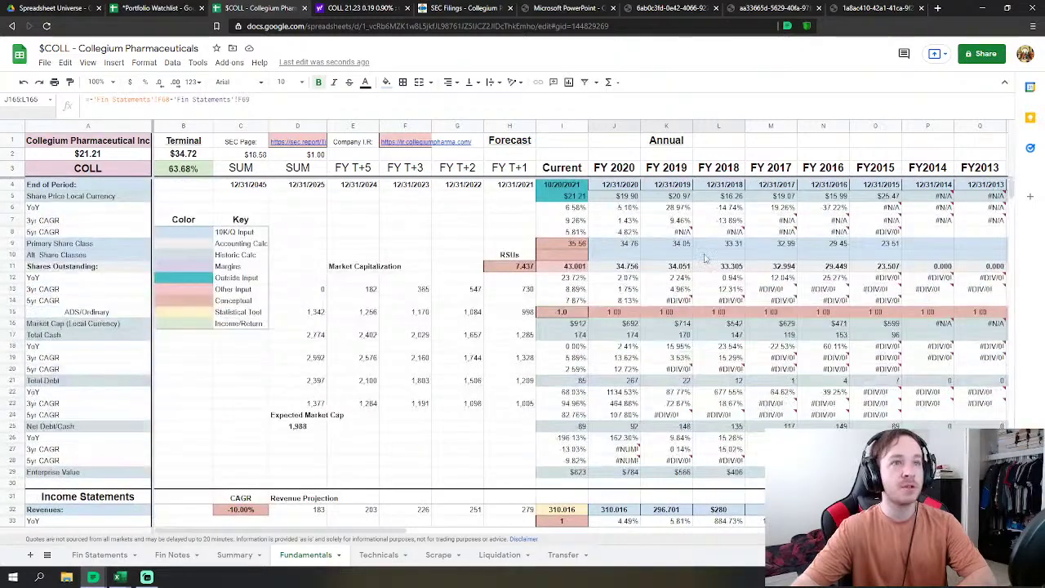
pyautogui.click(523, 267)
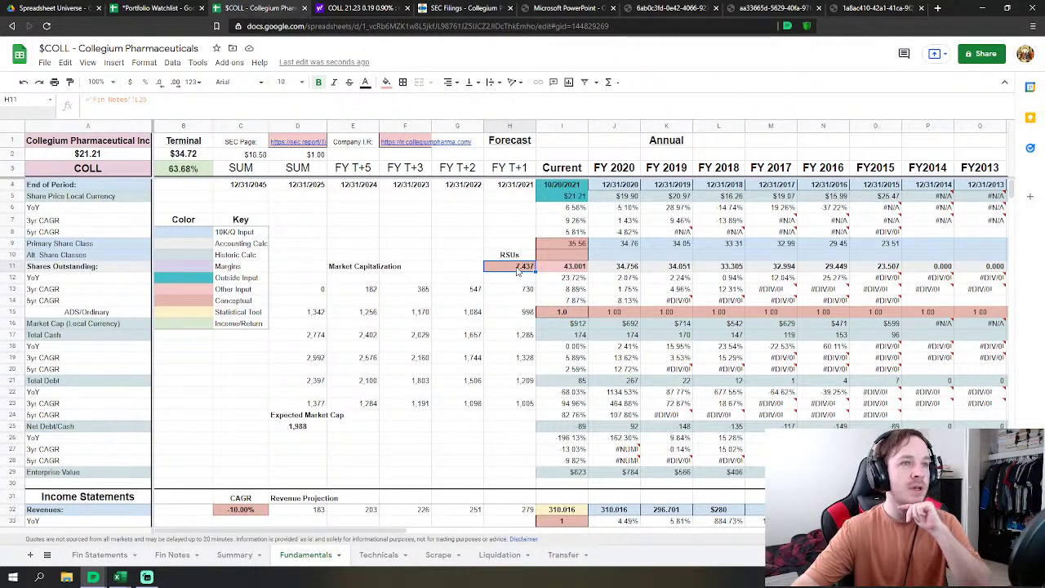
pyautogui.click(425, 290)
pyautogui.scroll(-3, 457, 327)
pyautogui.click(508, 352)
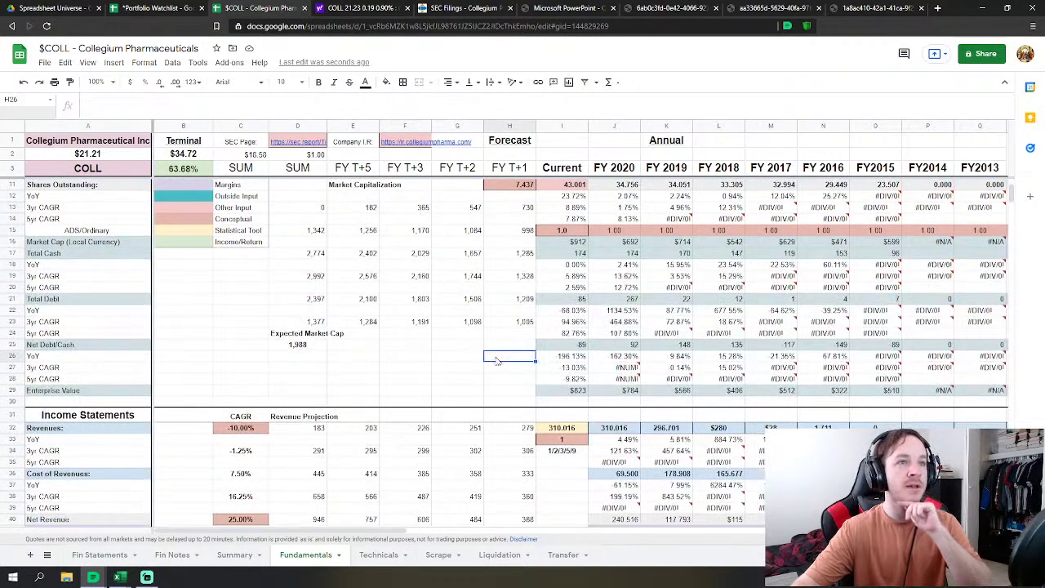
pyautogui.scroll(3, 531, 294)
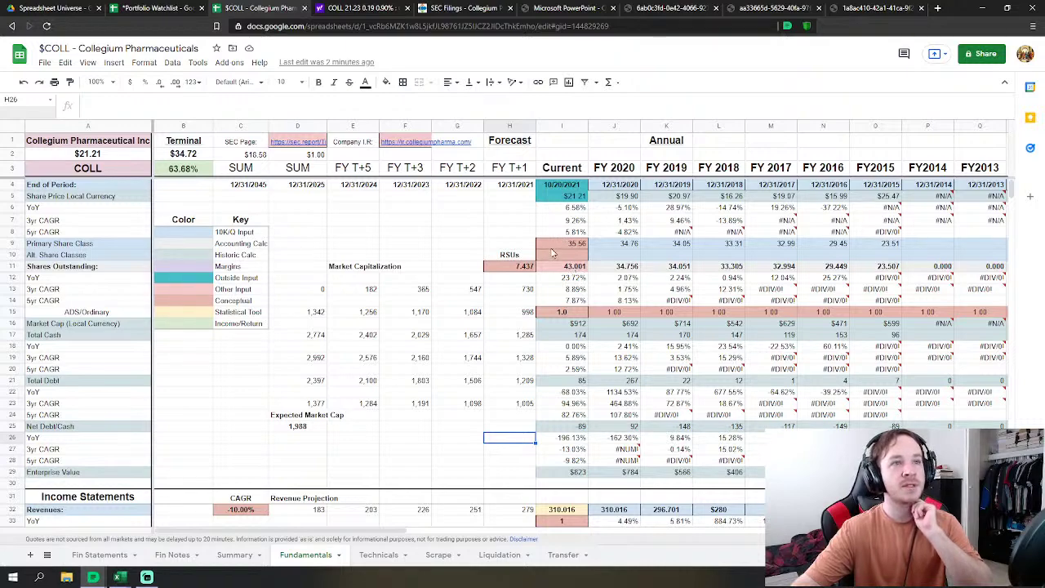
# Step: Check WACC in Leverage & Discount, and set the cost of debt period selector in I61 to List
pyautogui.moveTo(1011, 190); pyautogui.dragTo(1011, 461)
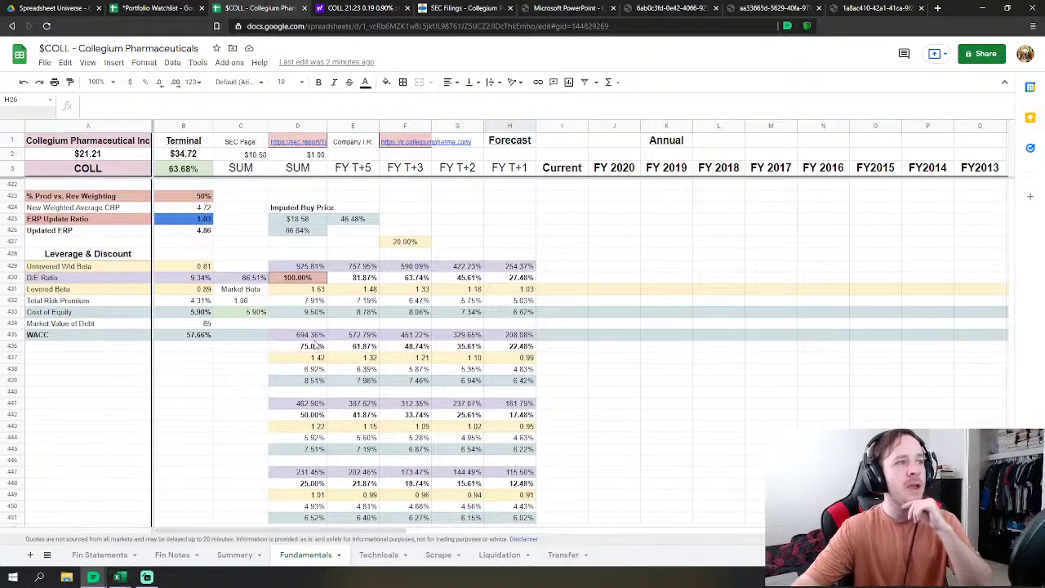
pyautogui.scroll(1, 204, 360)
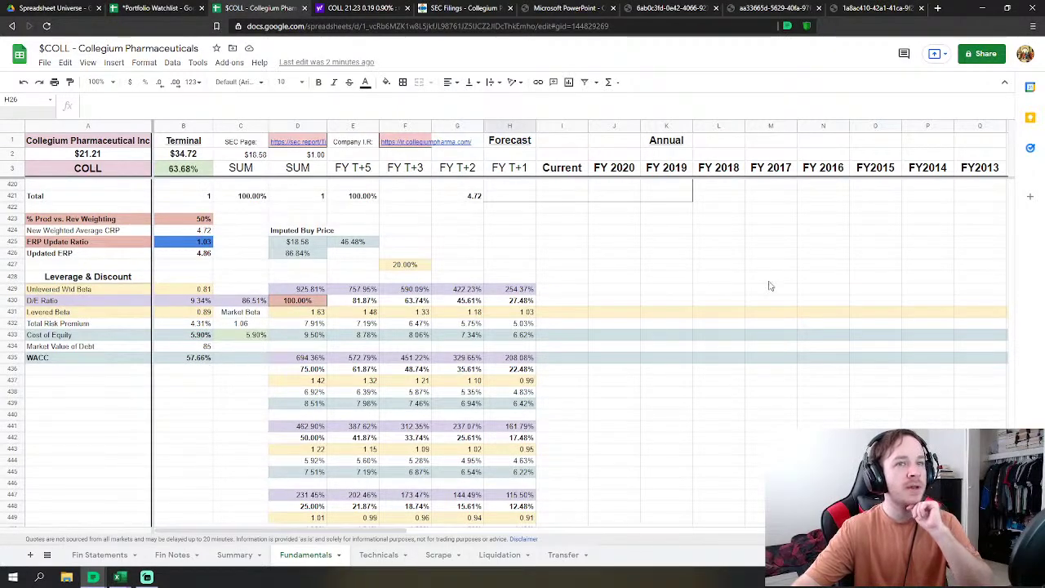
pyautogui.moveTo(1011, 459); pyautogui.dragTo(1010, 212)
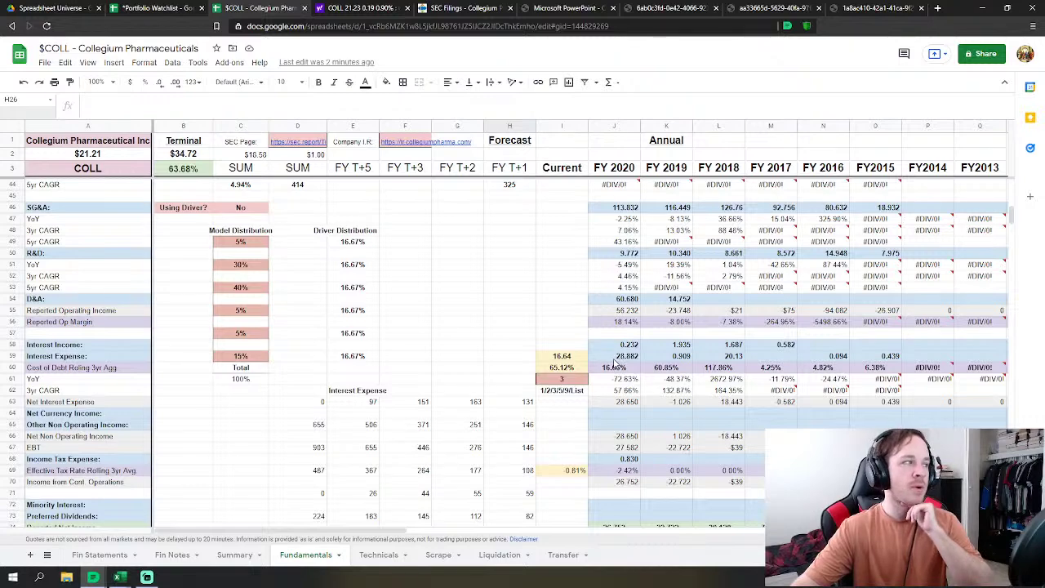
pyautogui.click(563, 381)
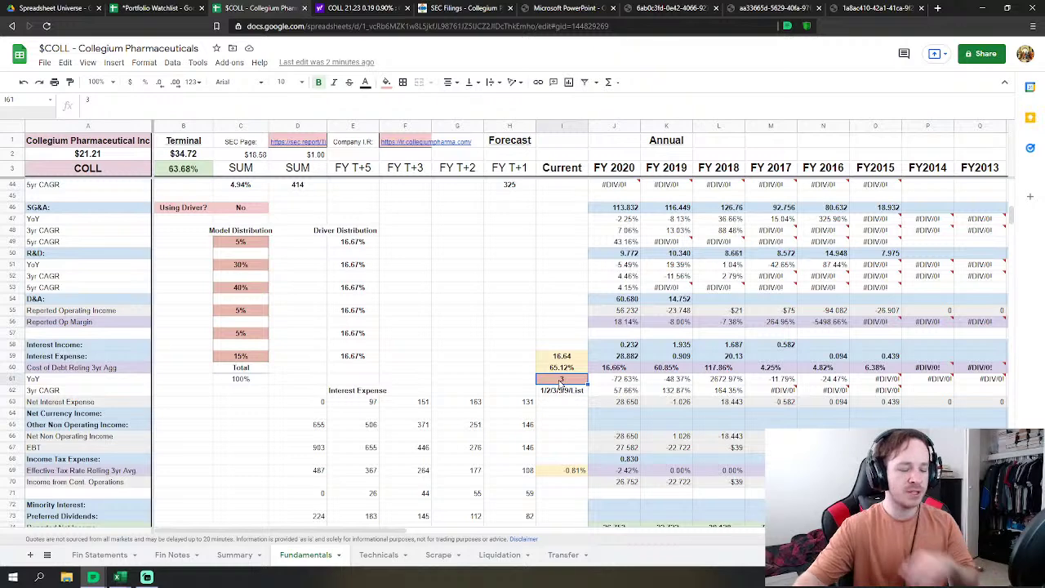
pyautogui.write('List')
pyautogui.press('Return')
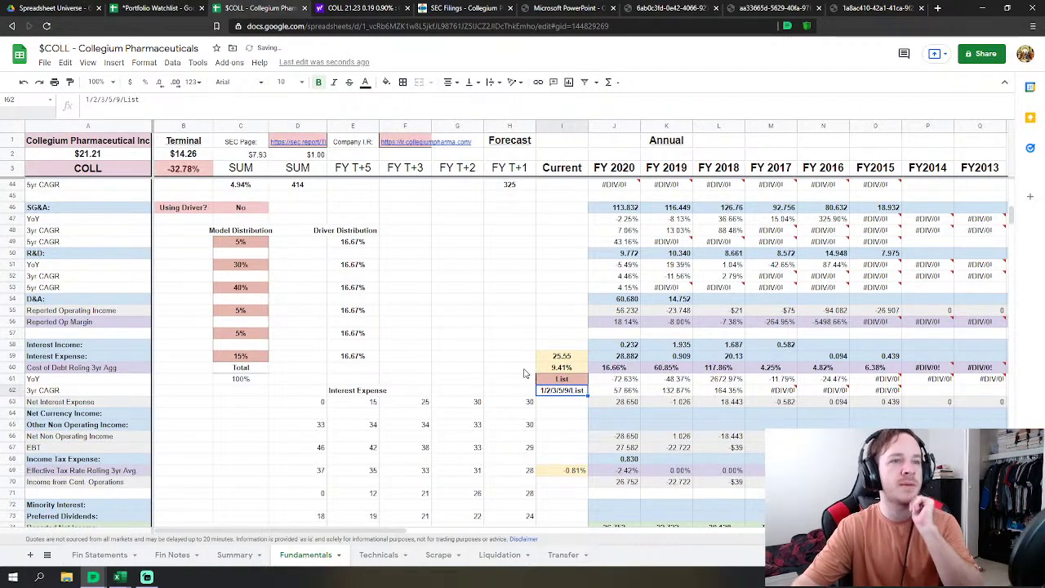
# Step: Review the Debt maturity table and the recalculated D/E Ratio, Cost of Equity, WACC and Imputed Buy Price
pyautogui.moveTo(1014, 216); pyautogui.dragTo(1005, 463)
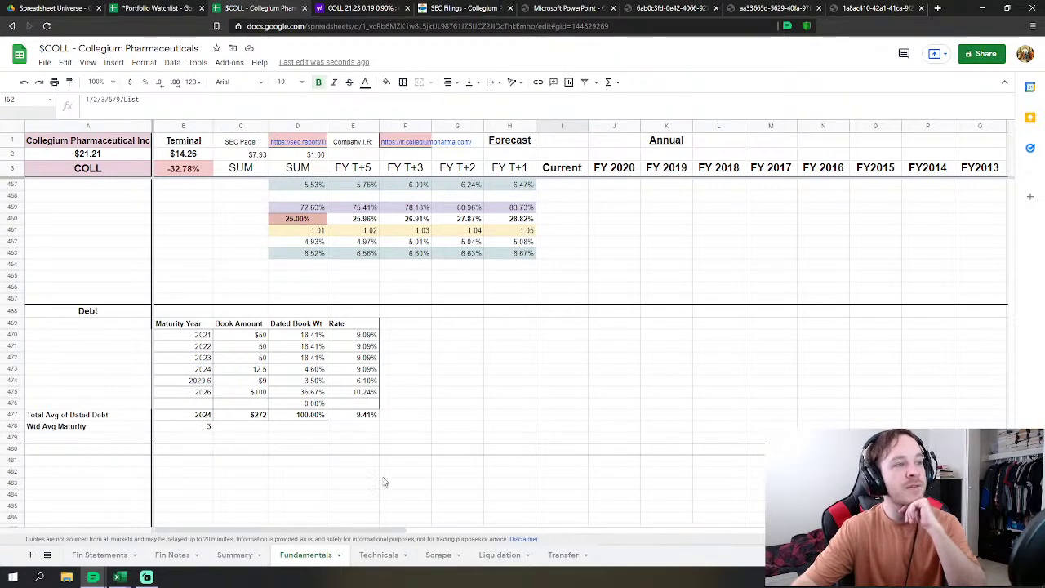
pyautogui.scroll(5, 251, 424)
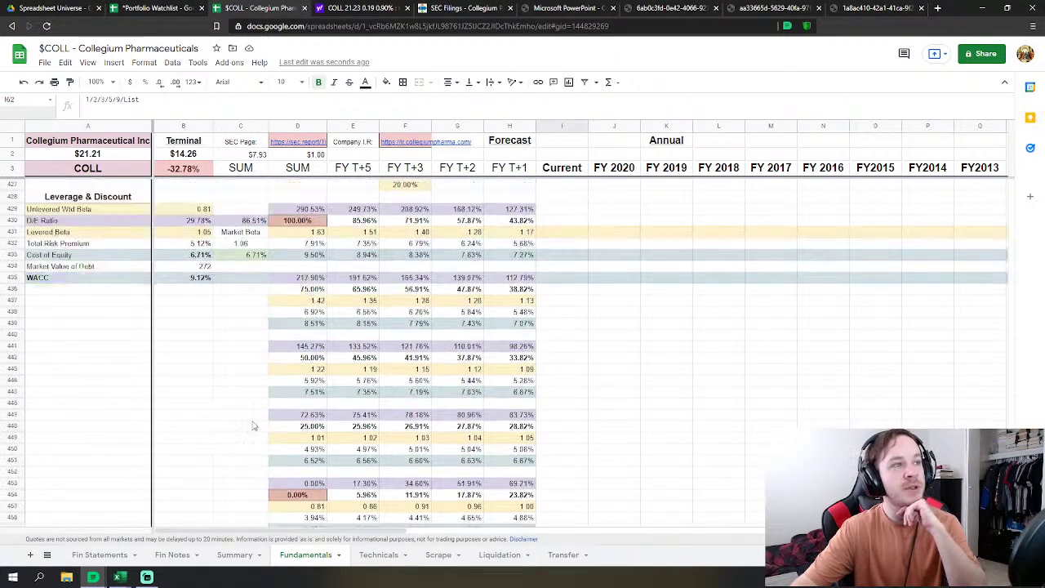
pyautogui.scroll(2, 237, 409)
pyautogui.scroll(1, 204, 350)
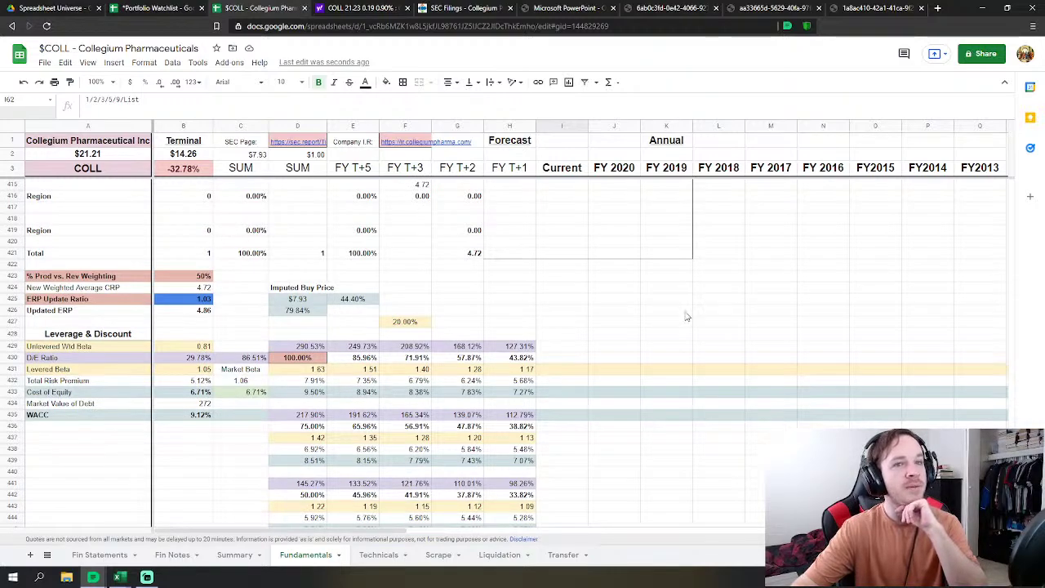
# Step: Set the Corrected Net Income Margin period selector in I114 of Fundamentals to 1, after trying 2
pyautogui.moveTo(1011, 473); pyautogui.dragTo(1009, 258)
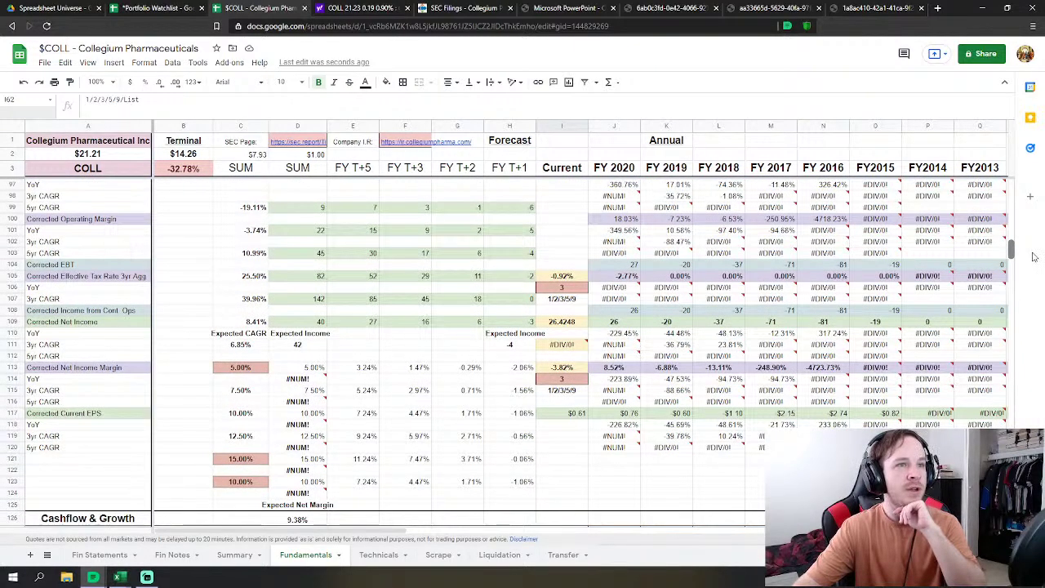
pyautogui.scroll(1, 1035, 256)
pyautogui.click(558, 267)
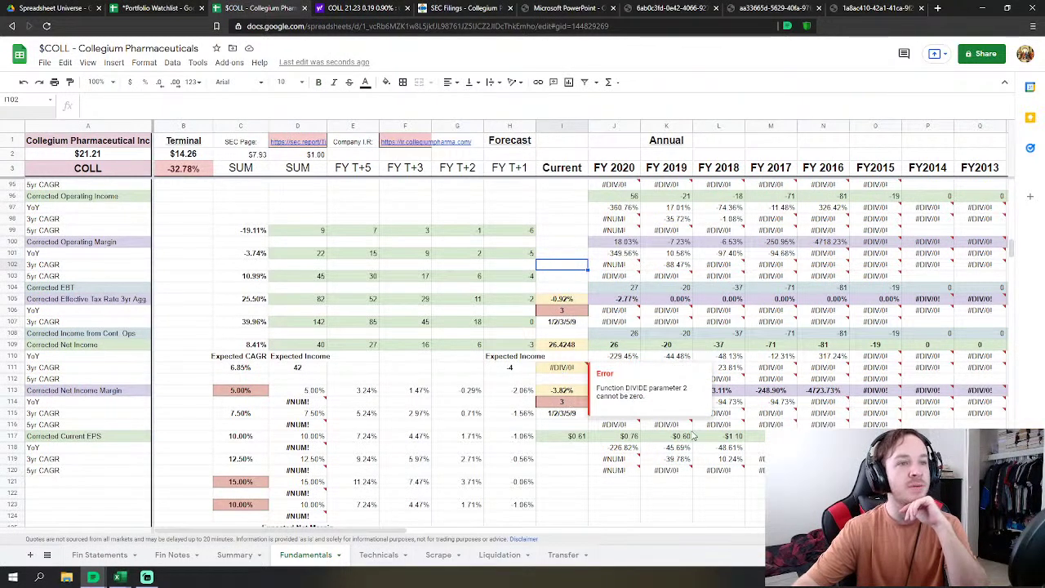
pyautogui.click(673, 435)
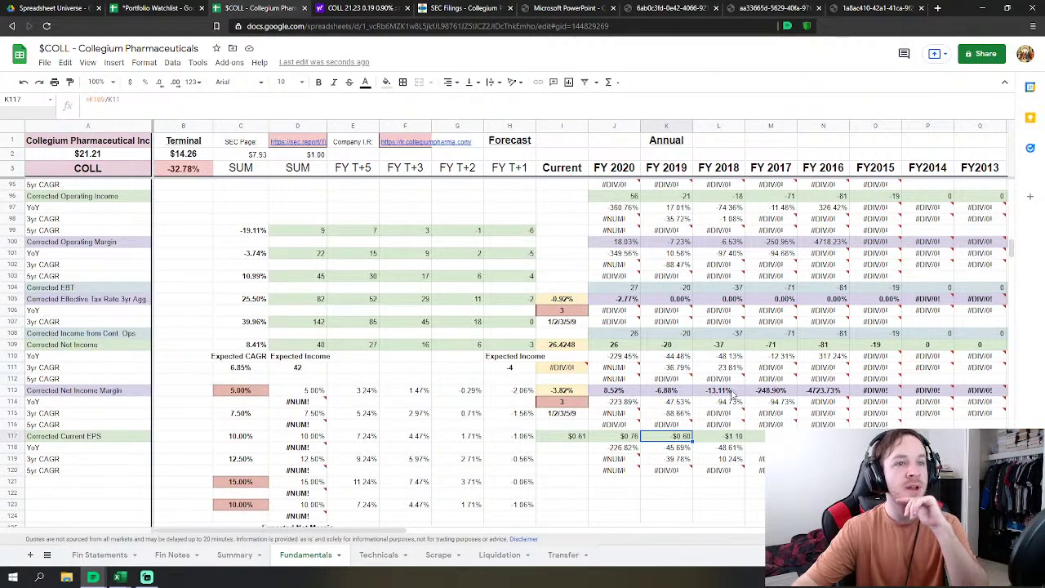
pyautogui.click(563, 402)
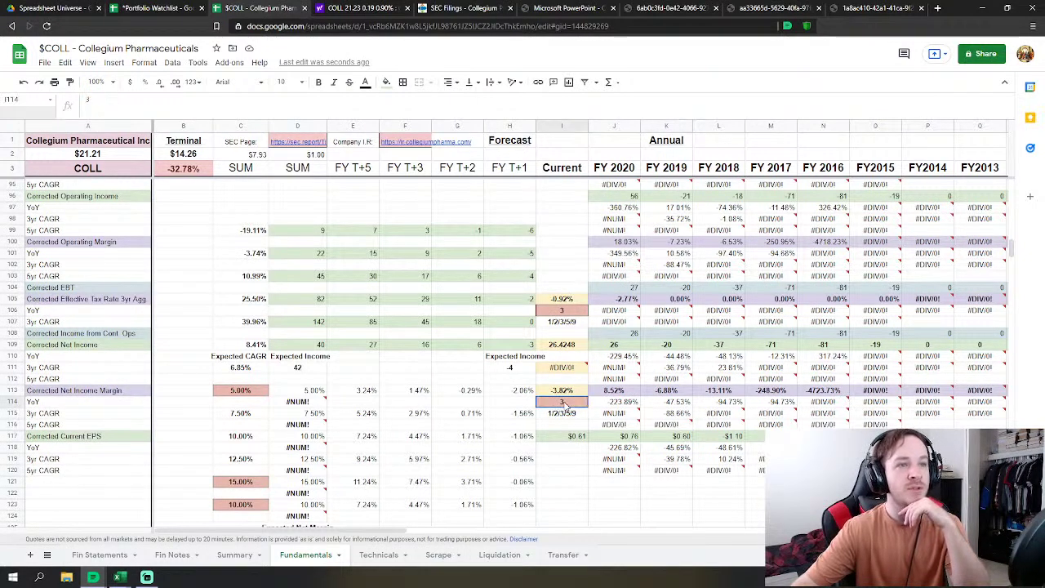
pyautogui.write('2')
pyautogui.press('Return')
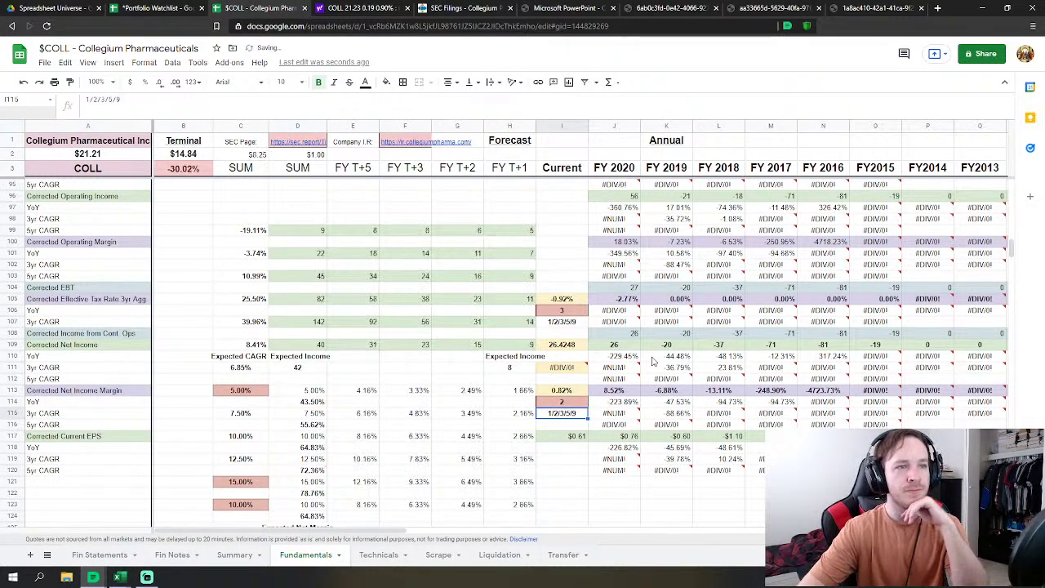
pyautogui.press('Up')
pyautogui.write('1')
pyautogui.press('Return')
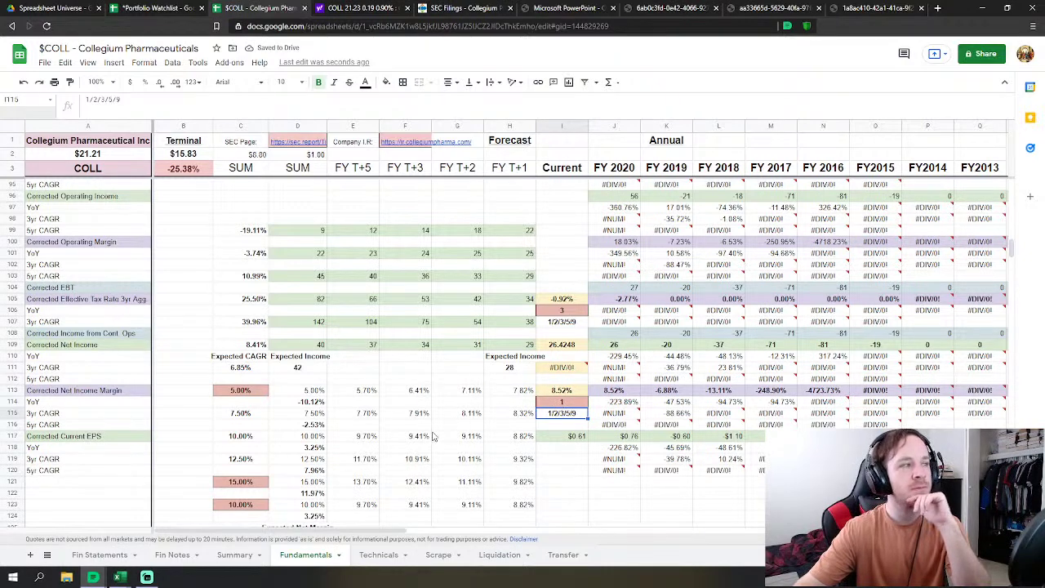
# Step: Switch the net income margin period in I114 to 2 and back to 1 to compare the forecasts
pyautogui.click(559, 404)
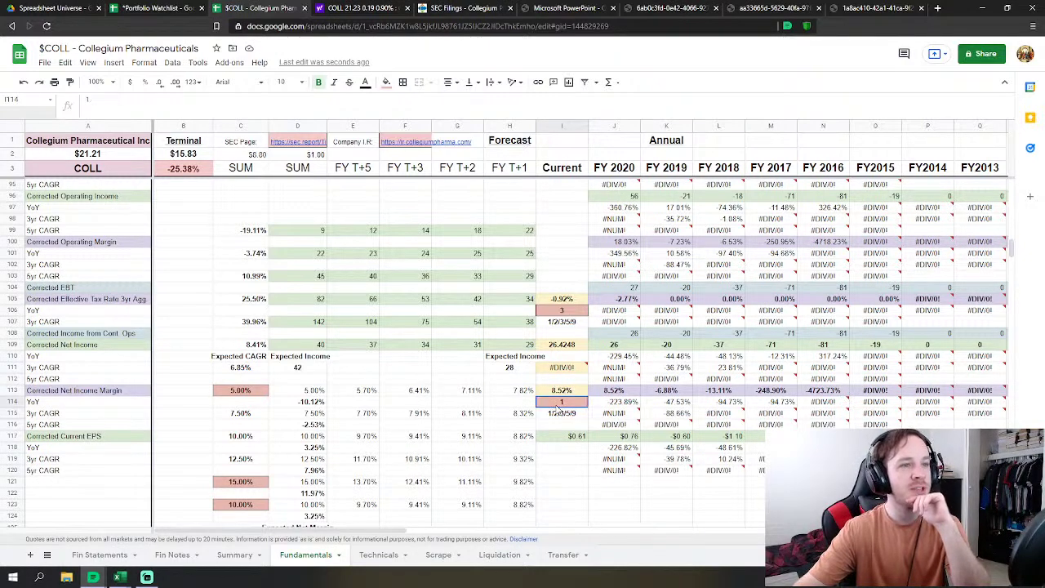
pyautogui.write('2')
pyautogui.press('Return')
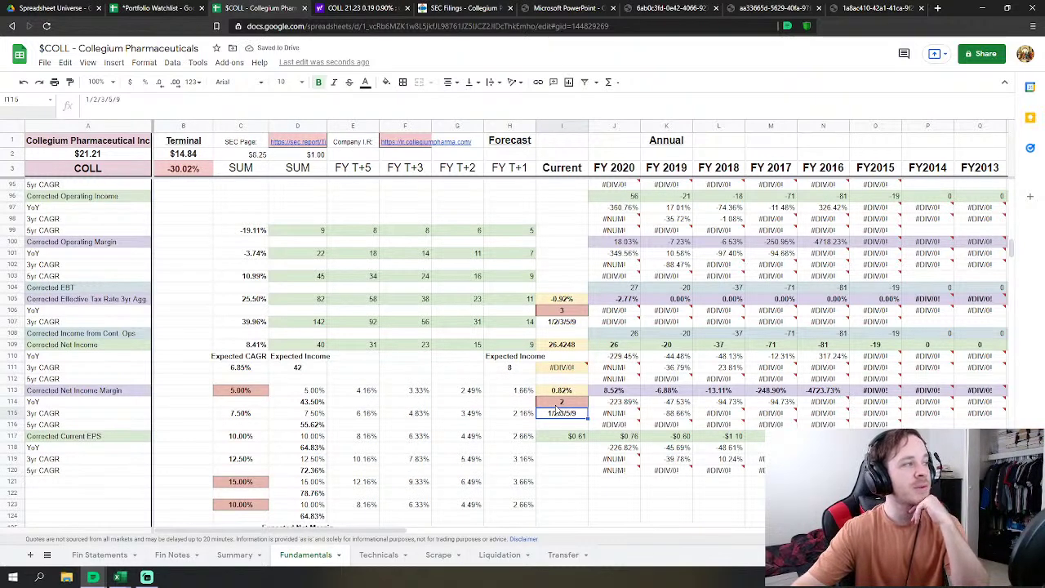
pyautogui.click(574, 404)
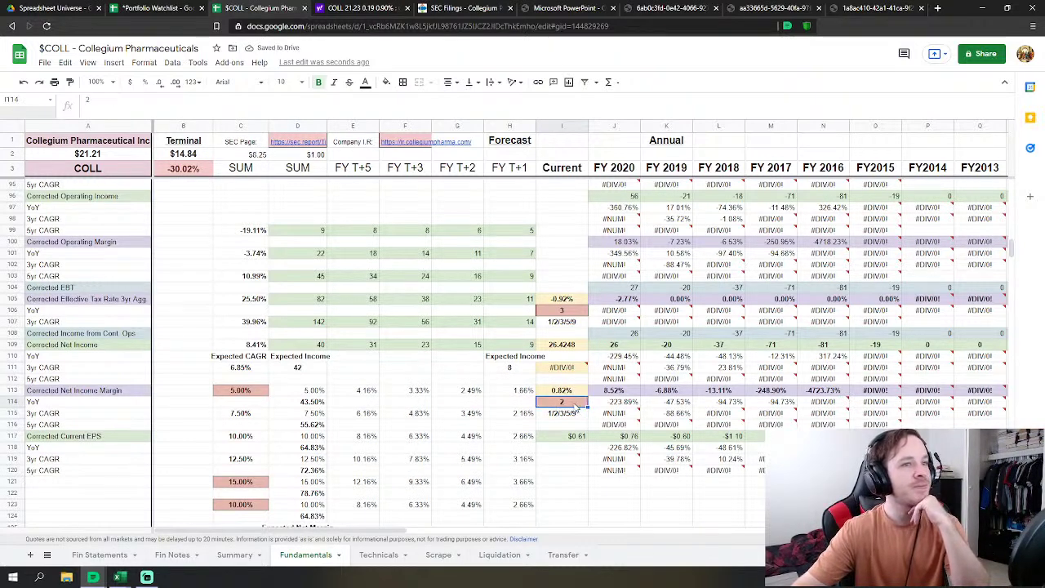
pyautogui.write('1')
pyautogui.press('Return')
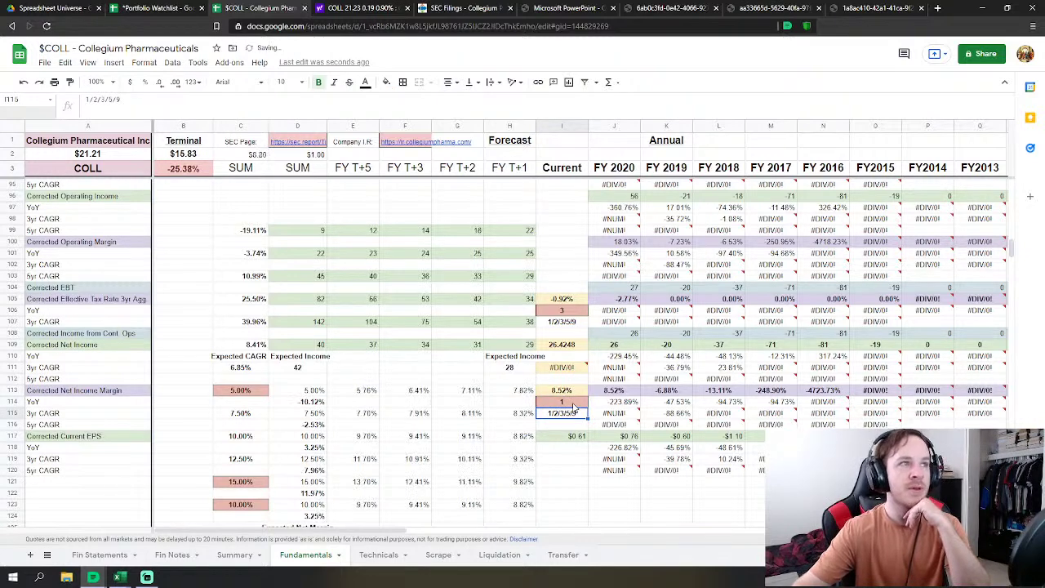
# Step: Append *-10 to the Corrected Effective Tax Rate averaging formula in I105
pyautogui.click(570, 311)
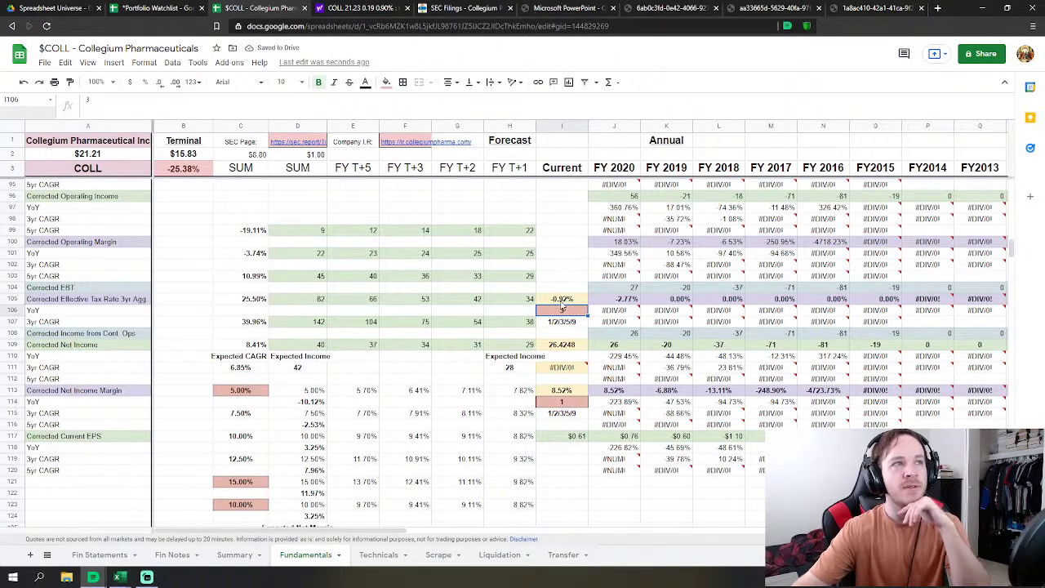
pyautogui.click(562, 302)
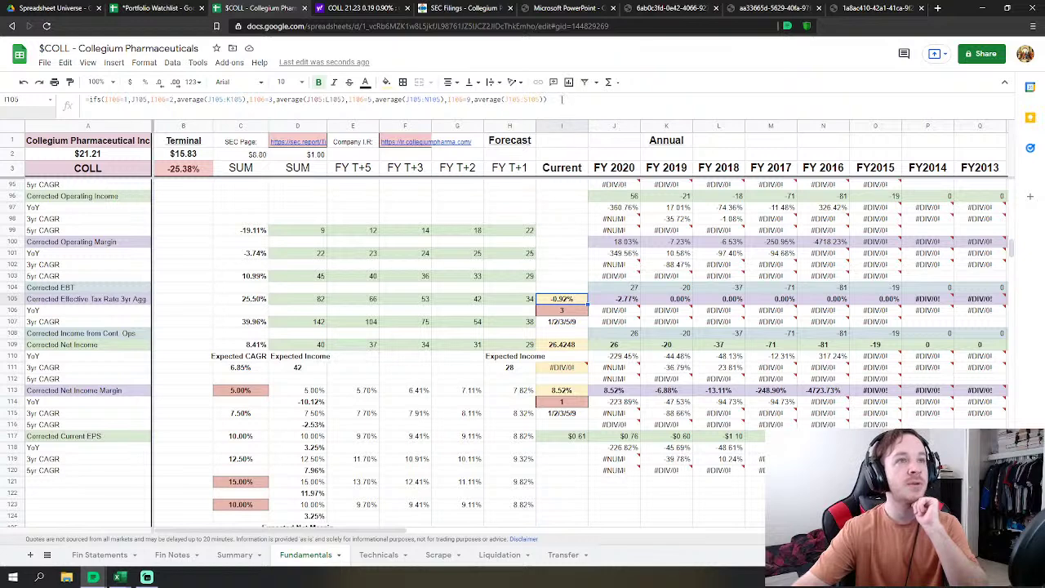
pyautogui.click(562, 99)
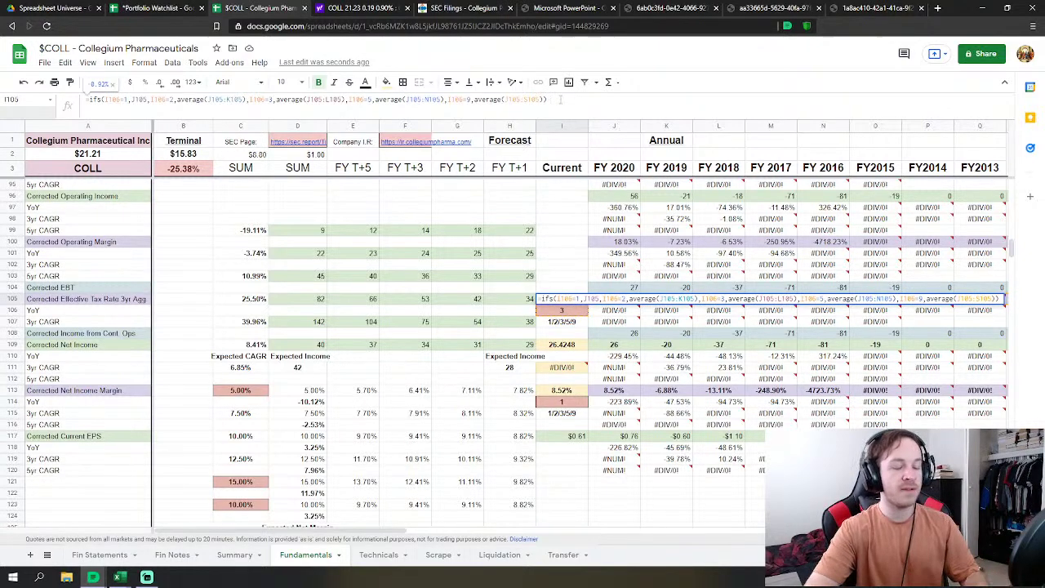
pyautogui.write('*')
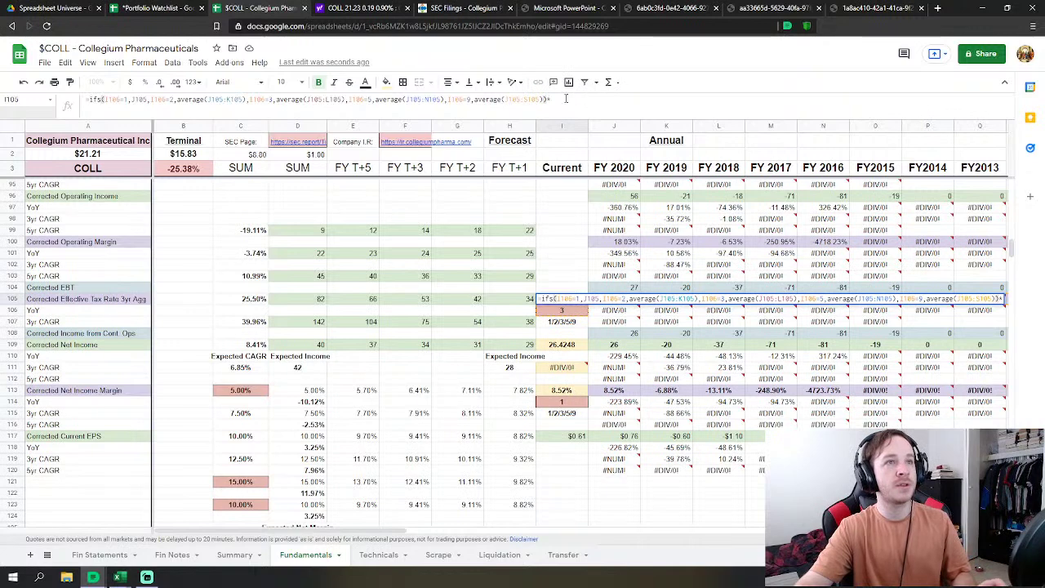
pyautogui.write('-')
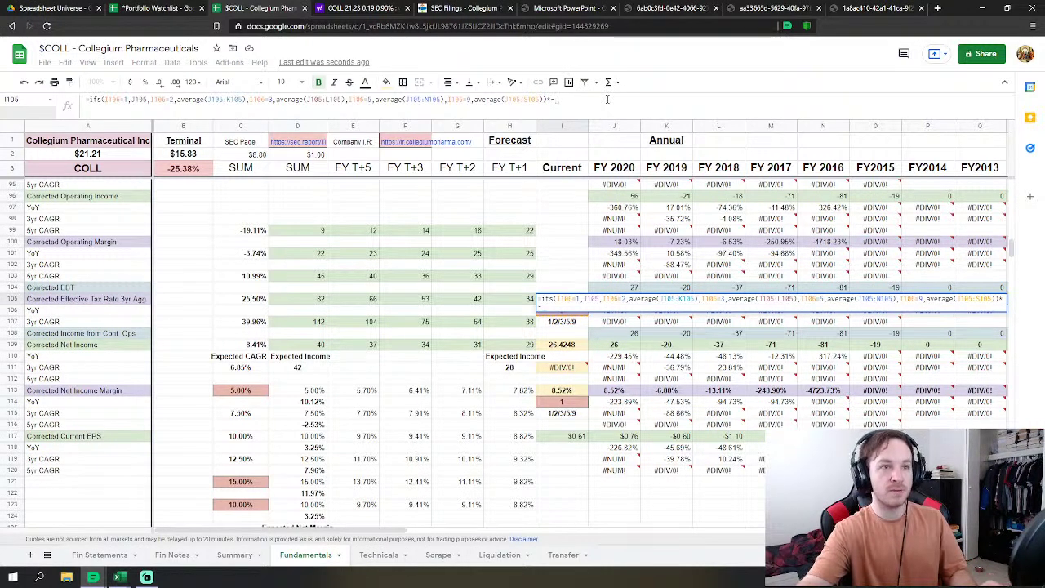
pyautogui.write('5')
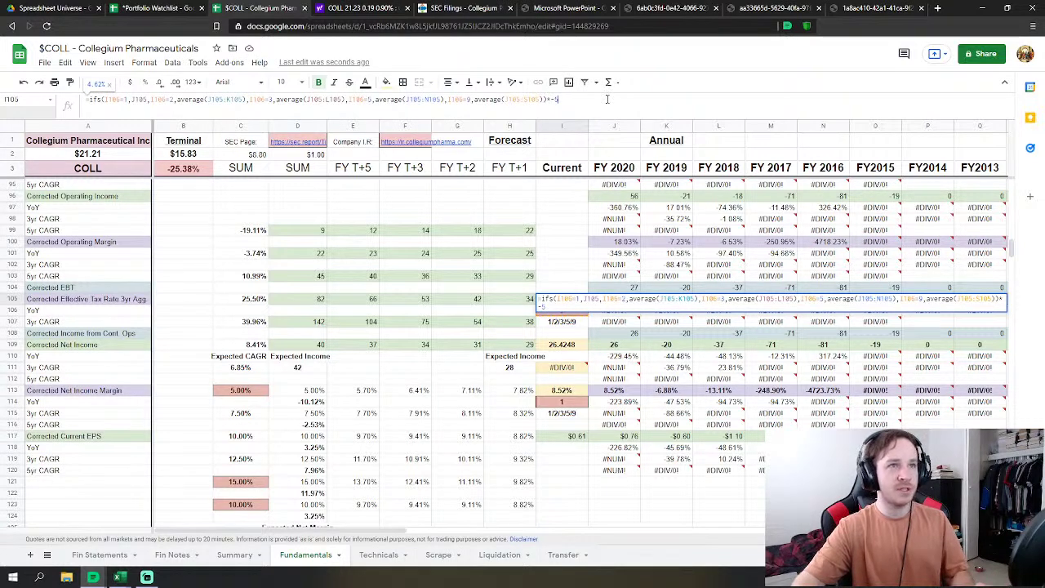
pyautogui.press('BackSpace')
pyautogui.write('10')
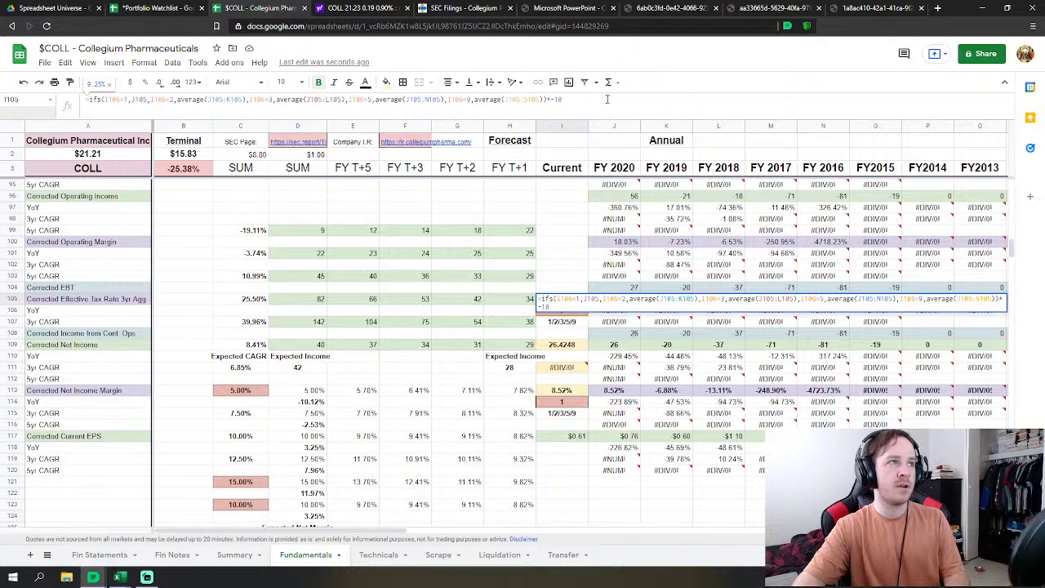
pyautogui.press('Return')
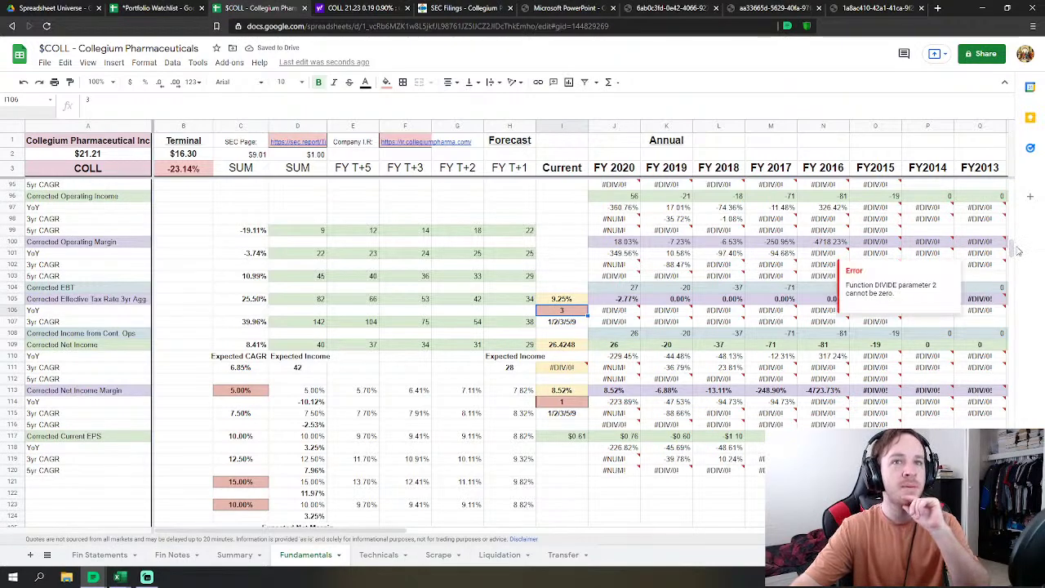
# Step: Set the fifth model's terminal D/E ratio in D454 of the Leverage & Discount section to 15%
pyautogui.moveTo(1011, 250); pyautogui.dragTo(1002, 475)
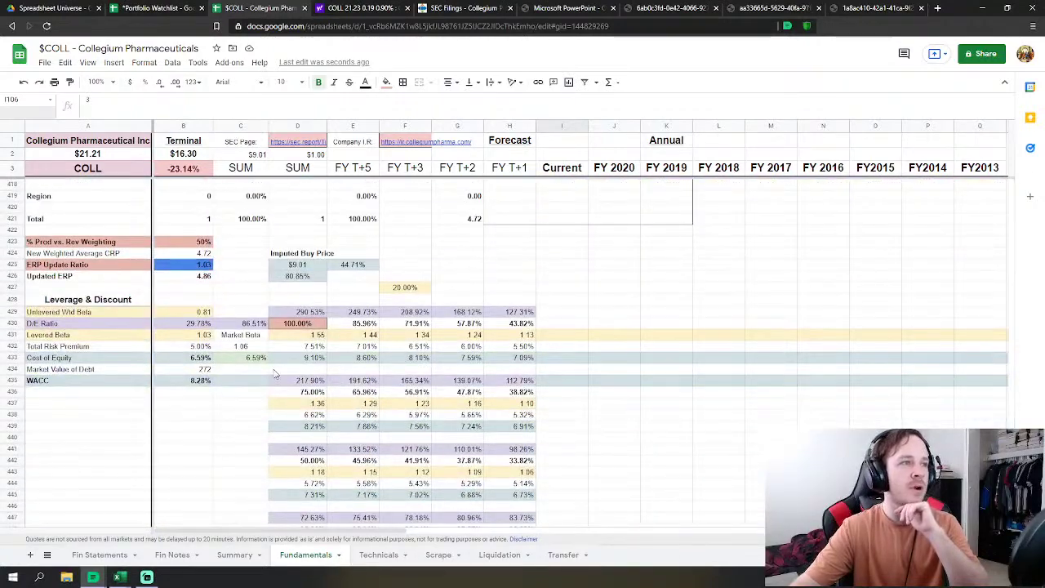
pyautogui.click(242, 302)
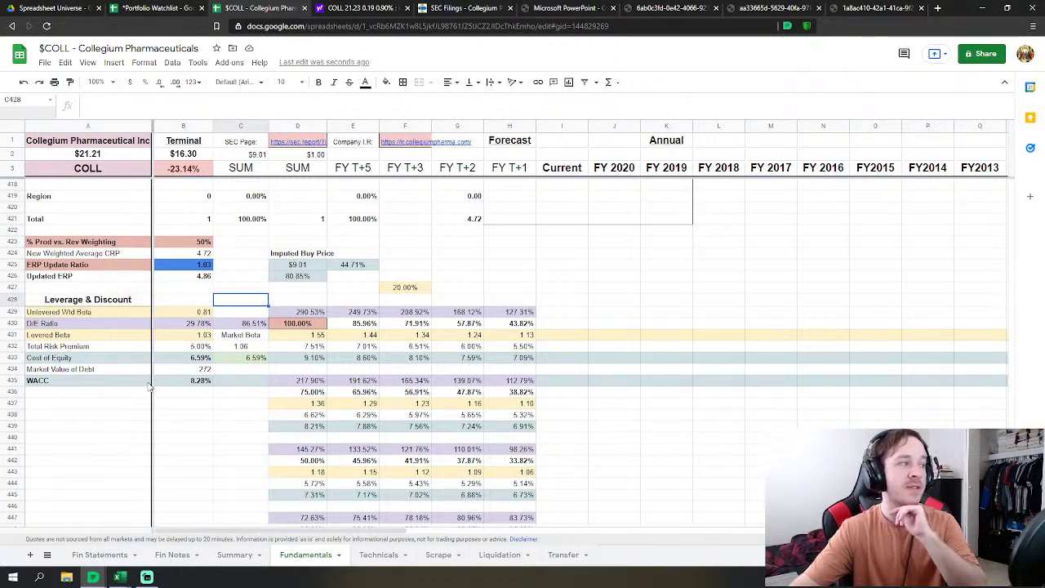
pyautogui.scroll(-5, 276, 416)
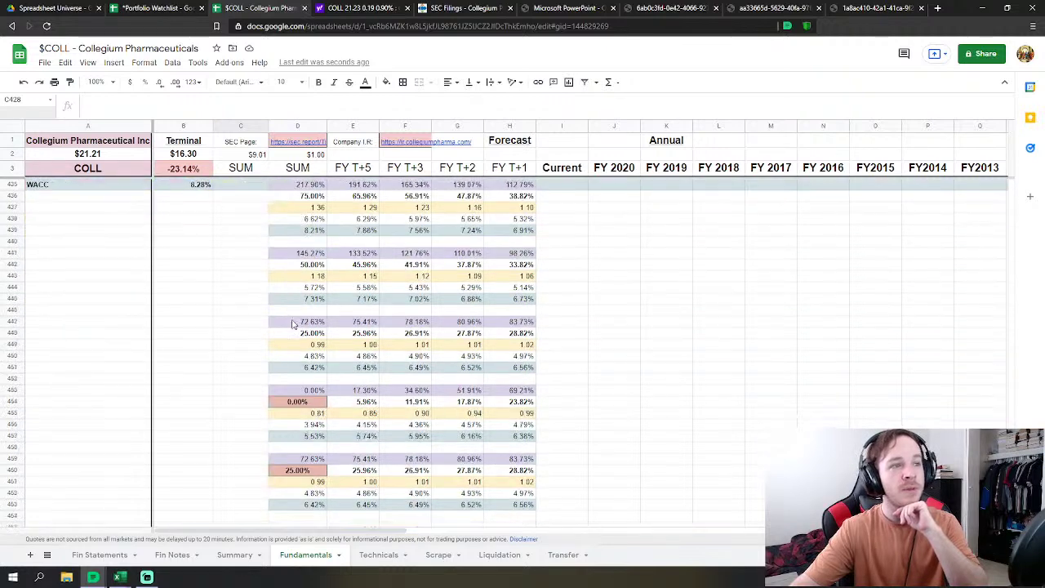
pyautogui.scroll(3, 325, 443)
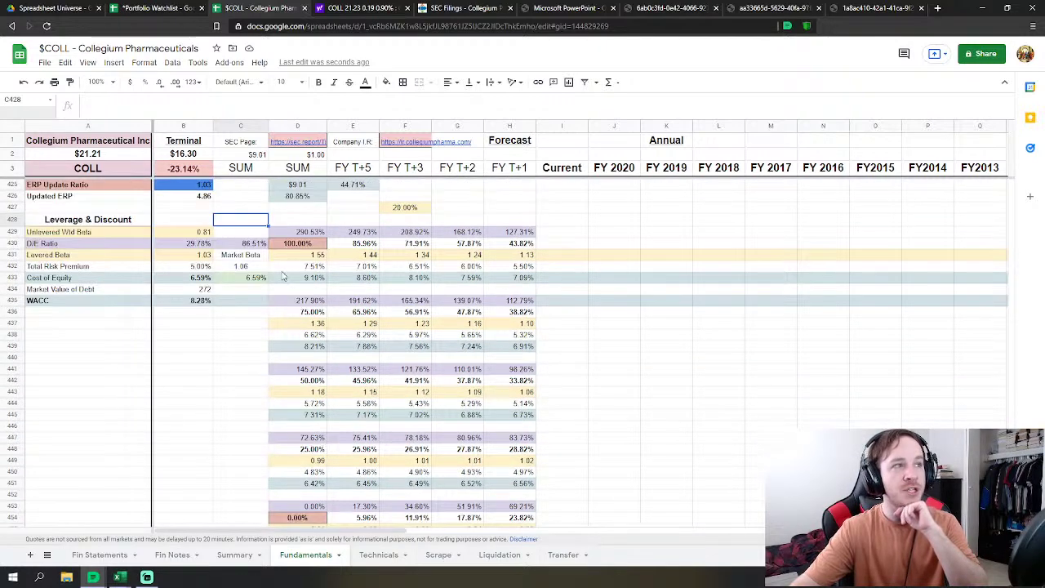
pyautogui.scroll(-2, 281, 278)
pyautogui.click(297, 436)
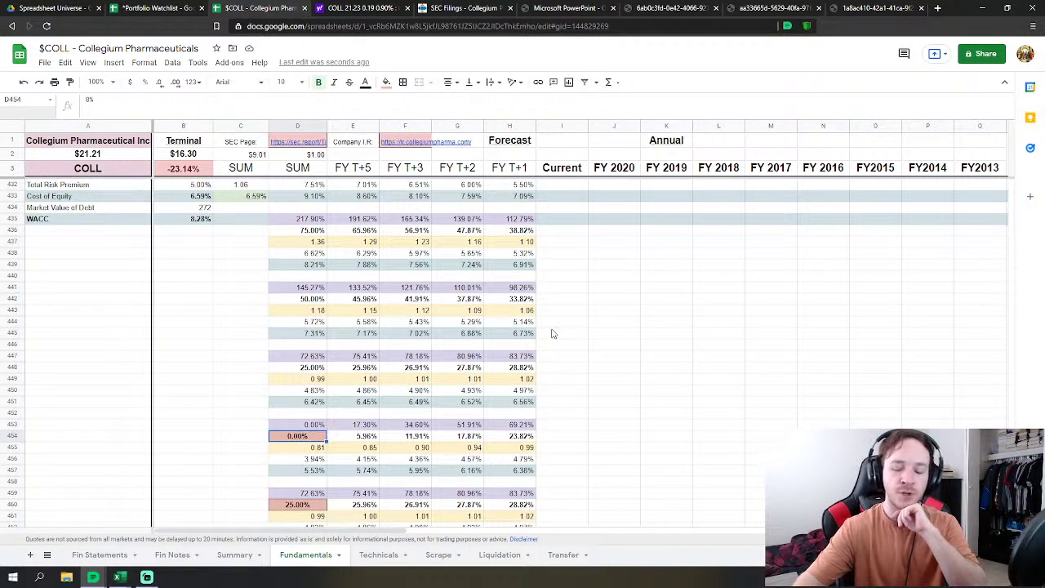
pyautogui.write('15%')
pyautogui.press('Return')
# Step: Set the first model's terminal D/E ratio in D430 to 60%
pyautogui.scroll(3, 206, 309)
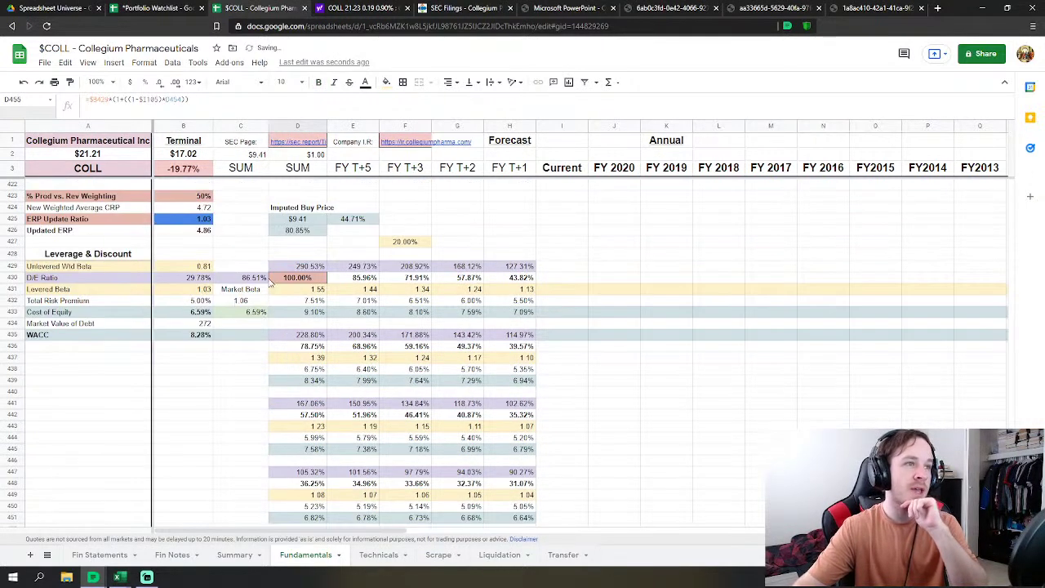
pyautogui.click(296, 277)
pyautogui.write('60%')
pyautogui.press('Return')
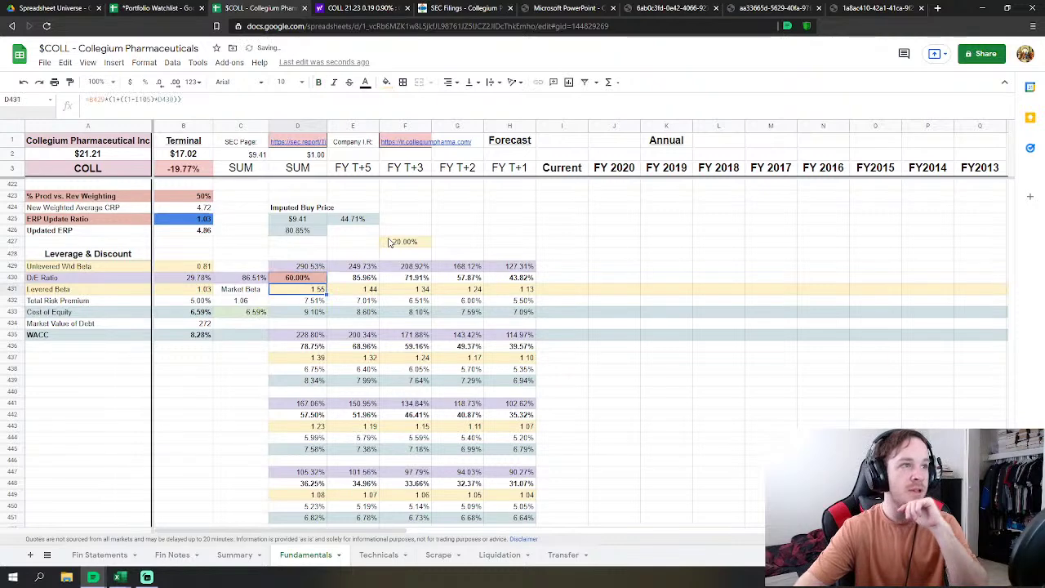
# Step: Set the analyst model's terminal D/E ratio in D460 to 30%
pyautogui.scroll(-5, 343, 327)
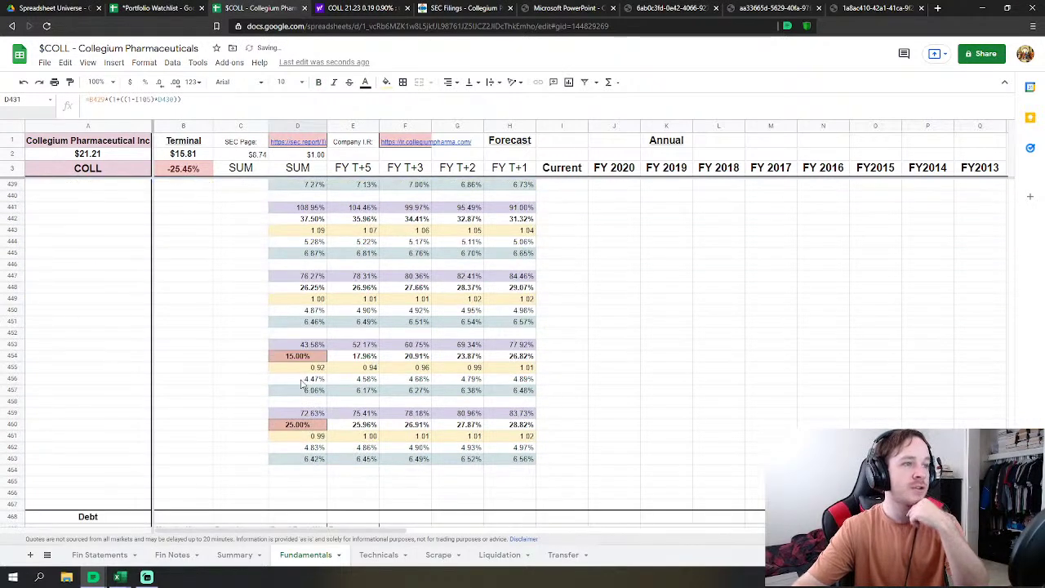
pyautogui.scroll(4, 307, 384)
pyautogui.scroll(-5, 307, 384)
pyautogui.click(287, 405)
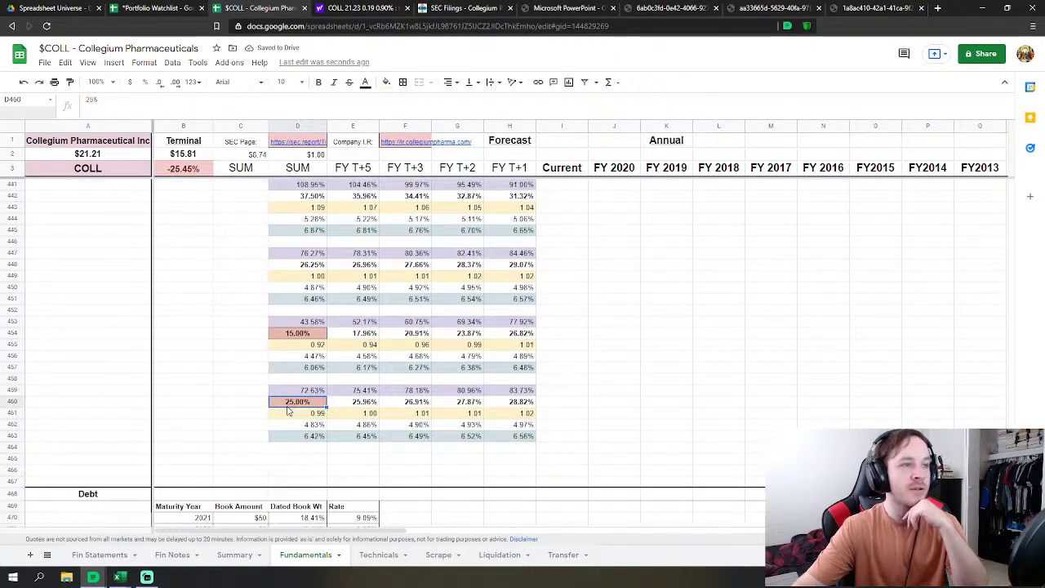
pyautogui.write('35%')
pyautogui.press('Return')
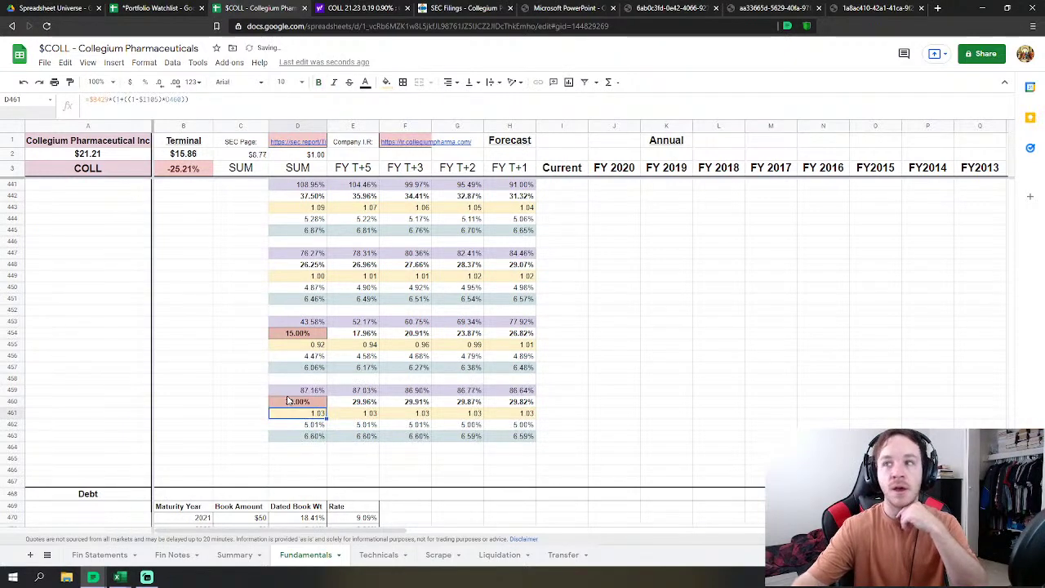
# Step: Check the Leverage & Discount rows and the Debt/Equity column of the models in the Summary sheet
pyautogui.scroll(6, 228, 335)
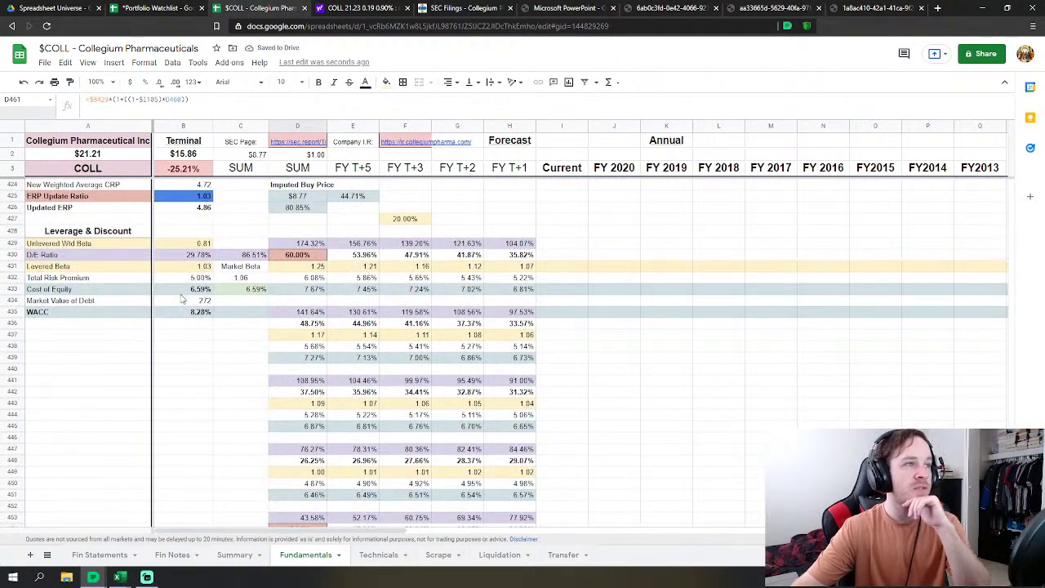
pyautogui.scroll(-3, 193, 292)
pyautogui.scroll(-3, 194, 292)
pyautogui.click(234, 554)
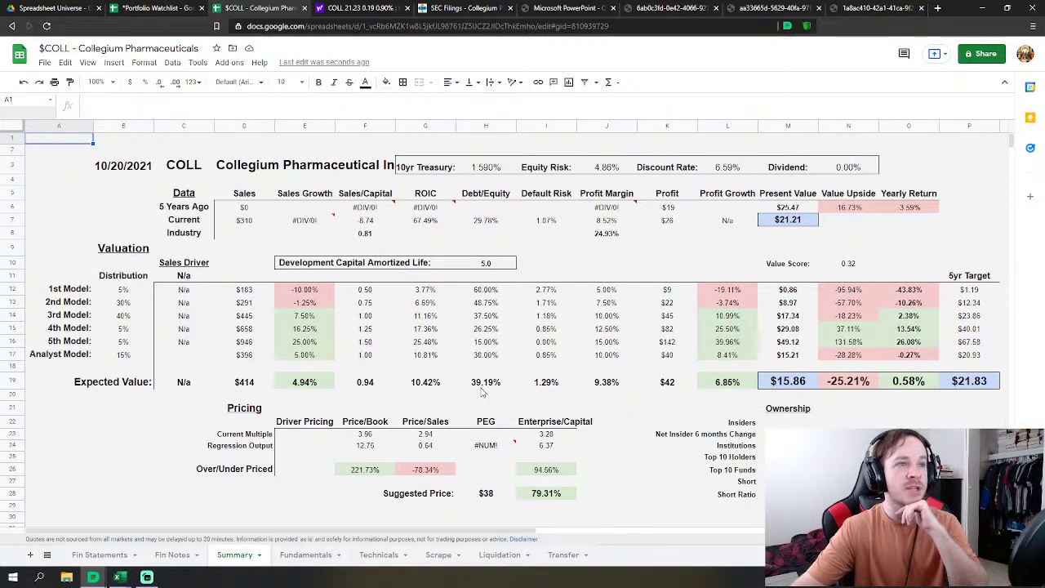
# Step: Return to Fundamentals and set the first model's terminal D/E ratio in D430 to 50%
pyautogui.click(306, 554)
pyautogui.scroll(3, 260, 436)
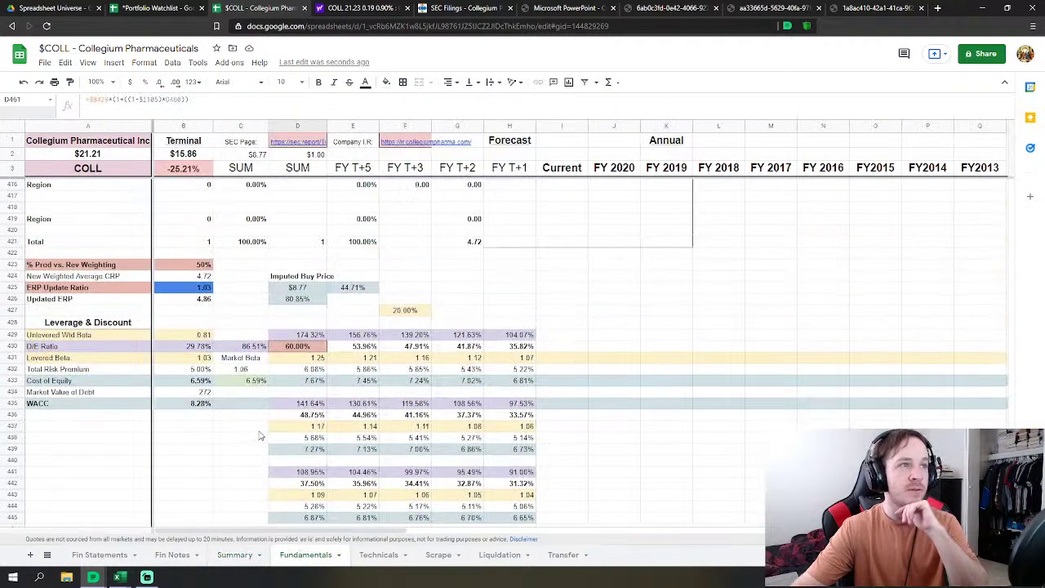
pyautogui.scroll(-5, 214, 372)
pyautogui.scroll(2, 217, 373)
pyautogui.click(293, 234)
pyautogui.press('Return')
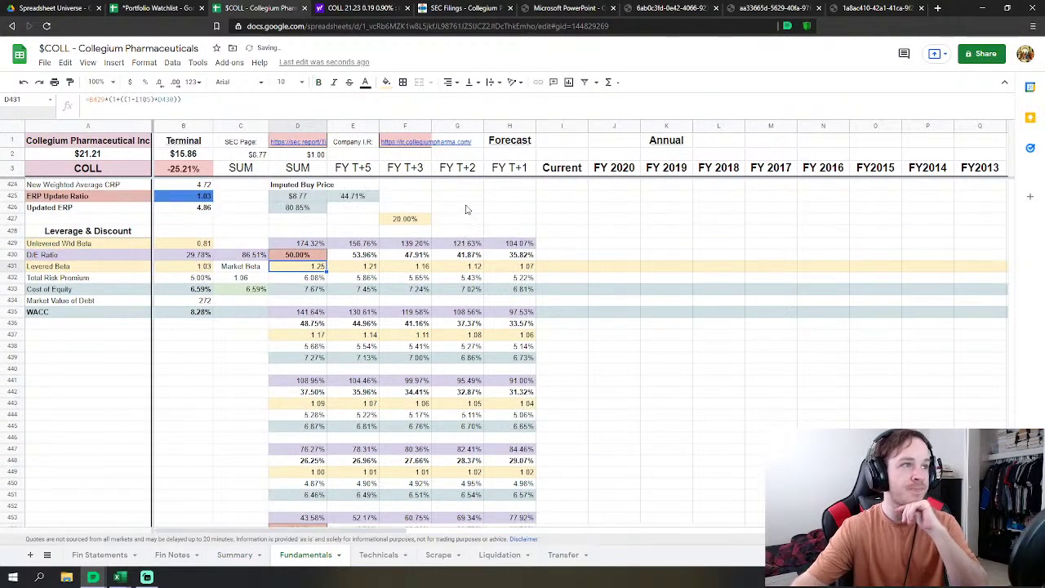
# Step: Review the recalculated Debt/Equity and Expected Value figures in Summary, and return to Fundamentals
pyautogui.scroll(-3, 177, 422)
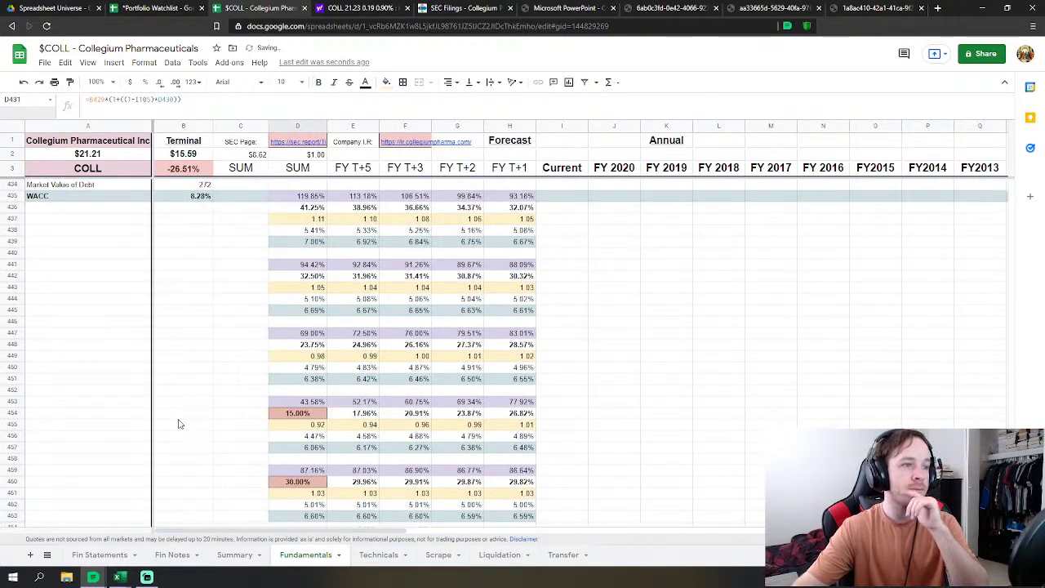
pyautogui.click(234, 556)
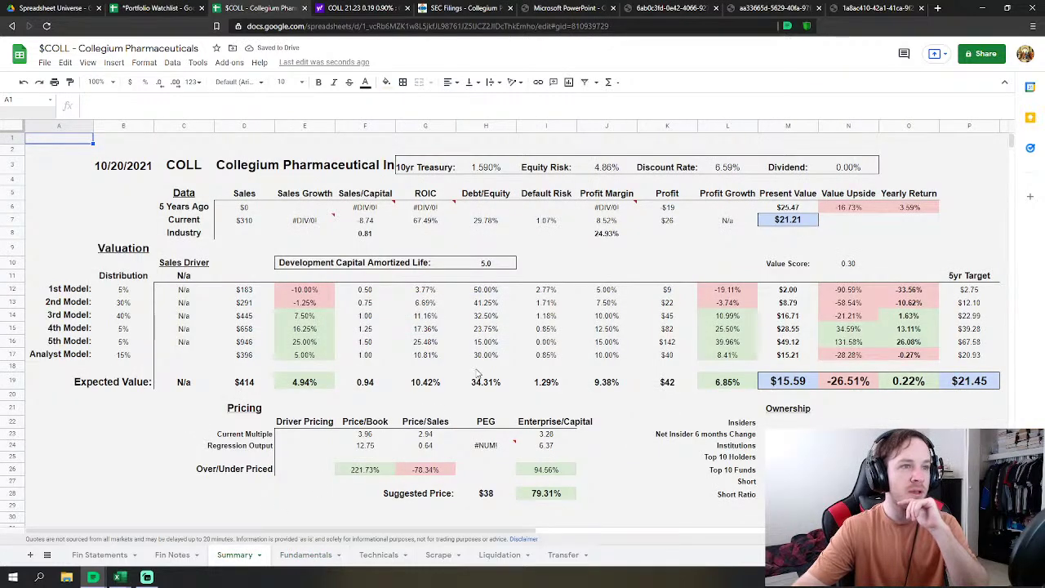
pyautogui.click(305, 555)
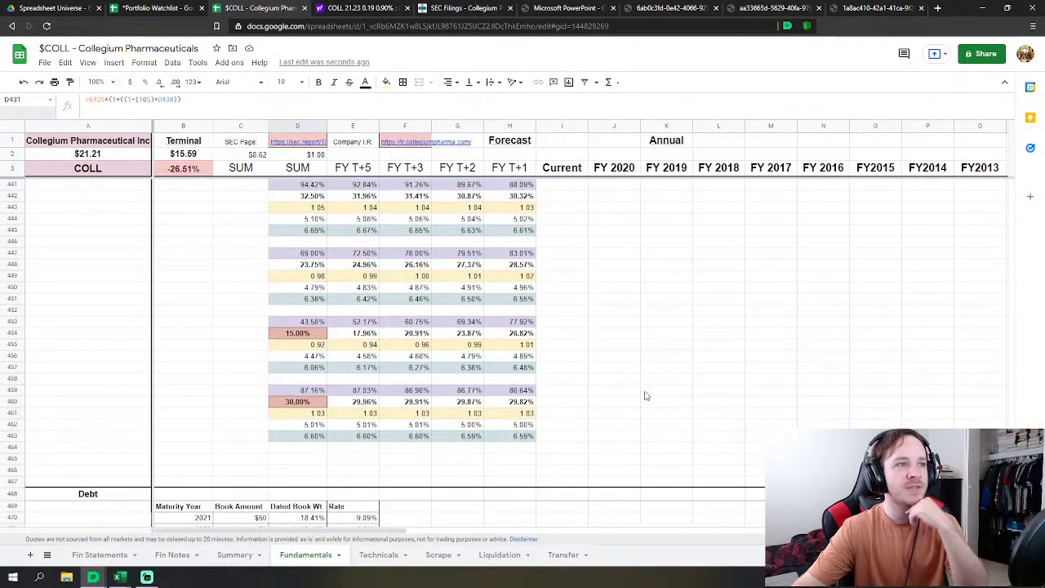
# Step: Review the D/E ratio, levered beta and cost of equity forecasts of all models in the Leverage & Discount section
pyautogui.click(644, 396)
pyautogui.scroll(5, 646, 395)
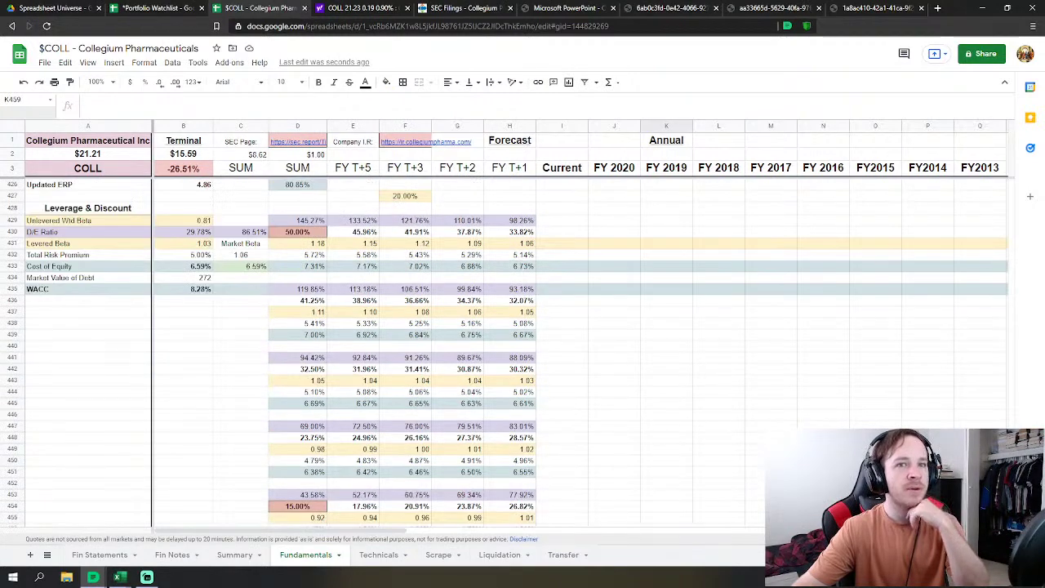
pyautogui.scroll(12, 646, 394)
pyautogui.scroll(-7, 646, 394)
pyautogui.scroll(-14, 505, 355)
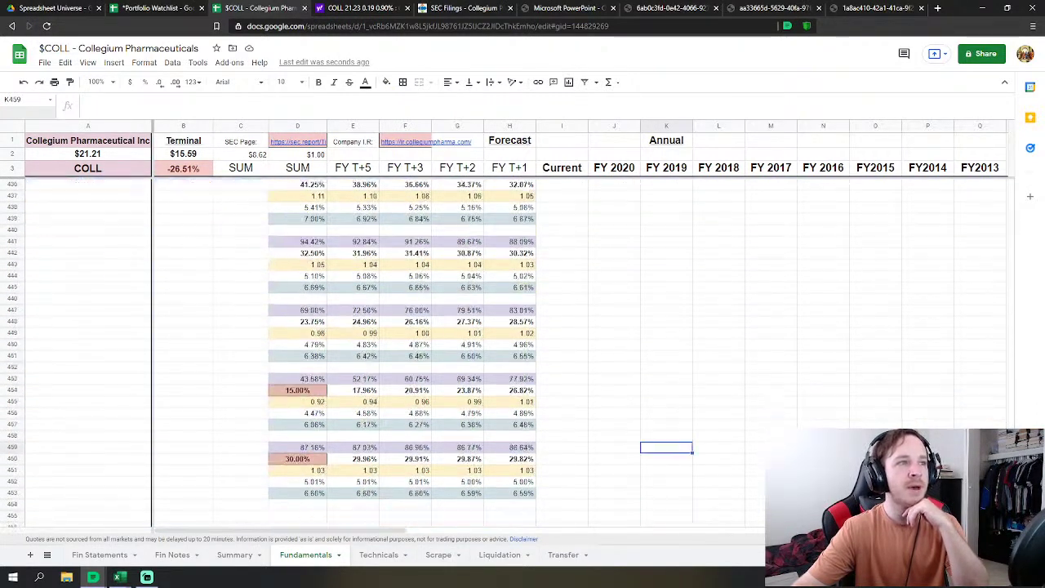
pyautogui.scroll(12, 505, 355)
pyautogui.scroll(-6, 504, 356)
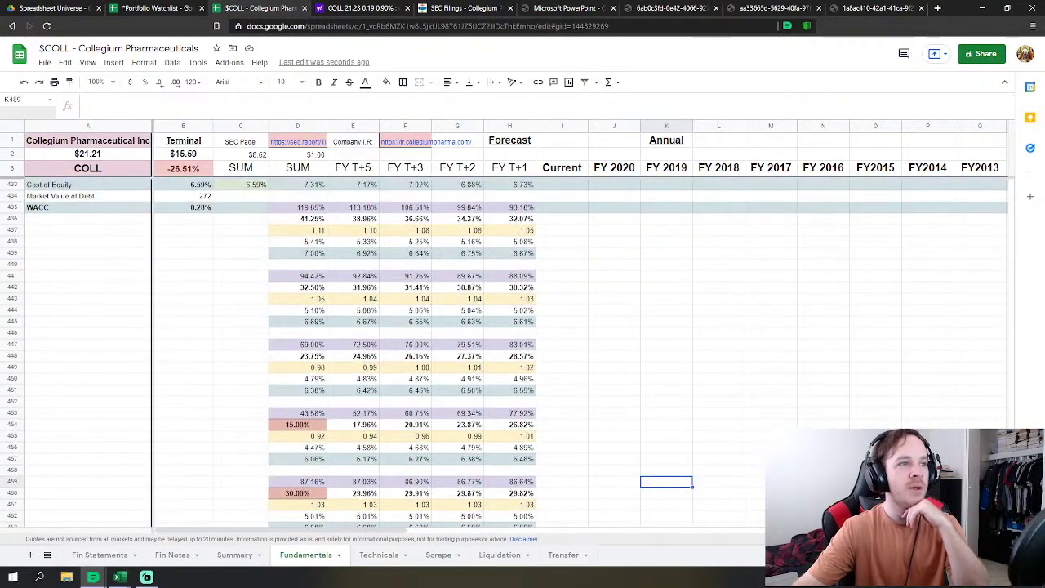
pyautogui.scroll(4, 504, 355)
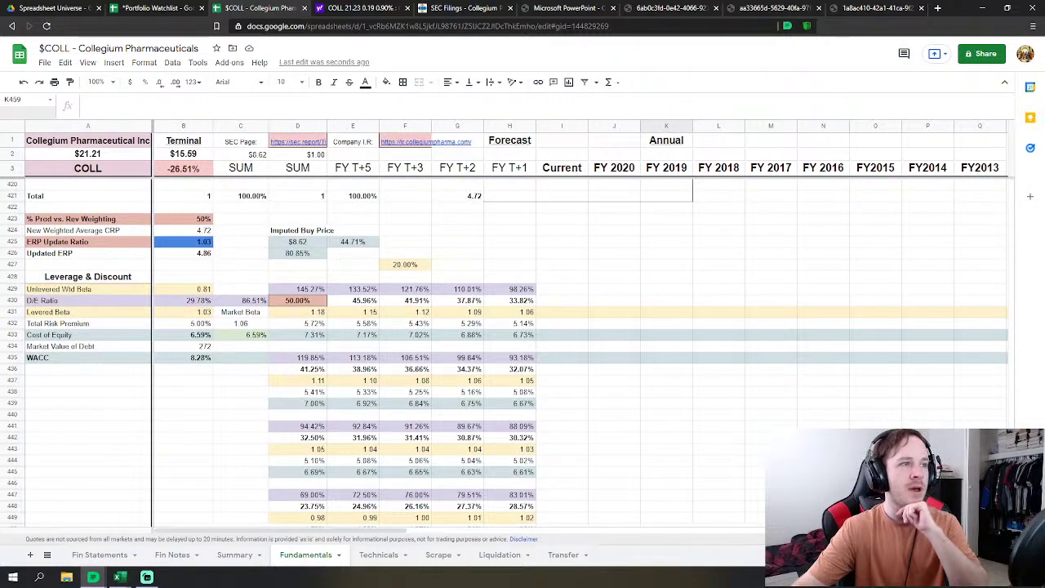
# Step: Check the yearly Sales/Capital ratios and set their averaging period in I351 to 1 year
pyautogui.scroll(15, 1006, 410)
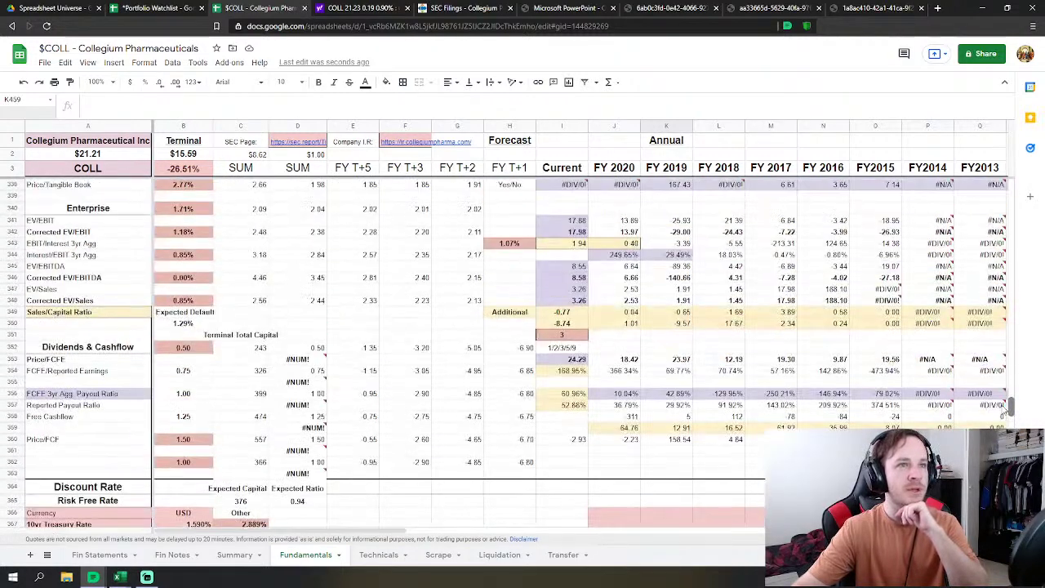
pyautogui.scroll(-3, 764, 422)
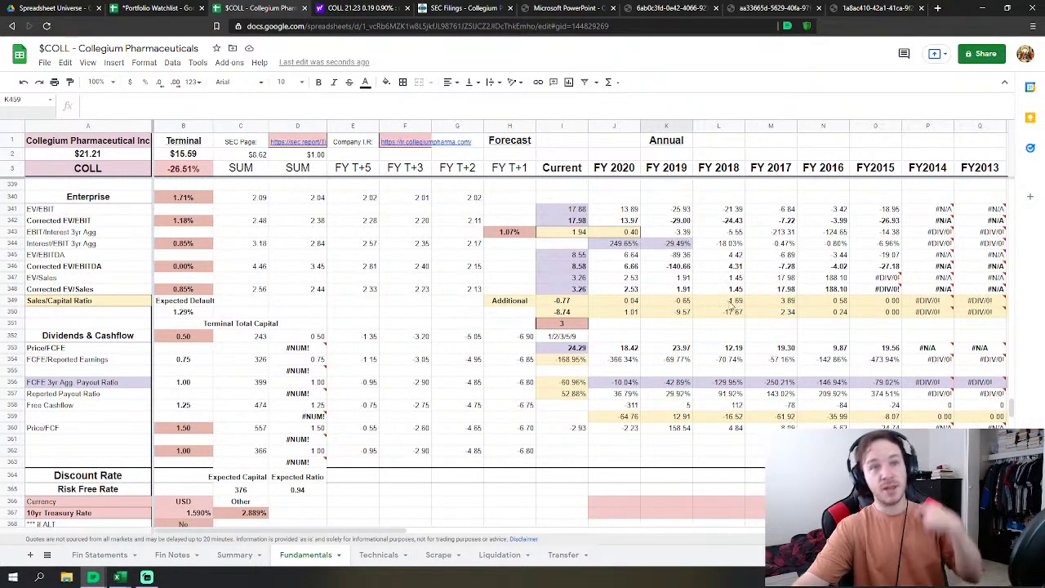
pyautogui.click(684, 315)
pyautogui.click(724, 315)
pyautogui.click(786, 316)
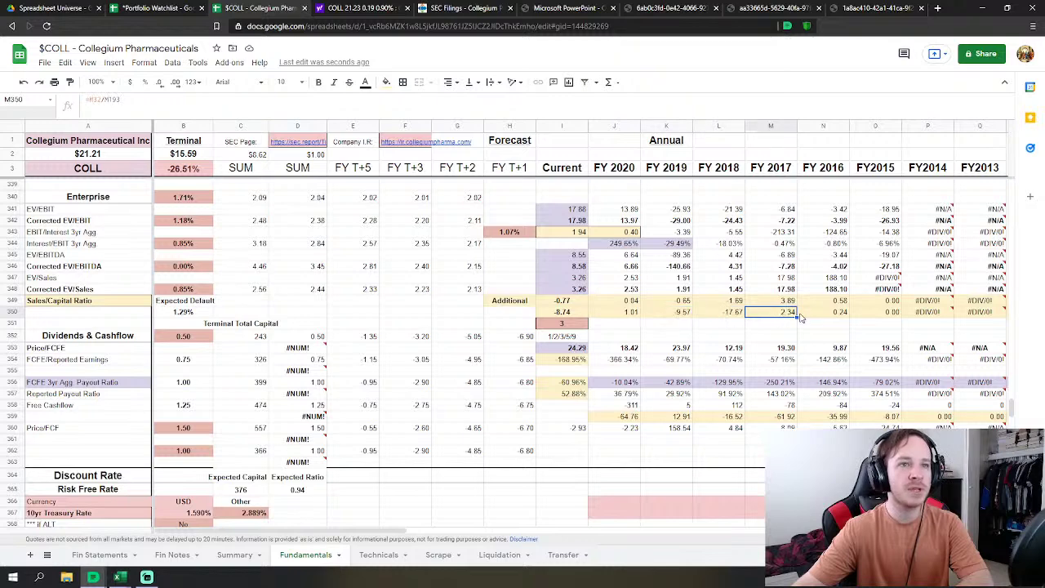
pyautogui.click(561, 314)
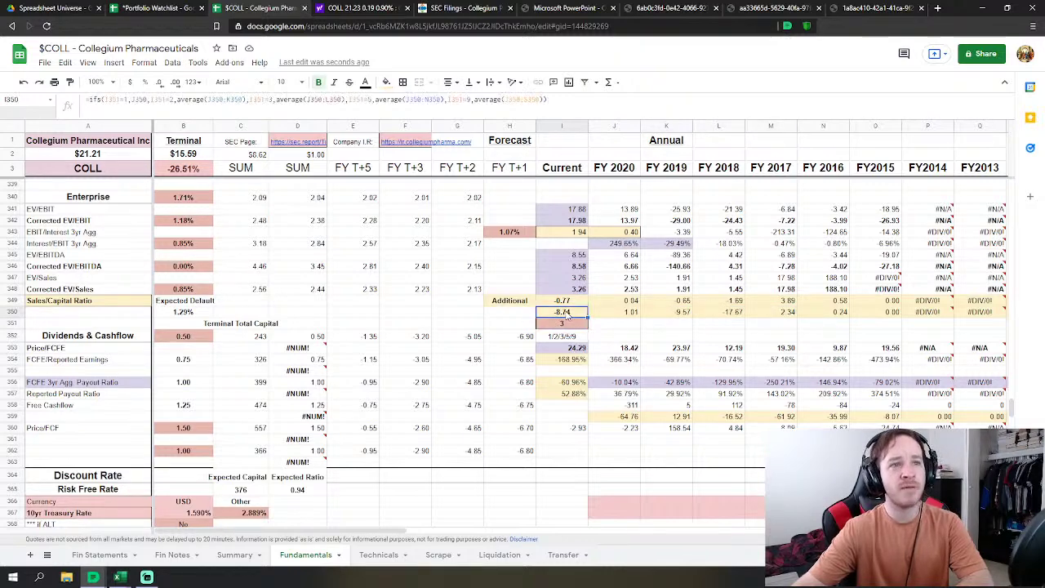
pyautogui.click(562, 324)
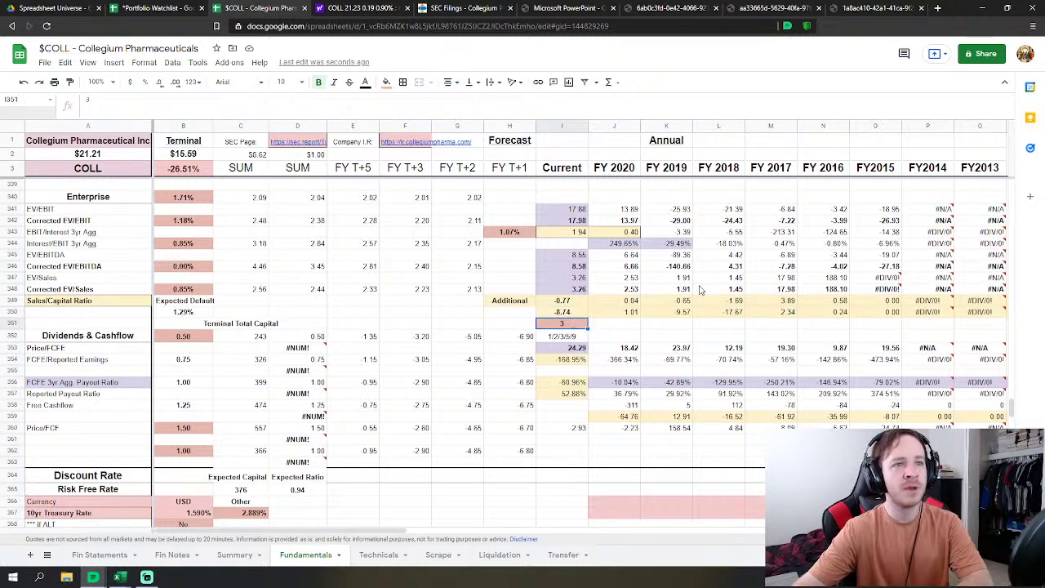
pyautogui.write('1')
pyautogui.press('Return')
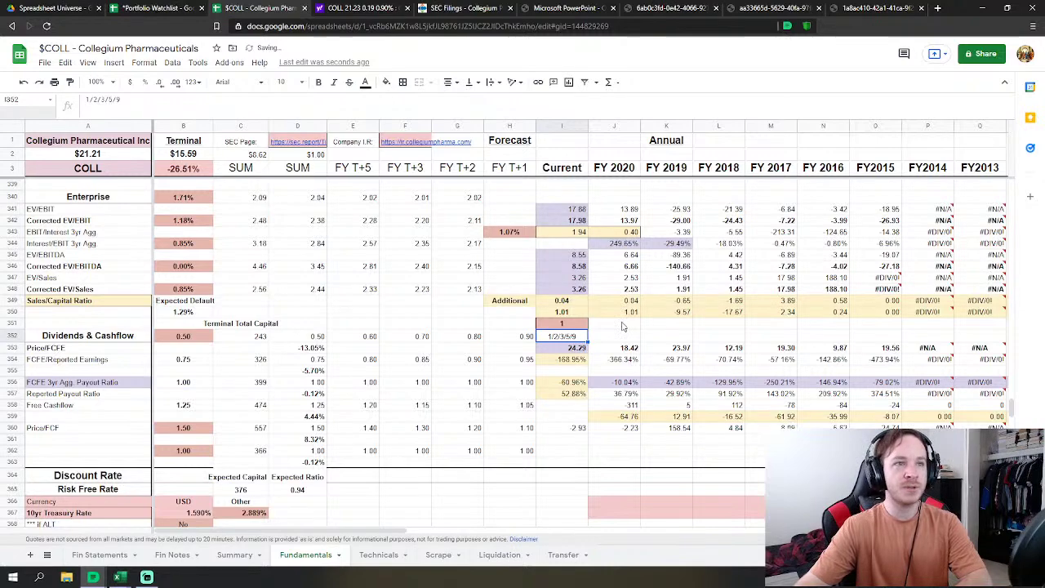
# Step: Examine the models' sales-to-capital forecasts, Terminal Total Capital figures and the Expected Ratio formula in D365
pyautogui.scroll(-5, 457, 351)
pyautogui.scroll(-5, 457, 351)
pyautogui.scroll(10, 568, 365)
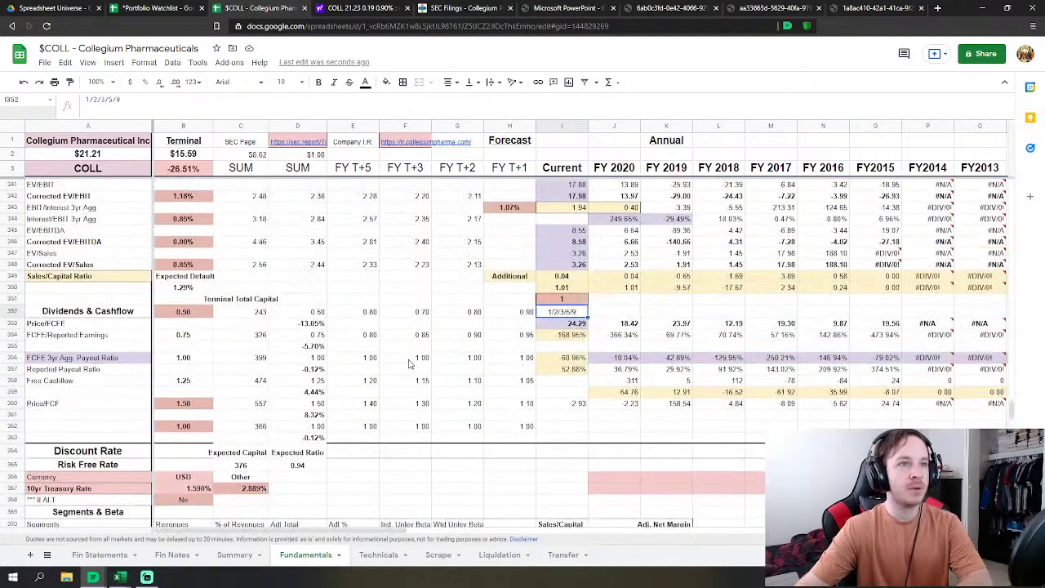
pyautogui.scroll(-2, 223, 411)
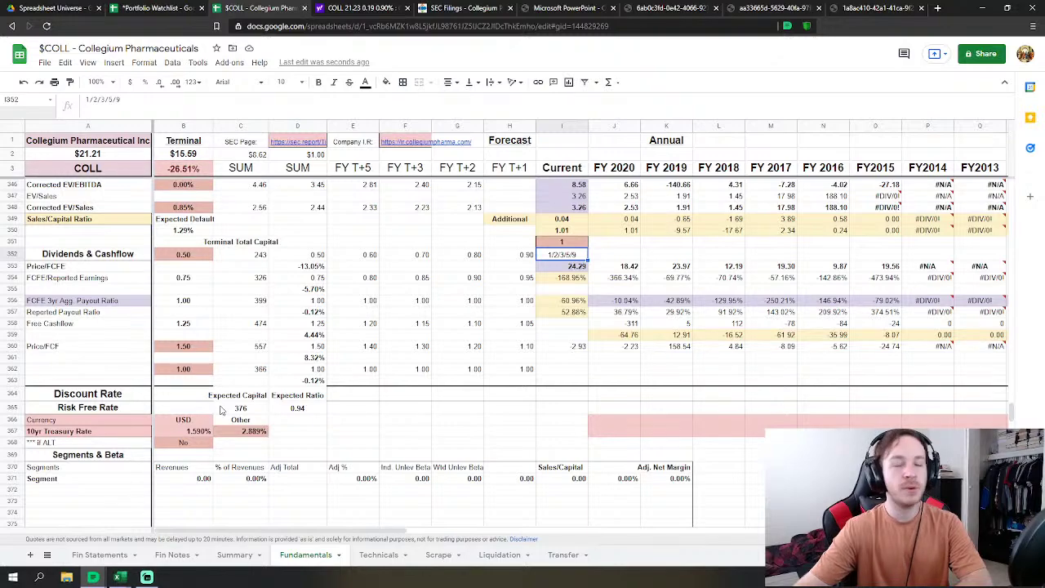
pyautogui.scroll(5, 400, 335)
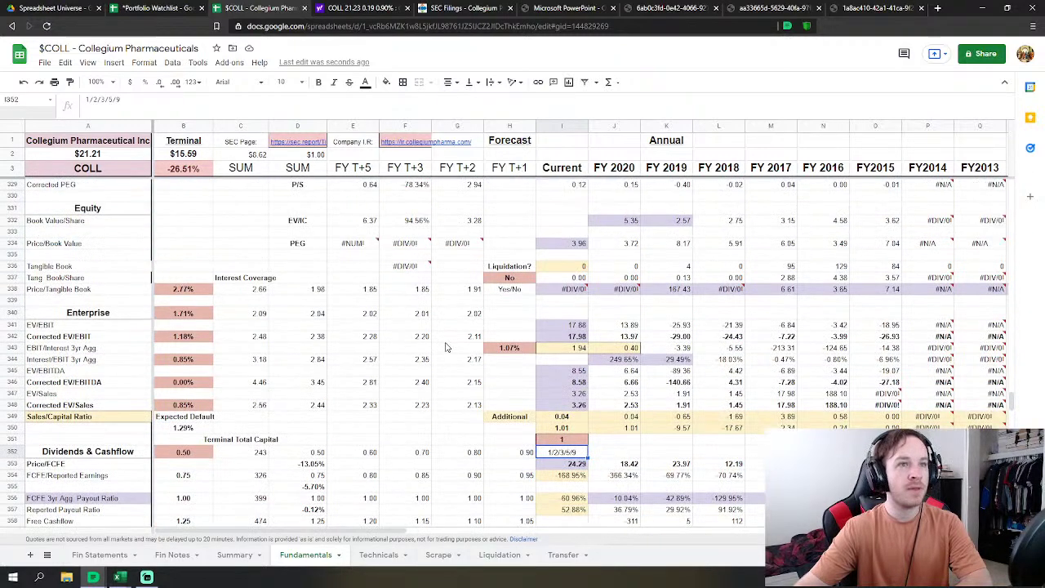
pyautogui.scroll(-3, 446, 347)
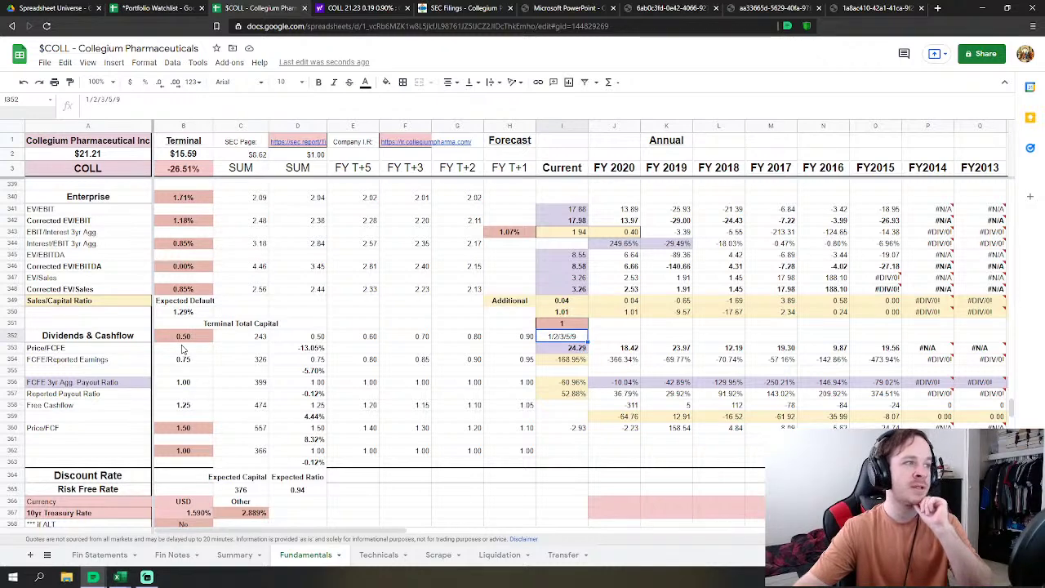
pyautogui.click(188, 453)
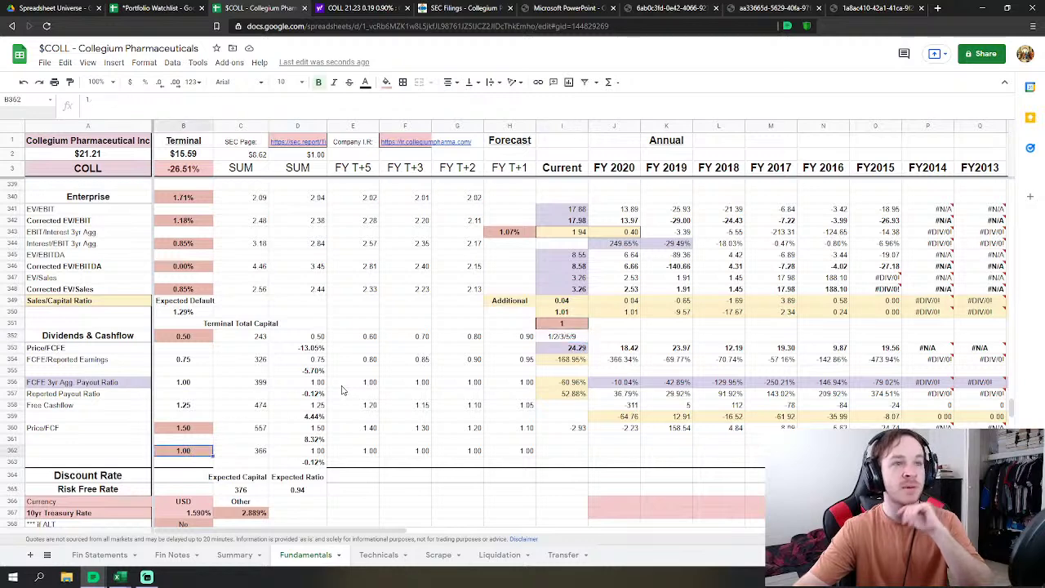
pyautogui.click(303, 492)
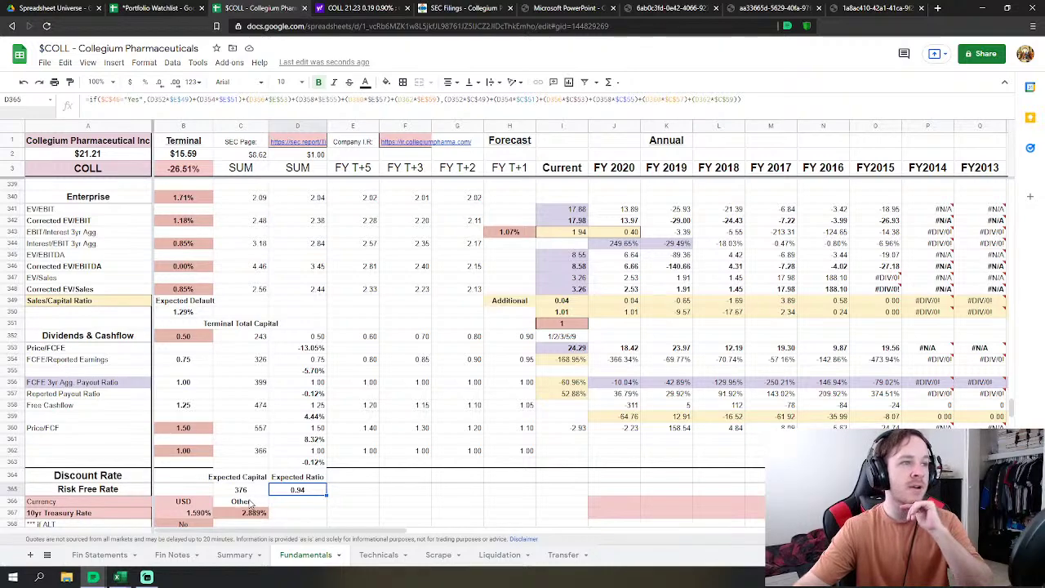
# Step: Set the Non-Cash ROIC averaging period in I200 to 1 year and check the Excess Returns formula
pyautogui.scroll(1, 319, 466)
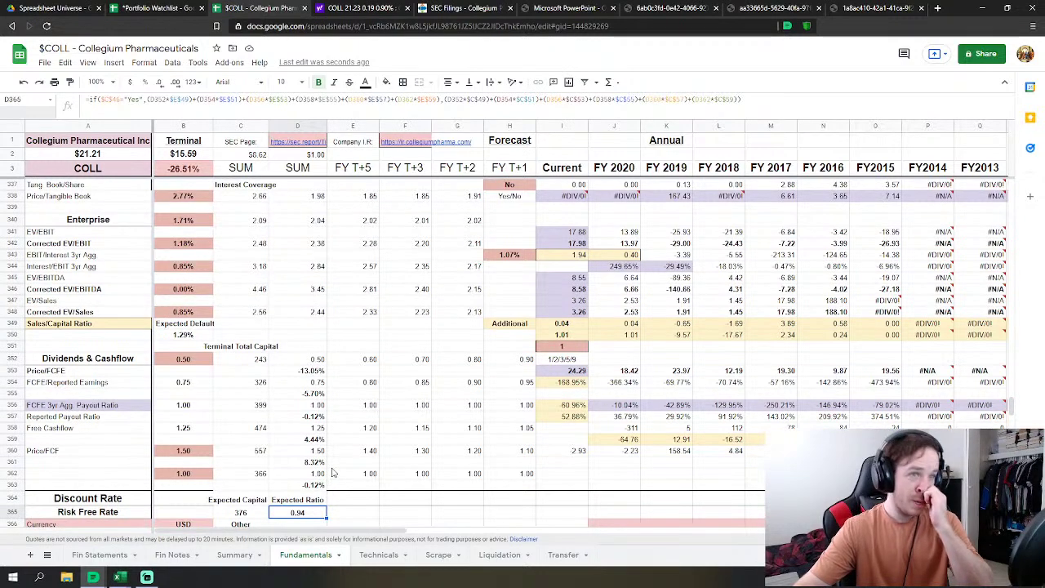
pyautogui.scroll(6, 367, 448)
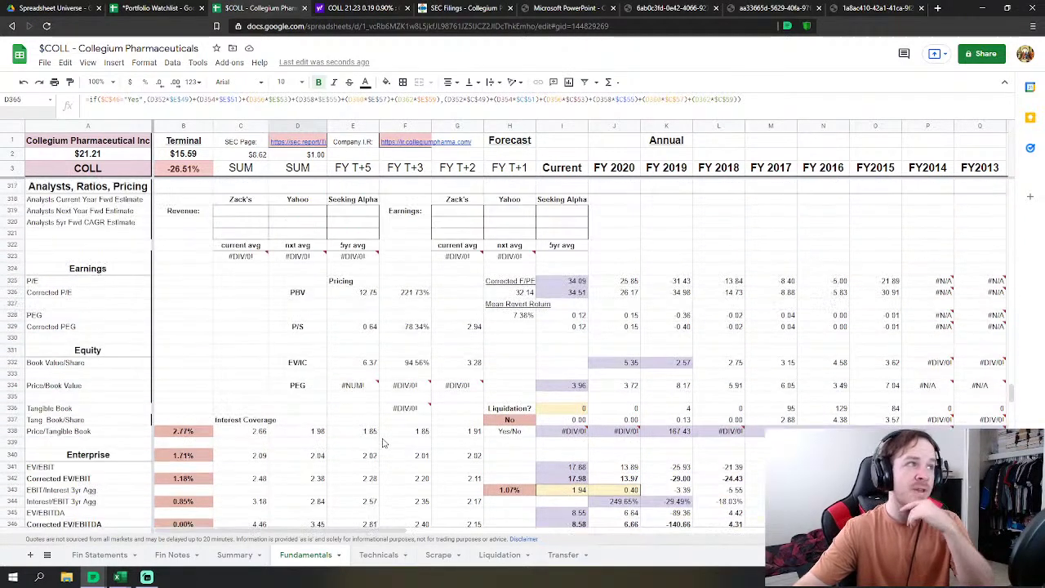
pyautogui.scroll(8, 398, 438)
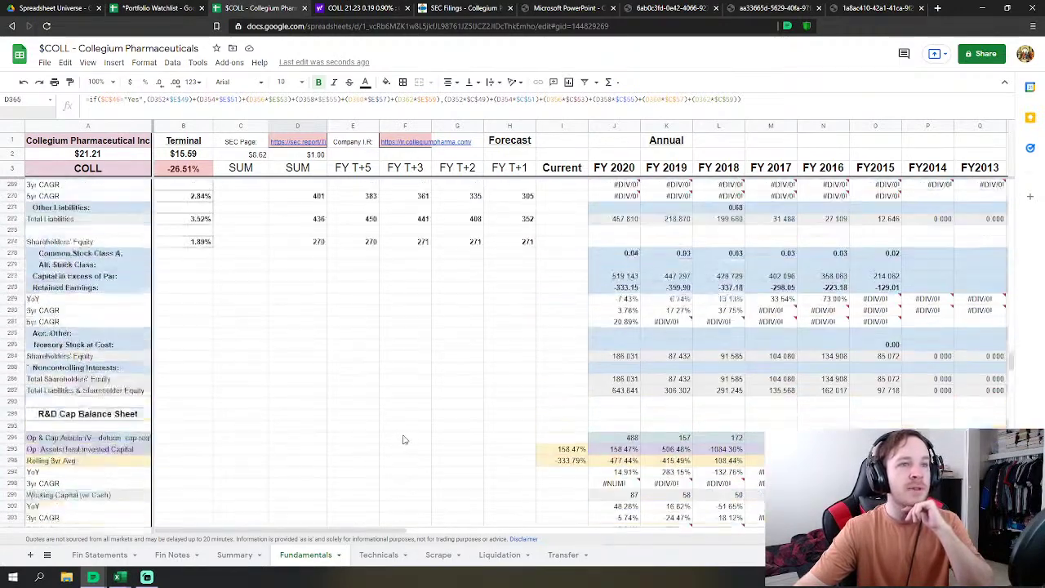
pyautogui.scroll(8, 400, 439)
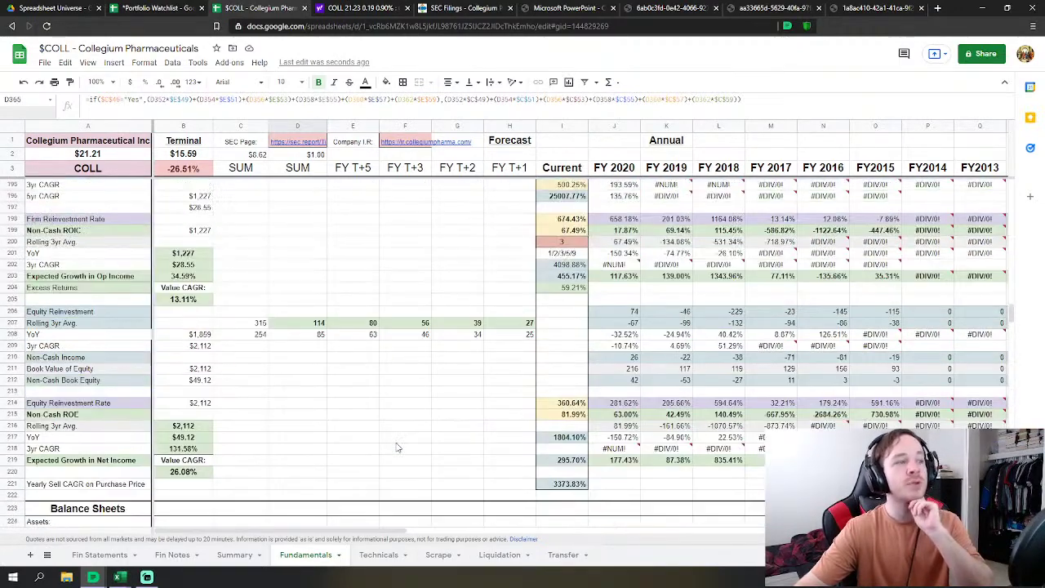
pyautogui.scroll(2, 397, 448)
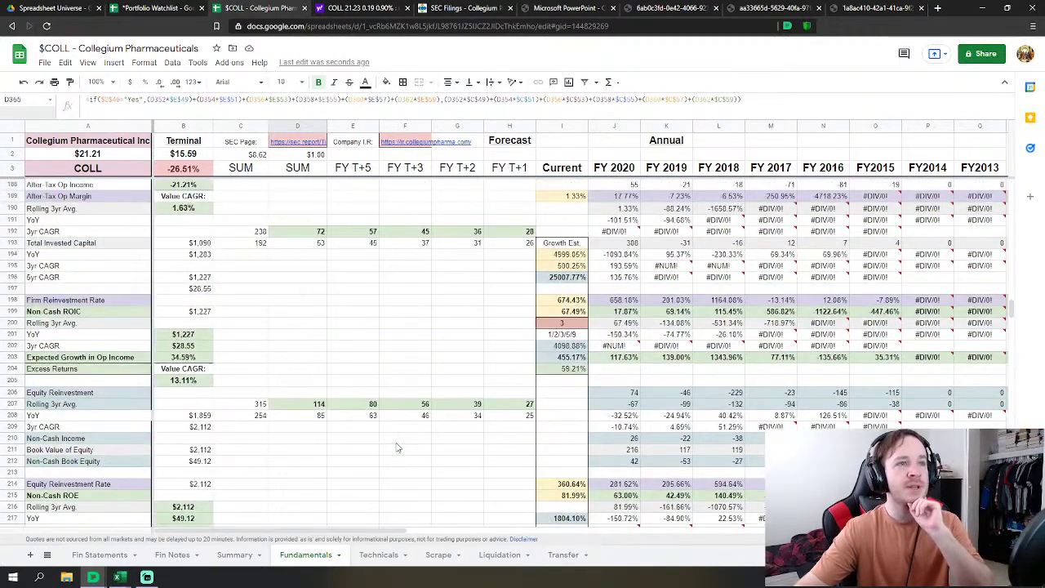
pyautogui.click(488, 350)
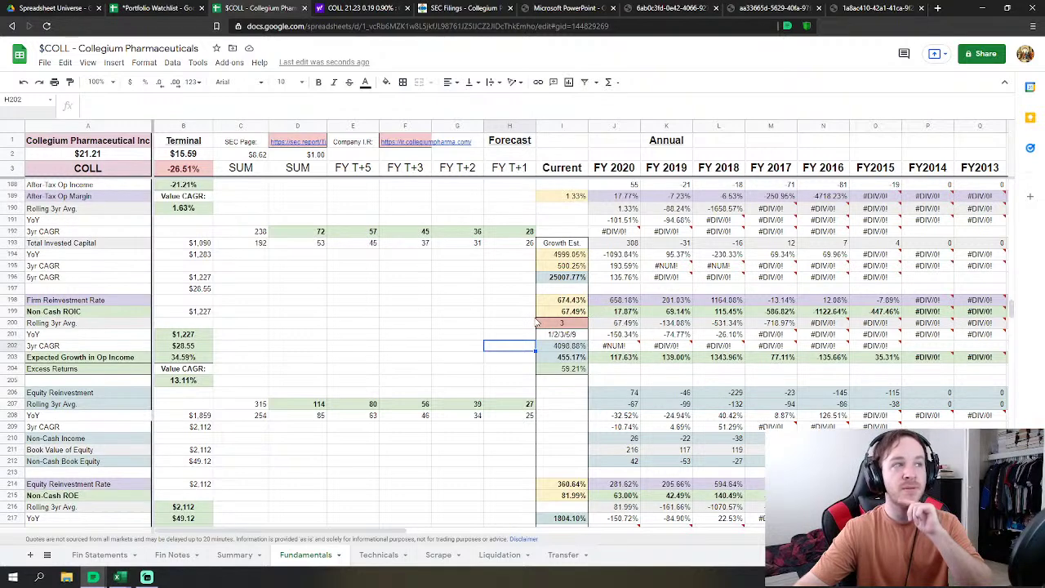
pyautogui.click(622, 314)
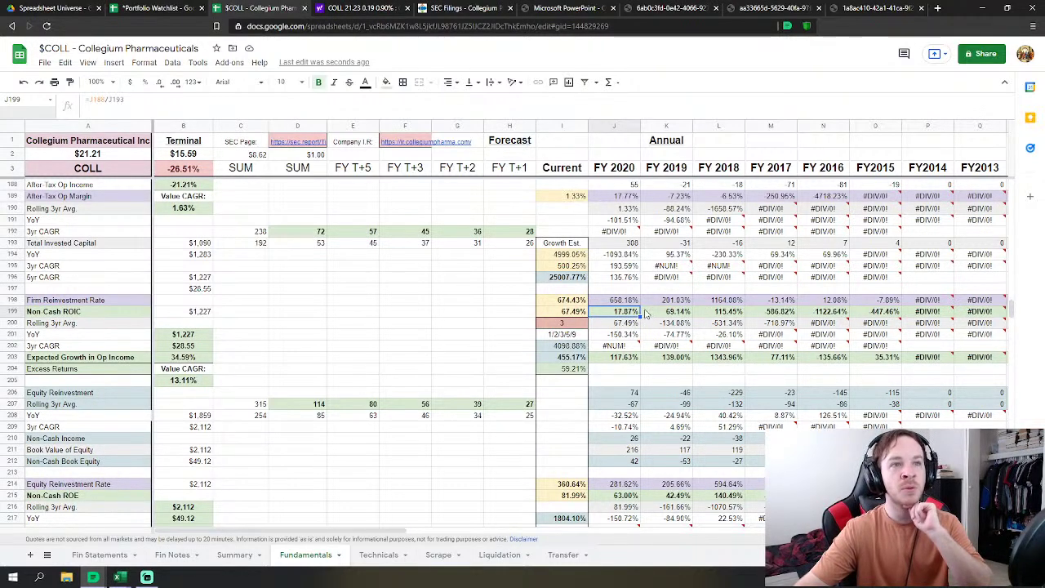
pyautogui.click(561, 327)
pyautogui.write('1')
pyautogui.press('Return')
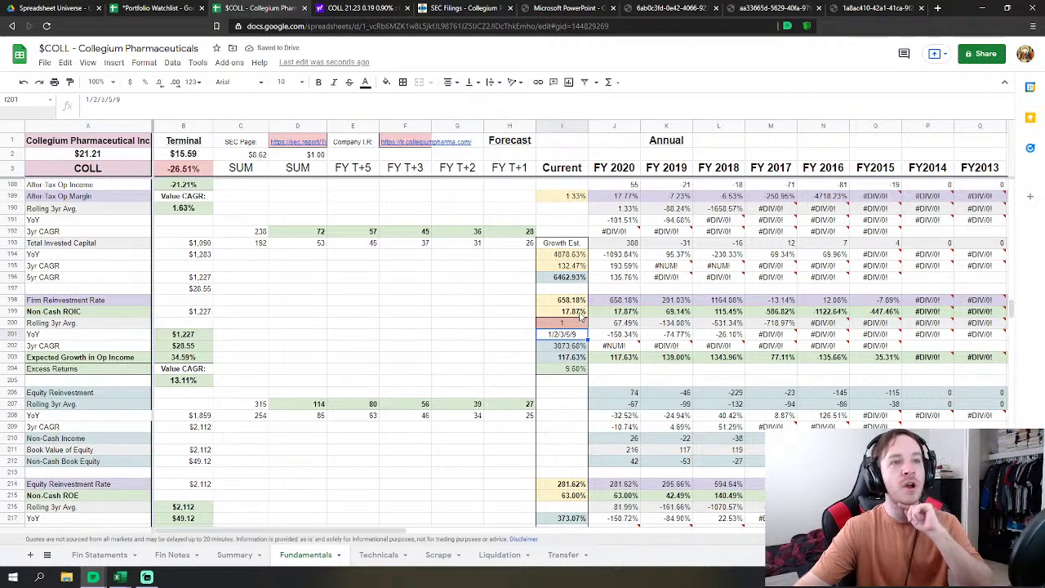
pyautogui.click(557, 370)
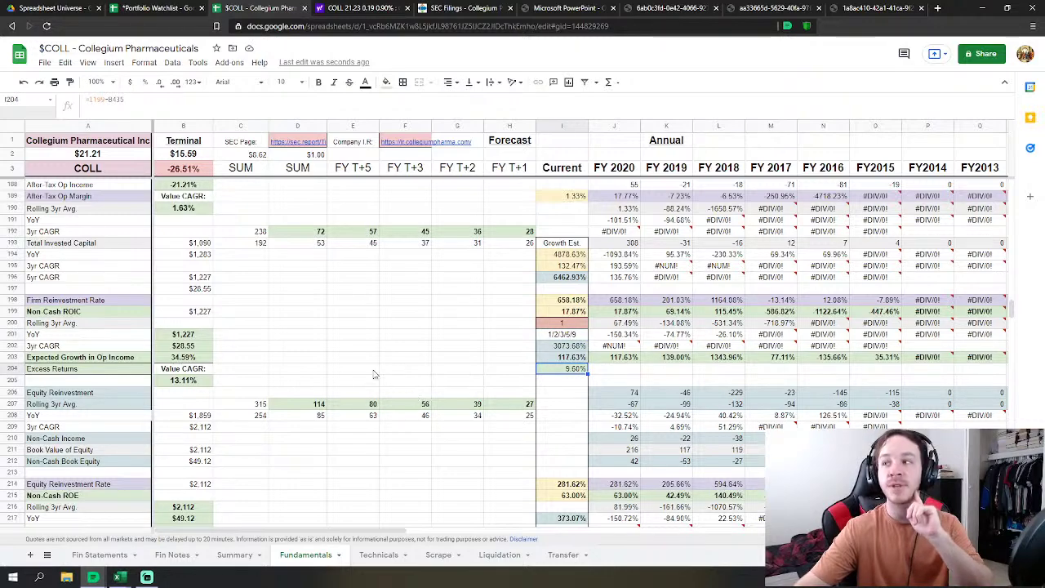
# Step: Review the Imputed ROIC, Required Reinvestment, Expected Net Margin and net income forecasts of the models
pyautogui.click(346, 321)
pyautogui.scroll(5, 357, 333)
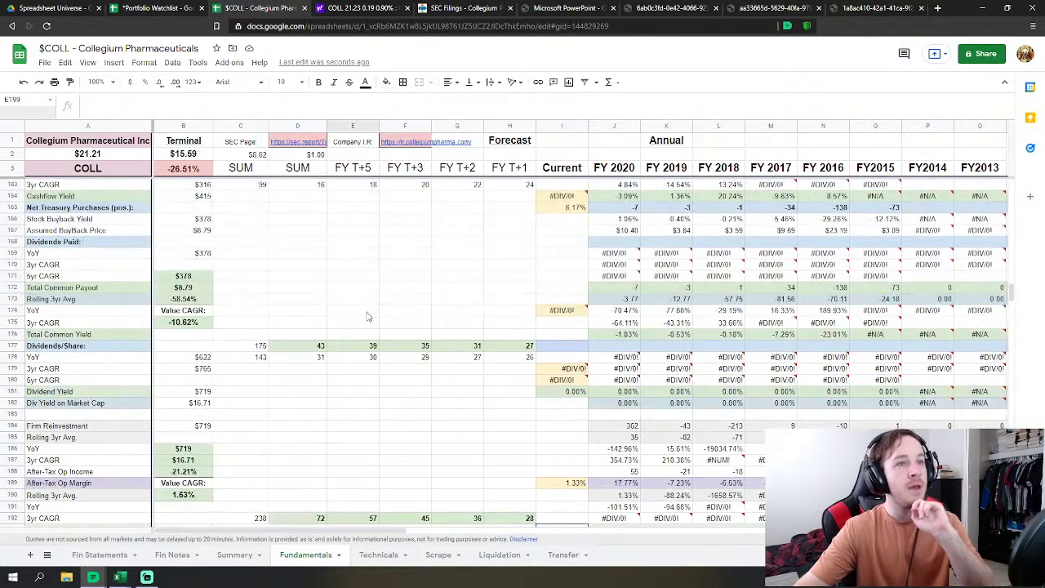
pyautogui.scroll(5, 357, 333)
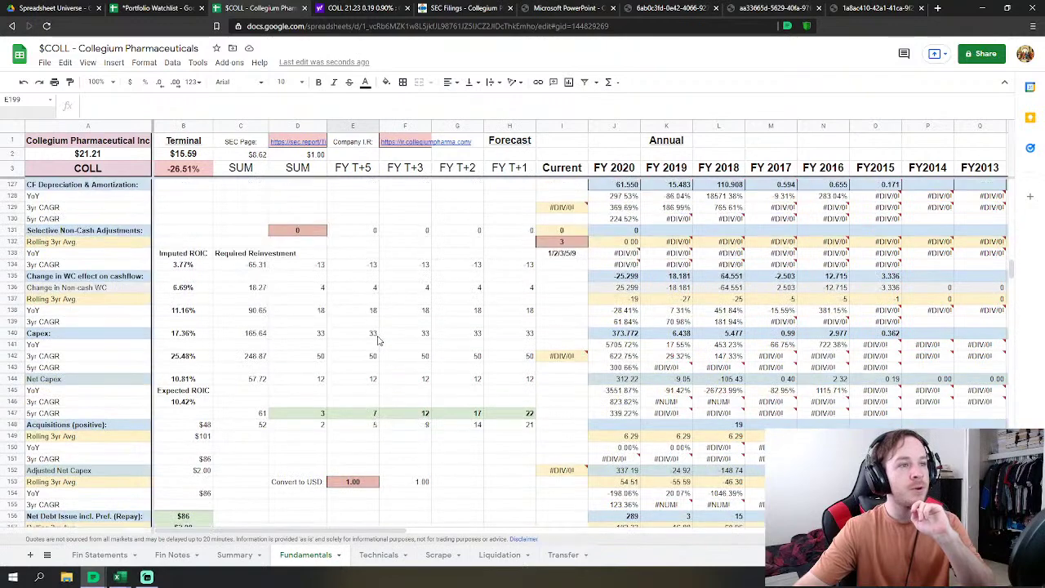
pyautogui.scroll(3, 378, 340)
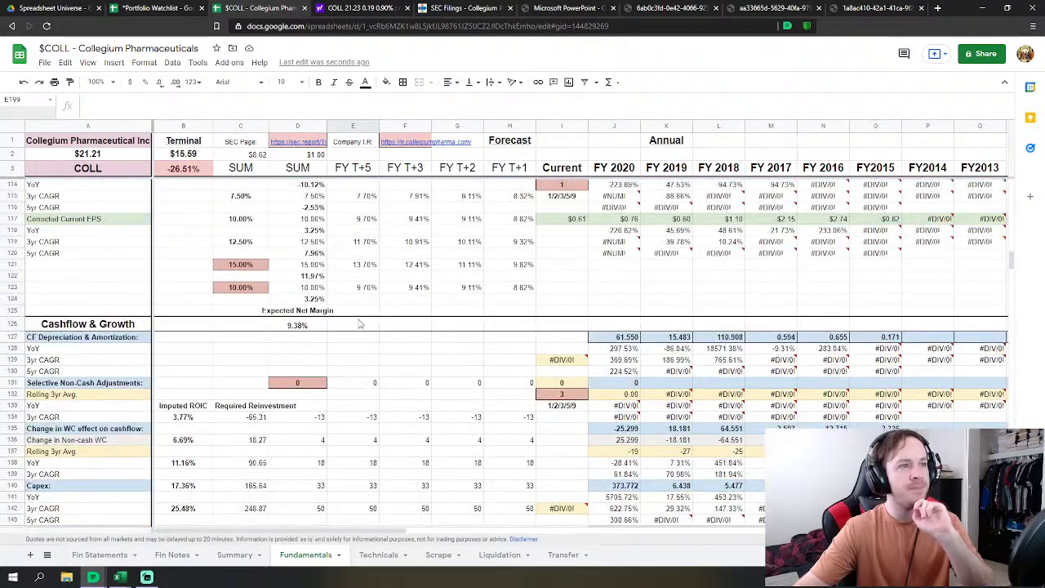
pyautogui.scroll(-3, 292, 329)
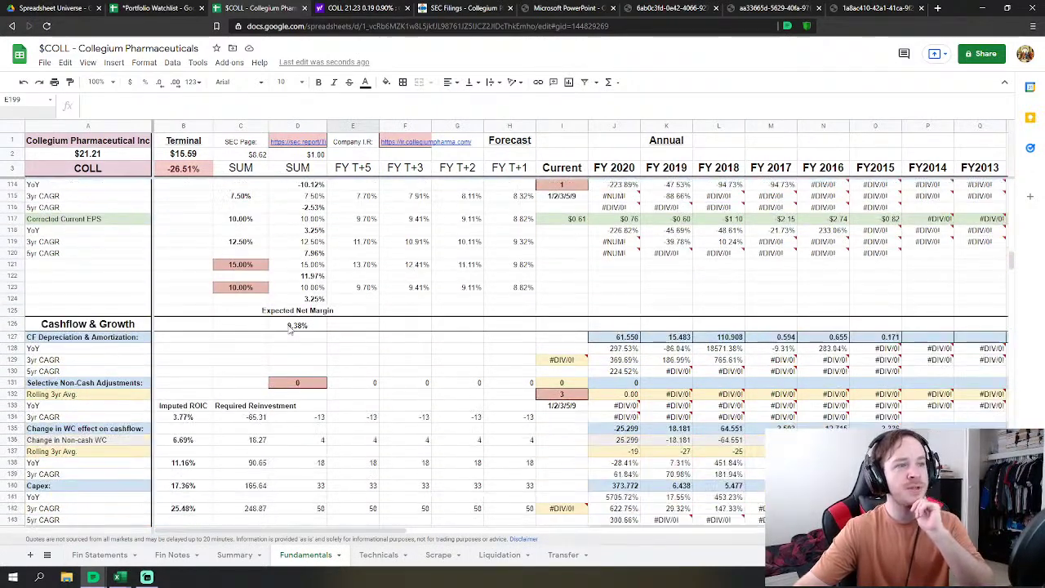
pyautogui.scroll(5, 290, 329)
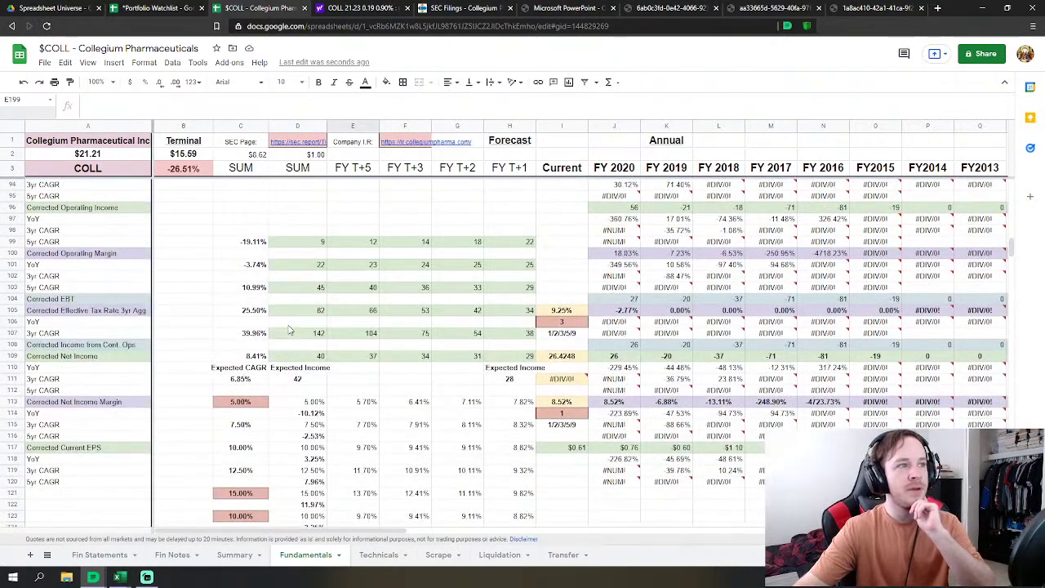
pyautogui.scroll(-2, 290, 329)
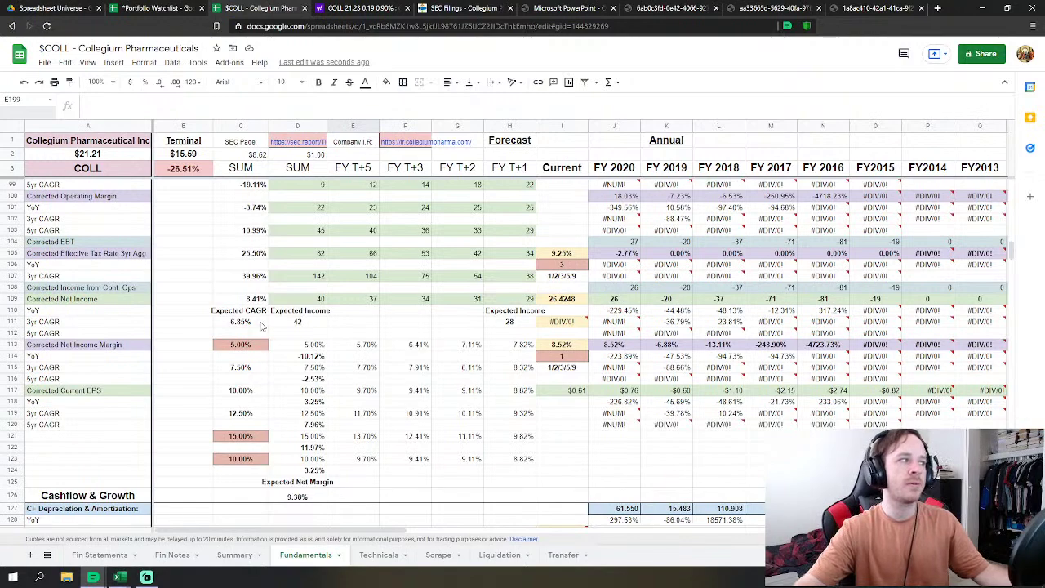
pyautogui.scroll(-6, 253, 313)
pyautogui.scroll(-2, 253, 314)
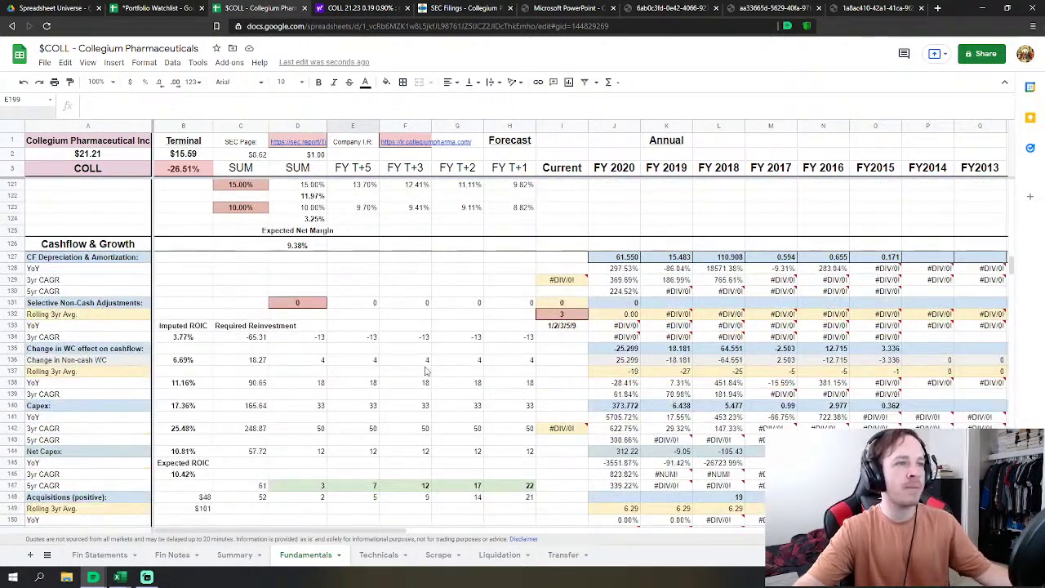
pyautogui.scroll(-1, 446, 392)
# Step: Check the revenue projections, Model Distribution weights and interest expense forecasts in the Income Statements section
pyautogui.scroll(12, 748, 259)
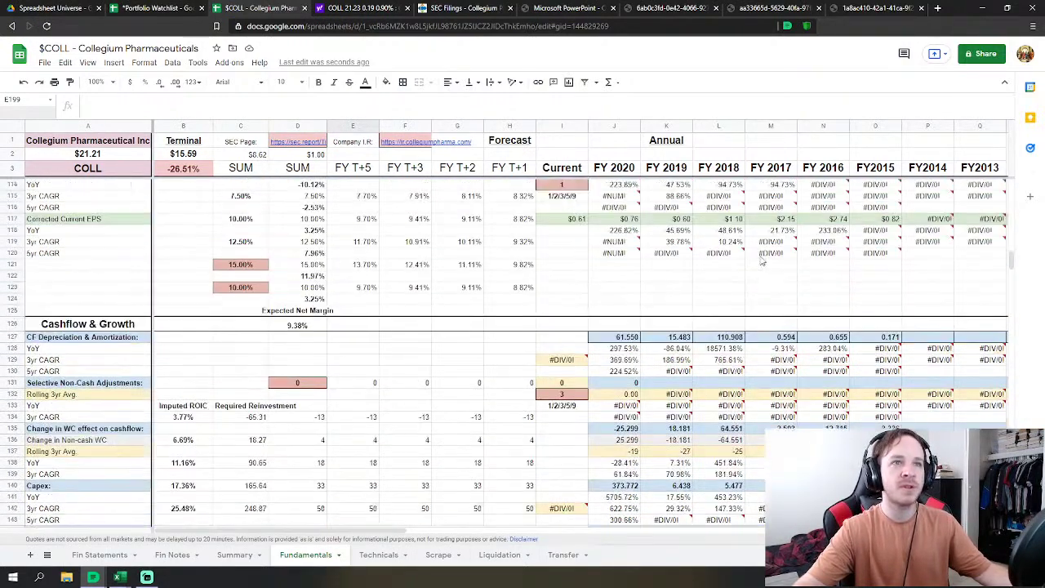
pyautogui.scroll(18, 346, 379)
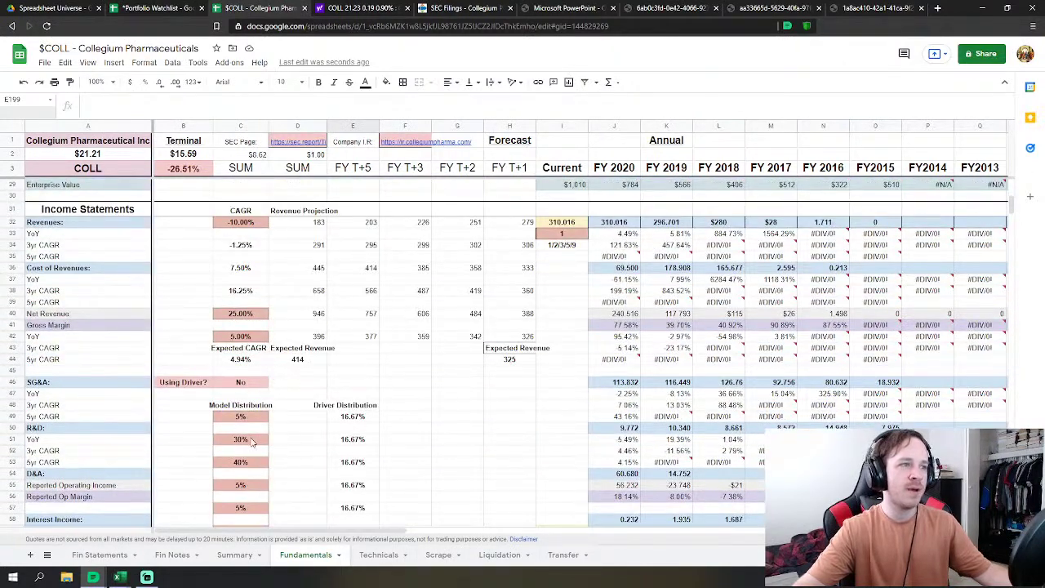
pyautogui.scroll(-3, 238, 457)
pyautogui.scroll(-2, 244, 437)
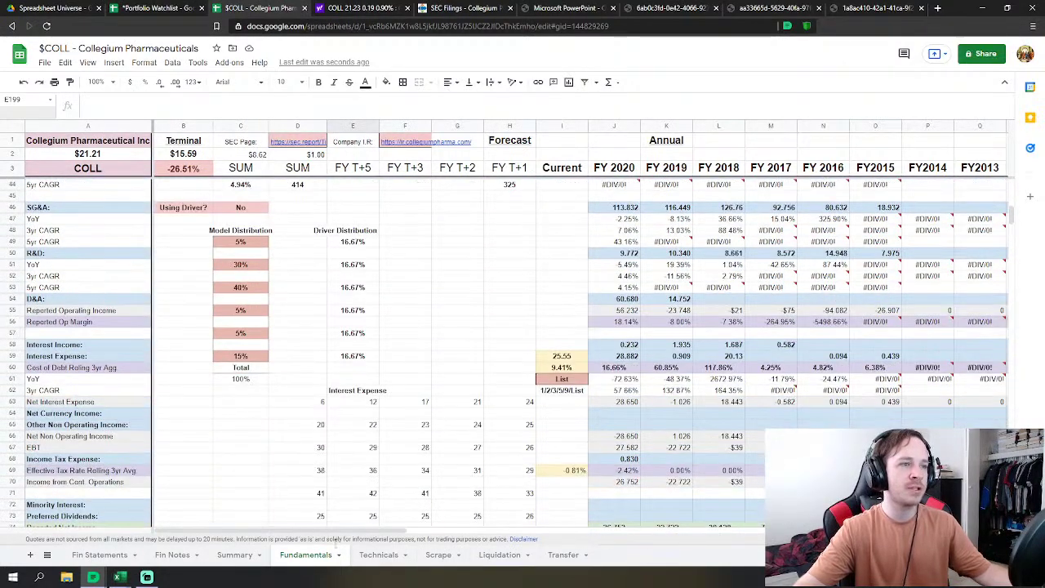
# Step: Review the corrected income, cash flow, ROIC and pricing multiple sections, including the Corrected PEG formula and the net income margin period in I114
pyautogui.scroll(-13, 343, 431)
pyautogui.scroll(-4, 337, 426)
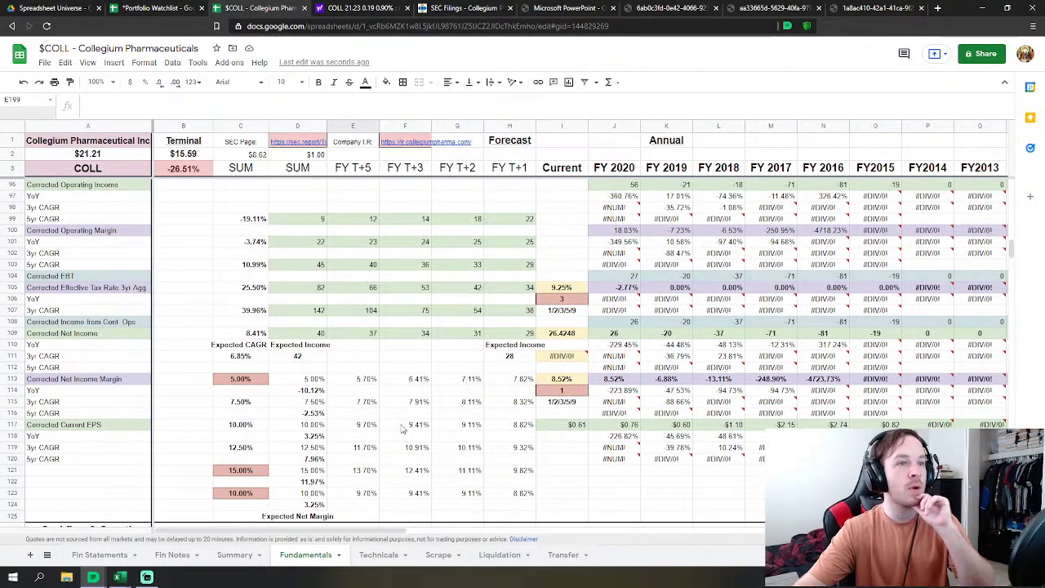
pyautogui.scroll(-11, 392, 419)
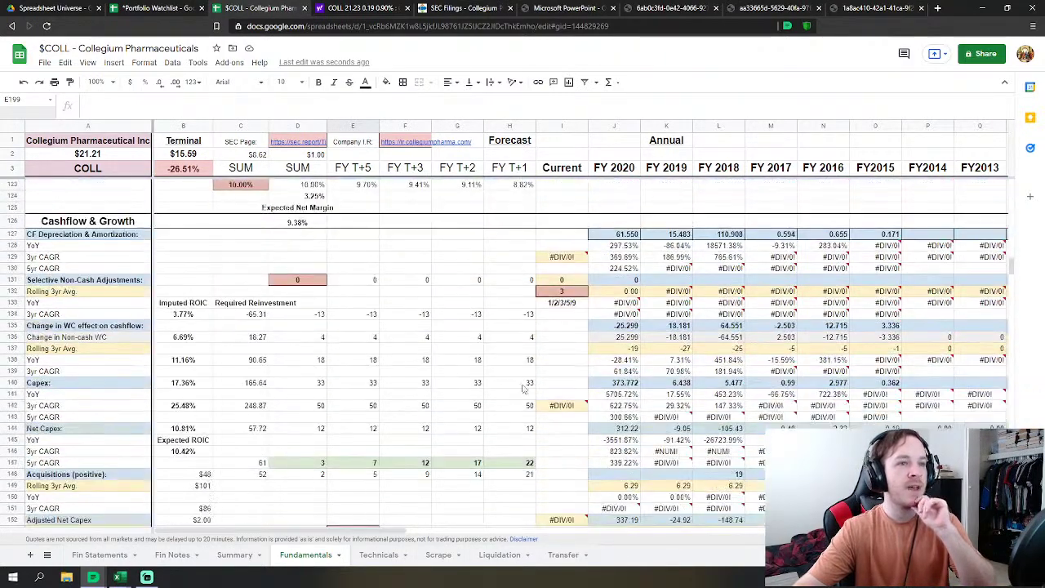
pyautogui.scroll(-20, 582, 399)
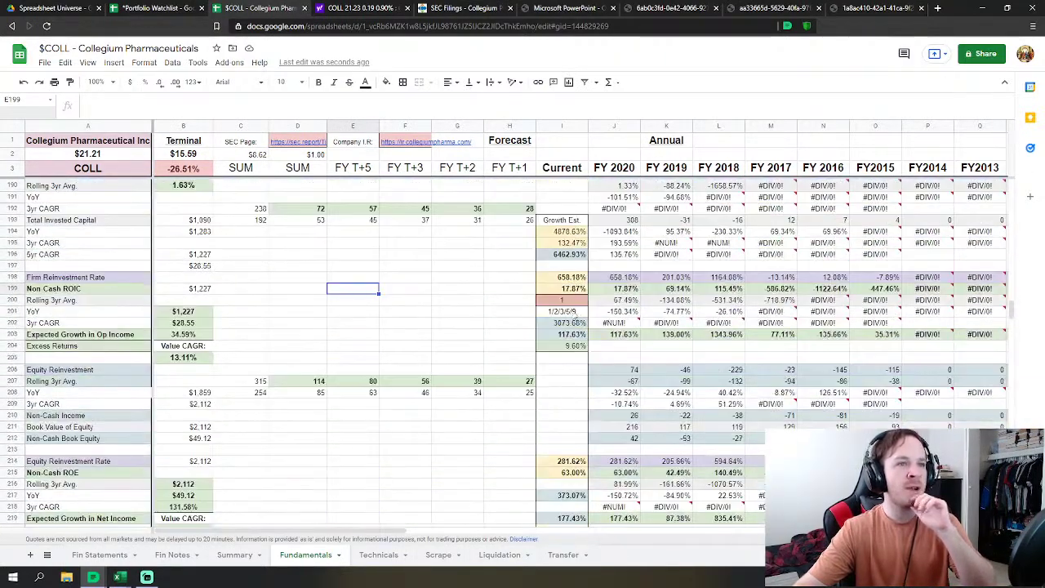
pyautogui.scroll(-20, 574, 305)
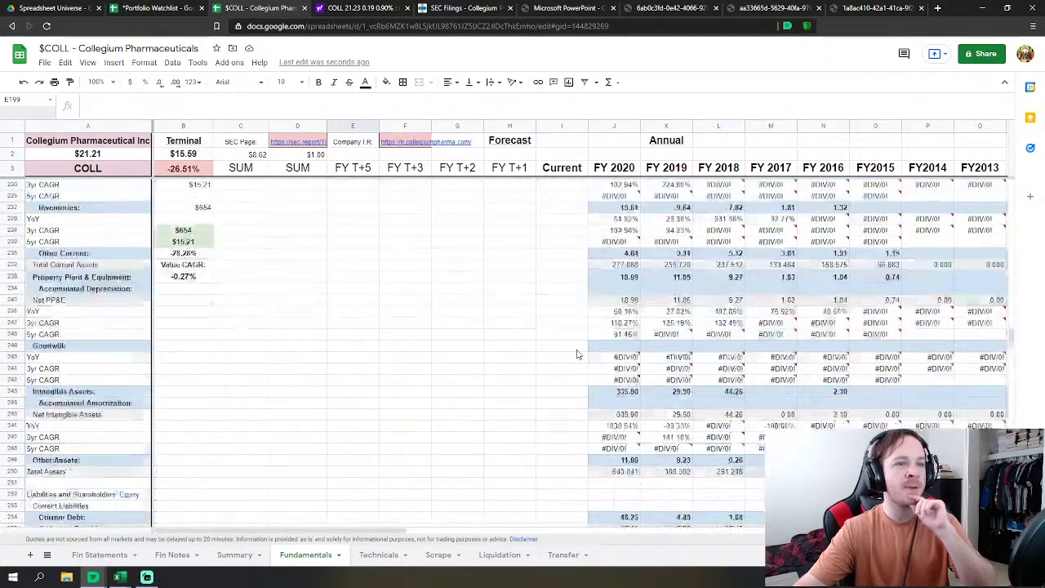
pyautogui.scroll(-18, 595, 426)
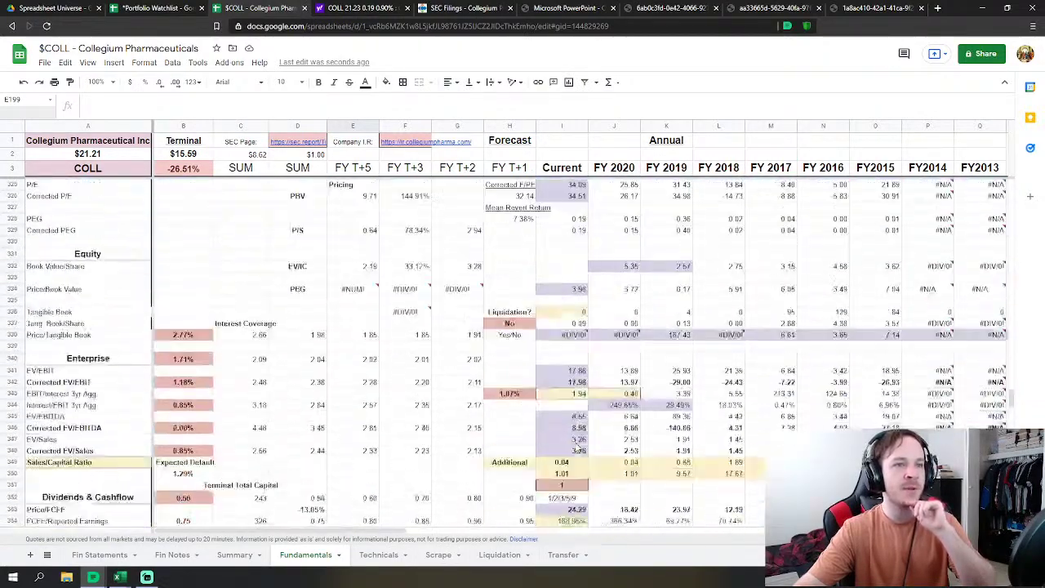
pyautogui.scroll(6, 563, 354)
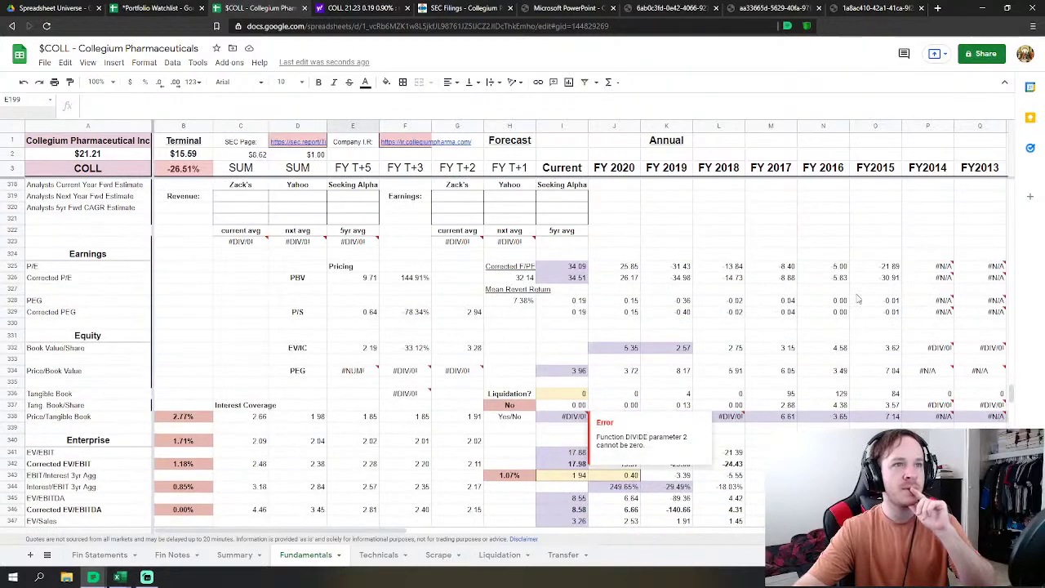
pyautogui.click(992, 316)
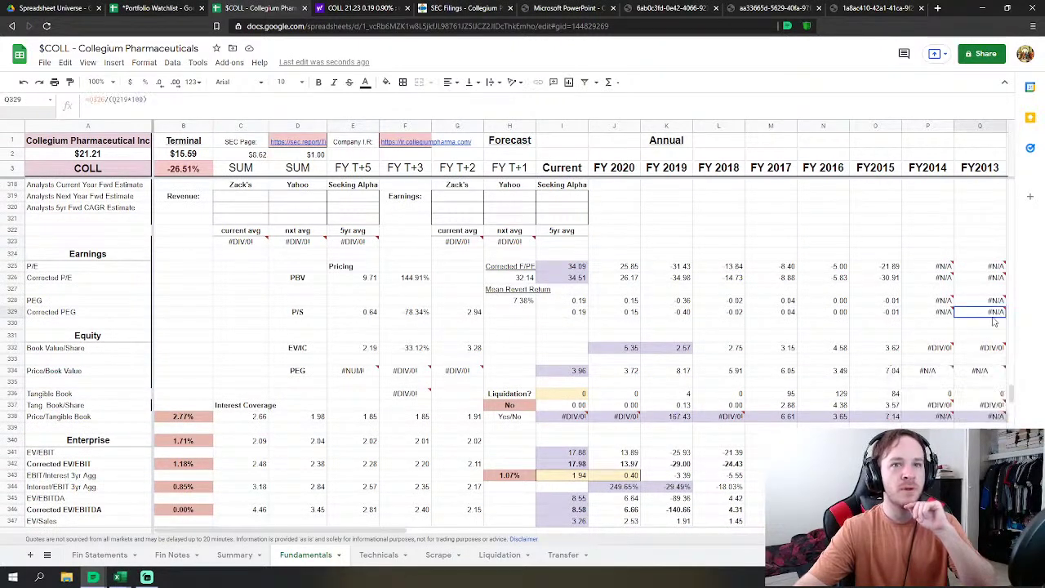
pyautogui.moveTo(1011, 397); pyautogui.dragTo(1011, 254)
pyautogui.click(562, 333)
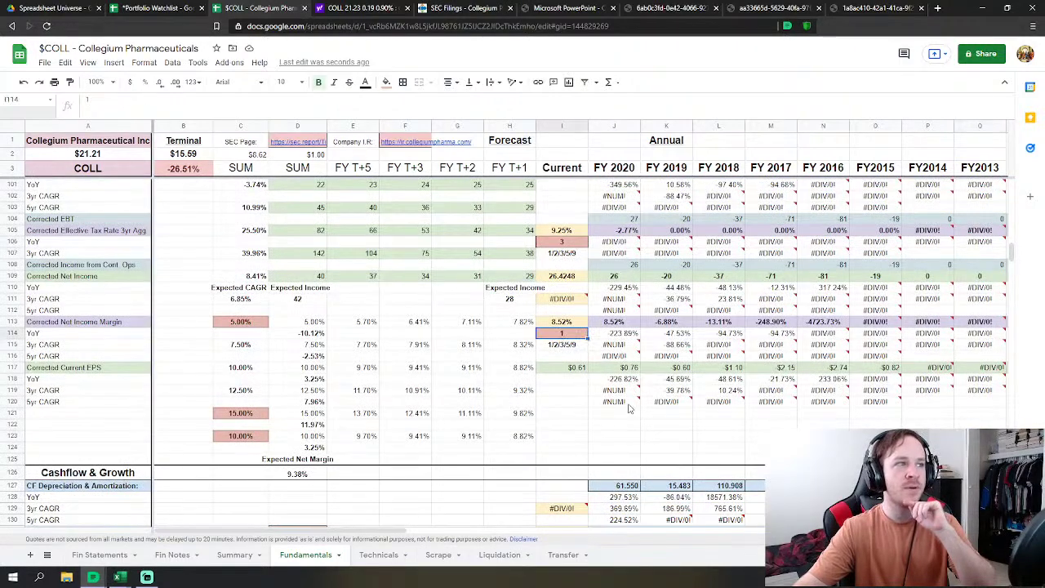
# Step: Set the Cost of Debt averaging period in I61 to 1 year and check the Cost of Debt formula in I60
pyautogui.scroll(5, 630, 409)
pyautogui.scroll(10, 535, 388)
pyautogui.scroll(1, 532, 384)
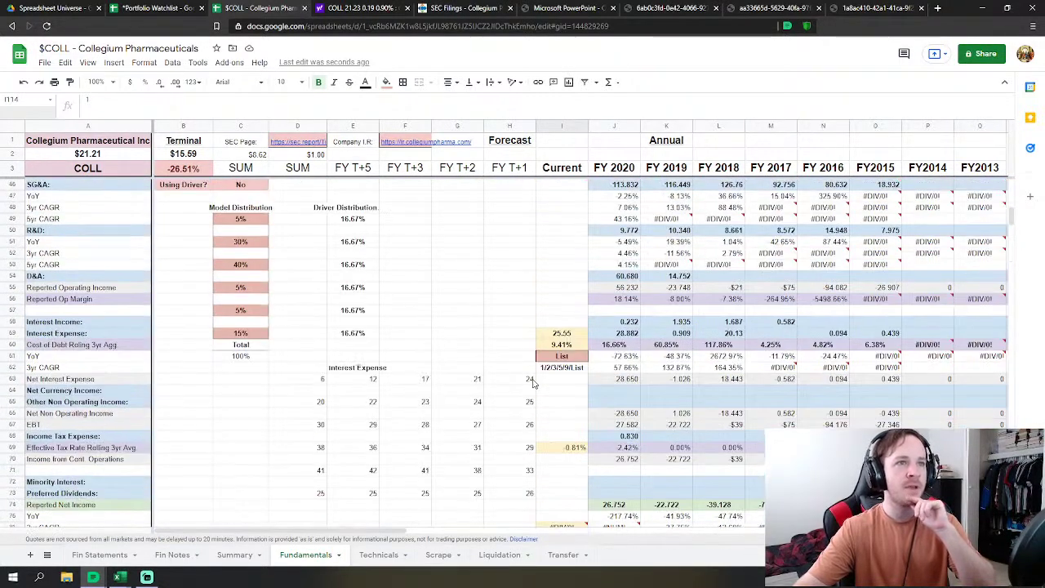
pyautogui.click(459, 299)
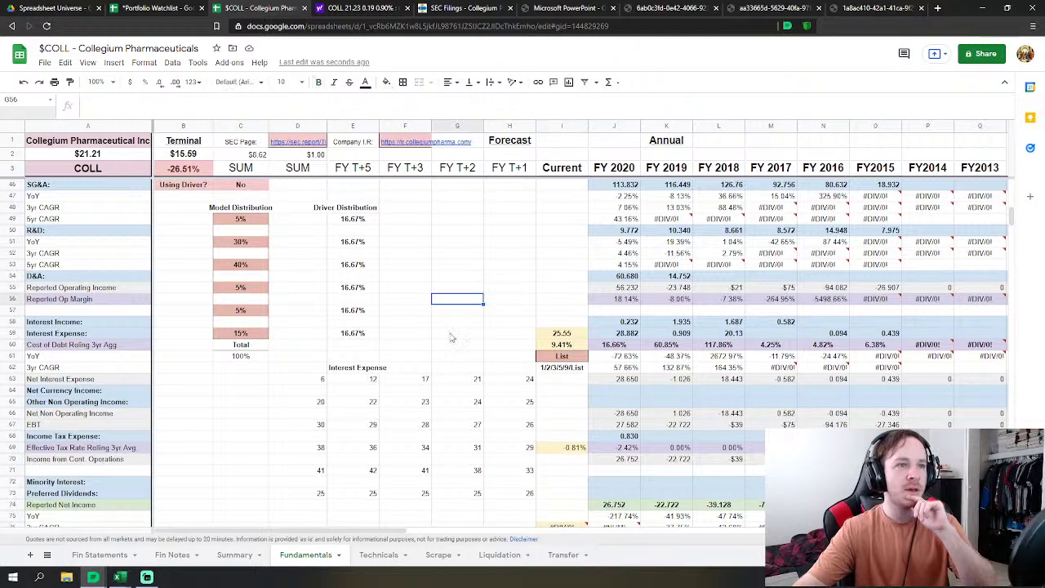
pyautogui.scroll(-2, 462, 325)
pyautogui.click(562, 276)
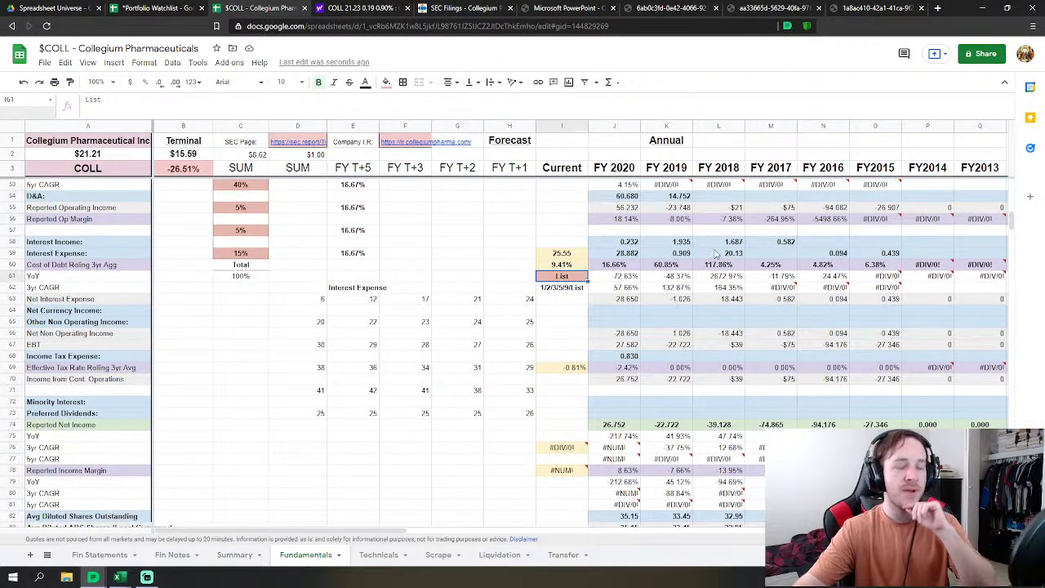
pyautogui.write('1')
pyautogui.press('Return')
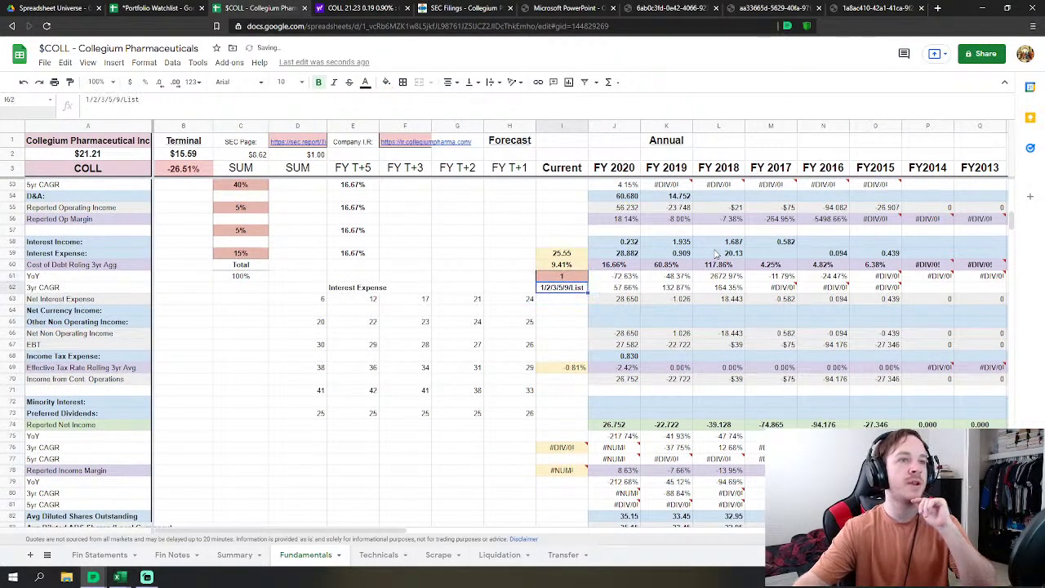
pyautogui.click(567, 267)
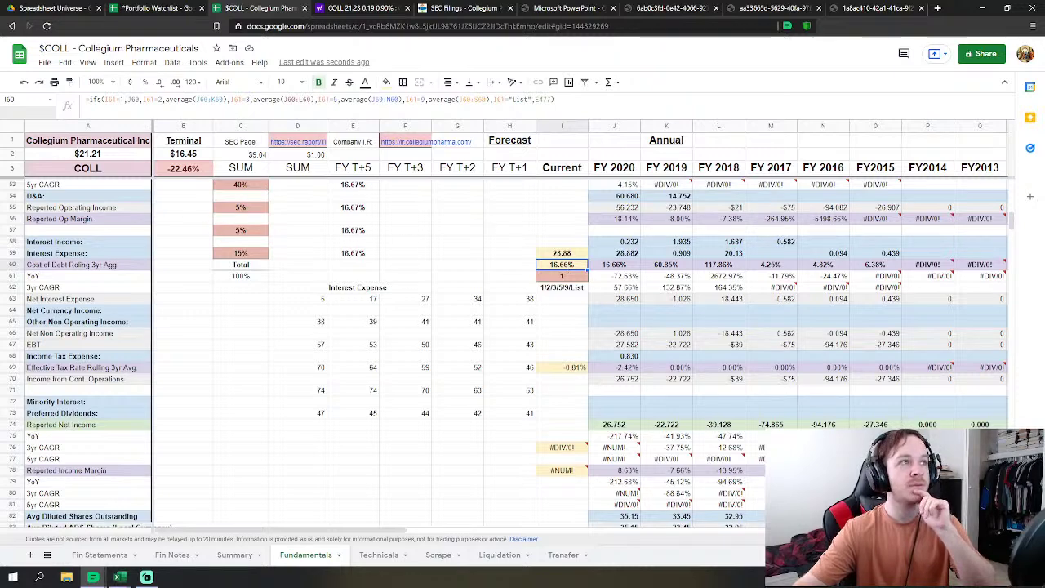
# Step: Undo and redo the 1-year Cost of Debt period to compare its effect on the terminal value
pyautogui.click(24, 84)
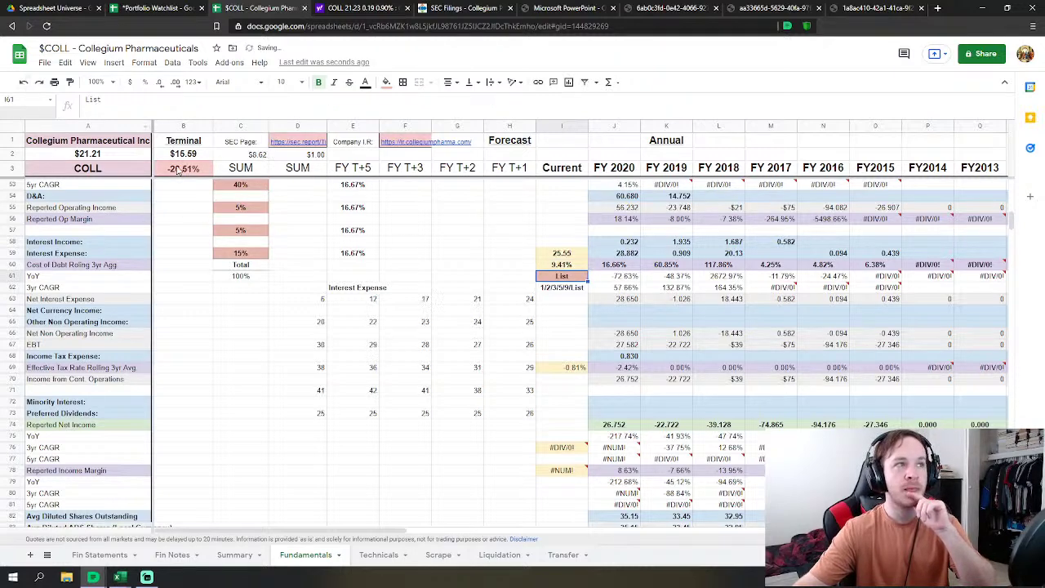
pyautogui.click(37, 85)
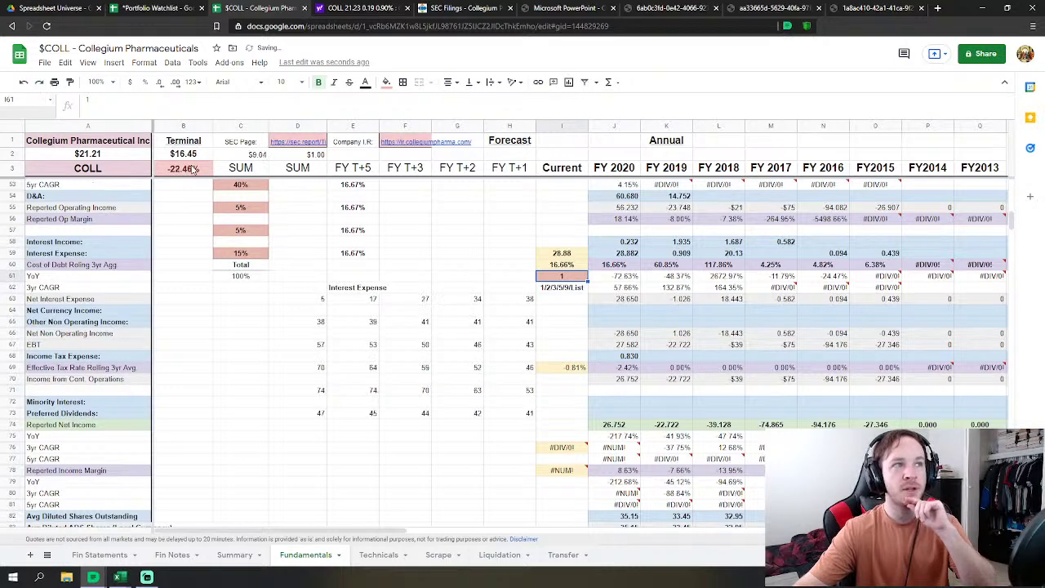
pyautogui.click(37, 85)
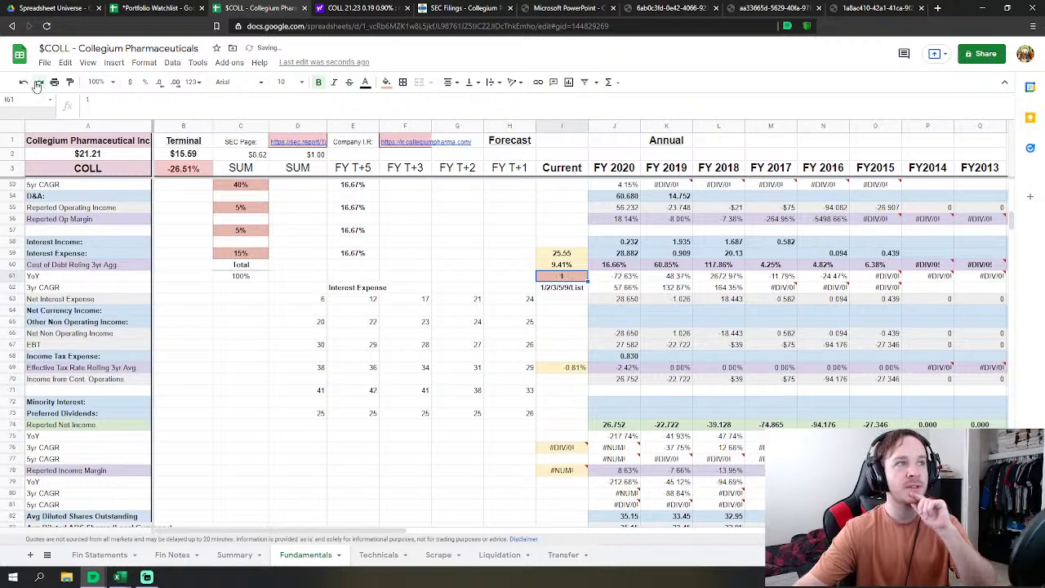
# Step: Restore the averaging setting below the current cost of debt to 1
pyautogui.hotkey('ctrl', 'z')
pyautogui.click(406, 263)
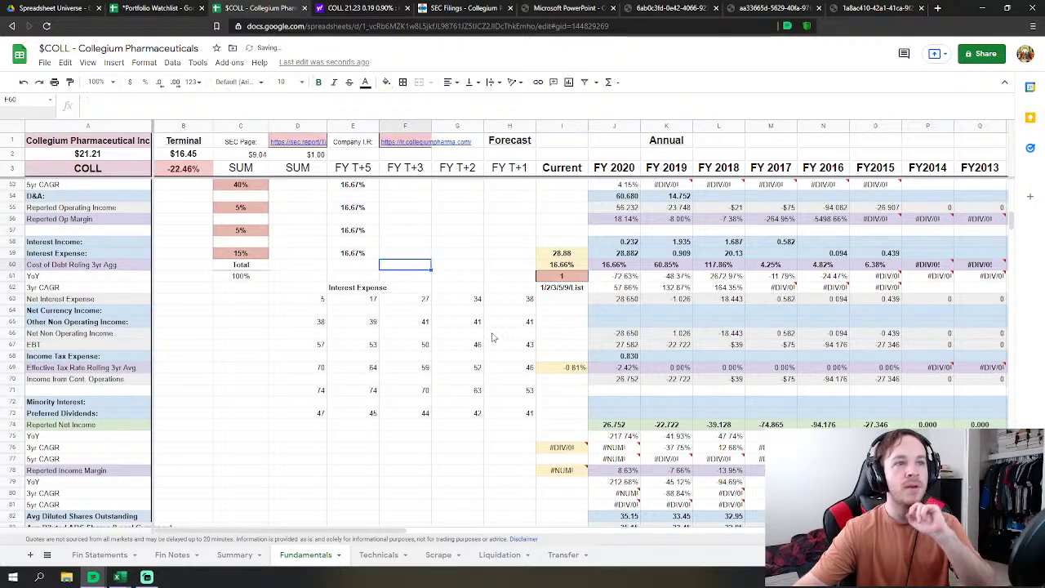
# Step: Review the corrected net margin, EPS and cash flow sections of the Fundamentals sheet, including the capex and reinvestment figures
pyautogui.scroll(-10, 485, 330)
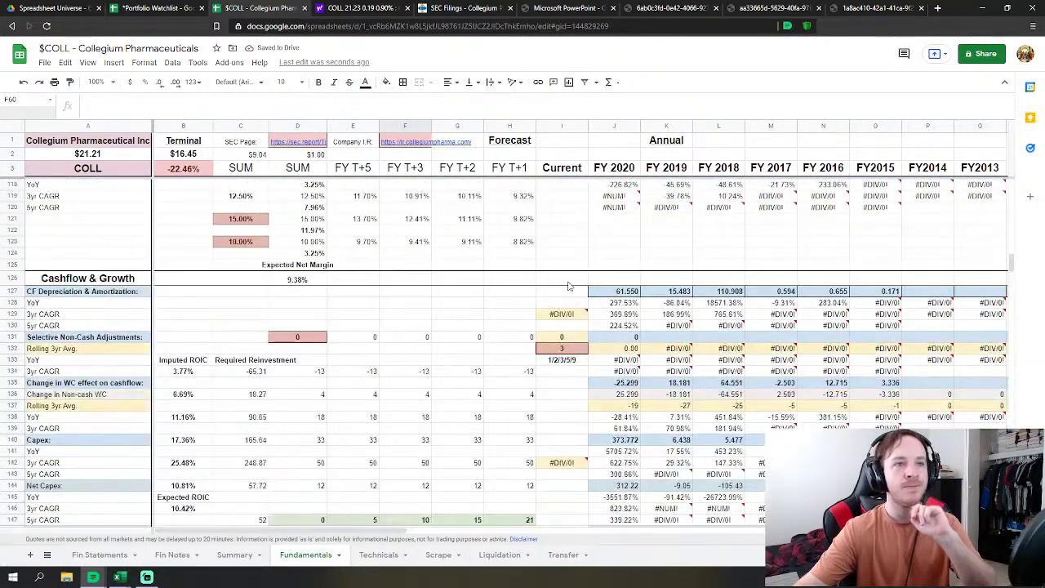
pyautogui.click(682, 253)
pyautogui.scroll(2, 757, 255)
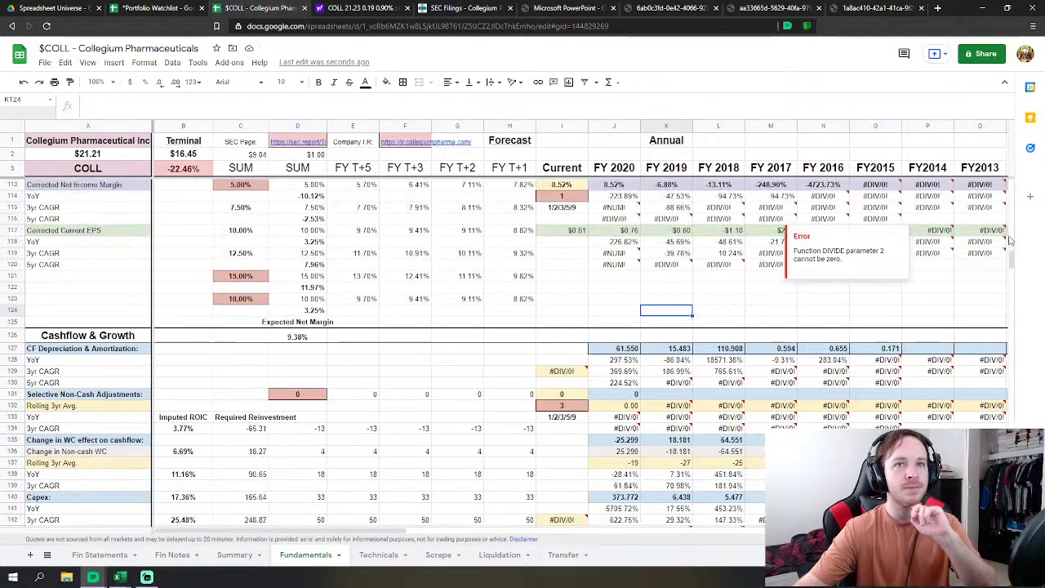
pyautogui.click(719, 242)
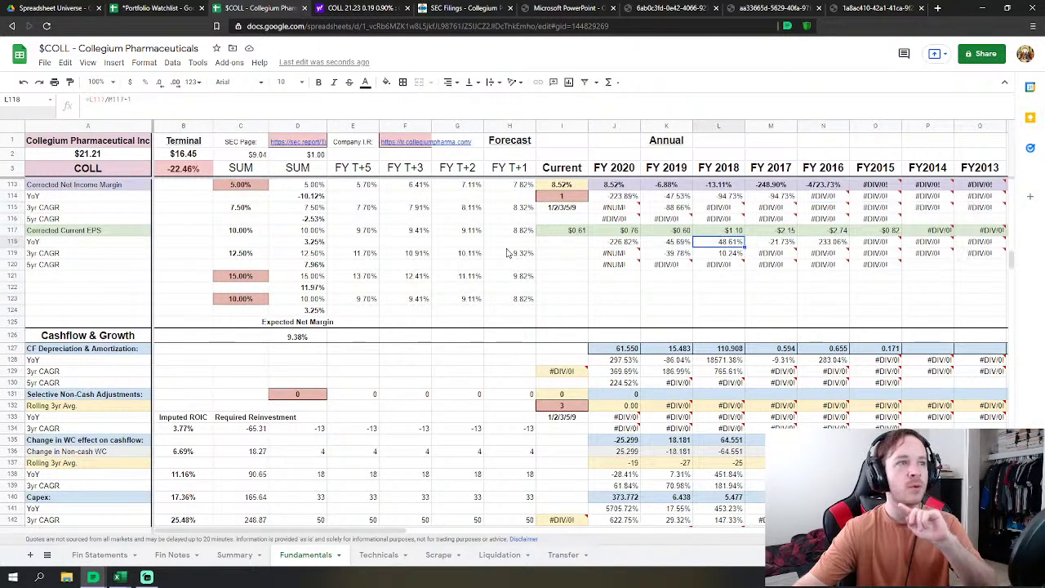
pyautogui.click(189, 263)
pyautogui.scroll(-5, 462, 302)
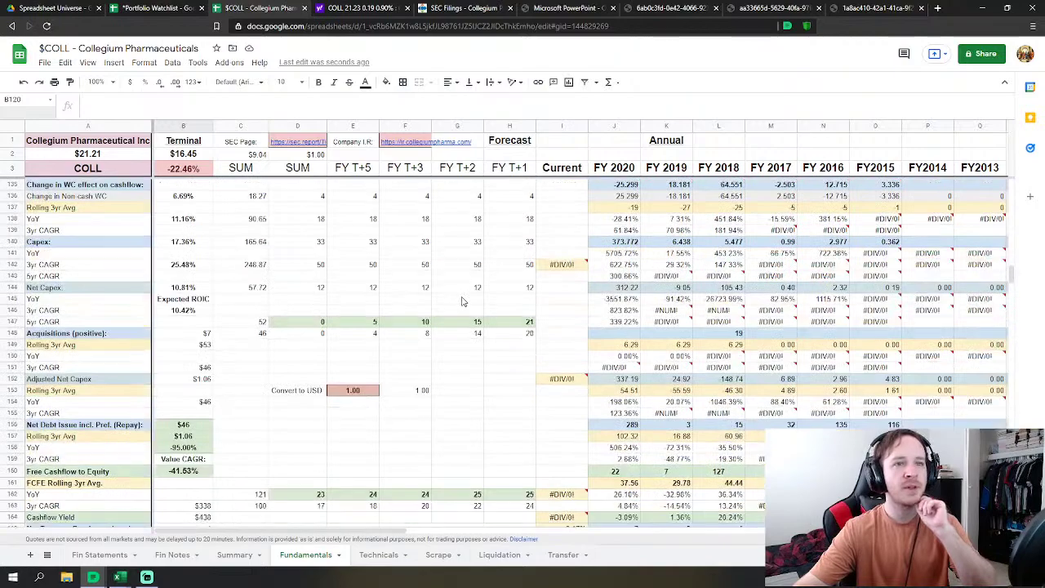
pyautogui.scroll(-5, 245, 339)
pyautogui.scroll(10, 245, 341)
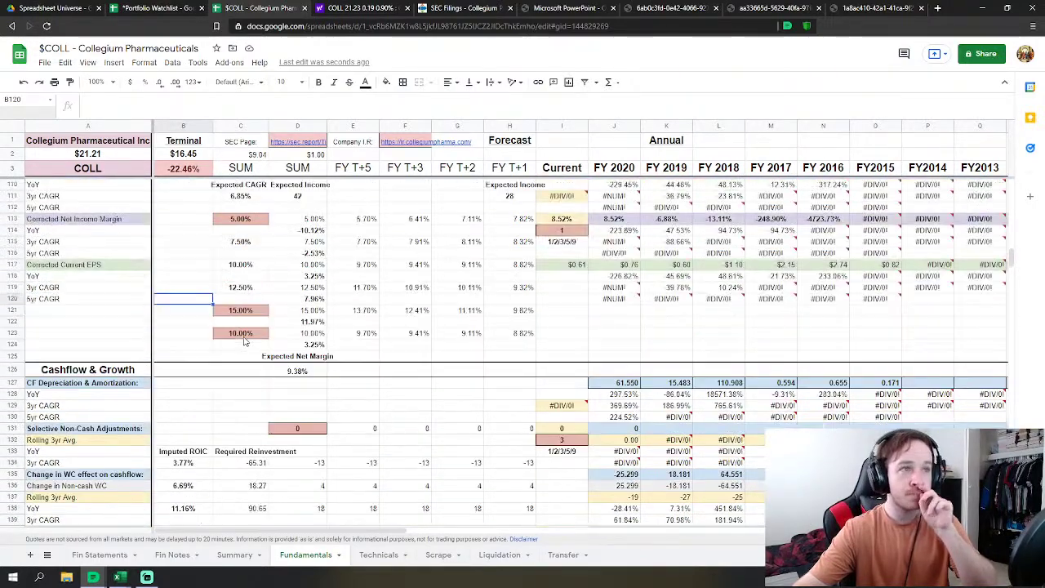
pyautogui.scroll(3, 245, 341)
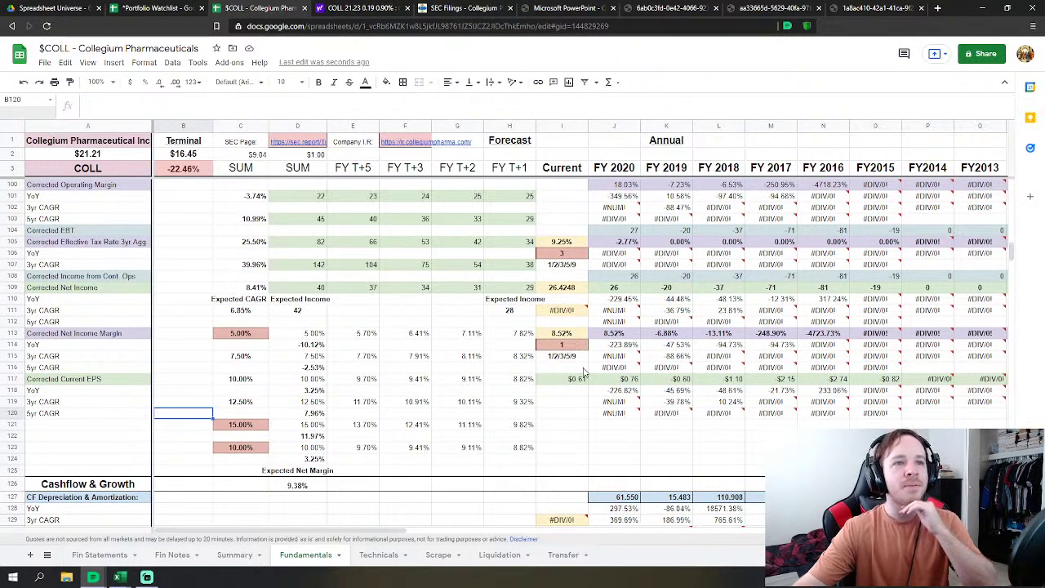
# Step: Set the lowest corrected net income margin scenario in C113 to 0% and the highest in C121 to 20%
pyautogui.click(244, 336)
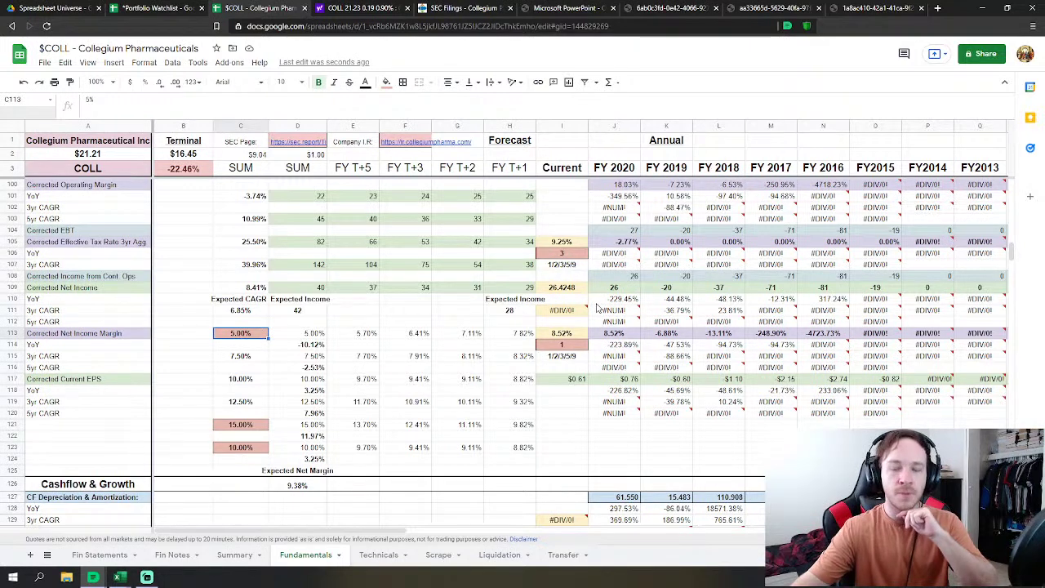
pyautogui.write('0')
pyautogui.press('Return')
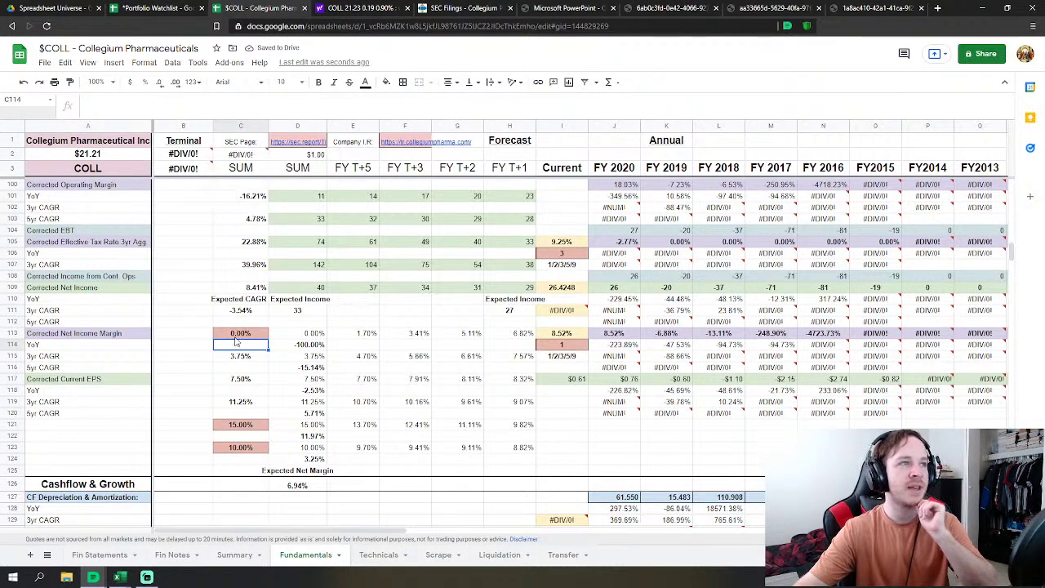
pyautogui.click(245, 426)
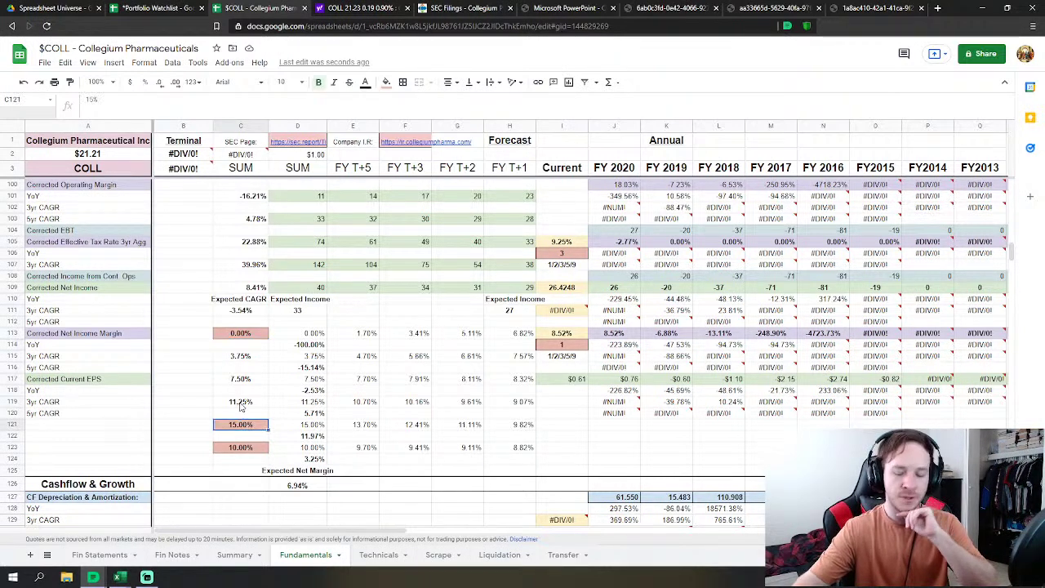
pyautogui.write('20')
pyautogui.press('Return')
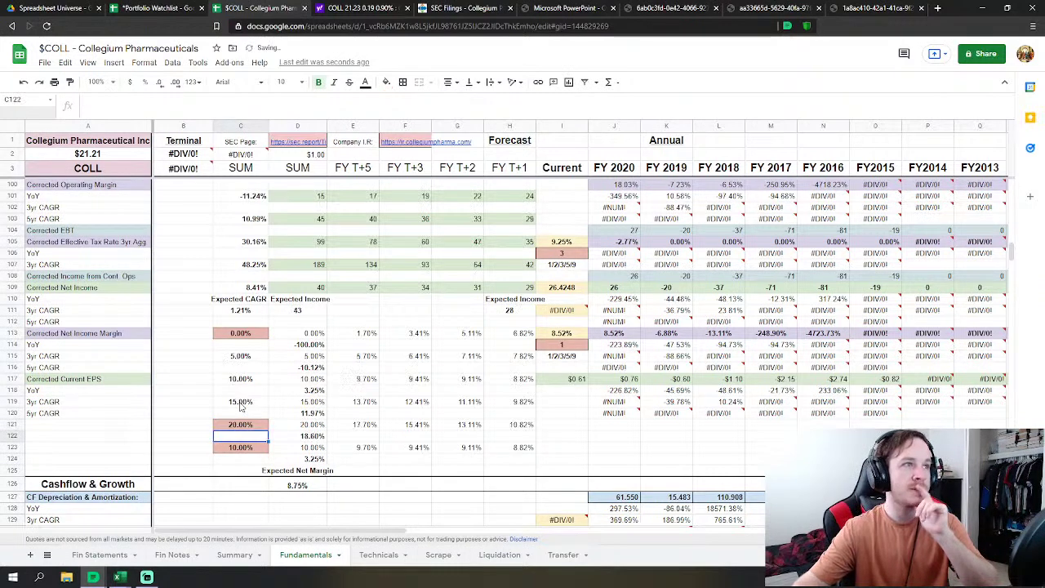
# Step: Set the lowest corrected net income margin scenario in C113 to -1%
pyautogui.click(249, 335)
pyautogui.write('-1')
pyautogui.press('Return')
pyautogui.click(203, 262)
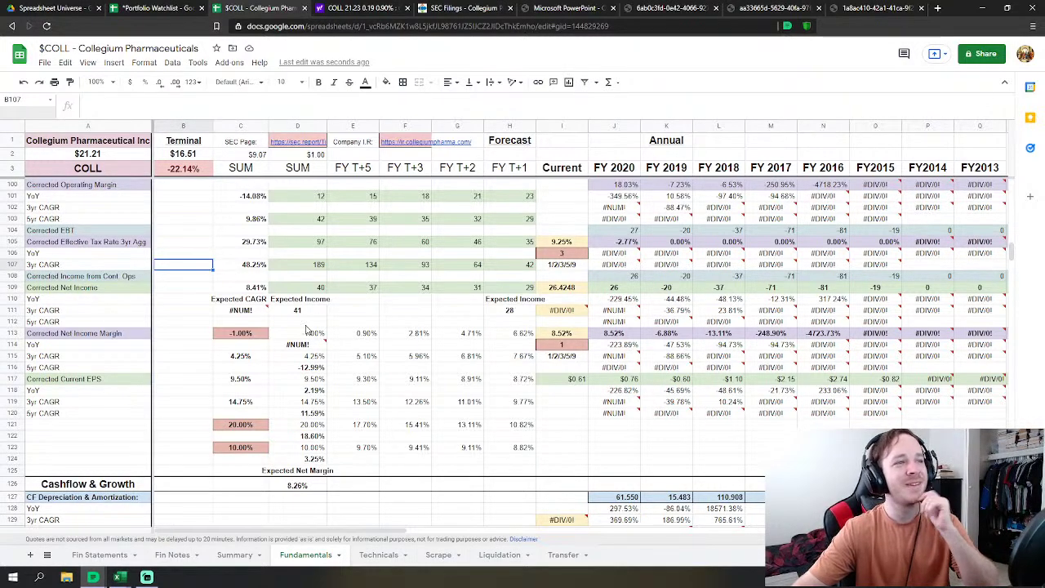
pyautogui.moveTo(276, 333); pyautogui.dragTo(276, 321)
pyautogui.click(186, 310)
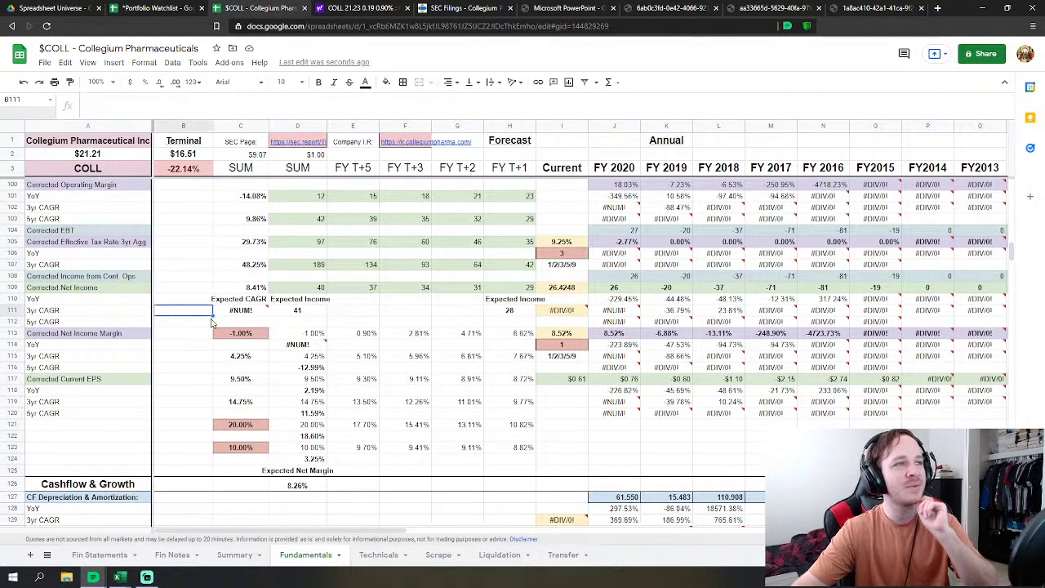
# Step: Compare the net income margin scenarios with the total adjusted net margin in the Segments & Beta section
pyautogui.click(246, 338)
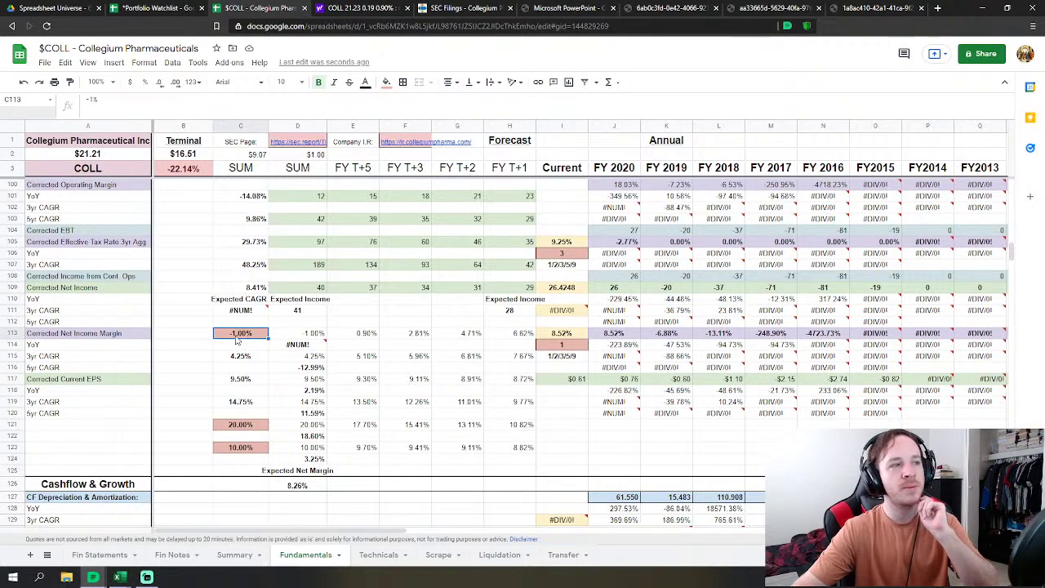
pyautogui.click(237, 430)
pyautogui.scroll(-10, 408, 305)
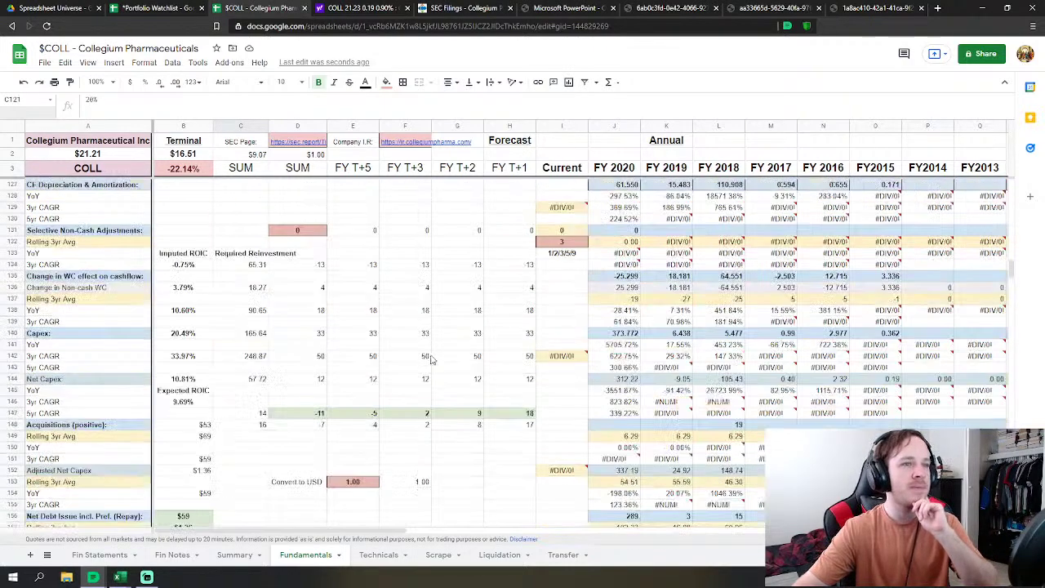
pyautogui.moveTo(1017, 287); pyautogui.dragTo(1010, 431)
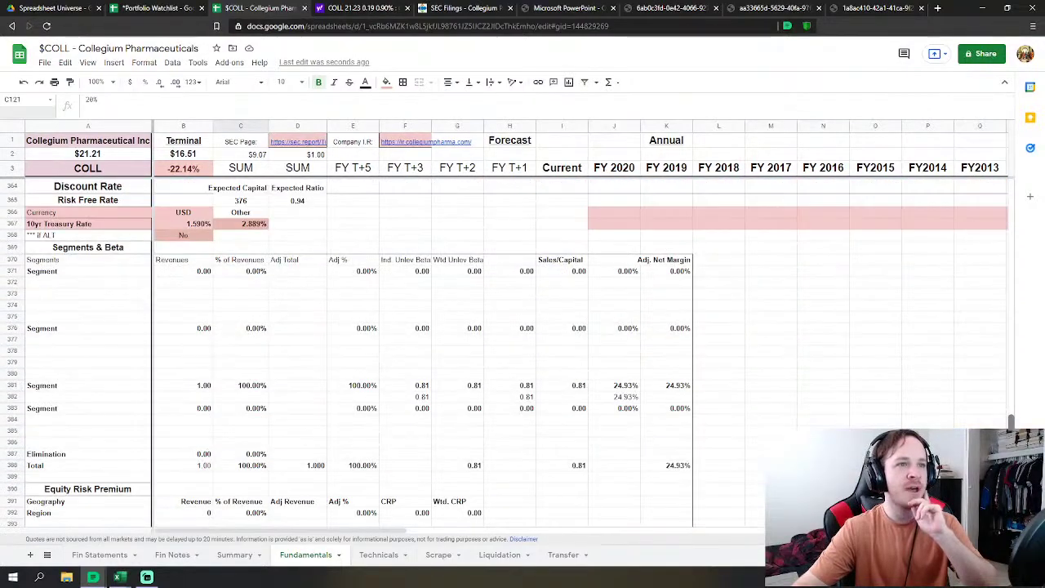
pyautogui.click(686, 467)
pyautogui.moveTo(1010, 421); pyautogui.dragTo(1007, 254)
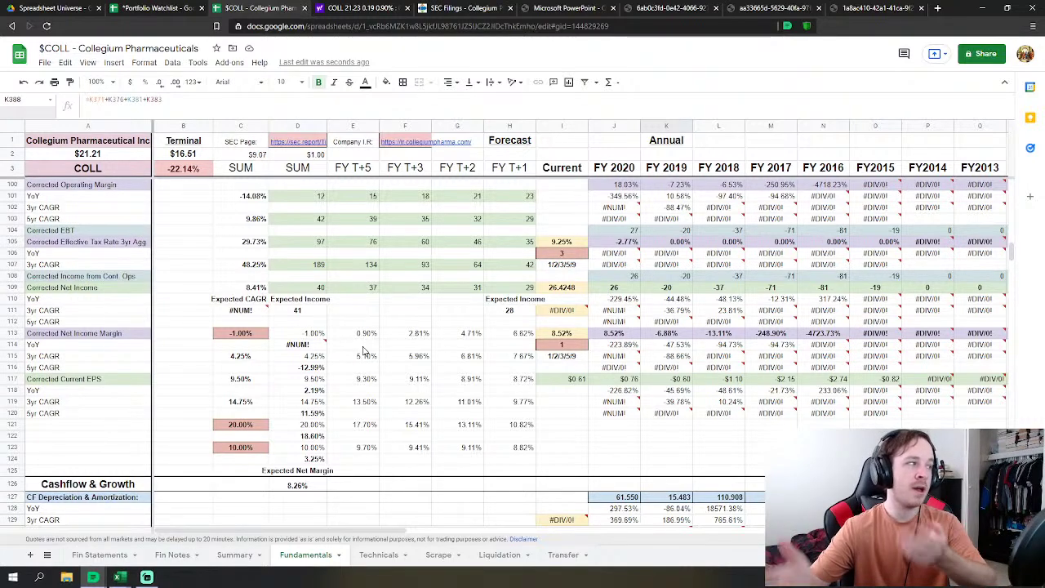
pyautogui.click(245, 427)
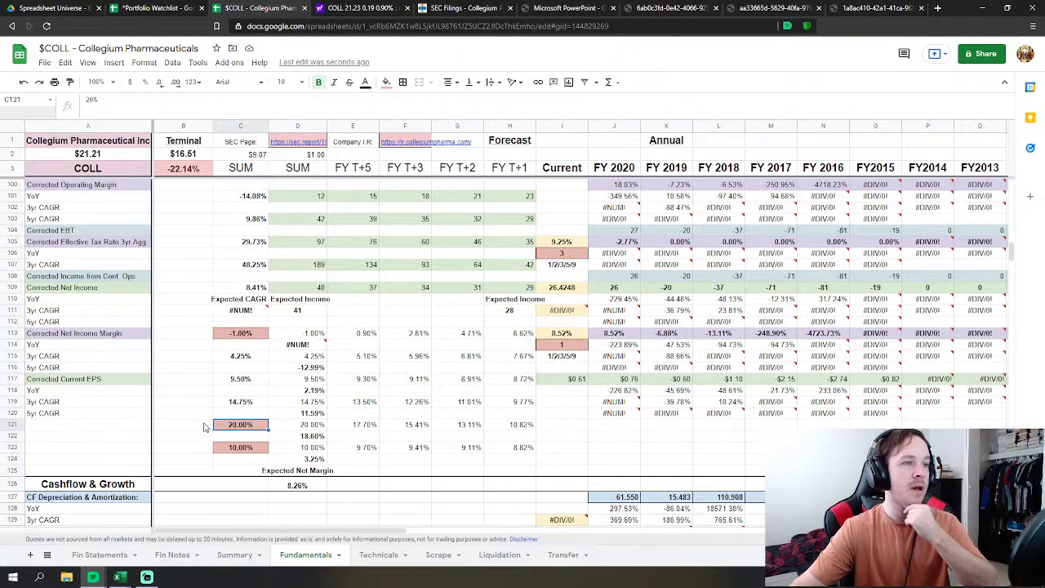
pyautogui.click(148, 405)
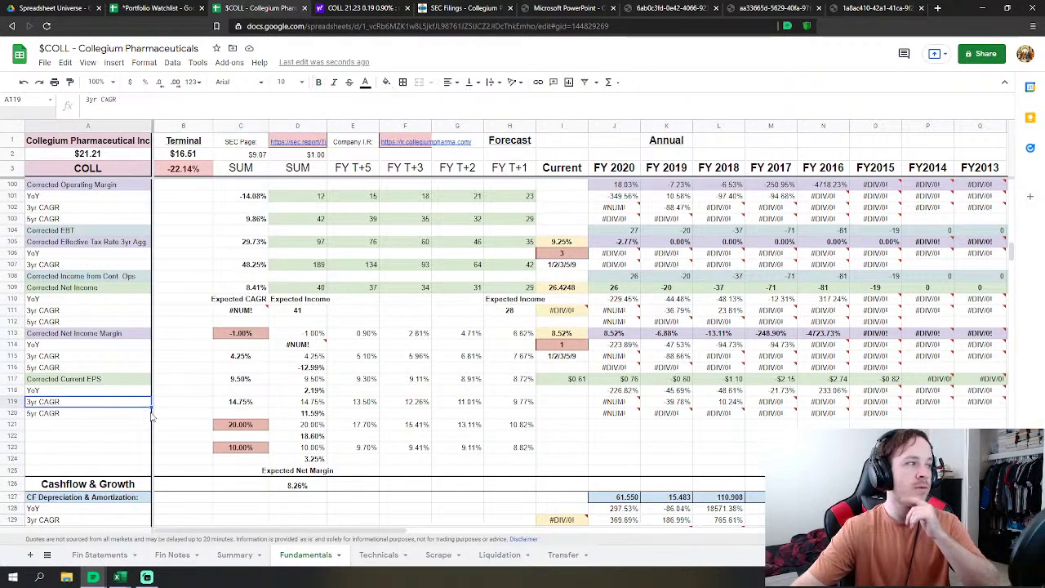
# Step: Set the highest net income margin scenario in C121 to 25%
pyautogui.click(233, 428)
pyautogui.write('25%')
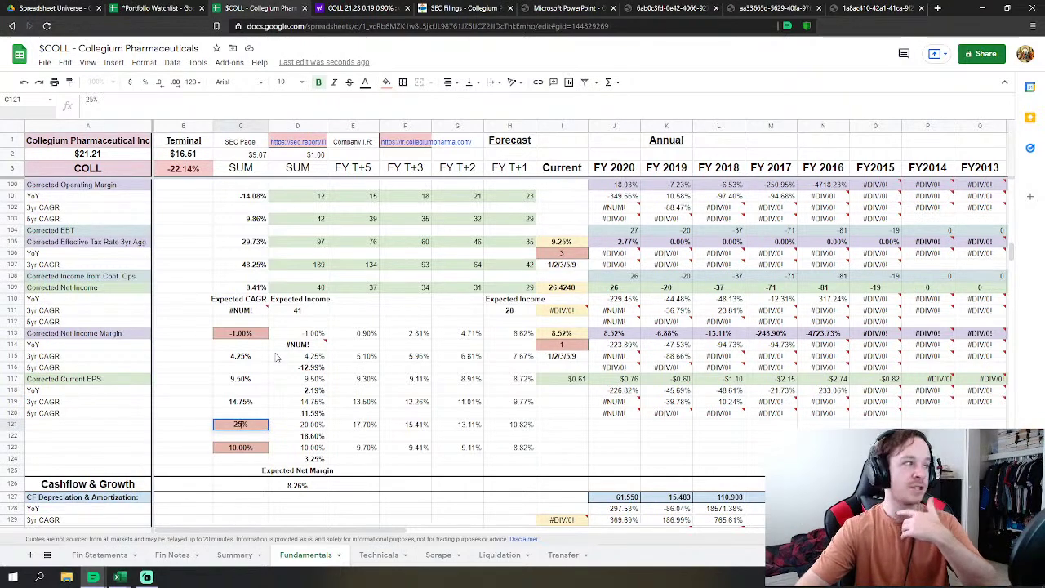
pyautogui.press('Return')
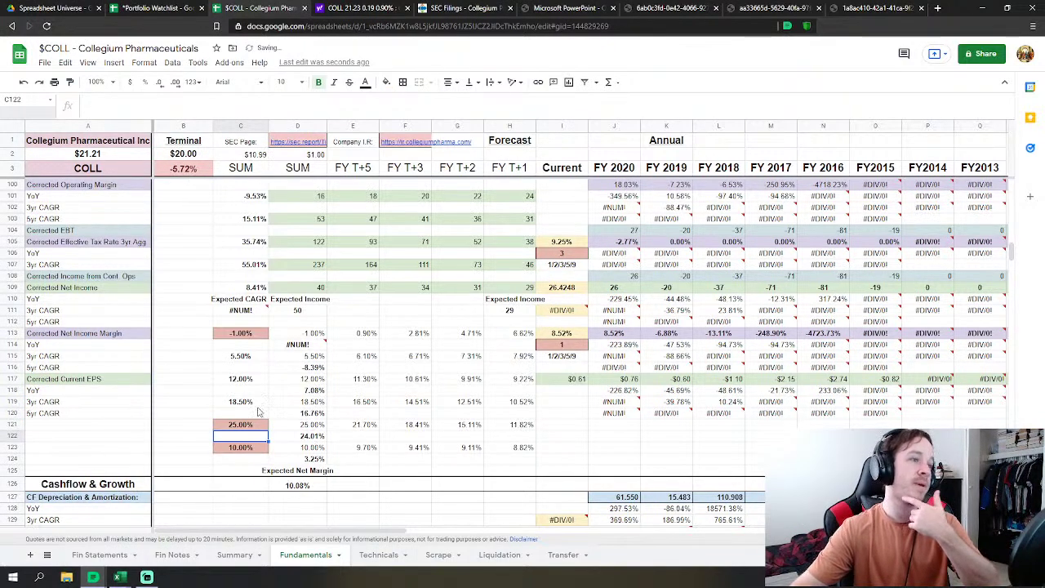
# Step: Check the Model Distribution weights, and raise the highest net income margin scenario in C121 to 30%
pyautogui.click(234, 426)
pyautogui.scroll(6, 261, 267)
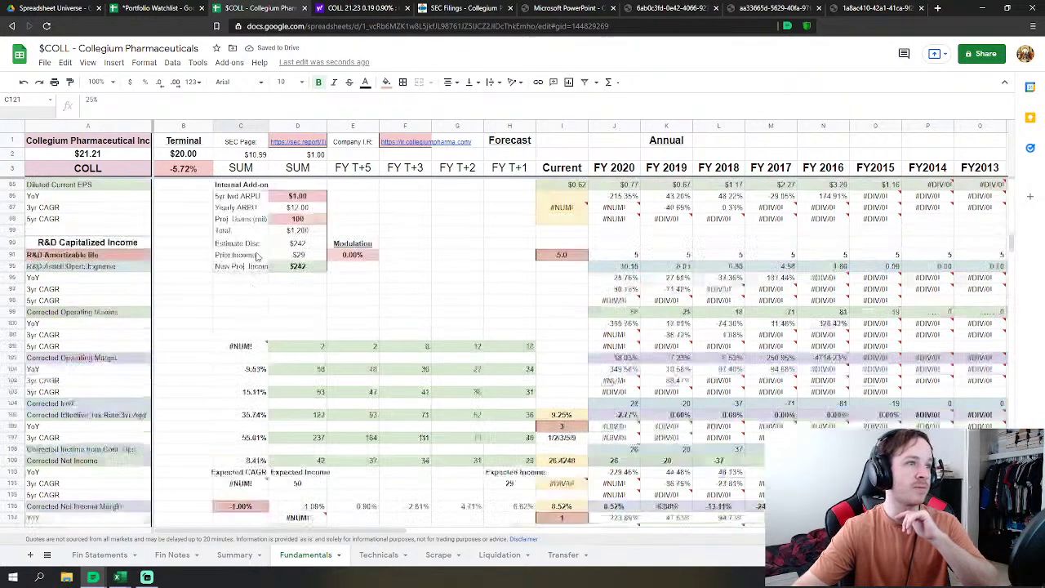
pyautogui.scroll(3, 262, 267)
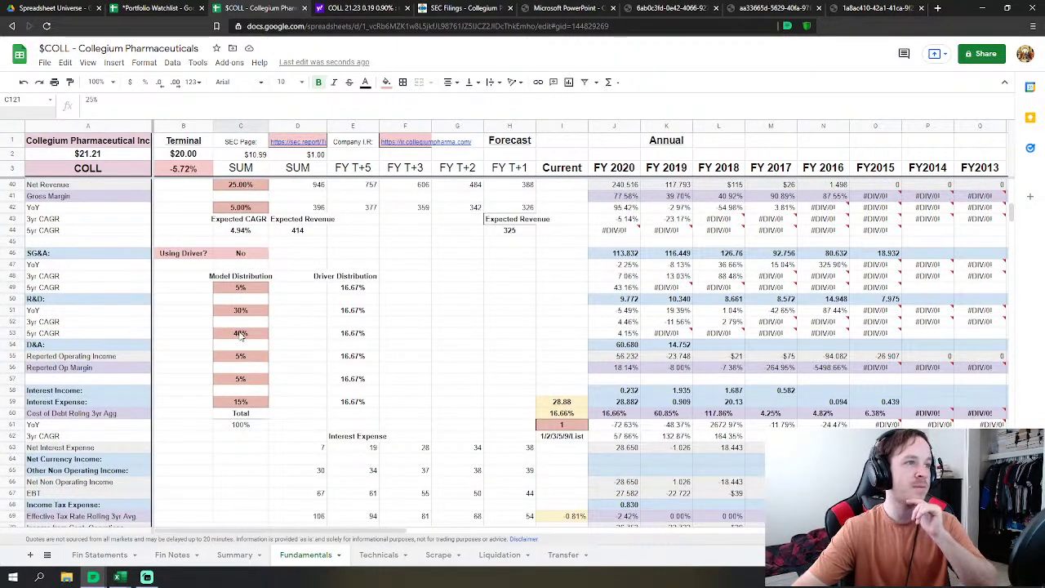
pyautogui.scroll(-10, 241, 335)
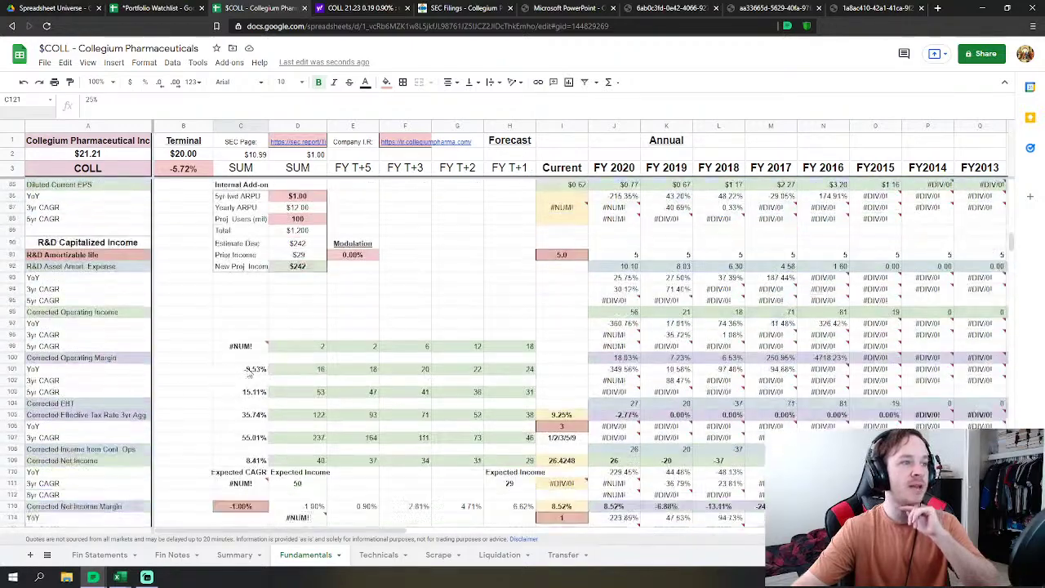
pyautogui.scroll(1, 248, 371)
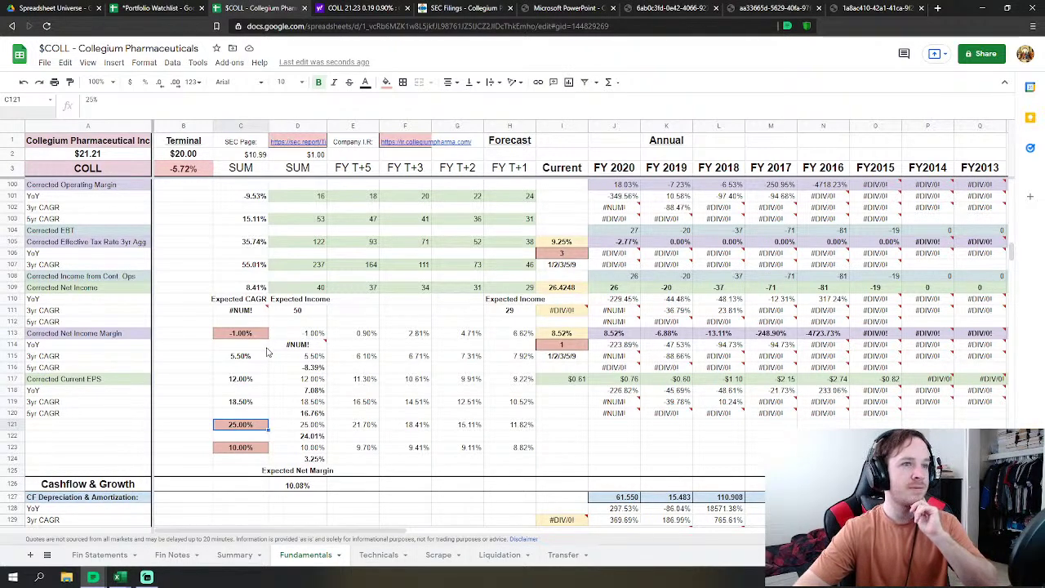
pyautogui.write('30')
pyautogui.press('Return')
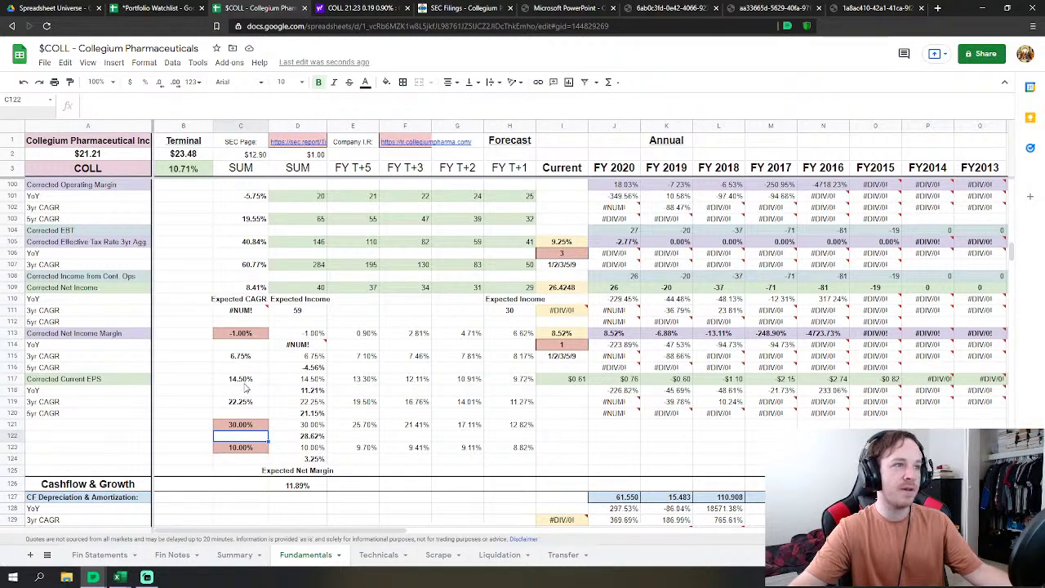
# Step: Set the second and third Model Distribution weights, C51 and C53, to 35% each
pyautogui.scroll(10, 243, 427)
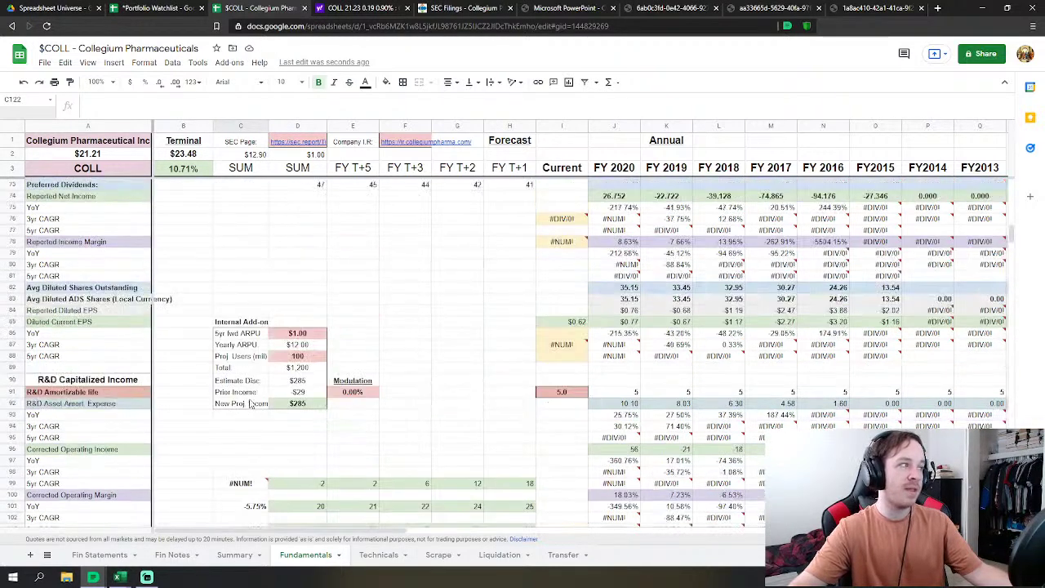
pyautogui.click(239, 390)
pyautogui.write('35')
pyautogui.press('Up')
pyautogui.press('Up')
pyautogui.write('35')
pyautogui.press('Return')
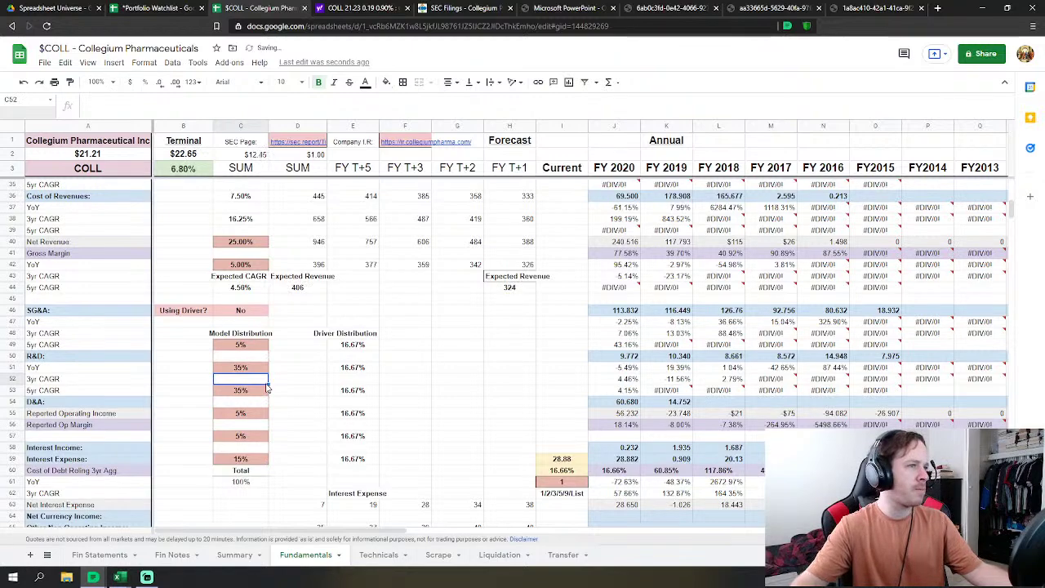
# Step: Review the revenue CAGR scenarios, the model distribution and the midpoint net margin formula in C117
pyautogui.scroll(4, 267, 389)
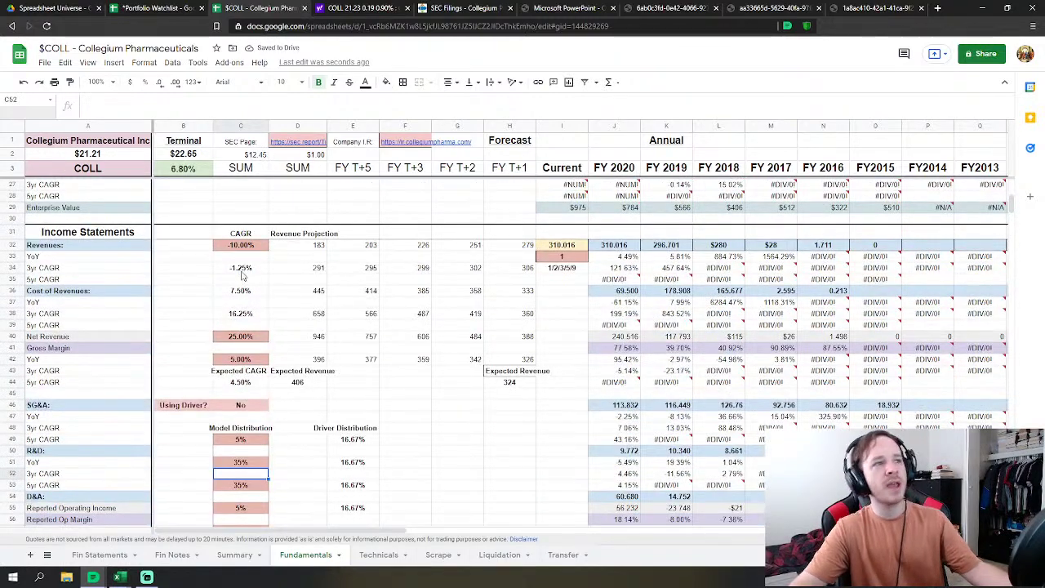
pyautogui.scroll(-9, 278, 364)
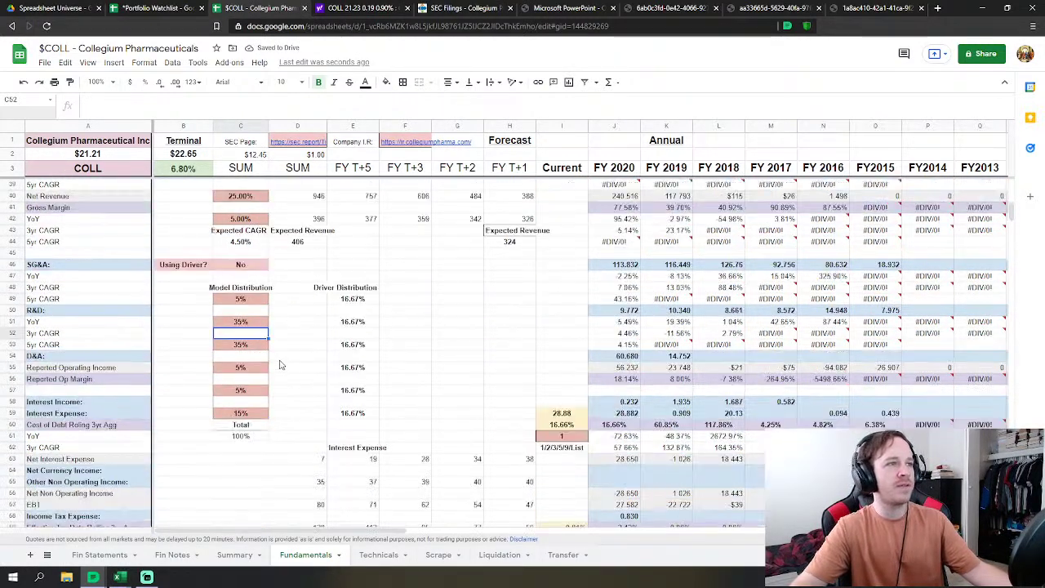
pyautogui.scroll(8, 274, 359)
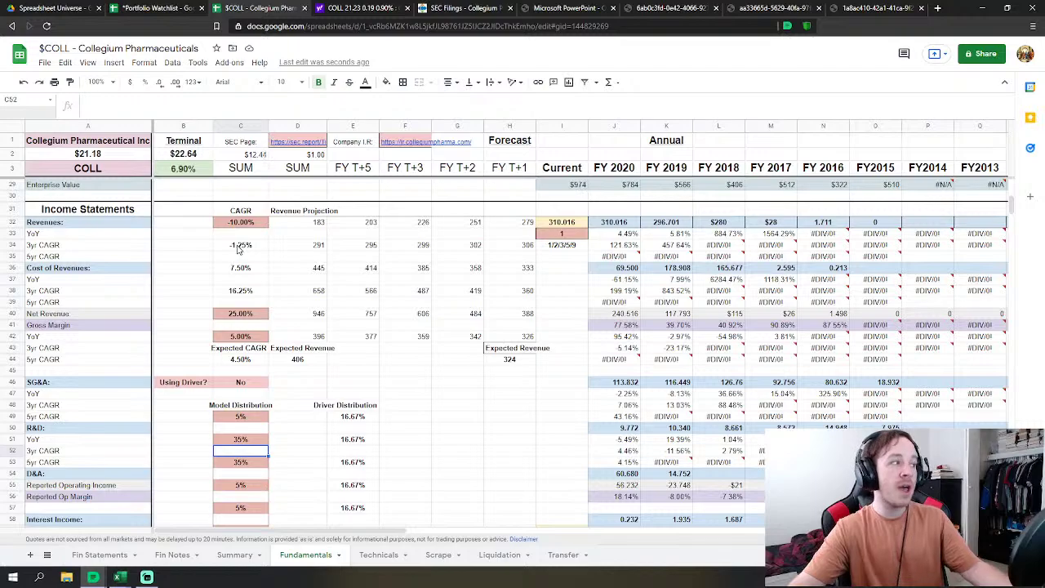
pyautogui.scroll(-20, 245, 261)
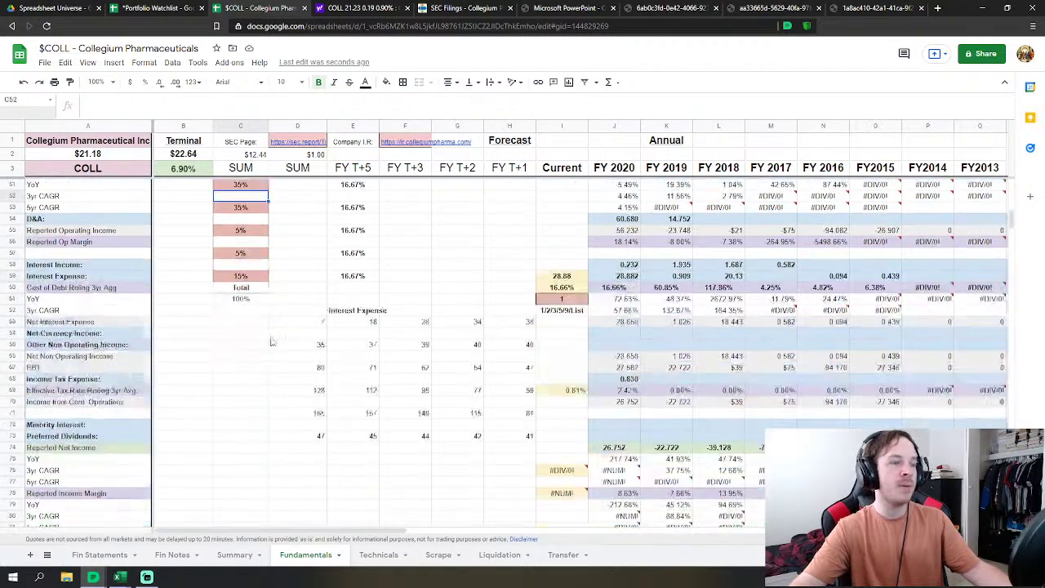
pyautogui.scroll(2, 278, 351)
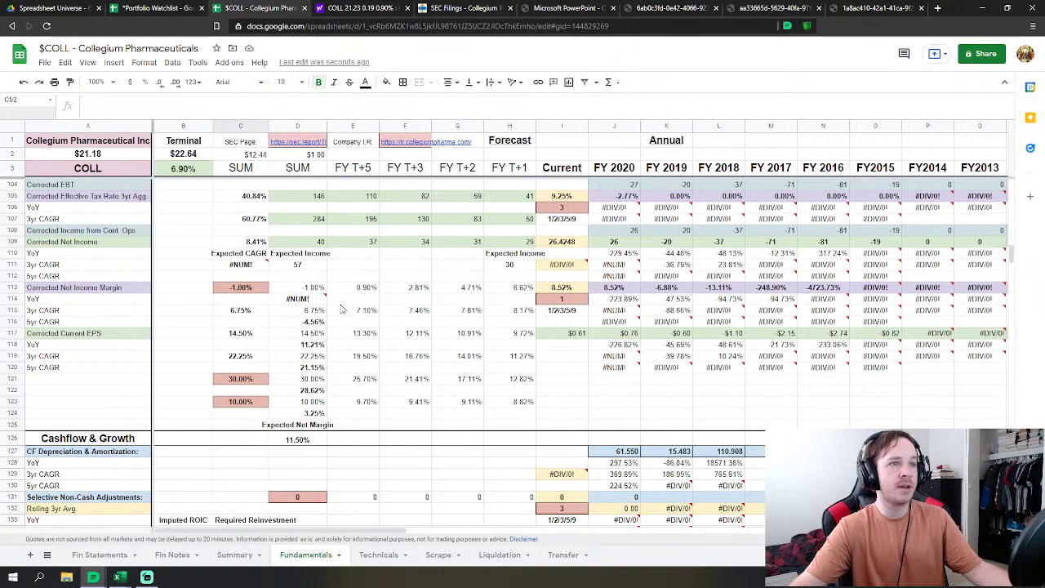
pyautogui.click(238, 337)
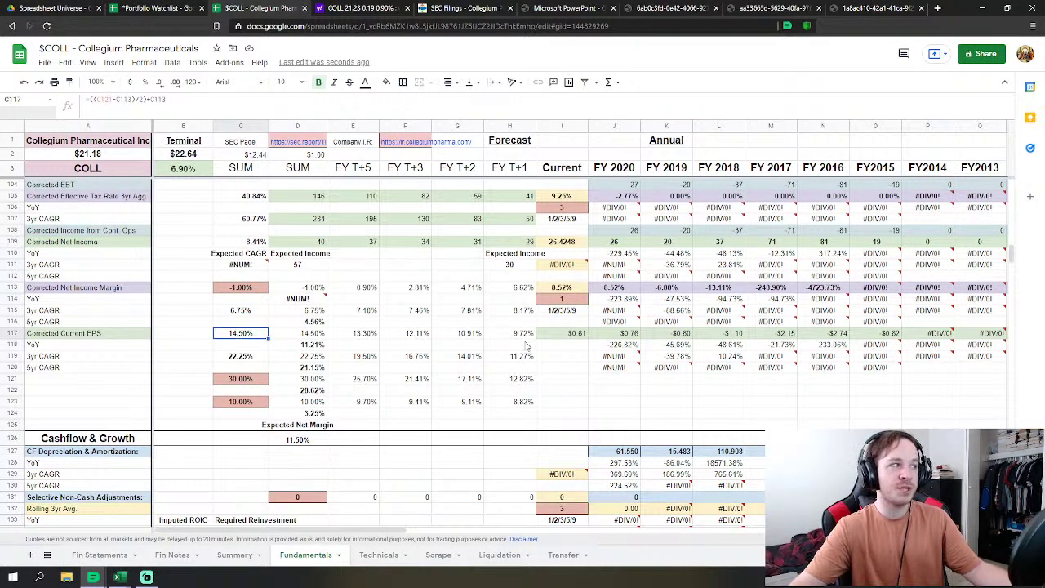
pyautogui.moveTo(841, 345)
pyautogui.scroll(12, 945, 313)
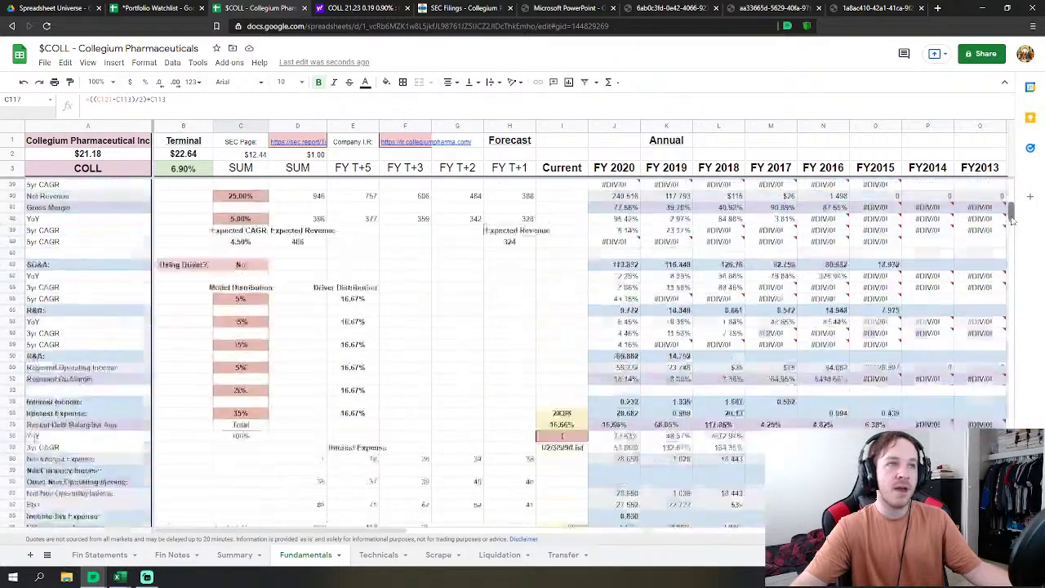
# Step: Compare the revenue CAGR scenarios in C32, C34 and C36 with the net income margin scenarios in C113 to C123
pyautogui.click(244, 327)
pyautogui.scroll(-3, 333, 351)
pyautogui.scroll(-20, 333, 357)
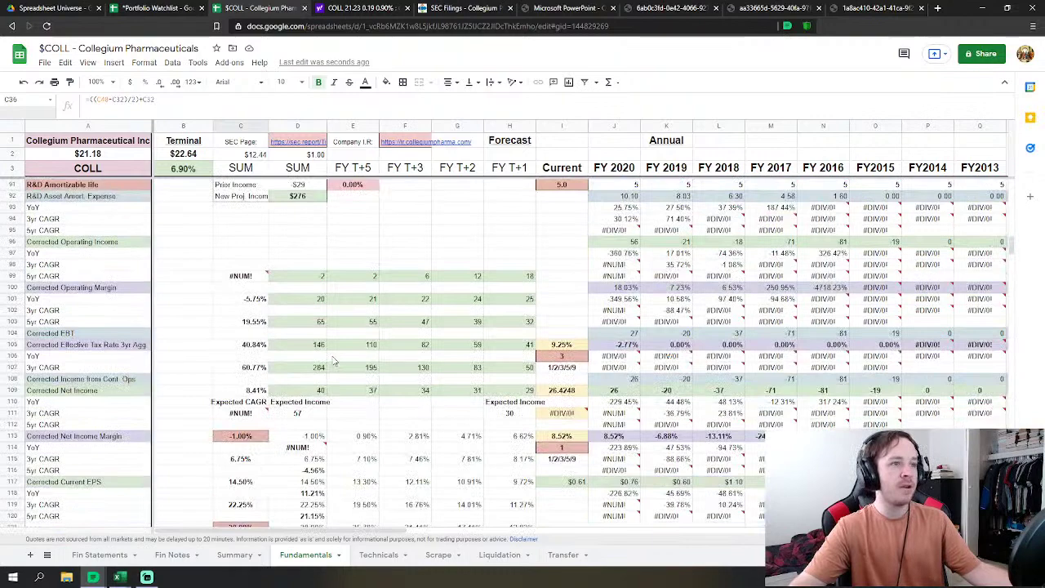
pyautogui.click(236, 360)
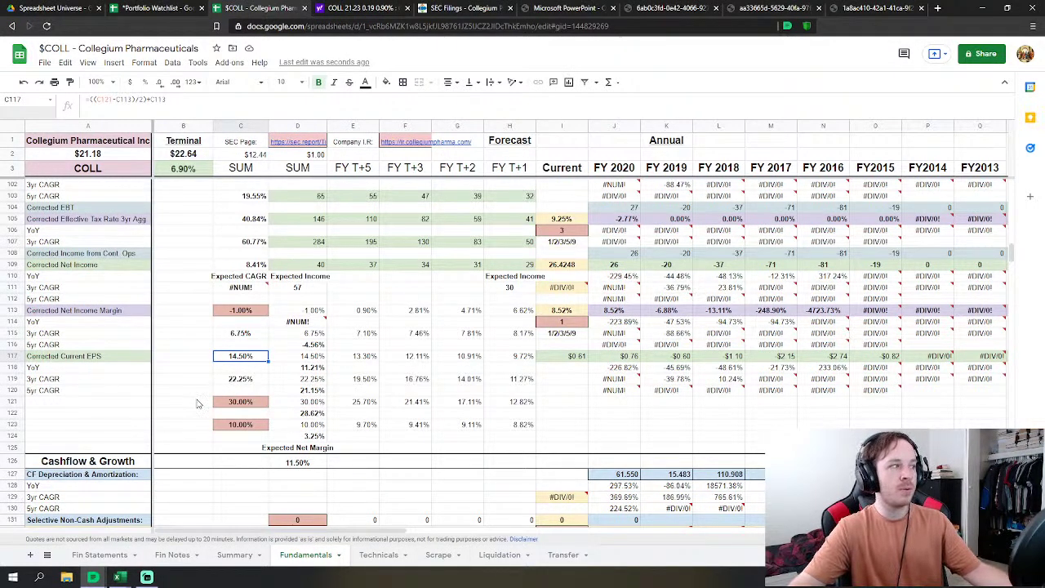
pyautogui.scroll(-1, 381, 389)
pyautogui.moveTo(1011, 259); pyautogui.dragTo(1019, 217)
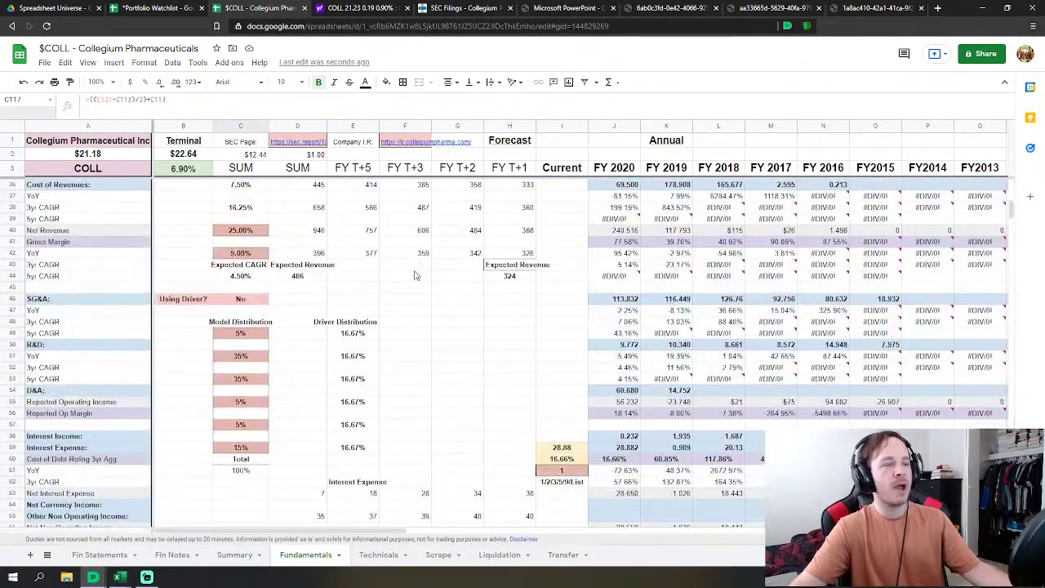
pyautogui.scroll(2, 428, 274)
pyautogui.scroll(-20, 243, 408)
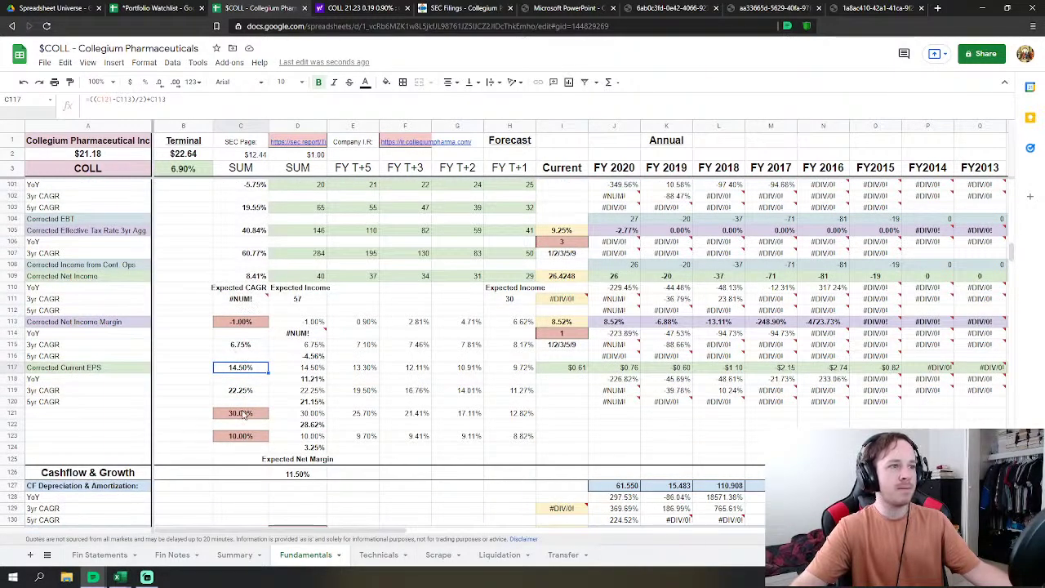
pyautogui.scroll(20, 242, 400)
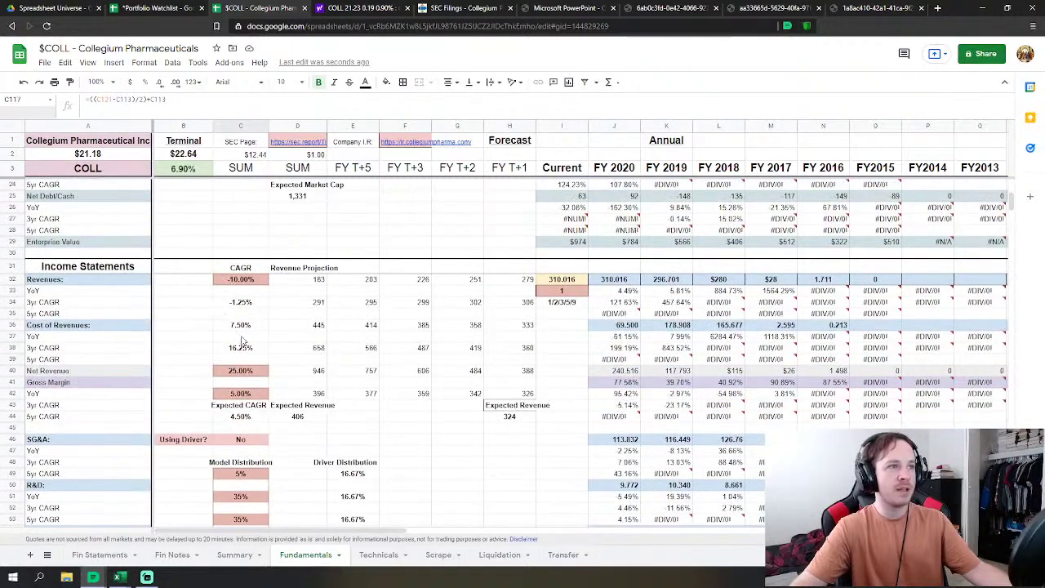
pyautogui.click(242, 303)
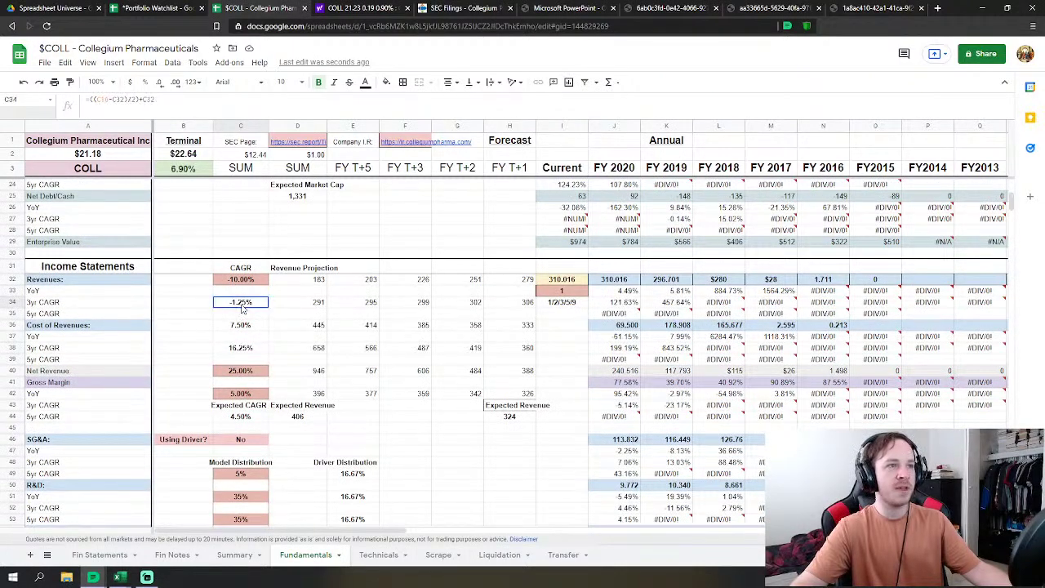
pyautogui.click(240, 281)
pyautogui.scroll(-20, 240, 310)
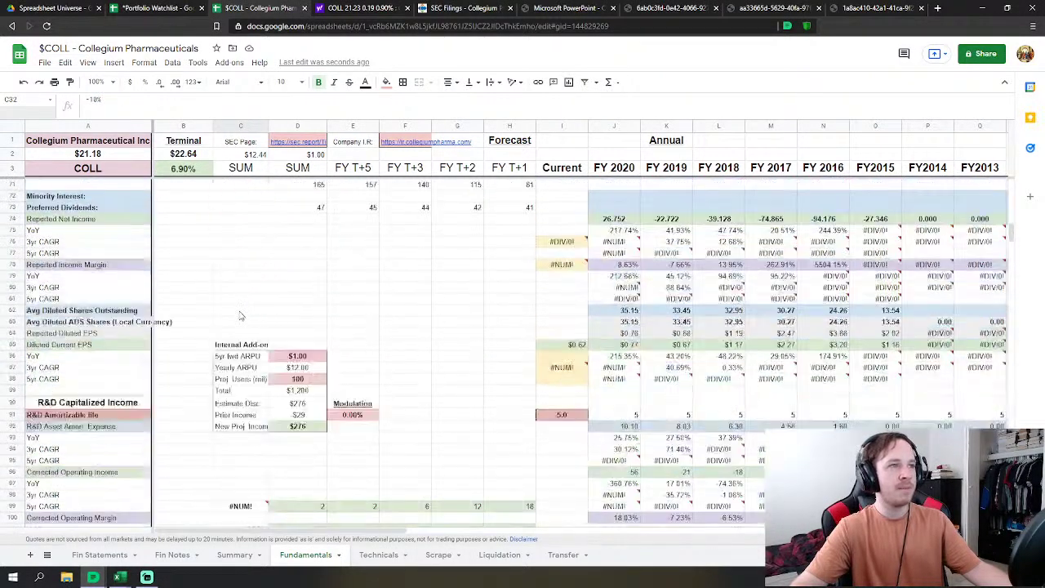
# Step: On the Summary sheet, review the sales growth through profit margin assumptions of the 1st, 2nd and 3rd valuation models
pyautogui.click(234, 556)
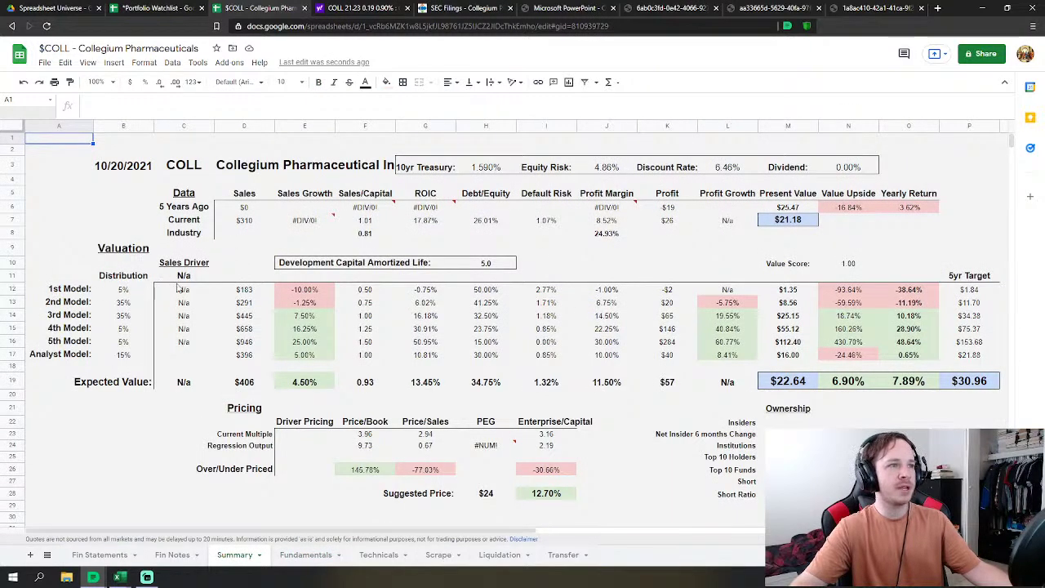
pyautogui.moveTo(90, 290); pyautogui.dragTo(727, 302)
pyautogui.click(349, 344)
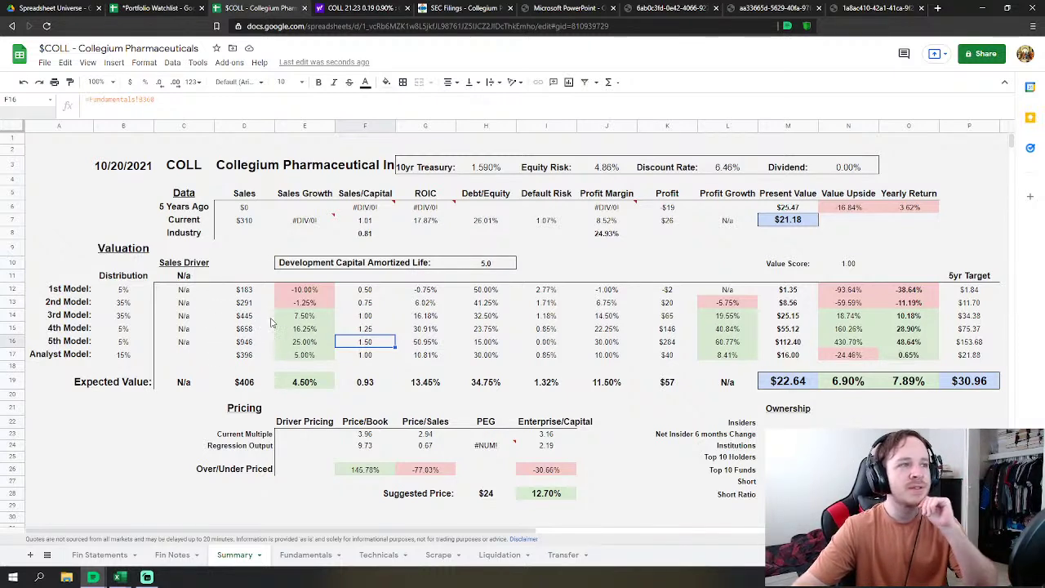
pyautogui.moveTo(291, 320); pyautogui.dragTo(597, 319)
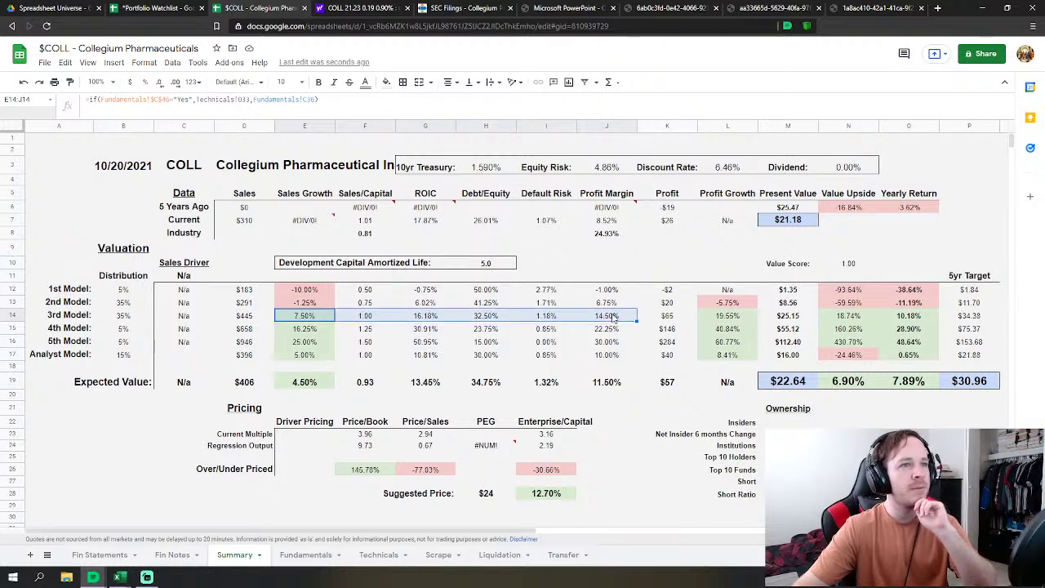
pyautogui.moveTo(311, 307); pyautogui.dragTo(614, 304)
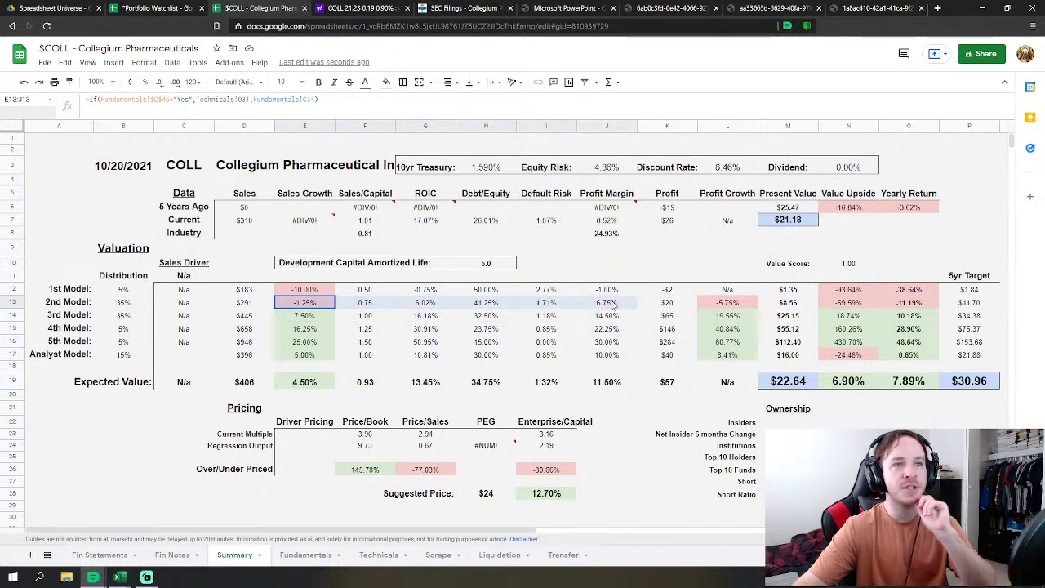
pyautogui.moveTo(311, 291); pyautogui.dragTo(617, 298)
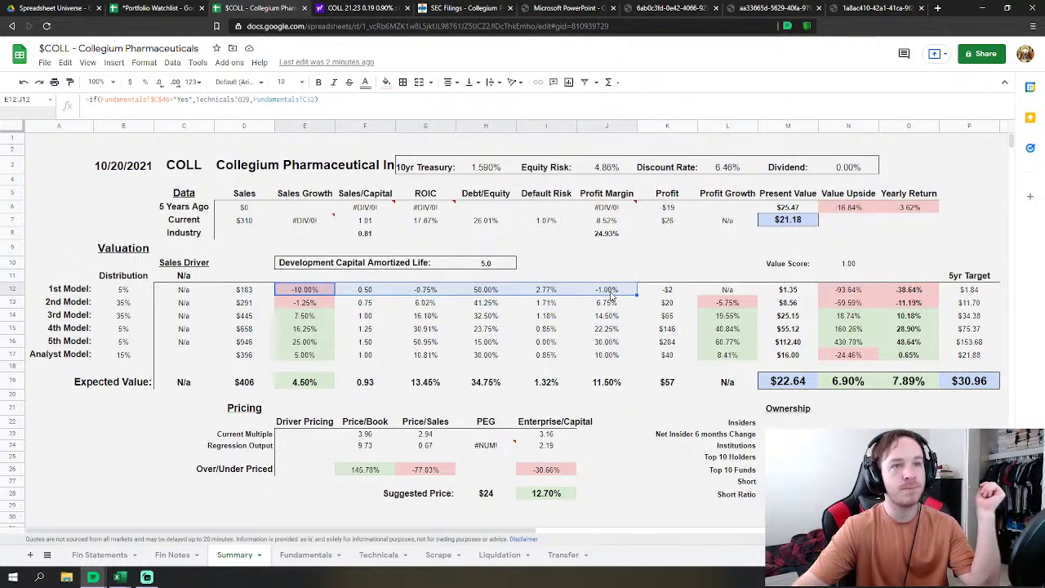
# Step: Examine the distribution weights and the growth-to-margin assumptions of the 4th and 5th models, plus the 2nd model's sales/capital ratio
pyautogui.click(307, 333)
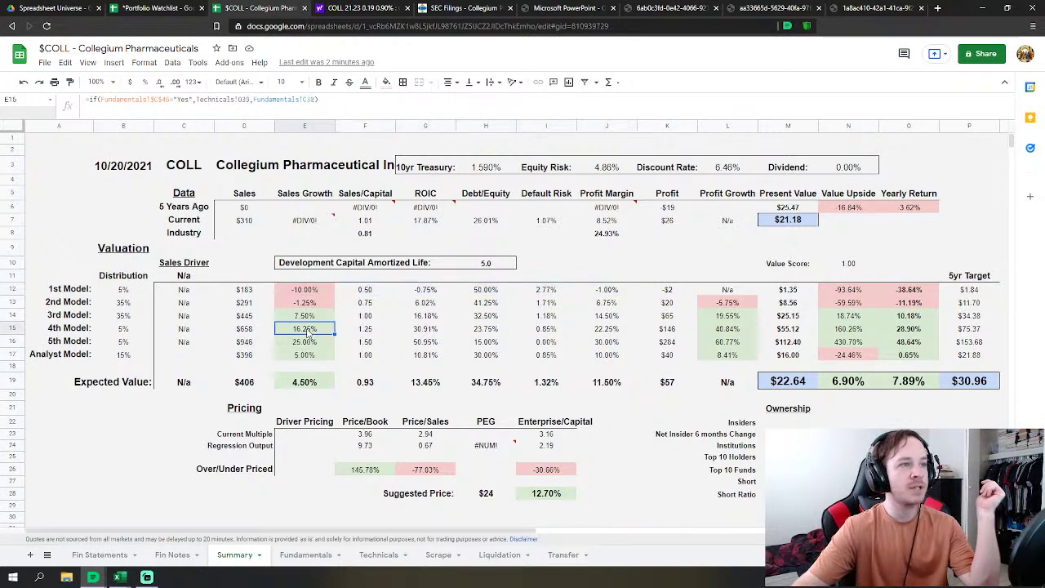
pyautogui.click(121, 331)
pyautogui.click(123, 343)
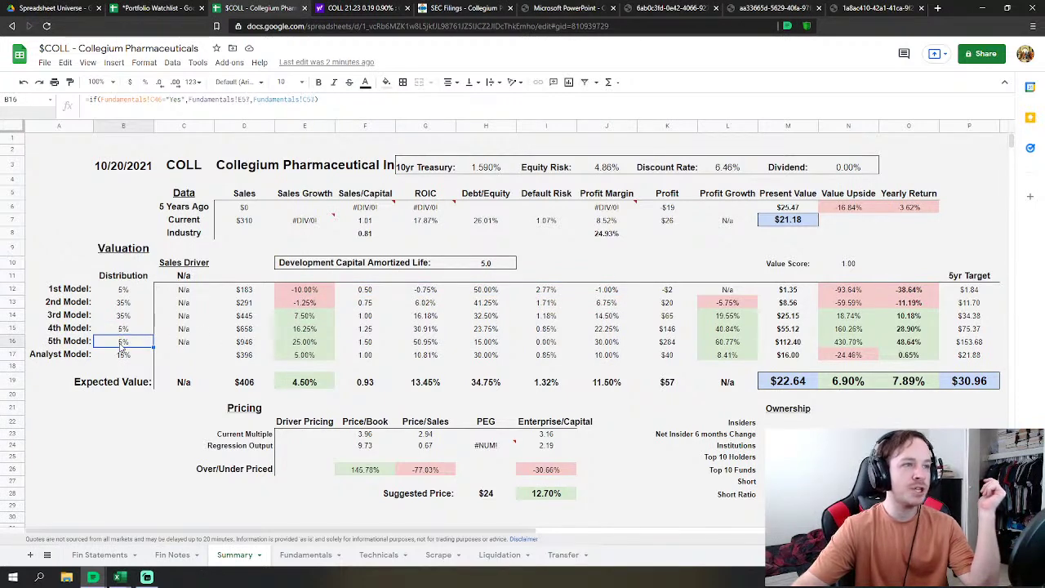
pyautogui.moveTo(301, 328); pyautogui.dragTo(622, 349)
pyautogui.click(369, 344)
pyautogui.click(304, 332)
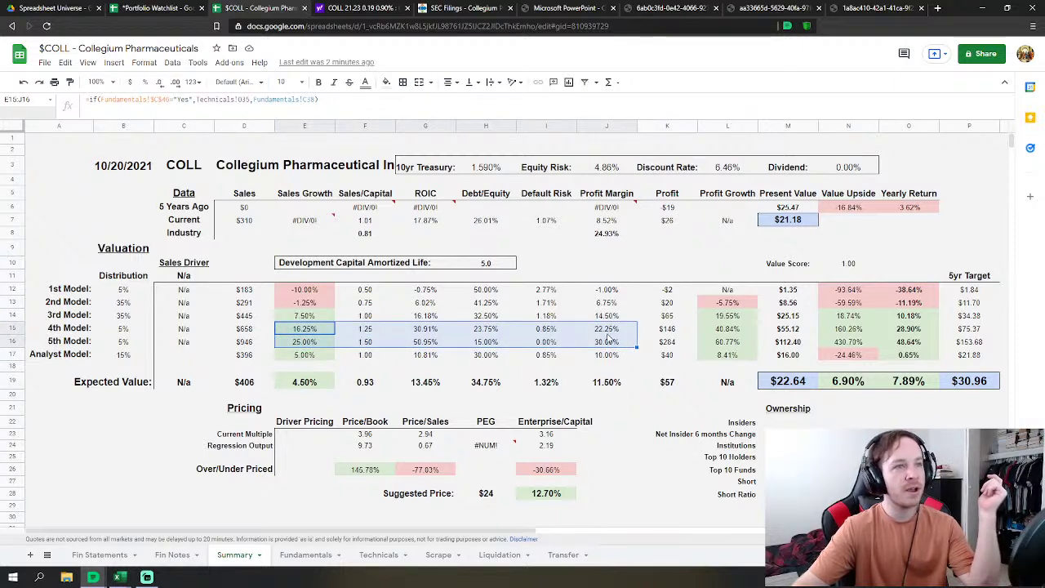
pyautogui.click(372, 302)
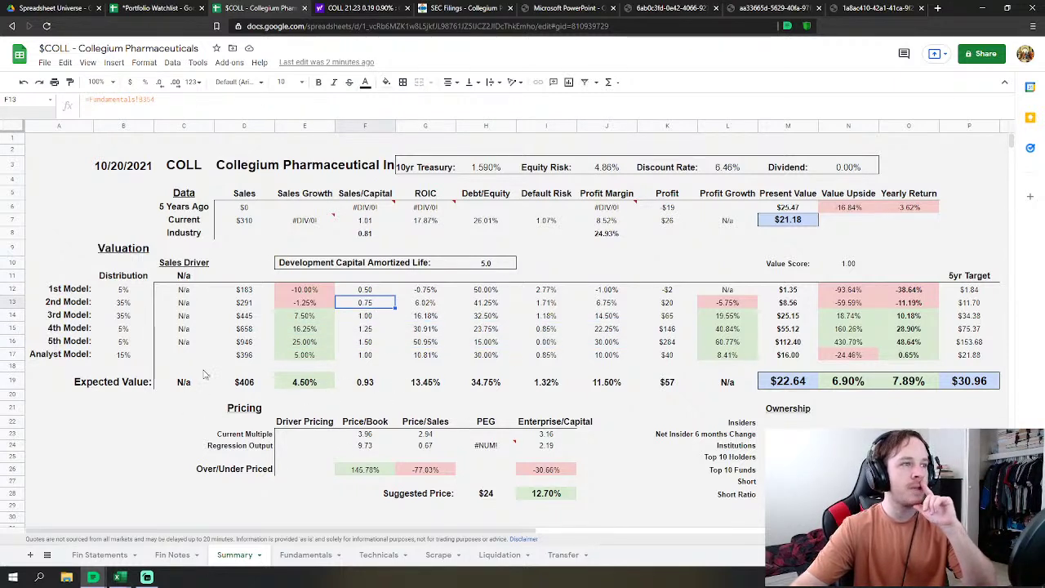
# Step: Check the Analyst Model's sales growth and profit margin against the profit margins of the five valuation models
pyautogui.click(305, 357)
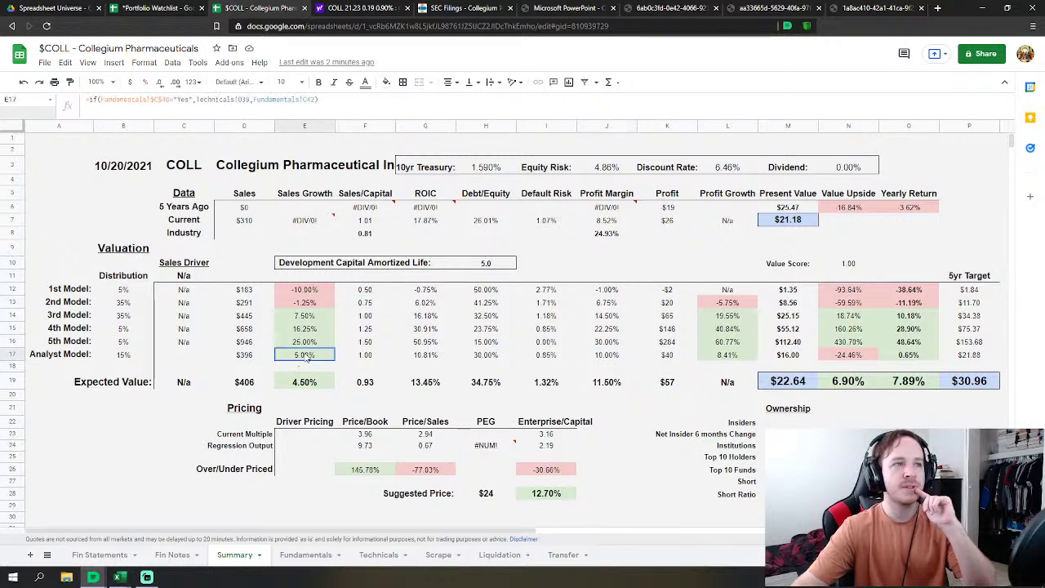
pyautogui.click(597, 359)
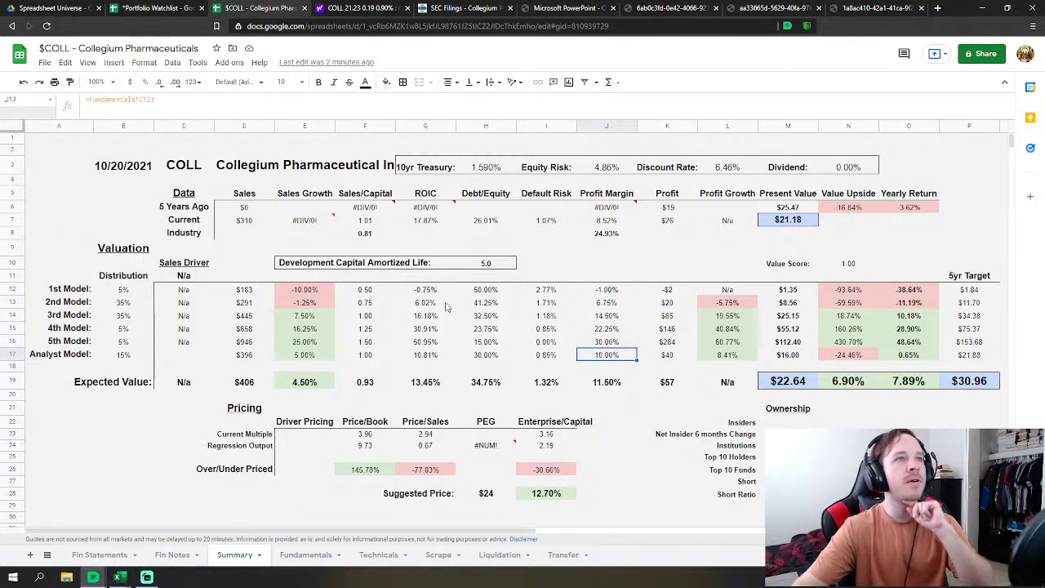
pyautogui.click(600, 345)
pyautogui.press('Up')
pyautogui.press('Up')
pyautogui.press('Up')
pyautogui.press('Up')
pyautogui.click(618, 346)
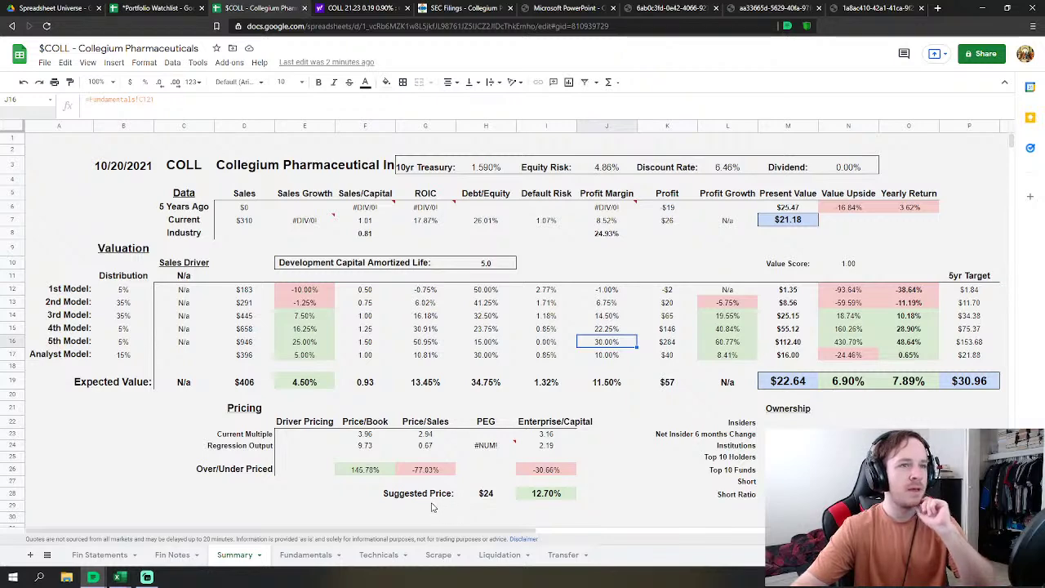
# Step: Return to the Fundamentals sheet and inspect the Expected Net Margin formula in D126 alongside the model distribution weights
pyautogui.click(306, 555)
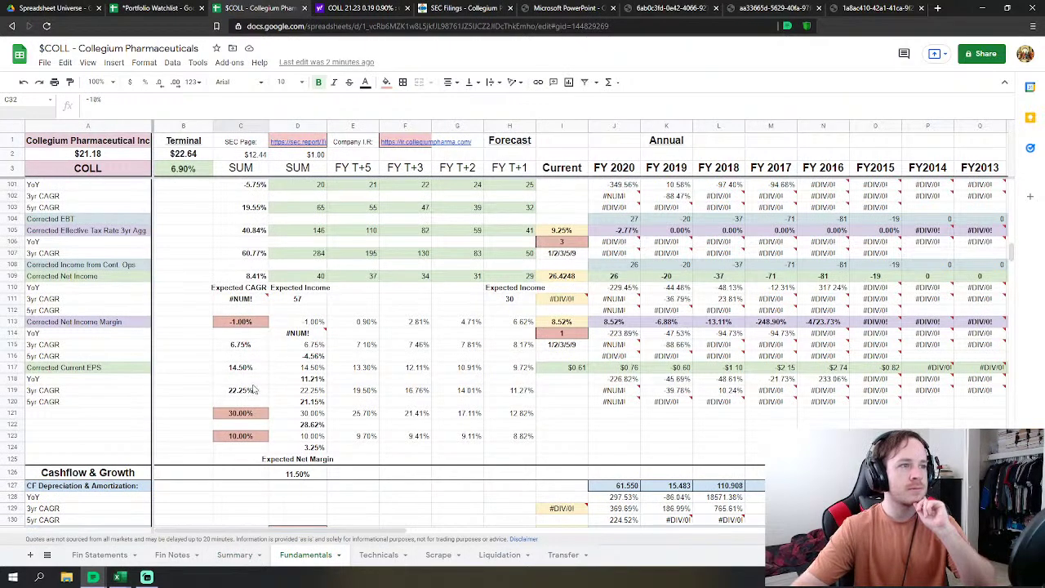
pyautogui.click(405, 311)
pyautogui.scroll(2, 354, 365)
pyautogui.scroll(-2, 256, 470)
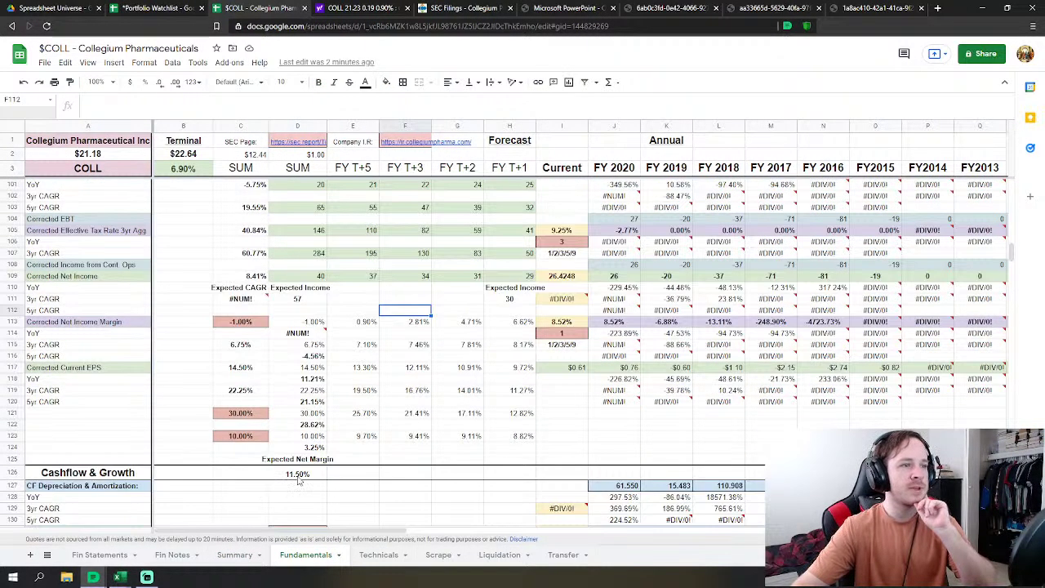
pyautogui.click(299, 477)
pyautogui.scroll(-2, 302, 457)
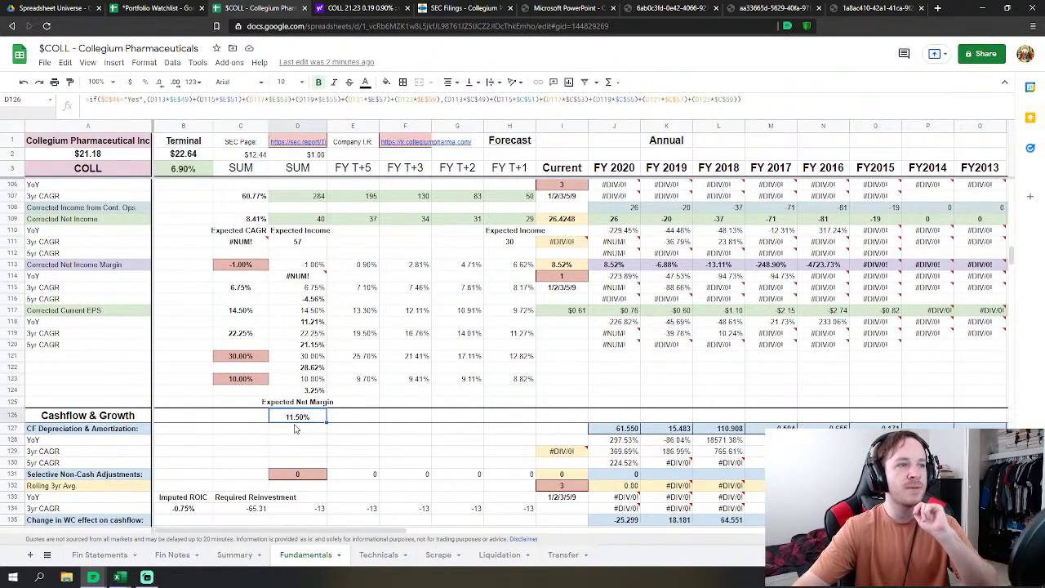
pyautogui.scroll(8, 359, 380)
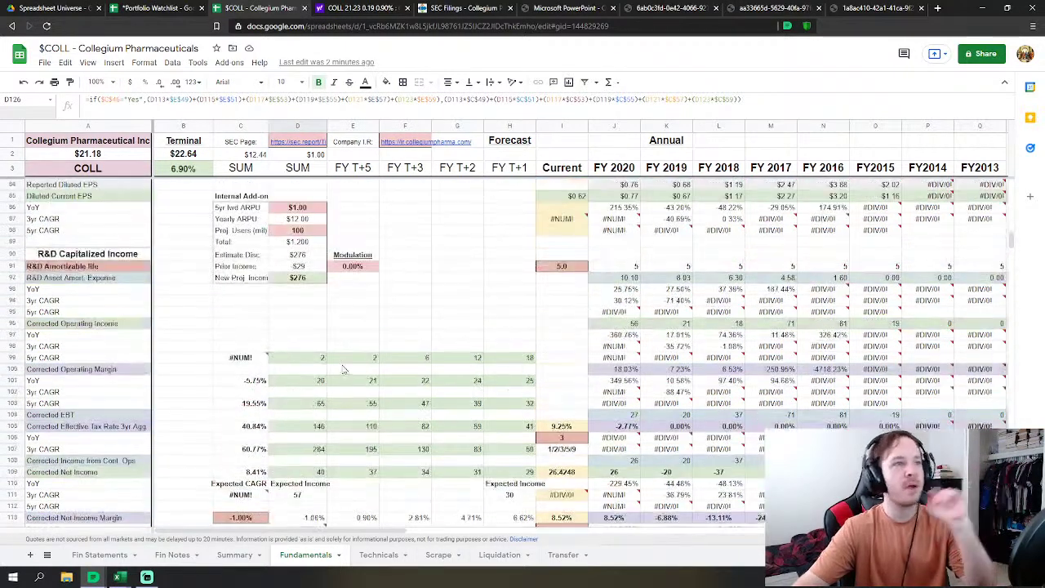
pyautogui.scroll(10, 343, 372)
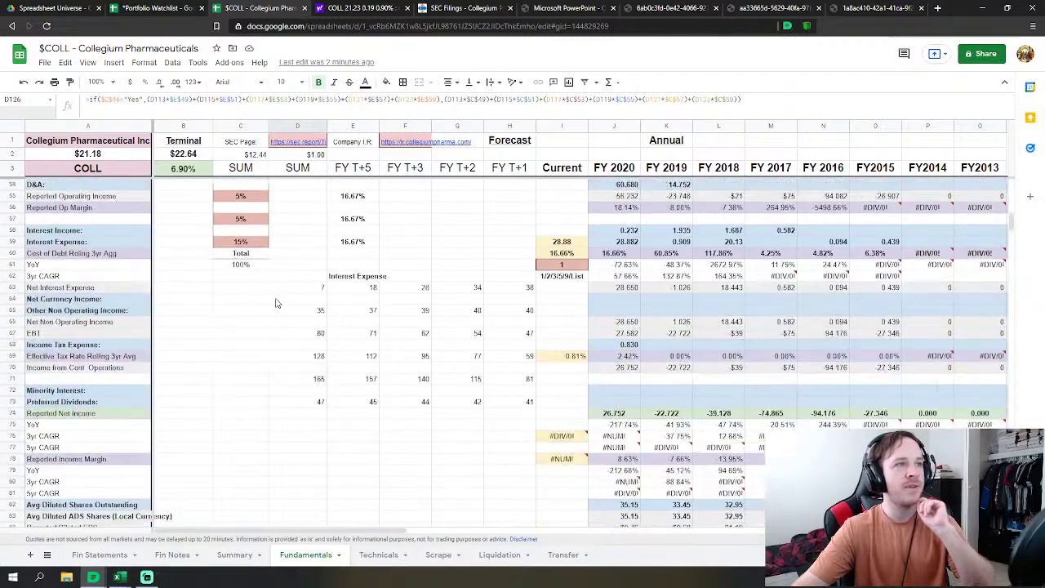
pyautogui.scroll(-18, 276, 303)
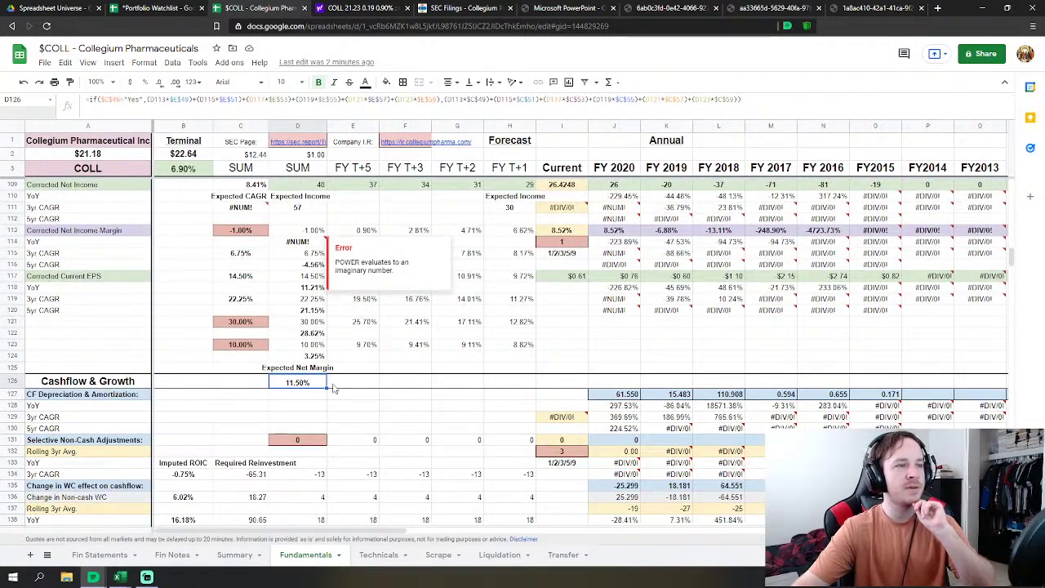
# Step: Review the expected revenue CAGR, model distribution and expected net margin sections together on the Fundamentals sheet
pyautogui.scroll(20, 308, 325)
pyautogui.scroll(6, 309, 325)
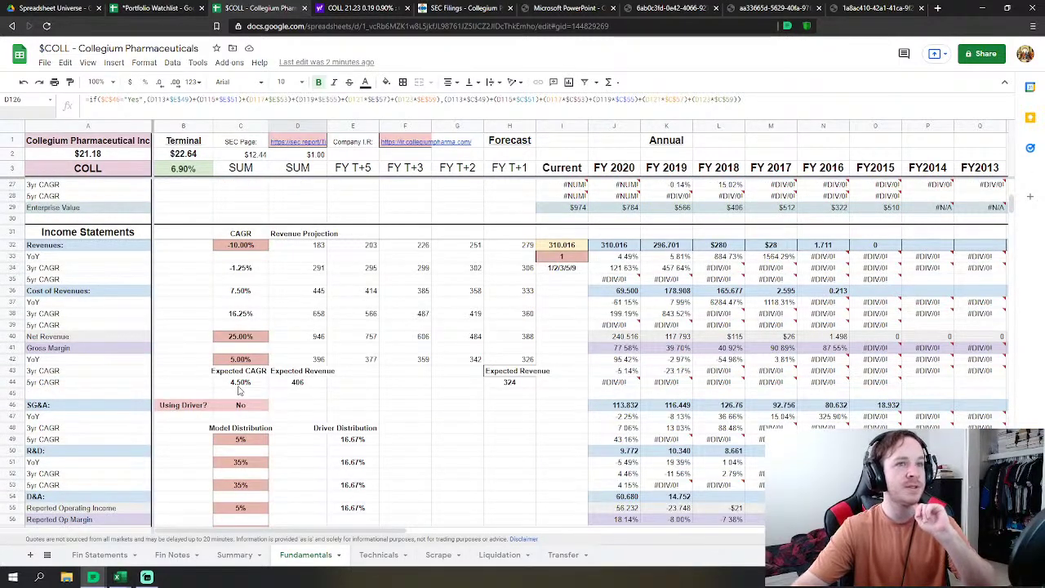
pyautogui.scroll(-16, 239, 390)
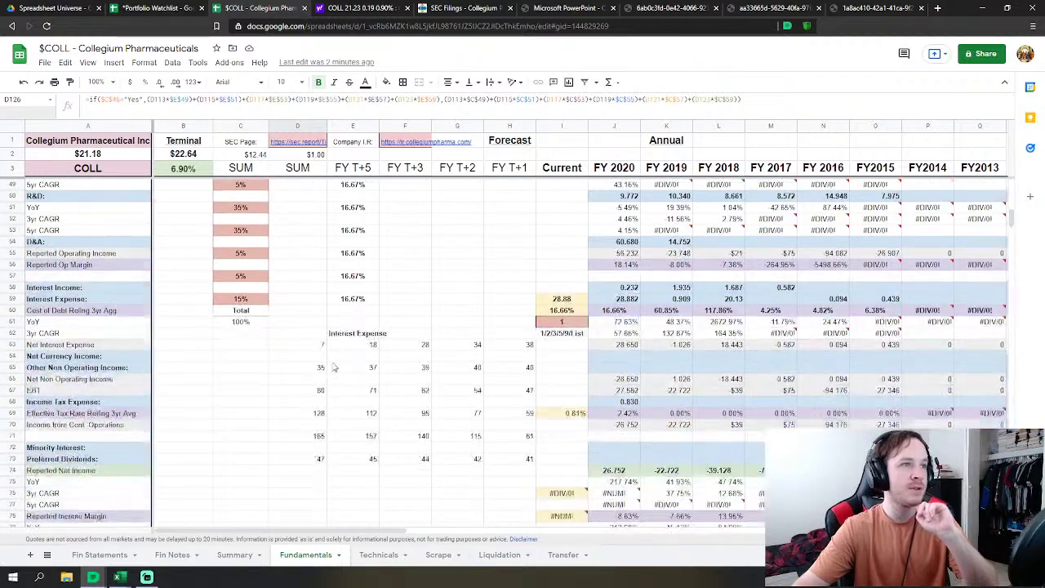
pyautogui.scroll(-17, 326, 367)
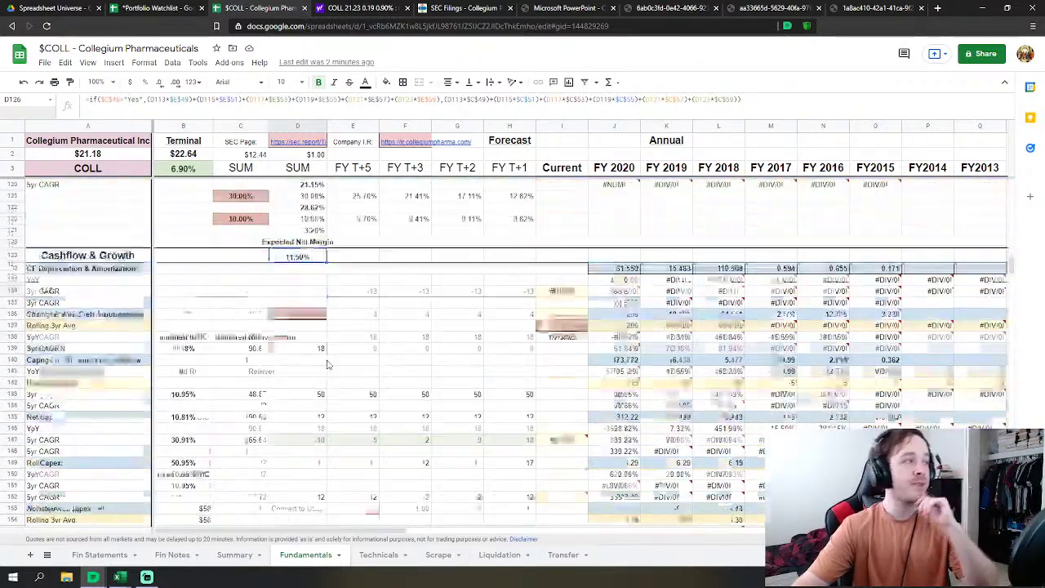
pyautogui.scroll(10, 326, 365)
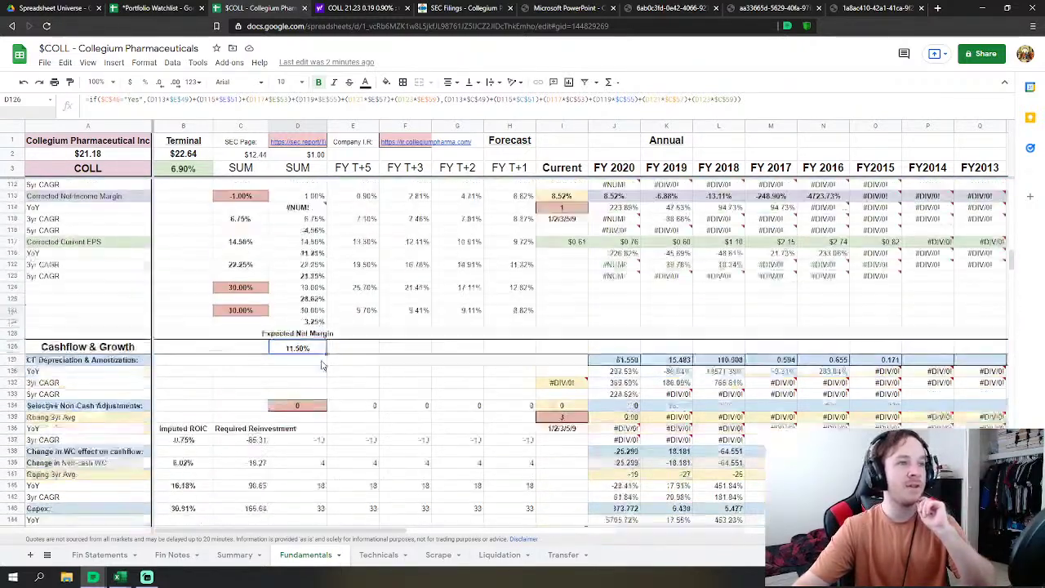
pyautogui.scroll(-5, 323, 366)
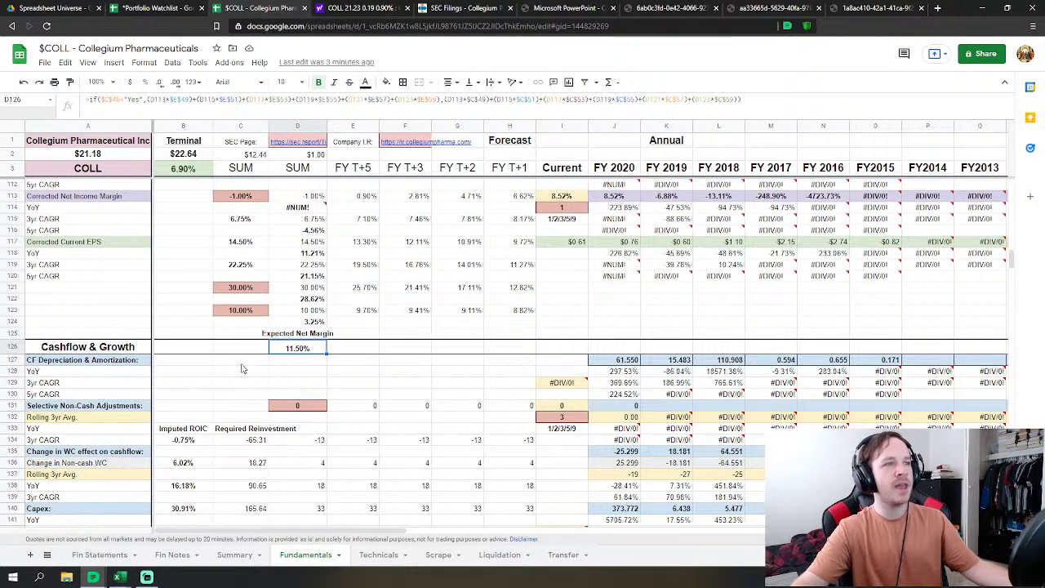
pyautogui.scroll(5, 245, 311)
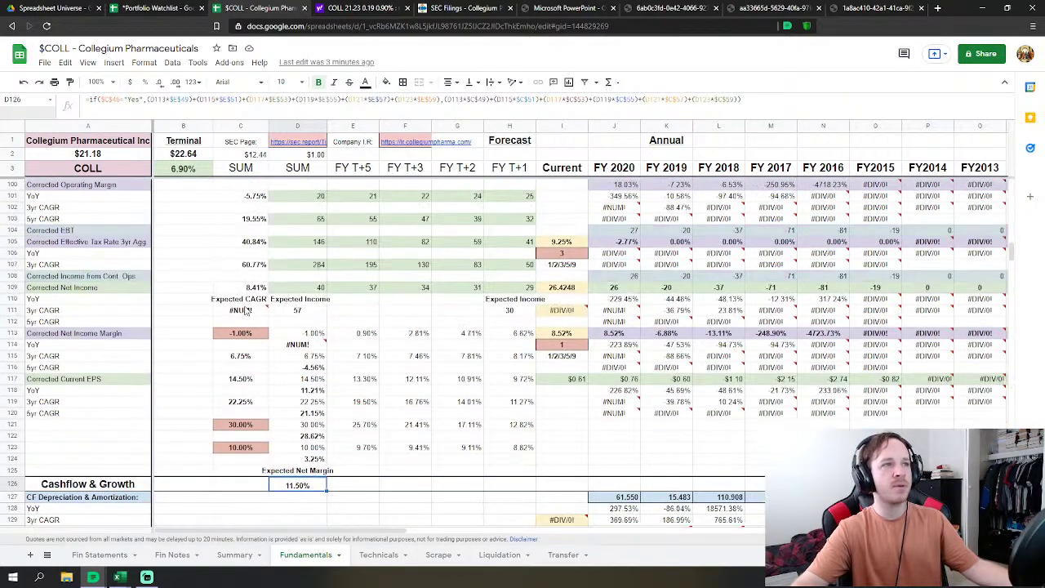
pyautogui.scroll(1, 245, 311)
pyautogui.scroll(-2, 253, 368)
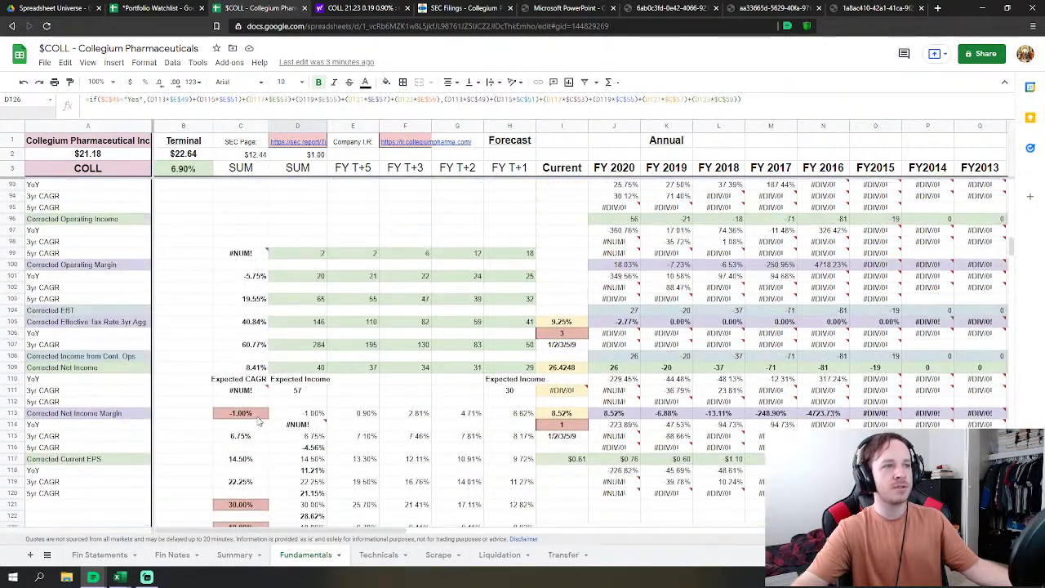
pyautogui.scroll(15, 239, 454)
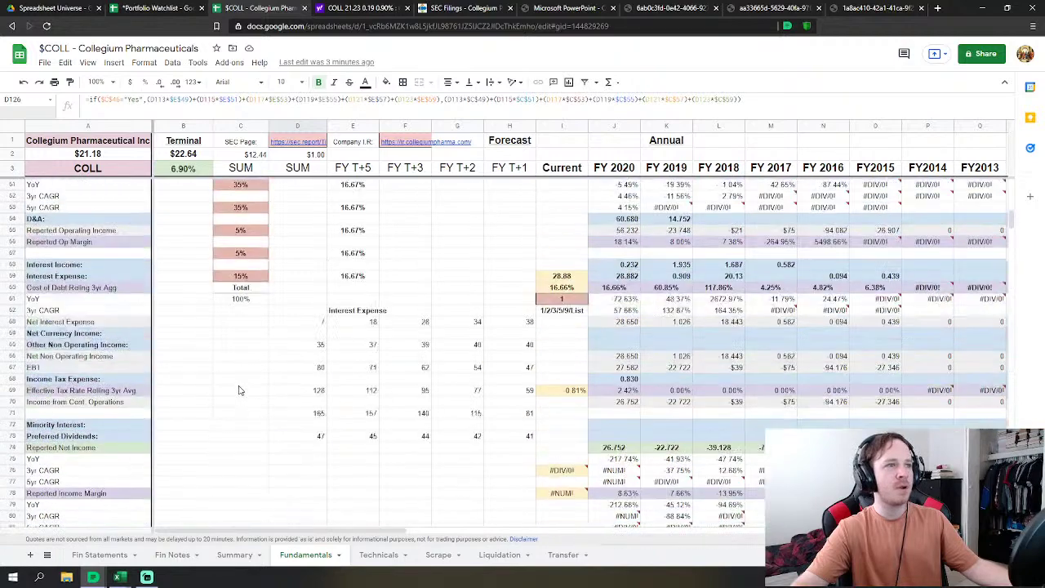
pyautogui.scroll(2, 239, 390)
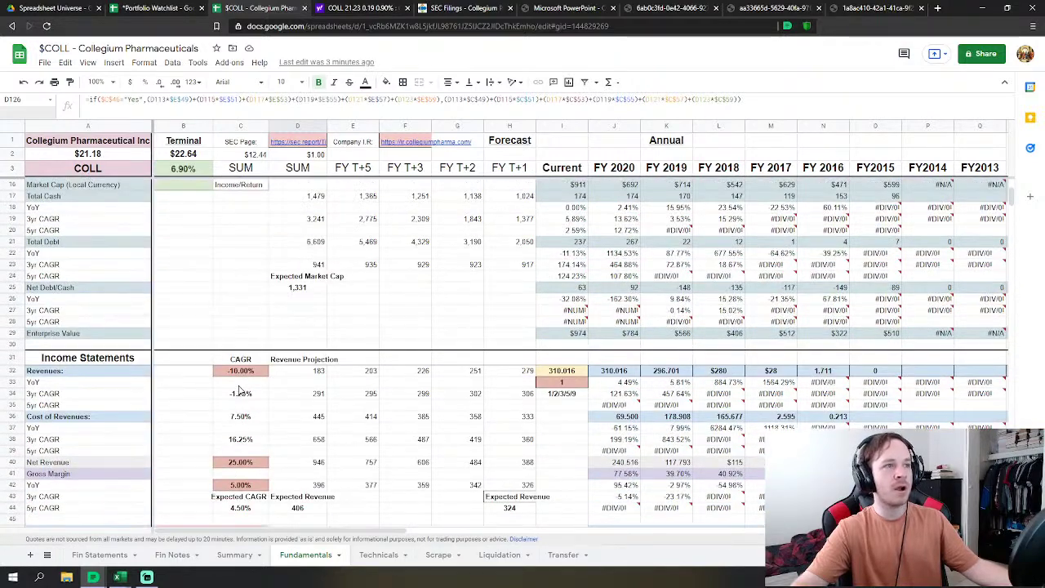
pyautogui.scroll(-2, 241, 388)
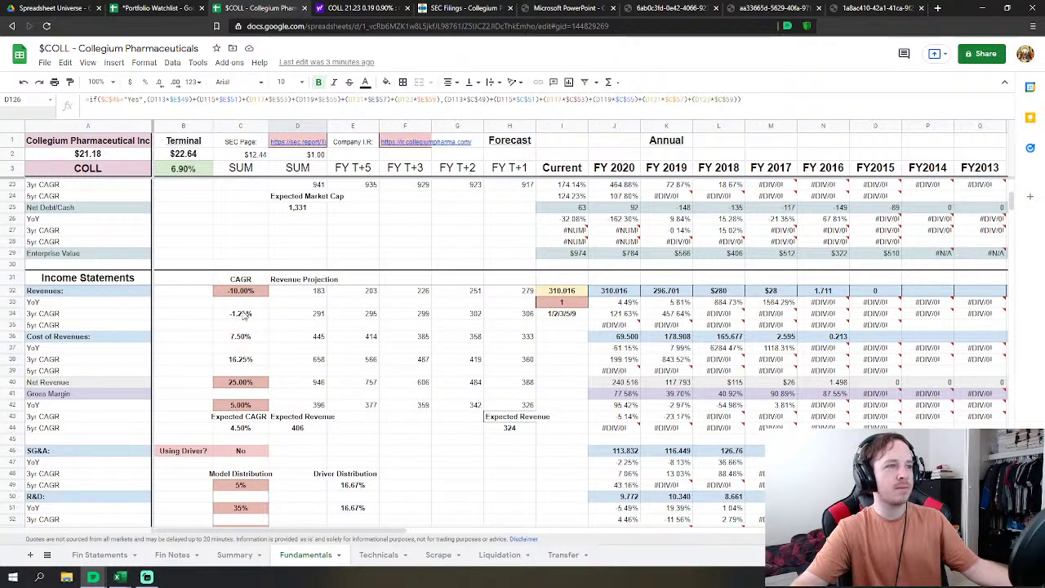
# Step: Compare the revenue CAGR scenarios in column C with their model distribution weights and the net margin assumptions on the Fundamentals sheet
pyautogui.scroll(-2, 264, 427)
pyautogui.click(241, 428)
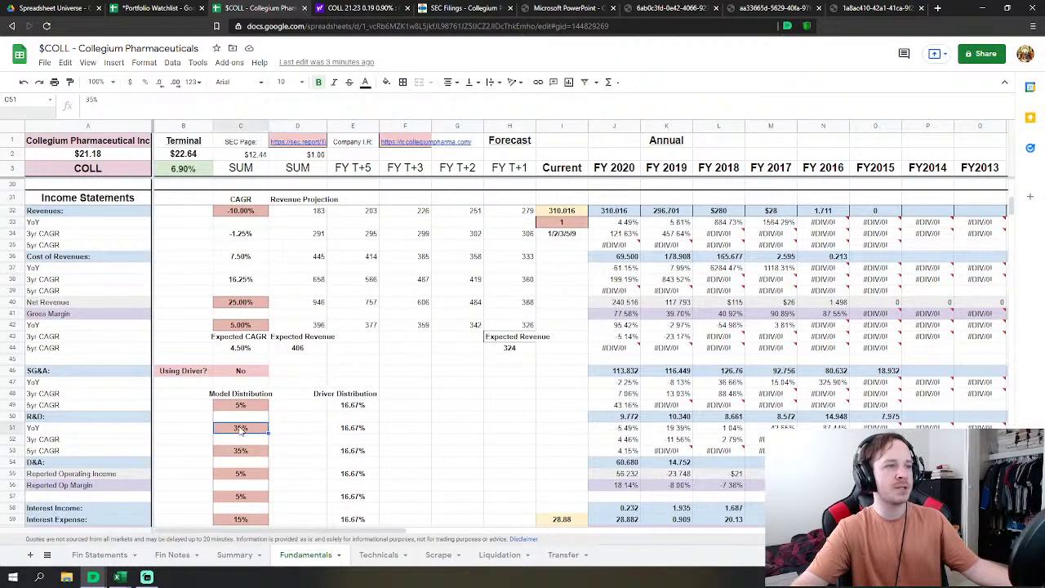
pyautogui.click(240, 234)
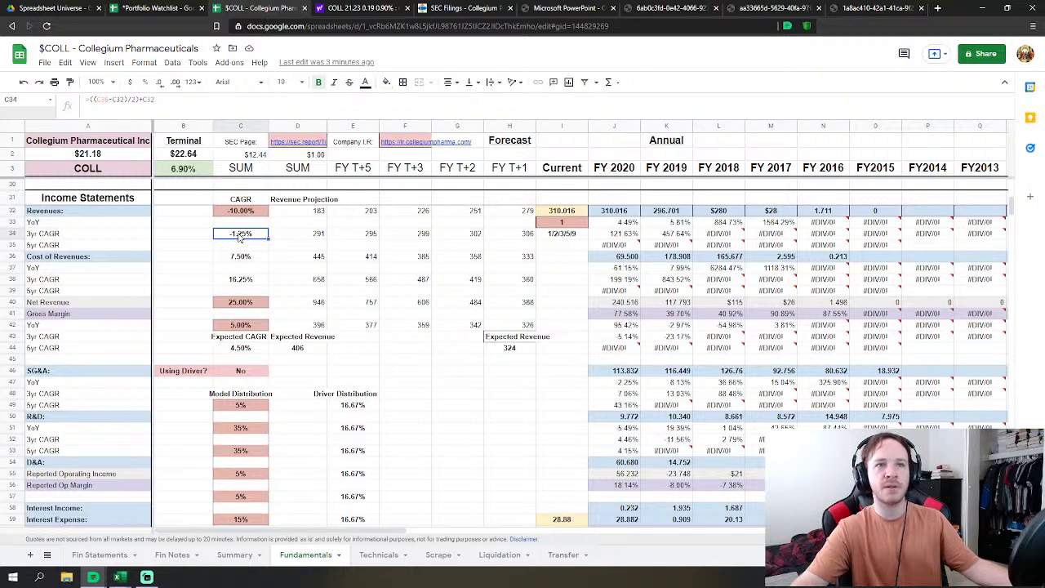
pyautogui.scroll(-3, 278, 302)
pyautogui.scroll(5, 270, 360)
pyautogui.scroll(-4, 261, 419)
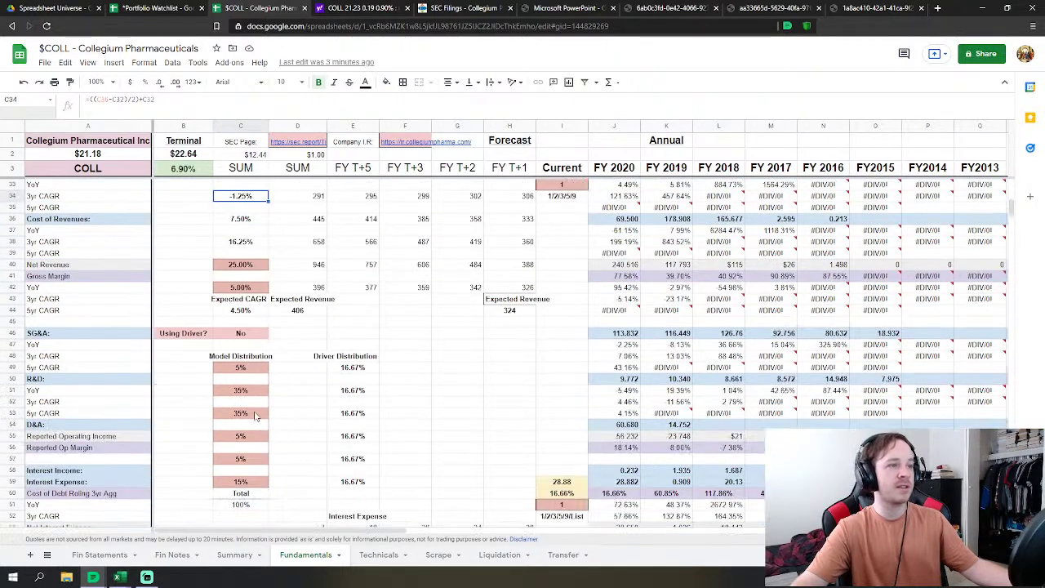
pyautogui.moveTo(240, 390); pyautogui.dragTo(243, 368)
pyautogui.scroll(4, 258, 329)
pyautogui.moveTo(249, 315); pyautogui.dragTo(265, 342)
pyautogui.scroll(-3, 263, 346)
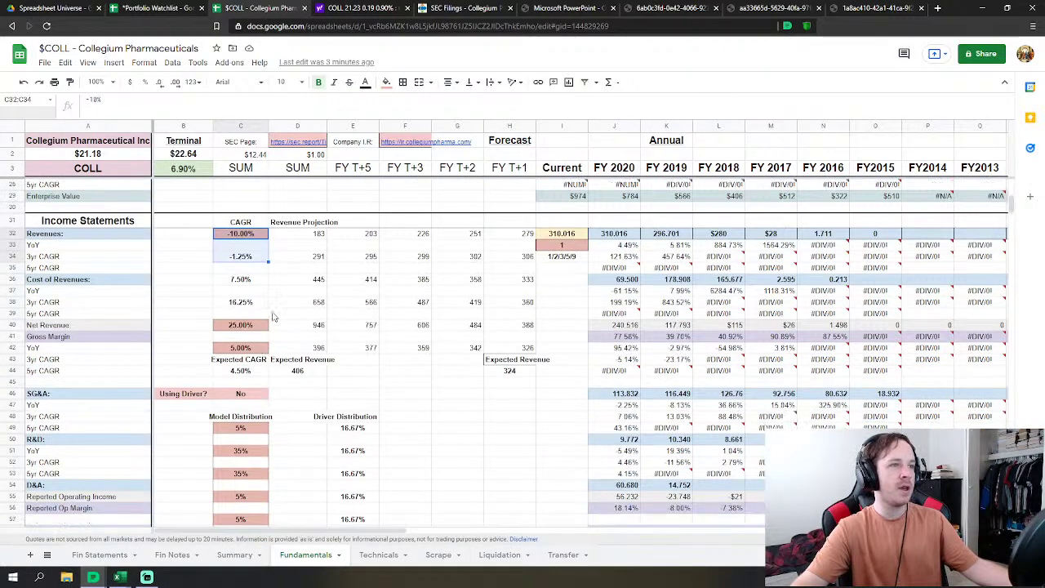
pyautogui.scroll(-3, 273, 317)
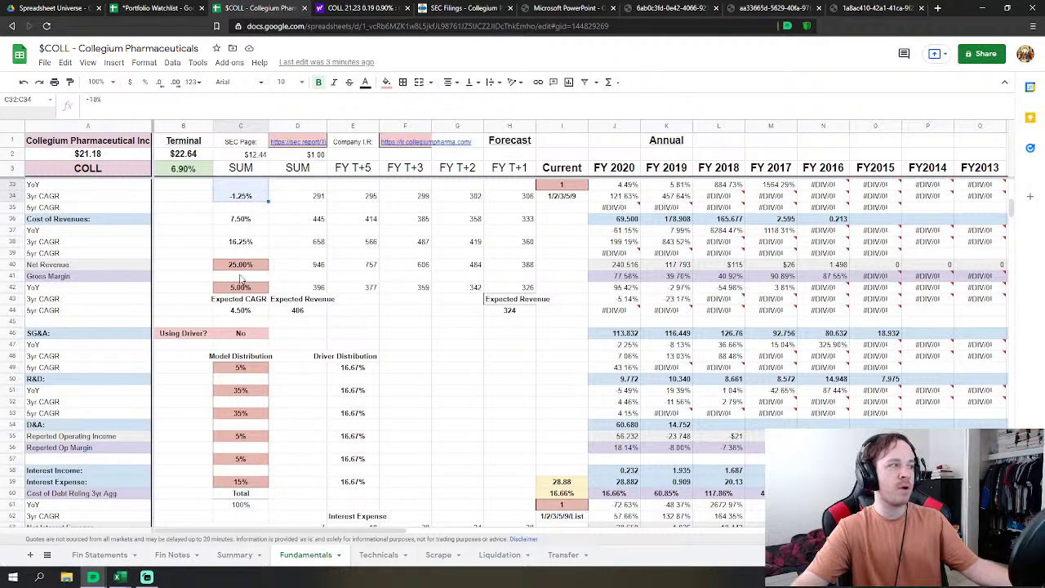
pyautogui.scroll(-20, 241, 278)
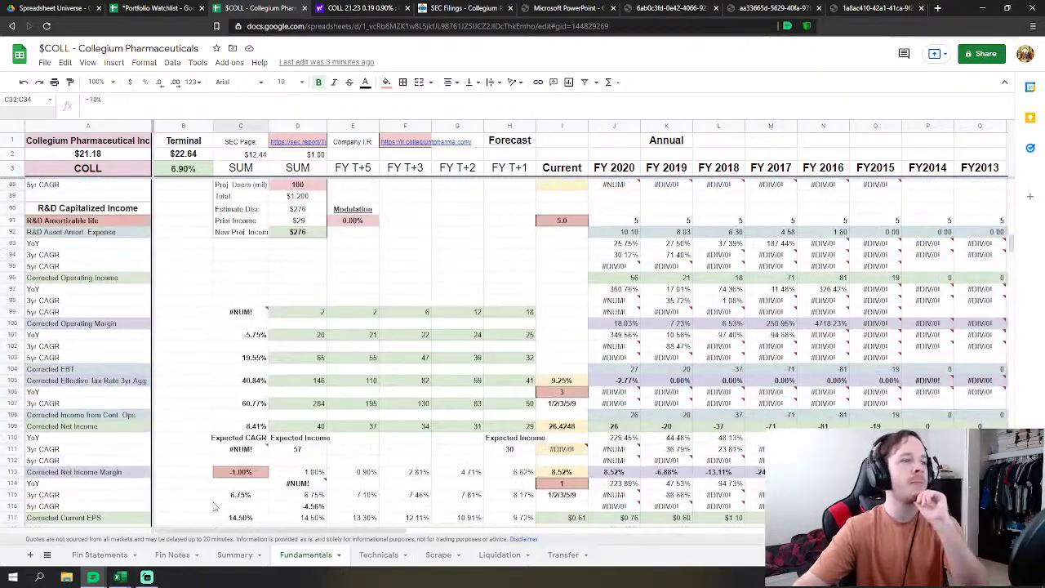
# Step: Review the Summary sheet's valuation models and read the analysts' revenue and sales growth estimates on COLL's Yahoo Finance Analysis page
pyautogui.click(235, 555)
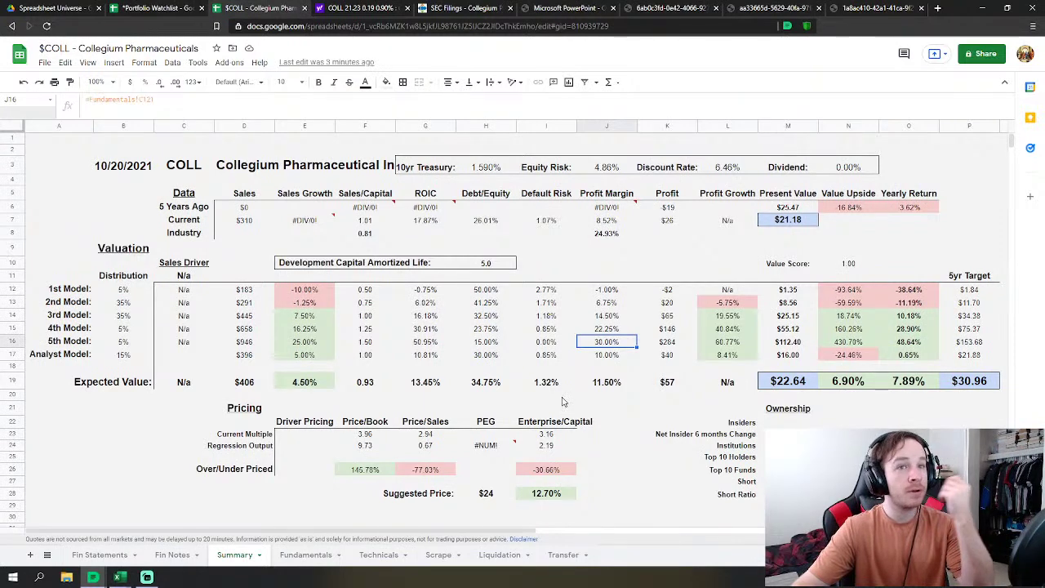
pyautogui.click(548, 195)
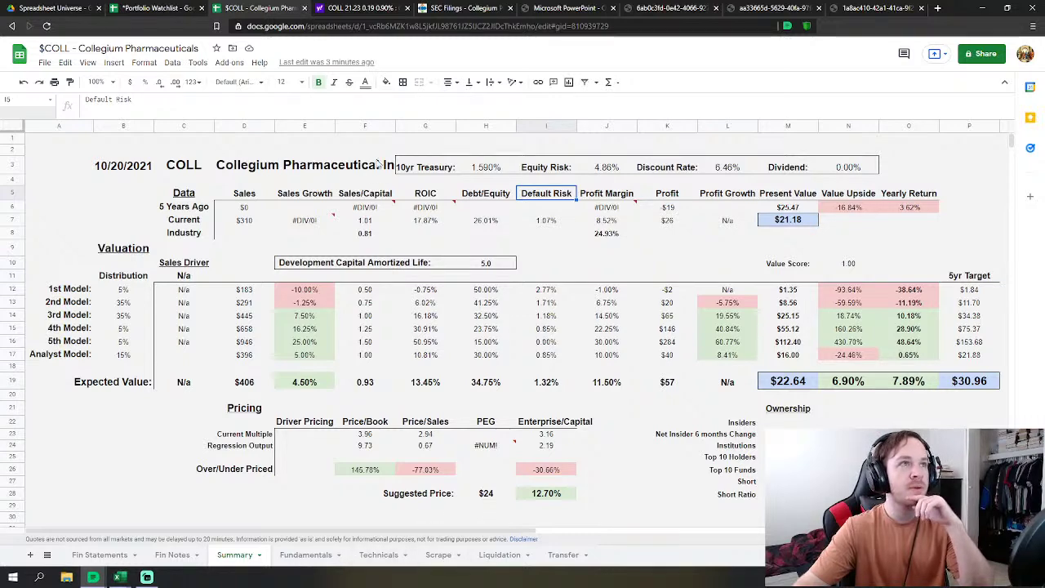
pyautogui.click(359, 8)
pyautogui.click(614, 254)
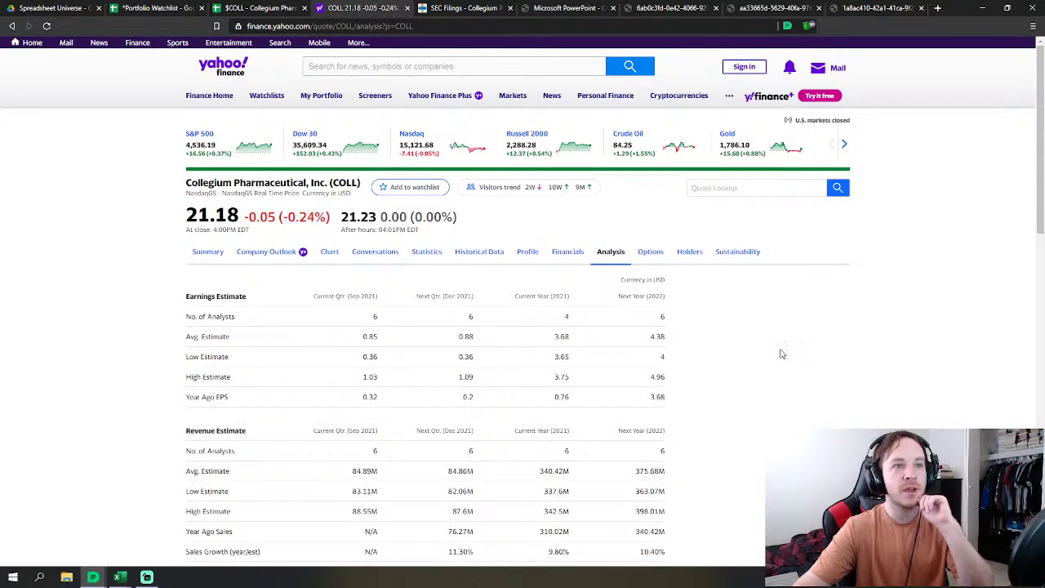
pyautogui.scroll(-1, 781, 353)
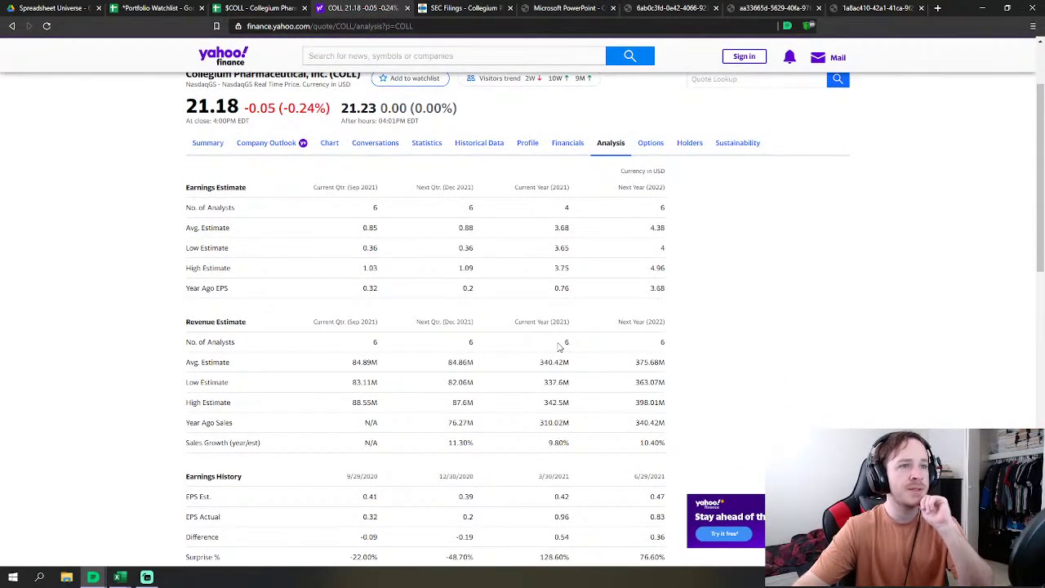
pyautogui.scroll(-1, 563, 382)
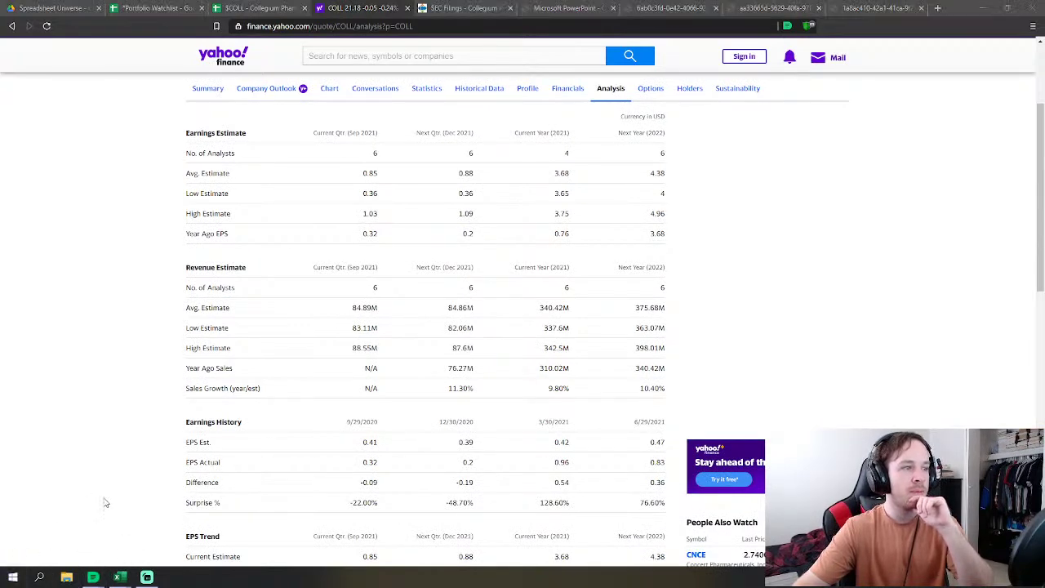
# Step: Open the Calculator and multiply the current-year and next-year sales growth factors, 1.098 × 1.104
pyautogui.press('super')
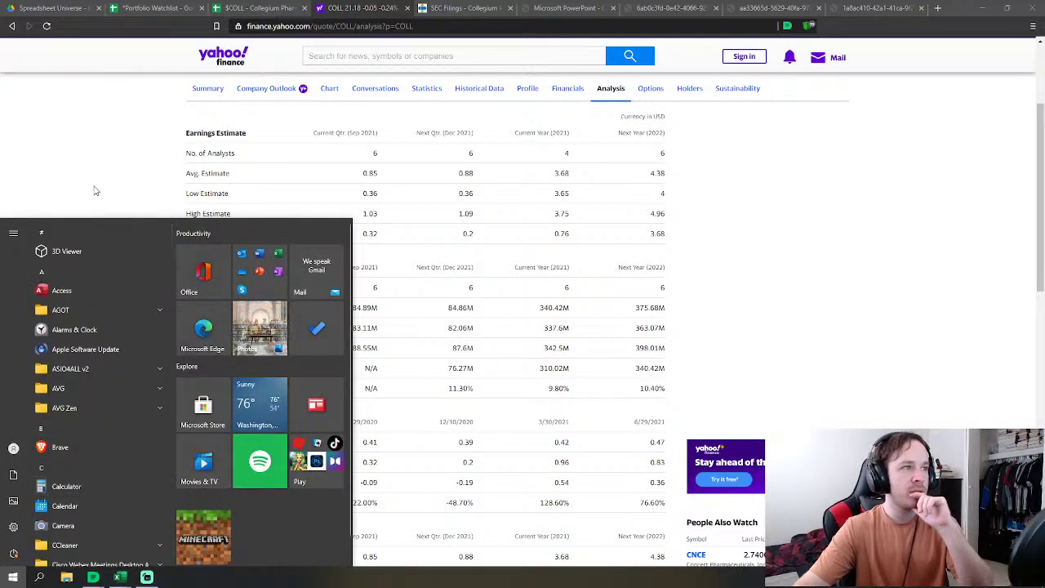
pyautogui.click(83, 488)
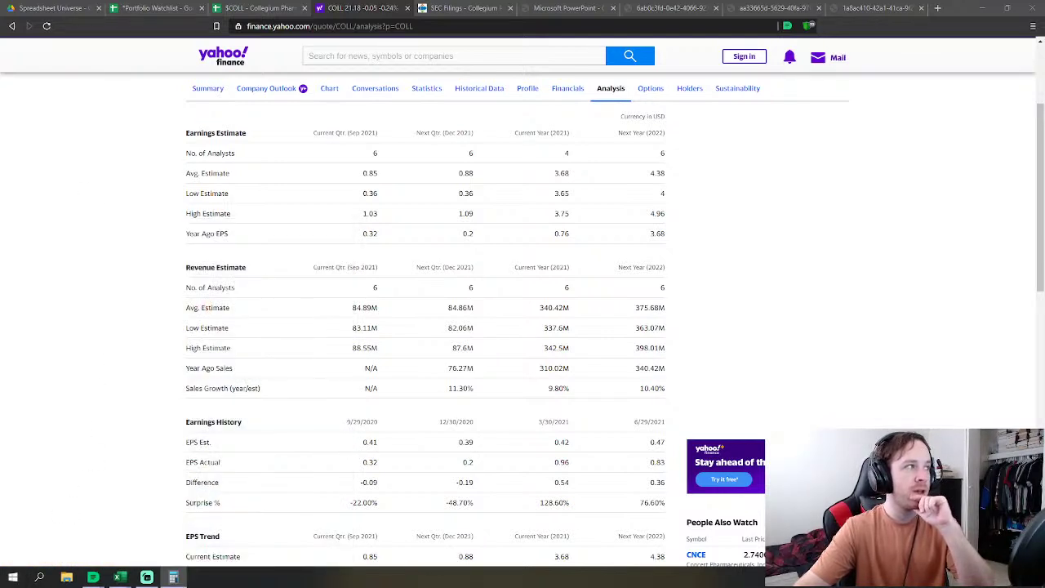
pyautogui.click(121, 381)
pyautogui.click(188, 401)
pyautogui.click(156, 401)
pyautogui.click(189, 341)
pyautogui.click(155, 342)
pyautogui.click(224, 342)
pyautogui.click(121, 381)
pyautogui.click(190, 401)
pyautogui.click(128, 382)
pyautogui.click(155, 401)
pyautogui.click(120, 361)
pyautogui.press('Return')
# Step: Multiply the two-year growth product by (1.02 ^ 3) to add three years of 2% growth
pyautogui.click(120, 322)
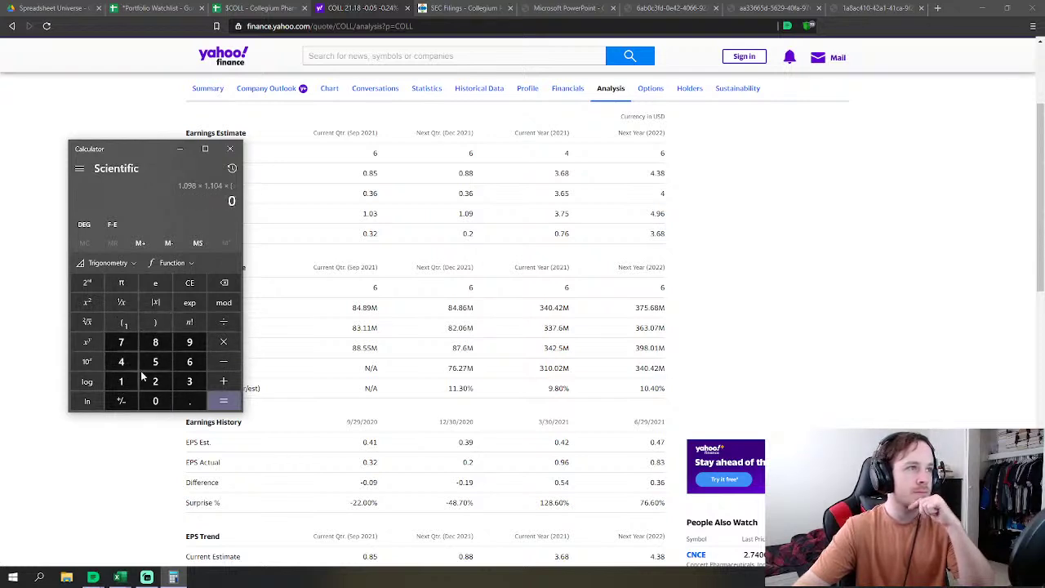
pyautogui.click(124, 382)
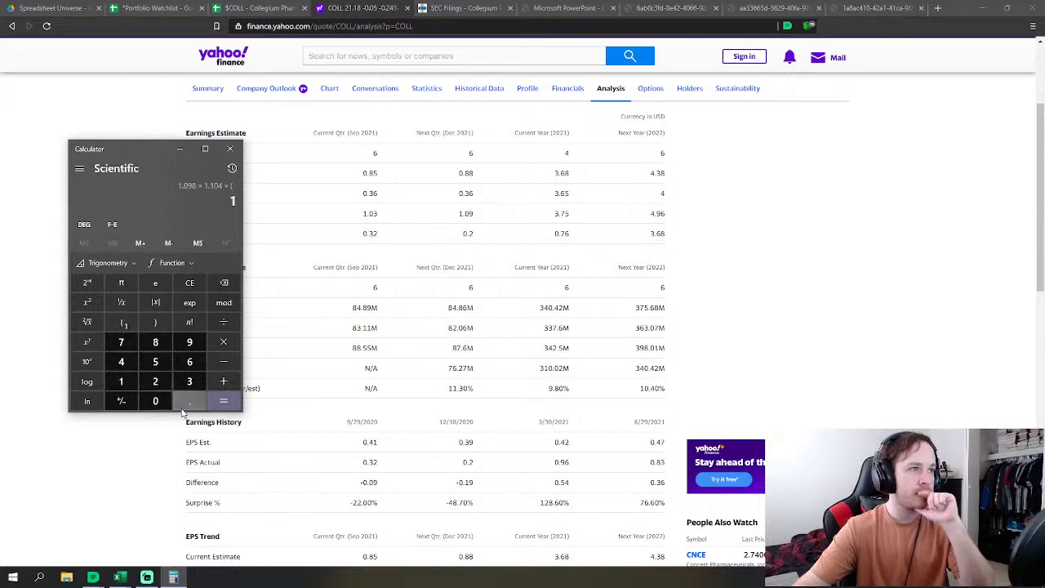
pyautogui.click(190, 401)
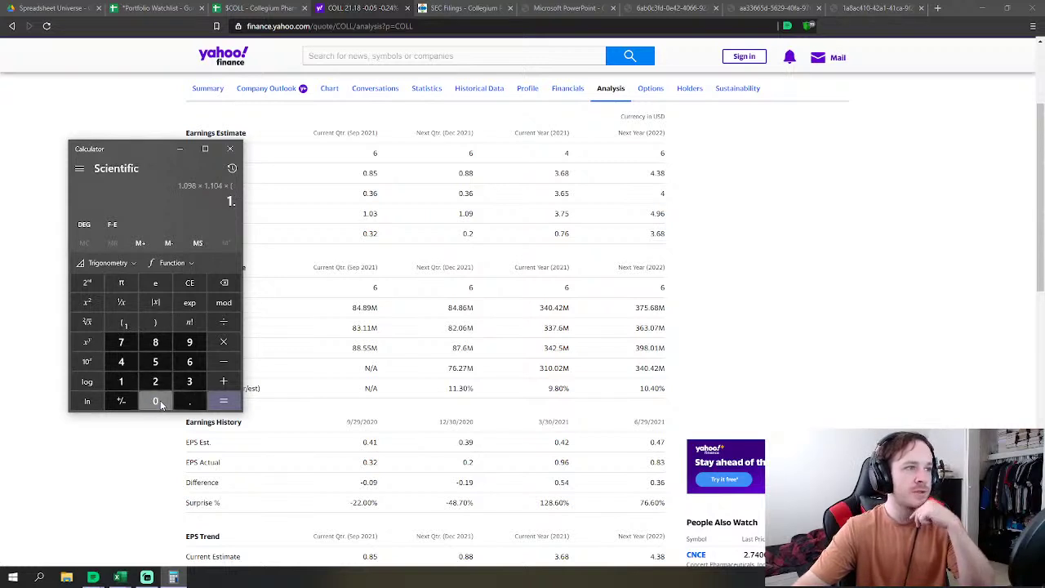
pyautogui.click(150, 383)
pyautogui.click(87, 341)
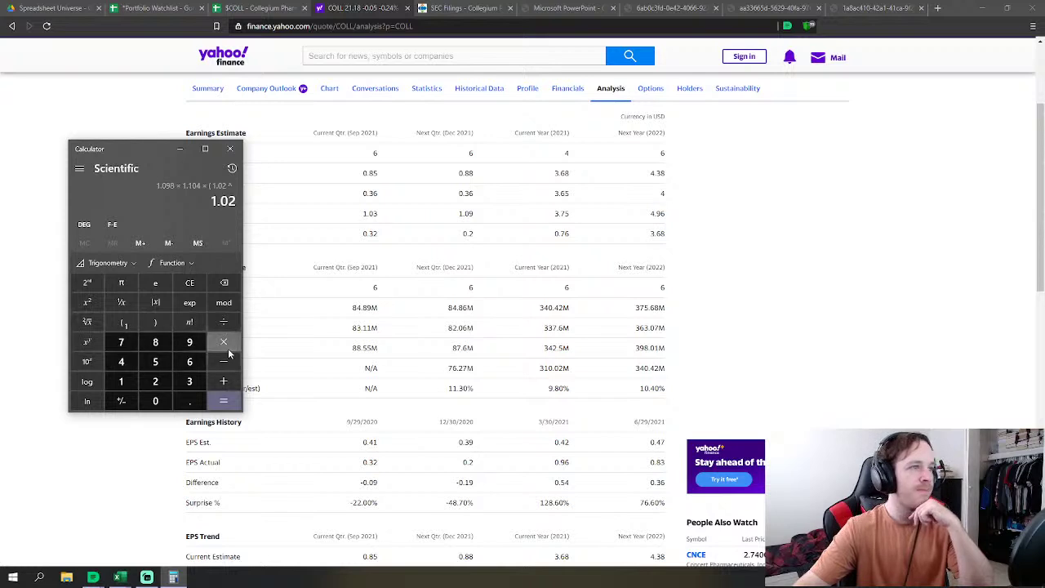
pyautogui.click(188, 383)
pyautogui.click(155, 322)
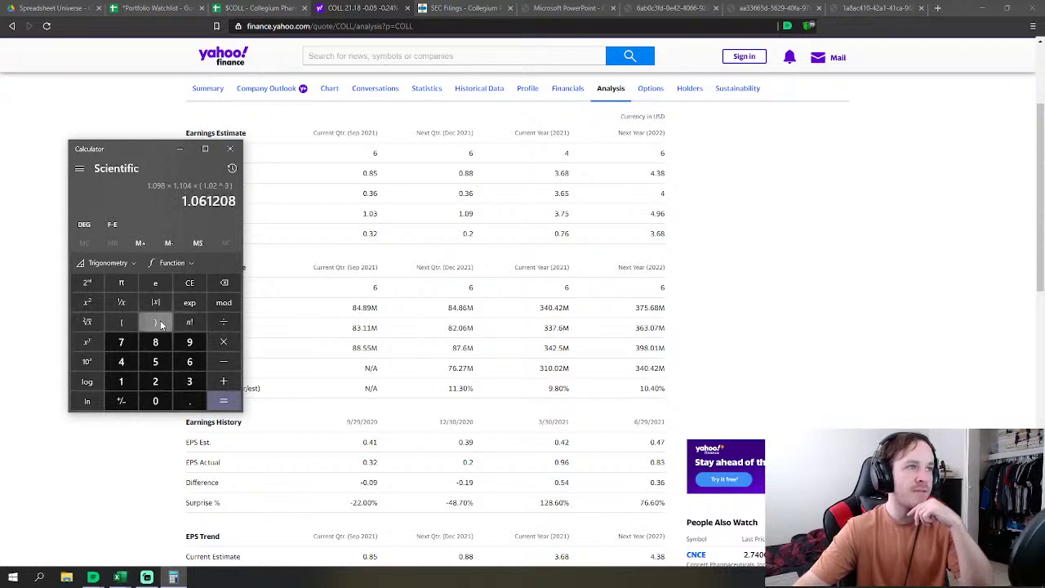
pyautogui.click(229, 397)
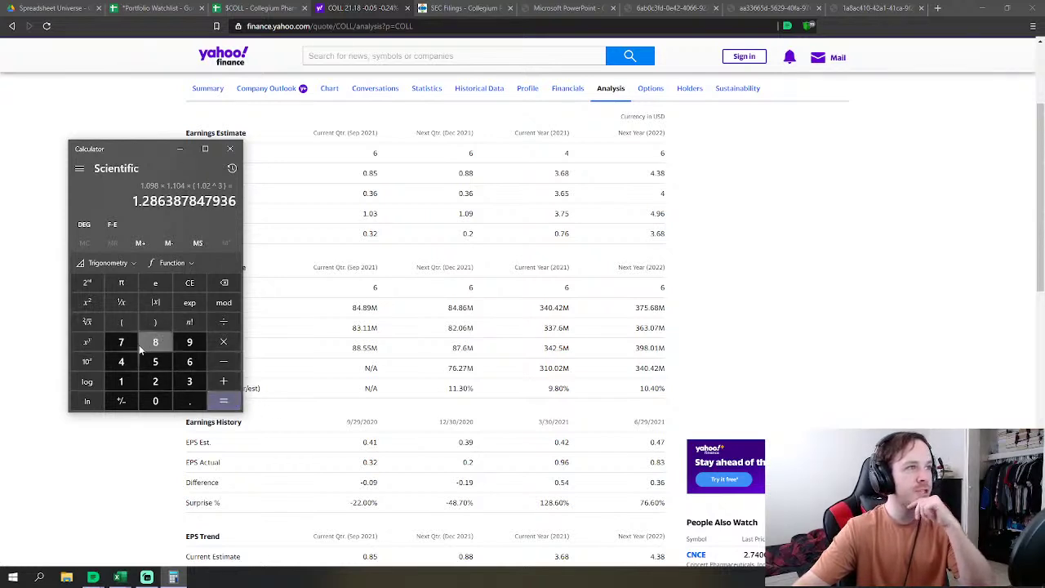
# Step: Raise the five-year growth factor to the power (1 ÷ 5) and subtract 1 to get the annualized growth rate
pyautogui.click(86, 343)
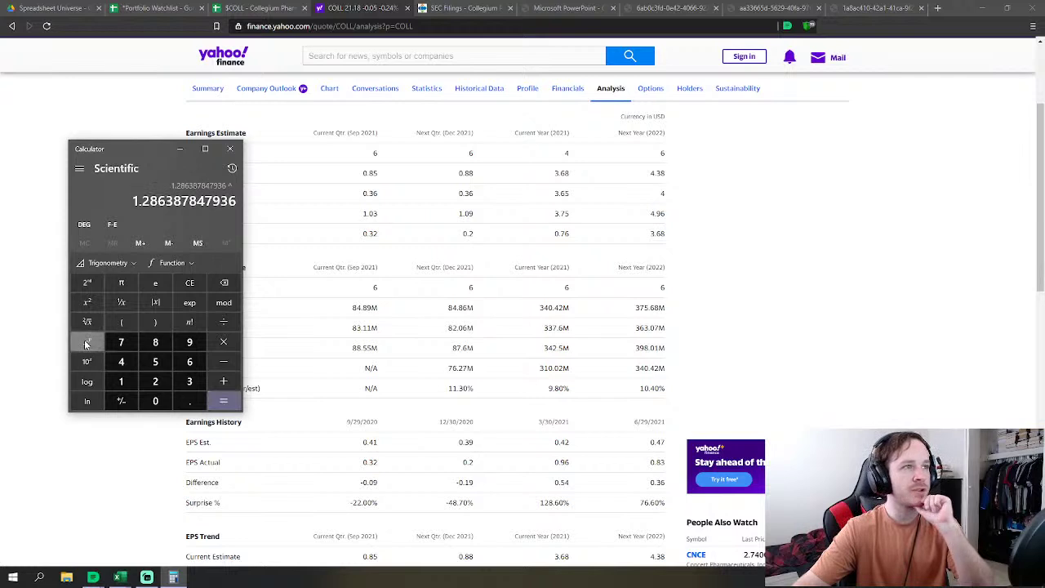
pyautogui.click(124, 323)
pyautogui.click(121, 381)
pyautogui.click(223, 381)
pyautogui.click(155, 362)
pyautogui.click(153, 327)
pyautogui.click(229, 400)
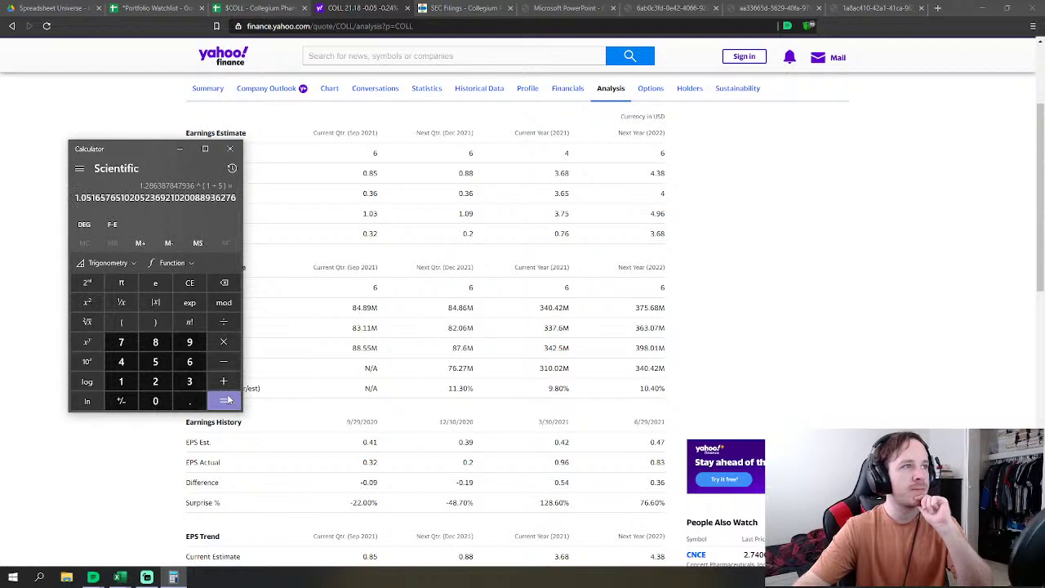
pyautogui.click(223, 362)
pyautogui.click(121, 382)
pyautogui.click(223, 401)
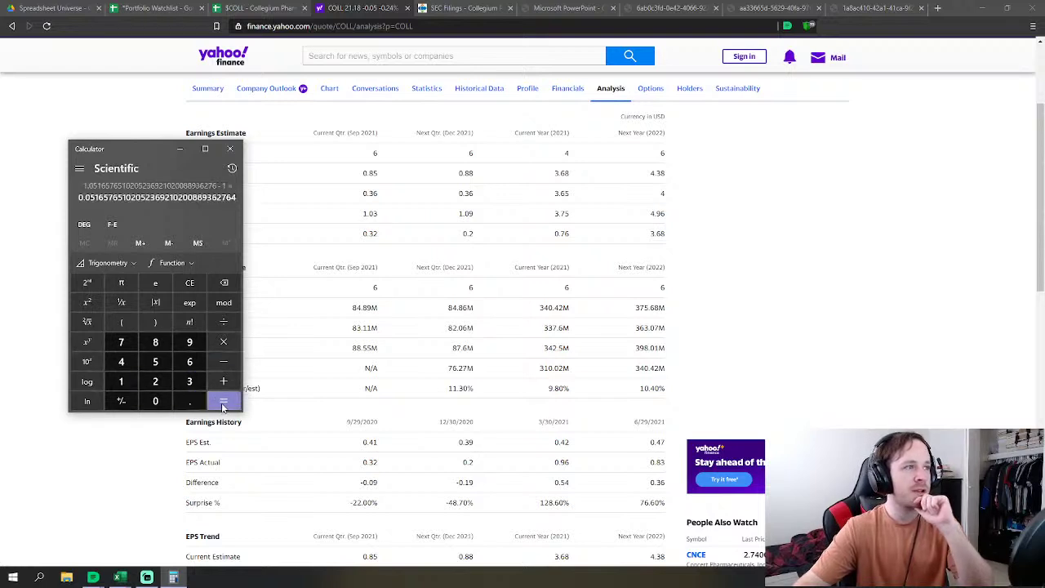
# Step: Return to the Fundamentals sheet of the COLL spreadsheet and set the analyst revenue CAGR in C42 to 6%
pyautogui.click(114, 109)
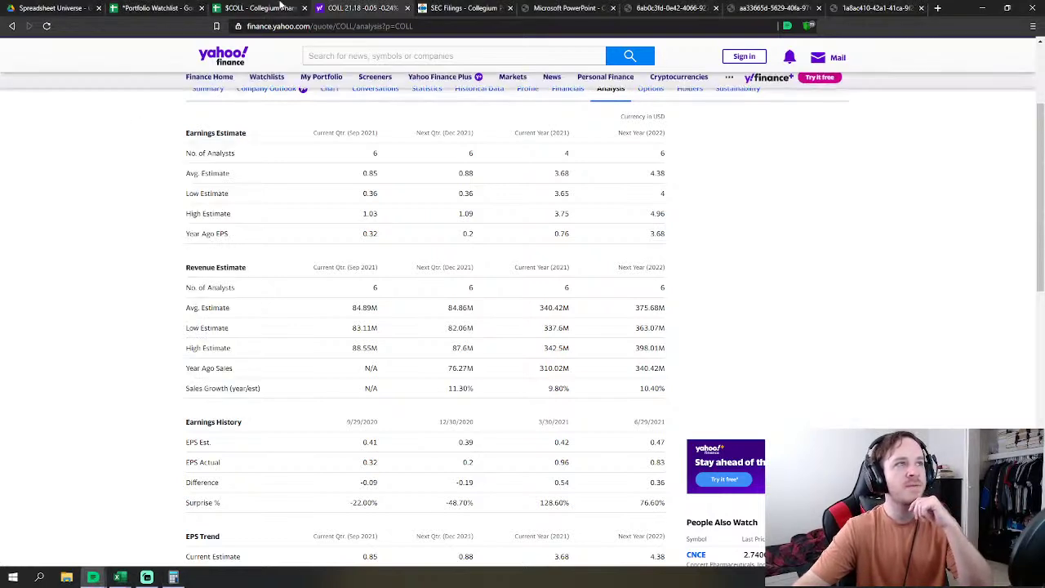
pyautogui.click(267, 7)
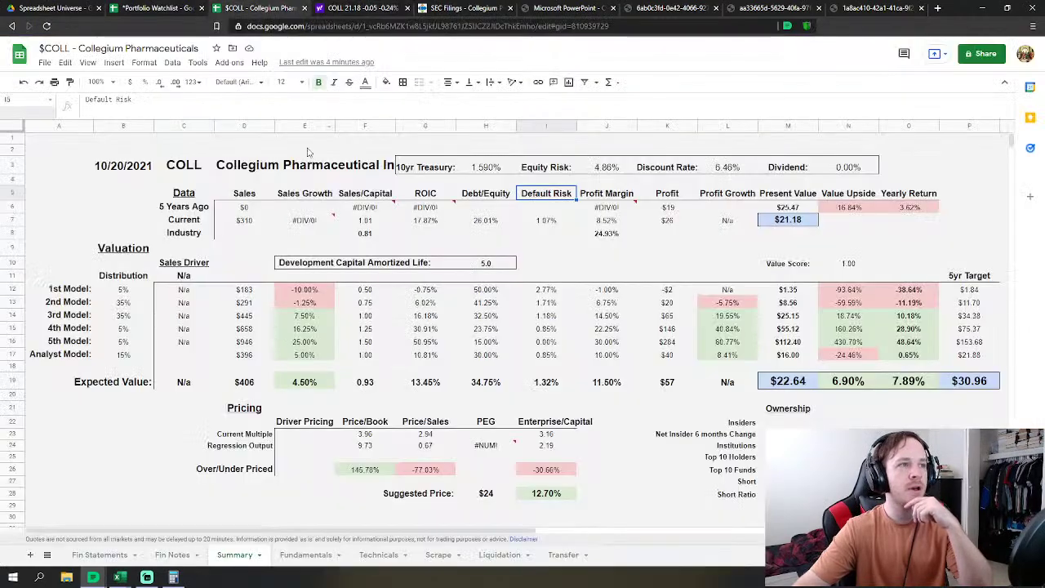
pyautogui.click(307, 555)
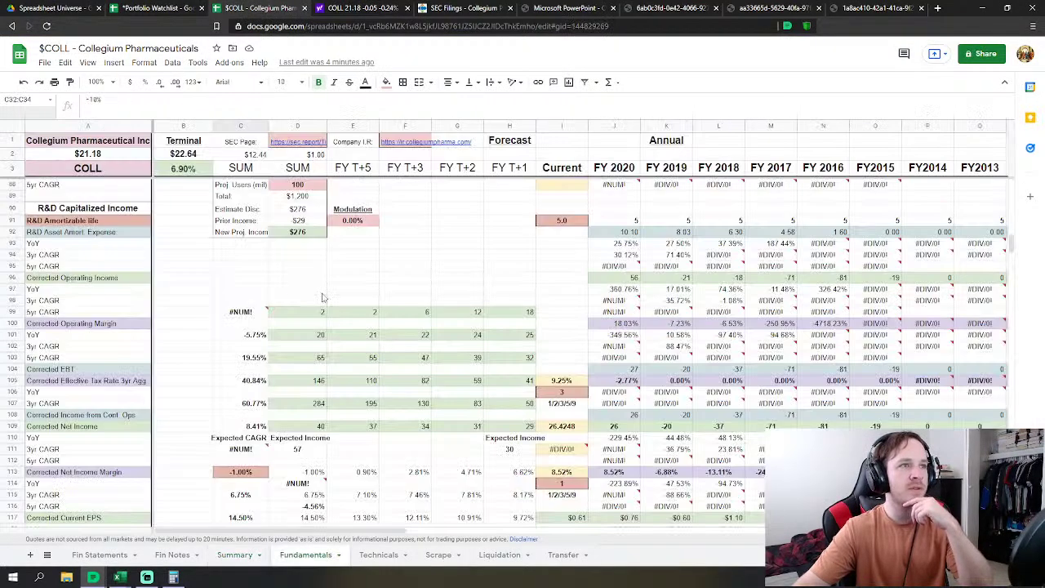
pyautogui.scroll(-5, 334, 280)
pyautogui.scroll(3, 238, 361)
pyautogui.click(247, 374)
pyautogui.write('6')
pyautogui.press('Return')
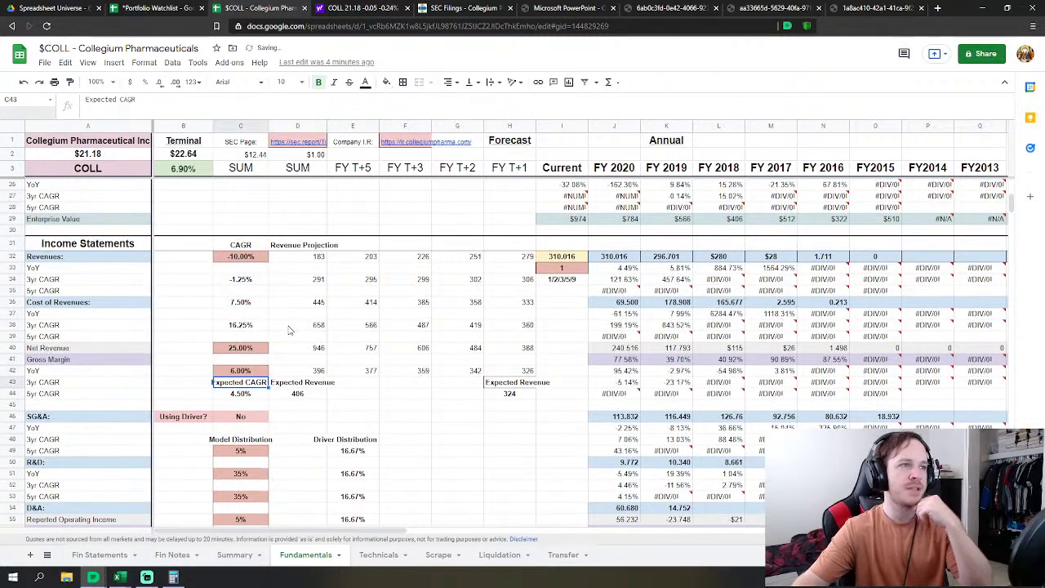
# Step: Check the recalculated expected revenue, interest expense and corrected net income projections down the Fundamentals sheet
pyautogui.scroll(-3, 266, 304)
pyautogui.scroll(-4, 267, 304)
pyautogui.click(413, 340)
pyautogui.scroll(-8, 418, 314)
pyautogui.scroll(5, 416, 312)
pyautogui.scroll(7, 420, 314)
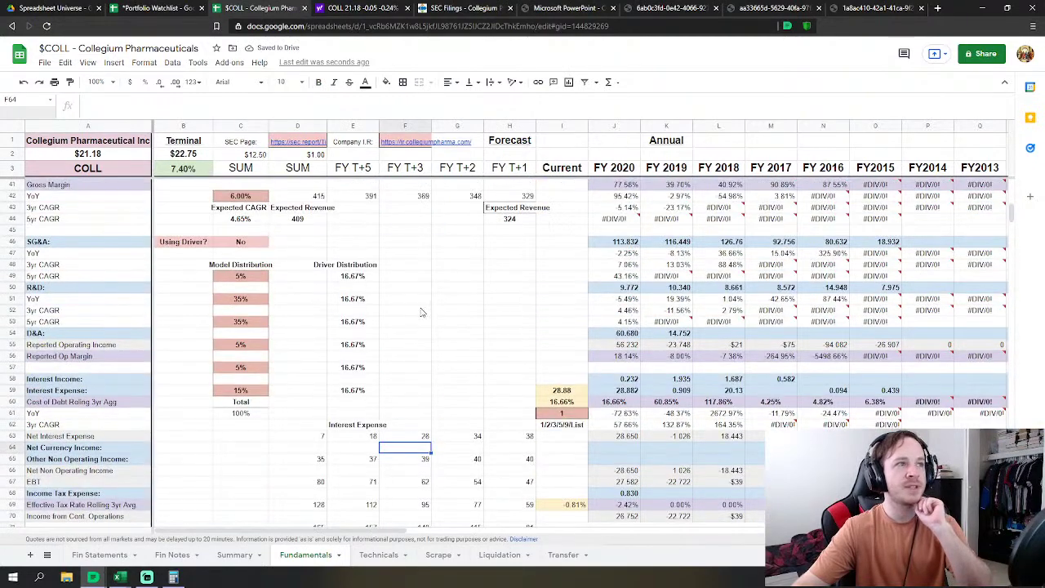
pyautogui.scroll(-8, 422, 312)
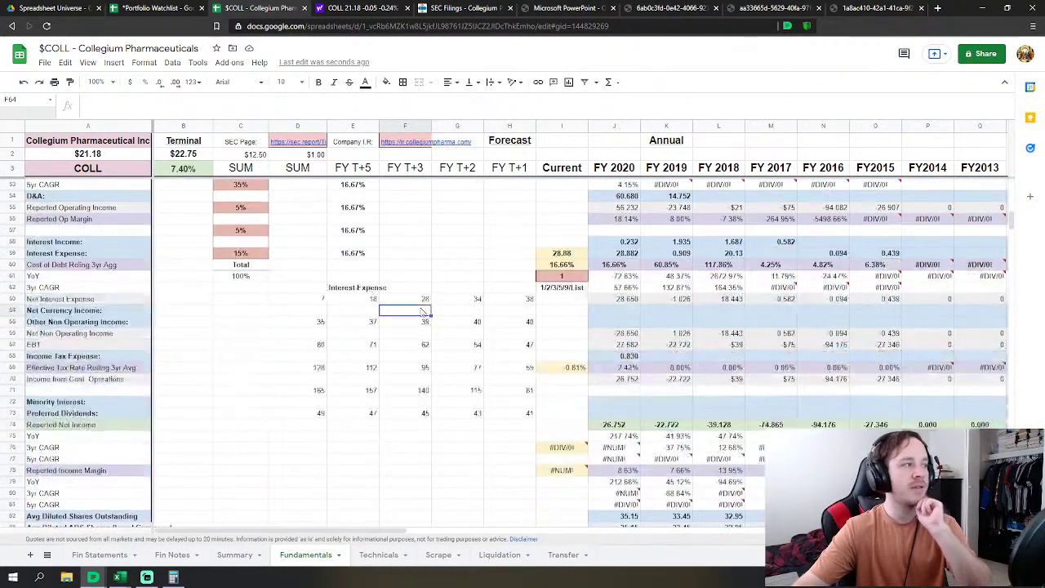
pyautogui.scroll(-4, 421, 312)
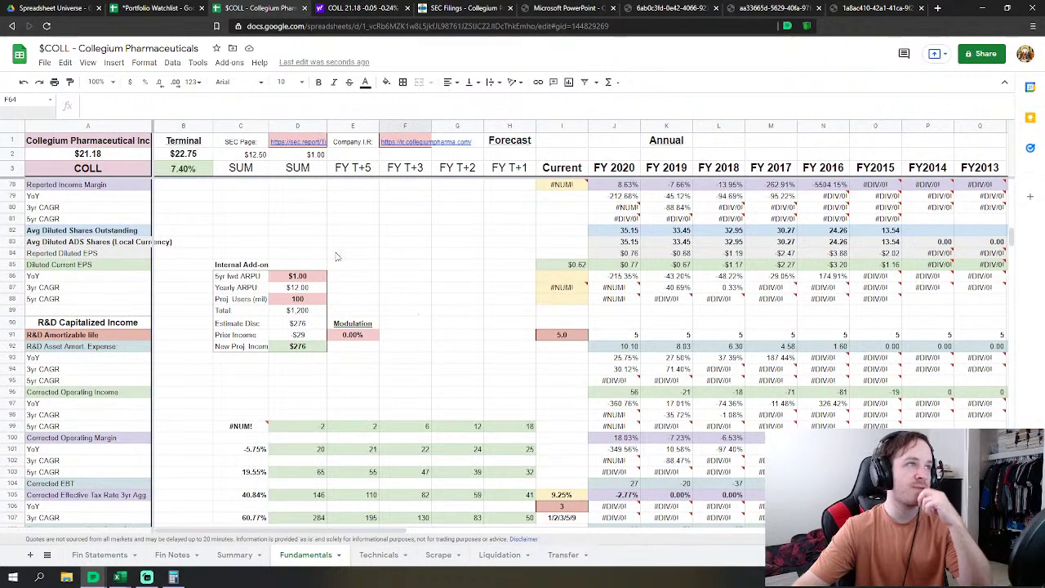
# Step: Examine the EPS trend, growth estimates and revenue estimates on COLL's Yahoo Finance Analysis page
pyautogui.click(363, 8)
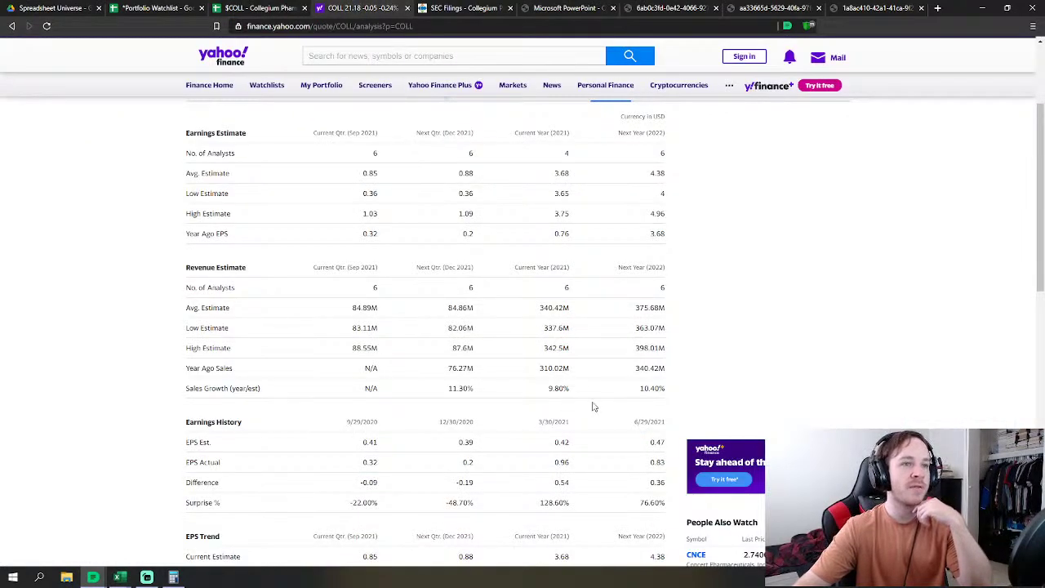
pyautogui.scroll(-6, 523, 382)
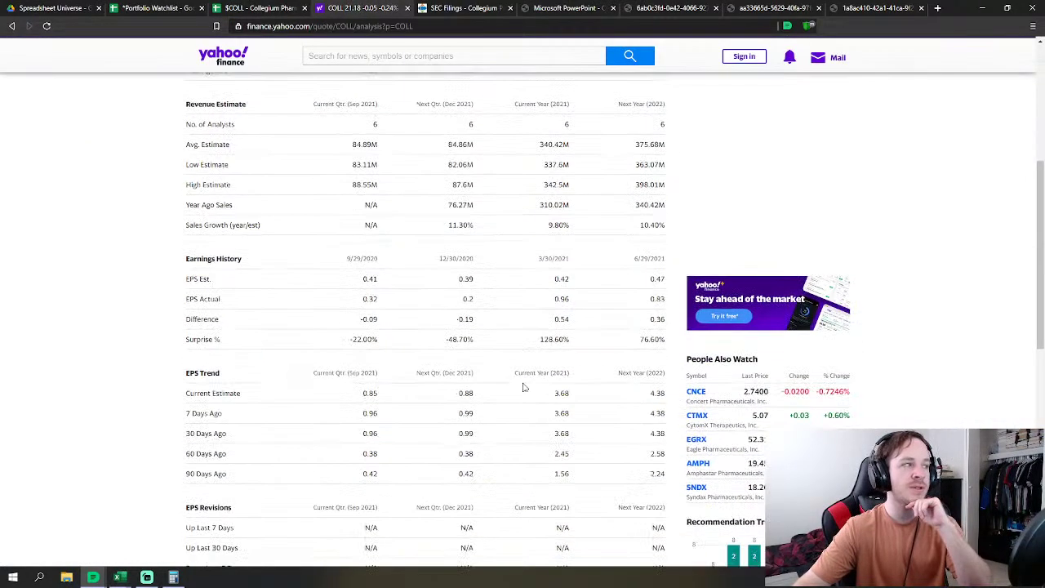
pyautogui.scroll(1, 355, 399)
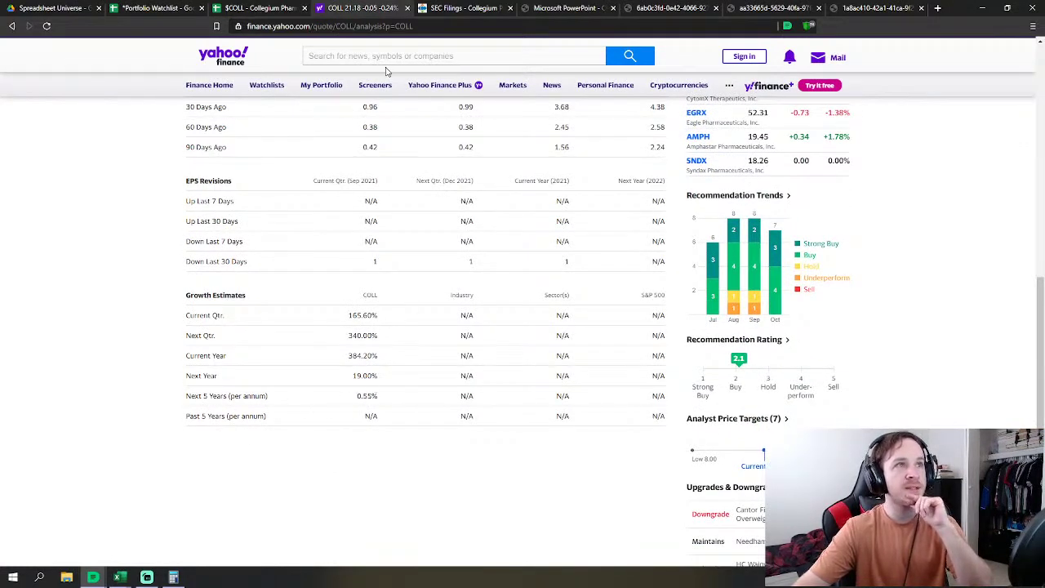
pyautogui.click(282, 8)
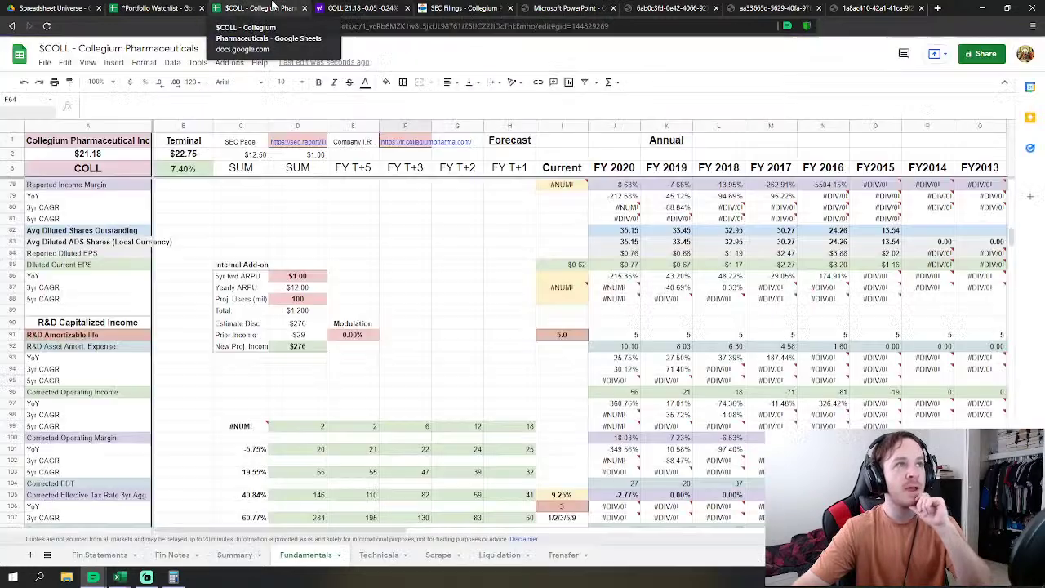
pyautogui.click(376, 8)
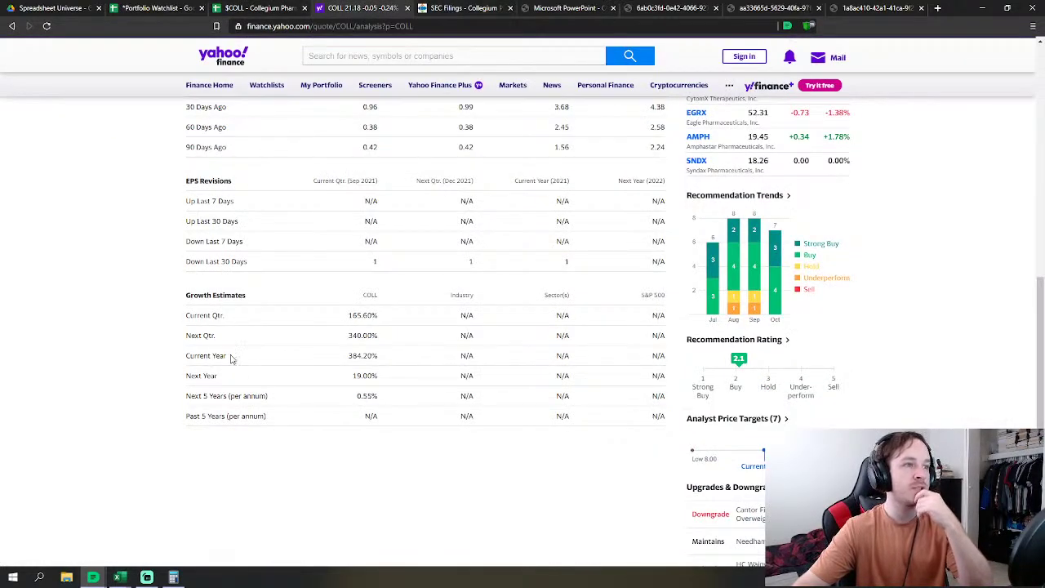
pyautogui.scroll(7, 400, 378)
pyautogui.scroll(-2, 555, 372)
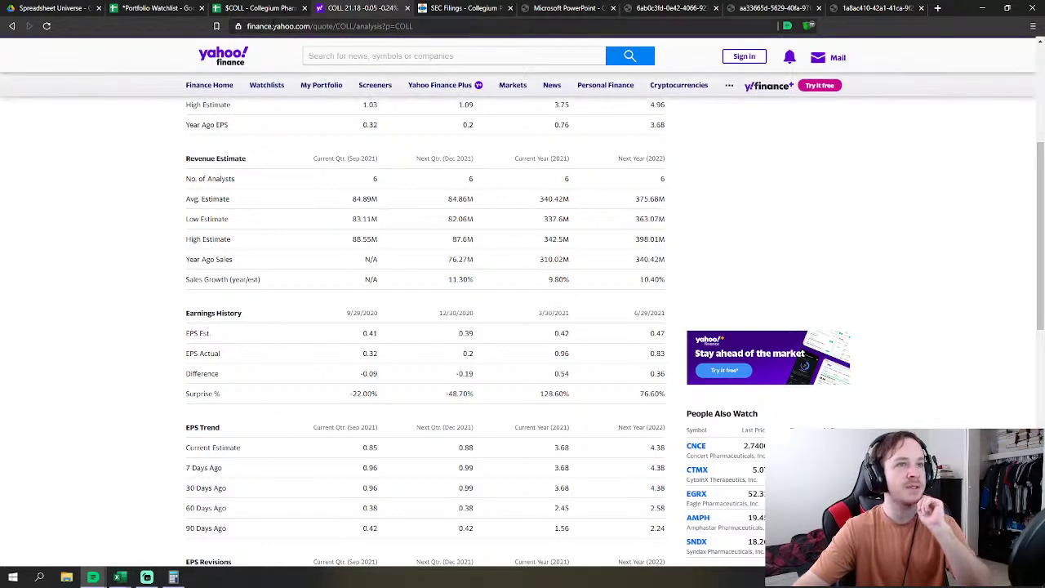
pyautogui.click(256, 5)
pyautogui.click(161, 6)
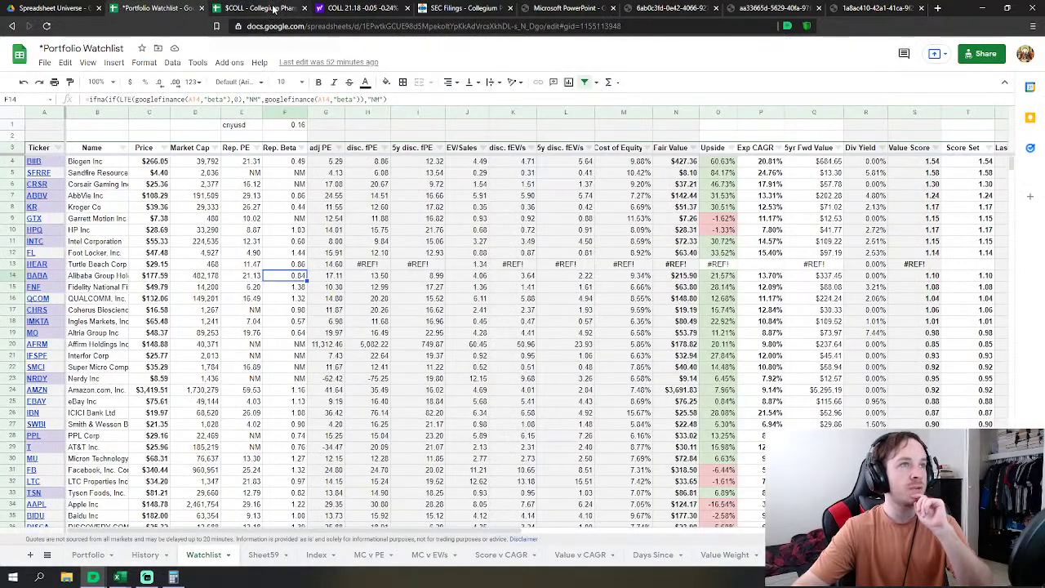
pyautogui.click(278, 10)
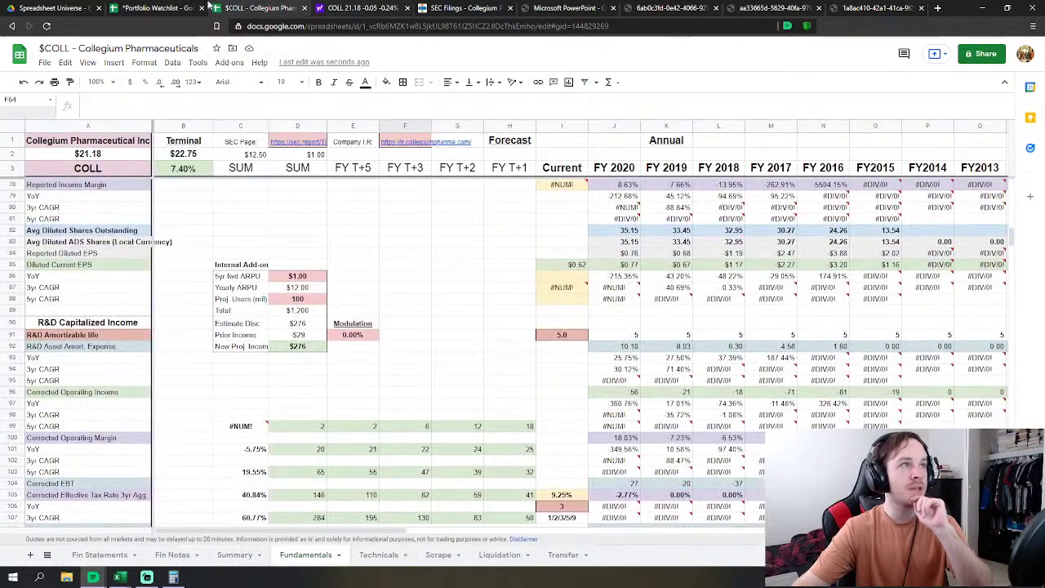
pyautogui.click(153, 6)
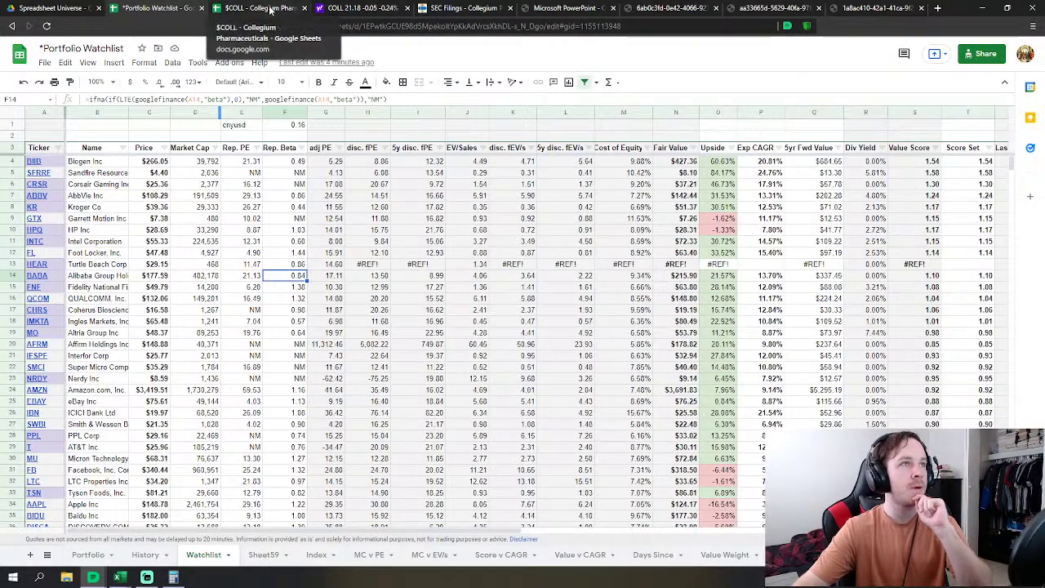
# Step: Return to the COLL spreadsheet and open the Zacks detailed-estimates link from the Scrape sheet
pyautogui.click(260, 8)
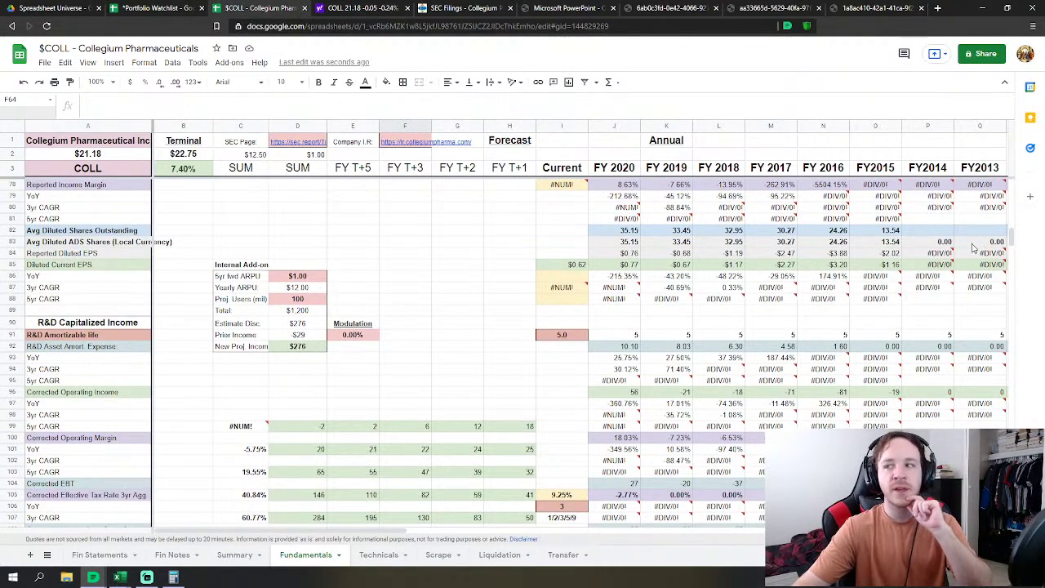
pyautogui.moveTo(1011, 239); pyautogui.dragTo(1001, 290)
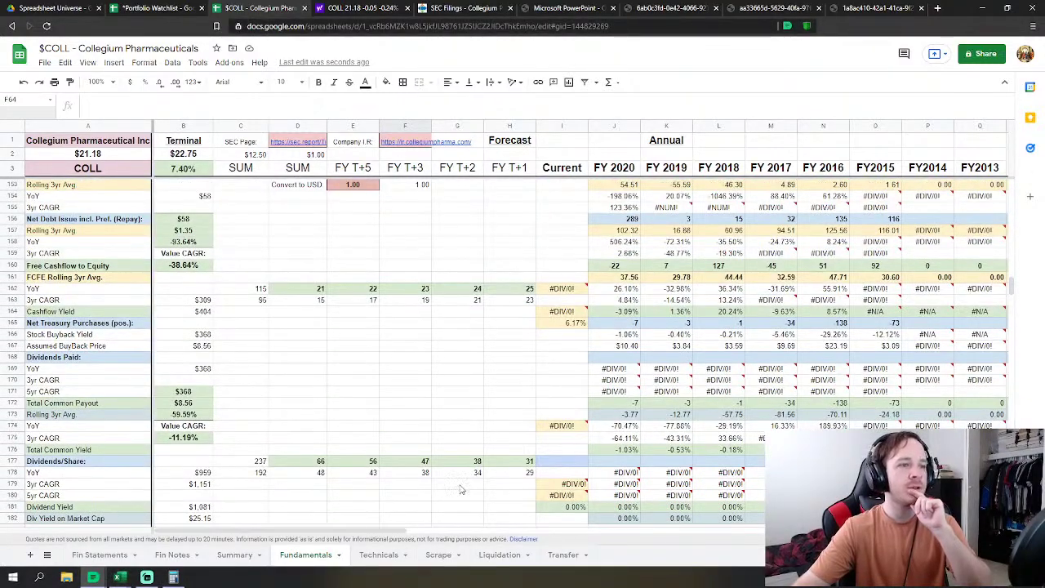
pyautogui.click(437, 557)
pyautogui.moveTo(107, 152)
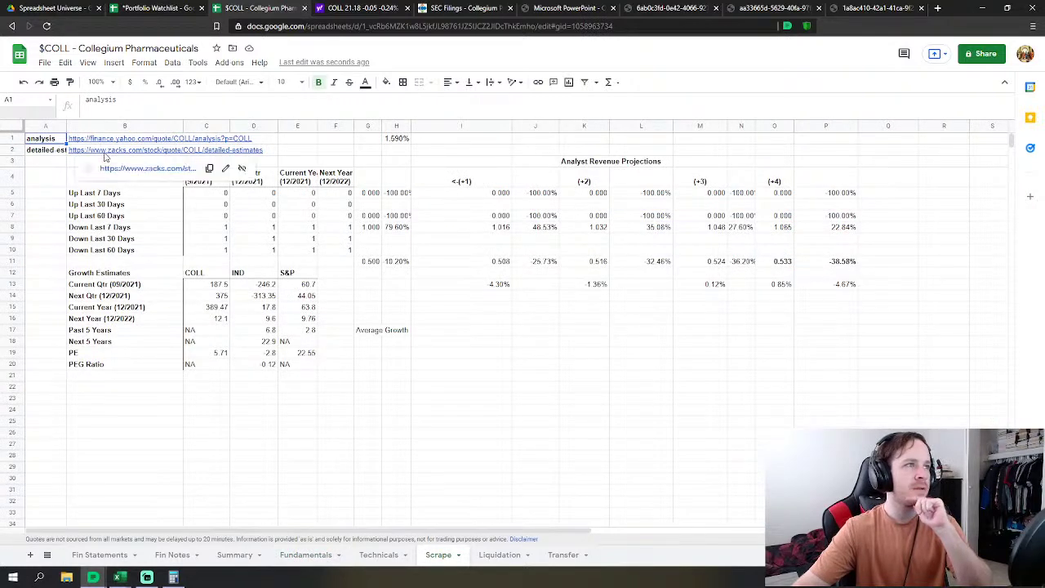
pyautogui.click(129, 176)
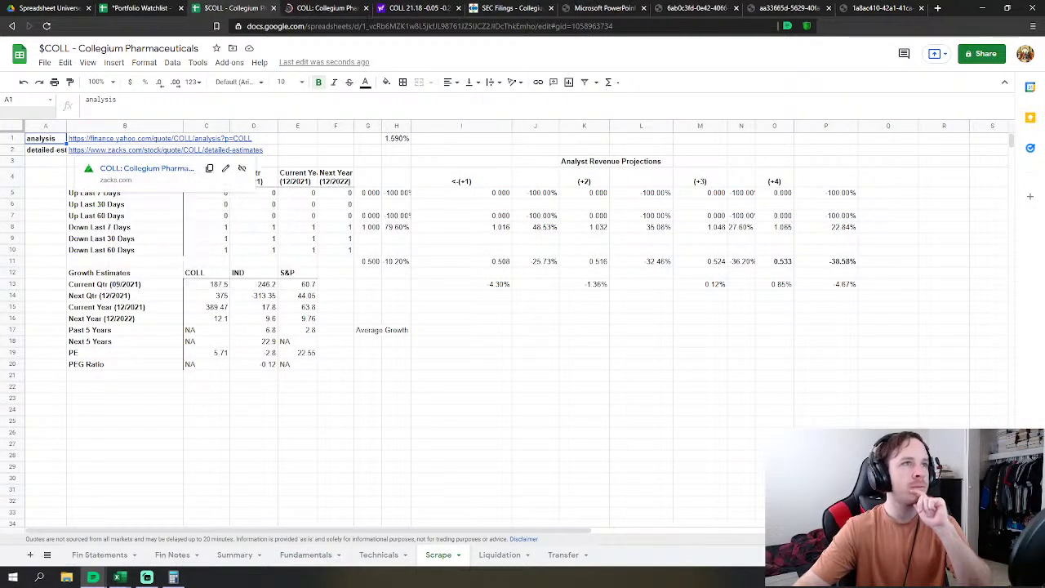
# Step: Glance at the Summary sheet, review COLL's earnings estimates, revisions, consensus trend and growth estimates on Zacks, and close the Zacks page
pyautogui.click(235, 555)
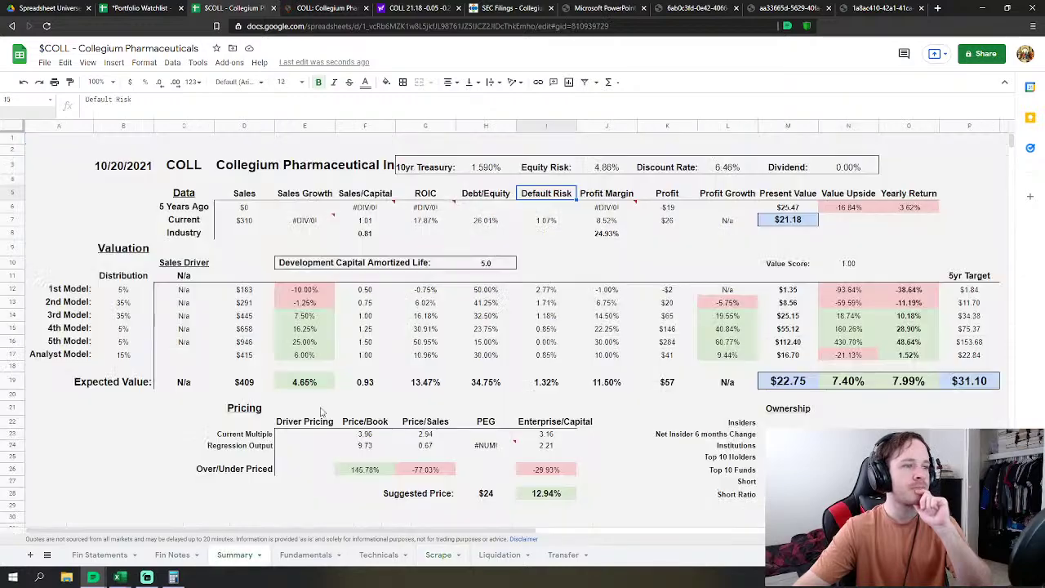
pyautogui.click(326, 9)
pyautogui.scroll(-5, 594, 350)
pyautogui.scroll(-4, 594, 349)
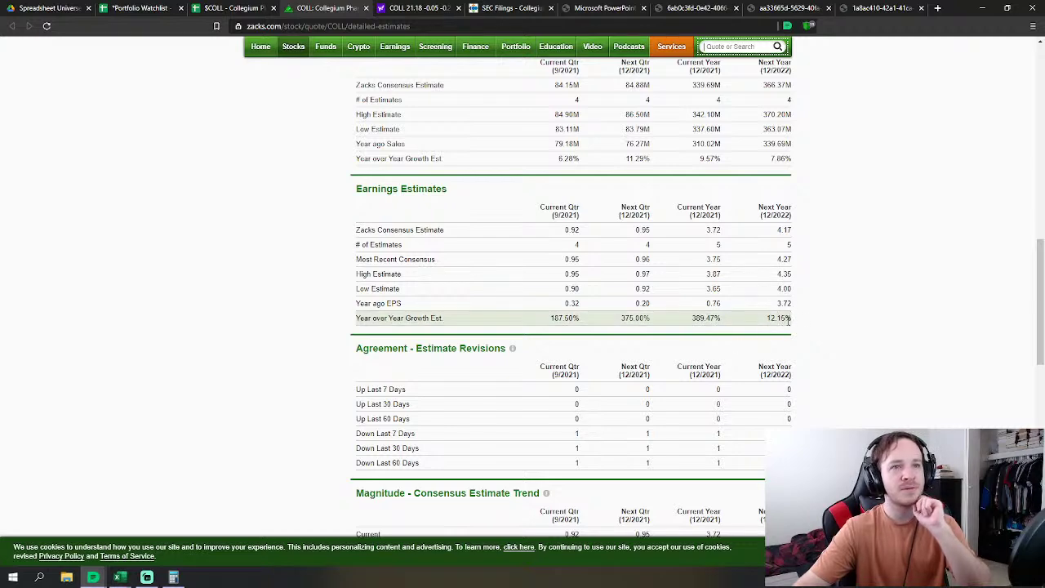
pyautogui.scroll(-4, 788, 320)
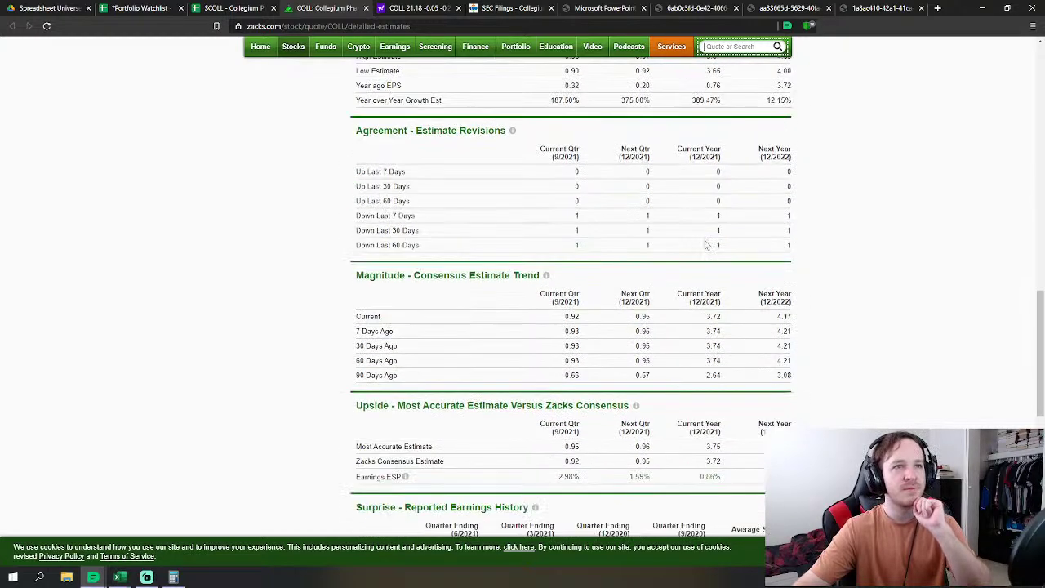
pyautogui.scroll(-1, 578, 284)
pyautogui.scroll(10, 508, 327)
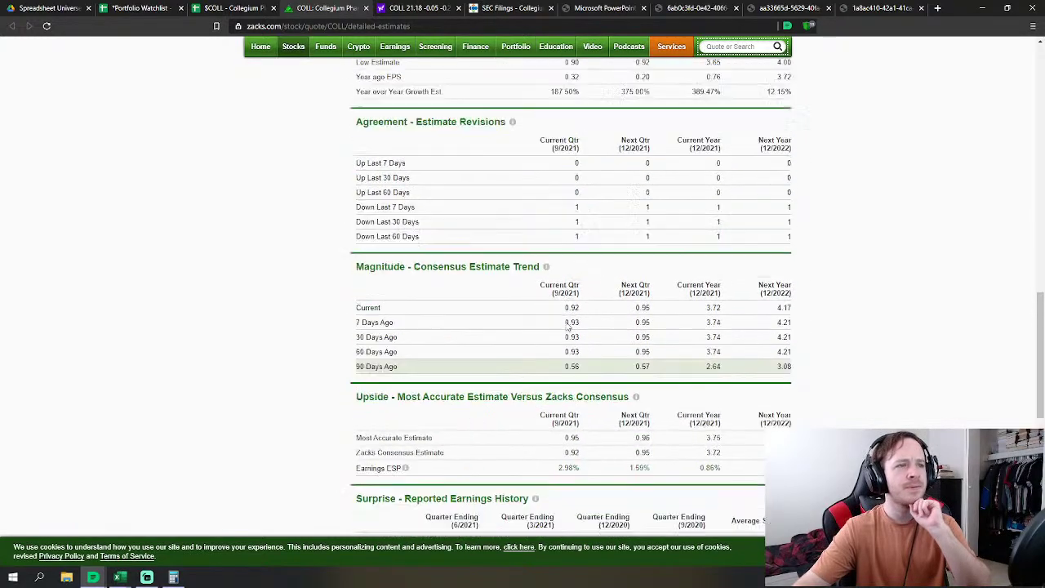
pyautogui.scroll(2, 508, 327)
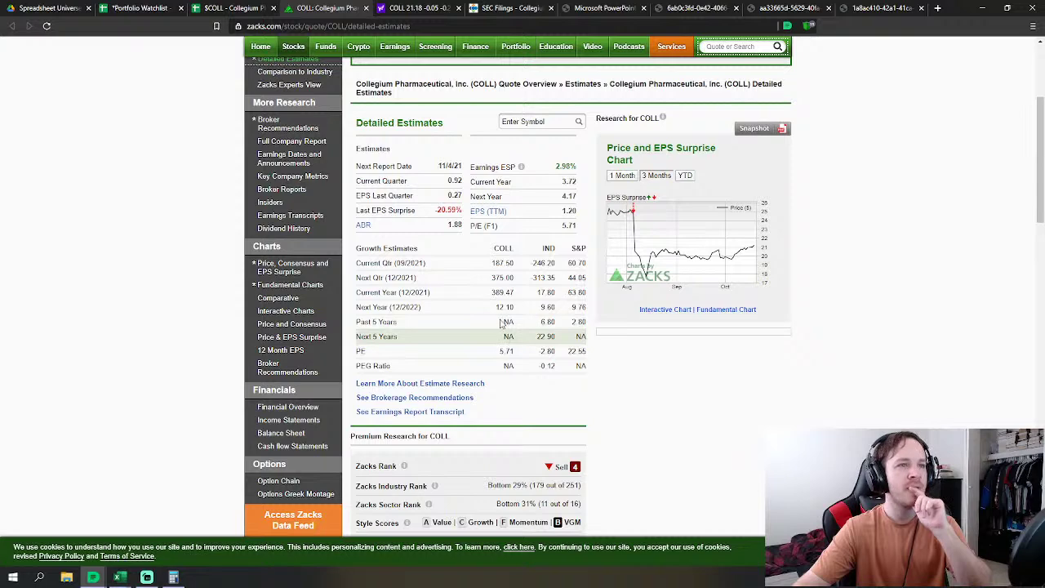
pyautogui.click(365, 8)
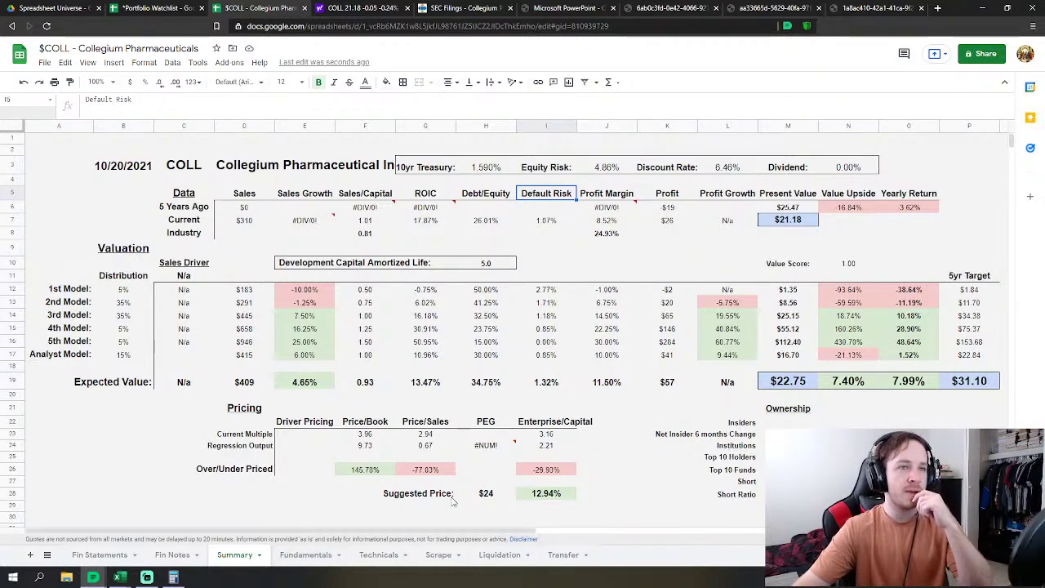
# Step: Examine the reported income, diluted EPS, corrected net income, net income margin and corrected EPS rows on the Fundamentals sheet
pyautogui.click(293, 558)
pyautogui.scroll(-10, 564, 349)
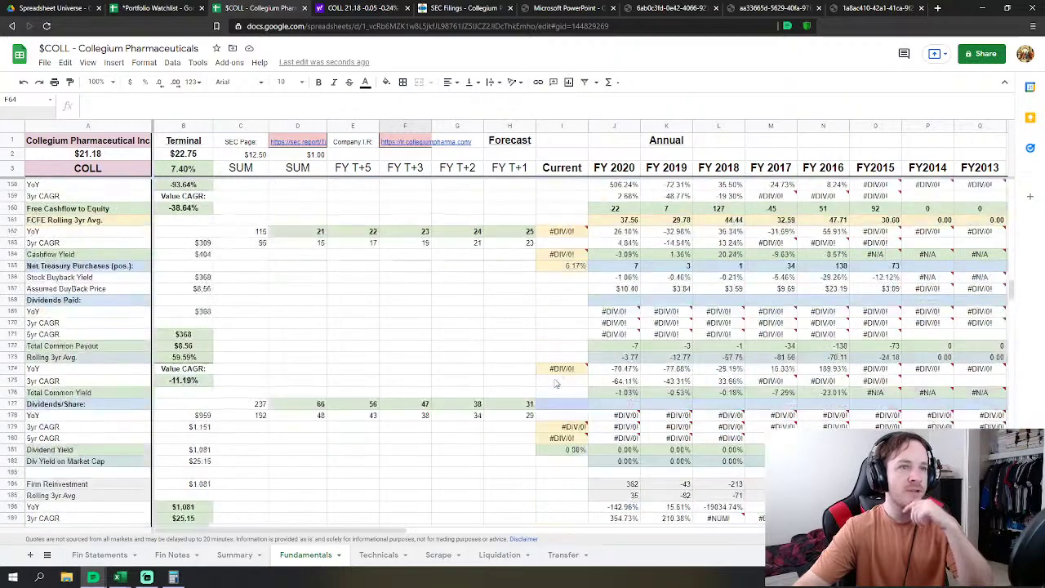
pyautogui.scroll(10, 563, 349)
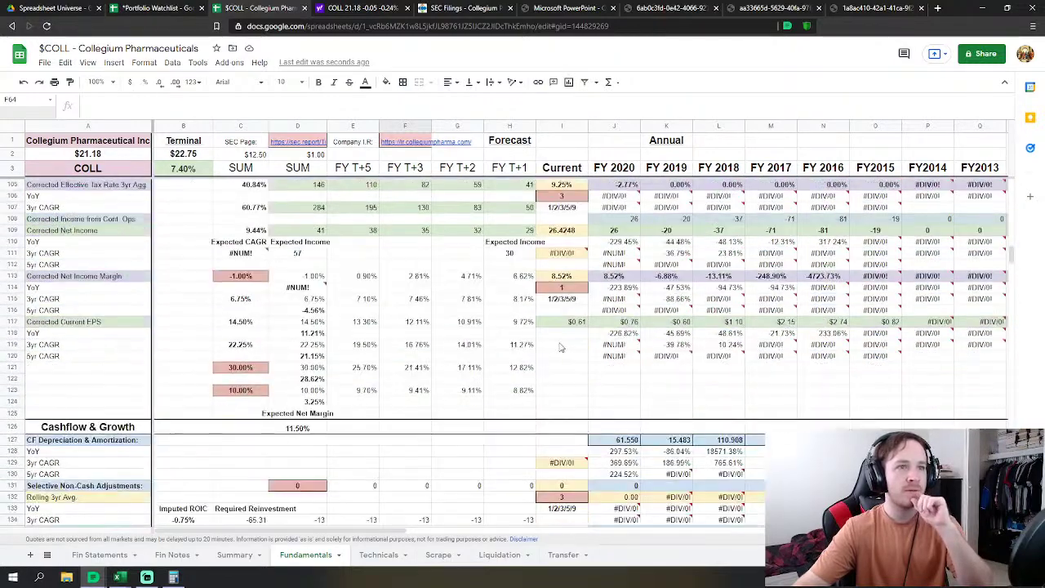
pyautogui.scroll(8, 560, 355)
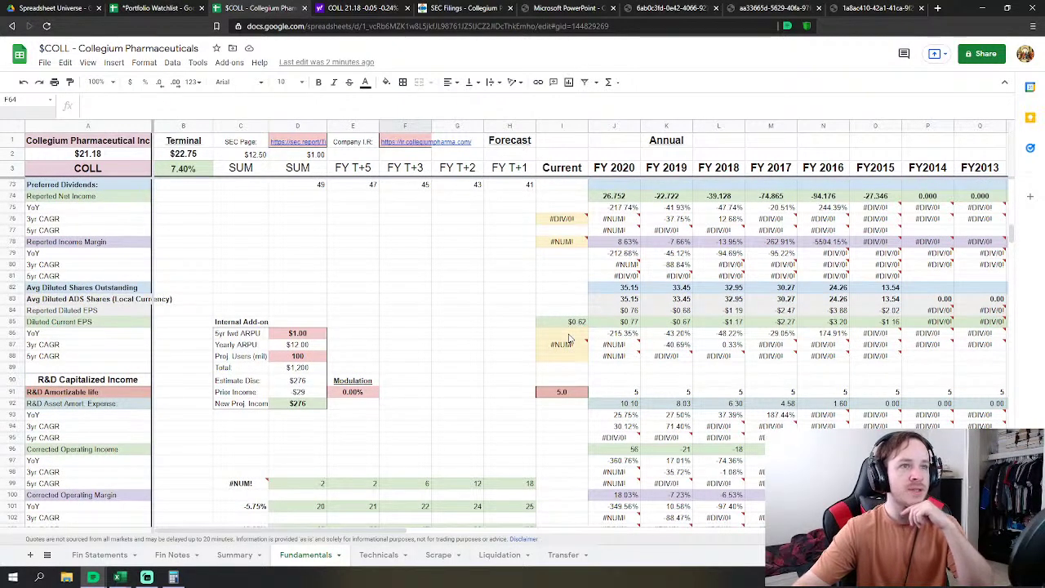
pyautogui.scroll(-6, 514, 339)
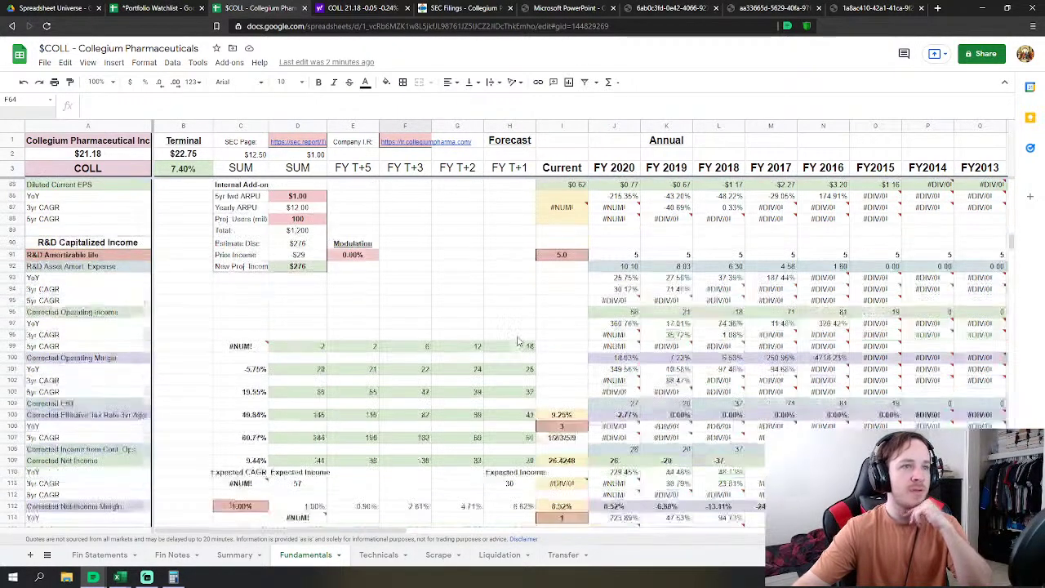
pyautogui.scroll(8, 514, 339)
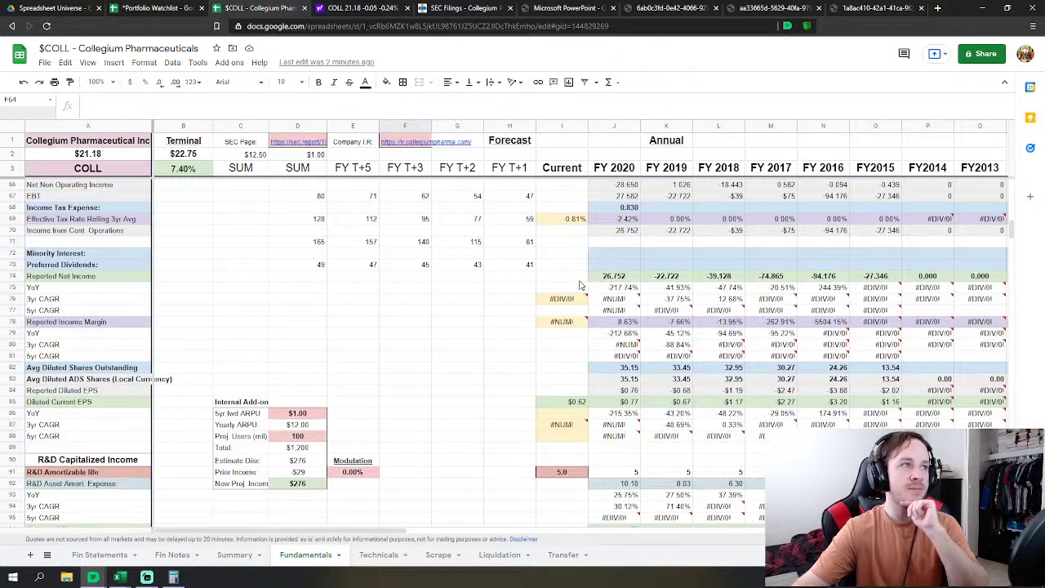
pyautogui.scroll(-10, 418, 351)
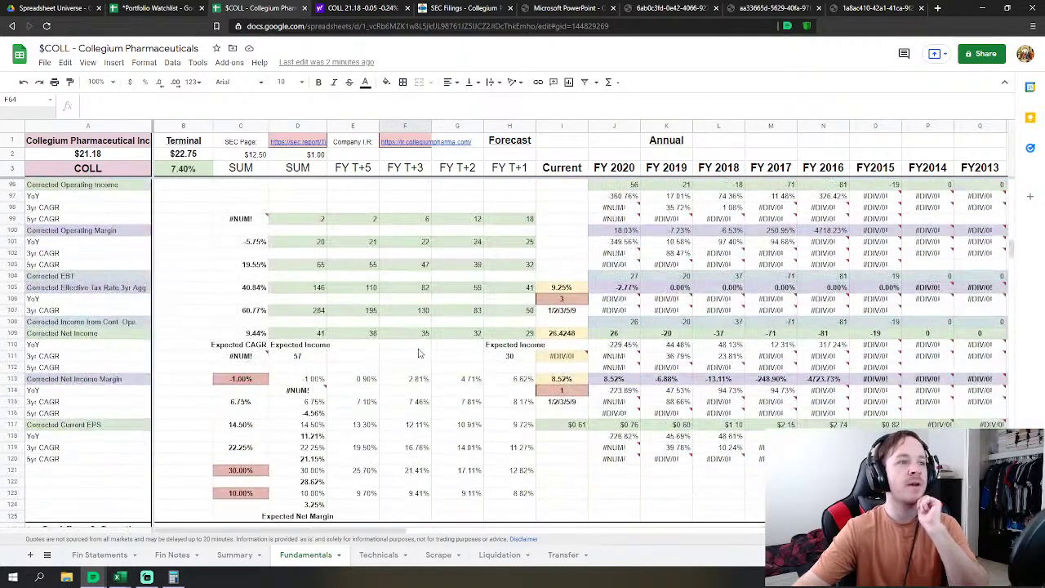
pyautogui.scroll(10, 410, 347)
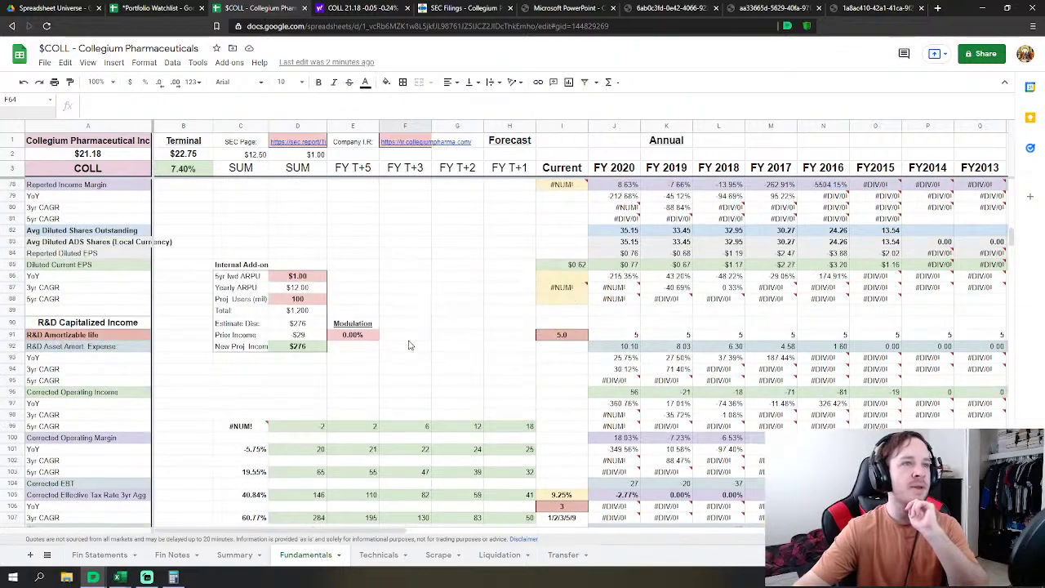
pyautogui.scroll(1, 582, 295)
pyautogui.scroll(-6, 582, 295)
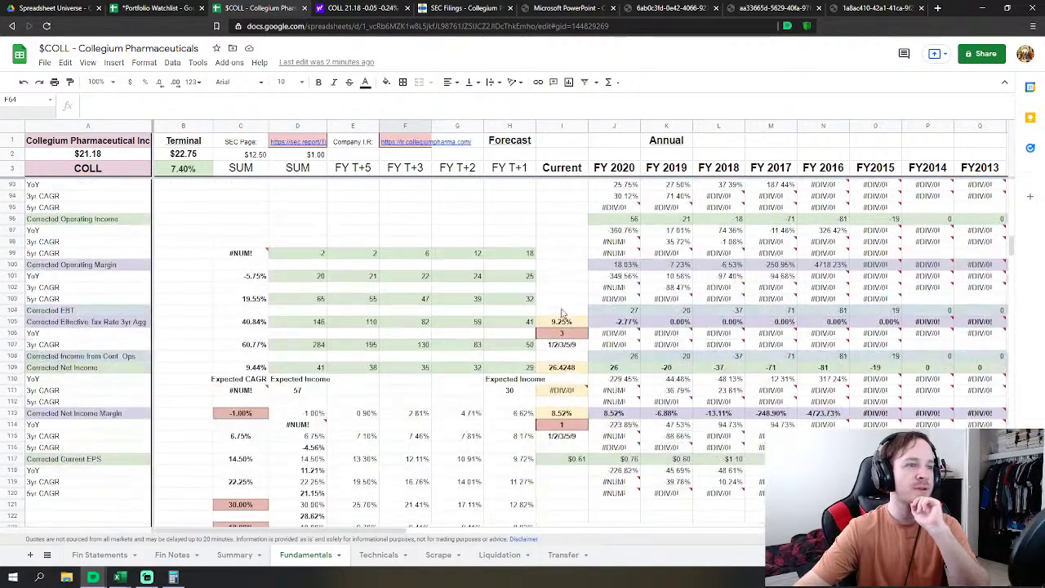
pyautogui.scroll(3, 553, 312)
pyautogui.scroll(-5, 554, 312)
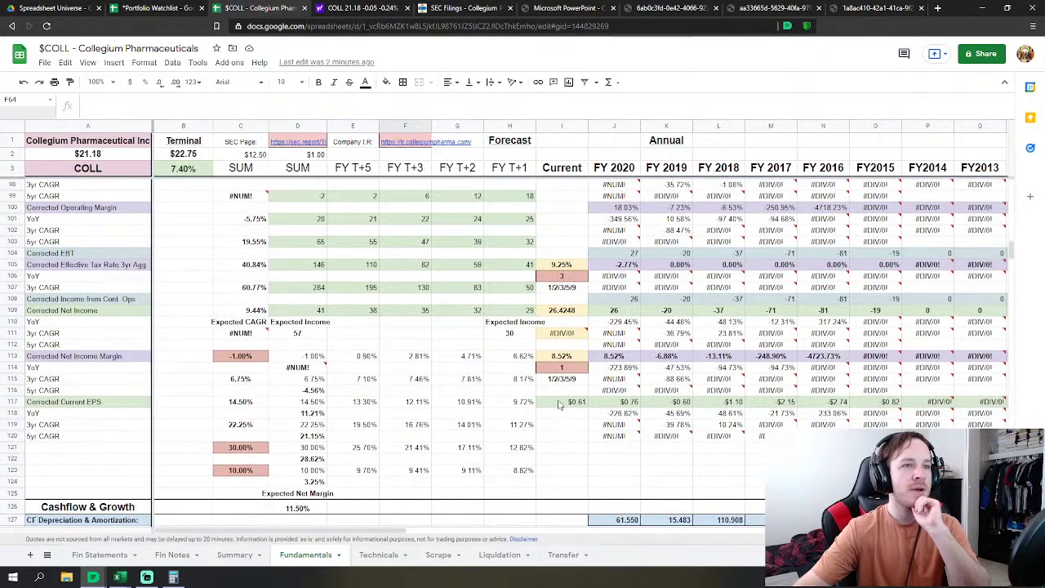
pyautogui.scroll(8, 576, 384)
pyautogui.scroll(3, 576, 383)
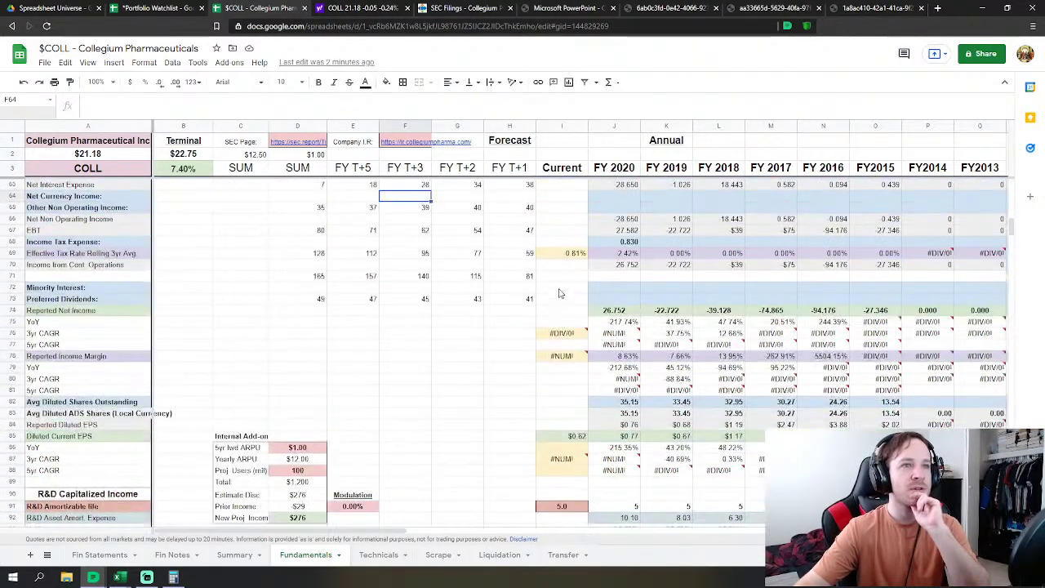
pyautogui.scroll(-10, 573, 424)
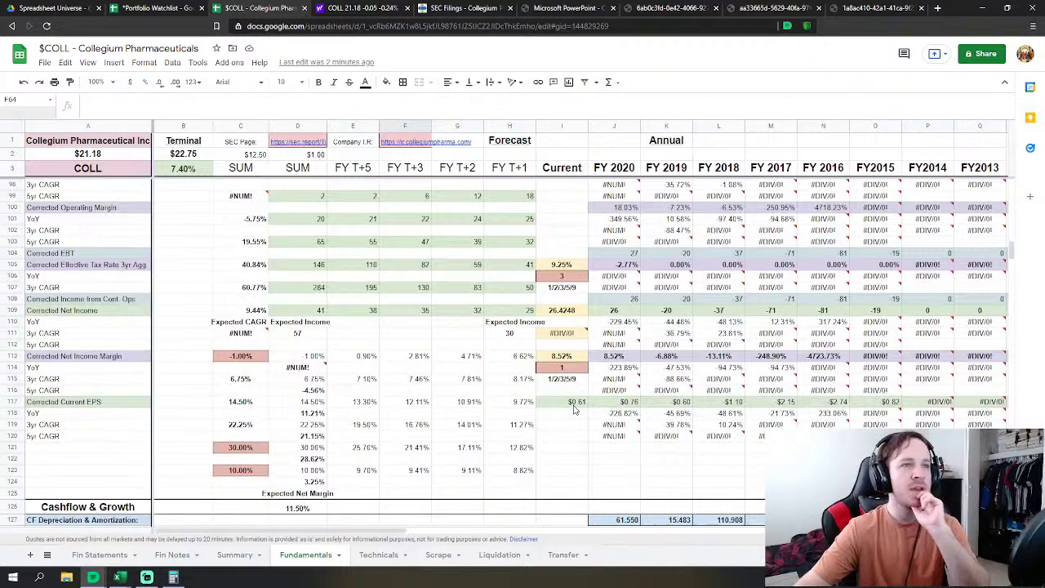
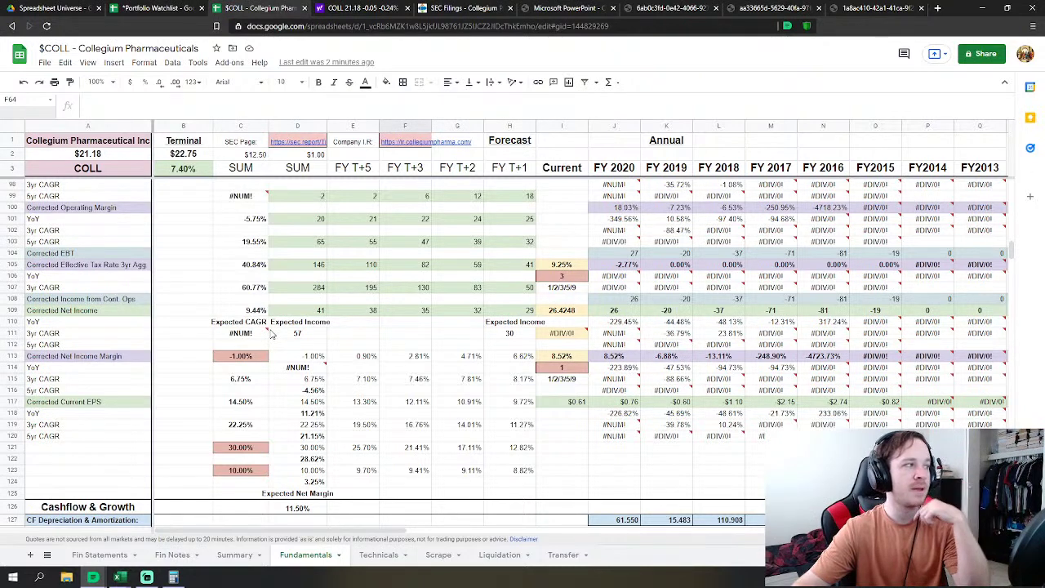
# Step: Inspect the Expected CAGR error and the Expected Income formula in D111, and check the expected values on the Summary sheet
pyautogui.moveTo(271, 332)
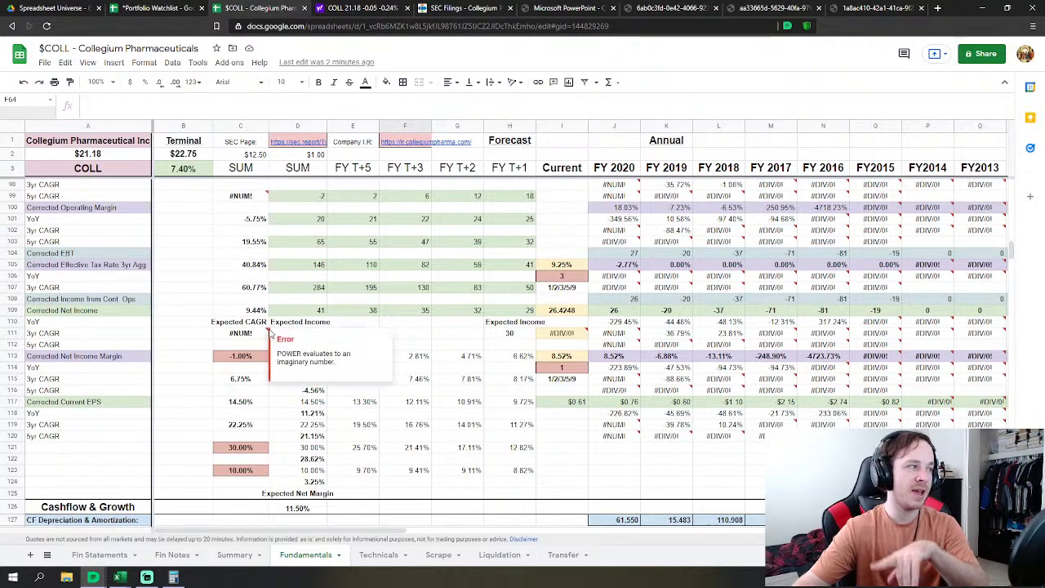
pyautogui.click(398, 323)
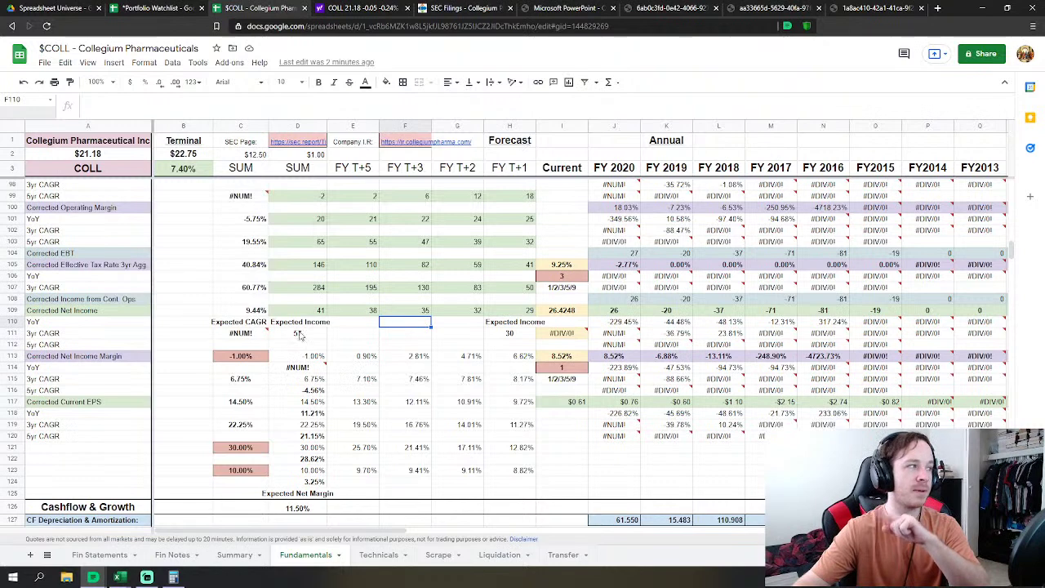
pyautogui.click(295, 334)
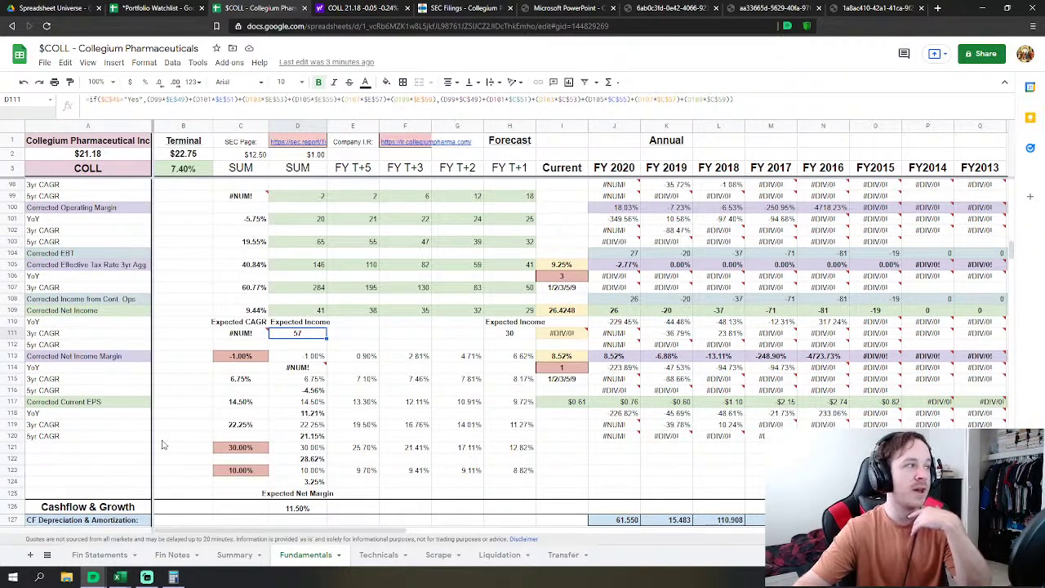
pyautogui.click(229, 557)
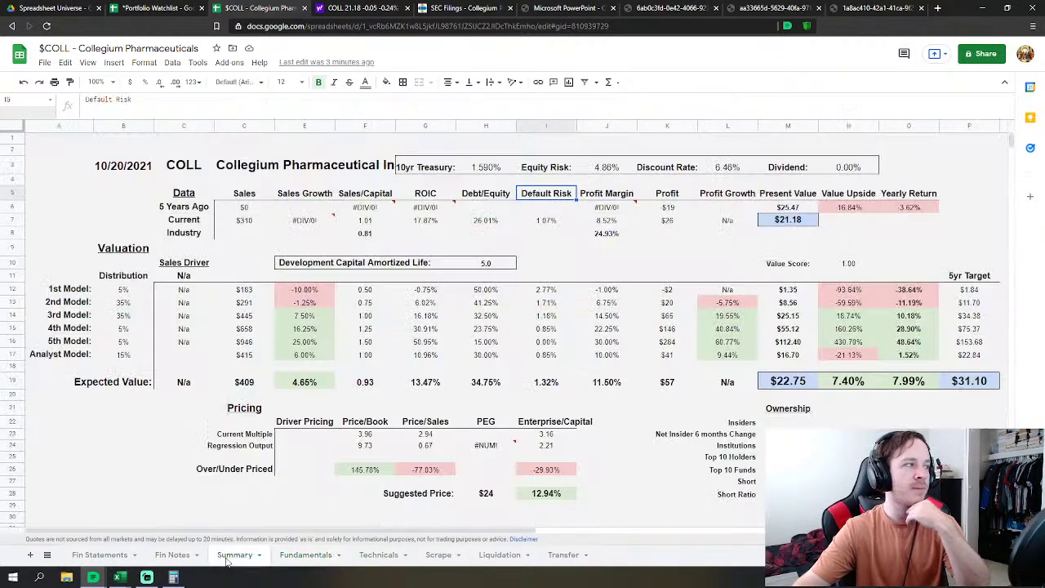
pyautogui.click(306, 557)
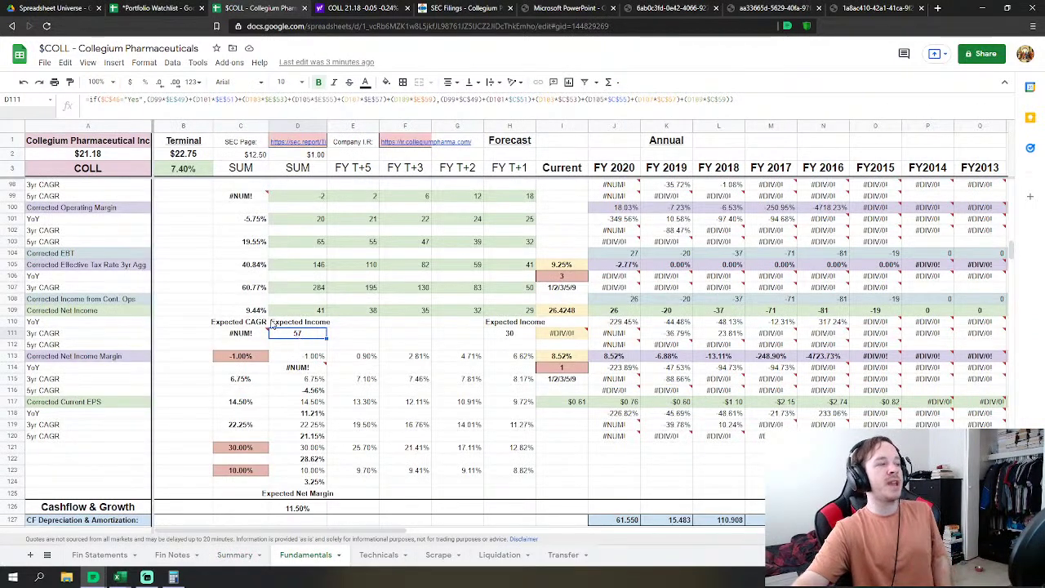
# Step: Review the corrected income projections, revenue growth scenarios, model distribution and interest expense on the Fundamentals sheet
pyautogui.scroll(10, 299, 296)
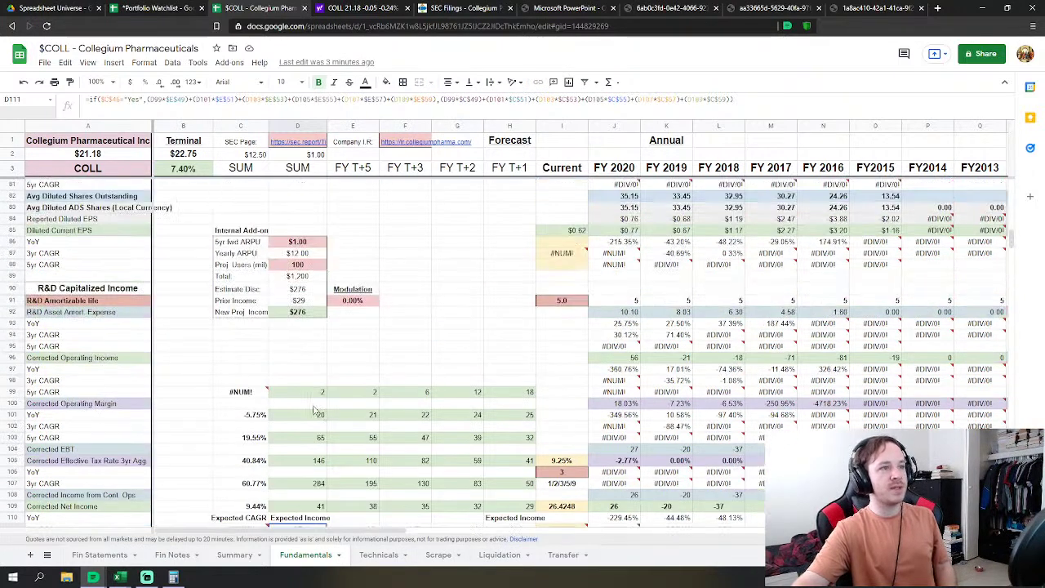
pyautogui.scroll(-6, 241, 403)
pyautogui.scroll(-3, 253, 447)
pyautogui.scroll(3, 219, 301)
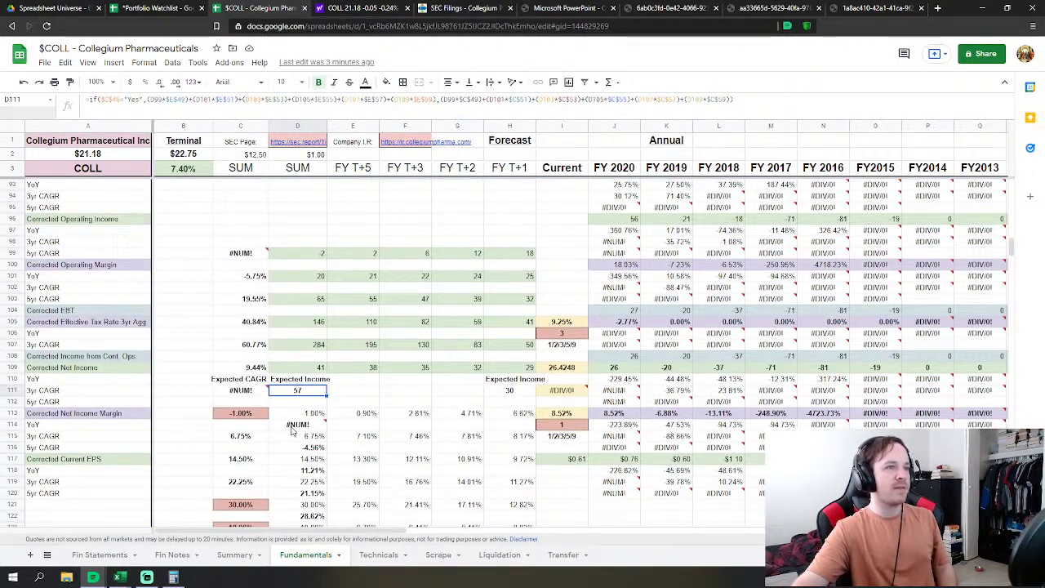
pyautogui.scroll(20, 303, 390)
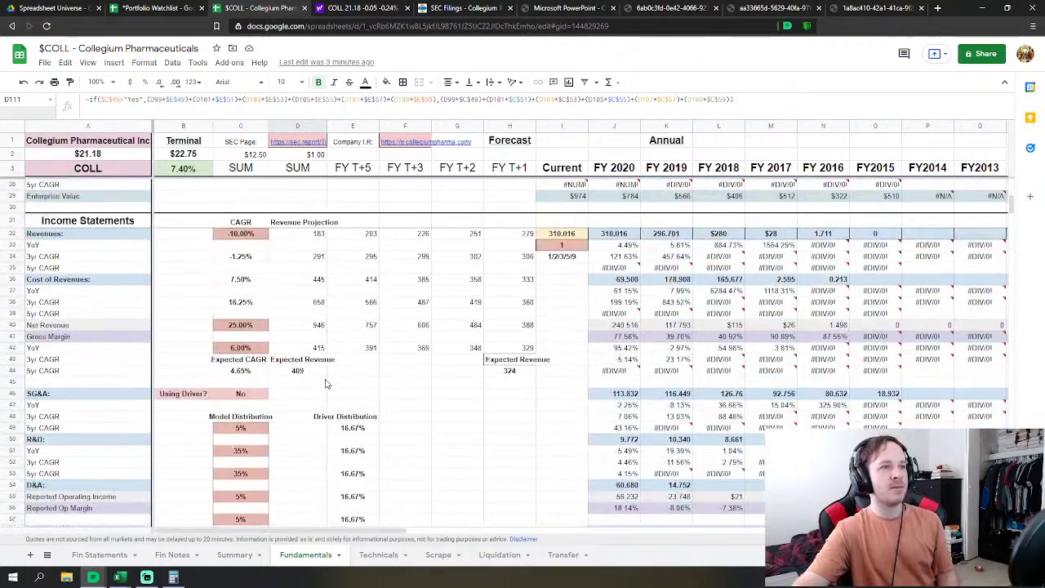
pyautogui.scroll(-20, 391, 391)
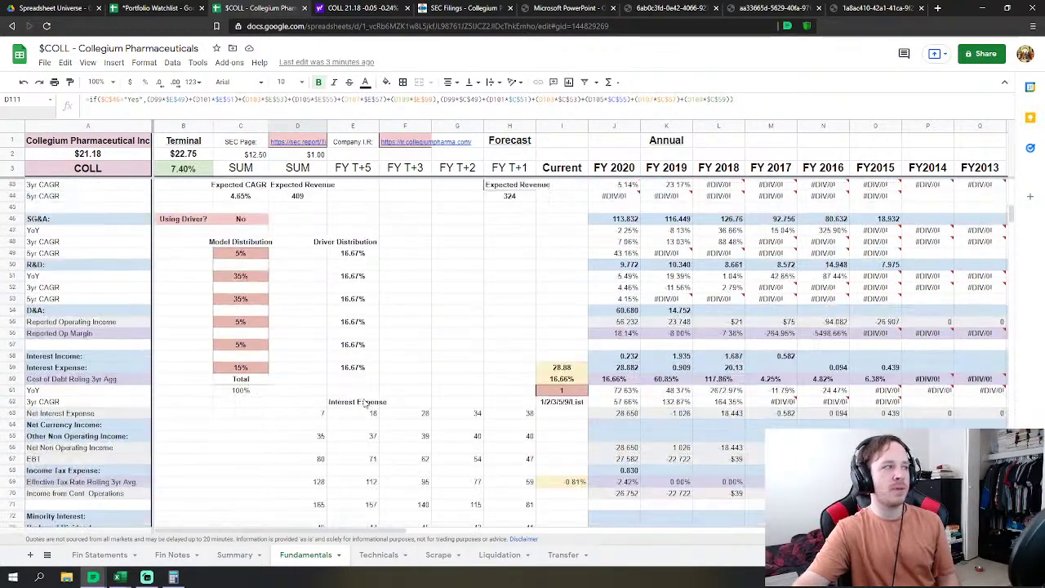
pyautogui.scroll(20, 335, 384)
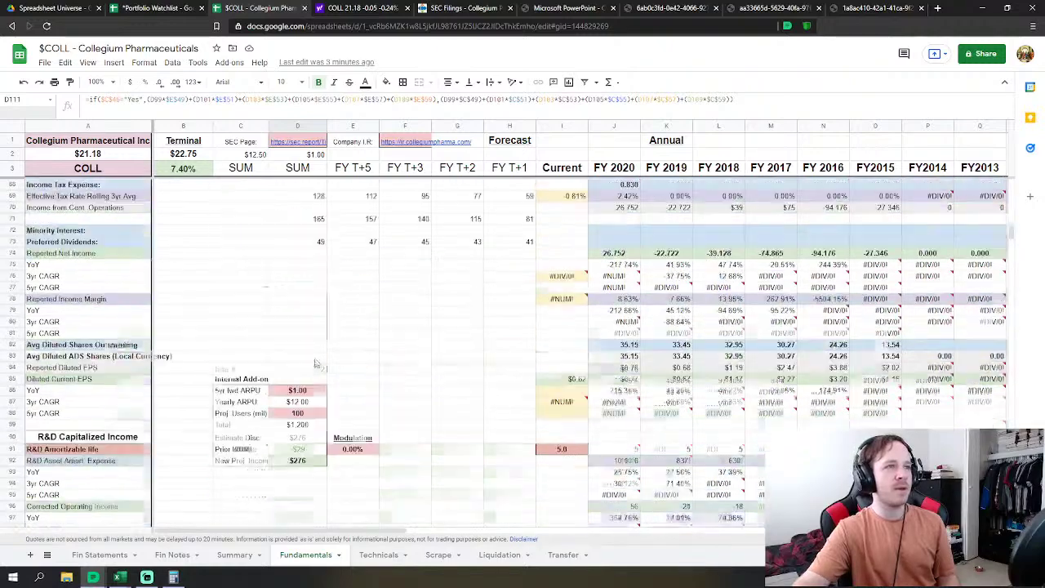
# Step: Review the revenue scenarios and corrected income projections on the Fundamentals sheet, and check the model results on the Summary sheet
pyautogui.scroll(-10, 319, 363)
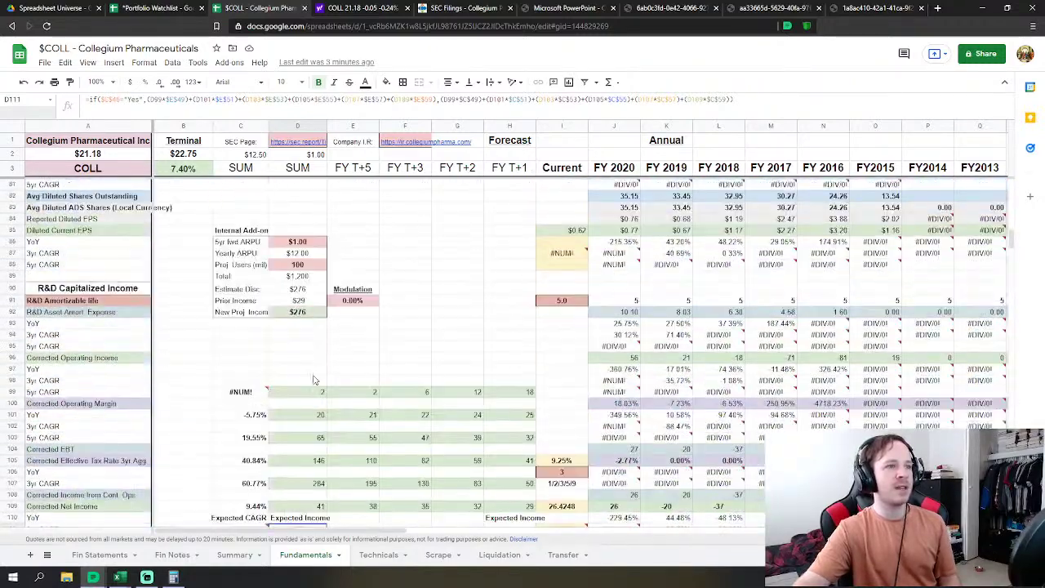
pyautogui.scroll(12, 296, 400)
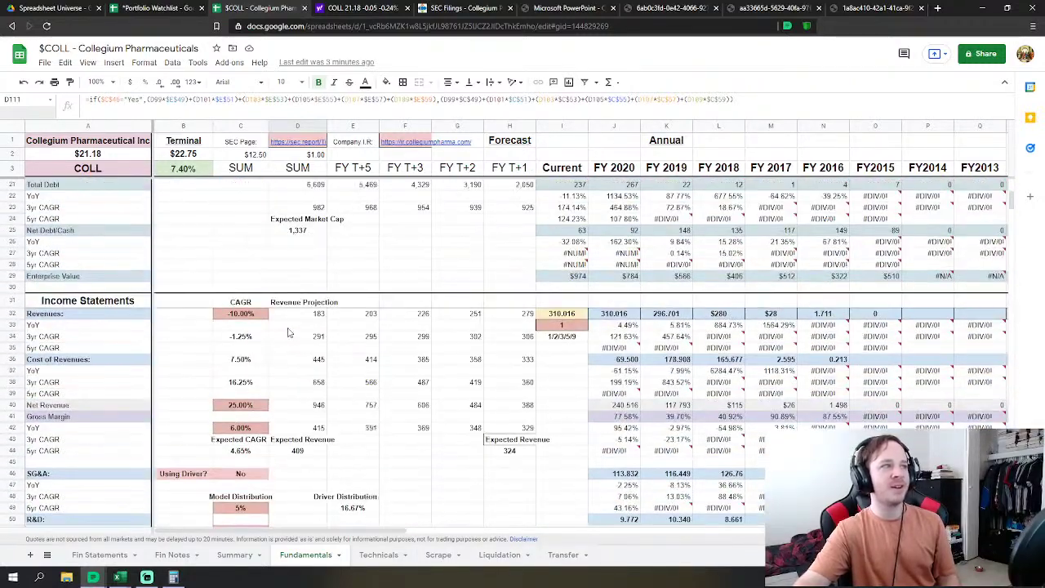
pyautogui.scroll(-6, 322, 393)
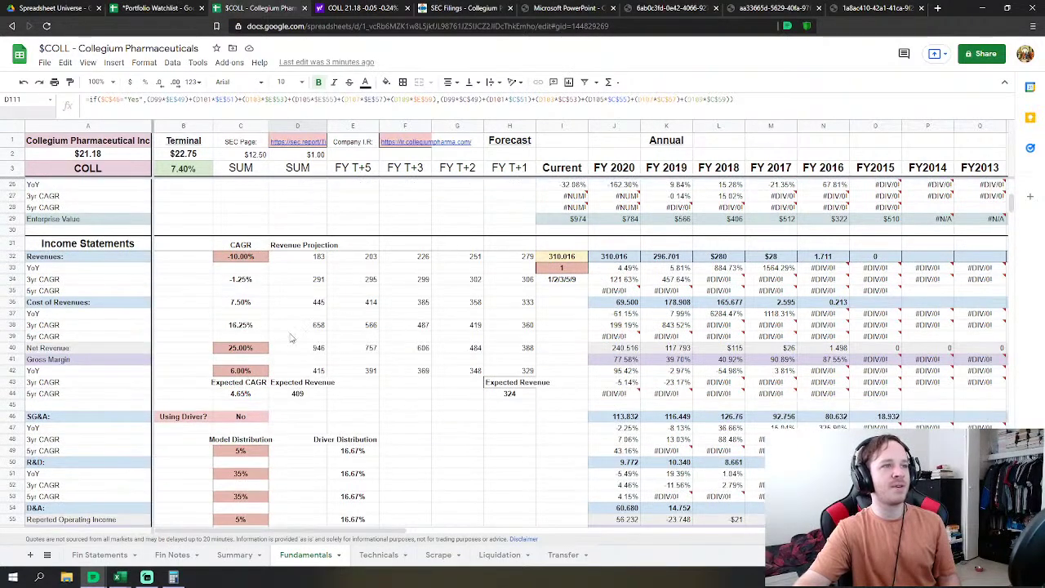
pyautogui.scroll(-12, 238, 241)
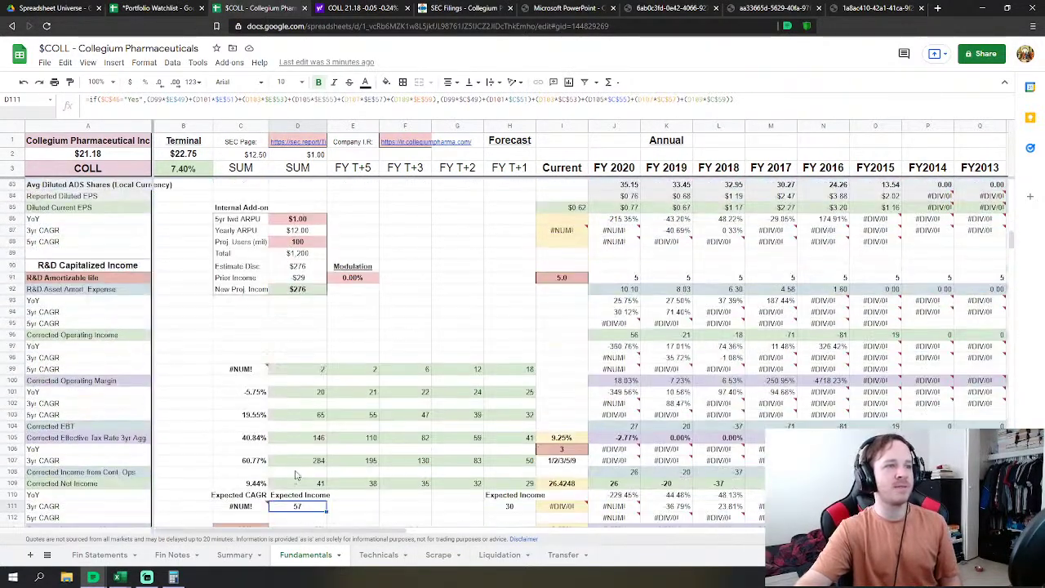
pyautogui.scroll(-2, 245, 326)
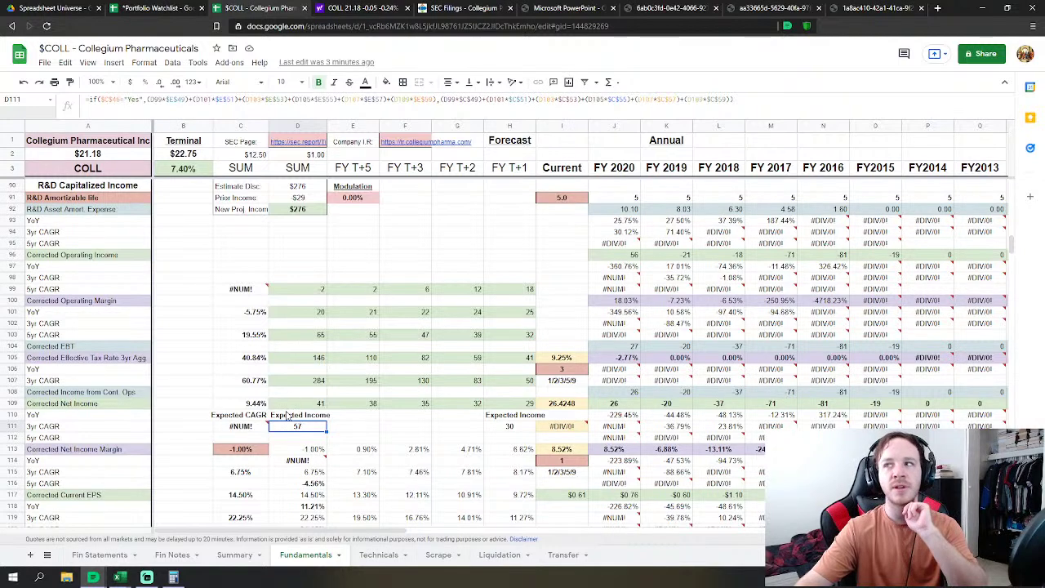
pyautogui.click(235, 556)
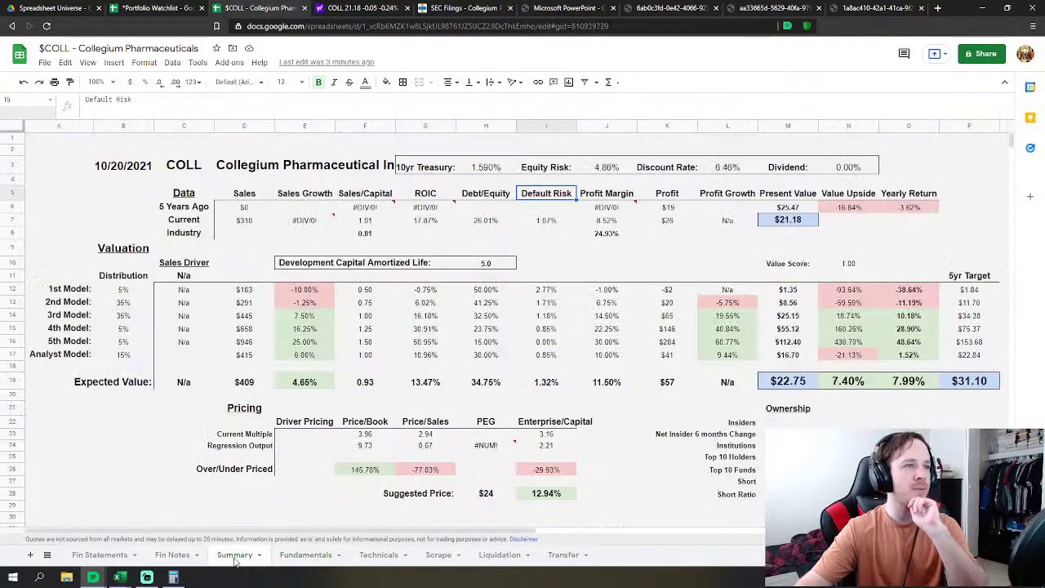
pyautogui.click(299, 560)
# Step: Try Analyst Model net income margins of 15% and 20% in C123 of the Fundamentals sheet
pyautogui.scroll(-5, 424, 401)
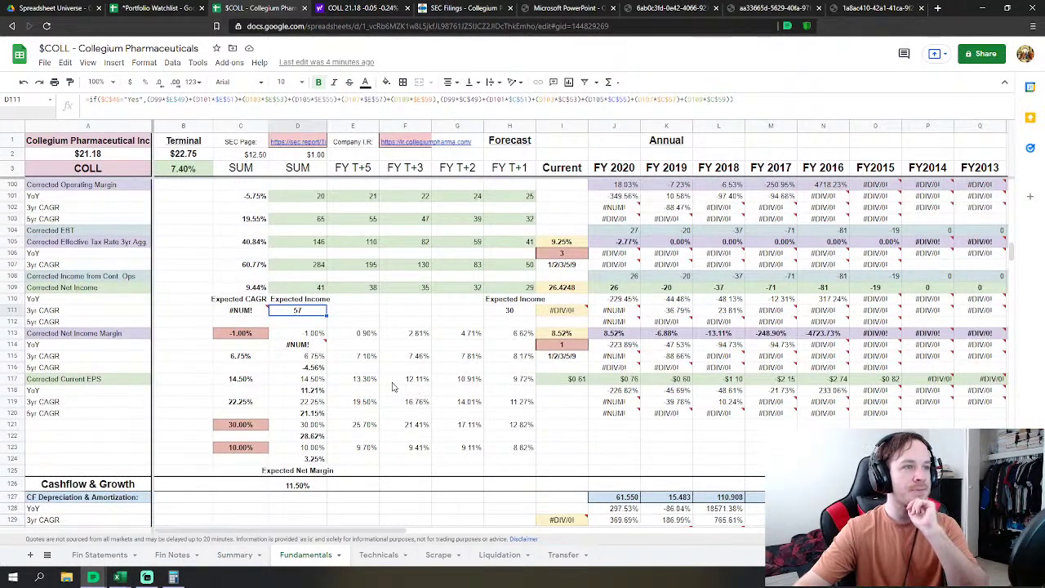
pyautogui.click(241, 451)
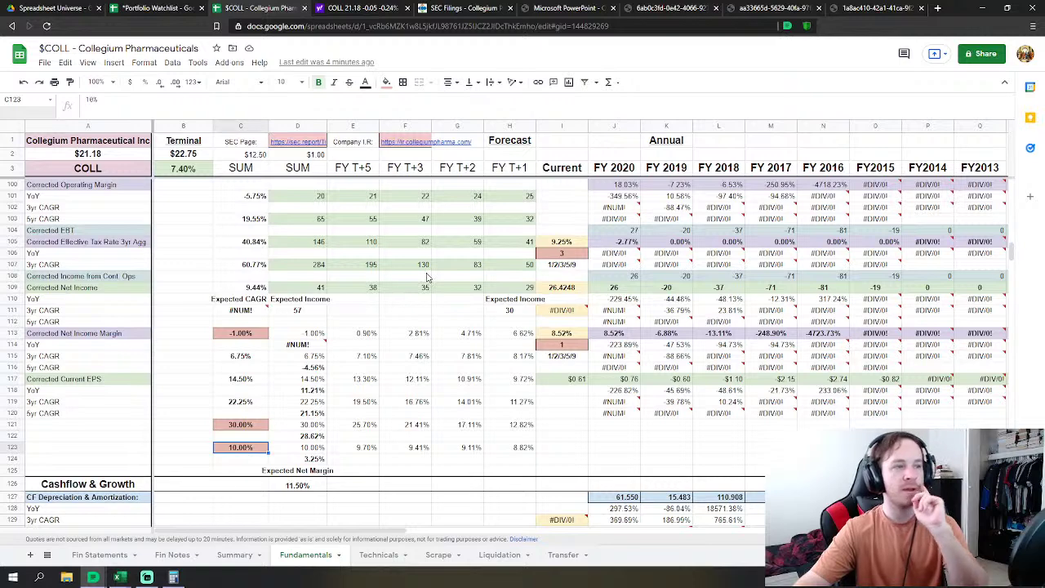
pyautogui.click(321, 288)
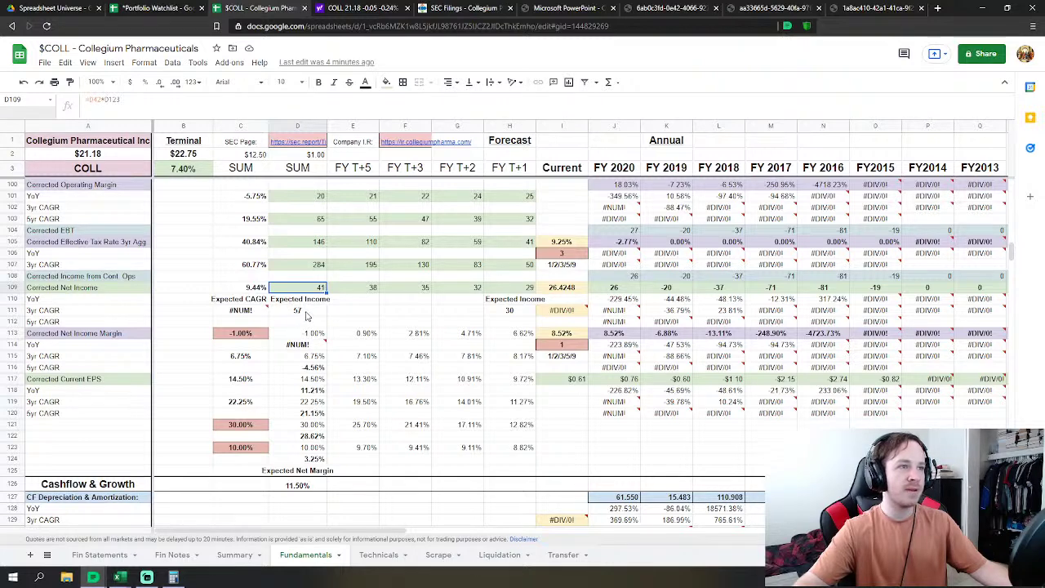
pyautogui.click(236, 450)
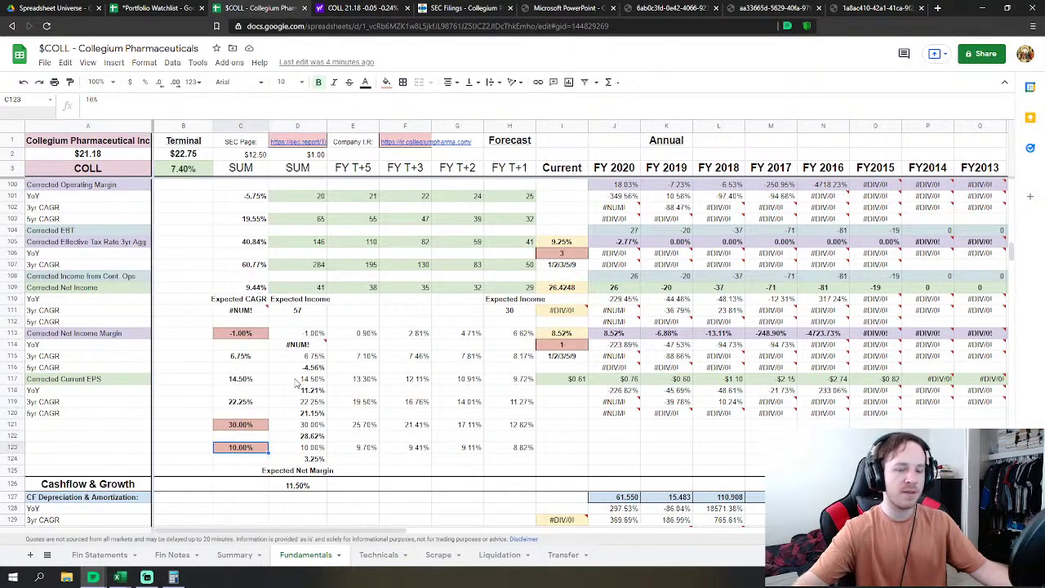
pyautogui.write('15%')
pyautogui.press('Return')
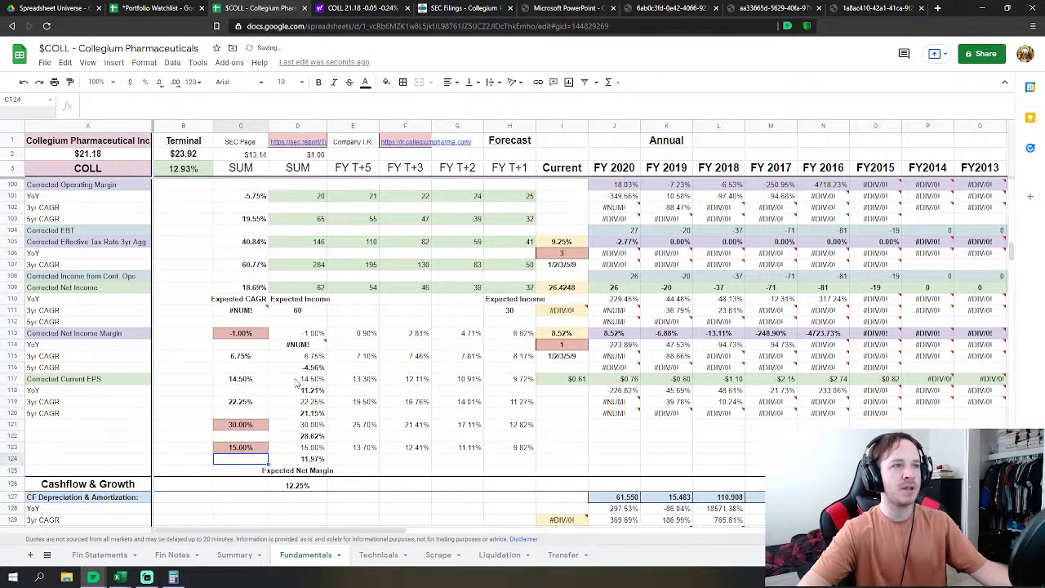
pyautogui.press('Up')
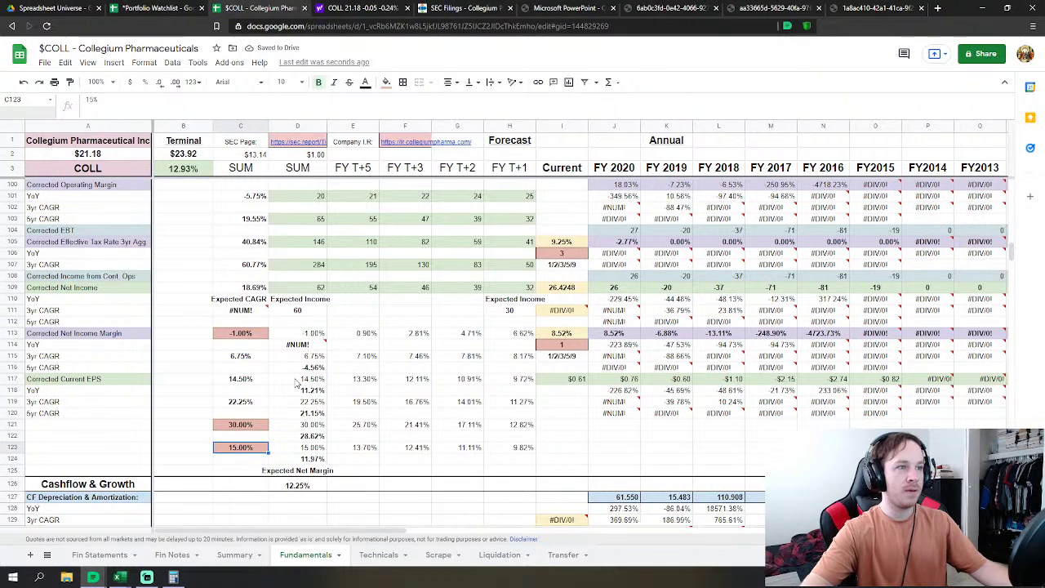
pyautogui.write('20%')
pyautogui.press('Return')
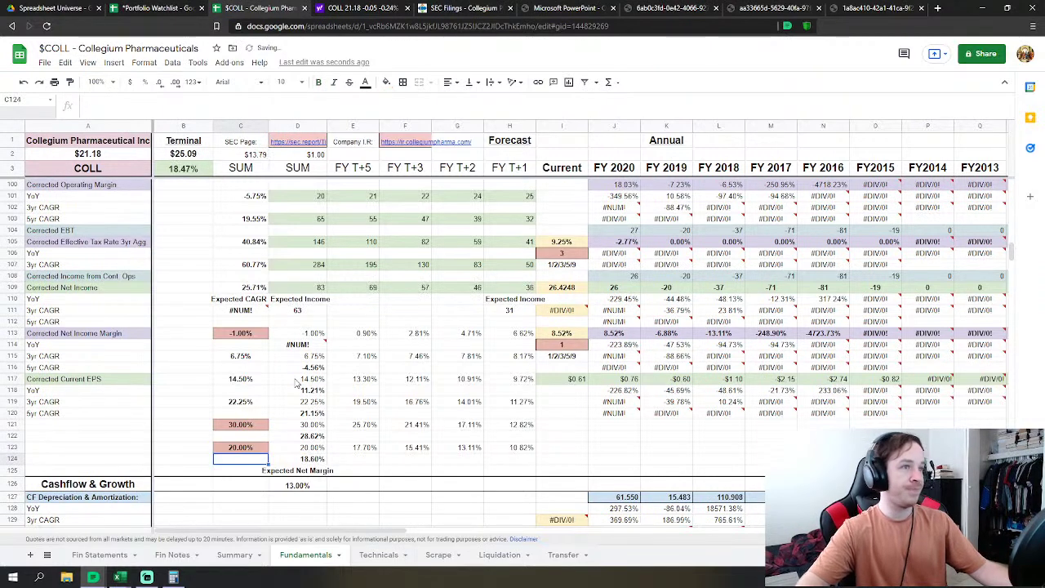
# Step: Set the Analyst Model's corrected net income margin in C123 to 18%
pyautogui.press('Up')
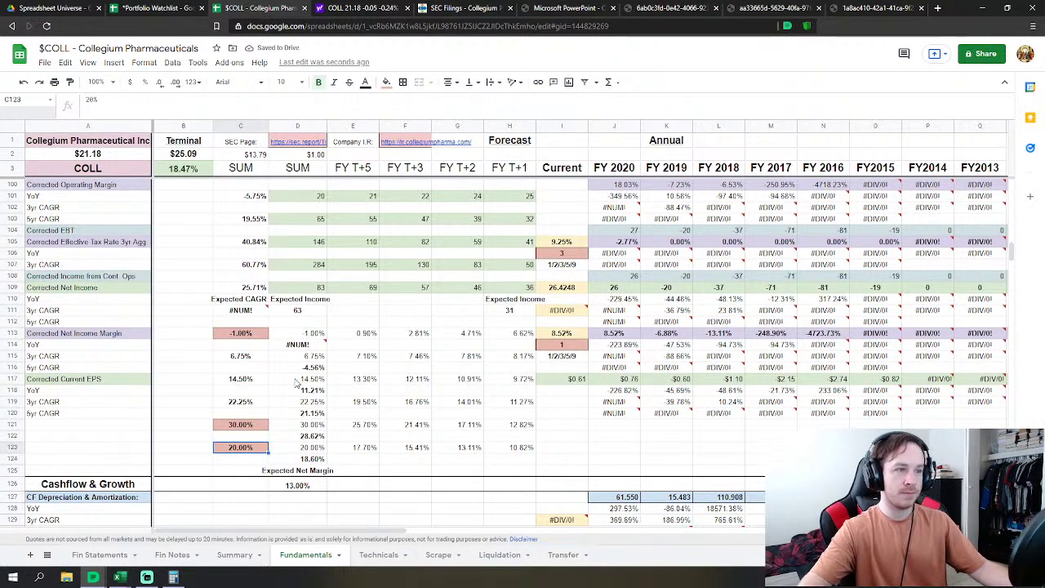
pyautogui.write('18')
pyautogui.press('Return')
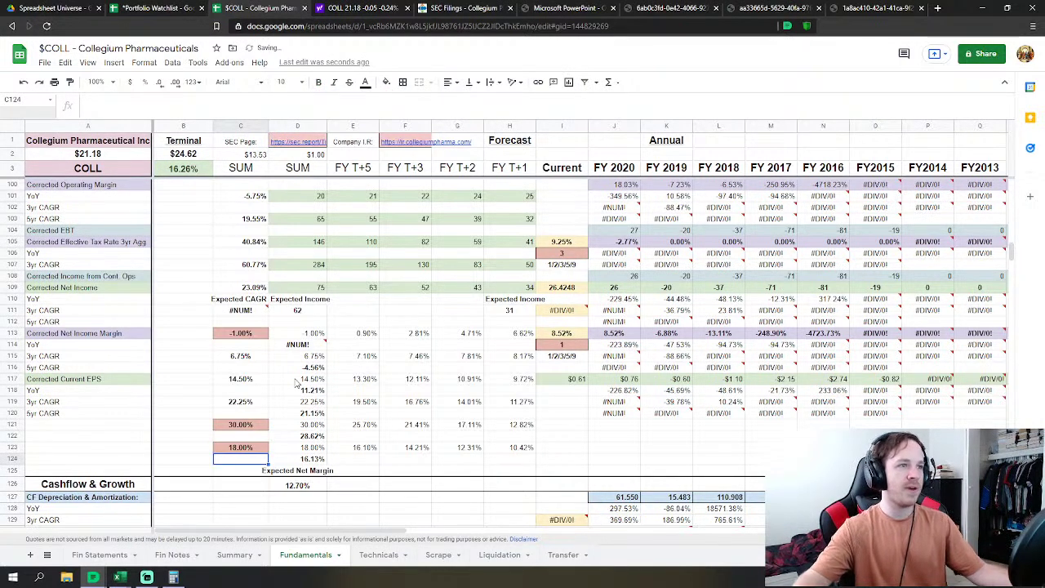
pyautogui.click(180, 365)
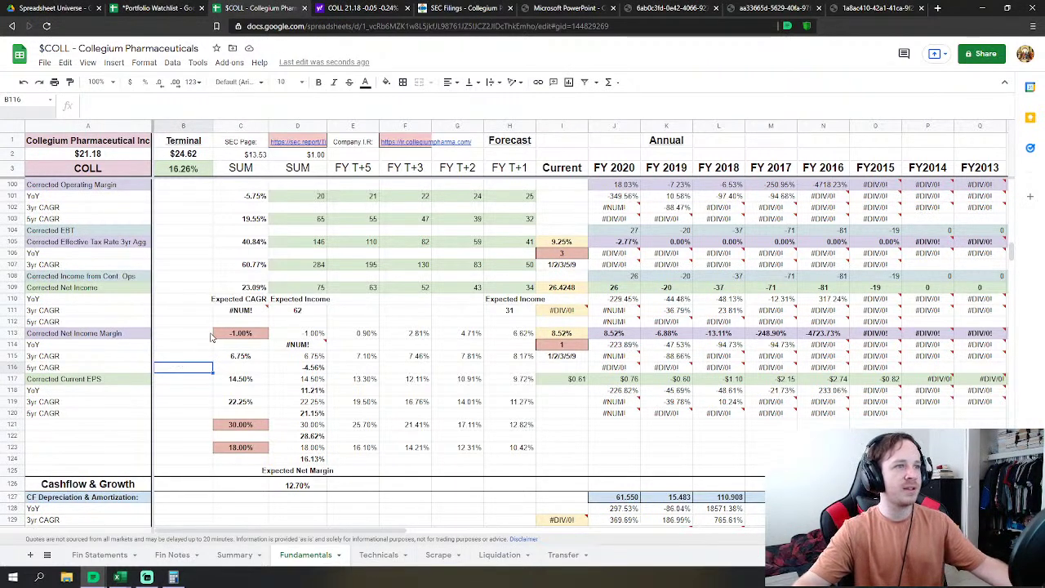
pyautogui.click(188, 314)
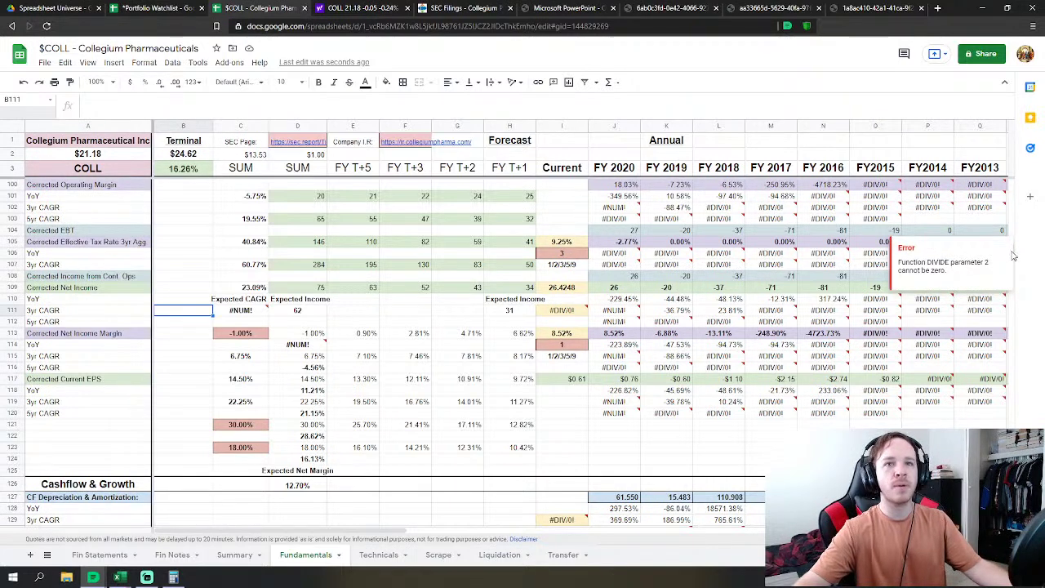
# Step: Set the model distribution to 30% for the 3rd model and 40% for the 2nd model
pyautogui.click(834, 242)
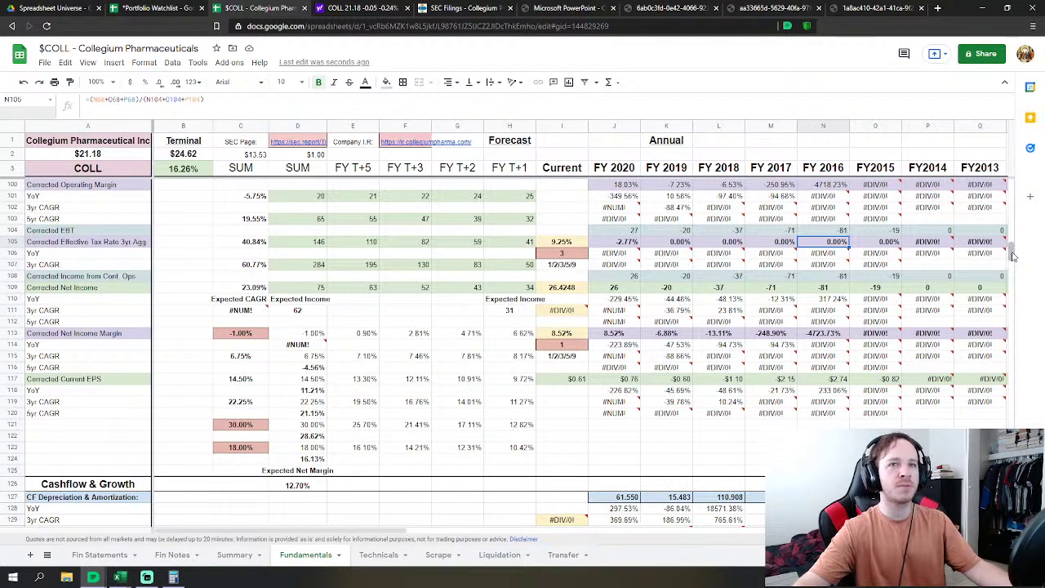
pyautogui.moveTo(1015, 256); pyautogui.dragTo(980, 209)
pyautogui.scroll(-2, 916, 246)
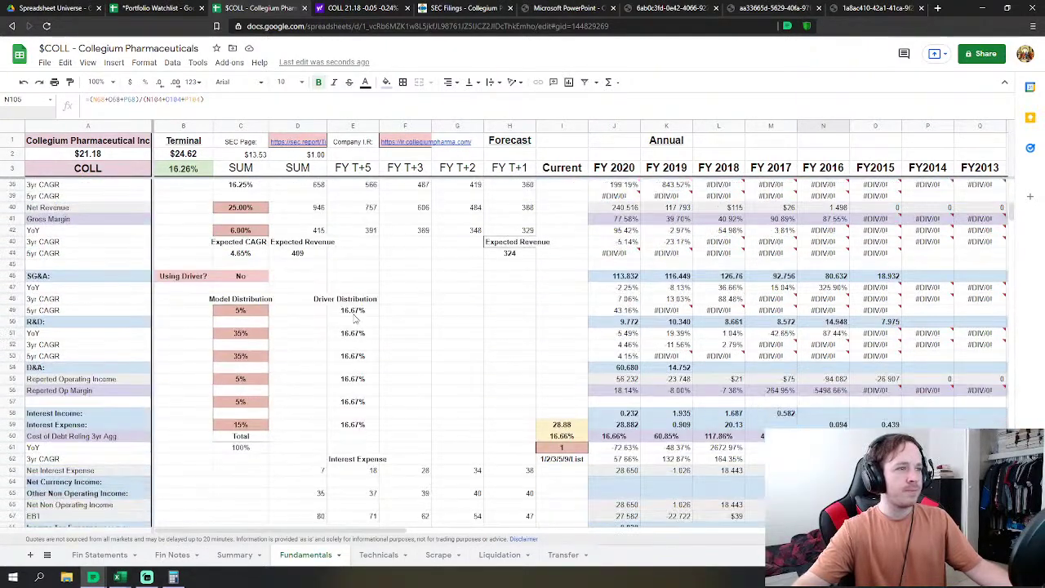
pyautogui.click(240, 357)
pyautogui.write('30')
pyautogui.press('Up')
pyautogui.press('Up')
pyautogui.write('40')
pyautogui.press('Return')
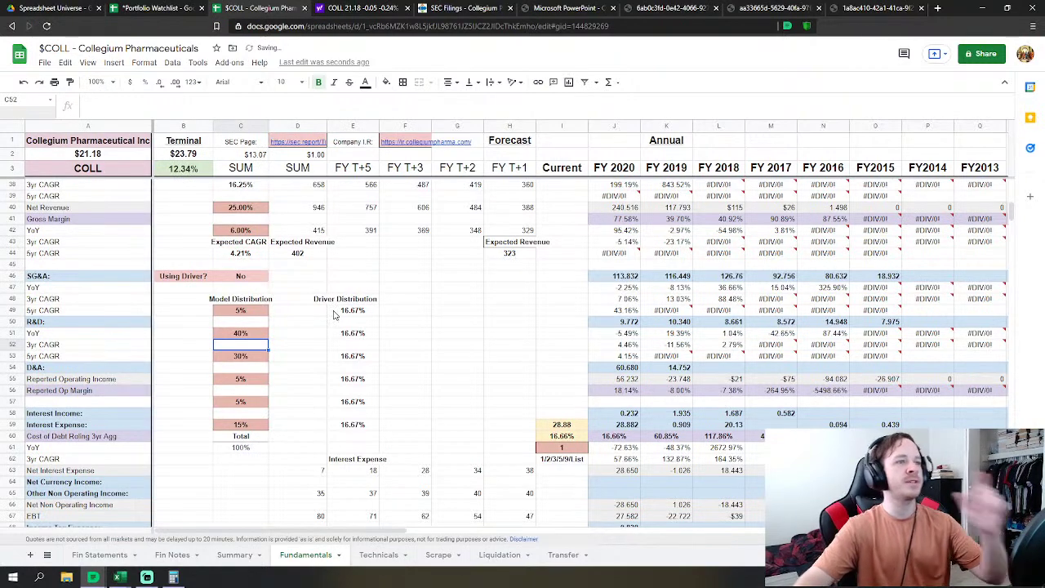
# Step: Review the interest expense, corrected income, market capitalization and revenue projections on the Fundamentals sheet under the new distribution
pyautogui.scroll(-1, 338, 307)
pyautogui.scroll(-6, 340, 306)
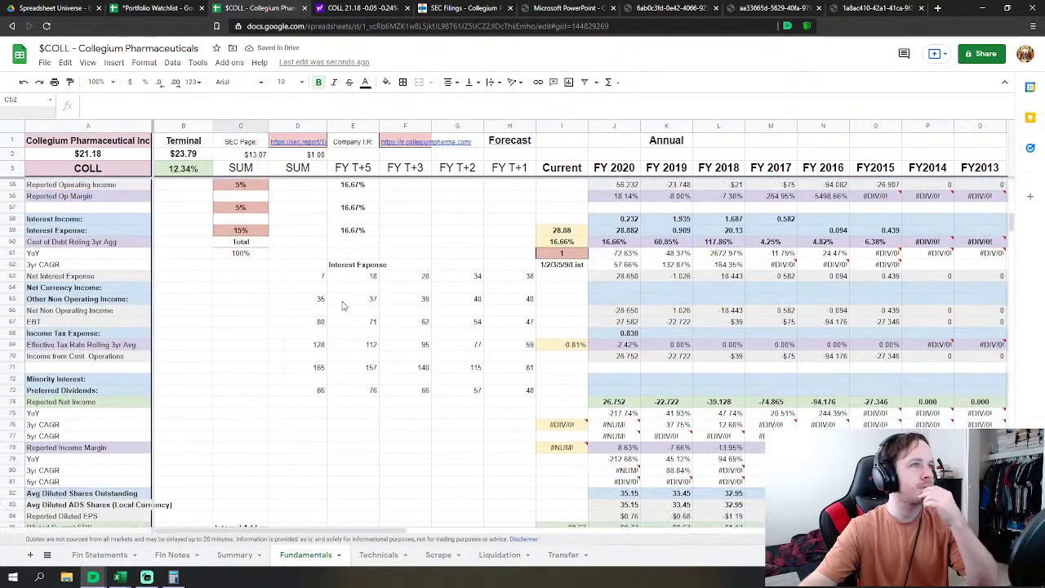
pyautogui.scroll(9, 341, 305)
pyautogui.scroll(-2, 341, 304)
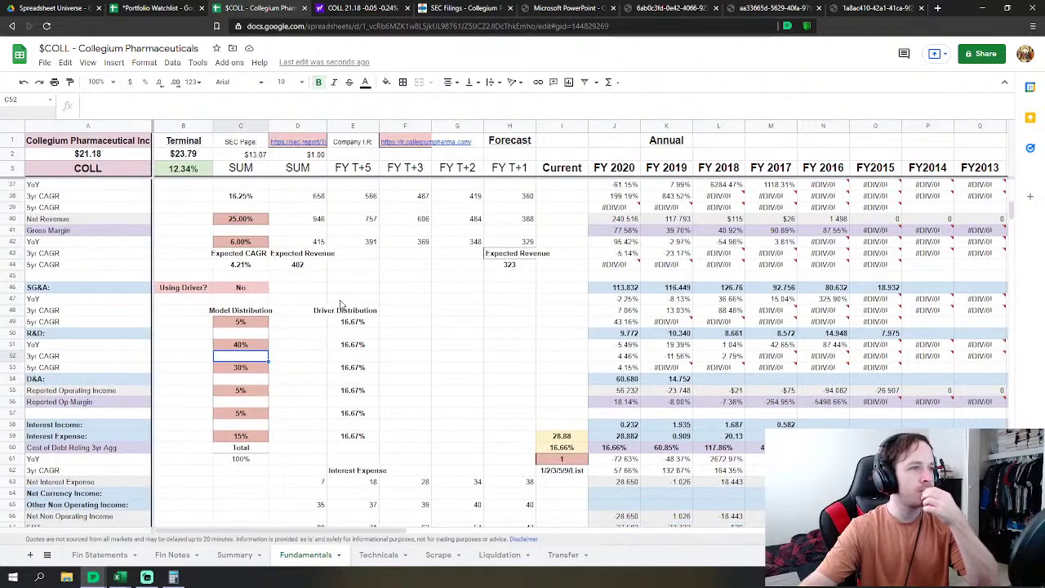
pyautogui.scroll(2, 340, 305)
pyautogui.scroll(3, 341, 305)
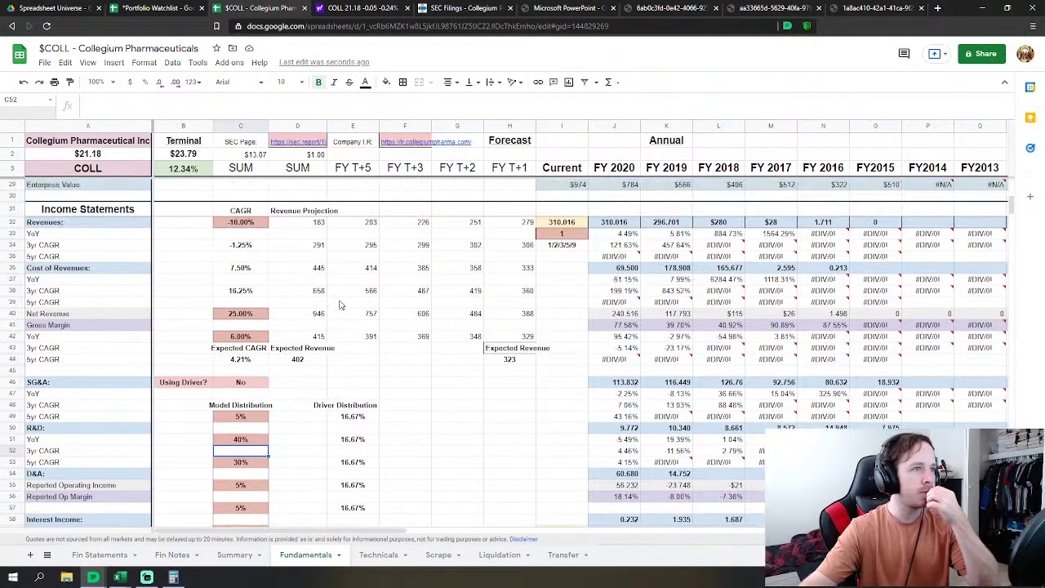
pyautogui.scroll(-15, 340, 304)
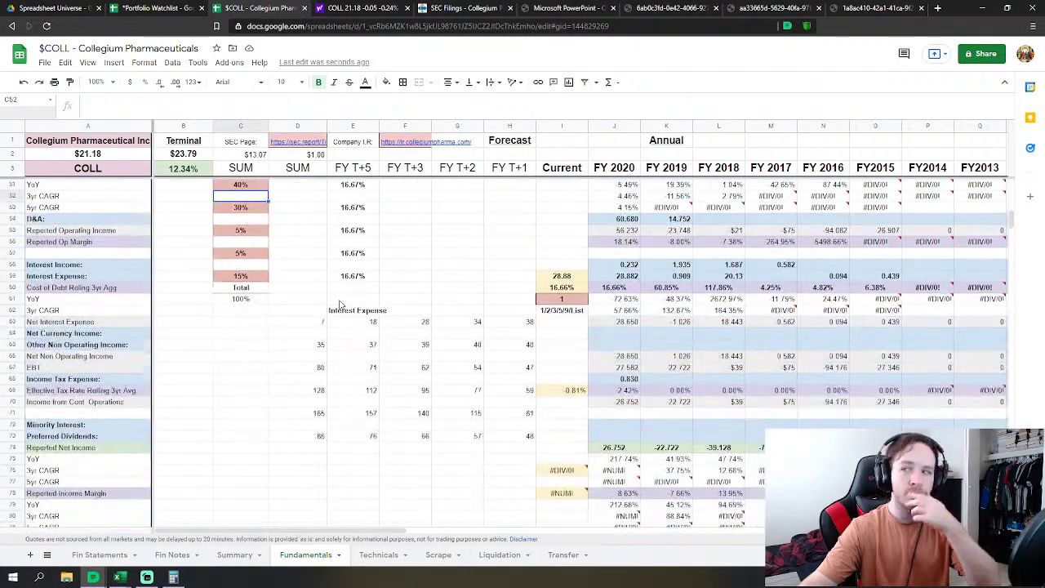
pyautogui.scroll(-5, 341, 305)
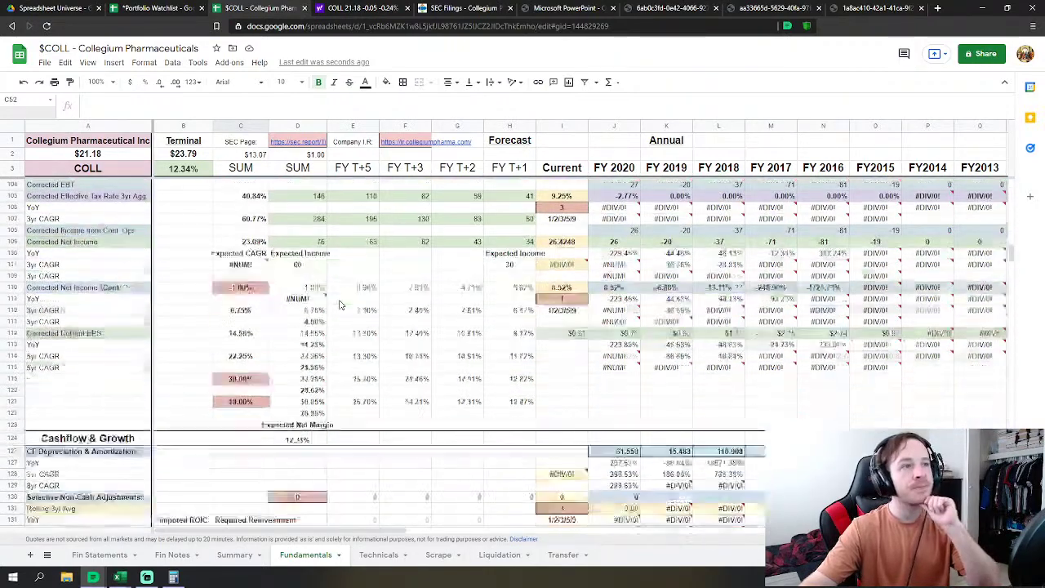
pyautogui.scroll(2, 341, 305)
pyautogui.scroll(20, 341, 305)
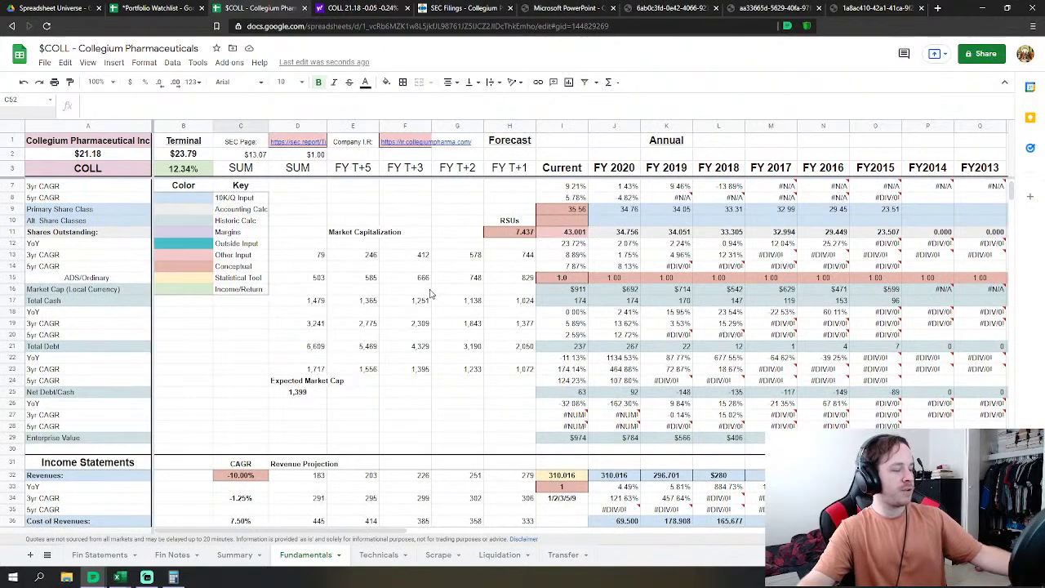
pyautogui.scroll(-5, 414, 281)
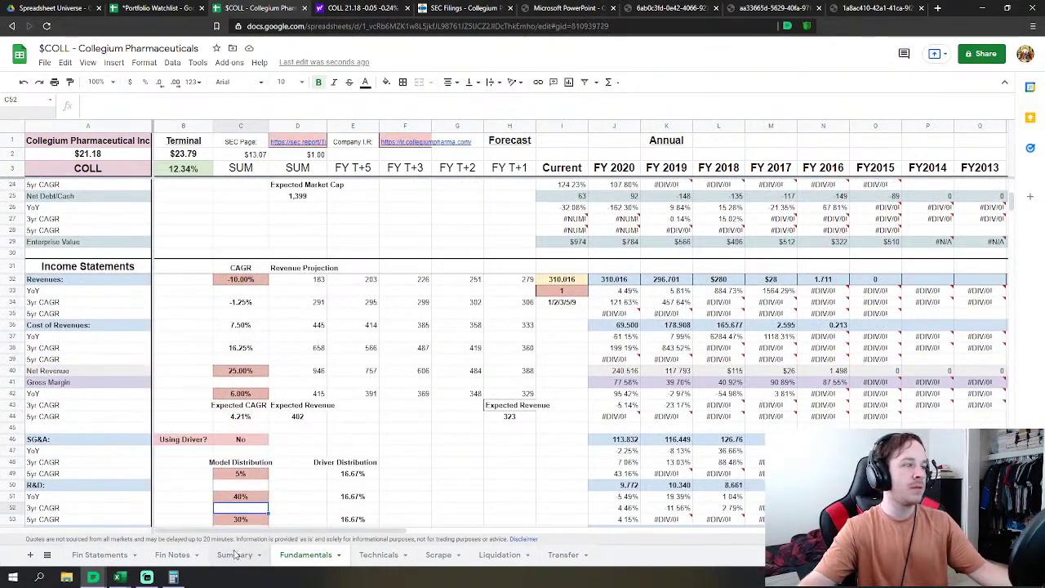
# Step: Check the Summary sheet and inspect the present values of the 1st, 2nd, 3rd and Analyst models
pyautogui.click(234, 554)
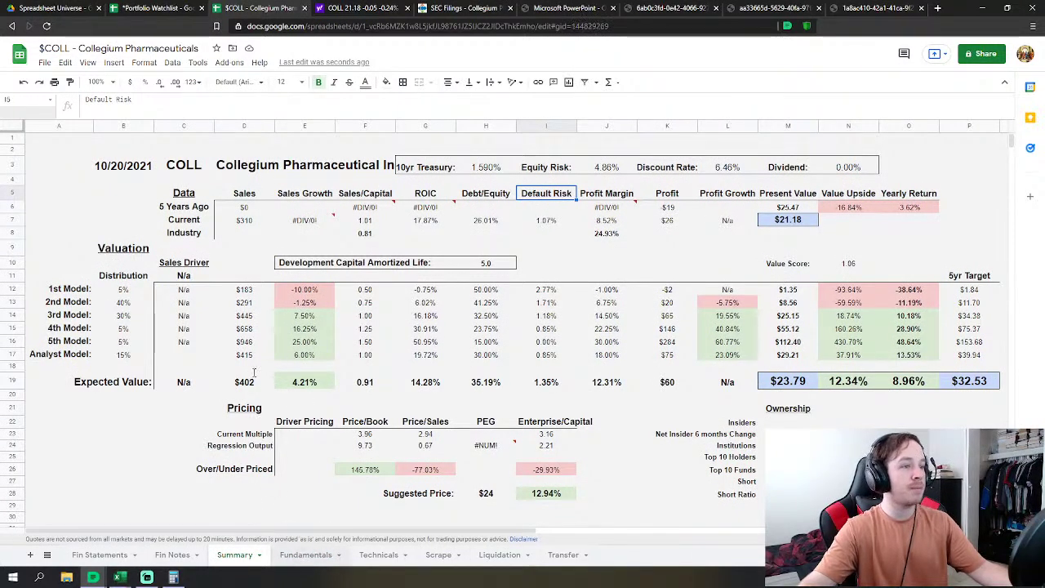
pyautogui.hotkey('ctrl', 'shift', 'pagedown')
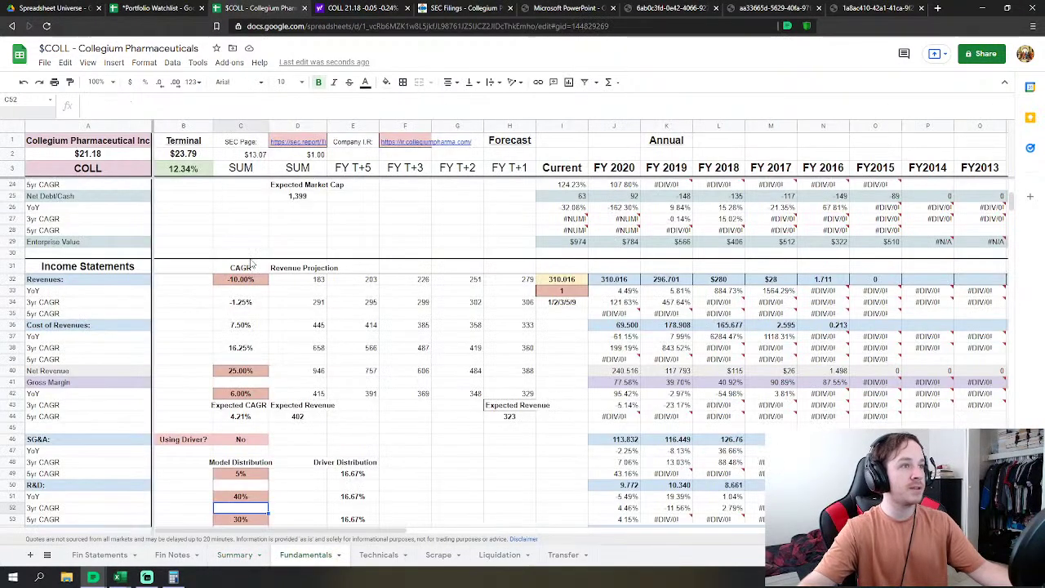
pyautogui.click(236, 559)
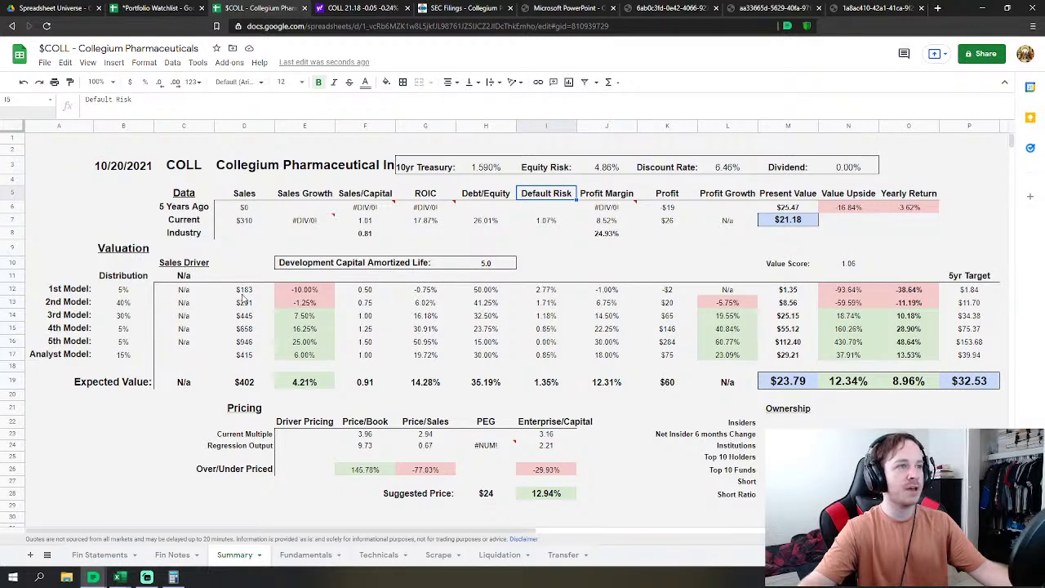
pyautogui.click(788, 290)
pyautogui.click(788, 315)
pyautogui.click(789, 354)
pyautogui.click(789, 302)
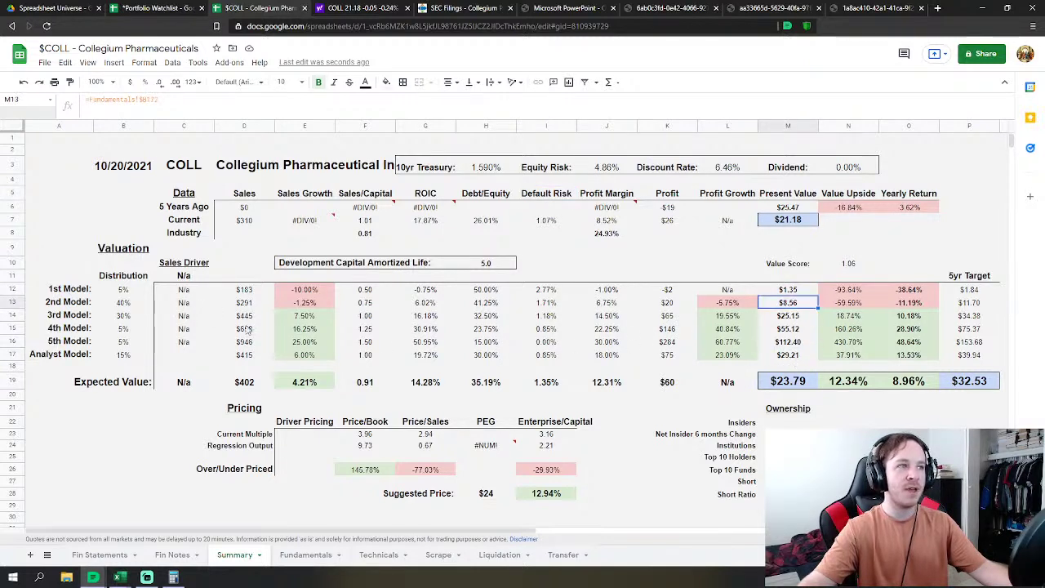
# Step: Examine the model distribution and the expected present value formula in M19, and return to the revenue scenarios on the Fundamentals sheet
pyautogui.moveTo(123, 290); pyautogui.dragTo(126, 360)
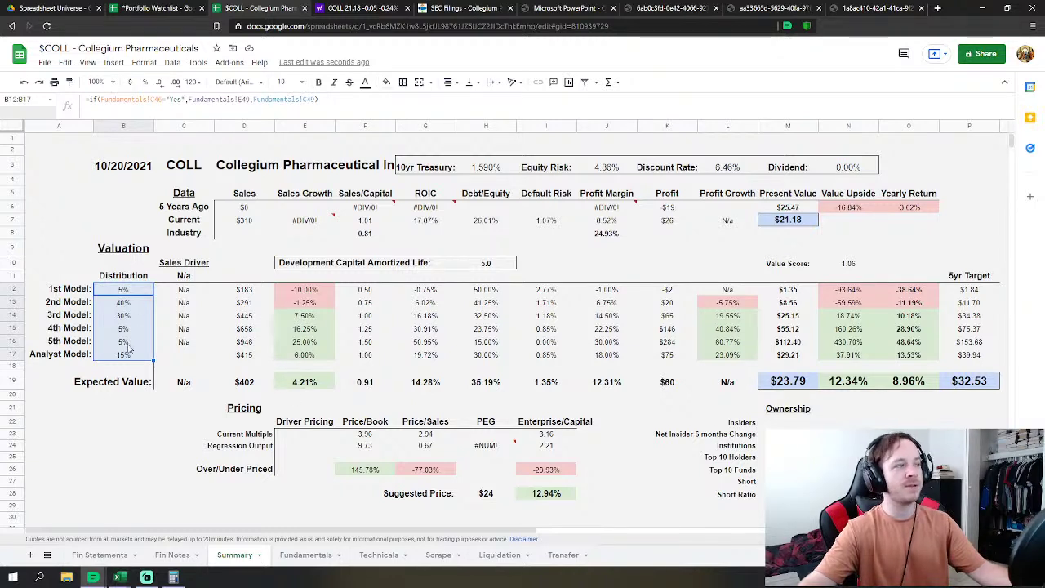
pyautogui.click(782, 388)
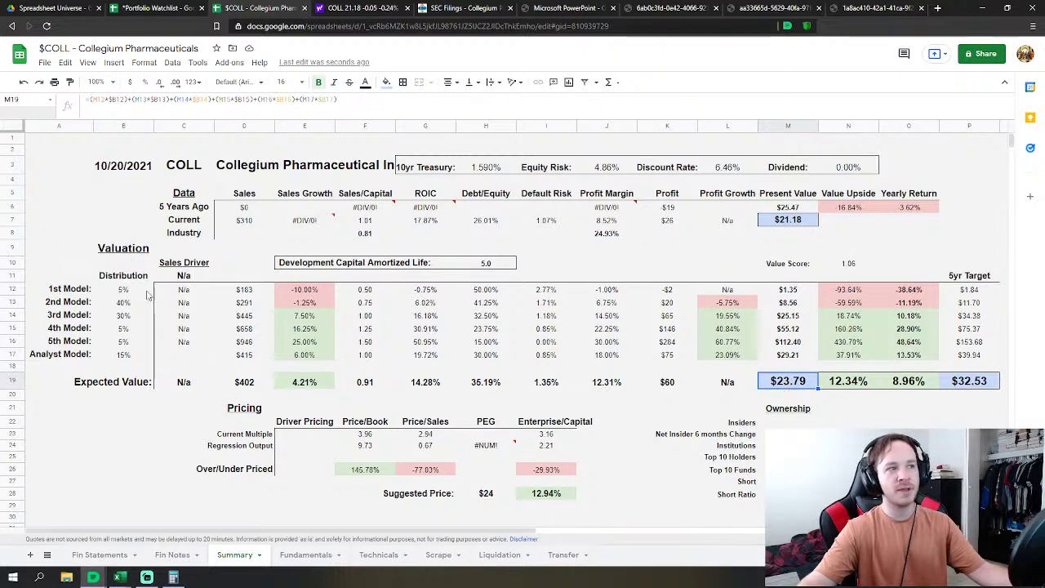
pyautogui.moveTo(786, 291); pyautogui.dragTo(780, 382)
pyautogui.click(769, 386)
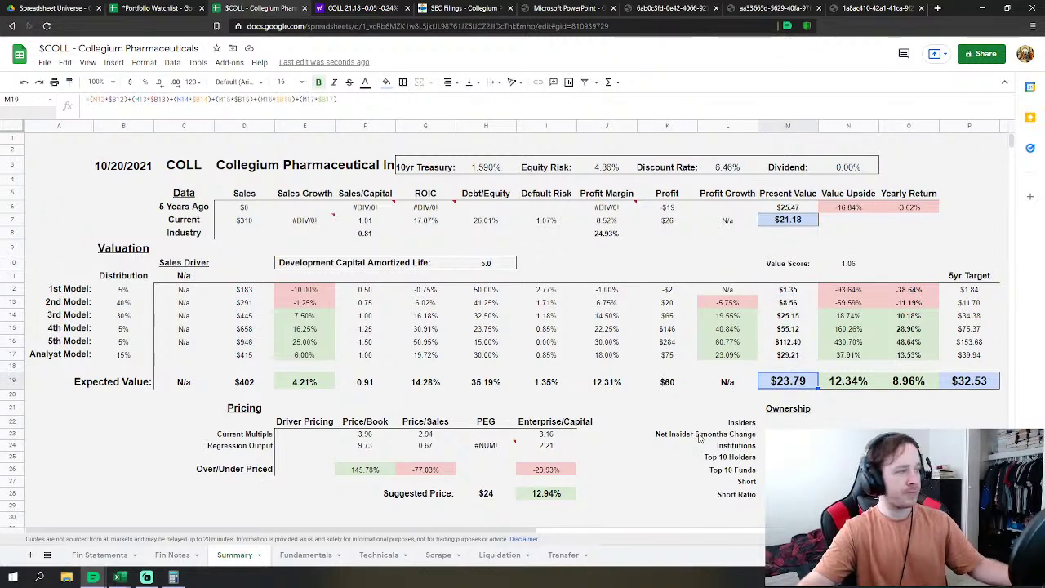
pyautogui.click(306, 554)
pyautogui.scroll(-1, 313, 417)
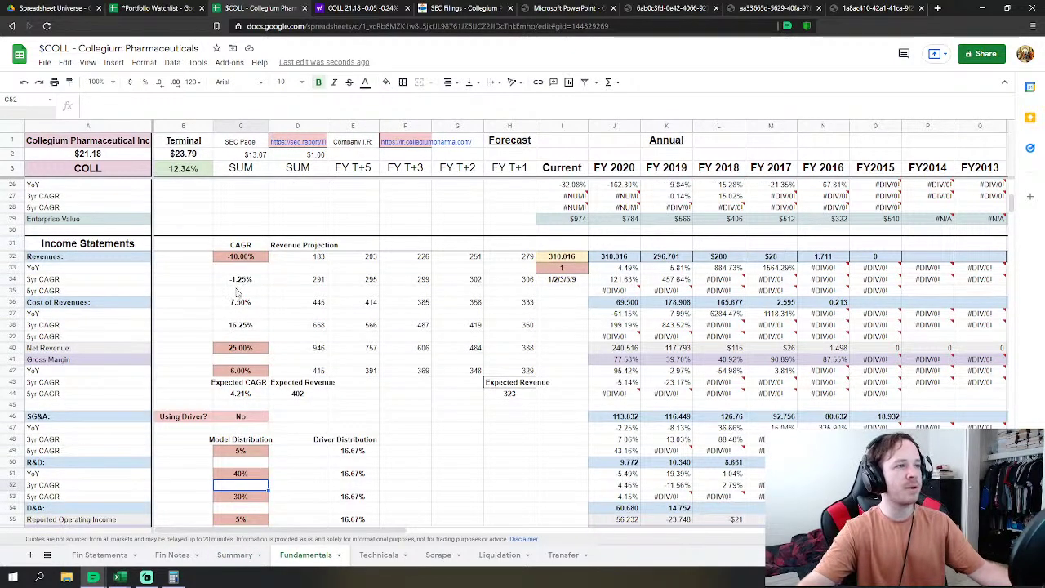
# Step: Review the revenue projections, expected CAGR and model distribution percentages on the Fundamentals sheet
pyautogui.scroll(-1, 291, 337)
pyautogui.click(234, 555)
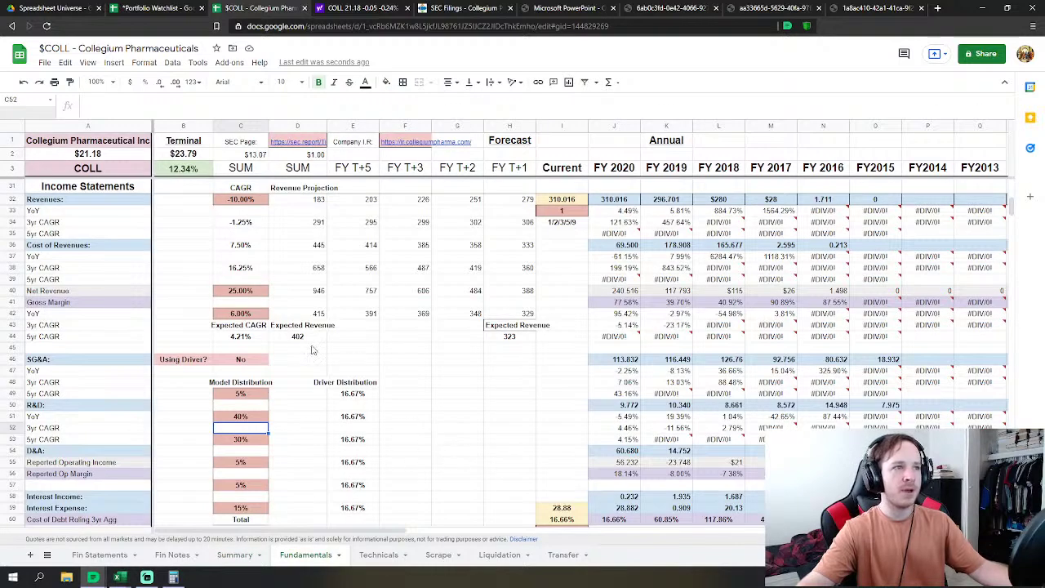
pyautogui.scroll(-1, 290, 369)
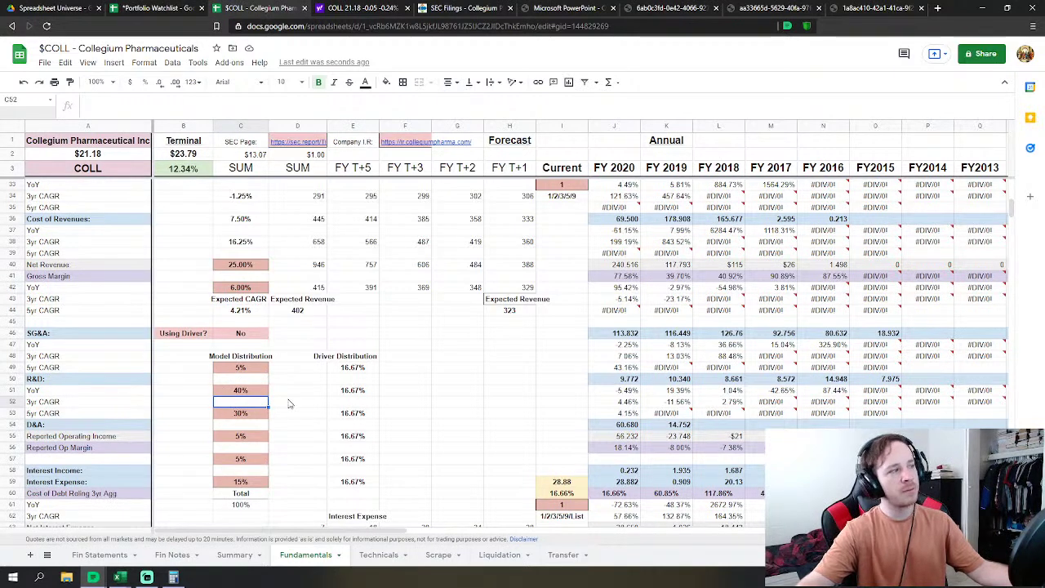
pyautogui.scroll(1, 277, 398)
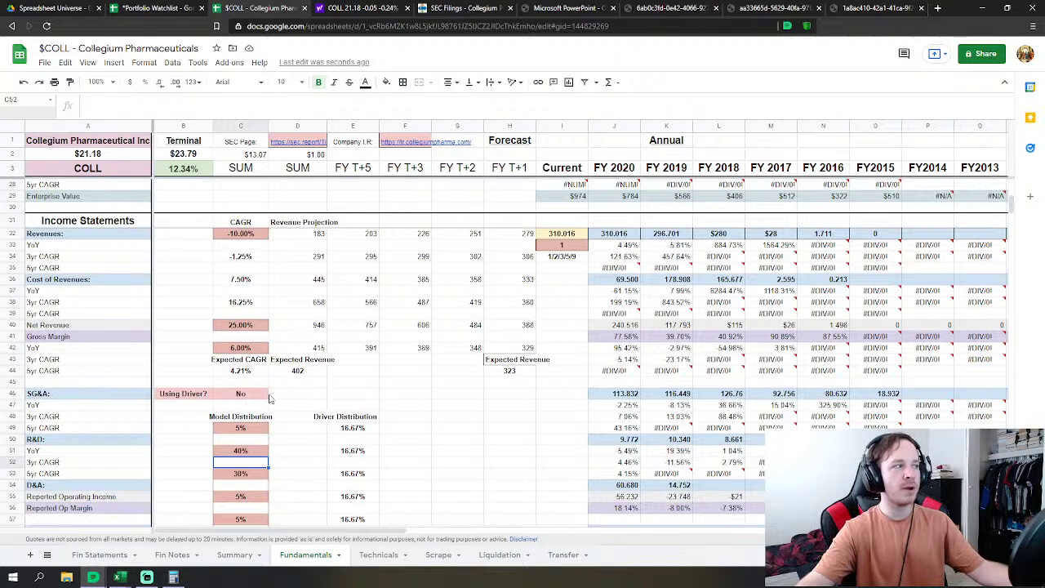
pyautogui.scroll(-2, 262, 400)
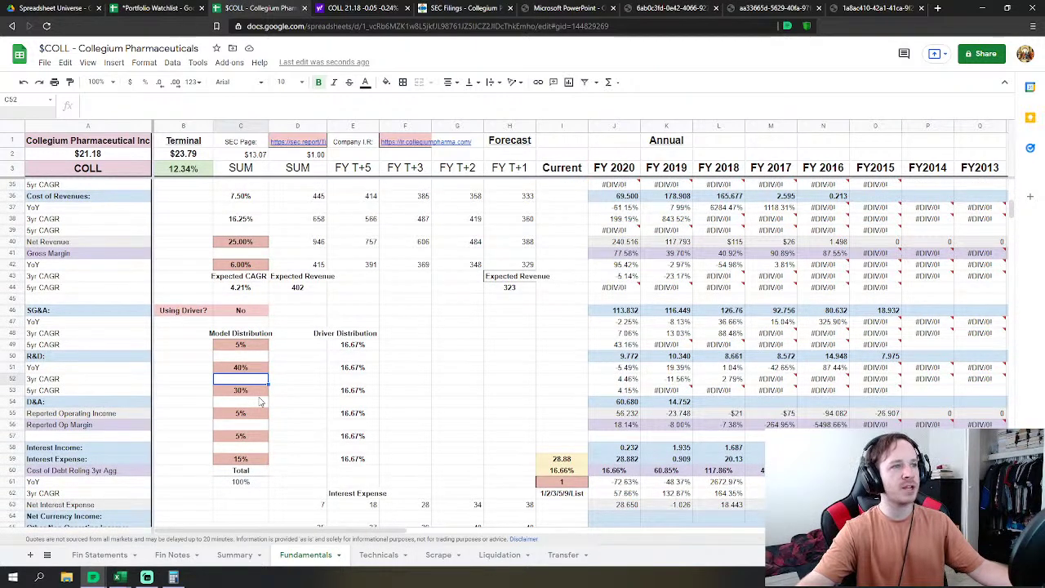
pyautogui.scroll(2, 259, 401)
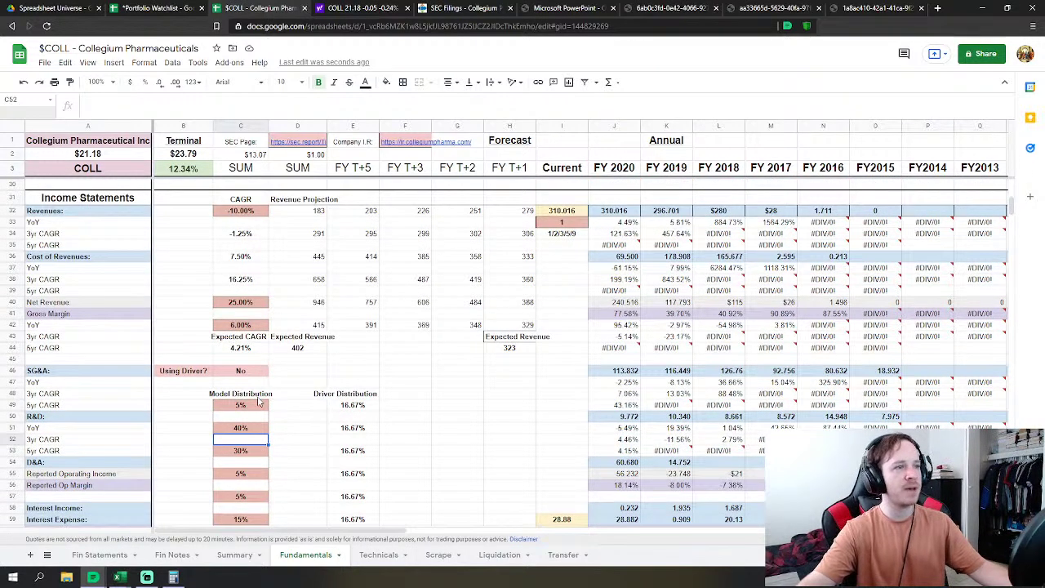
pyautogui.scroll(-4, 255, 390)
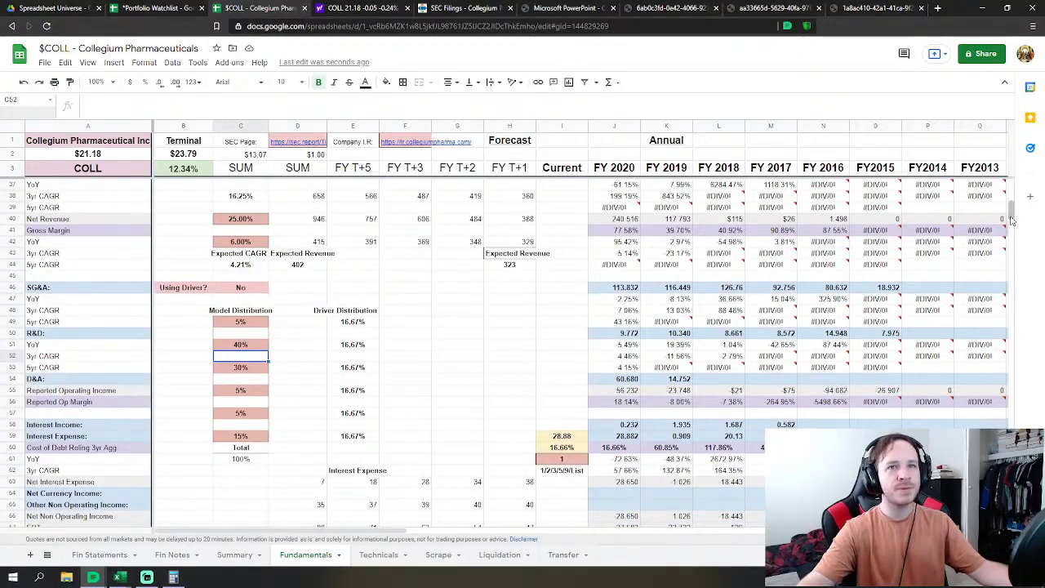
# Step: Examine the required reinvestment, free cash flow to equity and dividend rows further down the Fundamentals sheet
pyautogui.moveTo(1011, 219); pyautogui.dragTo(947, 438)
pyautogui.moveTo(1011, 441); pyautogui.dragTo(1010, 356)
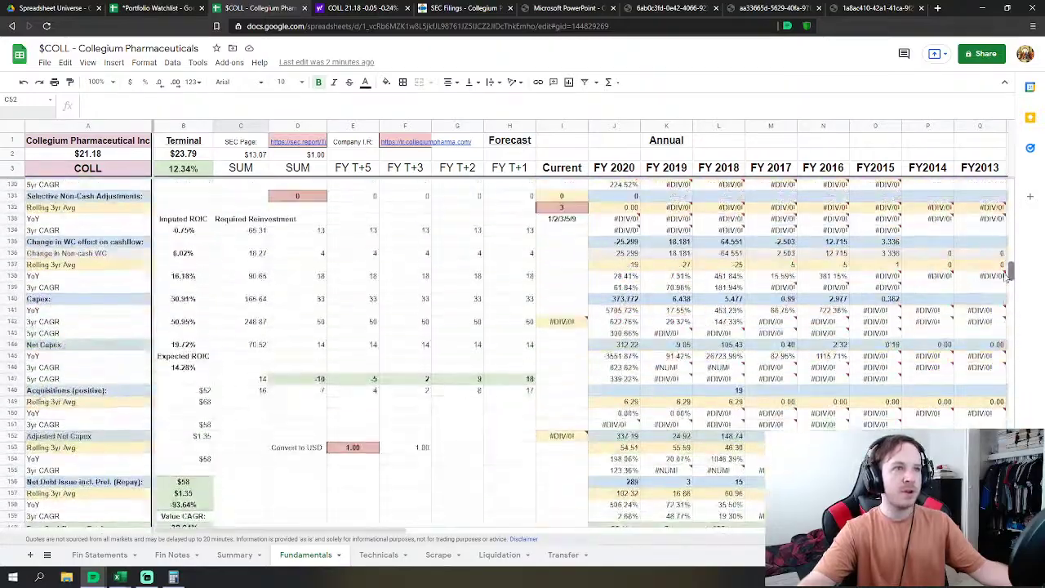
pyautogui.moveTo(1011, 255); pyautogui.dragTo(1011, 276)
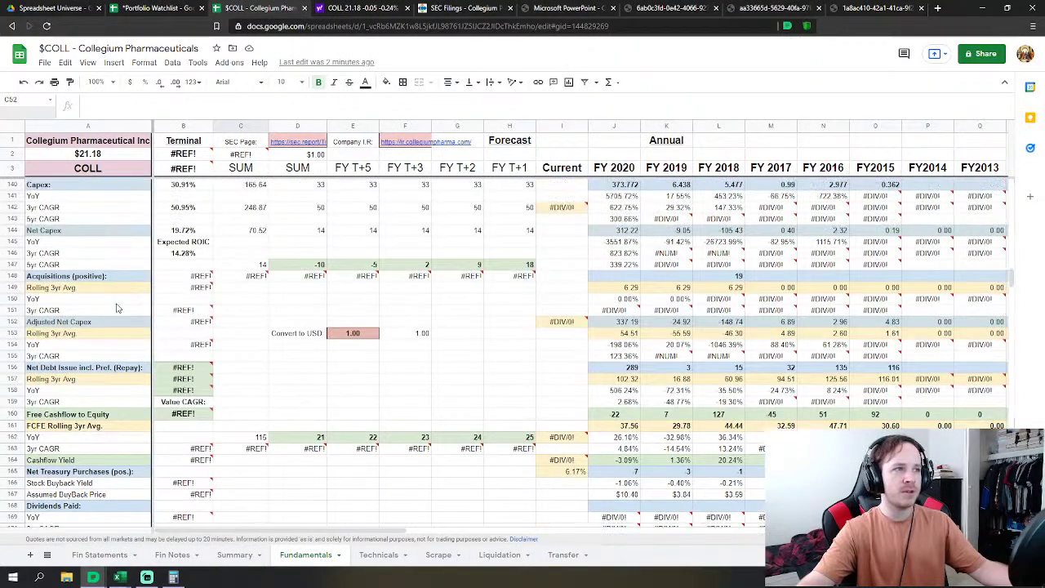
pyautogui.scroll(-5, 219, 396)
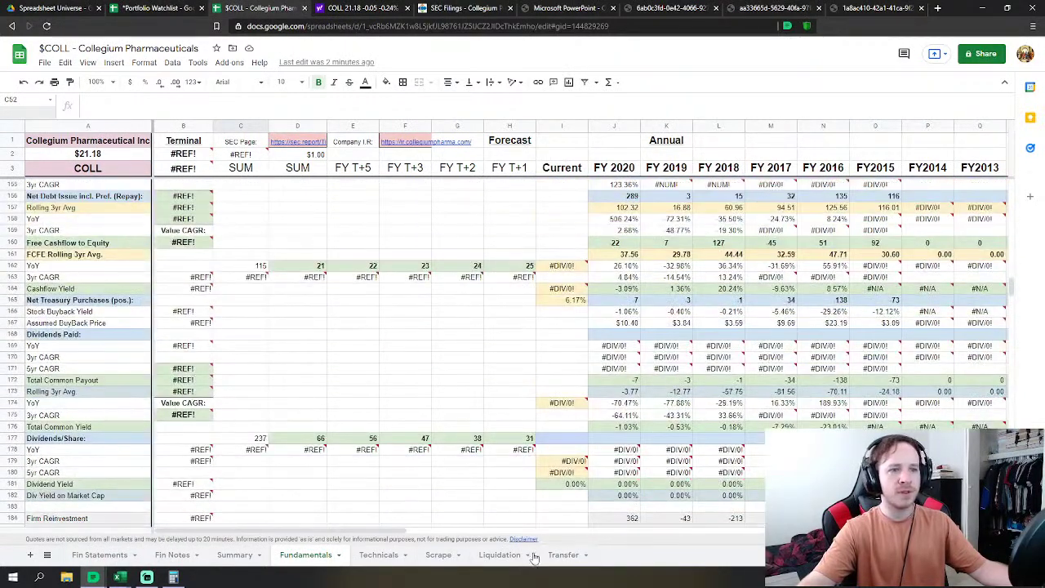
# Step: Try to reload the imported Mature ERP and ERP Update Ratio in B36:B37 of the Transfer sheet by clearing them and undoing the deletion
pyautogui.click(563, 554)
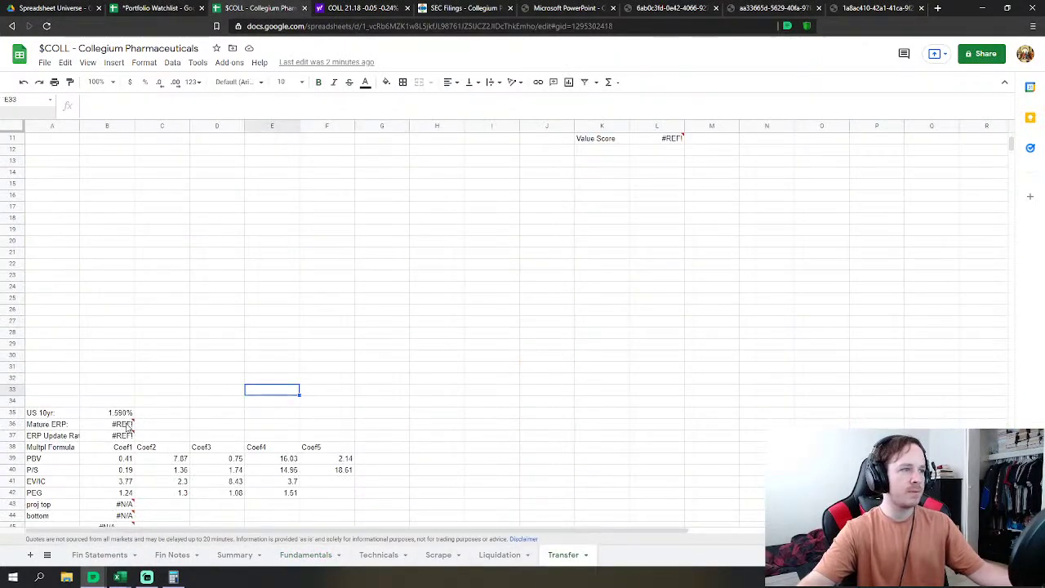
pyautogui.moveTo(122, 425); pyautogui.dragTo(133, 437)
pyautogui.press('Delete')
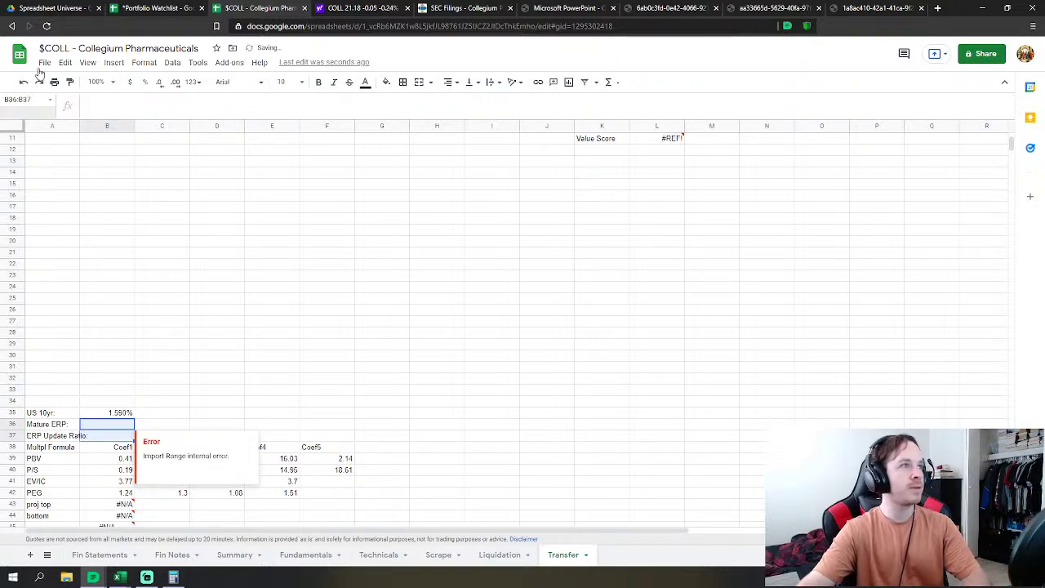
pyautogui.click(24, 84)
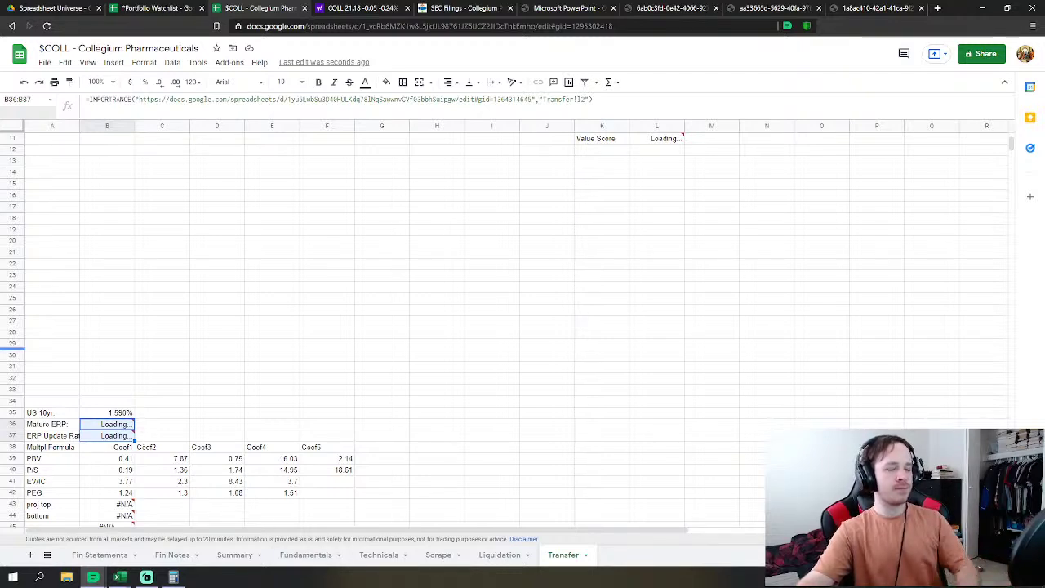
pyautogui.click(24, 82)
pyautogui.click(24, 83)
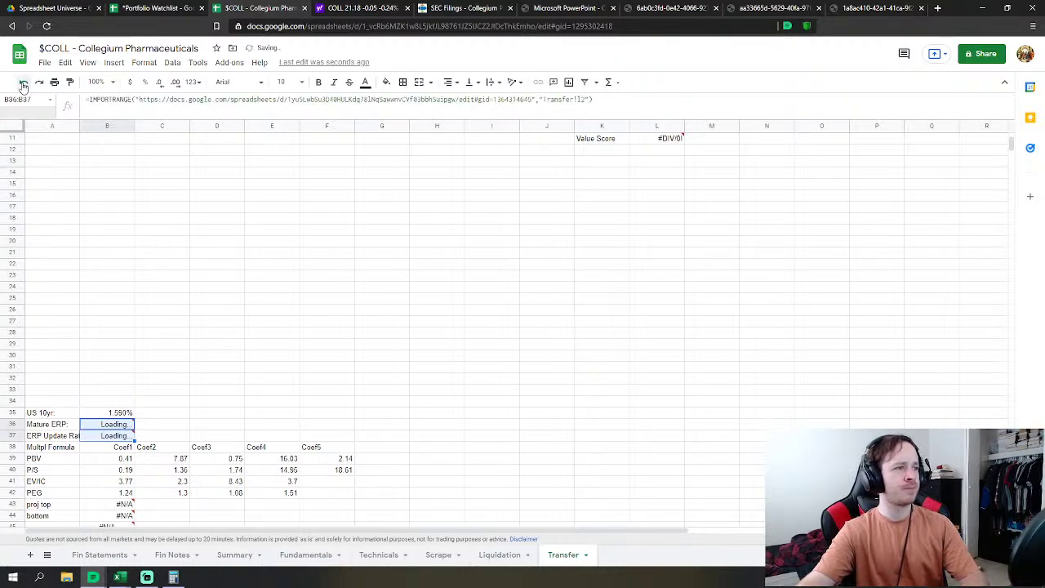
# Step: Inspect the imputed ROIC, required reinvestment, cash flow and expected growth sections on the Fundamentals sheet after the import reload
pyautogui.click(304, 555)
pyautogui.scroll(1, 252, 414)
pyautogui.scroll(4, 252, 414)
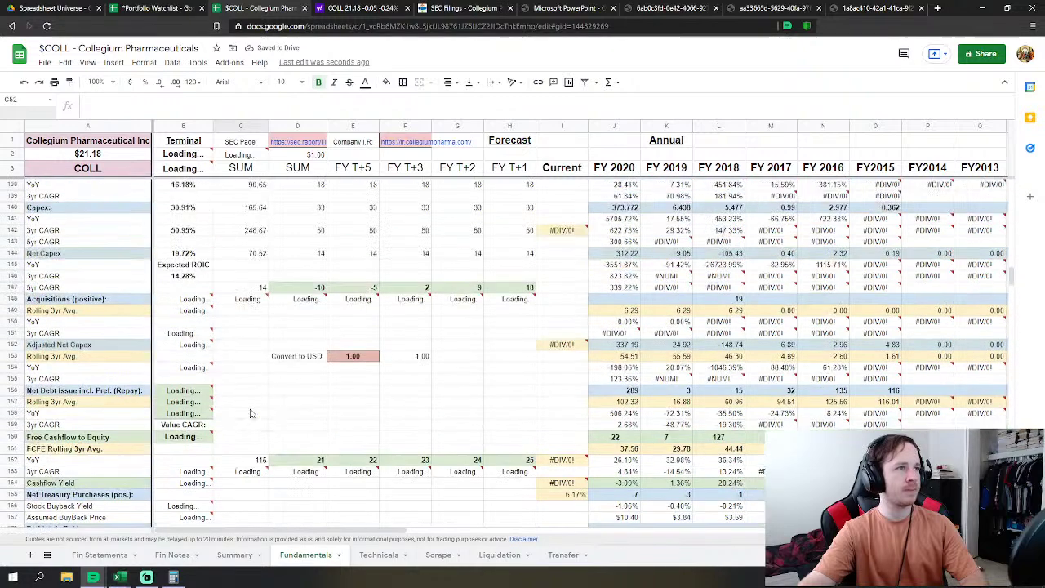
pyautogui.scroll(-3, 252, 414)
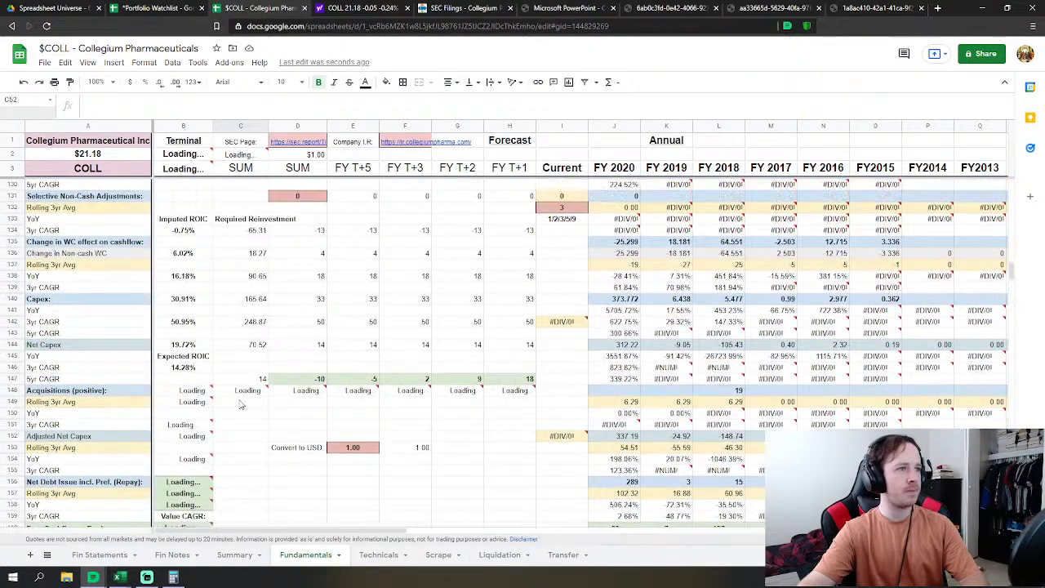
pyautogui.click(291, 311)
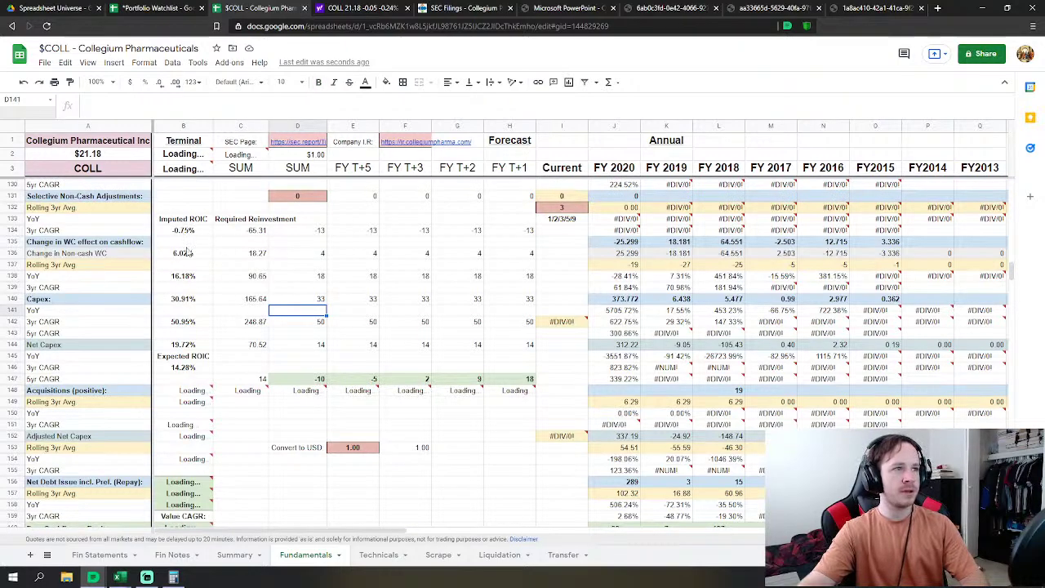
pyautogui.scroll(-2, 265, 362)
pyautogui.scroll(-12, 266, 362)
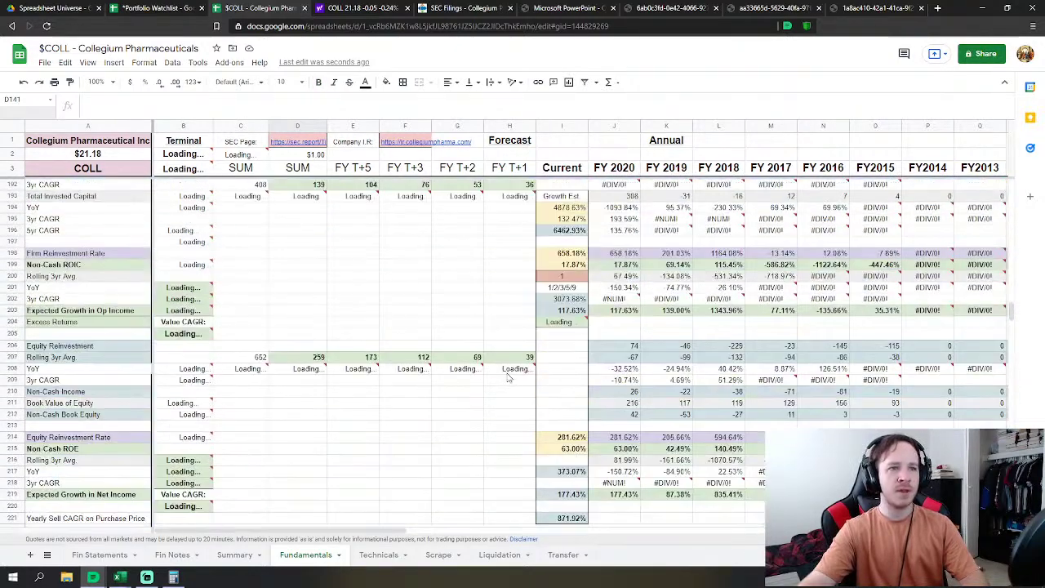
pyautogui.scroll(2, 569, 327)
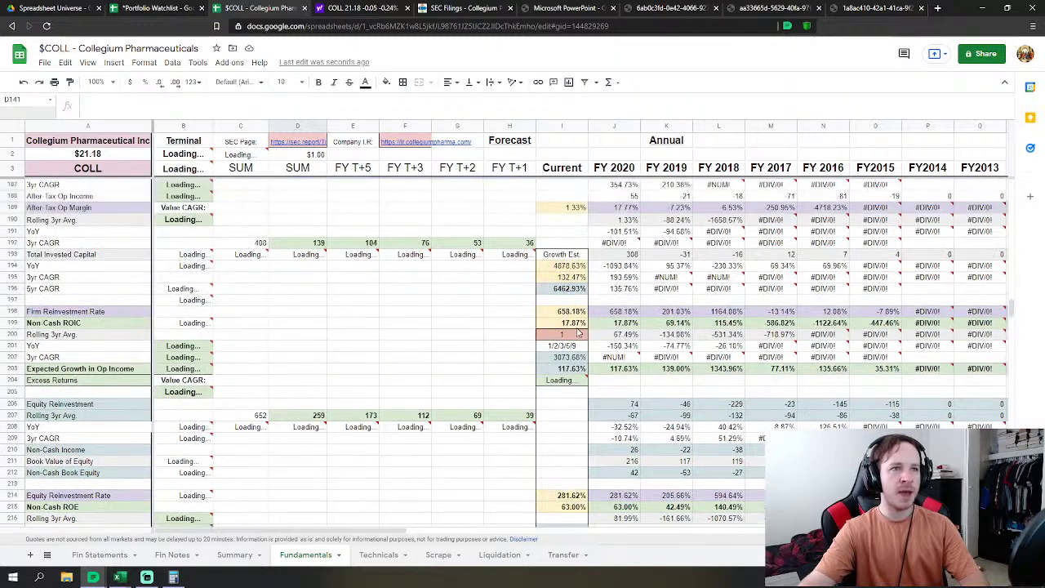
pyautogui.scroll(10, 570, 331)
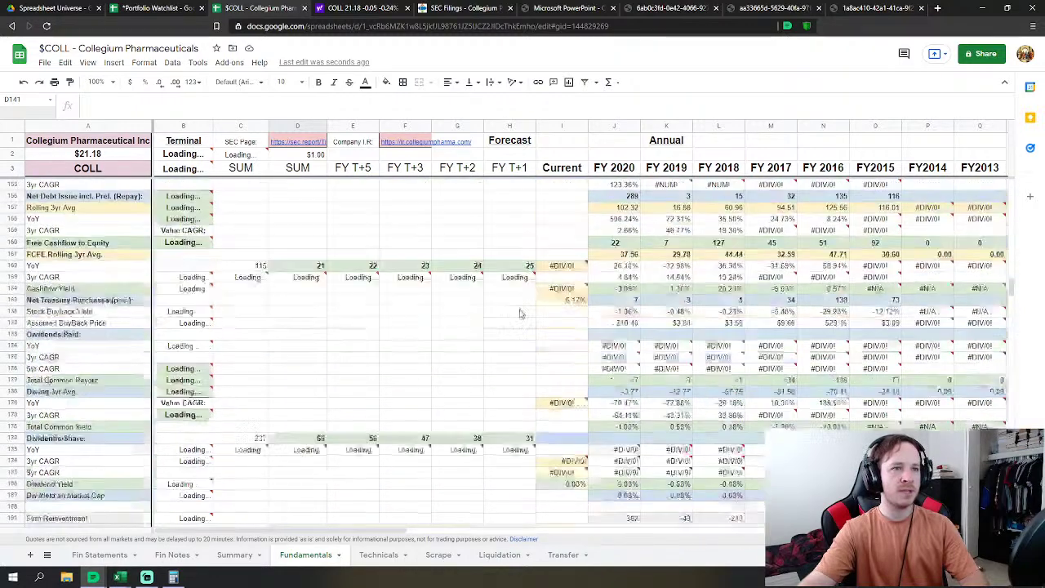
pyautogui.scroll(4, 347, 319)
pyautogui.scroll(-3, 165, 382)
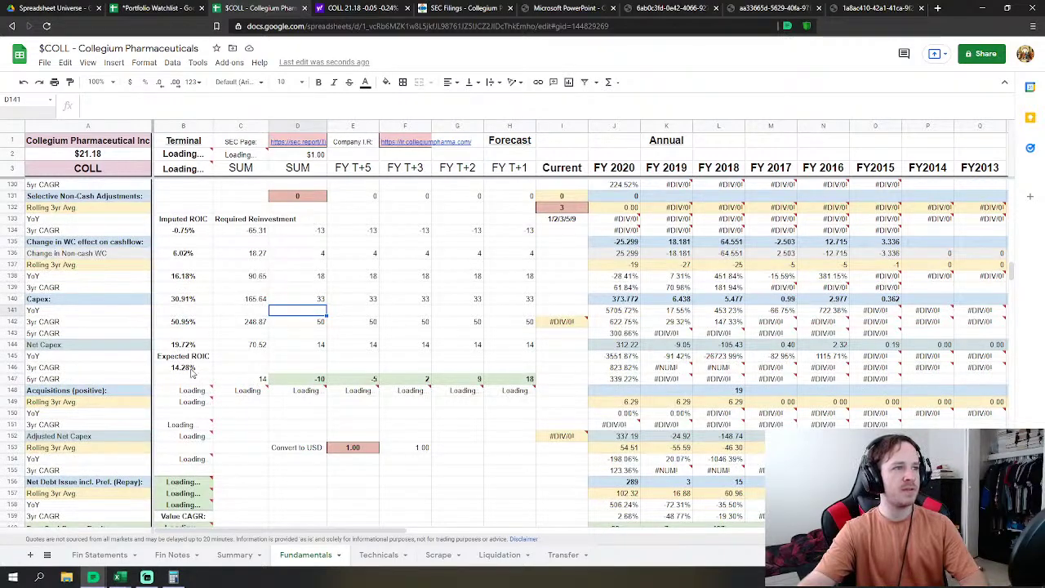
pyautogui.click(1015, 302)
pyautogui.moveTo(1015, 302); pyautogui.dragTo(1010, 265)
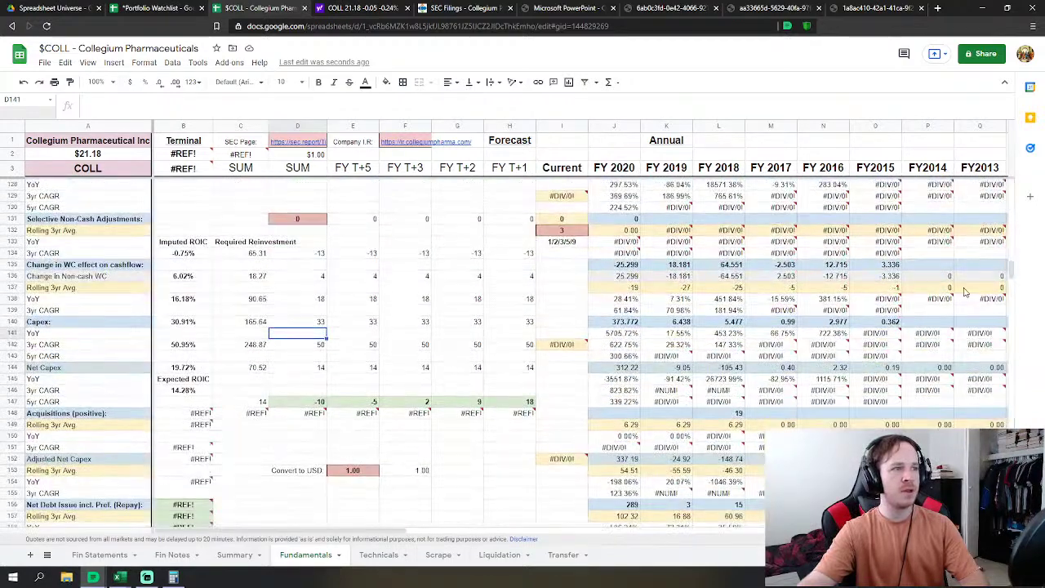
# Step: Retry the Transfer sheet import by clearing B36:B37 again, restoring the IMPORTRANGE formulas and checking the Mature ERP cell
pyautogui.click(571, 558)
pyautogui.click(215, 425)
pyautogui.moveTo(114, 424); pyautogui.dragTo(129, 441)
pyautogui.press('Delete')
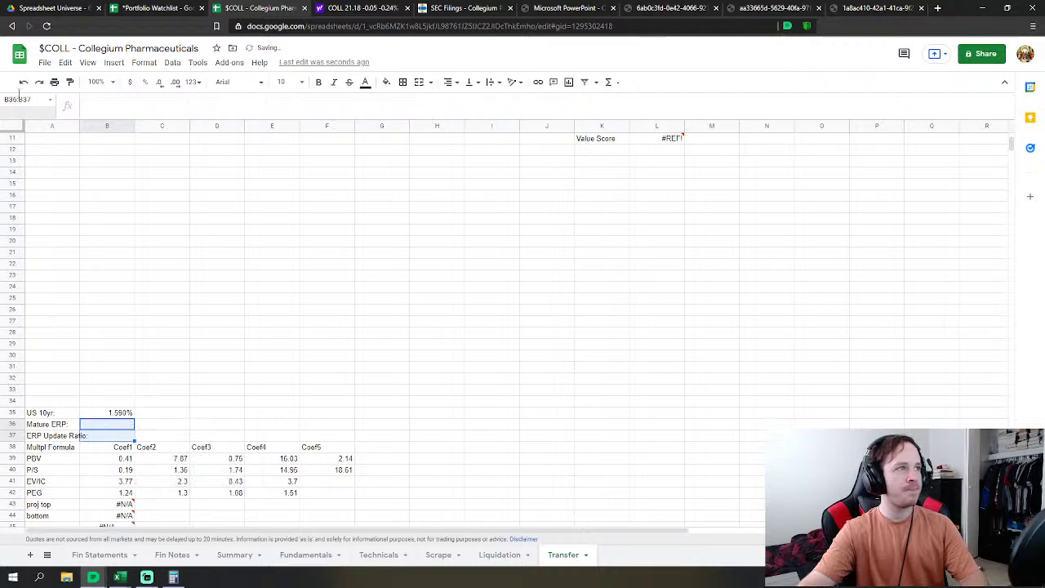
pyautogui.click(23, 83)
pyautogui.click(312, 380)
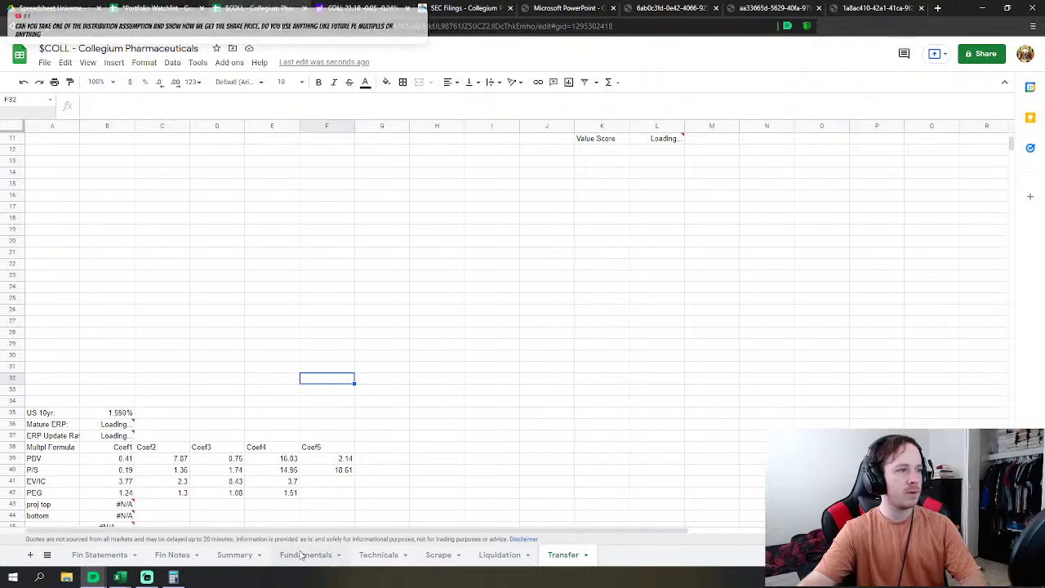
pyautogui.click(158, 426)
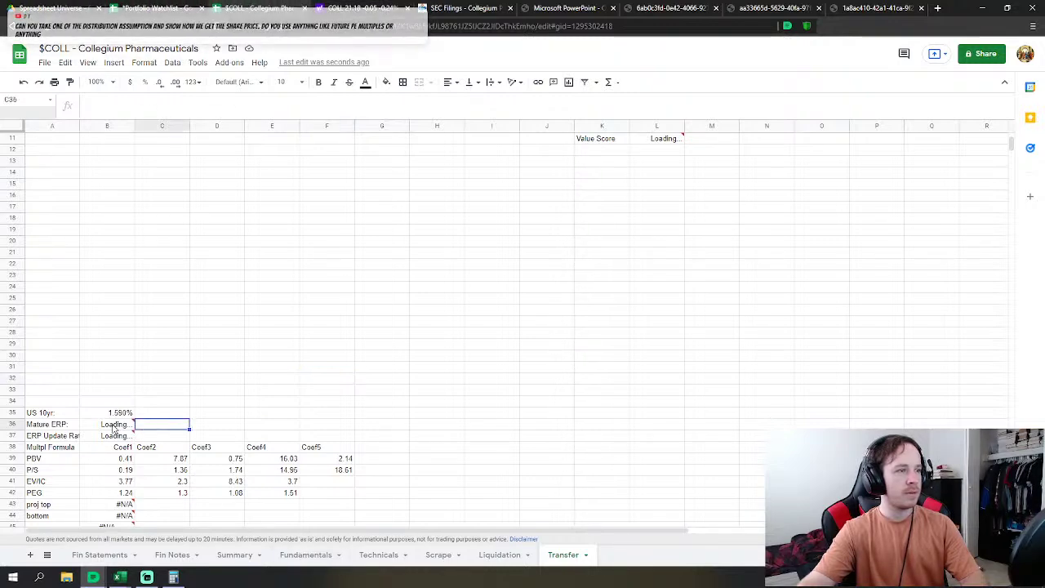
pyautogui.click(115, 427)
pyautogui.click(323, 369)
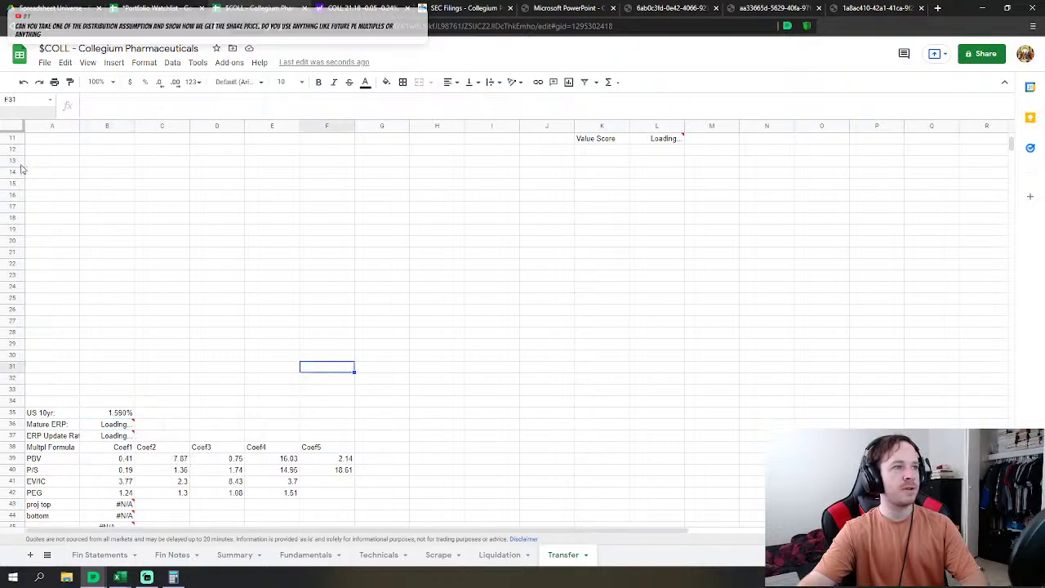
# Step: Open the Interfor (IFSPF) workbook from the Portfolio Watchlist and copy the Mature ERP and ERP Update Ratio cells B36:B37 on its Transfer sheet
pyautogui.click(167, 7)
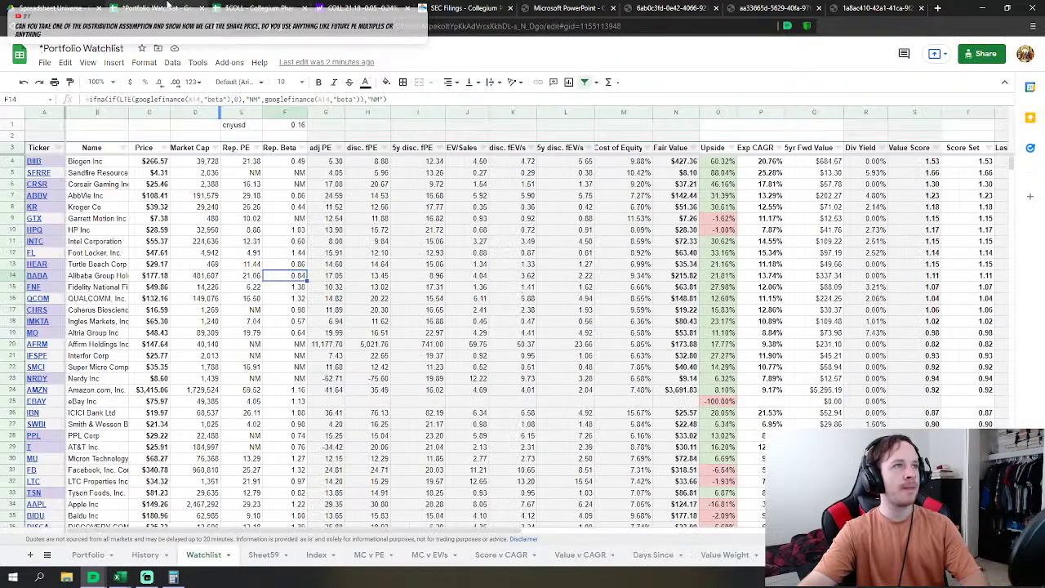
pyautogui.moveTo(35, 233)
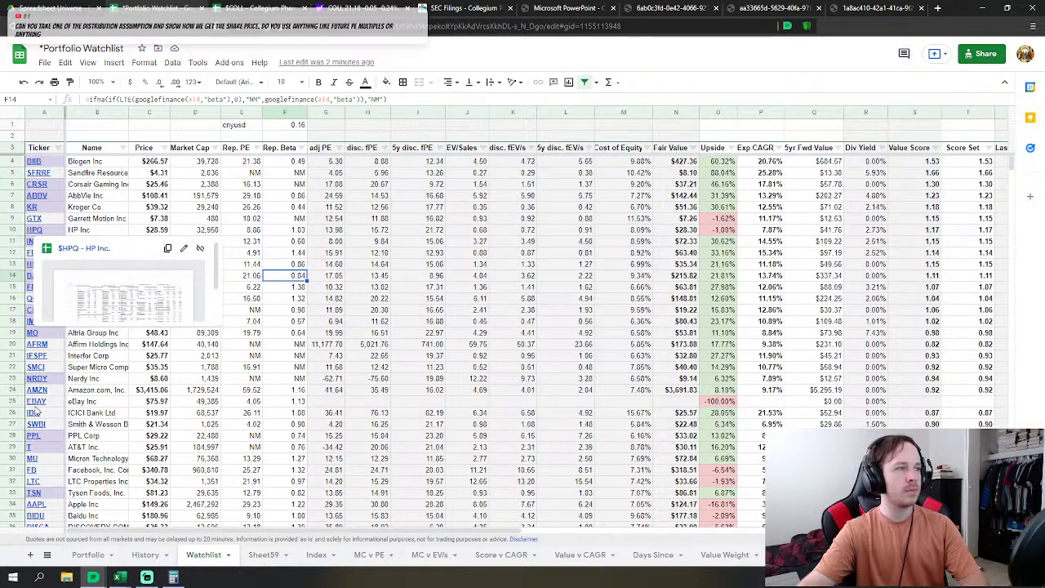
pyautogui.moveTo(35, 357)
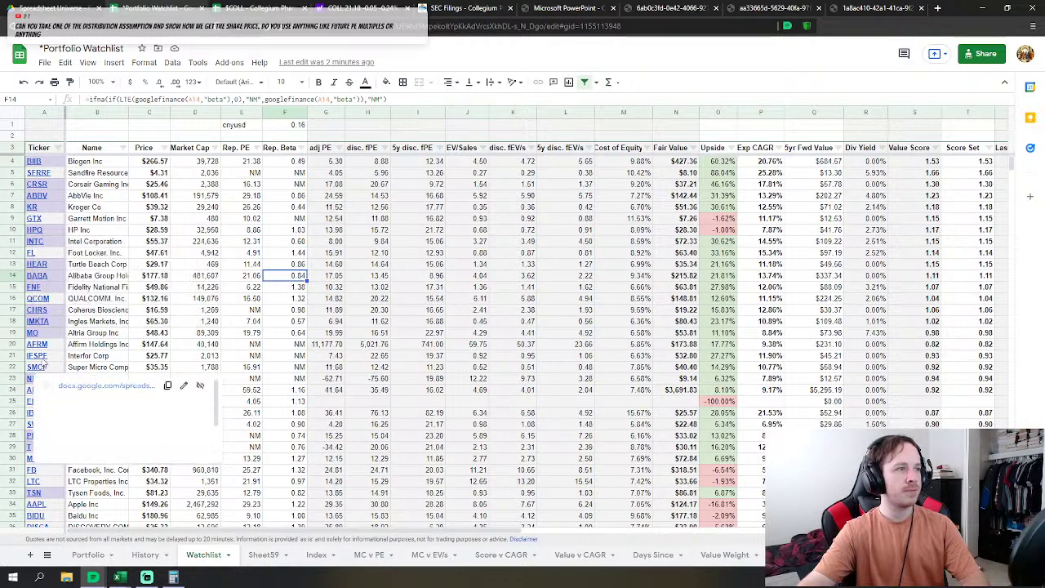
pyautogui.click(75, 375)
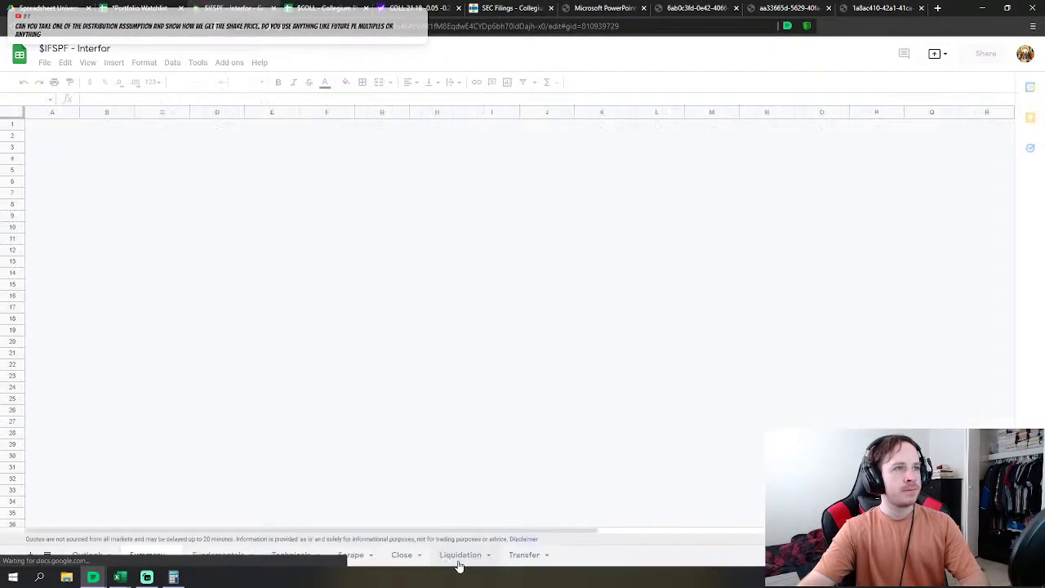
pyautogui.click(518, 555)
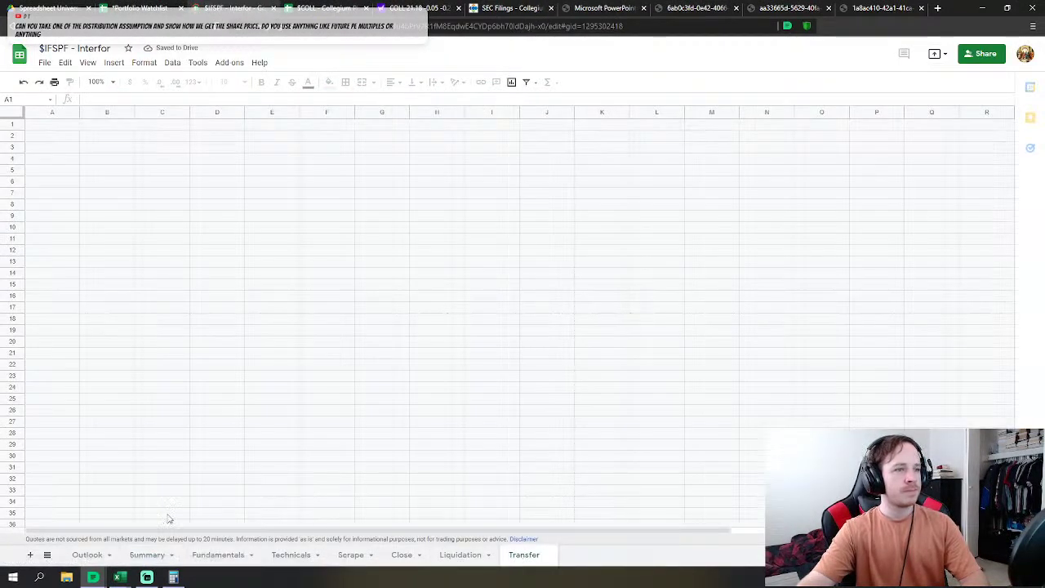
pyautogui.scroll(-1, 142, 474)
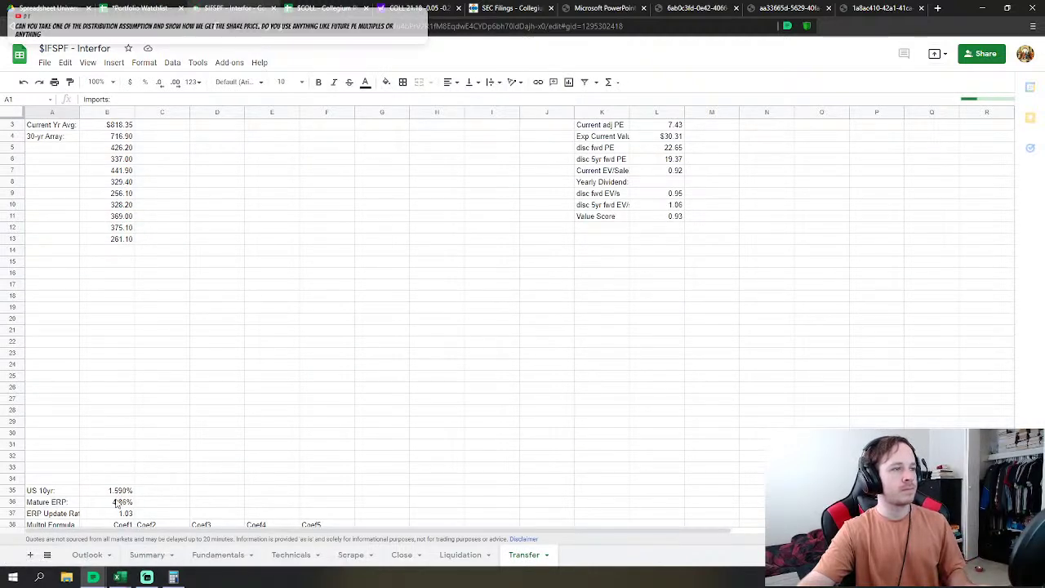
pyautogui.moveTo(121, 503); pyautogui.dragTo(127, 514)
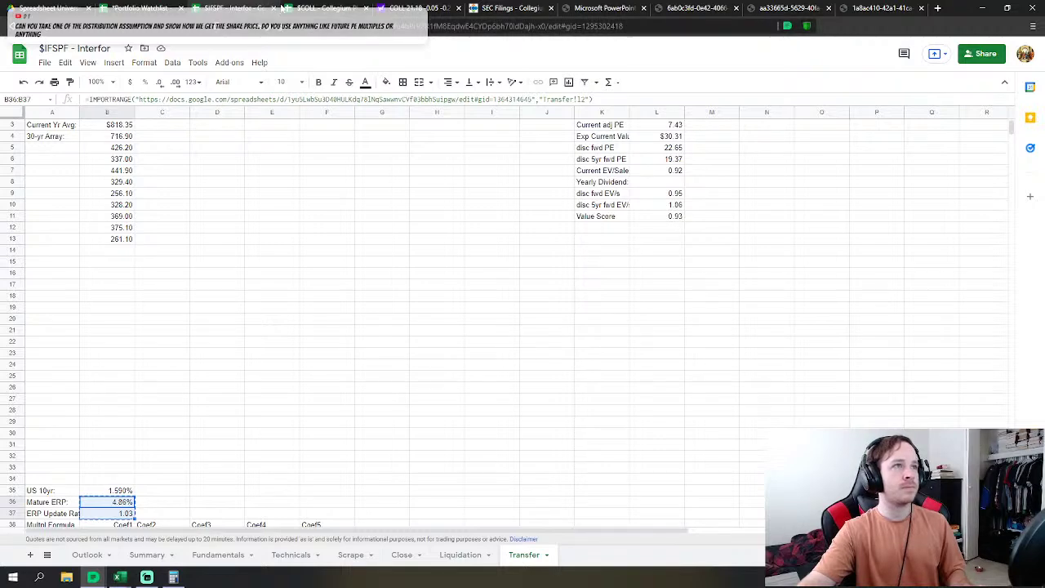
# Step: Return to the Collegium workbook and overwrite the Mature ERP import in B36 of the Transfer sheet with 0%
pyautogui.click(305, 10)
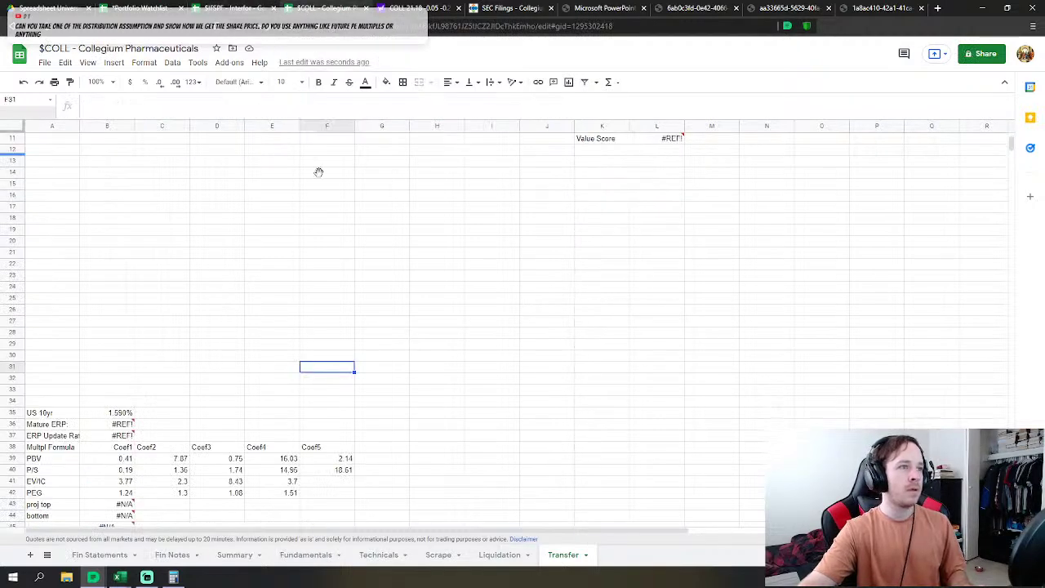
pyautogui.click(124, 426)
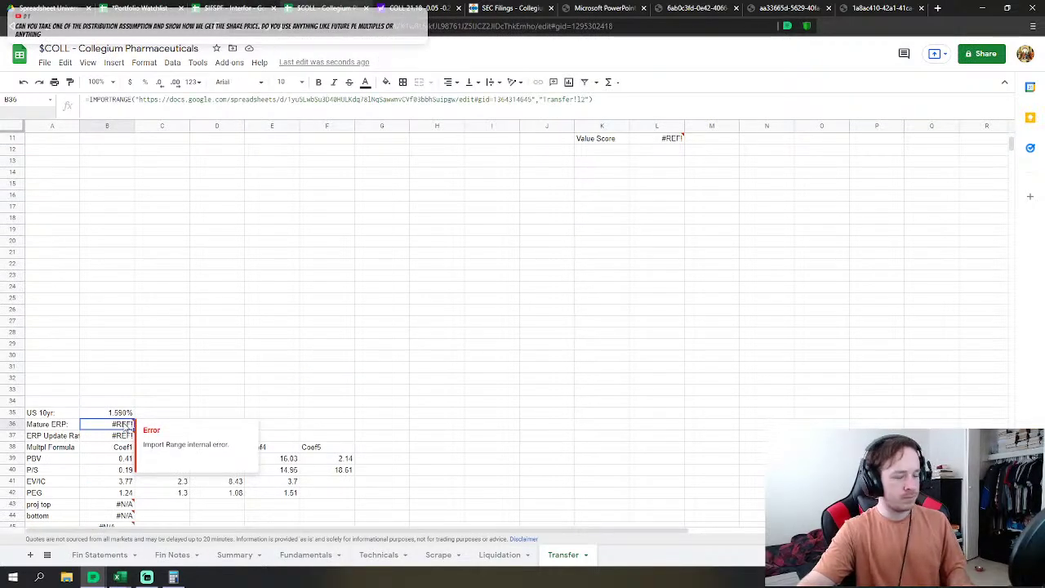
pyautogui.write('0%')
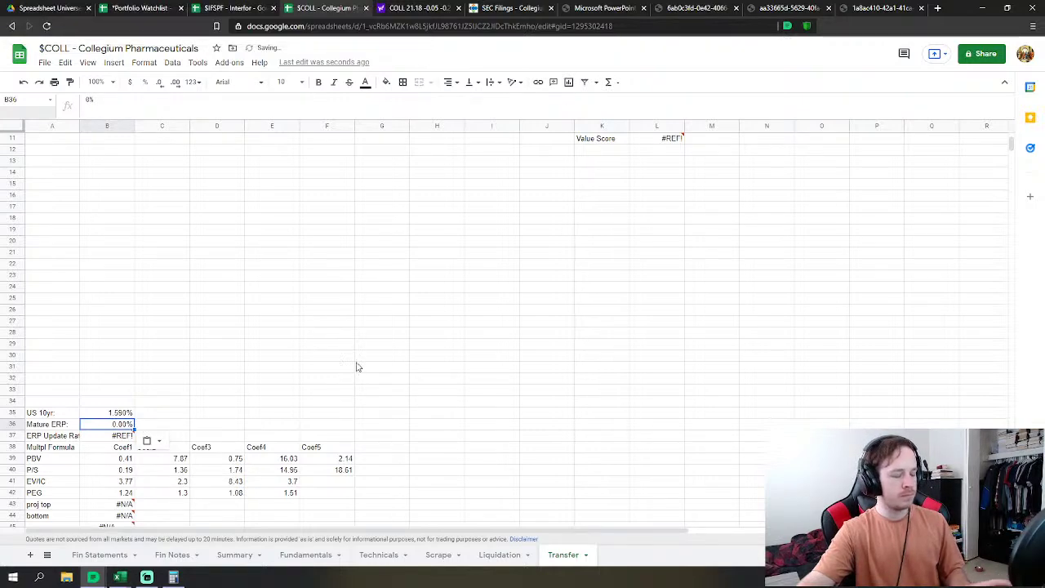
# Step: Undo the 0% overwrite of the Mature ERP cell and recheck cells B36:B37 on the Interfor workbook's Transfer sheet
pyautogui.click(23, 83)
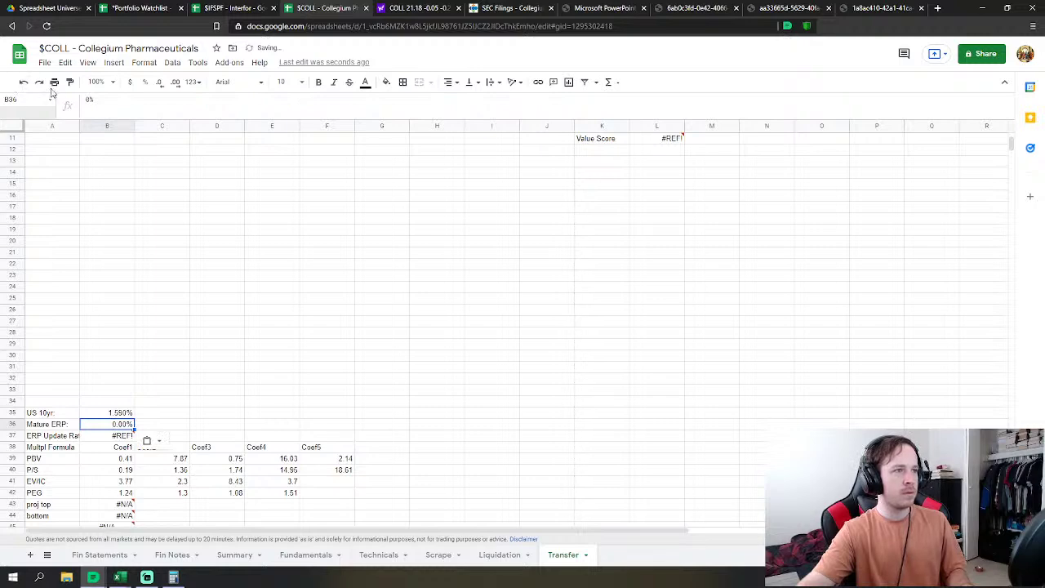
pyautogui.click(226, 10)
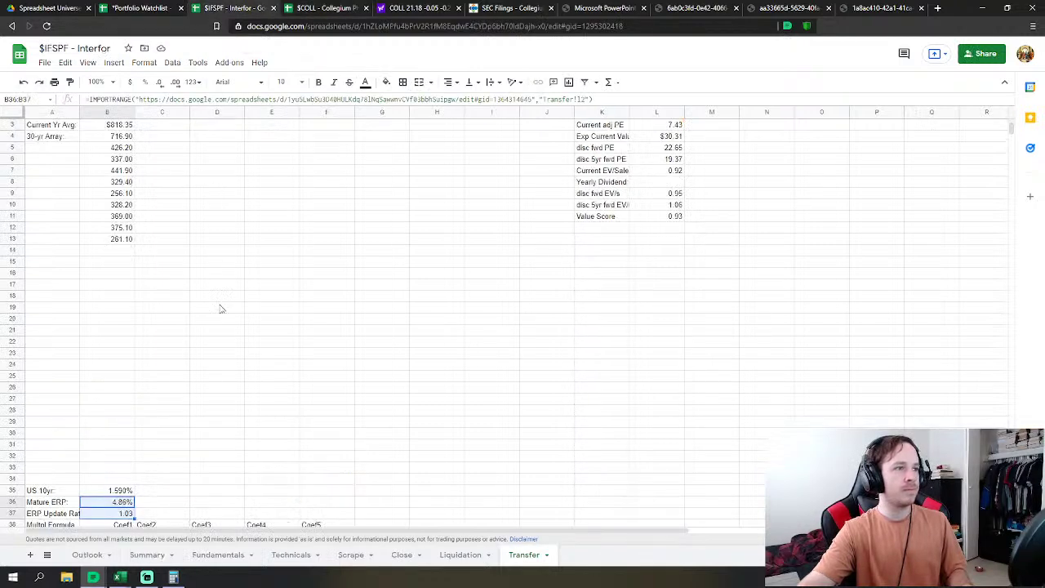
pyautogui.click(222, 363)
pyautogui.scroll(-2, 213, 362)
pyautogui.click(204, 398)
pyautogui.moveTo(116, 391); pyautogui.dragTo(129, 401)
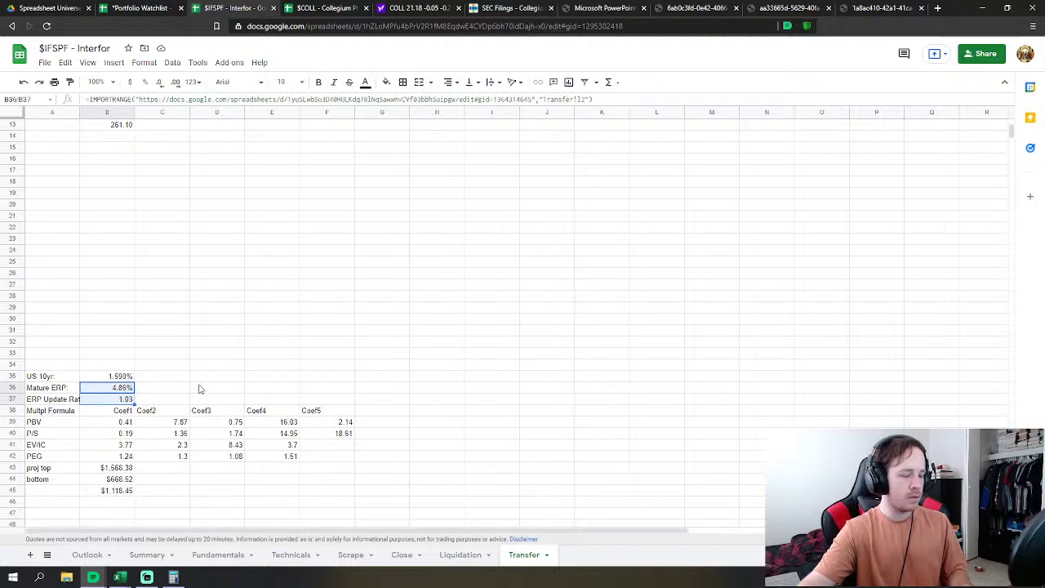
# Step: Return to the Collegium Transfer sheet and reload the ERP Update Ratio import by clearing B37 and undoing the deletion
pyautogui.click(322, 8)
pyautogui.click(141, 434)
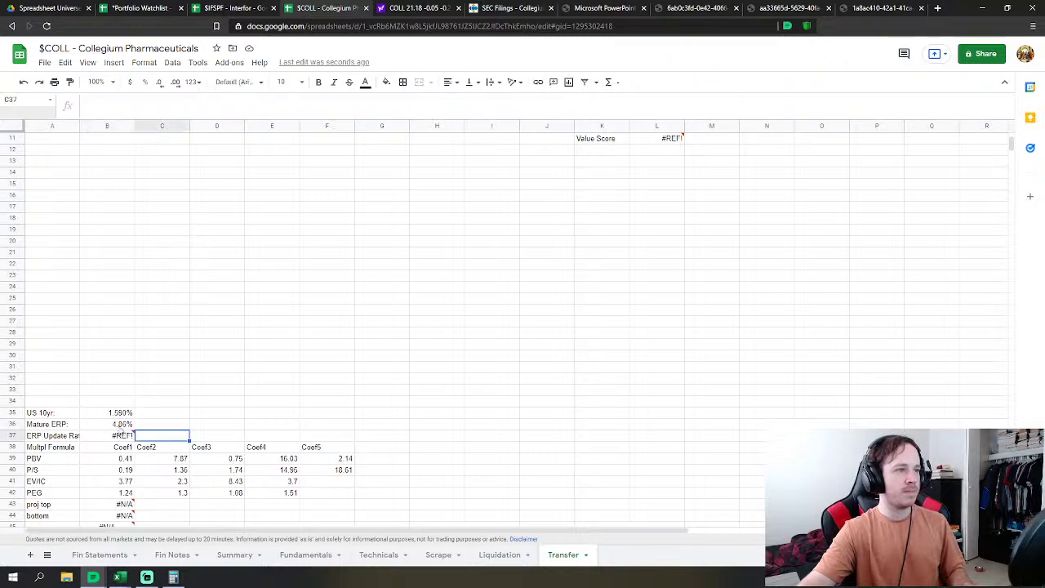
pyautogui.click(124, 438)
pyautogui.press('Delete')
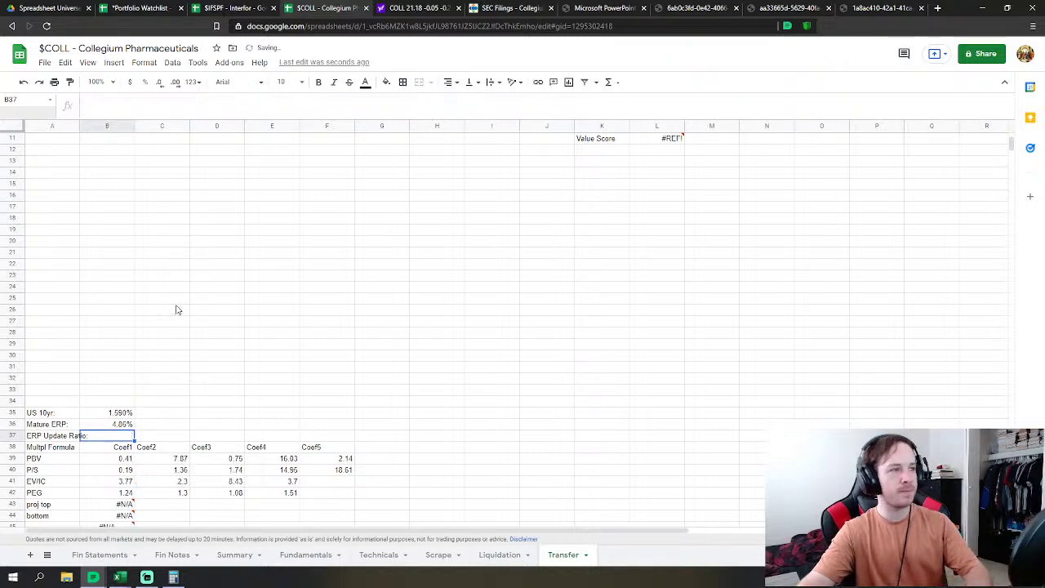
pyautogui.click(24, 84)
pyautogui.click(307, 288)
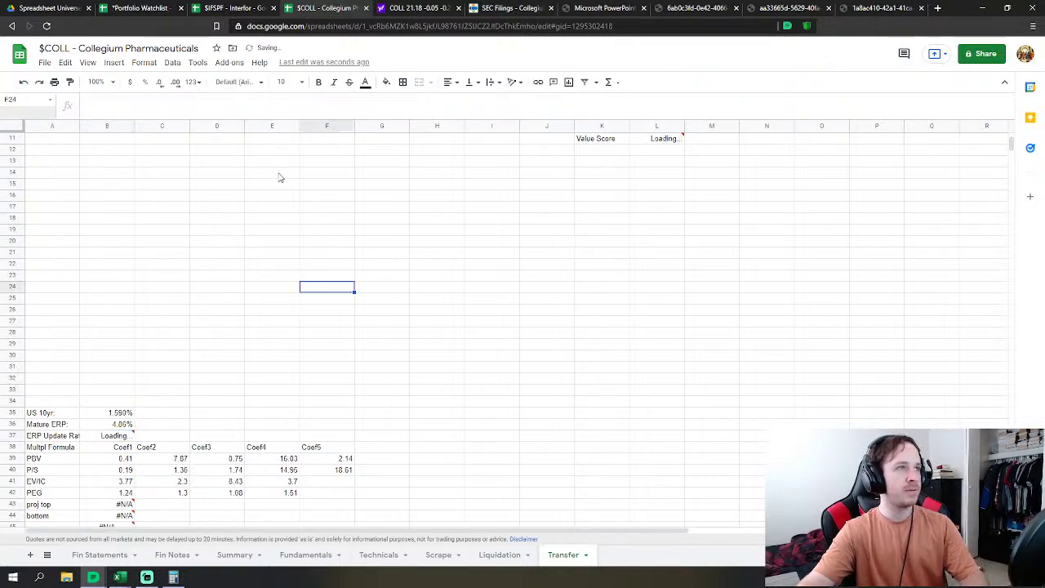
# Step: Open Collegium's Summary sheet and review the discount rate inputs, the model scenarios, the expected value row and the pricing section
pyautogui.click(233, 8)
pyautogui.click(323, 8)
pyautogui.click(234, 554)
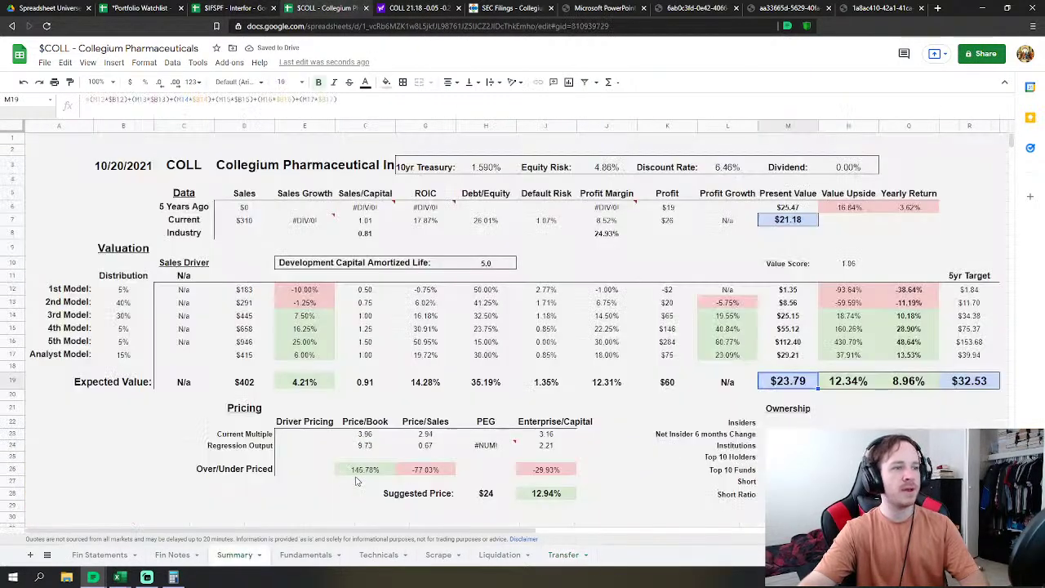
pyautogui.click(505, 409)
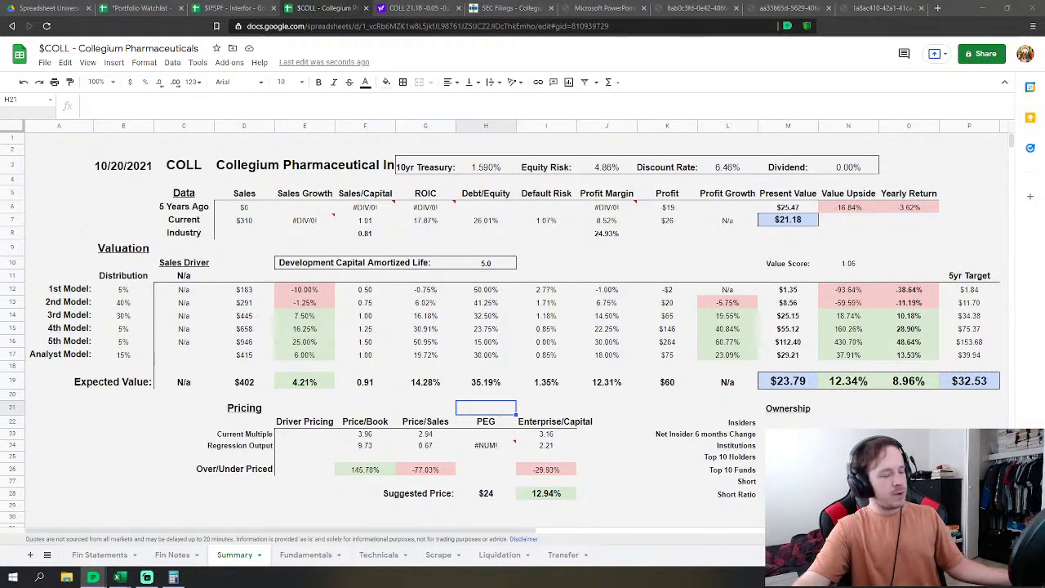
pyautogui.click(583, 249)
pyautogui.click(533, 260)
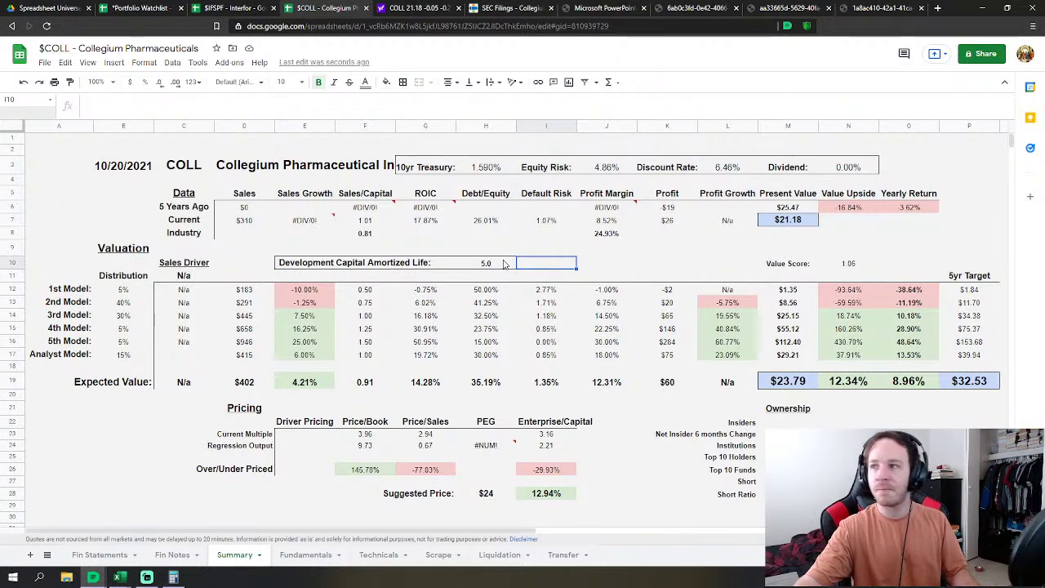
pyautogui.click(613, 253)
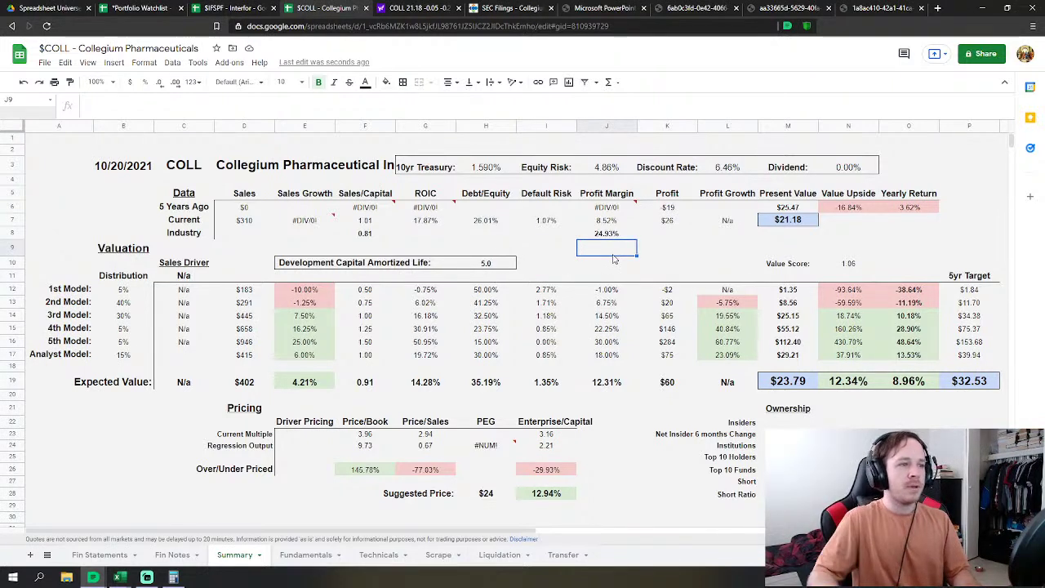
pyautogui.scroll(-5, 482, 323)
pyautogui.scroll(5, 498, 315)
pyautogui.press('Right')
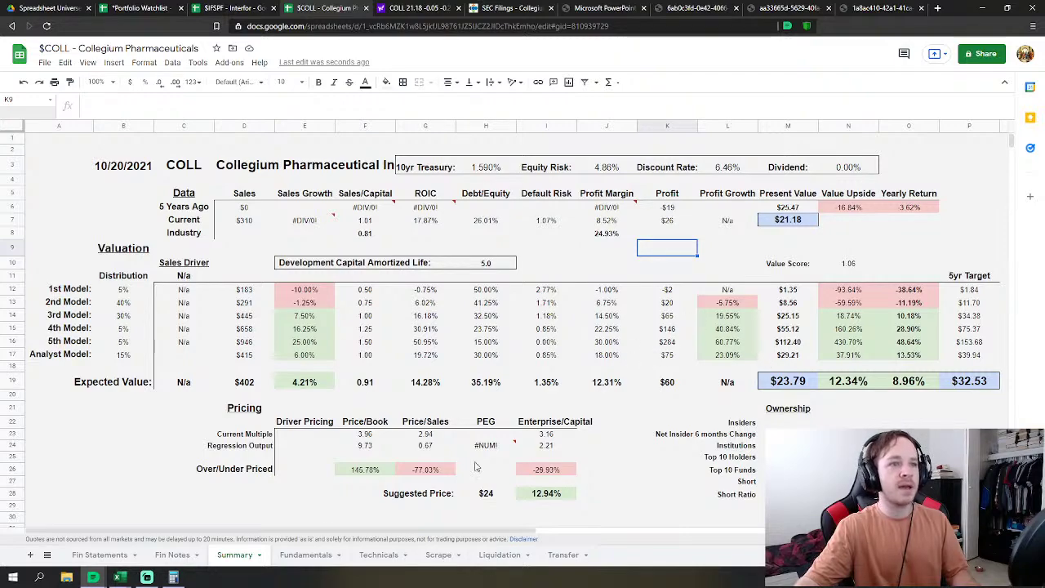
# Step: Examine the corrected net income and net income margin forecasts of the growth models on the Fundamentals sheet
pyautogui.click(304, 555)
pyautogui.scroll(-3, 337, 351)
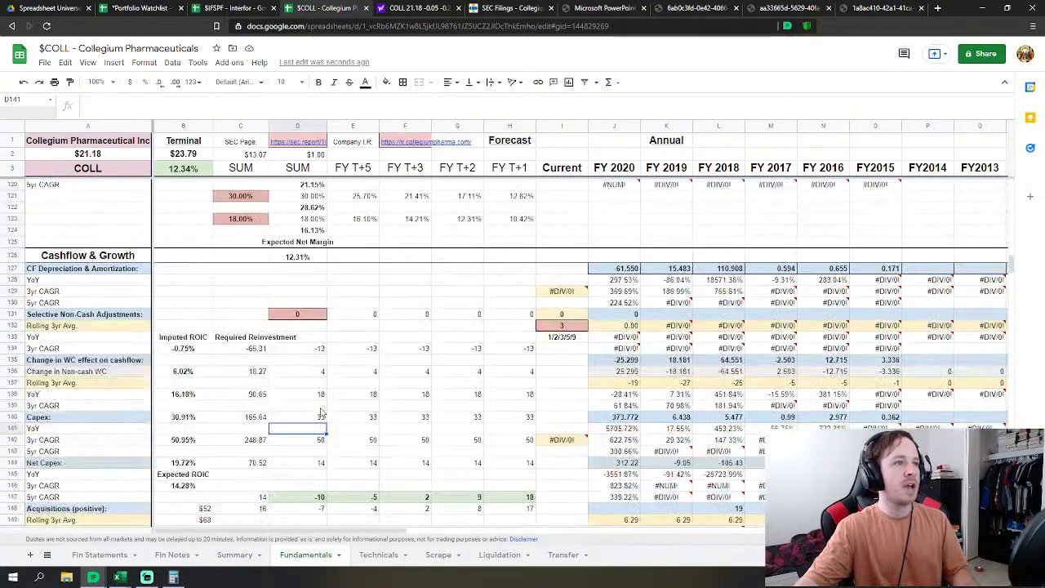
pyautogui.scroll(10, 338, 351)
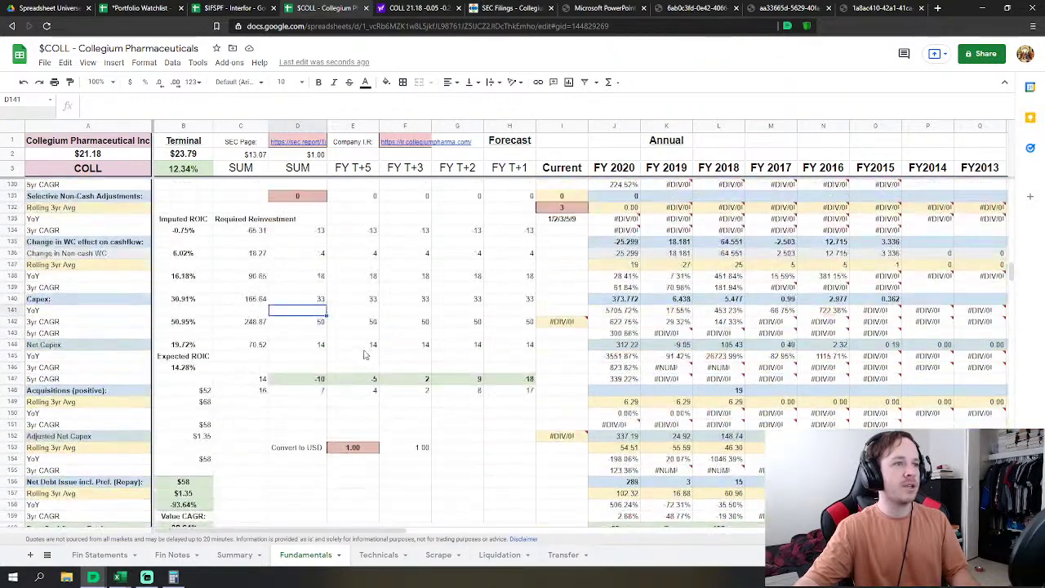
pyautogui.click(441, 369)
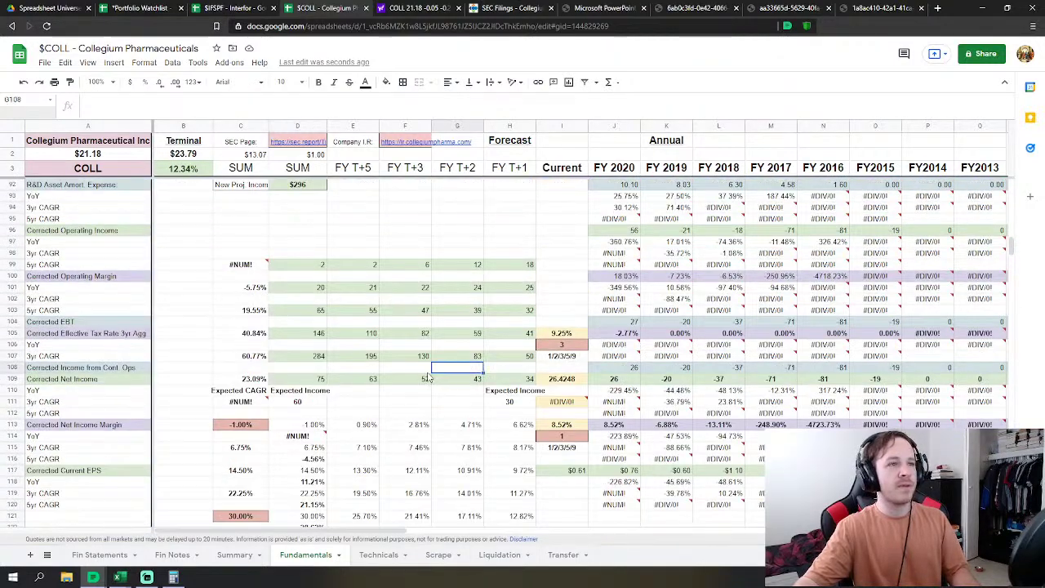
pyautogui.scroll(-2, 392, 356)
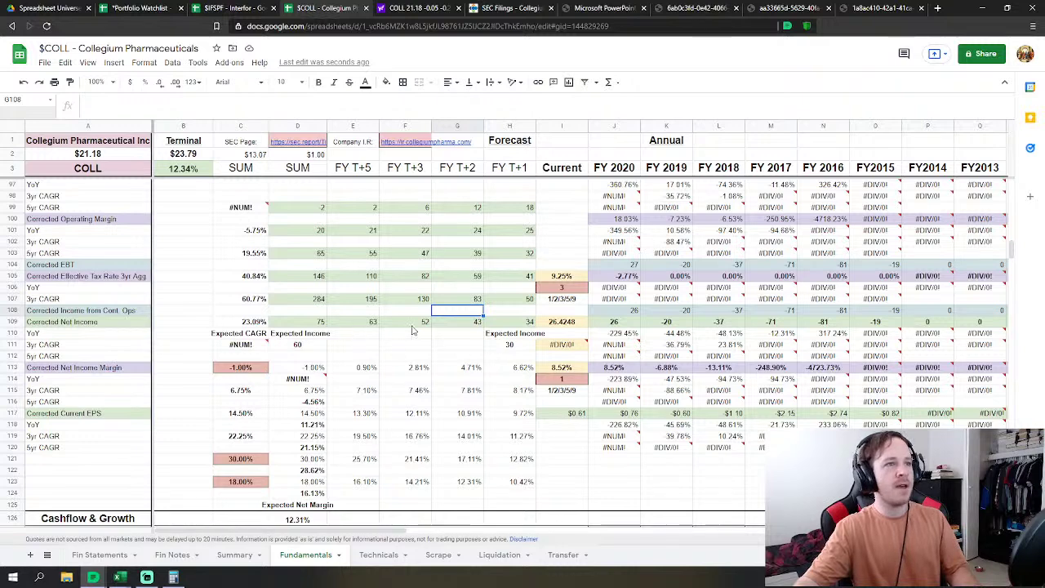
pyautogui.click(465, 344)
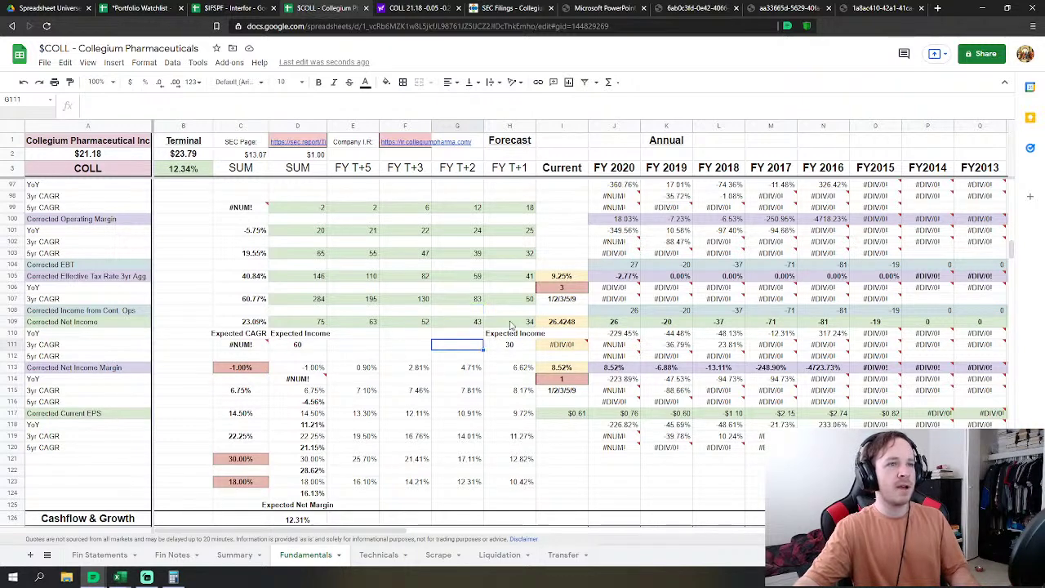
pyautogui.press('Down')
pyautogui.press('Down')
pyautogui.press('Left')
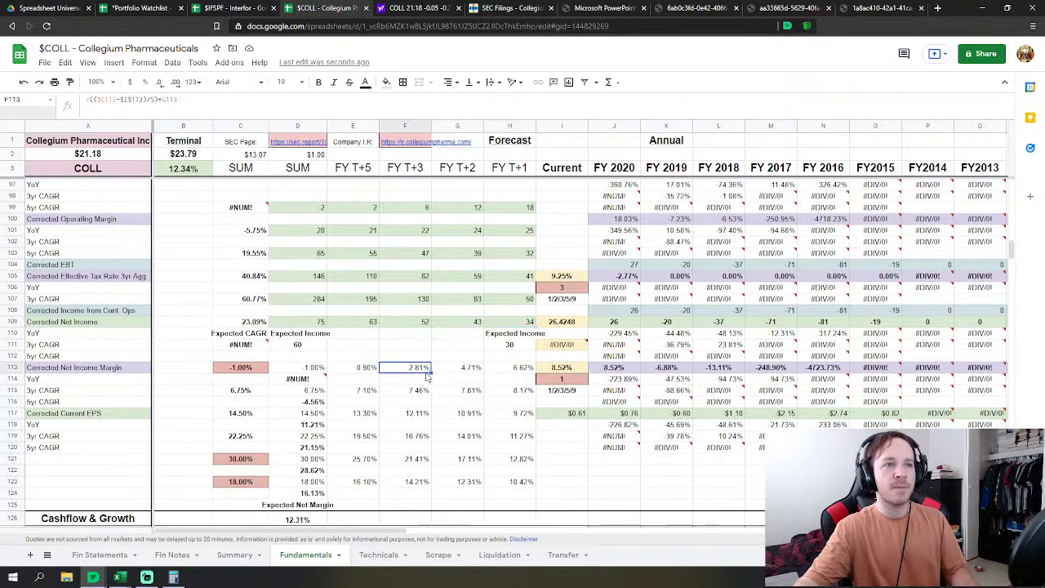
# Step: Walk through the analyst model's net income forecast in row 109 of the Fundamentals sheet from FY T+1 to the terminal SUM column
pyautogui.click(523, 323)
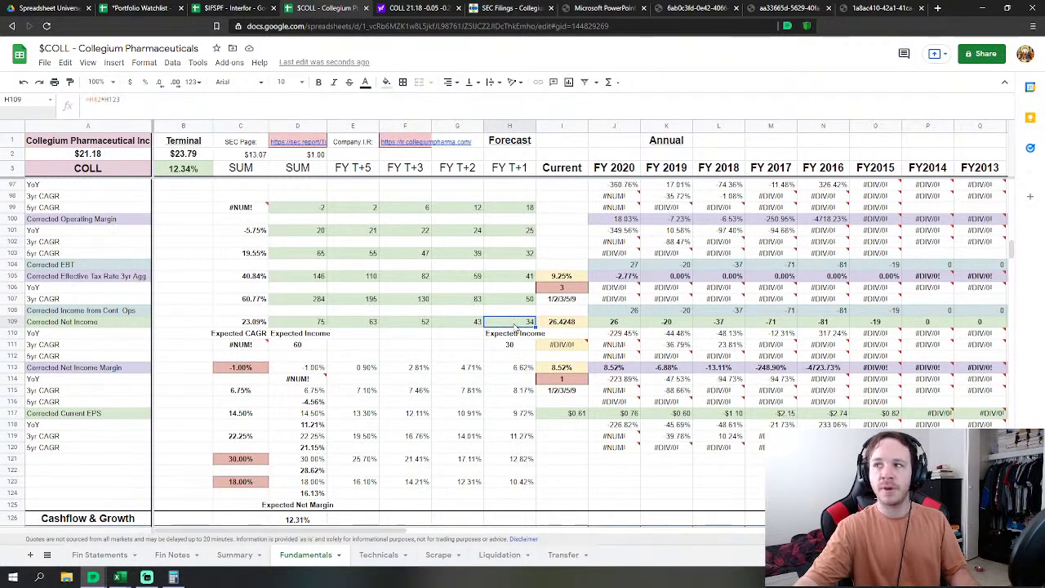
pyautogui.click(475, 326)
pyautogui.click(400, 326)
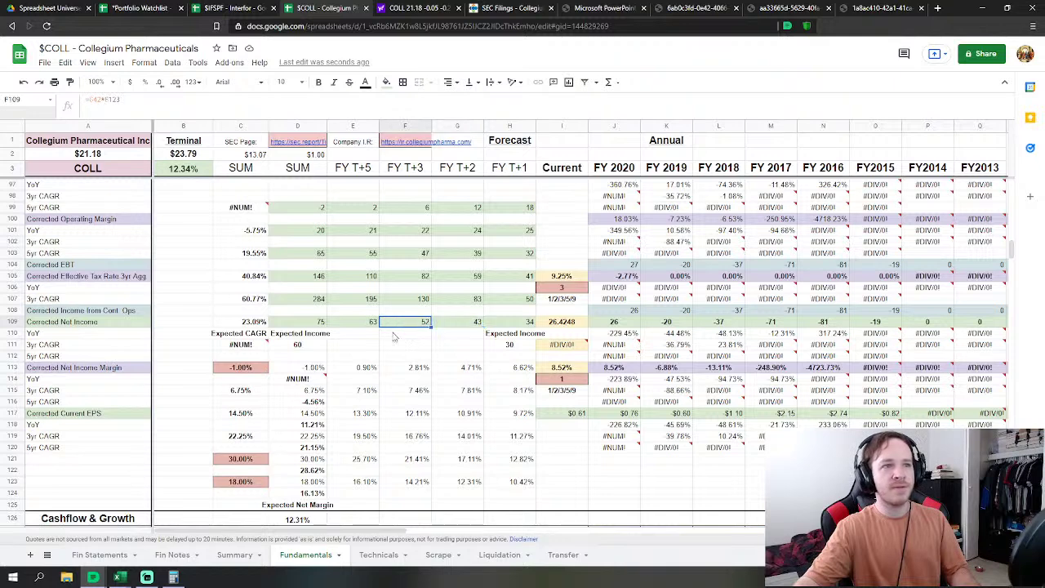
pyautogui.click(352, 326)
pyautogui.click(312, 325)
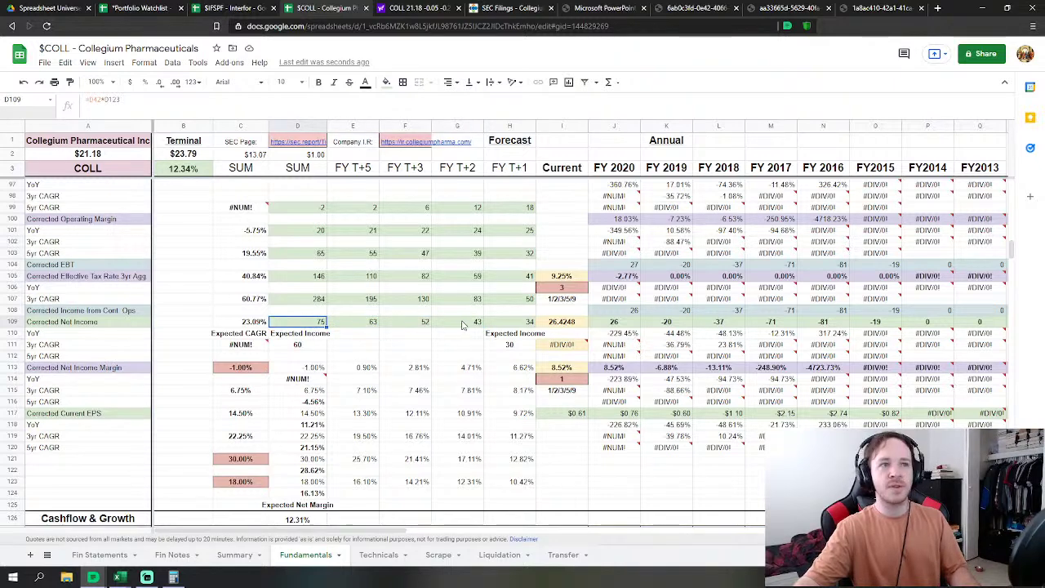
pyautogui.scroll(-6, 396, 318)
pyautogui.scroll(6, 393, 311)
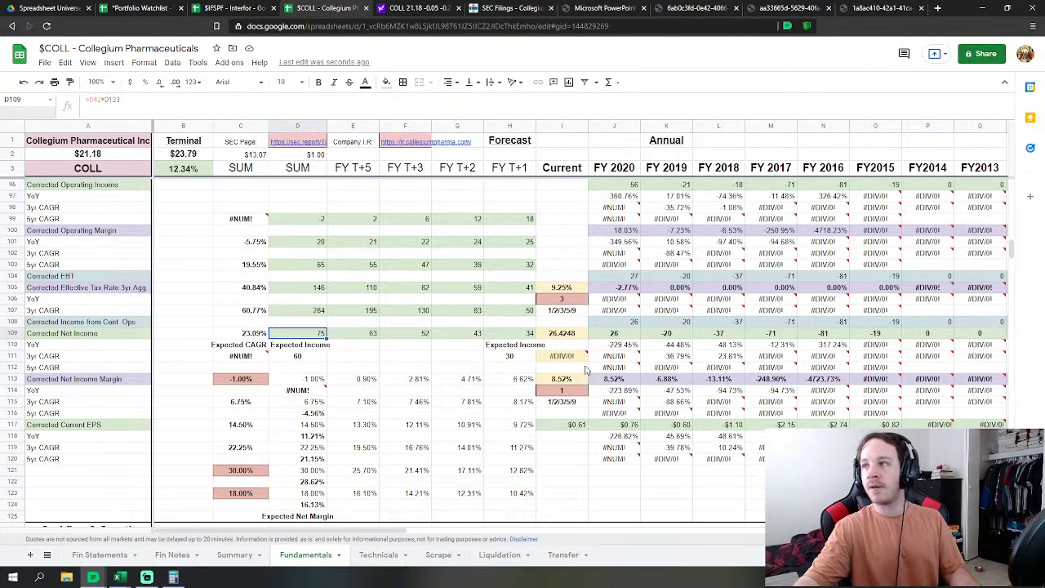
# Step: Check the current 3yr CAGR error in the net income section and review the Expected Income and margin rows
pyautogui.moveTo(566, 364)
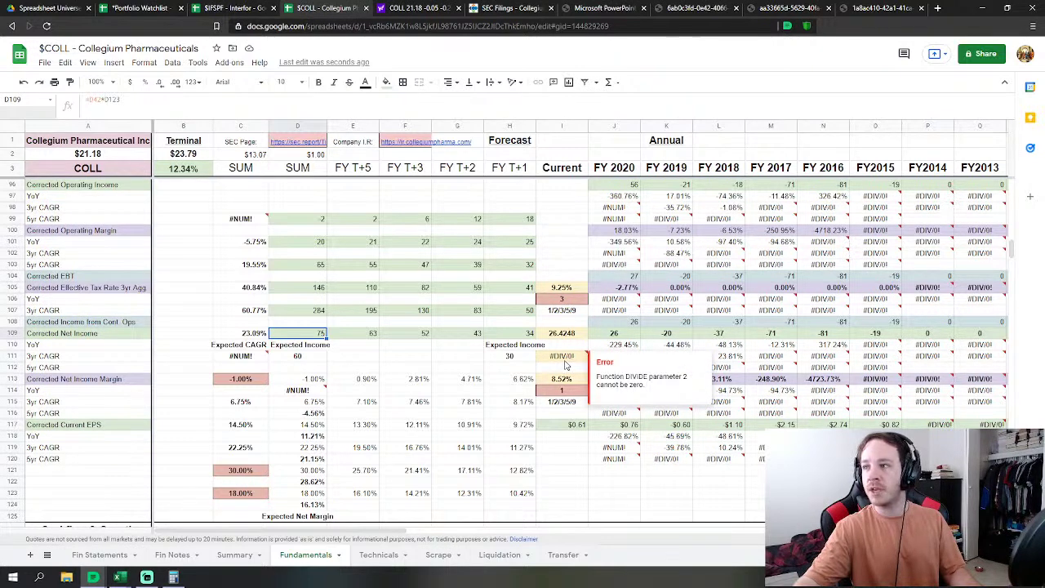
pyautogui.click(172, 336)
pyautogui.click(317, 347)
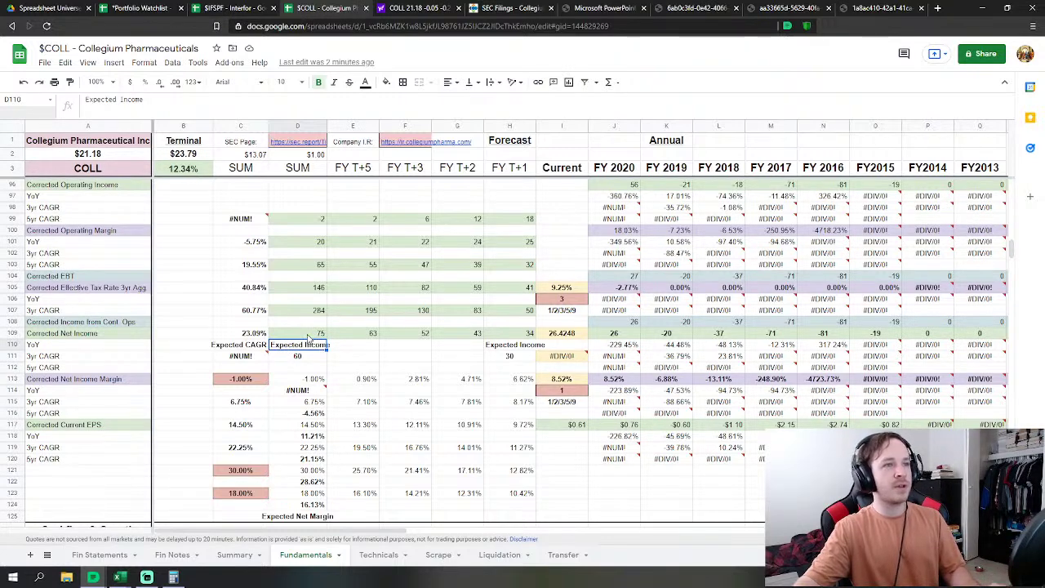
pyautogui.scroll(-2, 280, 335)
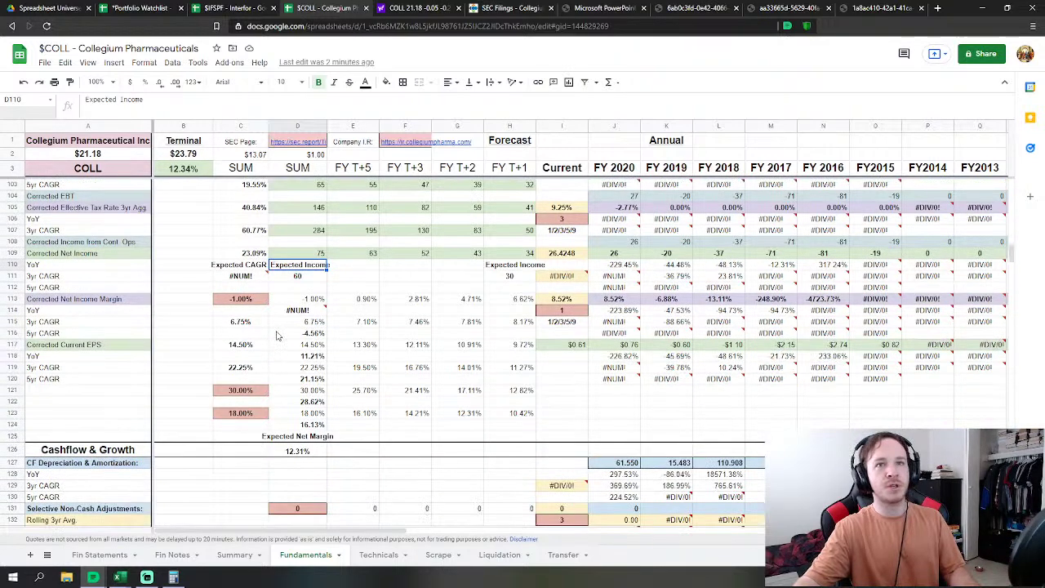
pyautogui.scroll(2, 346, 344)
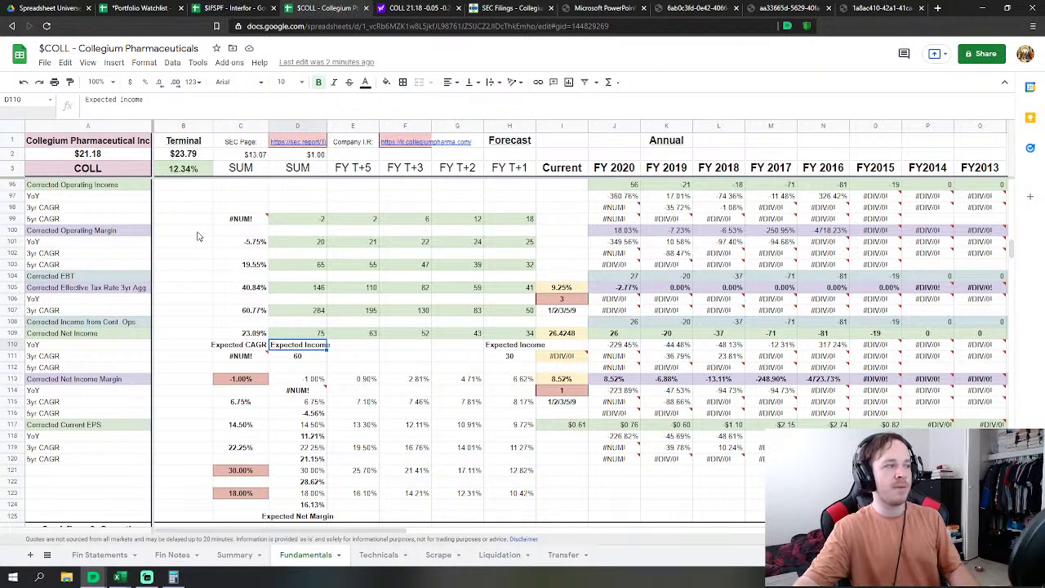
# Step: Search the web in a new browser tab for "perpetual growth model corp finance"
pyautogui.click(939, 9)
pyautogui.write('perpetual gr')
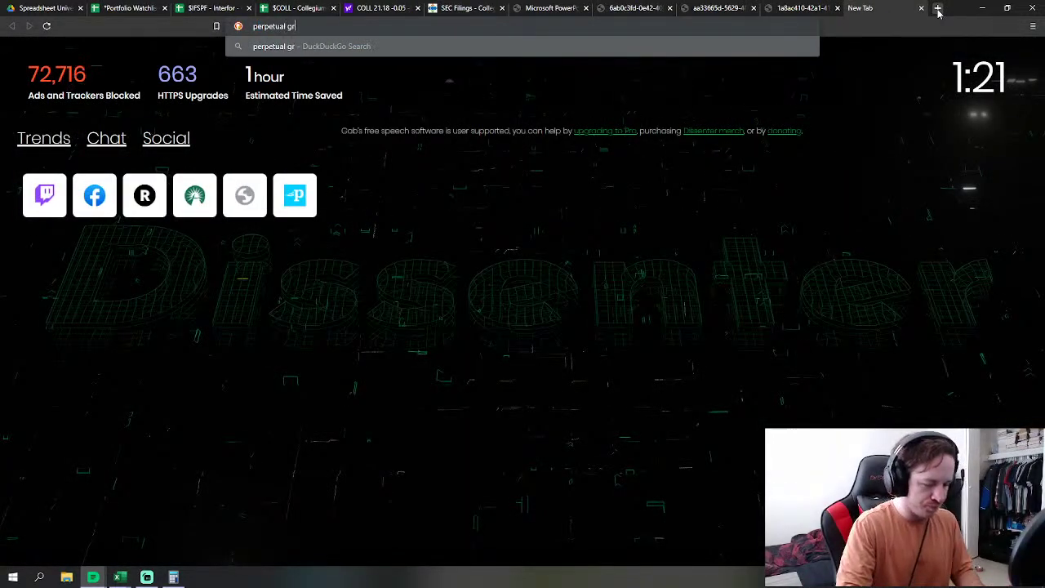
pyautogui.write('owth model')
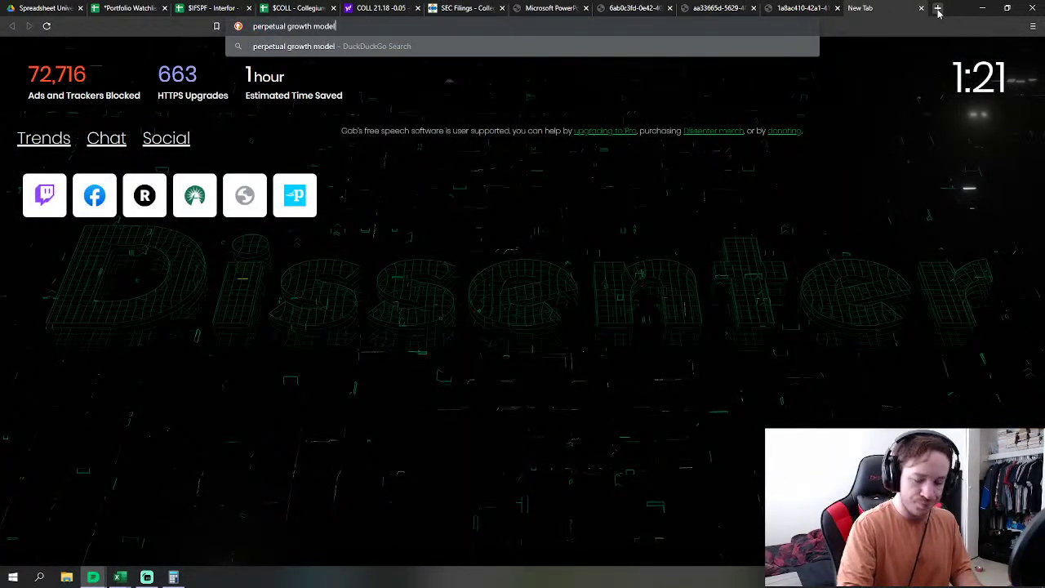
pyautogui.write(' corp financ')
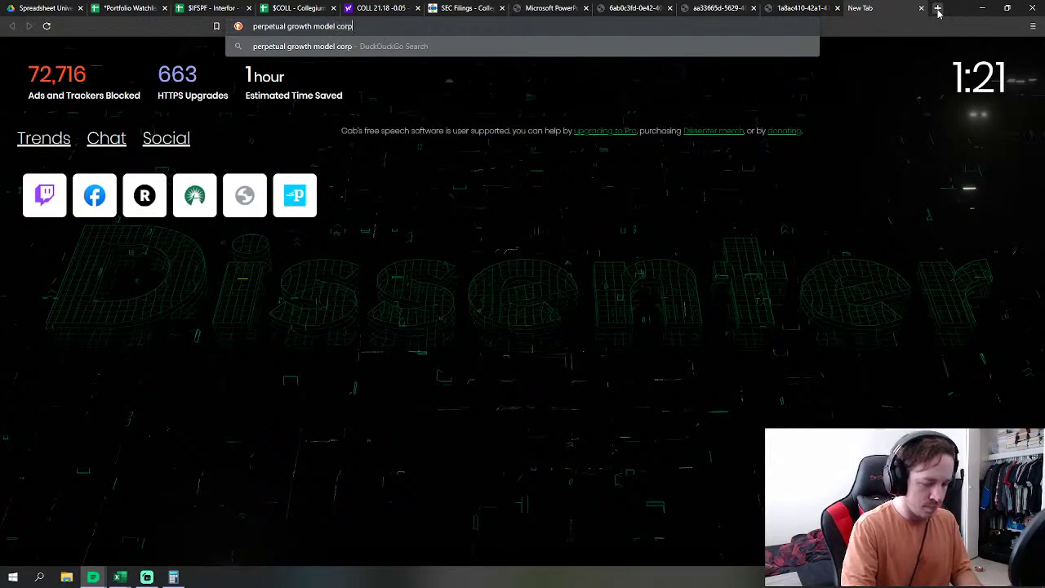
pyautogui.write('e')
pyautogui.press('Return')
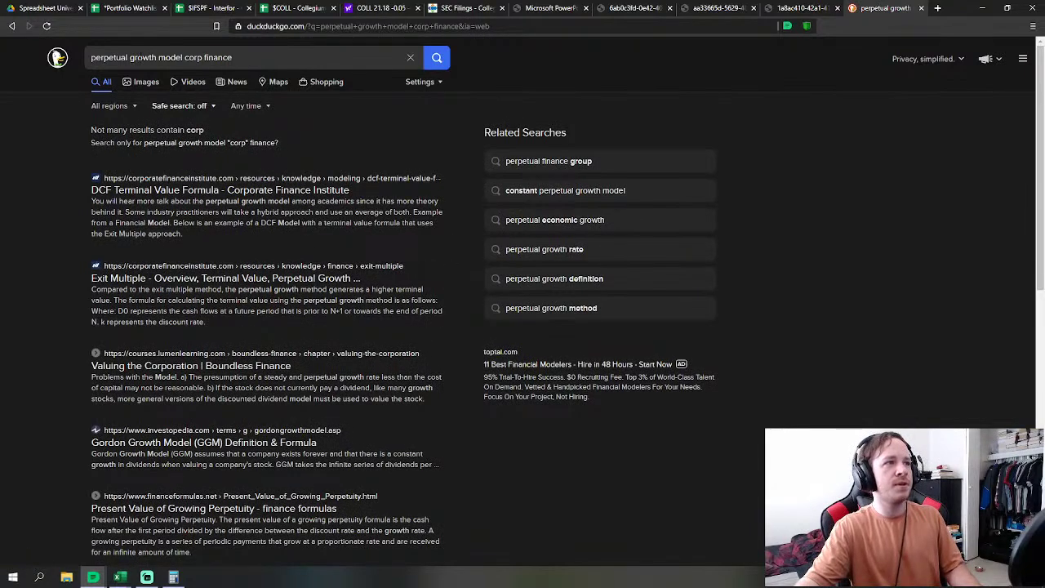
pyautogui.moveTo(245, 58); pyautogui.dragTo(88, 75)
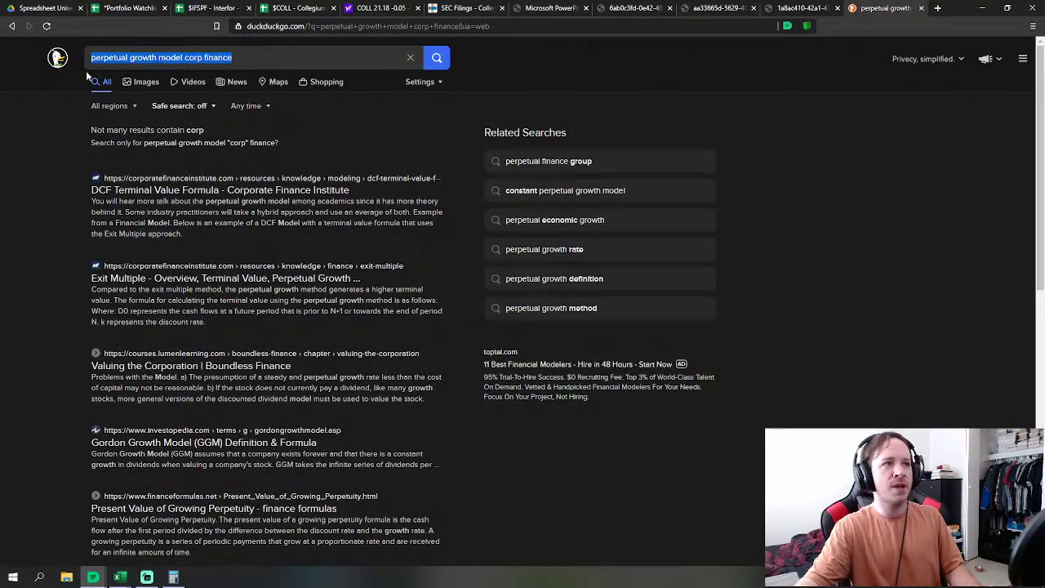
# Step: Open the Corporate Finance Institute article on the DCF Terminal Value Formula, change its site settings and reload the page
pyautogui.click(194, 199)
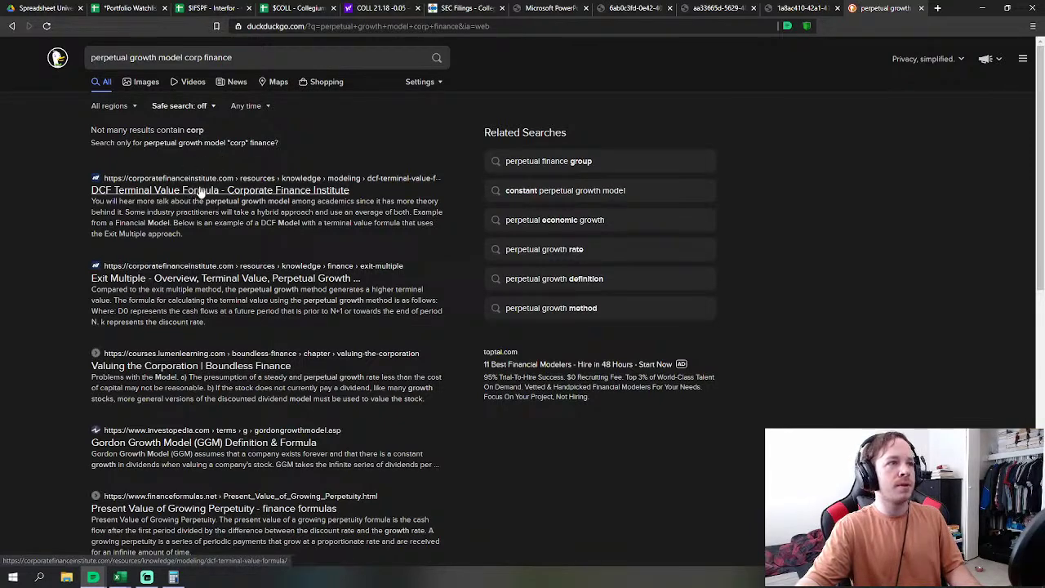
pyautogui.click(203, 196)
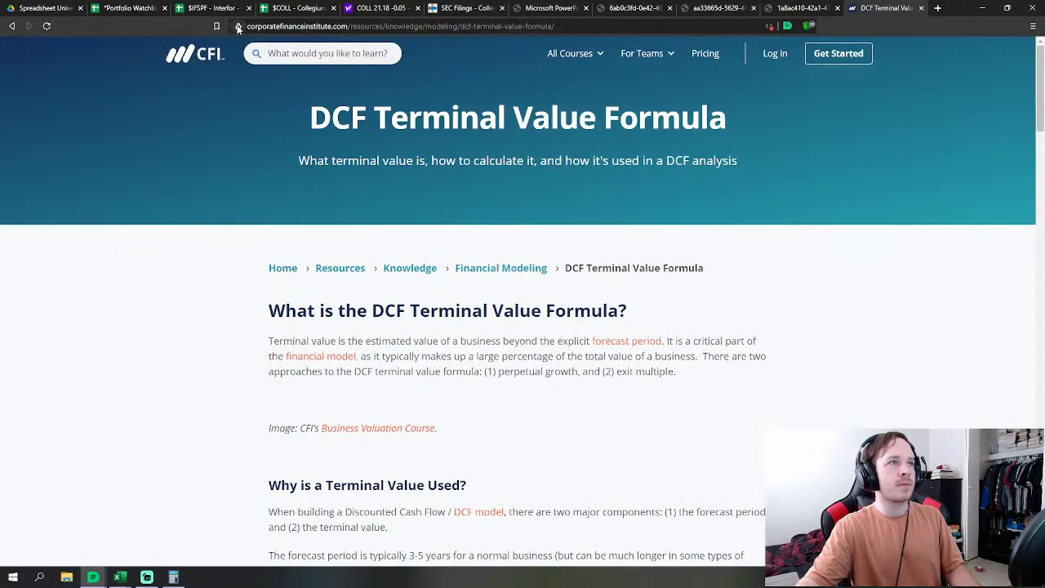
pyautogui.click(238, 27)
pyautogui.click(364, 115)
pyautogui.click(375, 142)
pyautogui.click(161, 268)
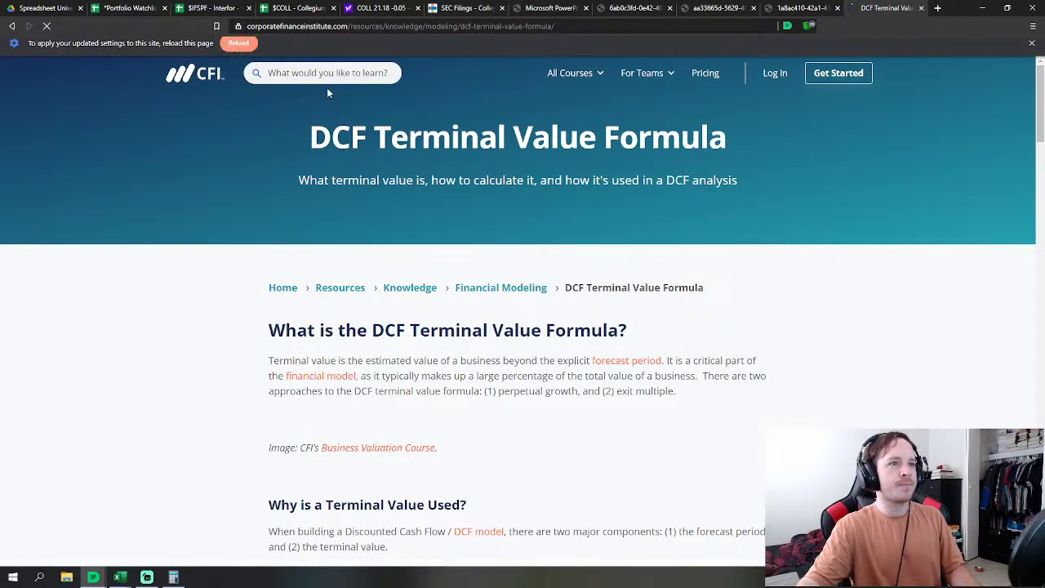
# Step: Read the article's comparison of the perpetual growth and exit multiple methods and its perpetual growth terminal value formula
pyautogui.scroll(-3, 700, 205)
pyautogui.scroll(-1, 740, 207)
pyautogui.click(762, 417)
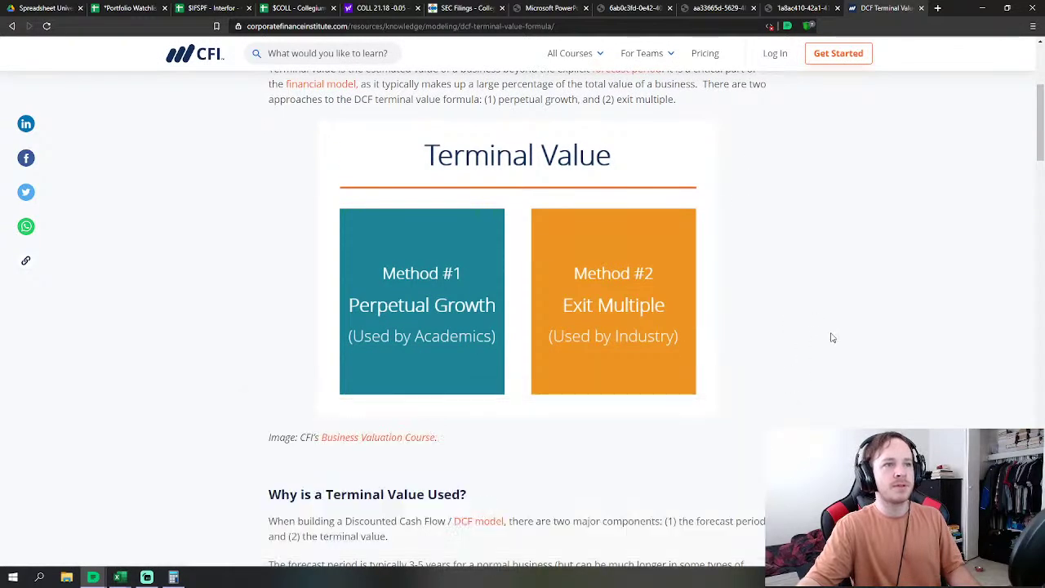
pyautogui.scroll(-1, 826, 337)
pyautogui.scroll(-3, 492, 316)
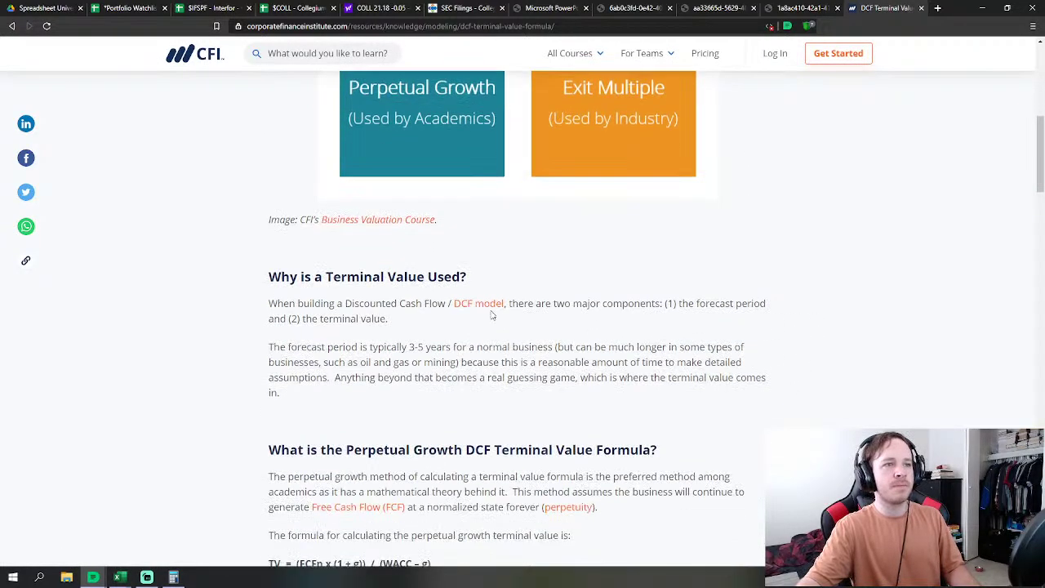
pyautogui.scroll(-5, 493, 316)
pyautogui.scroll(8, 499, 302)
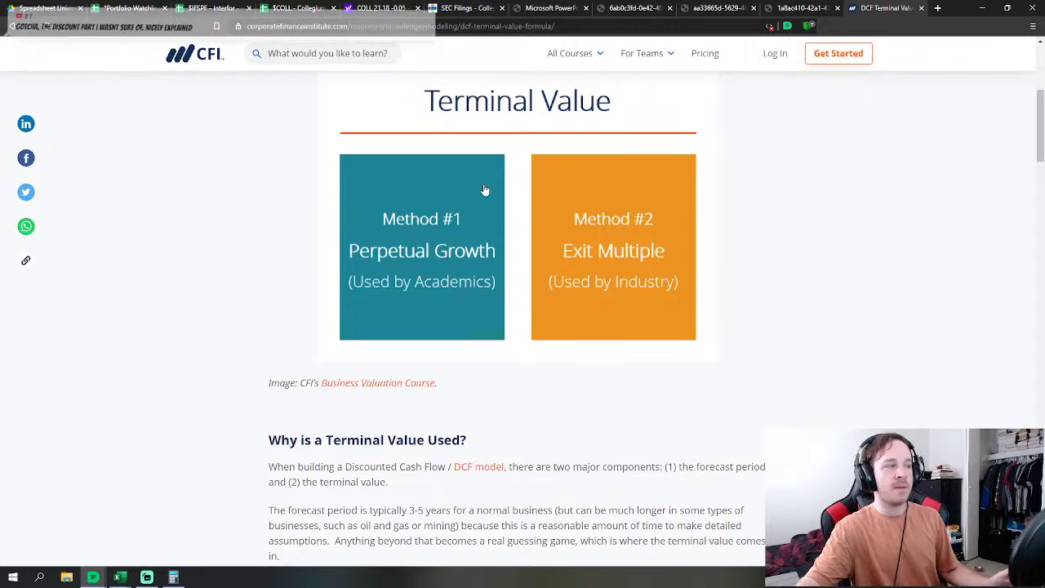
pyautogui.scroll(-6, 385, 309)
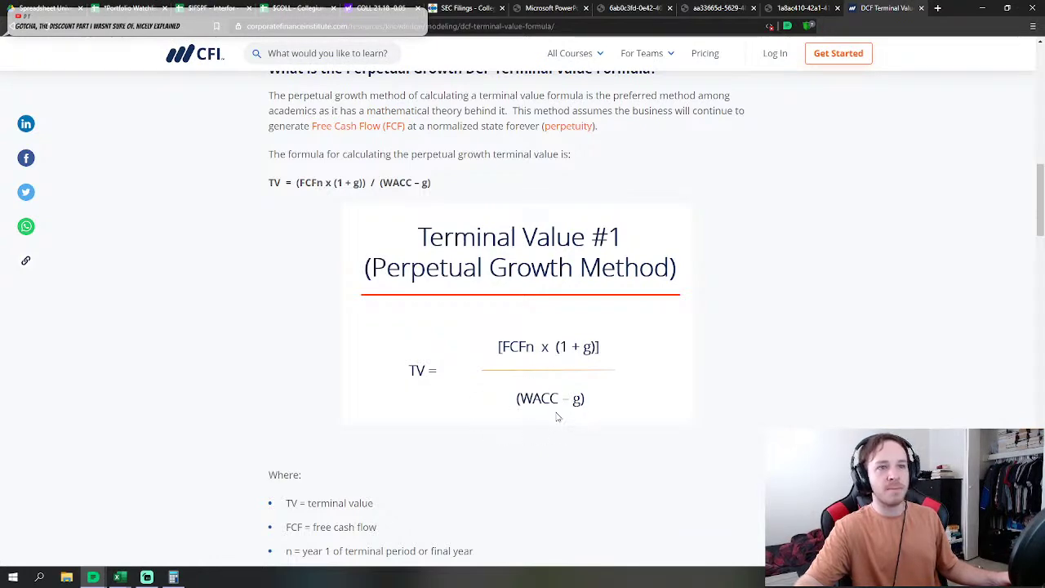
pyautogui.scroll(8, 597, 417)
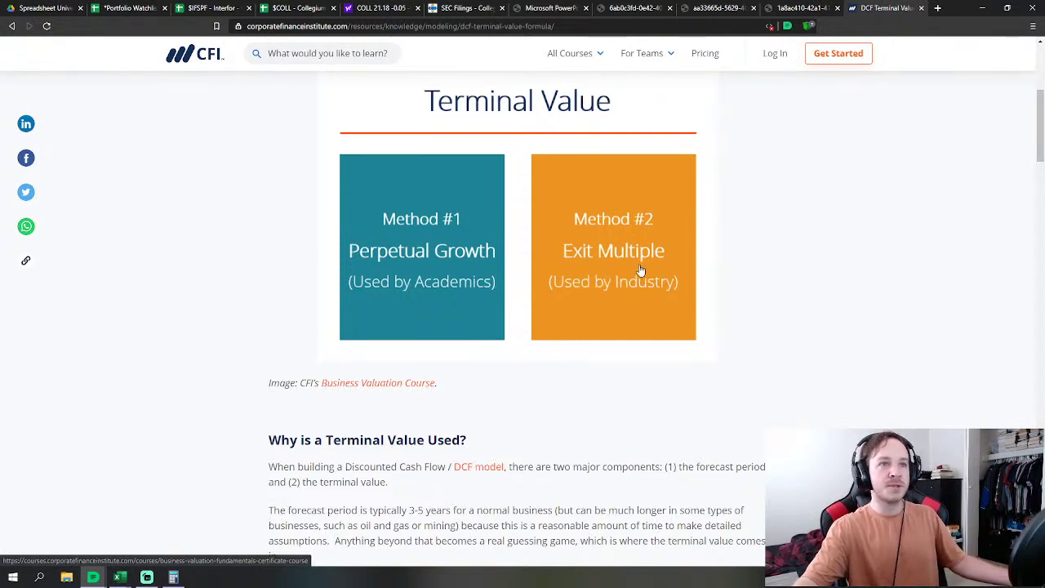
# Step: Bring up a cleared scientific calculator beside the article's perpetual growth terminal value formula
pyautogui.click(173, 577)
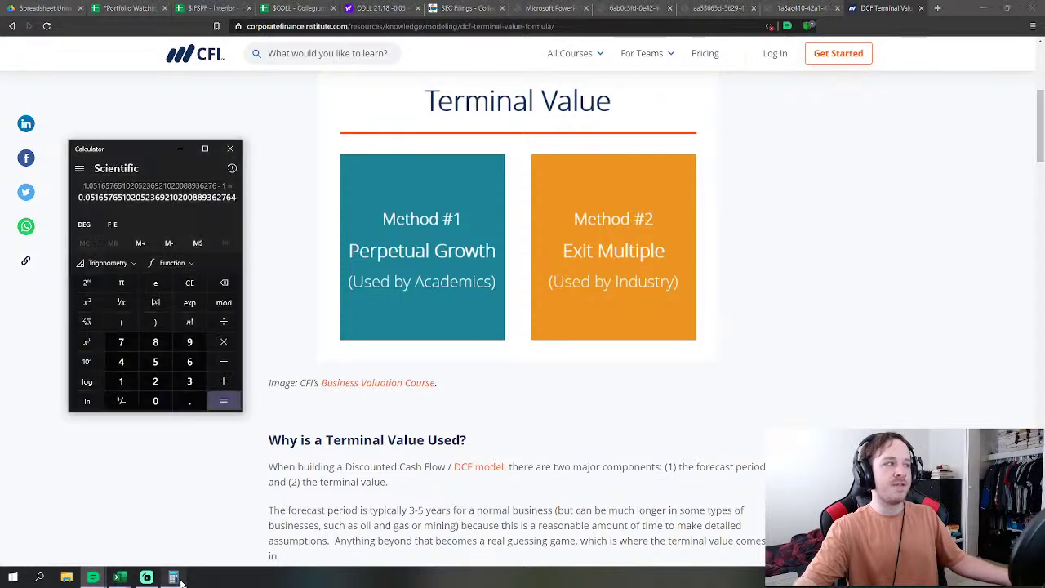
pyautogui.click(190, 284)
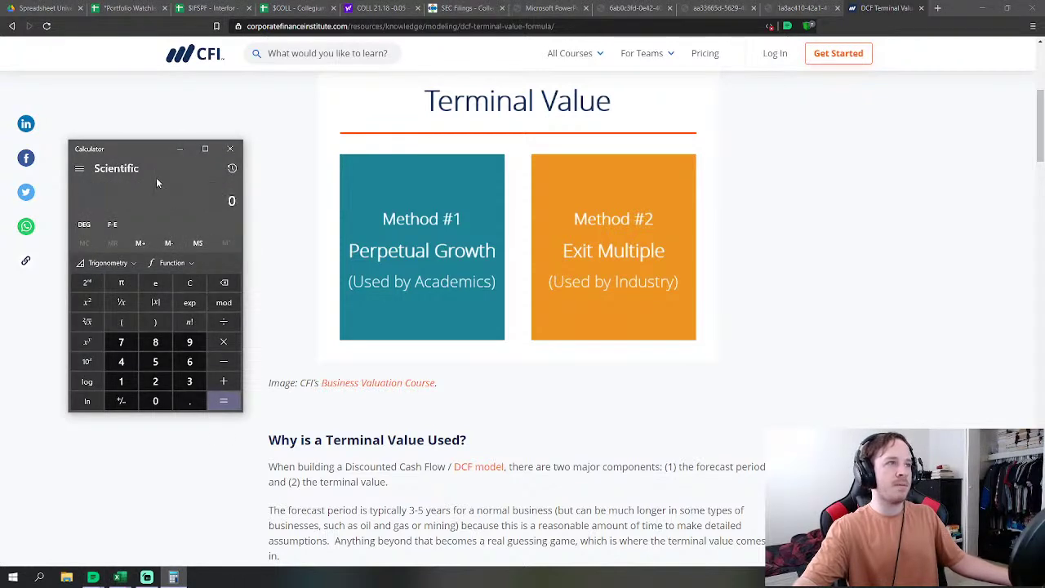
pyautogui.moveTo(152, 148); pyautogui.dragTo(189, 139)
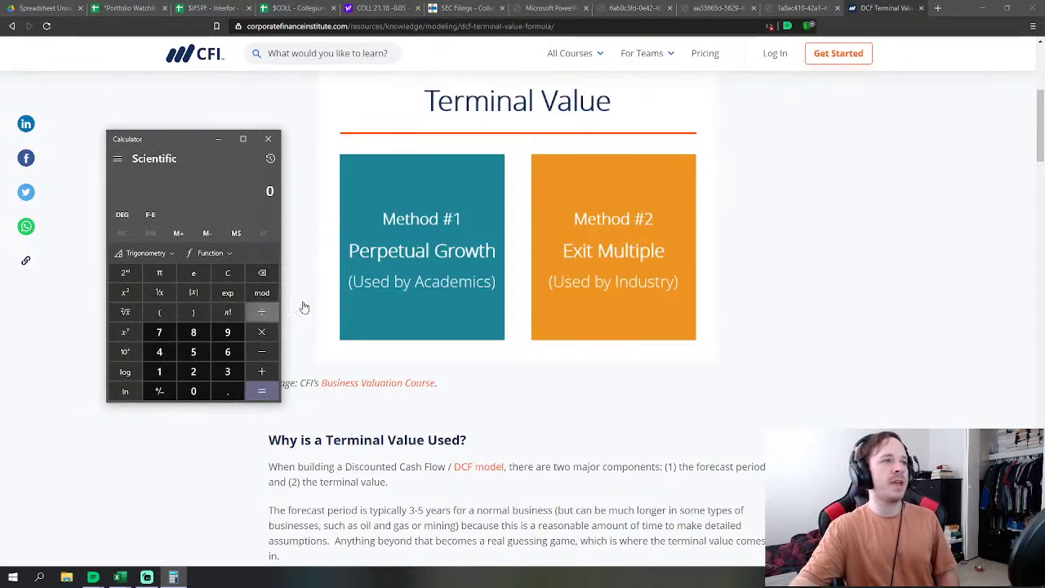
pyautogui.click(205, 462)
pyautogui.scroll(-7, 194, 448)
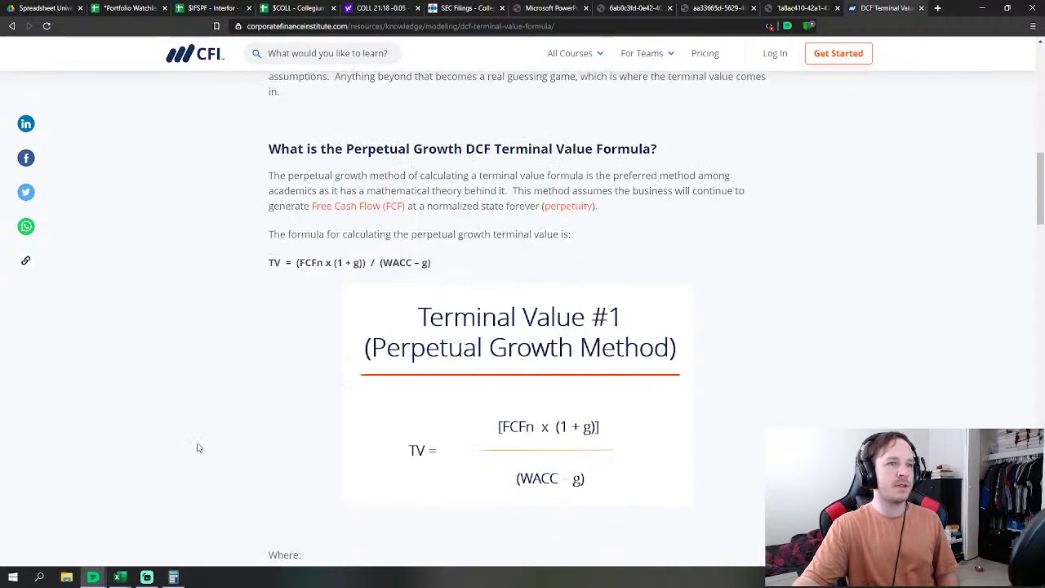
pyautogui.click(173, 577)
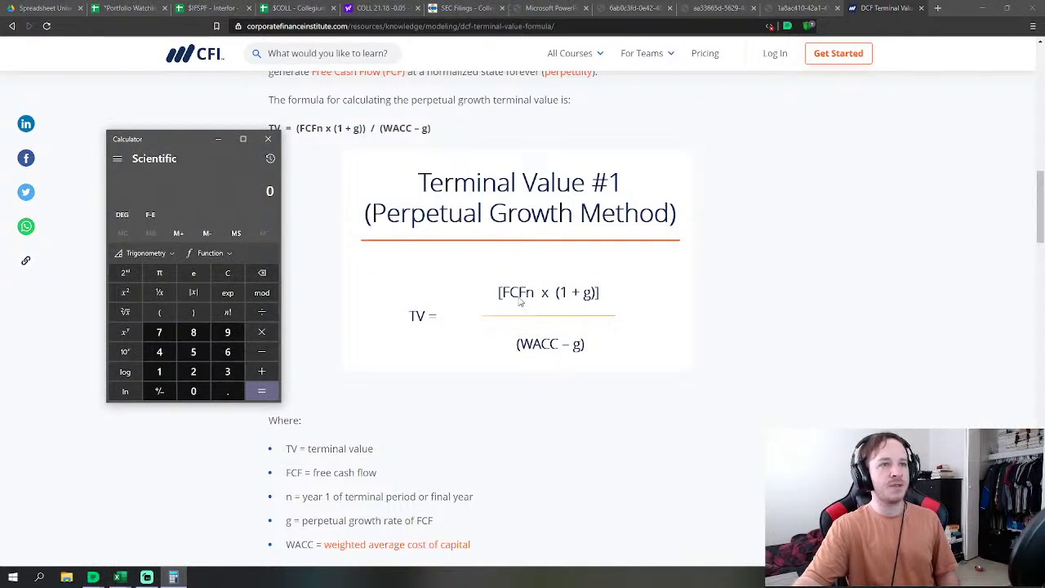
# Step: Enter the formula's numerator in the calculator as 1.02, for a cash flow of 1 and a 2% growth rate
pyautogui.click(159, 372)
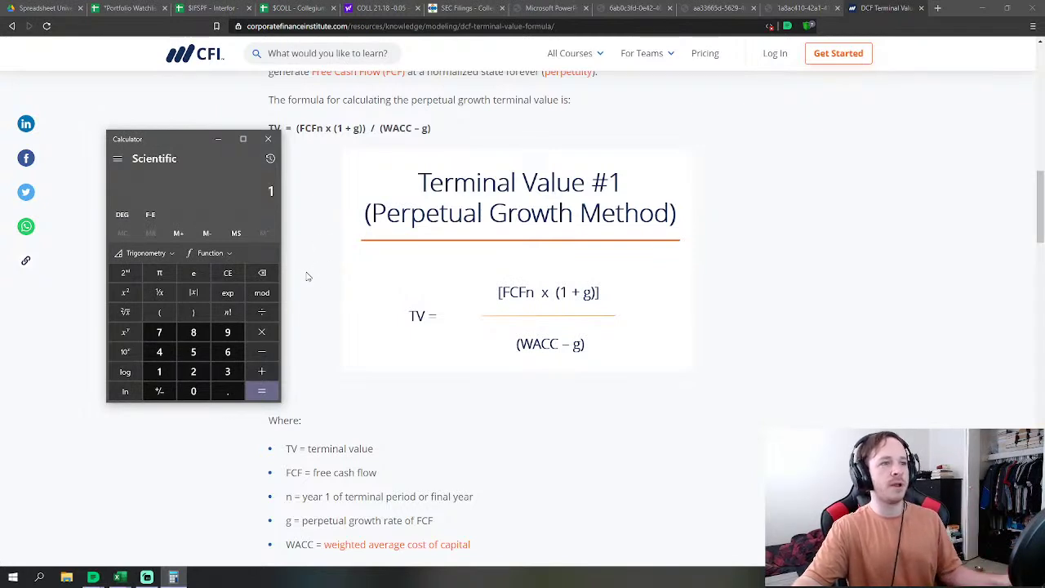
pyautogui.click(263, 336)
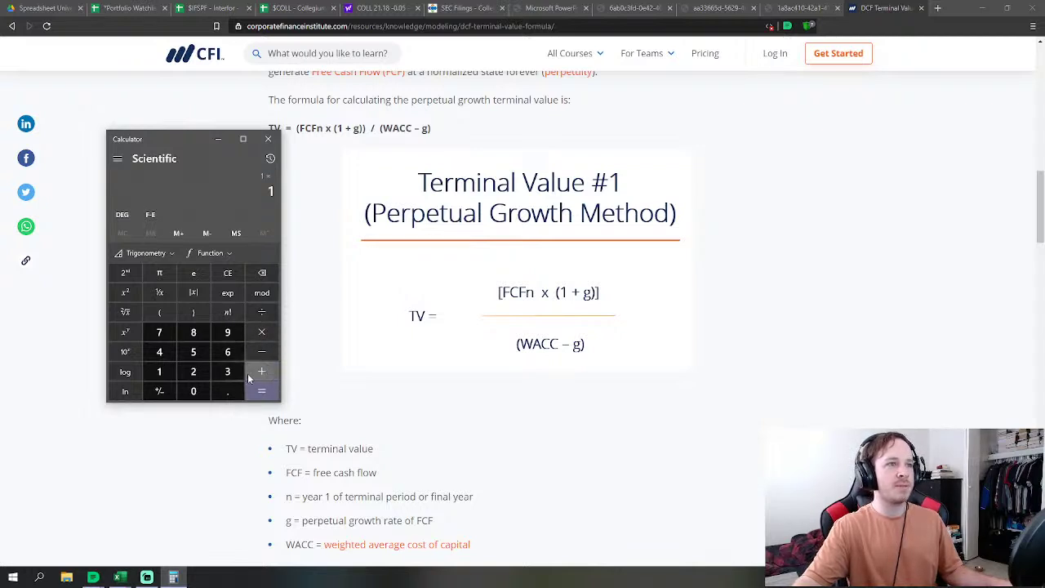
pyautogui.click(159, 312)
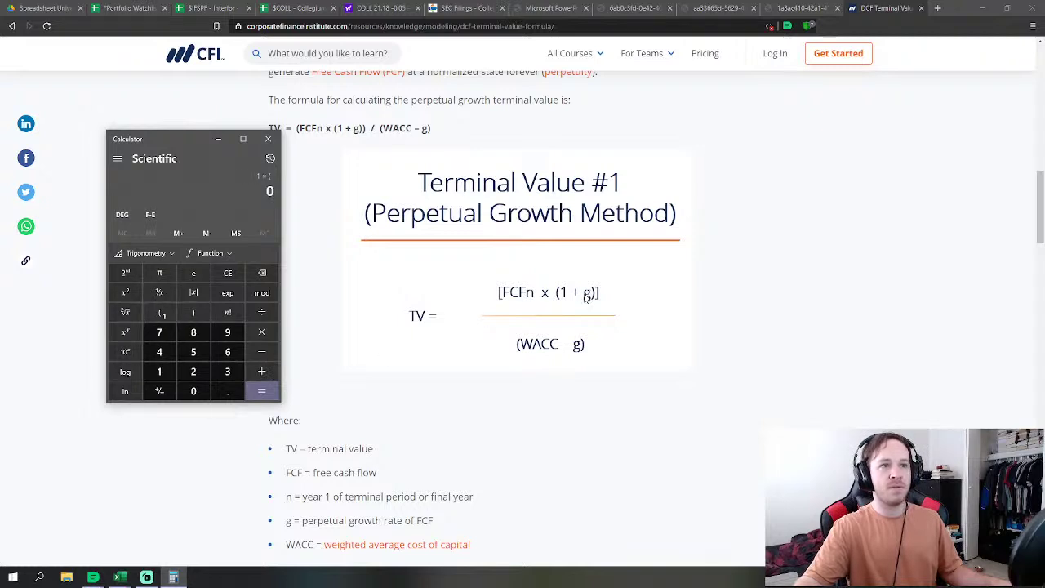
pyautogui.click(159, 372)
pyautogui.click(225, 391)
pyautogui.click(196, 391)
pyautogui.click(194, 371)
pyautogui.click(193, 312)
pyautogui.click(263, 390)
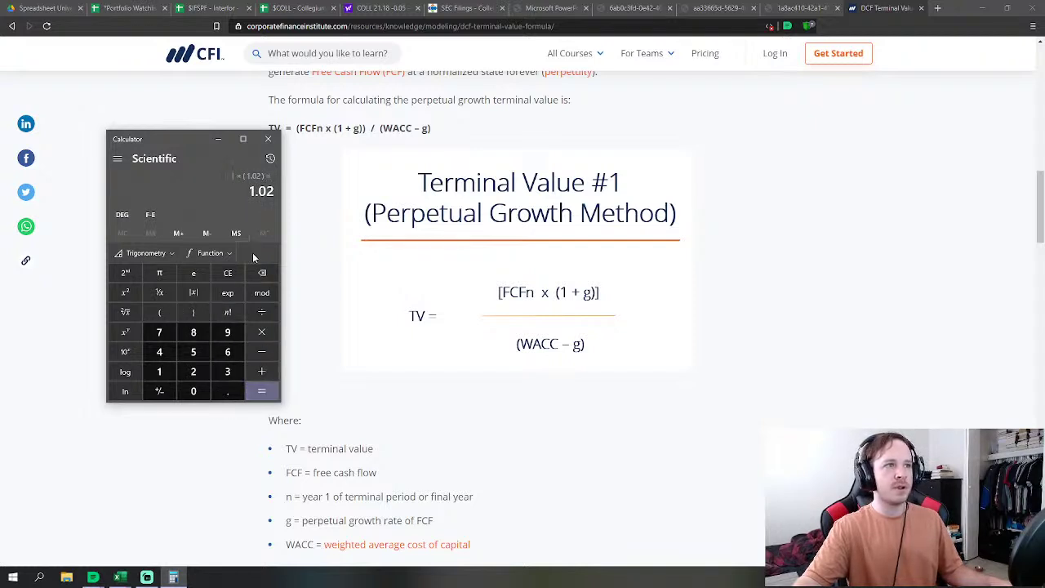
# Step: Divide the numerator by (0.07 - 0.02), the discount rate minus the growth rate, to calculate the terminal value multiple
pyautogui.click(262, 312)
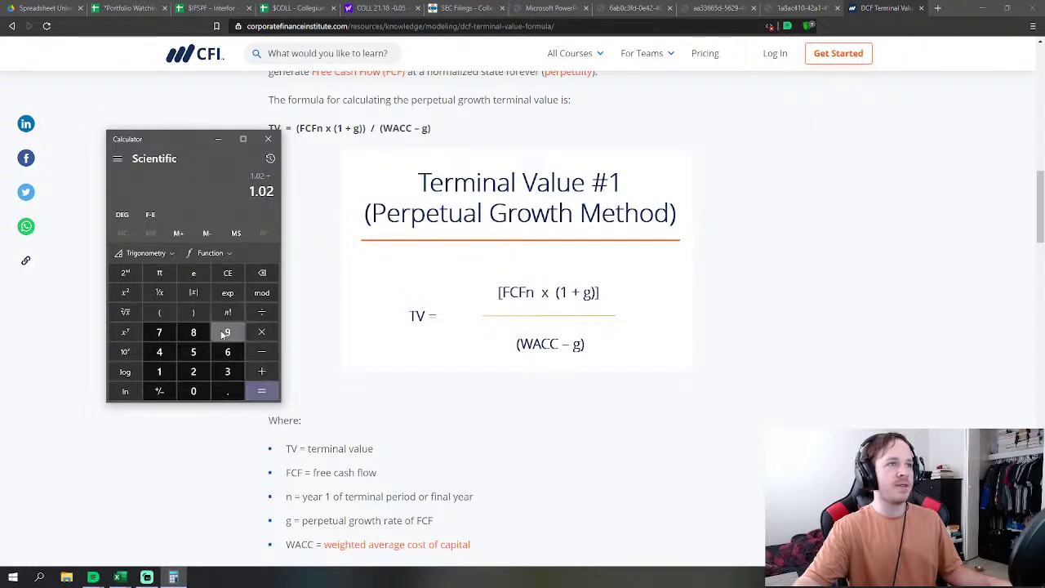
pyautogui.click(161, 314)
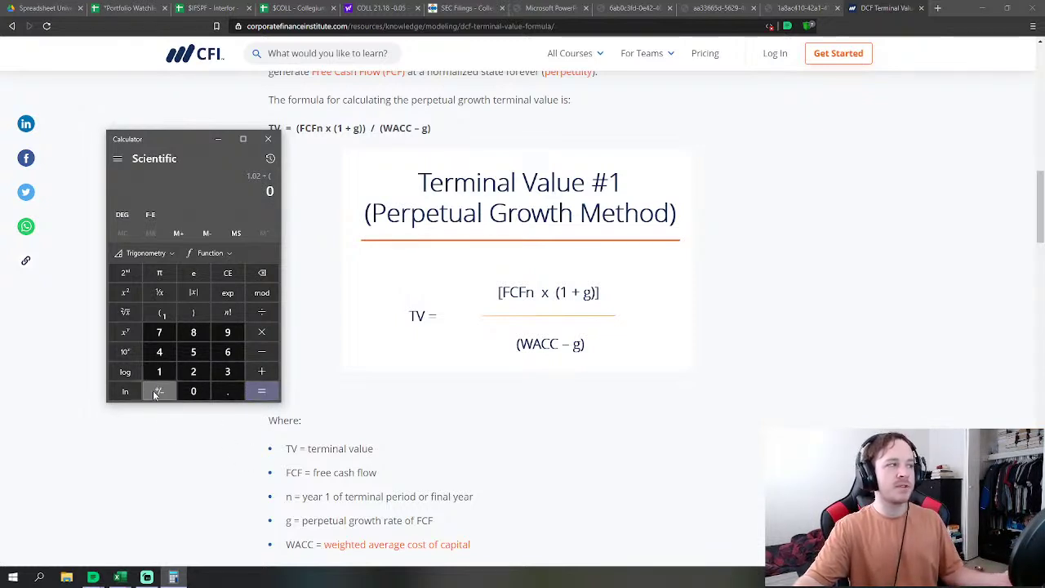
pyautogui.click(228, 392)
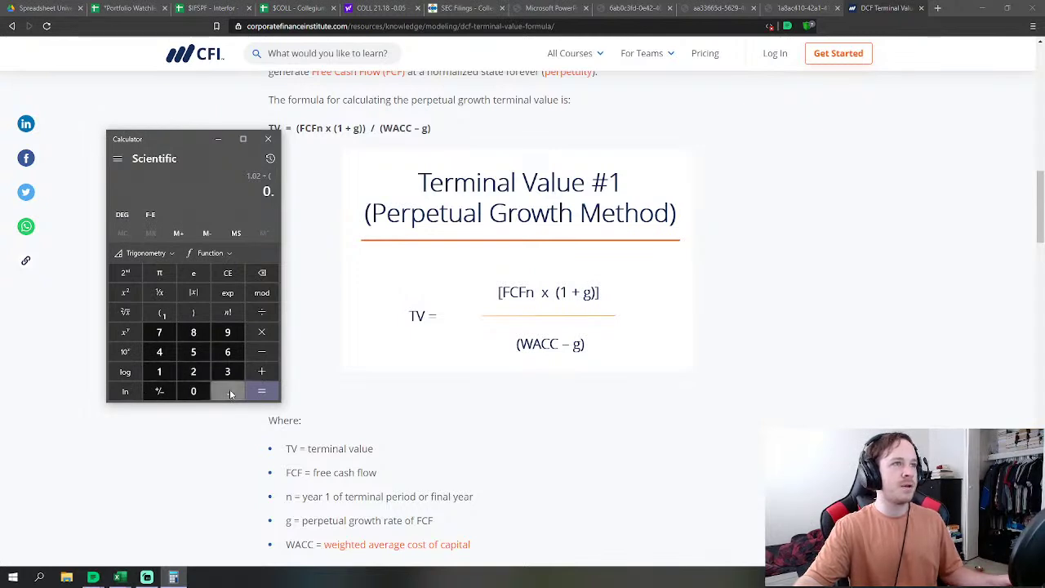
pyautogui.click(193, 391)
pyautogui.click(159, 332)
pyautogui.click(262, 351)
pyautogui.click(228, 391)
pyautogui.click(193, 391)
pyautogui.click(194, 371)
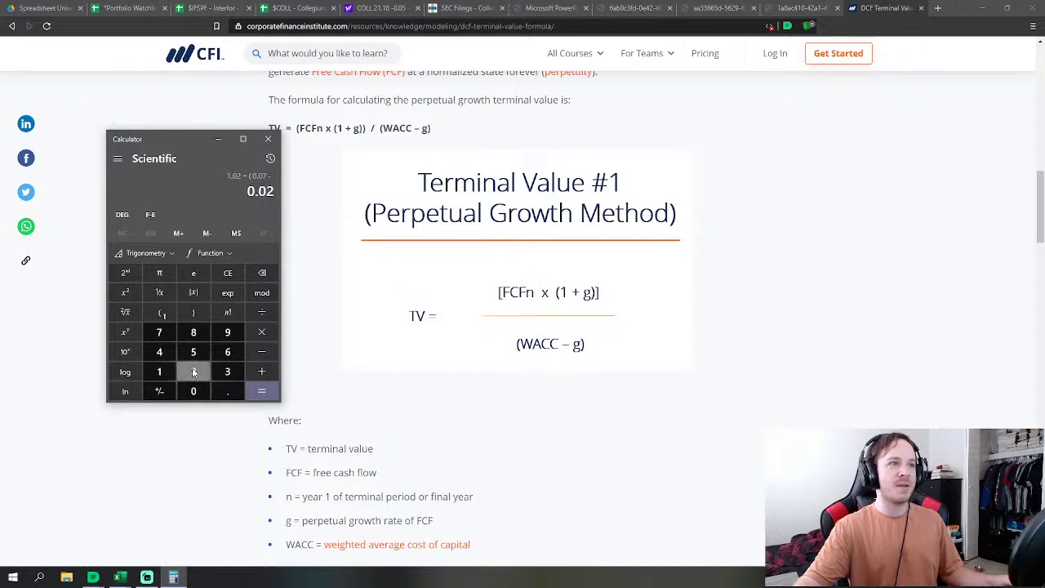
pyautogui.click(193, 313)
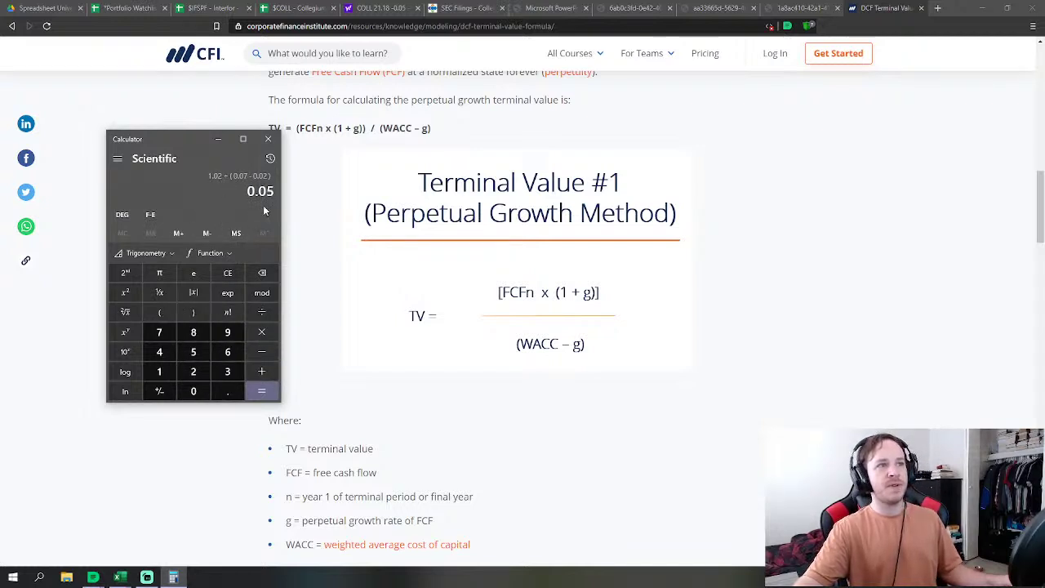
pyautogui.click(263, 392)
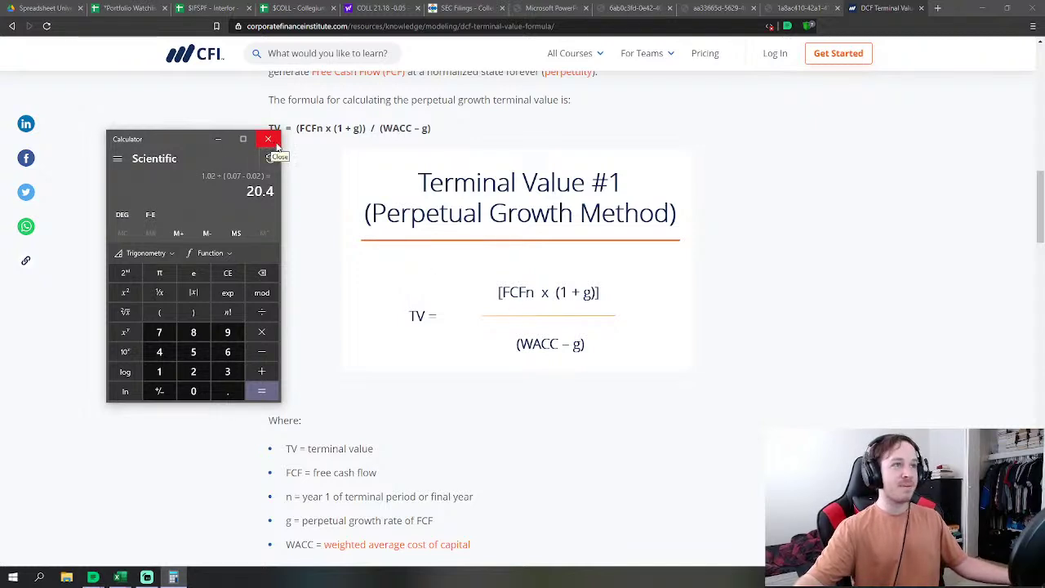
# Step: Close the calculator and go back to the article's overview of the two terminal value methods
pyautogui.click(270, 144)
pyautogui.scroll(5, 253, 308)
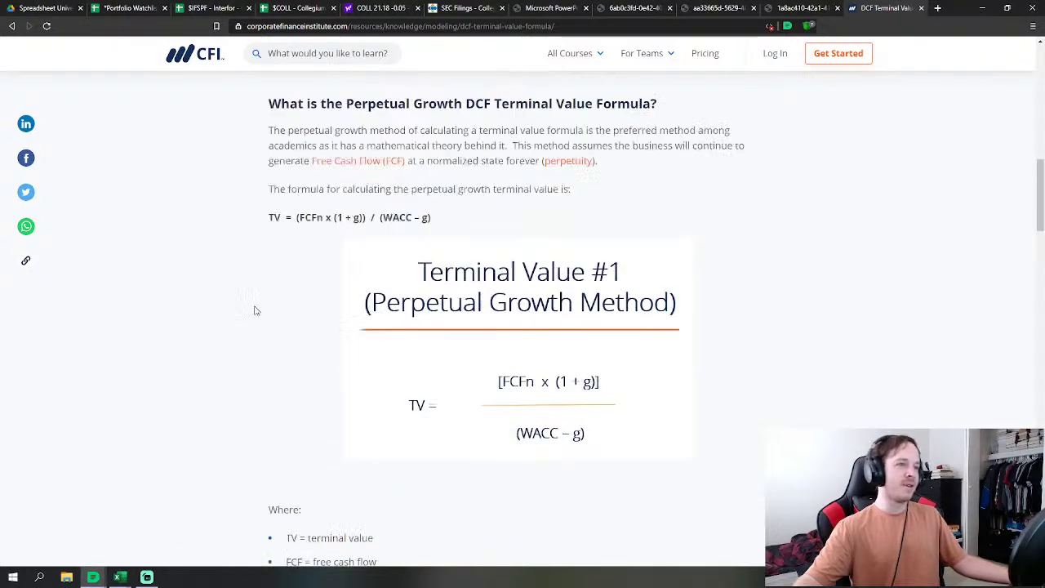
pyautogui.scroll(5, 257, 308)
pyautogui.scroll(-1, 257, 307)
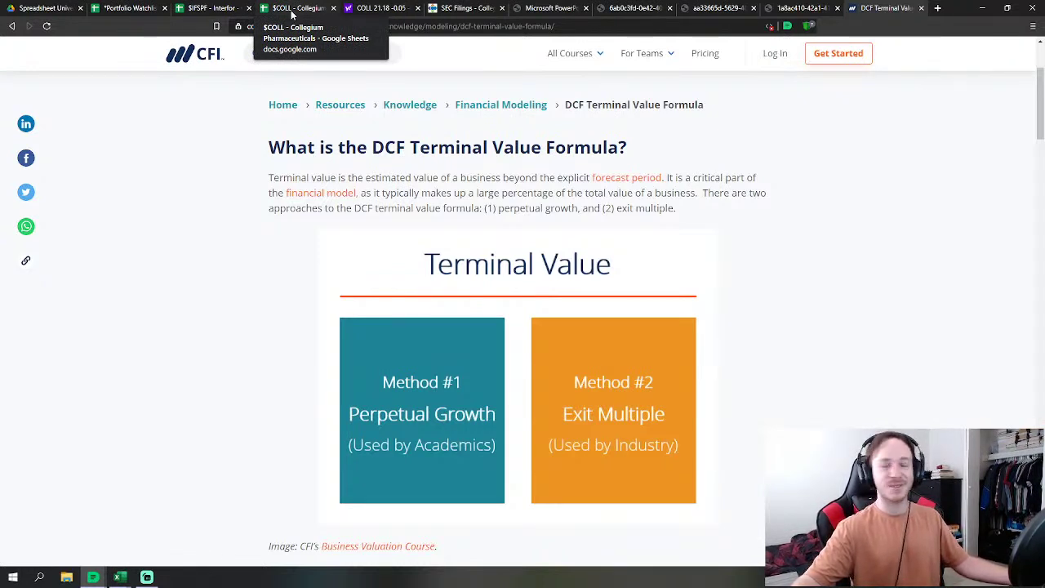
# Step: Switch to the $COLL spreadsheet and highlight the Pricing block D21:I28 on the Summary sheet
pyautogui.click(292, 11)
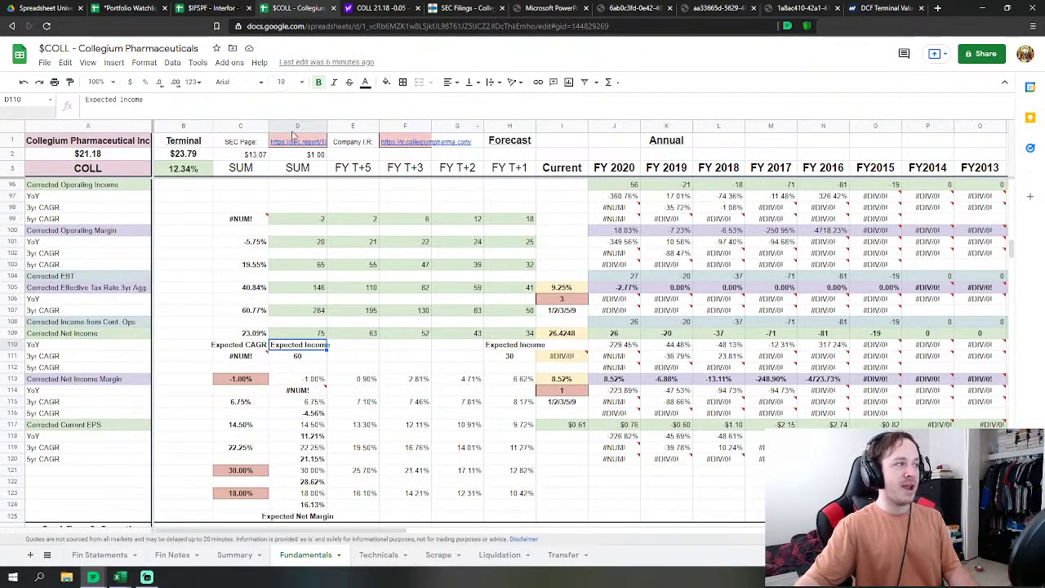
pyautogui.moveTo(292, 137)
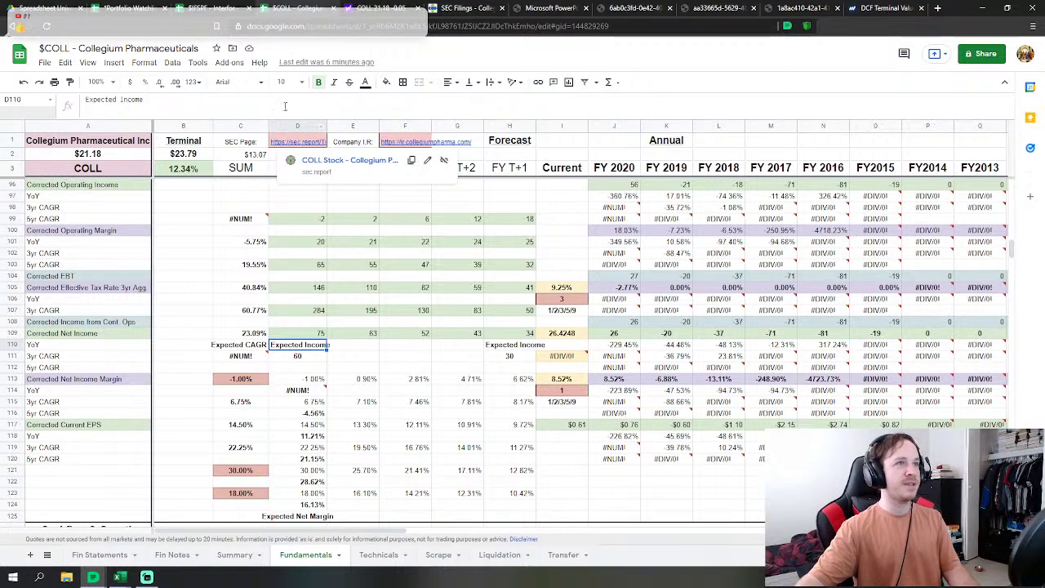
pyautogui.click(192, 265)
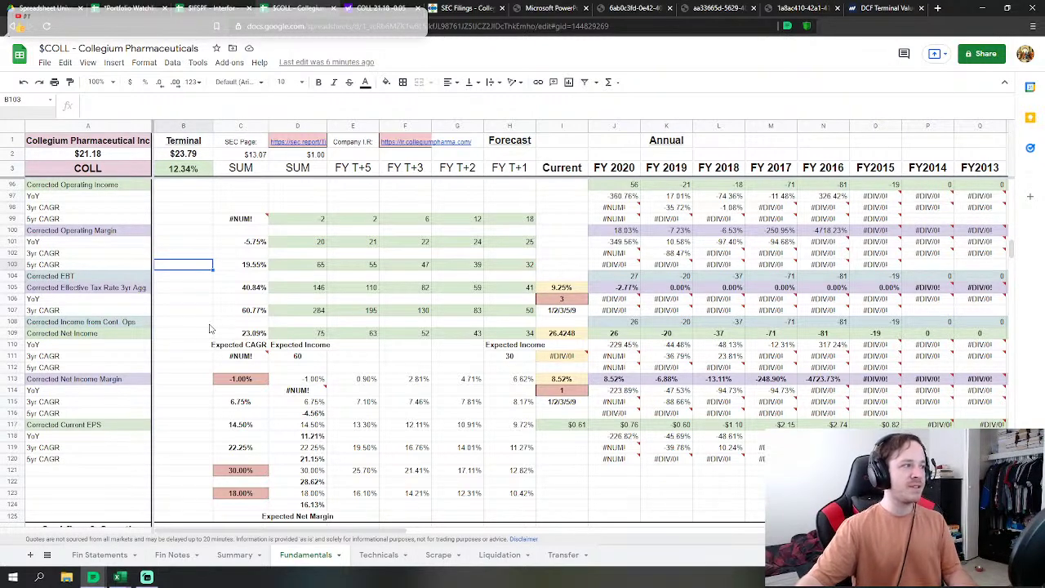
pyautogui.click(244, 562)
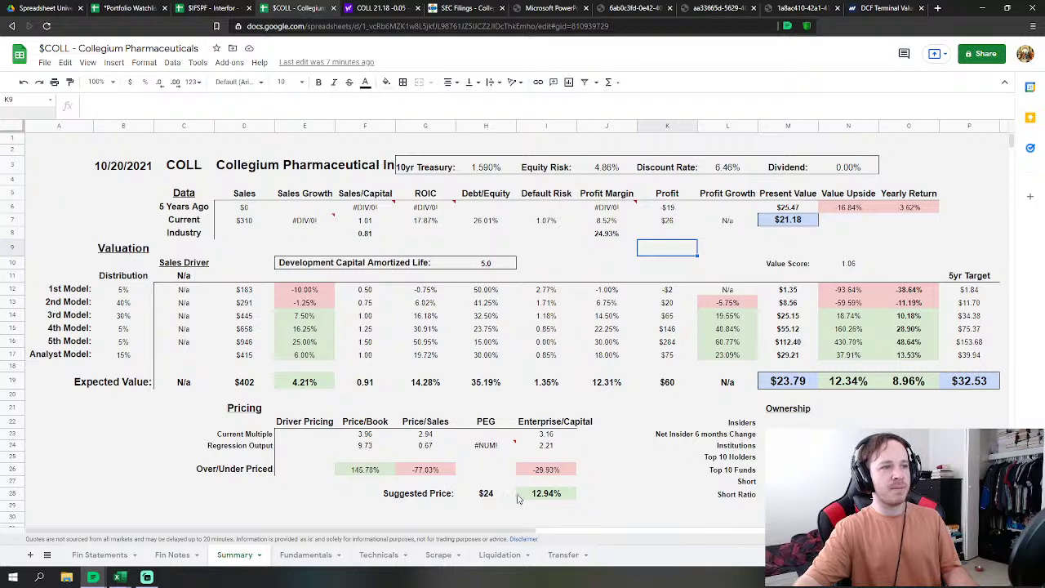
pyautogui.moveTo(245, 416); pyautogui.dragTo(552, 504)
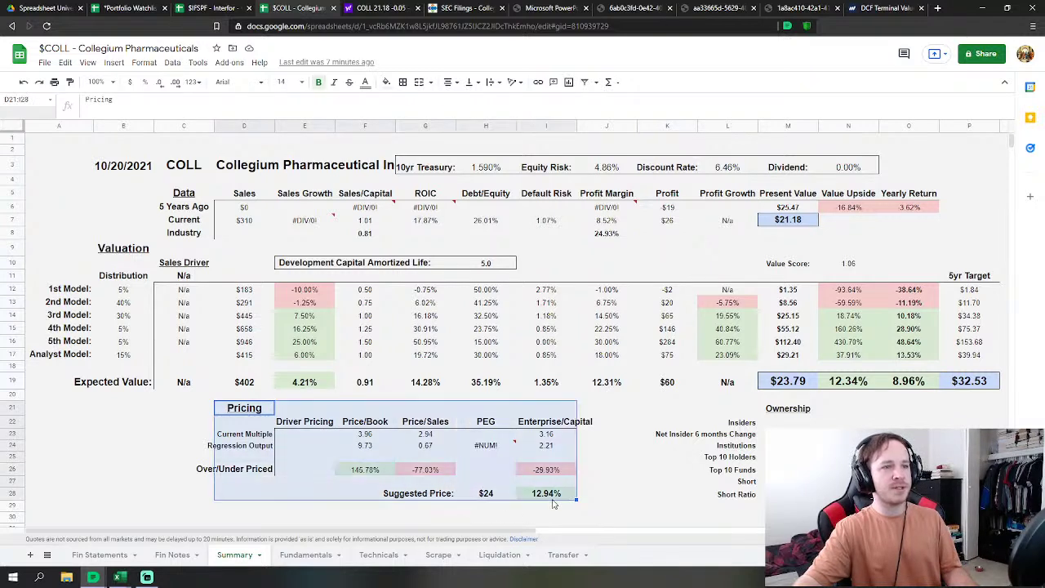
pyautogui.click(667, 469)
# Step: Inspect the current multiples in row 23 from Price/Book to Enterprise/Capital and the suggested price formula in H28
pyautogui.moveTo(249, 439); pyautogui.dragTo(406, 441)
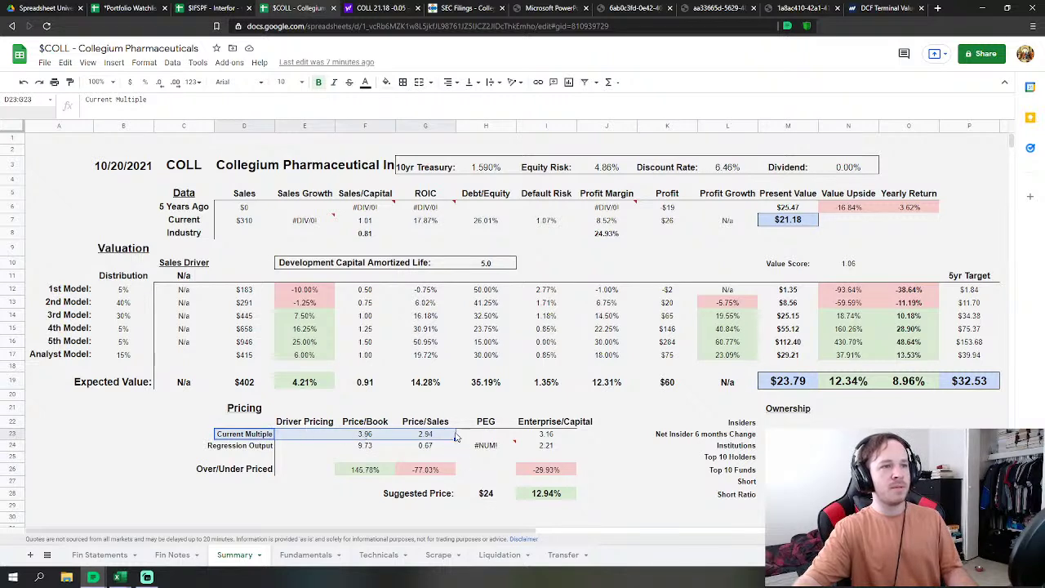
pyautogui.click(509, 434)
pyautogui.moveTo(546, 437)
pyautogui.mouseDown()
pyautogui.moveTo(344, 438)
pyautogui.moveTo(543, 439)
pyautogui.mouseUp()
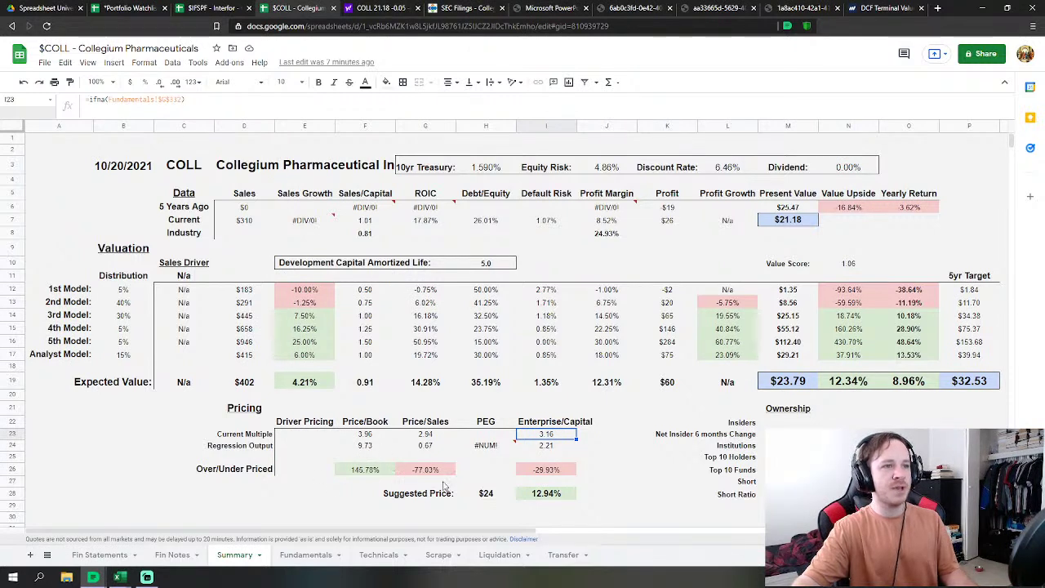
pyautogui.click(489, 495)
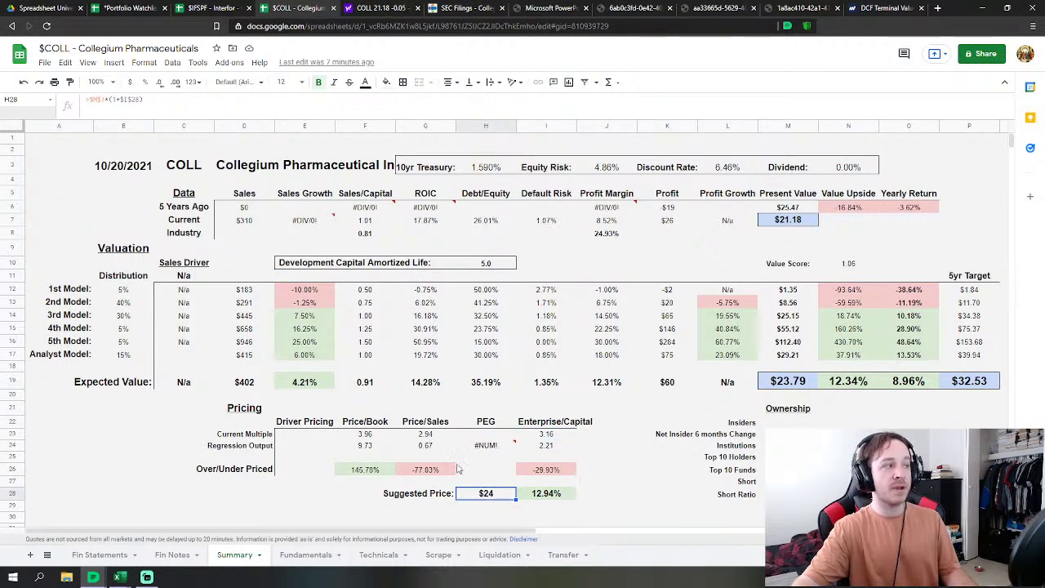
# Step: Compare the Pricing block D21:I28 with the expected value results in M19:P19 by highlighting each range
pyautogui.moveTo(245, 412); pyautogui.dragTo(552, 502)
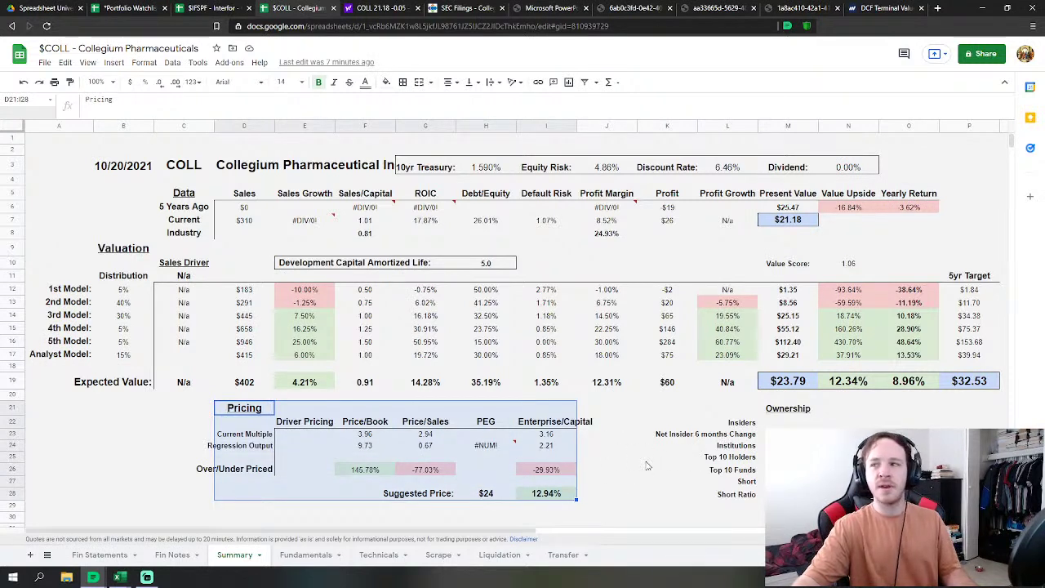
pyautogui.moveTo(786, 382); pyautogui.dragTo(931, 386)
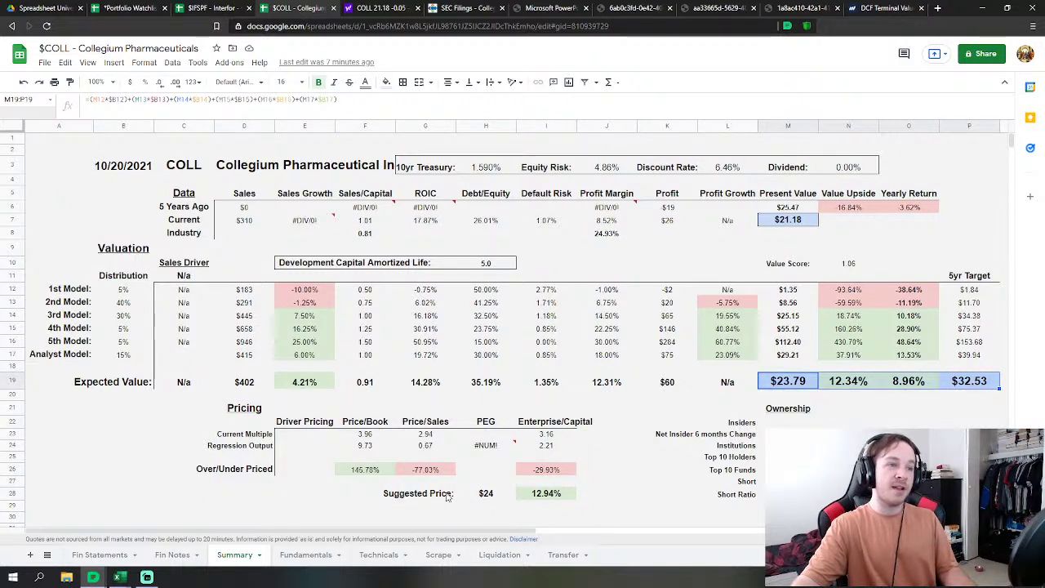
pyautogui.moveTo(245, 412); pyautogui.dragTo(553, 500)
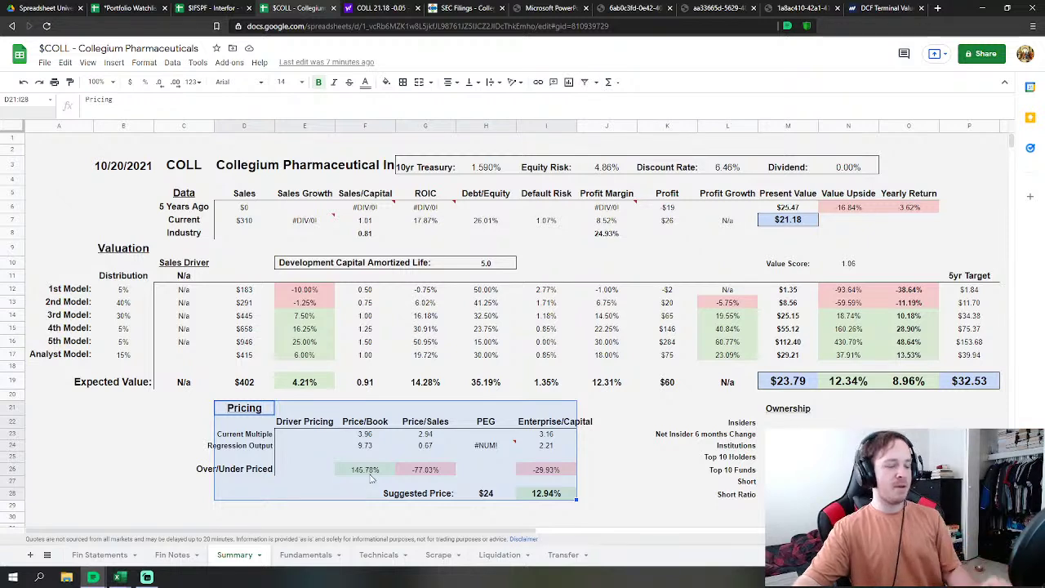
# Step: Open the Fundamentals sheet and examine the rows from corrected net income down to the Enterprise section's terminal default risk inputs
pyautogui.click(535, 263)
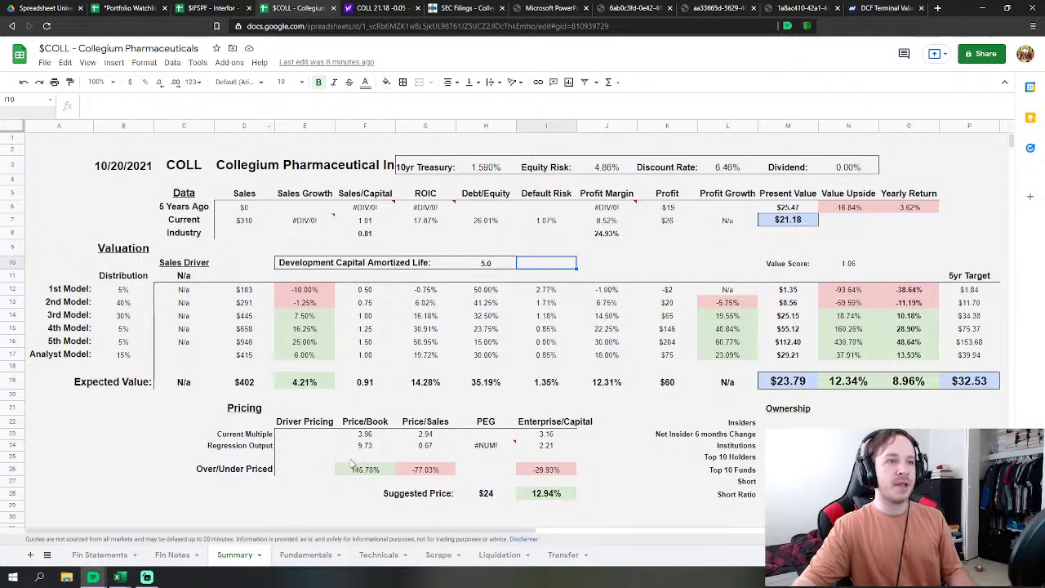
pyautogui.click(302, 554)
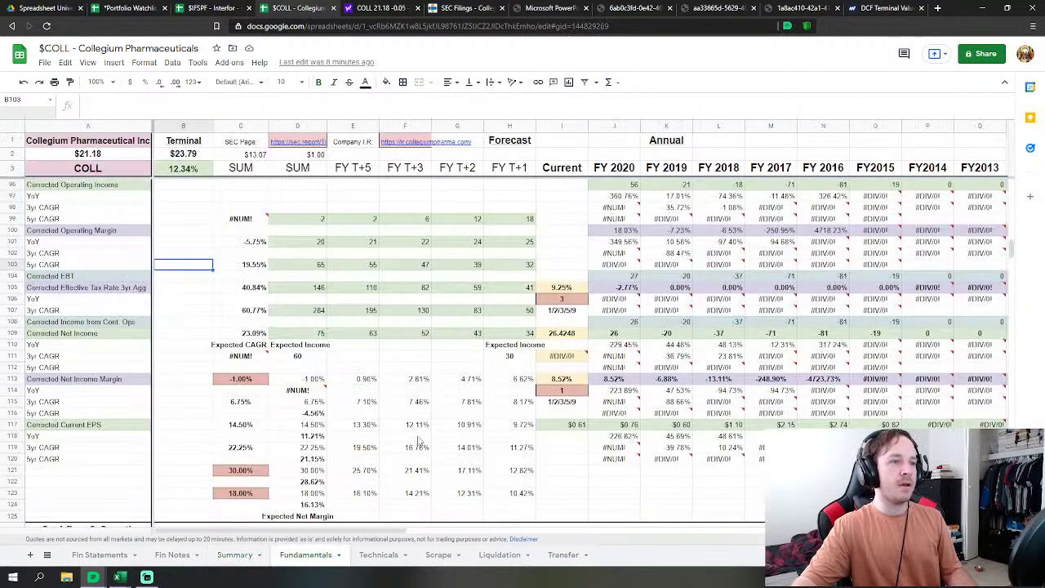
pyautogui.moveTo(774, 273)
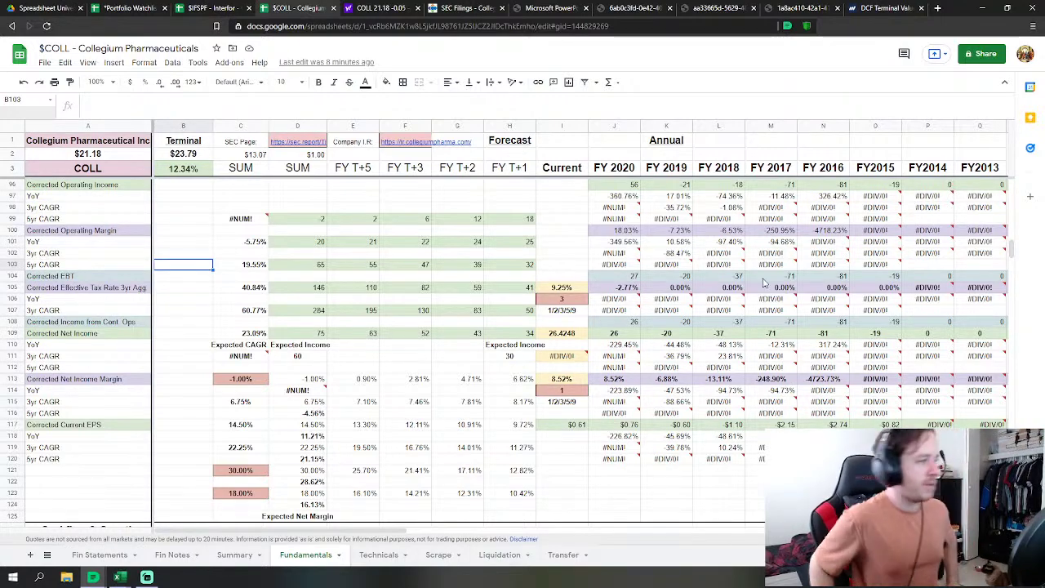
pyautogui.scroll(-20, 726, 350)
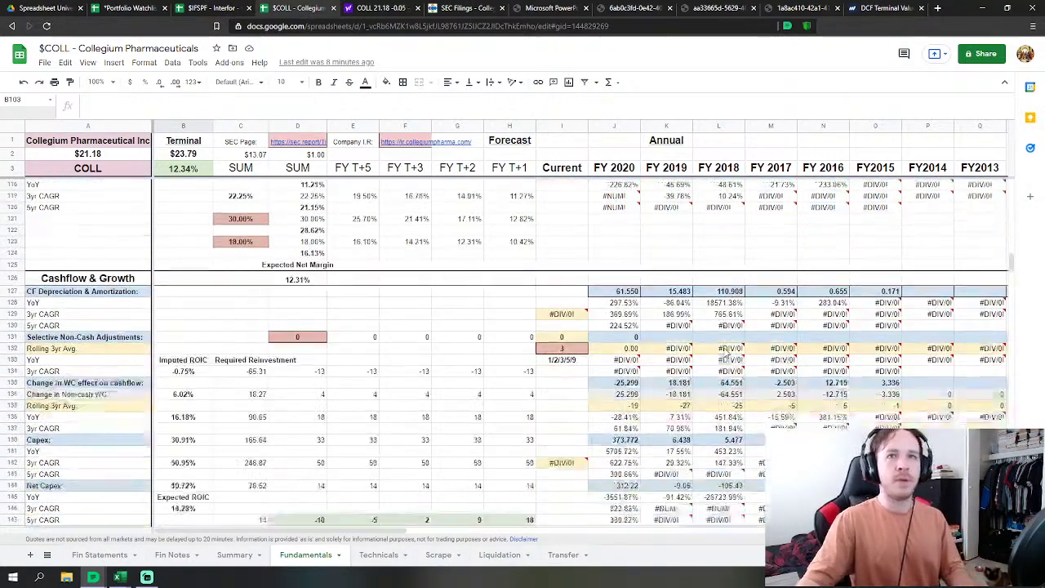
pyautogui.scroll(-20, 724, 350)
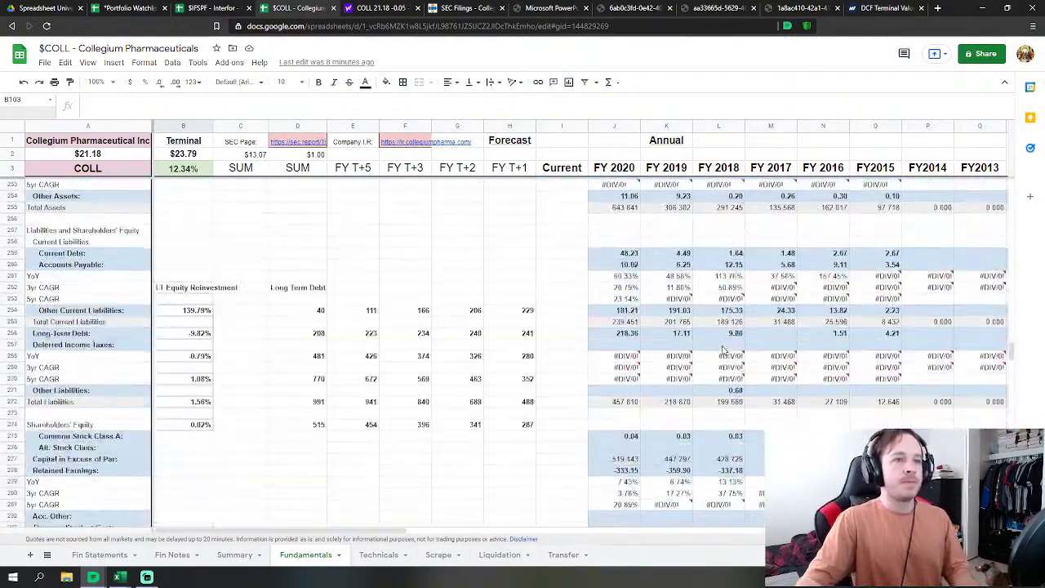
pyautogui.scroll(-3, 723, 350)
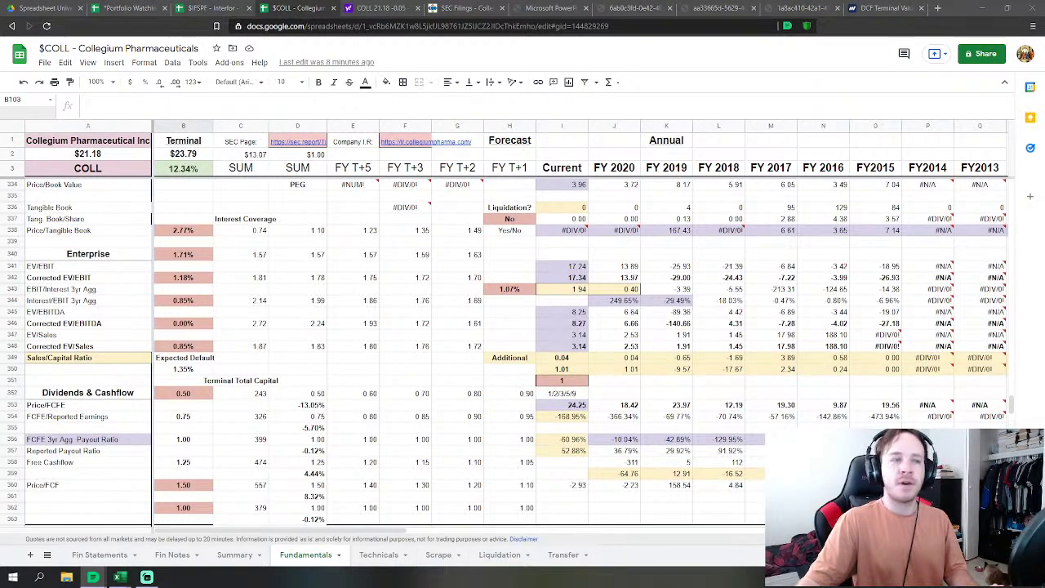
pyautogui.click(413, 312)
pyautogui.scroll(1, 415, 316)
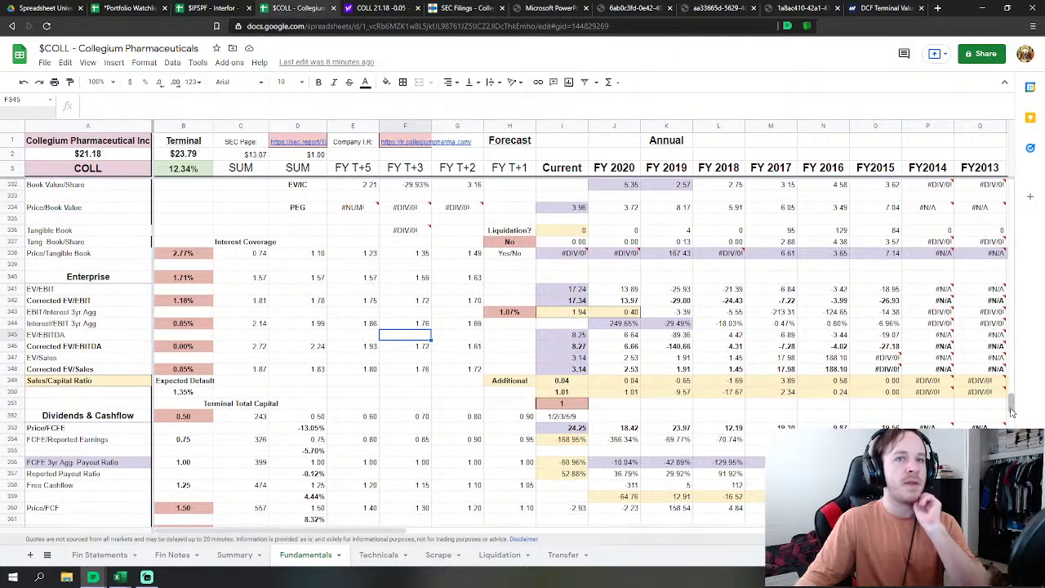
# Step: Compare the corrected net income and margin forecasts around rows 97–138 with the Interest Coverage block beside the Enterprise ratios
pyautogui.moveTo(1011, 410); pyautogui.dragTo(957, 258)
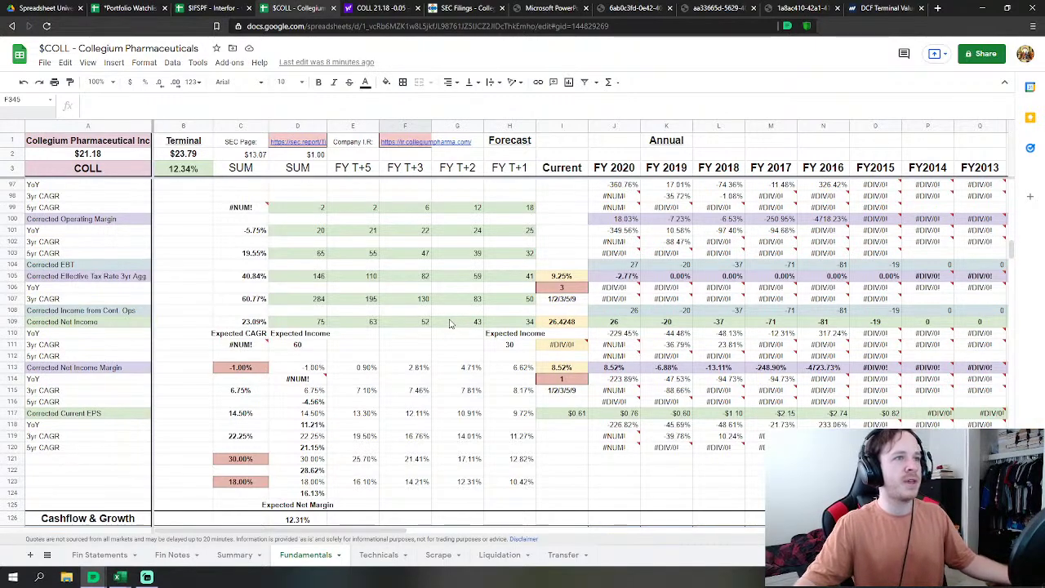
pyautogui.scroll(-3, 452, 324)
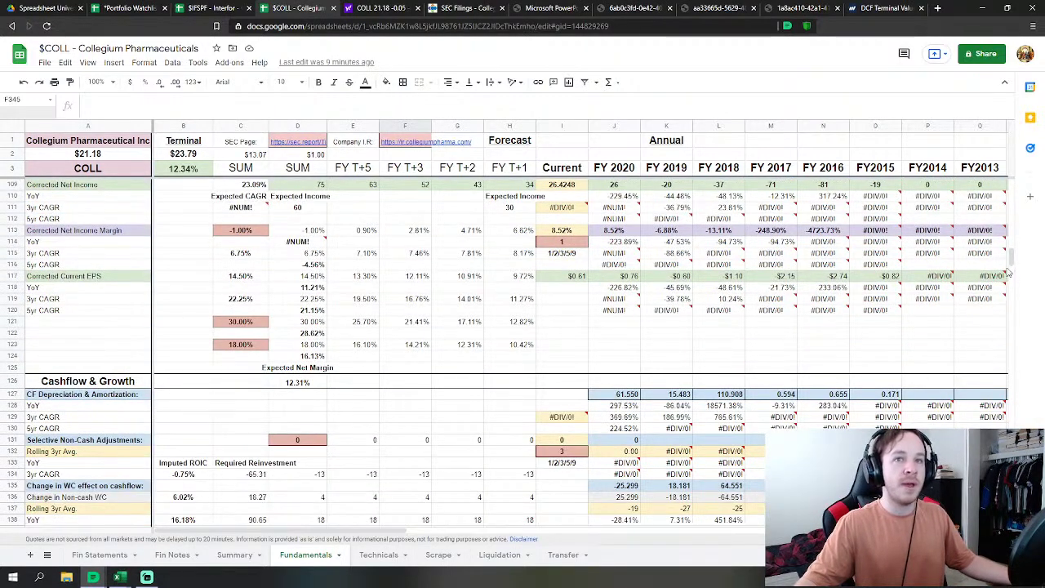
pyautogui.moveTo(1011, 260); pyautogui.dragTo(971, 408)
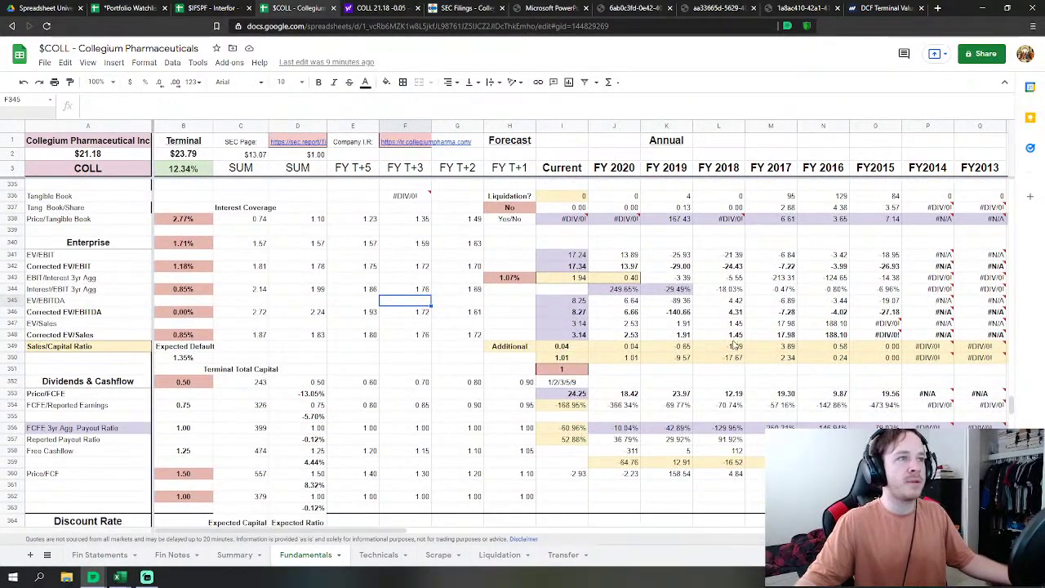
pyautogui.scroll(1, 441, 359)
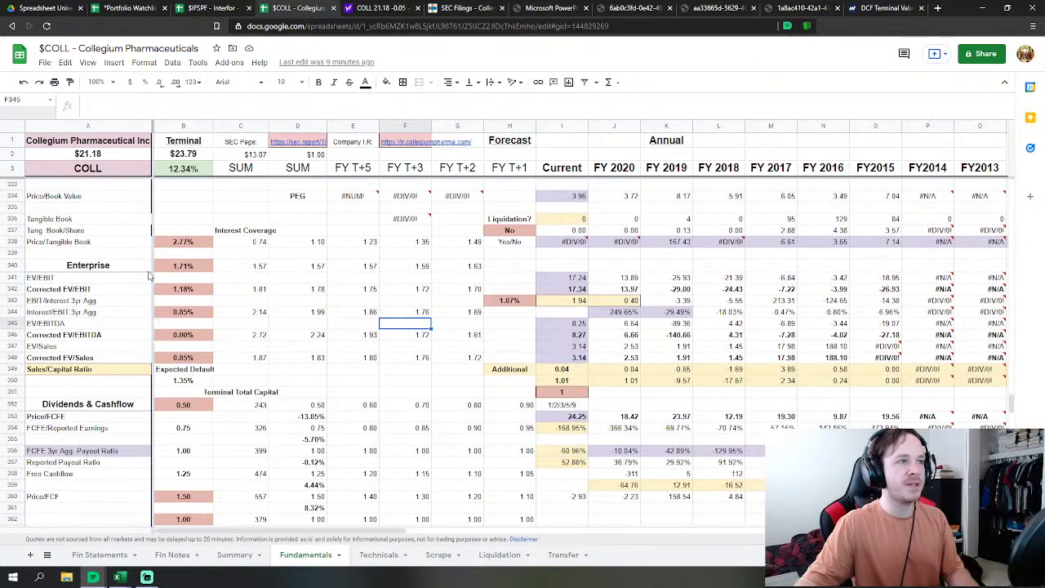
# Step: Inspect the analyst model's default risk in B348 and the current Tangible Book formula in I336
pyautogui.click(184, 359)
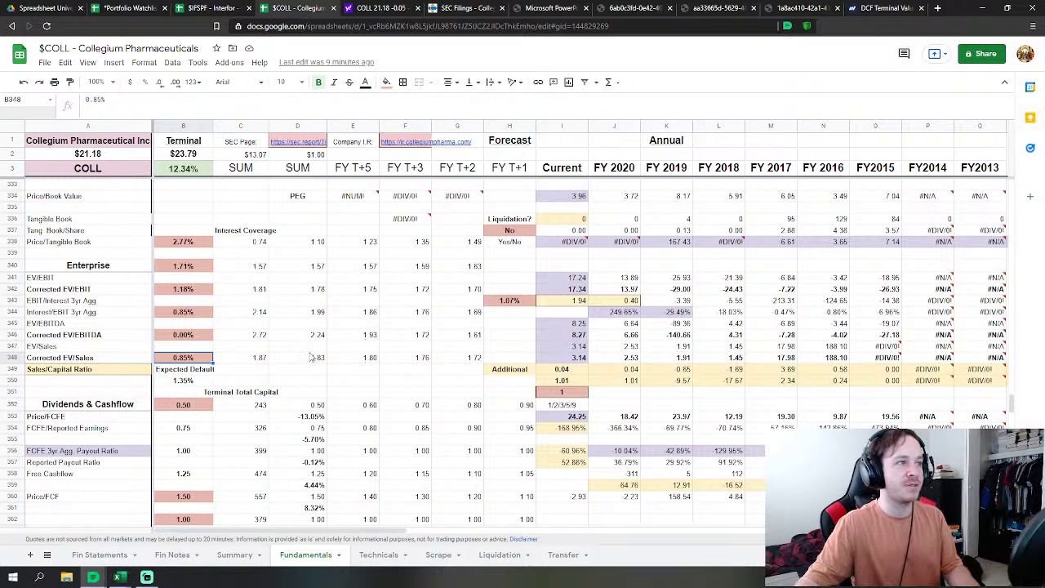
pyautogui.scroll(2, 191, 214)
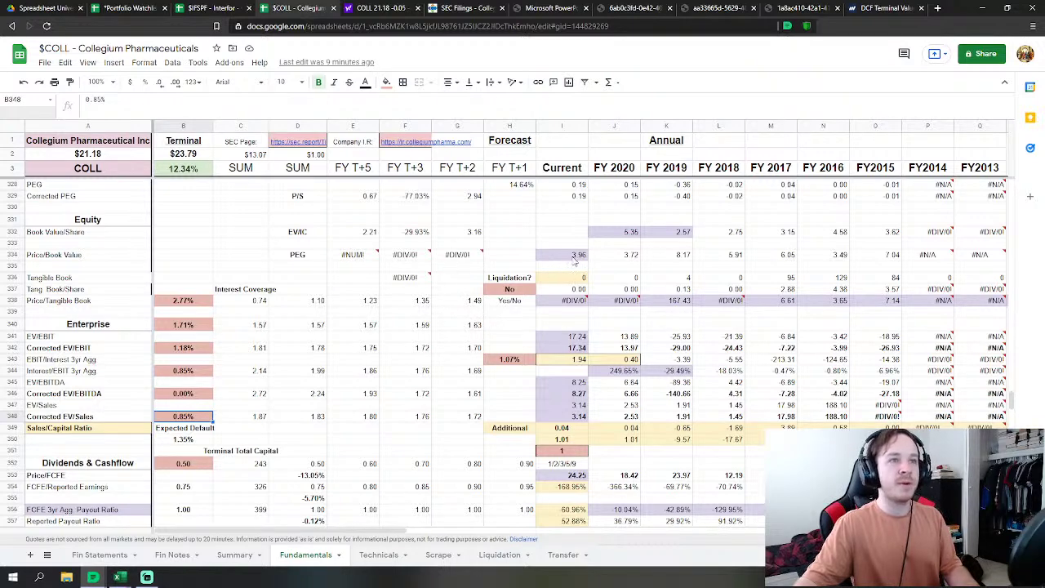
pyautogui.scroll(1, 546, 309)
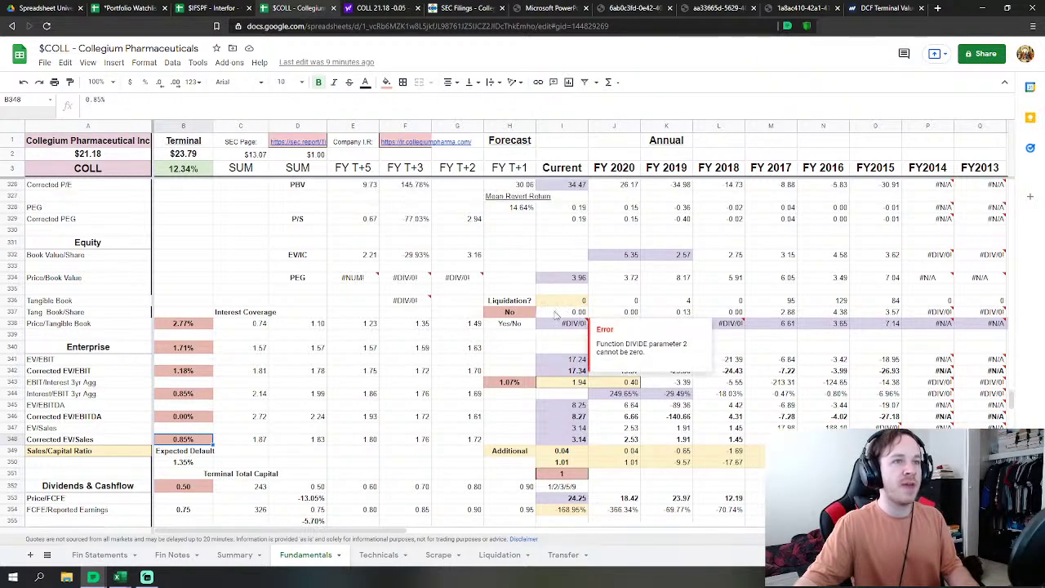
pyautogui.moveTo(575, 303)
pyautogui.mouseDown()
pyautogui.moveTo(702, 306)
pyautogui.moveTo(576, 302)
pyautogui.mouseUp()
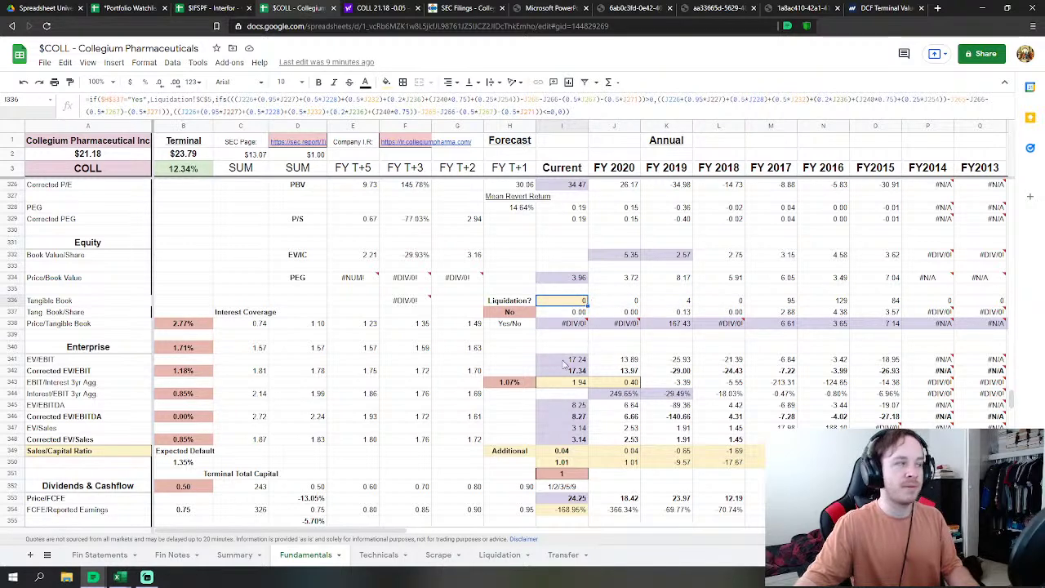
# Step: Try 4.05% as the analyst model's default risk in B348
pyautogui.scroll(-2, 524, 366)
pyautogui.click(184, 381)
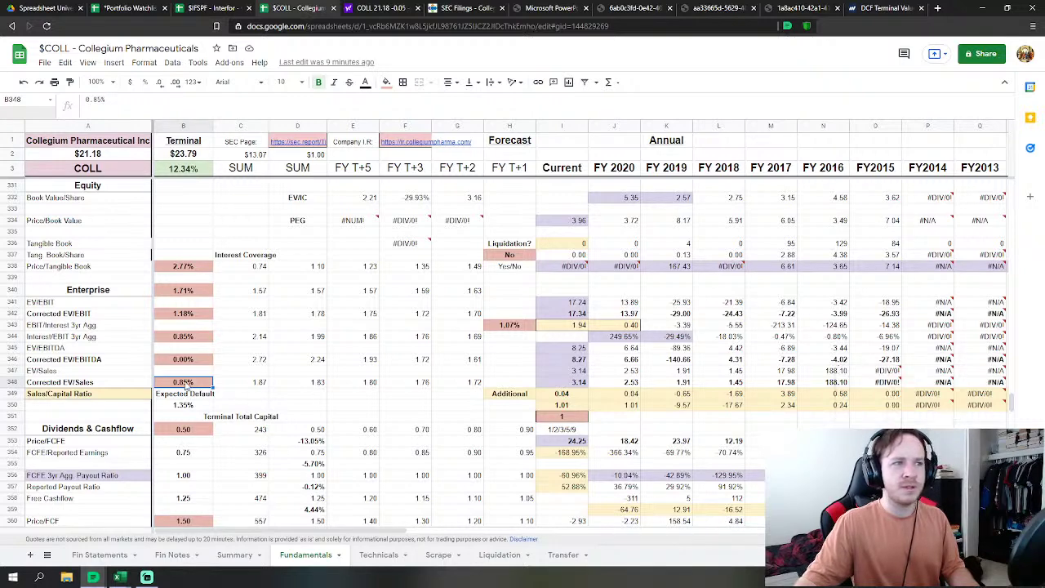
pyautogui.write('4.05%')
pyautogui.press('Return')
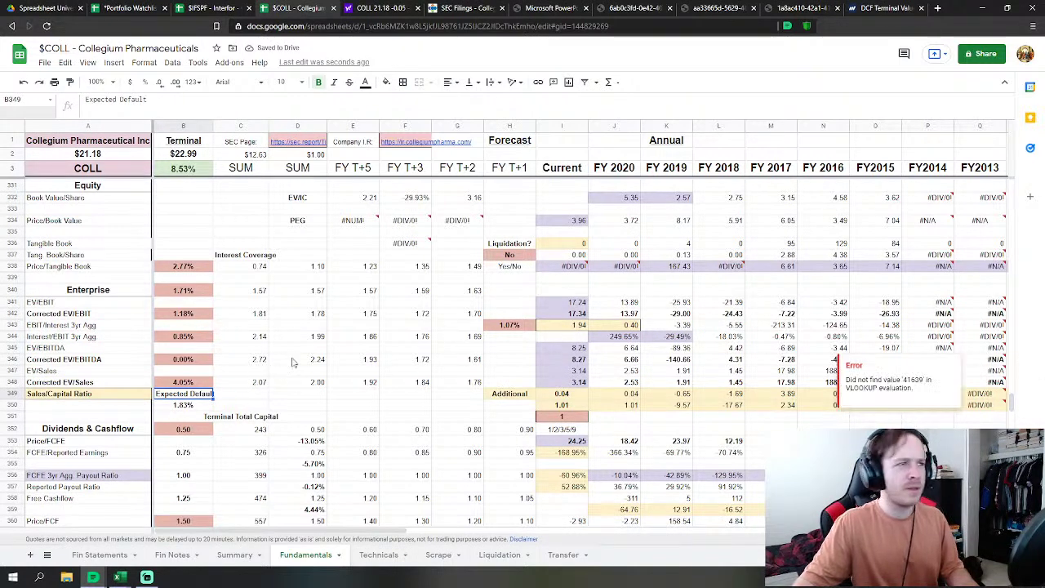
# Step: Set the analyst model's default risk in B348 to 2.07% and the 5th model's in B346 to 1.71%
pyautogui.click(184, 379)
pyautogui.write('2.07%')
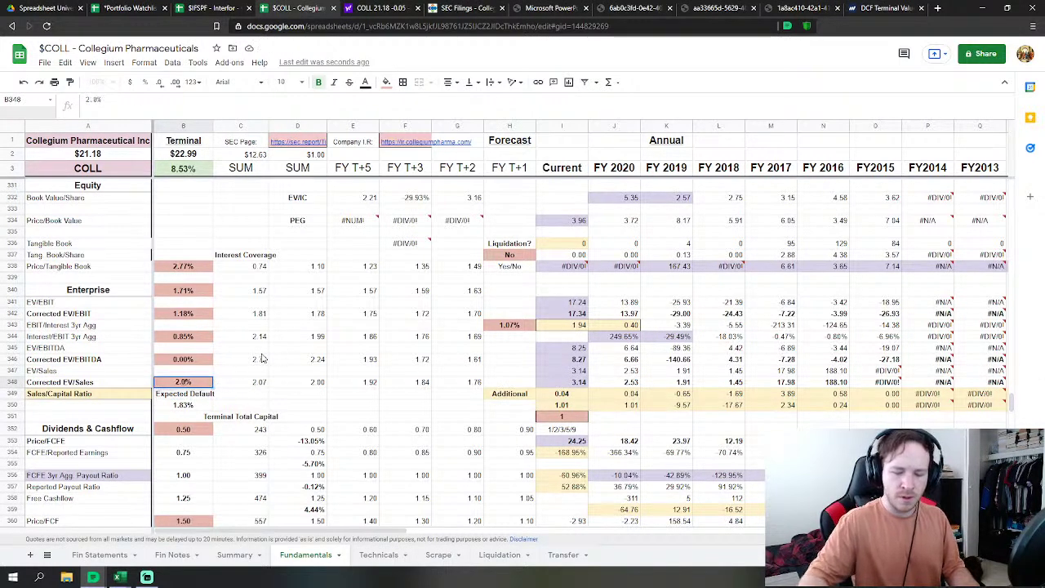
pyautogui.press('Up')
pyautogui.press('Up')
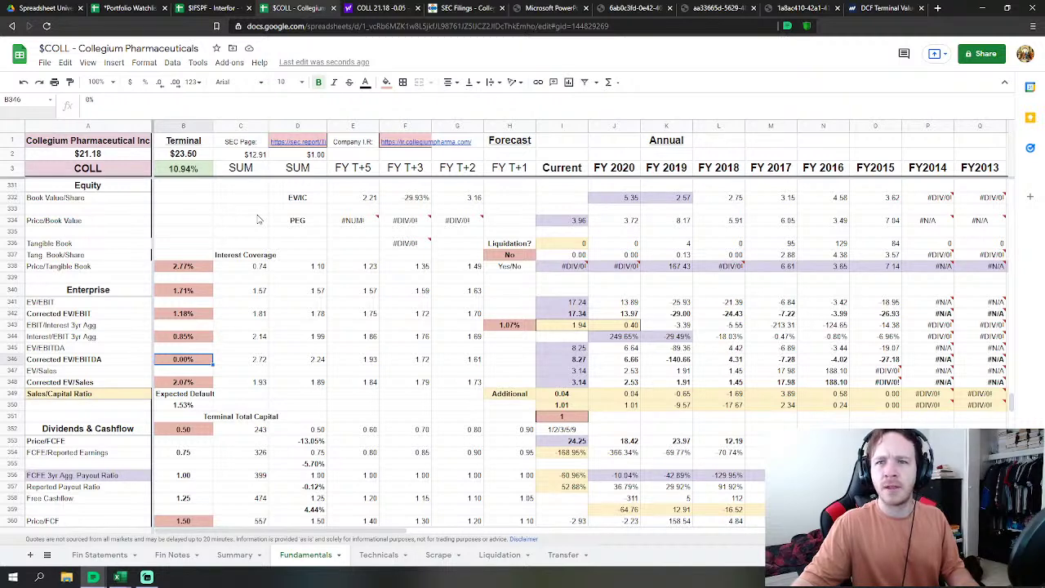
pyautogui.write('1.7%')
pyautogui.press('Up')
pyautogui.press('Up')
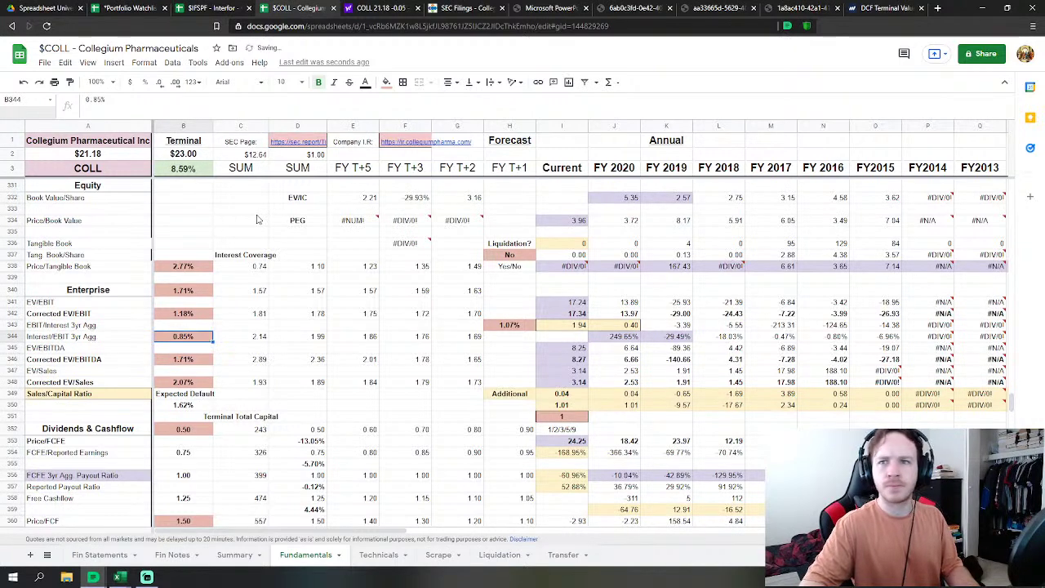
# Step: Set the 4th model's default risk in B344 first to 2.77% and finally to 2.31%
pyautogui.write('2%')
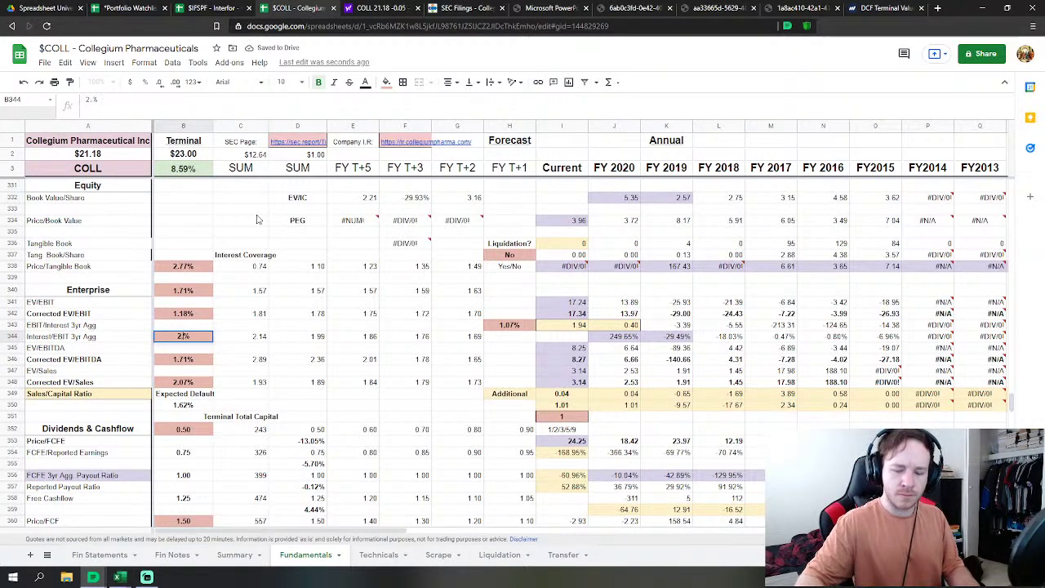
pyautogui.press('Up')
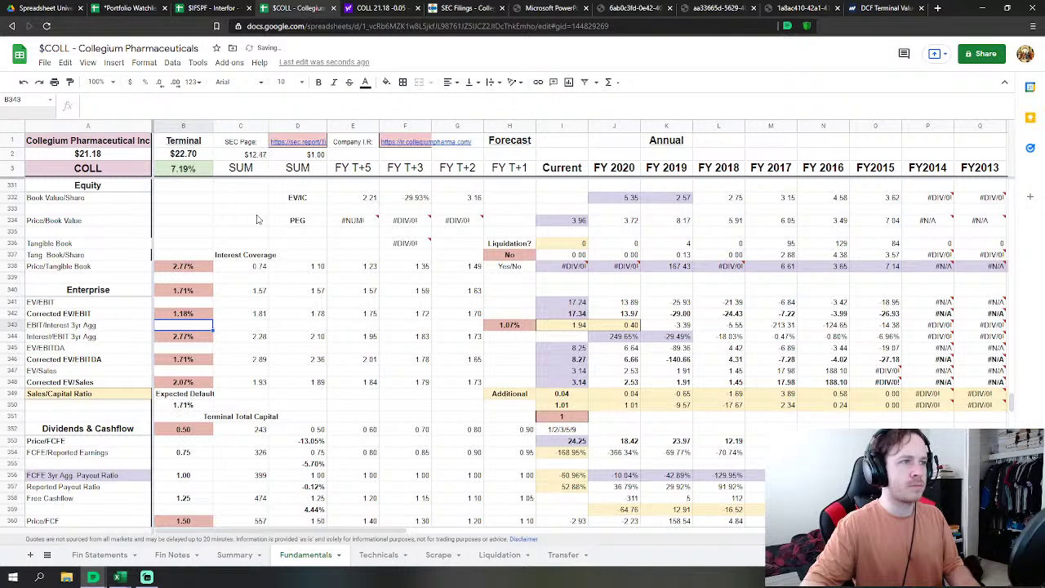
pyautogui.press('Down')
pyautogui.write('2.31')
pyautogui.press('Up')
pyautogui.press('Up')
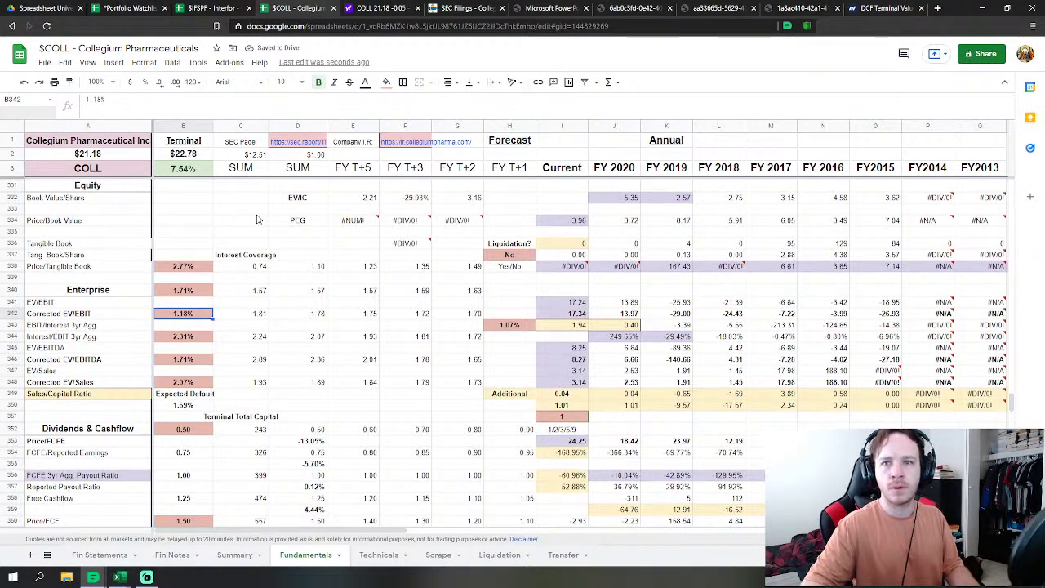
# Step: Set the 3rd model's default risk in B342 to 2.77% and the 2nd model's in B340 to 4.86%
pyautogui.write('2.77')
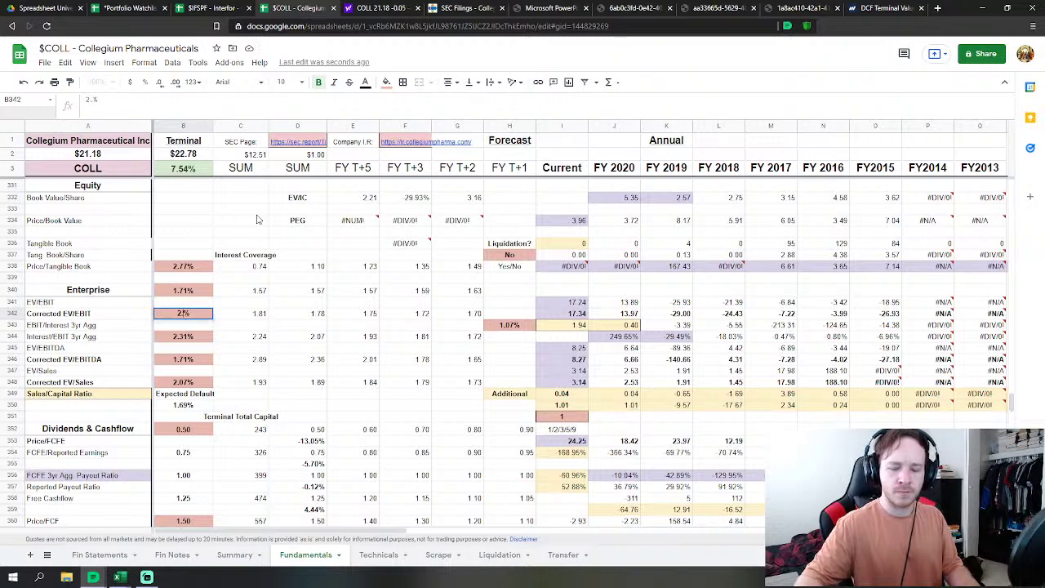
pyautogui.press('Up')
pyautogui.press('Up')
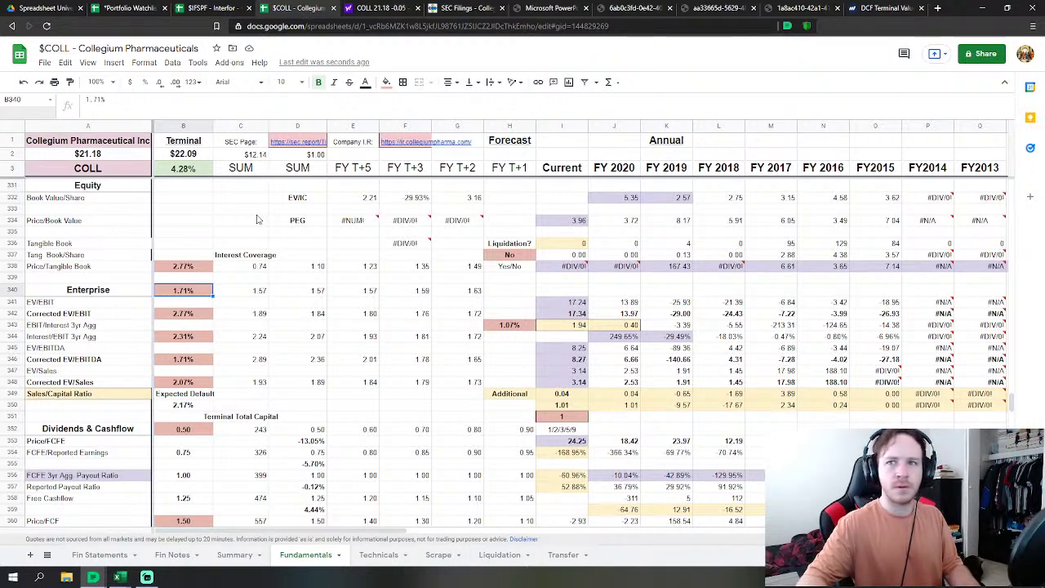
pyautogui.write('4.86')
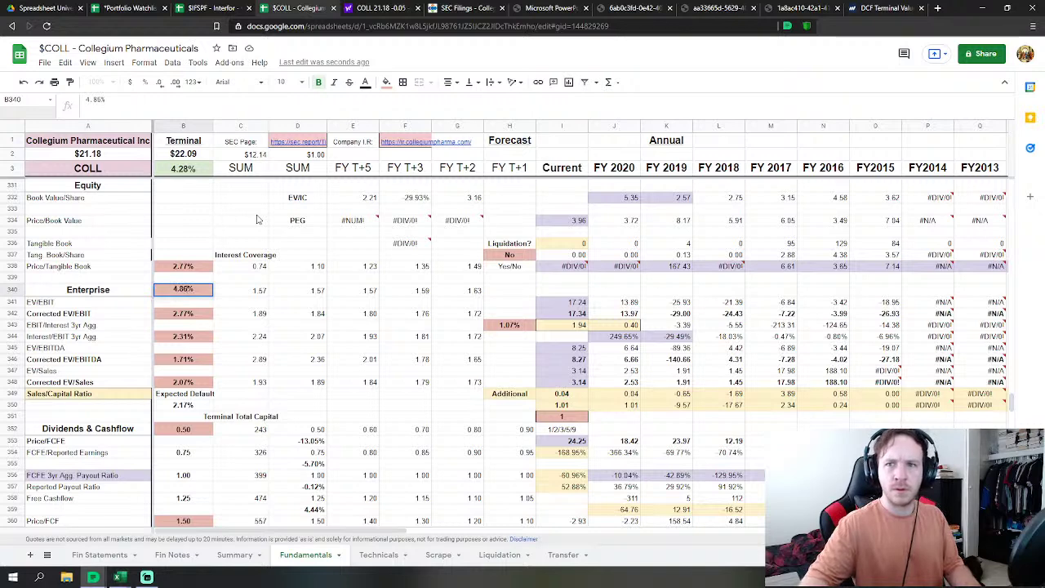
pyautogui.press('Return')
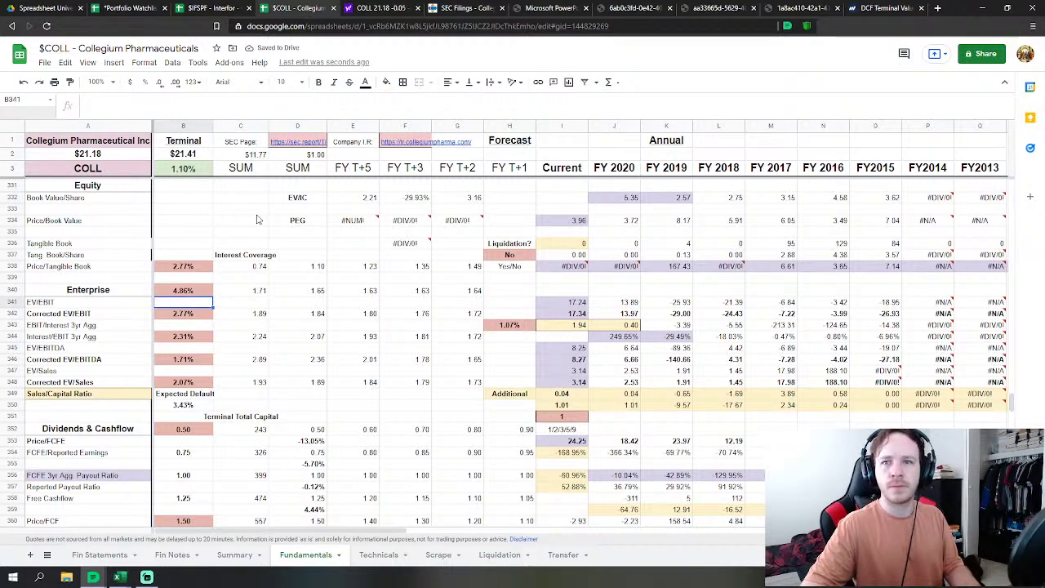
# Step: Set the 1st model's default risk in B338 to 9.97%
pyautogui.press('Up')
pyautogui.press('Up')
pyautogui.press('Up')
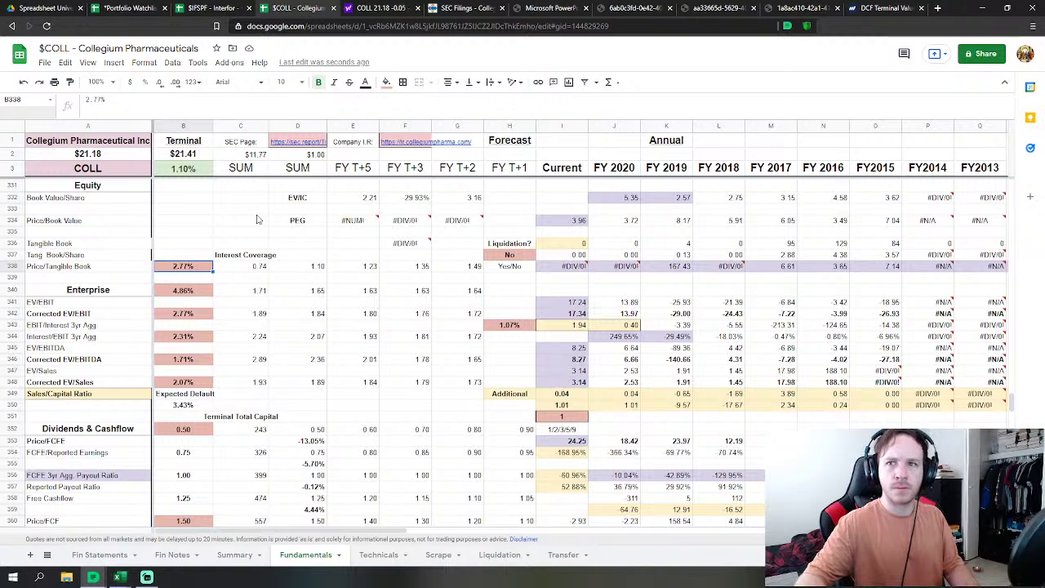
pyautogui.write('9.97')
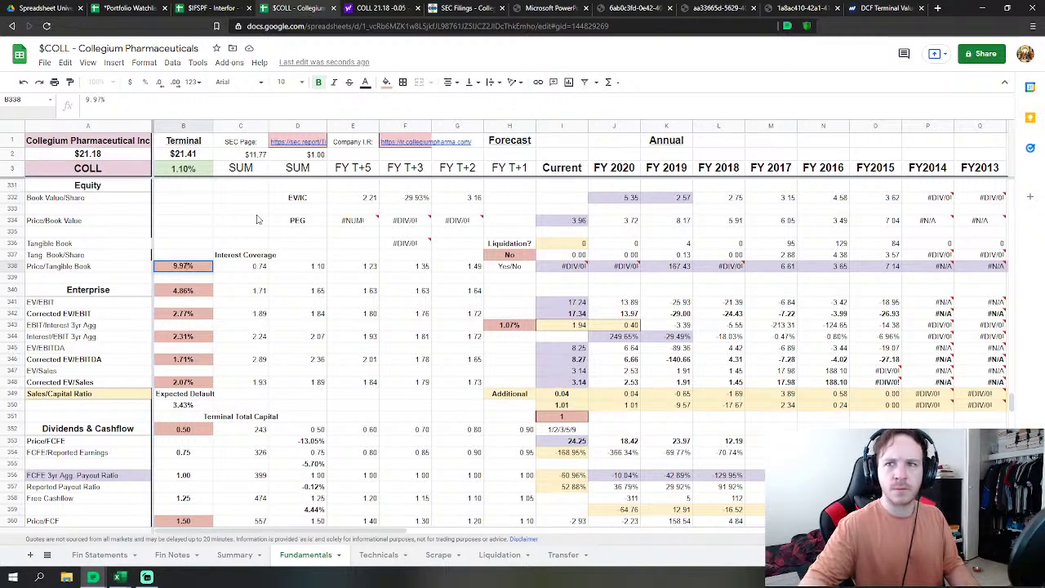
pyautogui.press('Return')
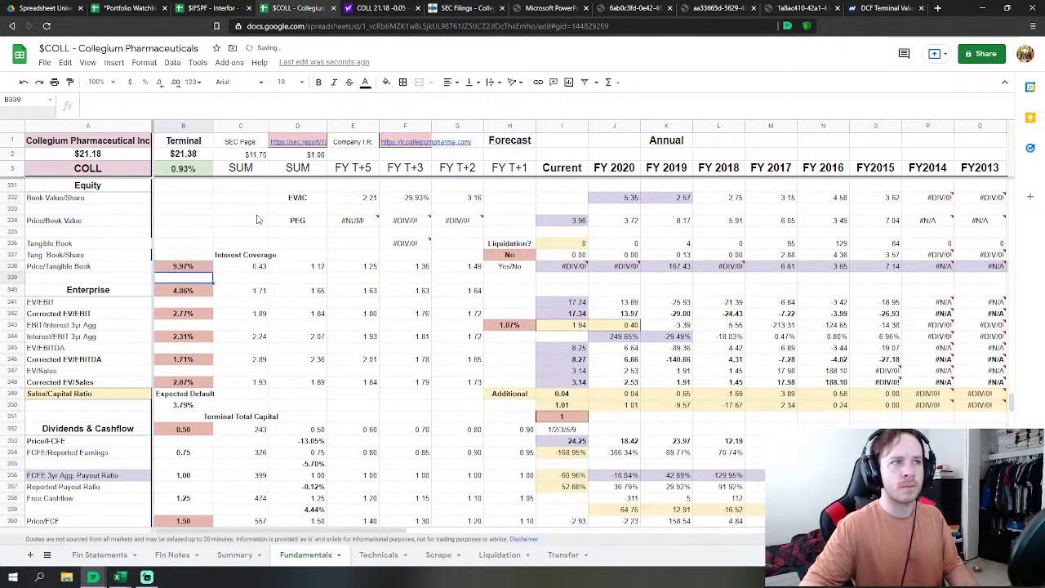
pyautogui.press('Up')
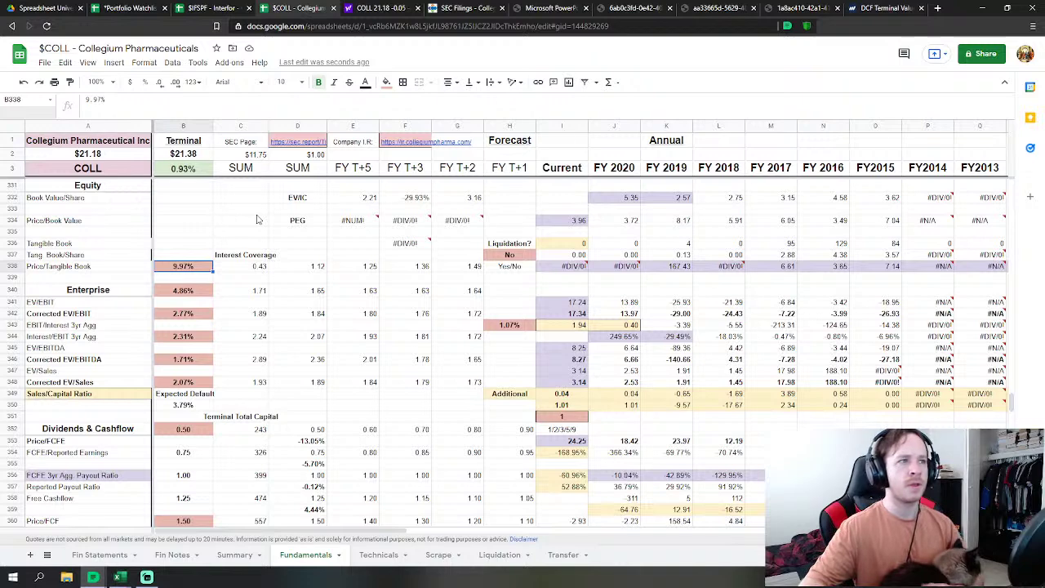
pyautogui.click(208, 217)
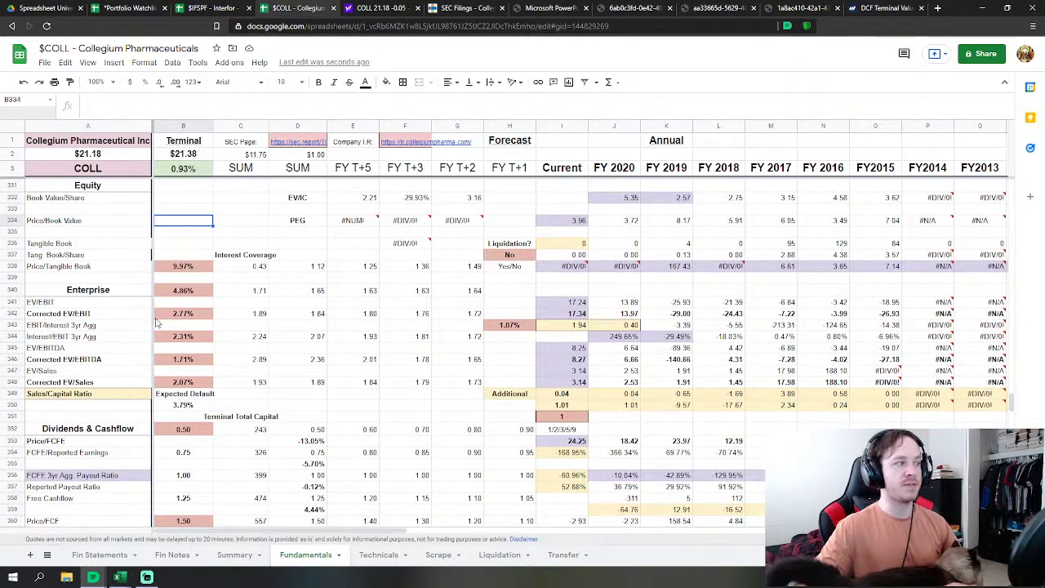
# Step: Check the expected default risk in I19 and the valuation results on the Summary sheet, and return to the Fundamentals sheet
pyautogui.click(236, 555)
pyautogui.click(551, 386)
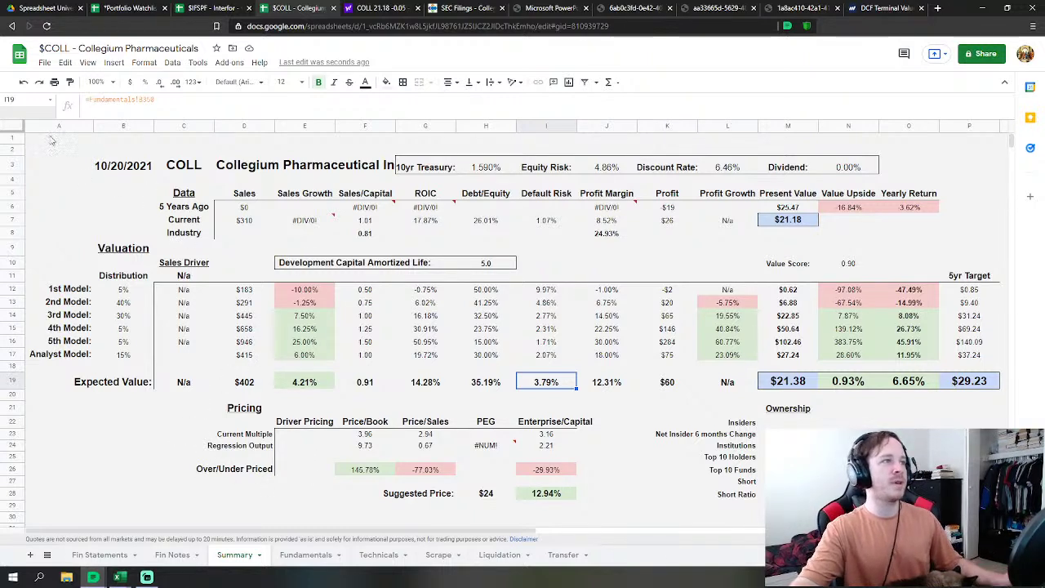
pyautogui.scroll(-3, 70, 183)
pyautogui.scroll(3, 70, 184)
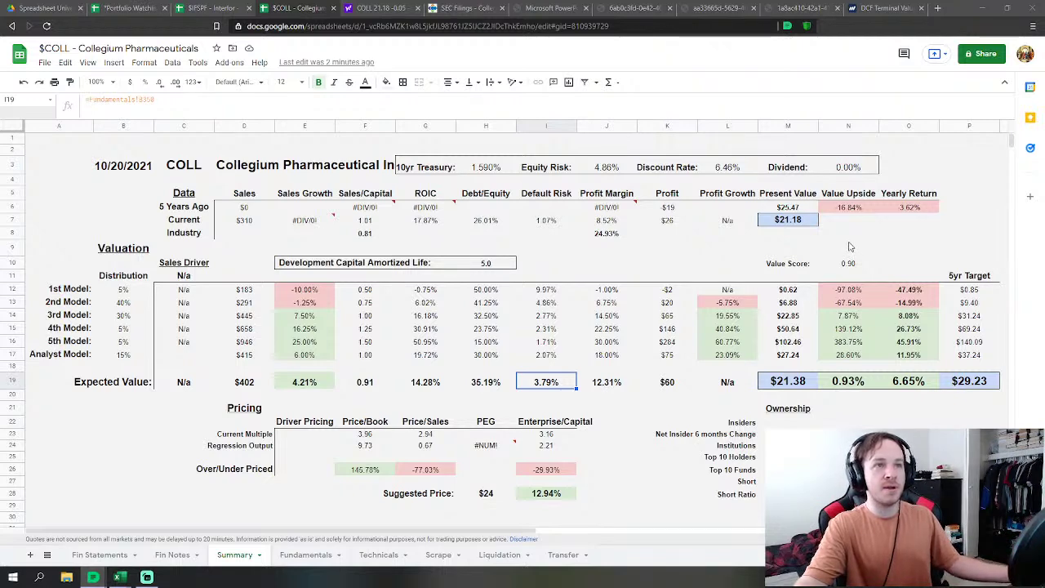
pyautogui.click(305, 554)
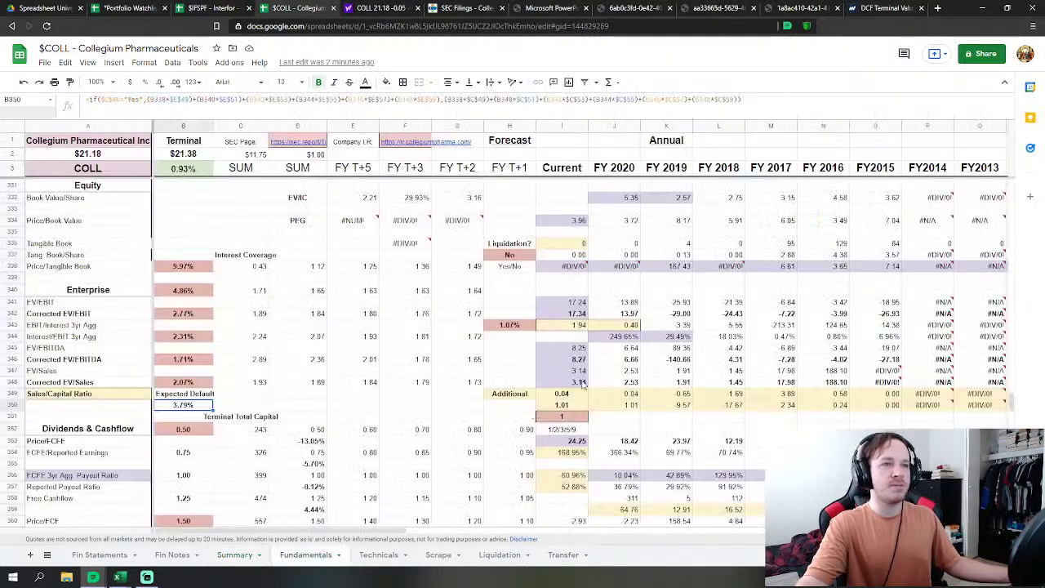
# Step: Set the current default risk in H343, beside the EBIT/Interest 3yr Agg row, to 2.77%
pyautogui.scroll(3, 629, 343)
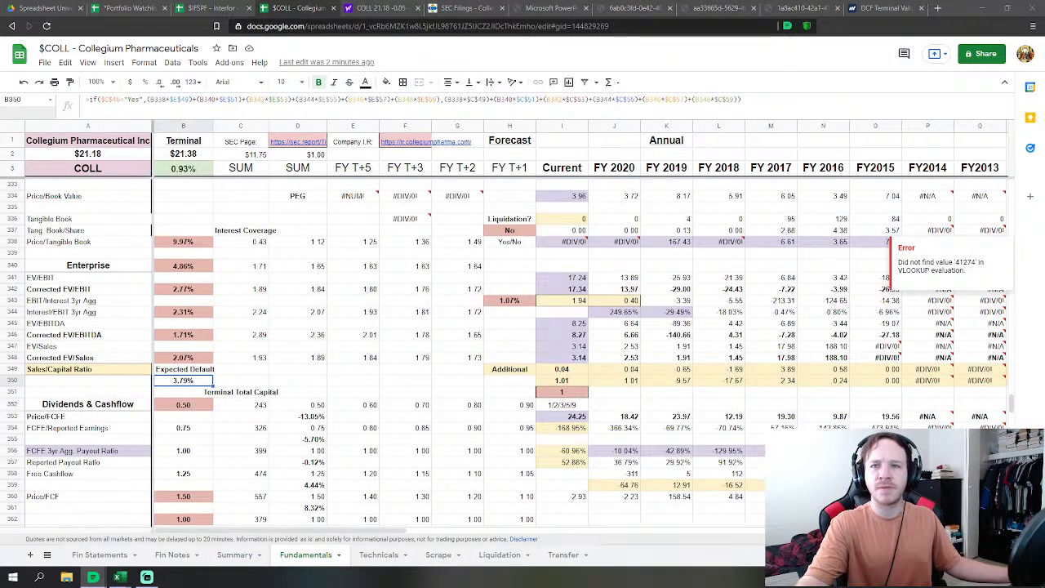
pyautogui.click(508, 302)
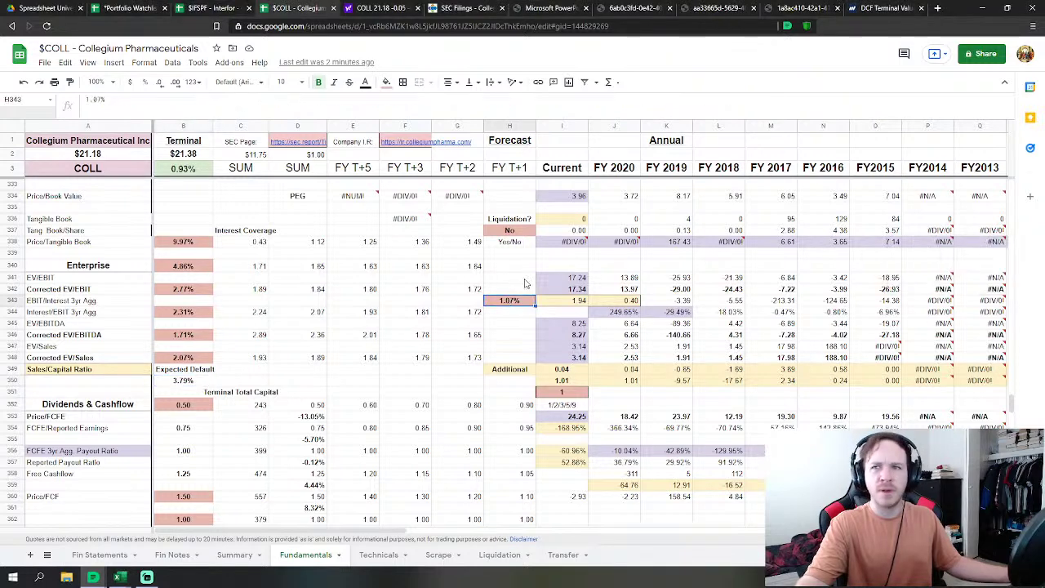
pyautogui.write('2.77%')
pyautogui.press('Return')
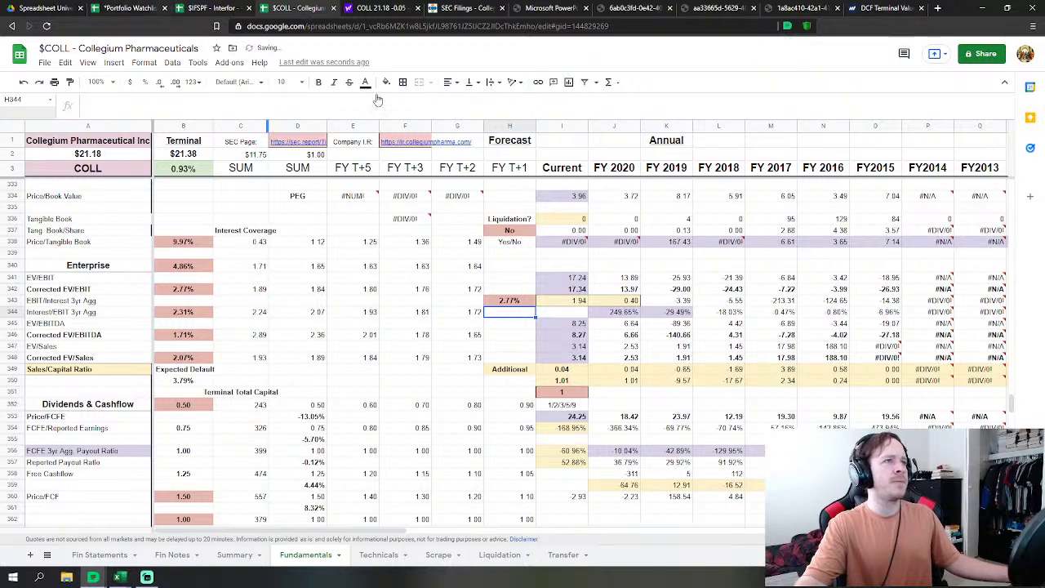
# Step: Review the 5-year targets of the individual models and the expected 5-year target and yearly return on the Summary sheet
pyautogui.click(234, 555)
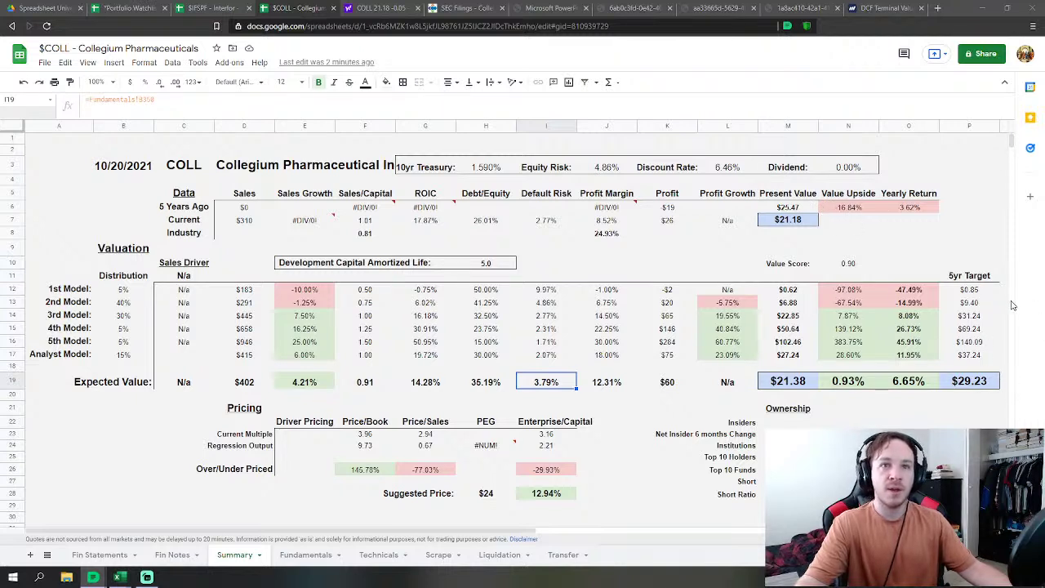
pyautogui.click(973, 292)
pyautogui.click(973, 343)
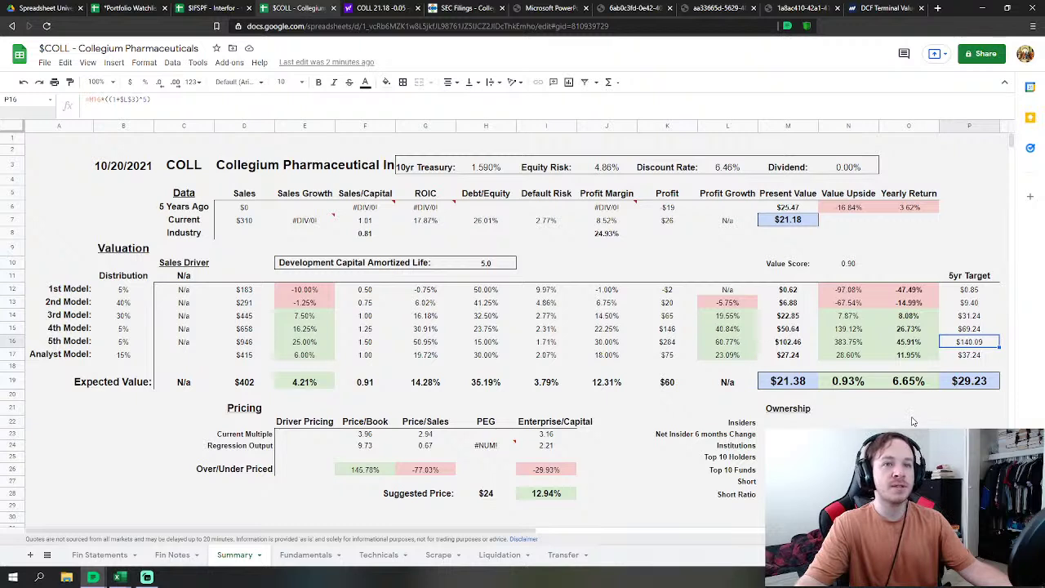
pyautogui.click(967, 384)
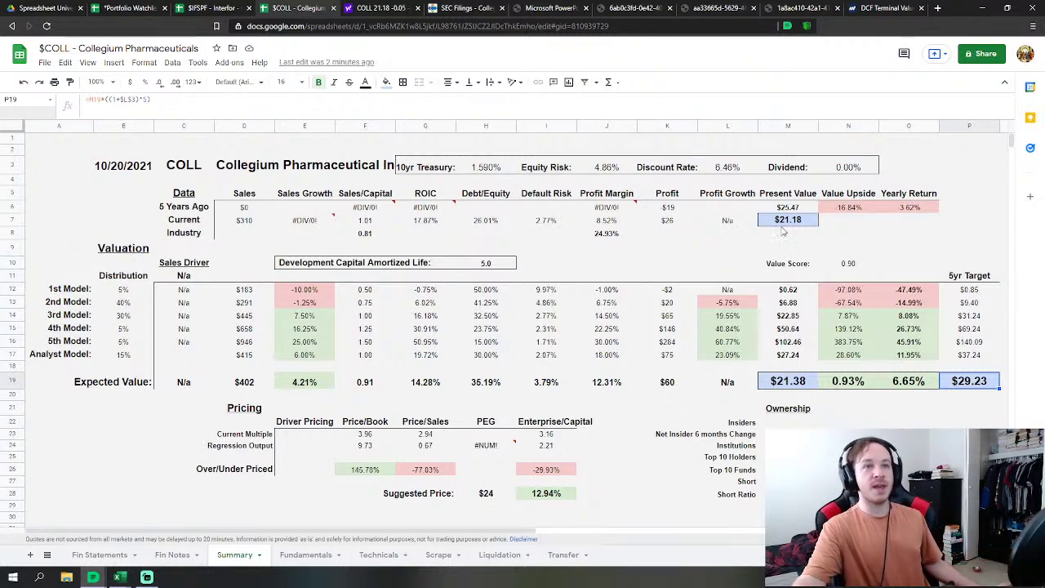
pyautogui.click(911, 385)
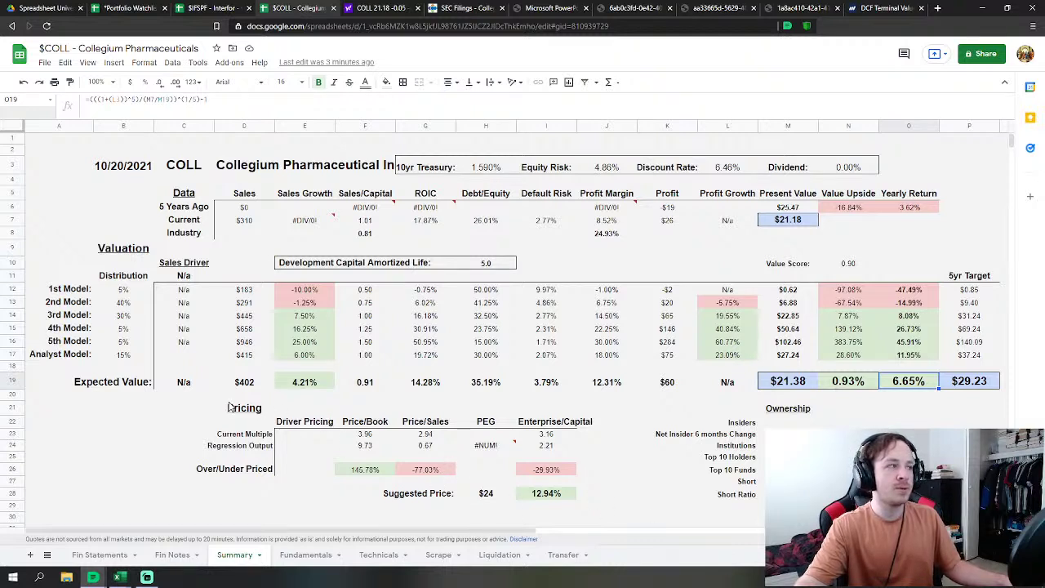
# Step: Check the suggested price in the Pricing section, the Value Score in M10:N10 and the Sales Driver heading
pyautogui.click(482, 499)
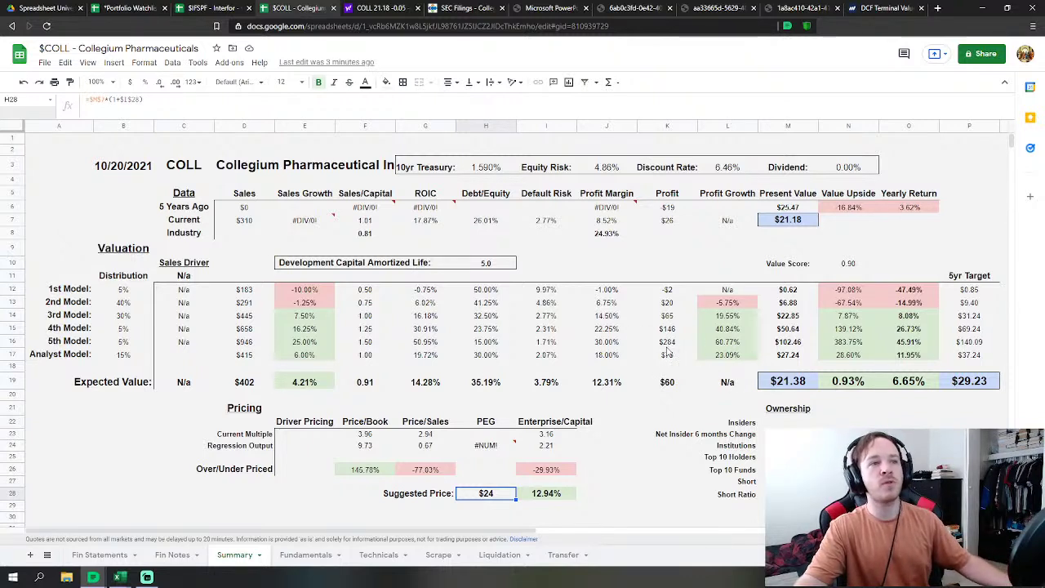
pyautogui.moveTo(786, 270); pyautogui.dragTo(846, 266)
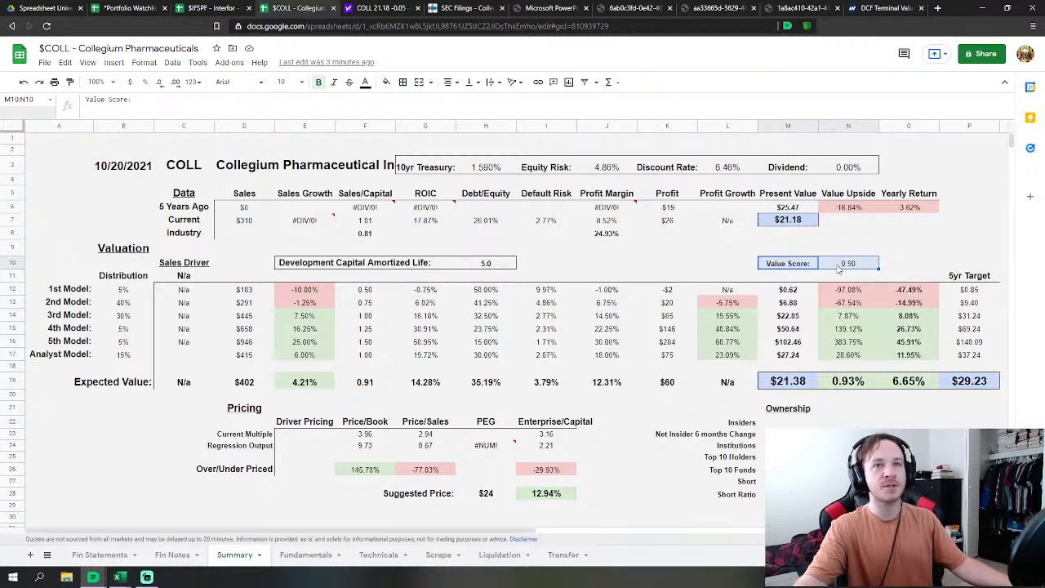
pyautogui.click(886, 263)
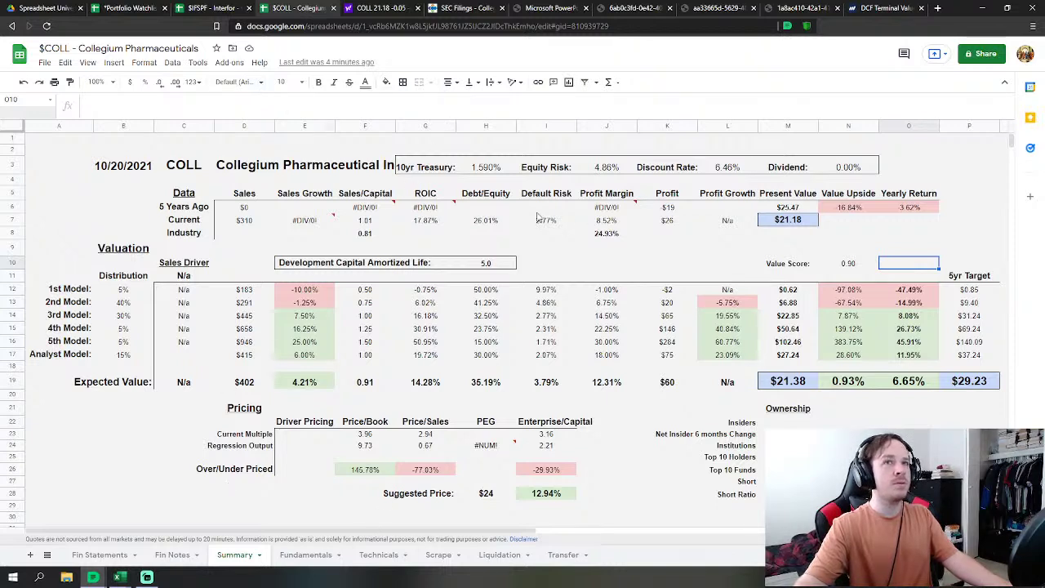
pyautogui.click(200, 263)
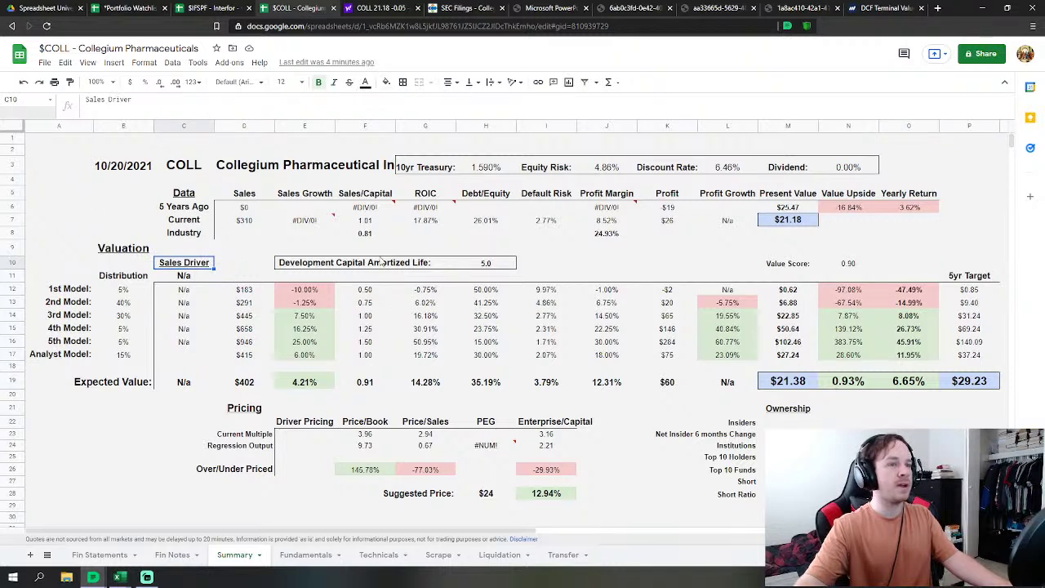
pyautogui.click(920, 176)
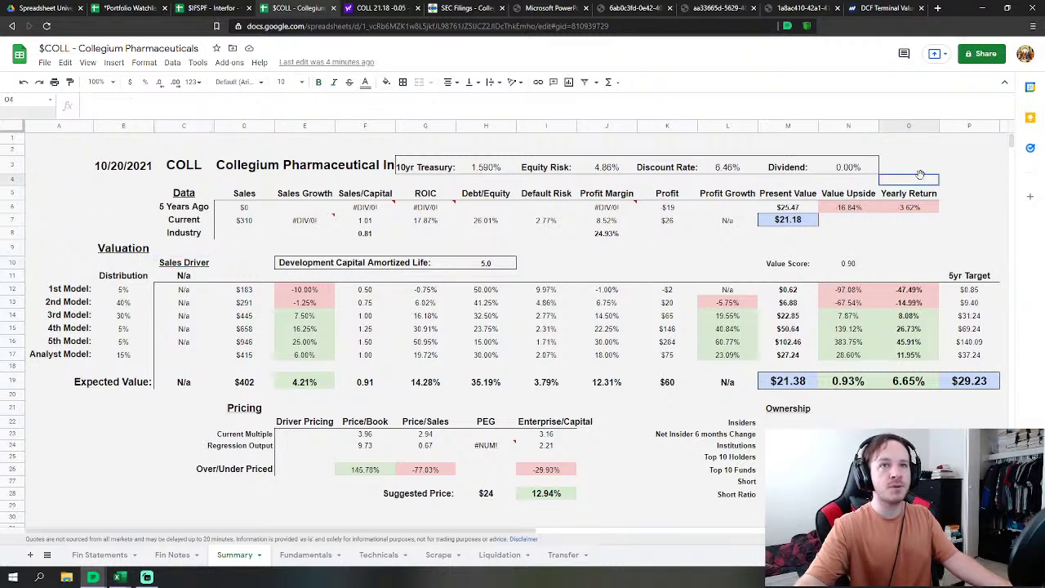